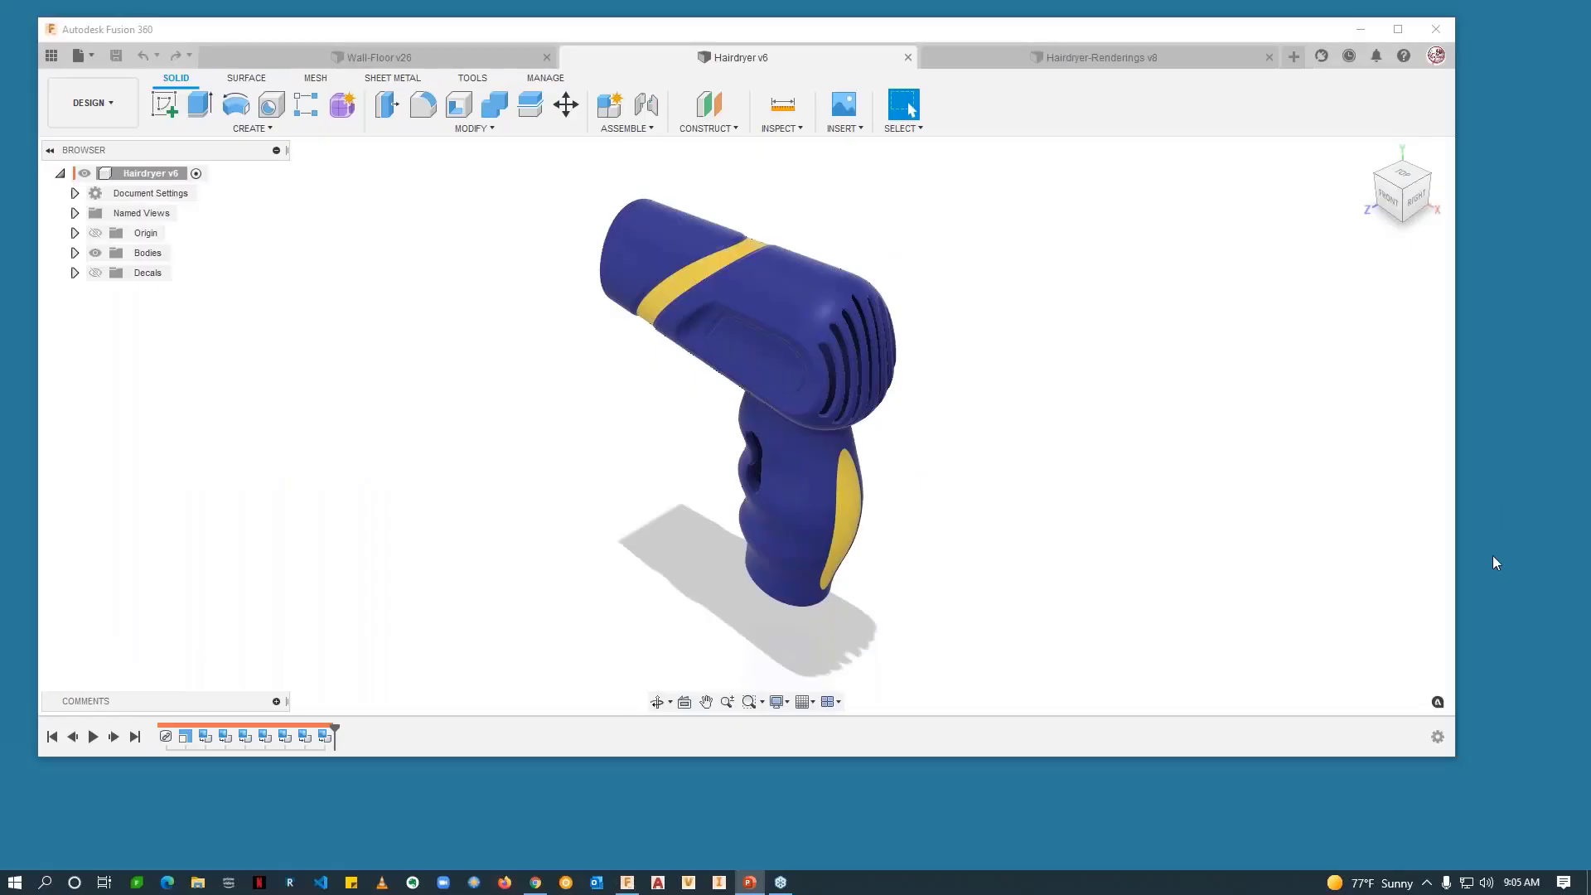
Step: In a maximized window, switch the hairdryer design to the Render workspace and open its appearance settings
drag(802, 31, 789, 32)
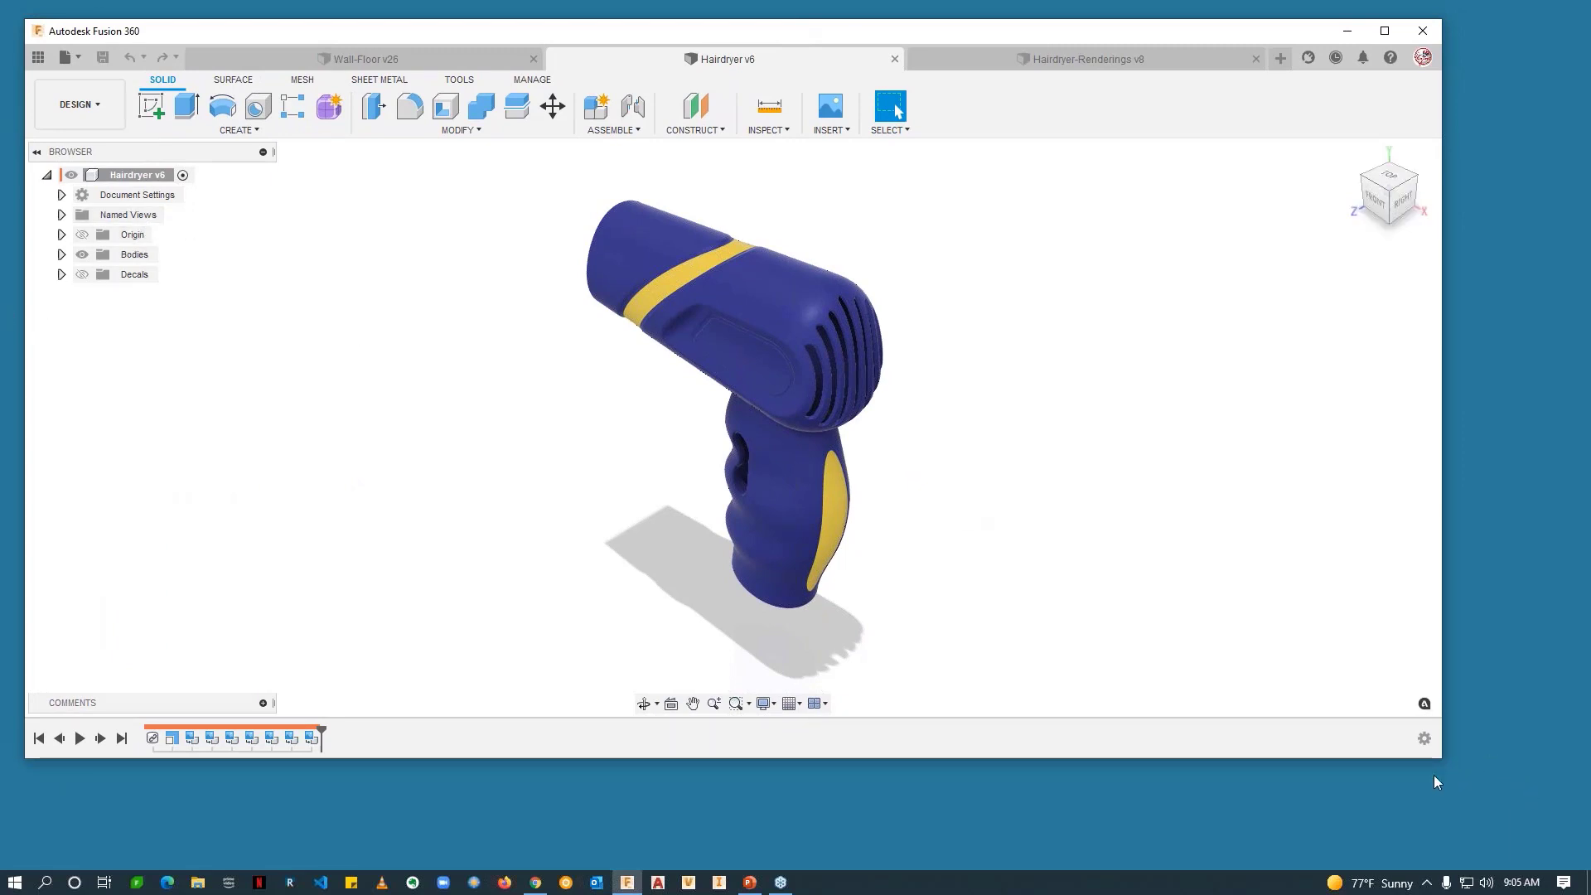
click(1389, 33)
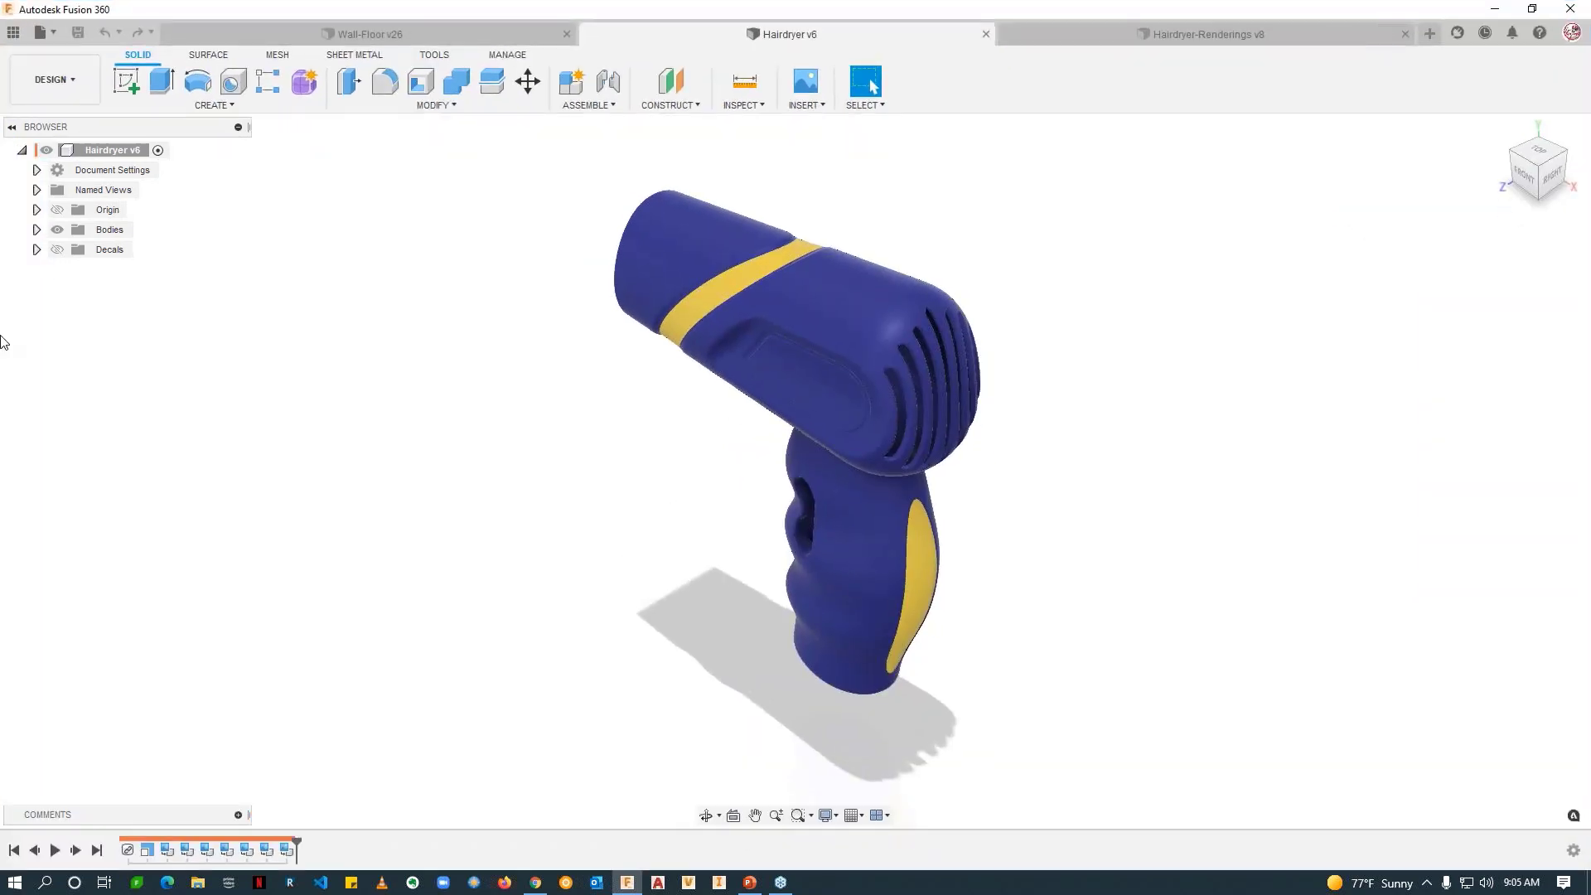
click(56, 88)
click(56, 88)
click(57, 88)
click(62, 190)
click(56, 83)
click(38, 178)
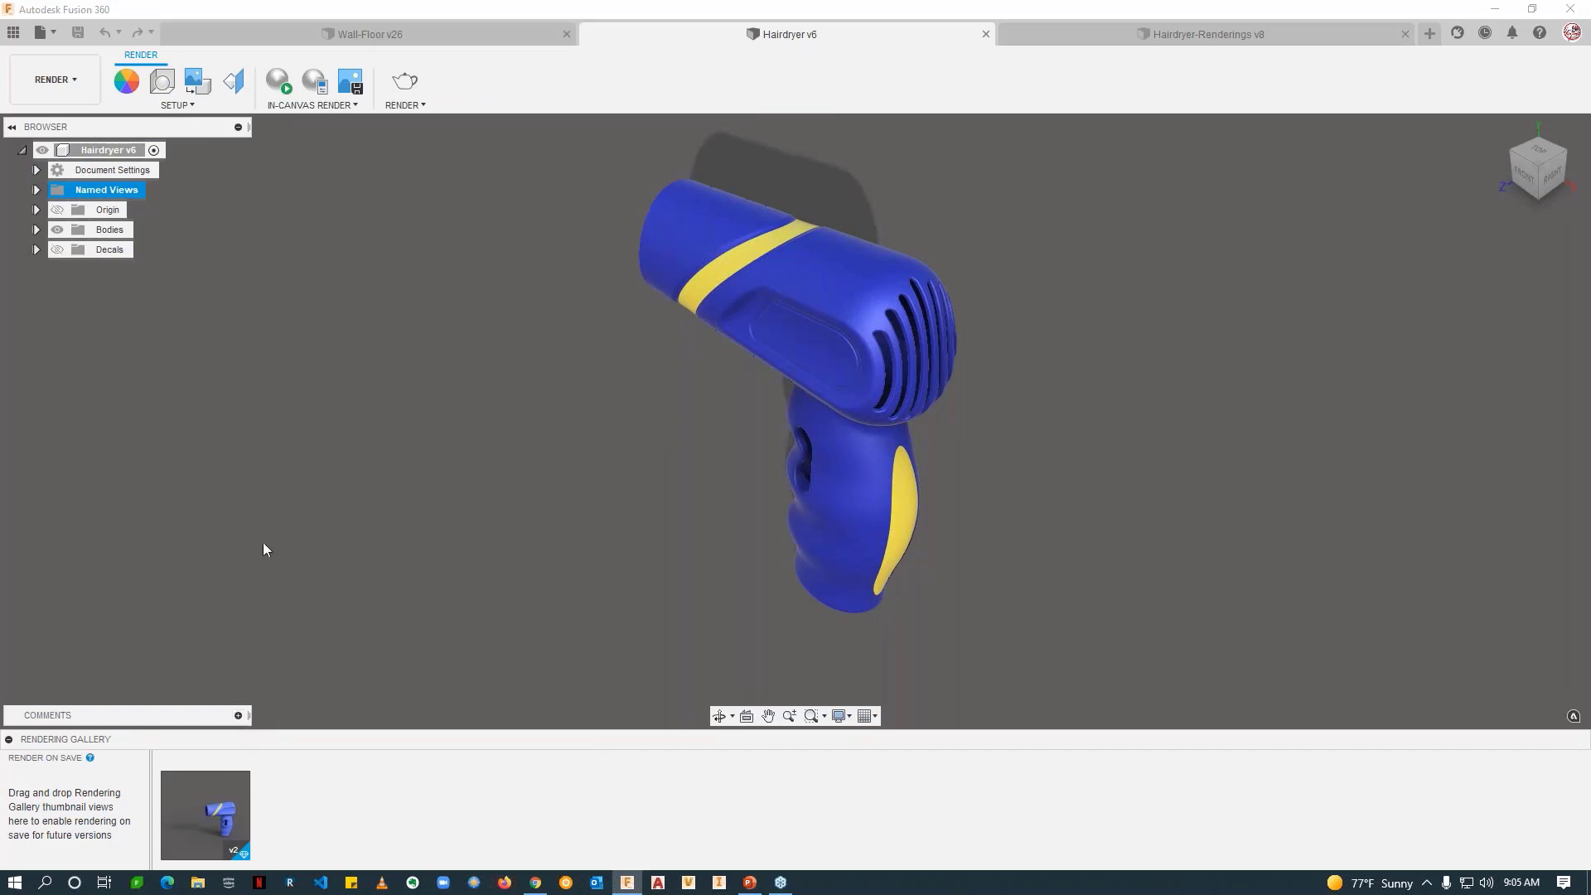
click(128, 80)
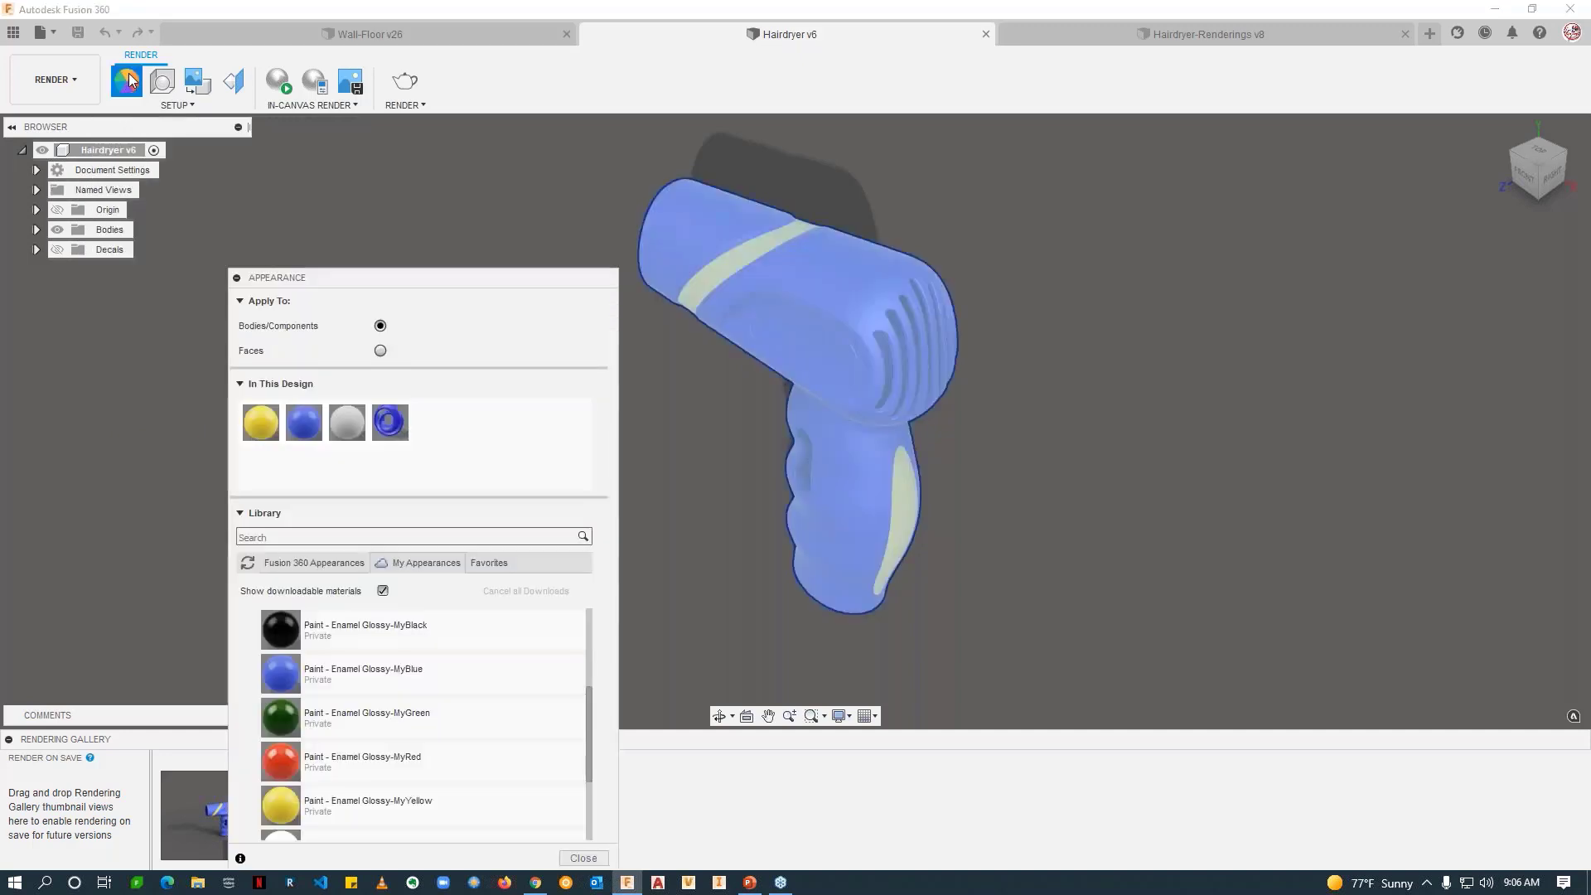
drag(493, 289, 493, 115)
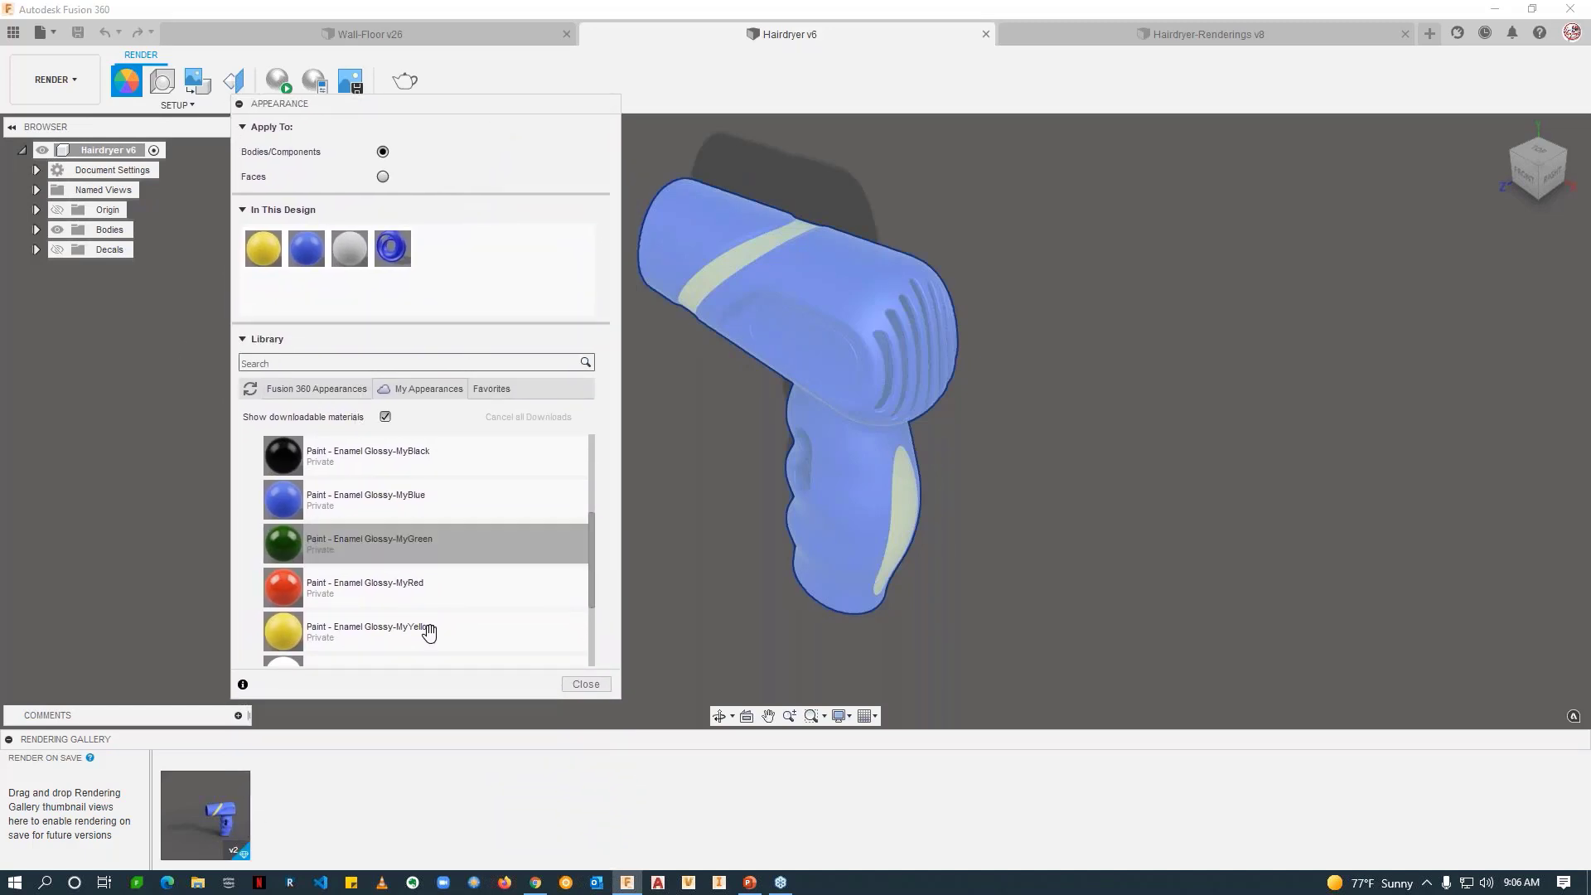
Step: Examine the material categories in the My Appearances, Favorites and Fusion 360 Appearances libraries
scroll(325, 477, up, 3)
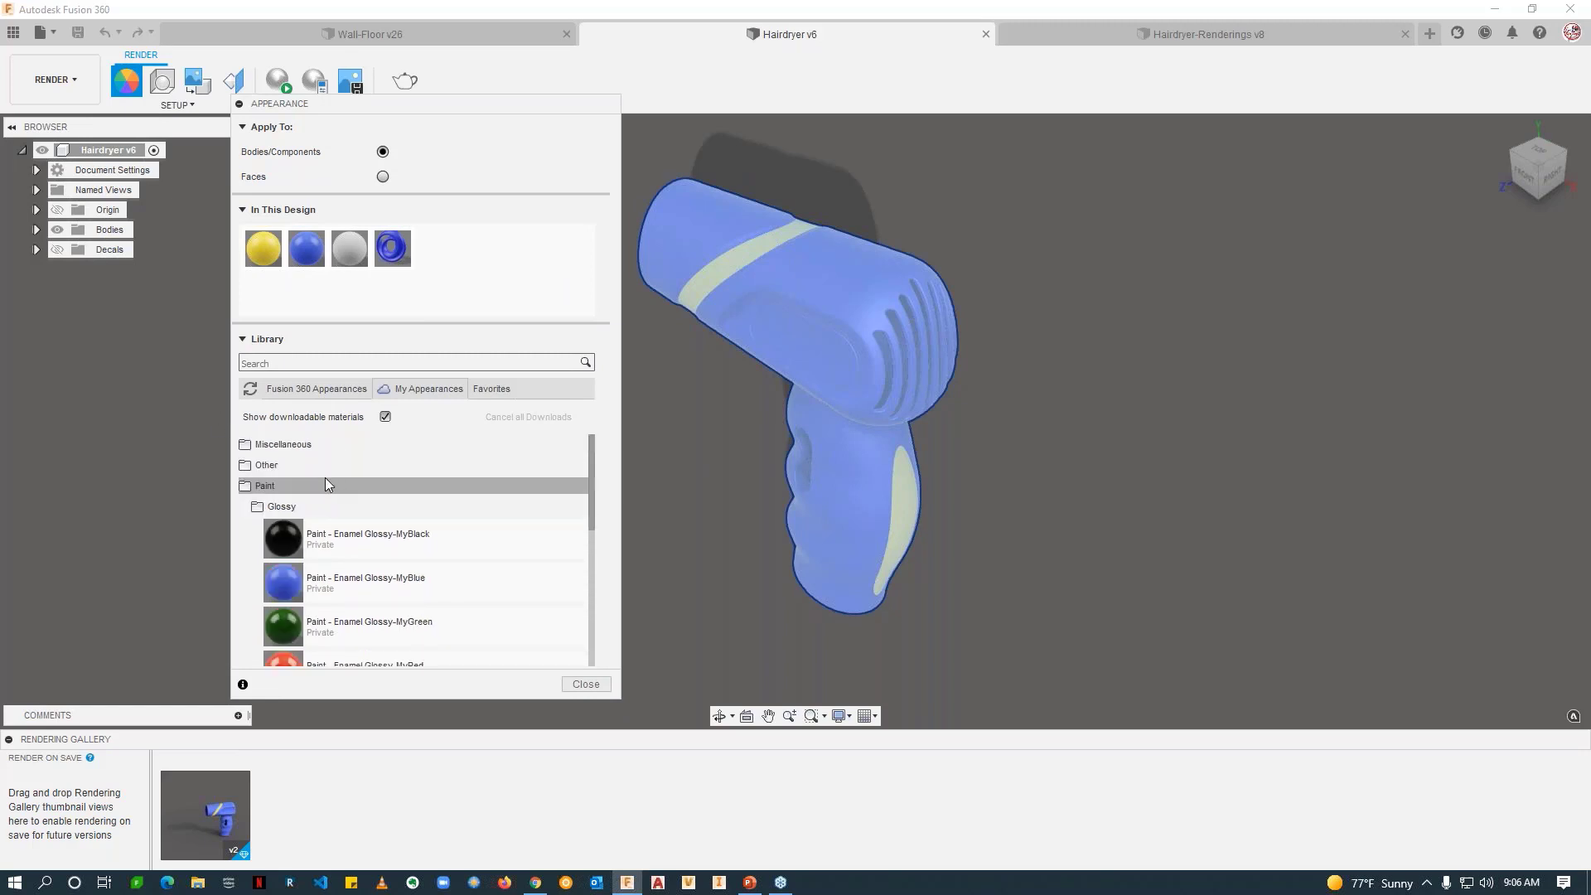
click(291, 506)
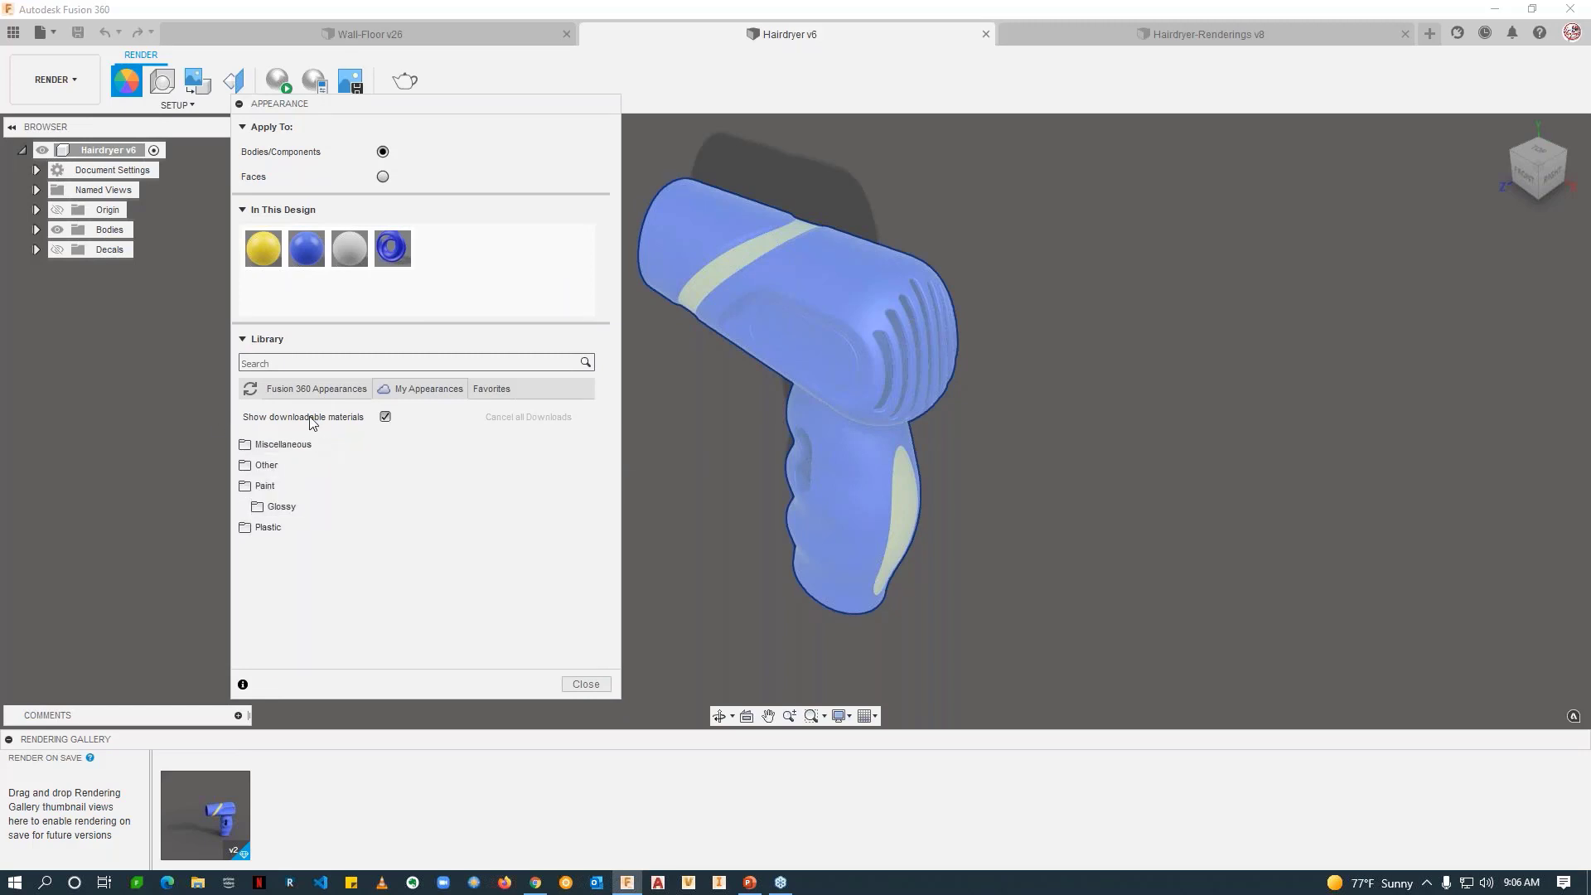
click(310, 391)
click(426, 389)
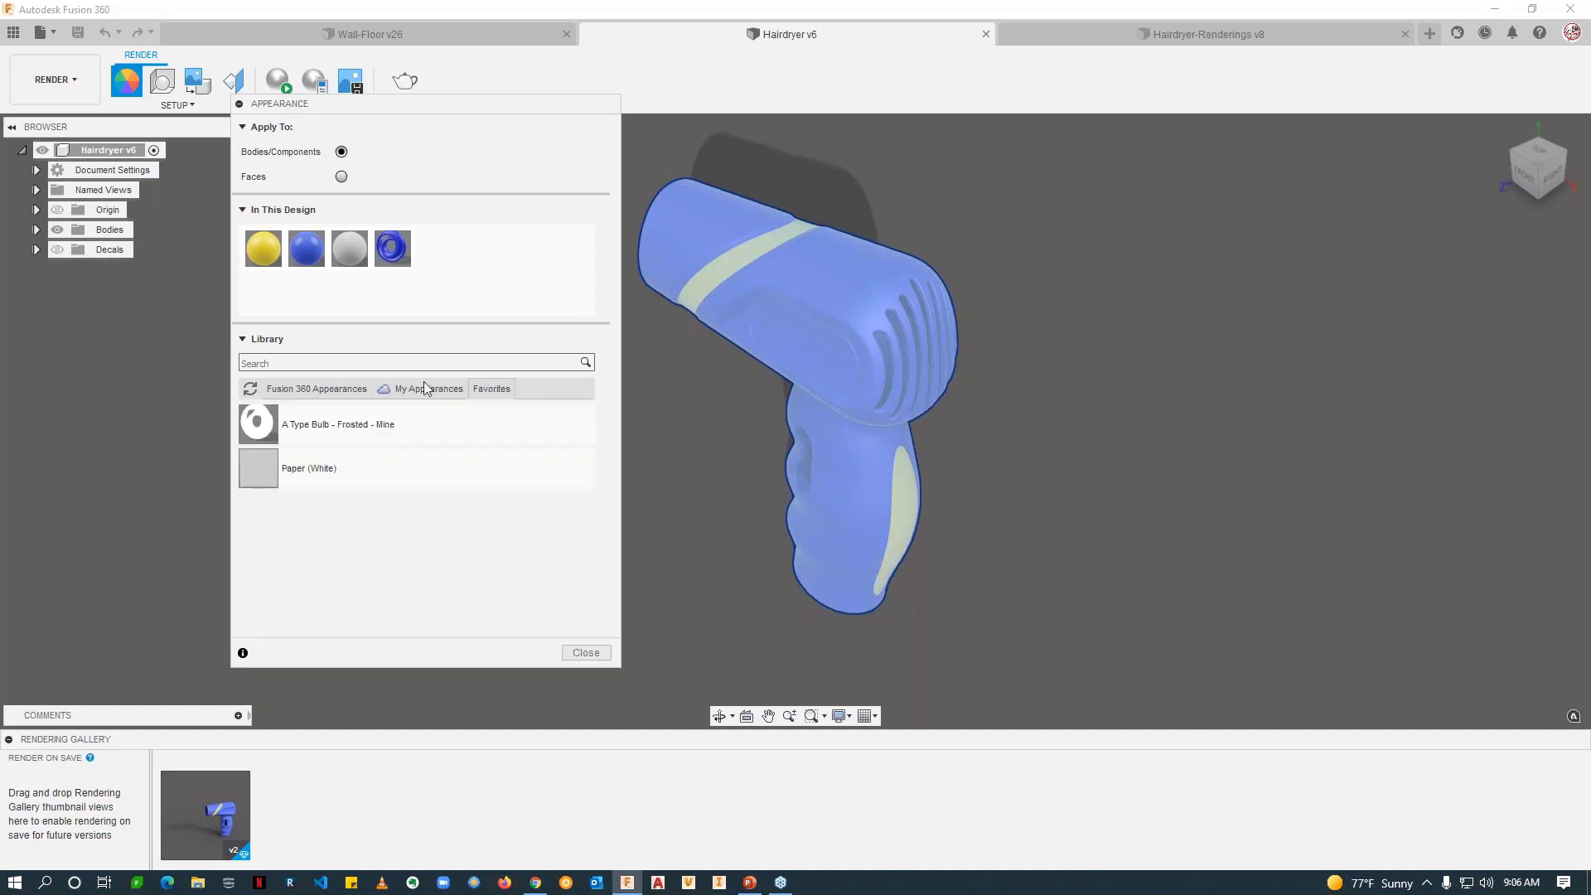
click(318, 390)
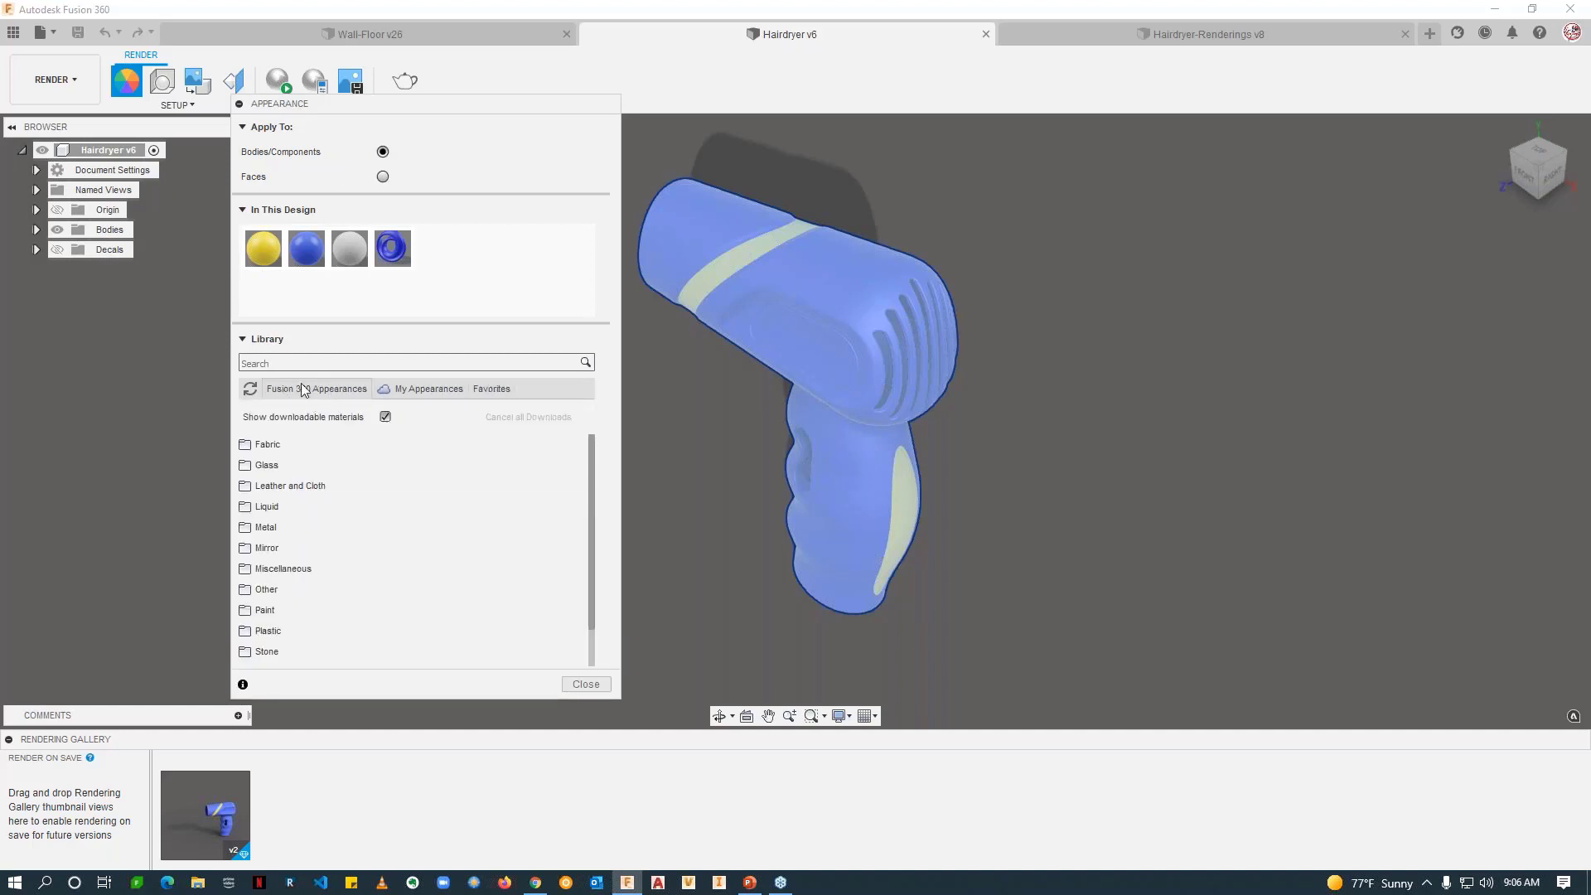
click(422, 394)
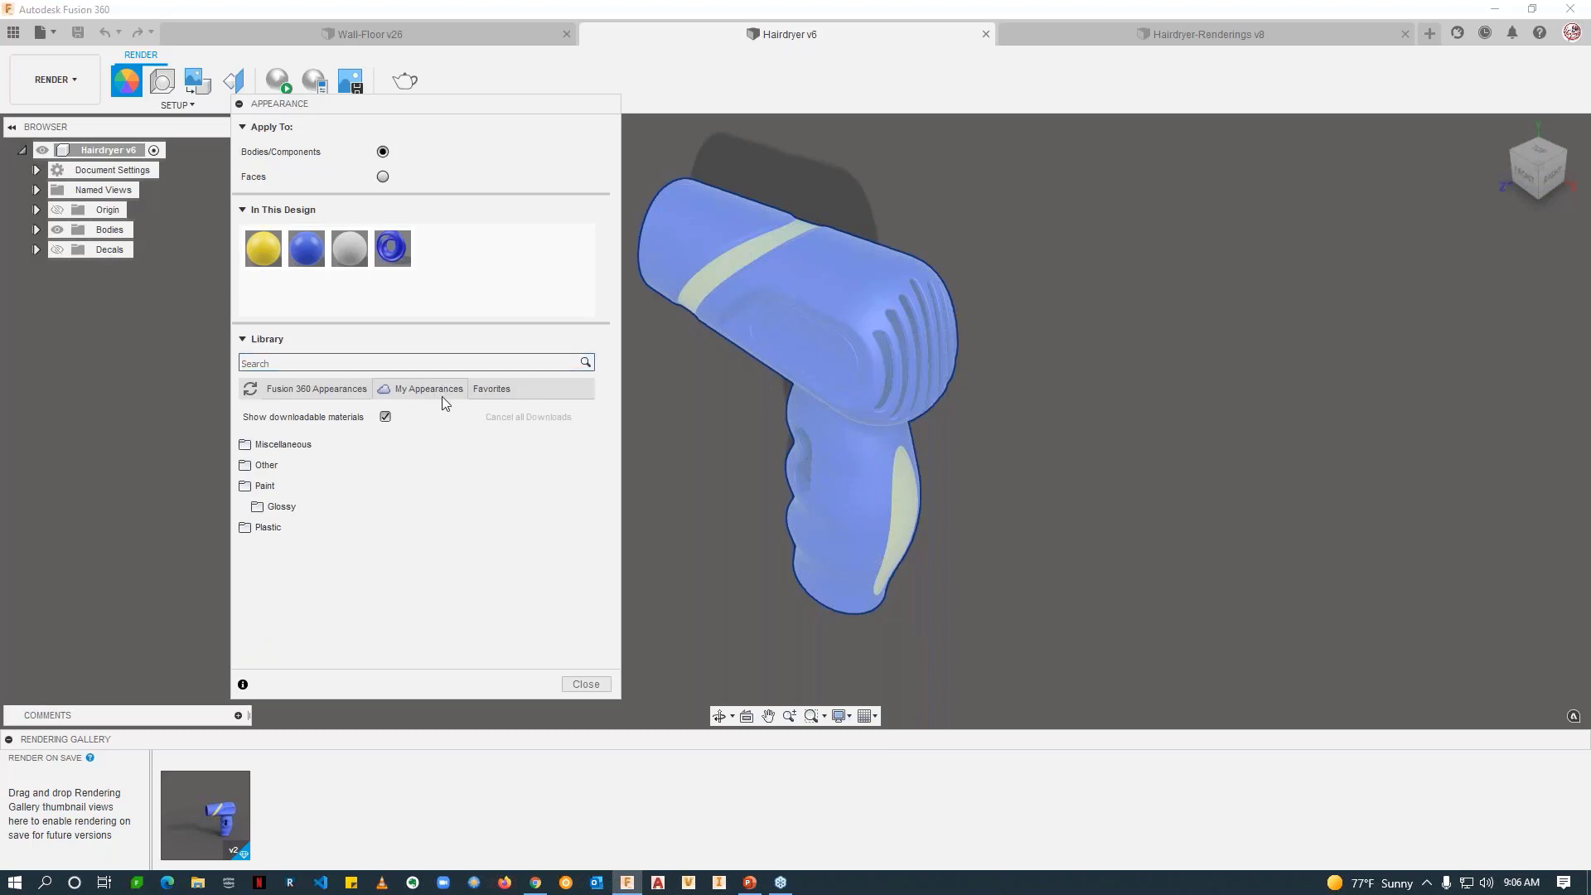
Step: Download Fabric (Black) from the Cloth category of the Fusion 360 Appearances and add it to the design's appearances
click(309, 392)
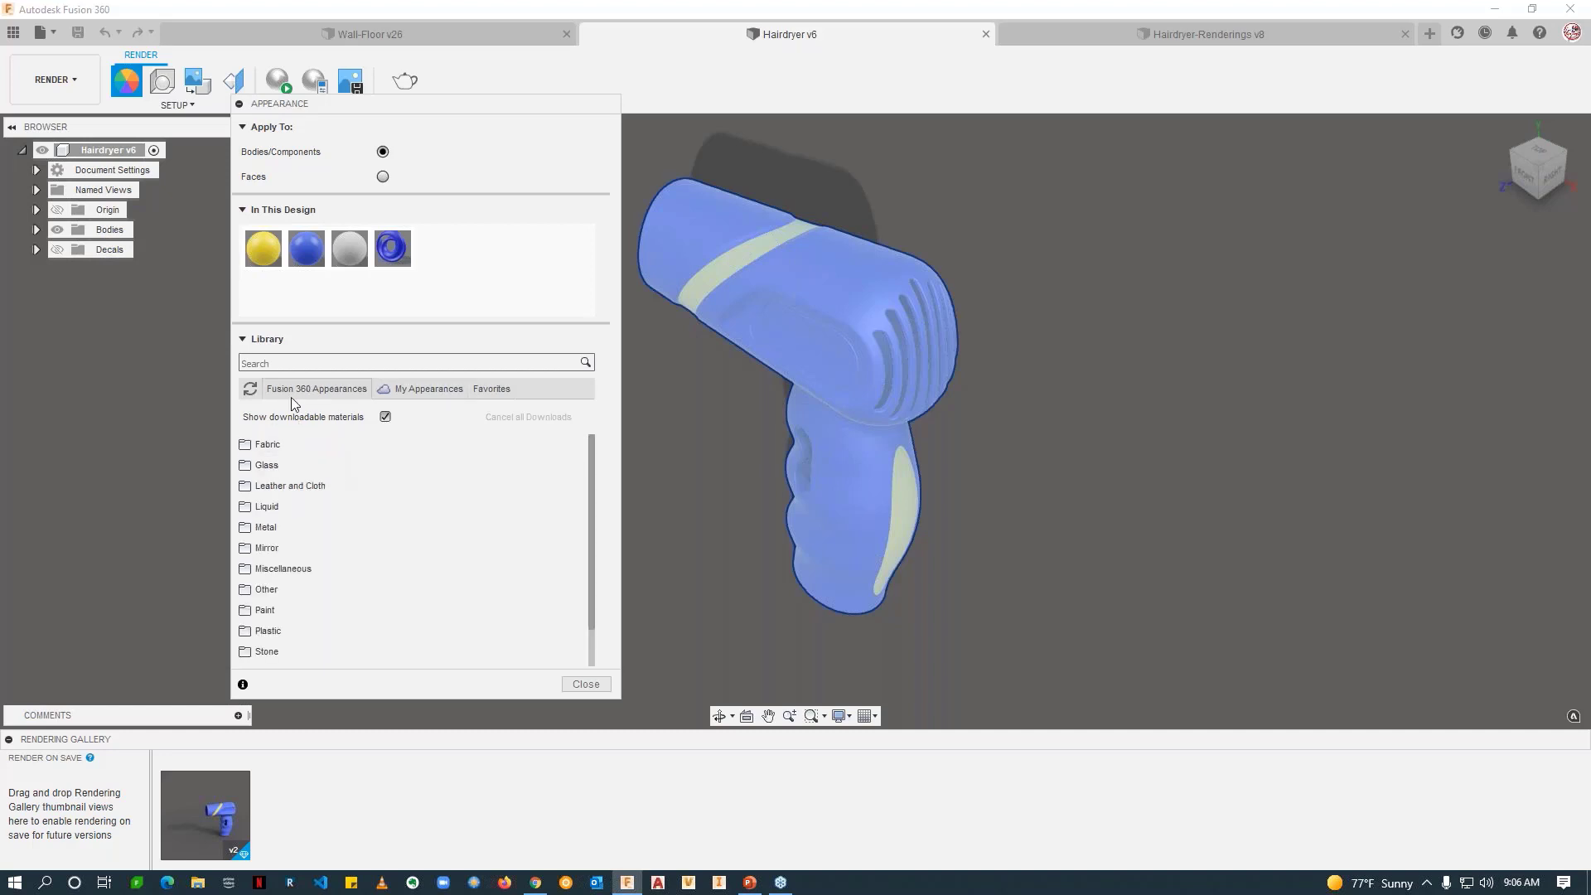
scroll(321, 502, down, 1)
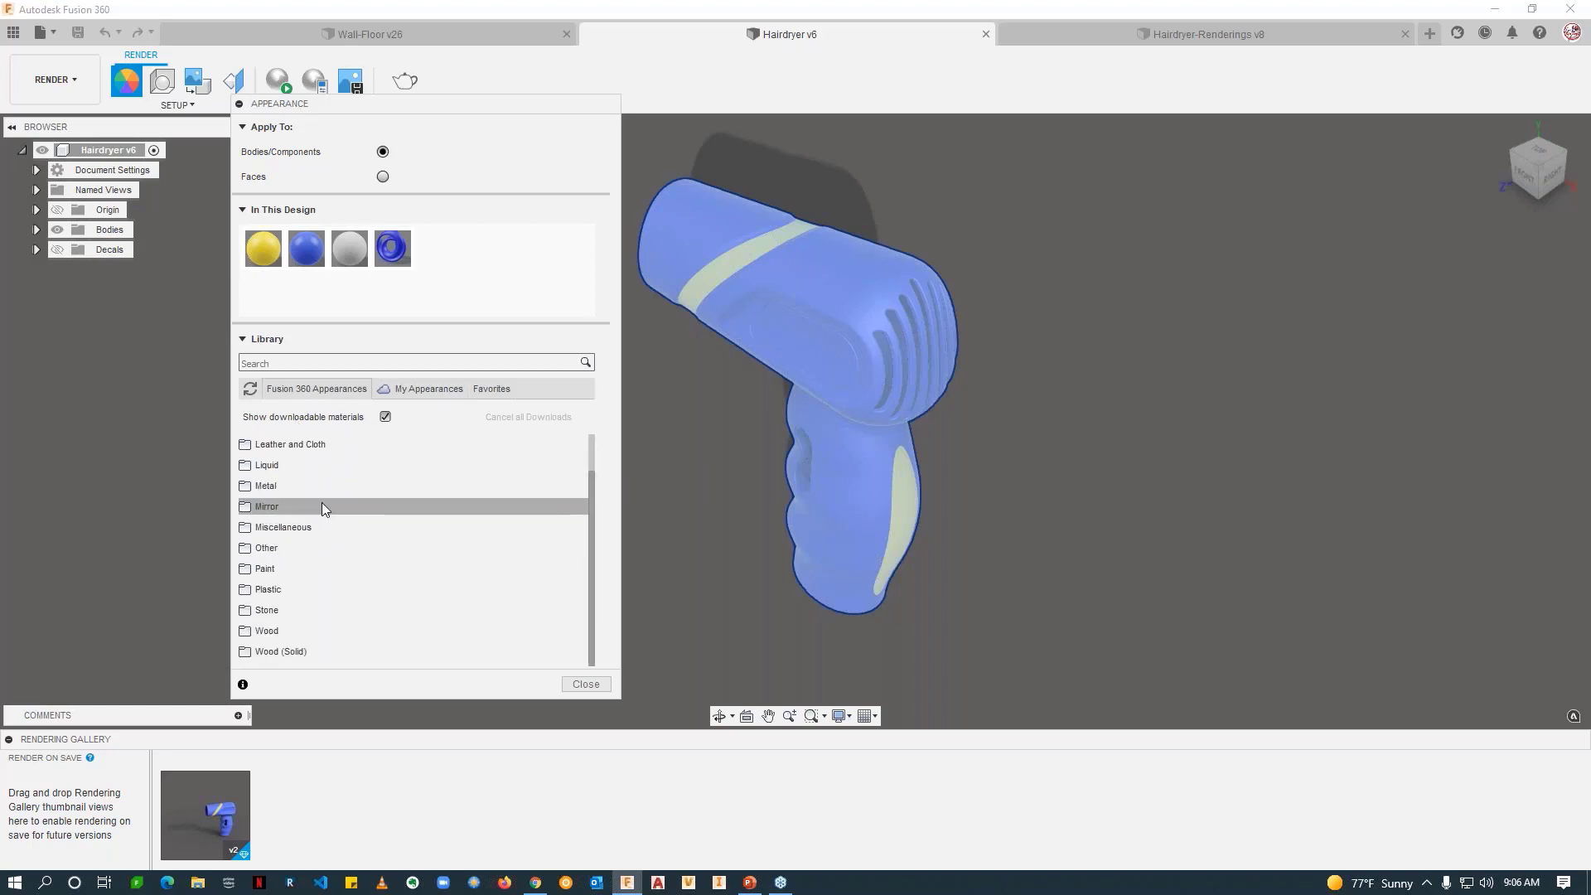
click(301, 448)
click(277, 465)
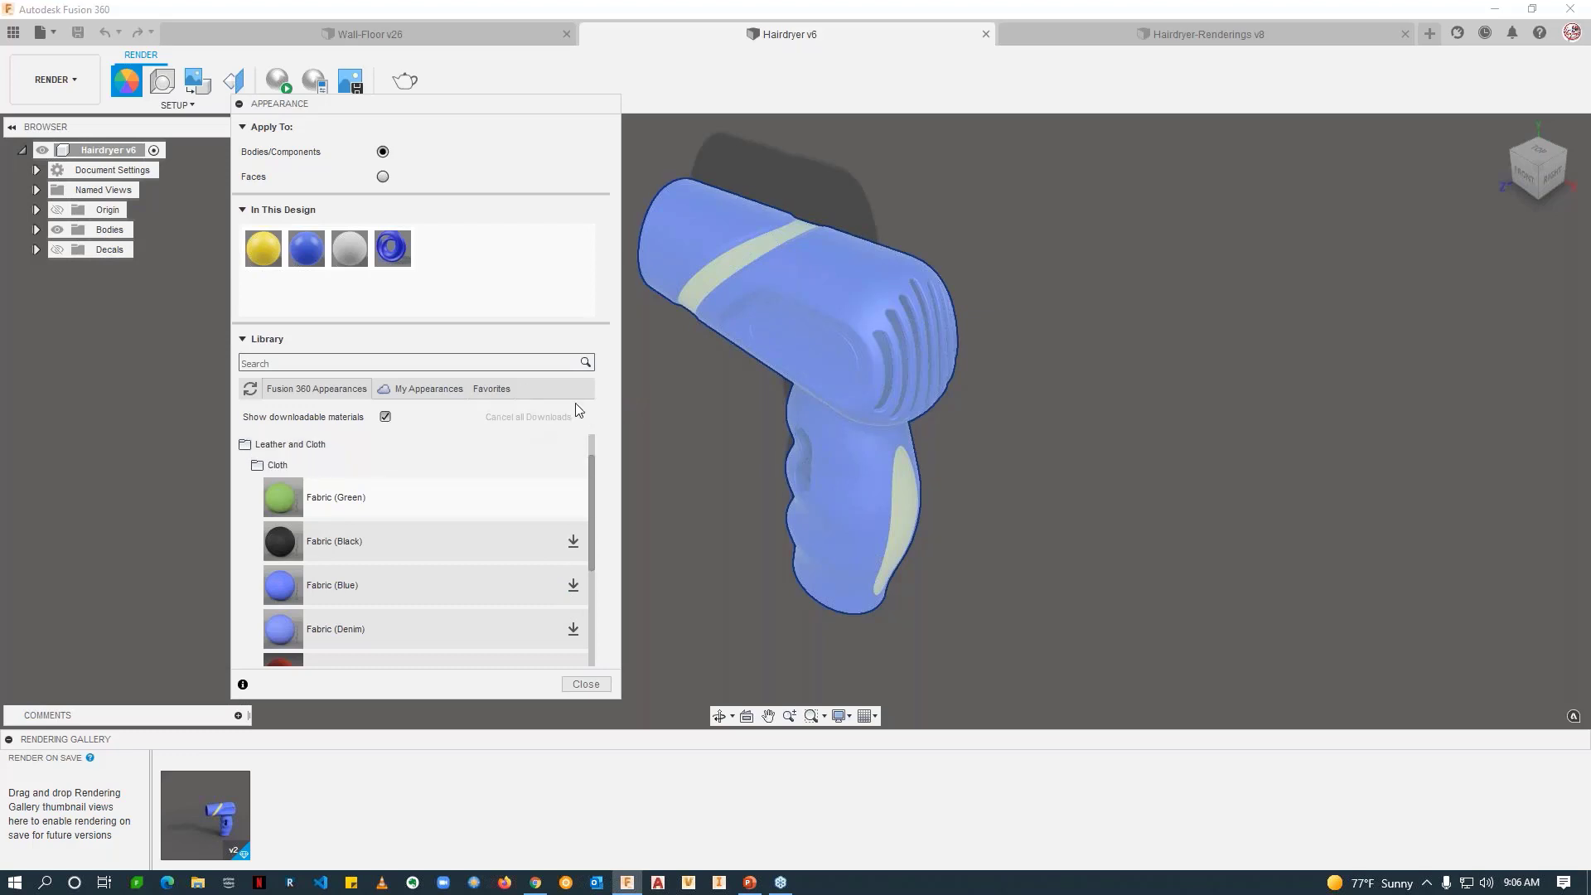
click(573, 541)
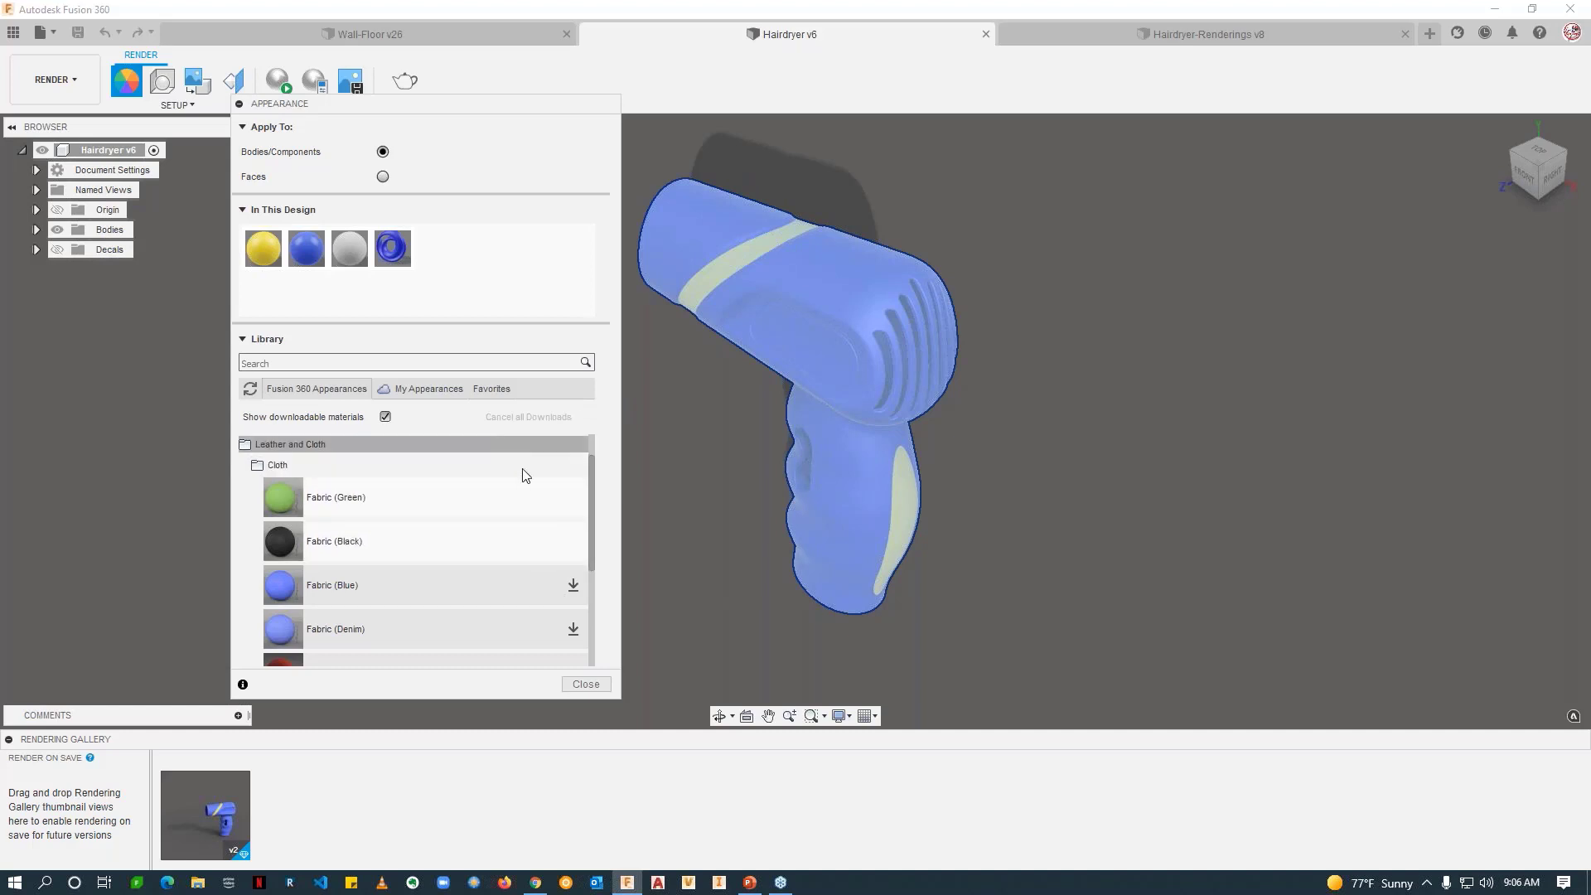
drag(434, 524, 464, 296)
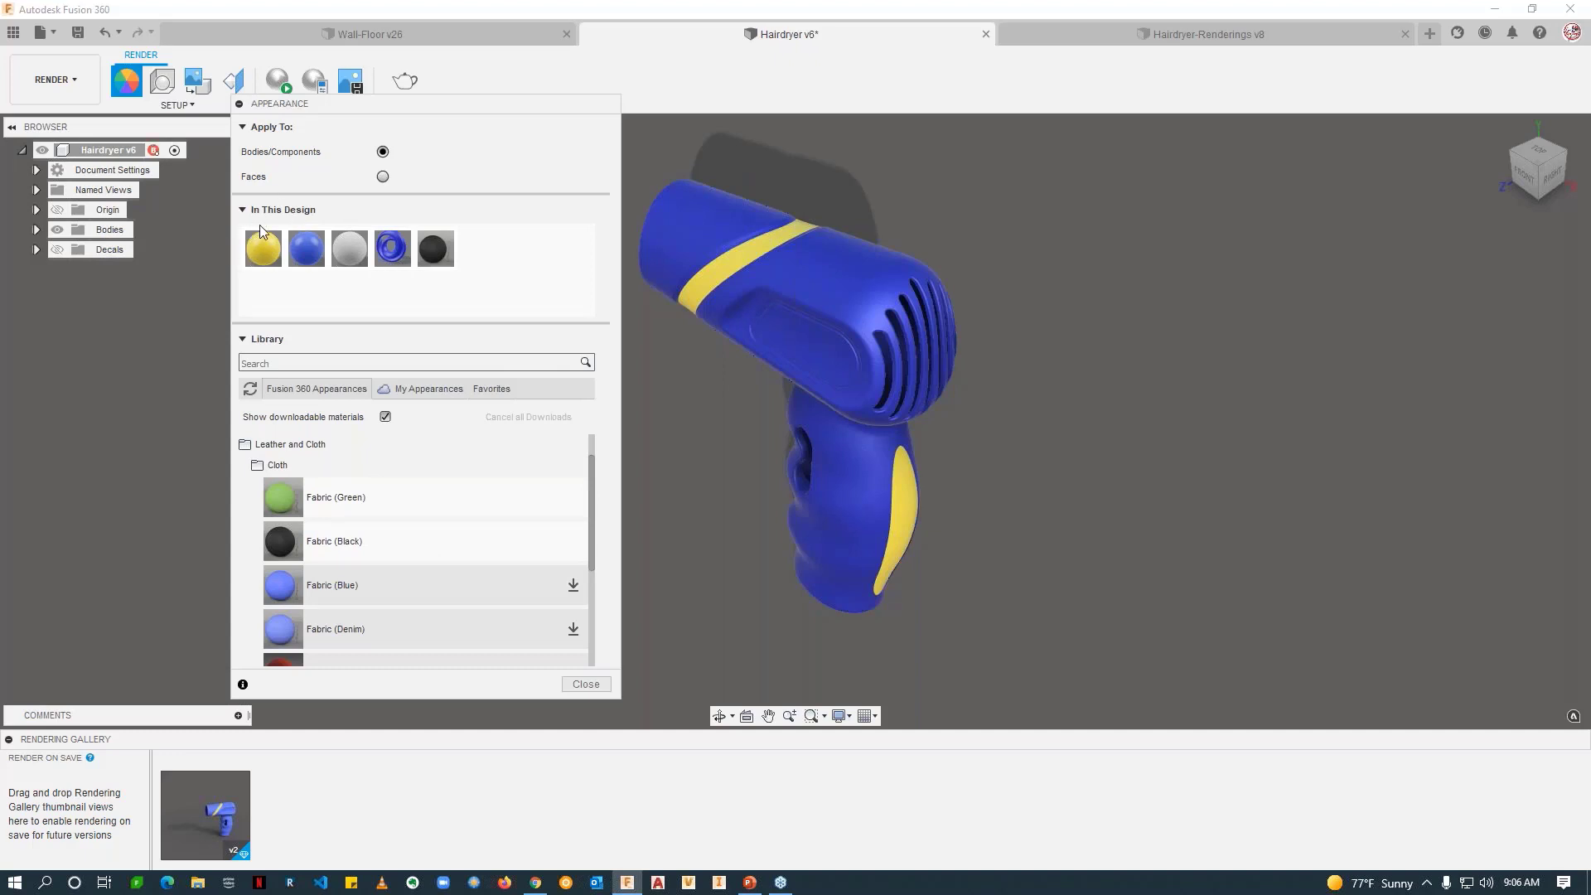
Step: Add the ABS (White) plastic to the design's appearances and apply it to the hairdryer body, removing the appearances applied to faces
click(291, 448)
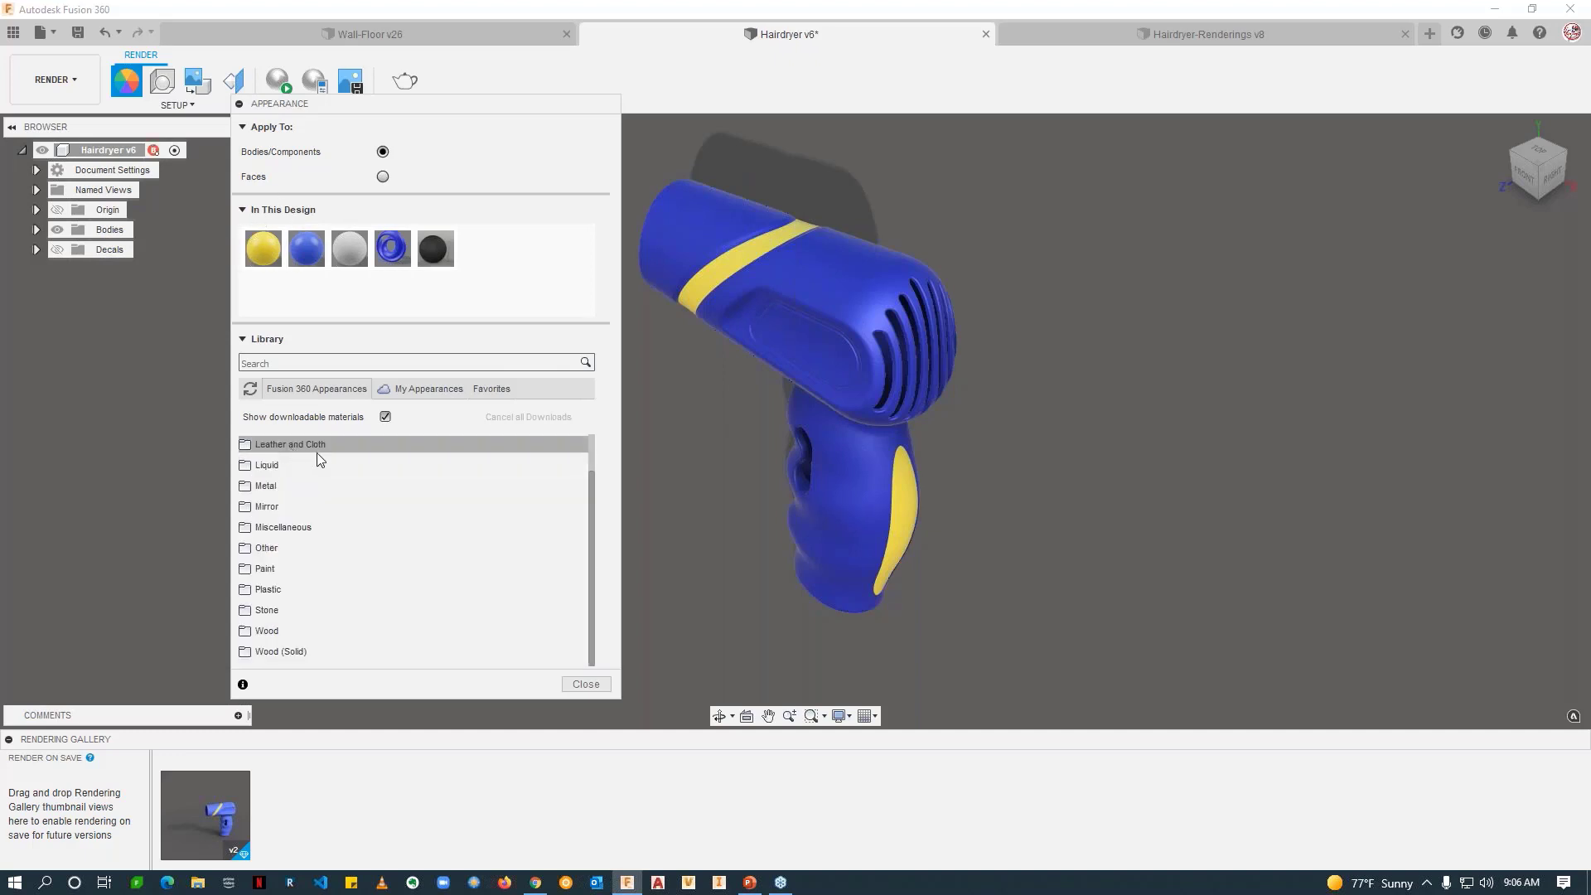
click(283, 589)
scroll(282, 592, down, 3)
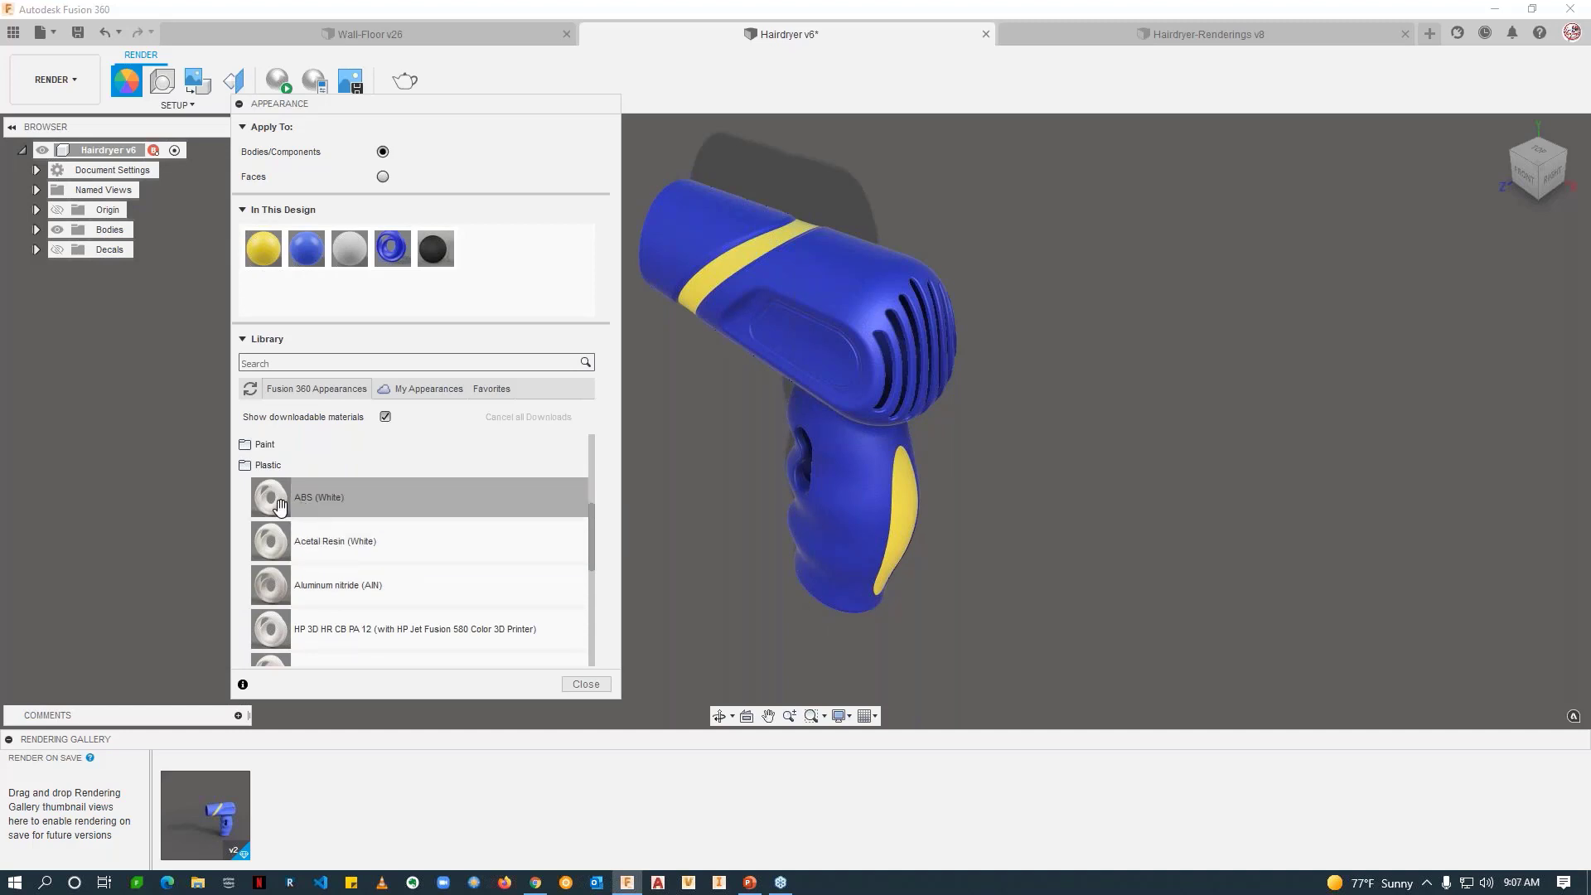
drag(280, 507, 540, 295)
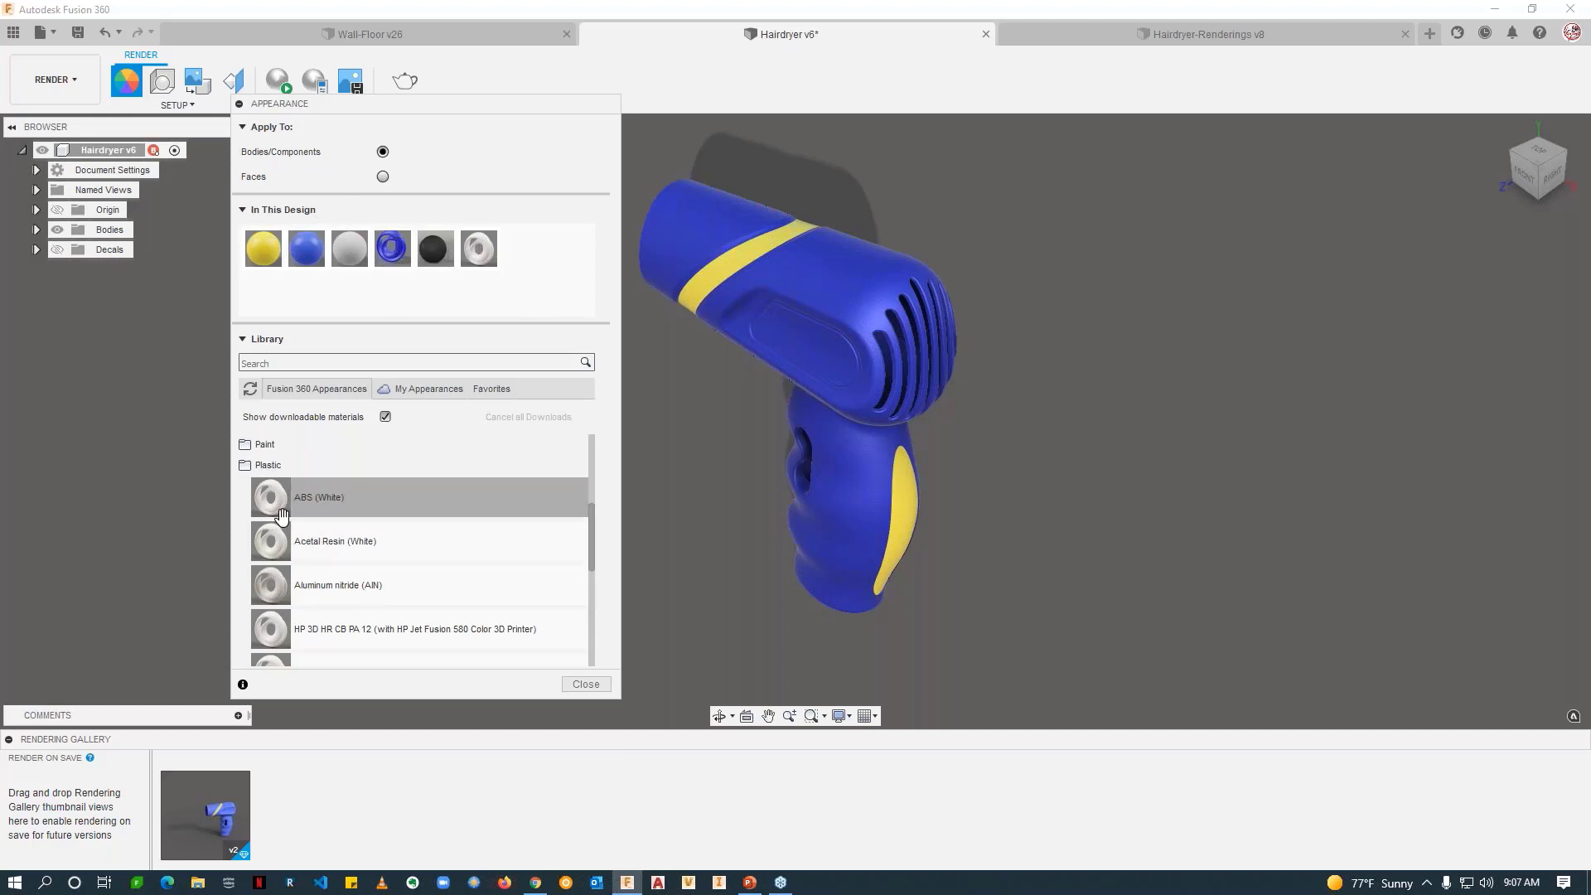
drag(282, 514, 799, 320)
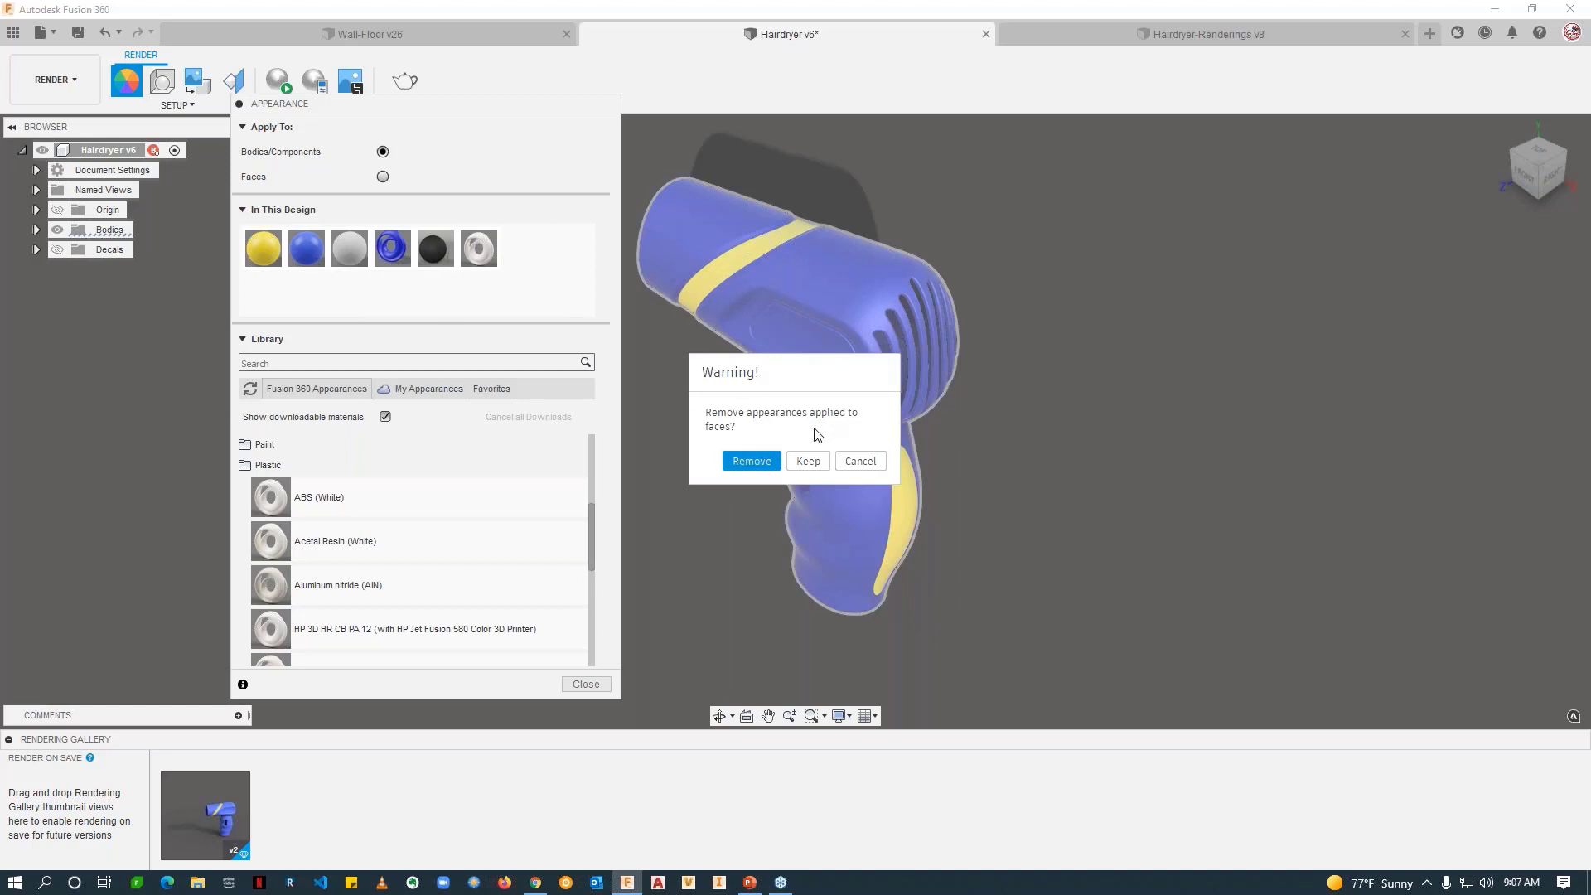
click(759, 460)
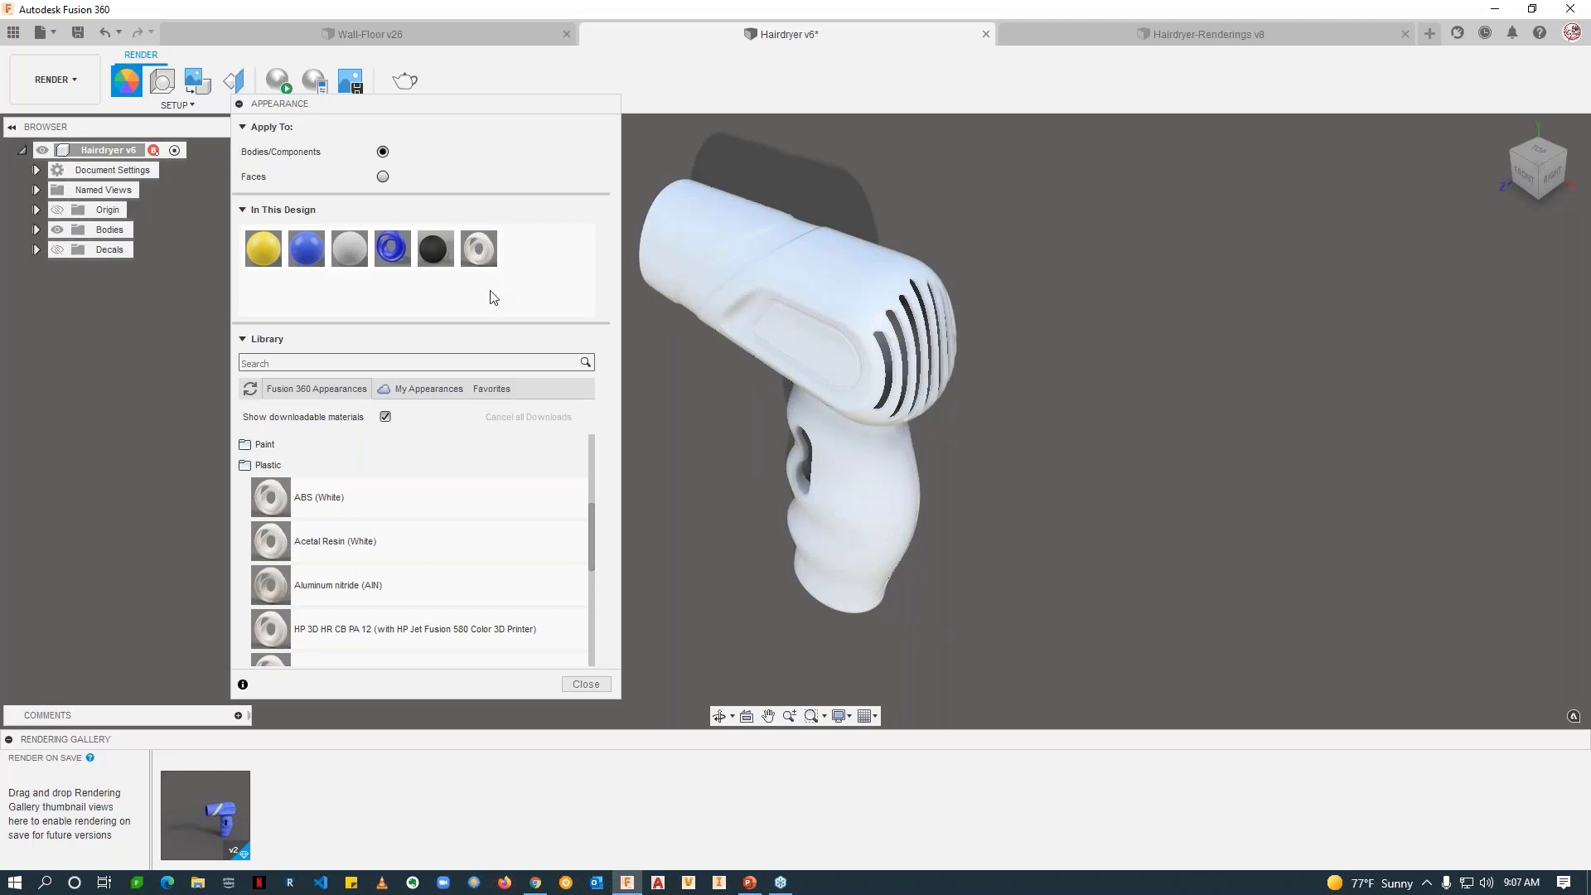
Step: Apply the Paint - Enamel Glossy-MyBlue appearance to the entire hairdryer body
click(383, 177)
drag(306, 253, 377, 308)
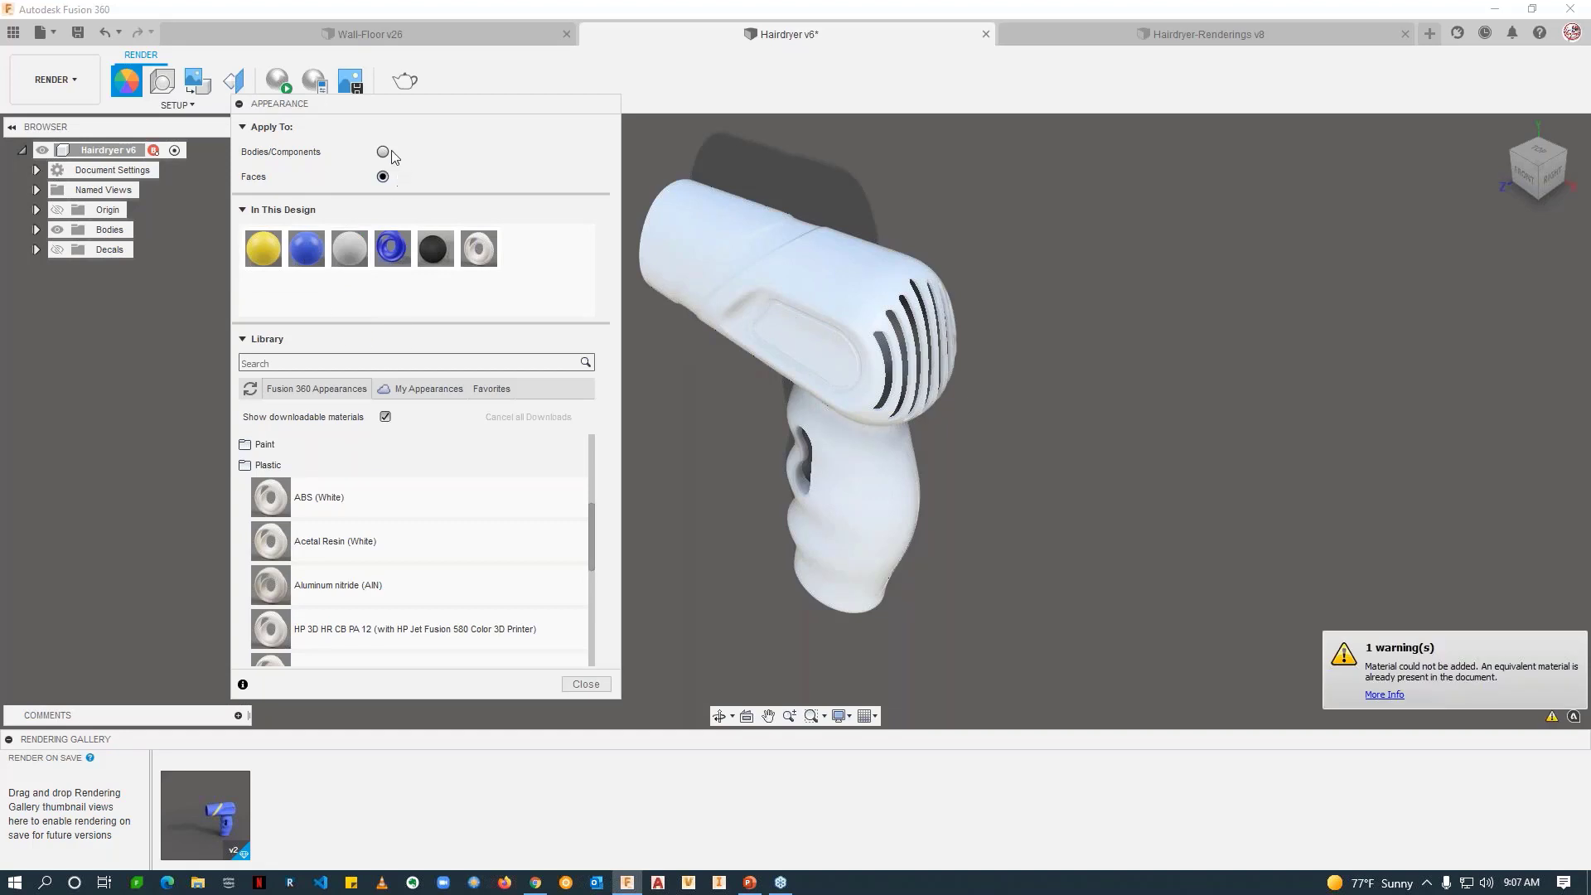
click(382, 152)
drag(307, 248, 806, 275)
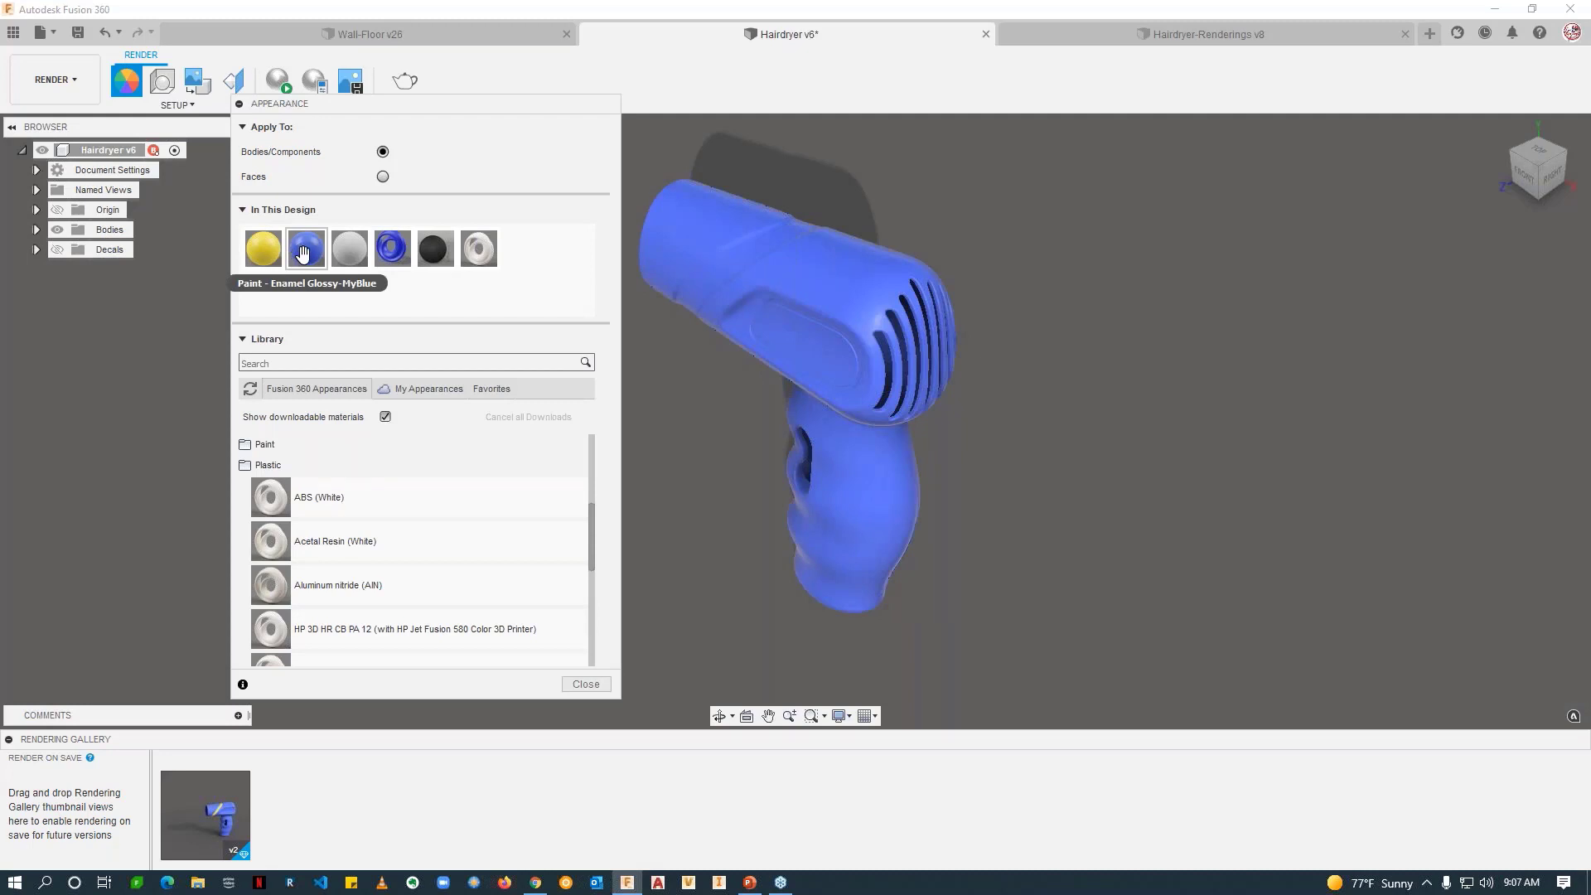
Step: Apply Paint - Enamel Glossy-MyYellow to the diagonal band on the barrel and both halves of the handle's rear inset, as individual faces
click(383, 176)
scroll(710, 248, up, 3)
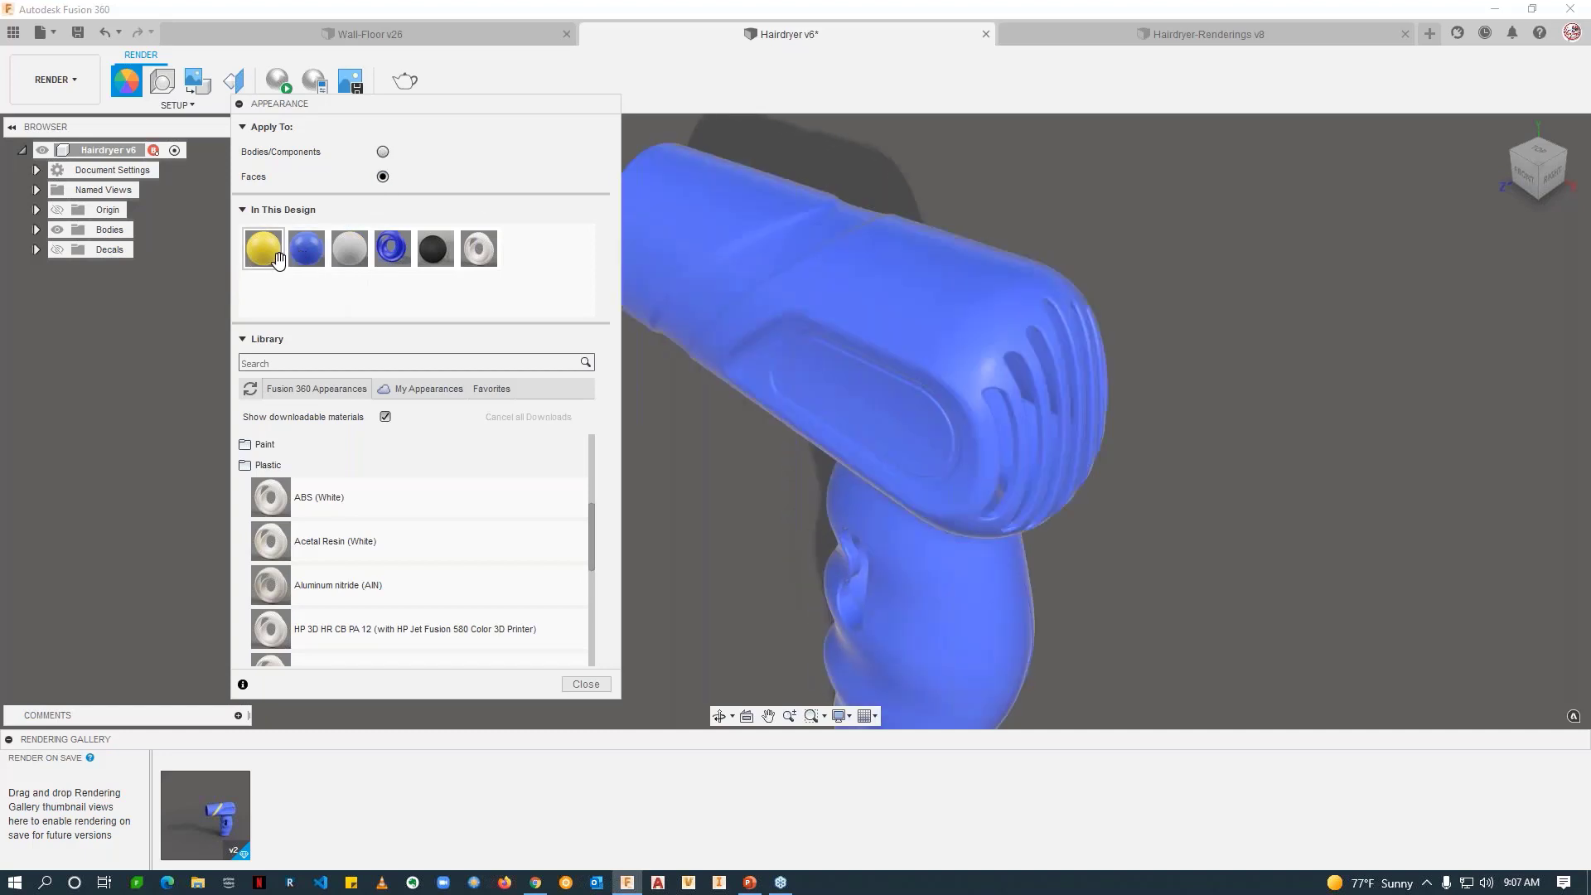
drag(277, 260, 746, 270)
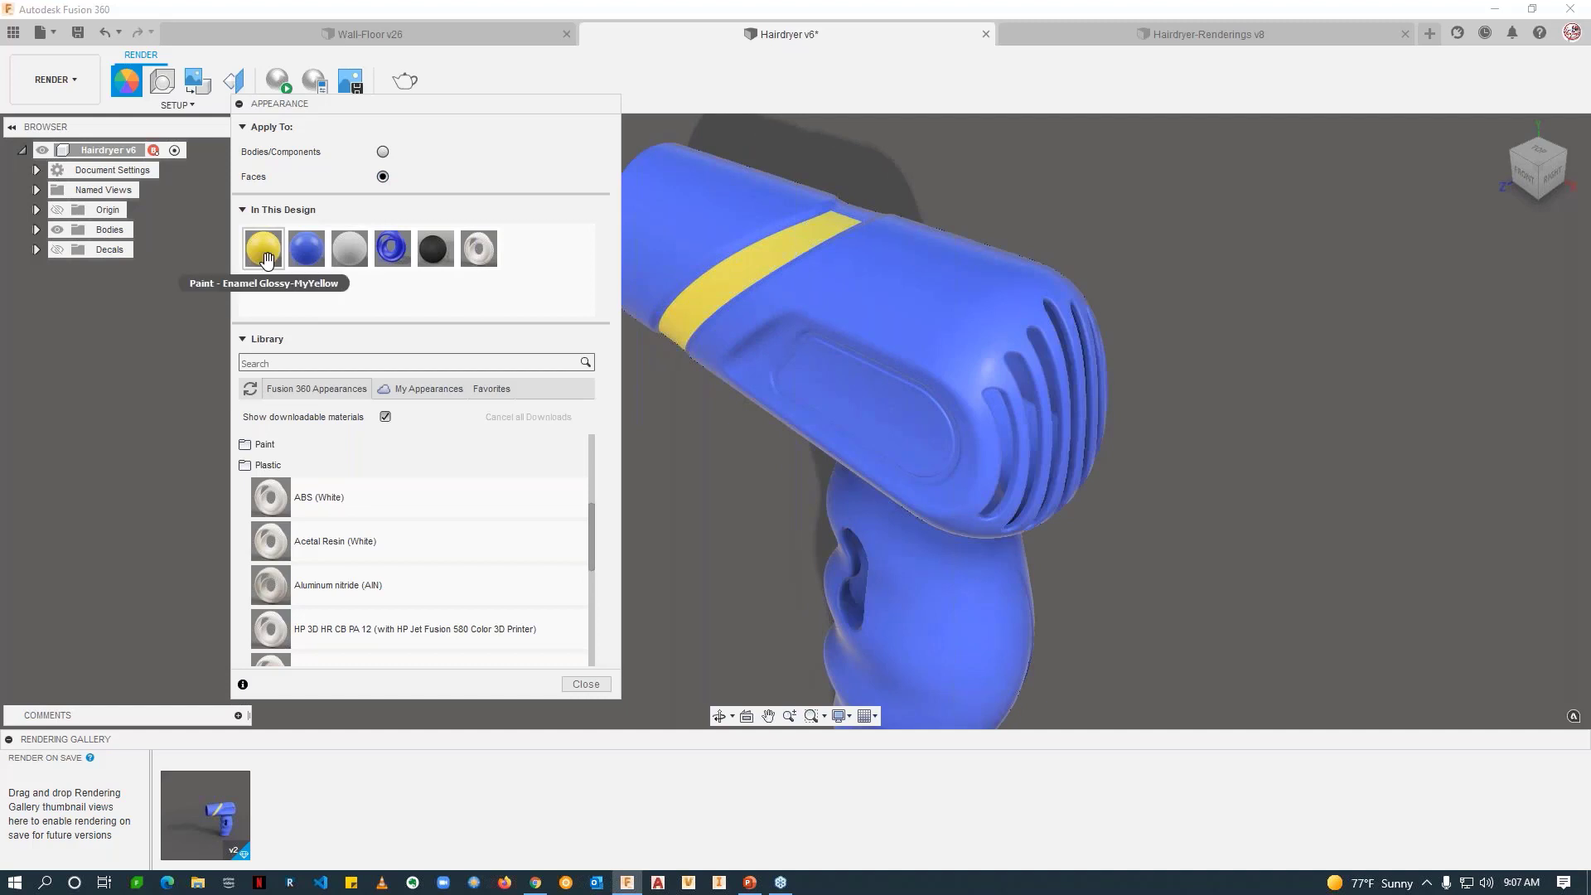
scroll(808, 286, down, 3)
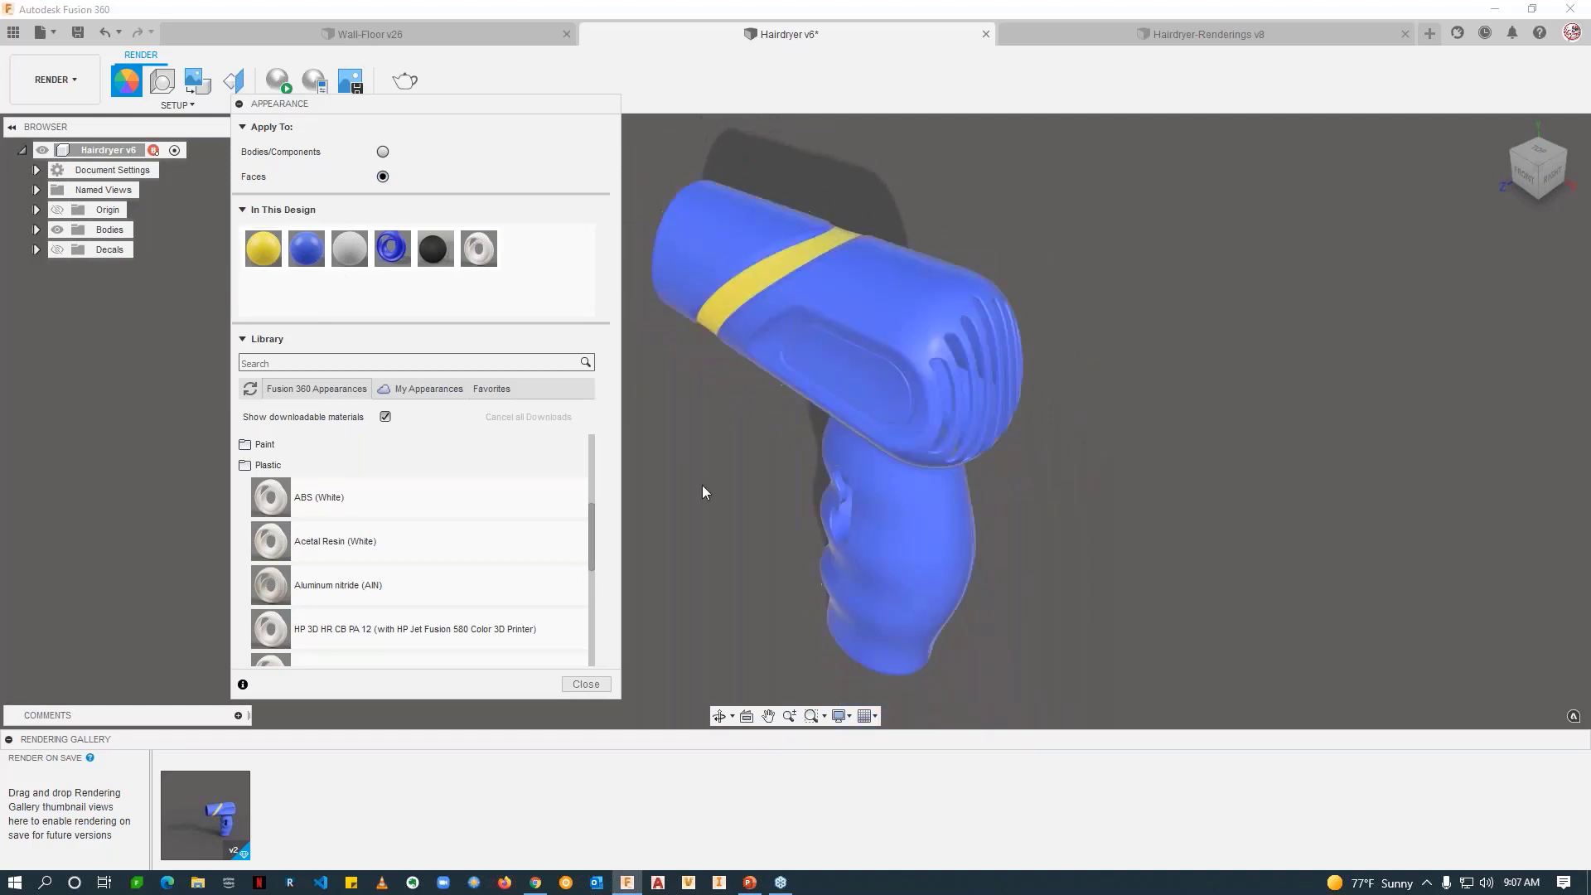
shift+middle_drag(933, 509, 771, 464)
drag(259, 253, 846, 558)
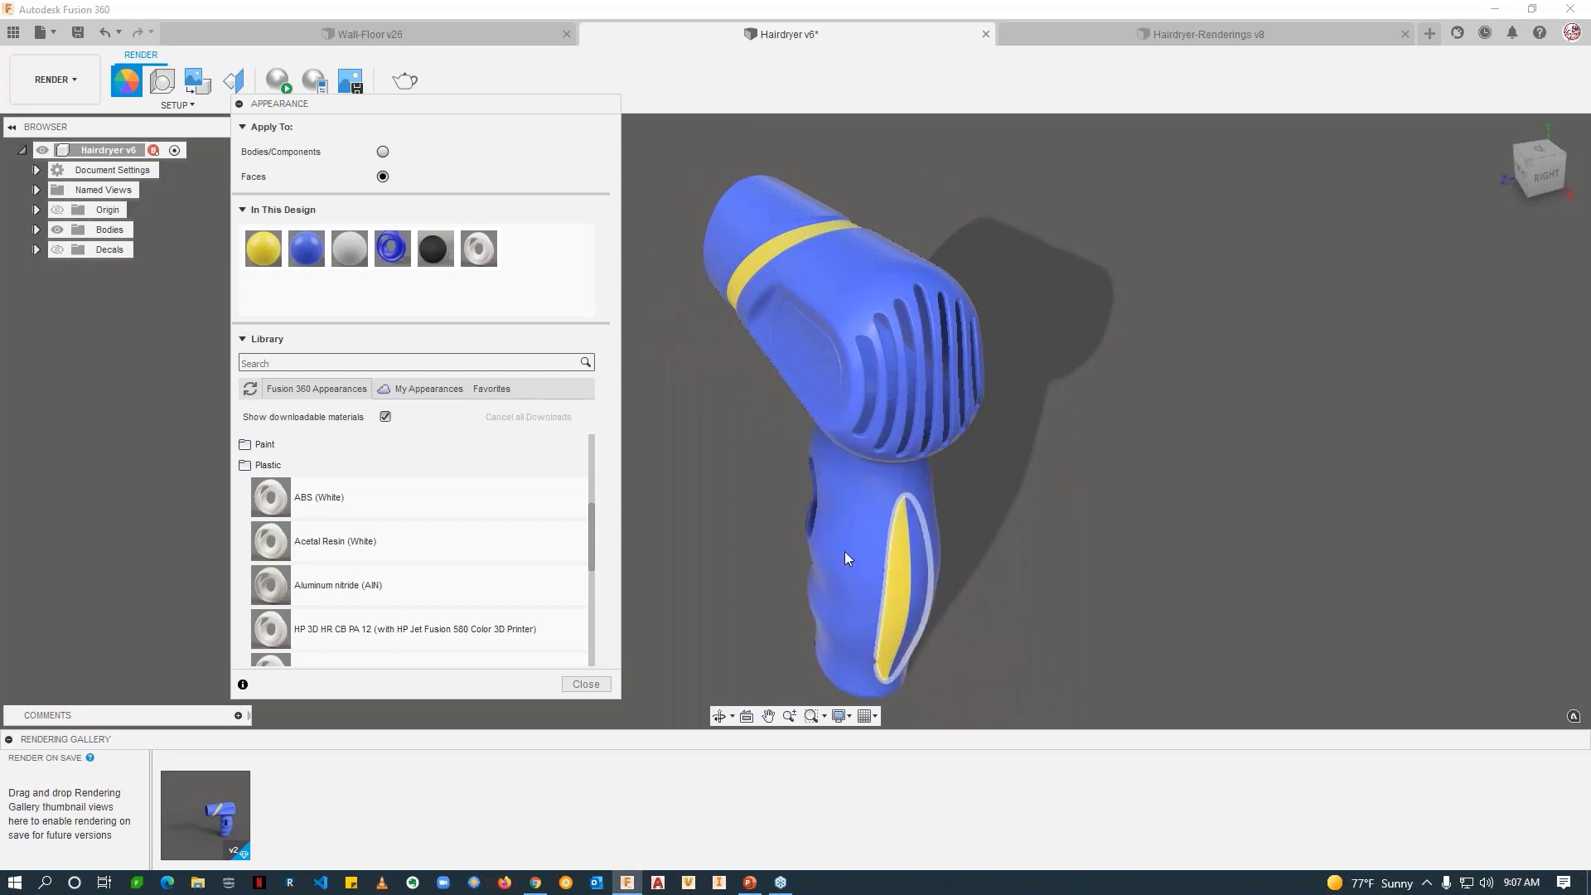
drag(263, 249, 922, 564)
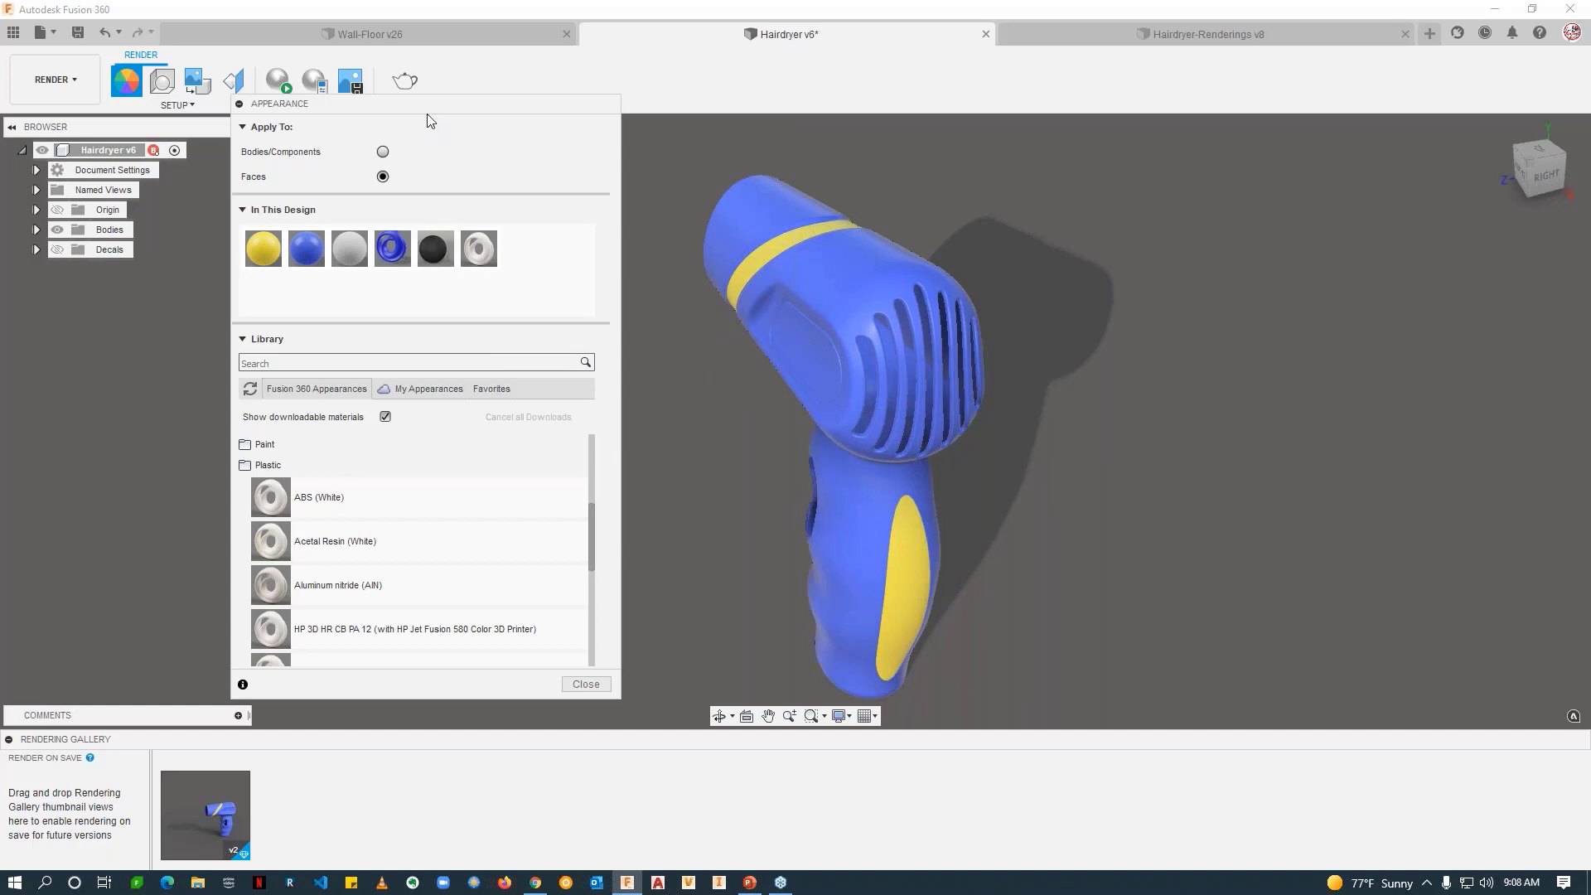
Step: Duplicate the ABS (White) appearance within the design and delete the original
drag(427, 107, 428, 74)
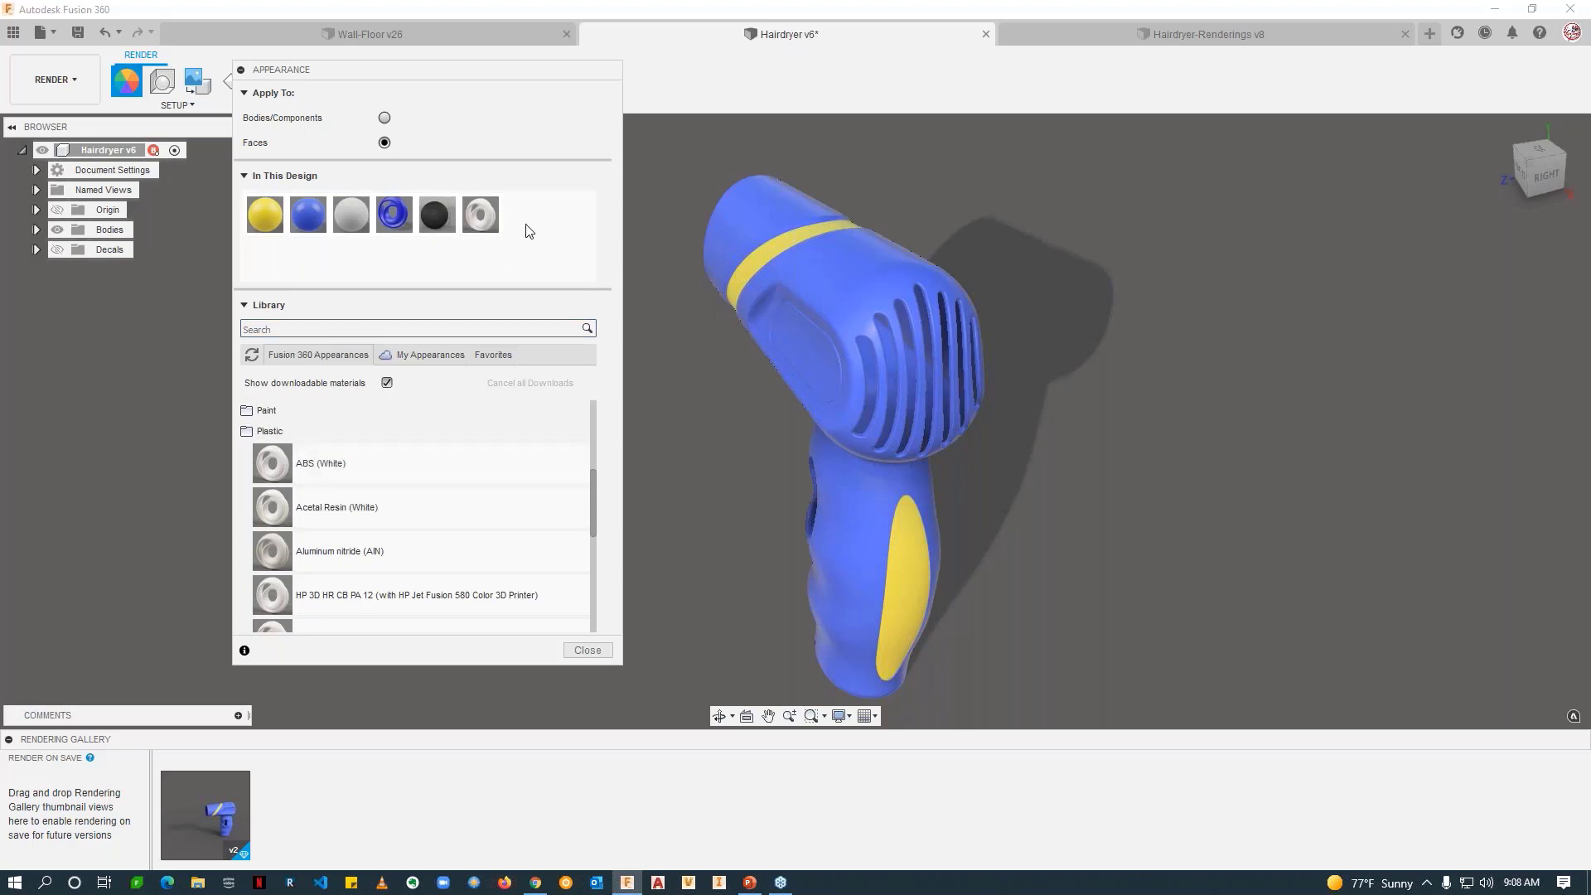
right_click(489, 221)
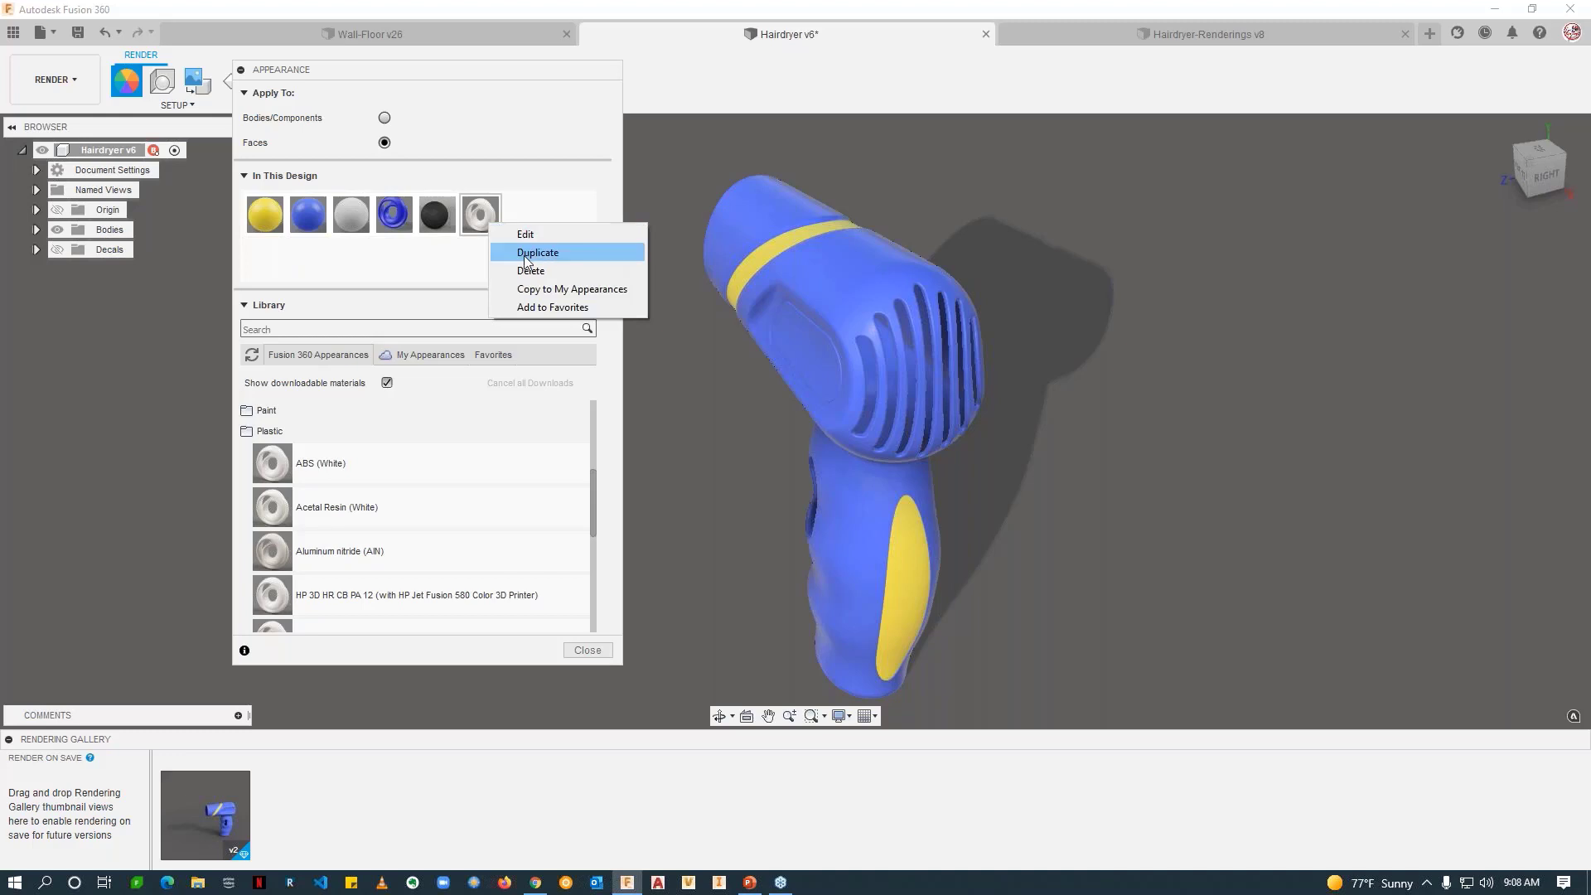
click(518, 249)
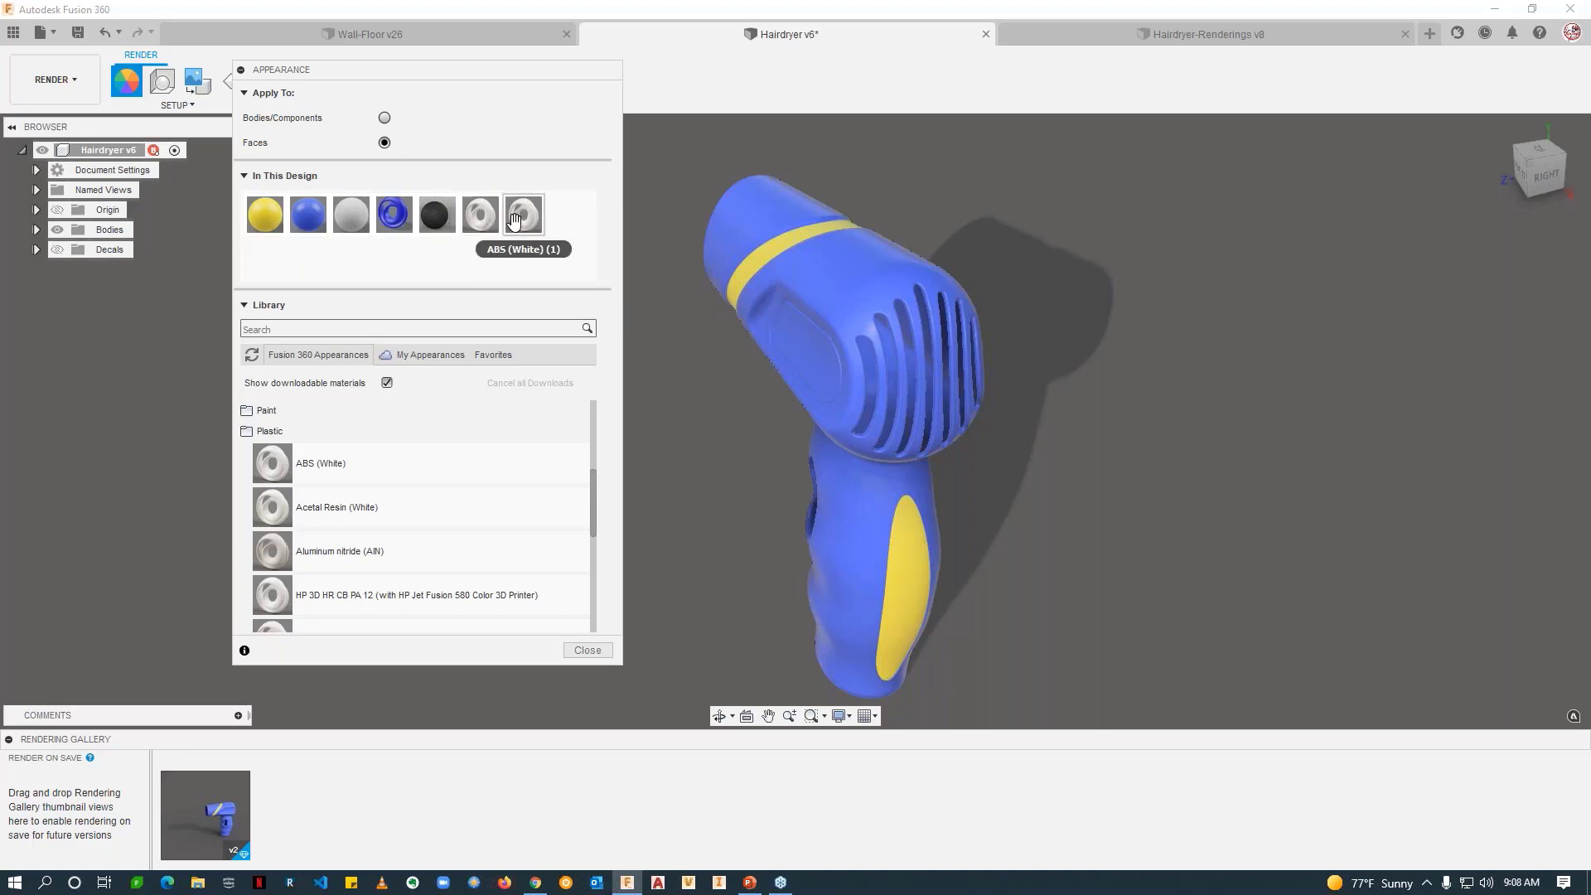
right_click(514, 219)
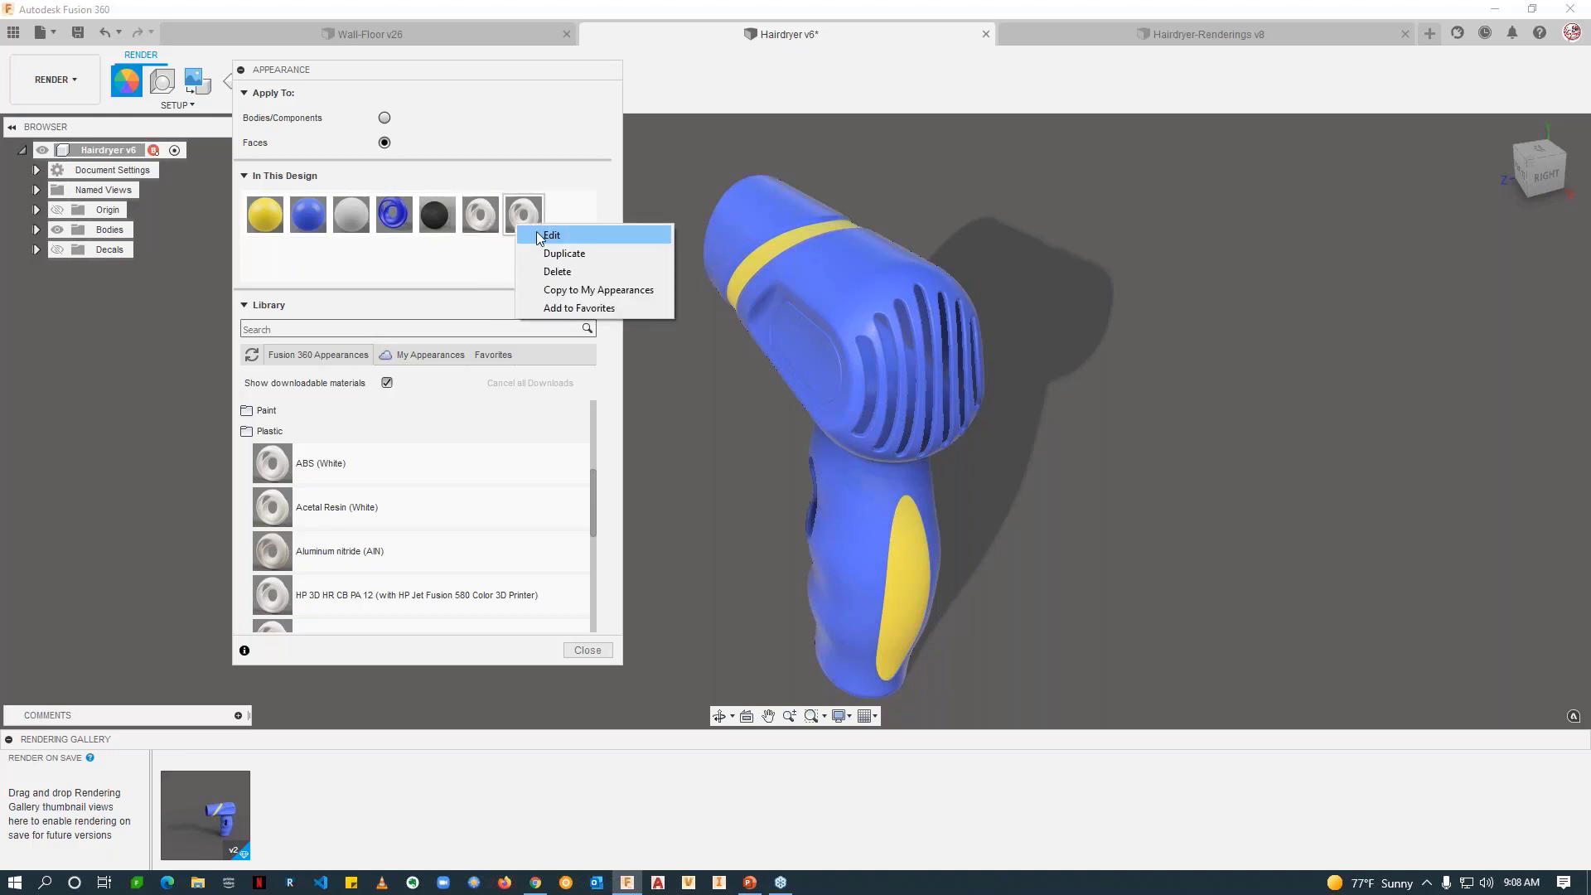
click(497, 250)
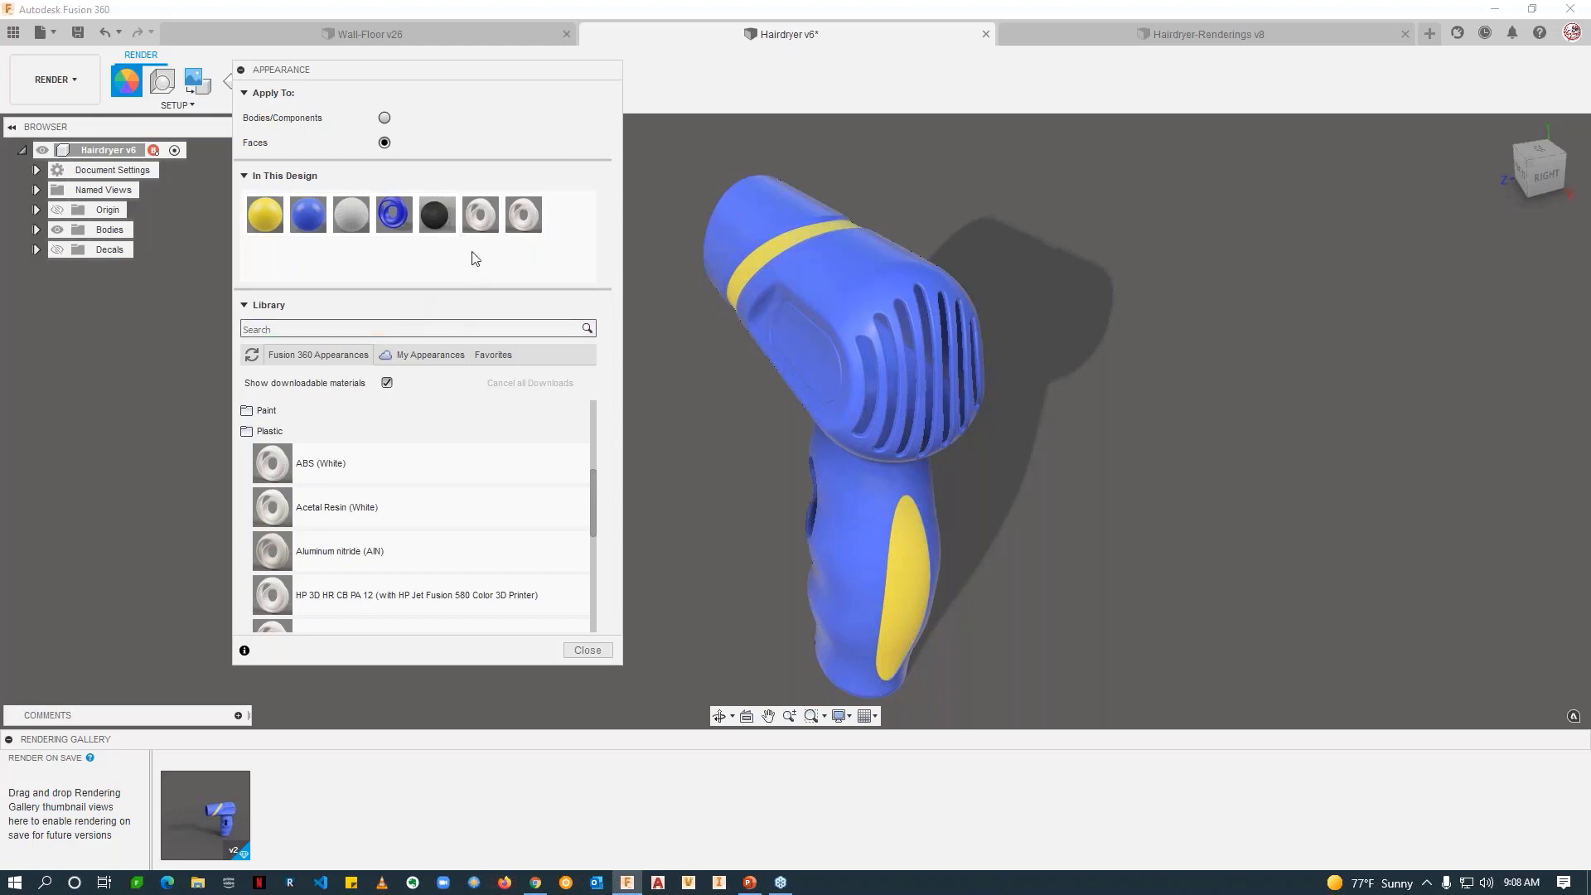
right_click(482, 222)
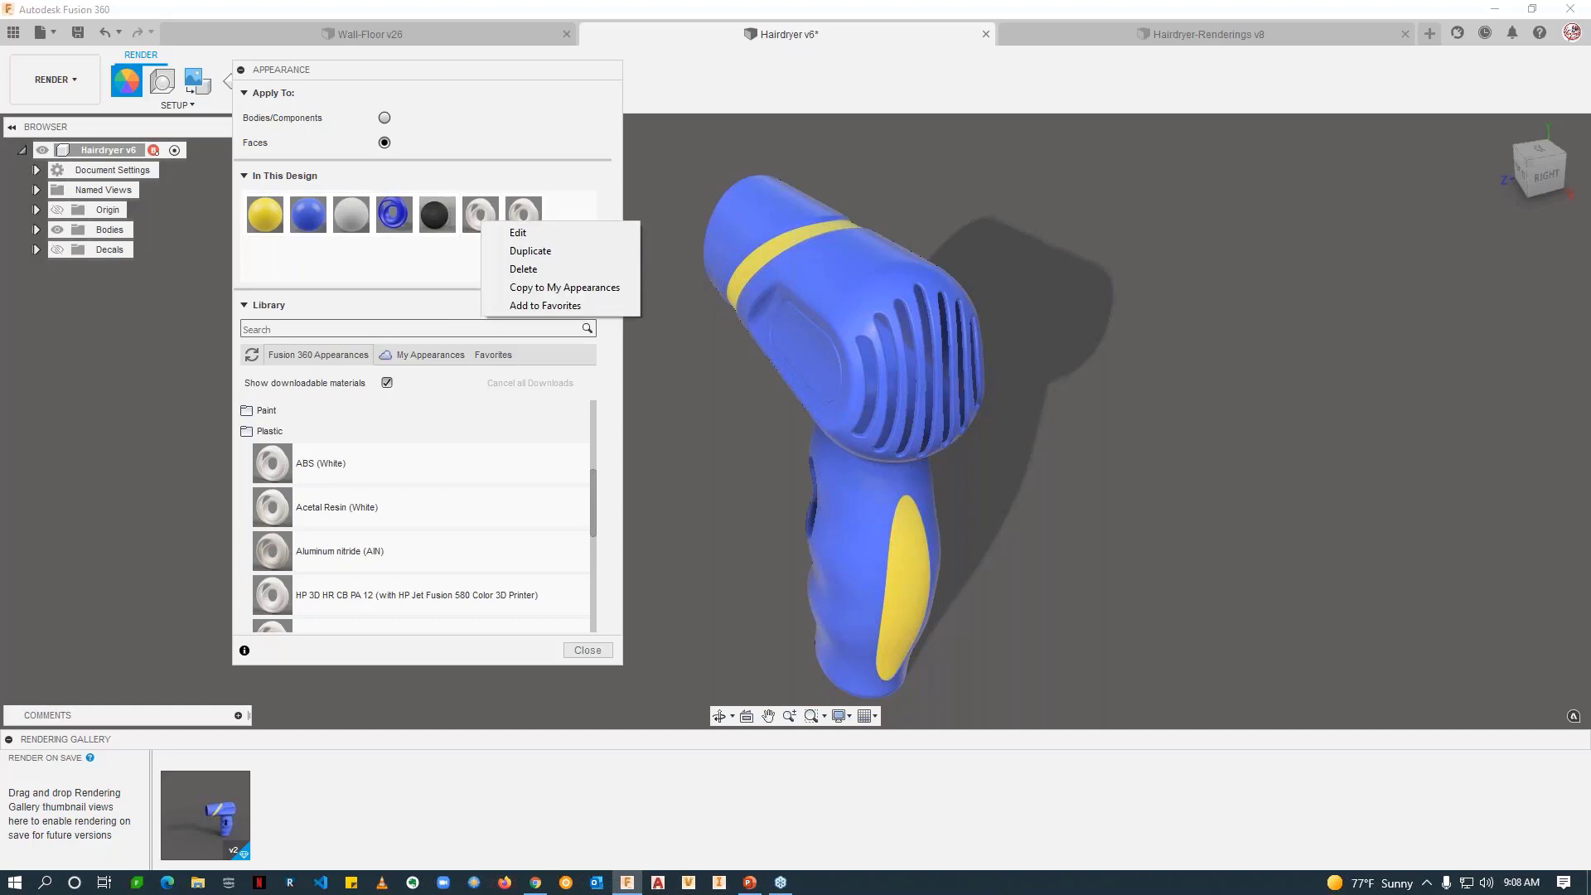
click(510, 270)
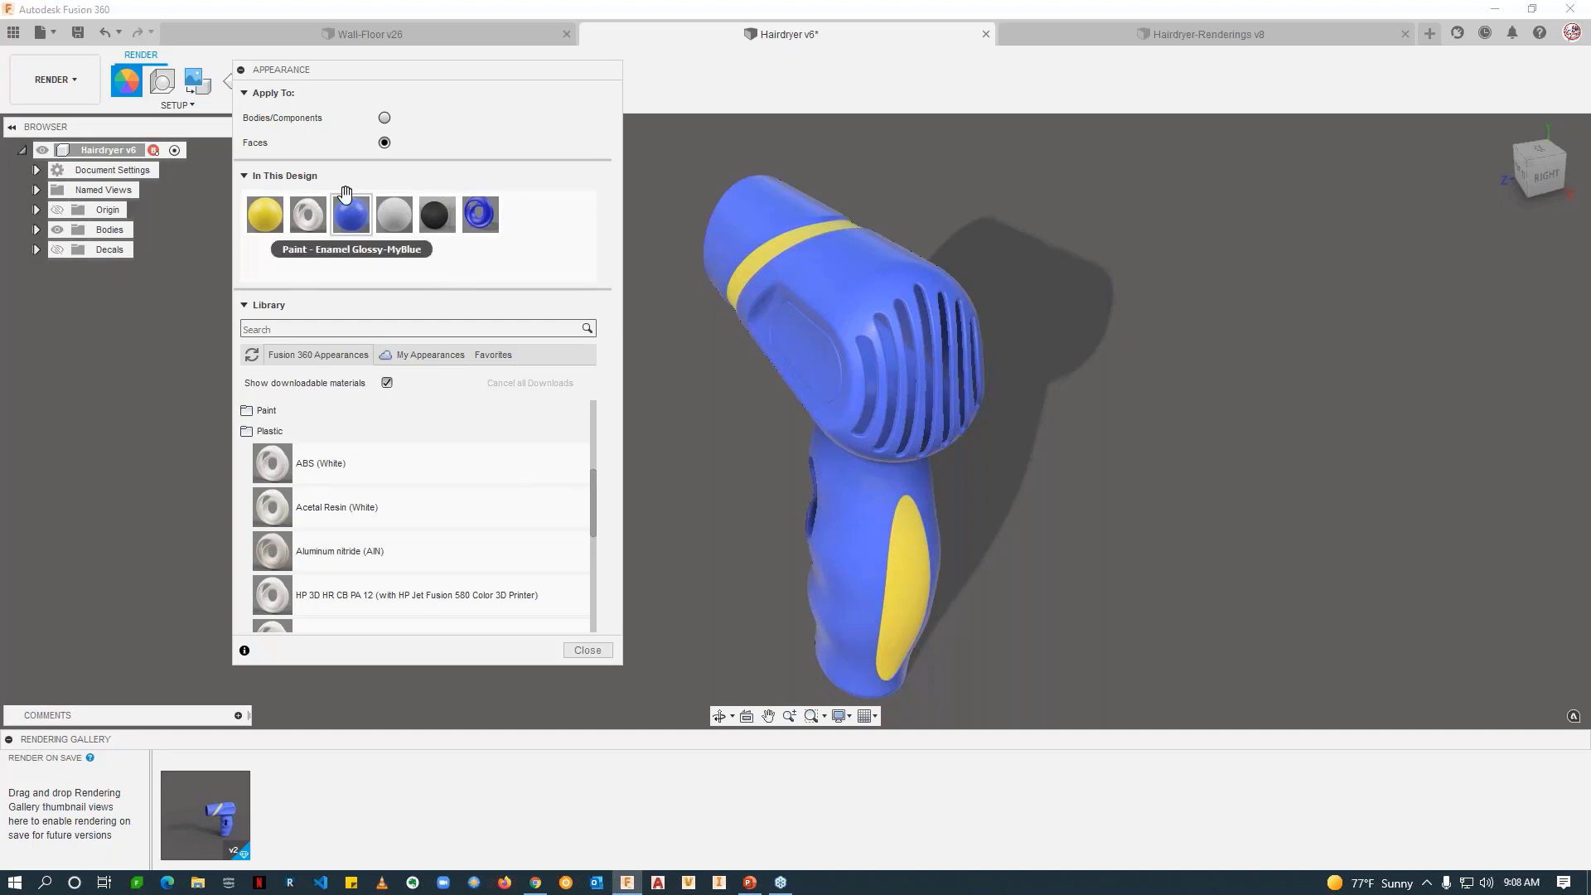
Step: Rename the duplicated ABS white appearance in the design as "ABS (White) -Mine"
right_click(308, 223)
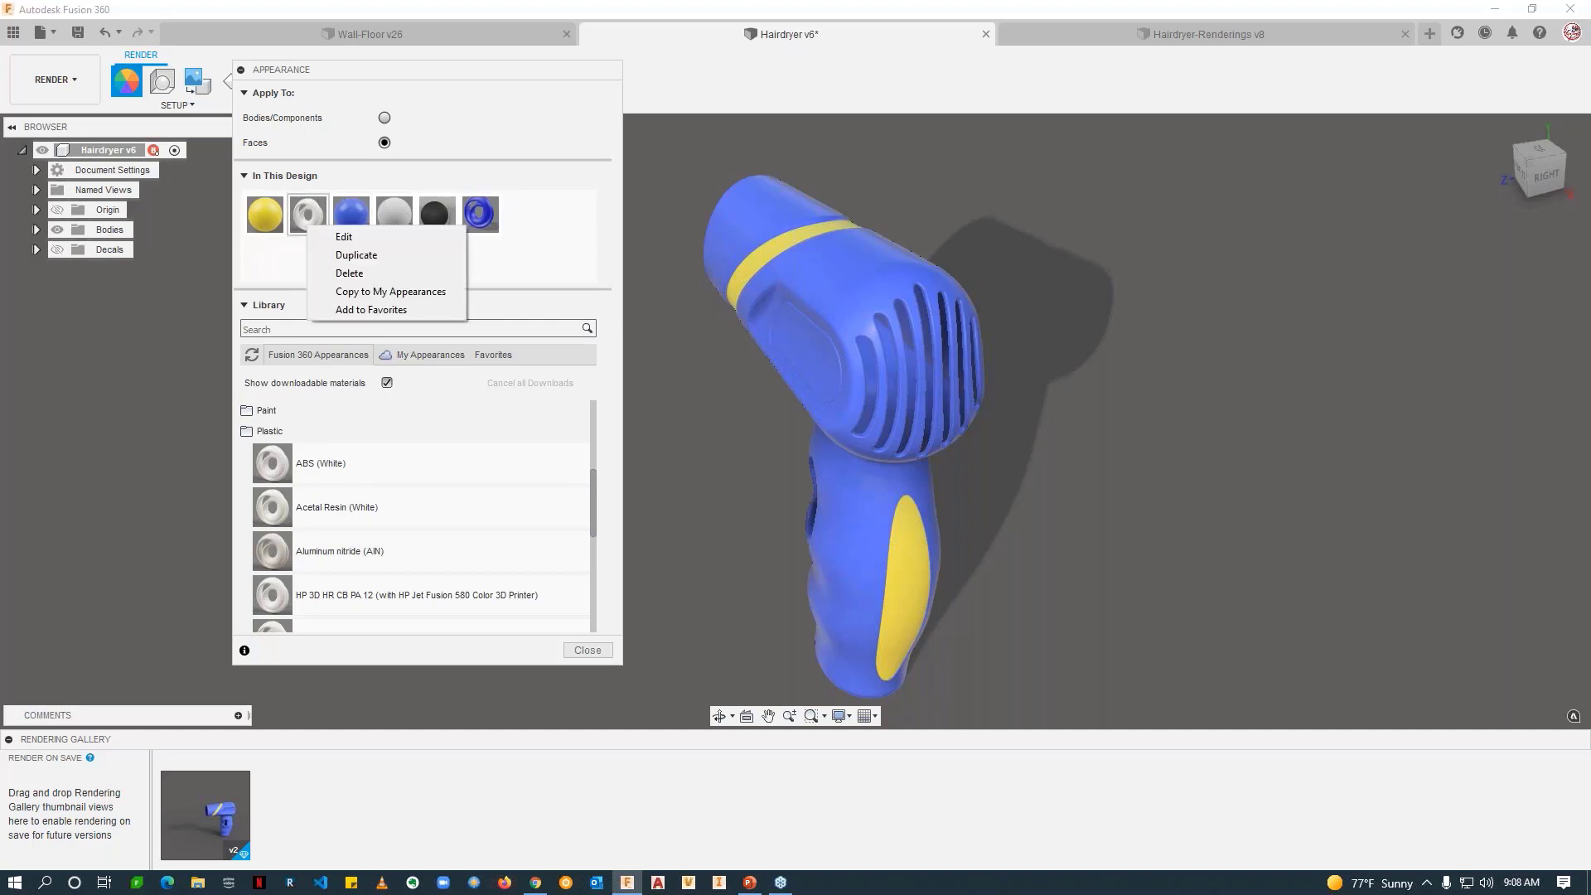
click(340, 236)
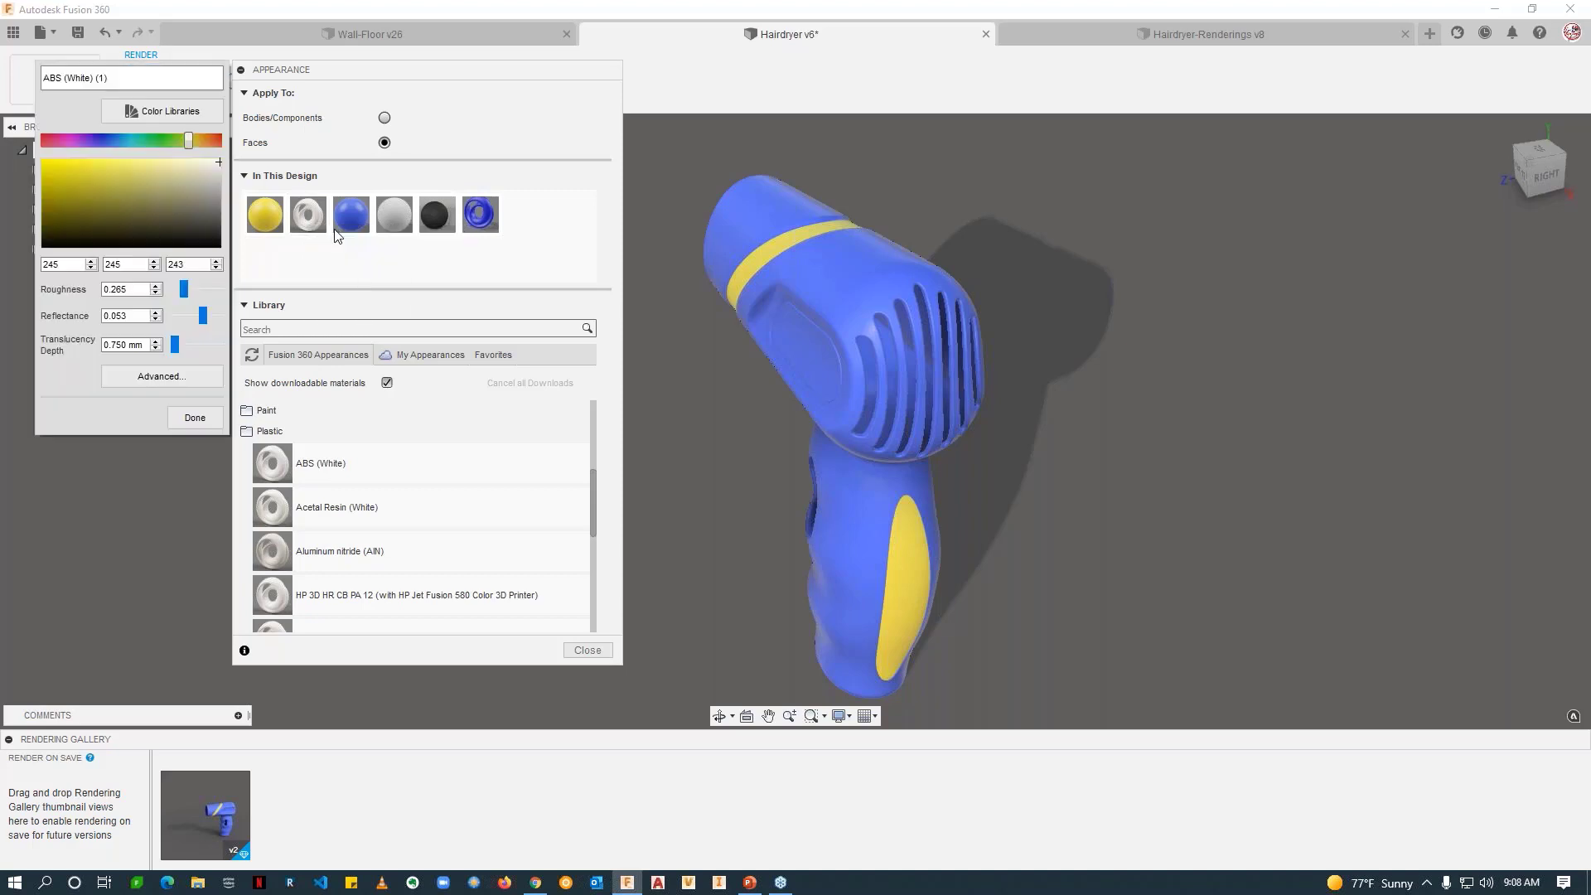
click(159, 80)
key(BackSpace)
key(BackSpace)
key(BackSpace)
key(BackSpace)
text(-Mine)
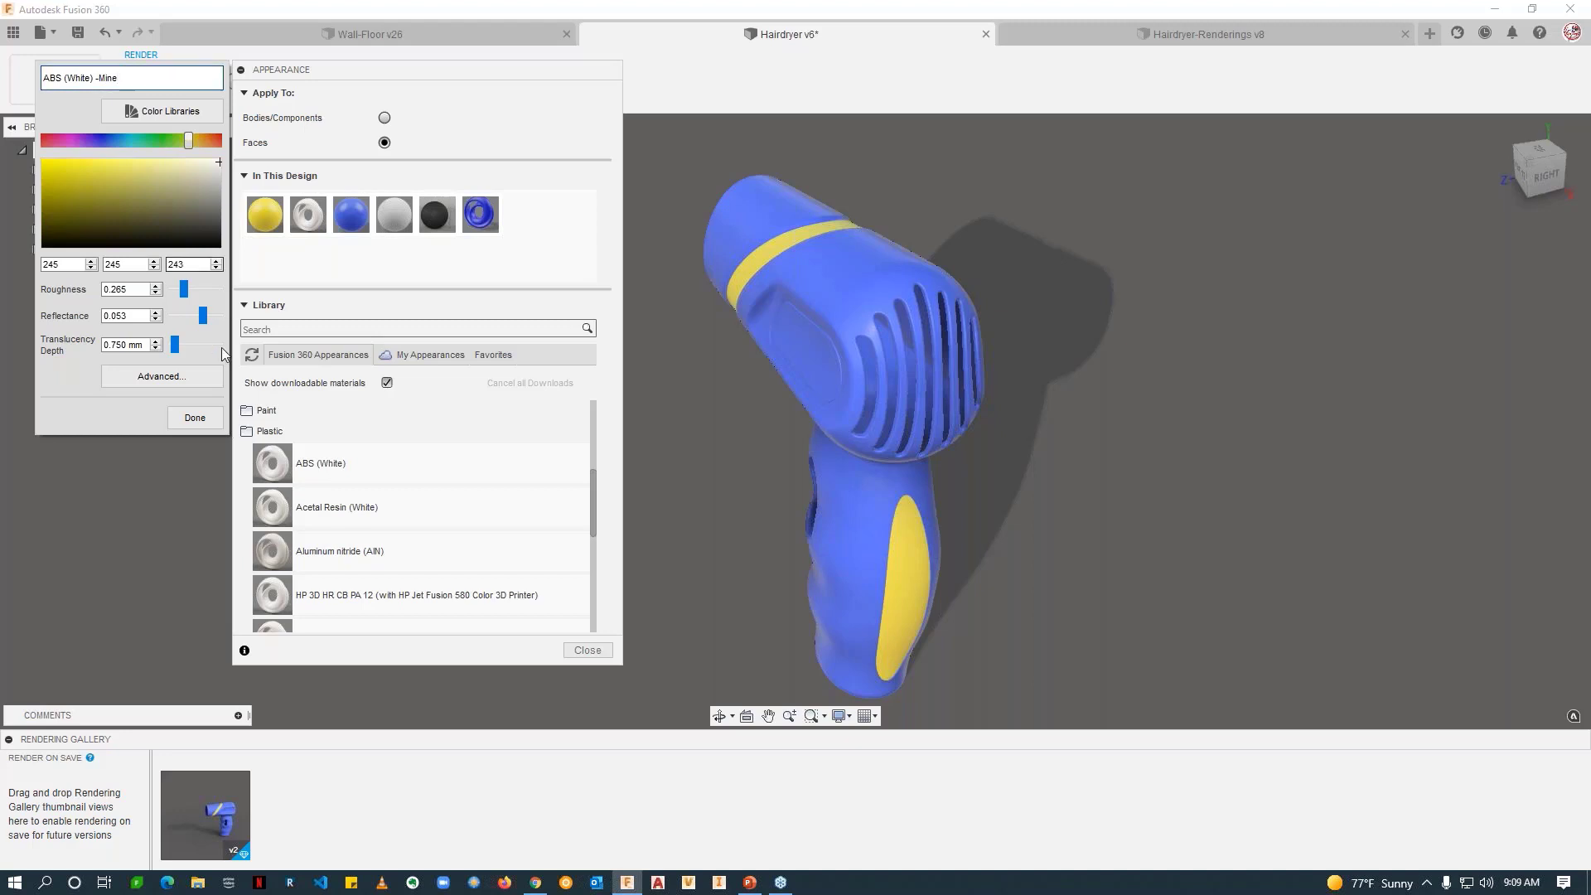
click(194, 418)
Step: Apply ABS (White) -Mine to the nozzle face and the barrel face behind the yellow band, and copy the appearance to My Appearances
drag(309, 231, 759, 214)
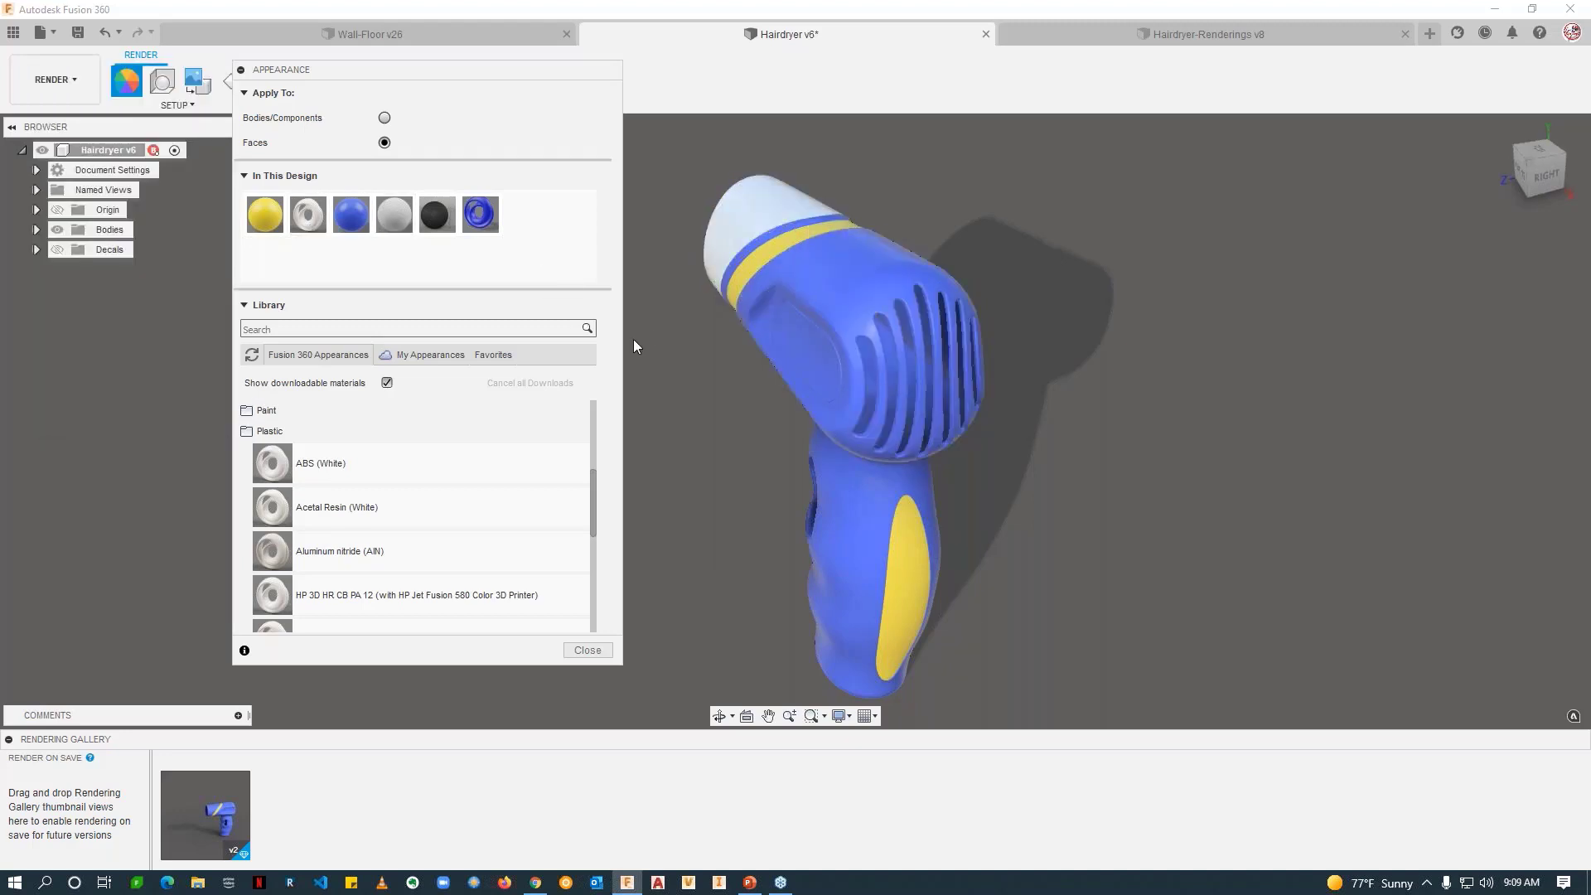
drag(309, 214, 832, 270)
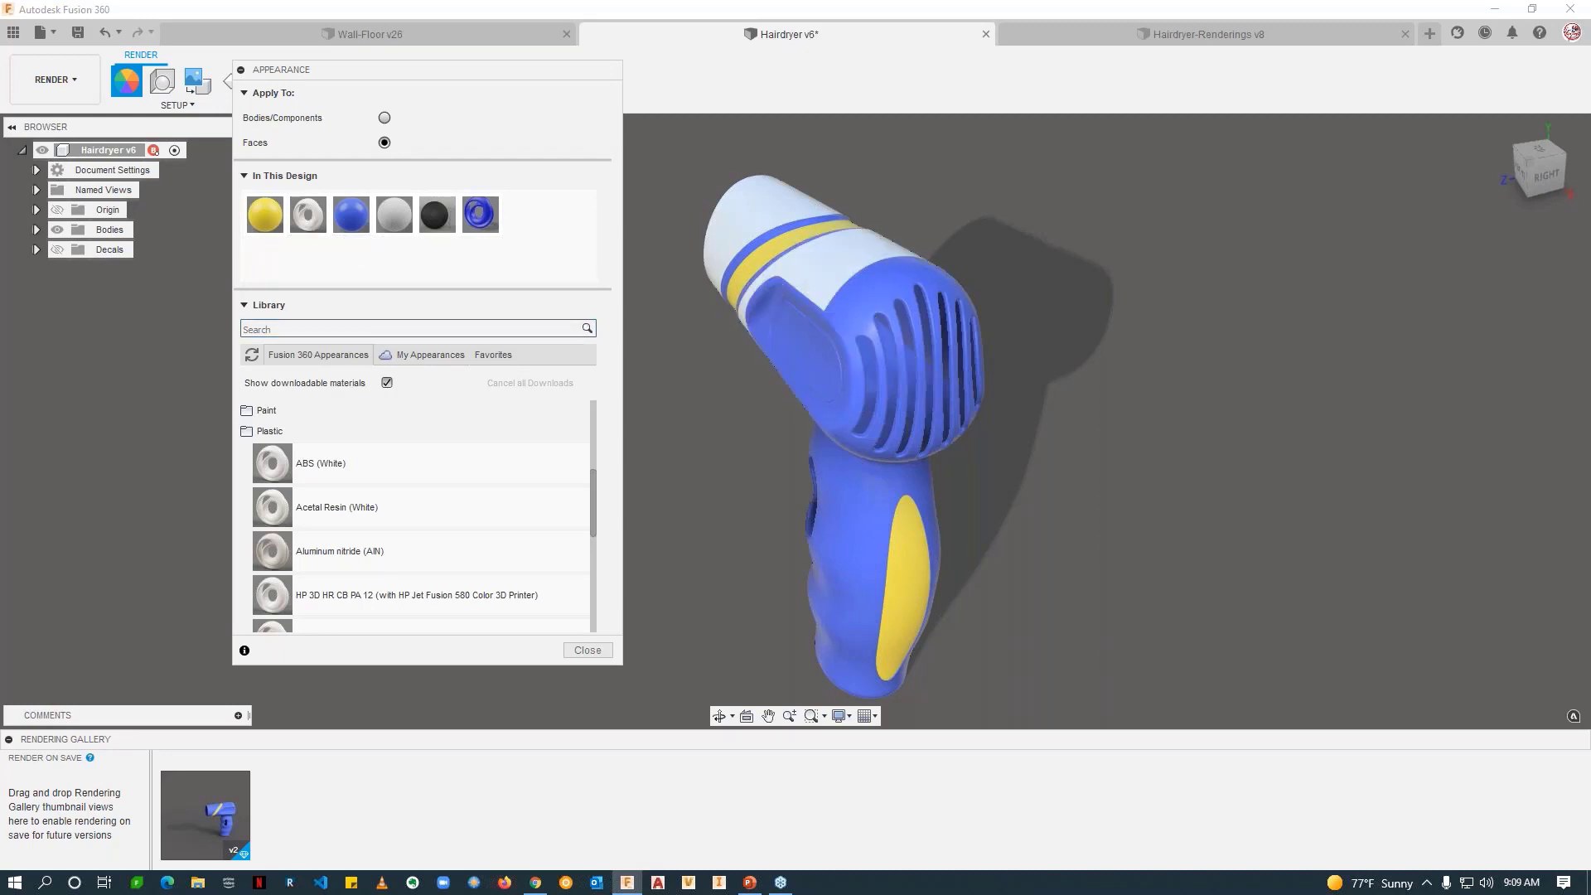
right_click(308, 216)
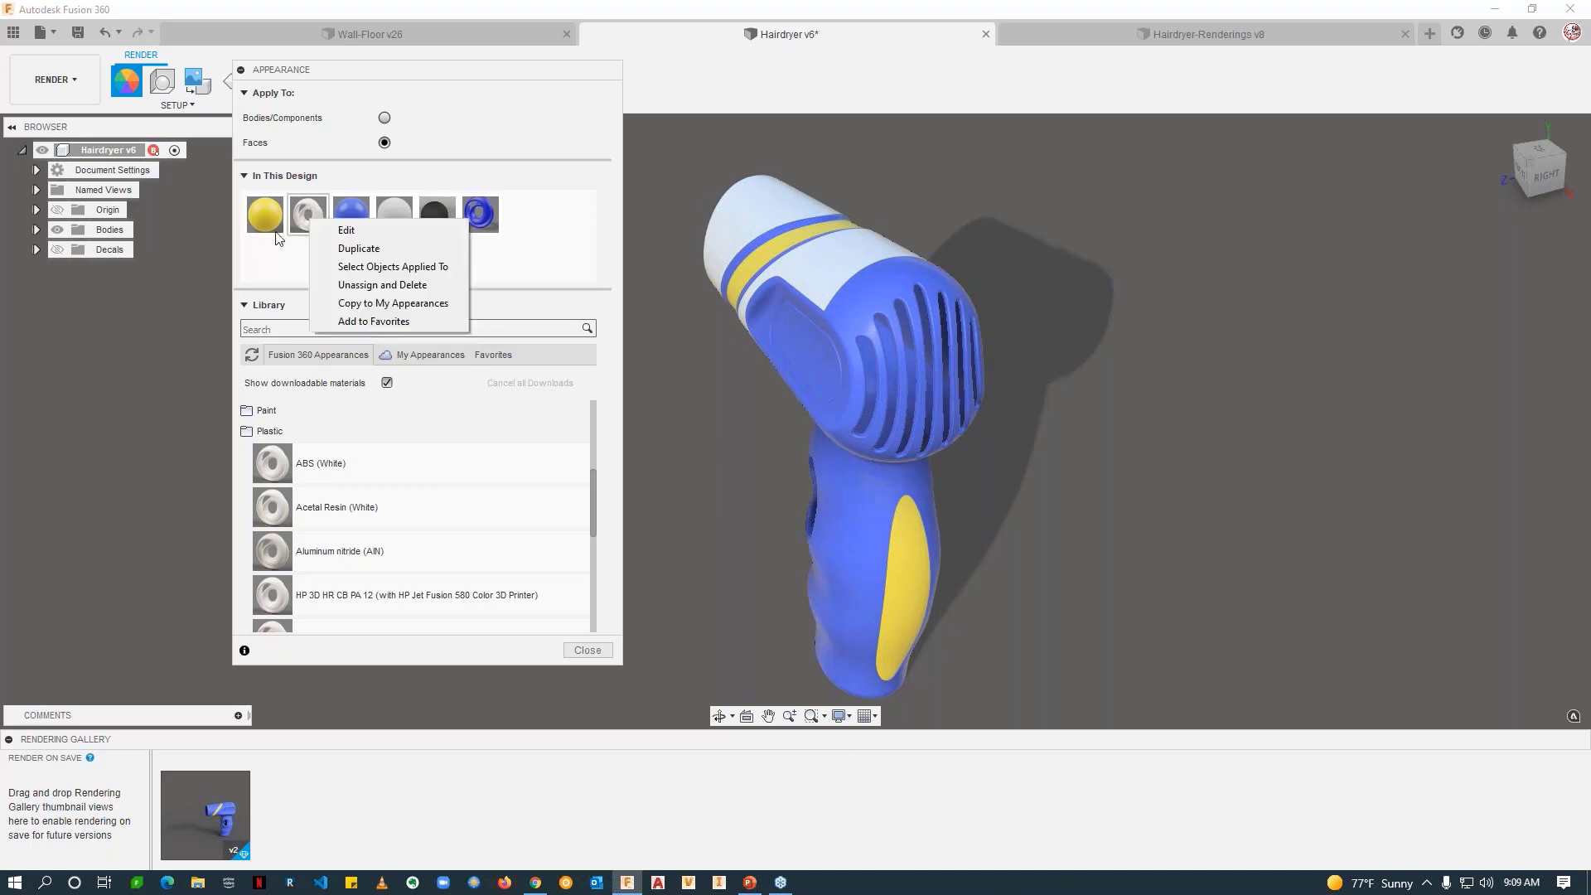
click(378, 306)
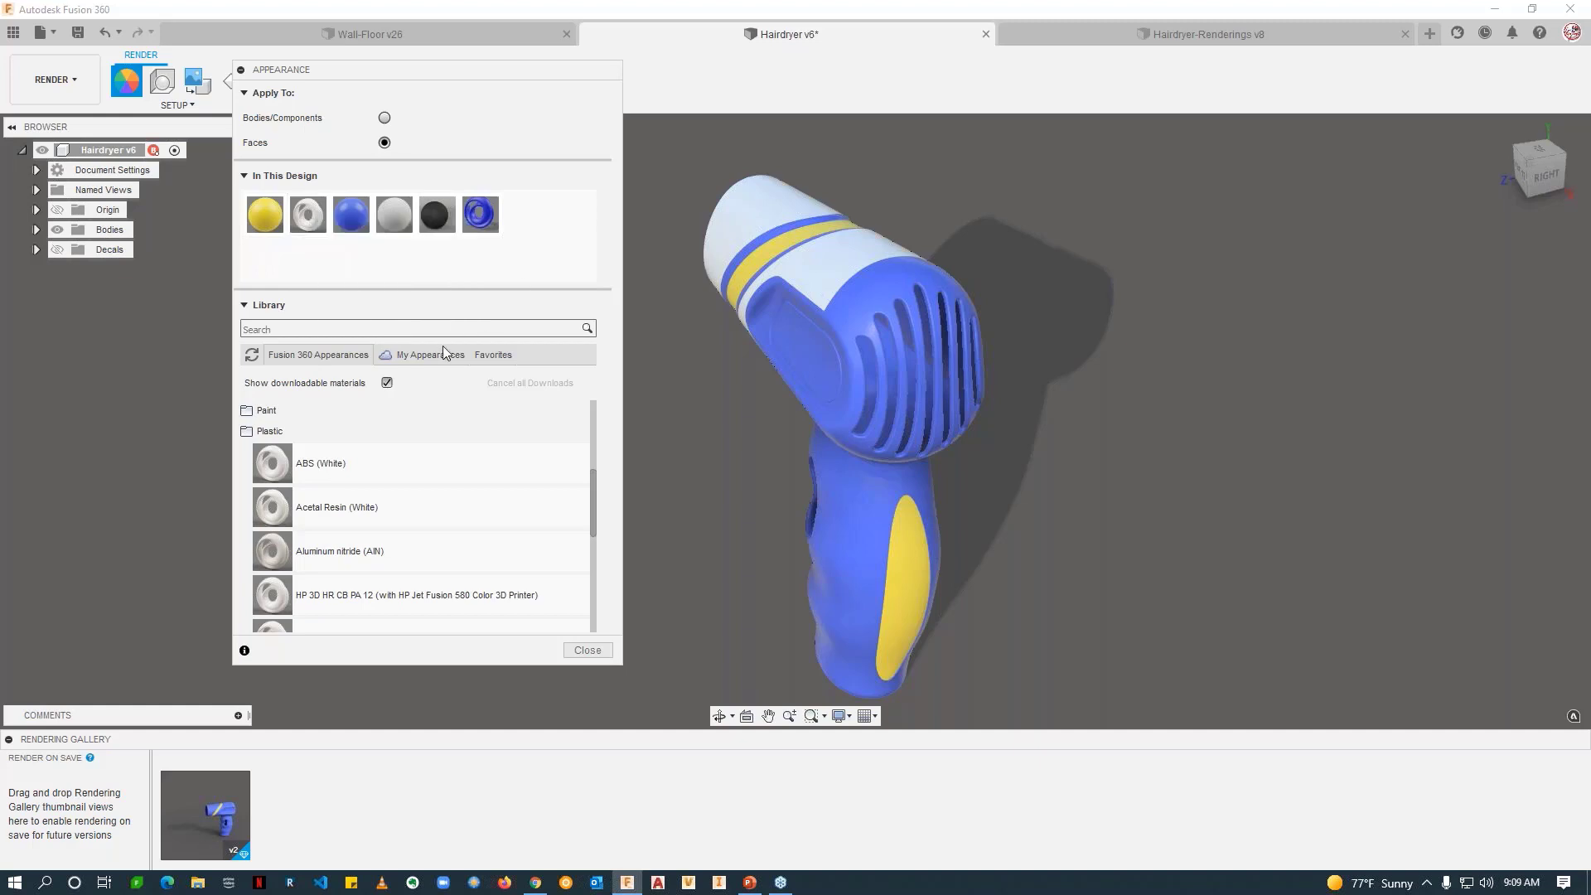
Step: Add Paint - Enamel Glossy-MyRed from the Glossy paints in My Appearances to the design's appearances
click(437, 352)
click(278, 432)
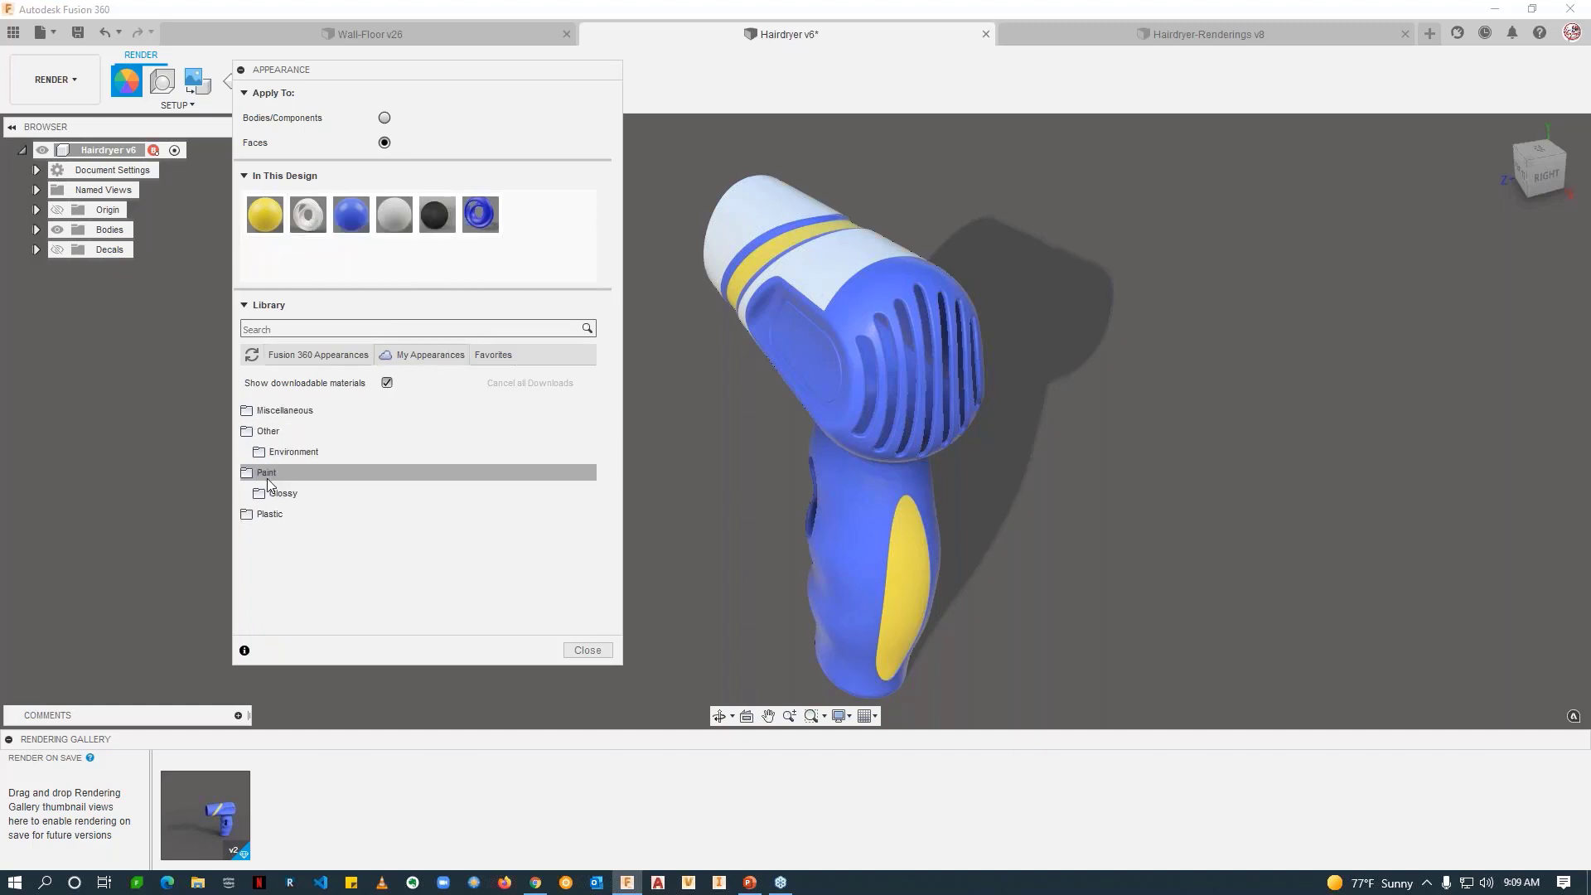
click(283, 492)
scroll(419, 570, down, 2)
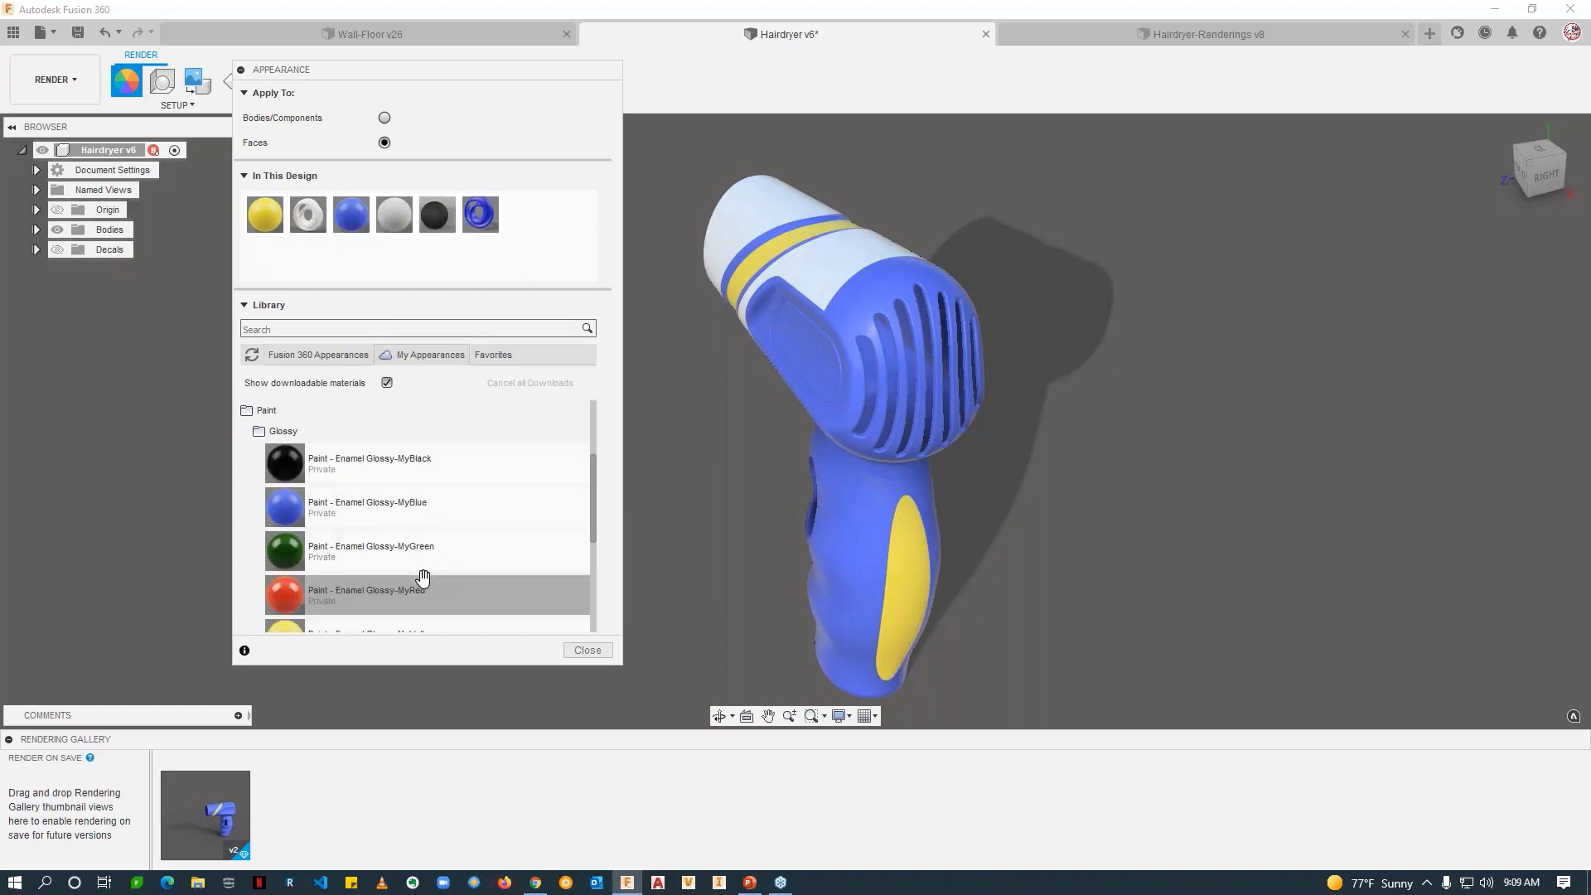
scroll(421, 557, down, 4)
scroll(423, 554, up, 3)
scroll(412, 550, down, 3)
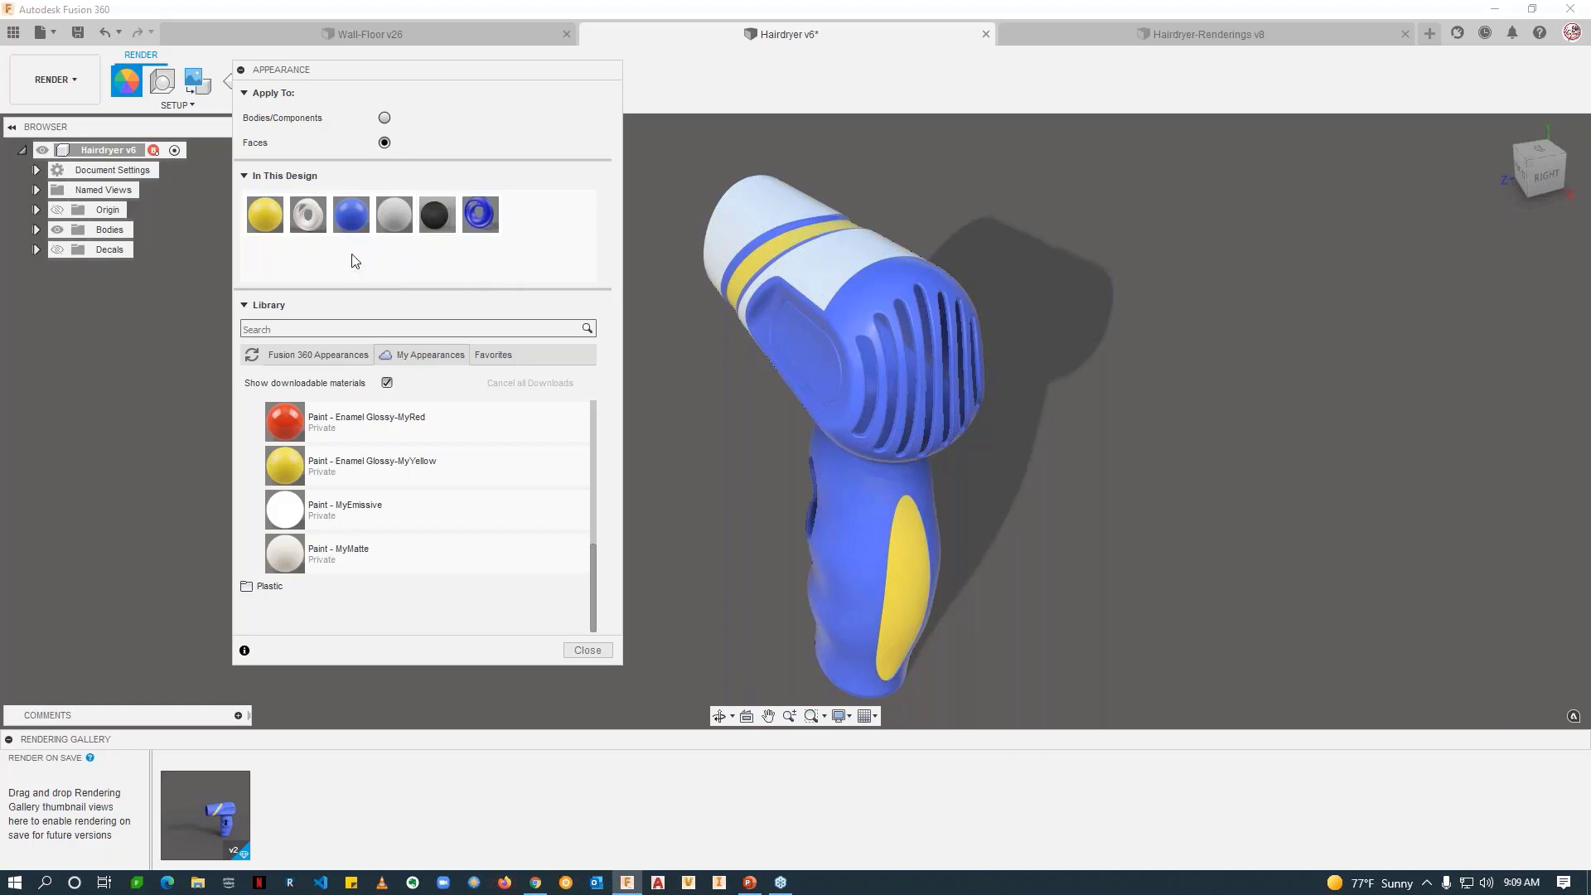
mouse_move(335, 421)
mouse_down()
mouse_move(296, 282)
mouse_move(324, 271)
mouse_up()
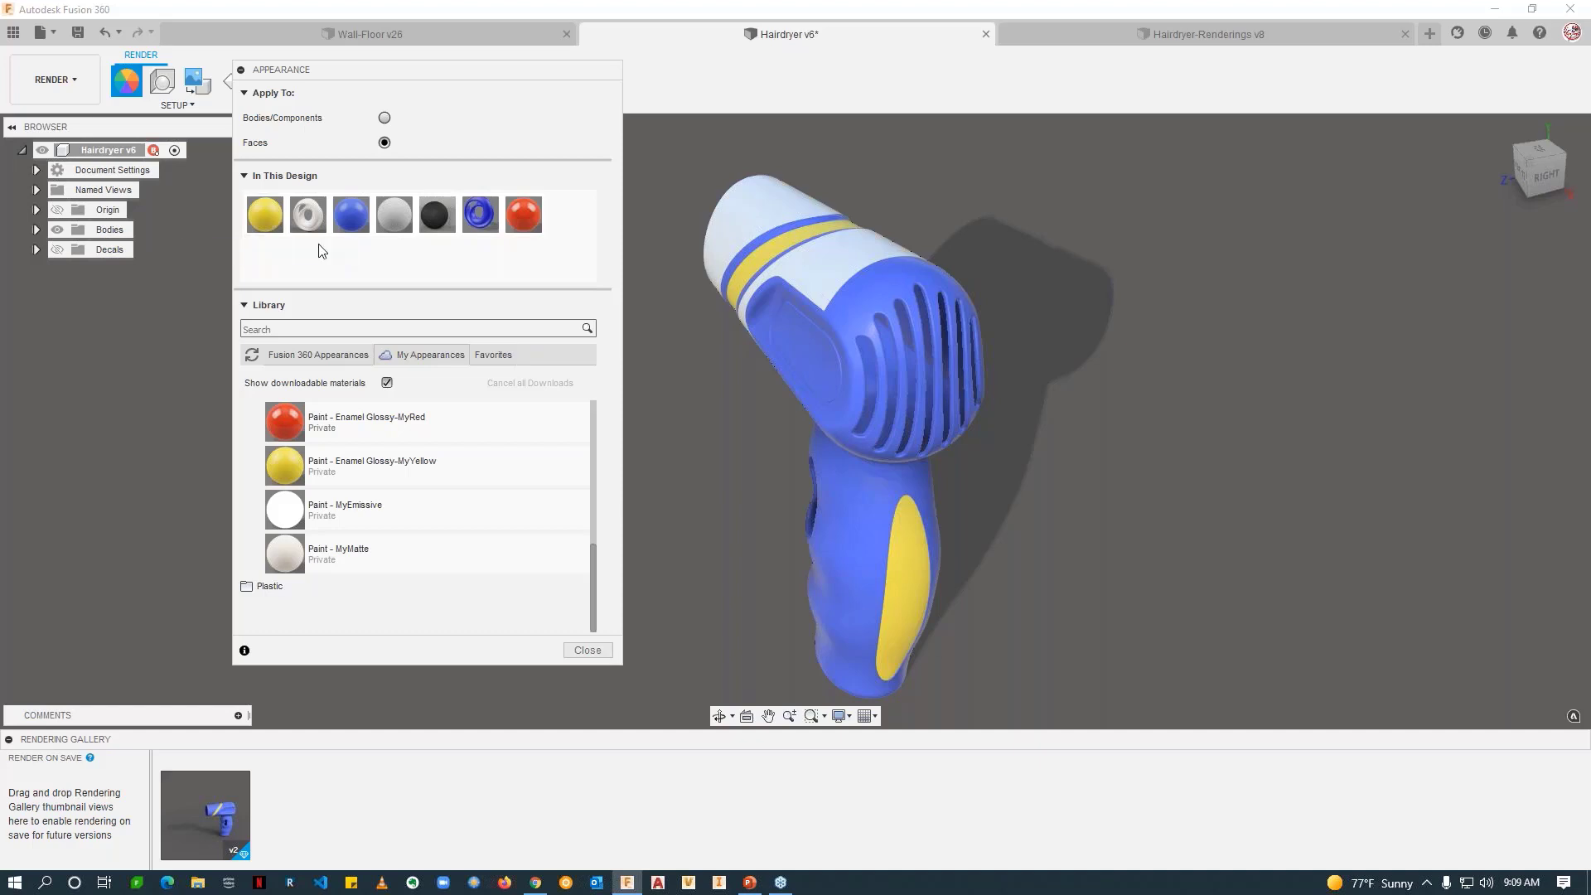
Step: Delete all unused appearances from the design and select the objects that the yellow enamel paint is applied to
right_click(338, 257)
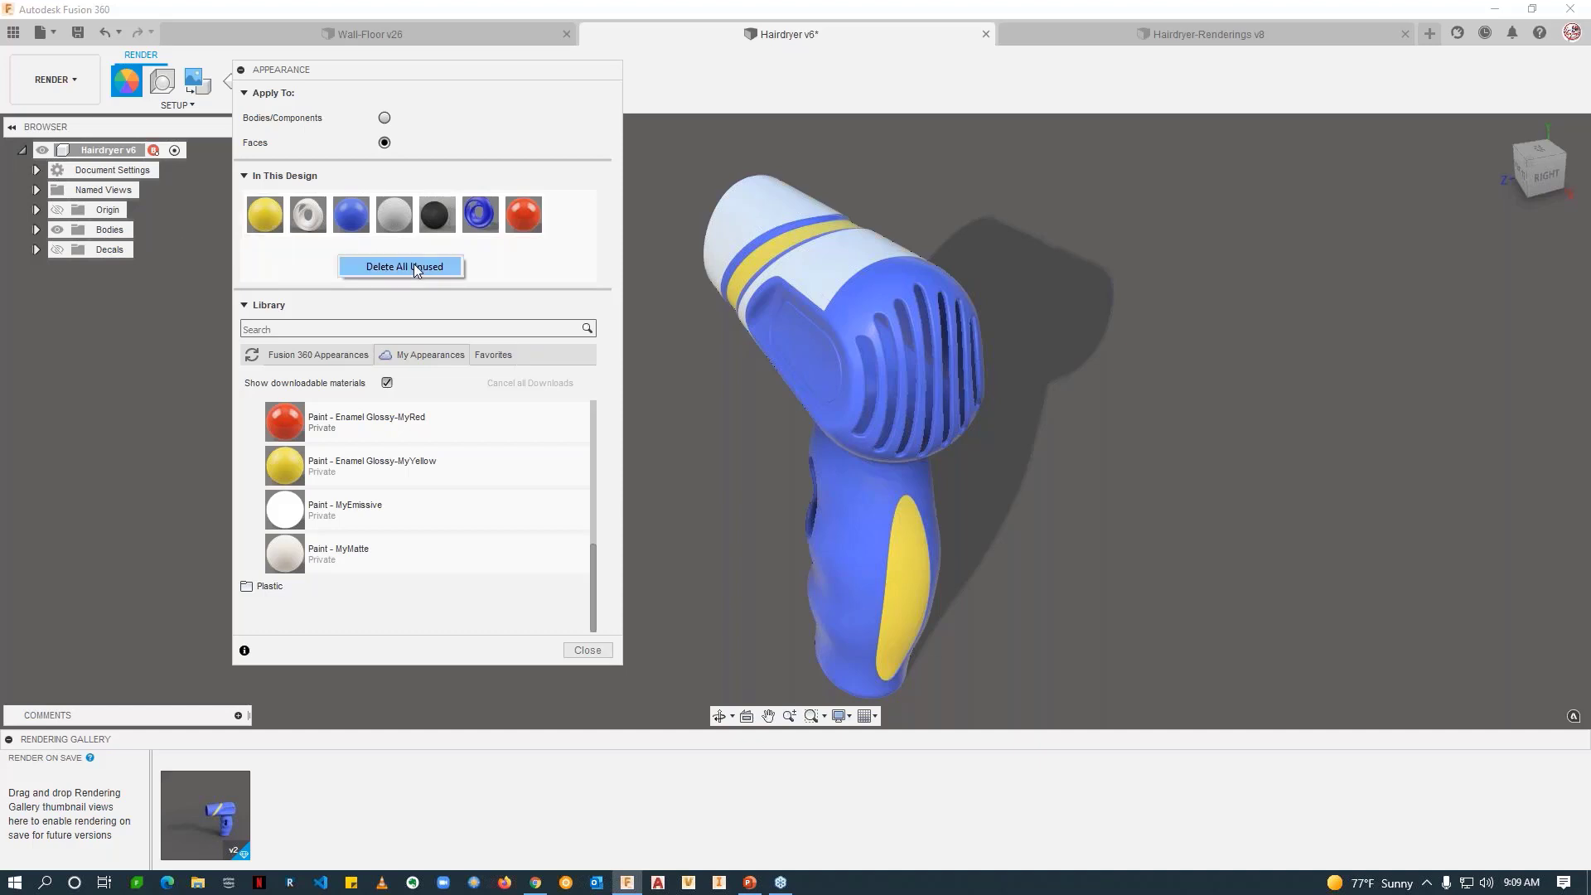
click(414, 263)
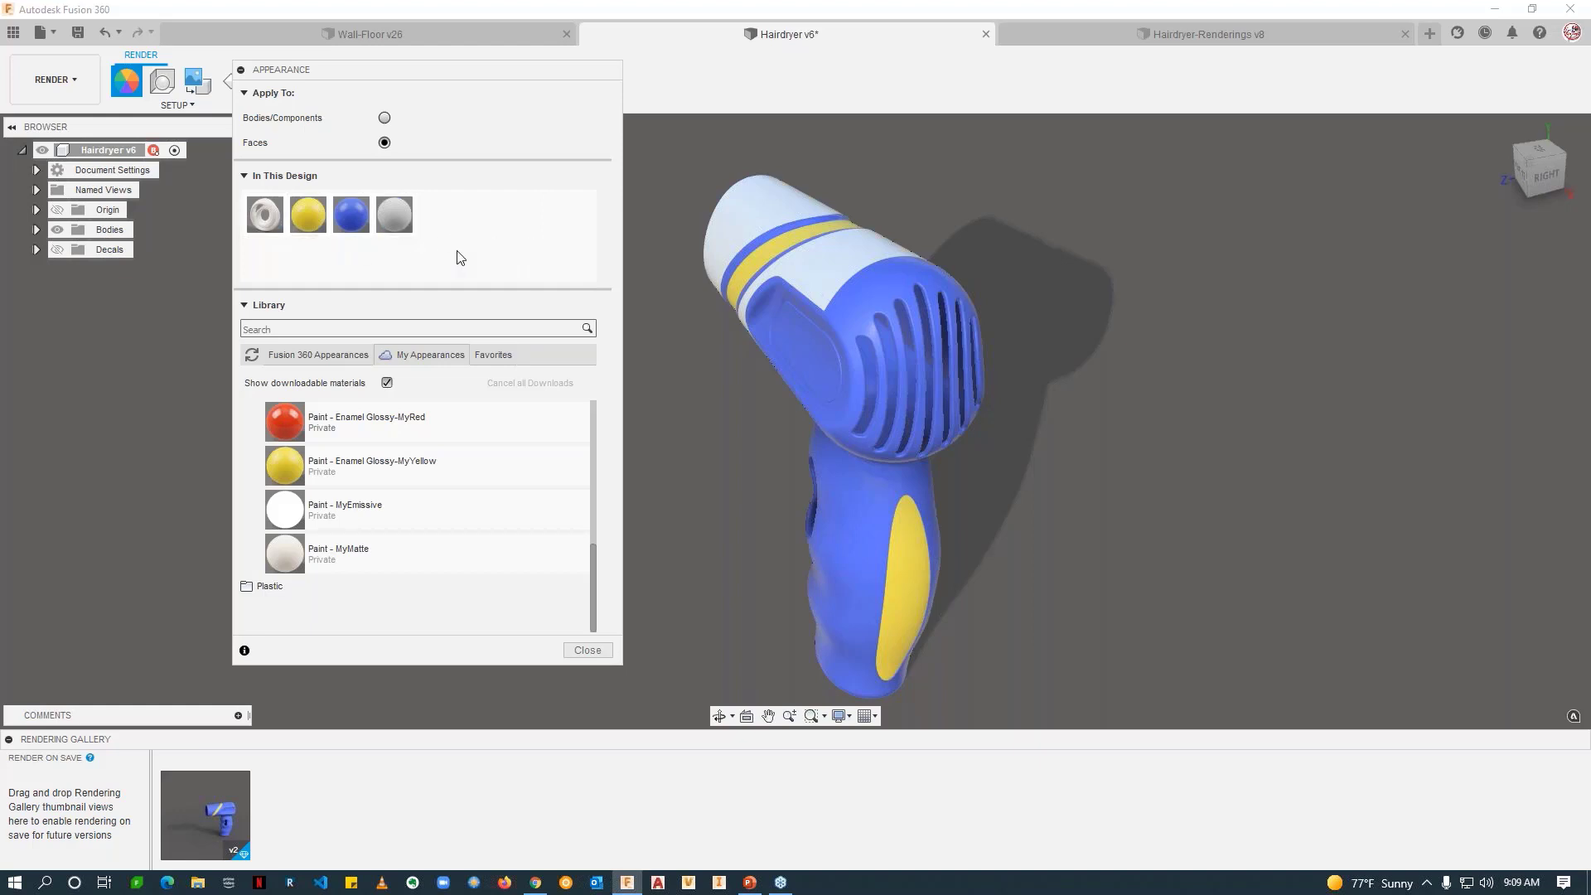
right_click(302, 218)
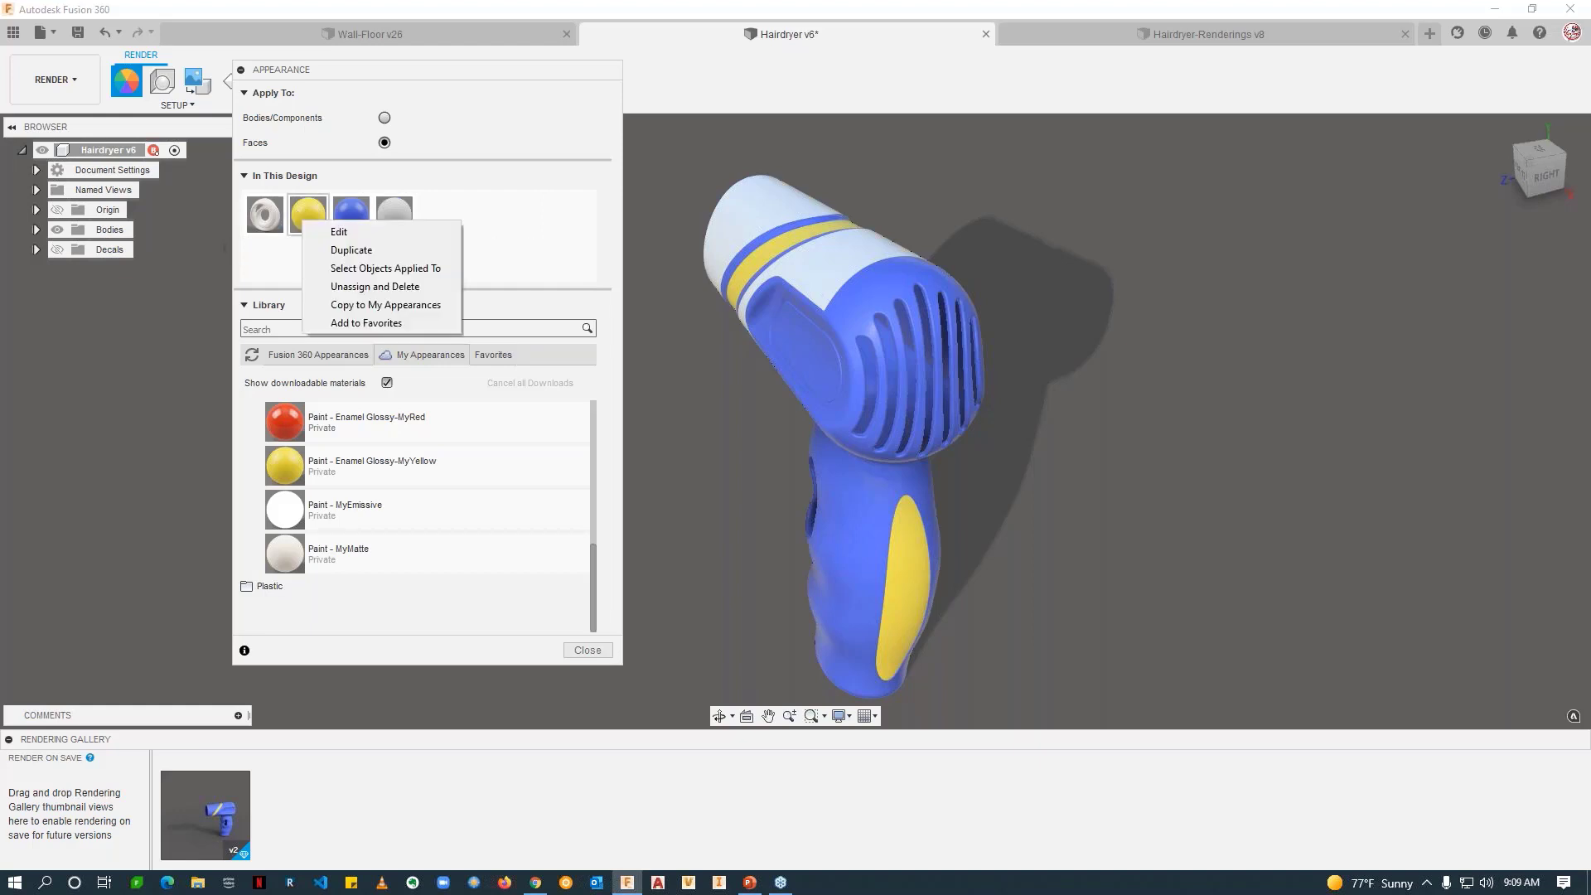
click(381, 270)
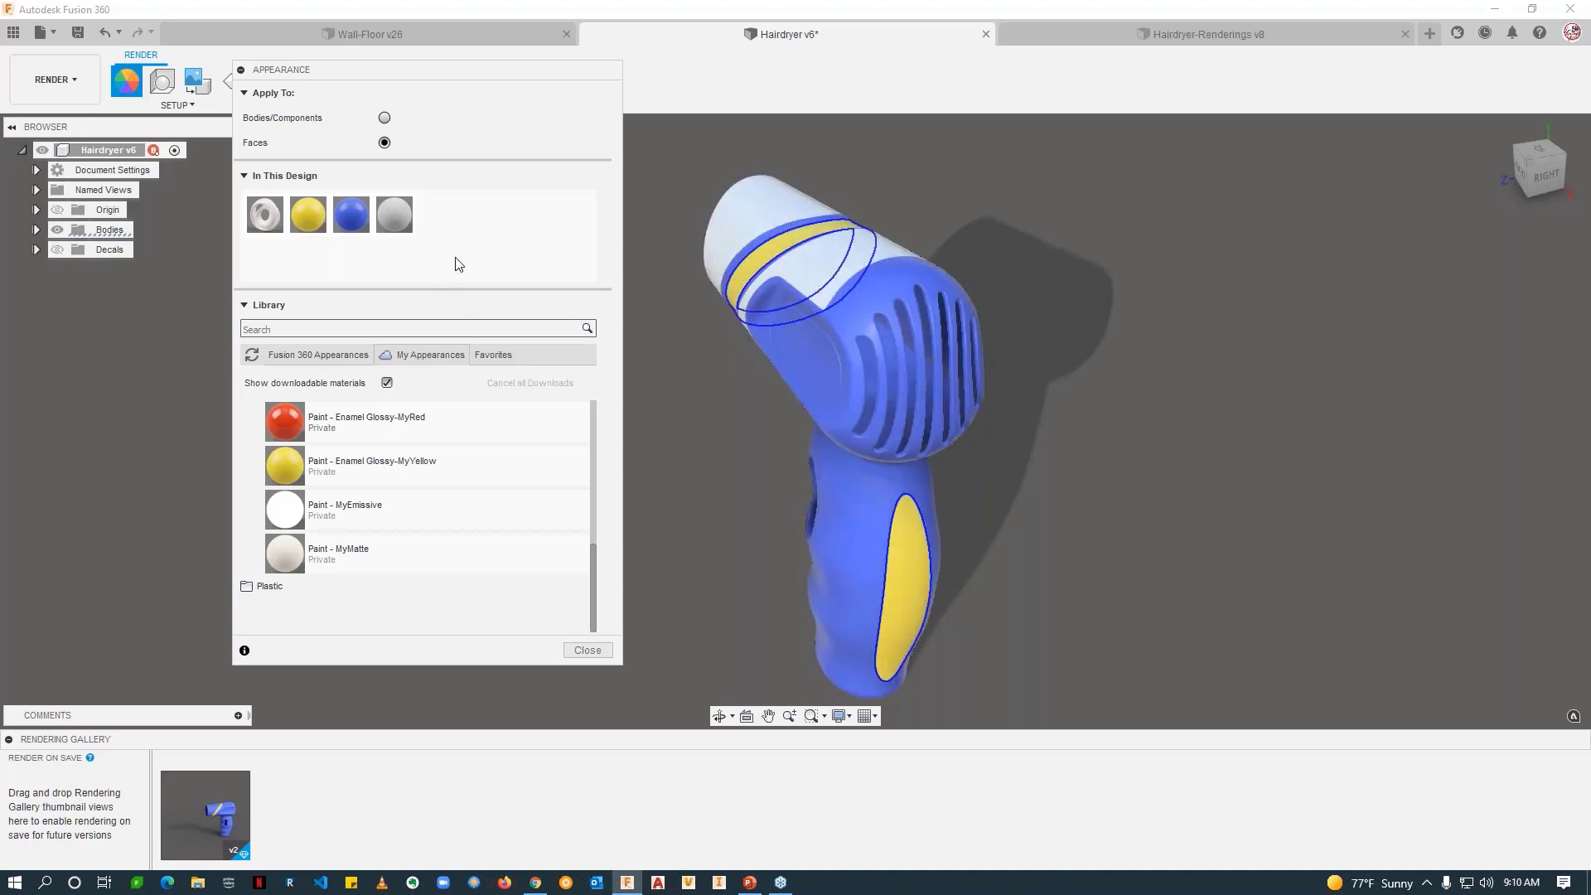
Step: Reapply Paint - Enamel Glossy-MyBlue to the two white faces on the nozzle and barrel
click(351, 222)
drag(351, 222, 784, 215)
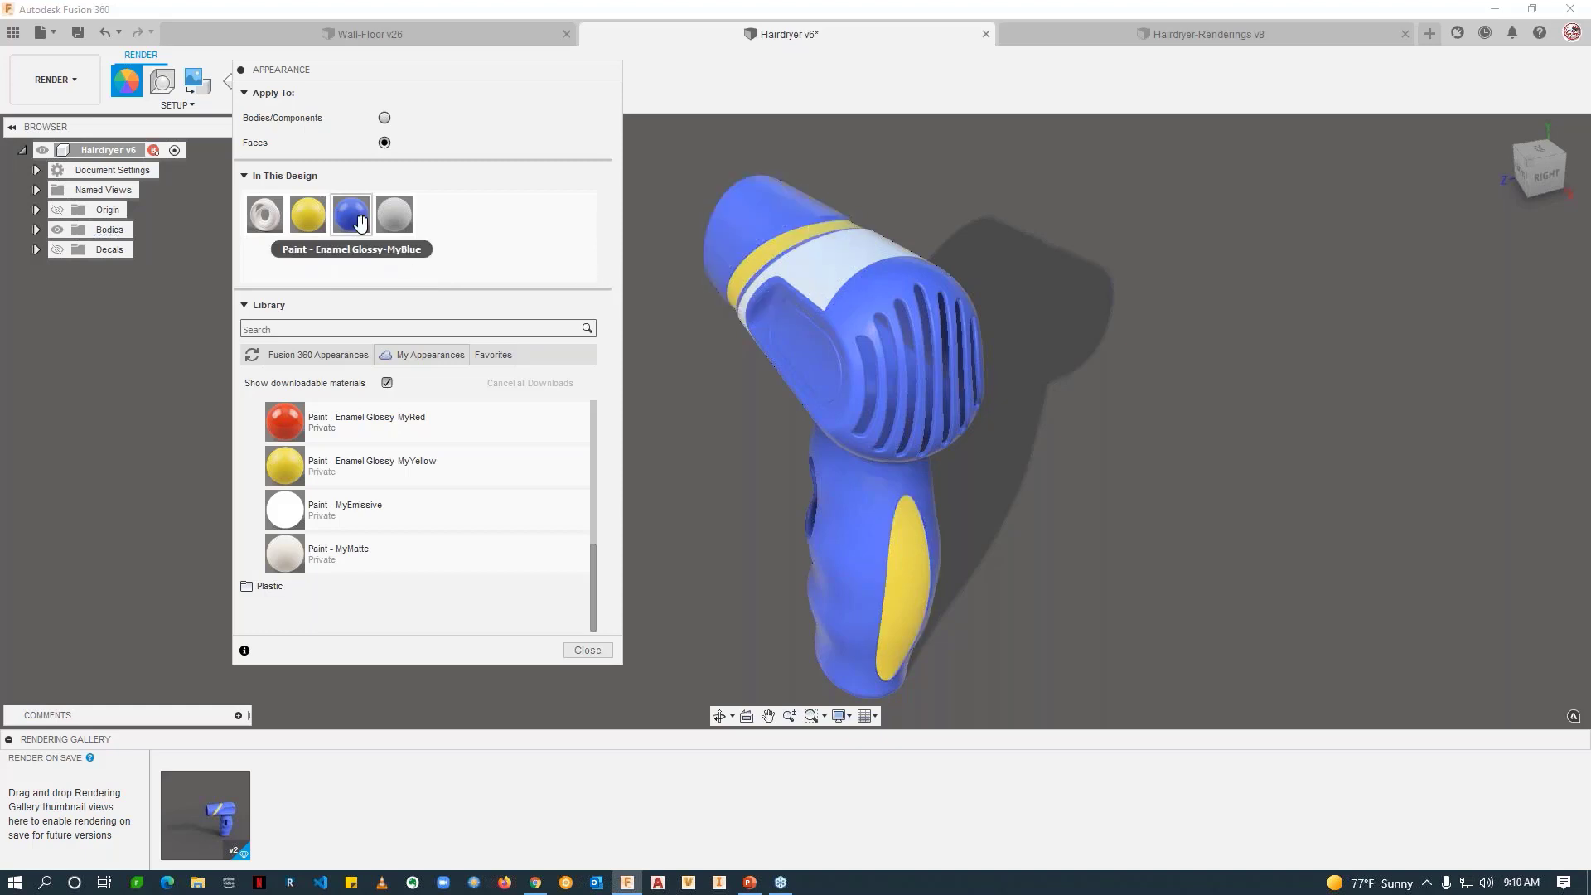
drag(351, 217, 813, 259)
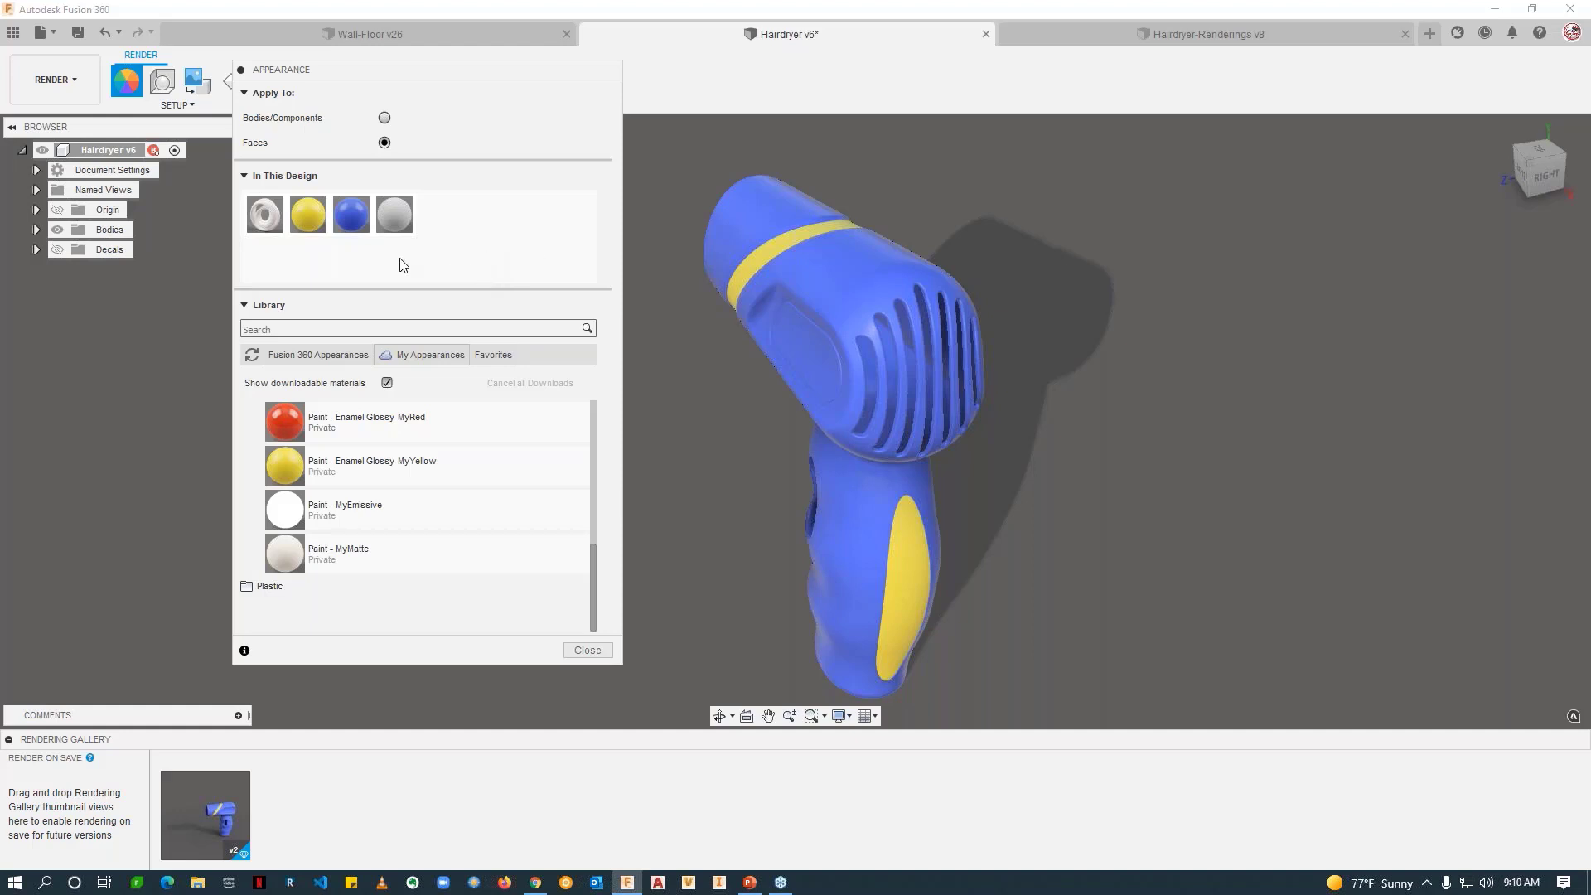
right_click(355, 221)
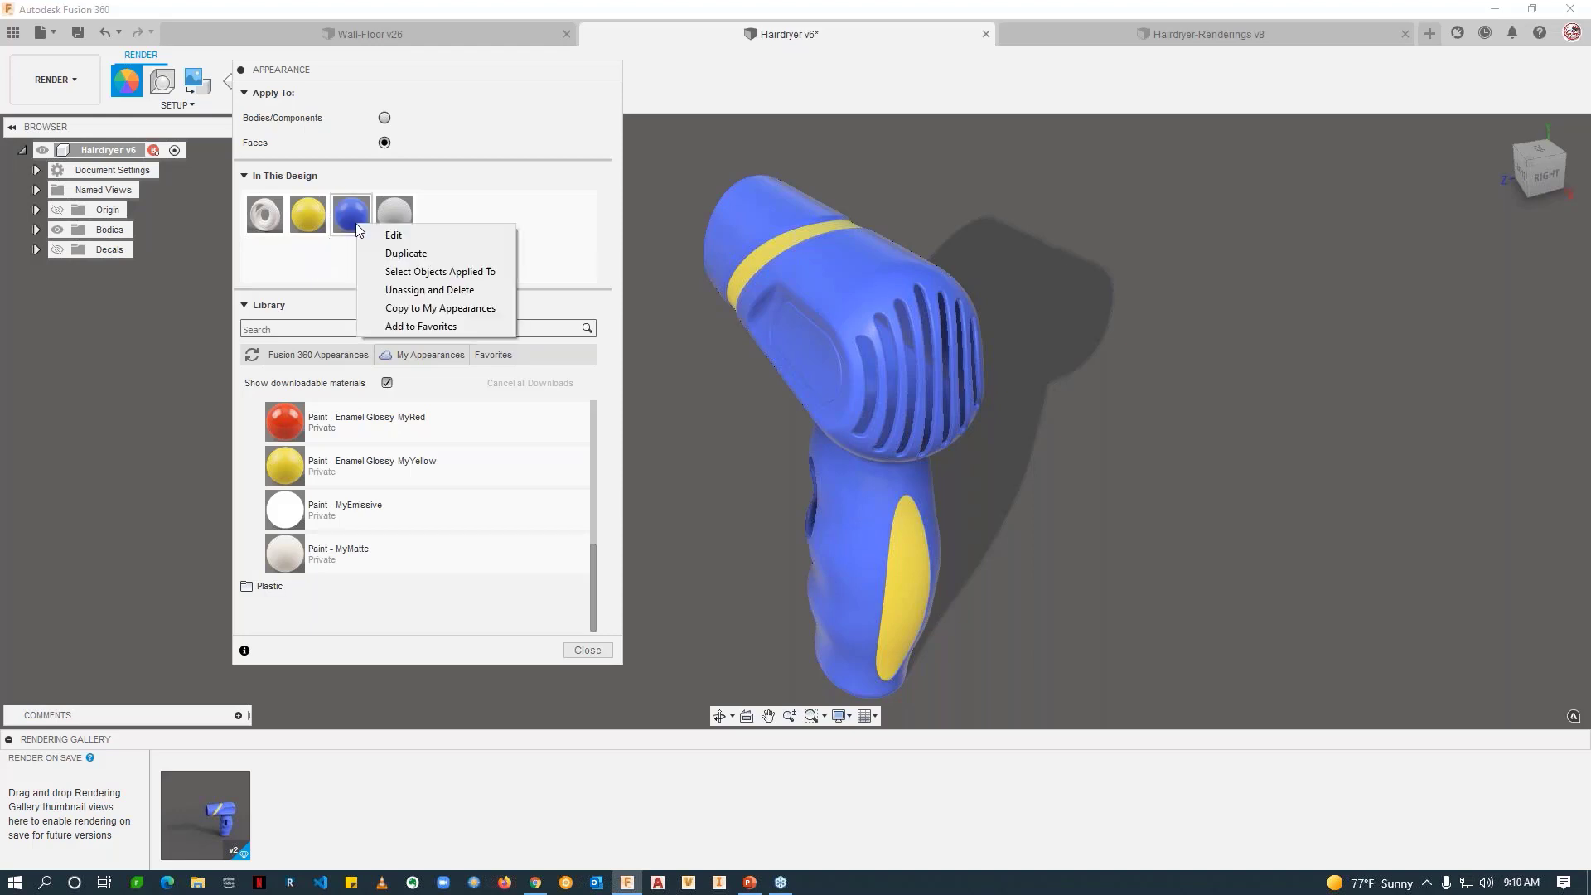
click(416, 234)
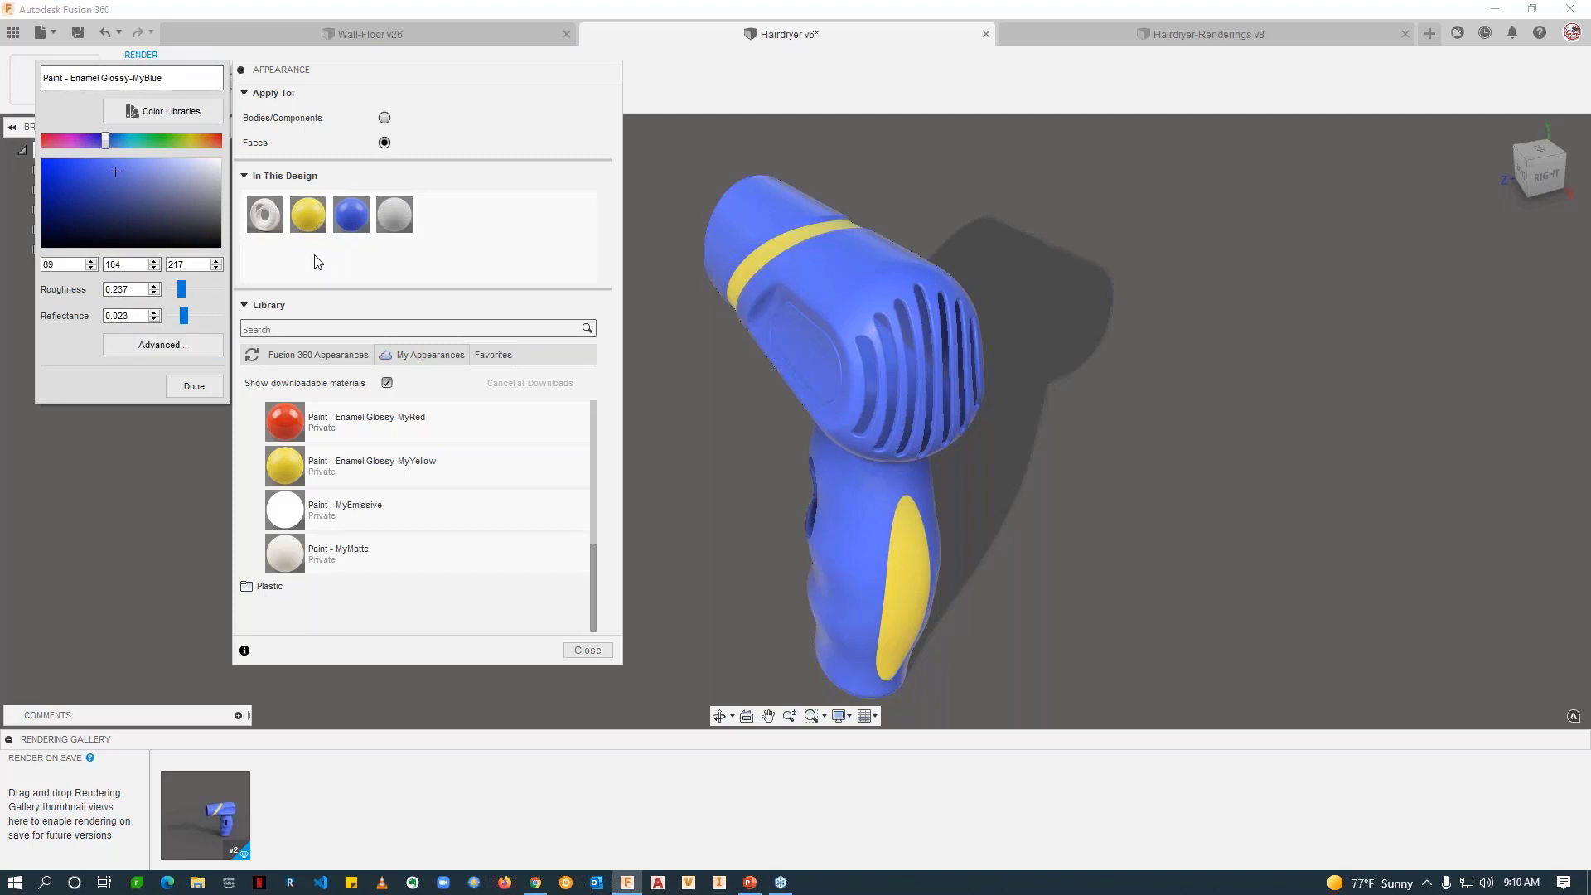
click(358, 230)
right_click(358, 230)
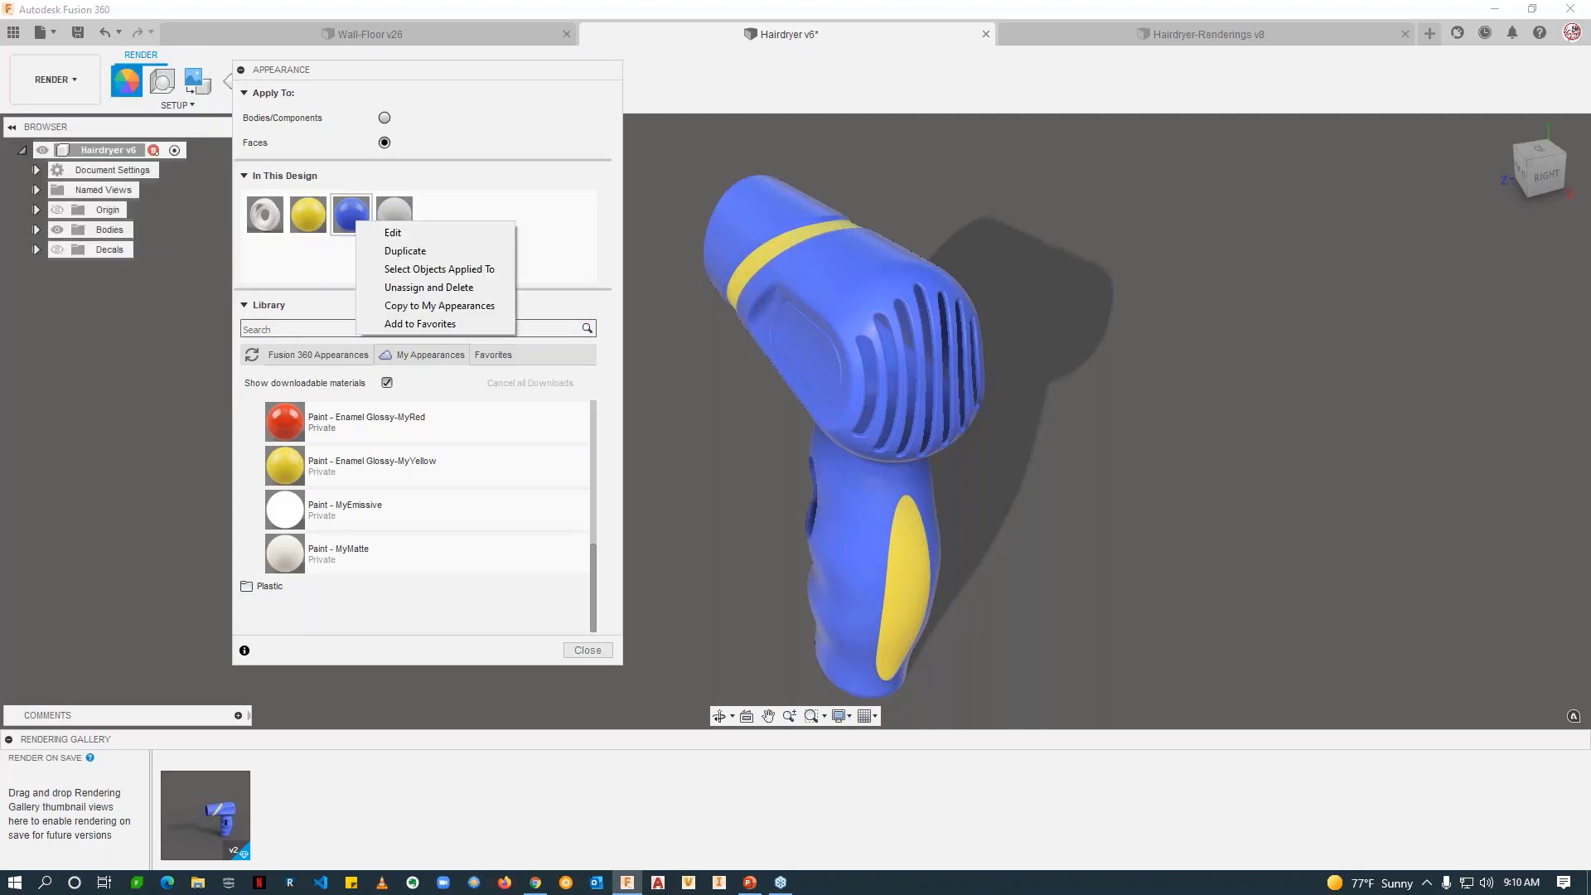
click(375, 233)
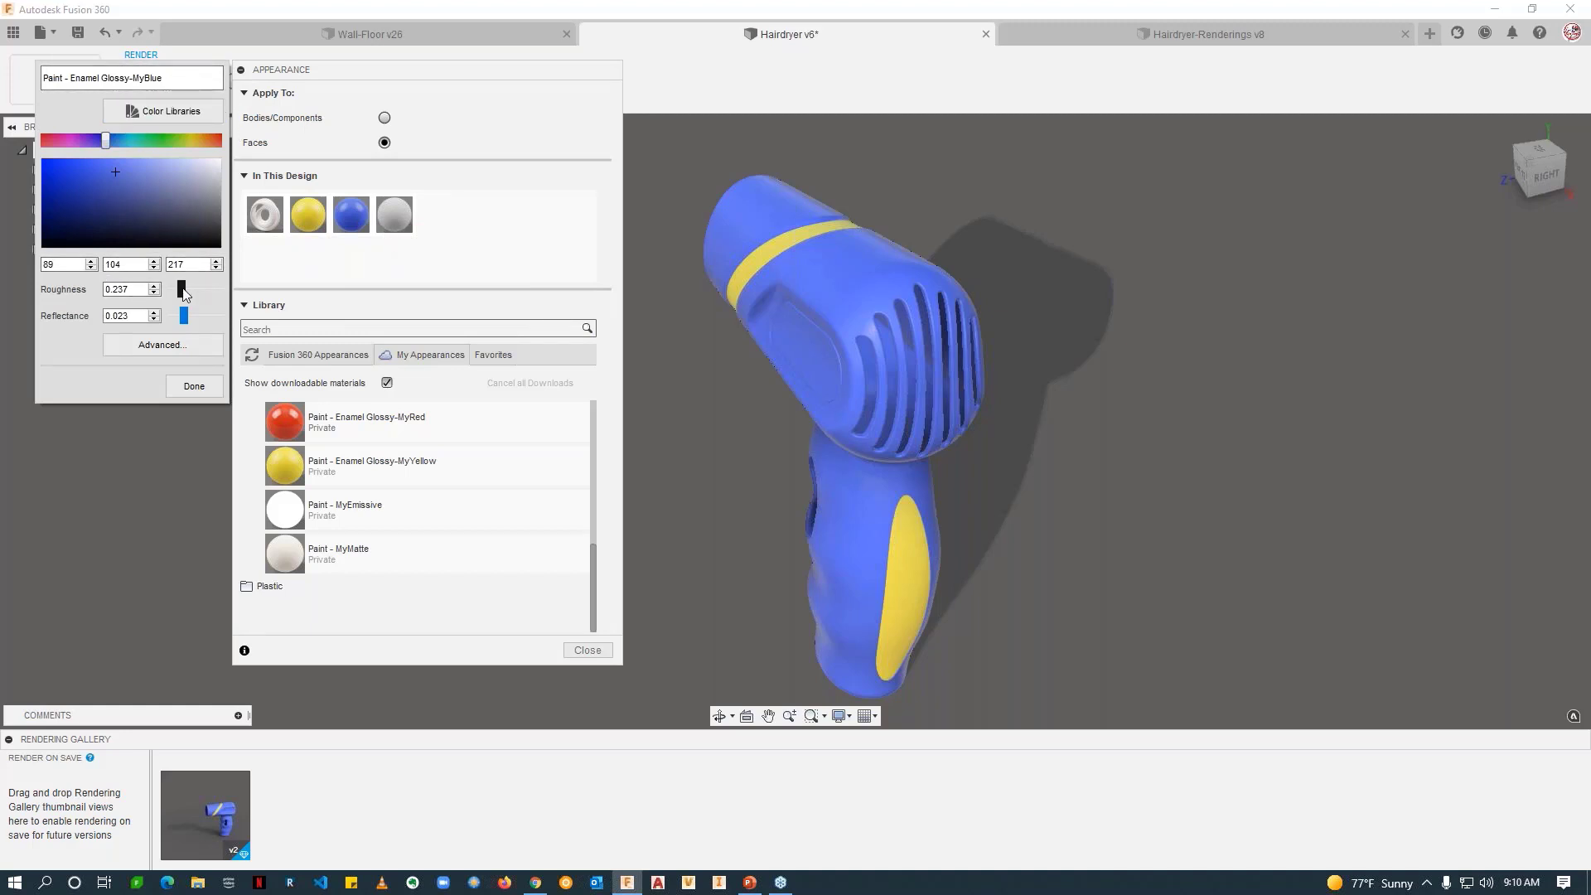
mouse_move(183, 288)
mouse_down()
mouse_move(212, 288)
mouse_move(181, 290)
mouse_up()
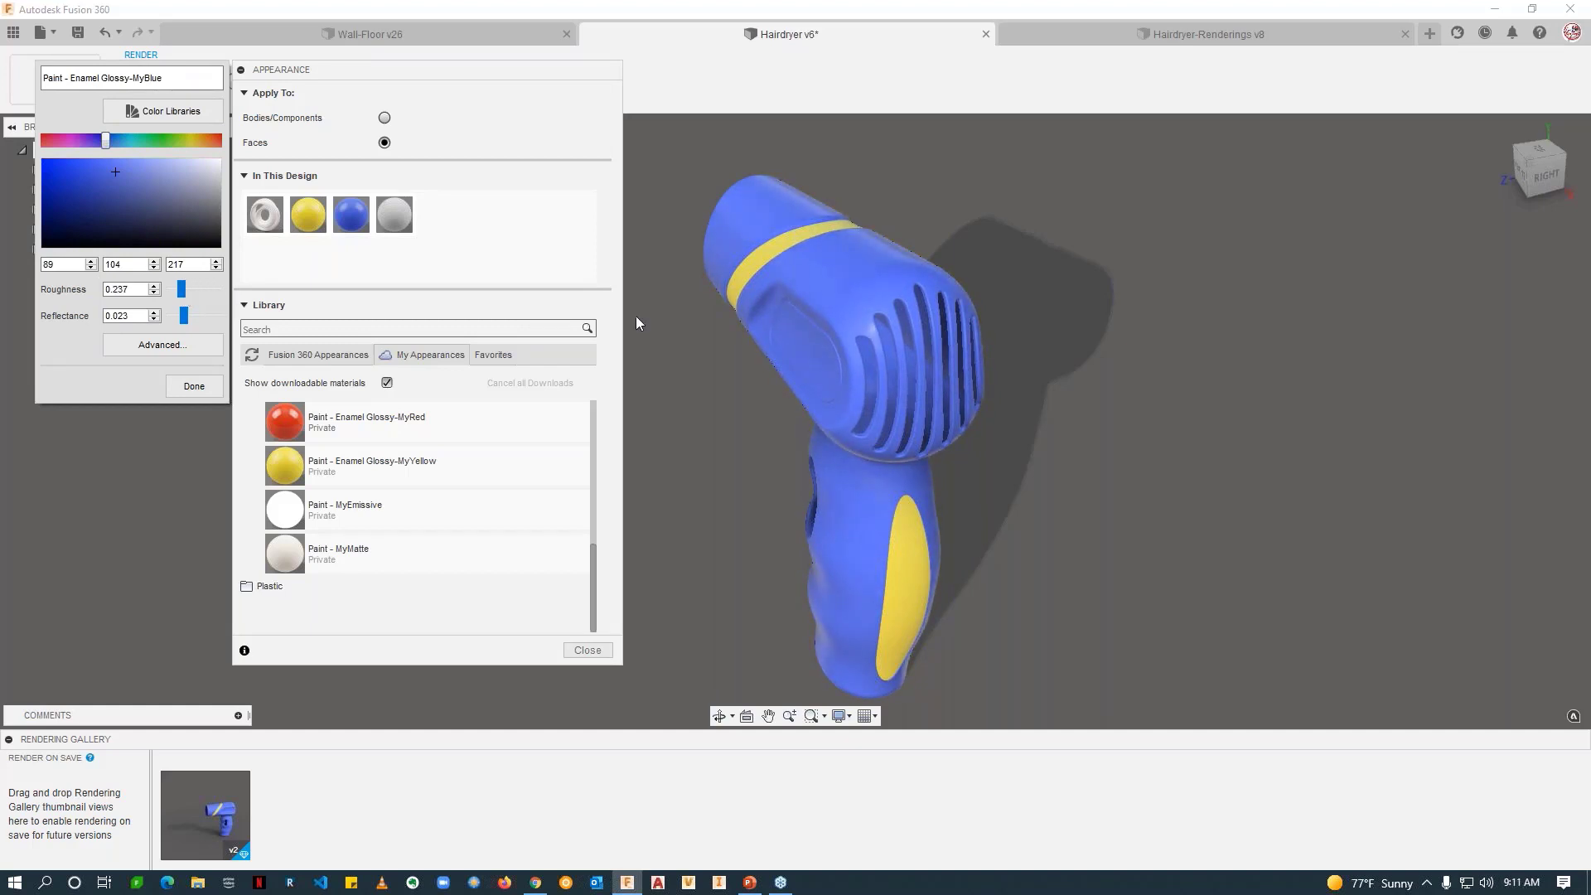
click(693, 557)
Step: Set the reflectance of the Paint - Enamel Glossy-MyBlue appearance to 0.031
scroll(920, 498, up, 6)
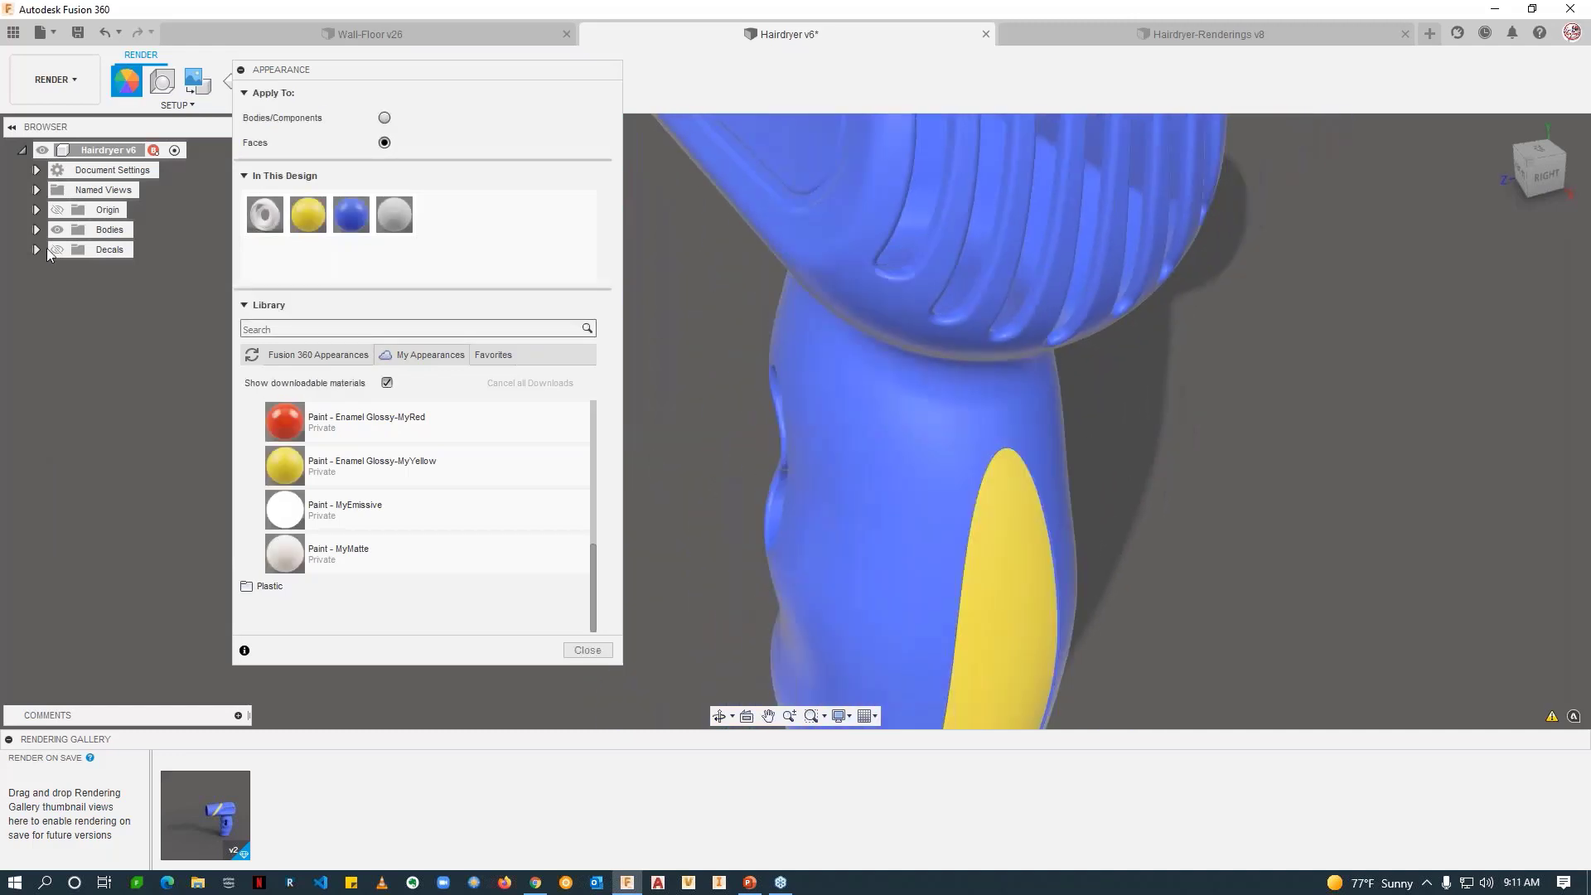
right_click(358, 229)
click(396, 240)
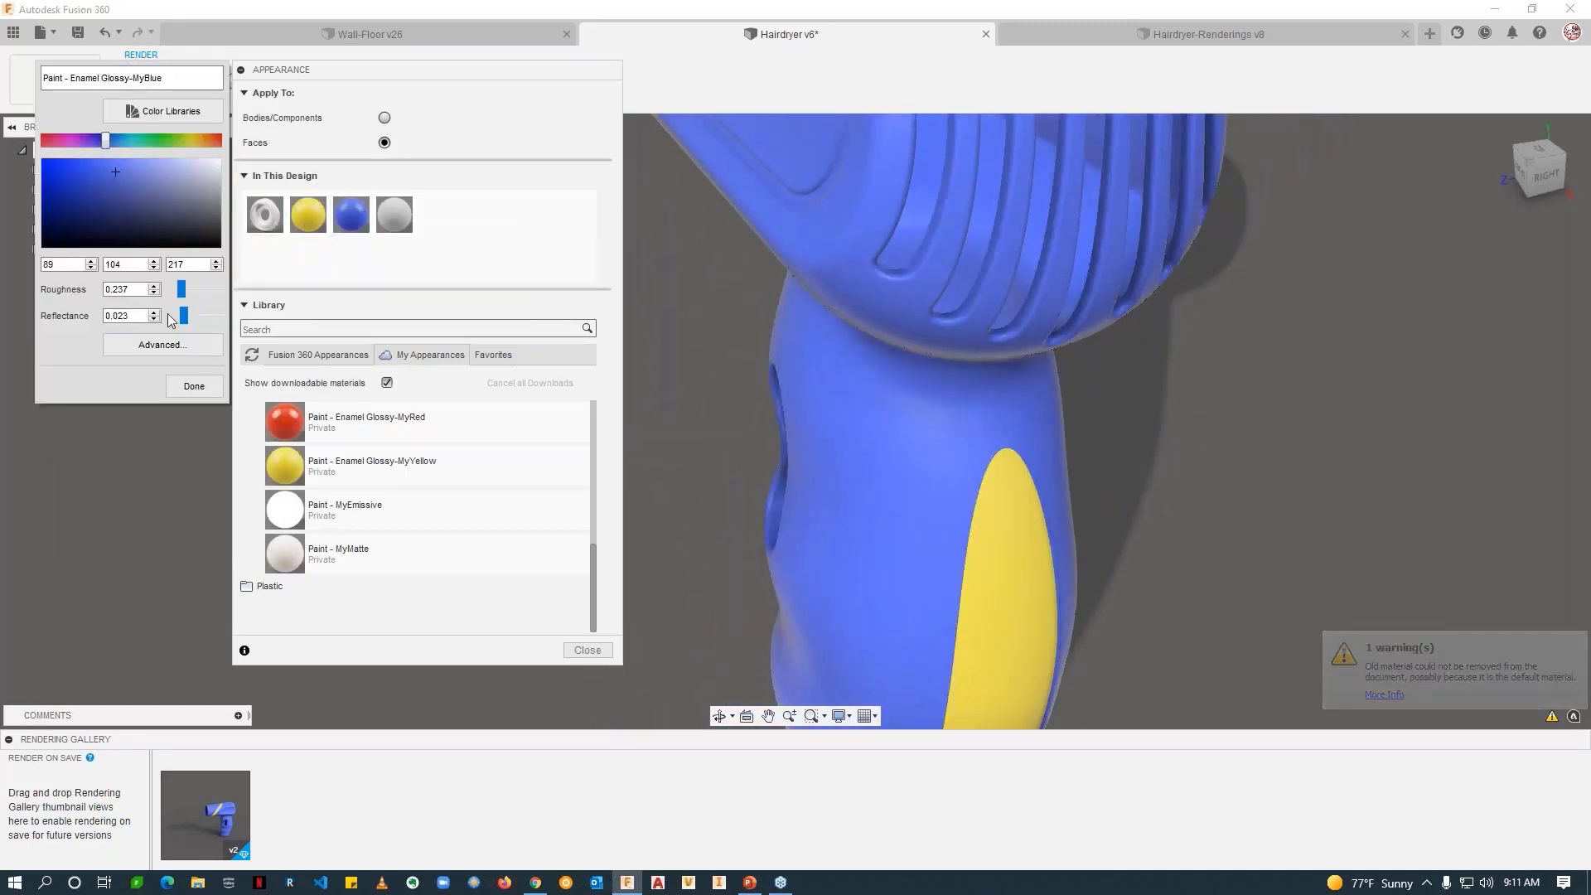
mouse_move(193, 291)
mouse_down()
mouse_move(175, 291)
mouse_move(193, 289)
mouse_move(177, 287)
mouse_move(189, 317)
mouse_up()
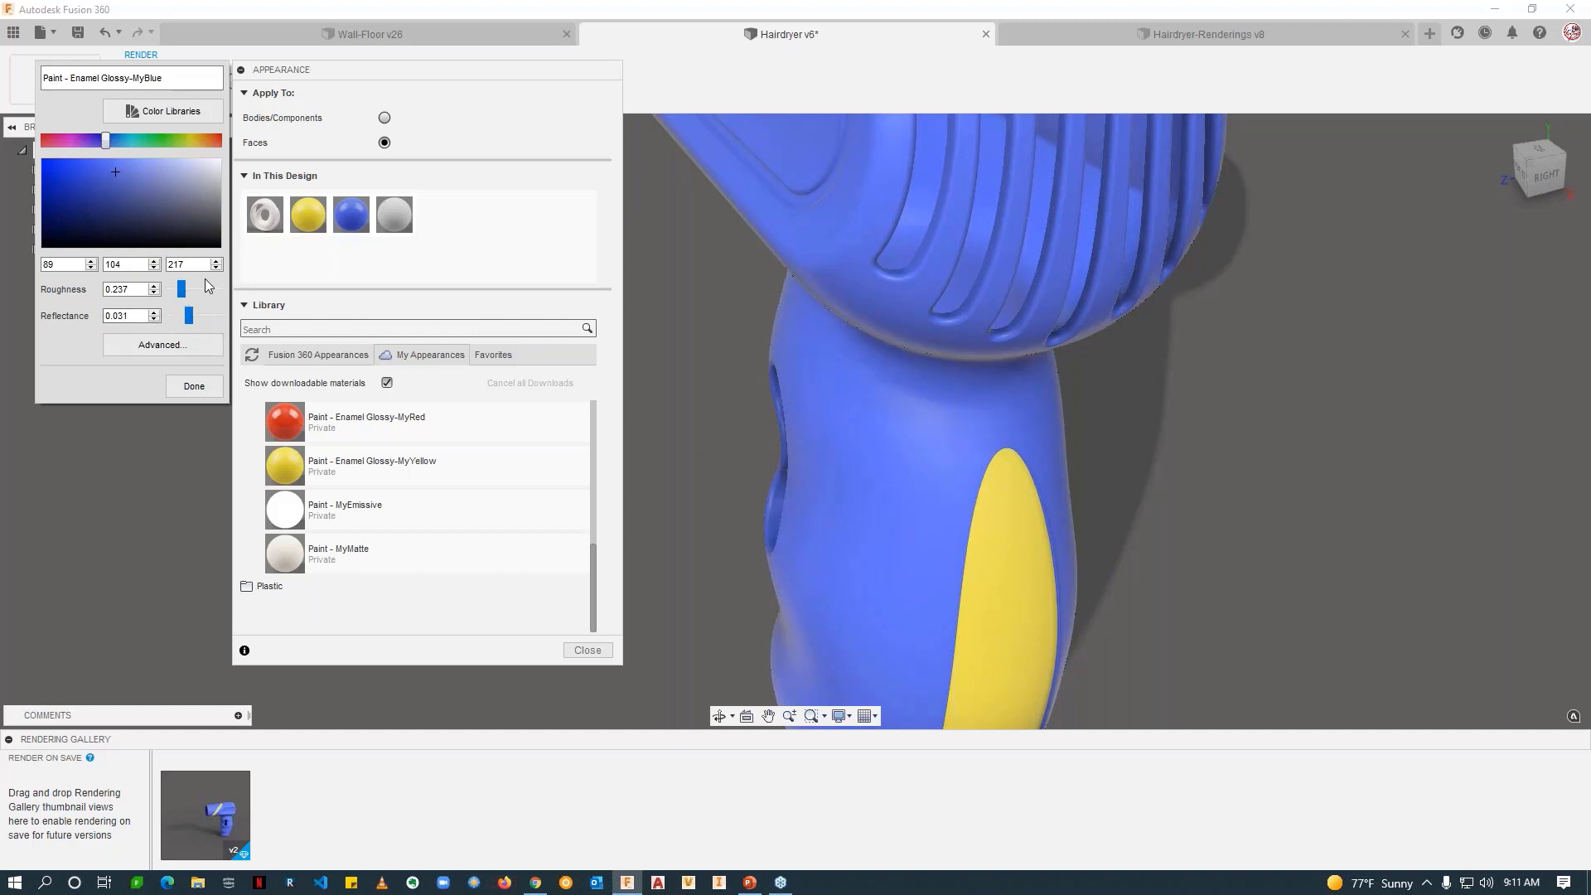
click(207, 345)
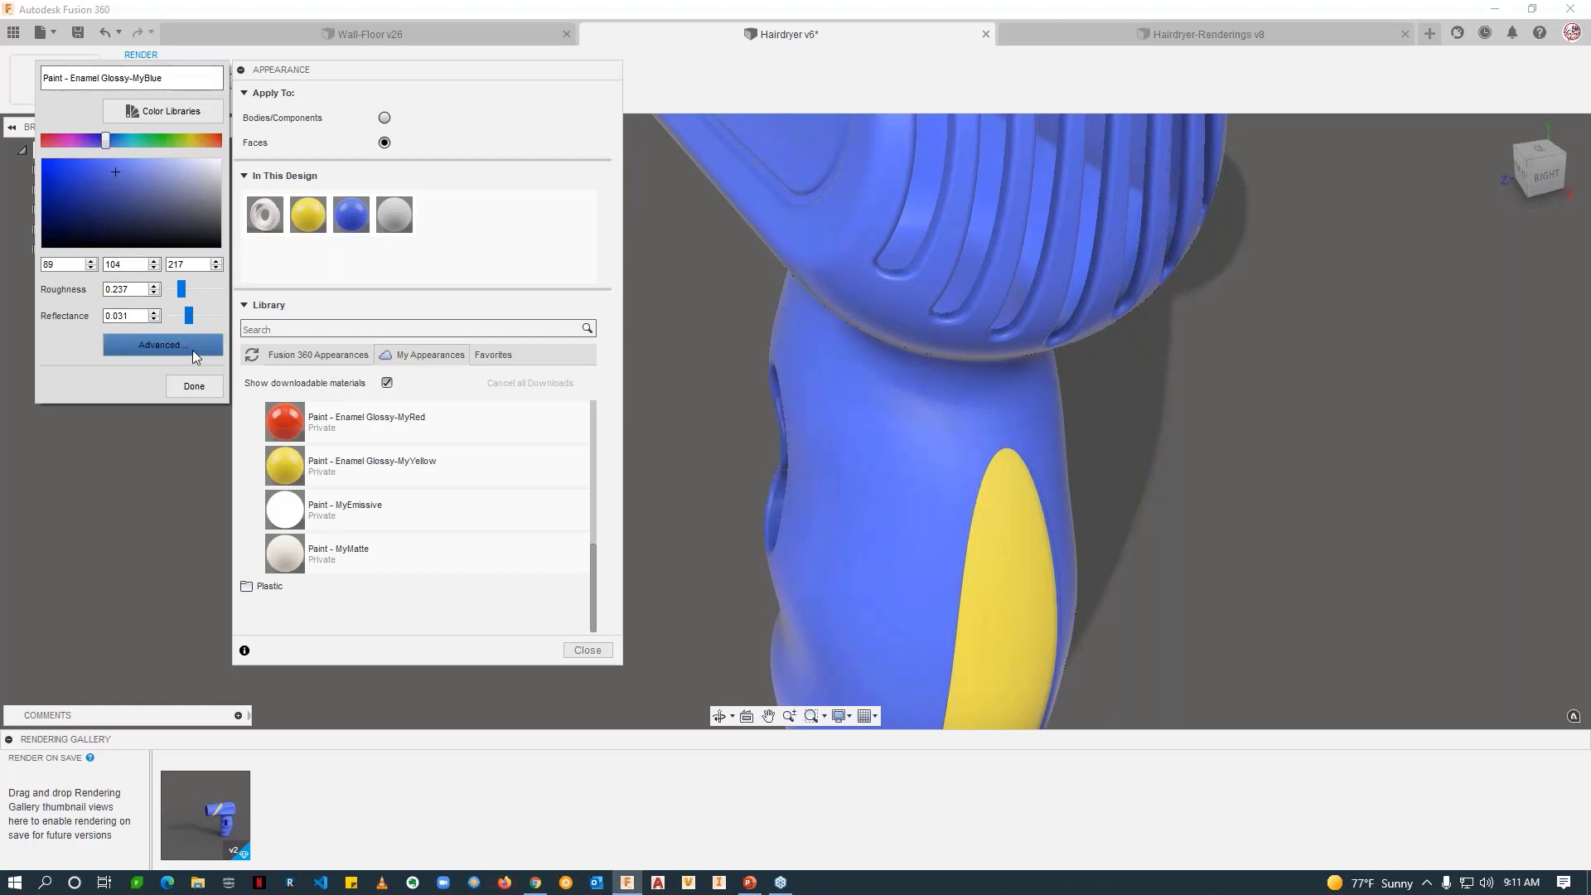
click(194, 386)
Step: Open the advanced material properties of the Paint - Enamel Glossy-MyBlue appearance and enlarge the editor so all parameters fit
scroll(1267, 461, down, 3)
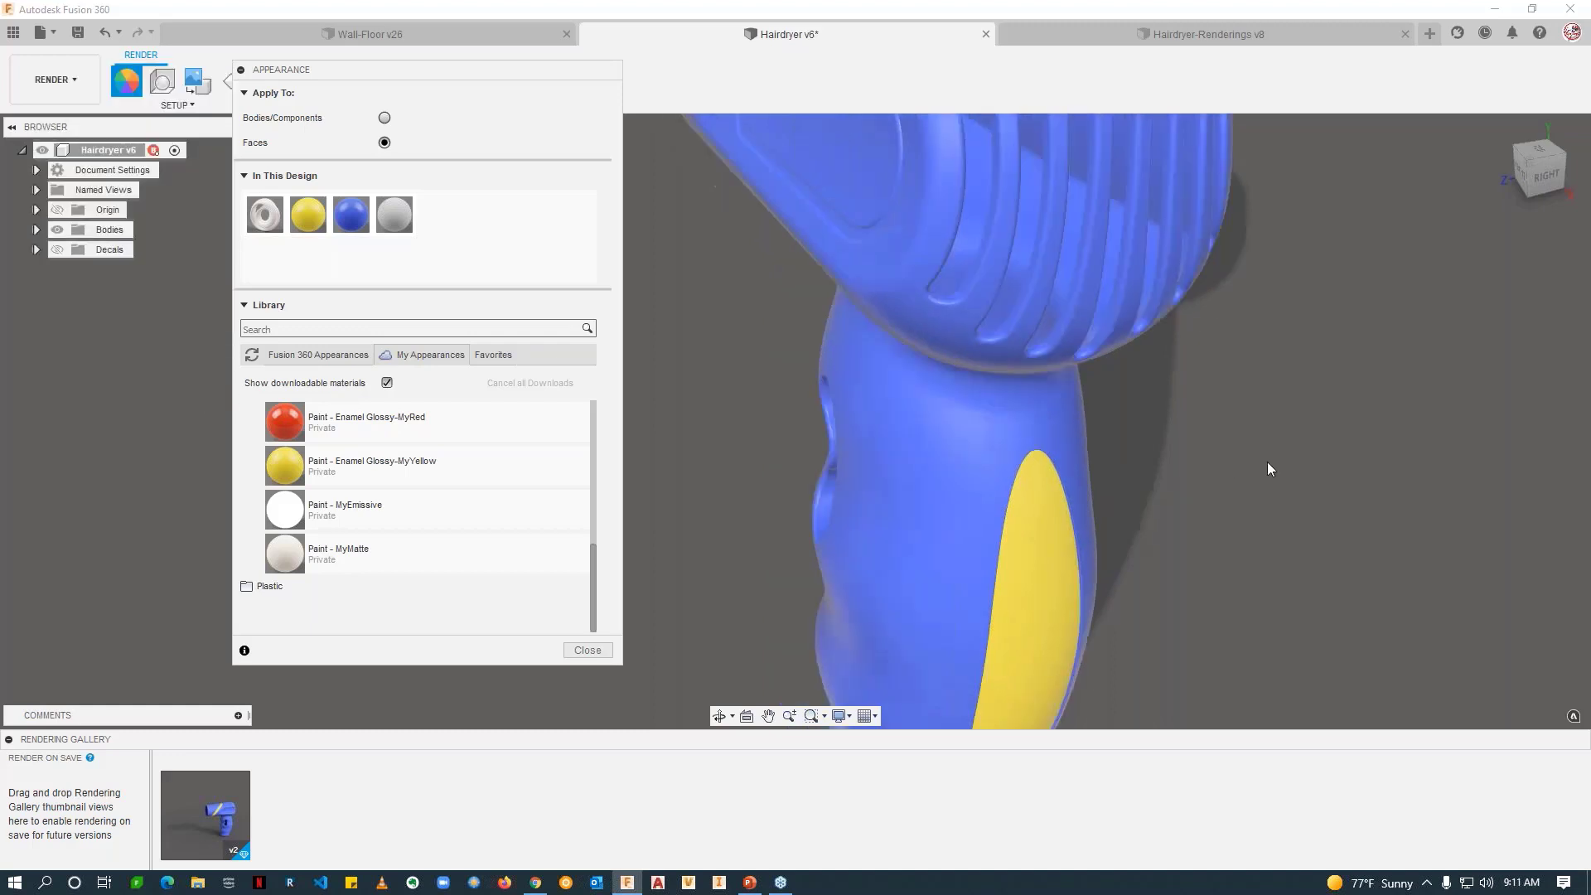
scroll(1231, 481, up, 3)
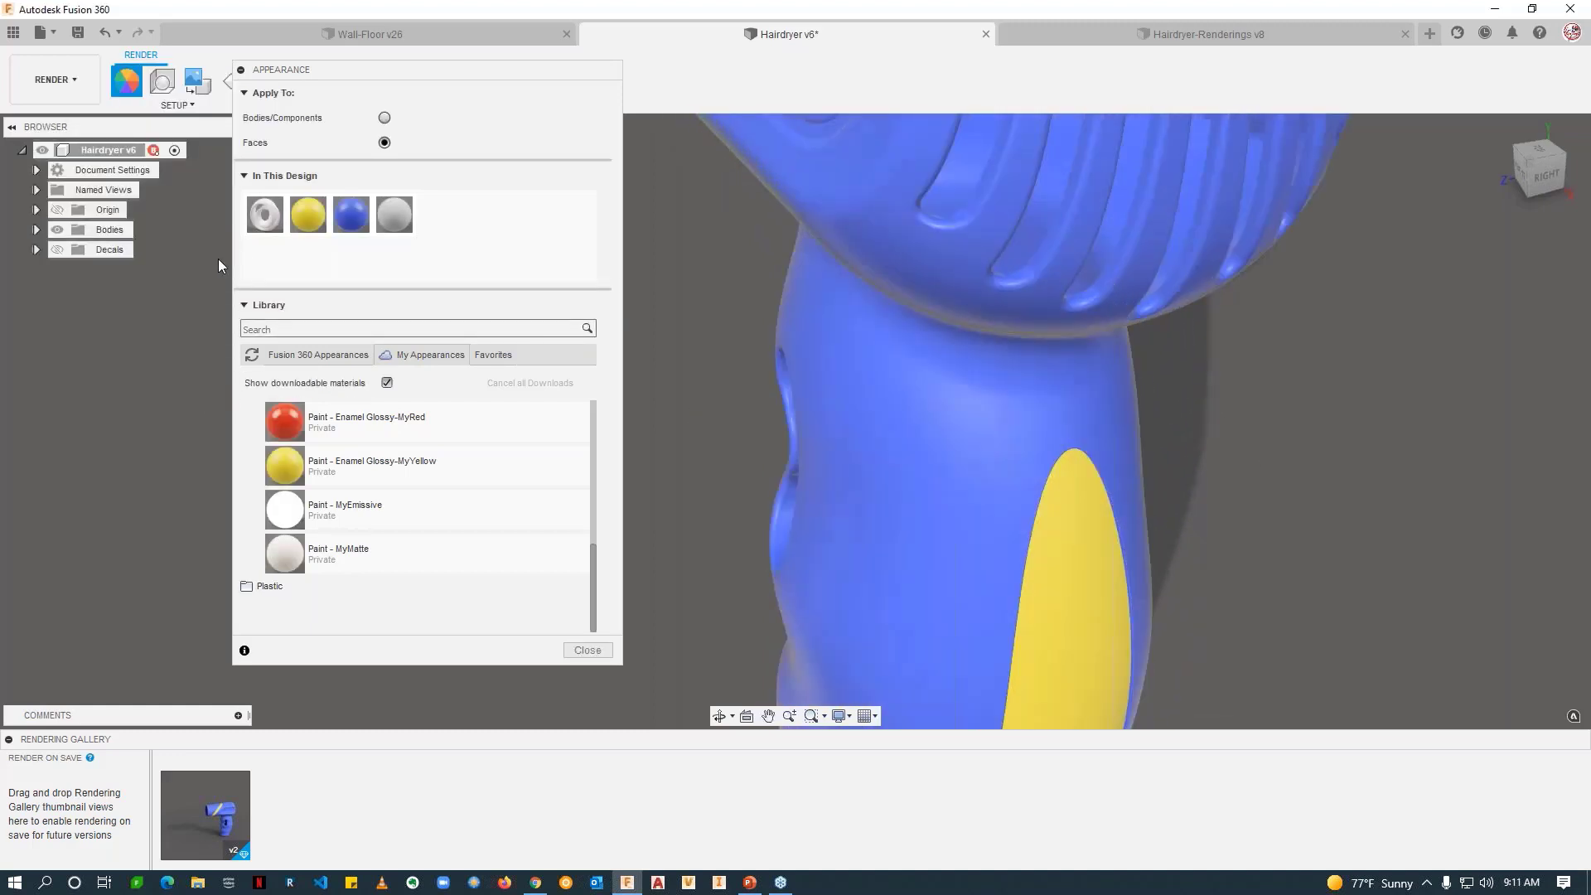
right_click(340, 213)
click(377, 225)
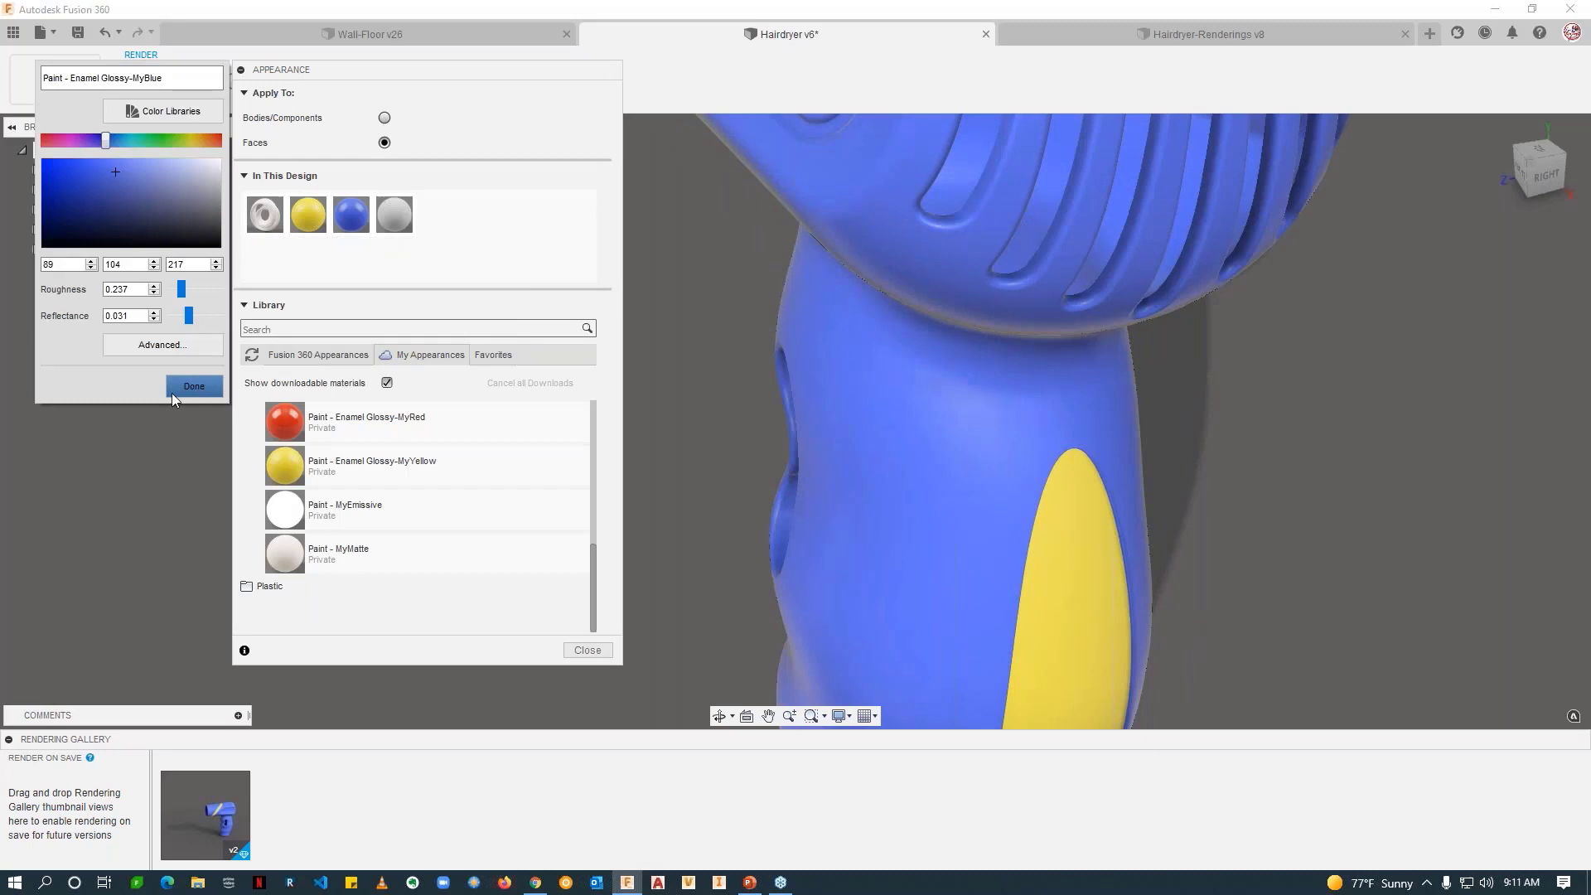
click(167, 346)
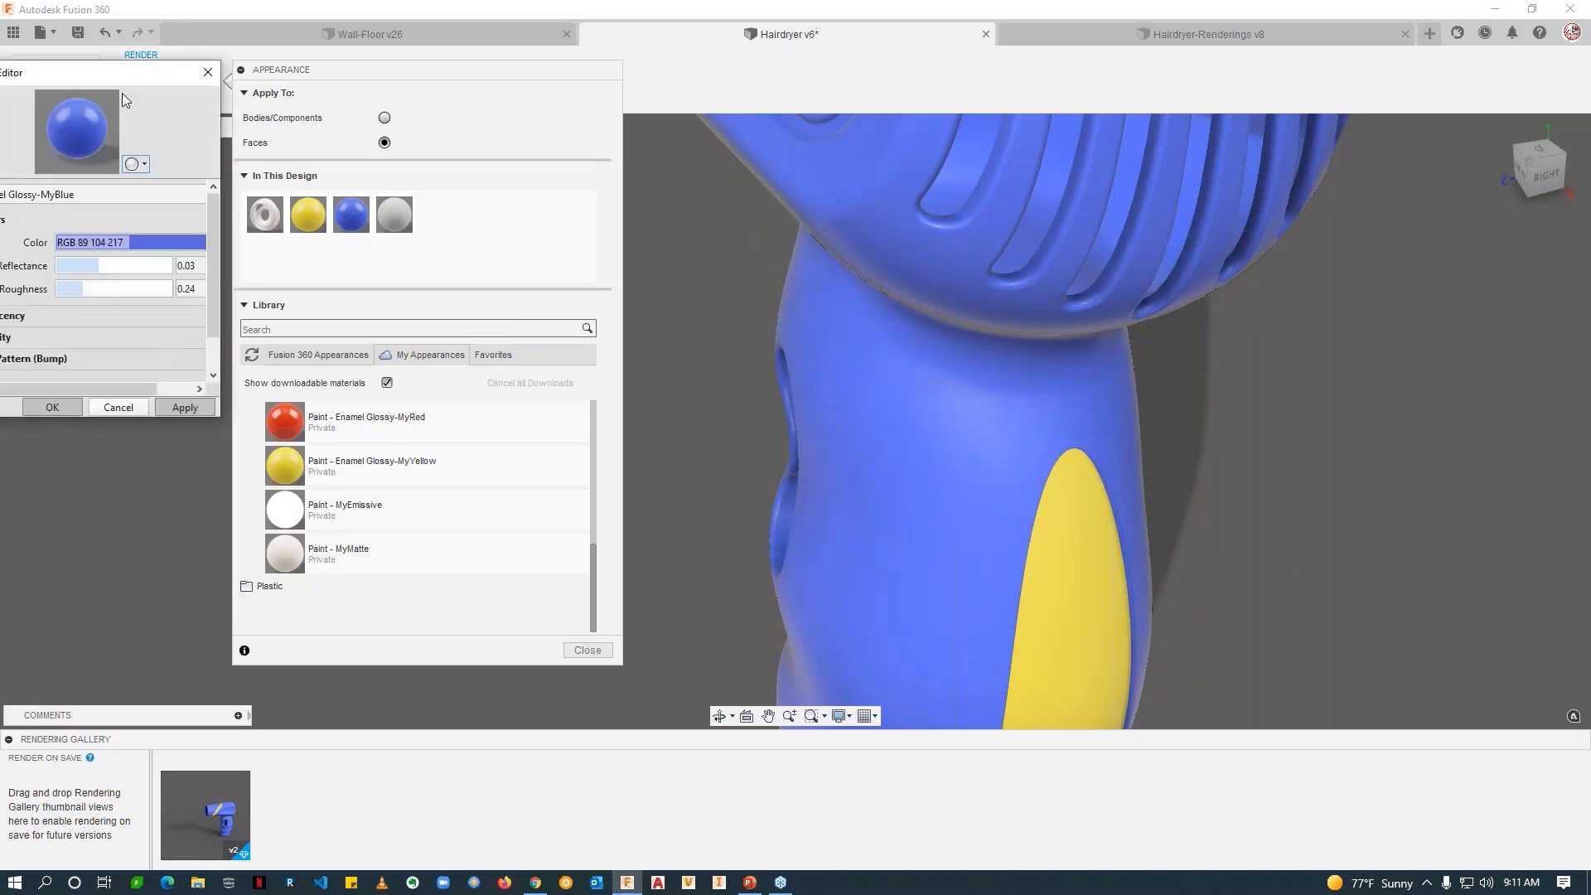
drag(125, 73, 360, 59)
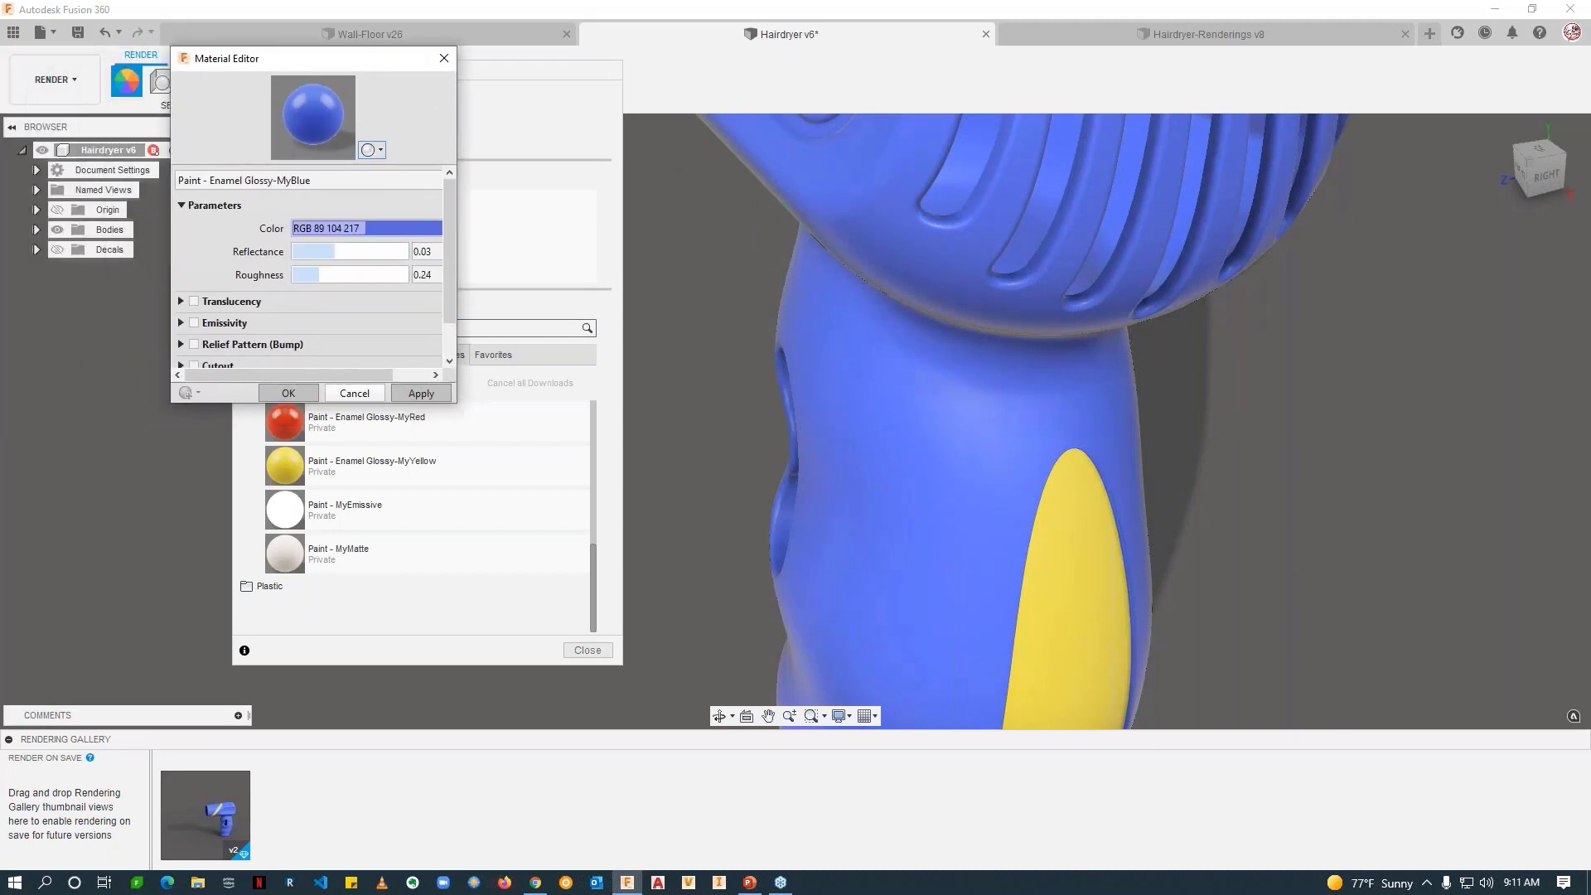
drag(456, 404, 583, 557)
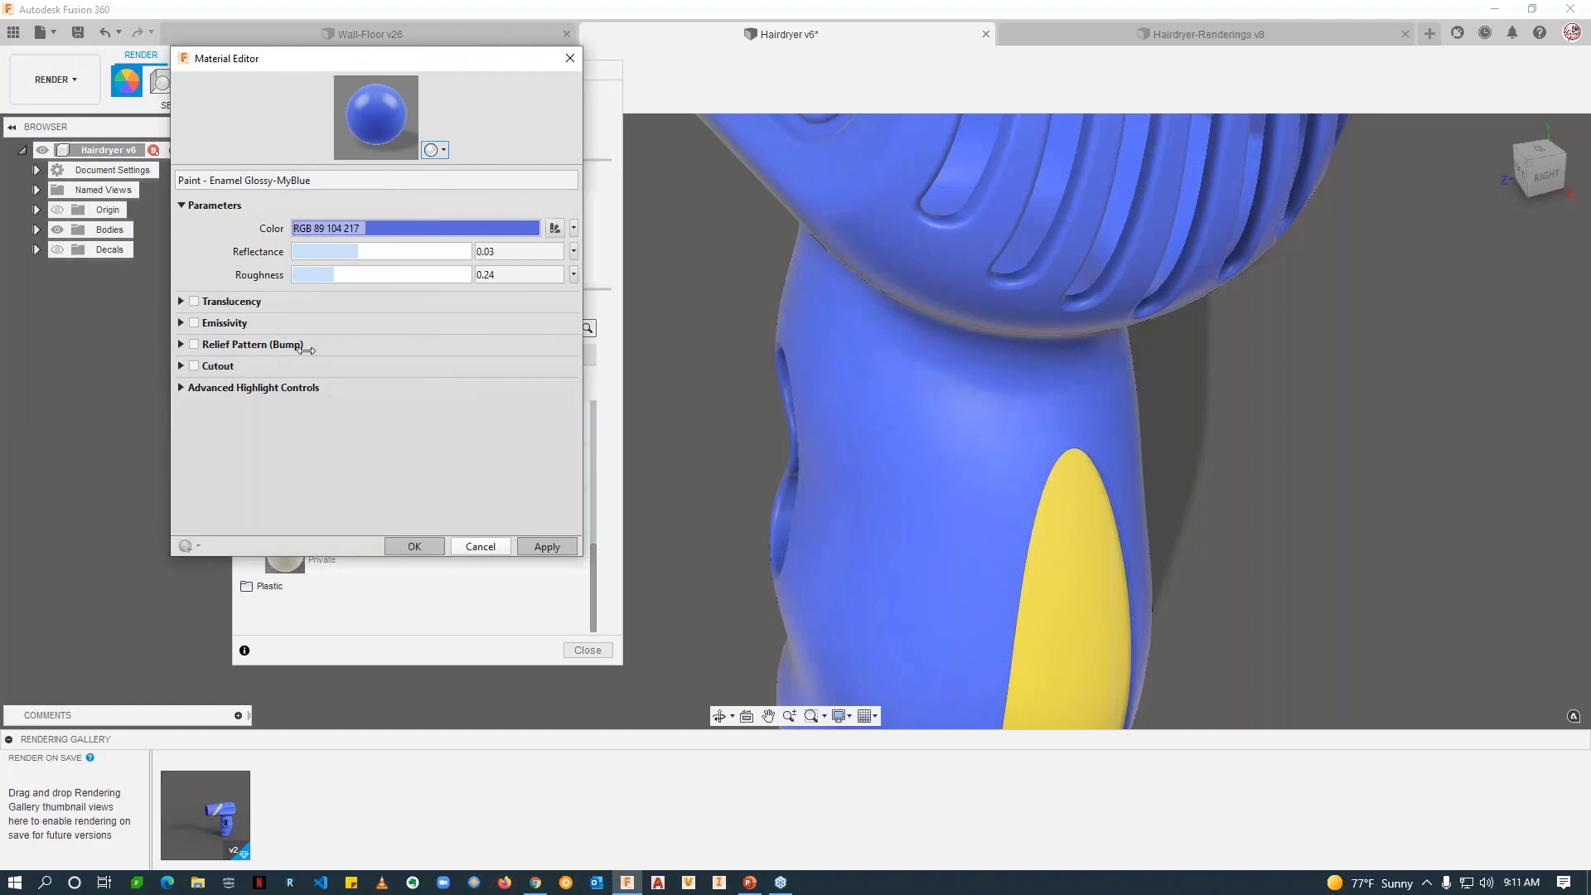
Step: Enable the Relief Pattern (Bump) for the blue paint and assign ABSTexture.png from the Rendering-Webinar folder as its image
click(181, 344)
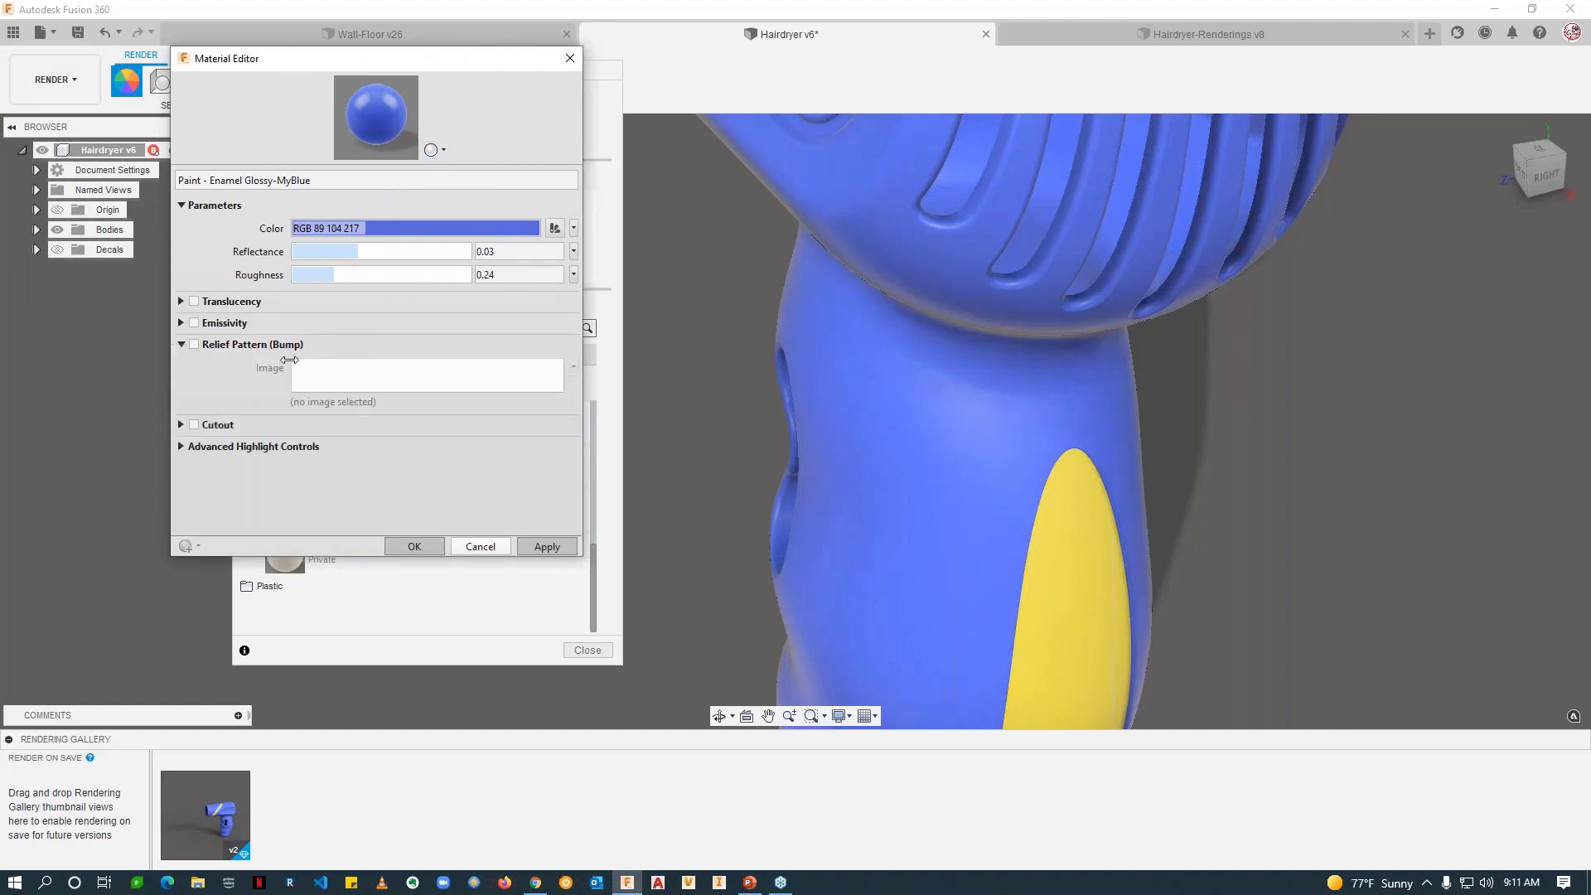
click(193, 344)
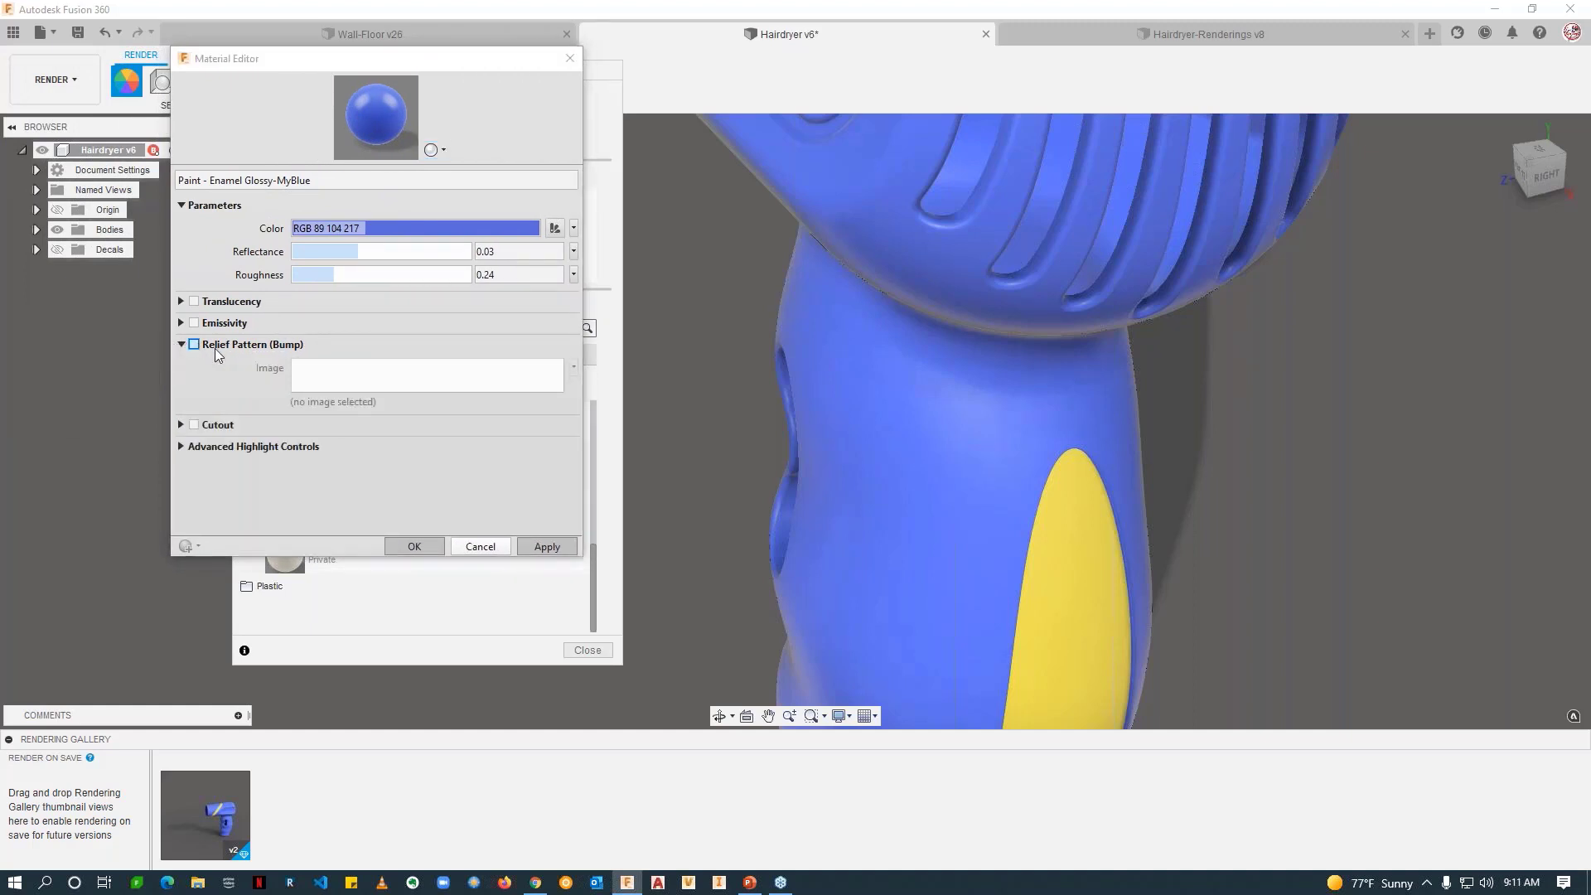
drag(510, 91, 527, 53)
click(345, 464)
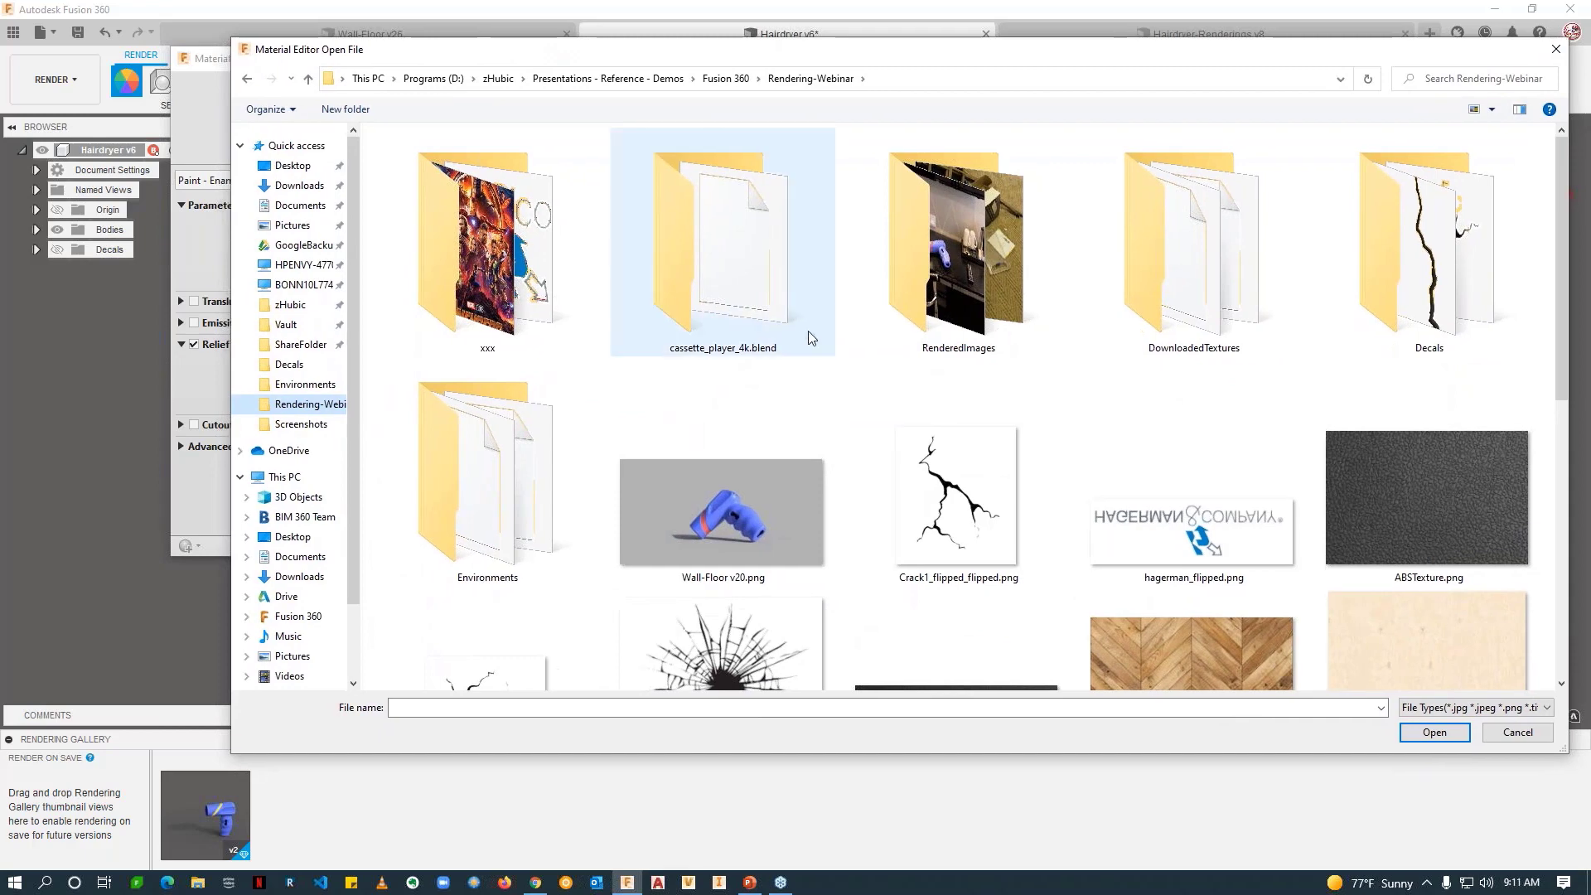
scroll(1002, 427, down, 3)
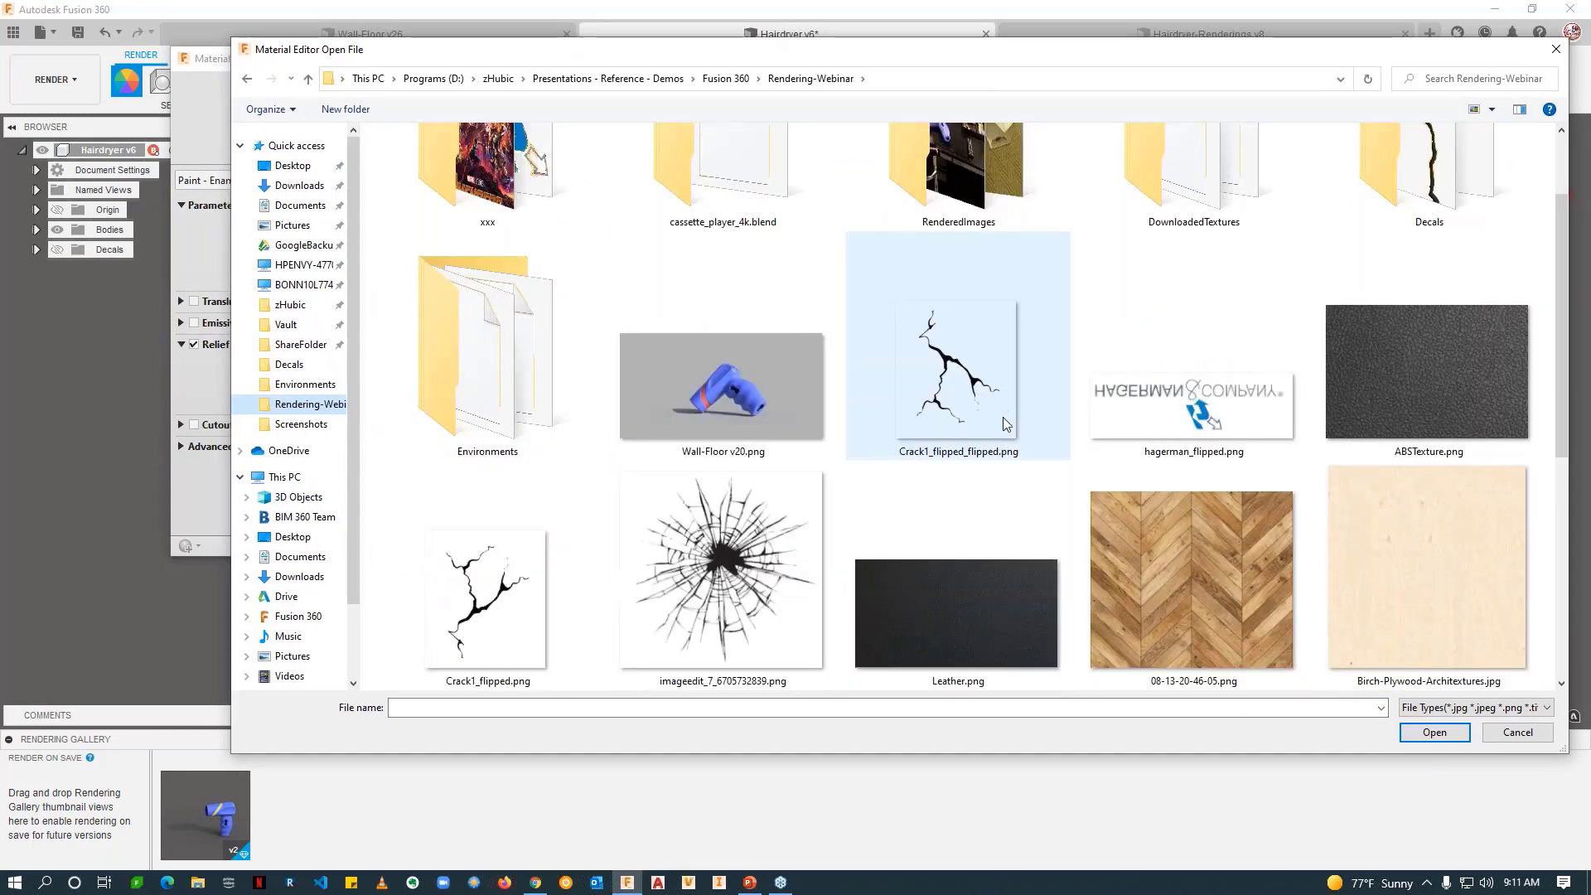
scroll(1077, 443, down, 5)
scroll(1103, 448, up, 5)
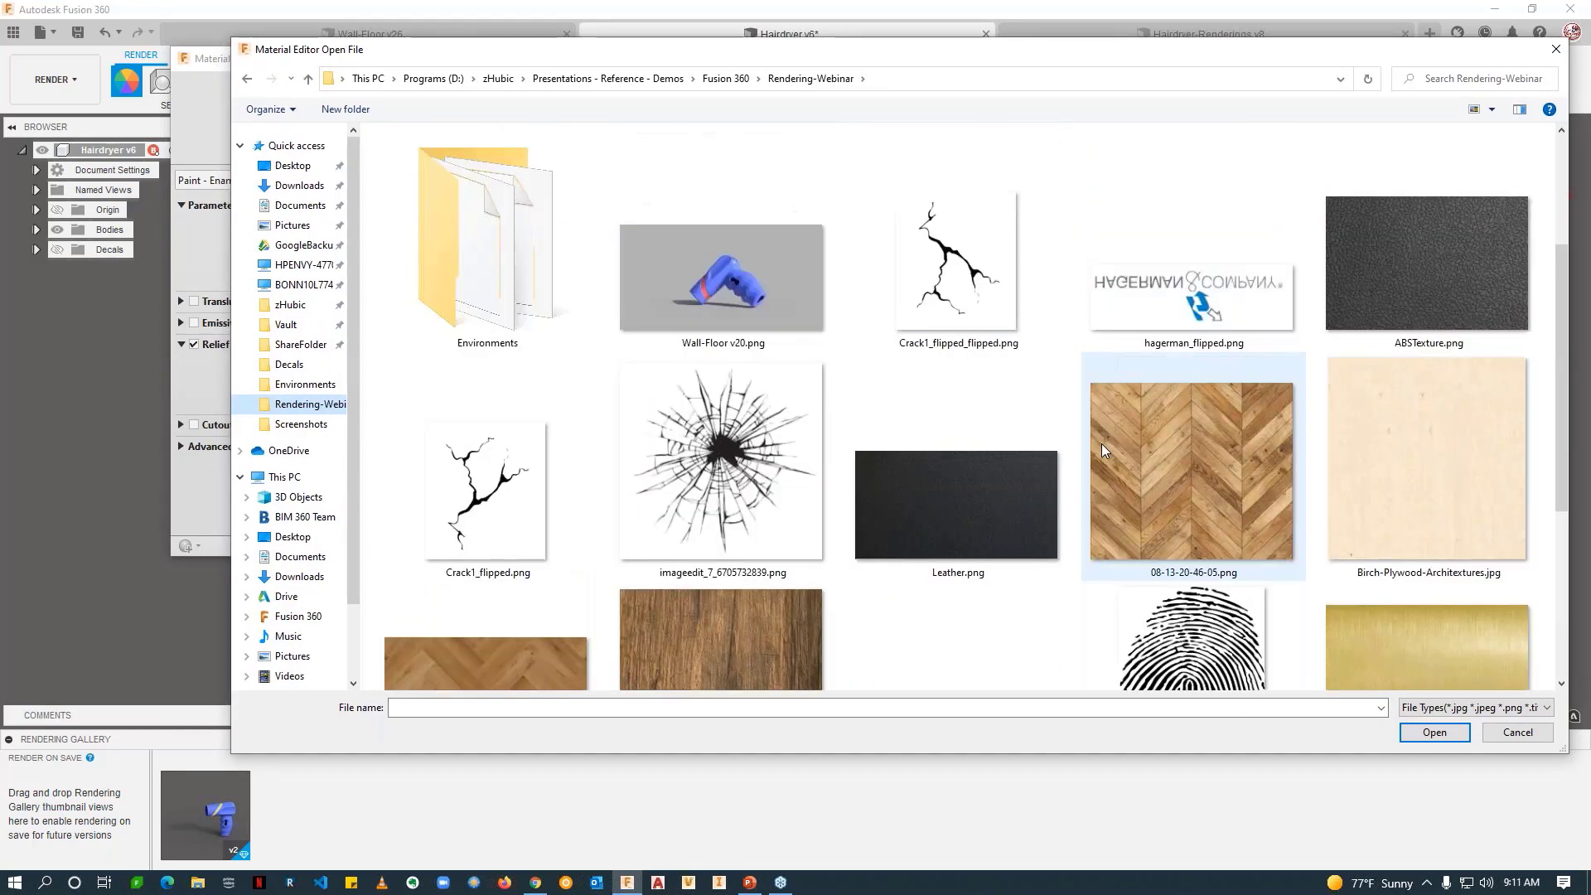
double_click(1415, 295)
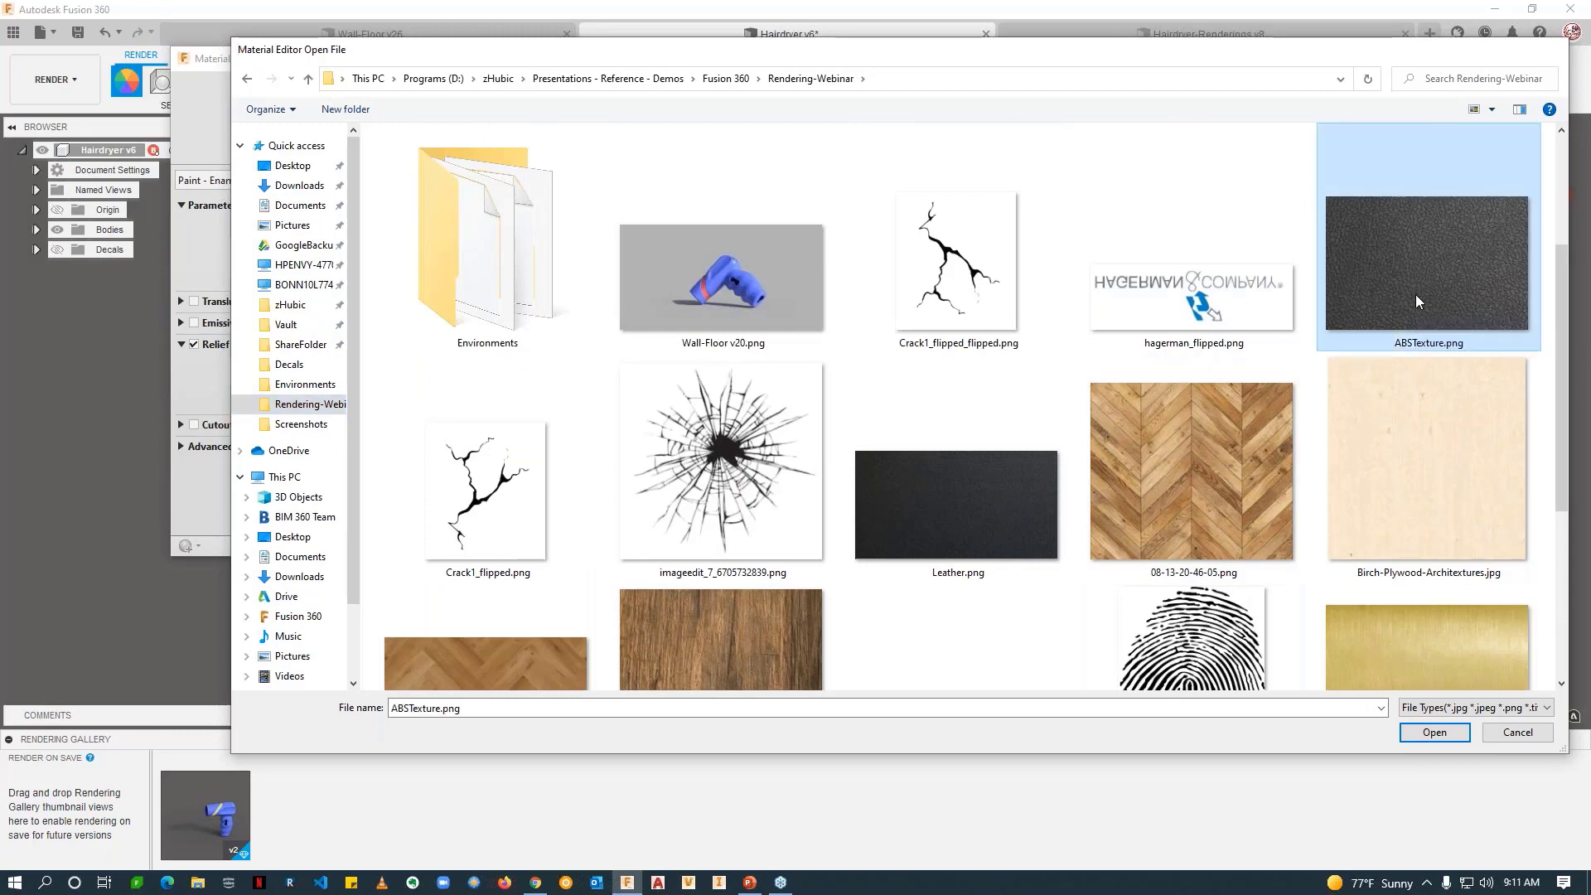
shift+middle_drag(862, 428, 905, 258)
scroll(904, 253, up, 5)
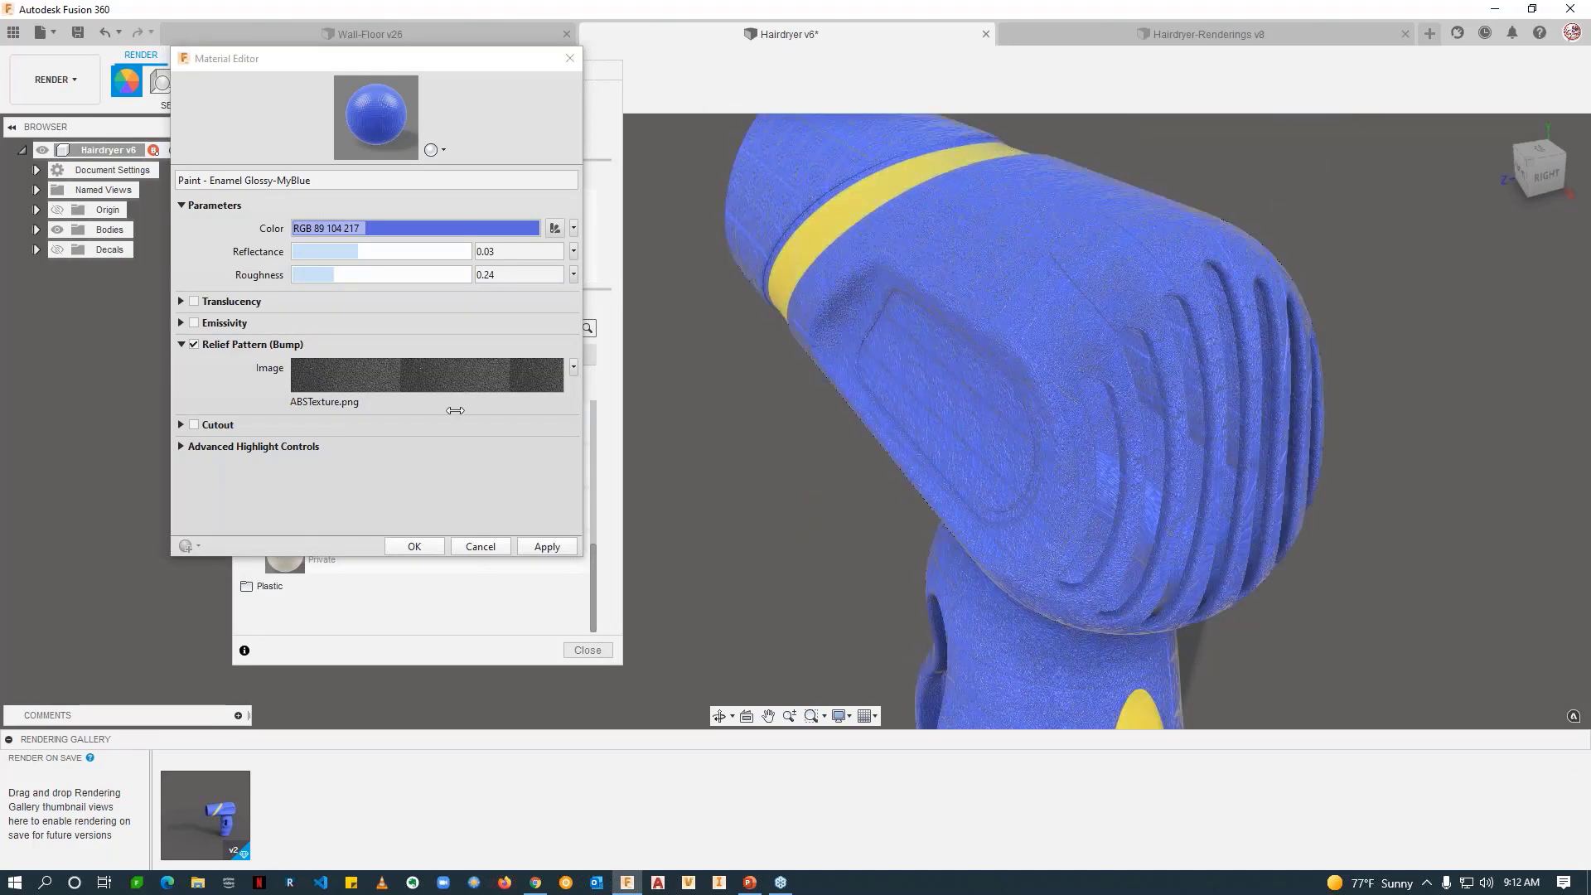
Step: Open the bump image's texture settings and set the linked sample size to 100 mm wide and high
click(492, 455)
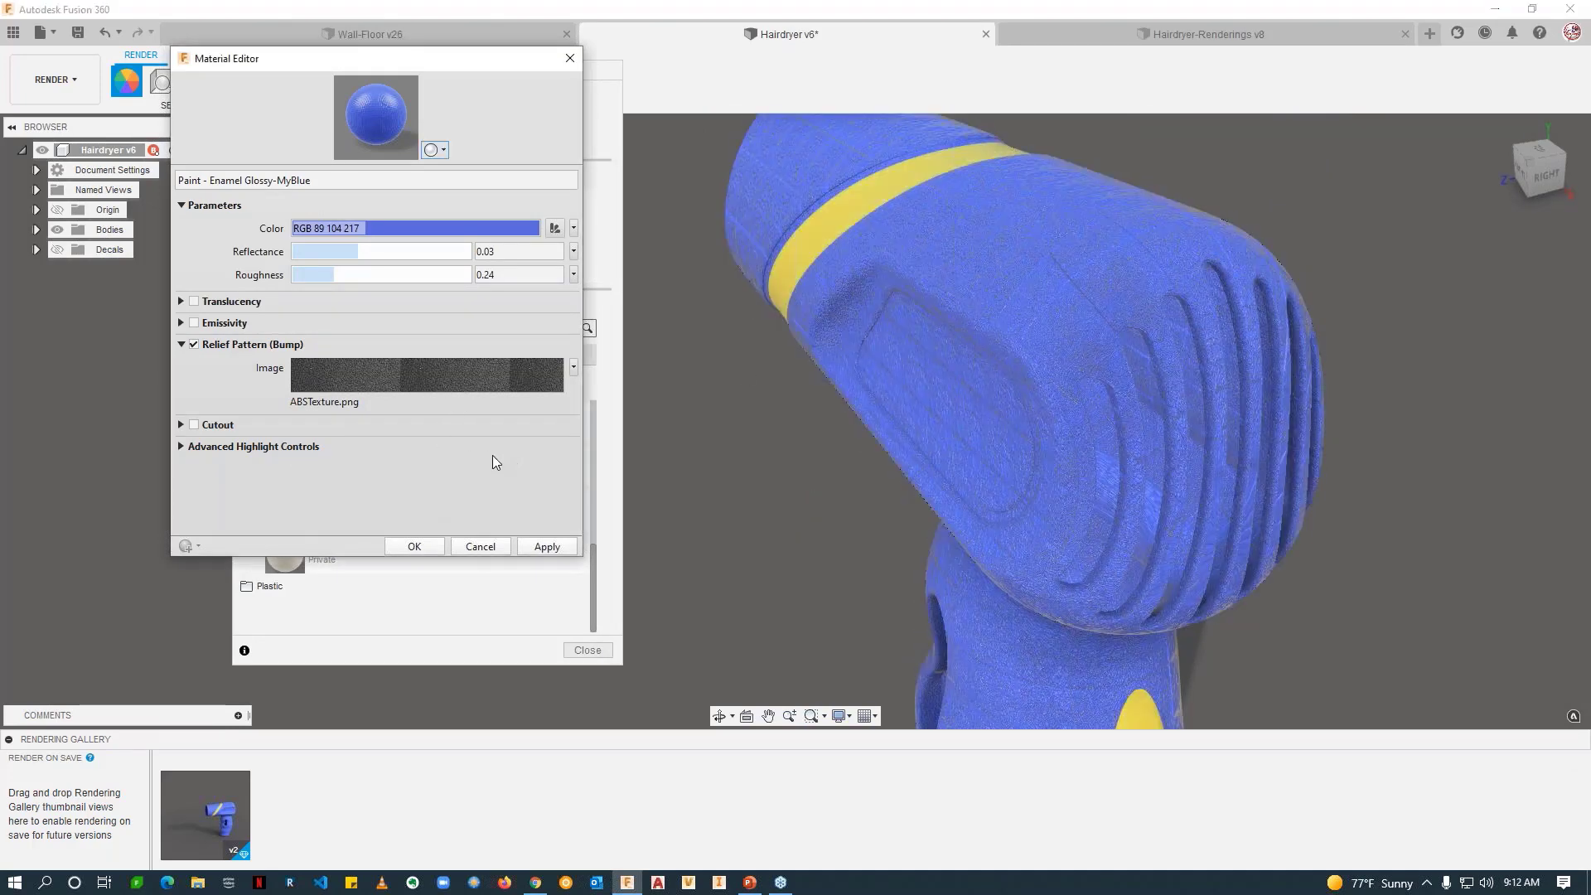
click(358, 383)
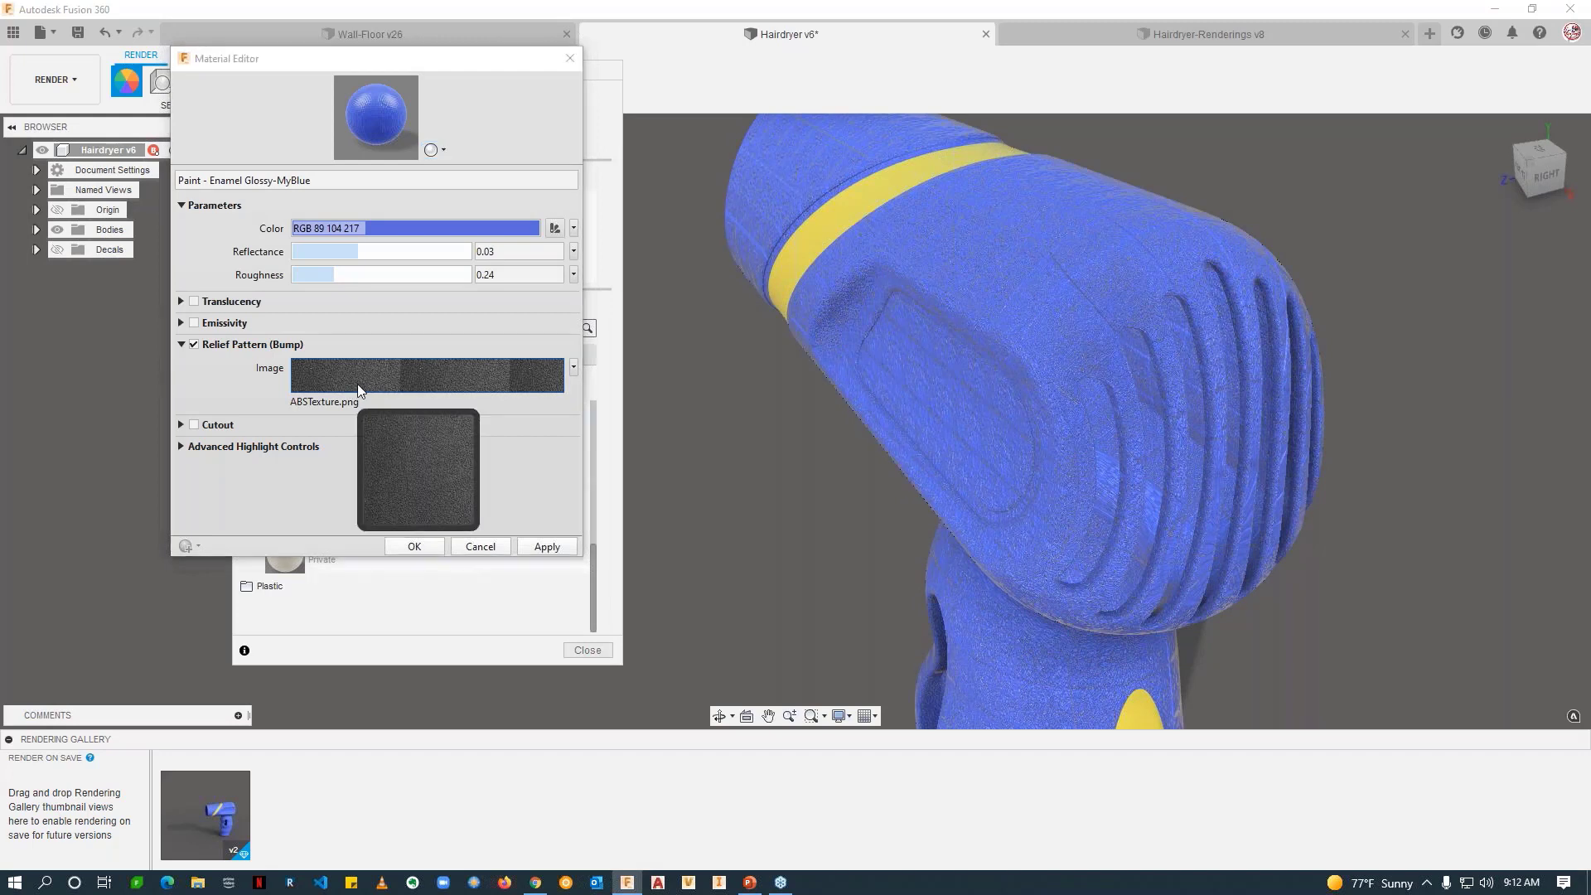
drag(465, 344, 461, 100)
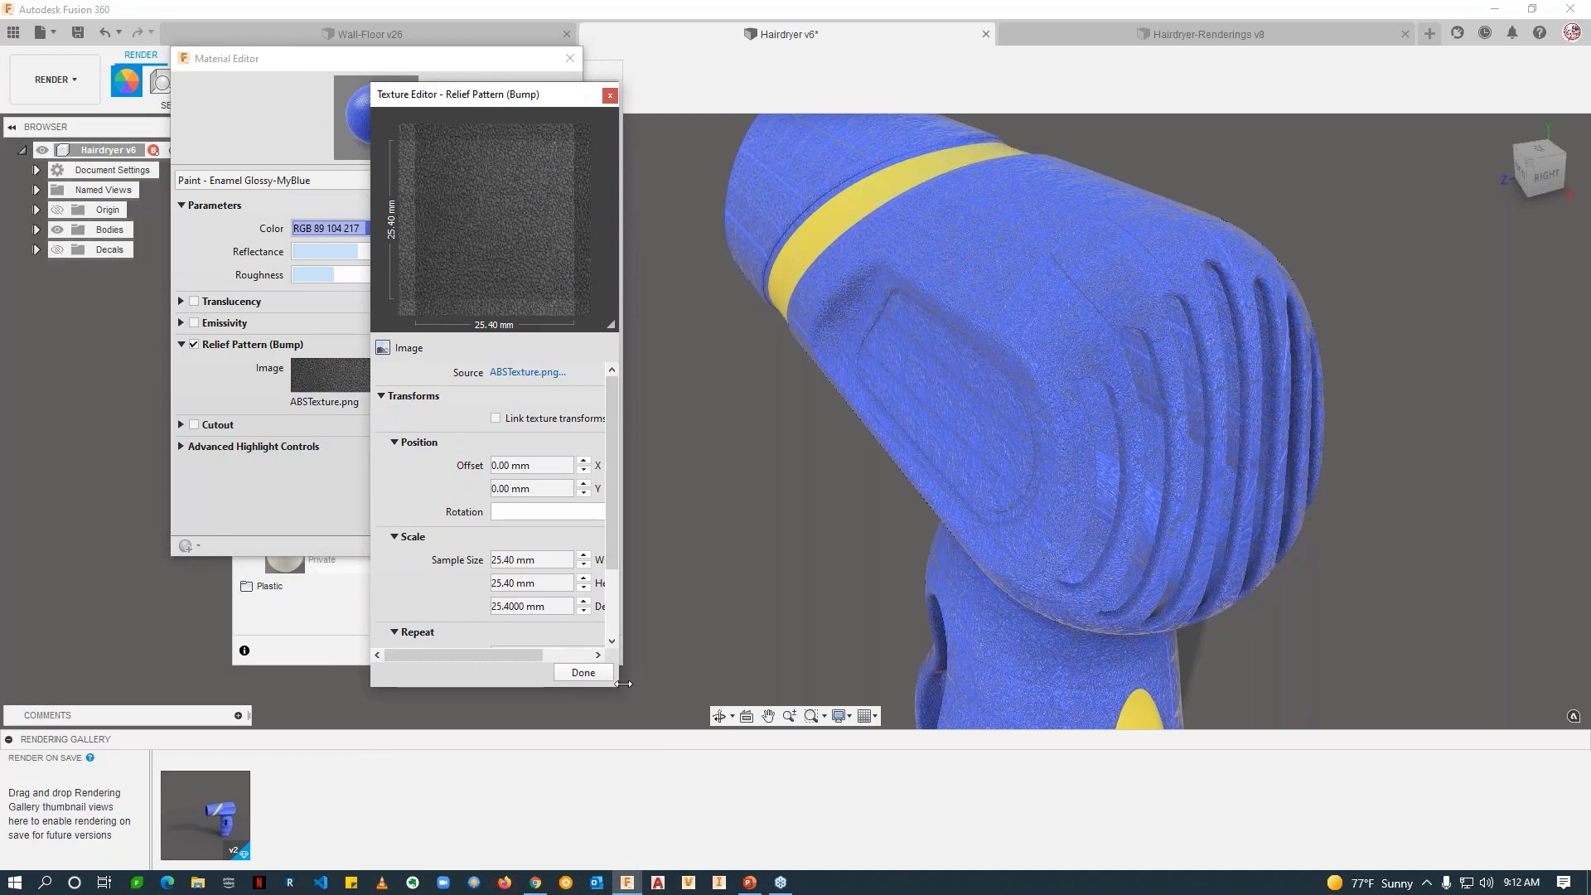
drag(619, 687, 744, 701)
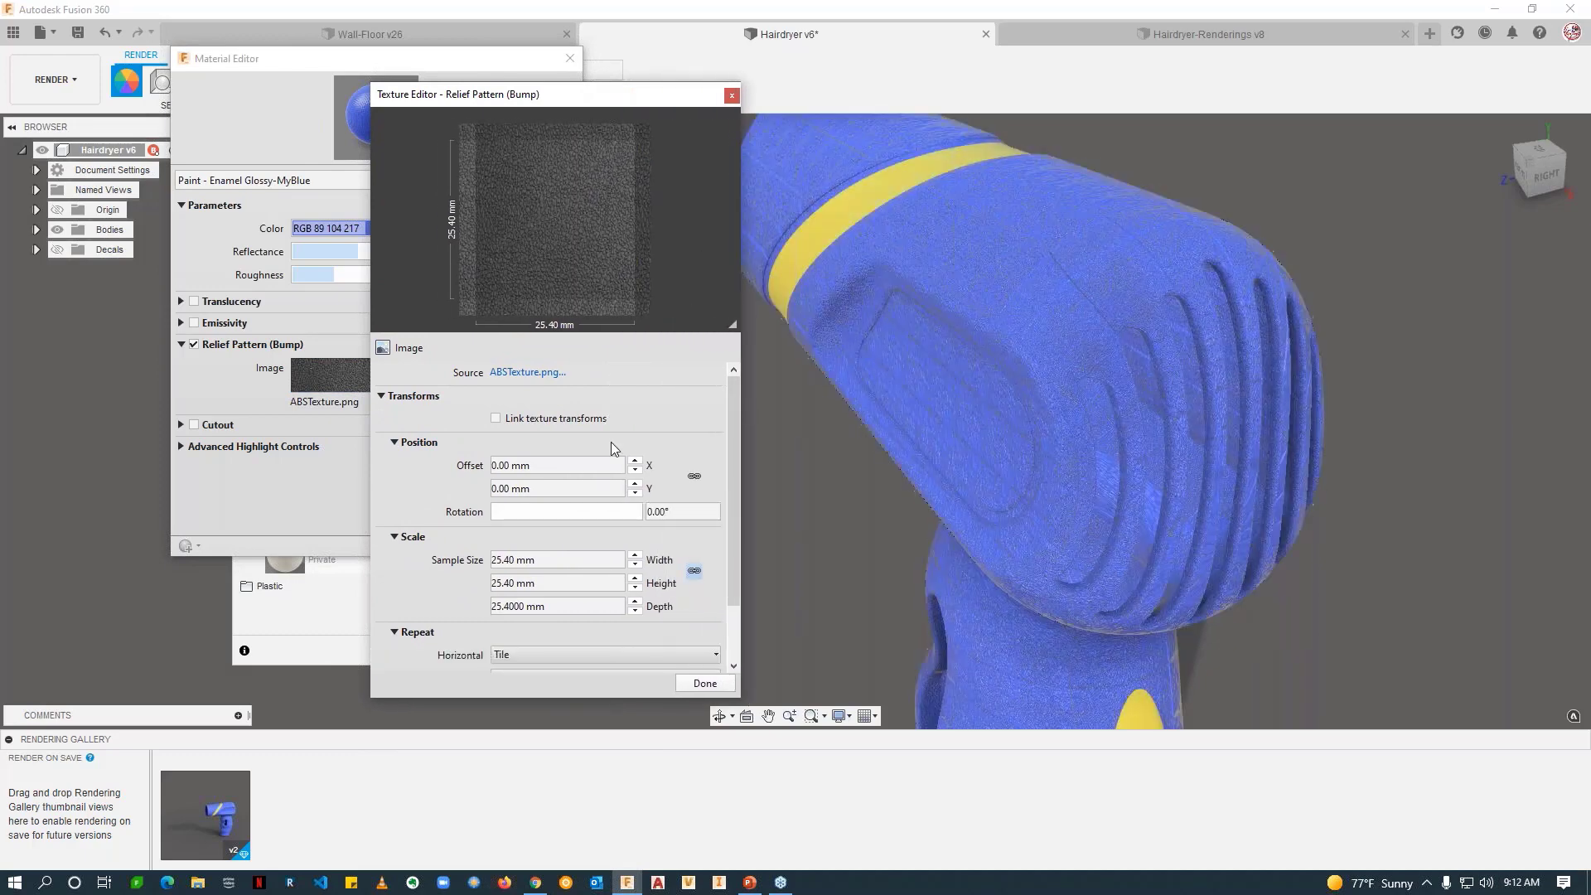
drag(543, 560, 484, 564)
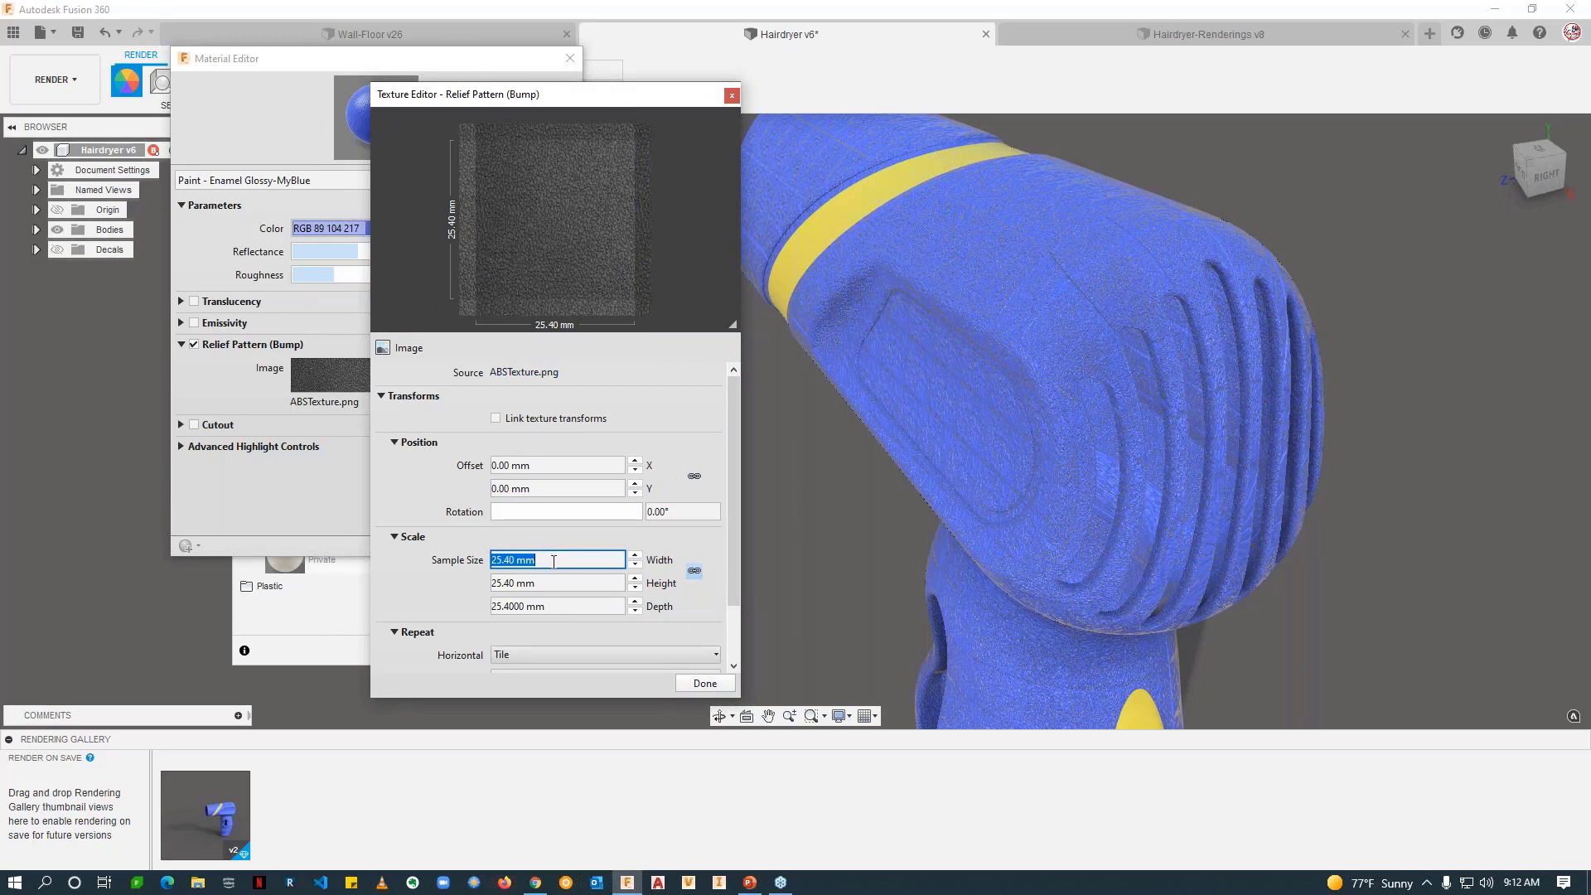
text(100)
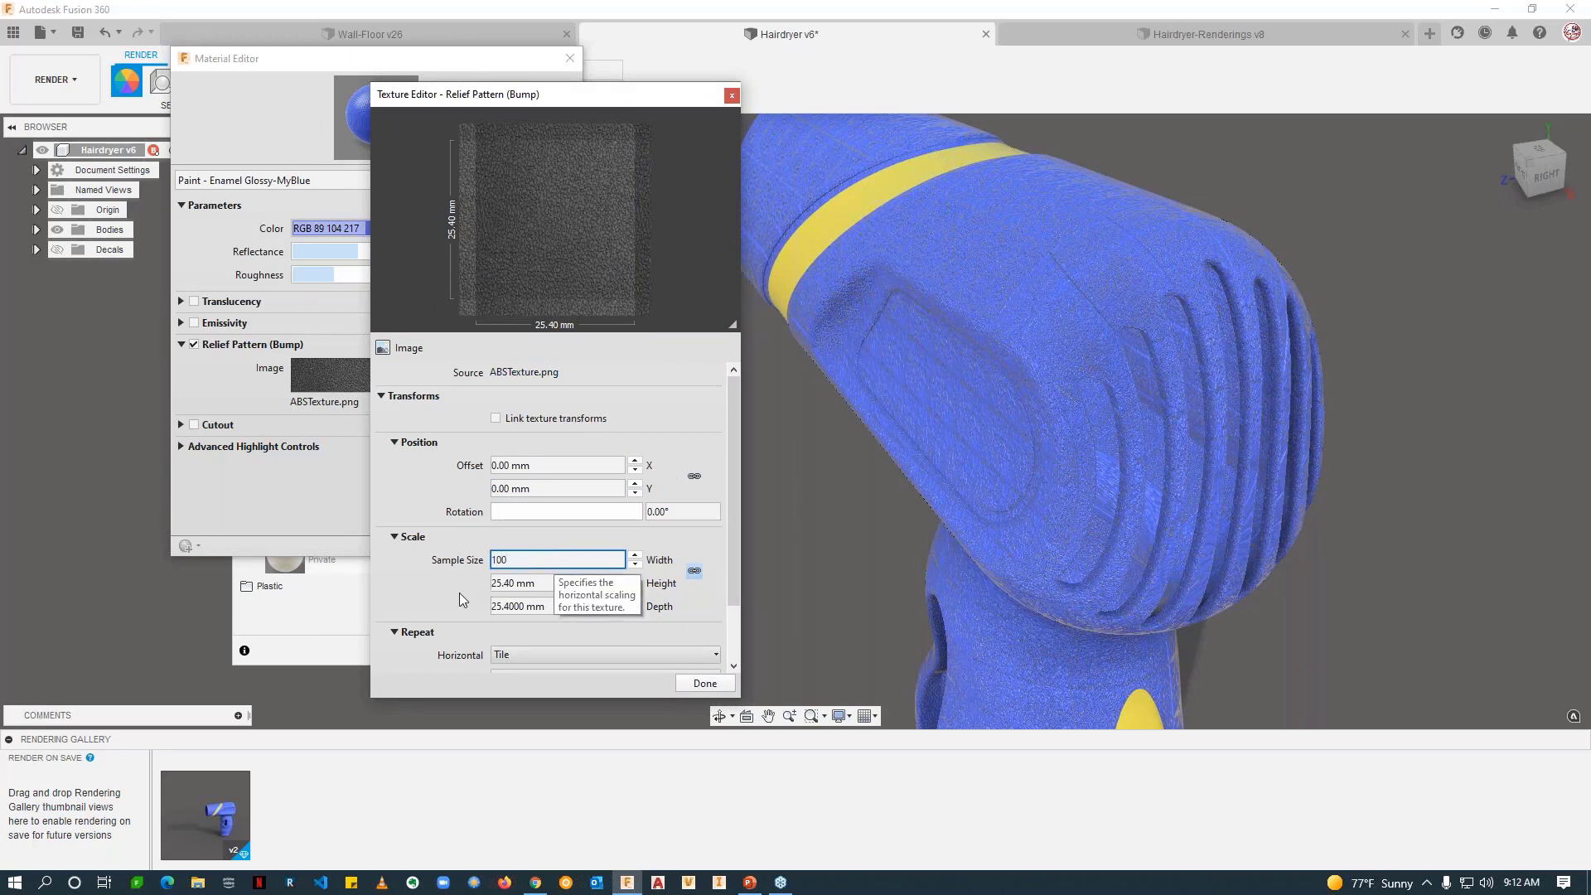
key(Return)
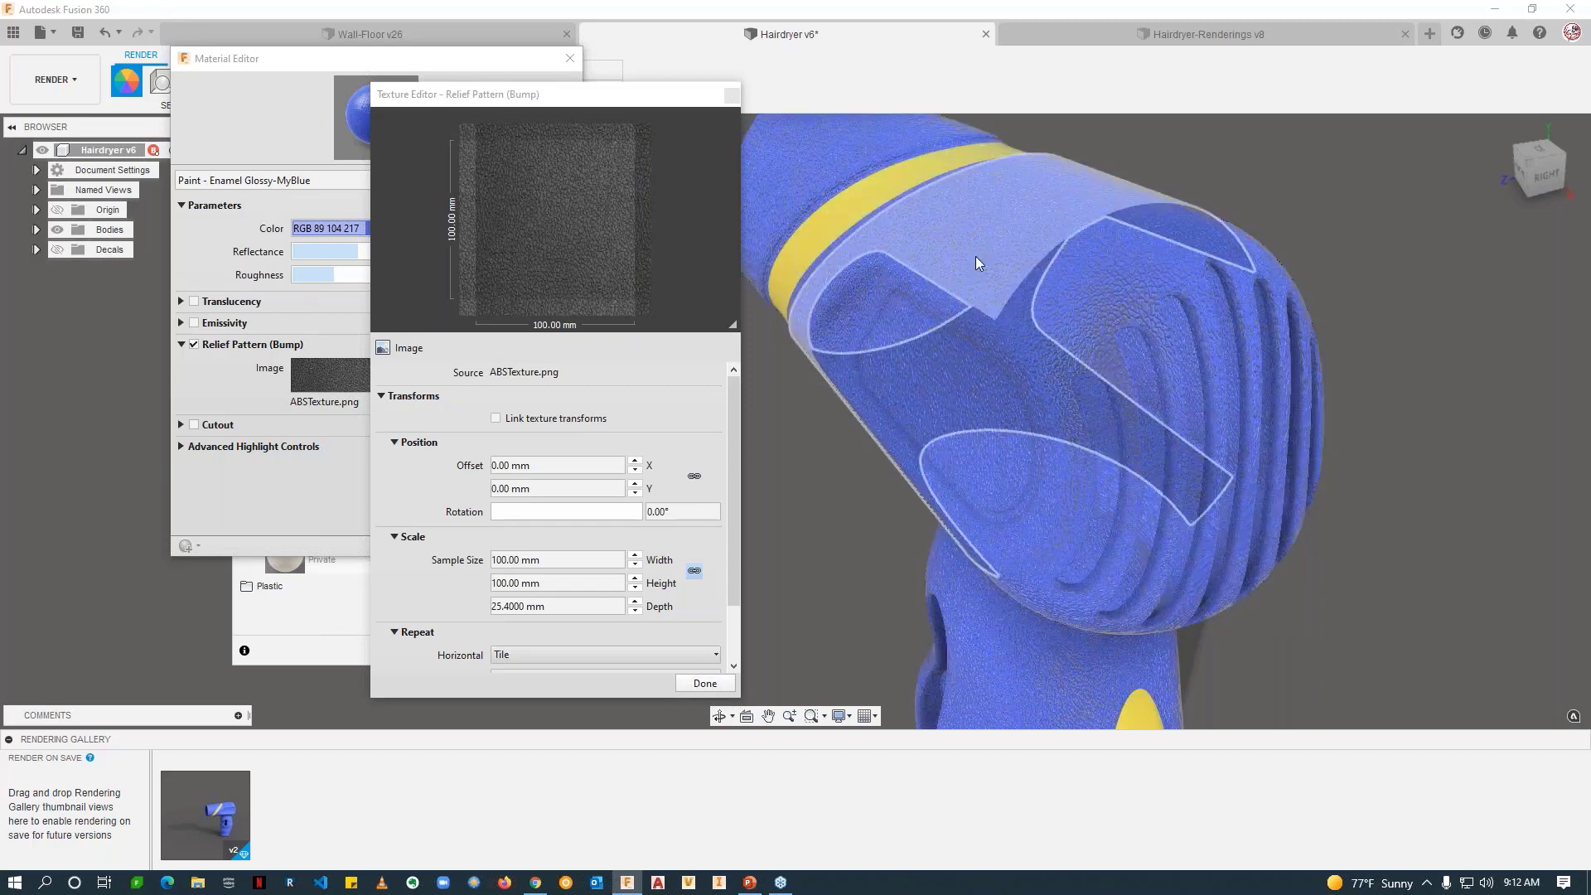
Step: Set the bump texture's sample depth to 1 mm and check the relief on the hairdryer's handle
click(589, 610)
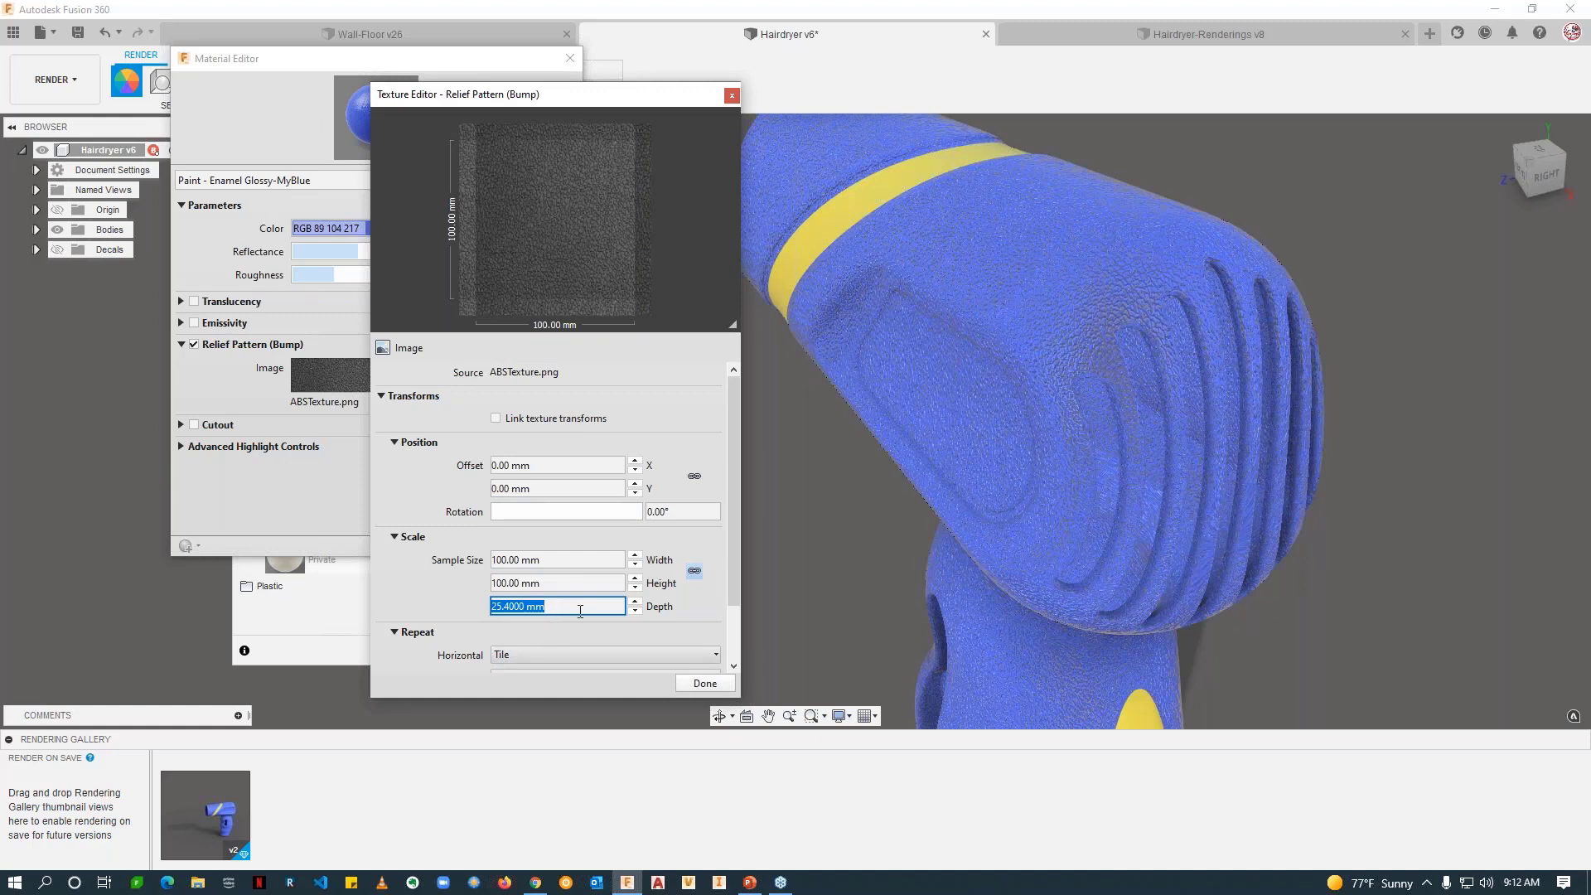
drag(580, 611, 492, 611)
text(1)
click(432, 598)
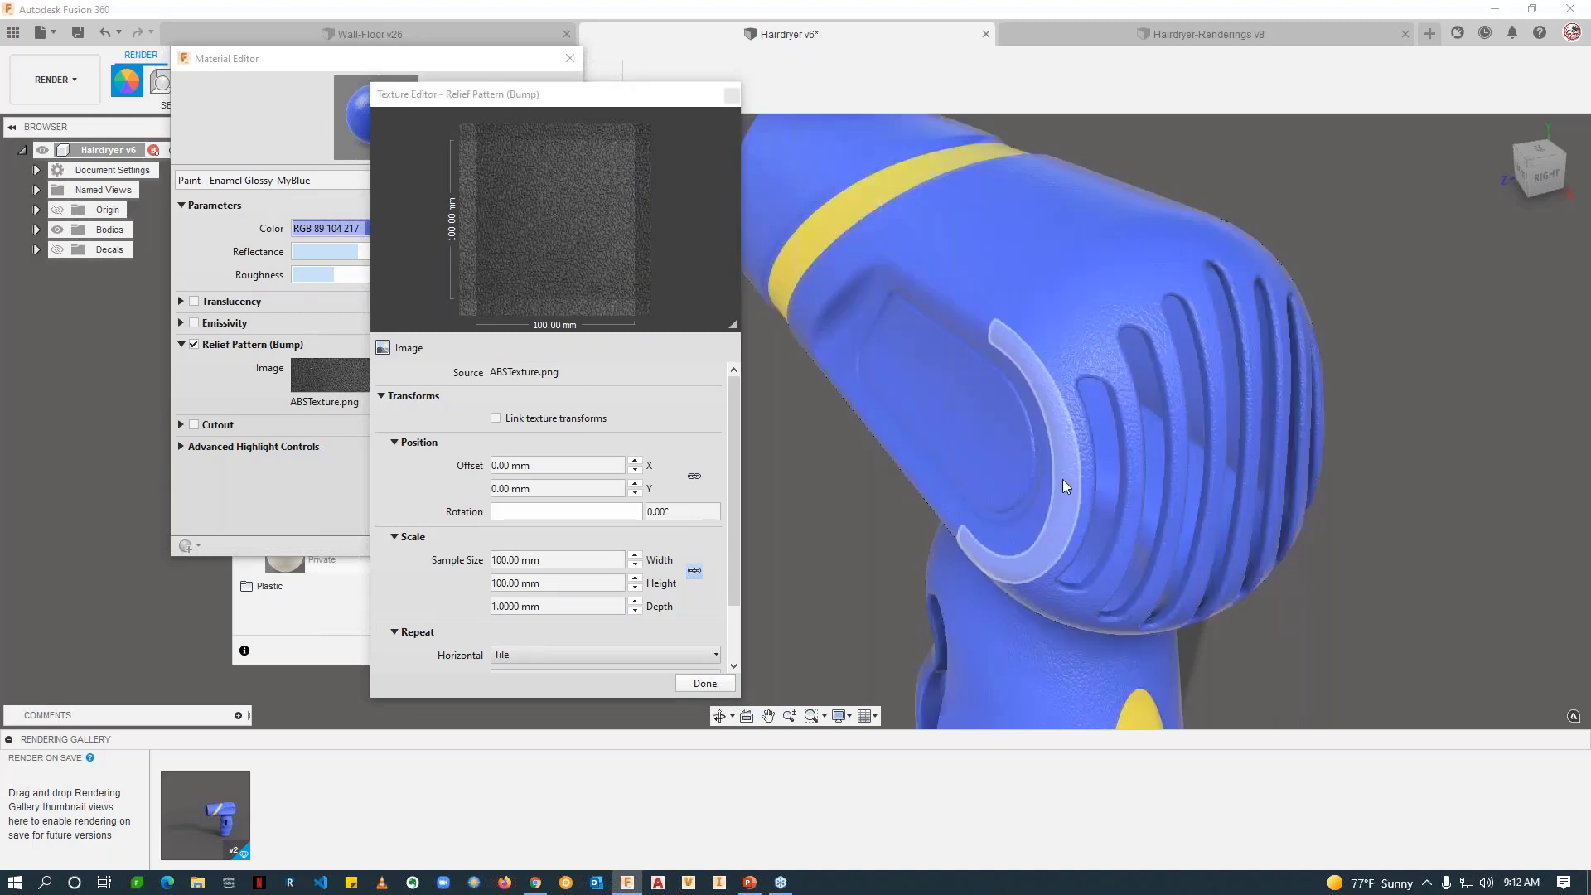
scroll(1070, 479, down, 5)
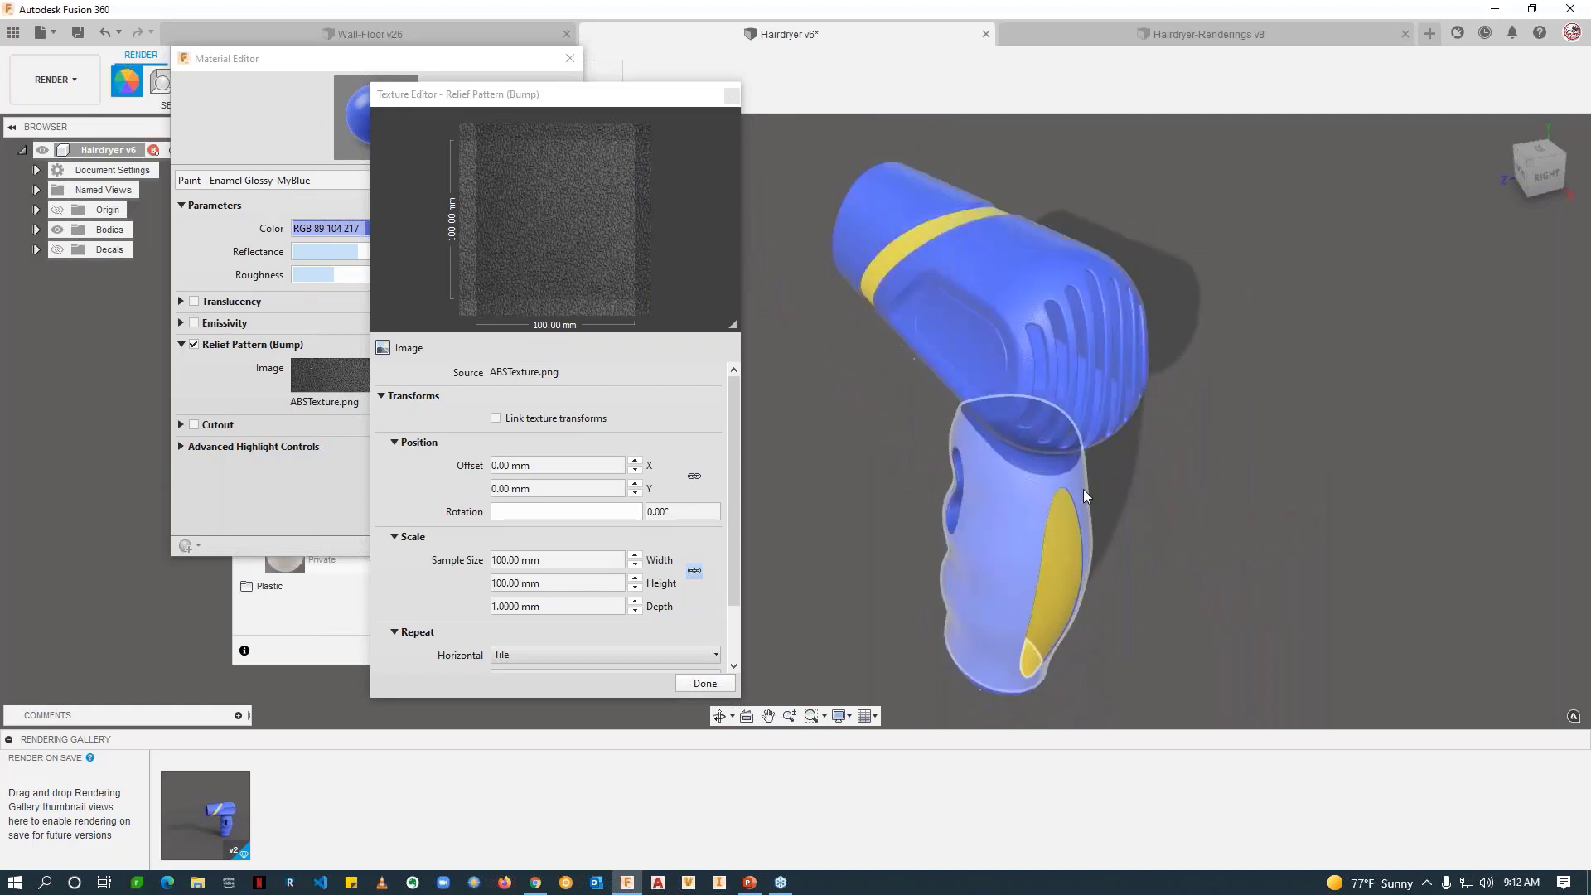
scroll(1069, 514, up, 6)
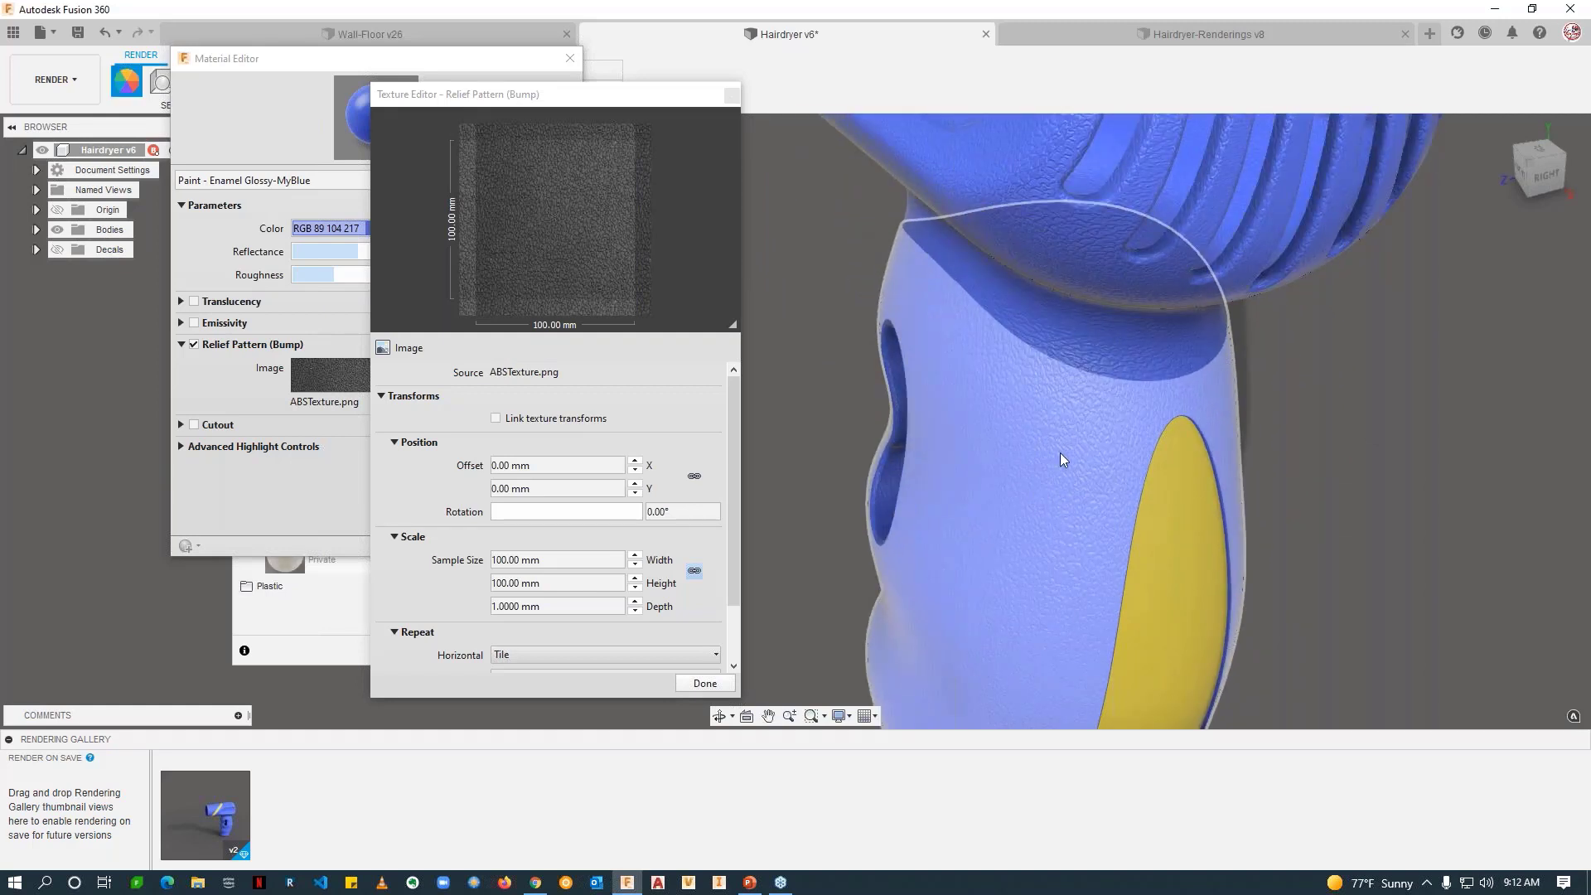
scroll(1067, 460, down, 5)
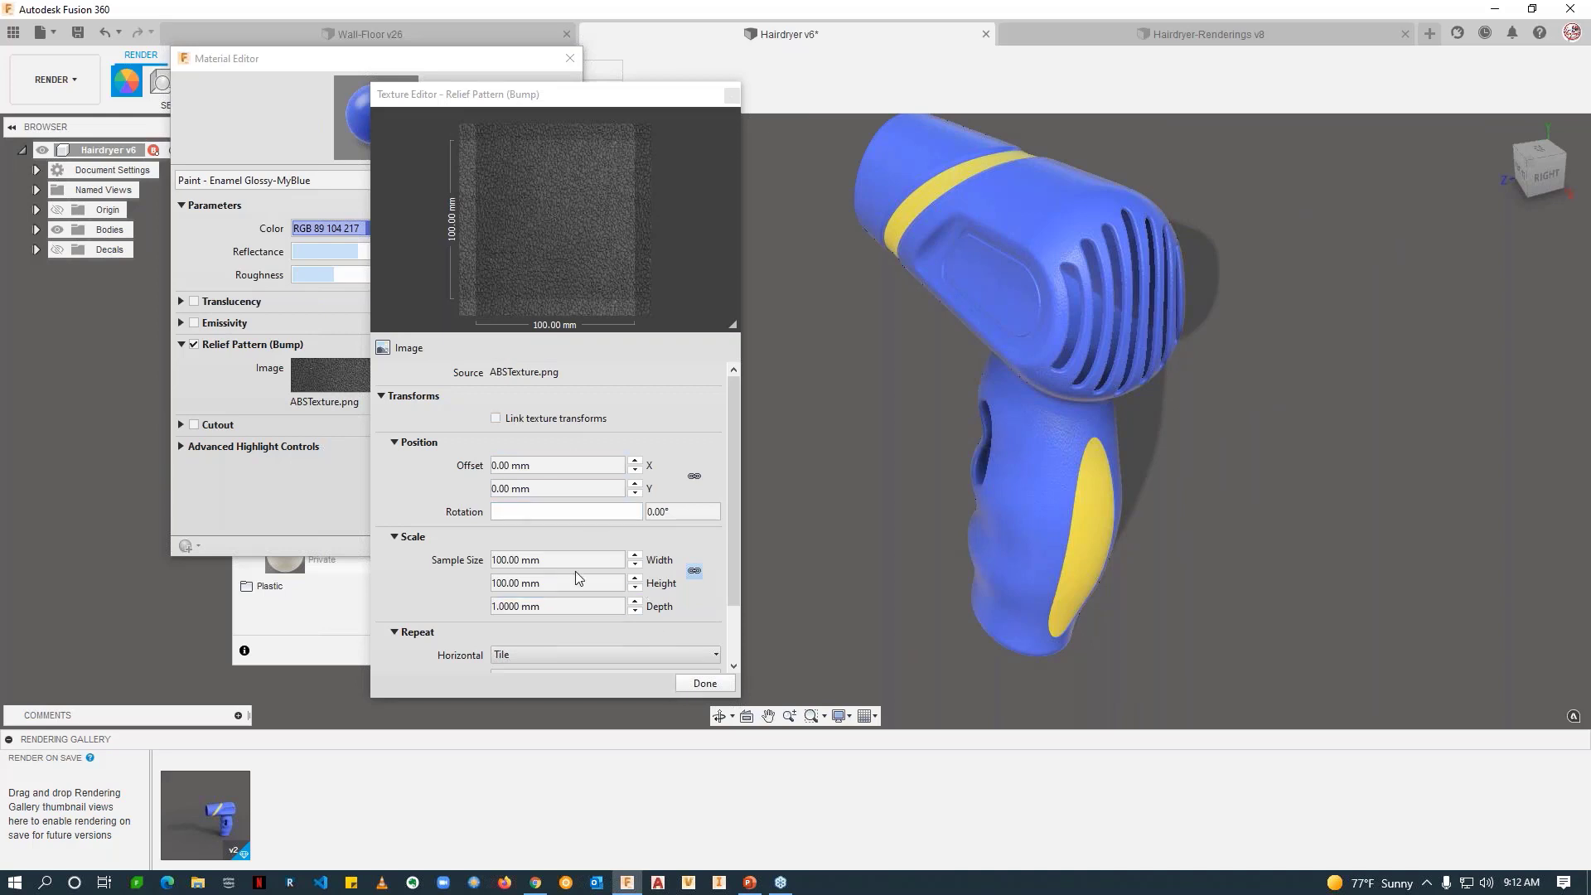
Step: Try 08-12-14-57-13.png from the xxx folder as the bump image and inspect the relief on the hairdryer's barrel
click(544, 374)
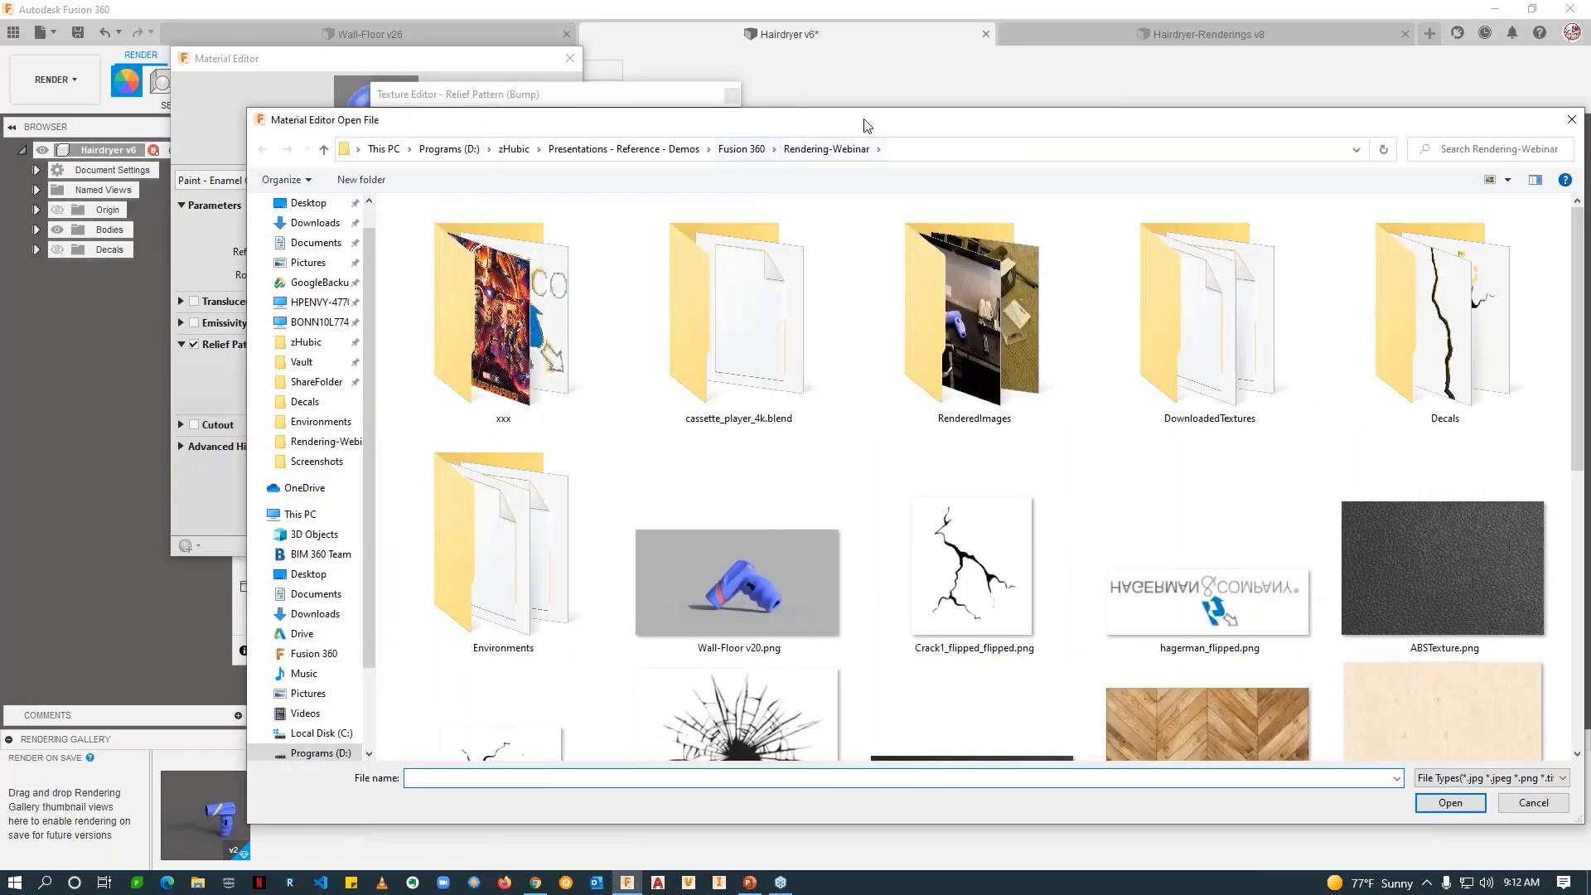
drag(865, 123, 783, 51)
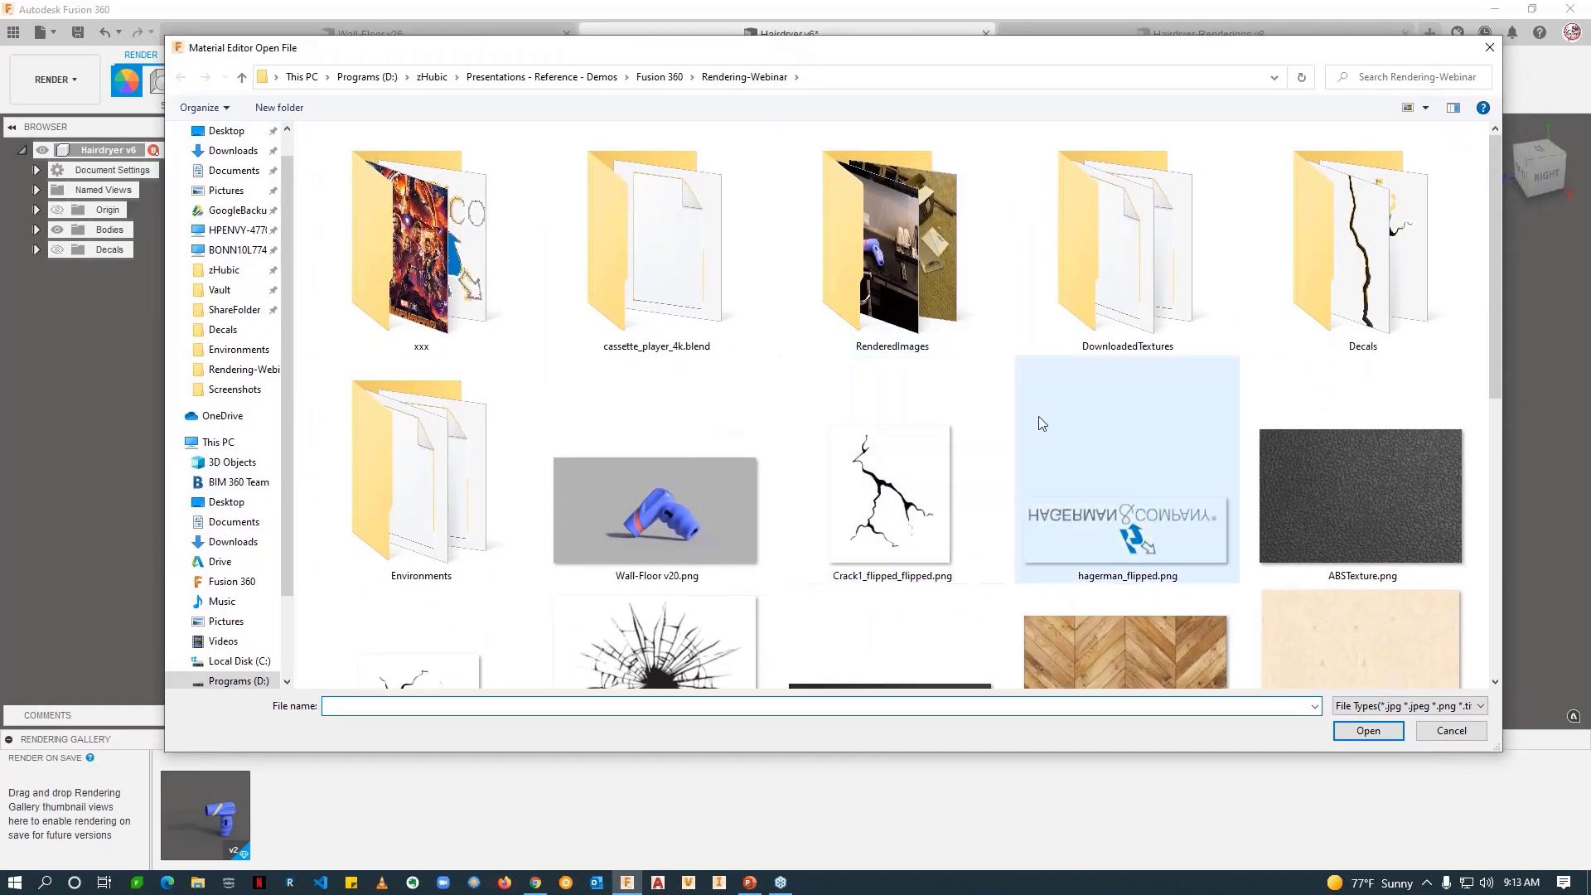
scroll(1043, 415, down, 3)
scroll(1043, 415, up, 3)
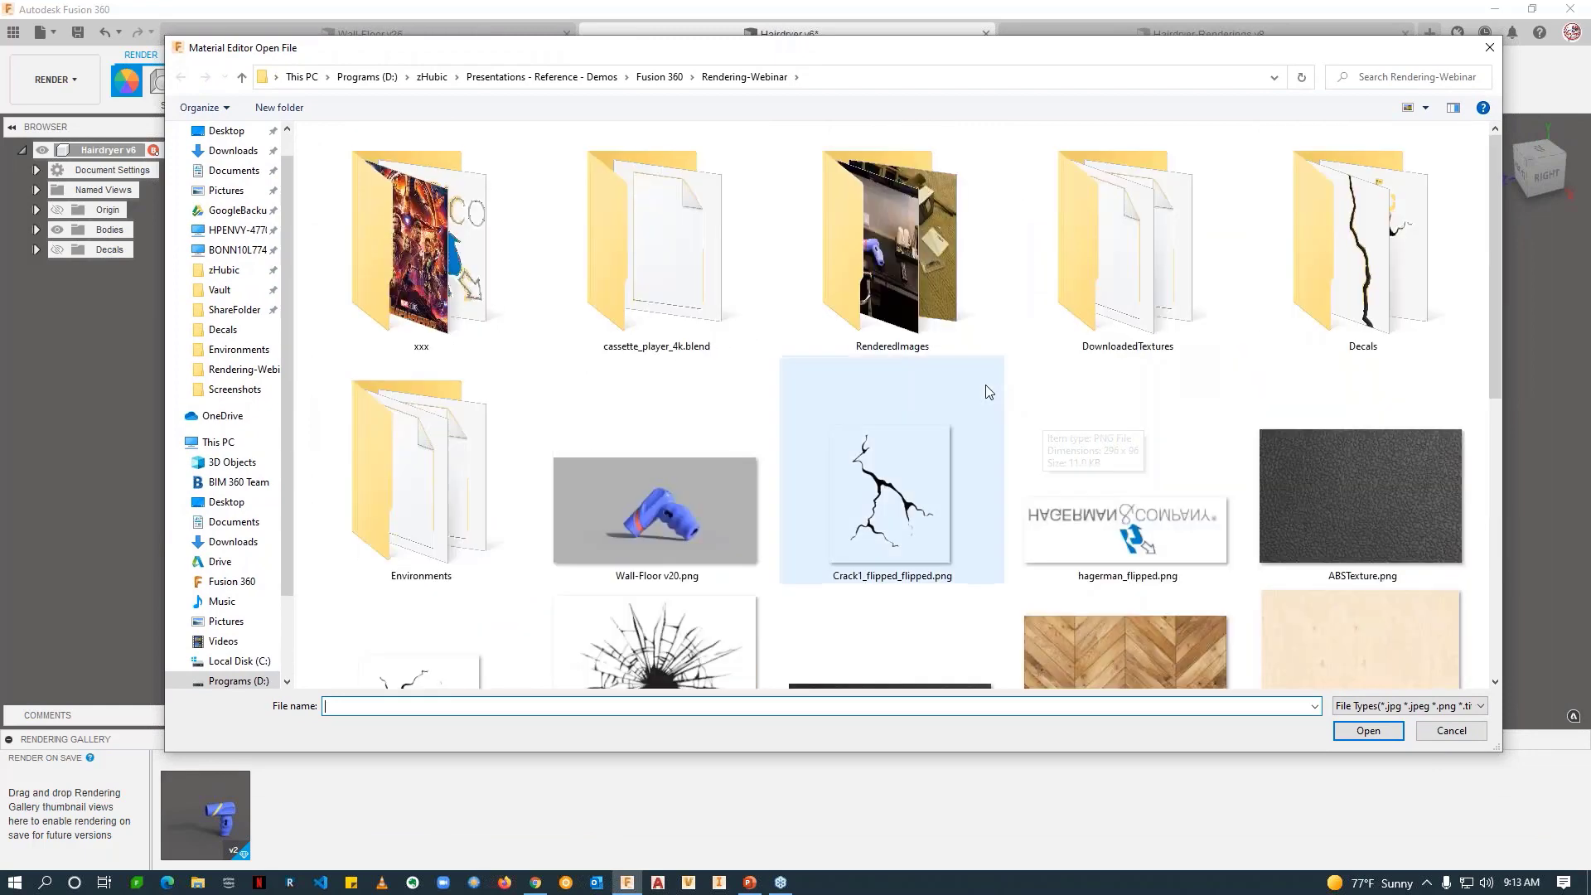
double_click(403, 276)
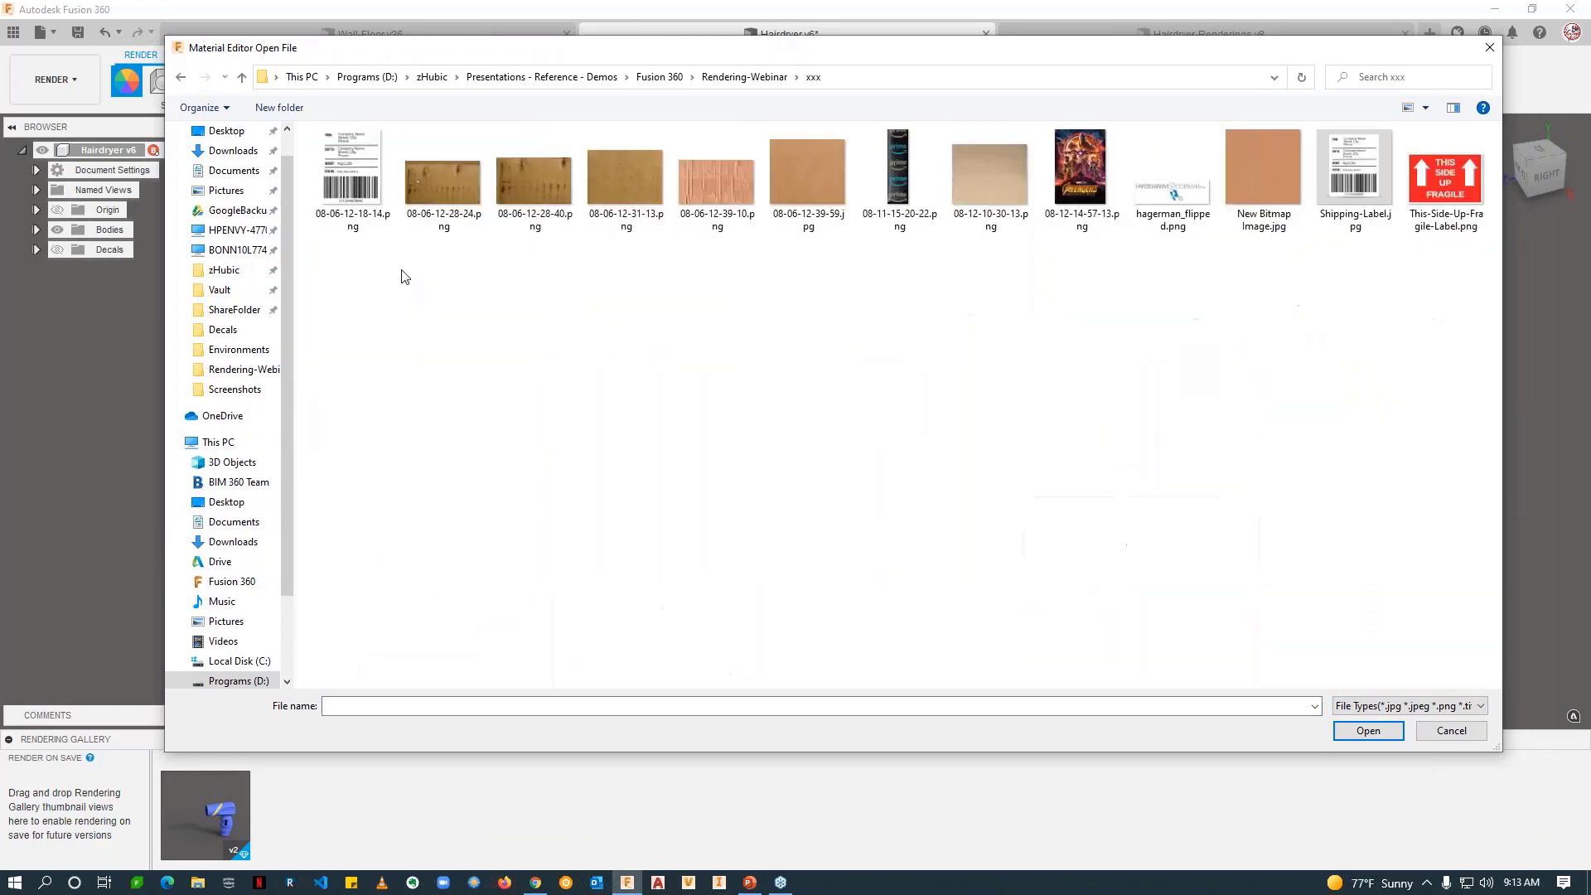
double_click(1077, 170)
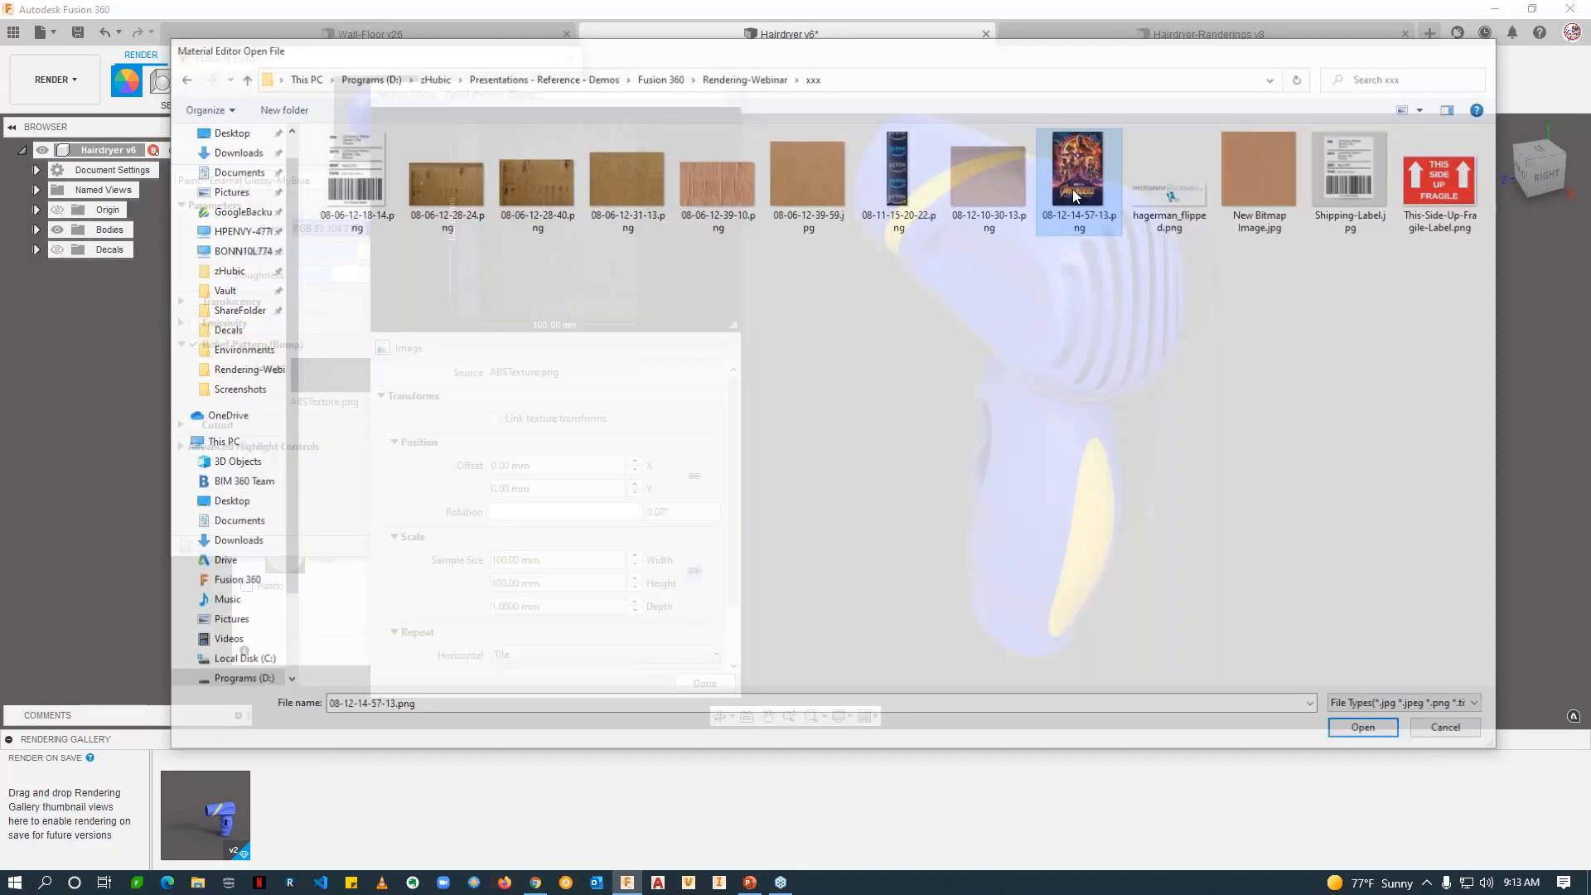
scroll(978, 349, up, 6)
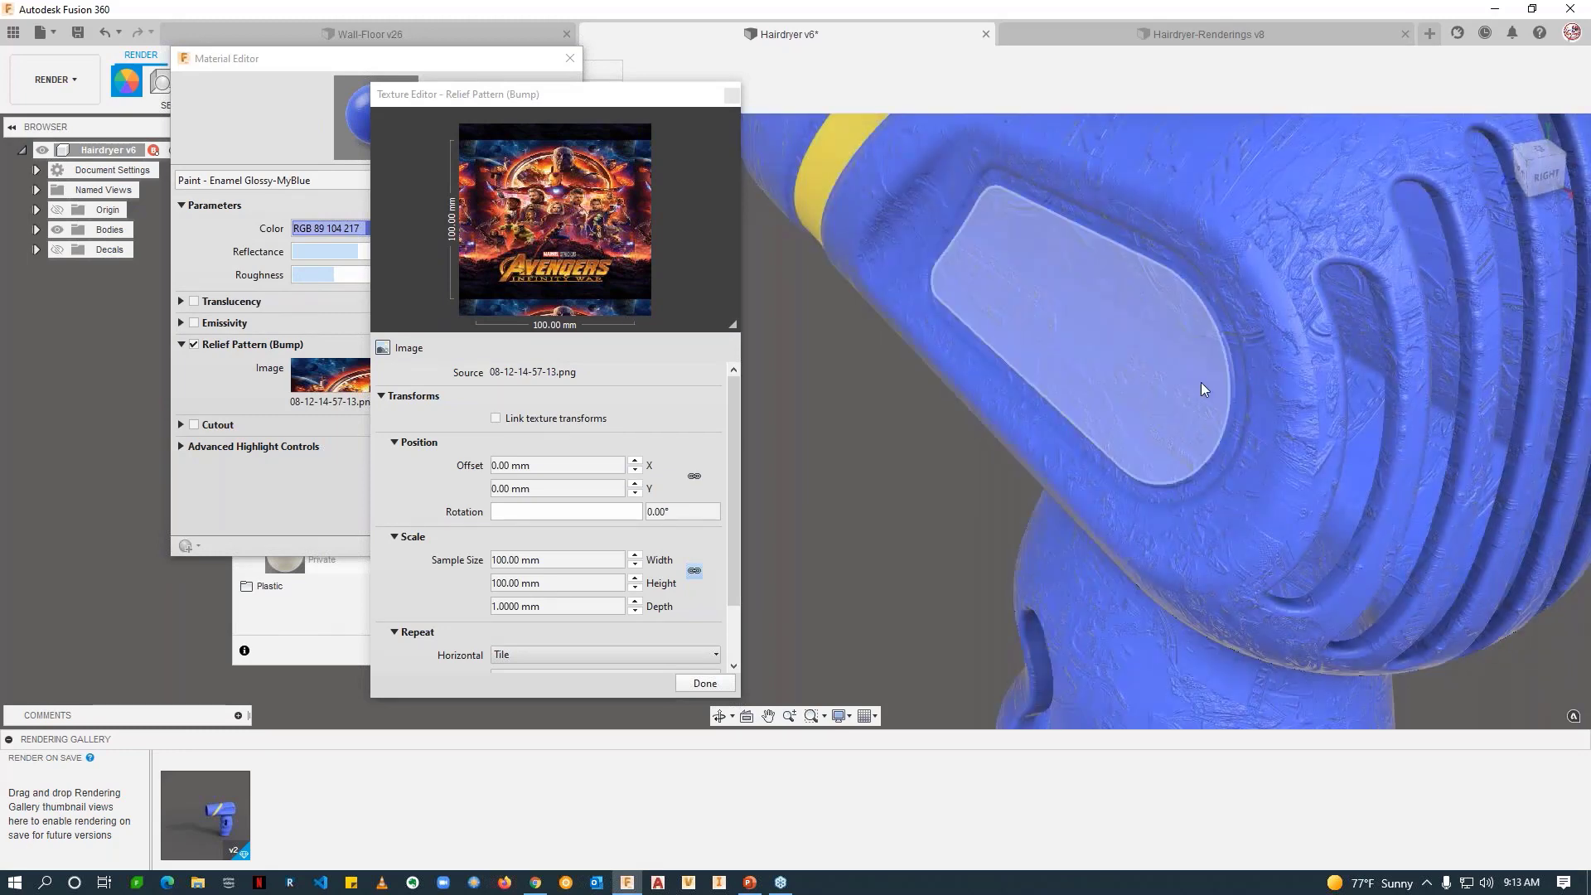
shift+middle_drag(1206, 440, 1085, 369)
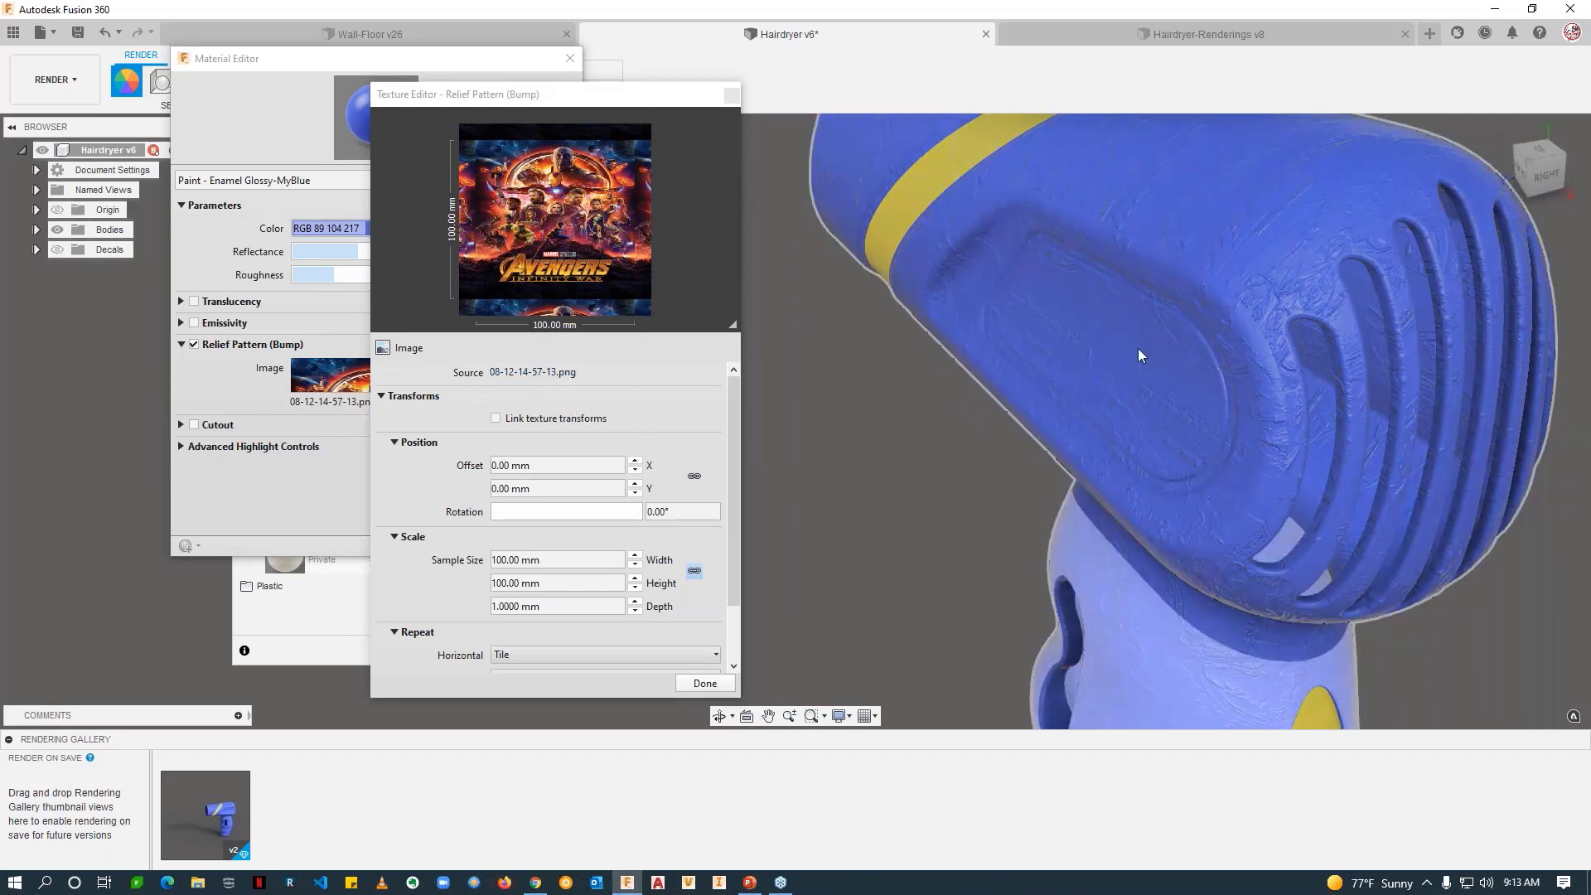
Step: Switch the bump image source back to ABSTexture.png from the Rendering-Webinar folder
click(532, 373)
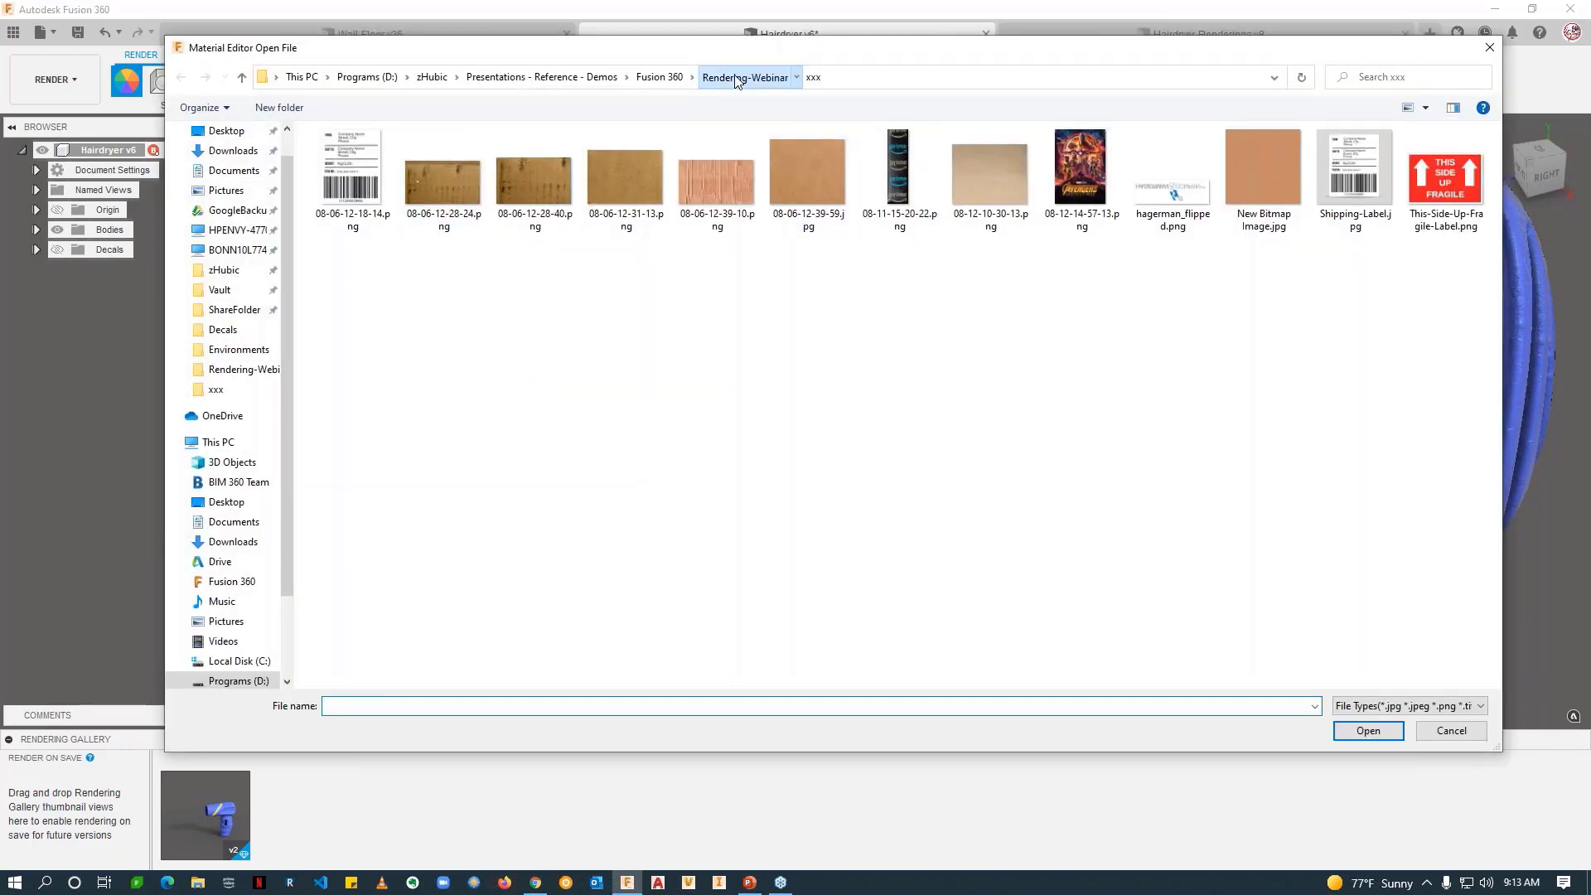
click(735, 76)
click(1365, 528)
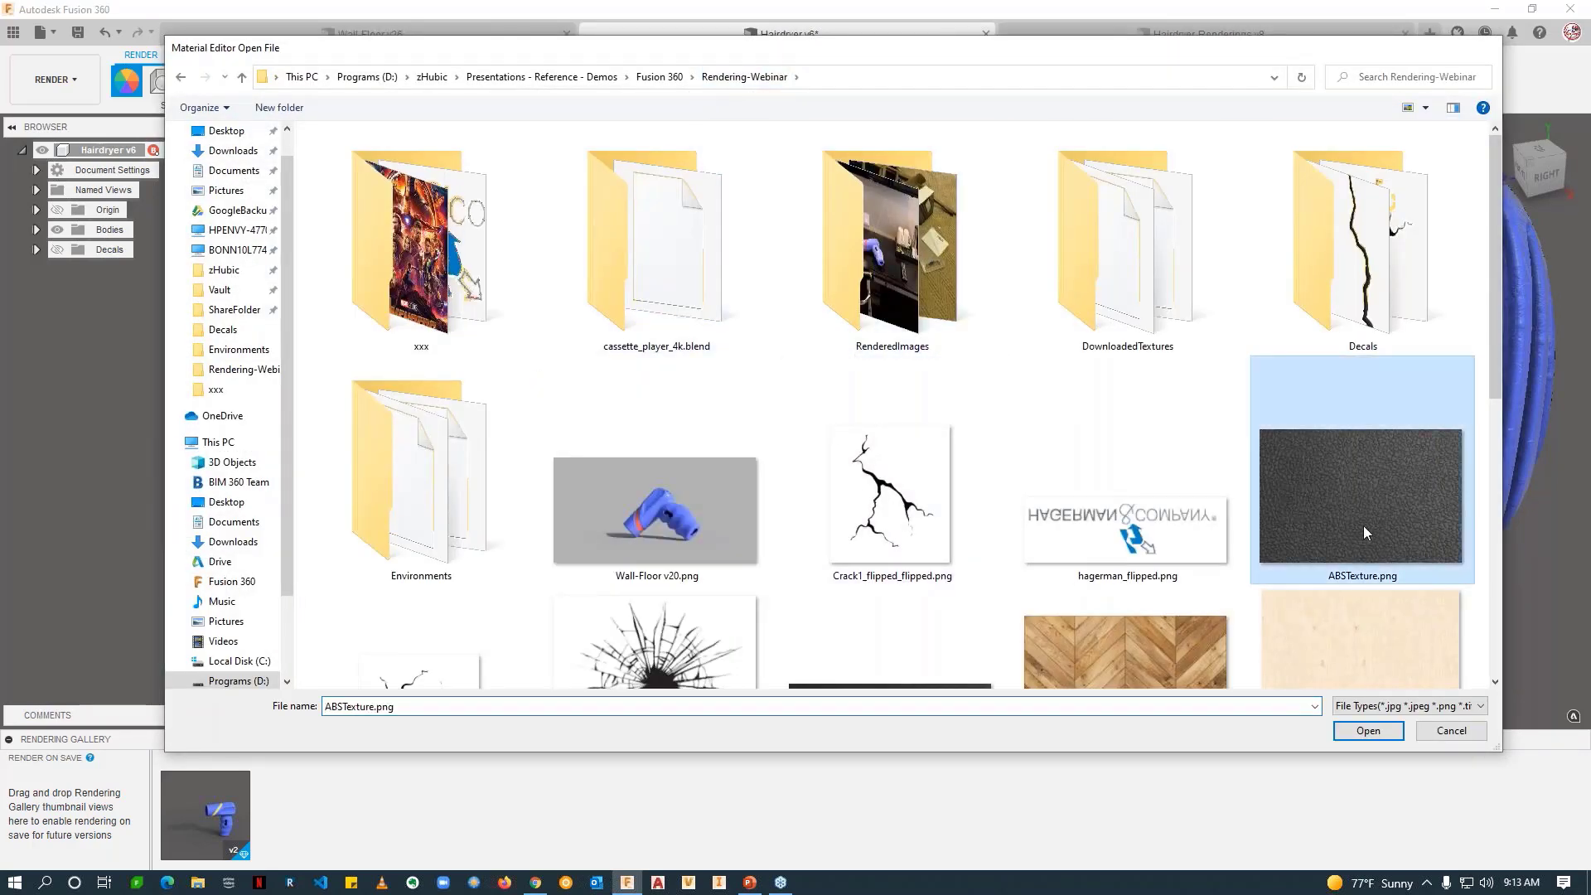
double_click(1364, 525)
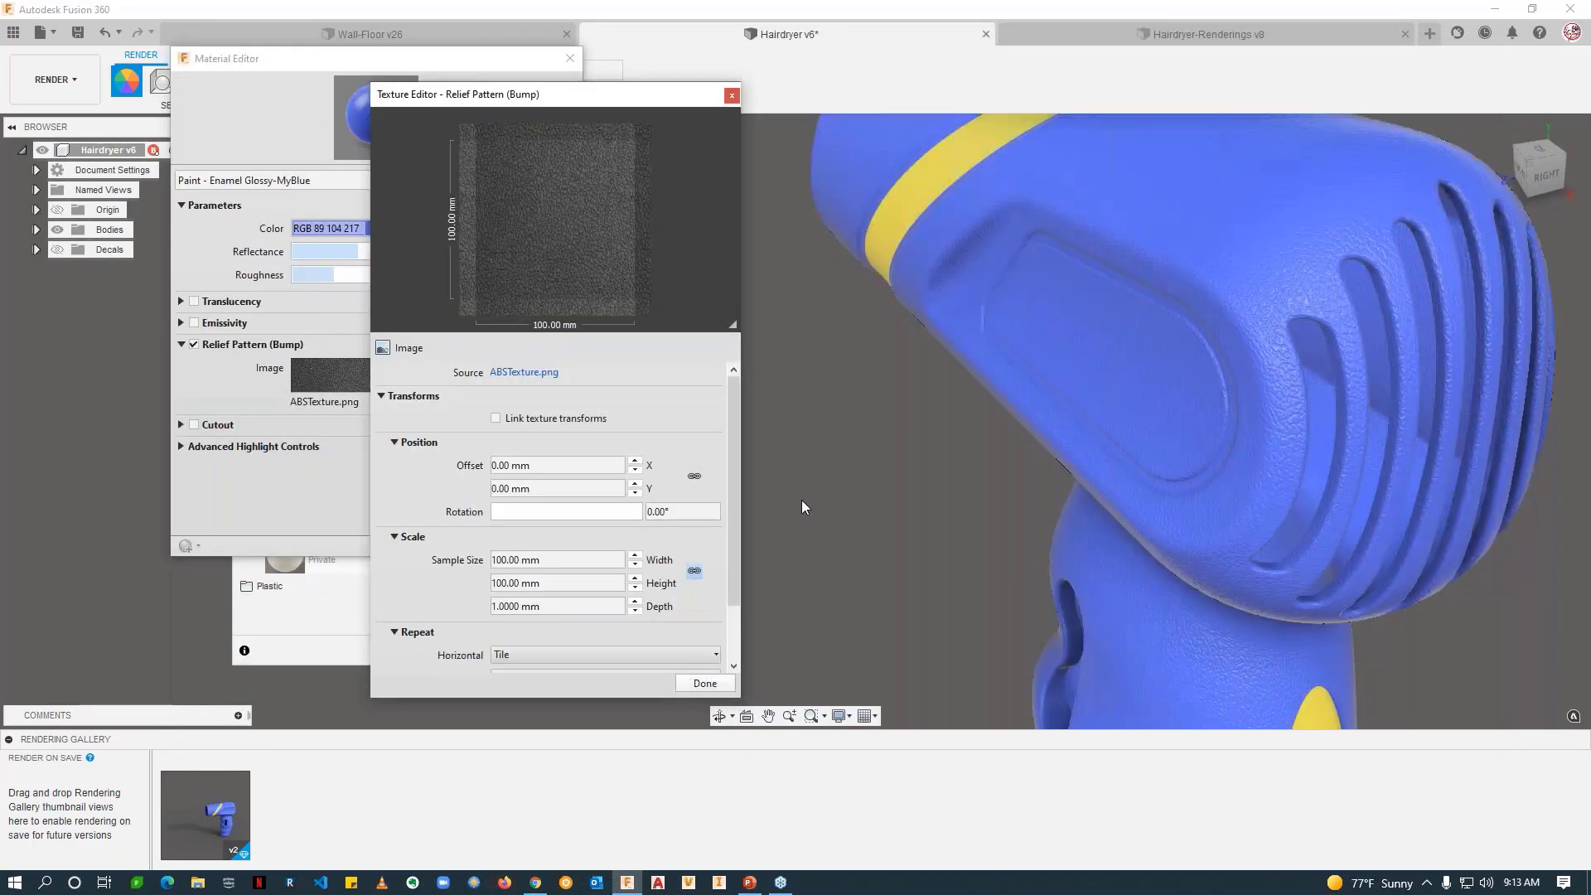
Step: Accept the ABSTexture.png bump settings, apply them to the MyBlue enamel paint and finish editing appearances
click(705, 683)
scroll(1065, 574, down, 2)
scroll(1065, 575, down, 3)
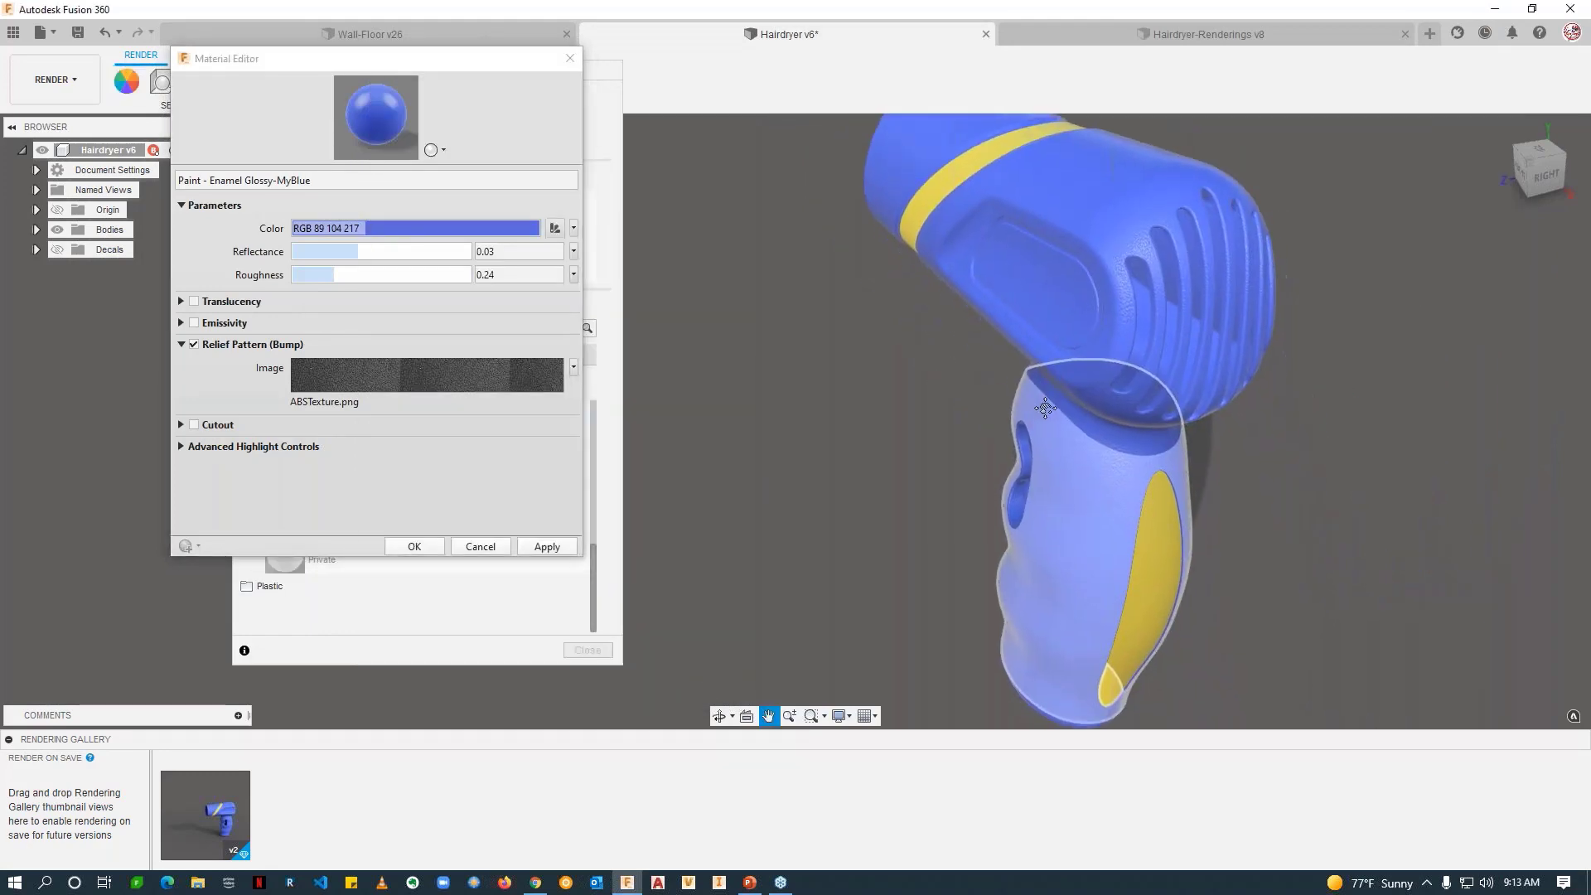
click(547, 547)
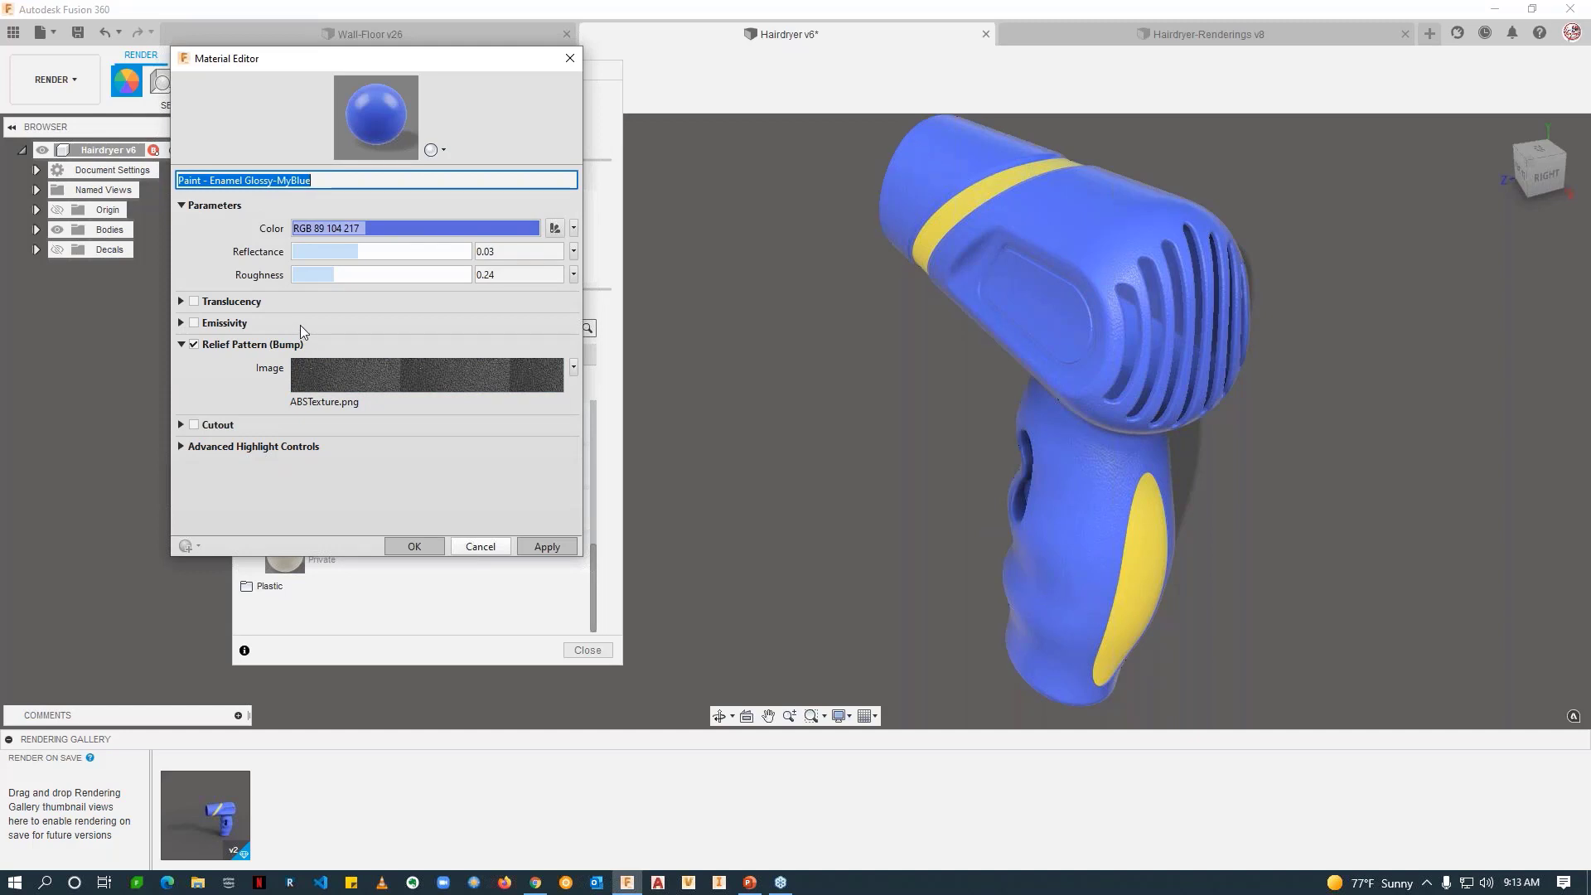
click(481, 546)
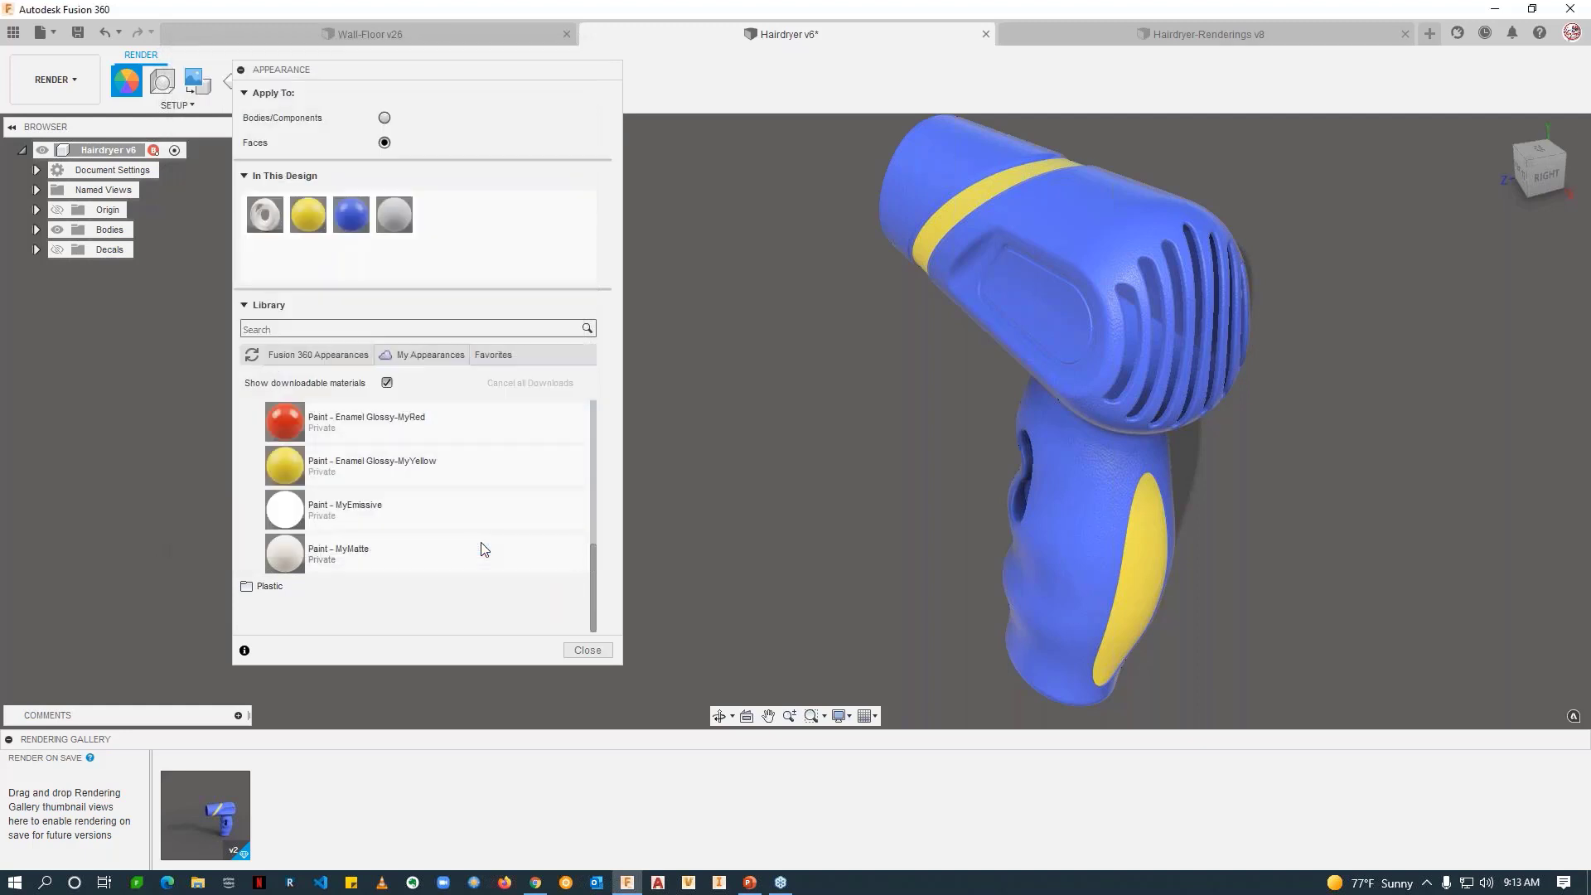
click(588, 651)
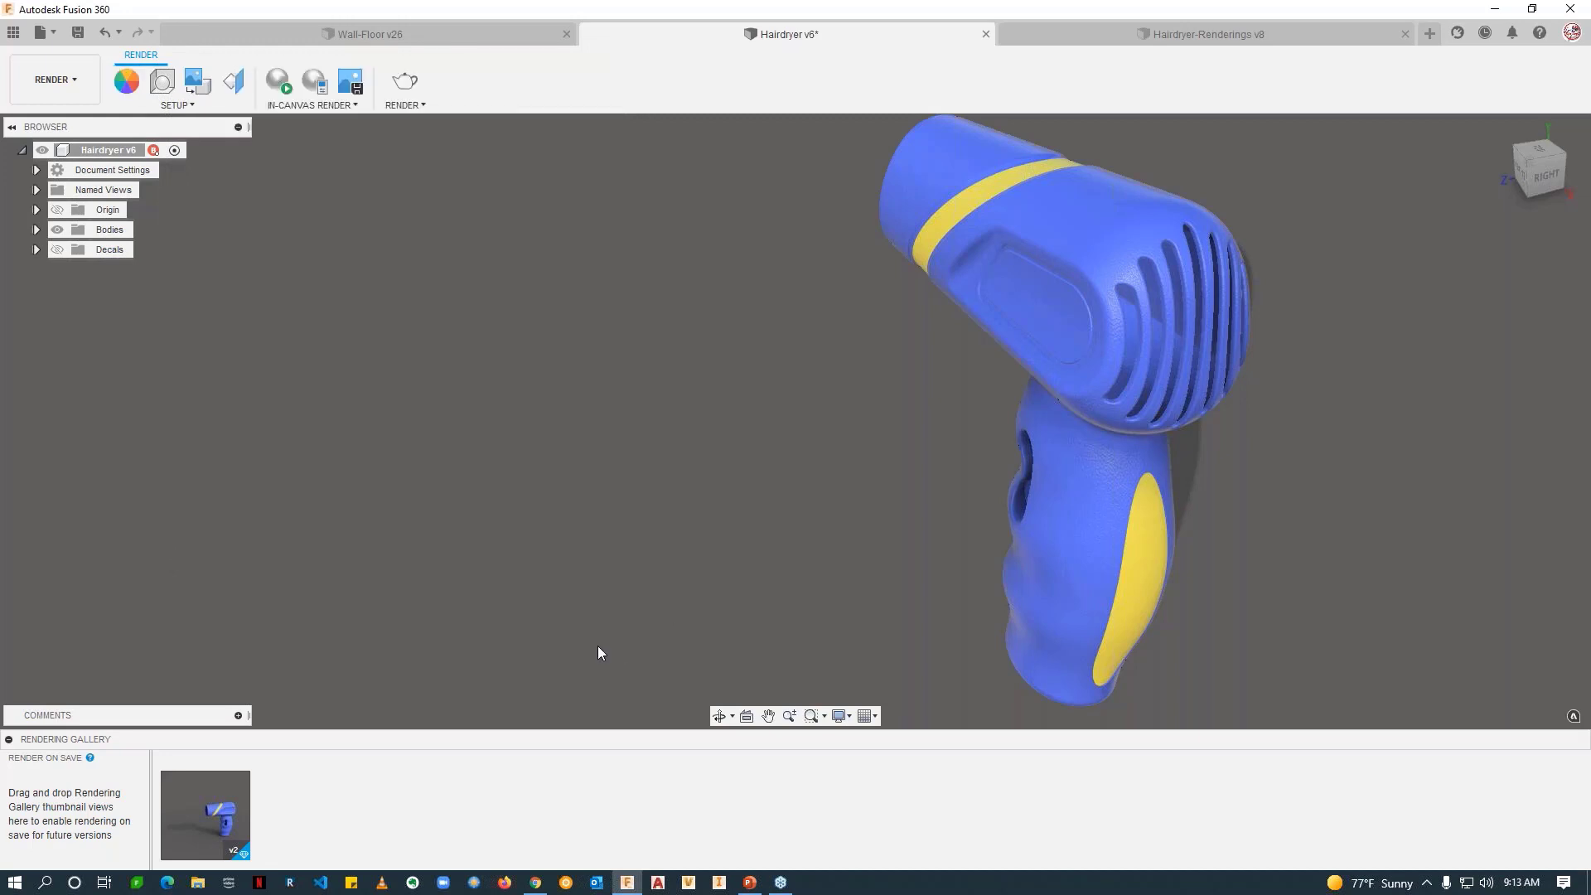
Step: Examine the textured hairdryer from several sides, including the right view, and return to the home view
shift+middle_drag(686, 593, 483, 590)
scroll(486, 569, up, 3)
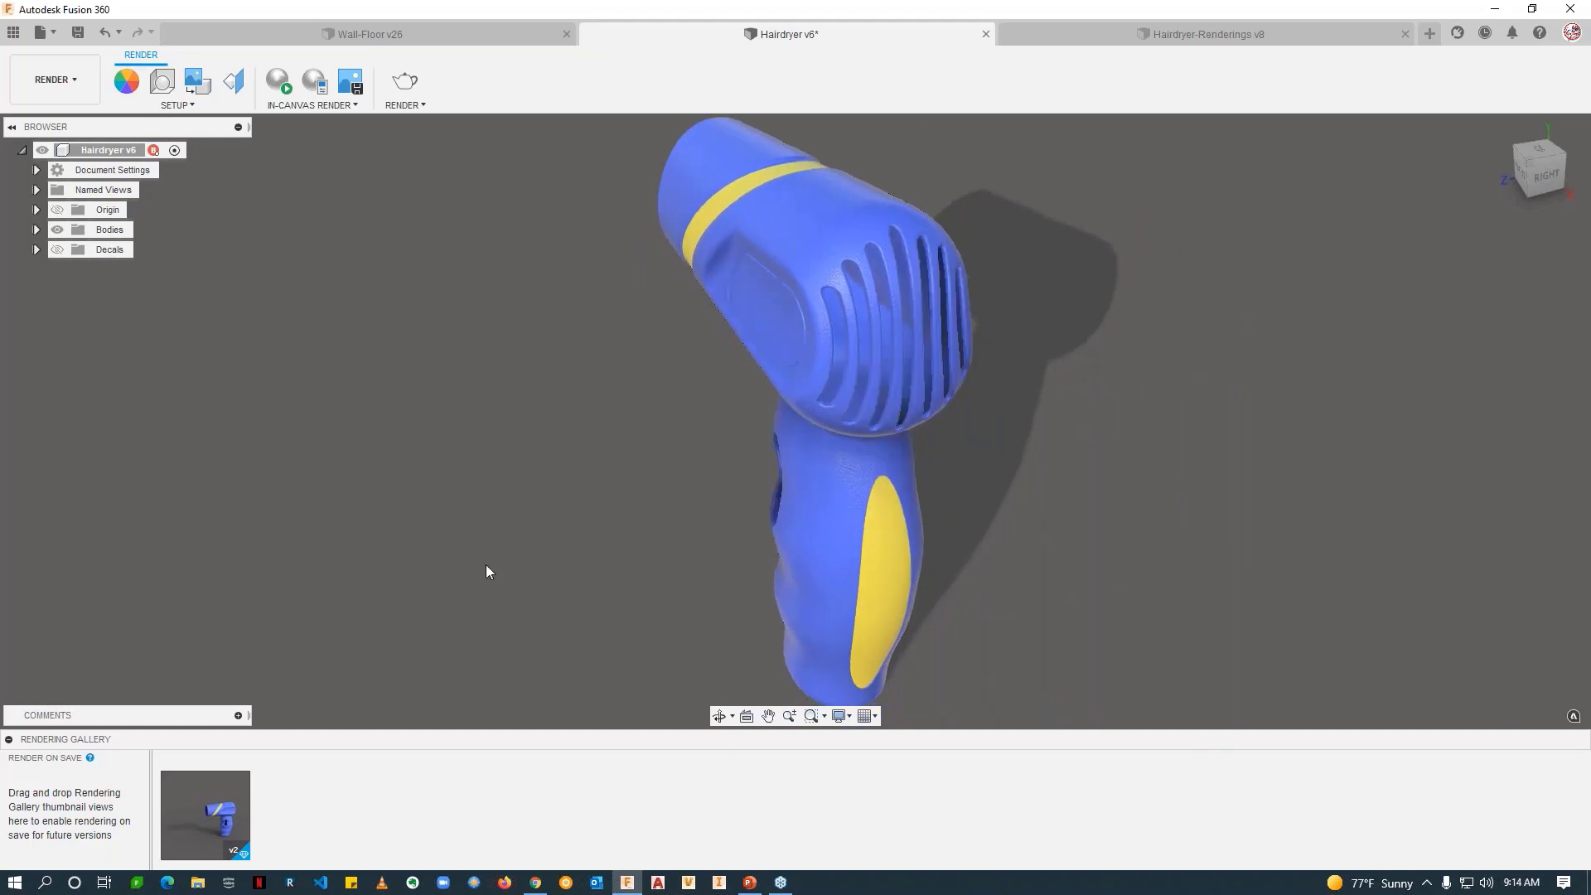
scroll(495, 560, down, 5)
shift+middle_drag(951, 550, 1344, 353)
click(1543, 172)
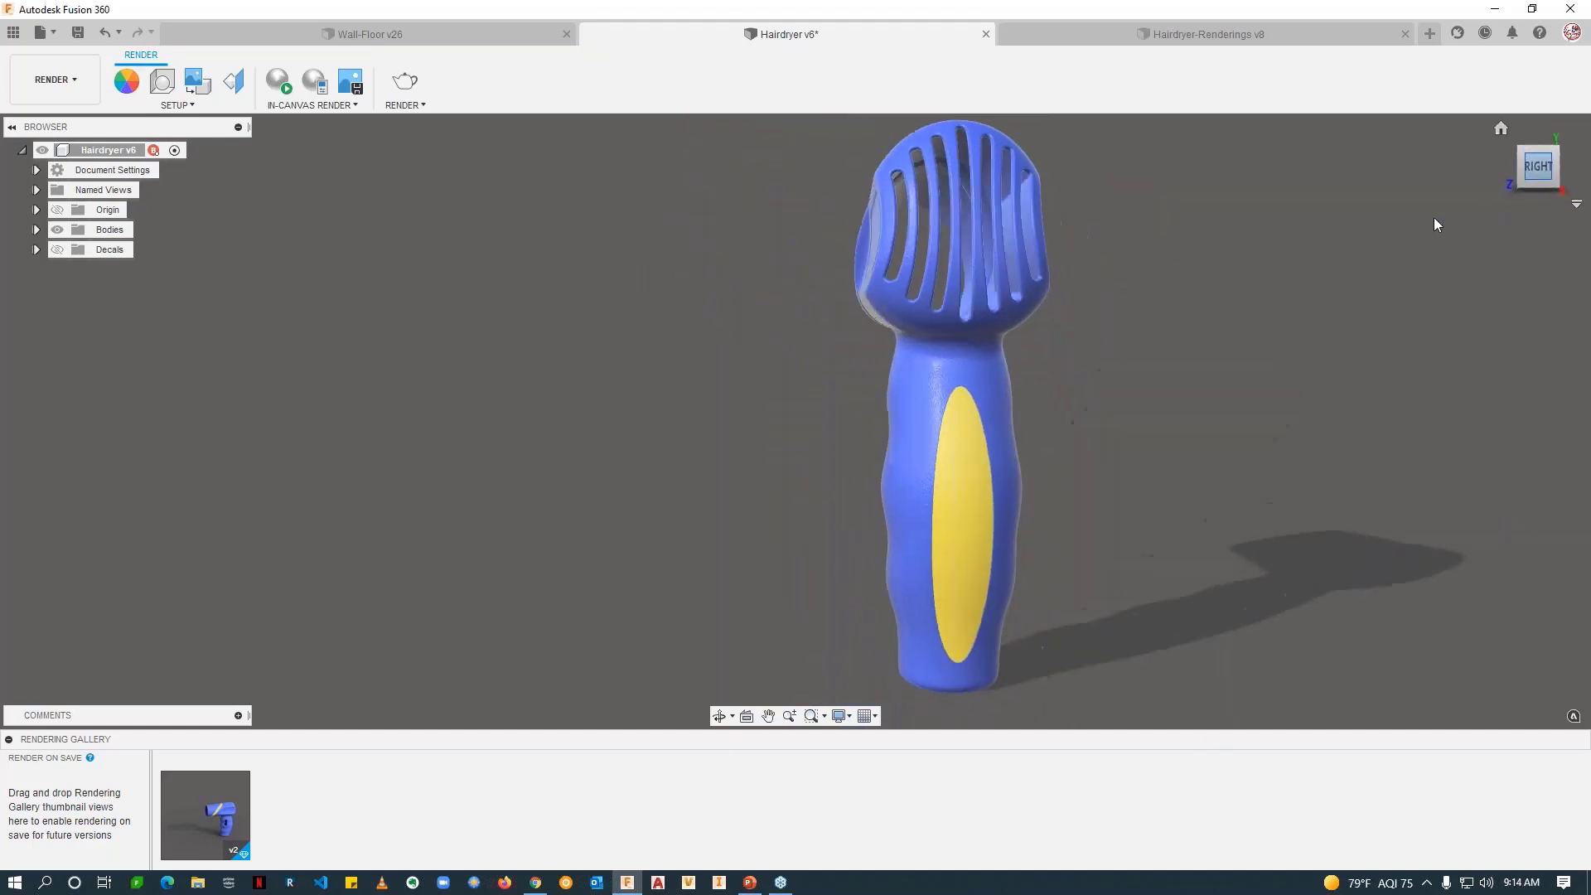
click(1501, 128)
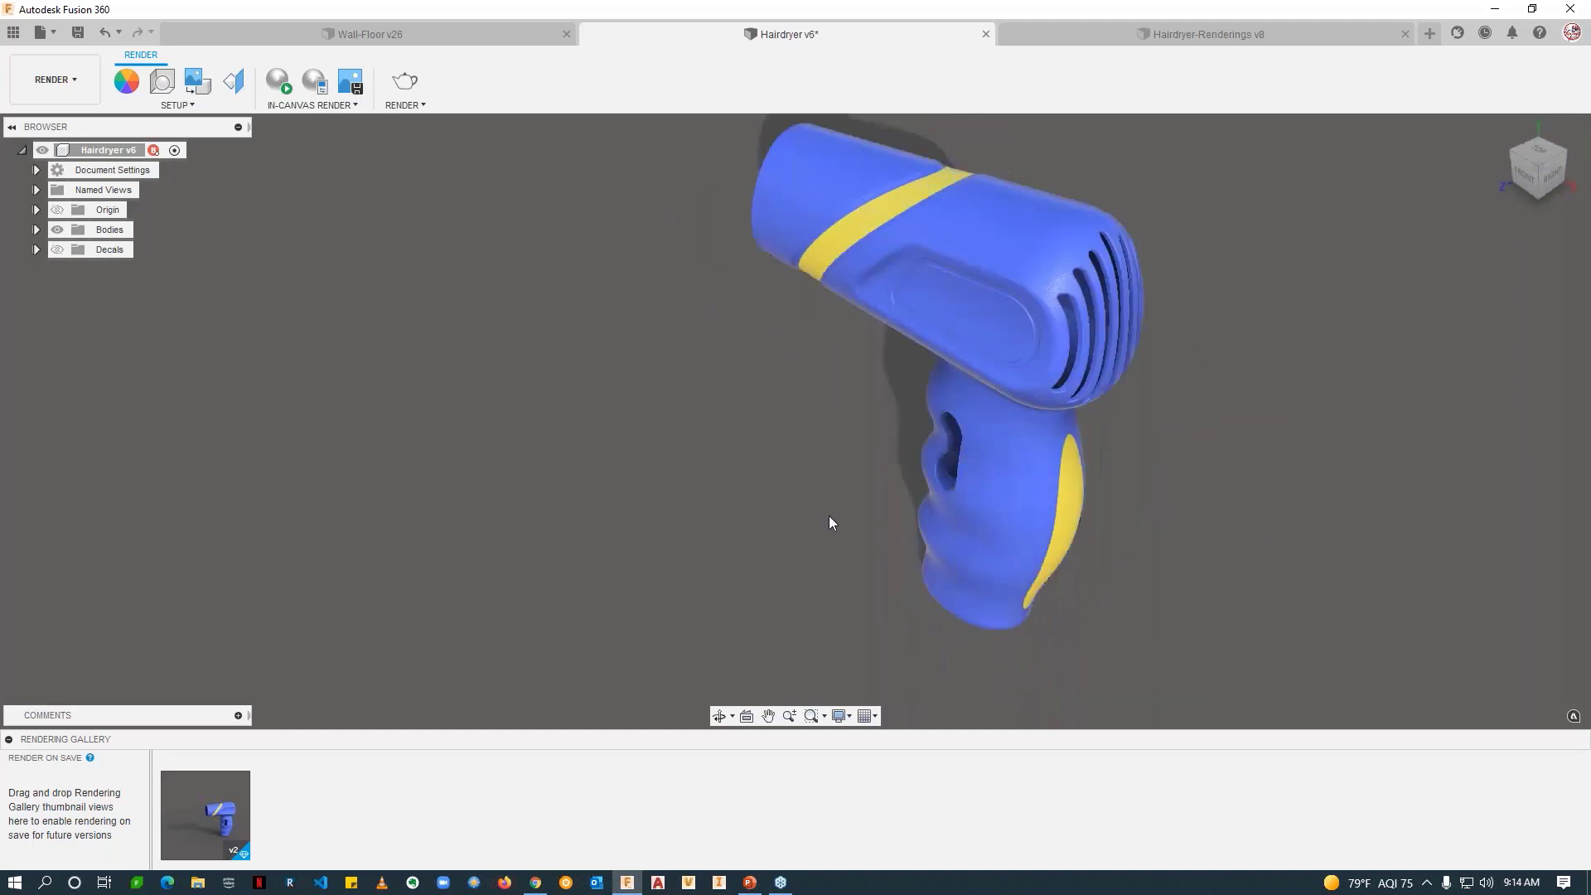
middle_drag(842, 519, 605, 524)
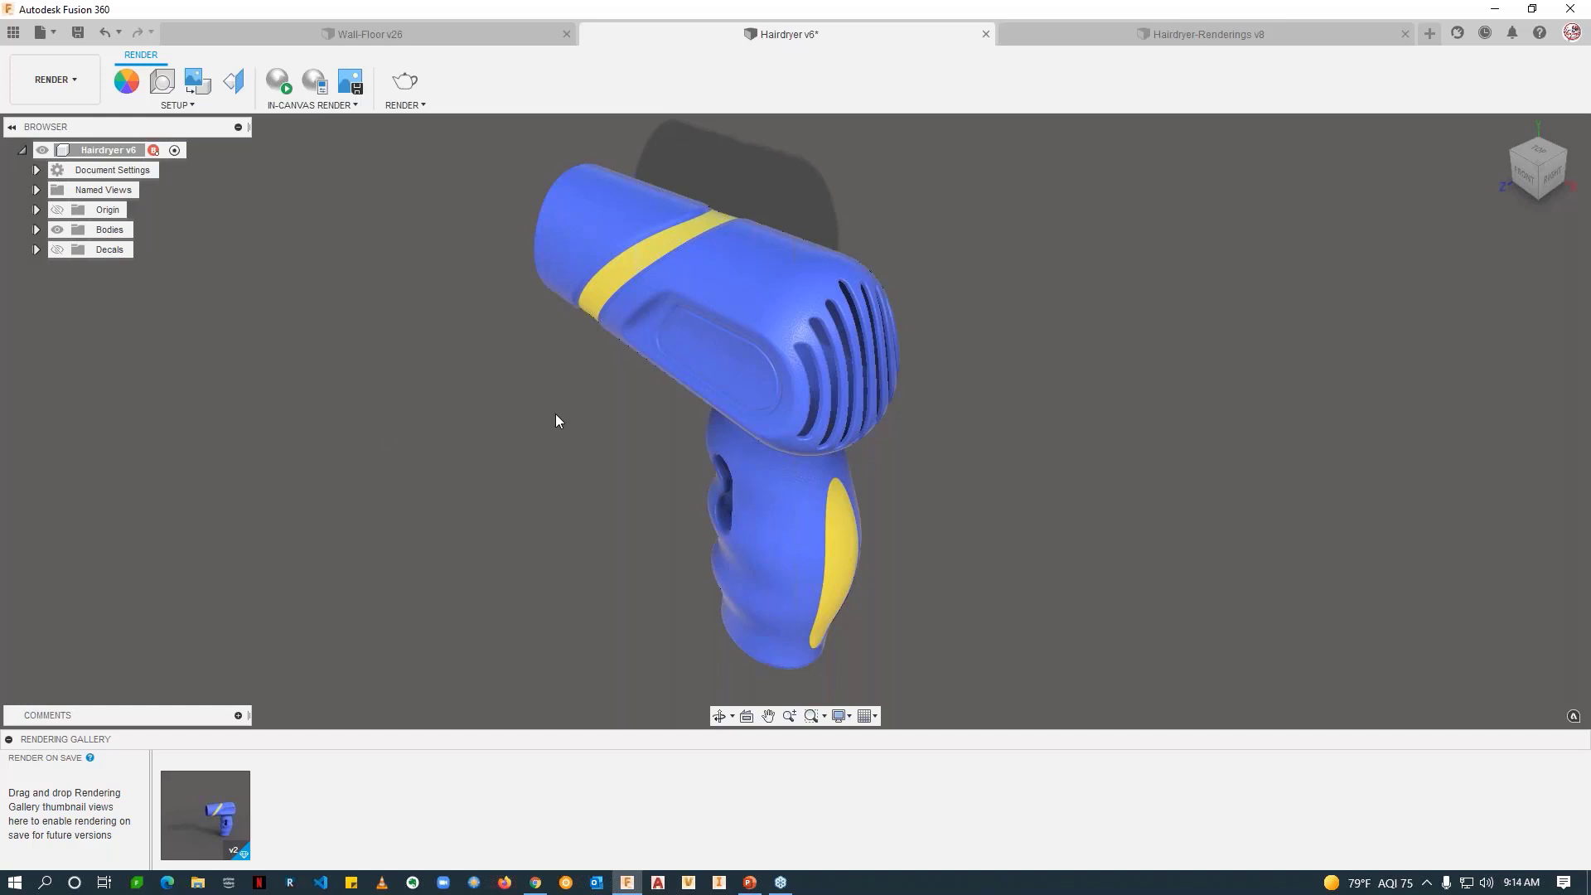
scroll(617, 408, down, 1)
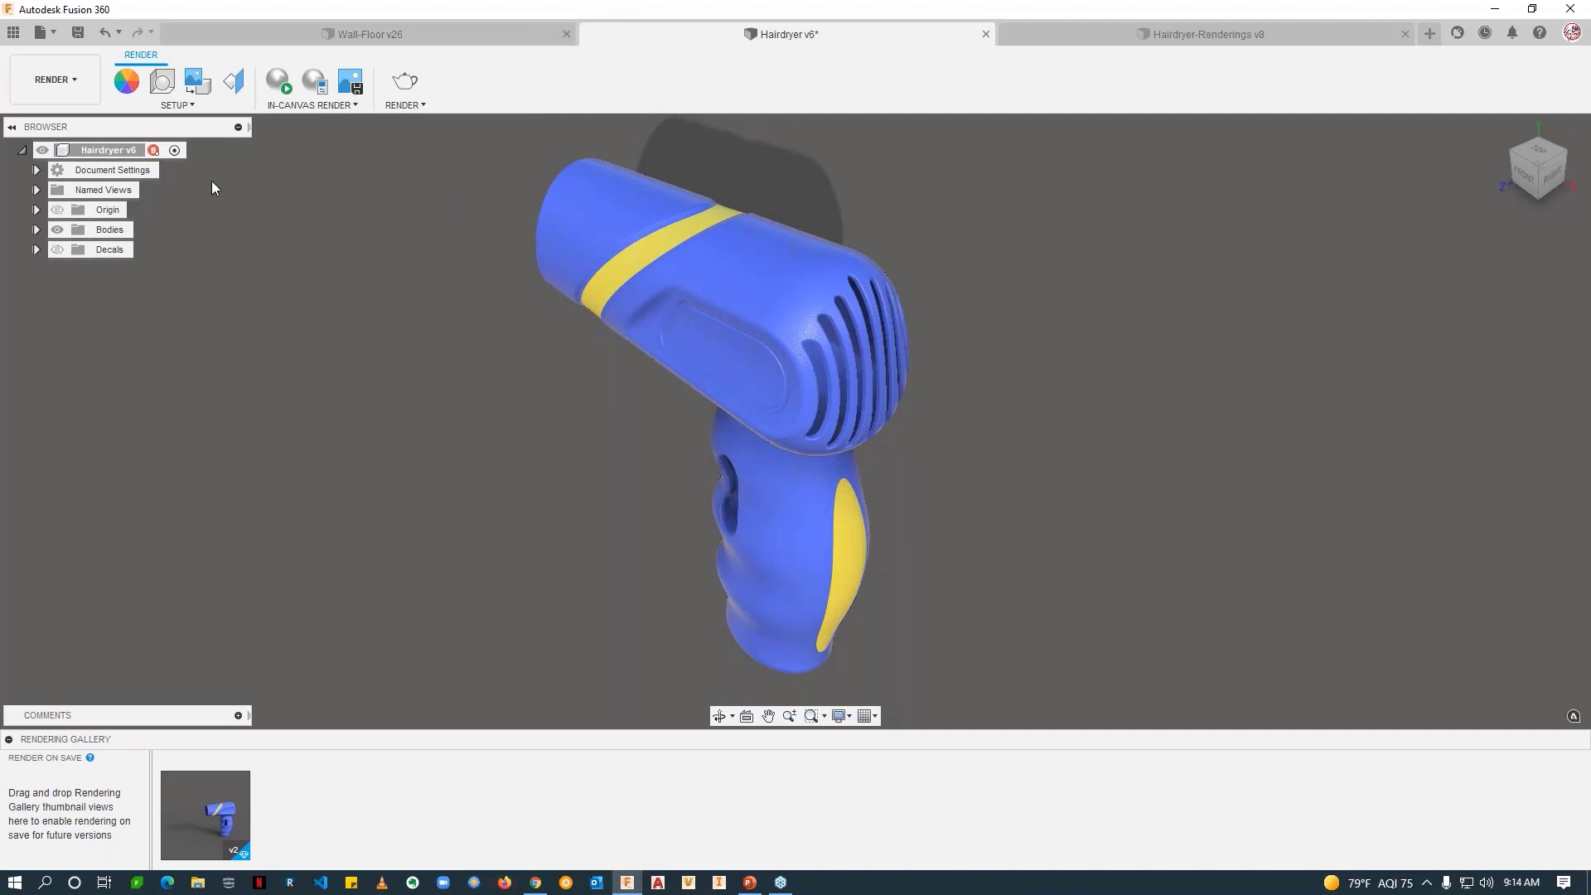
Step: Start a new decal using Crack.png from the Decals folder inside Rendering-Webinar on the computer
click(204, 93)
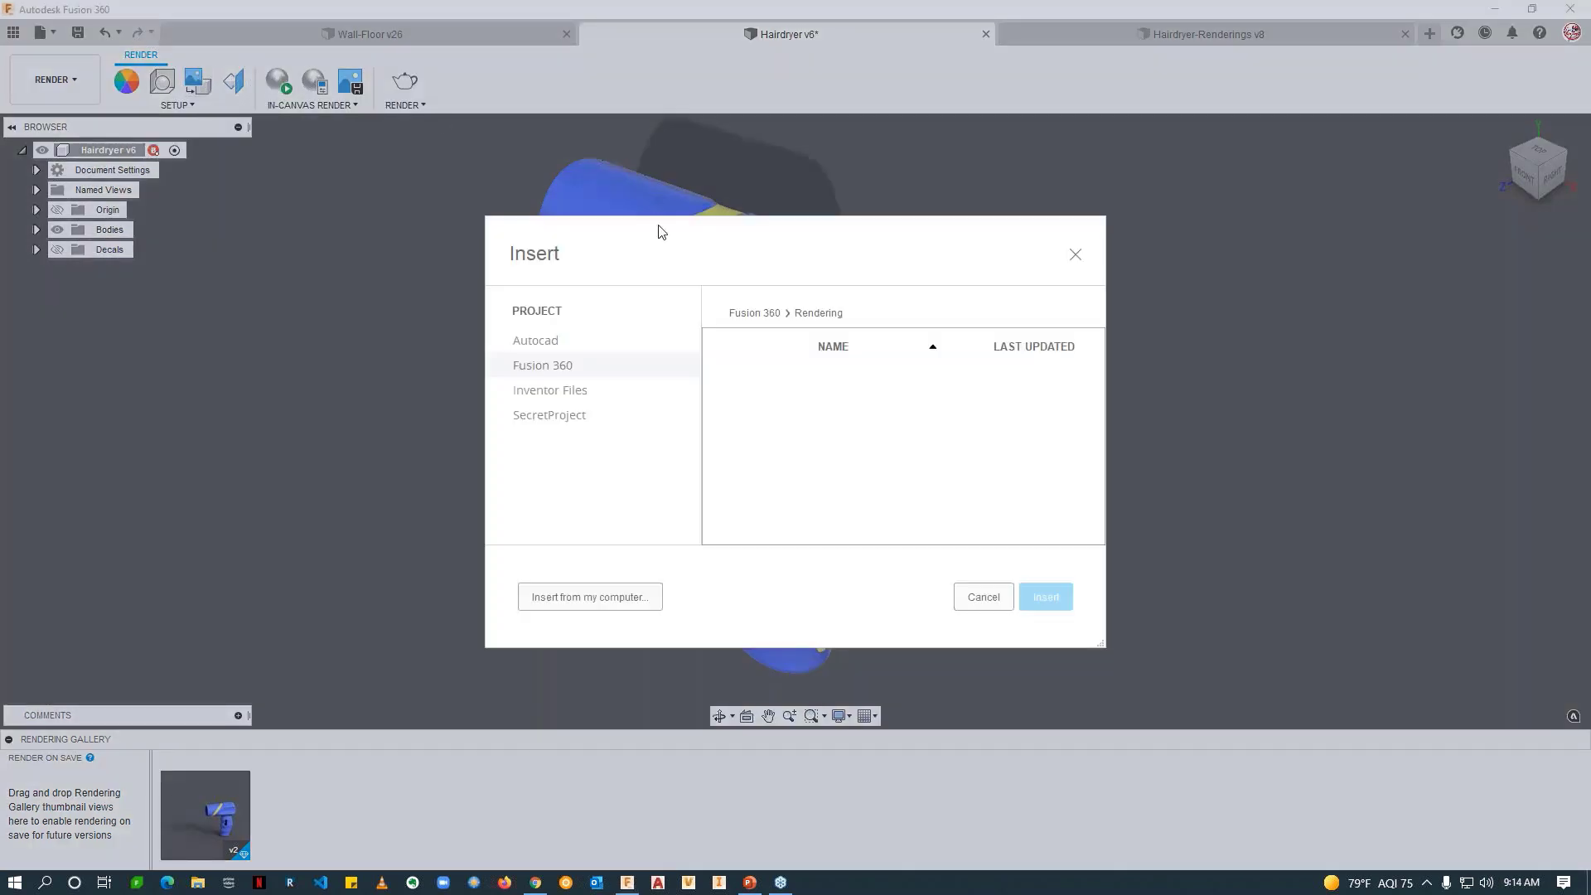
drag(661, 230, 356, 110)
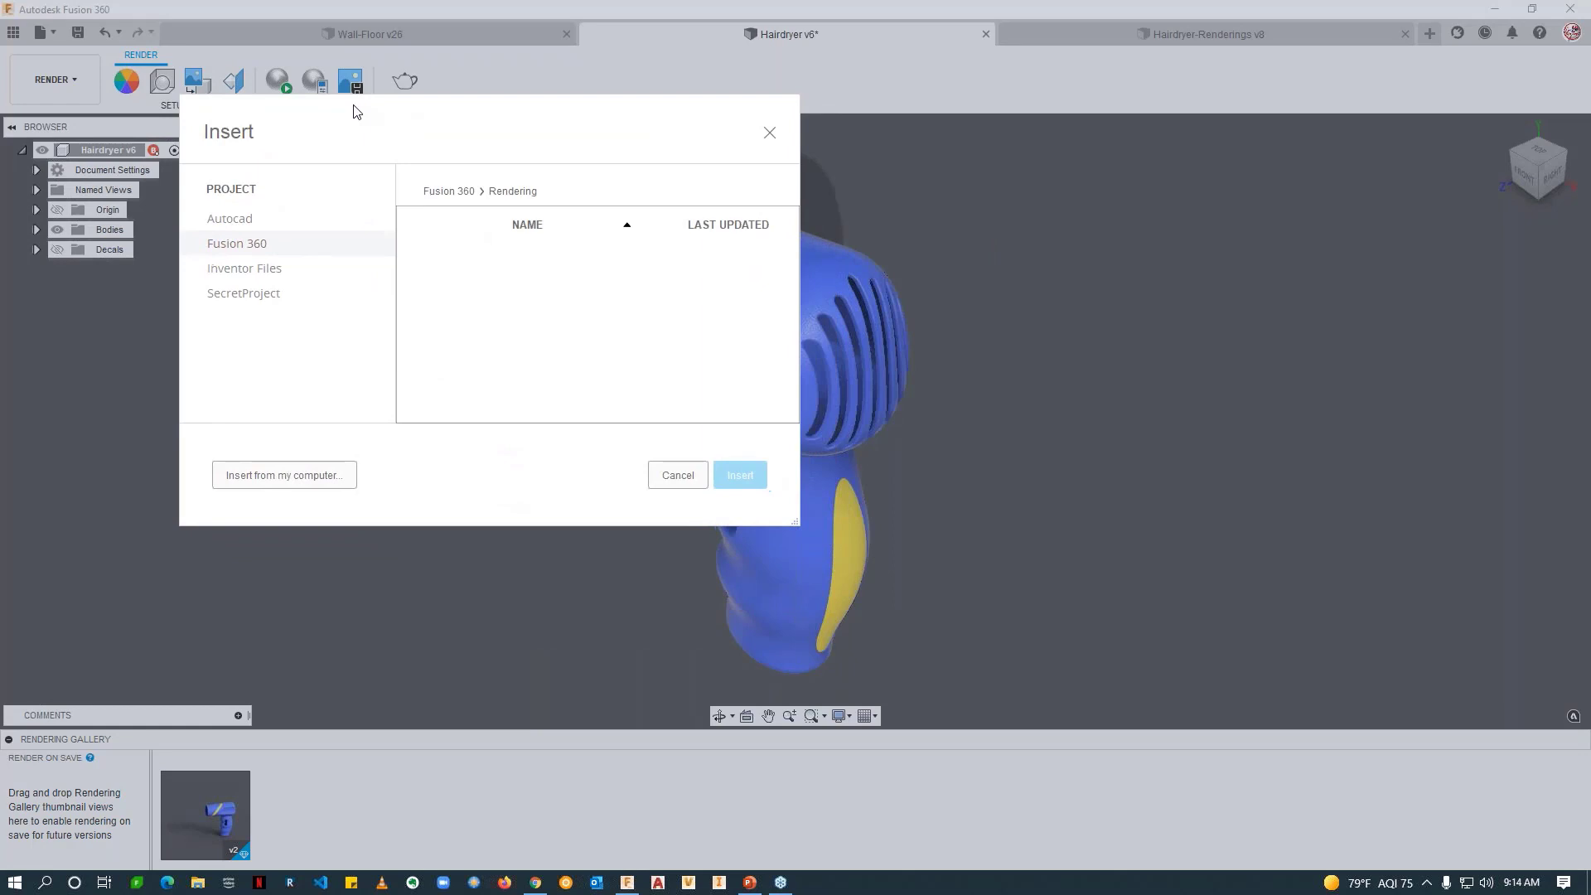
click(296, 483)
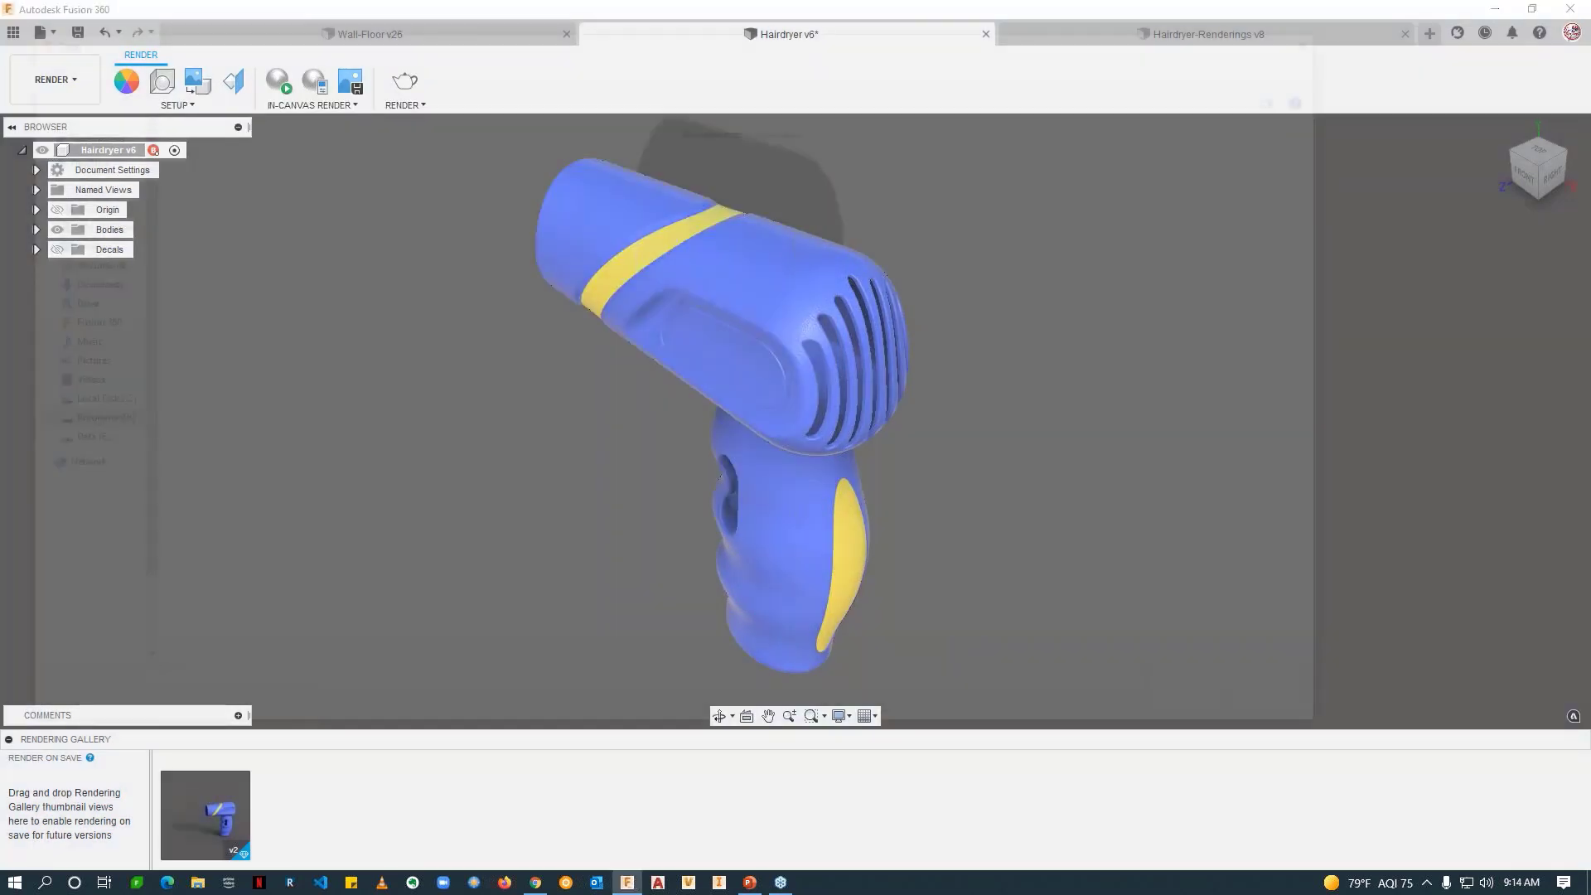
click(586, 61)
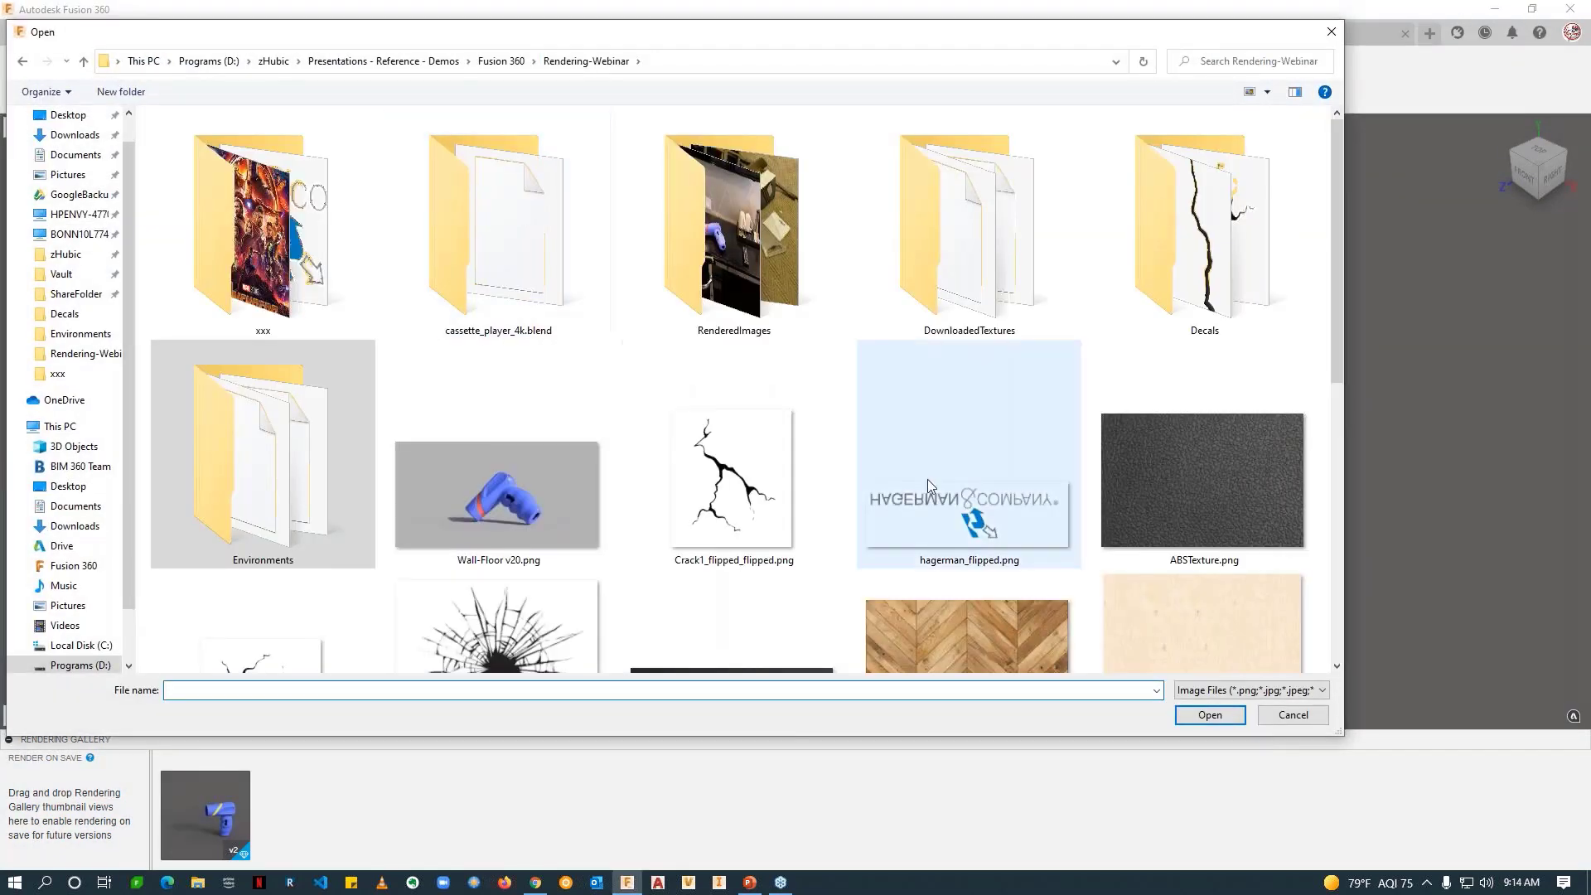
double_click(1213, 255)
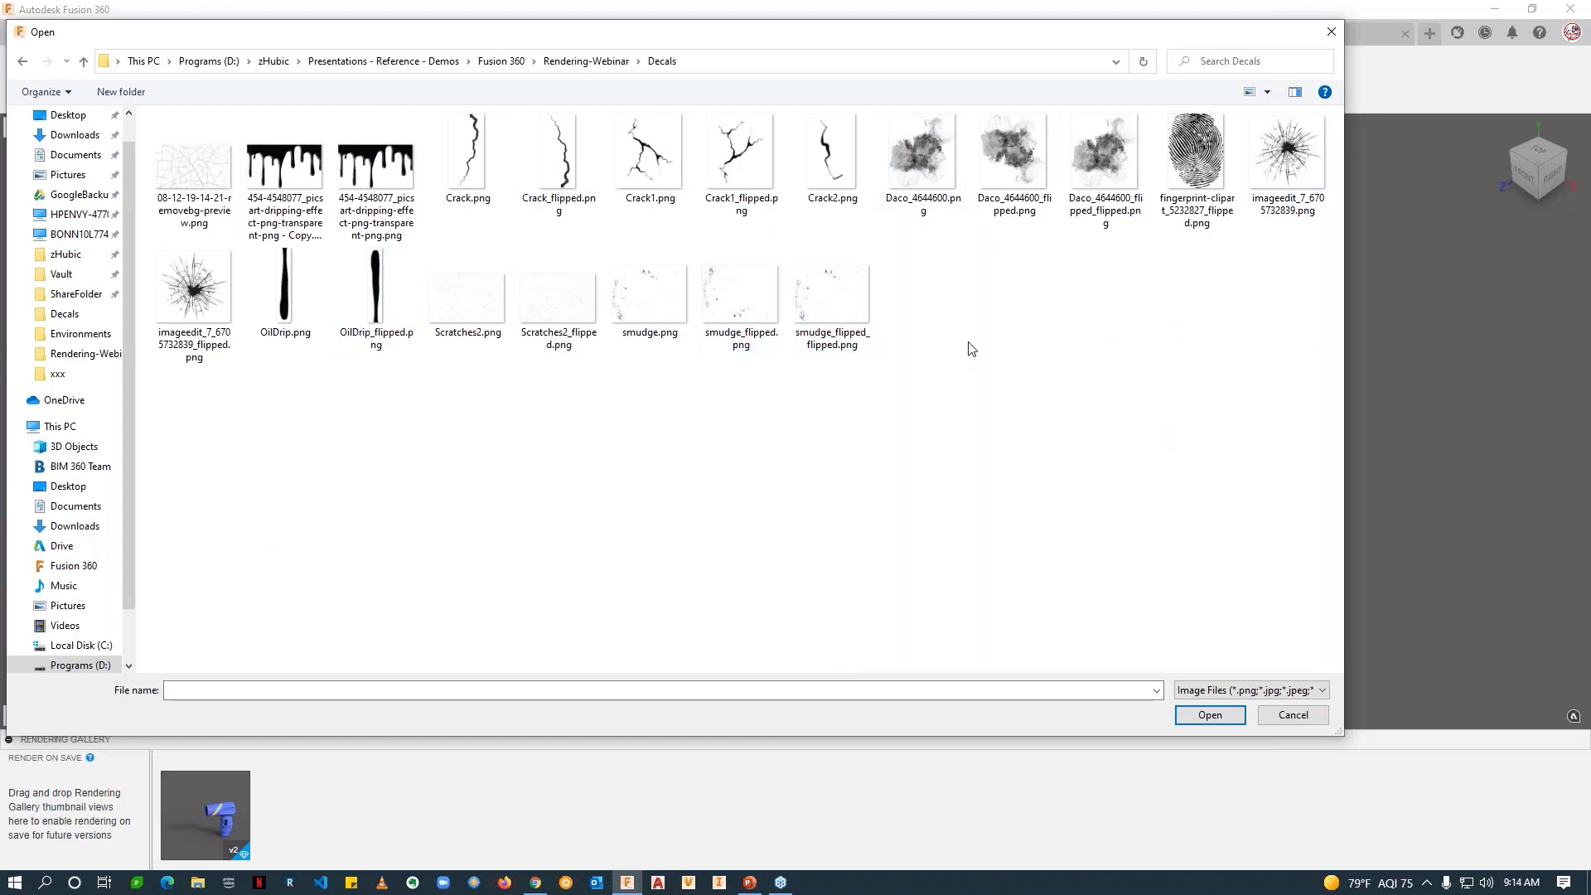
double_click(464, 164)
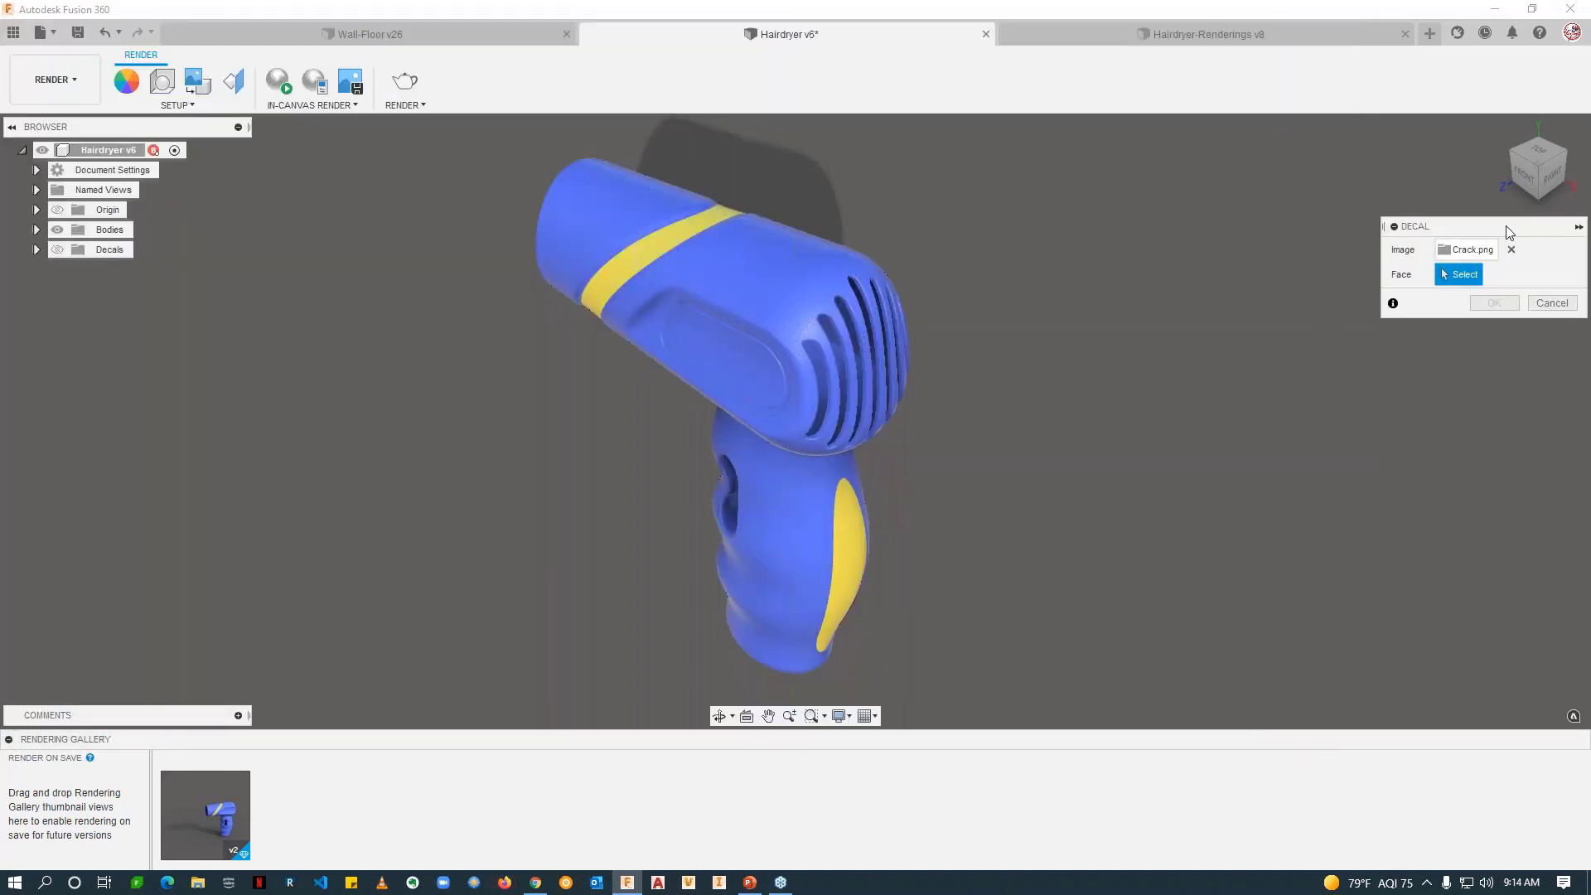
Step: Place the crack decal on the nozzle face, move it near the open front edge and rotate it about 187.5 degrees
drag(1505, 226, 346, 165)
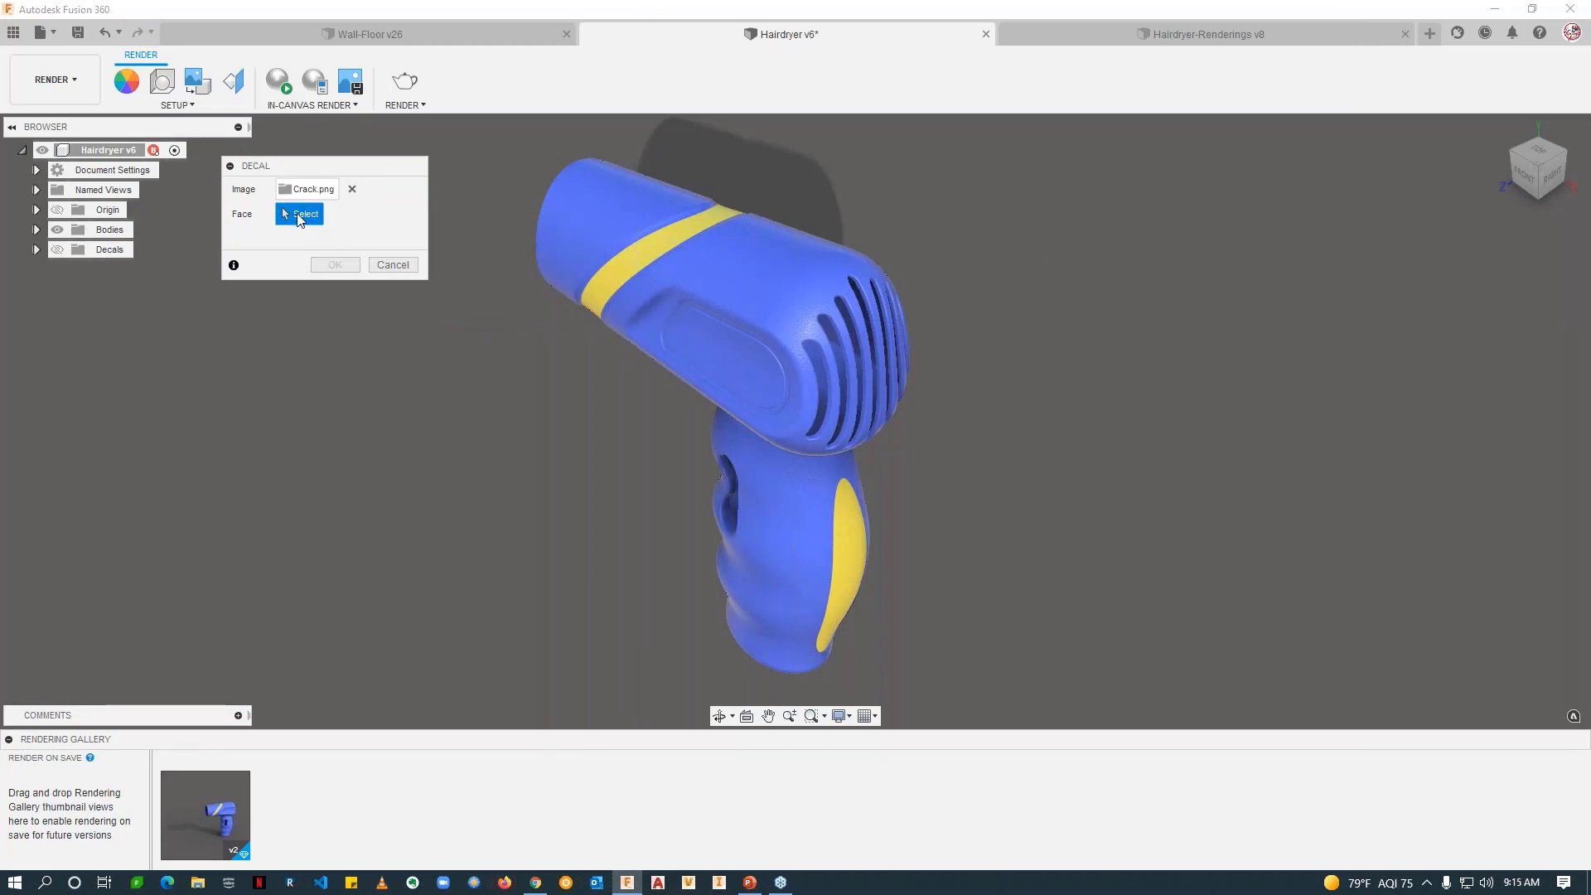
click(578, 242)
shift+middle_drag(603, 338, 558, 386)
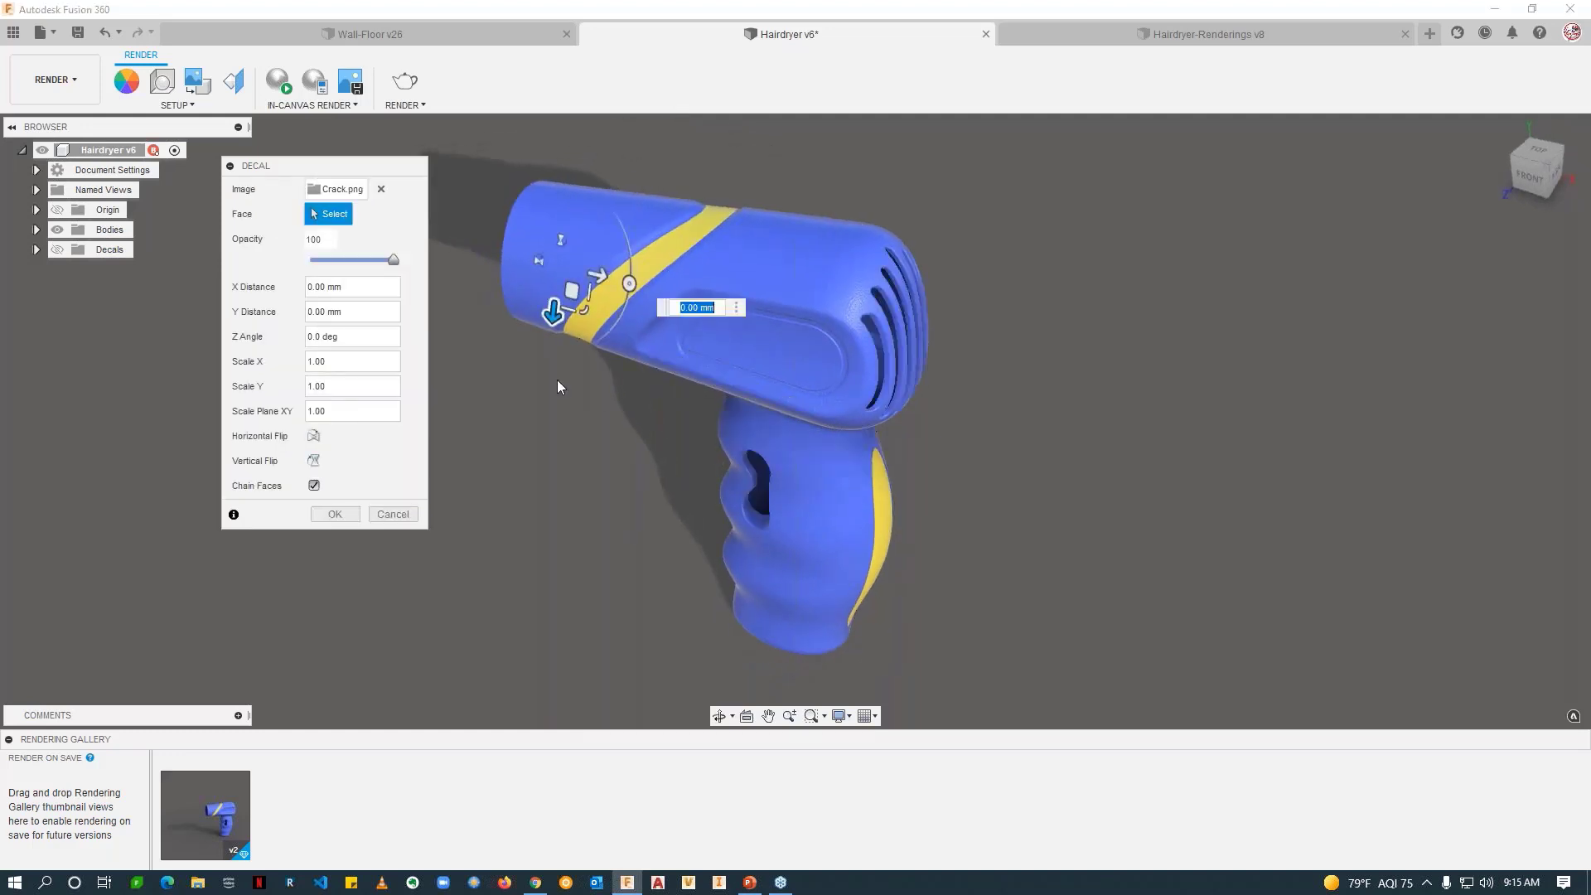
scroll(538, 310, up, 5)
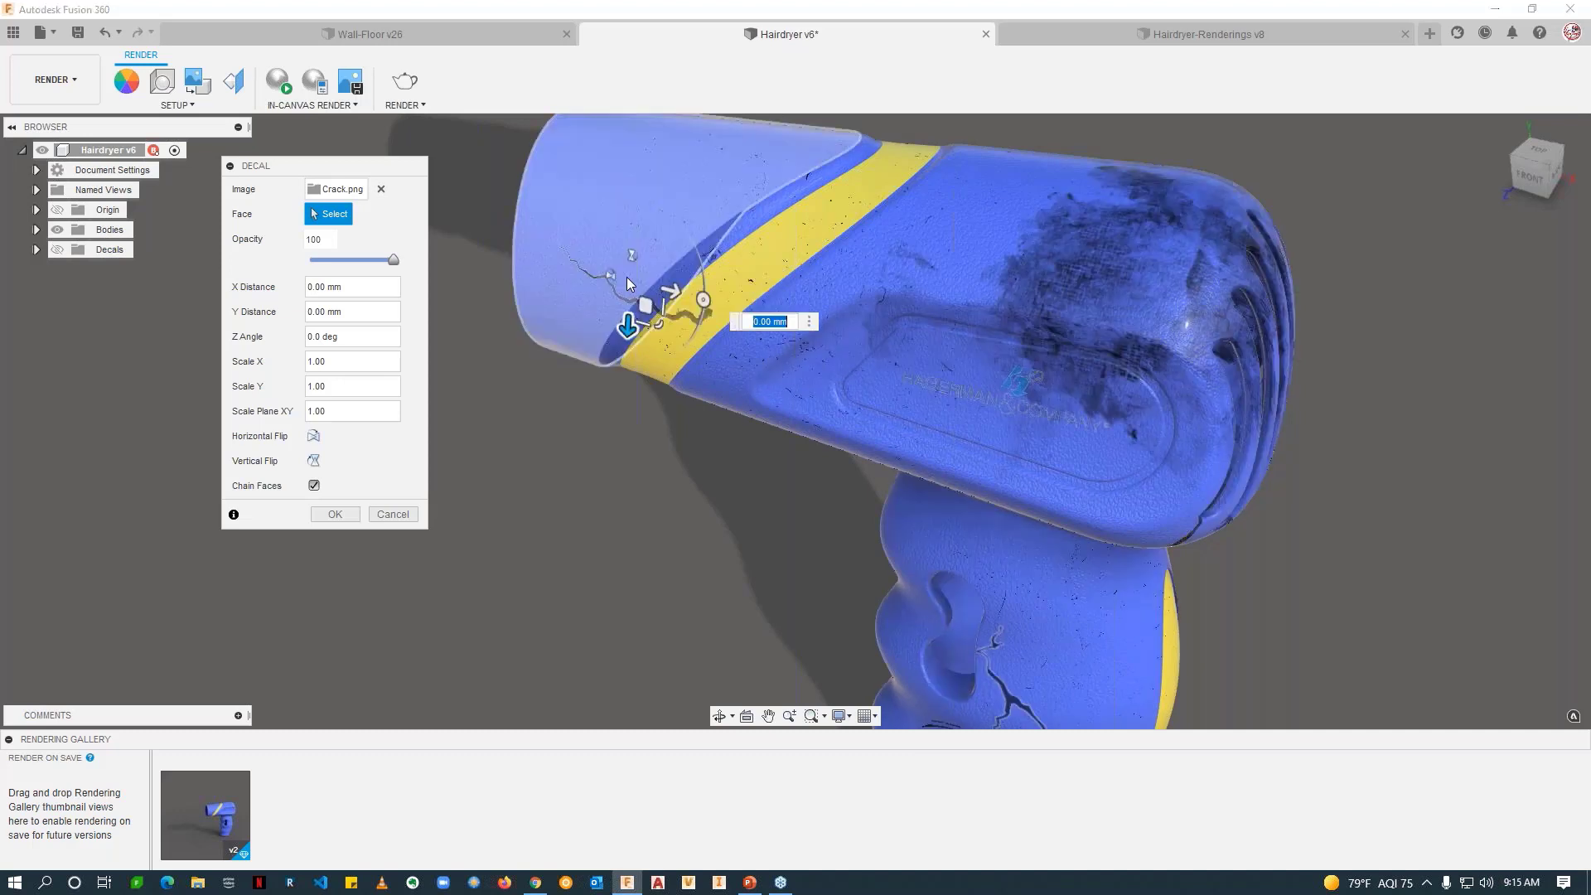
drag(645, 305, 532, 218)
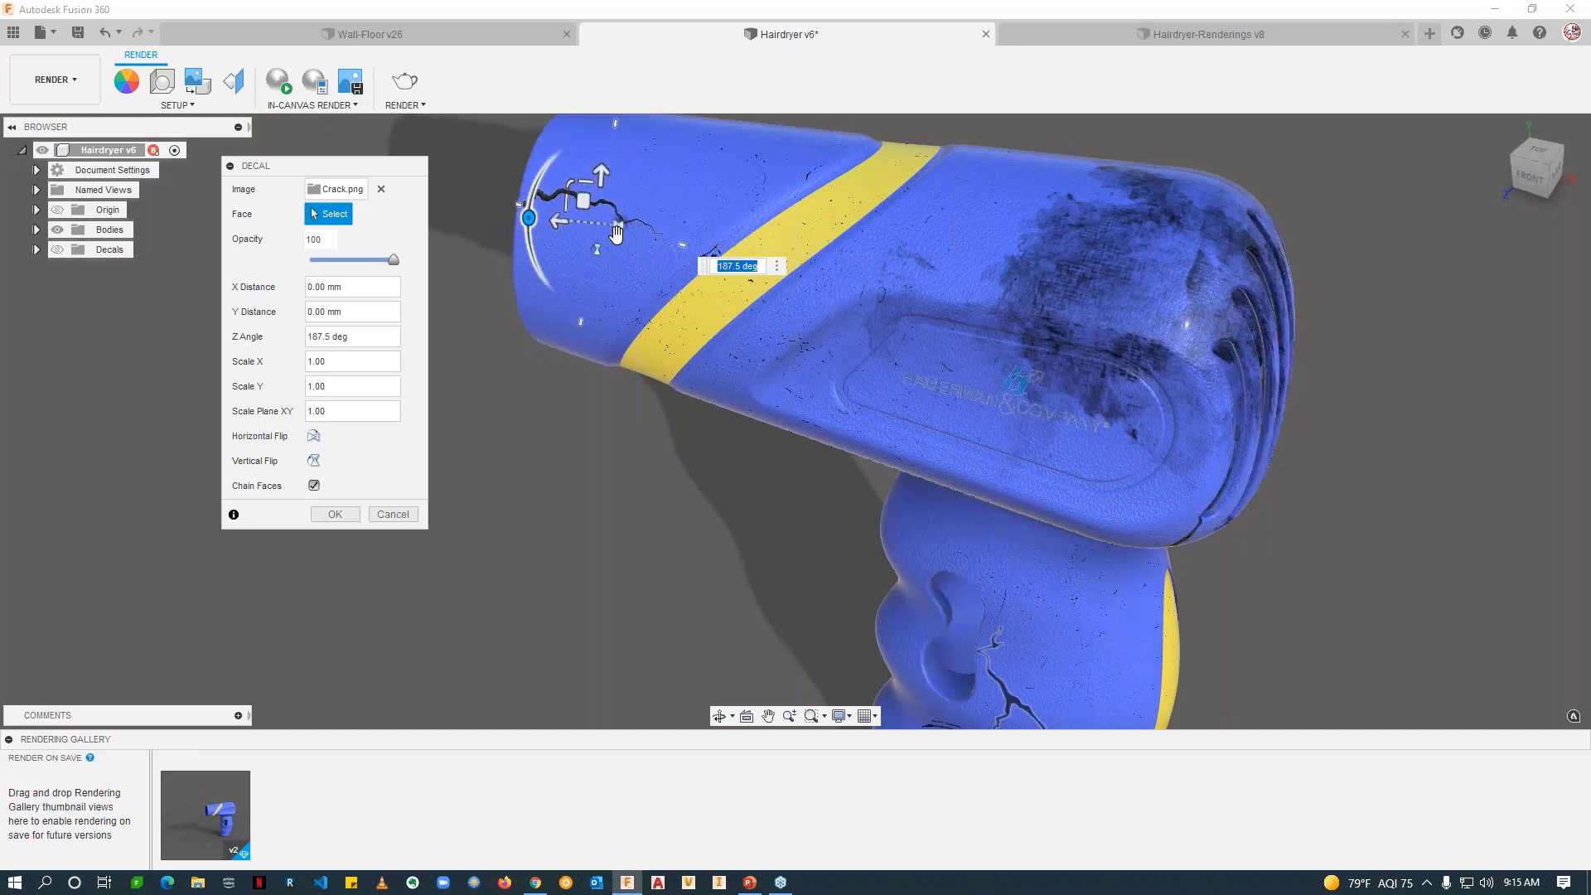
Step: Scale the crack decal uniformly to about 0.706, shift it about 2.5 mm in X and 4.8 mm in Y, and accept it
click(571, 184)
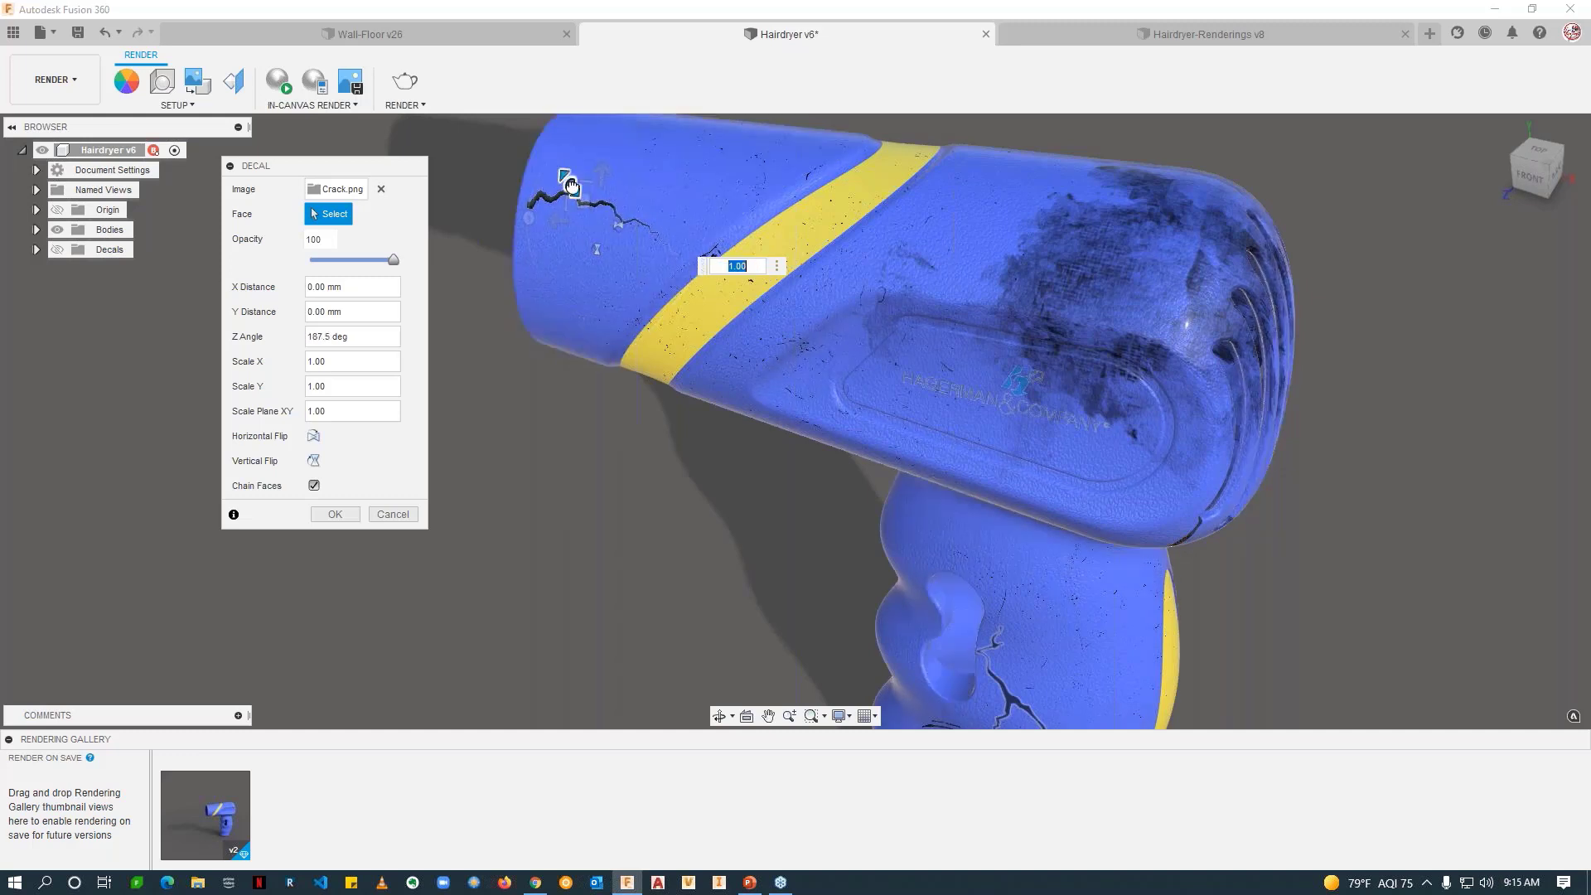
drag(571, 184, 583, 202)
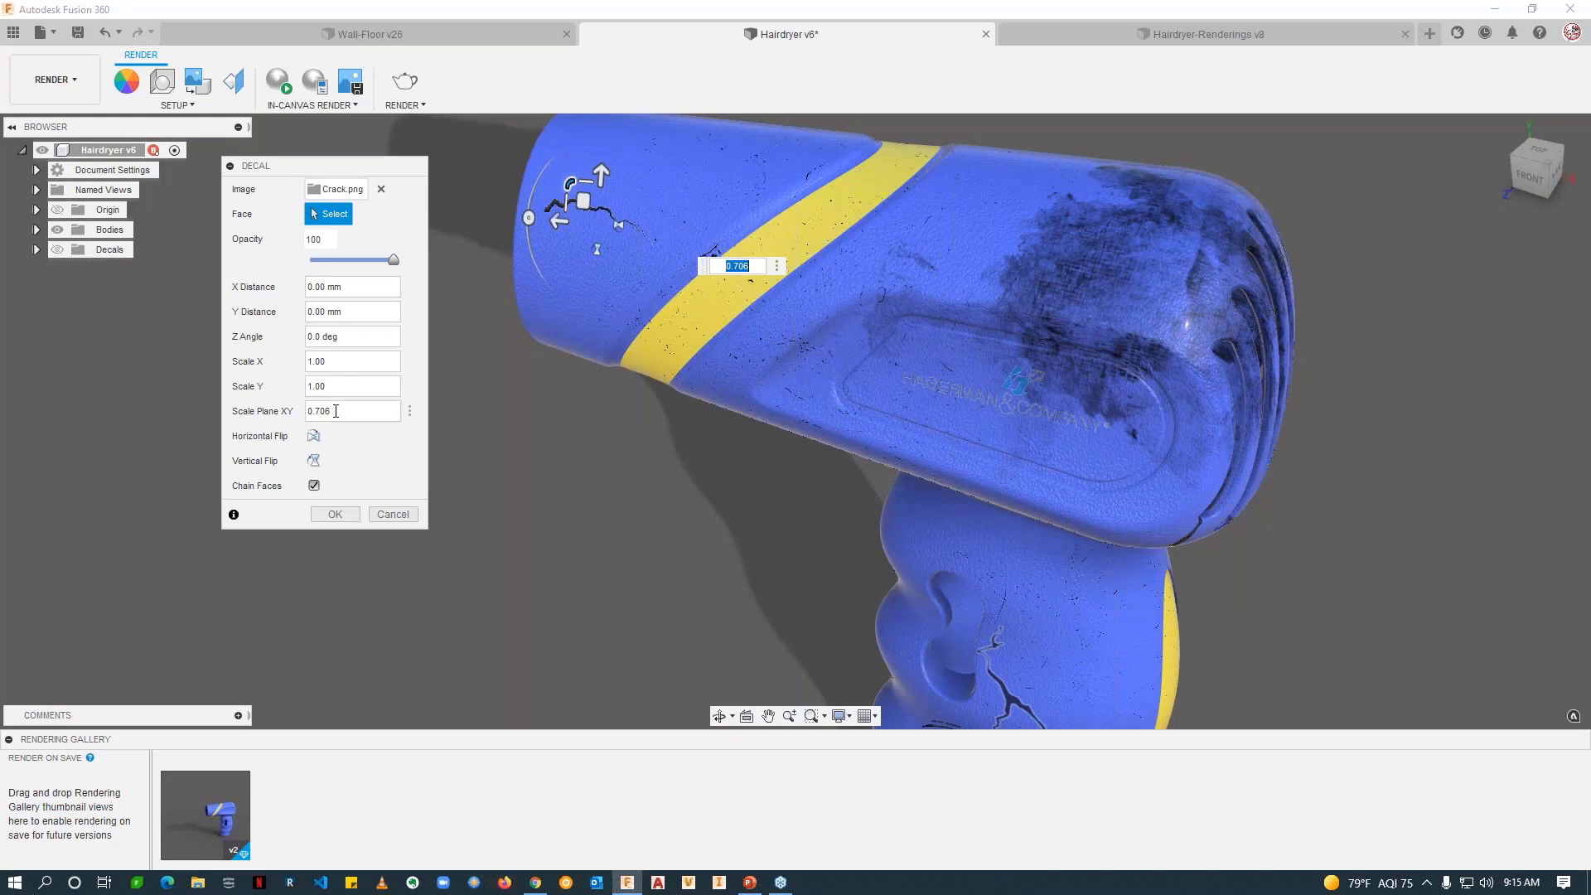
scroll(549, 193, up, 1)
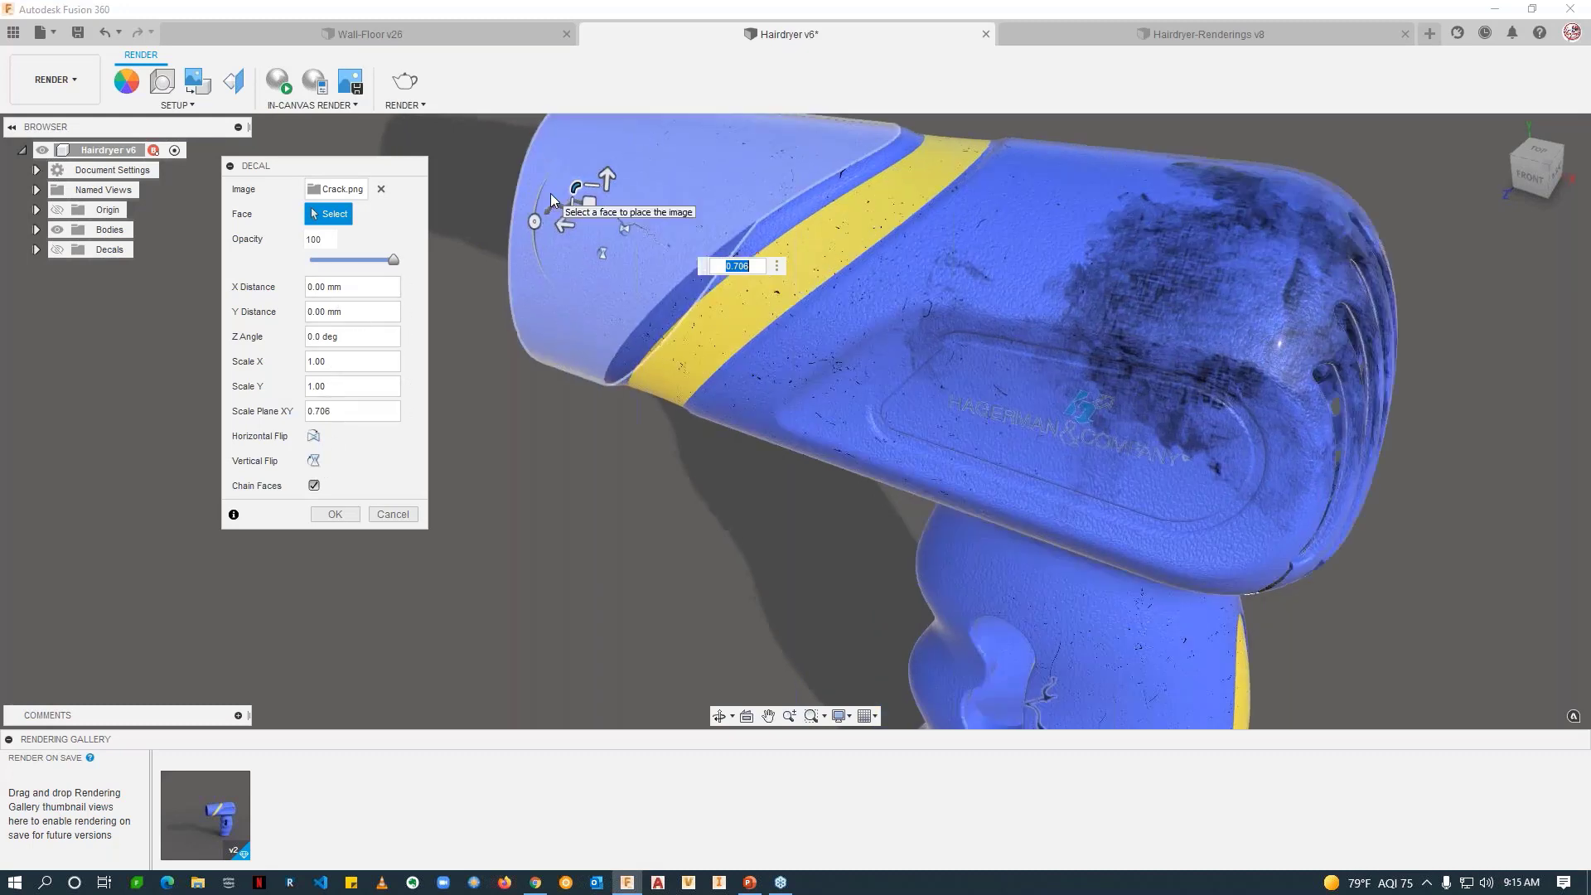
click(581, 206)
mouse_move(578, 209)
mouse_down()
mouse_move(510, 197)
mouse_move(557, 180)
mouse_move(561, 194)
mouse_up()
click(550, 196)
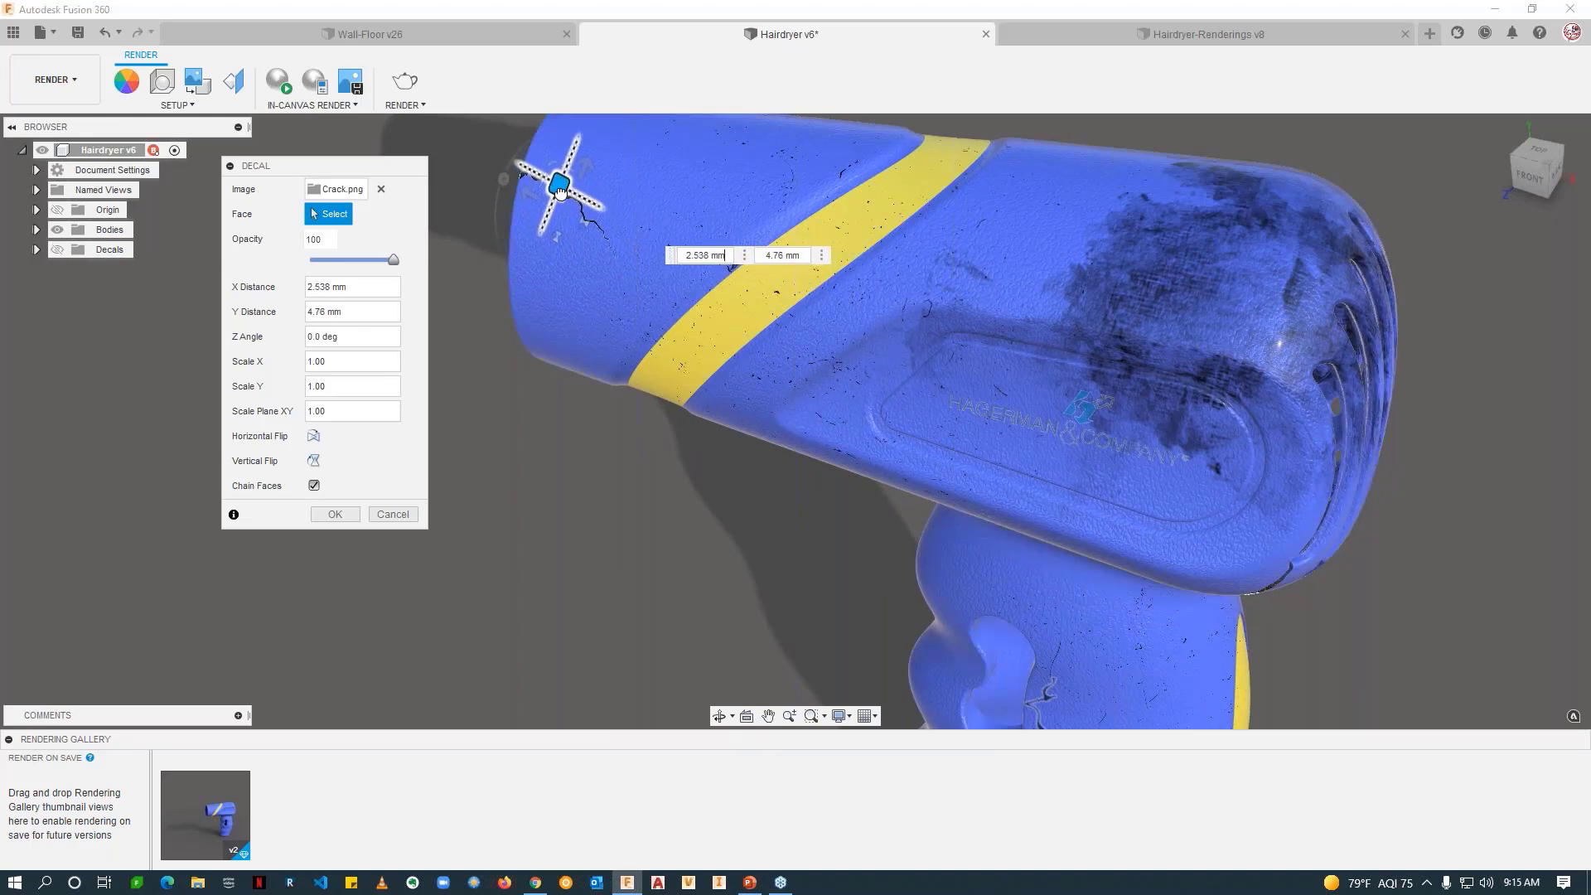
click(354, 519)
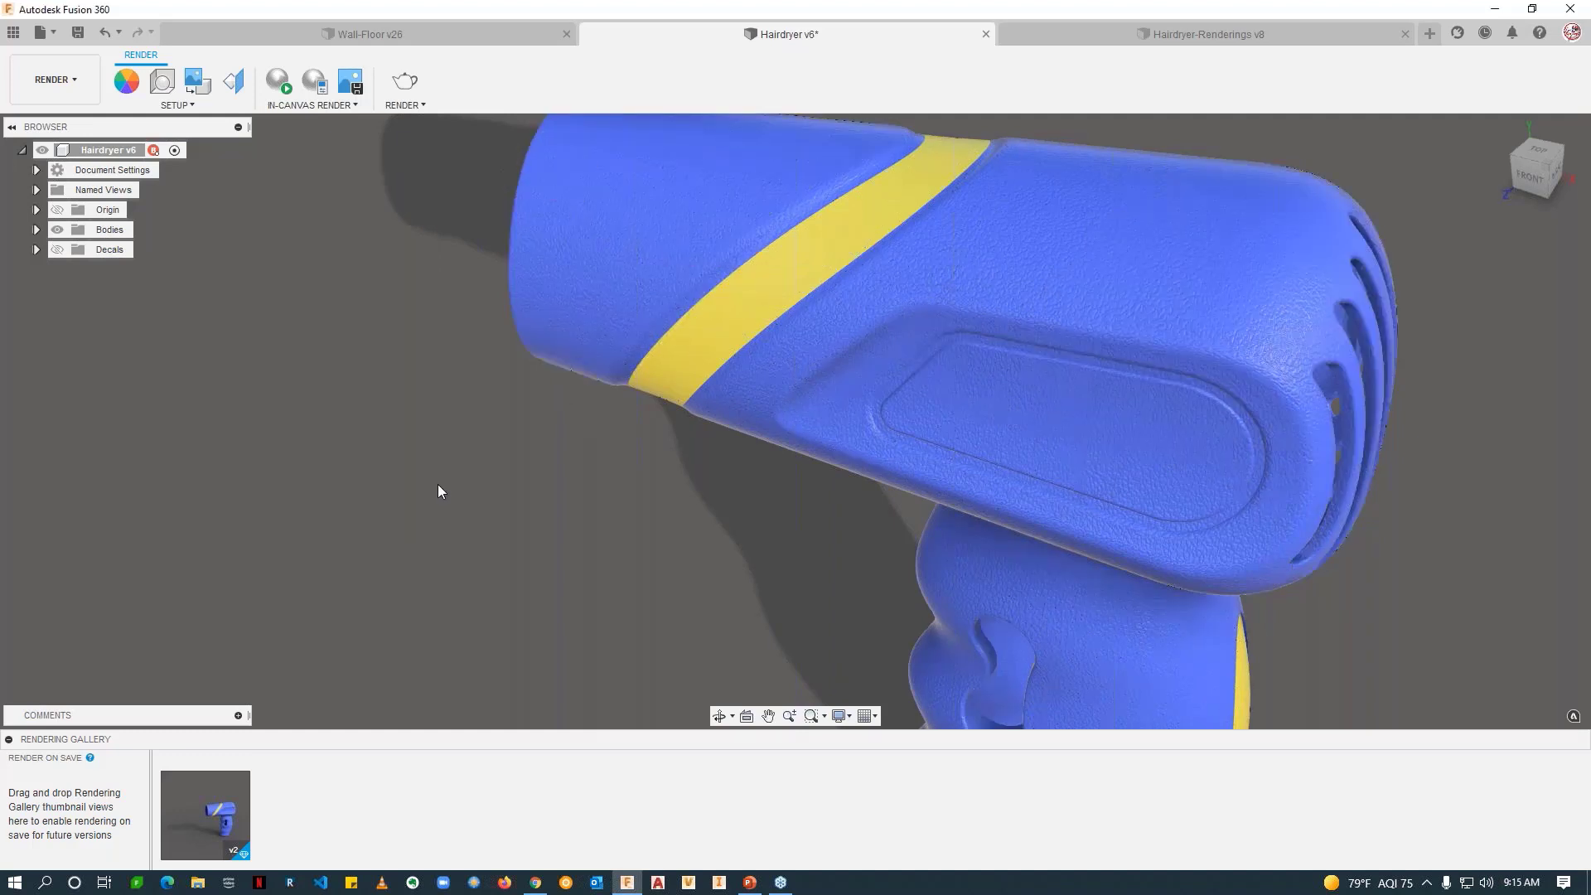
Step: List the model's decals in the browser and make the whole Decals folder visible on the hairdryer
click(37, 249)
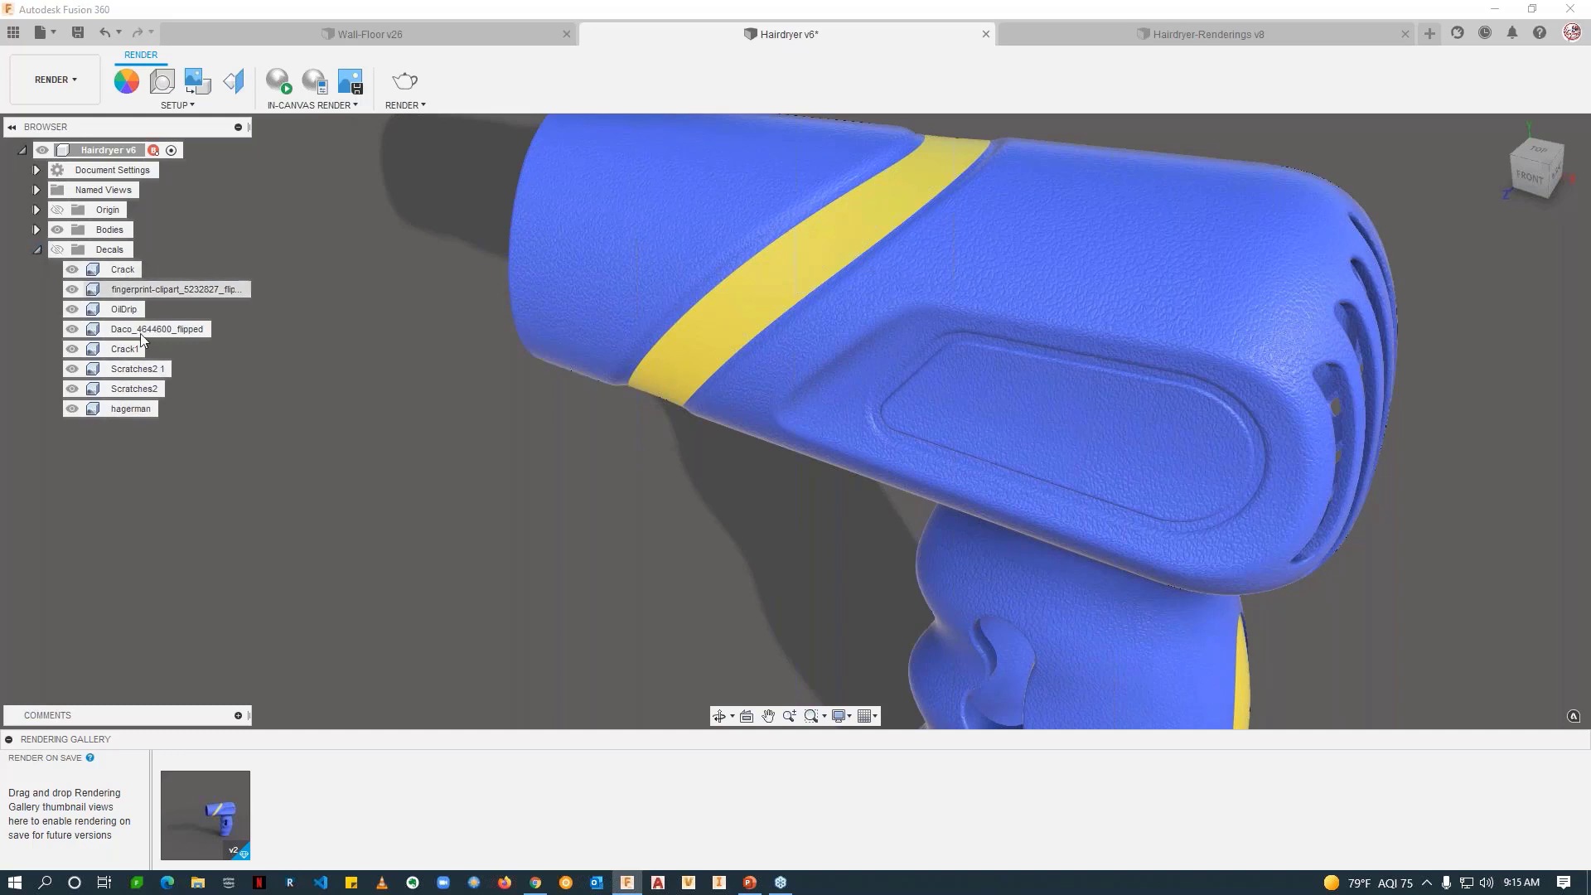
click(57, 250)
scroll(597, 439, down, 3)
scroll(597, 394, up, 2)
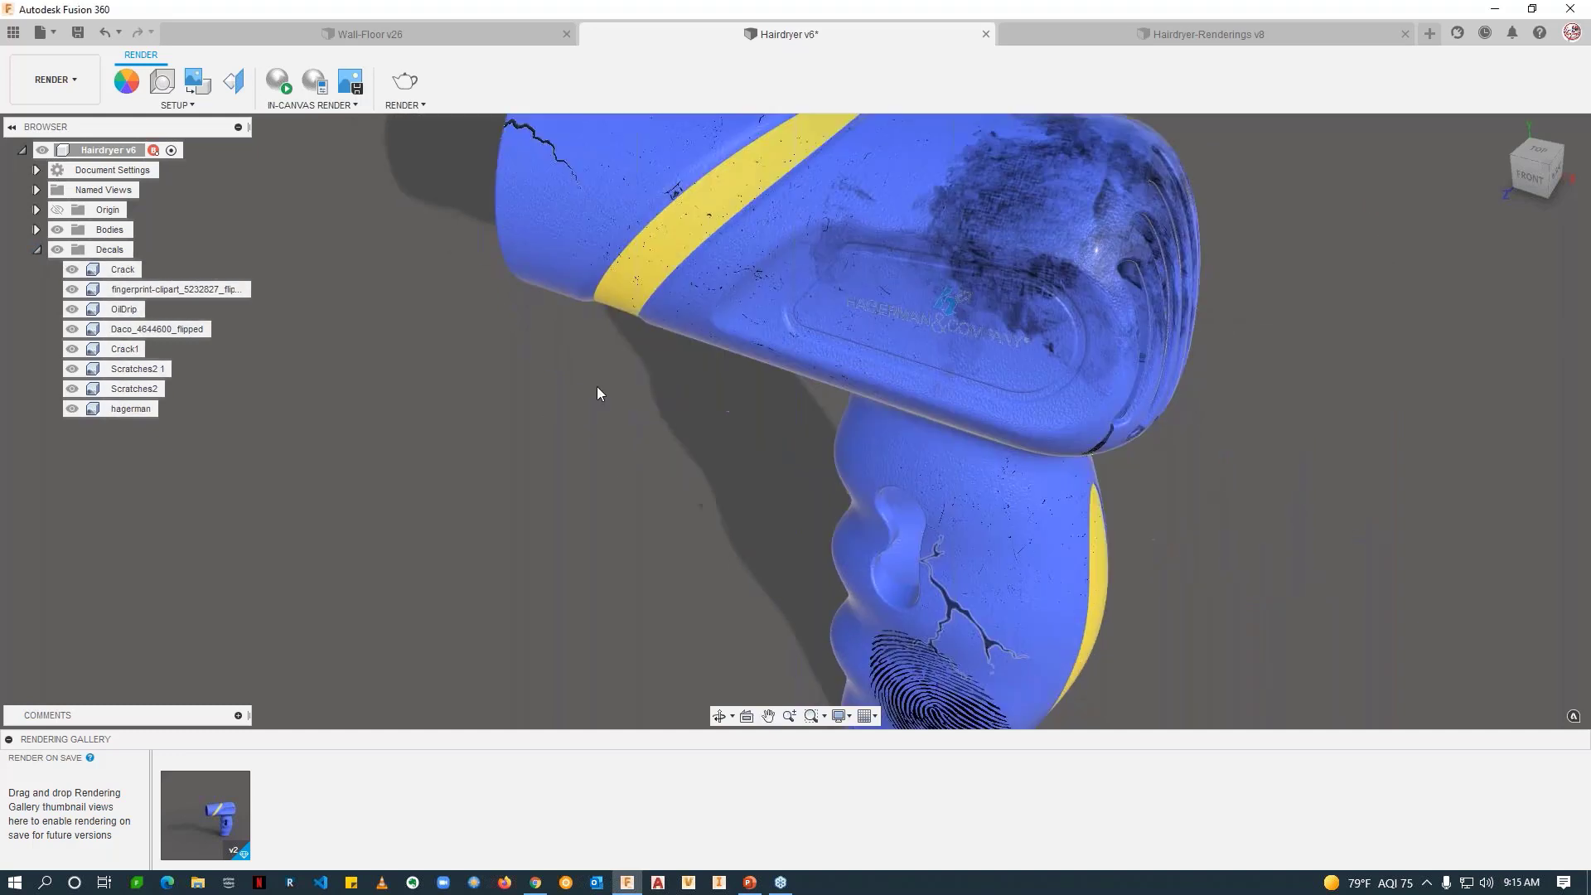
scroll(645, 489, down, 3)
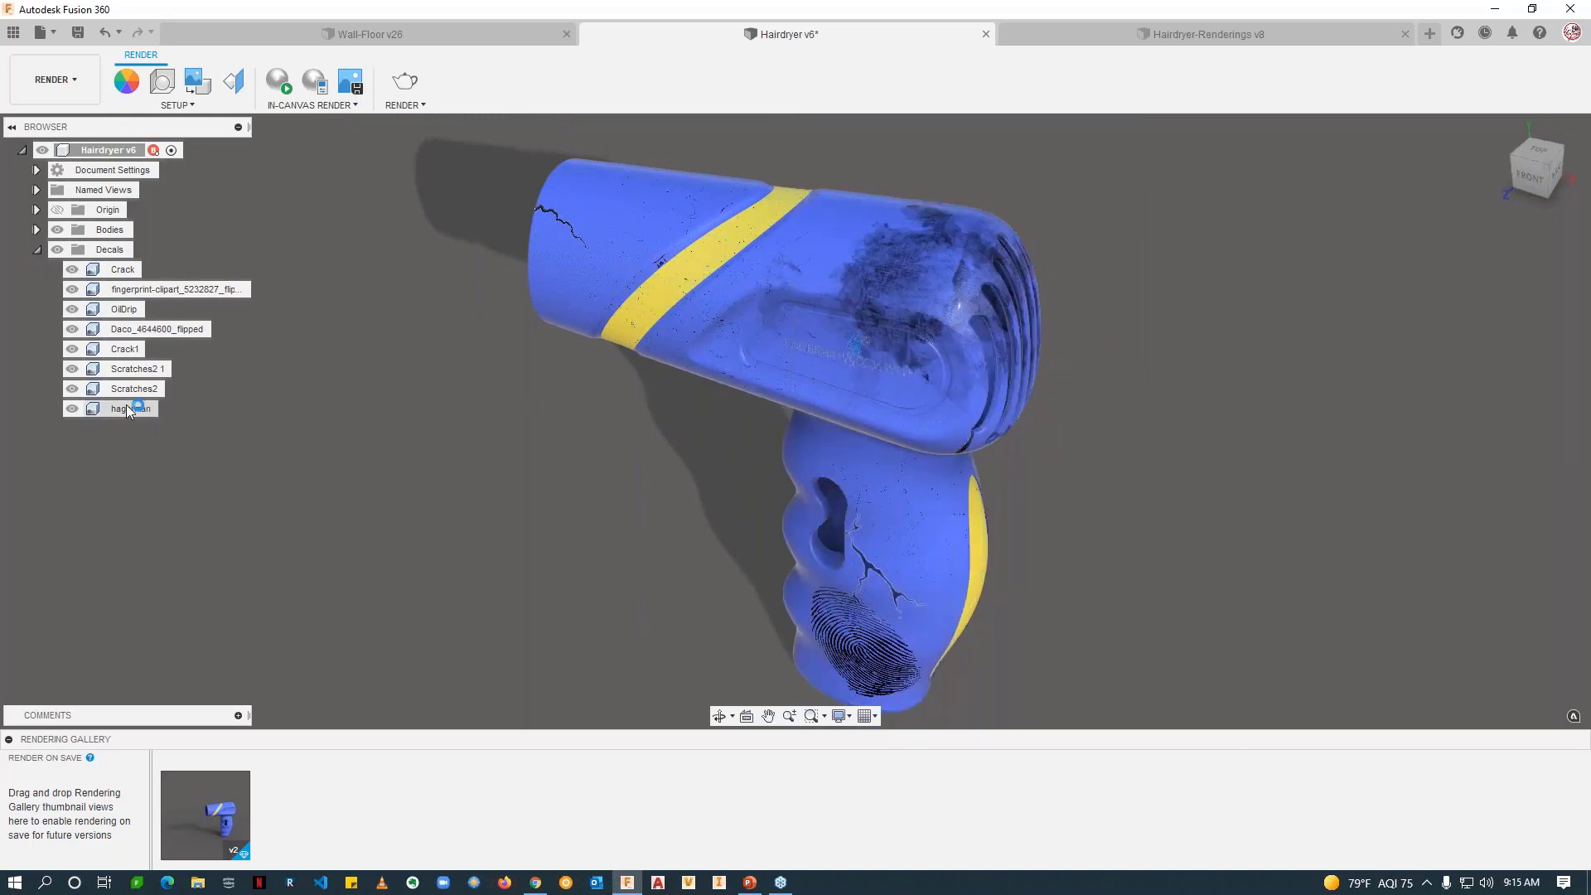
Step: Examine the oil drip, fingerprint, crack, scratch and logo decals on the hairdryer's body and handle up close
shift+middle_drag(928, 451, 906, 425)
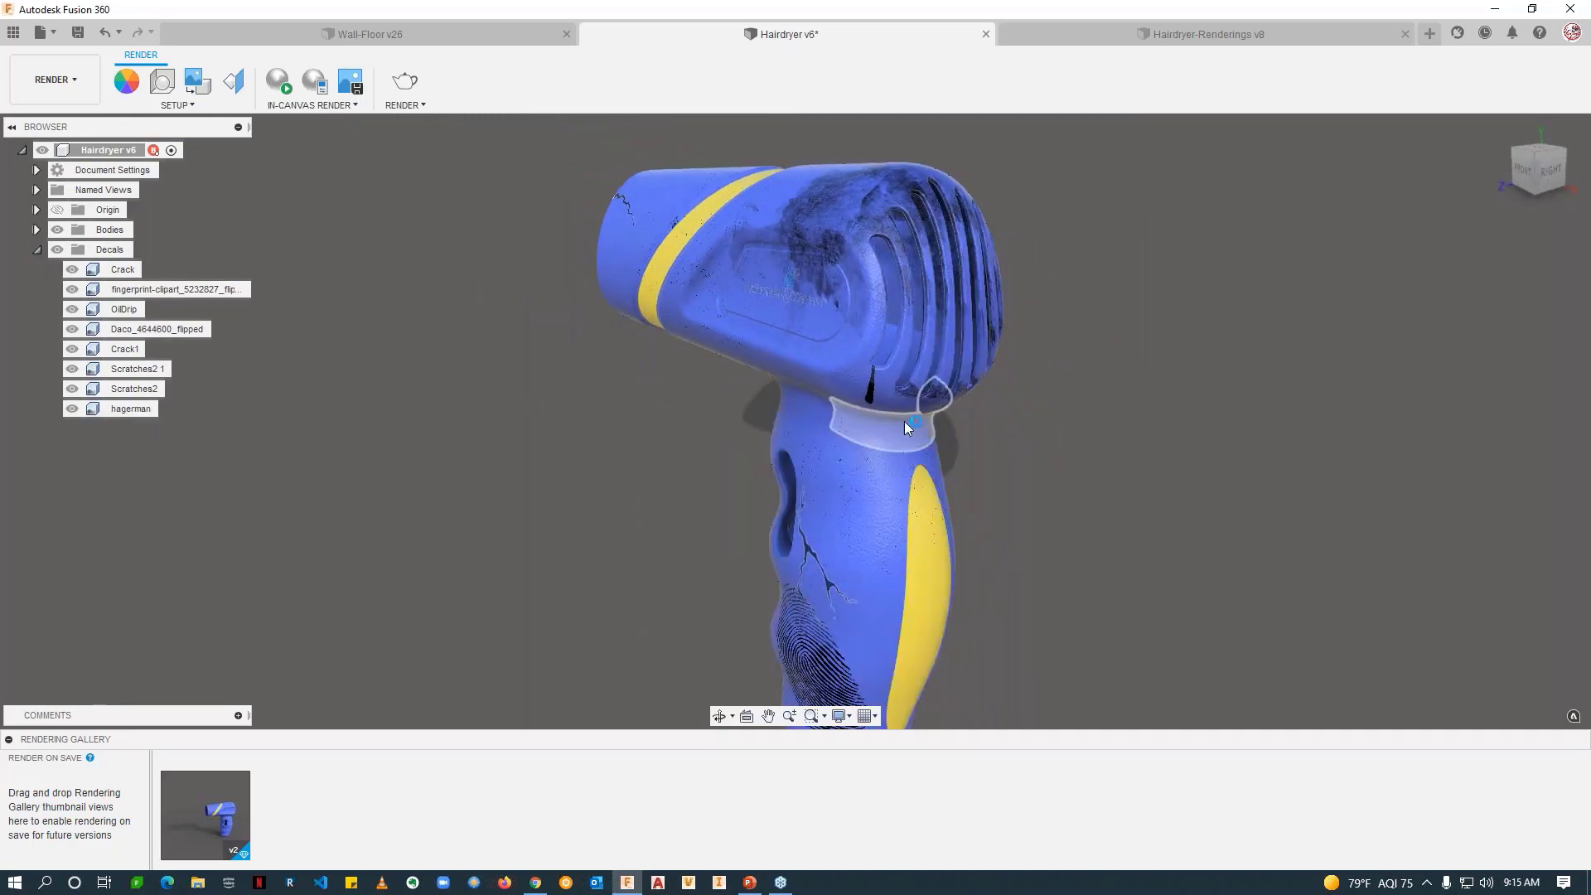
scroll(904, 421, up, 3)
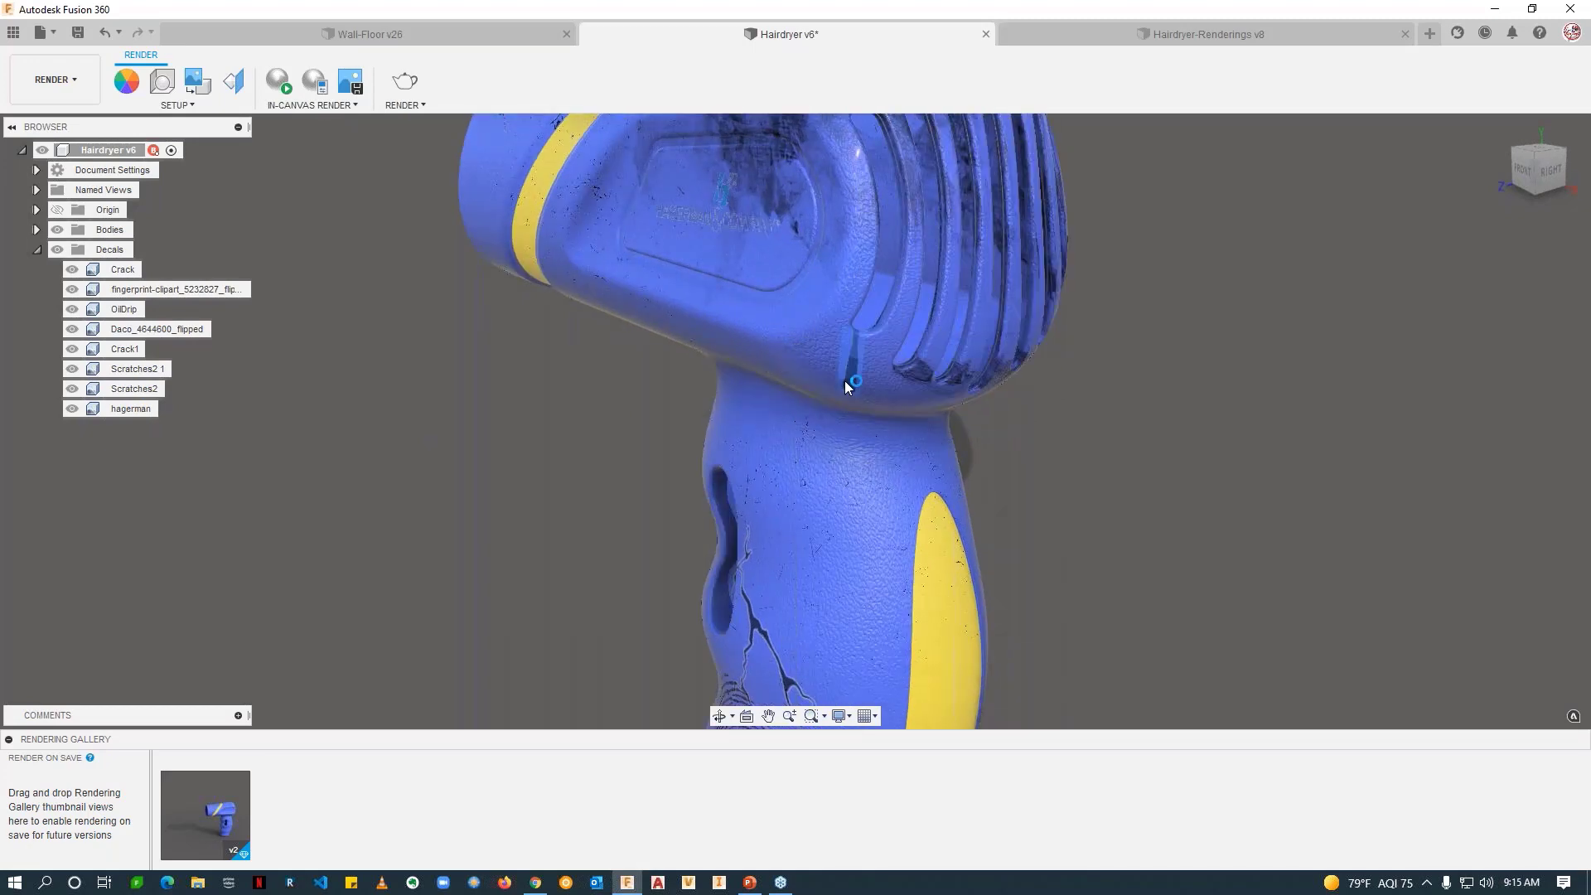
scroll(845, 385, down, 3)
shift+middle_drag(817, 419, 796, 617)
scroll(792, 627, up, 3)
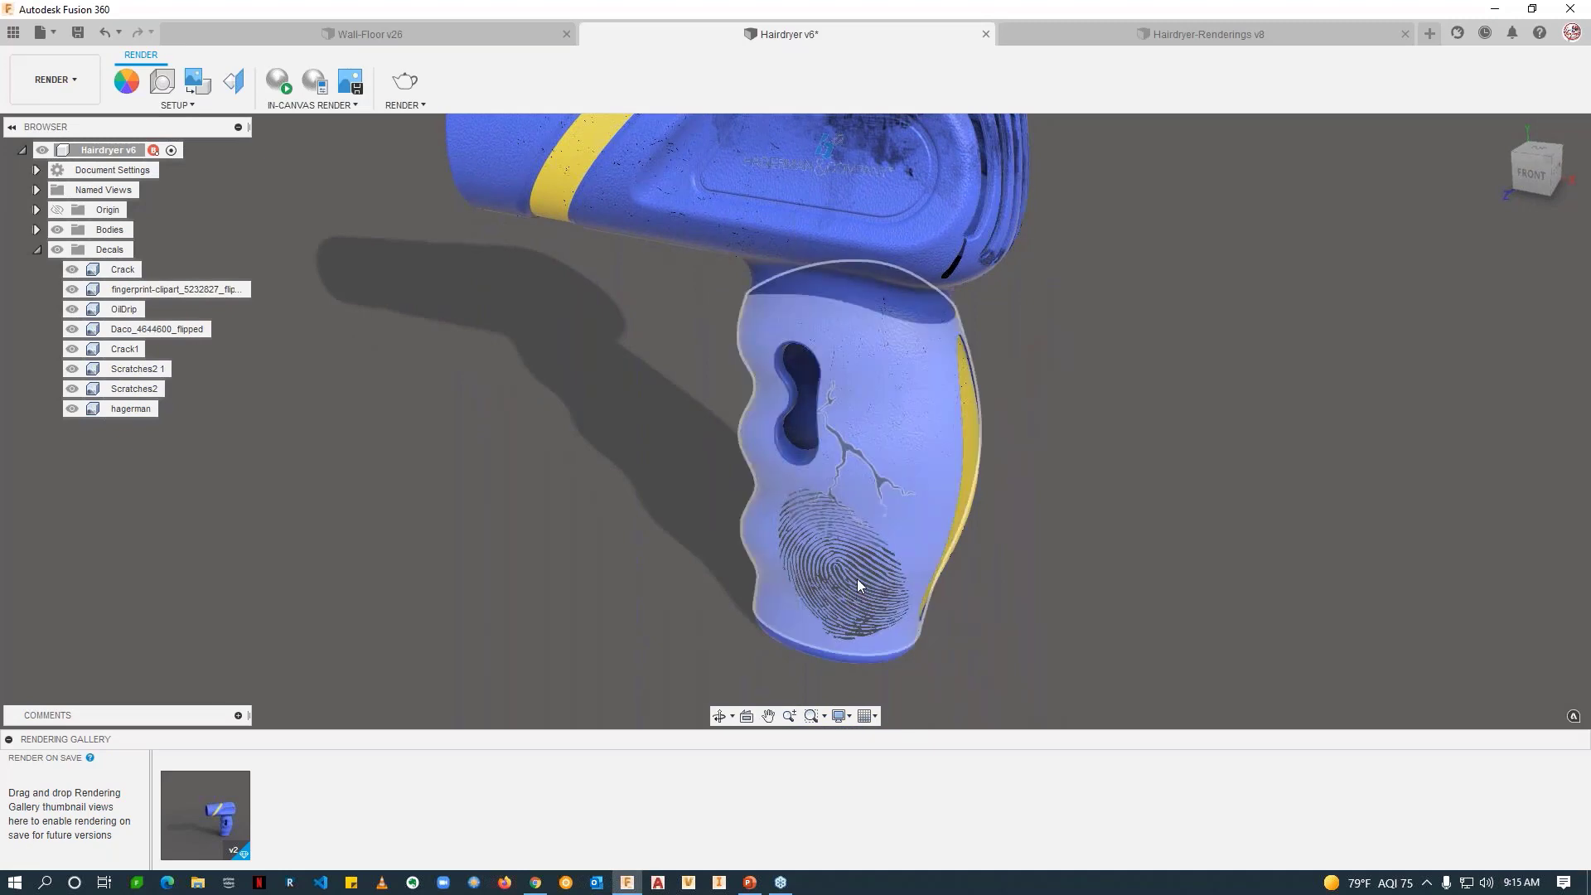
scroll(787, 531, down, 3)
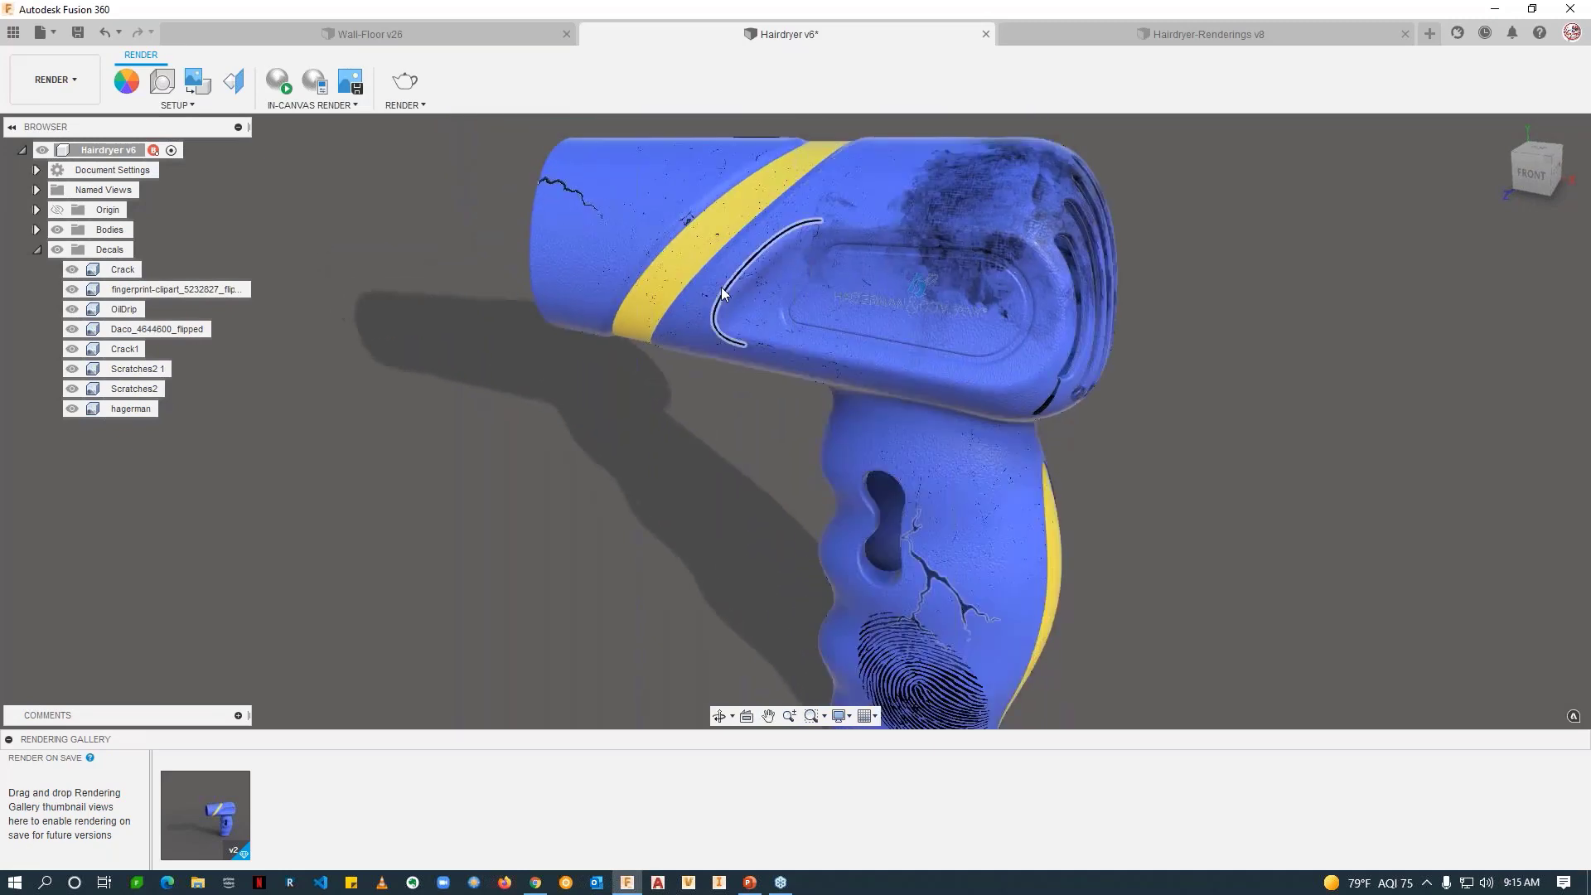
scroll(660, 212, up, 2)
scroll(667, 211, up, 3)
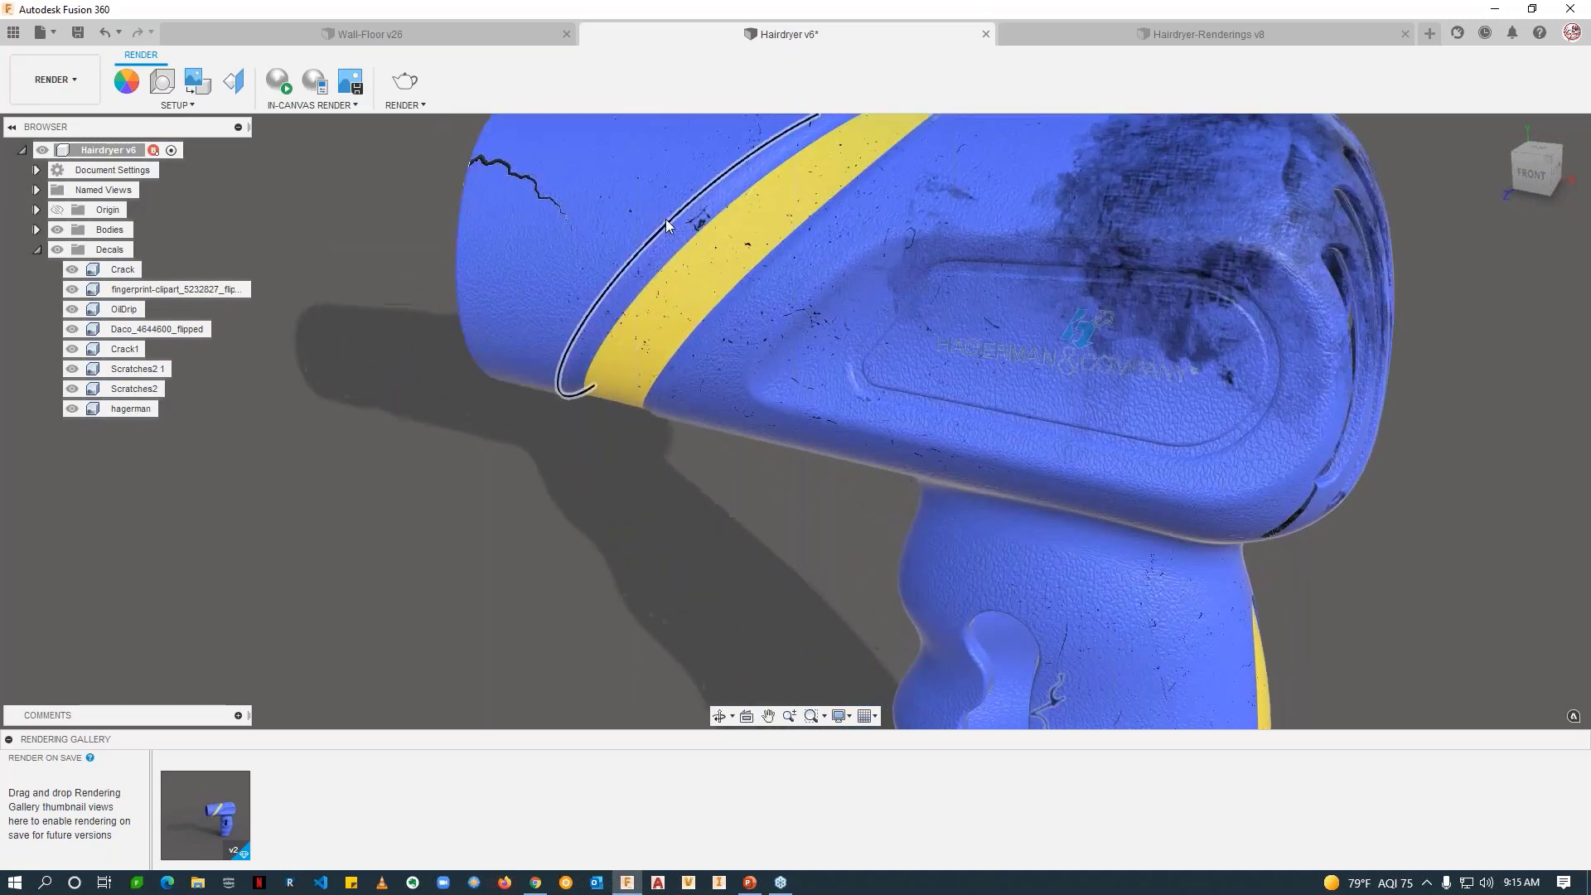
scroll(660, 227, down, 2)
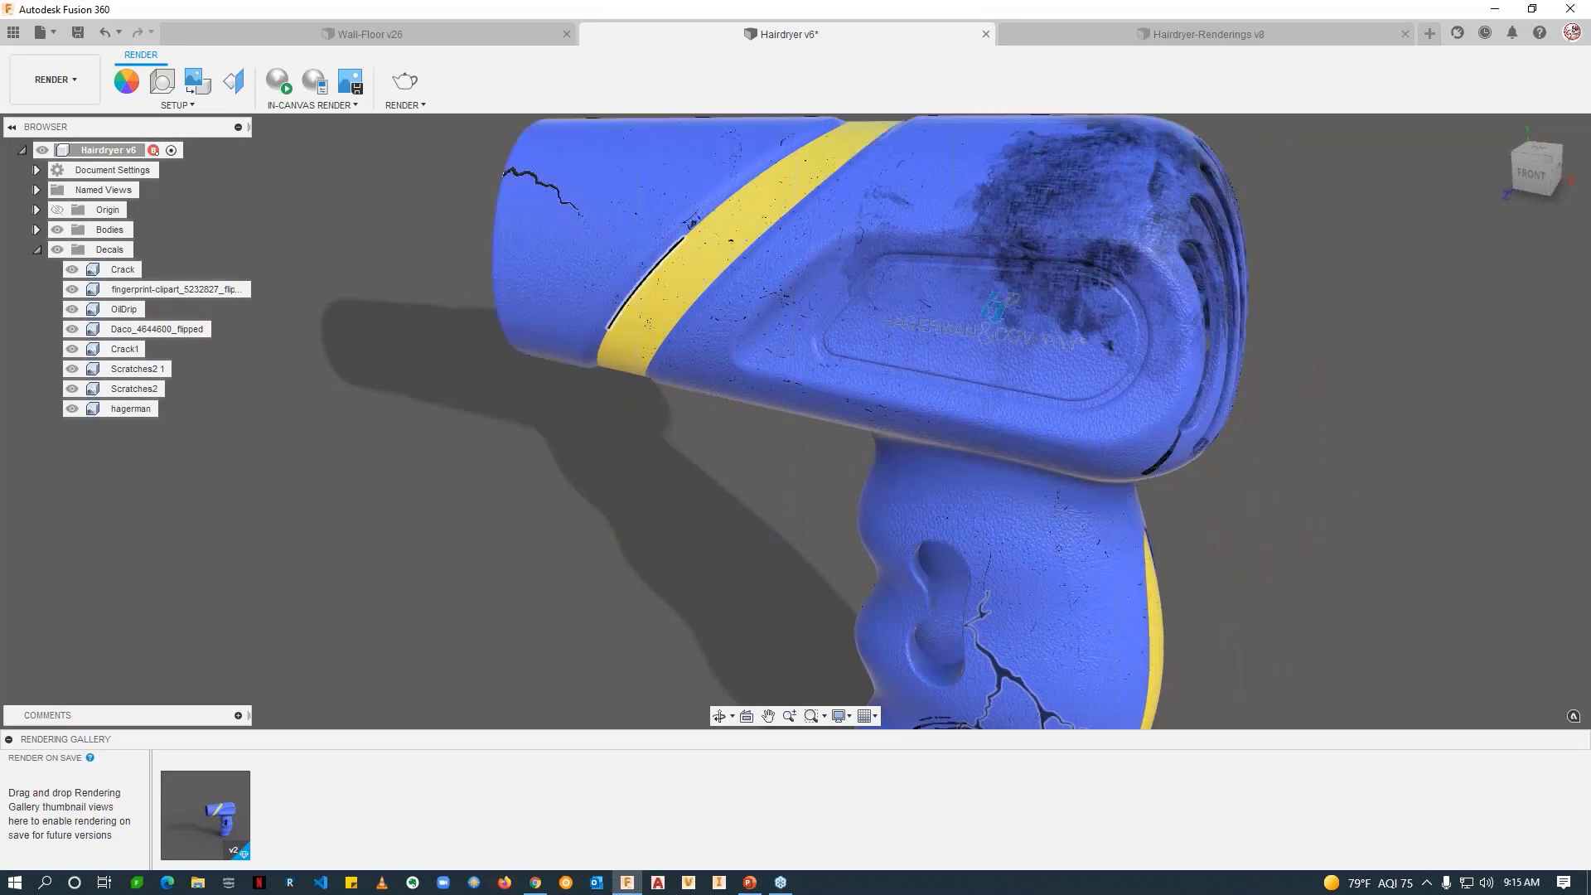
scroll(866, 387, down, 2)
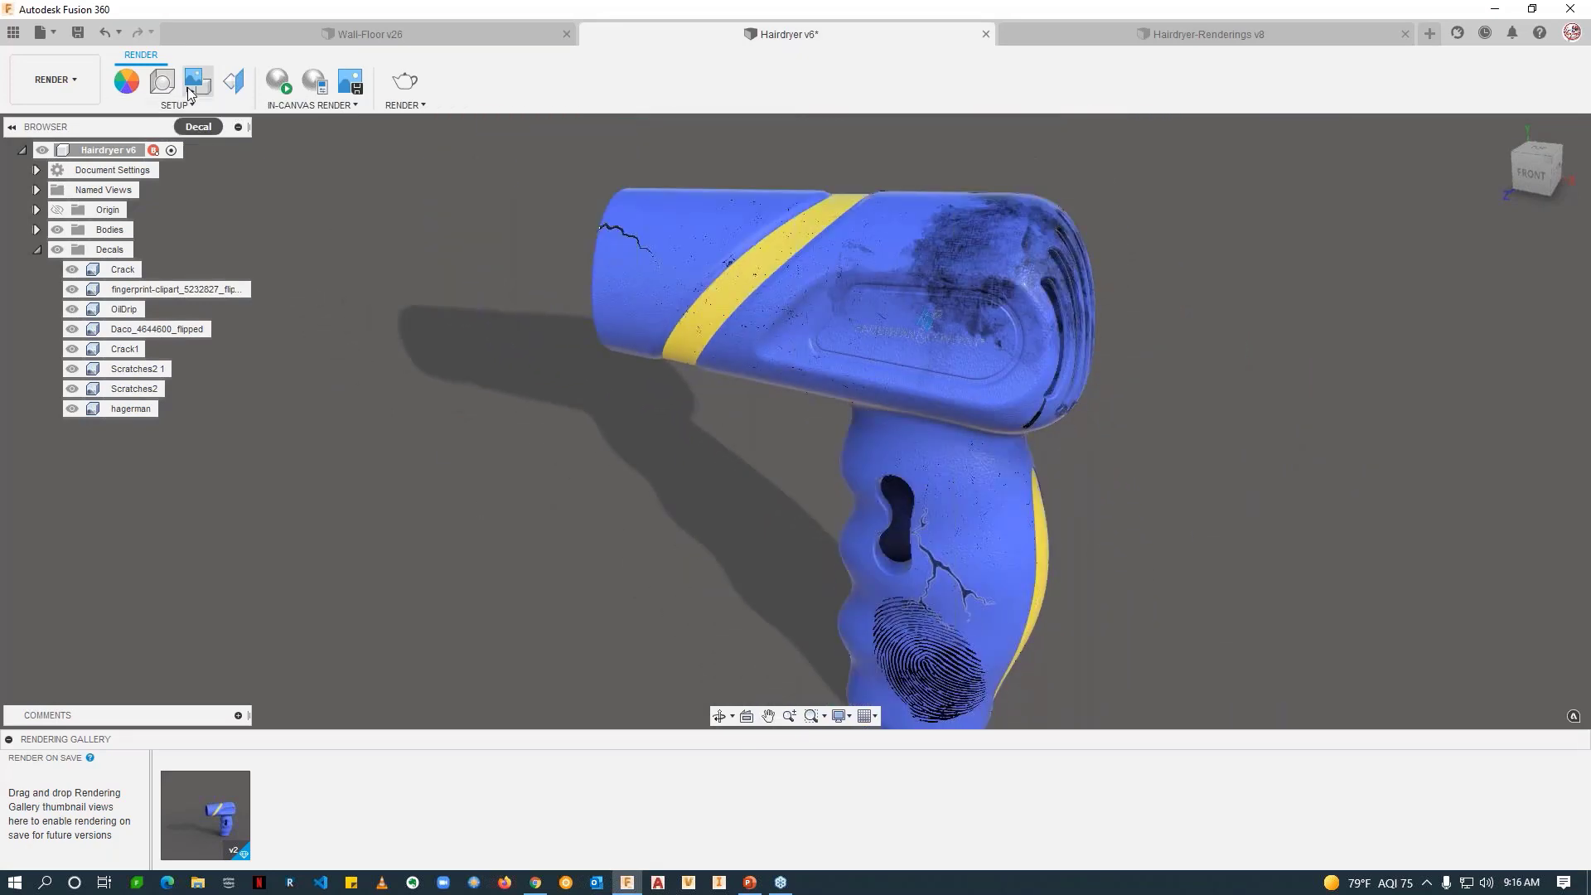
scroll(497, 464, down, 2)
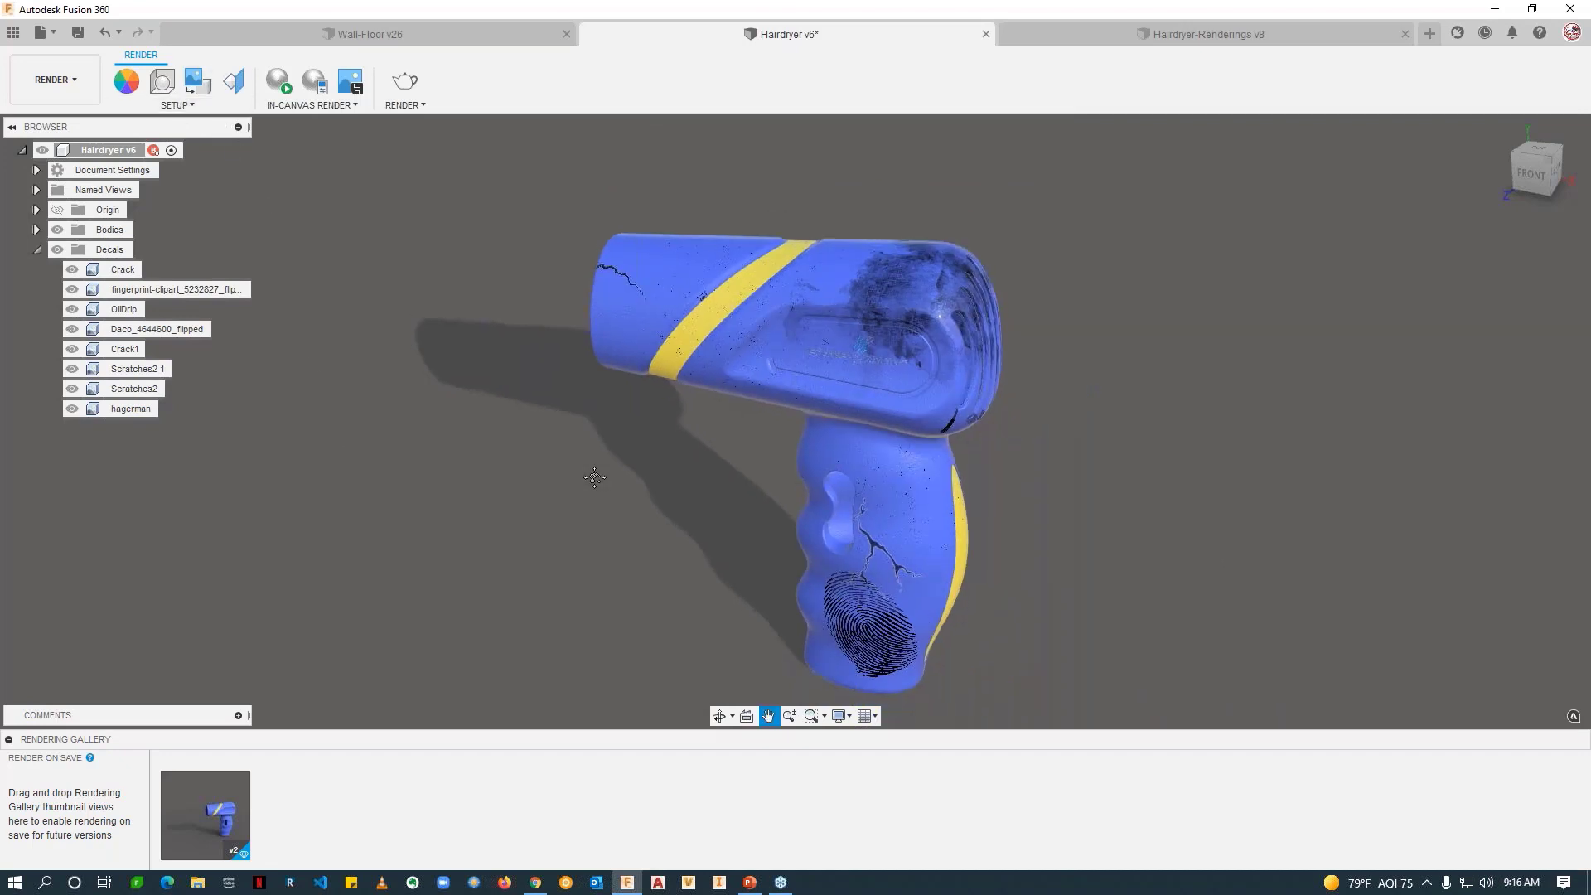
Step: Edit the hagerman logo decal on the hairdryer's side and try moving it to about -48.6 mm in X and 22.6 mm in Y
scroll(812, 393, up, 4)
scroll(893, 341, up, 2)
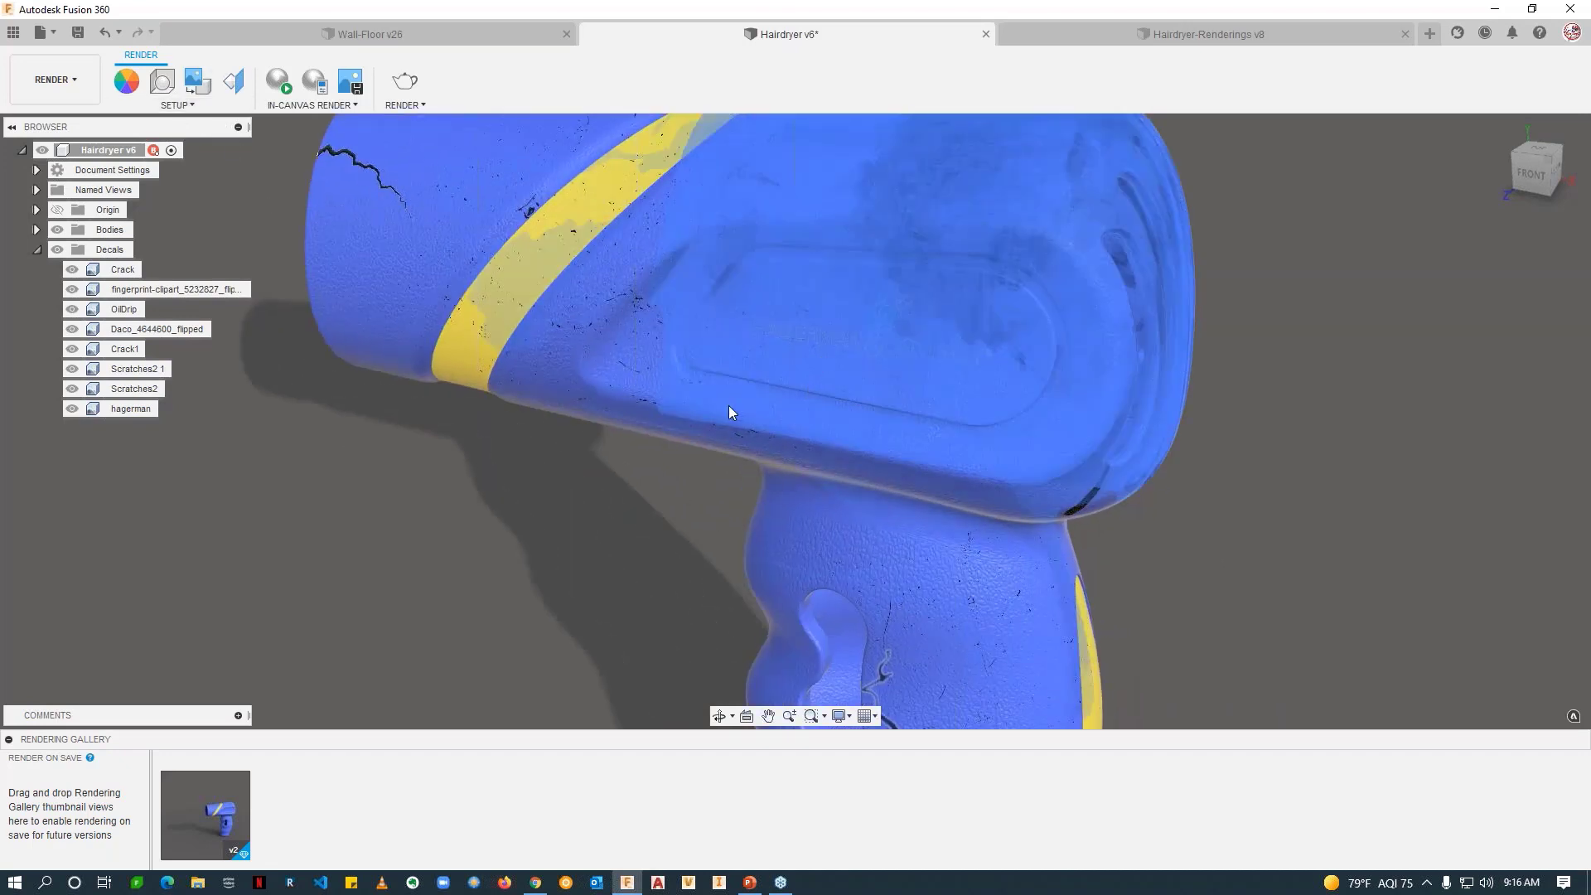
click(89, 416)
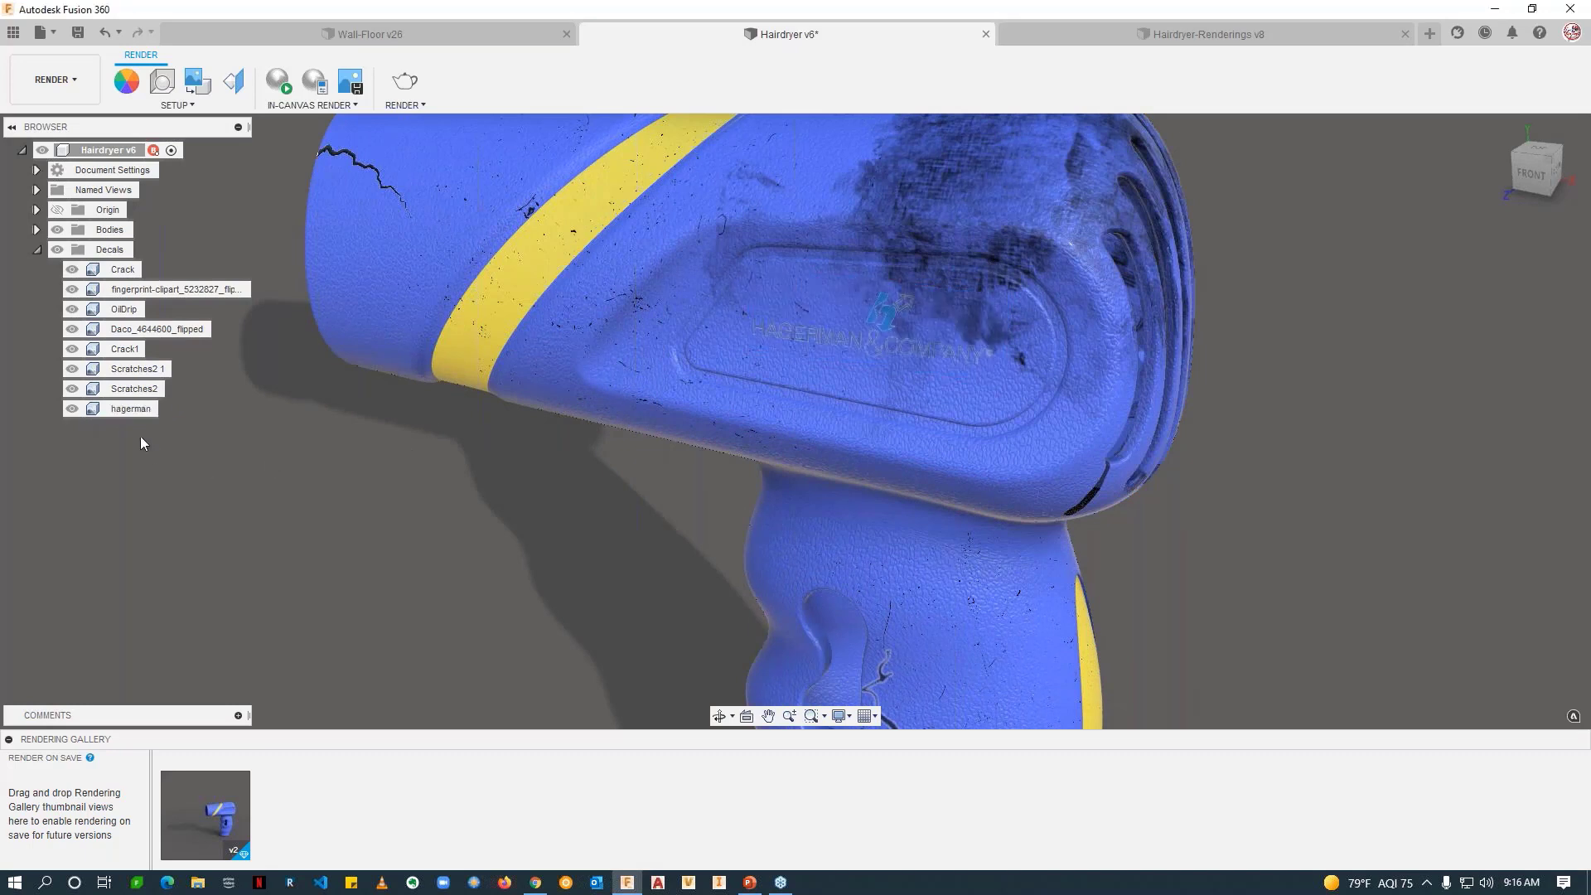
right_click(99, 414)
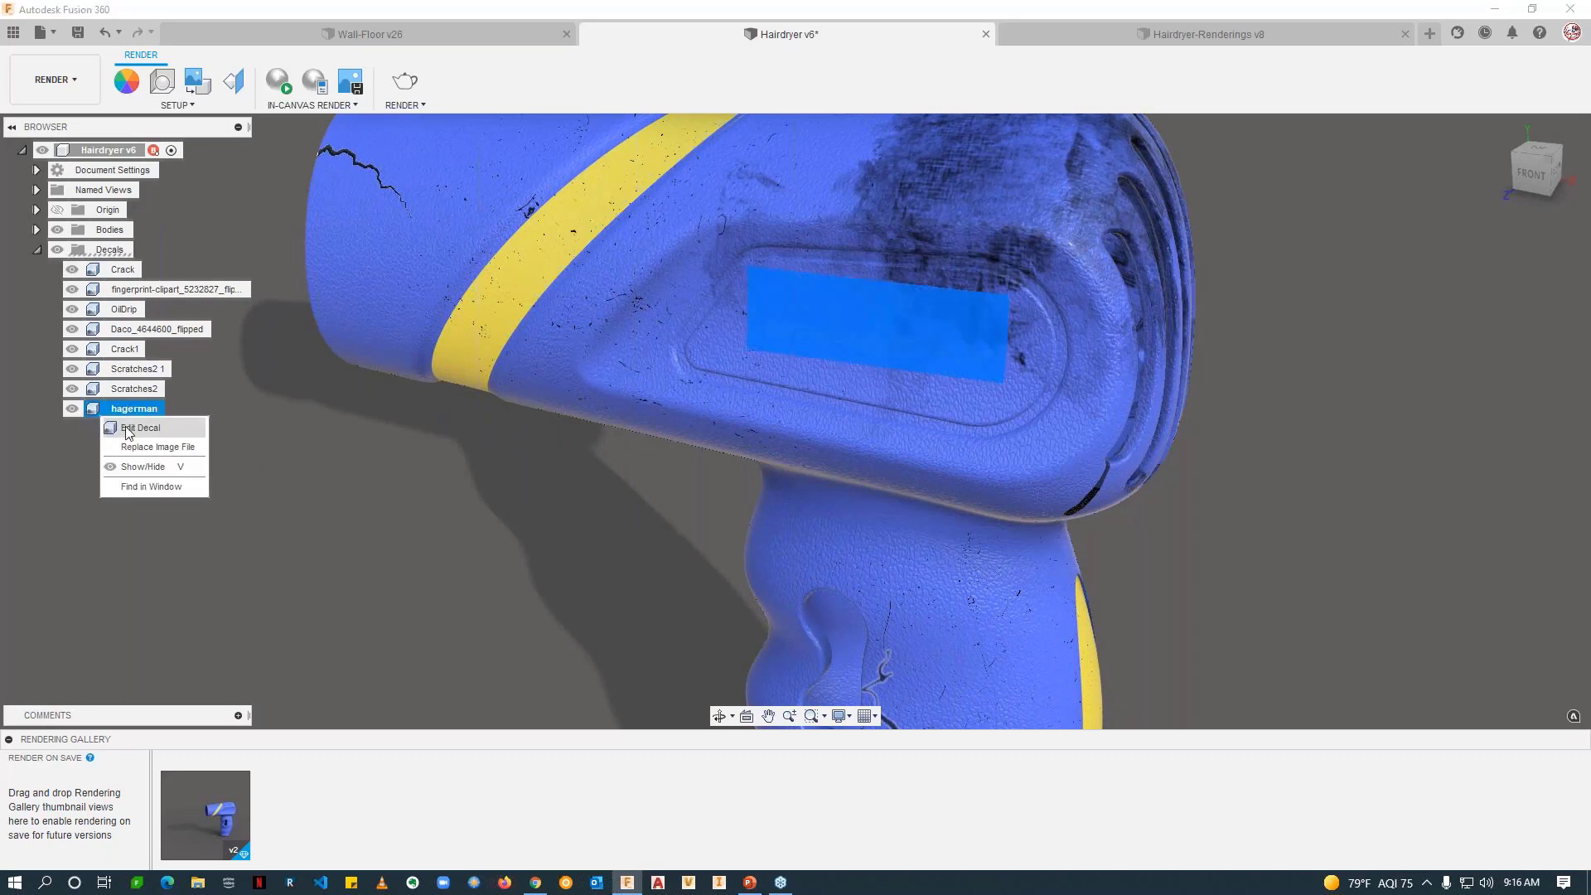
click(129, 427)
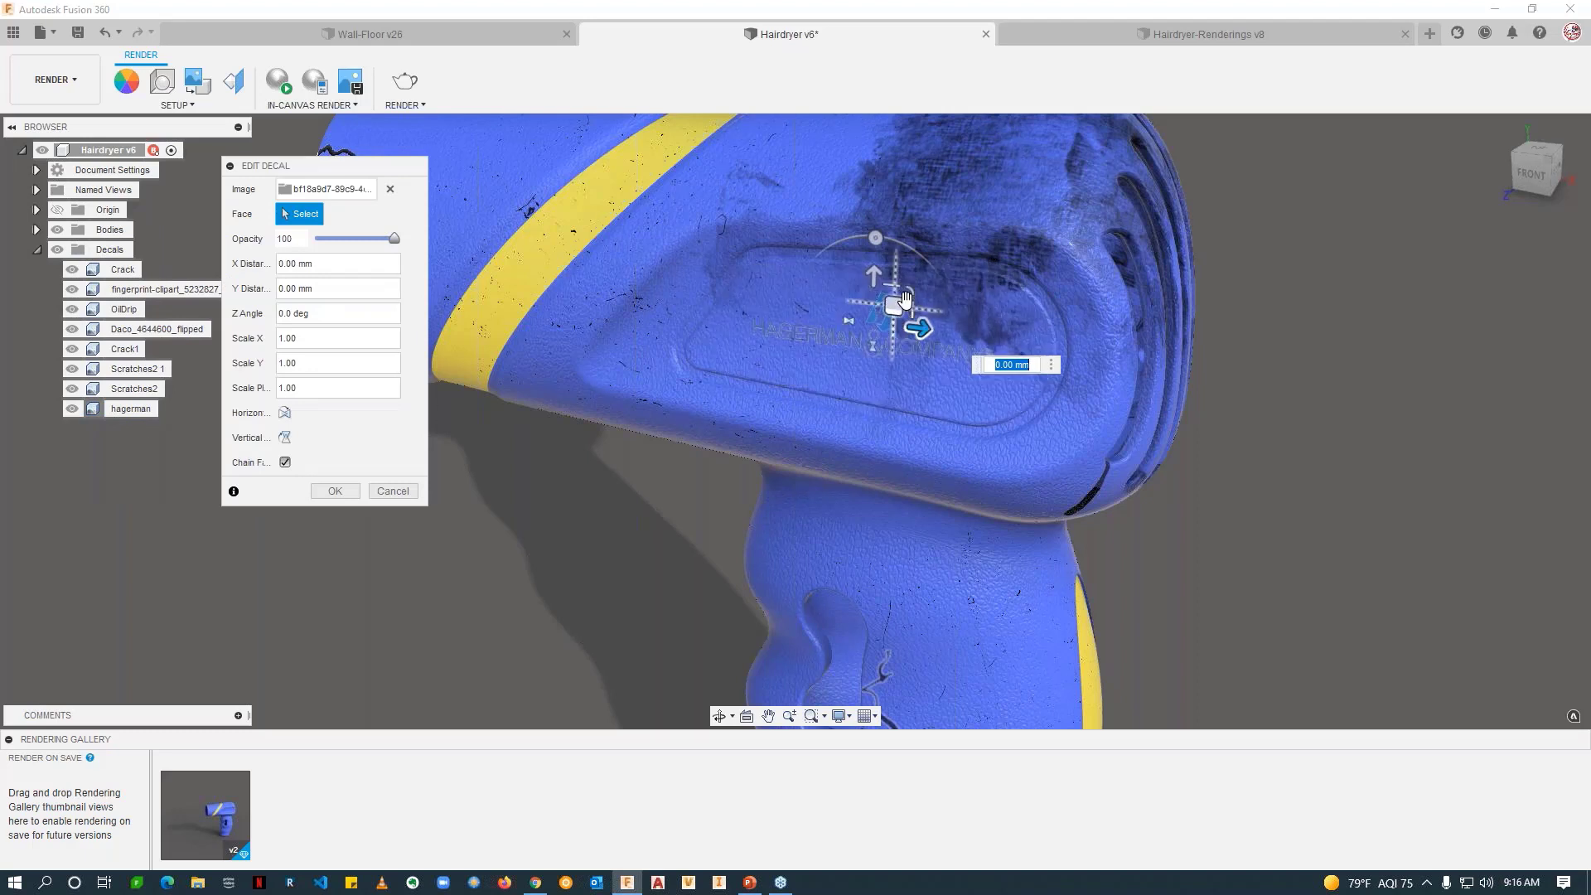
mouse_move(909, 292)
mouse_down()
mouse_move(937, 284)
mouse_move(853, 312)
mouse_move(906, 302)
mouse_up()
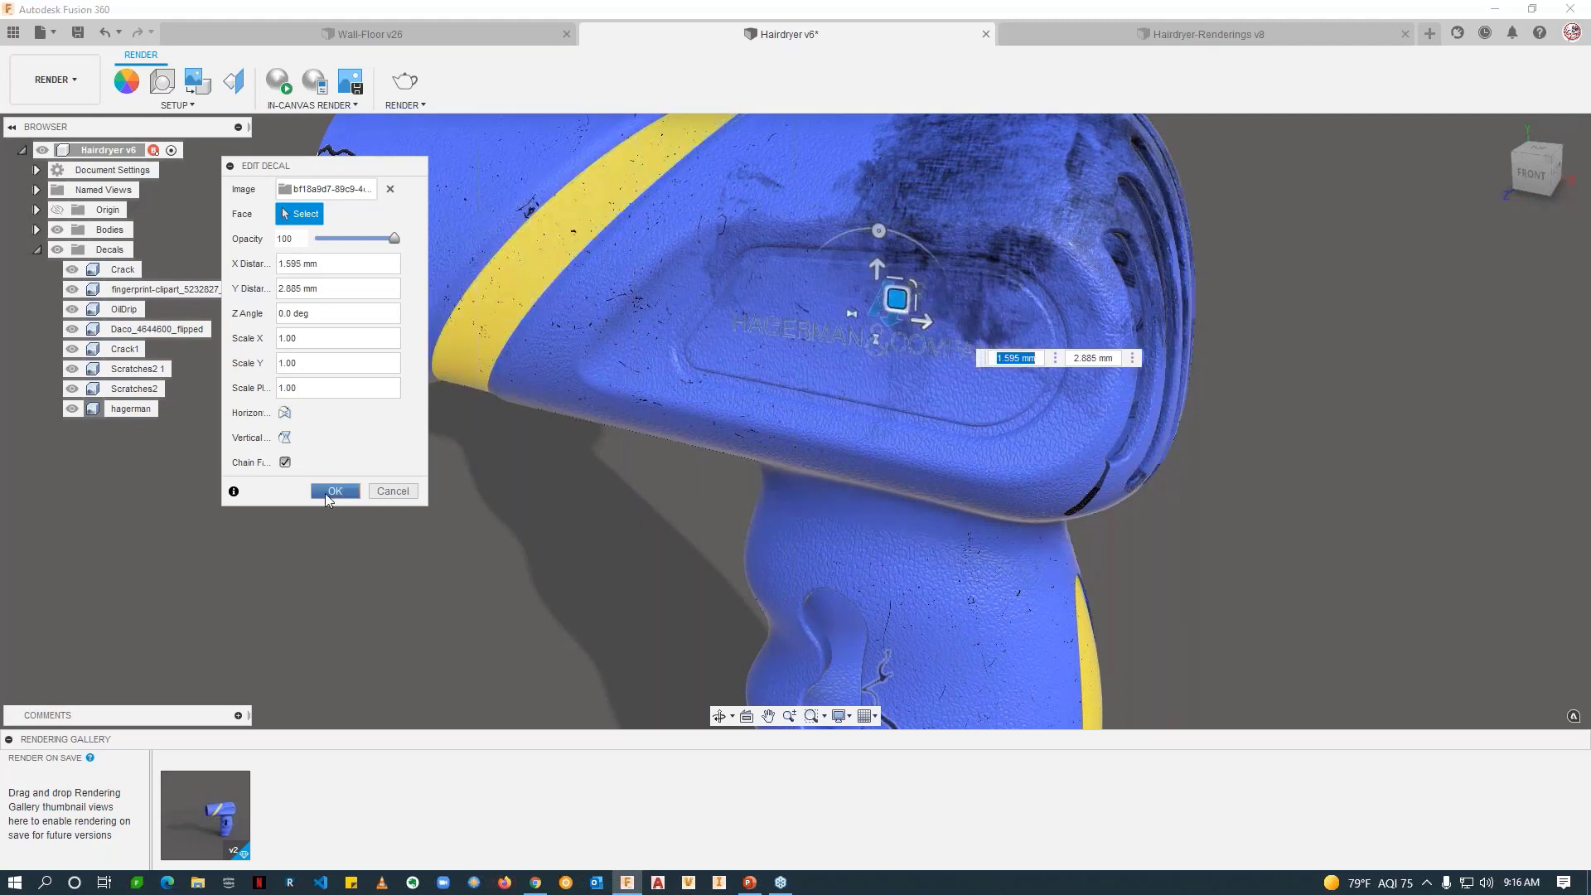
click(328, 492)
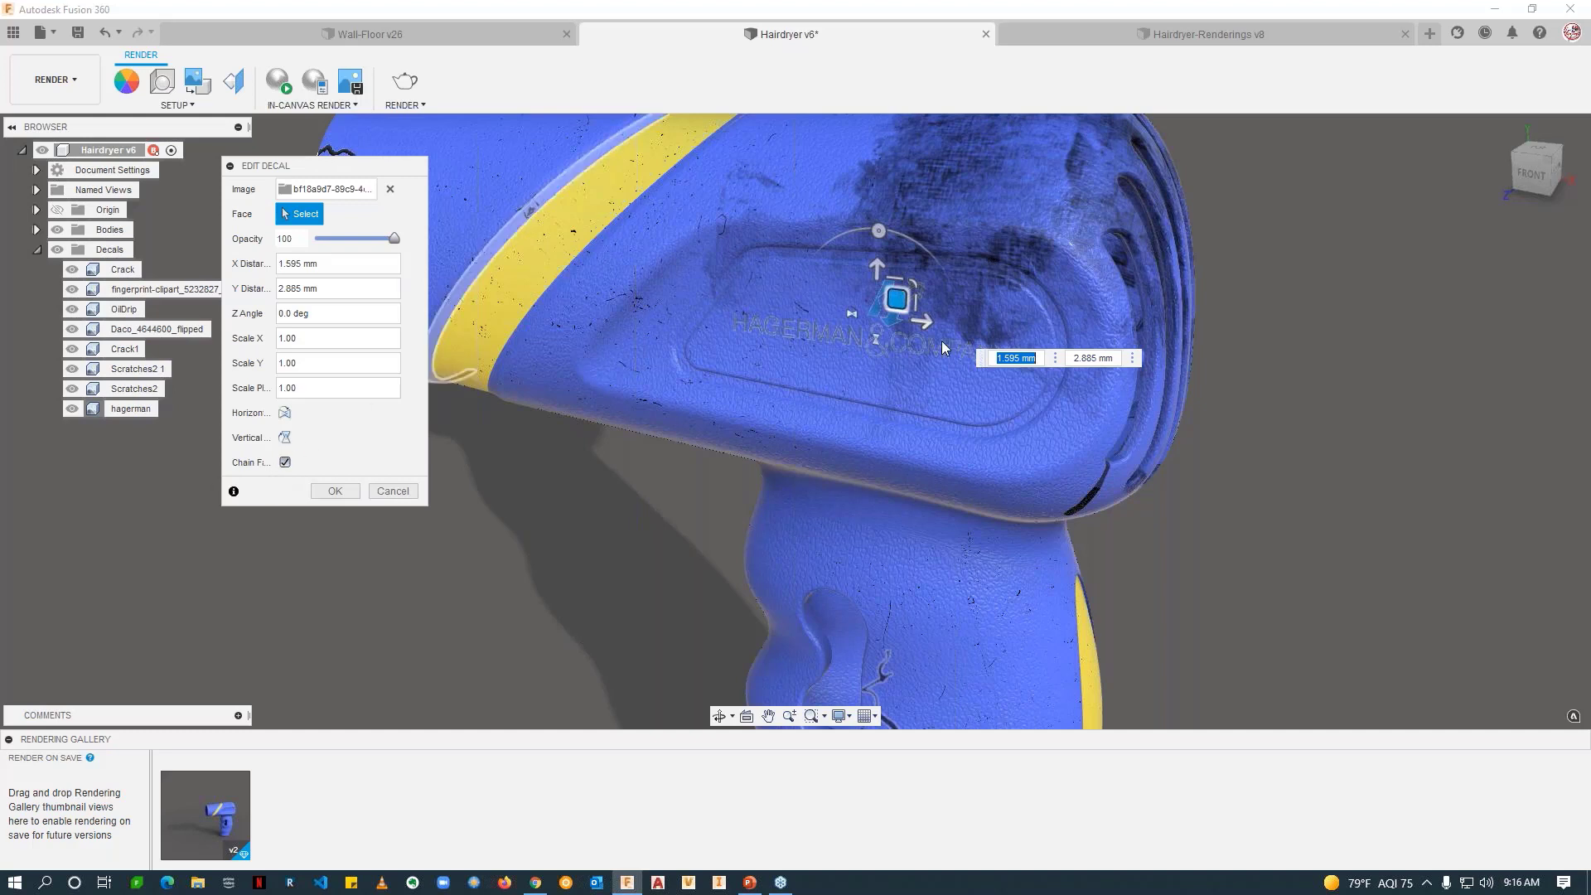
drag(893, 306, 771, 246)
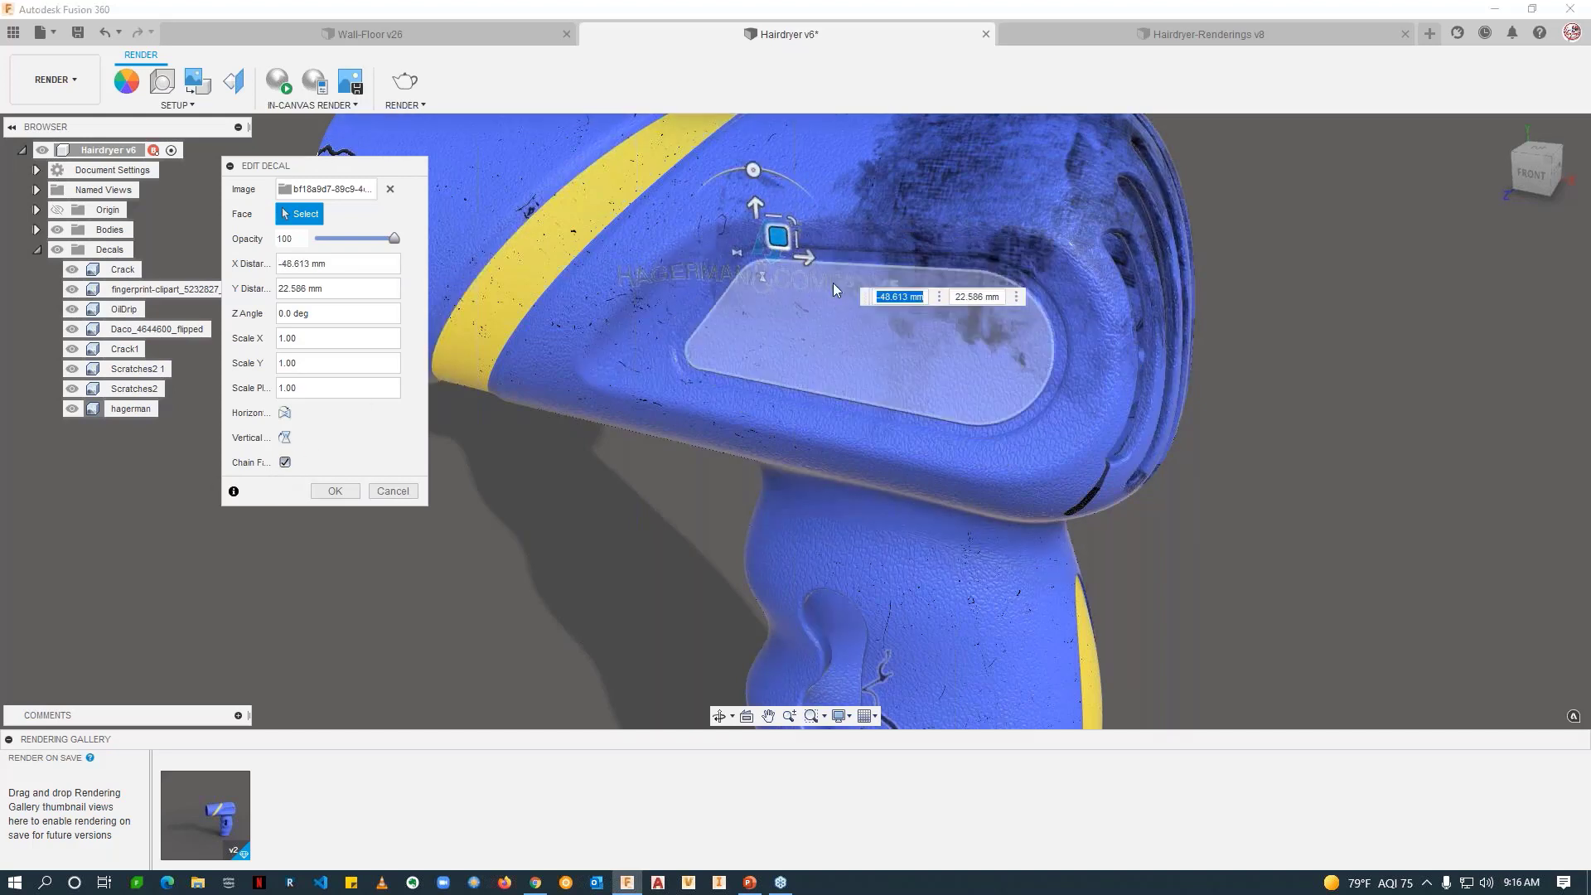
Step: Turn off face chaining for the logo decal, try shifting it to about -28 mm in X and 3.4 mm in Y, and cancel the edit
click(285, 462)
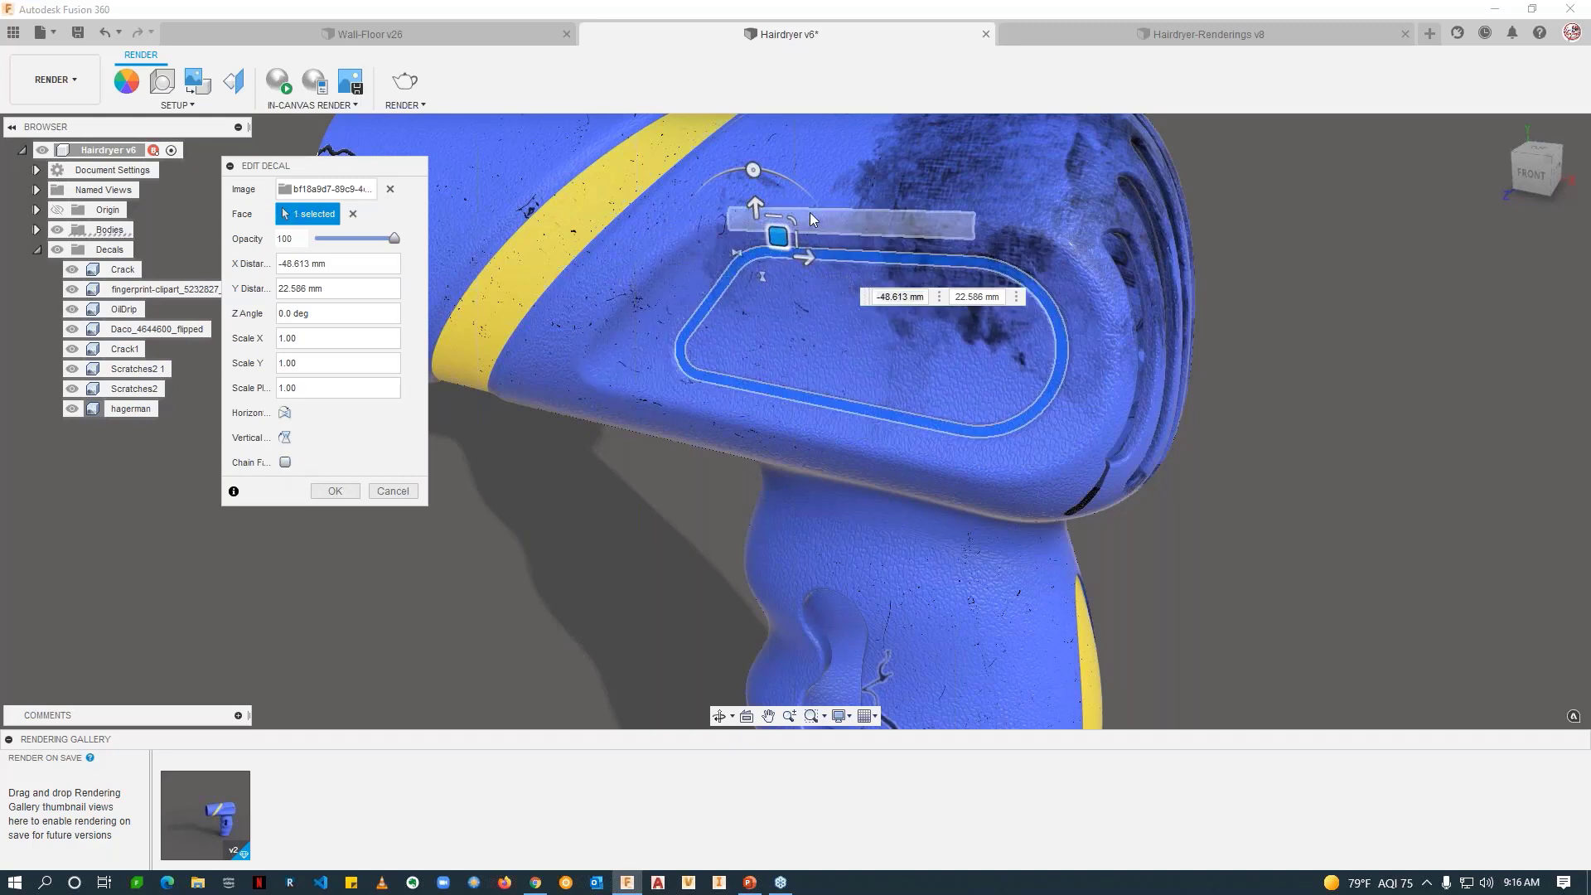
click(779, 237)
drag(829, 282, 779, 241)
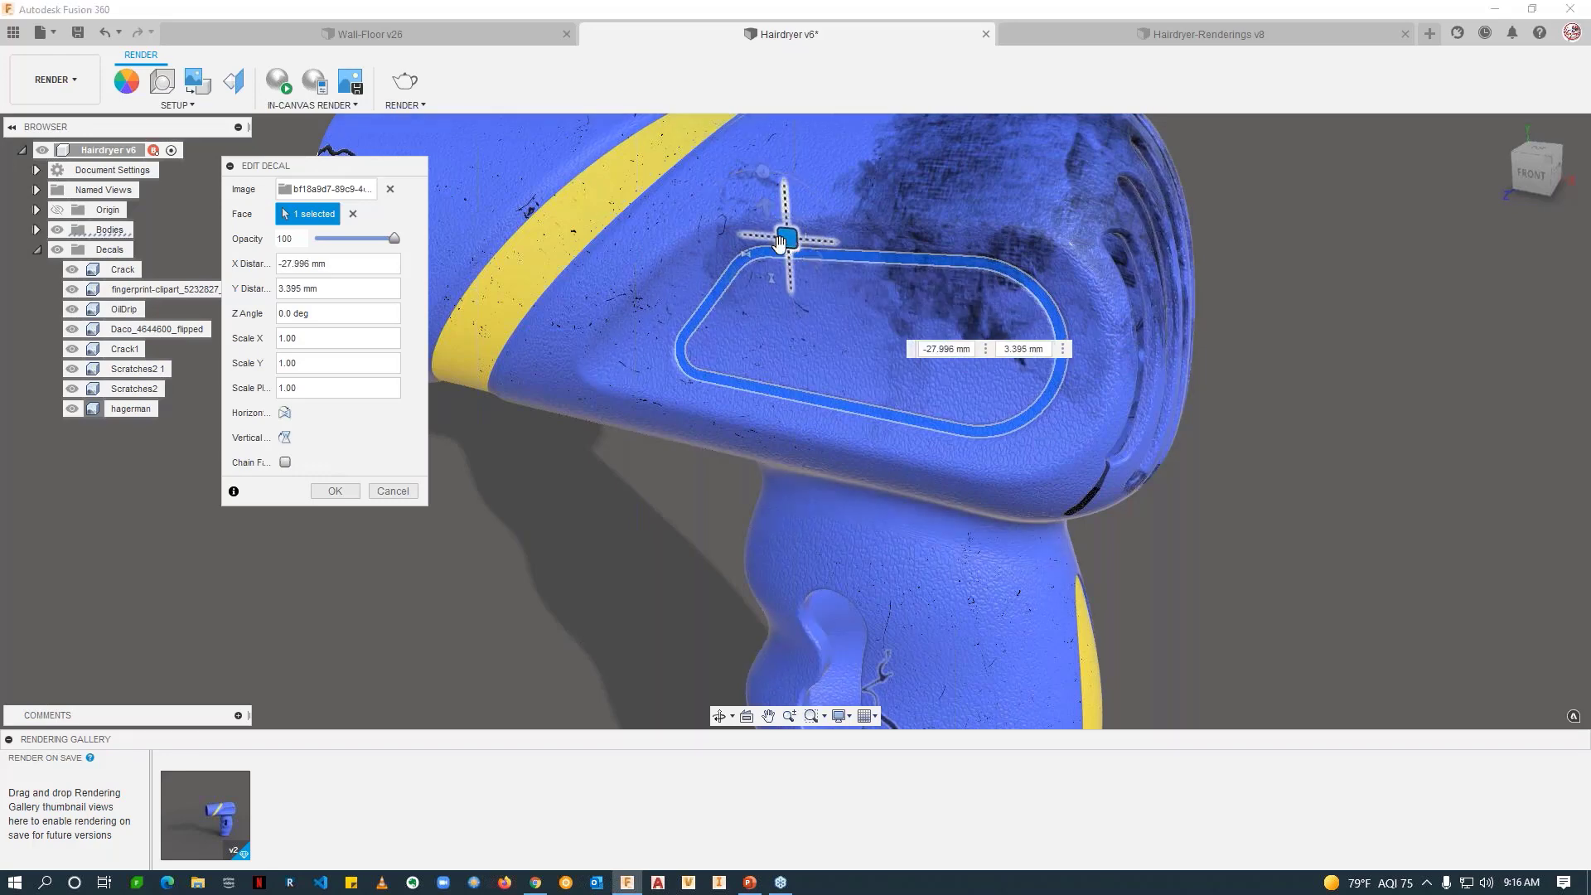
click(408, 491)
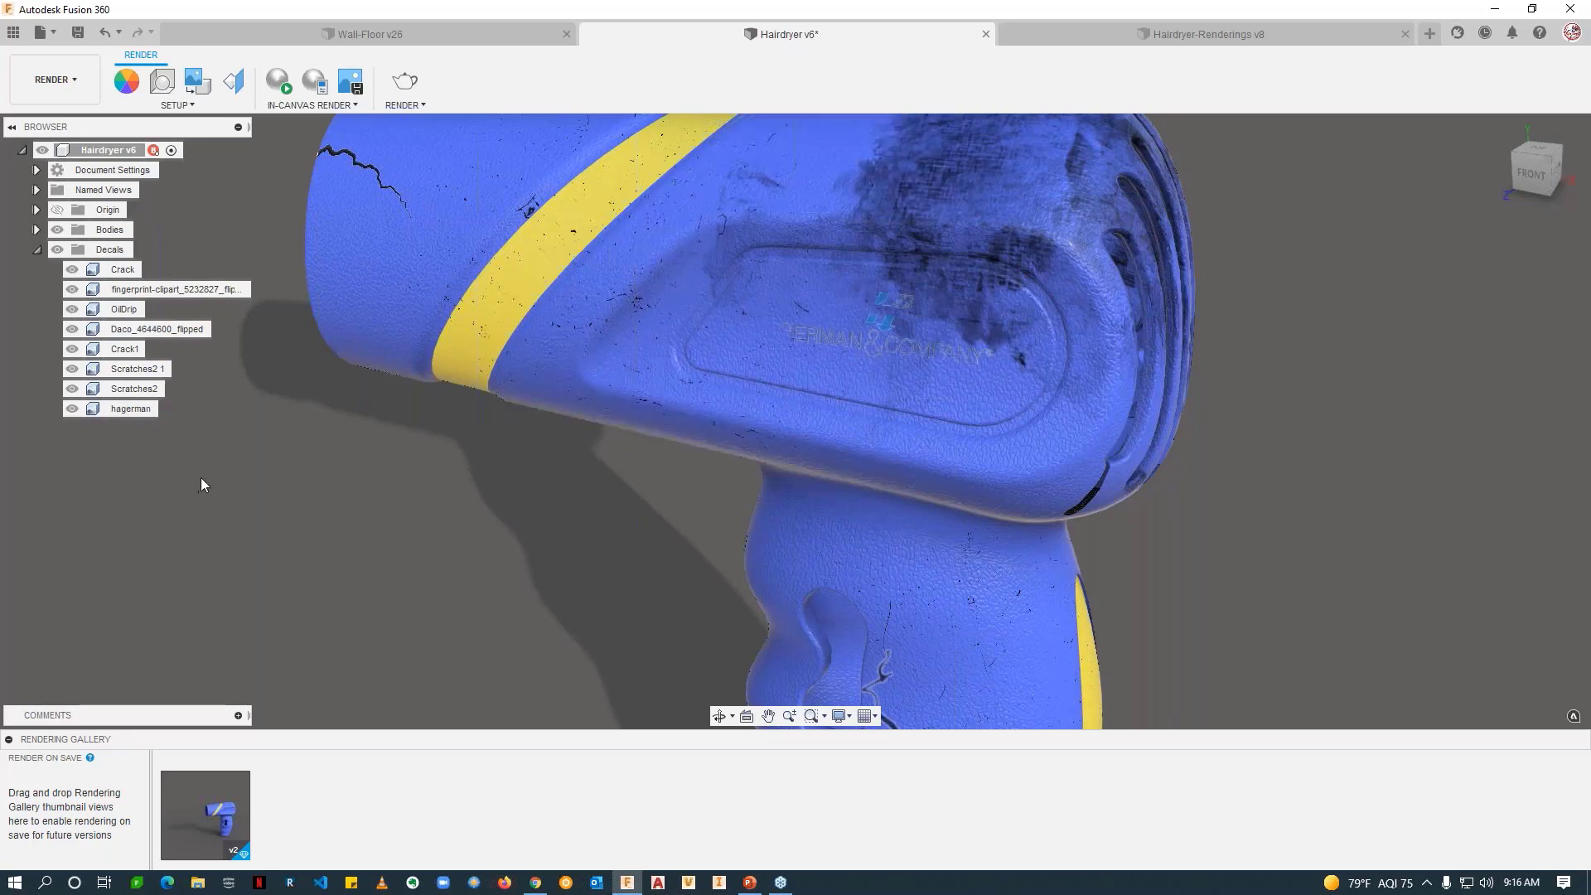
Step: Review the render settings for image size, renderer and quality, and close them without rendering
scroll(685, 500, down, 3)
scroll(777, 428, up, 3)
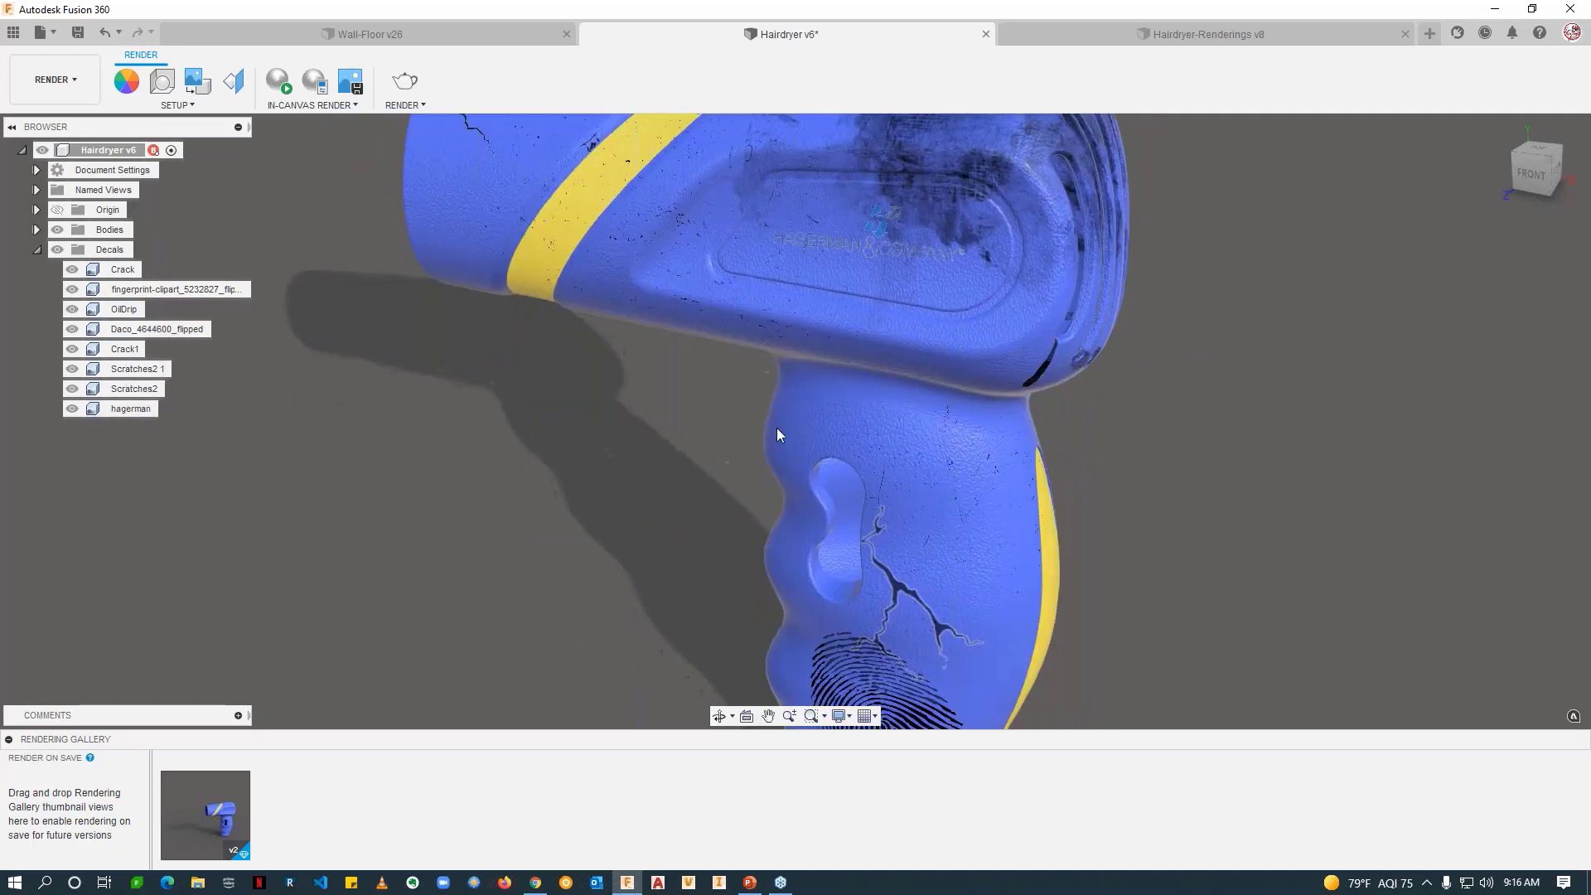
scroll(1073, 555, up, 1)
scroll(1077, 551, down, 2)
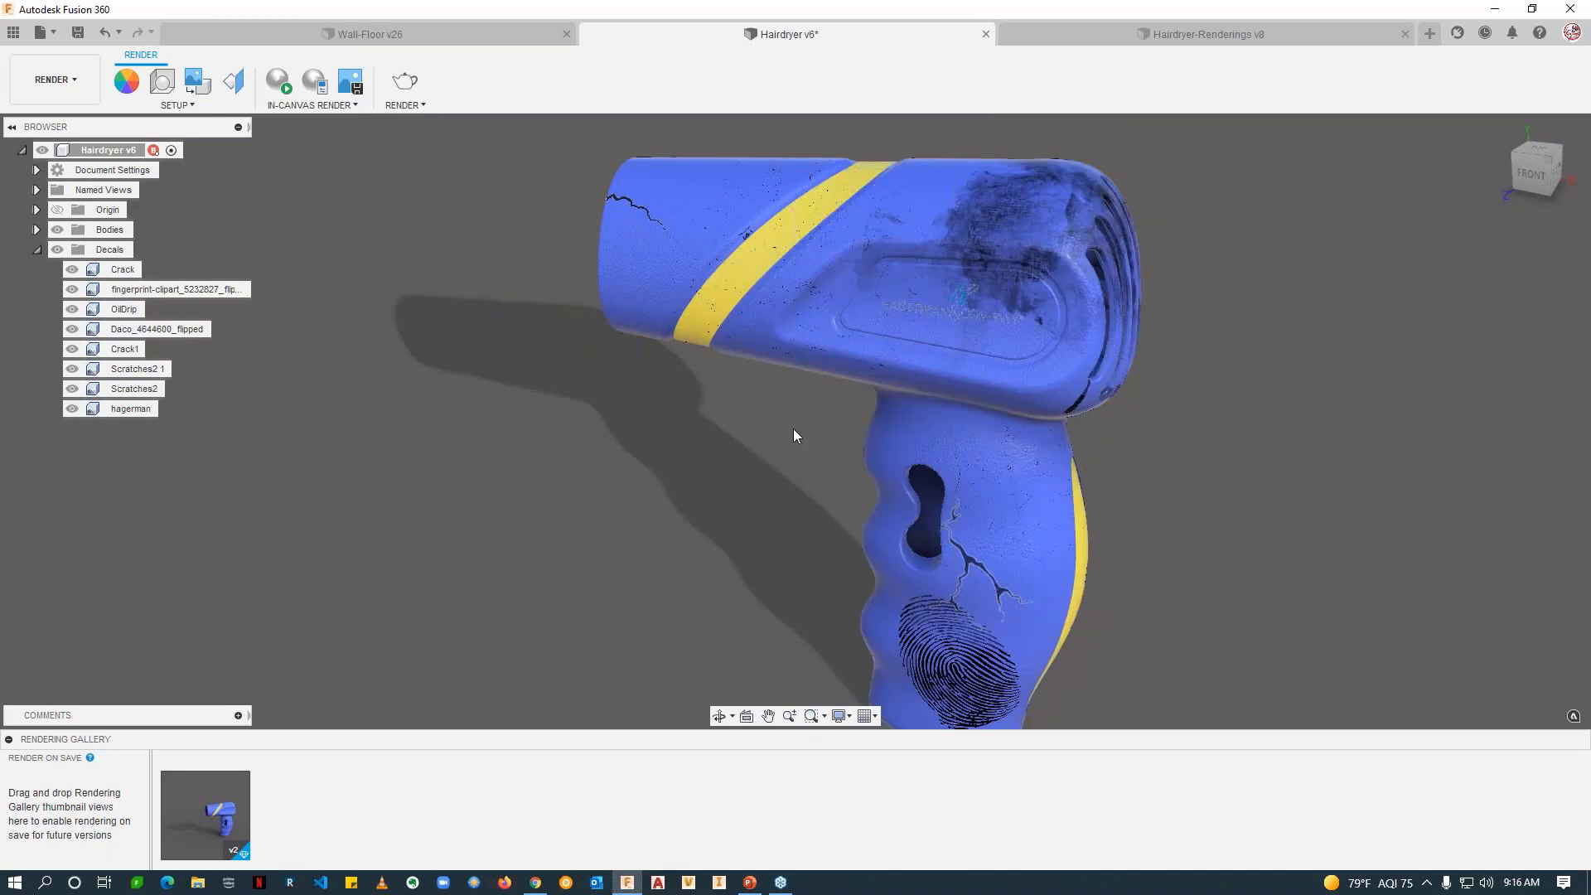
shift+middle_drag(793, 430, 749, 459)
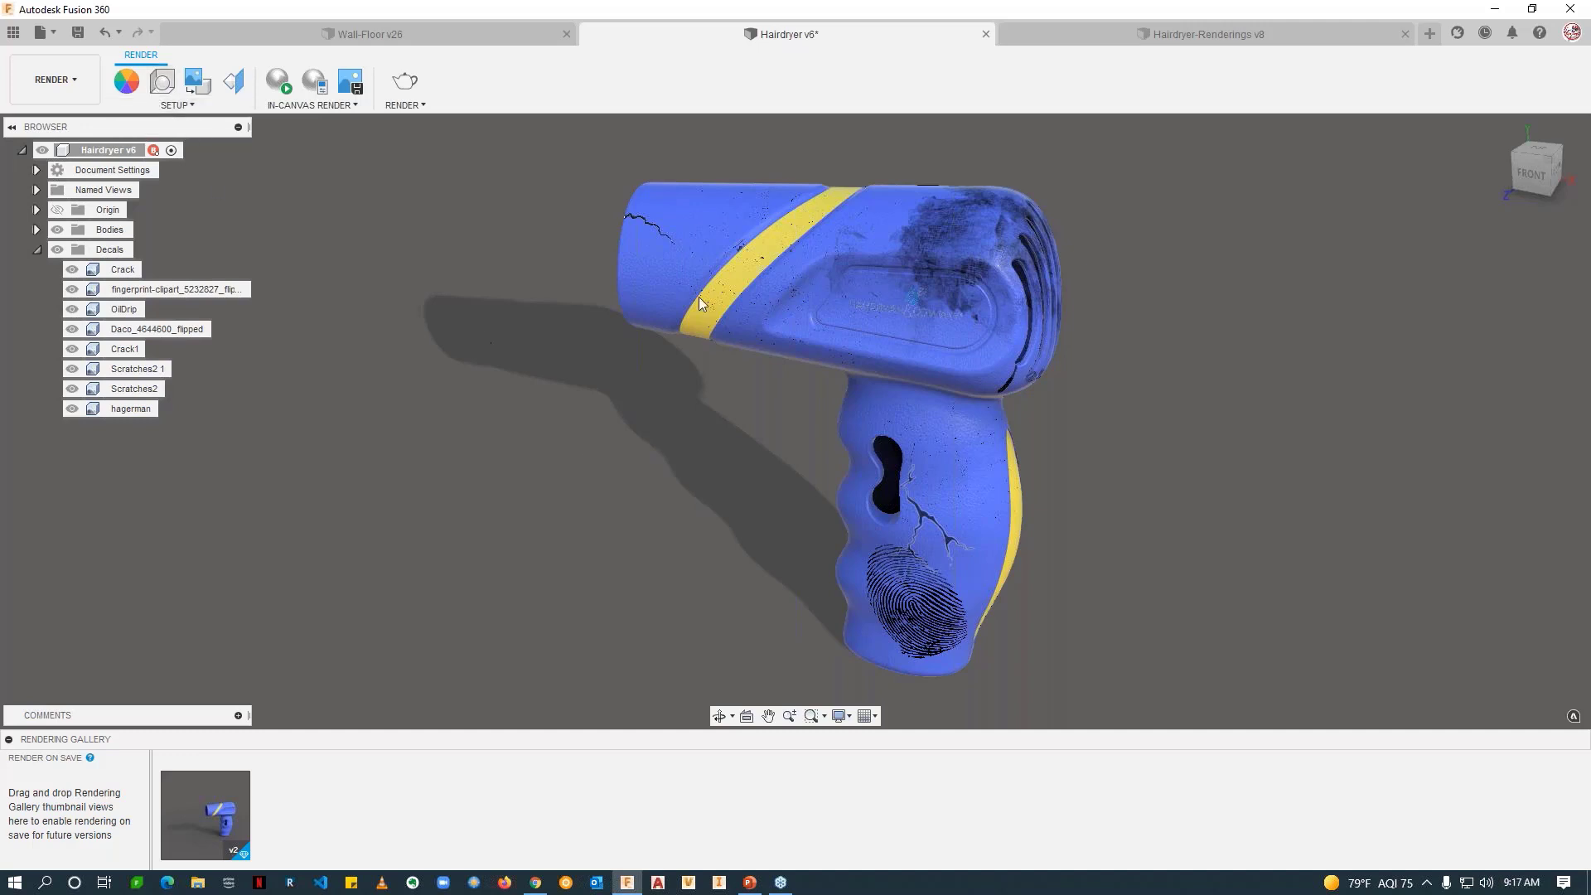
shift+middle_drag(709, 520, 693, 531)
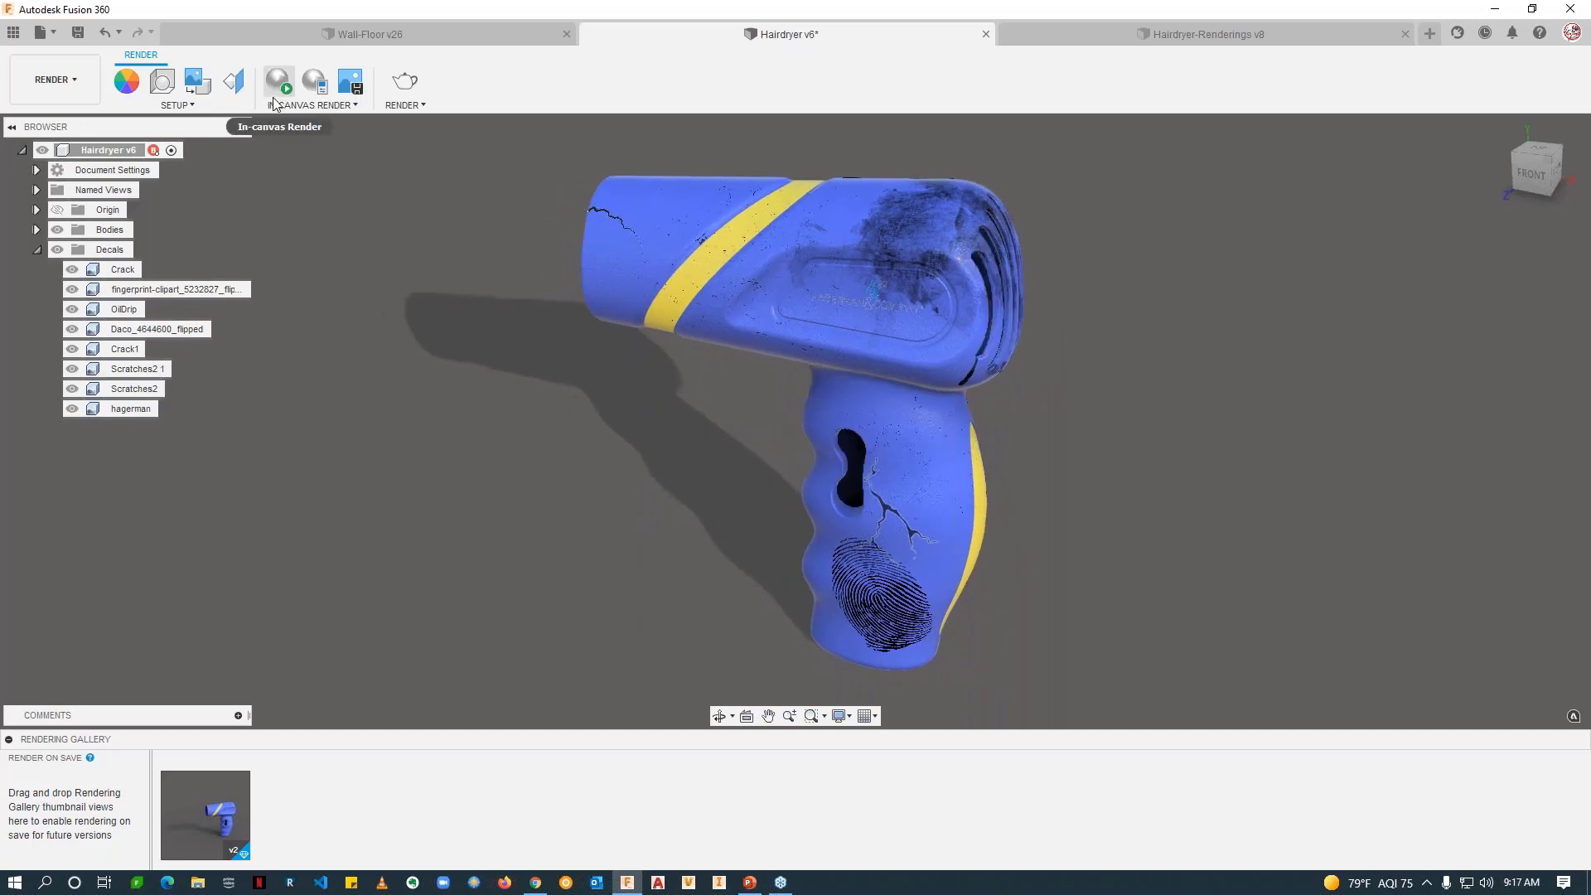
click(408, 83)
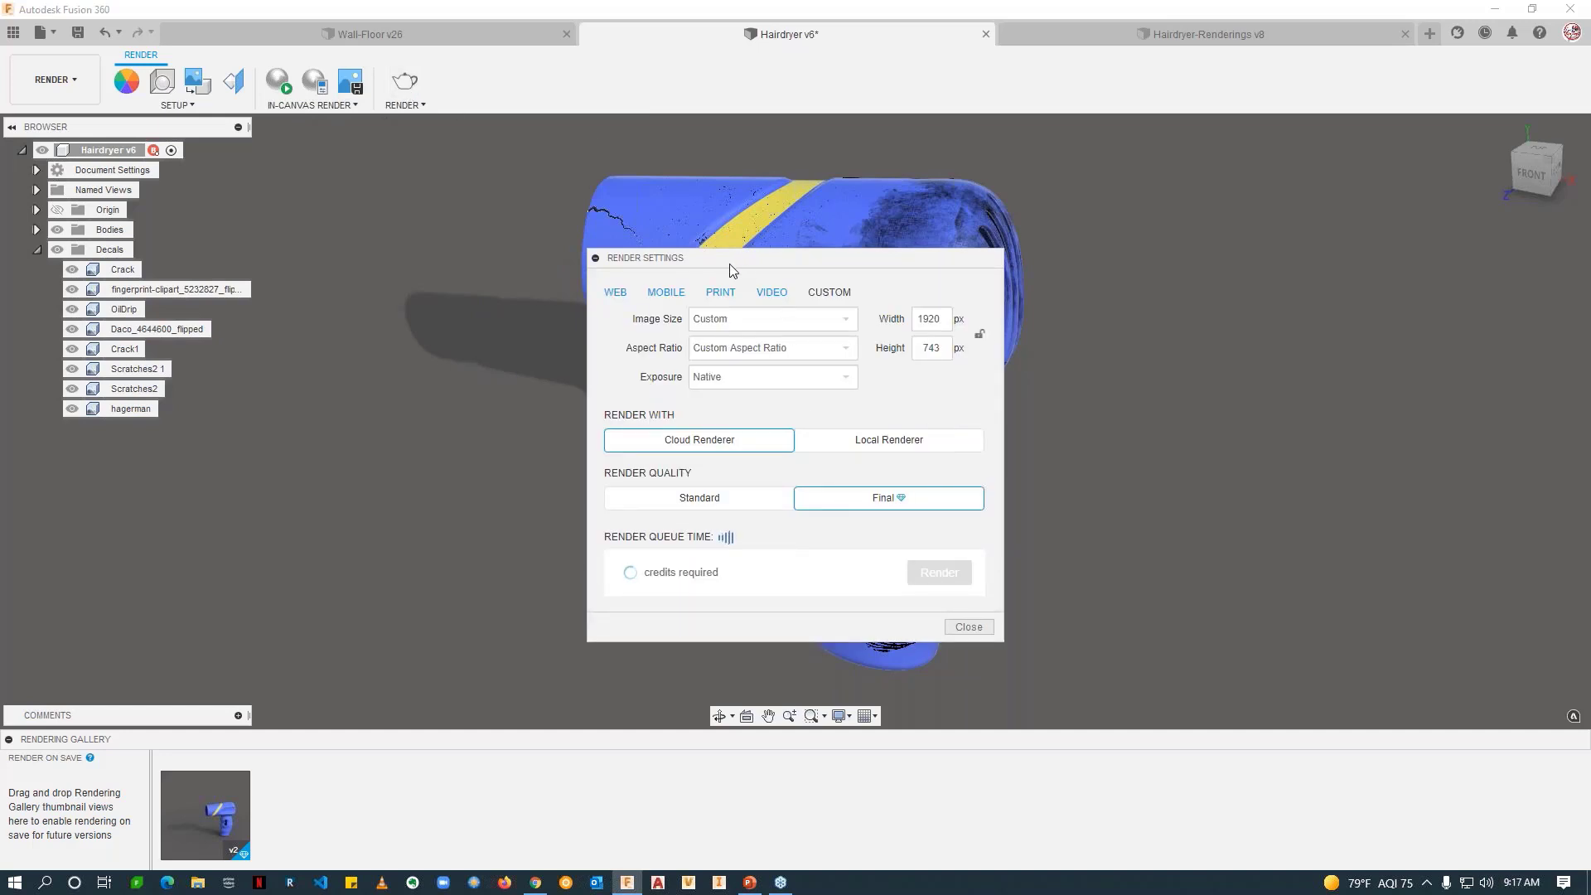
drag(732, 264, 386, 122)
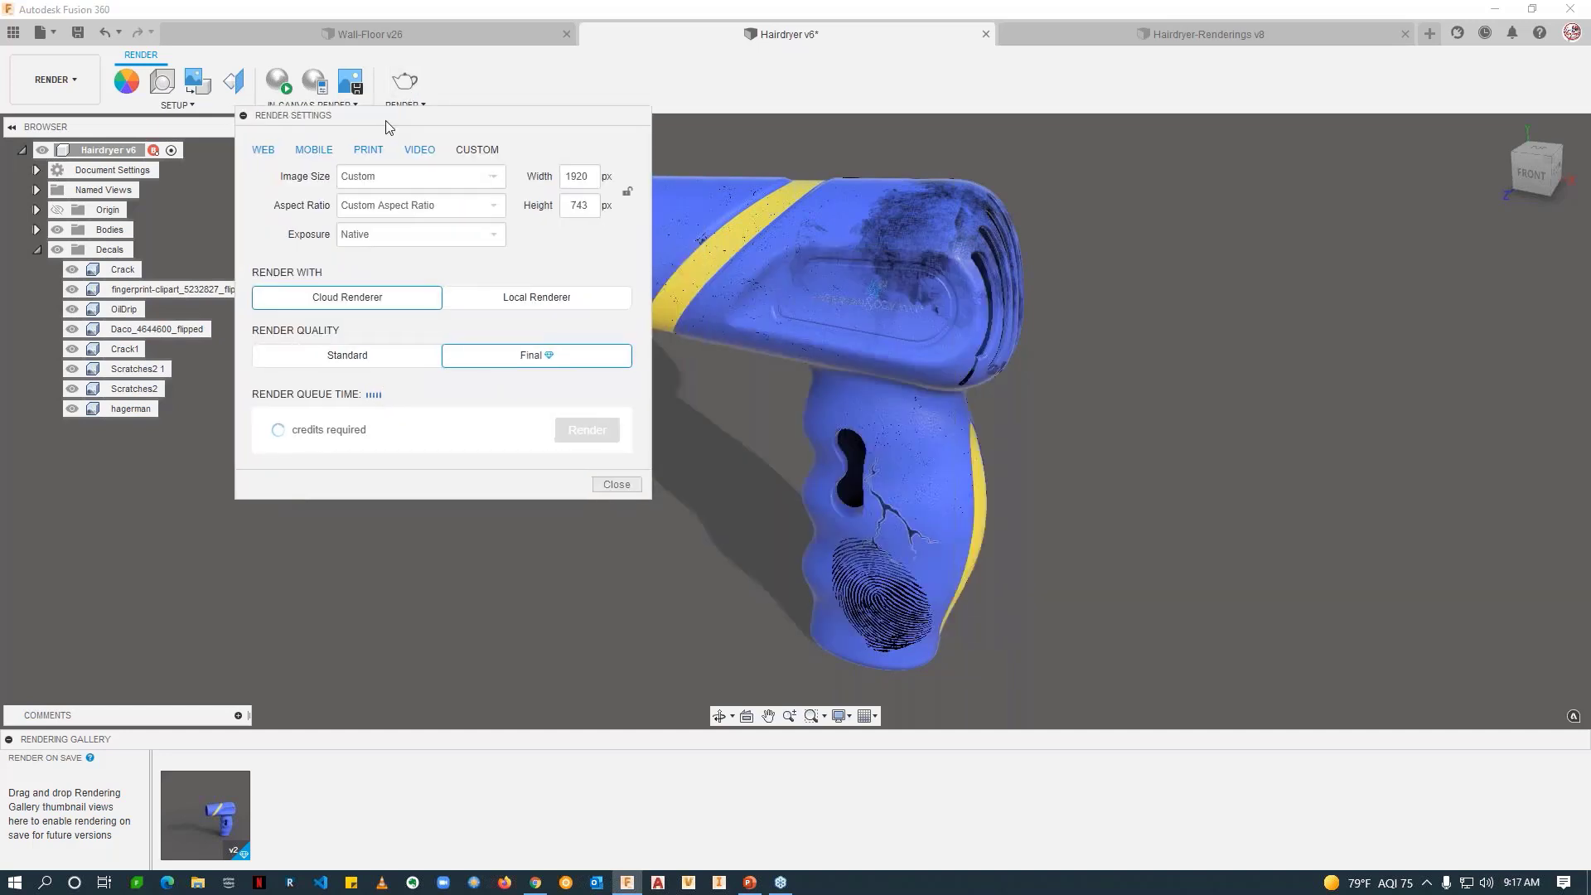
click(618, 485)
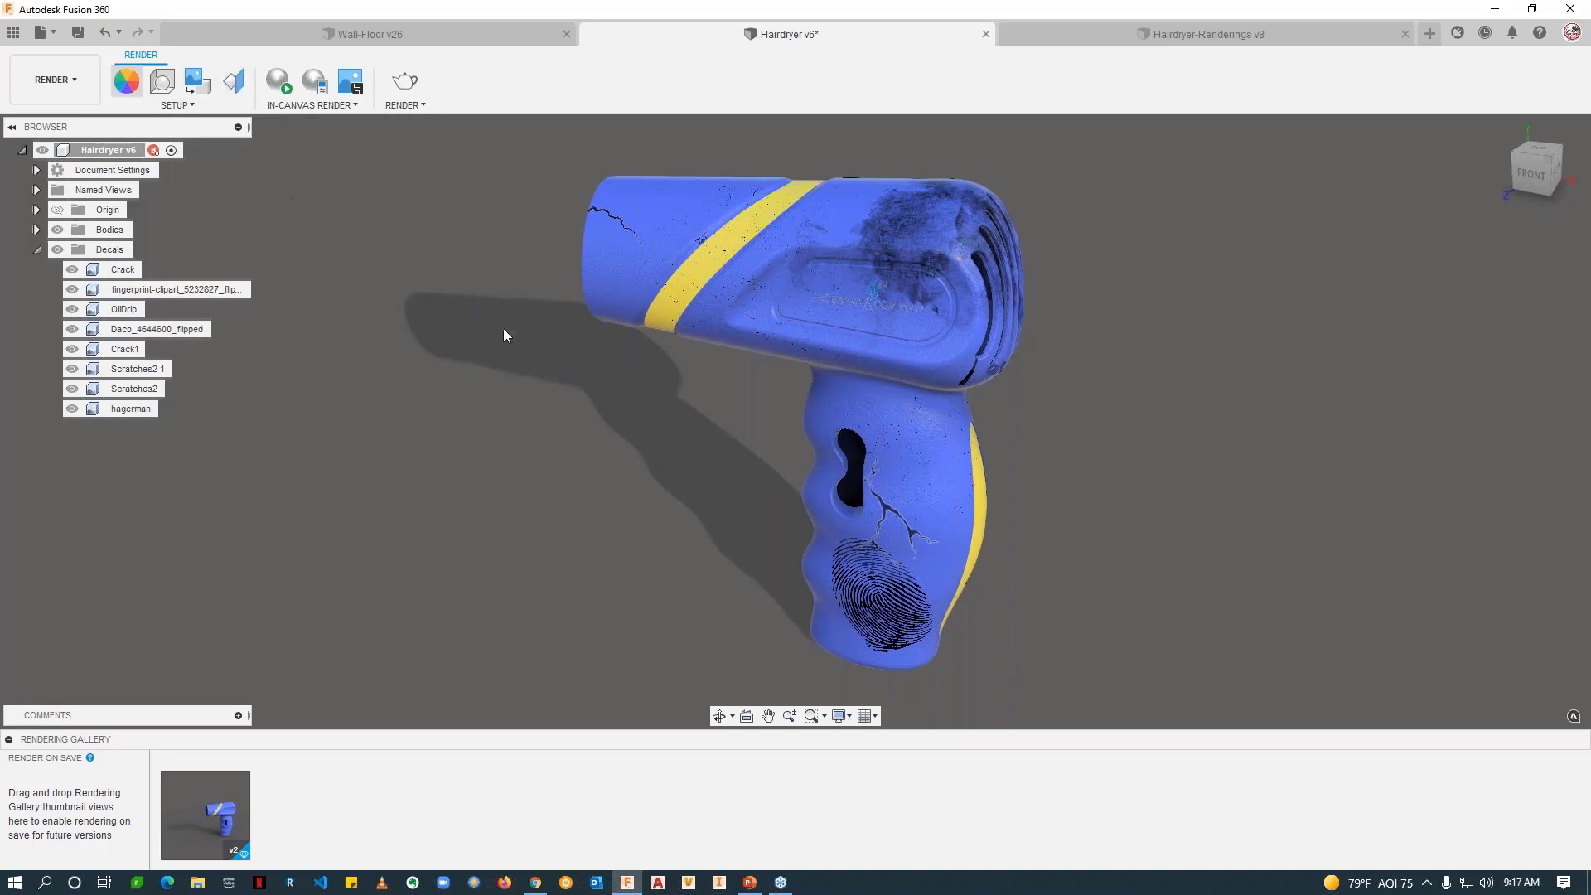
Step: Apply the saved Carbon Fiber - Plain Mine appearance from the personal library to the hairdryer body
key(a)
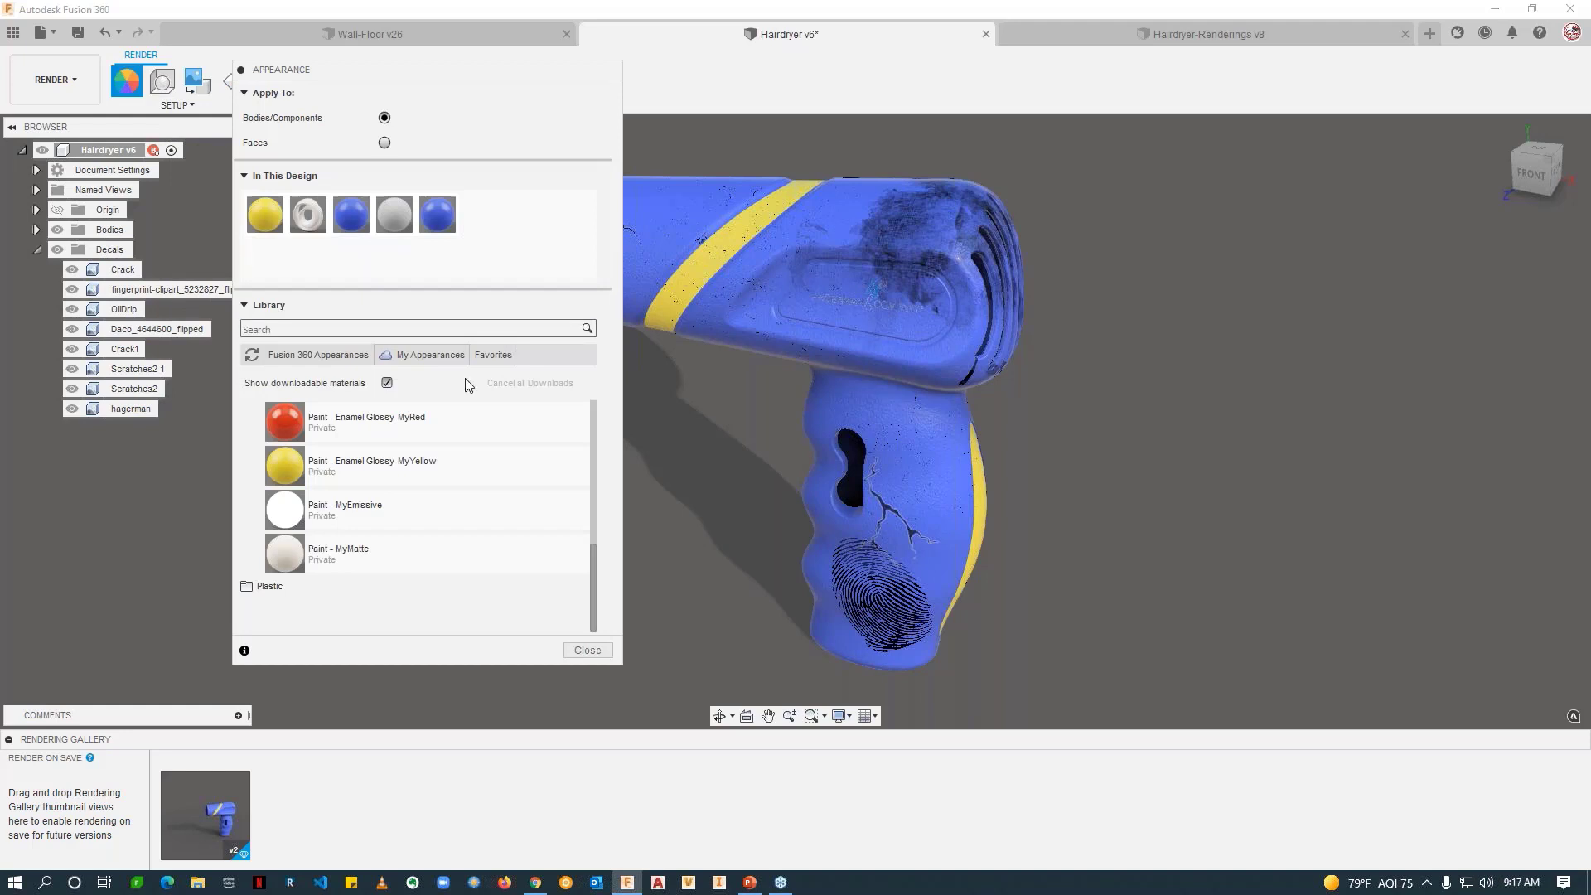
click(419, 355)
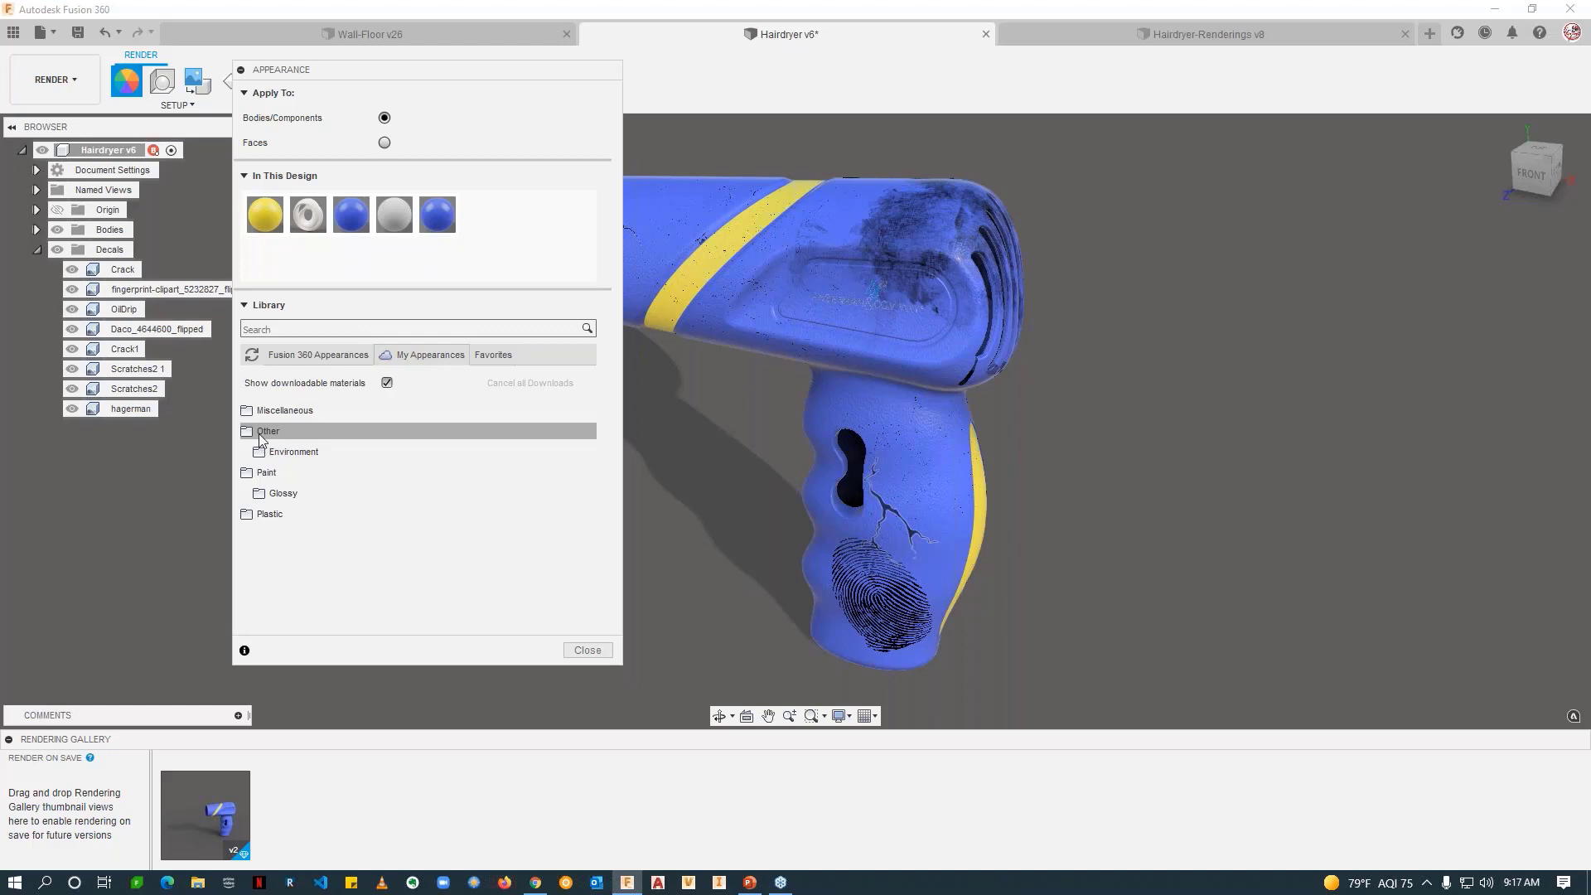
click(267, 409)
click(272, 431)
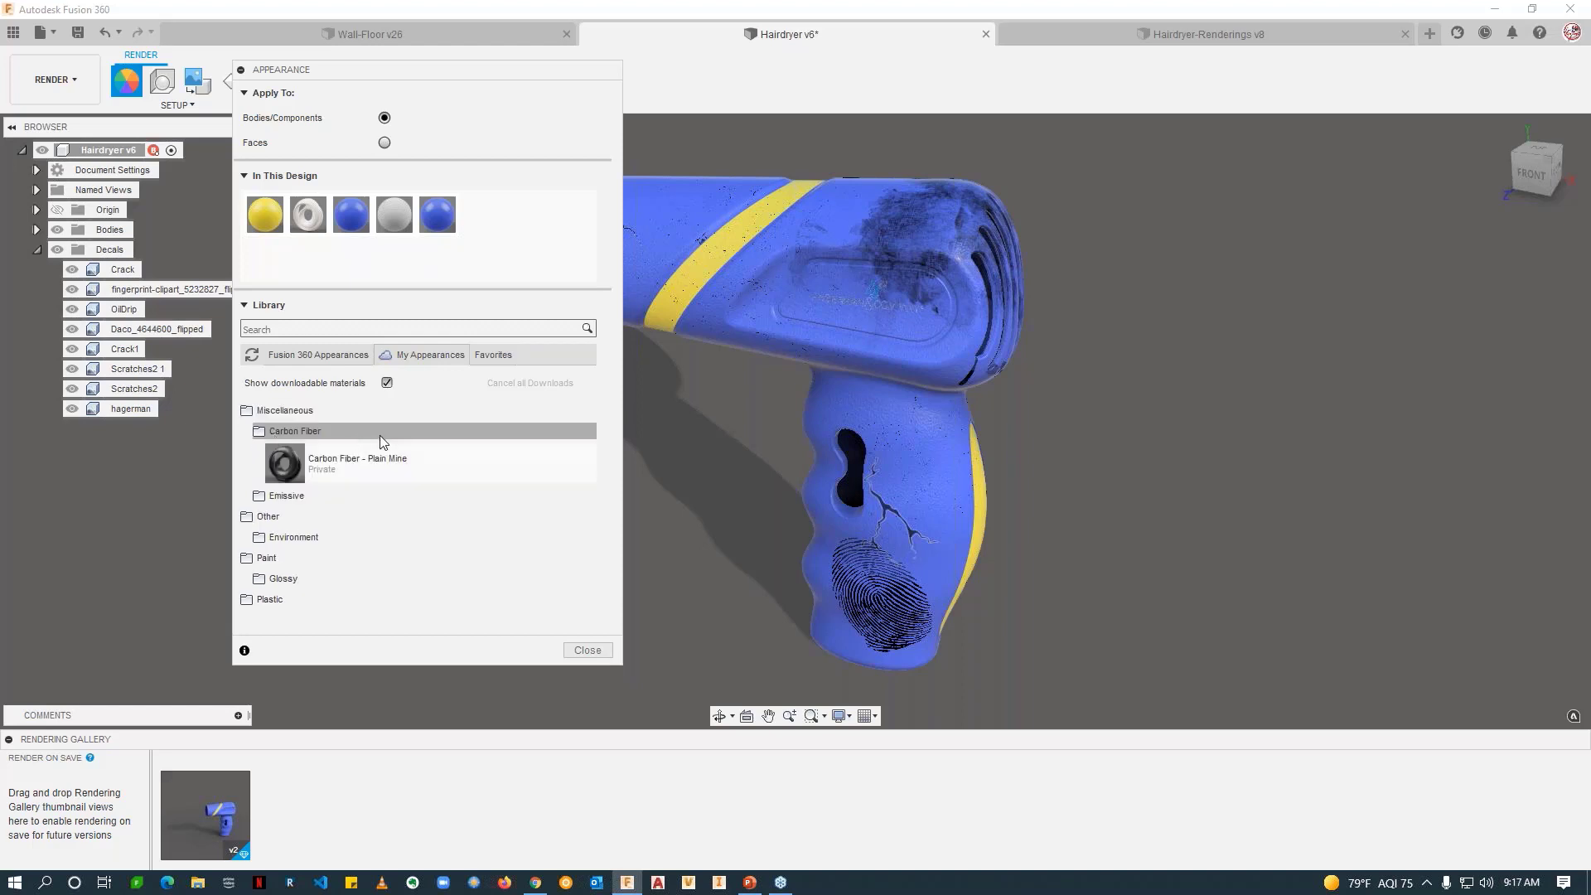
drag(362, 467, 878, 465)
click(738, 466)
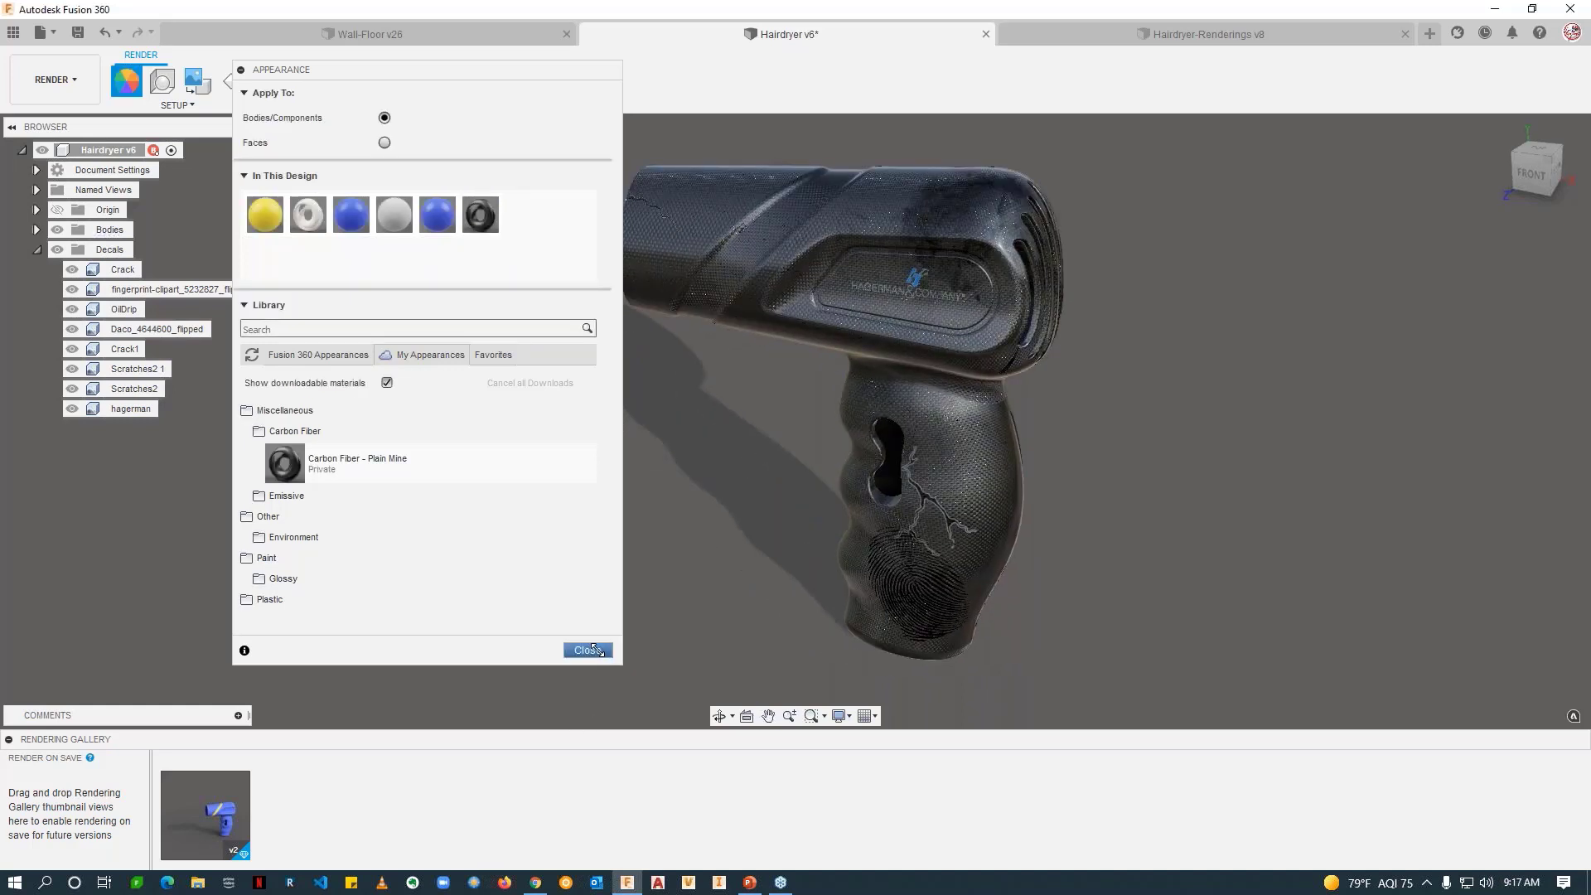
Step: Inspect the carbon fiber appearance's colour, scale, rotation, roughness and reflectance settings without changing them, and close the appearance editing
right_click(488, 217)
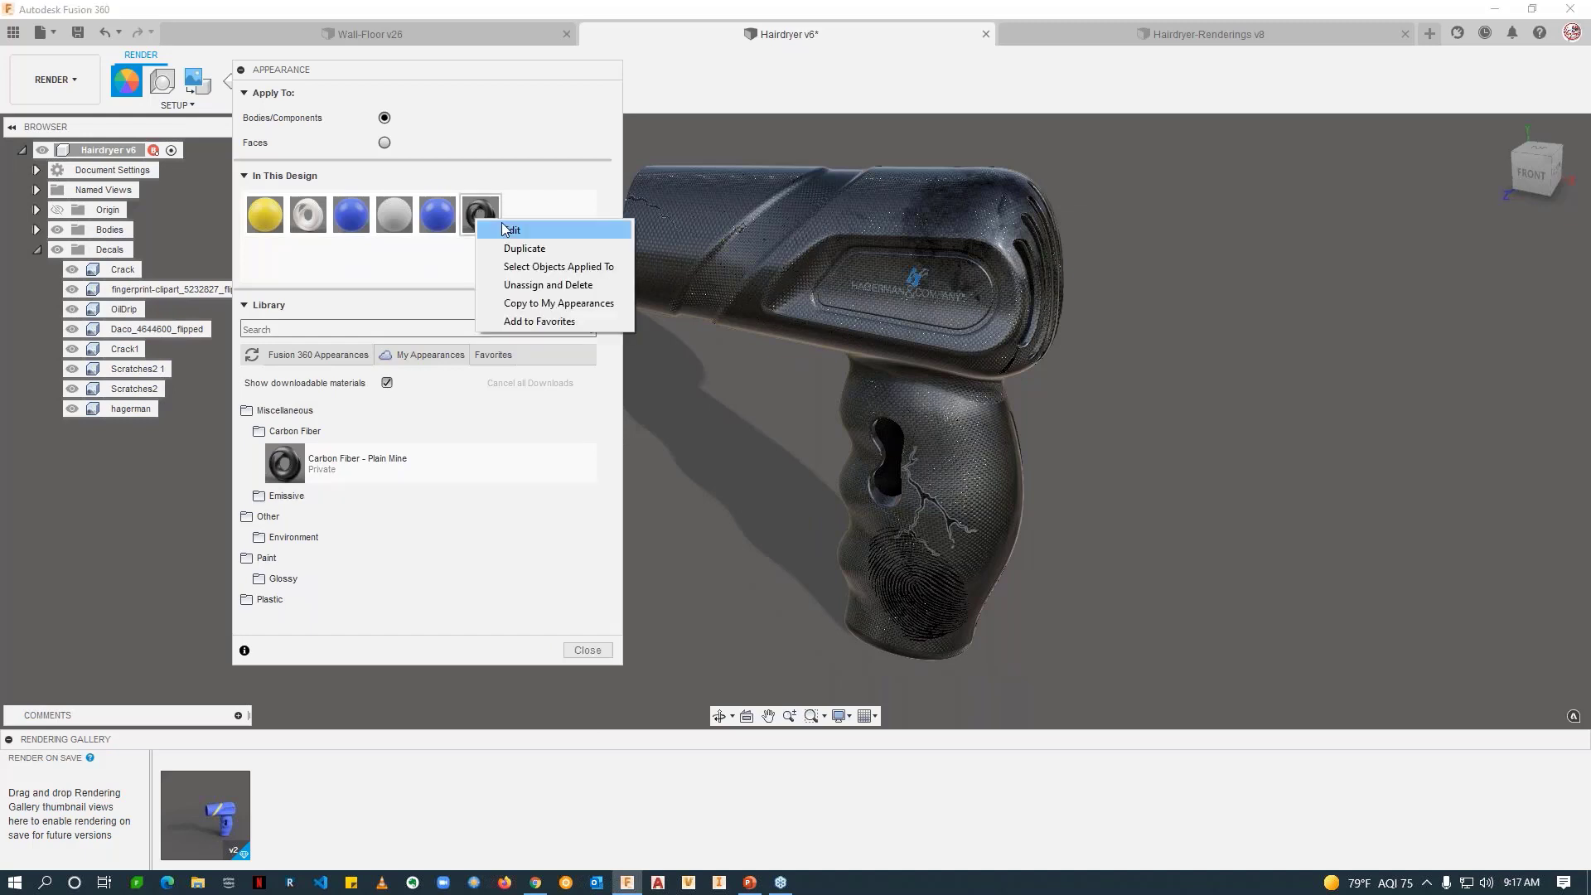
click(506, 228)
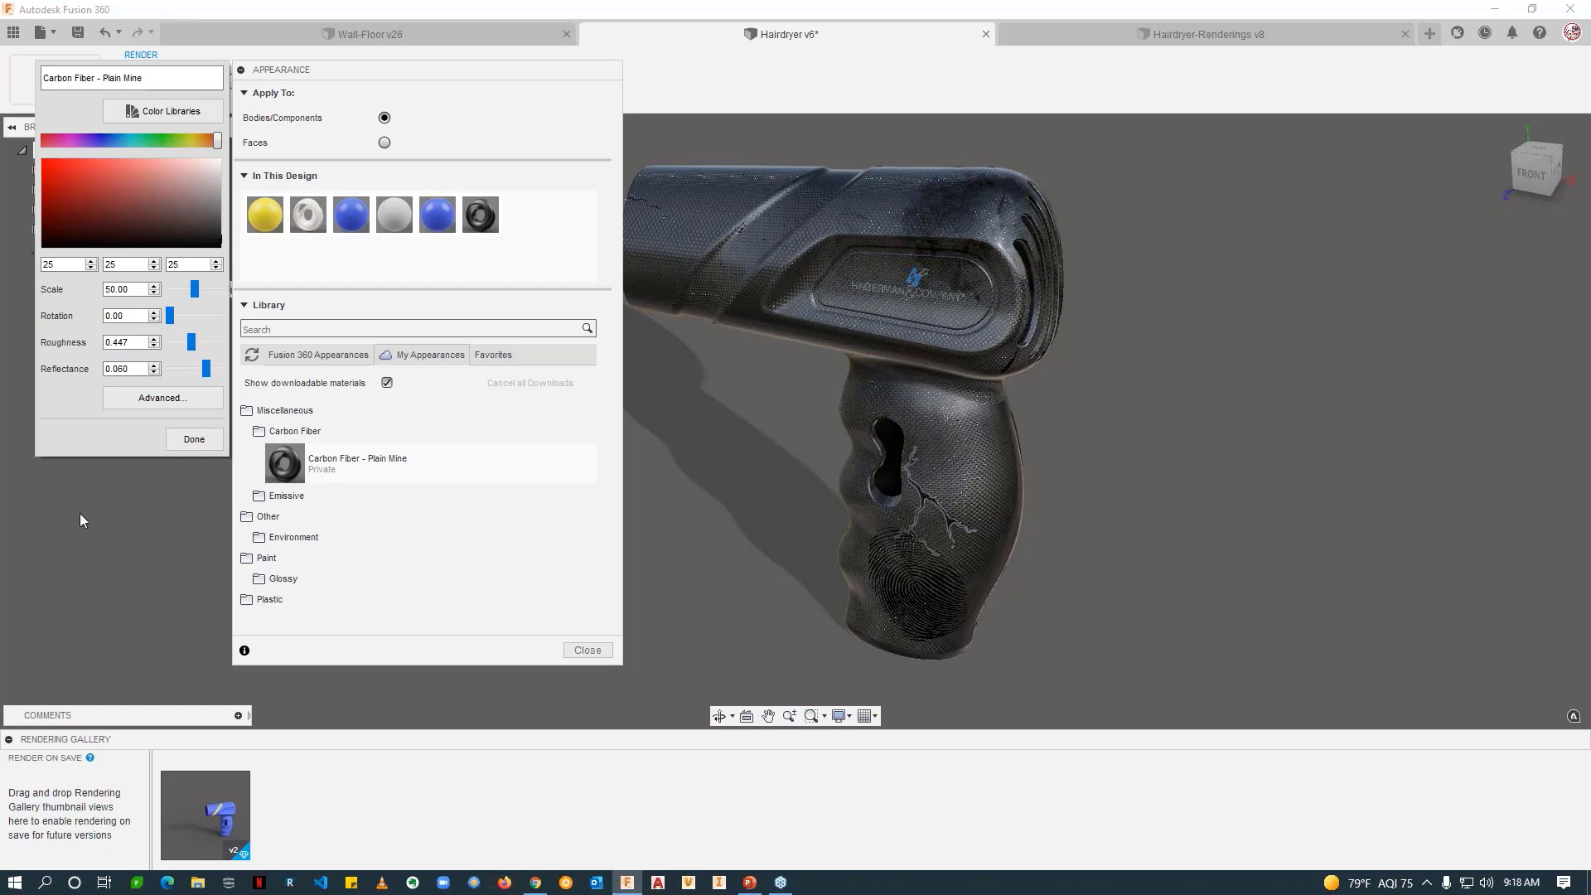
click(194, 439)
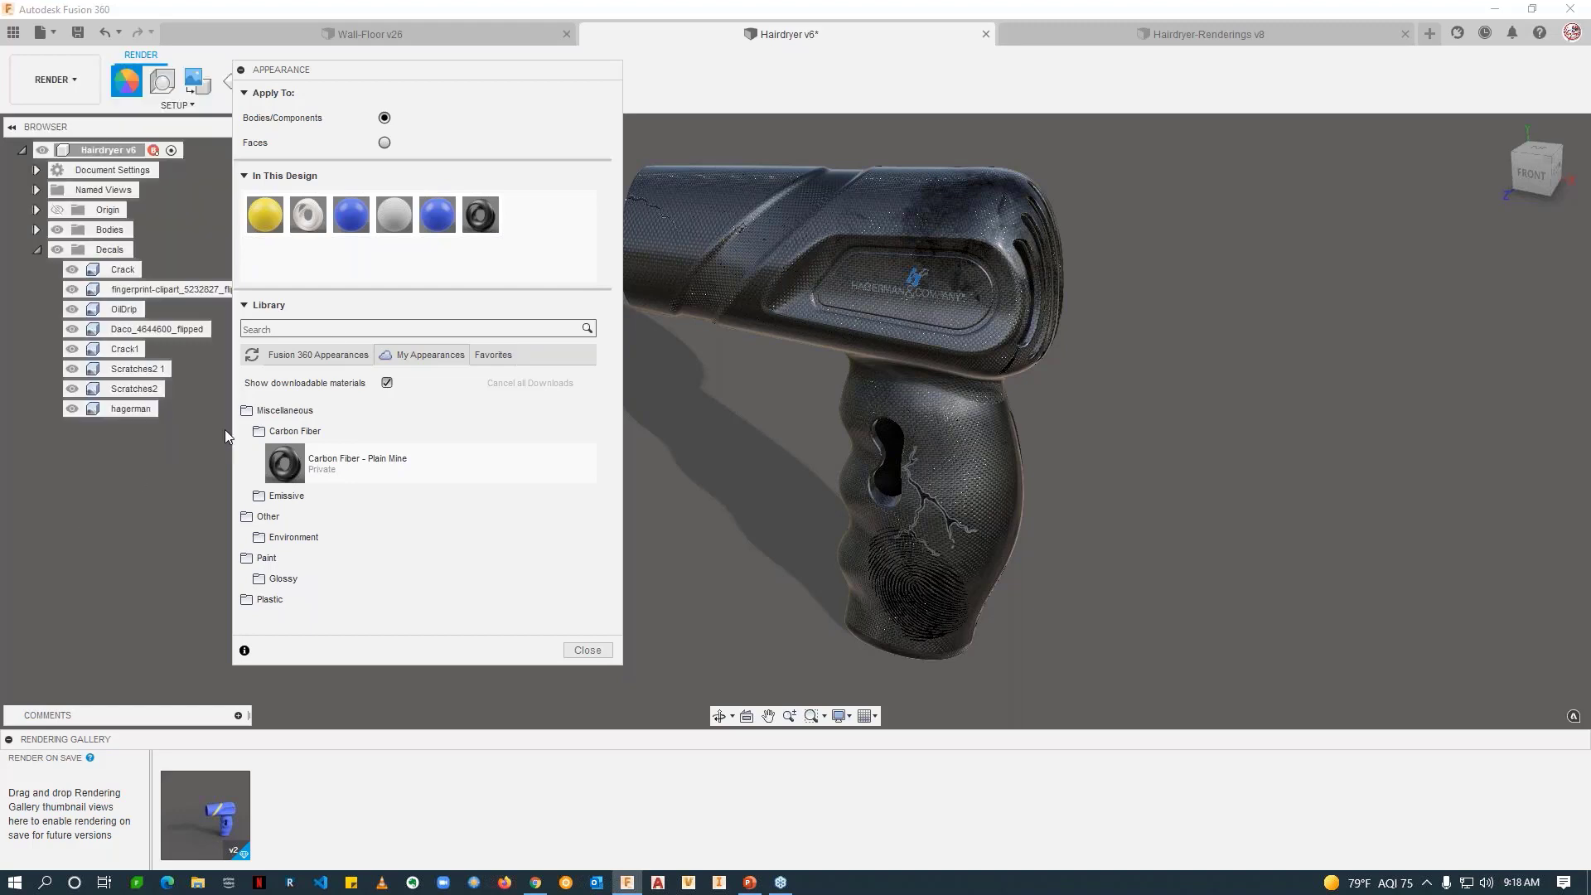
click(587, 651)
Step: Set the hairdryer body's texture mapping to planar projection along the blue axis
shift+middle_drag(728, 479, 661, 351)
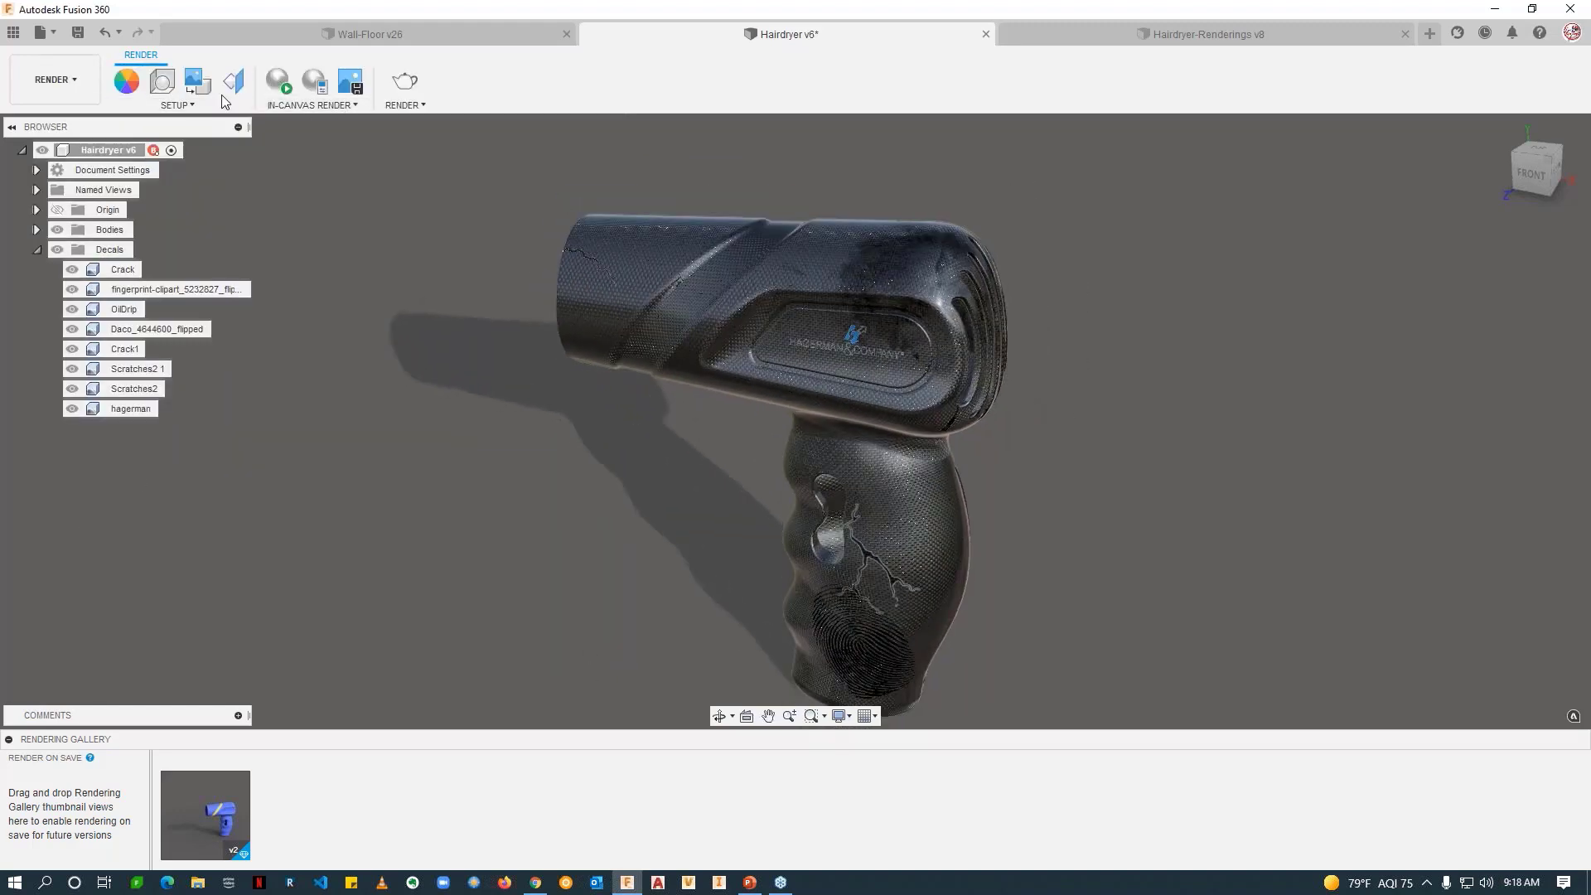
click(235, 83)
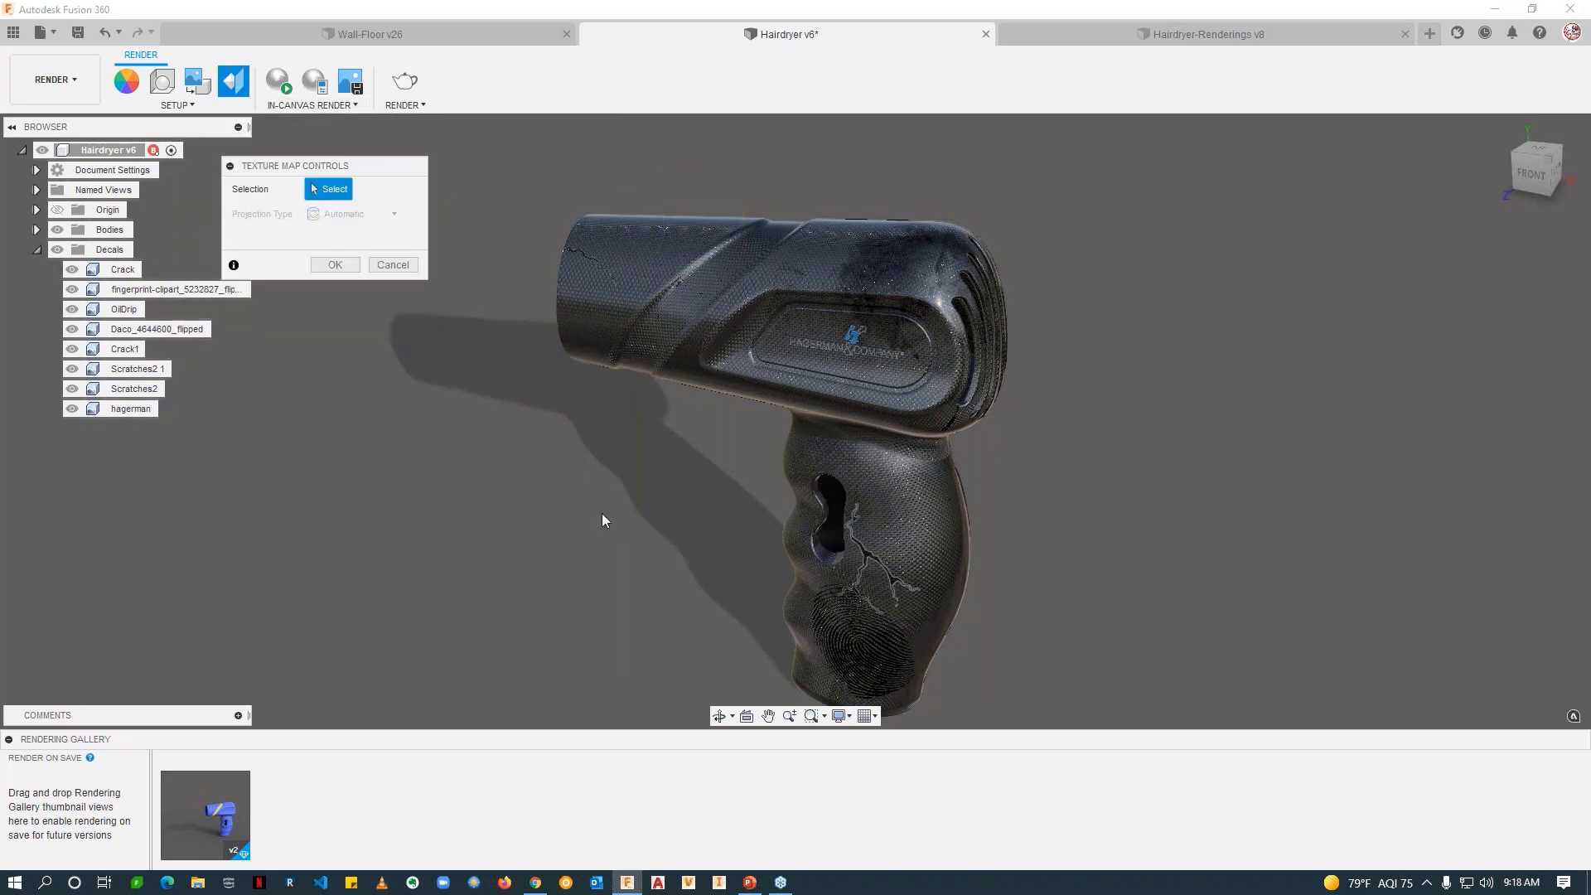
middle_drag(694, 507, 676, 459)
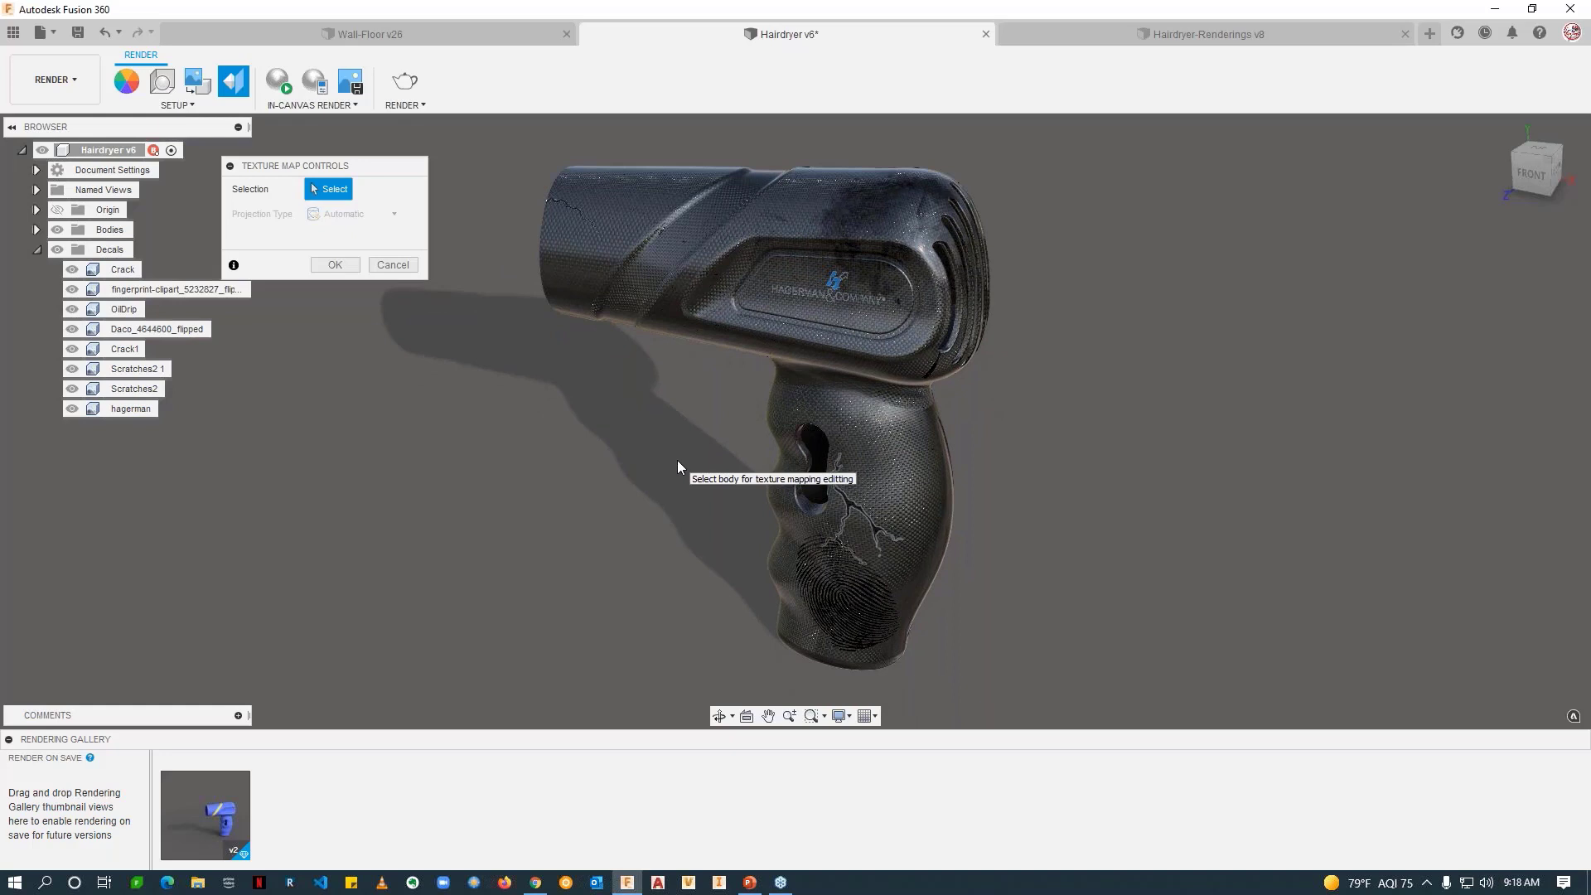
scroll(746, 199, up, 1)
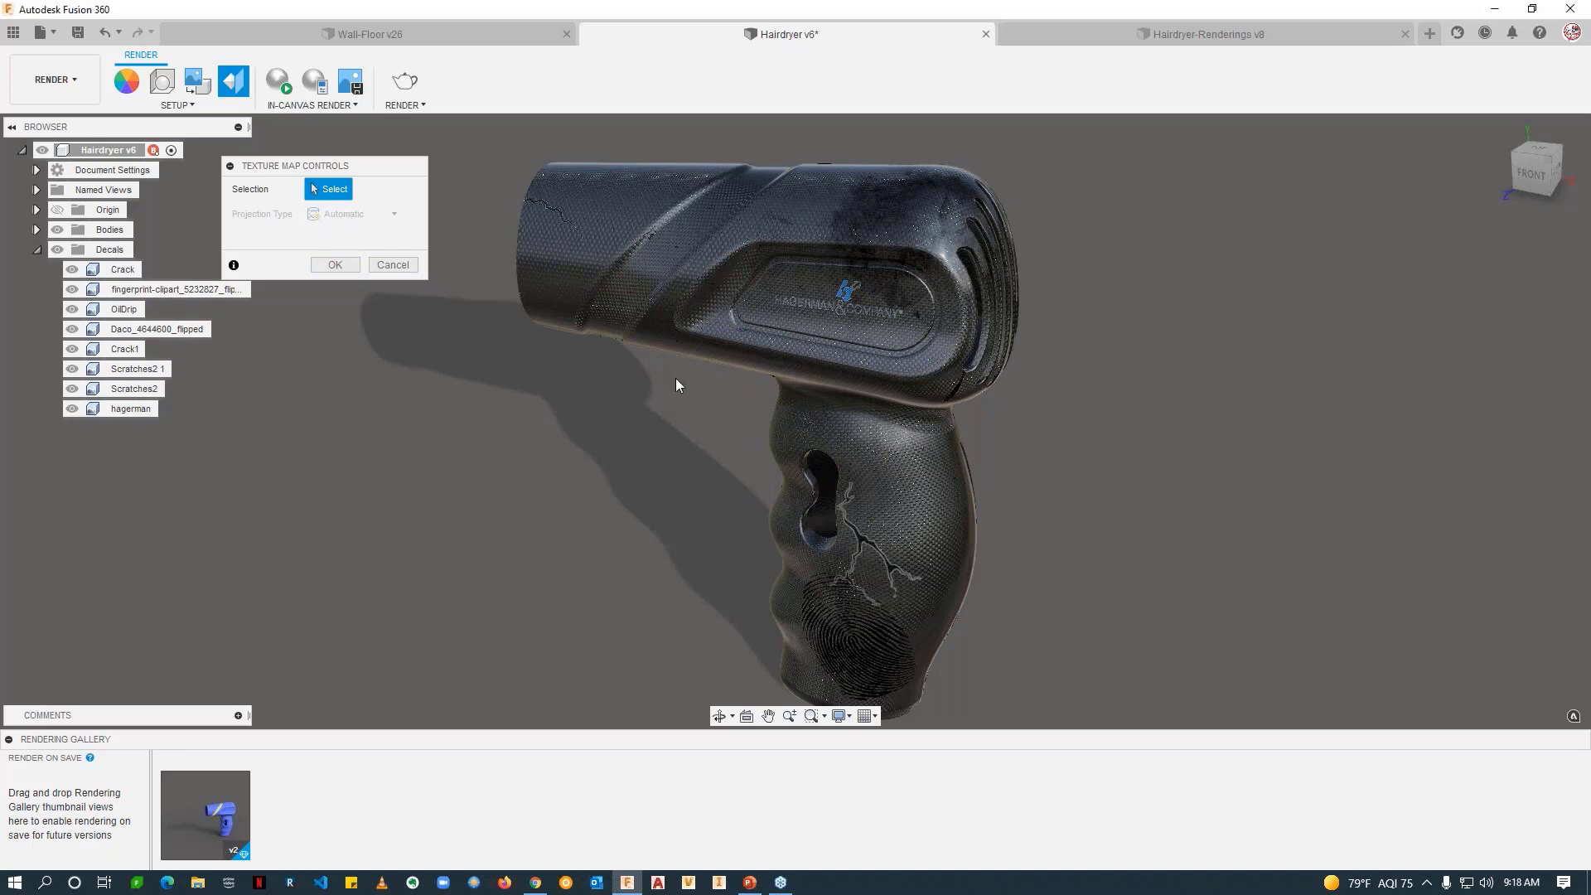
click(659, 222)
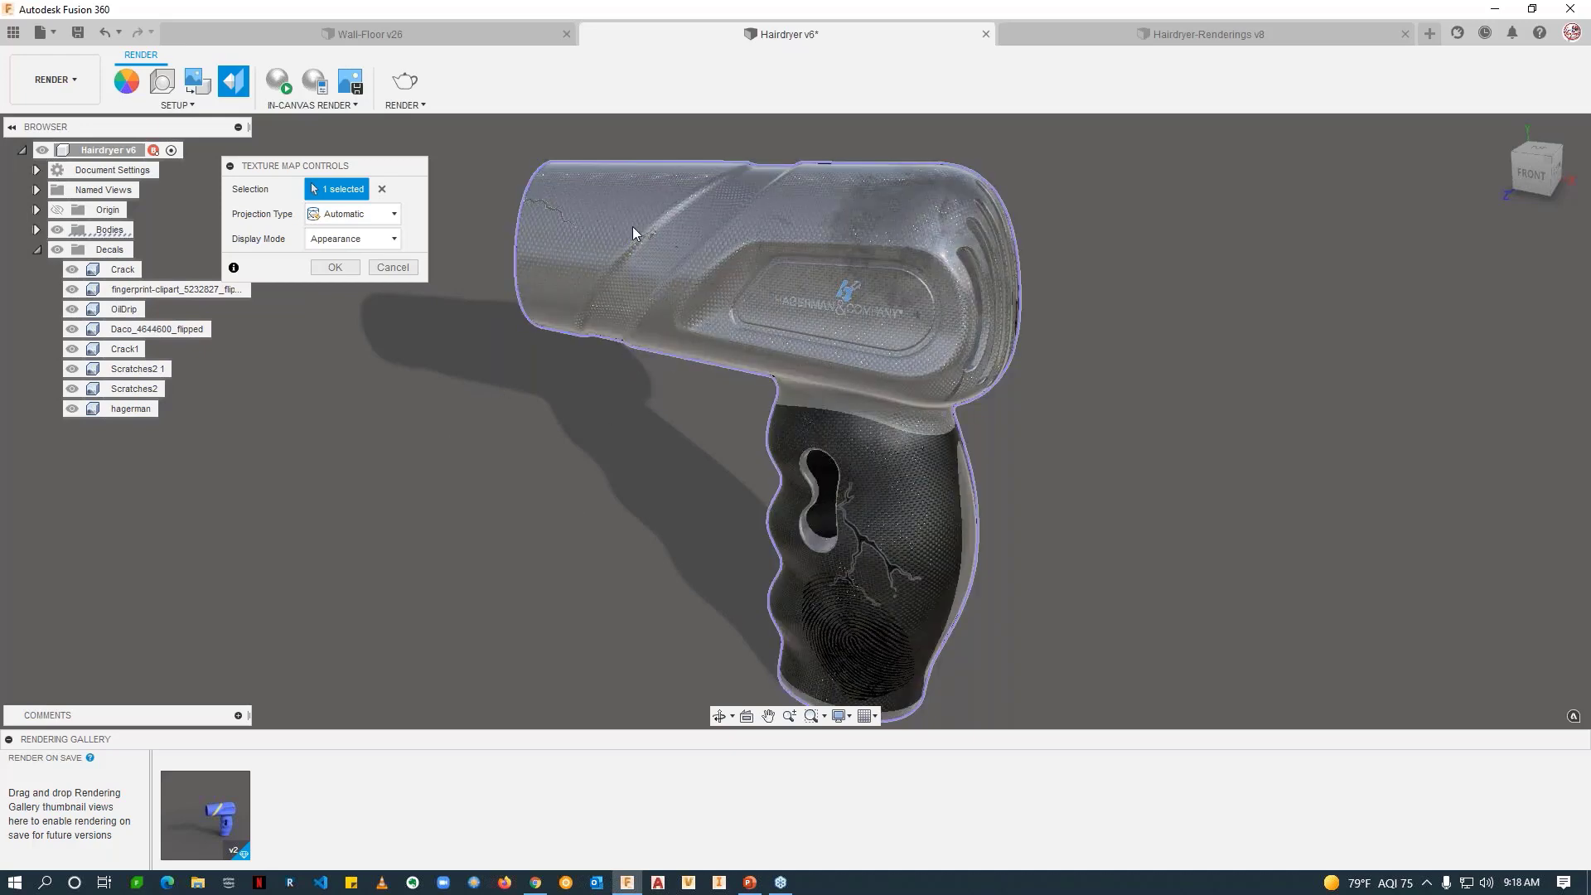
click(372, 222)
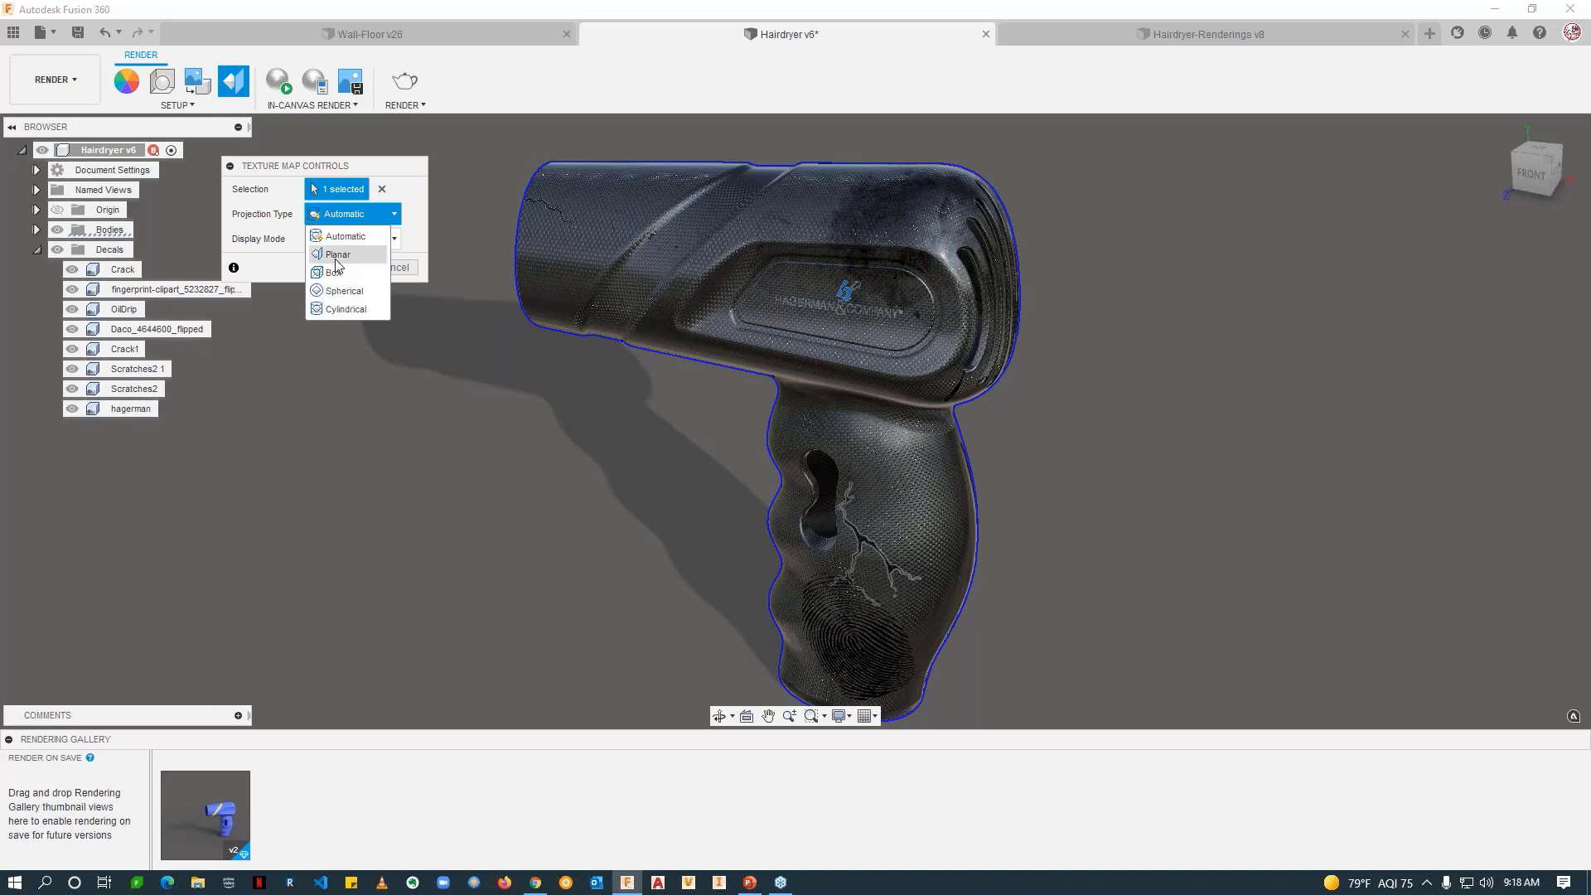
click(337, 256)
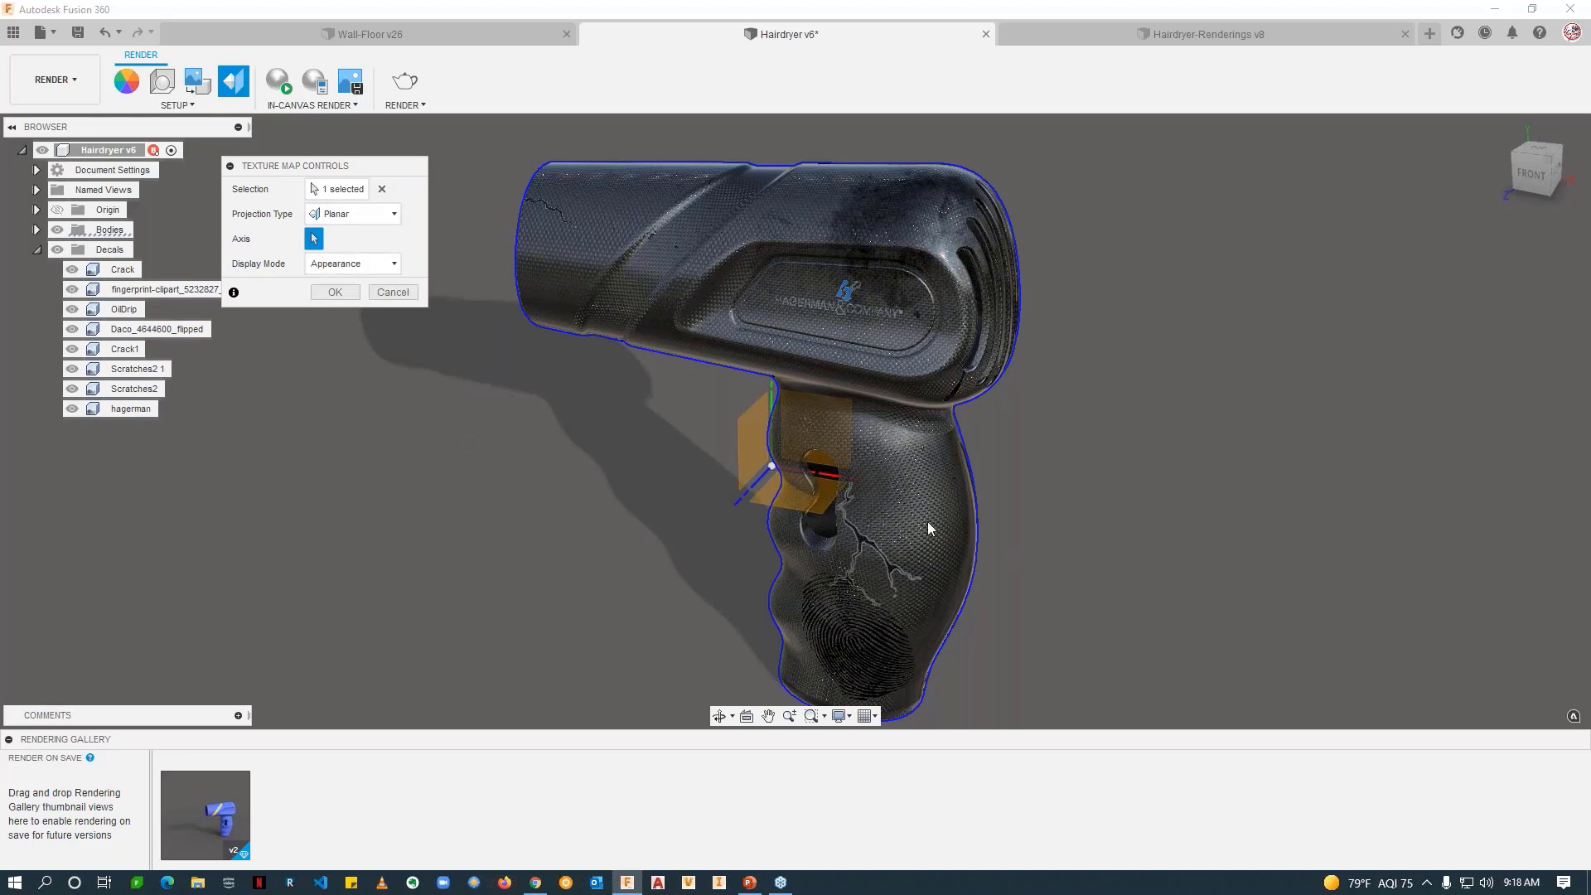
click(745, 498)
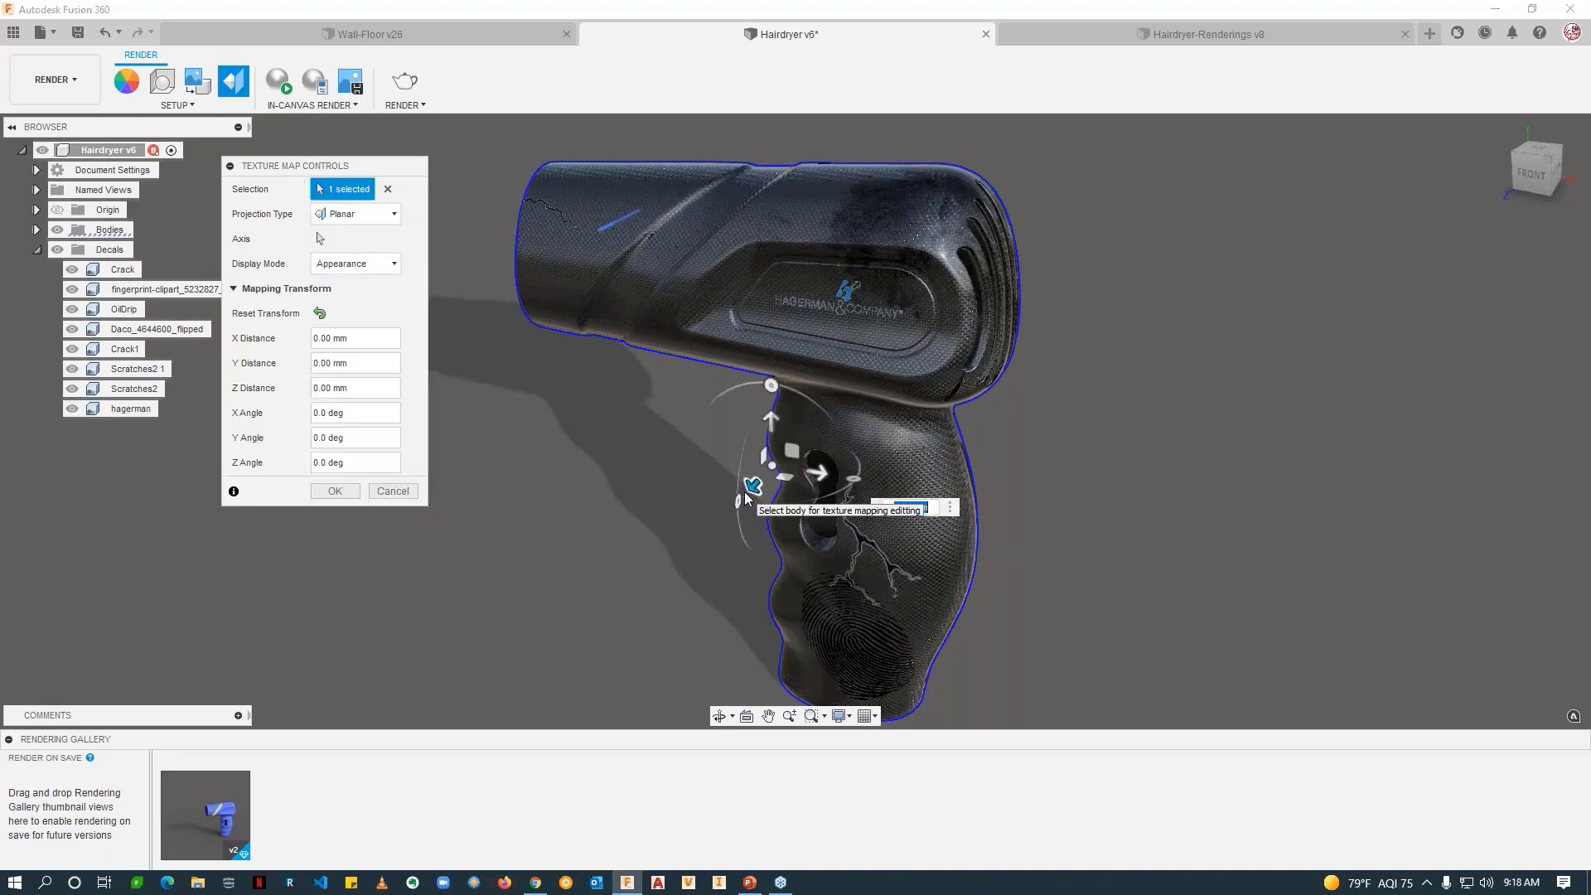
Step: Try shifting the hairdryer body's planar texture mapping about -64.3 mm in X and 4.6 mm in Y
drag(793, 453, 724, 436)
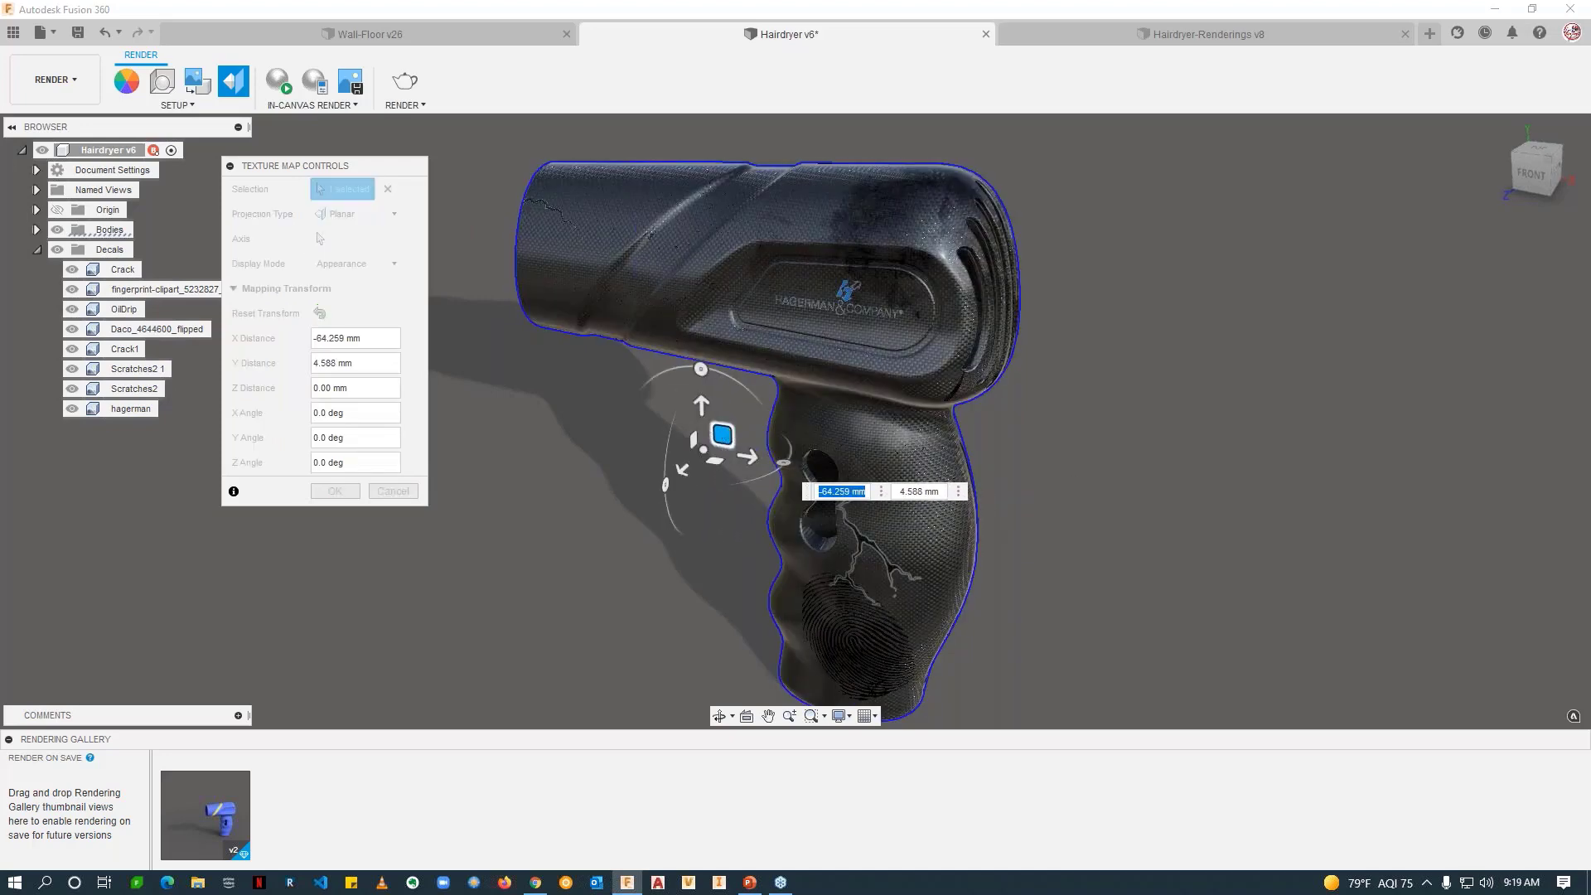
scroll(1070, 490, up, 5)
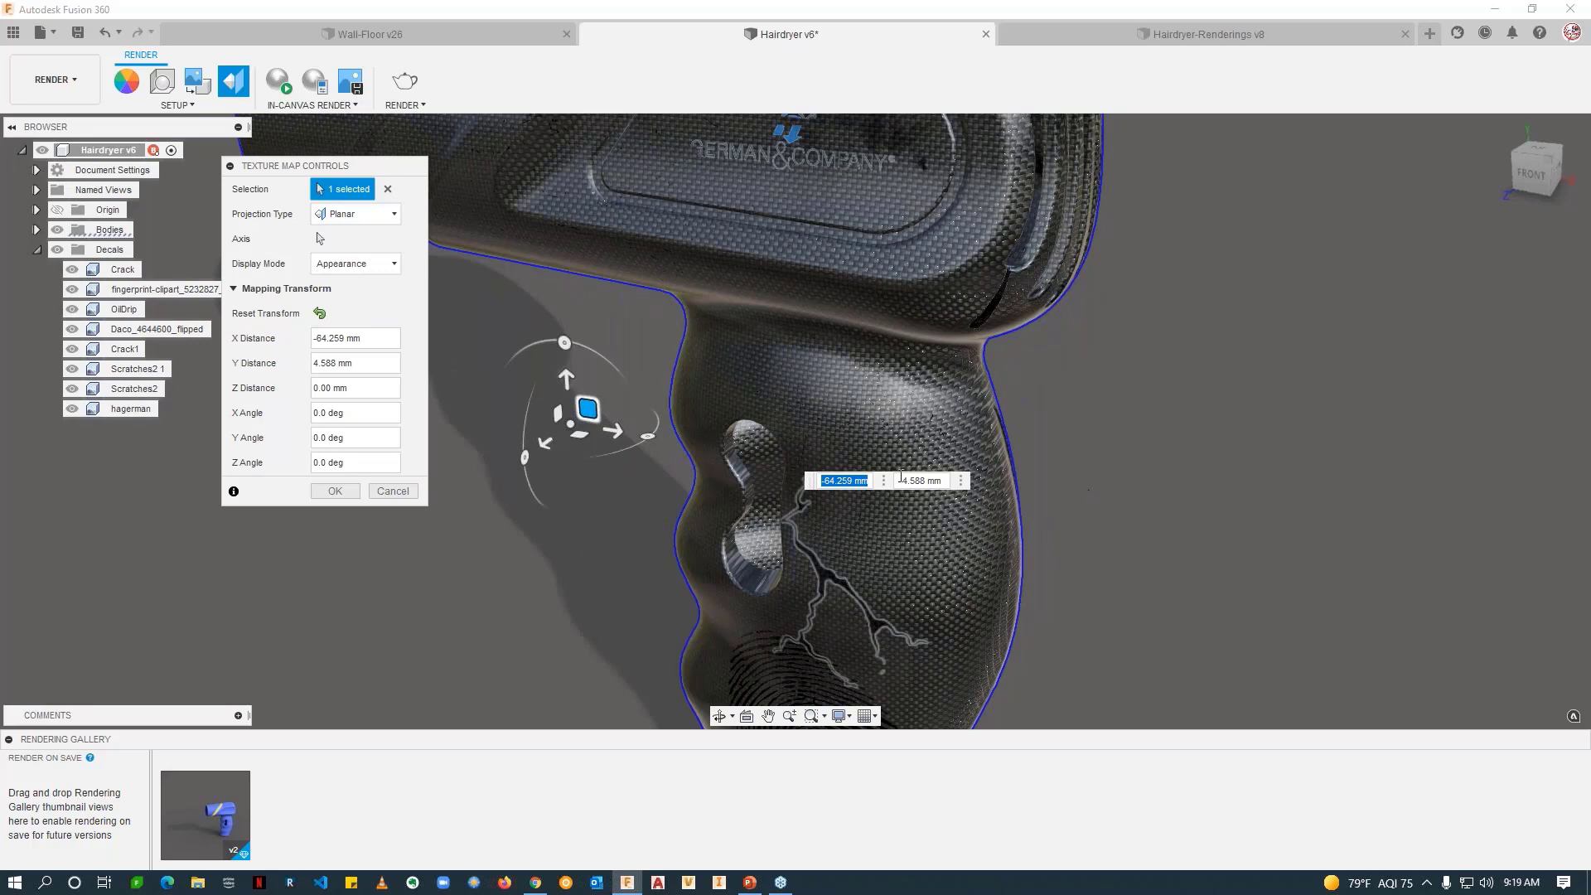
click(647, 438)
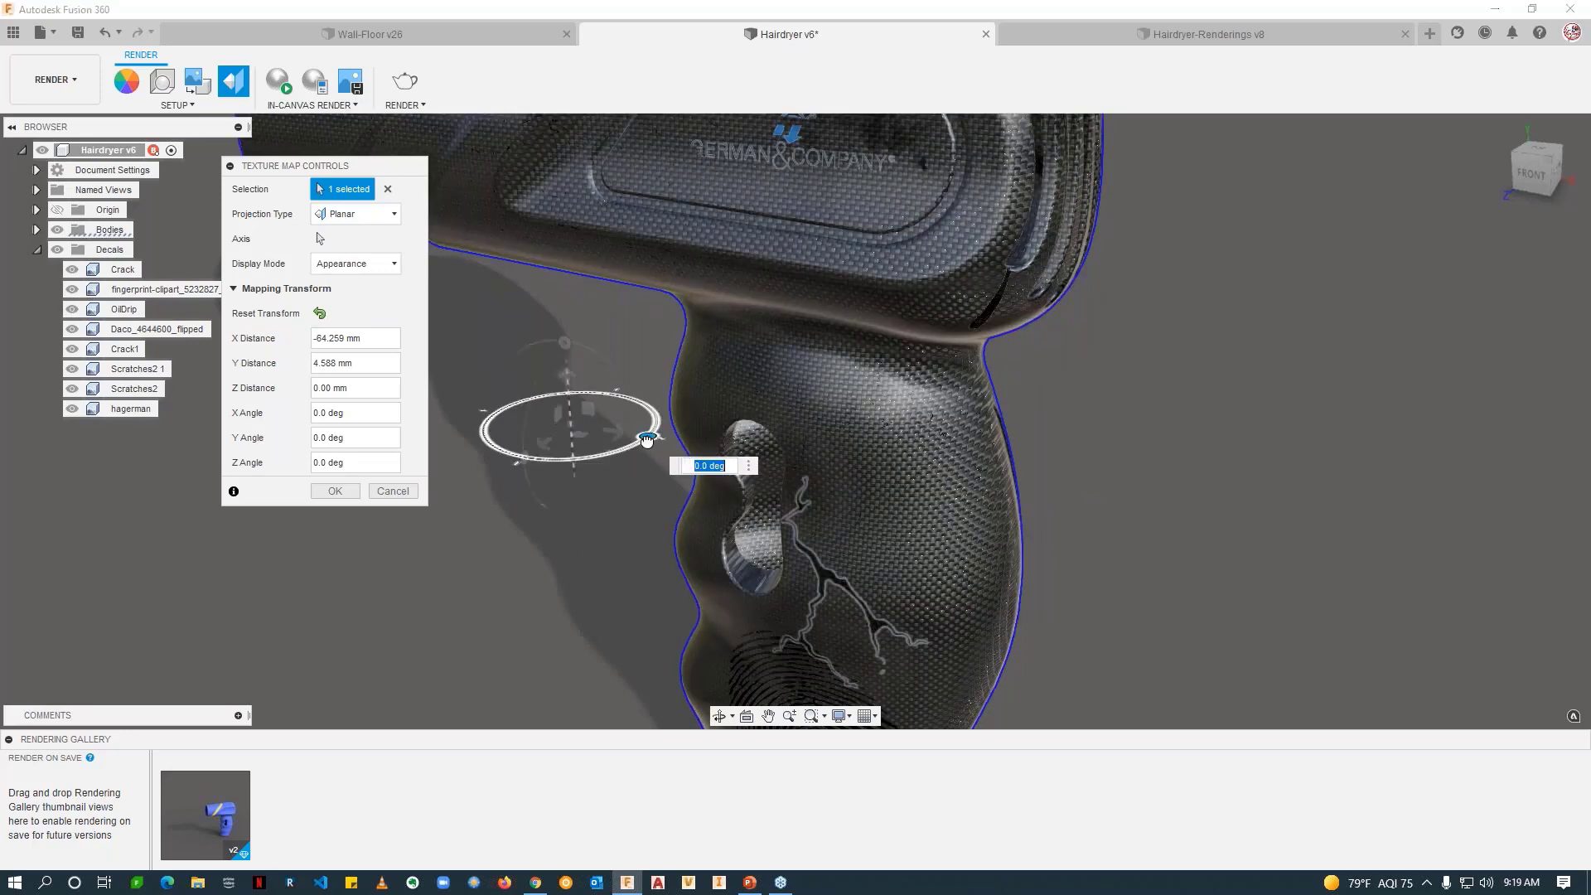
mouse_move(647, 438)
mouse_down()
mouse_move(627, 447)
mouse_move(651, 442)
mouse_up()
scroll(973, 491, down, 4)
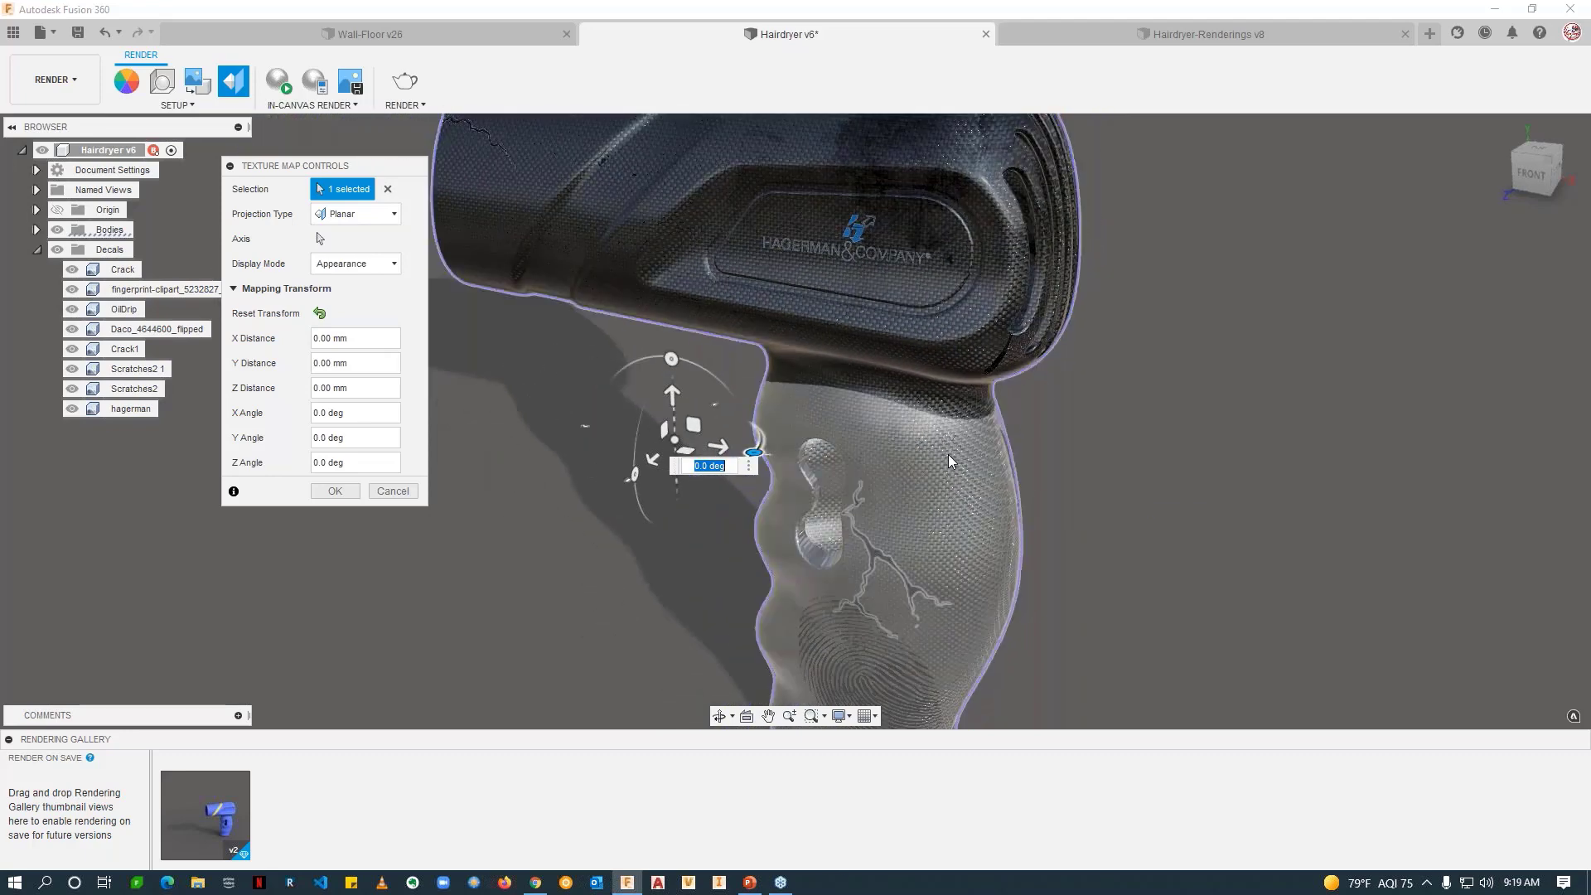
middle_drag(948, 454, 997, 556)
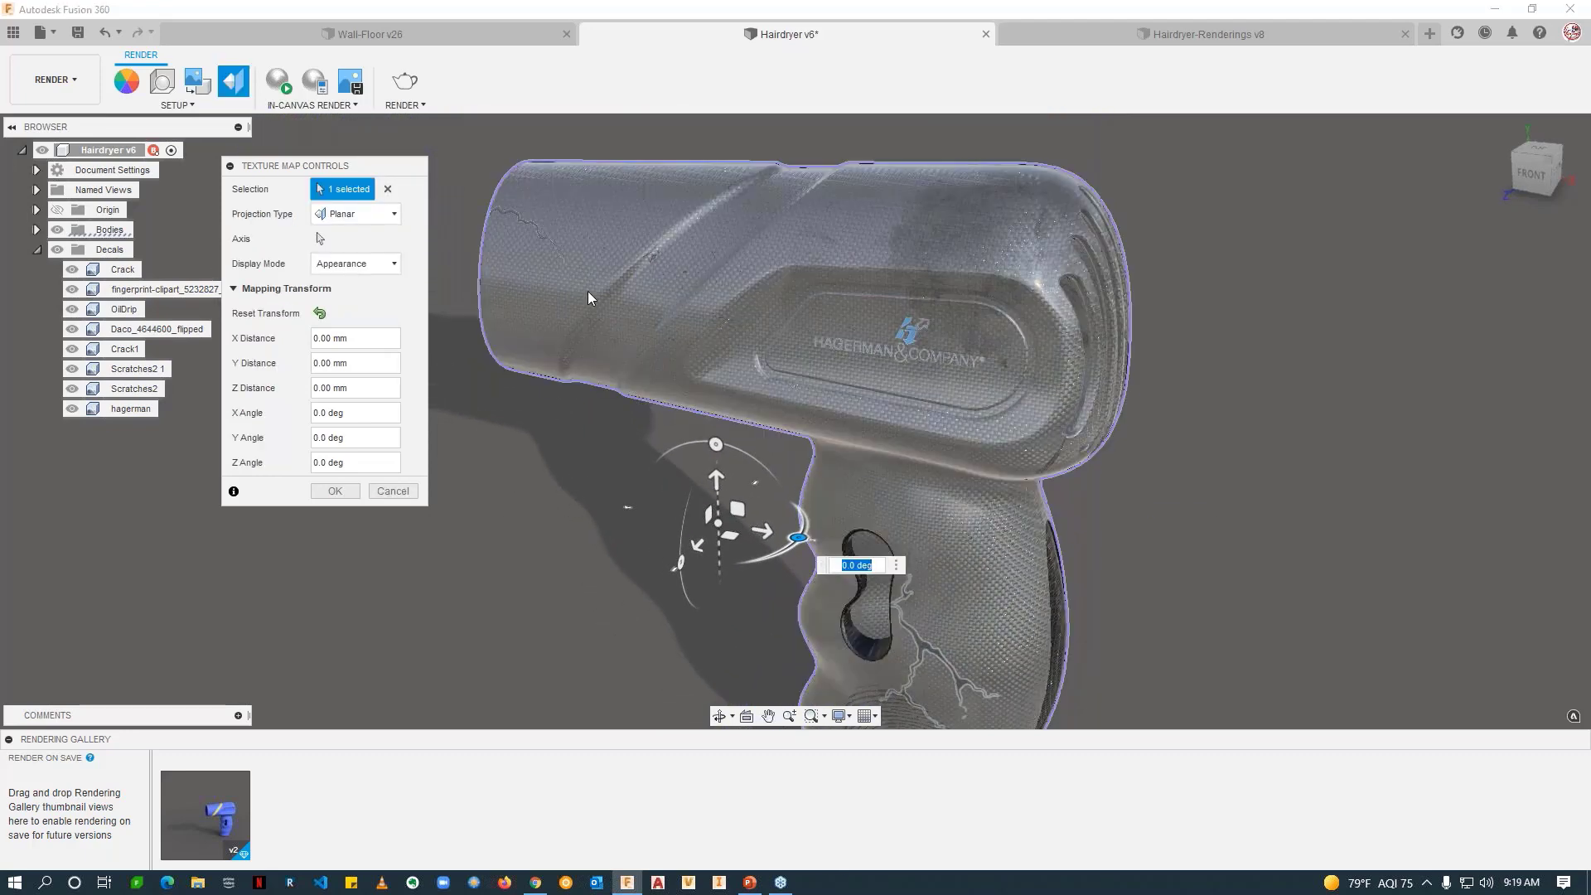
Step: Try box projection on the hairdryer body's texture mapping with a Y angle of -22.5°
click(365, 215)
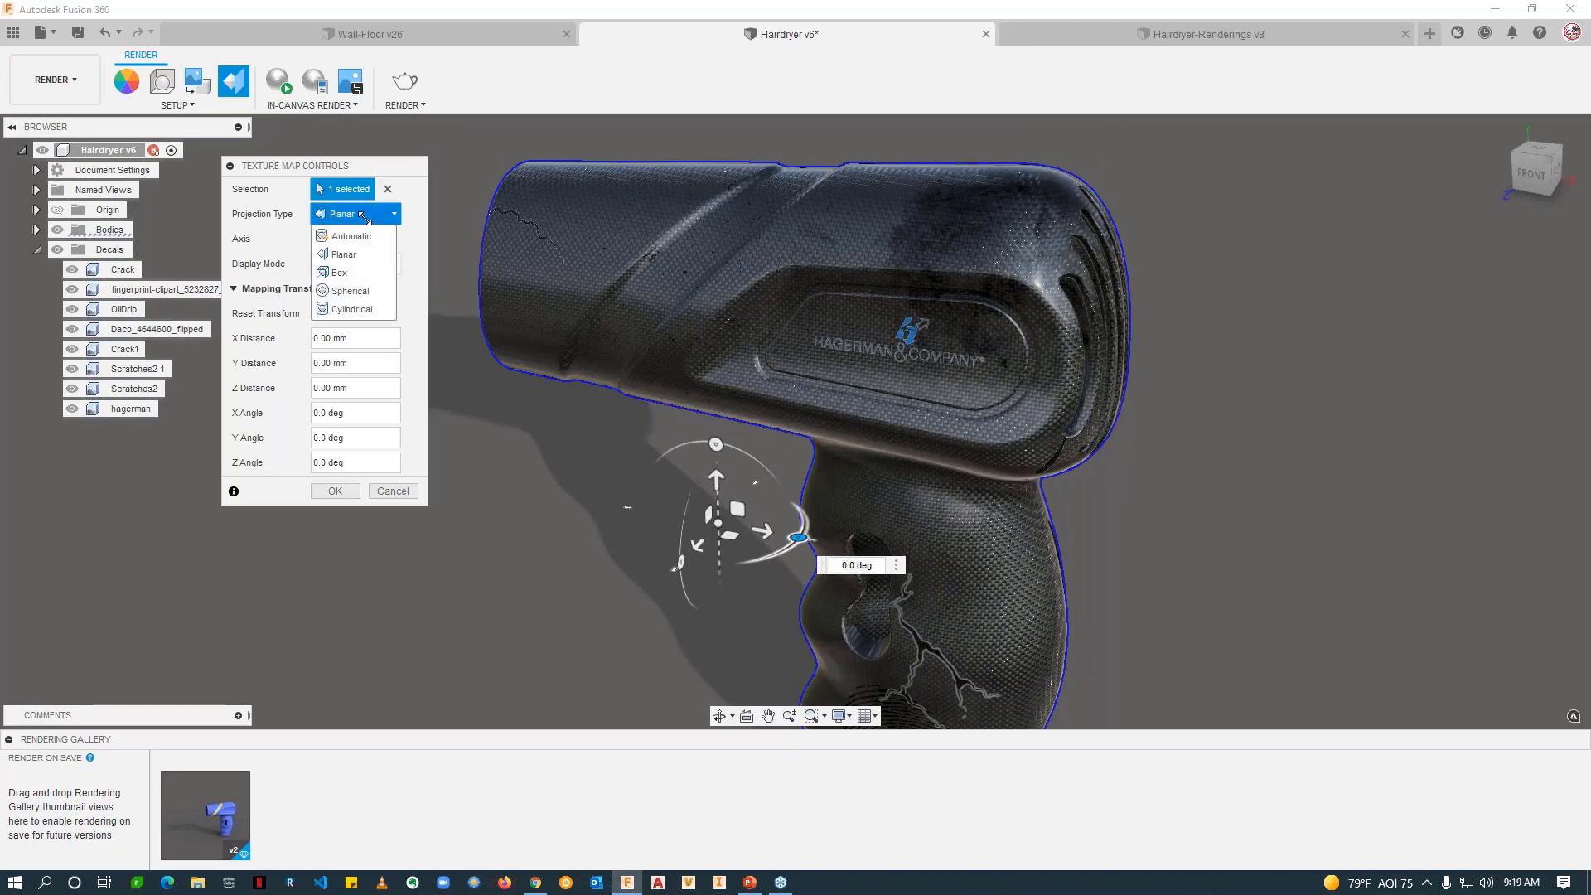
click(342, 279)
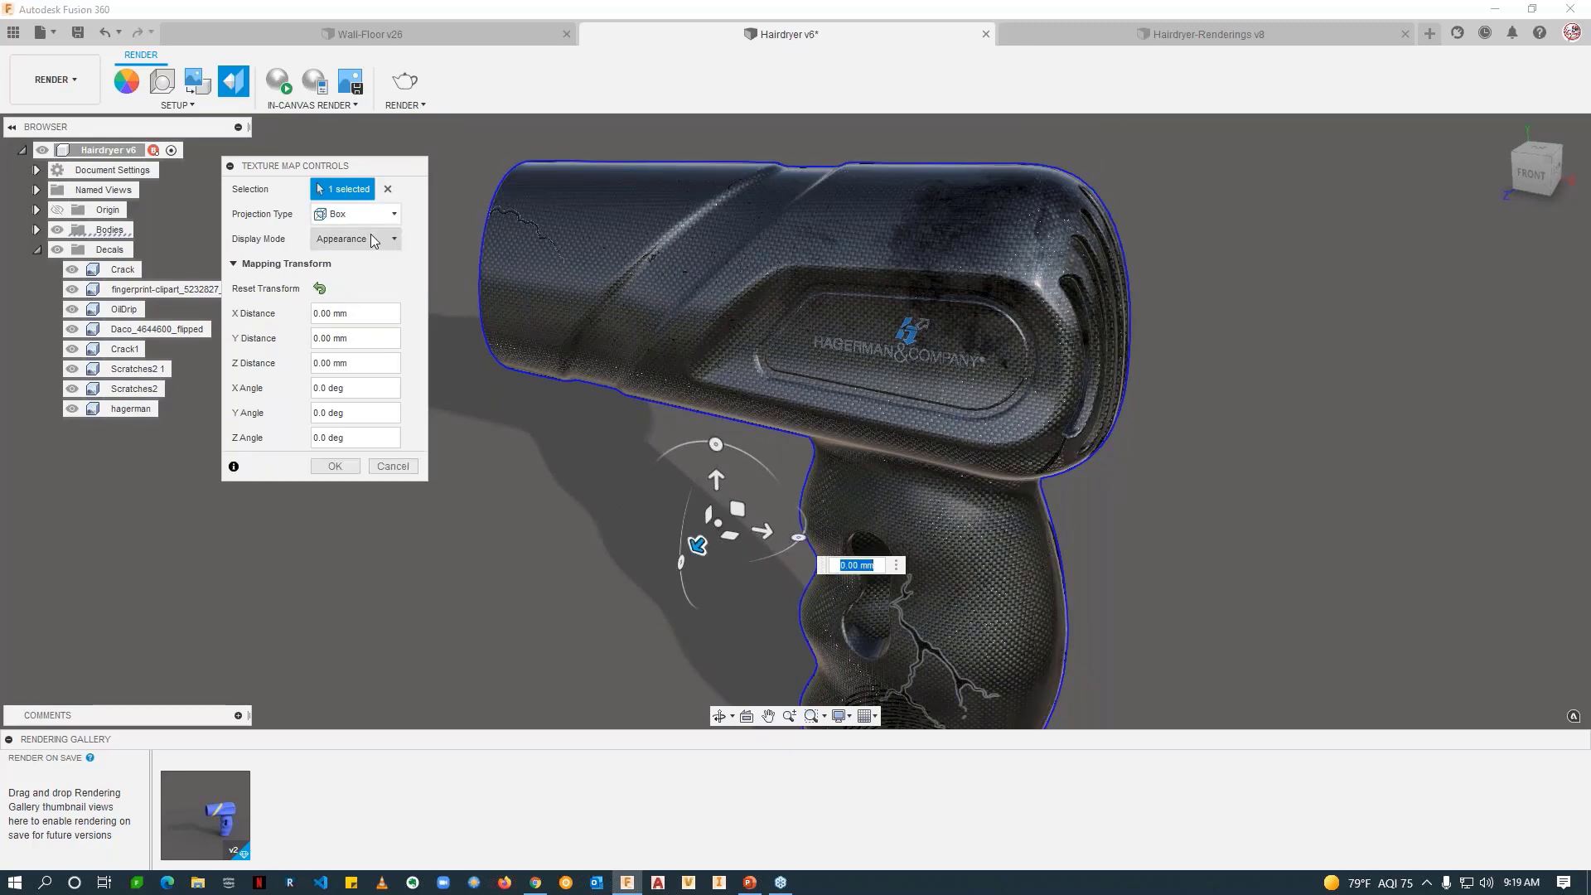
scroll(600, 227, up, 2)
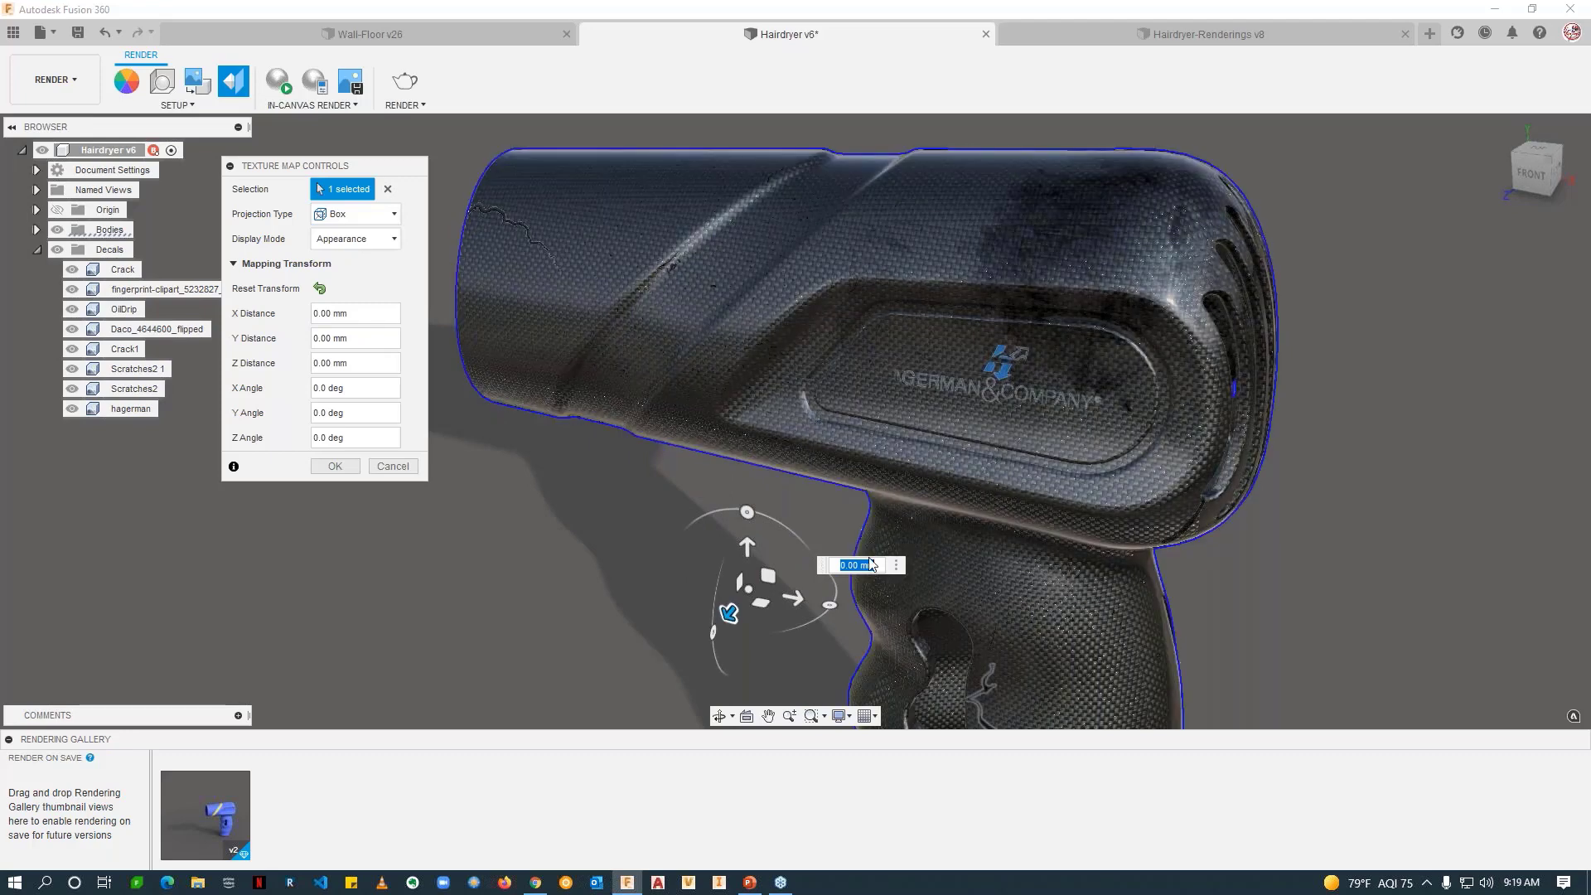
click(830, 605)
drag(829, 606, 811, 620)
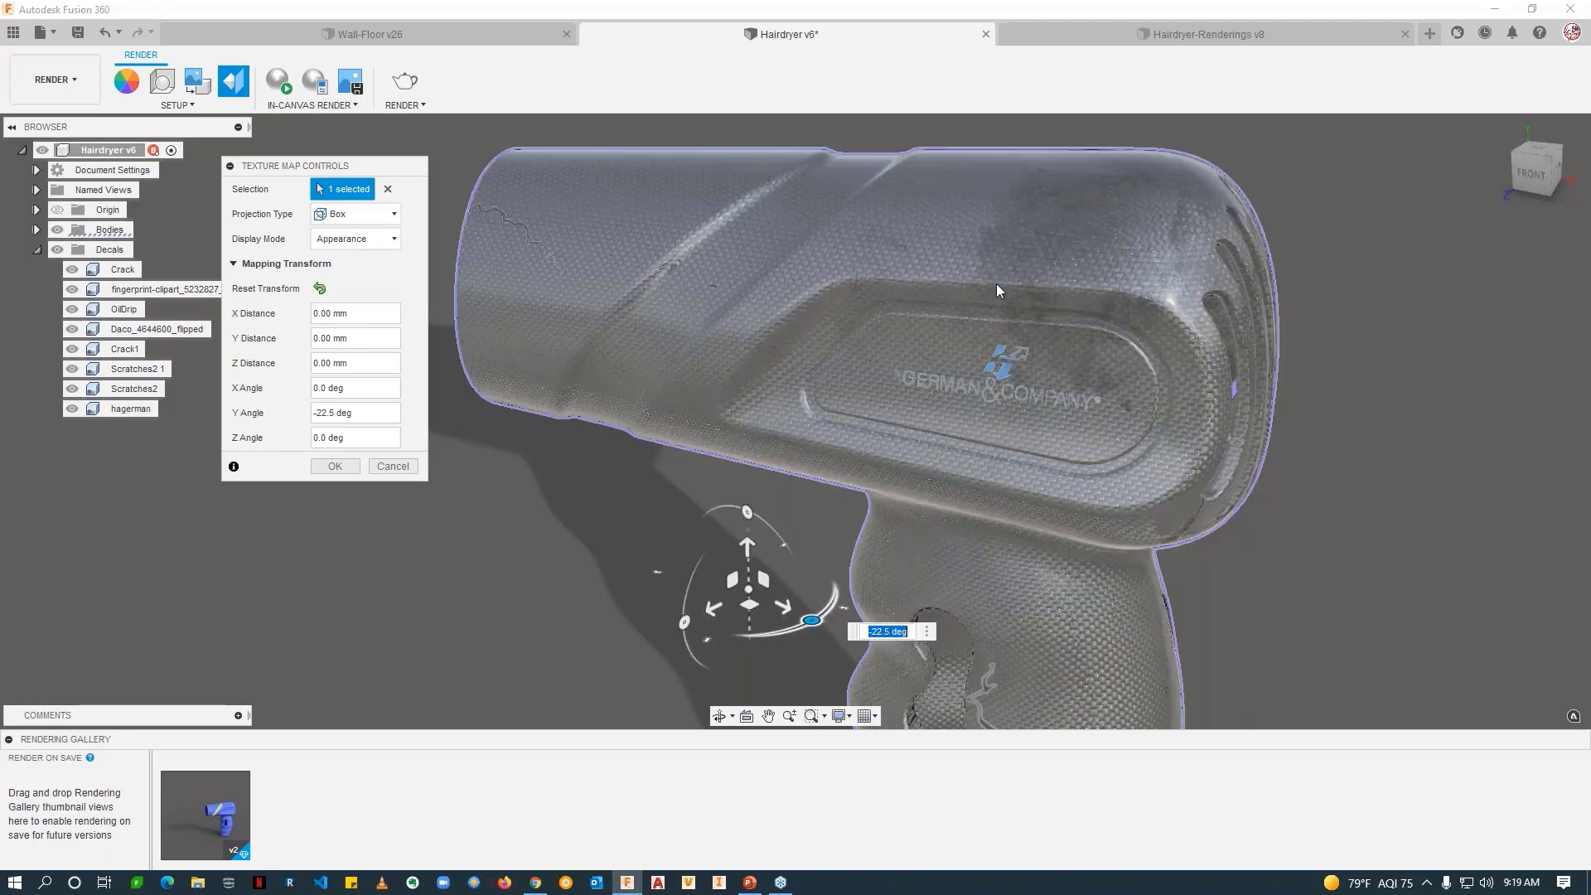
scroll(659, 209, up, 2)
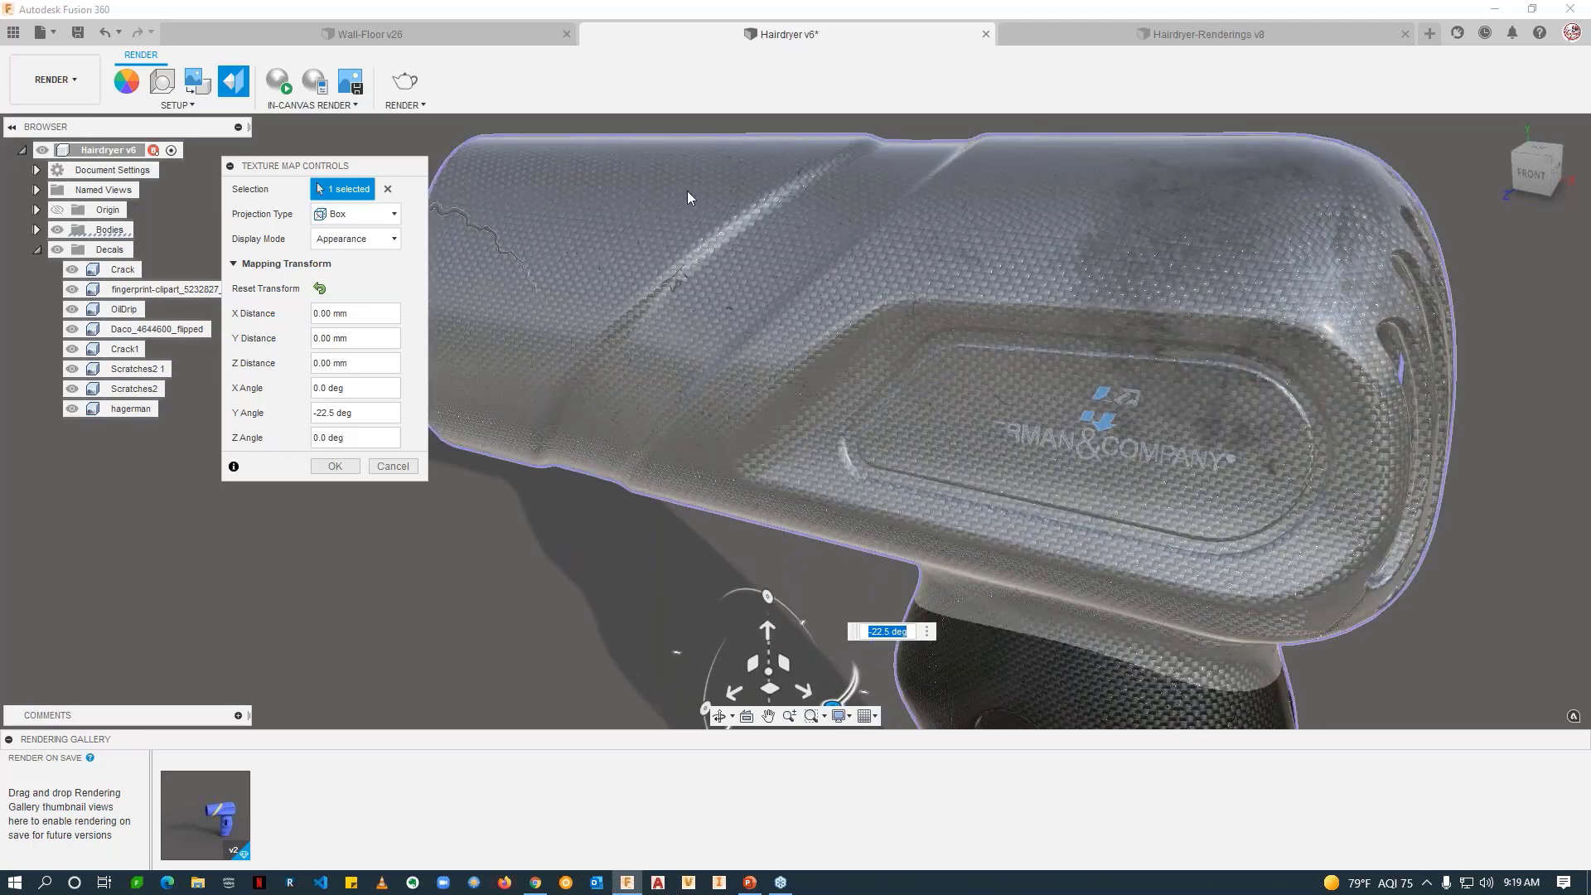
scroll(692, 238, down, 2)
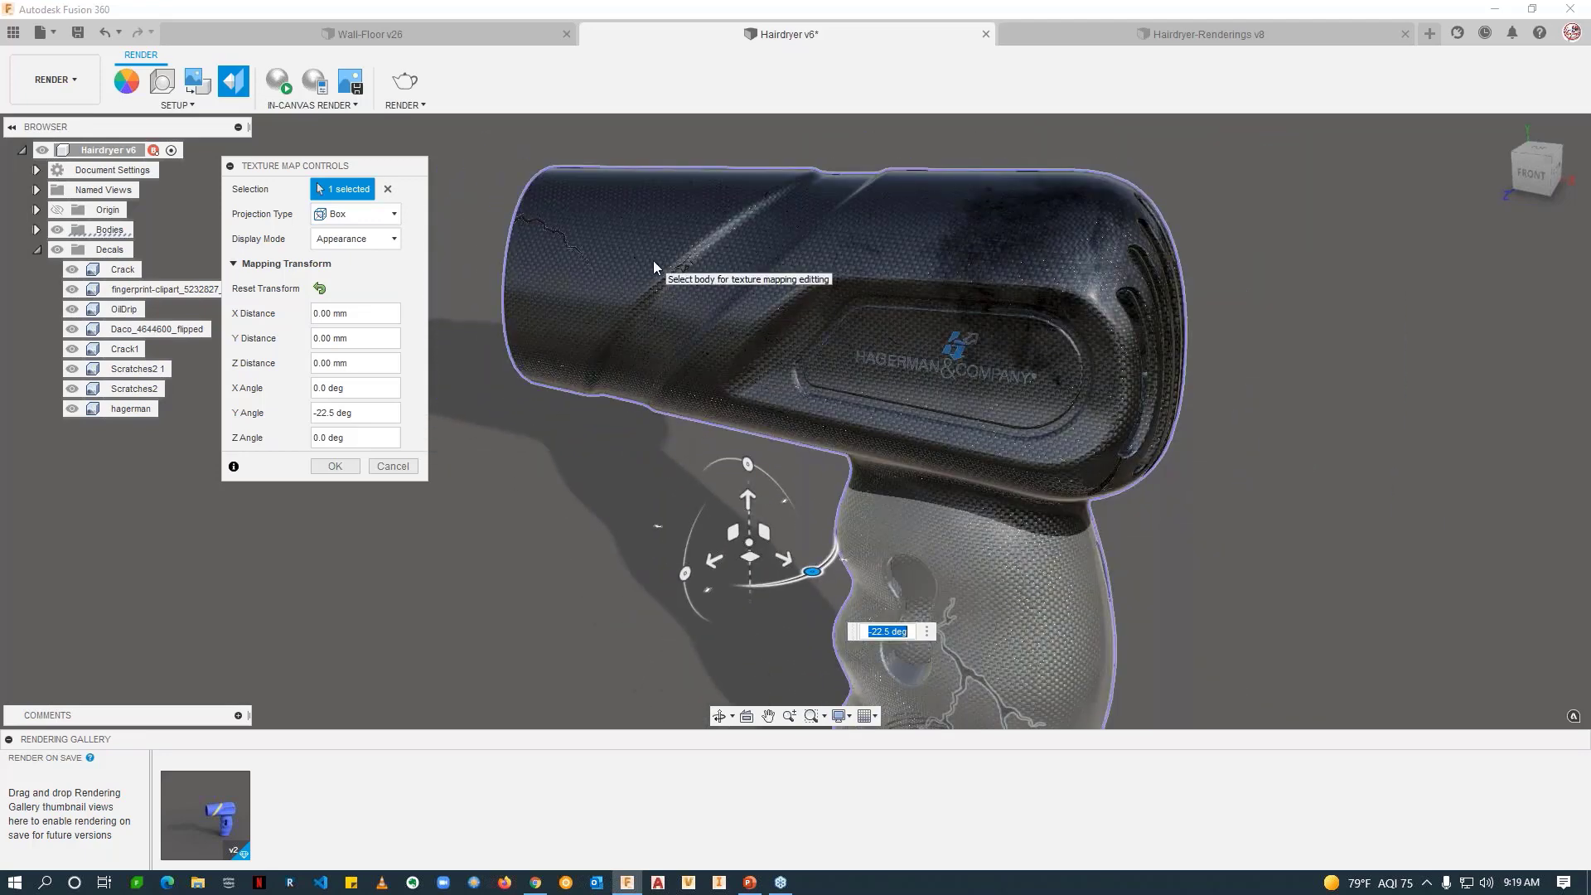
Step: Try spherical and capped cylindrical projection for the hairdryer body's texture mapping
click(373, 213)
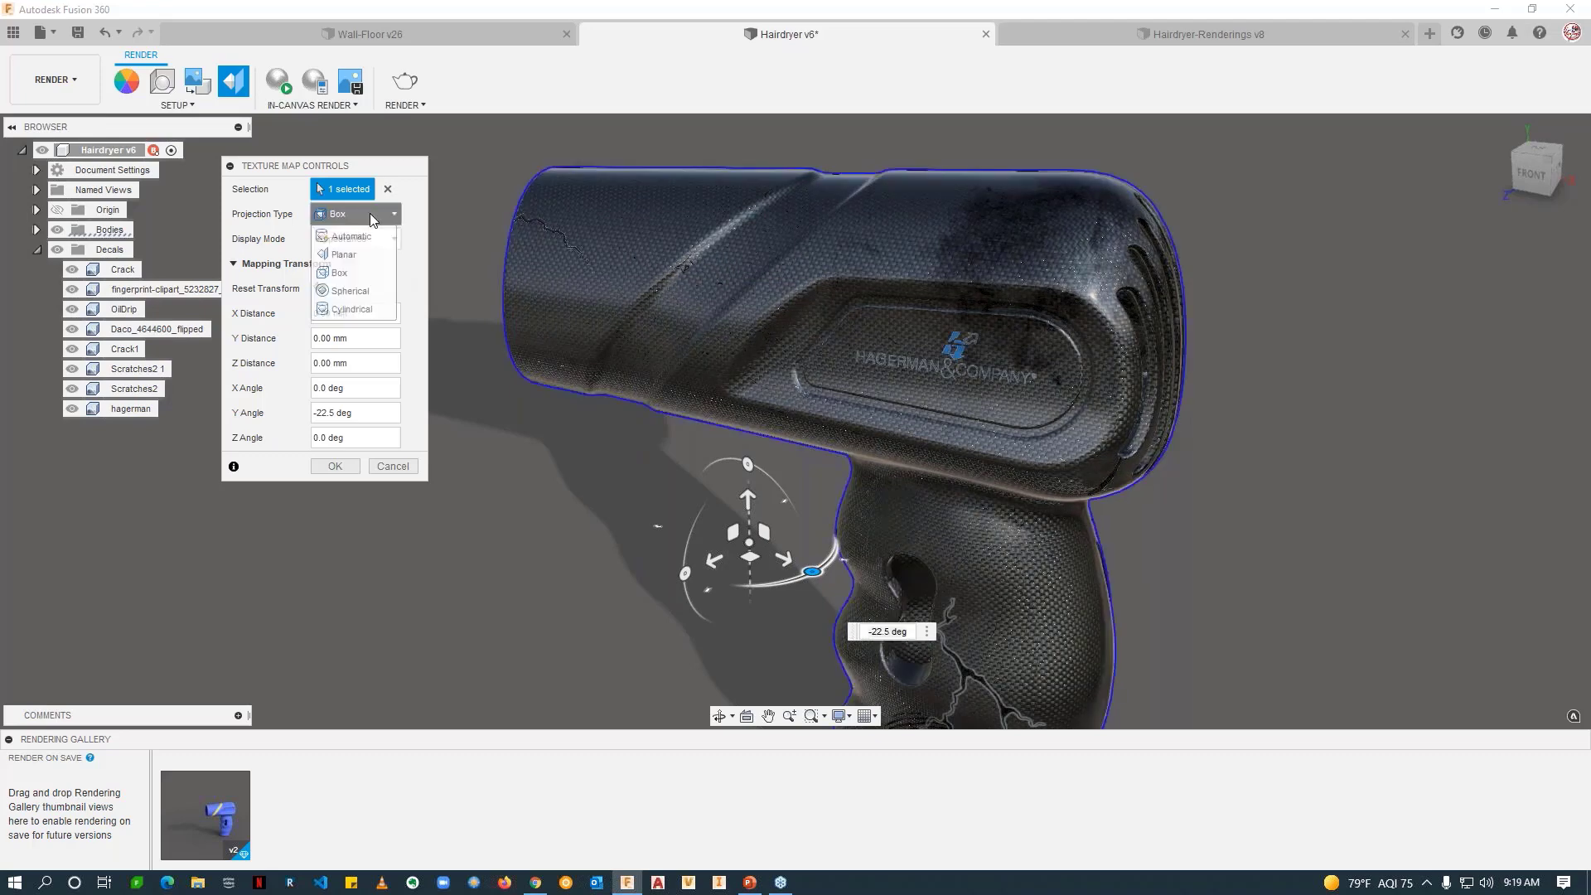
click(359, 291)
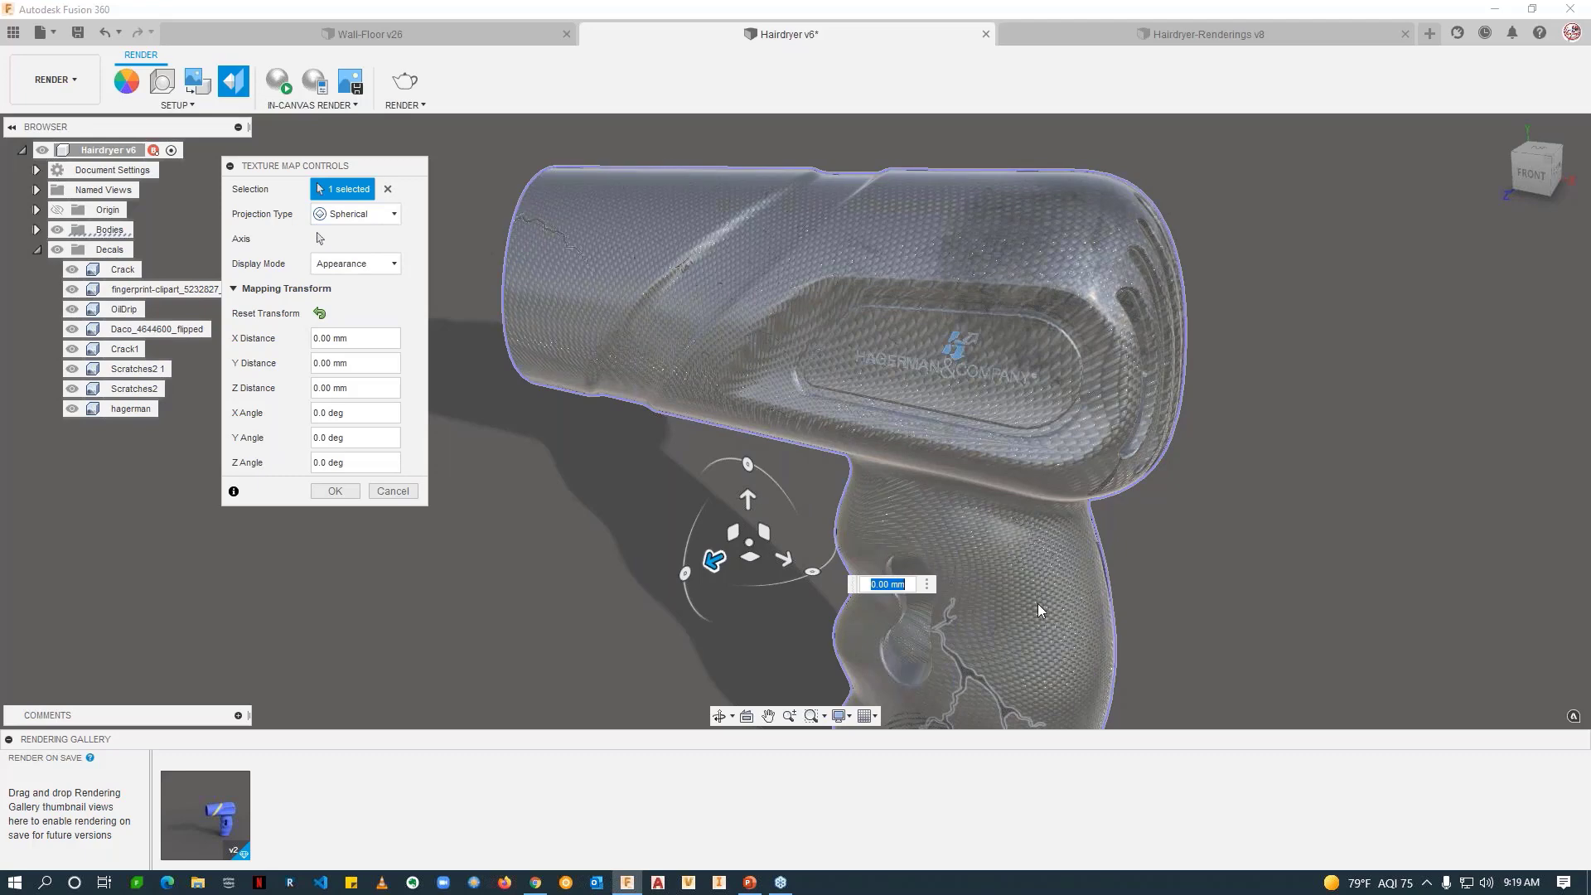
middle_drag(1016, 620, 1016, 540)
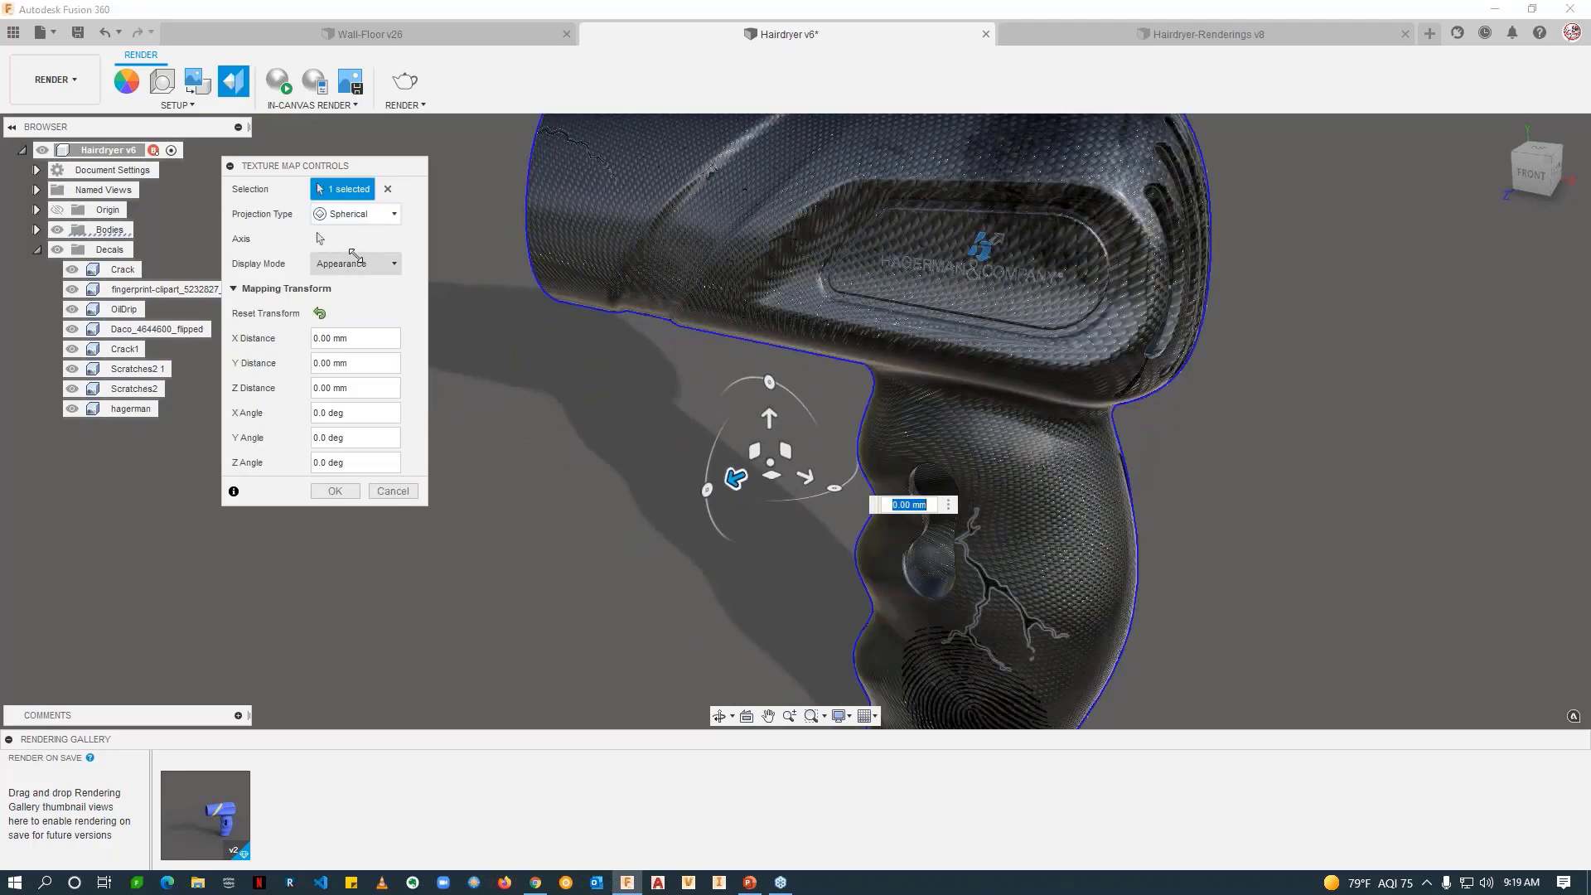
click(357, 214)
click(358, 308)
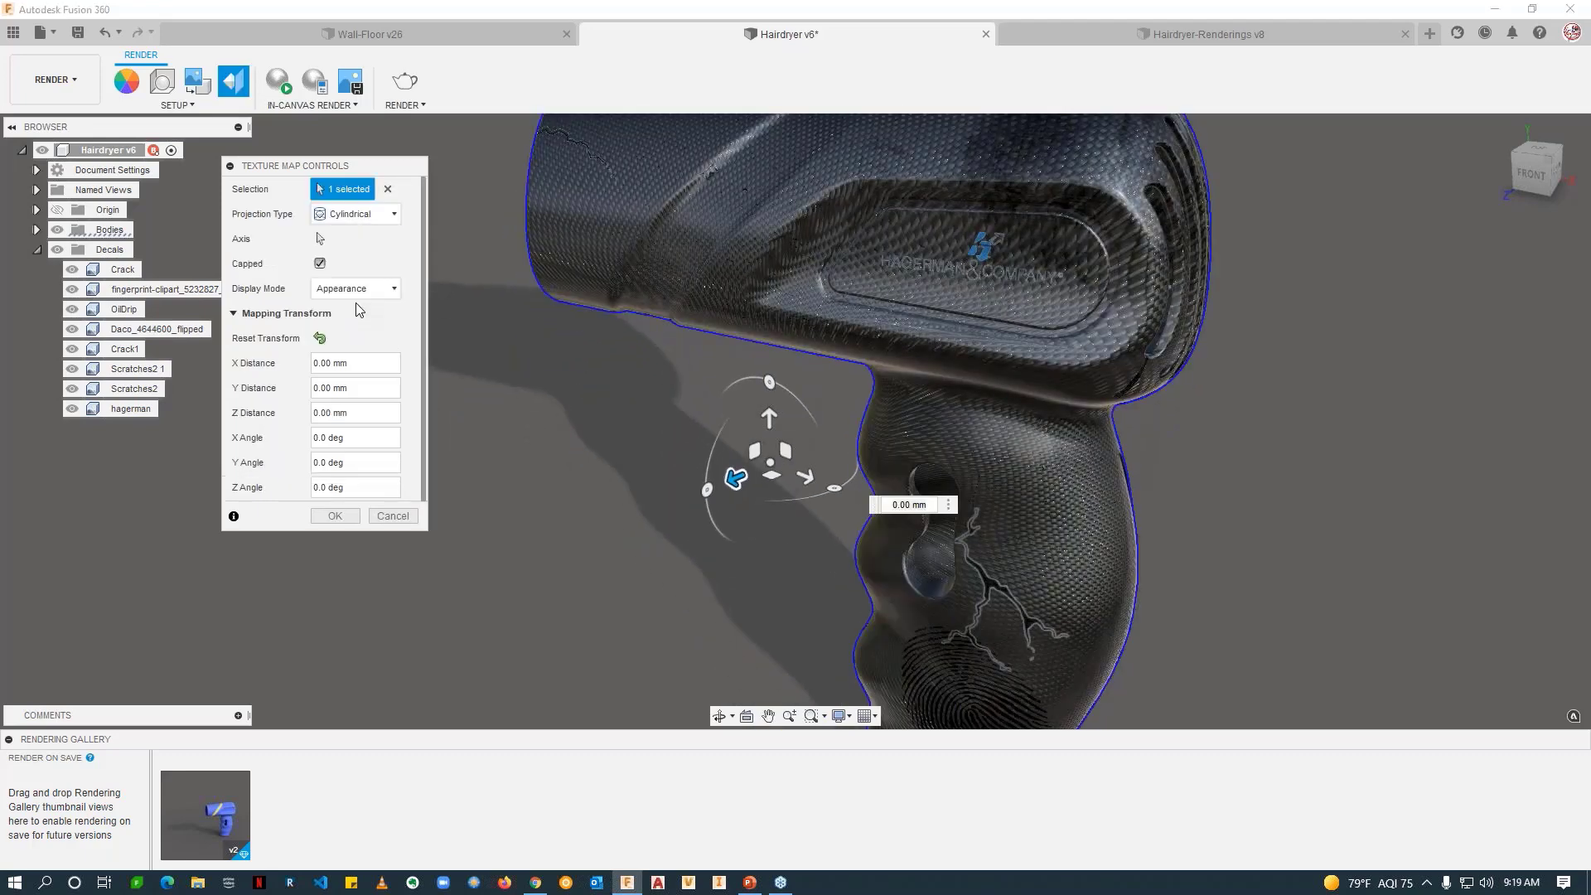
middle_drag(619, 335, 647, 462)
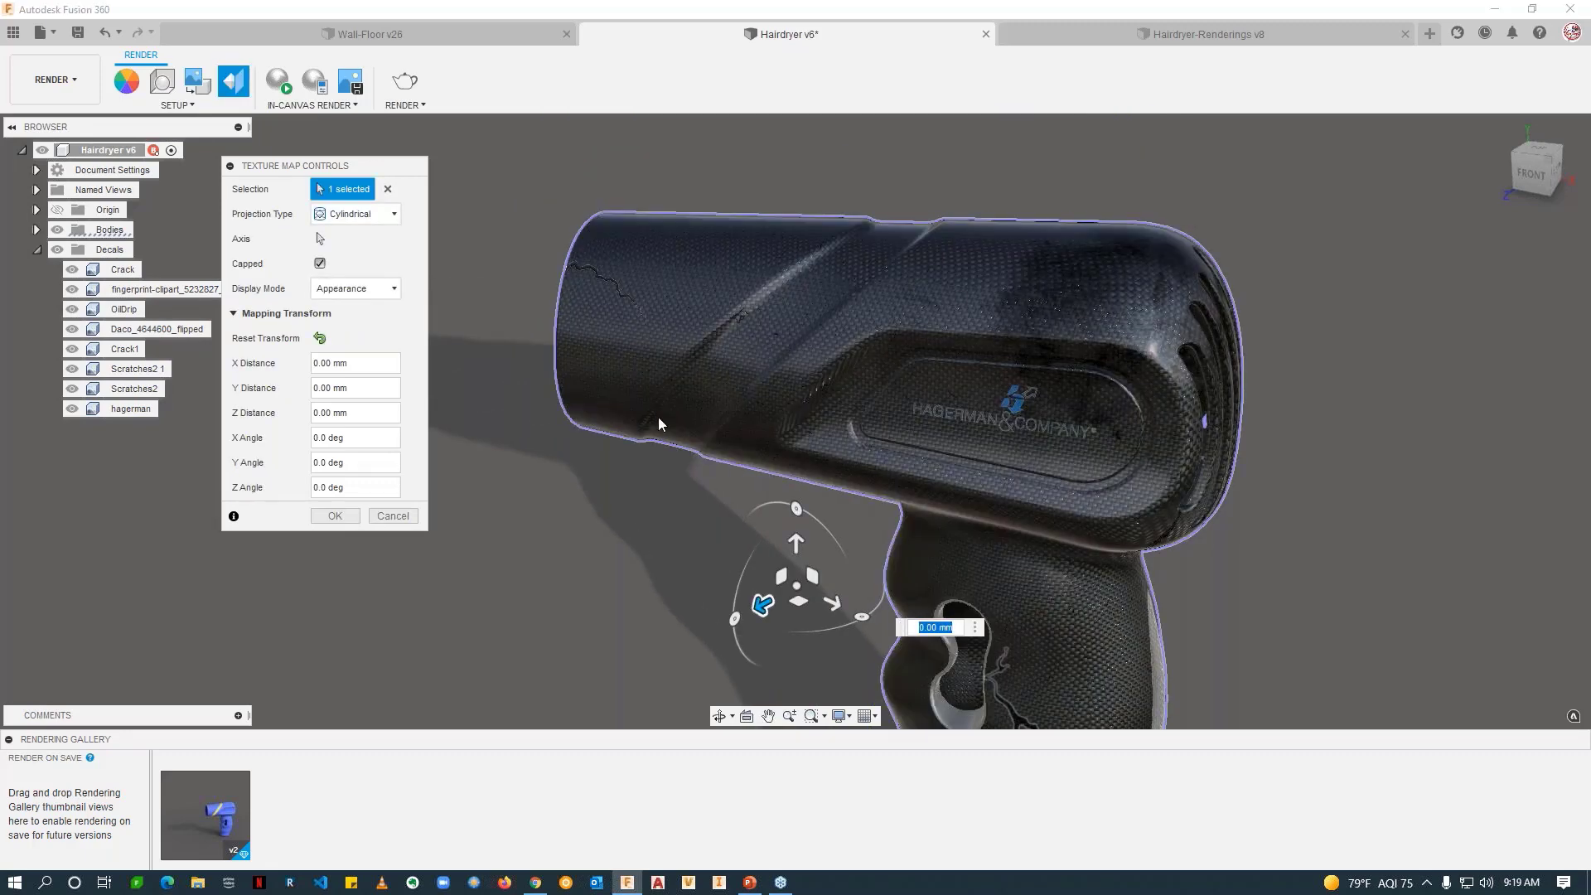
middle_drag(670, 416, 630, 364)
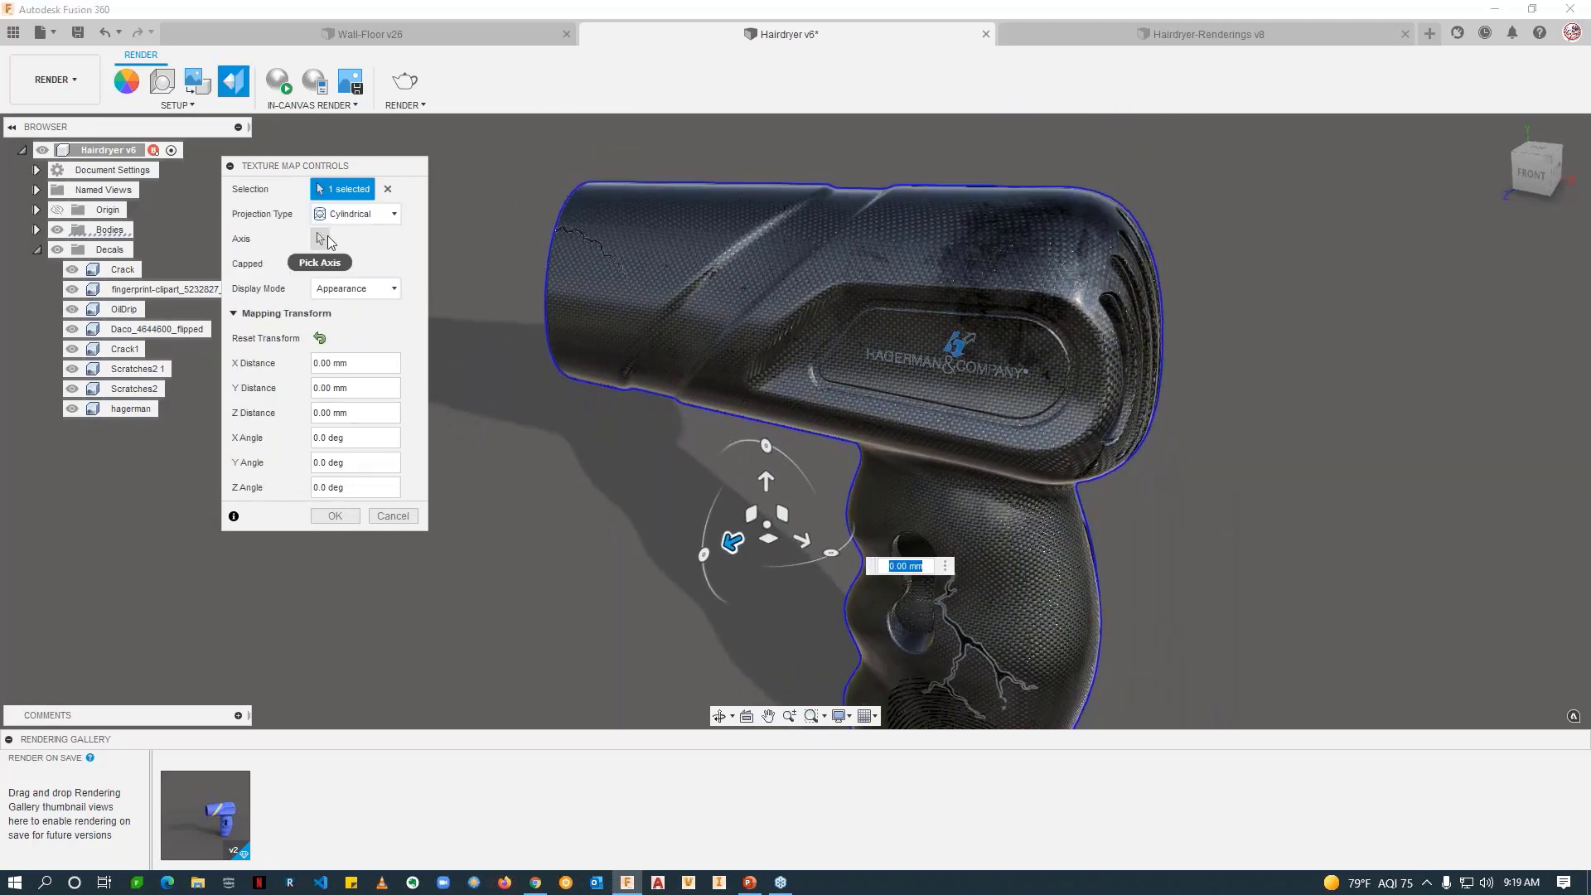
Step: Try automatic projection on the hairdryer body, inspect the weave, and discard the texture mapping changes
click(355, 213)
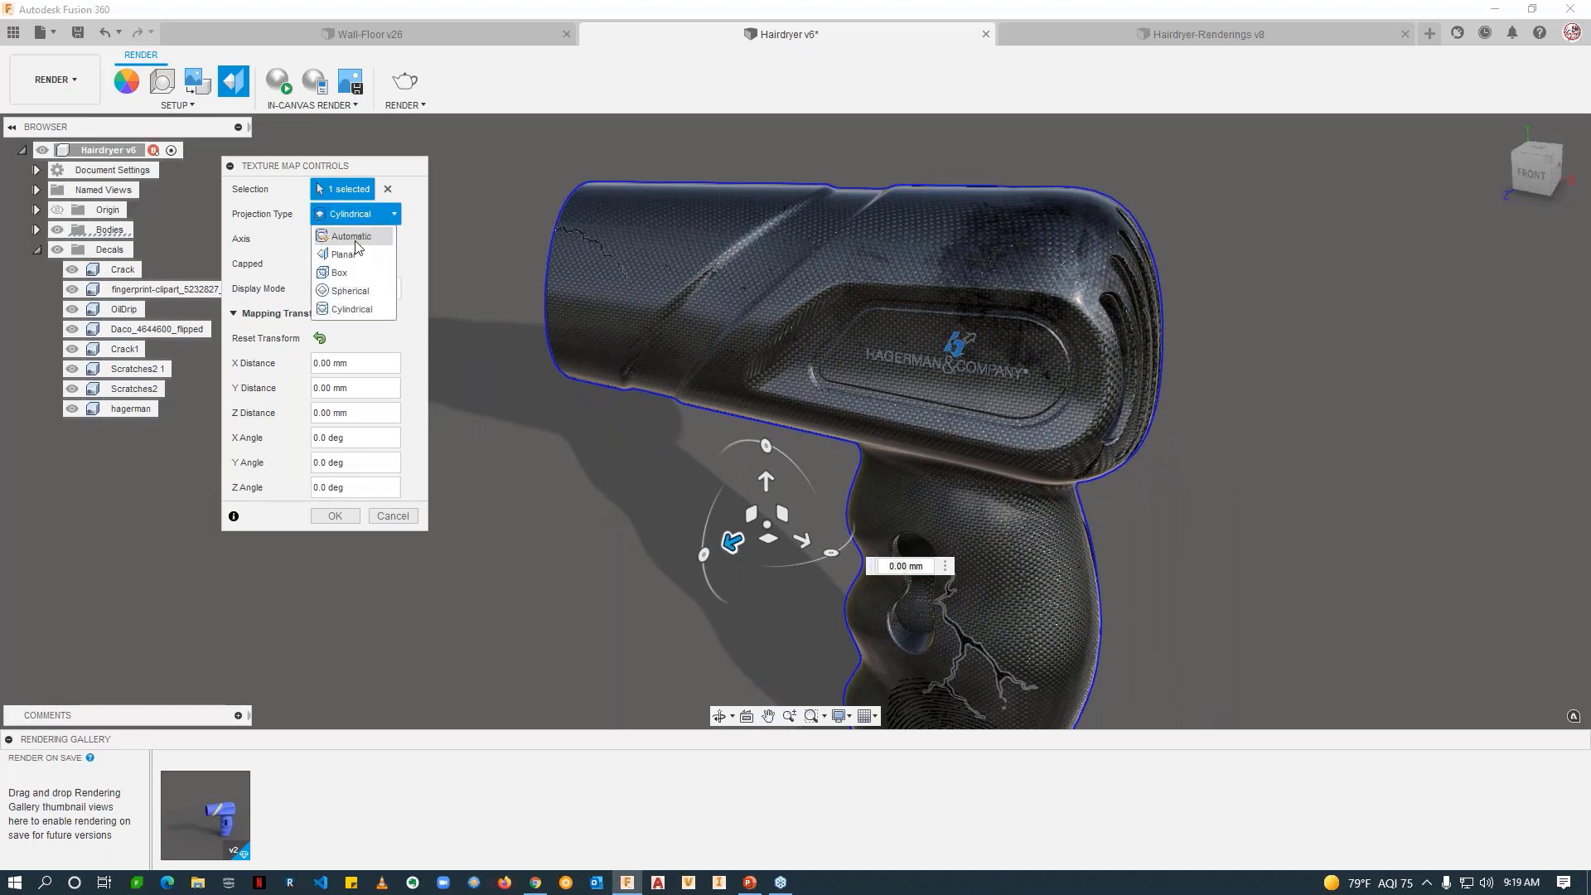
click(354, 240)
scroll(789, 278, up, 5)
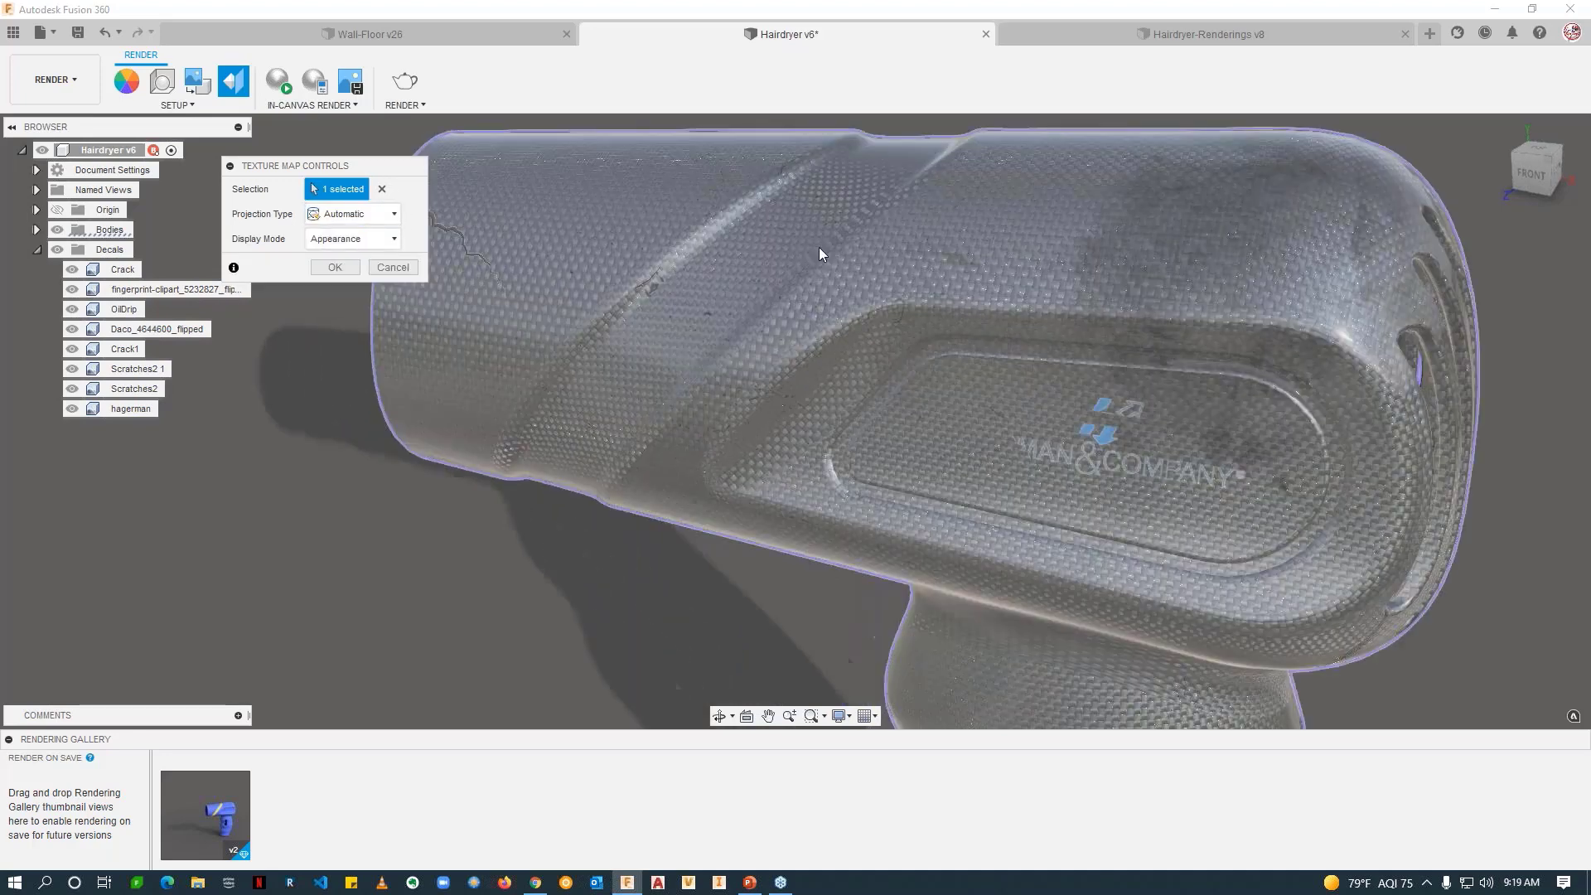
scroll(884, 261, down, 4)
middle_drag(1037, 355, 1031, 286)
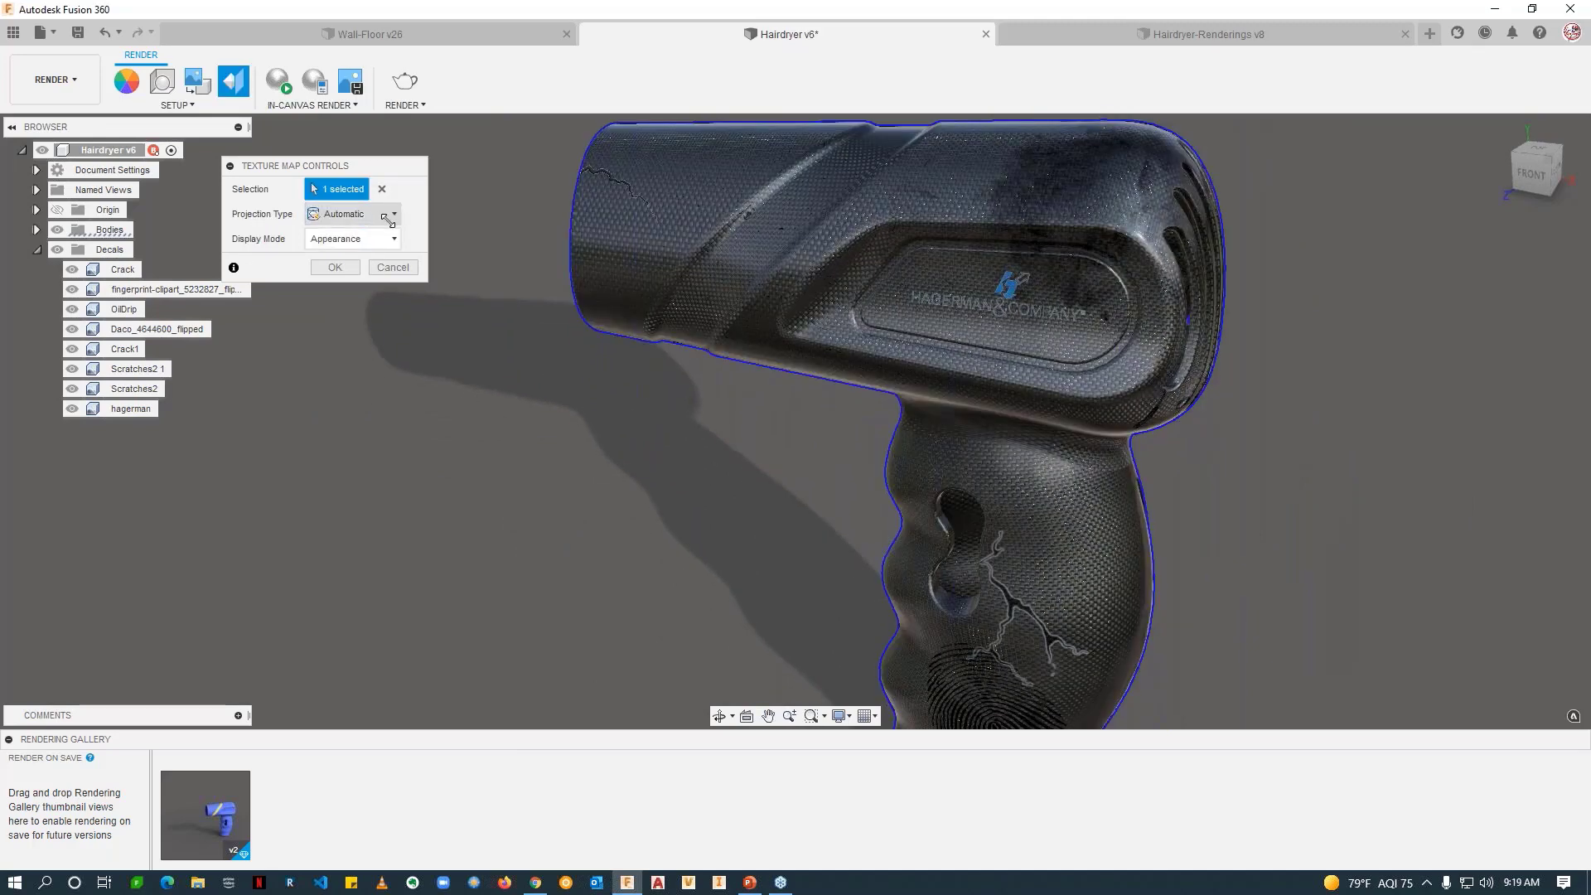
middle_drag(996, 551, 963, 484)
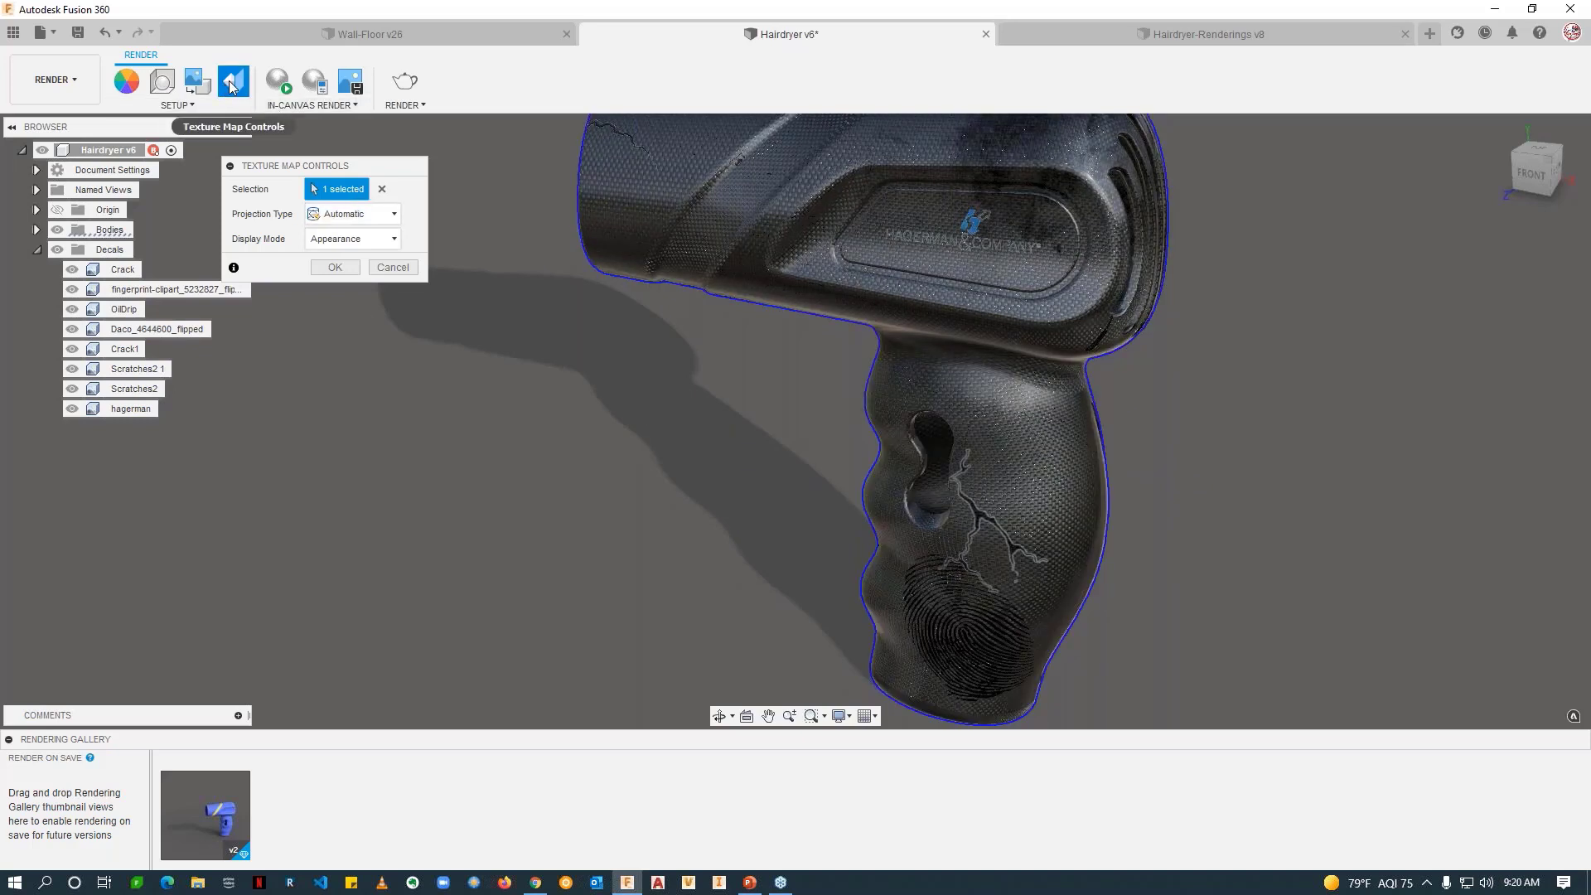
click(392, 267)
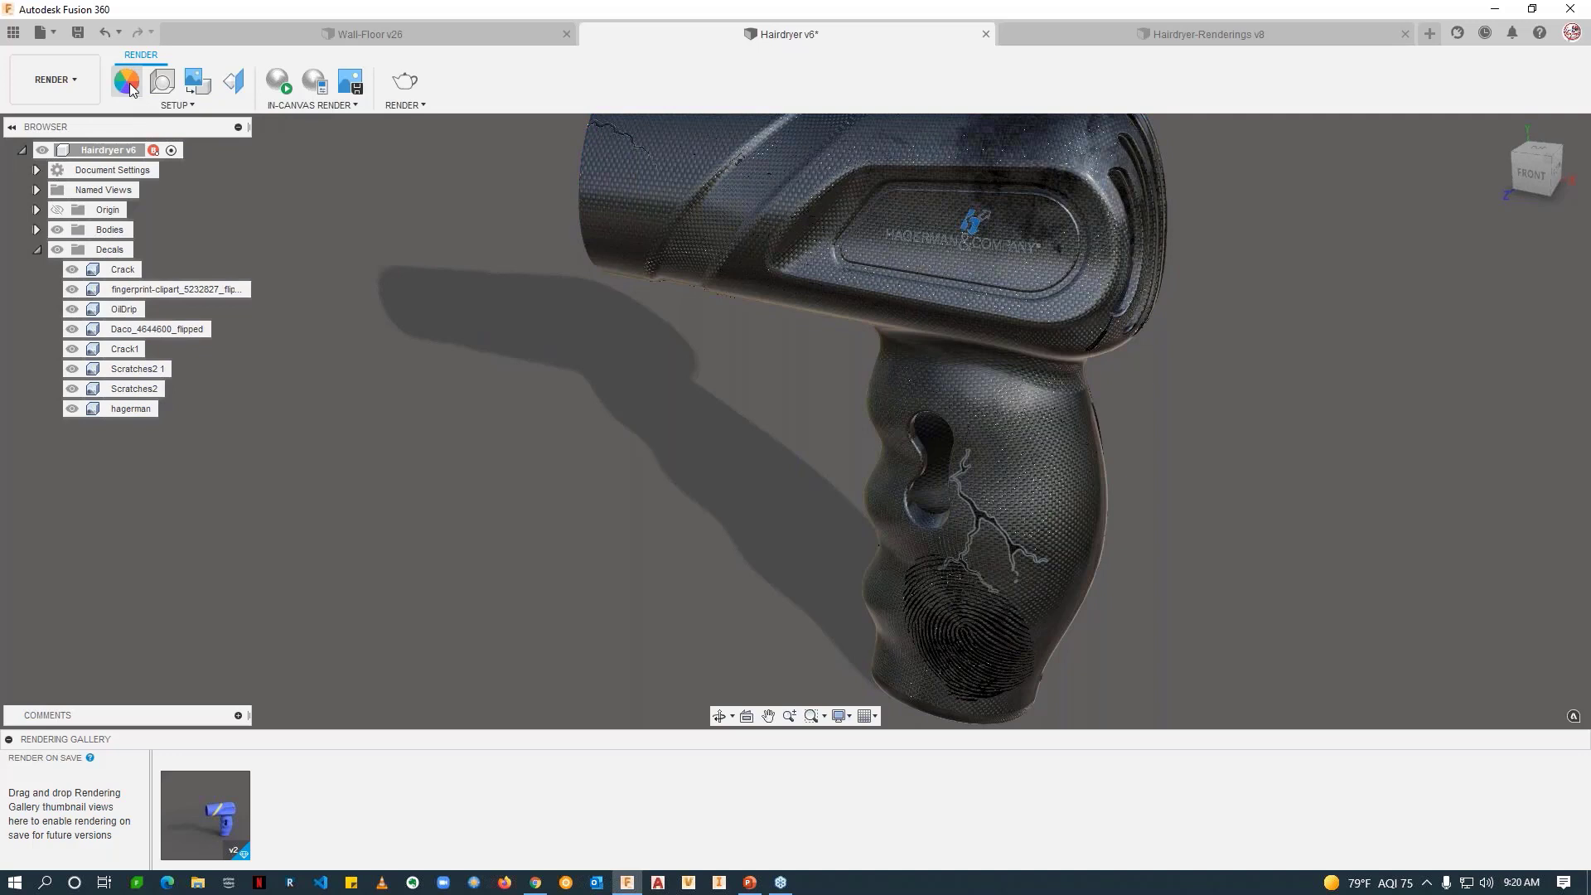
Step: Edit the design's Carbon Fiber - Plain Mine appearance to scale 71, rotation 49 and roughness 0.254
click(129, 83)
right_click(482, 219)
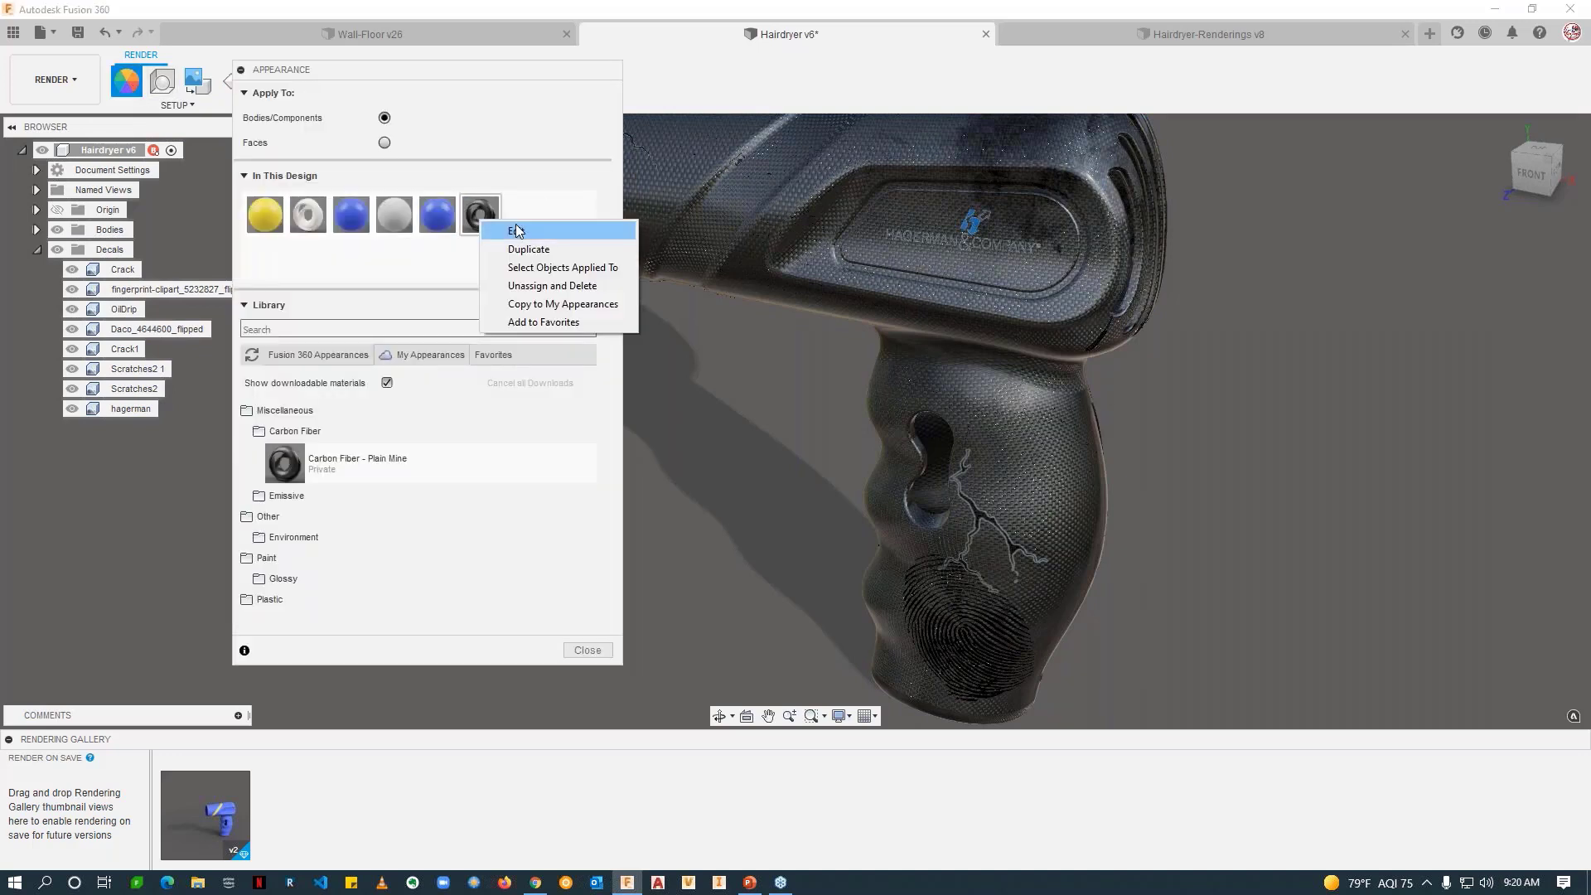
click(517, 231)
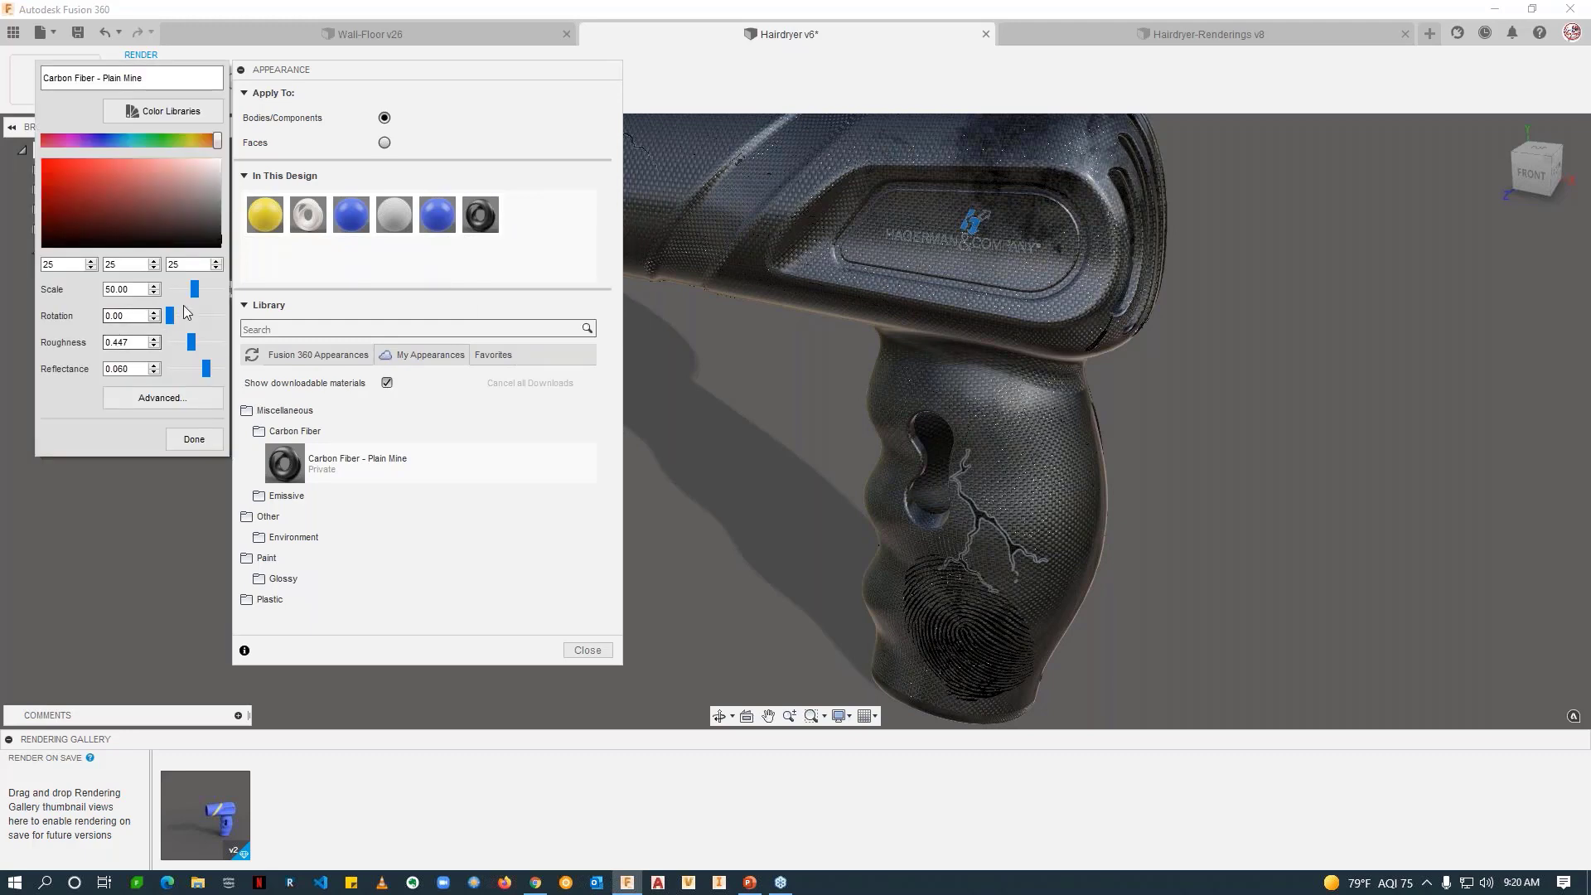
drag(198, 288, 206, 288)
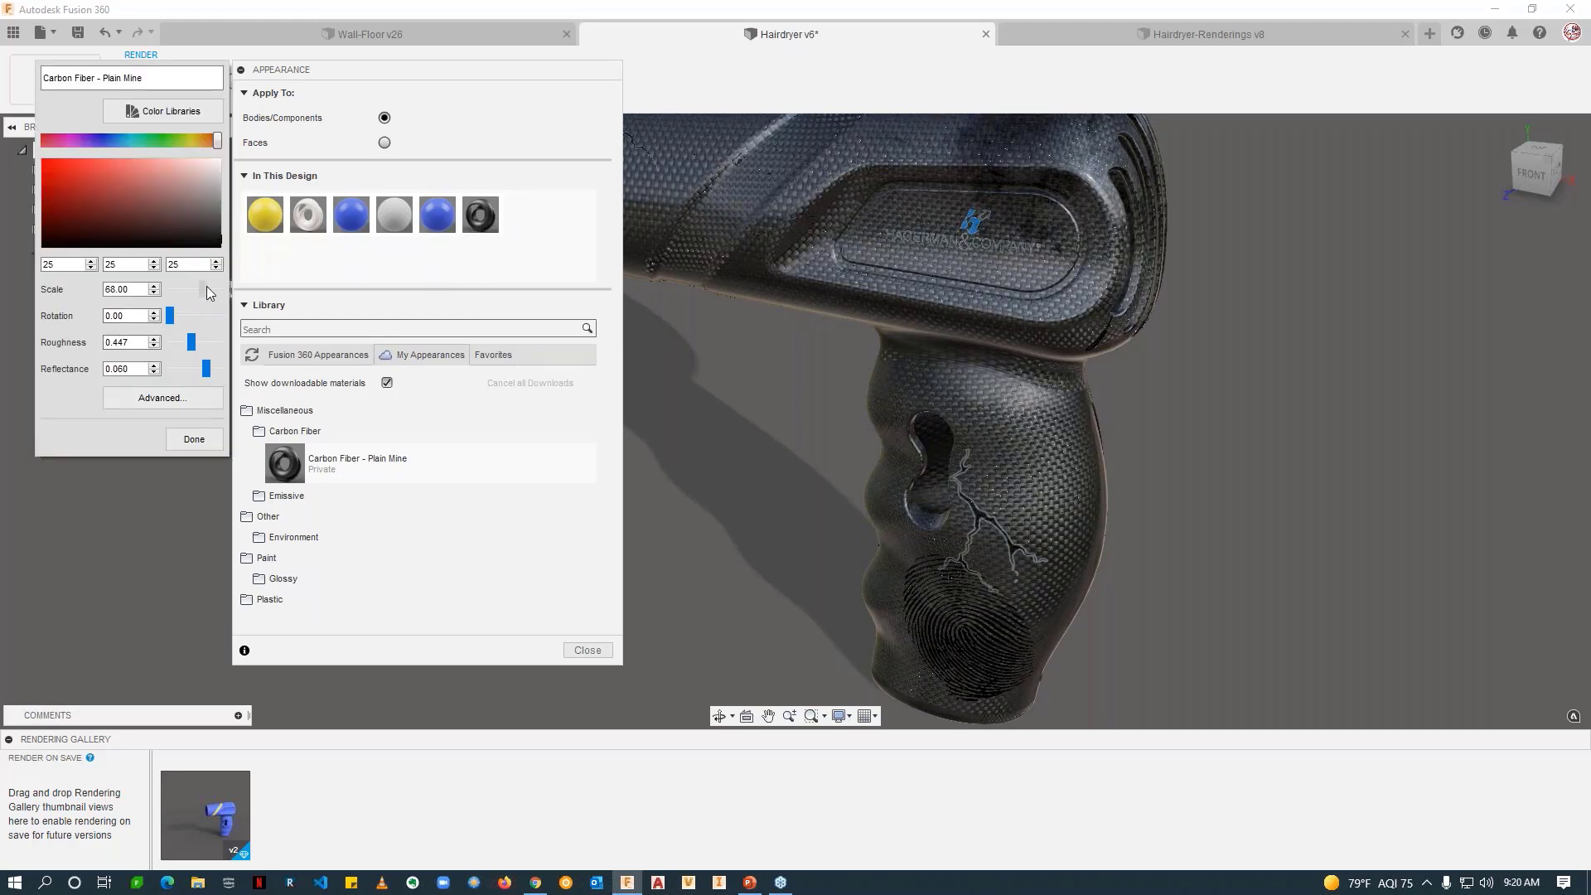
click(176, 317)
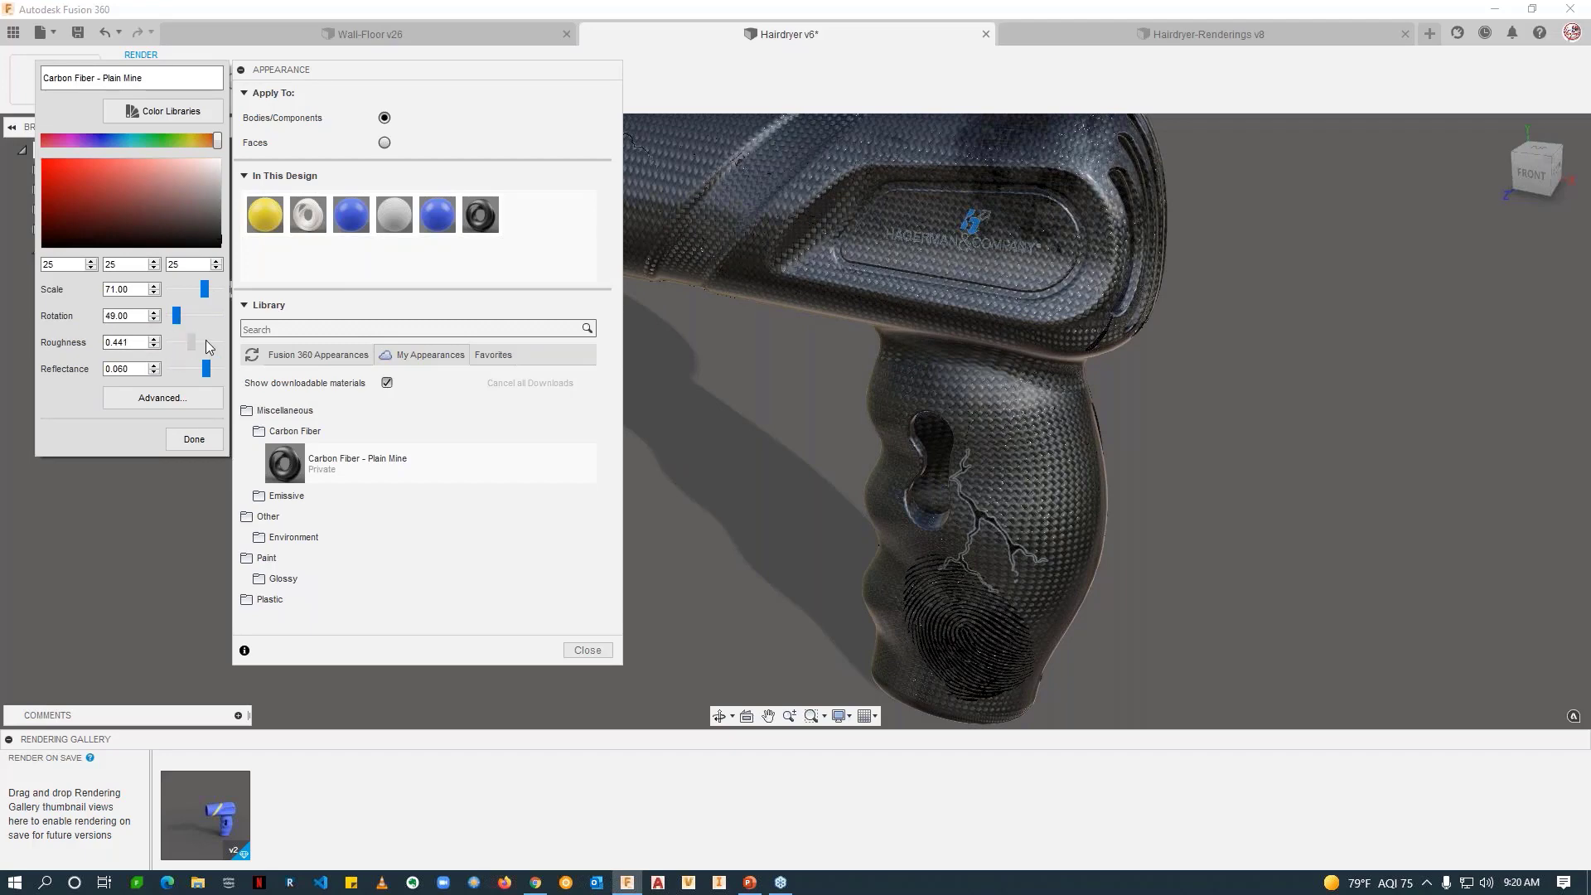
drag(206, 340, 183, 342)
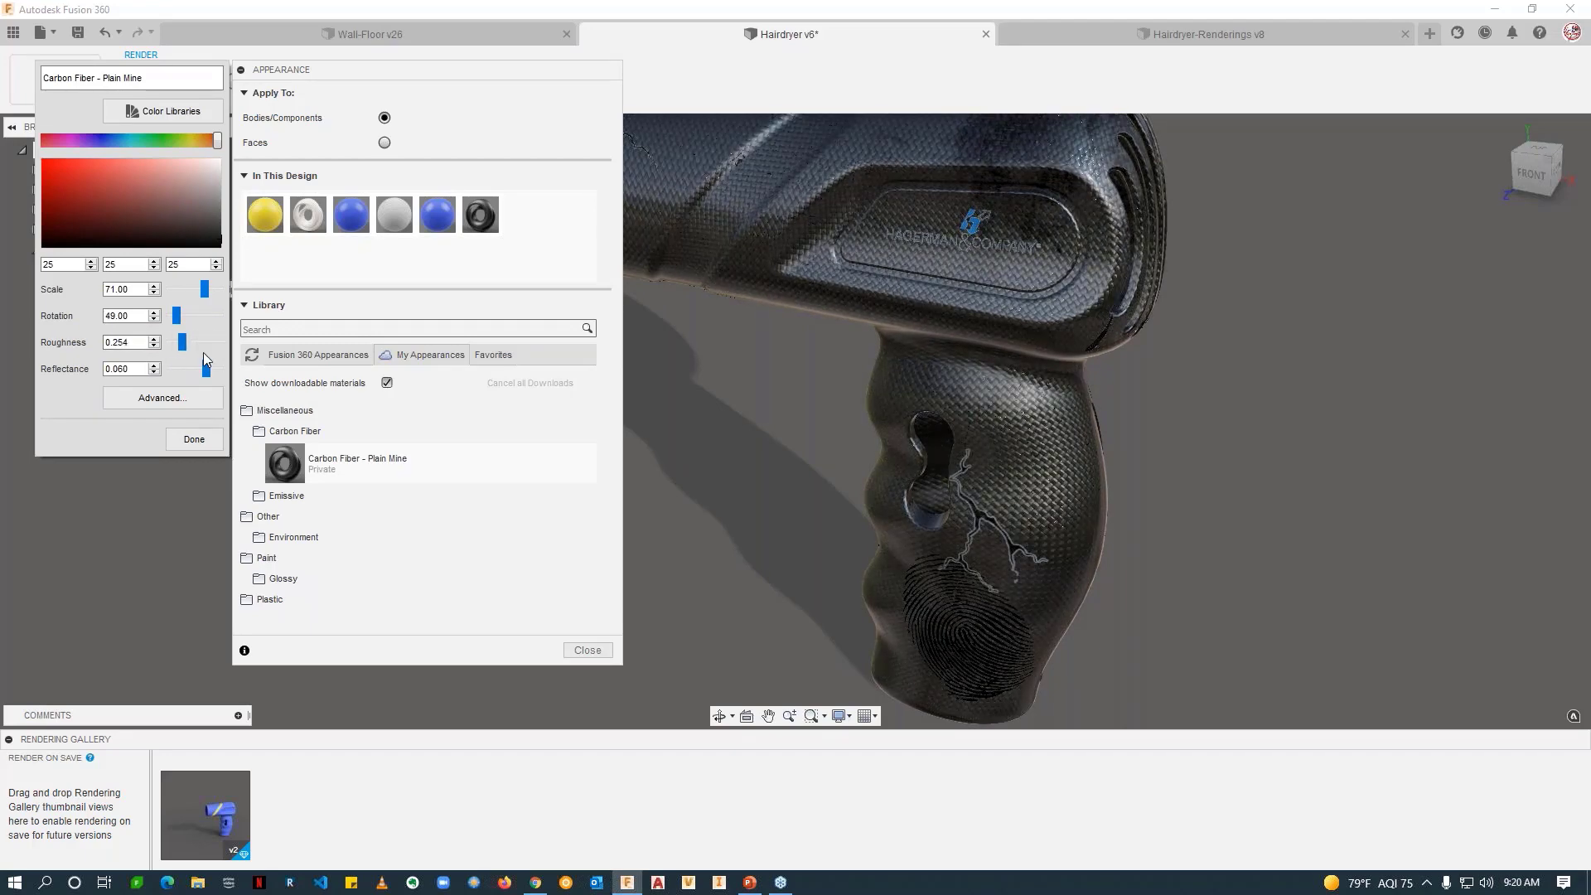
click(193, 439)
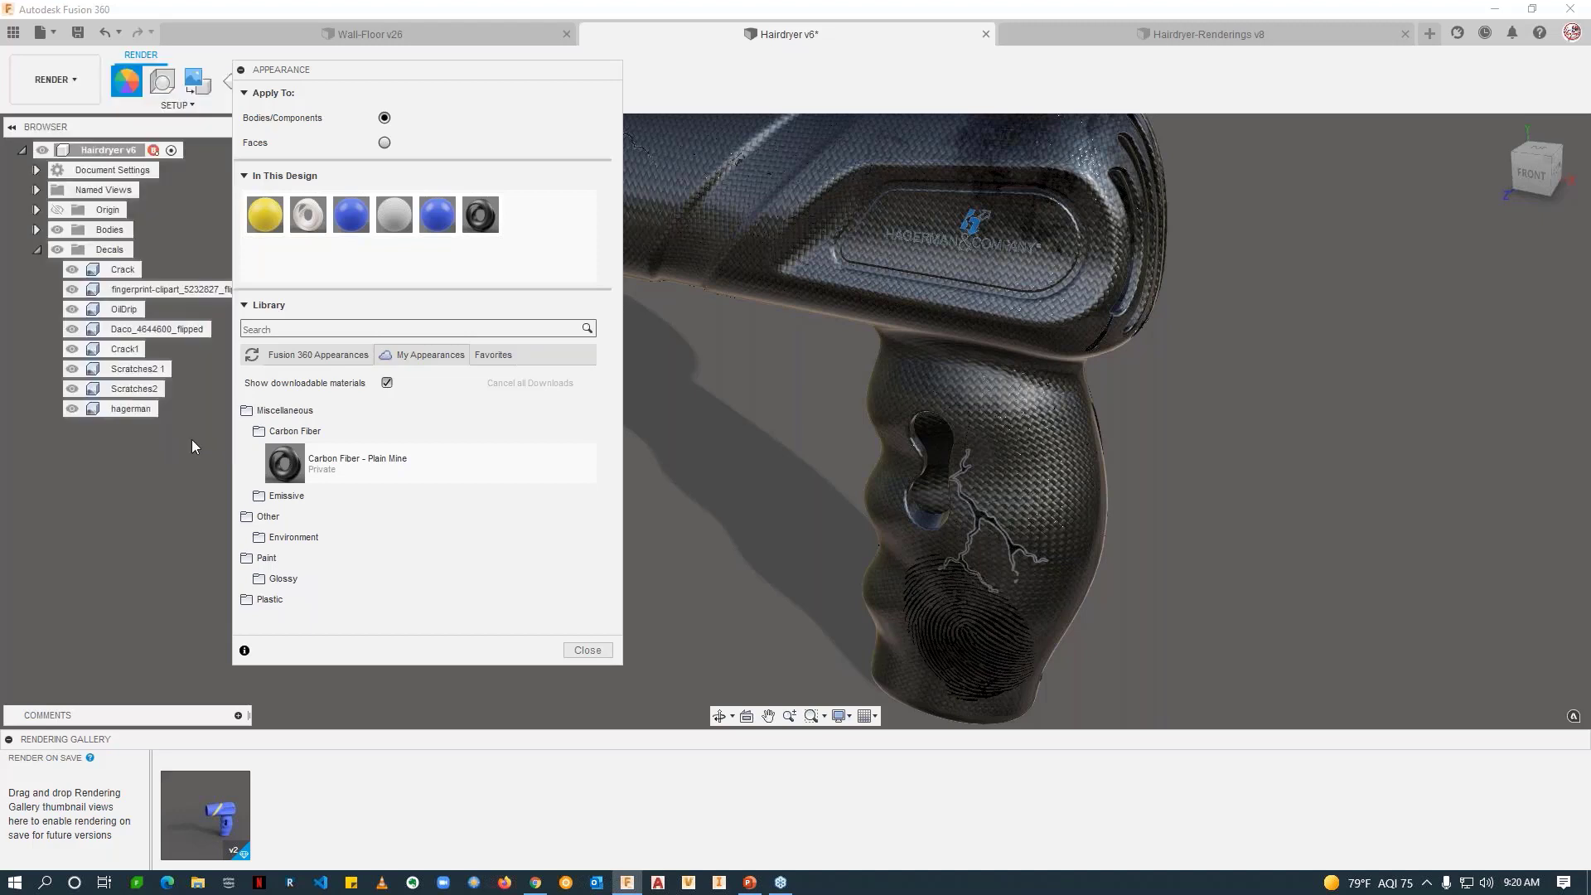
Step: Try to copy the unused Paint - Enamel Glossy-MyBlue appearance to My Appearances, and cancel the copy
right_click(426, 218)
click(469, 286)
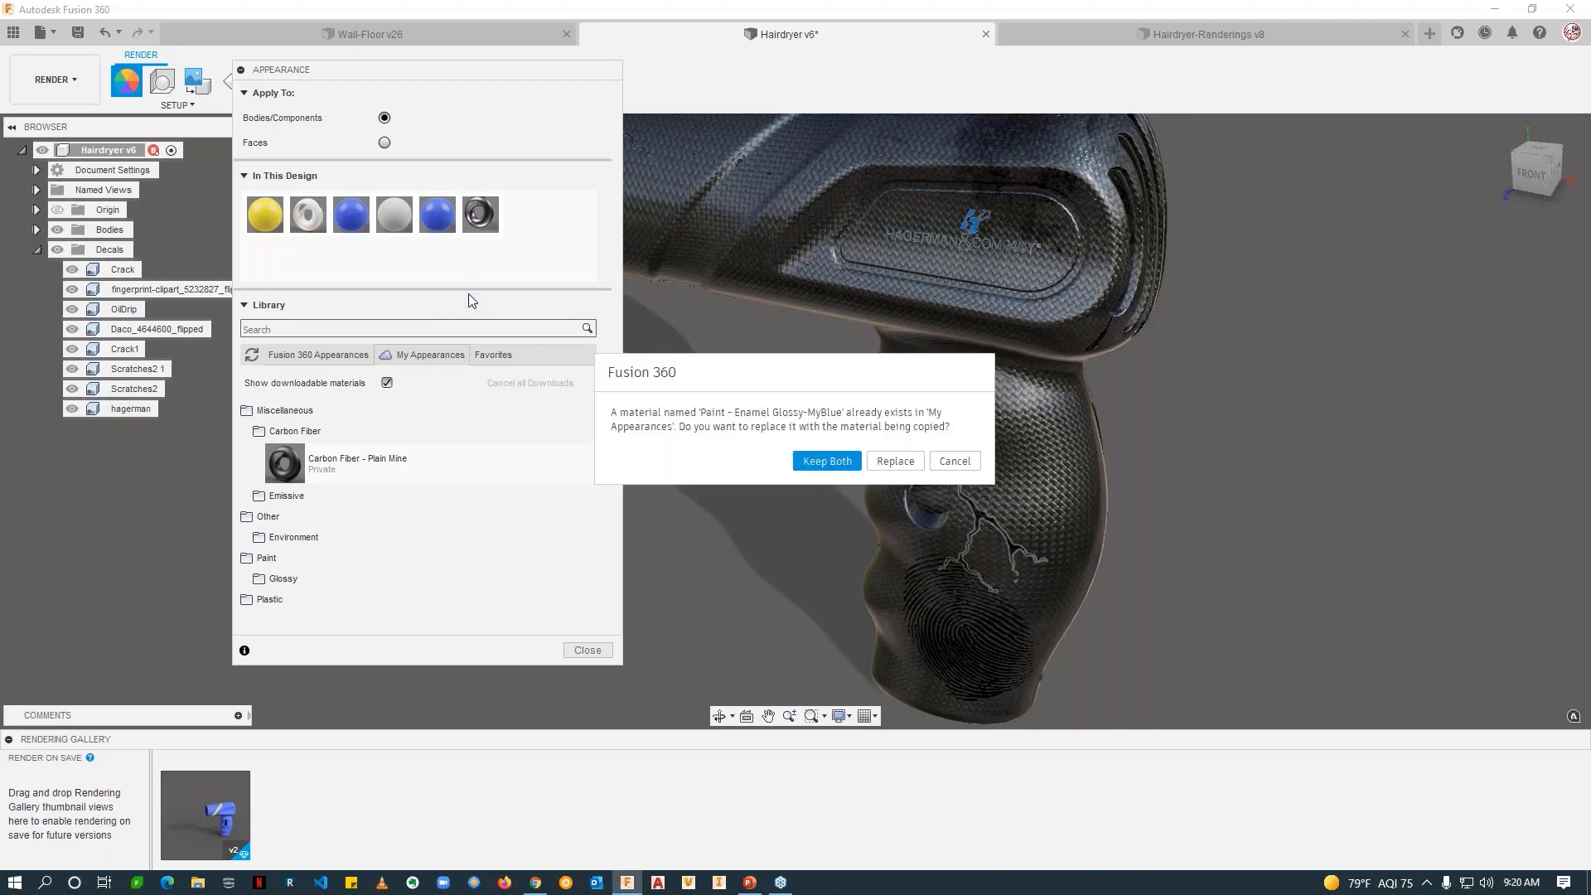
click(953, 461)
right_click(445, 223)
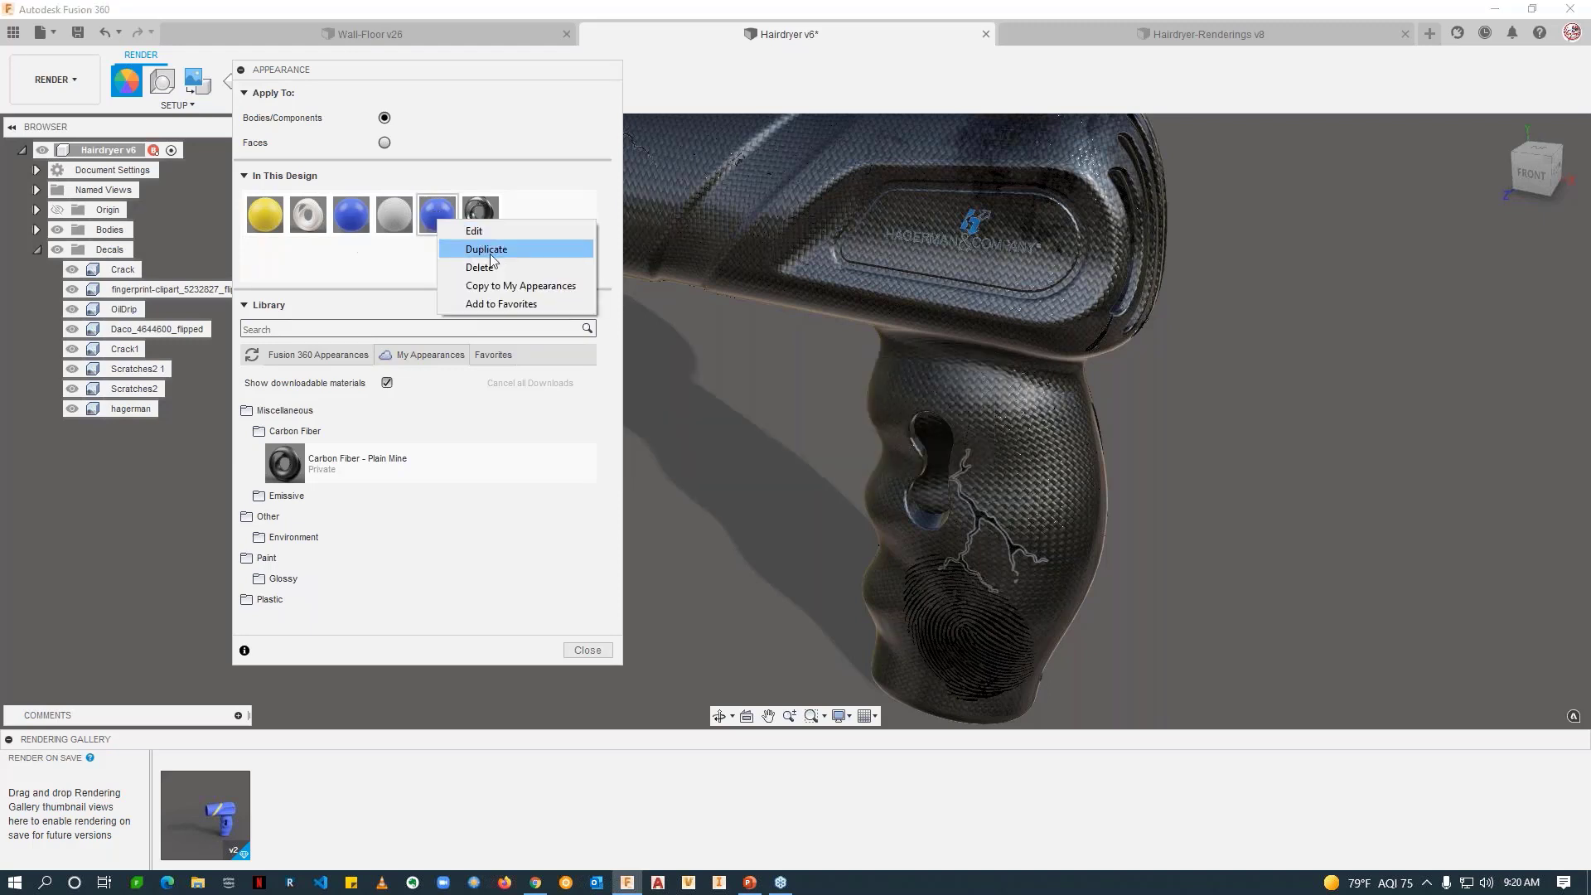
click(351, 217)
right_click(352, 224)
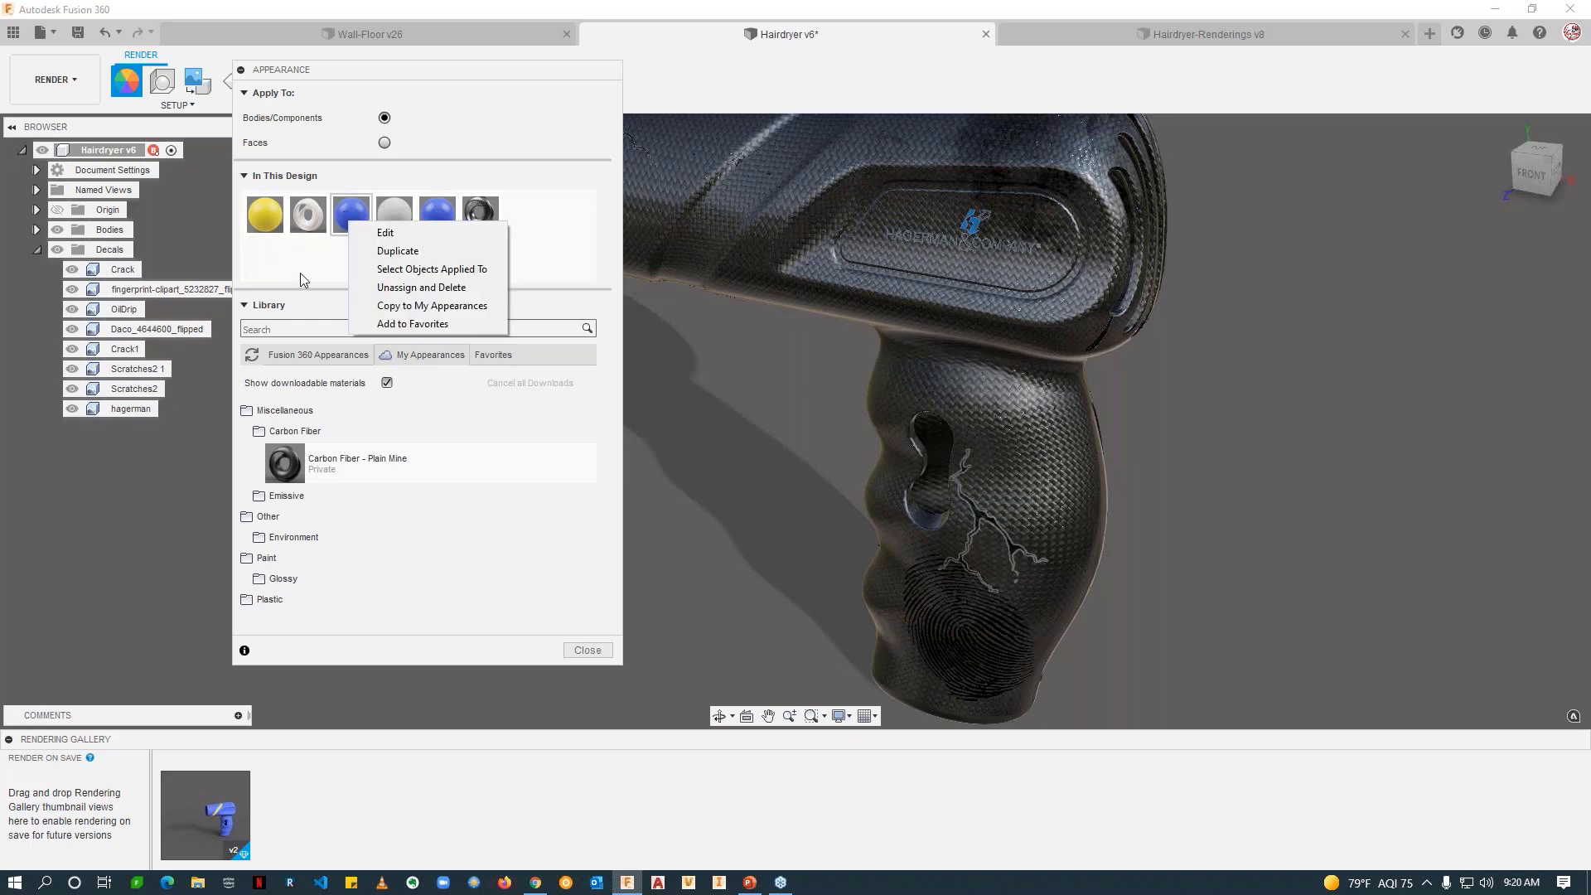
click(365, 270)
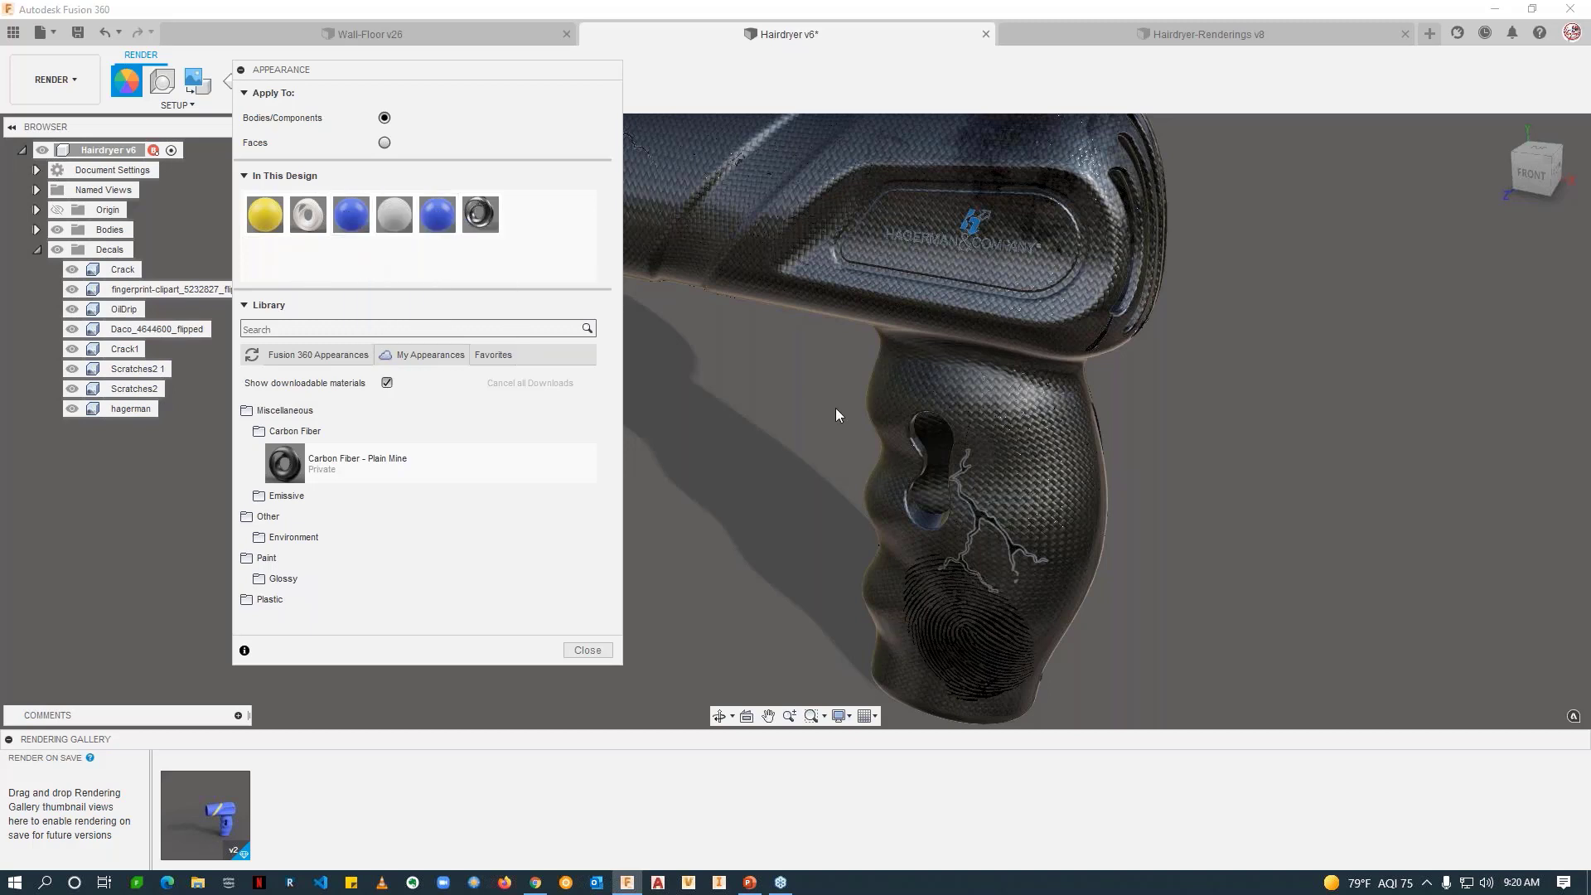
Step: Apply the design's Paint - Enamel Glossy-MyBlue appearance to the hairdryer body
scroll(835, 408, down, 5)
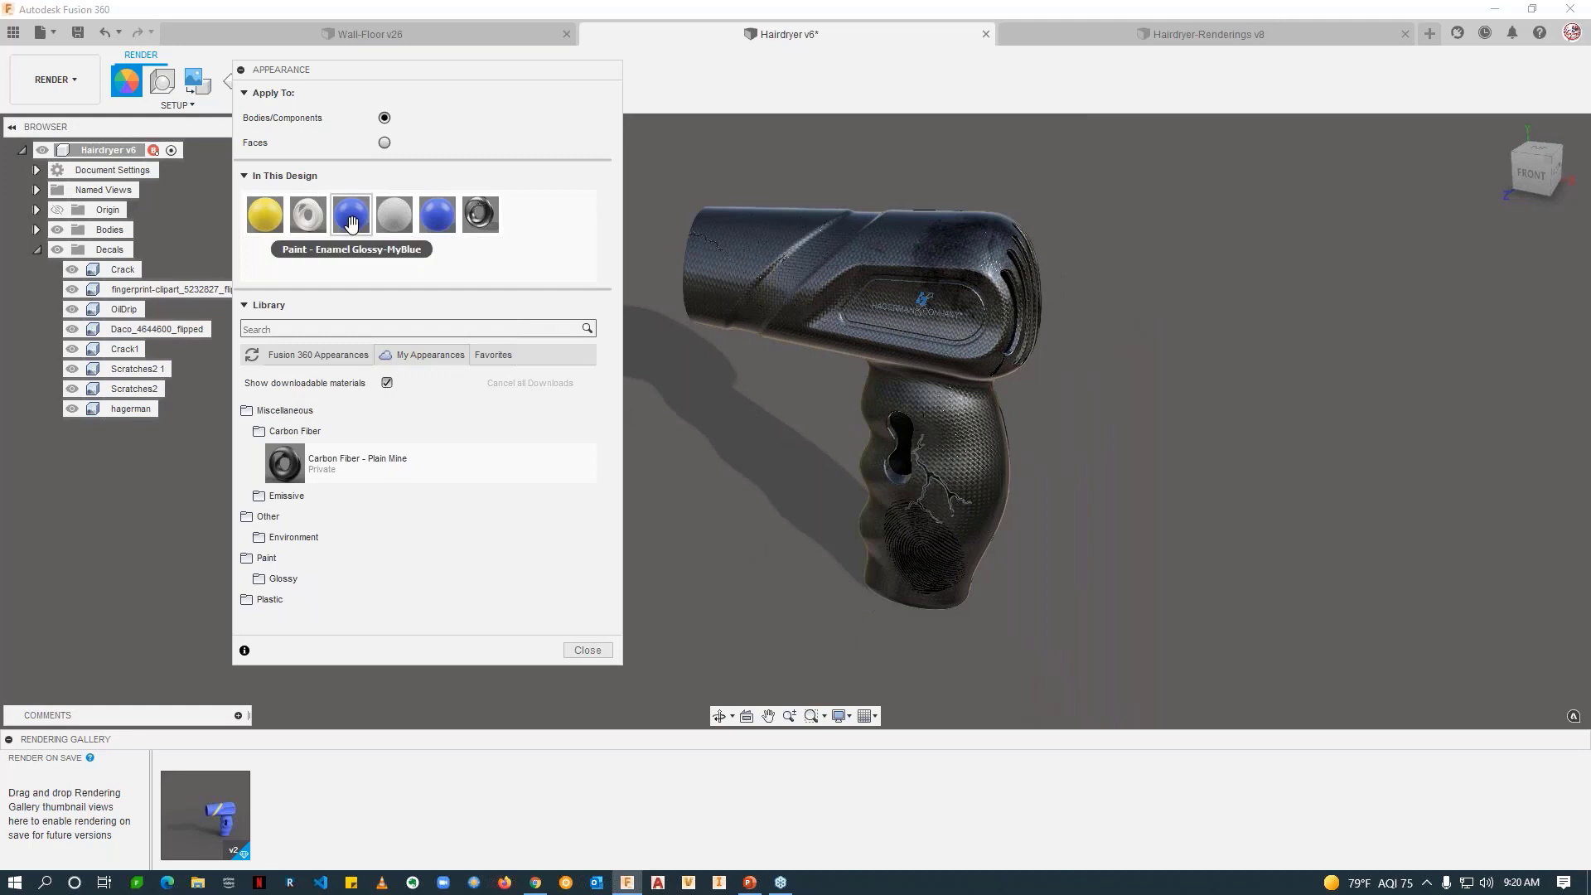
drag(352, 218, 862, 281)
click(755, 462)
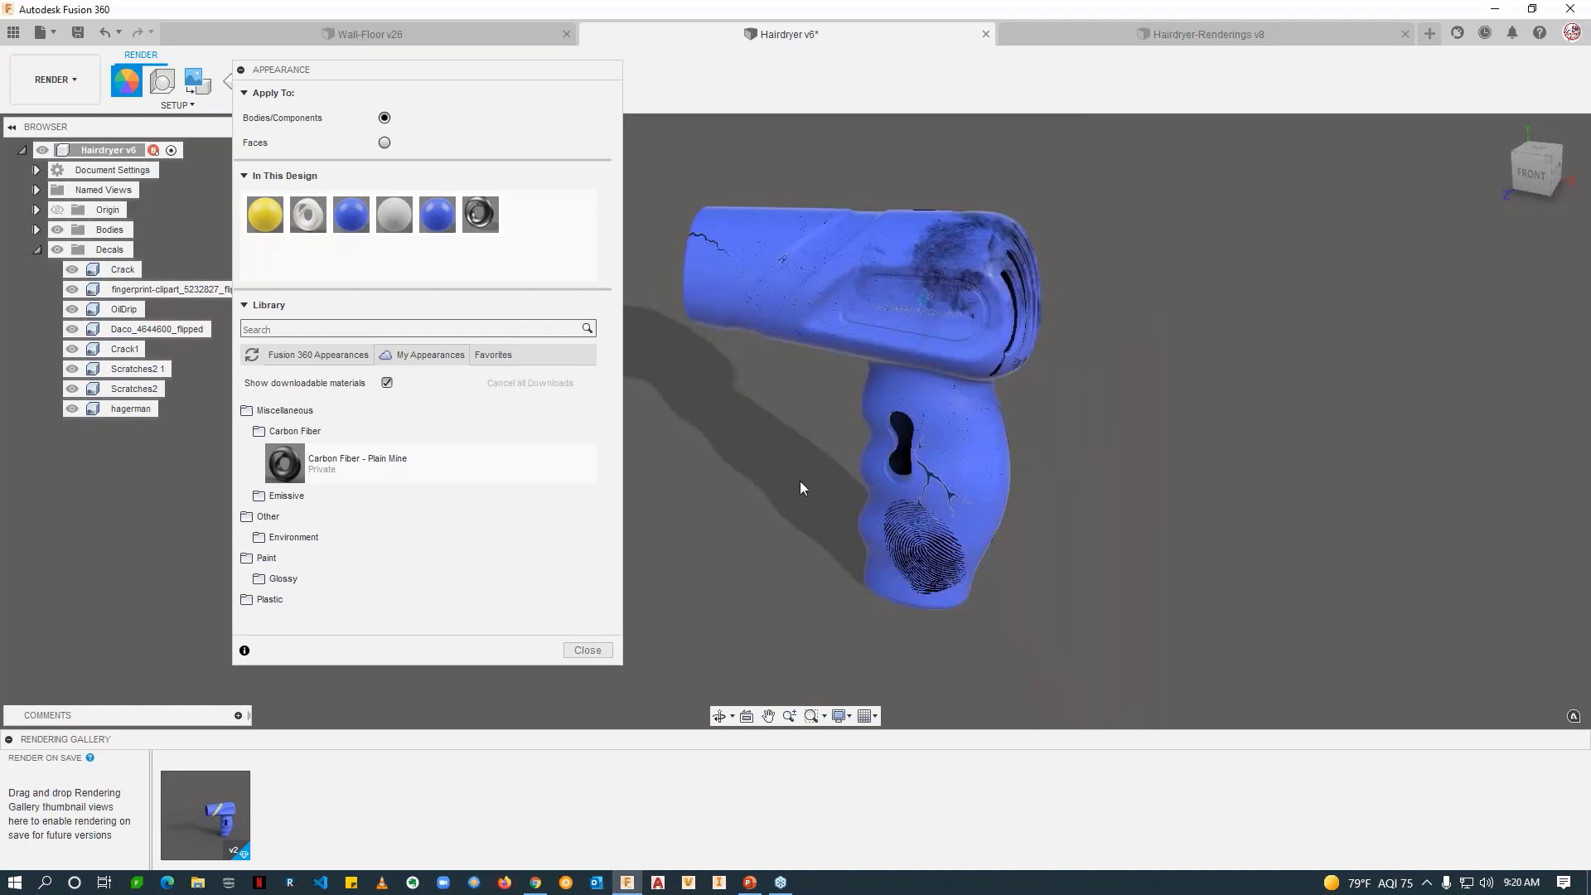
right_click(351, 217)
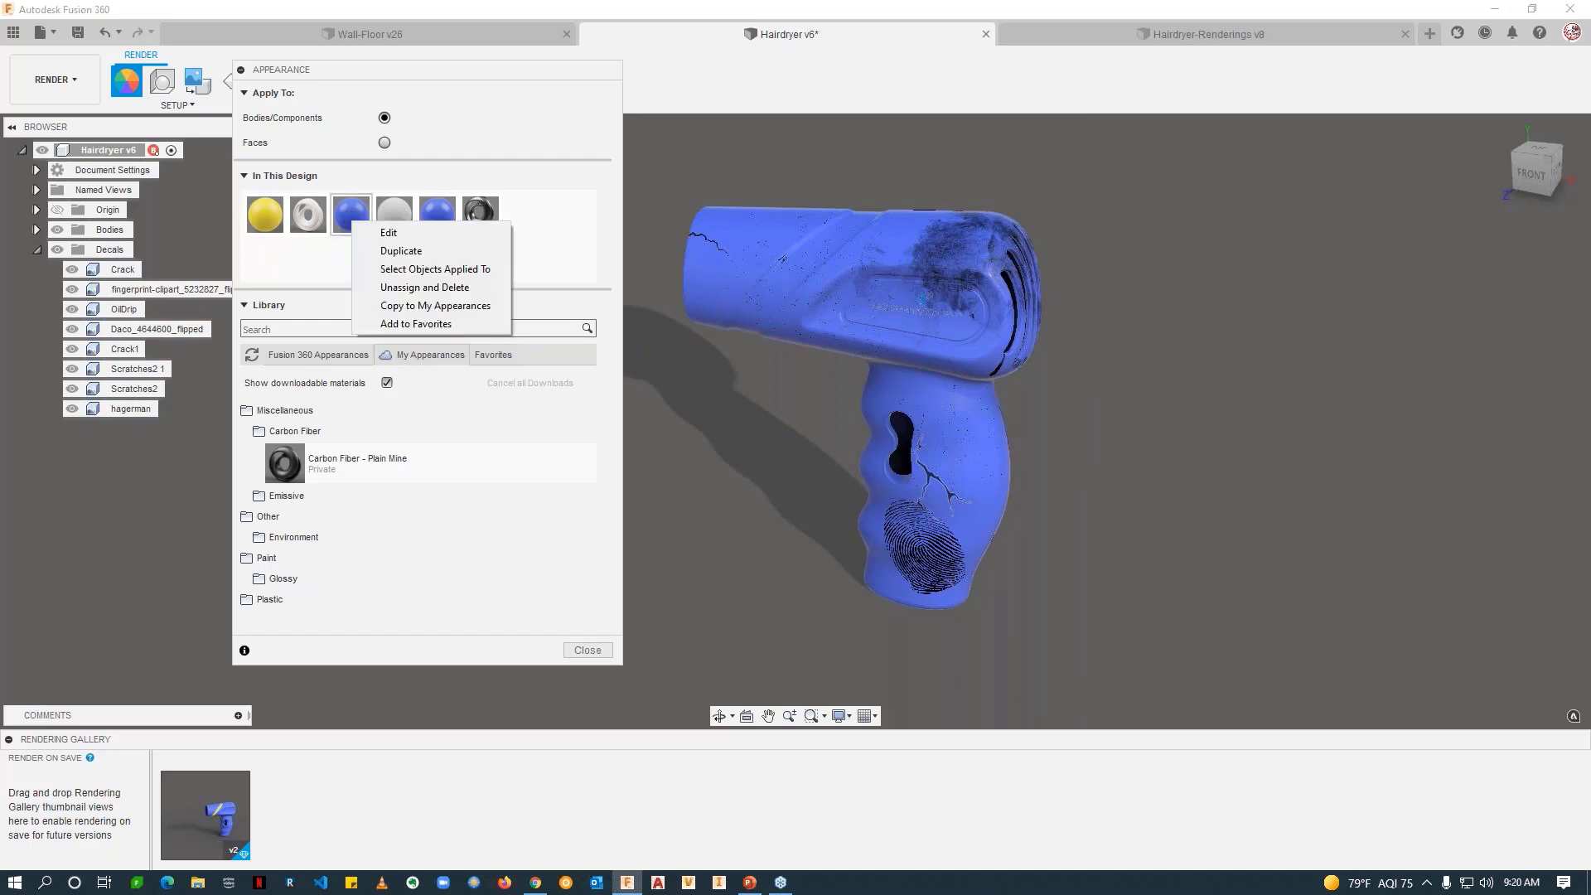
click(386, 232)
click(152, 348)
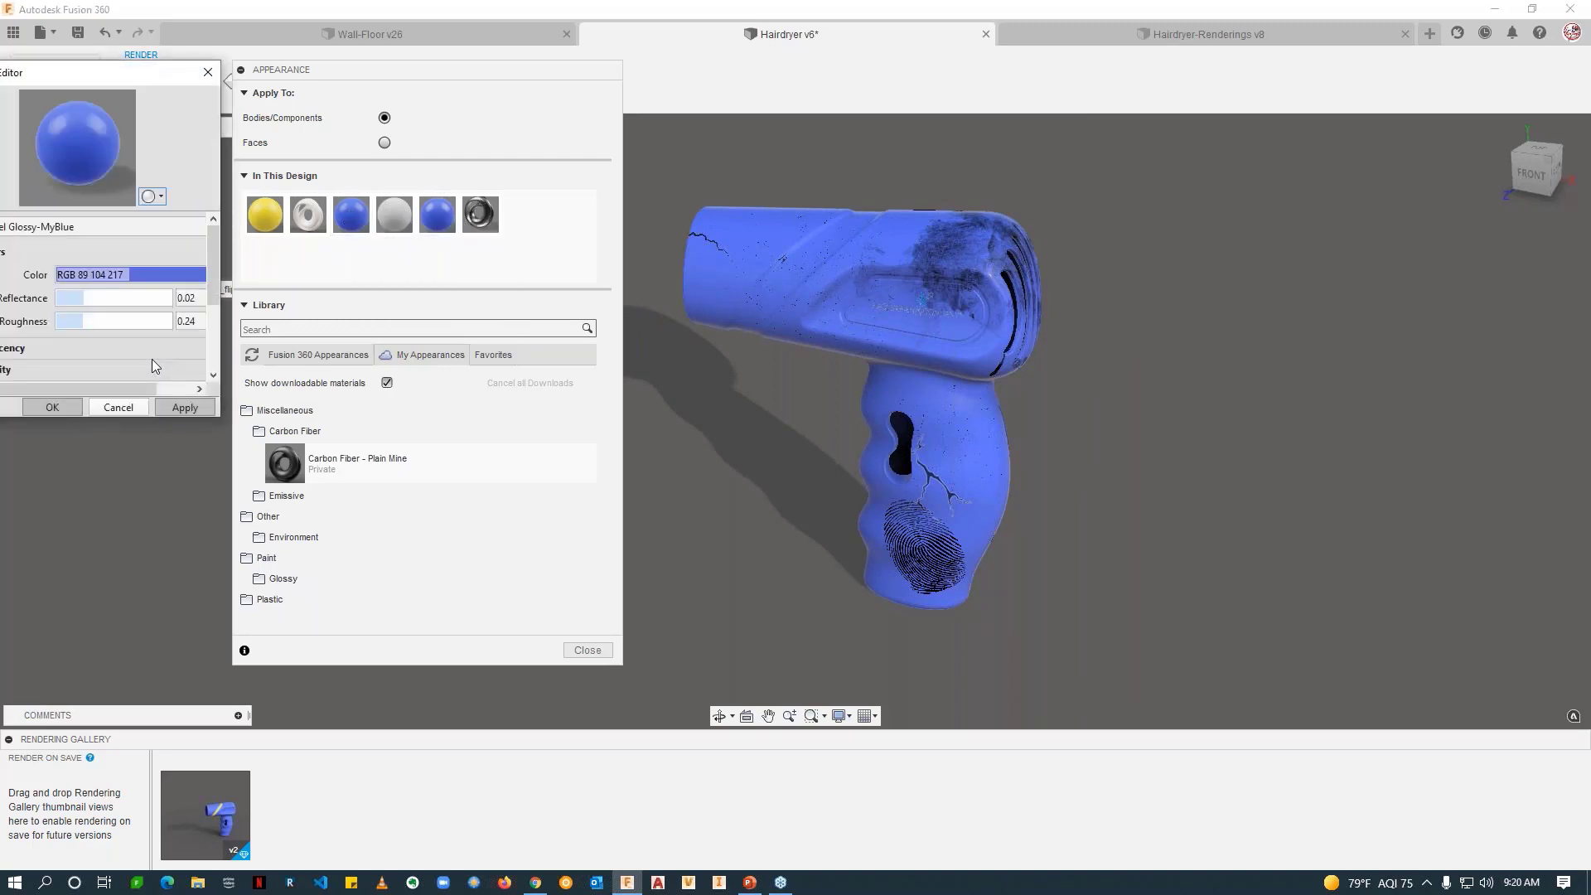
drag(115, 77, 263, 77)
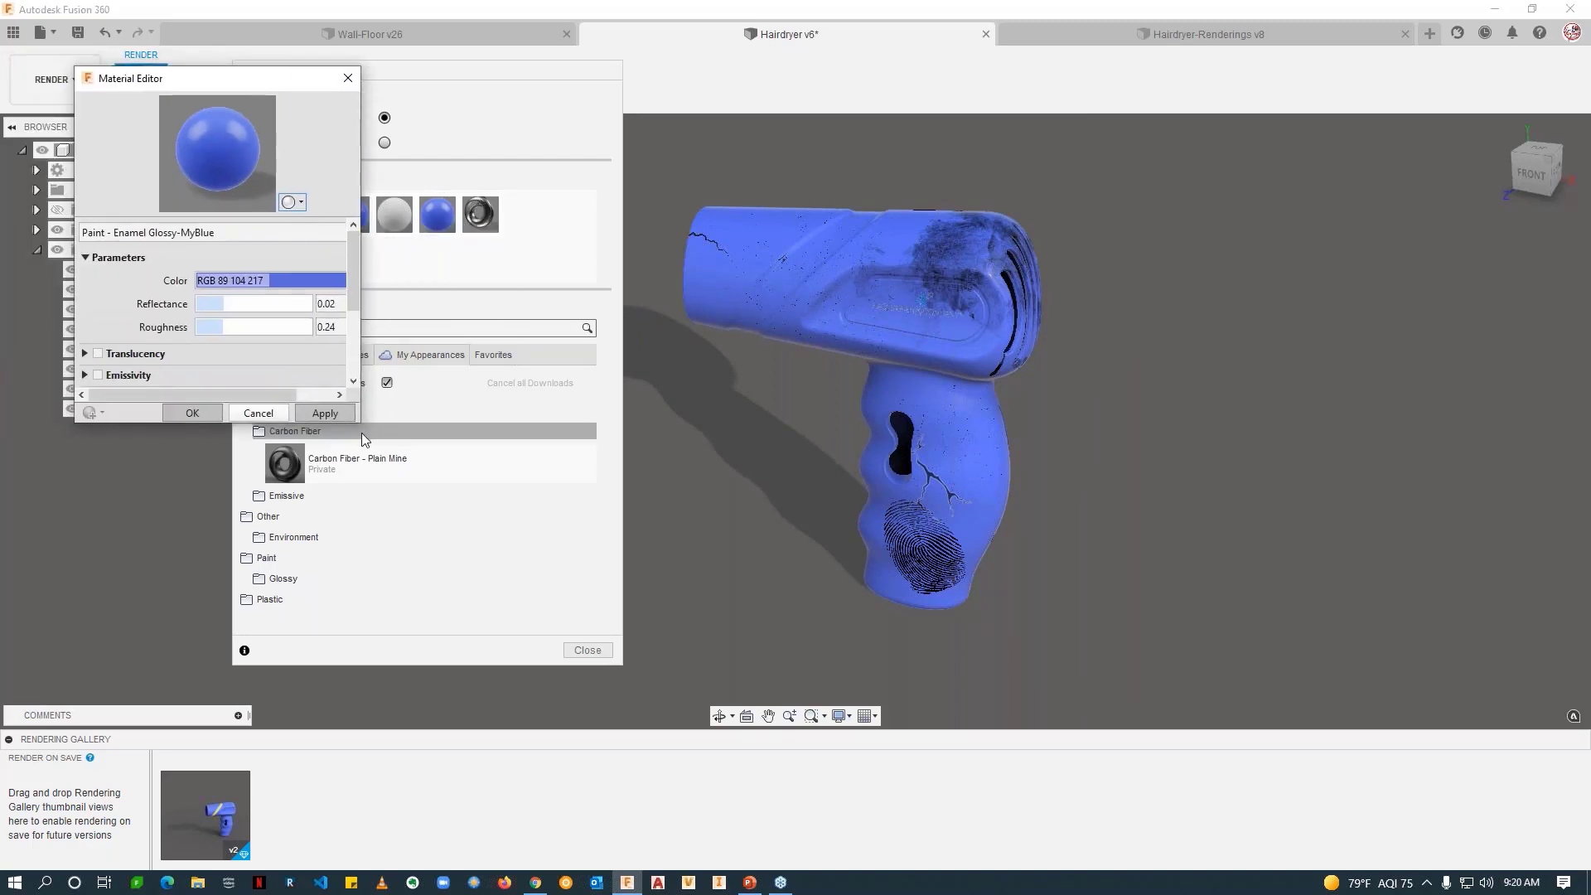
drag(364, 431, 501, 597)
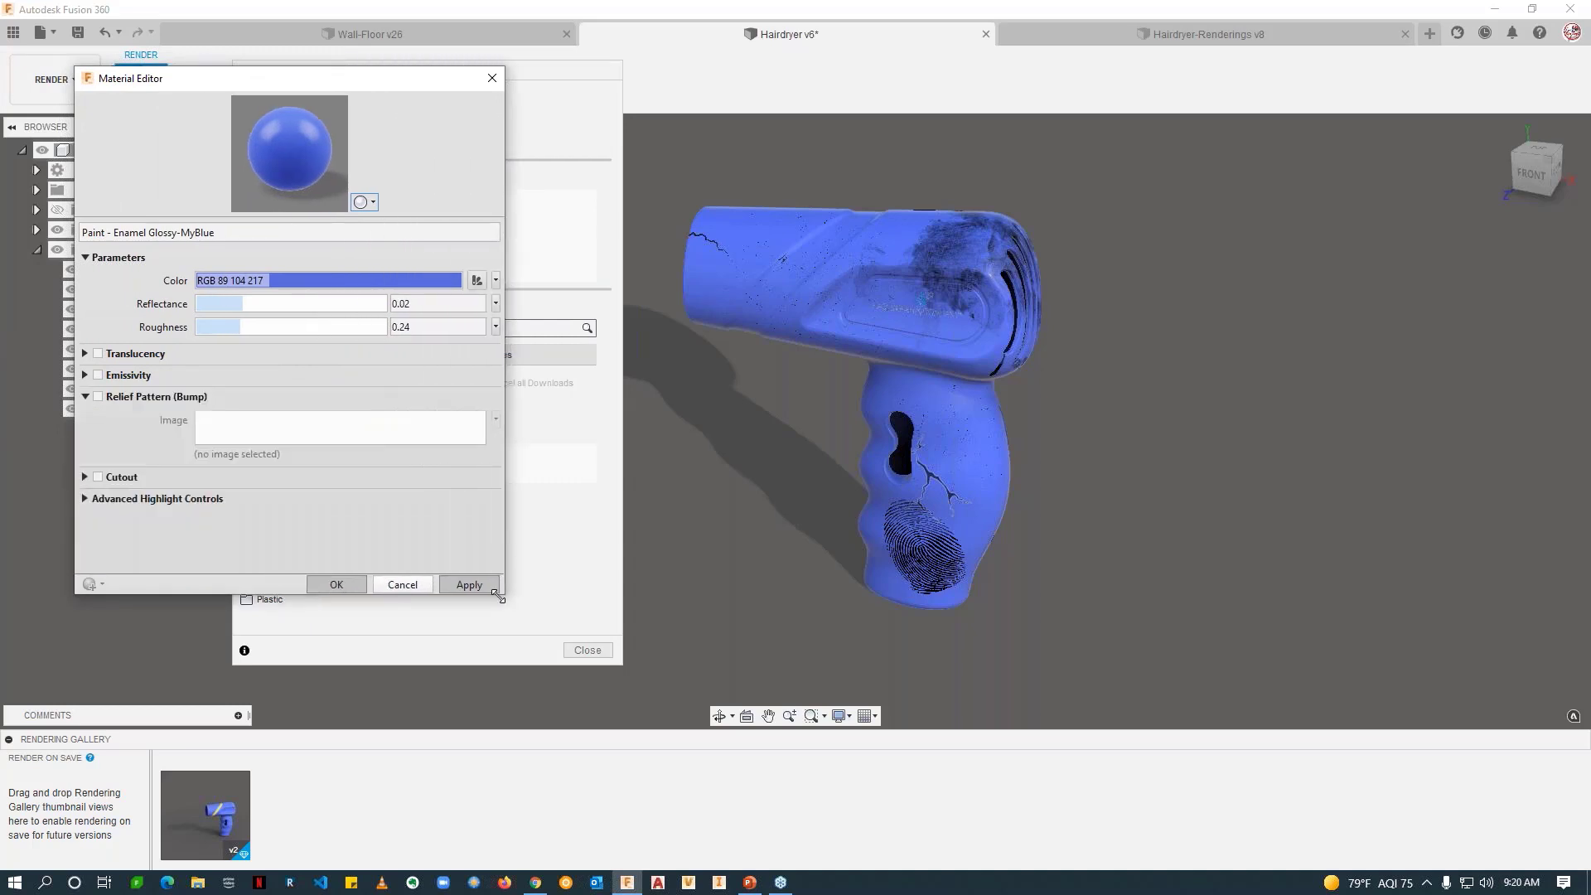
click(98, 396)
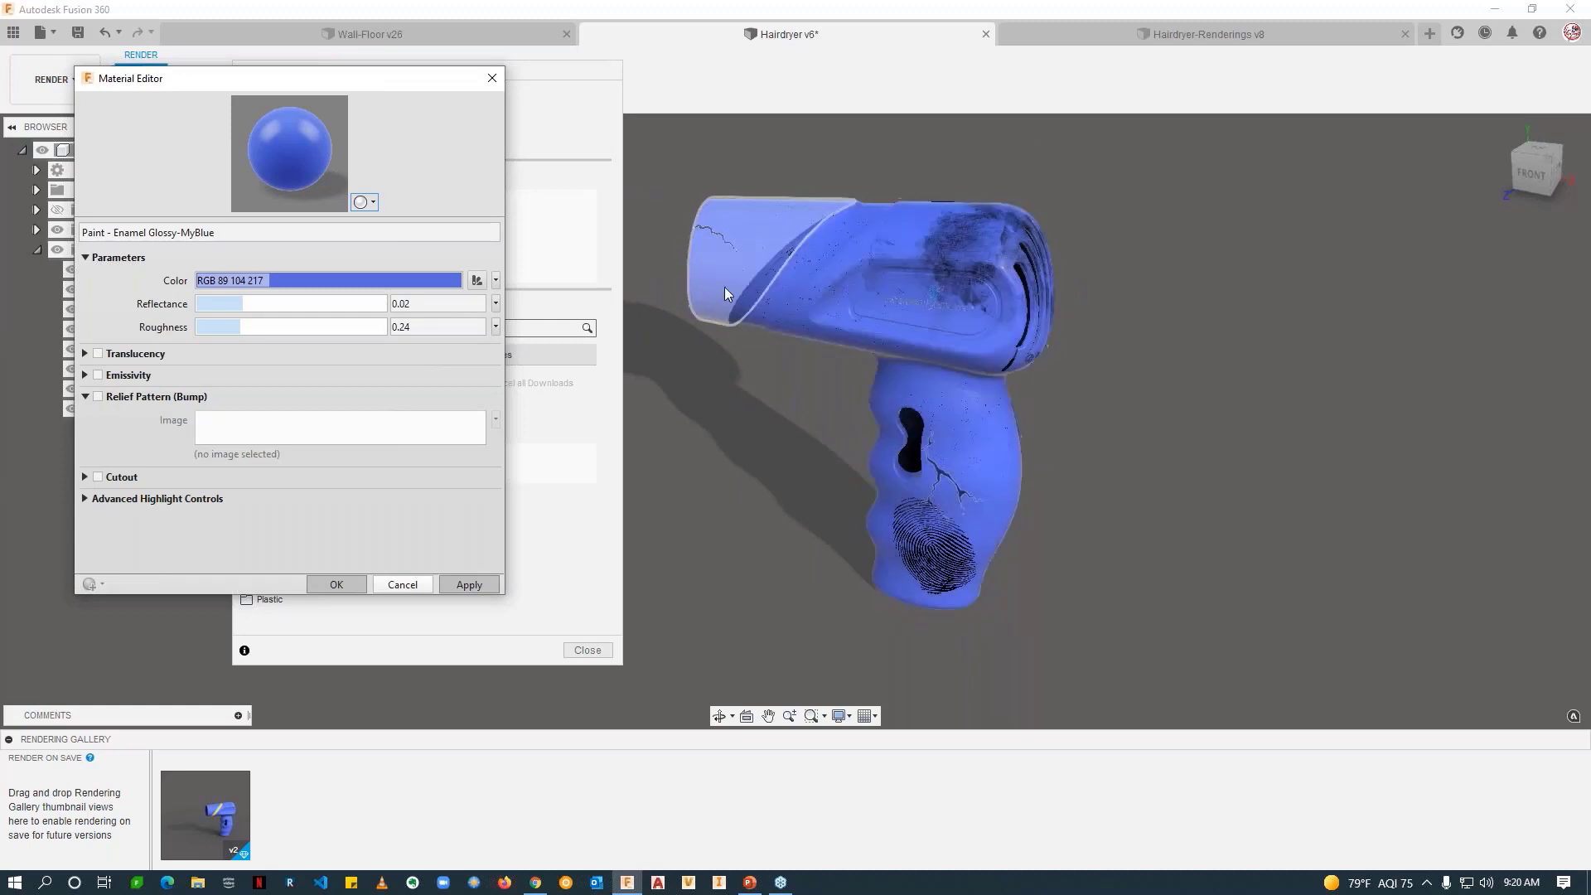
click(97, 397)
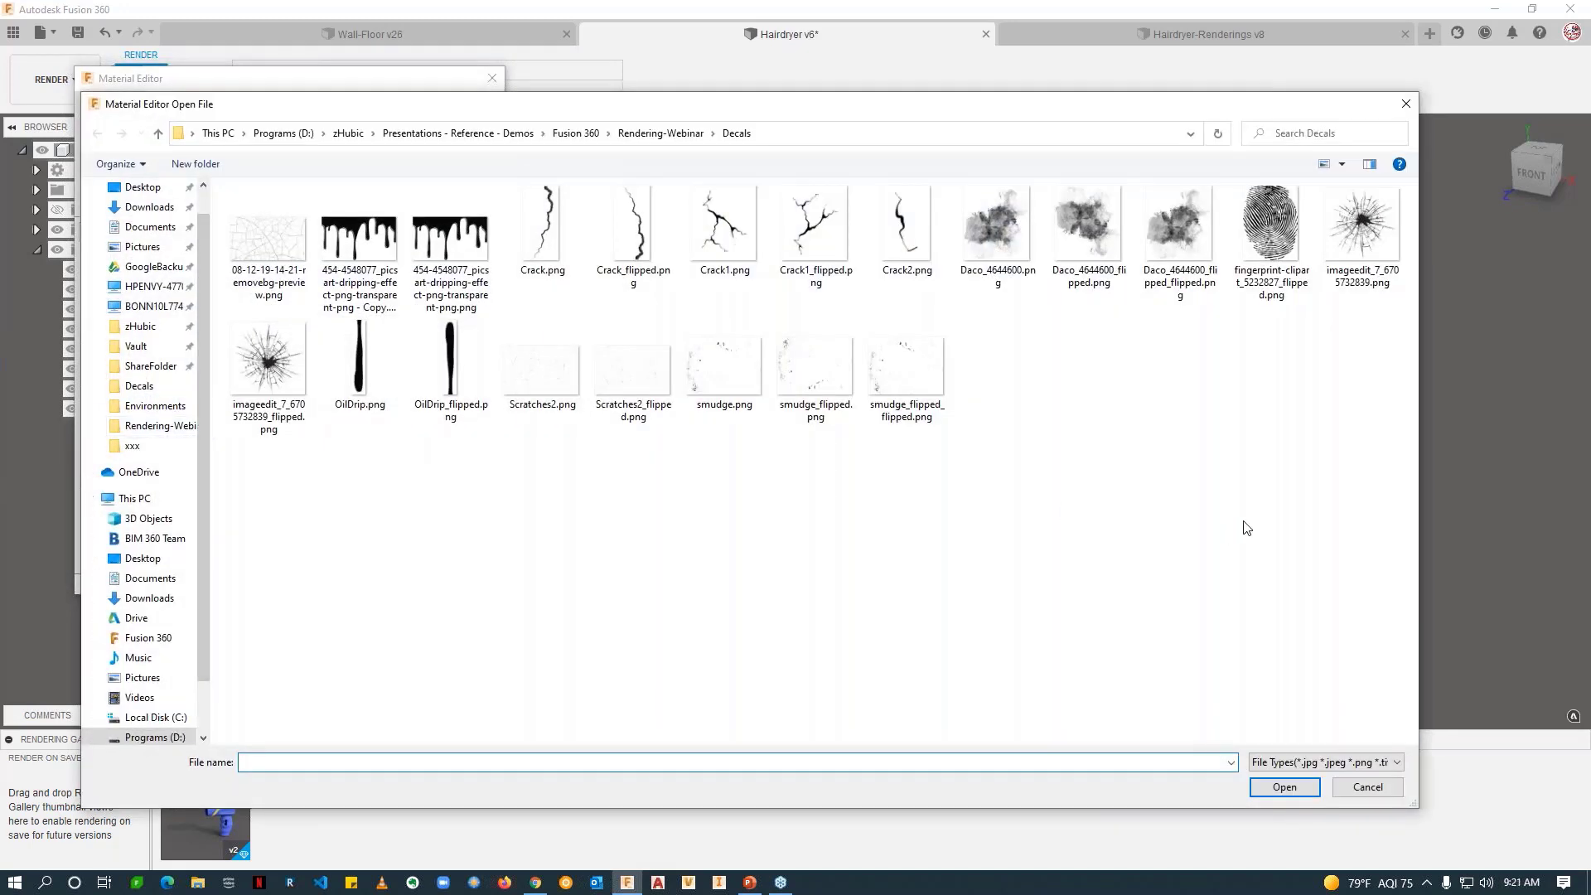
double_click(273, 249)
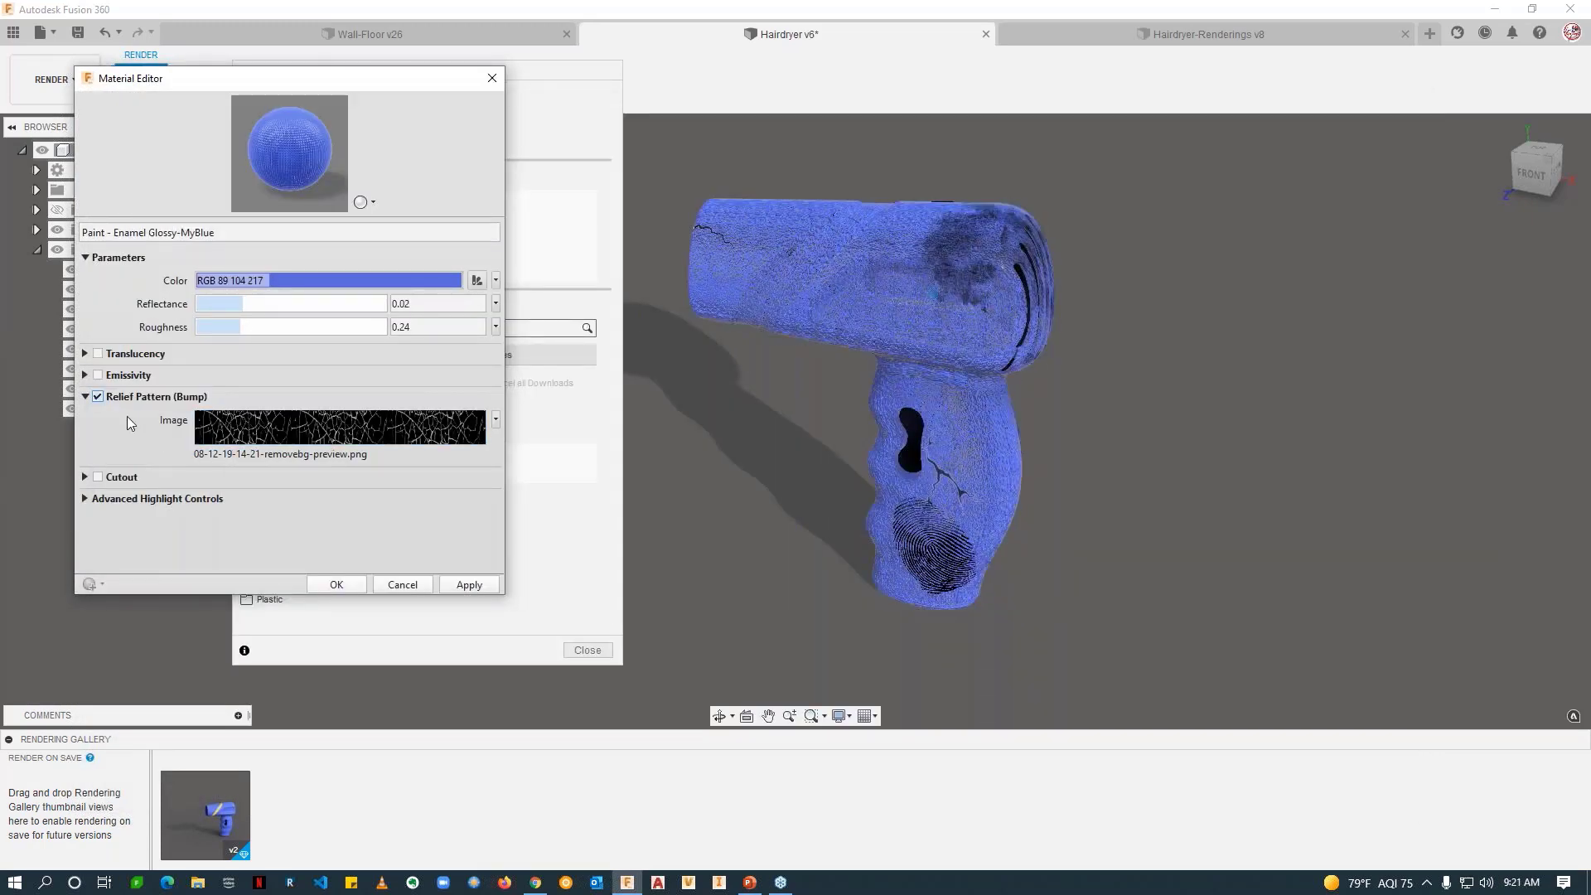
scroll(859, 341, up, 2)
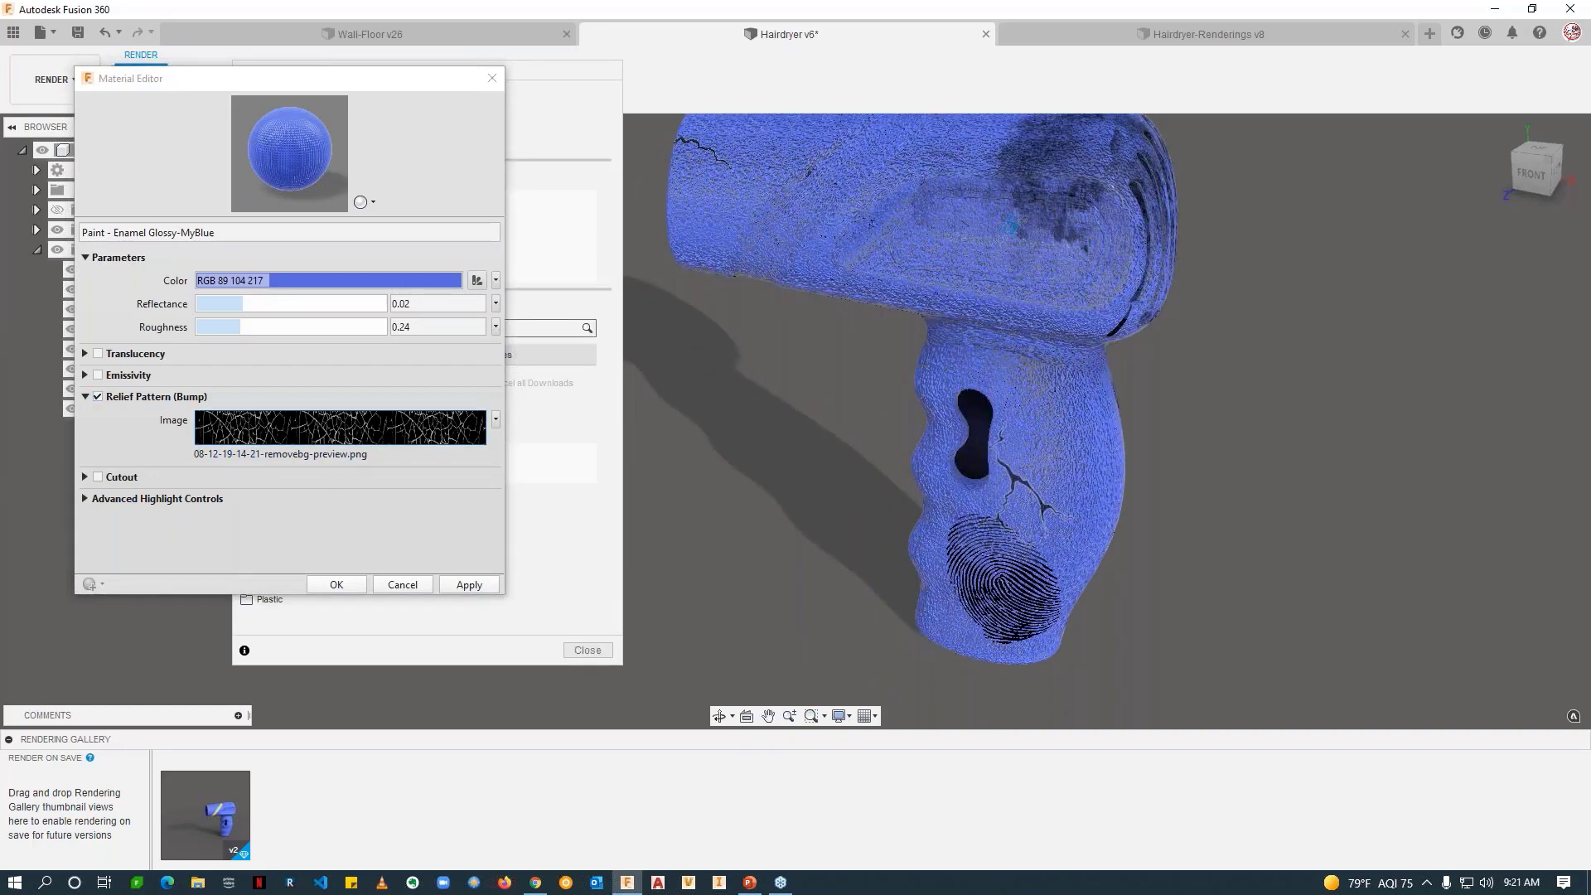
click(365, 442)
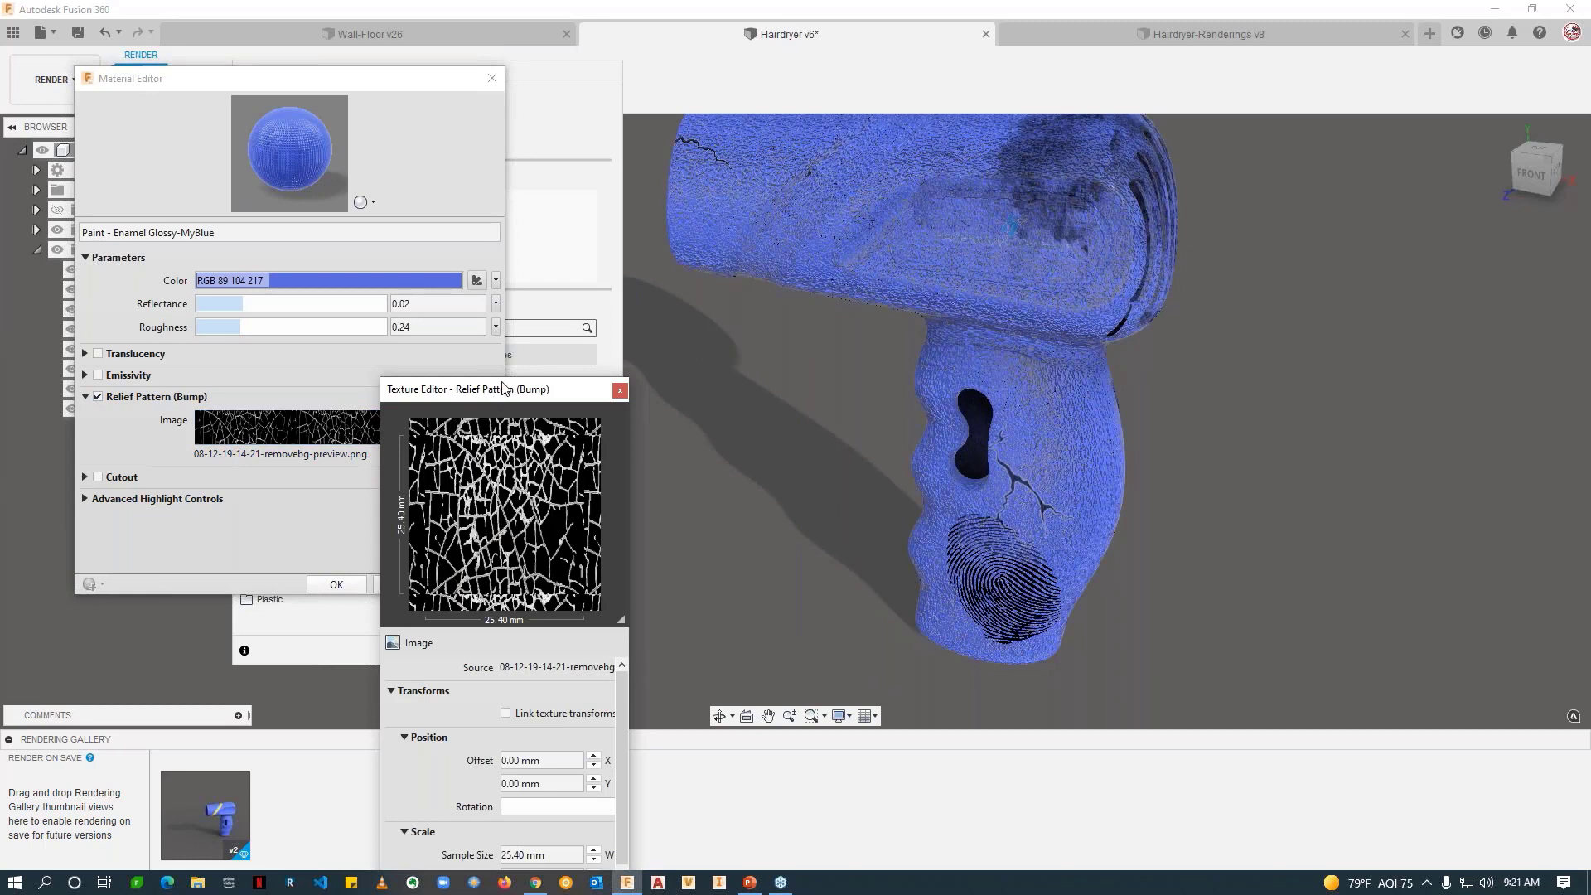
drag(506, 389, 470, 260)
Step: Try a depth of 0.01 mm for the relief pattern's sample size
click(522, 675)
click(526, 750)
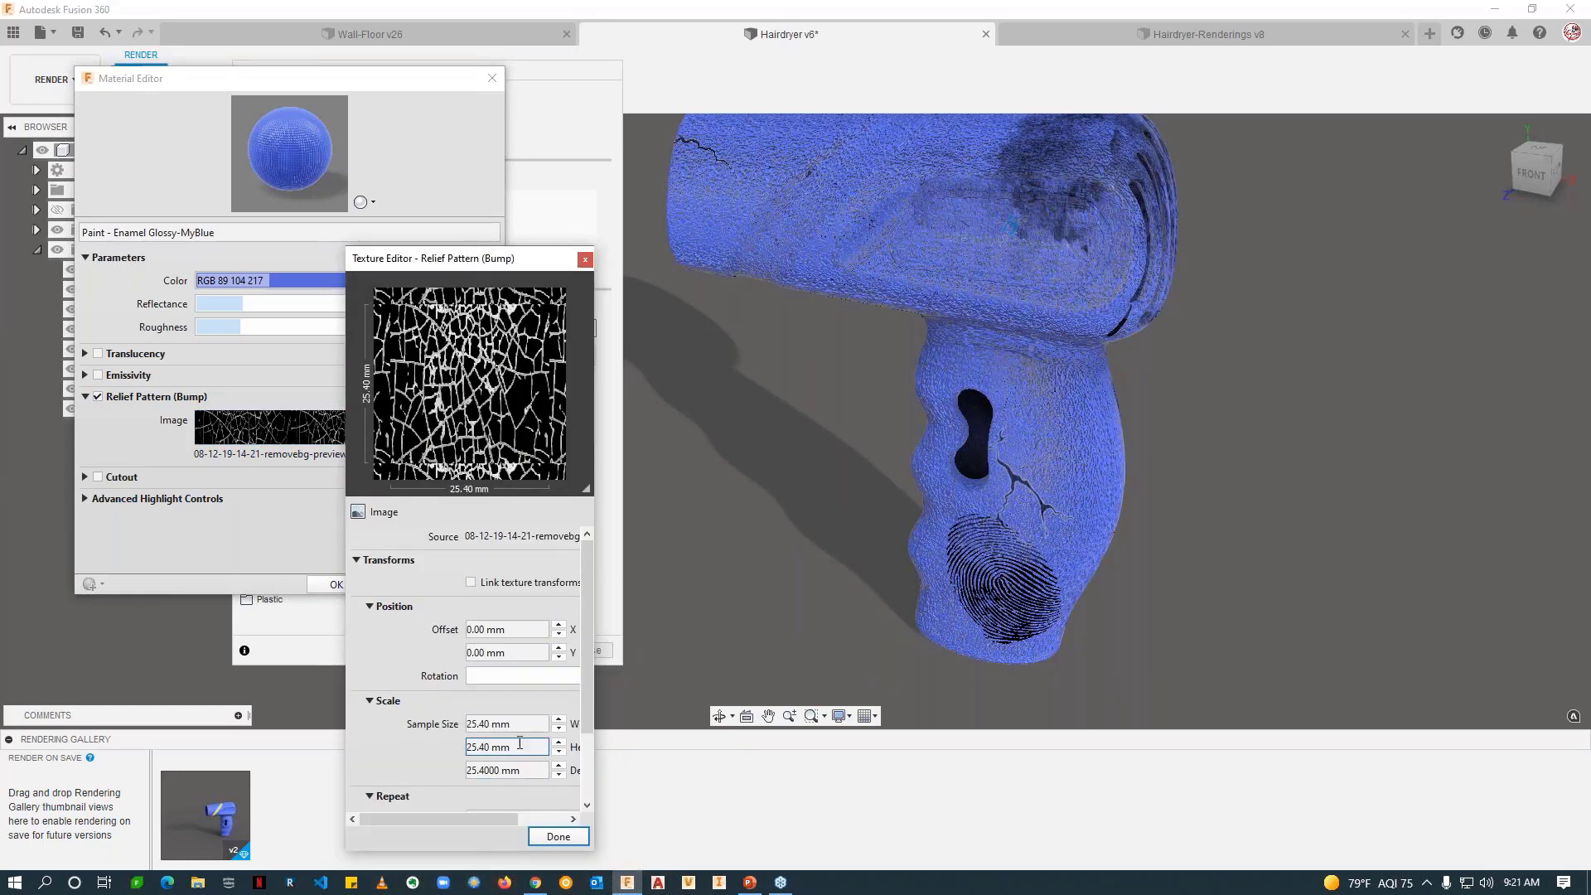
click(497, 770)
drag(467, 770, 562, 777)
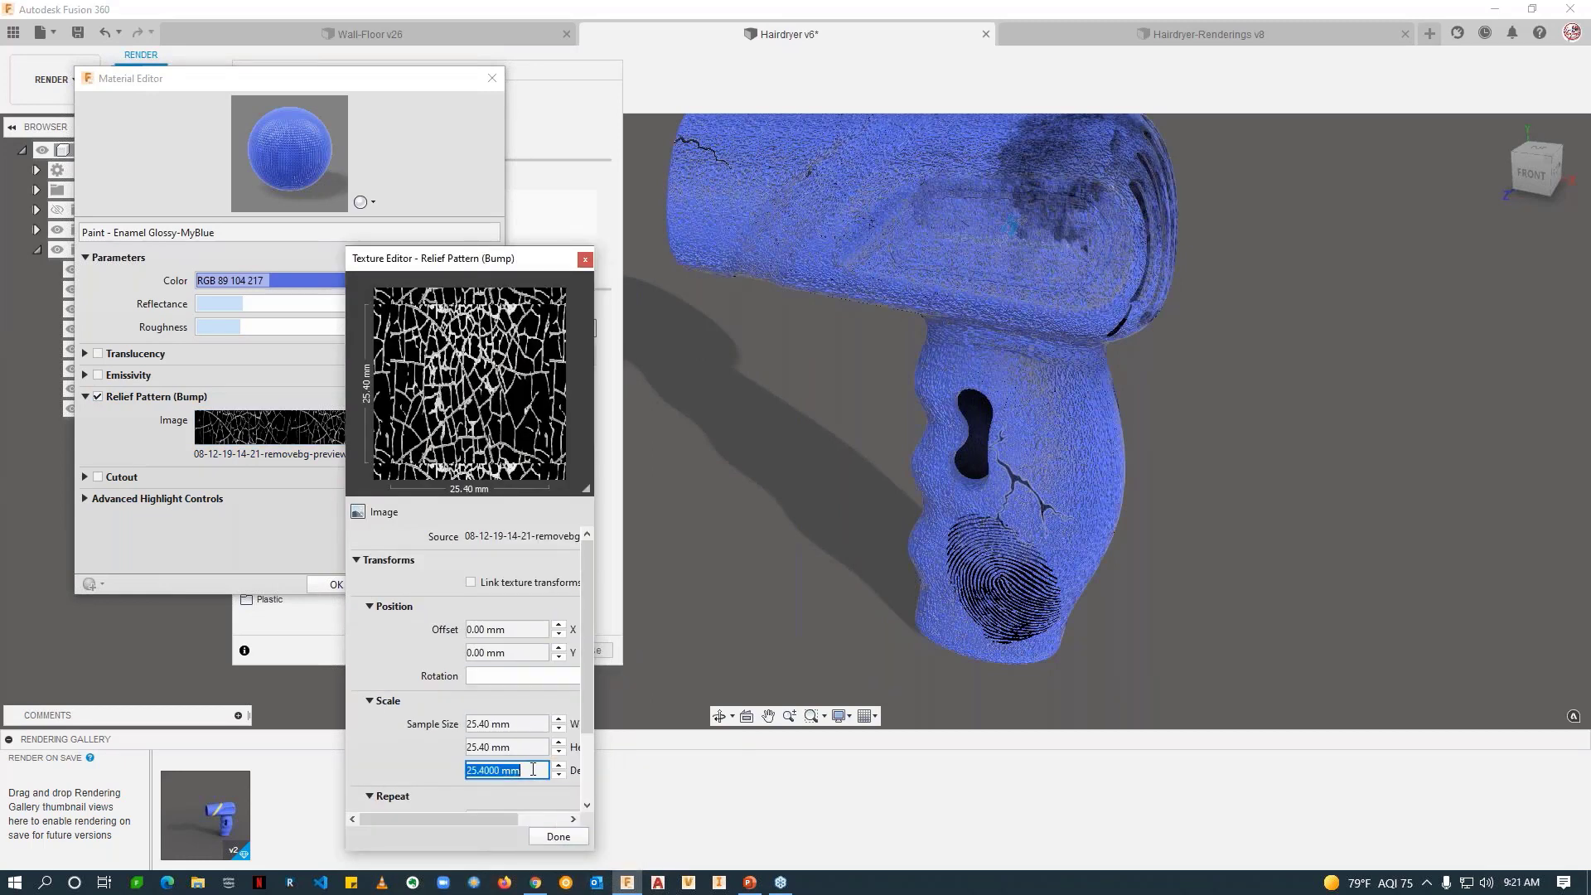
text(.01)
key(Return)
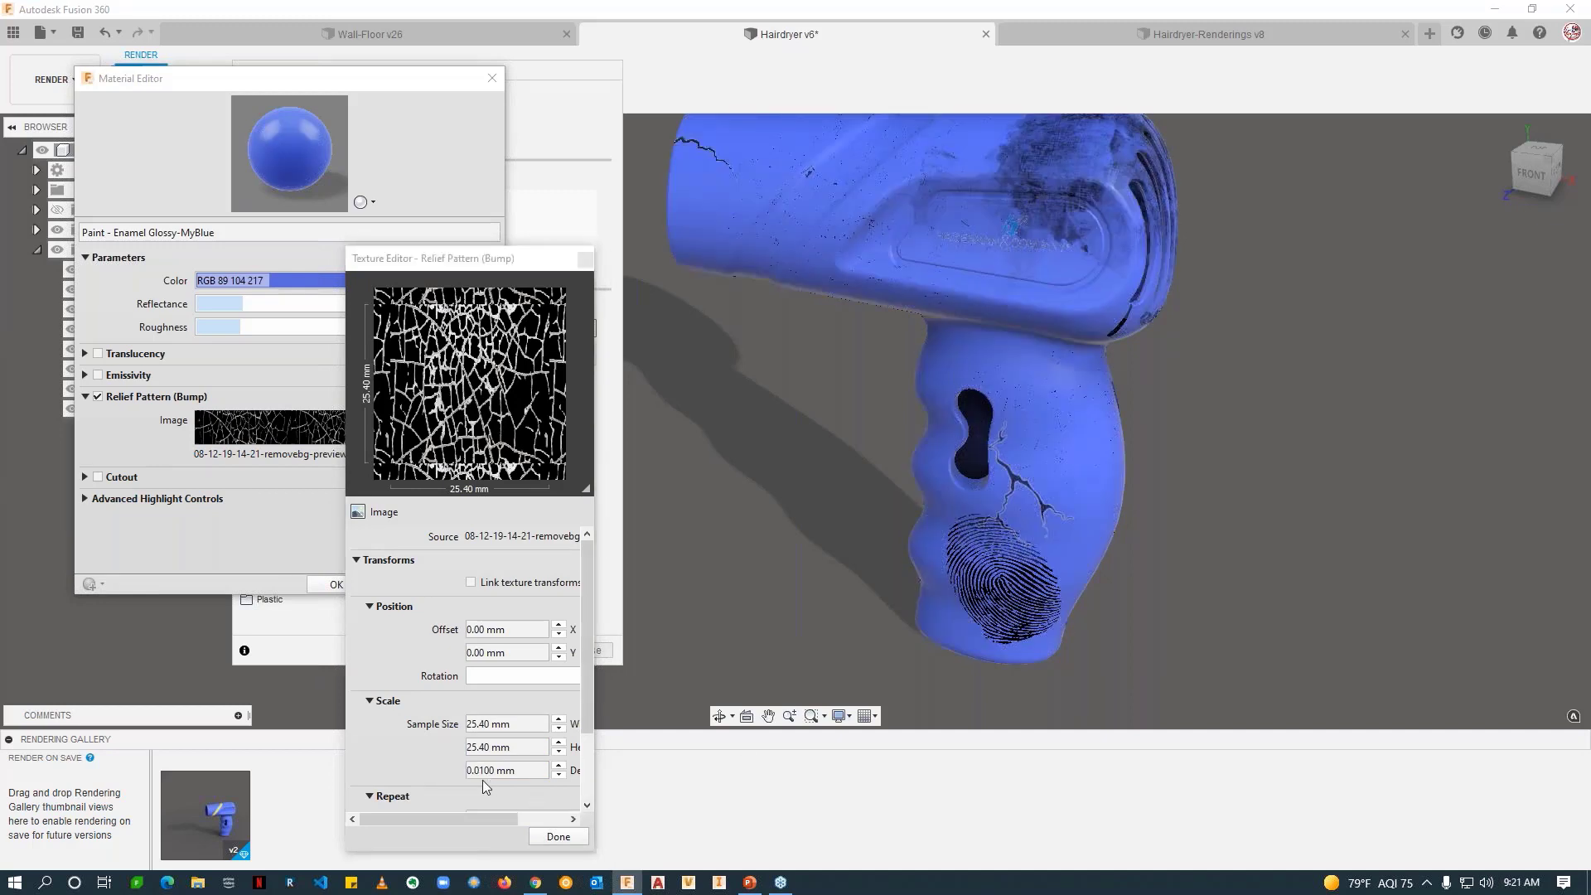
Step: Try a relief pattern depth of 0.1 mm and inspect the bumps on the handle up close
click(526, 770)
text(.1)
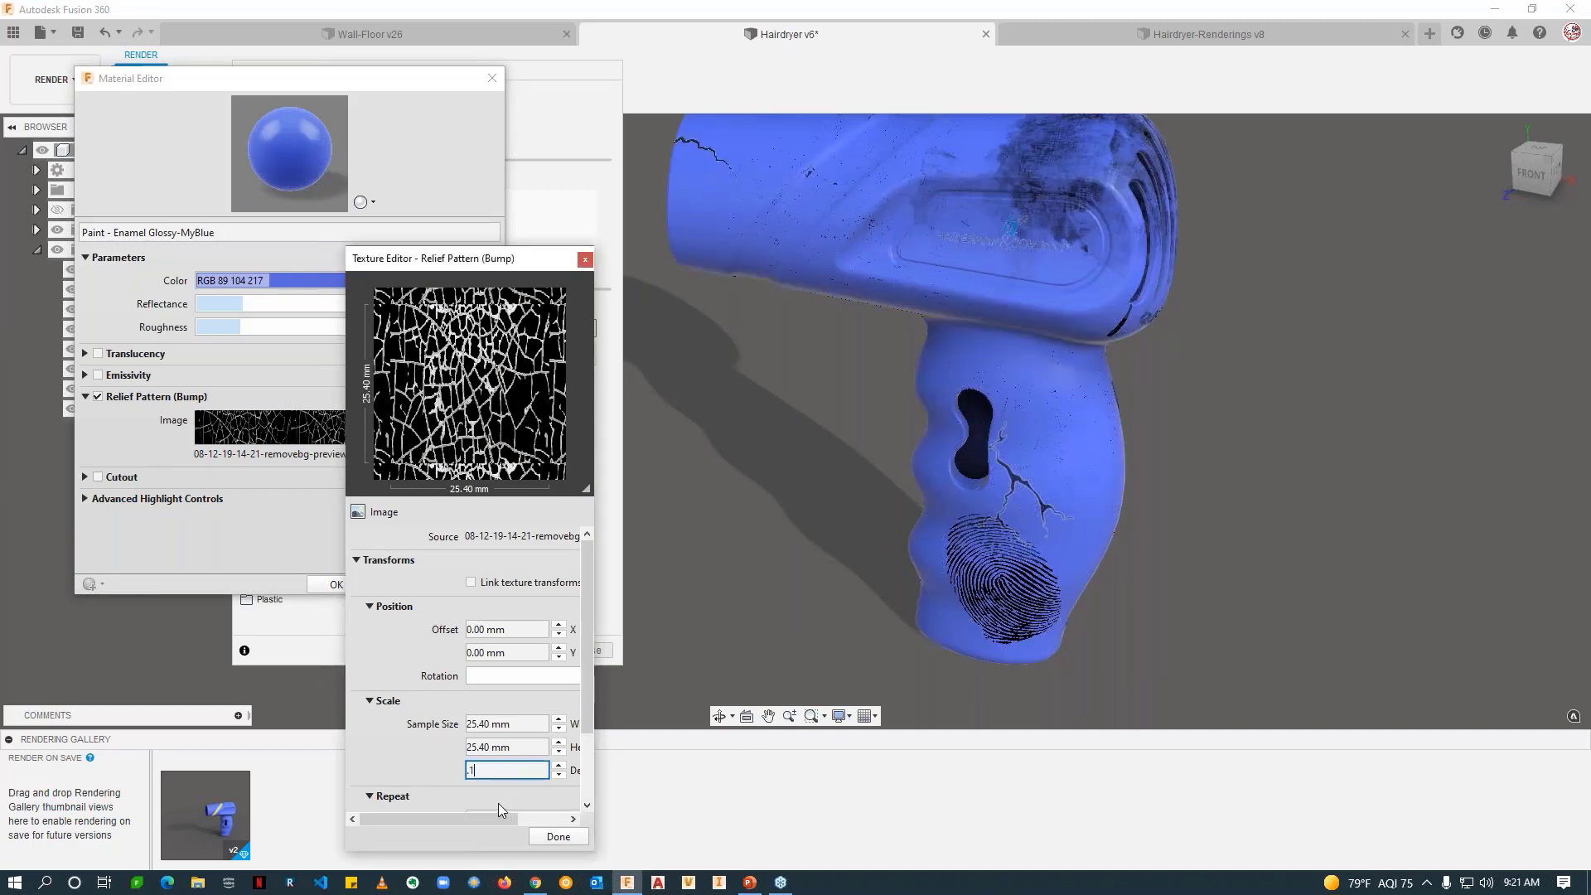
key(Return)
scroll(1102, 561, up, 3)
scroll(1111, 497, up, 2)
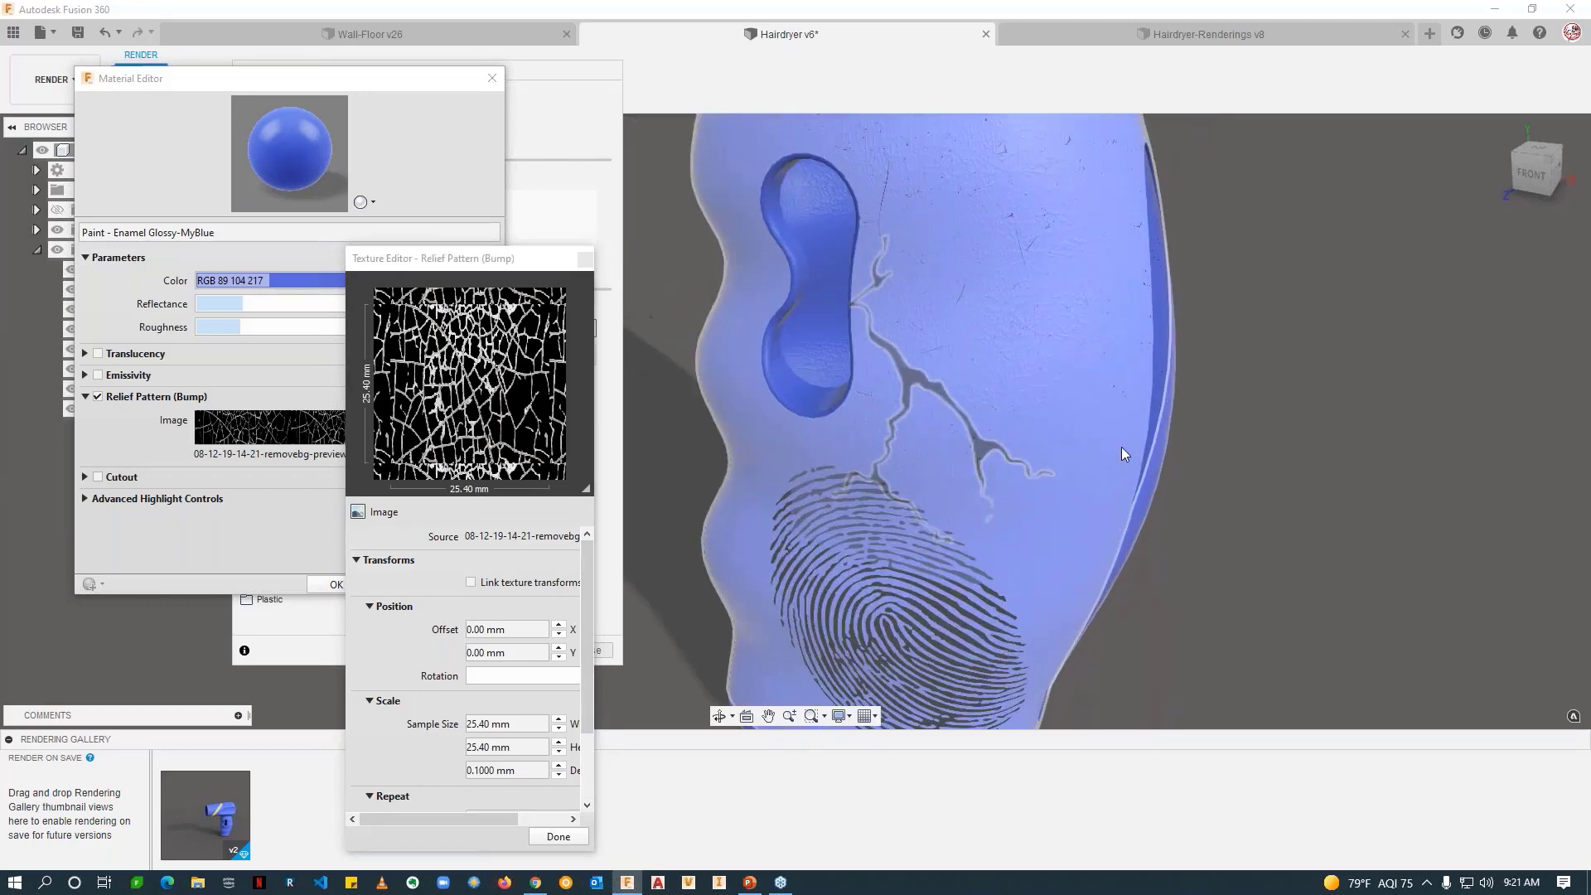
Step: Set the relief pattern's depth to 1 mm and inspect the bumps on the hairdryer body
click(507, 771)
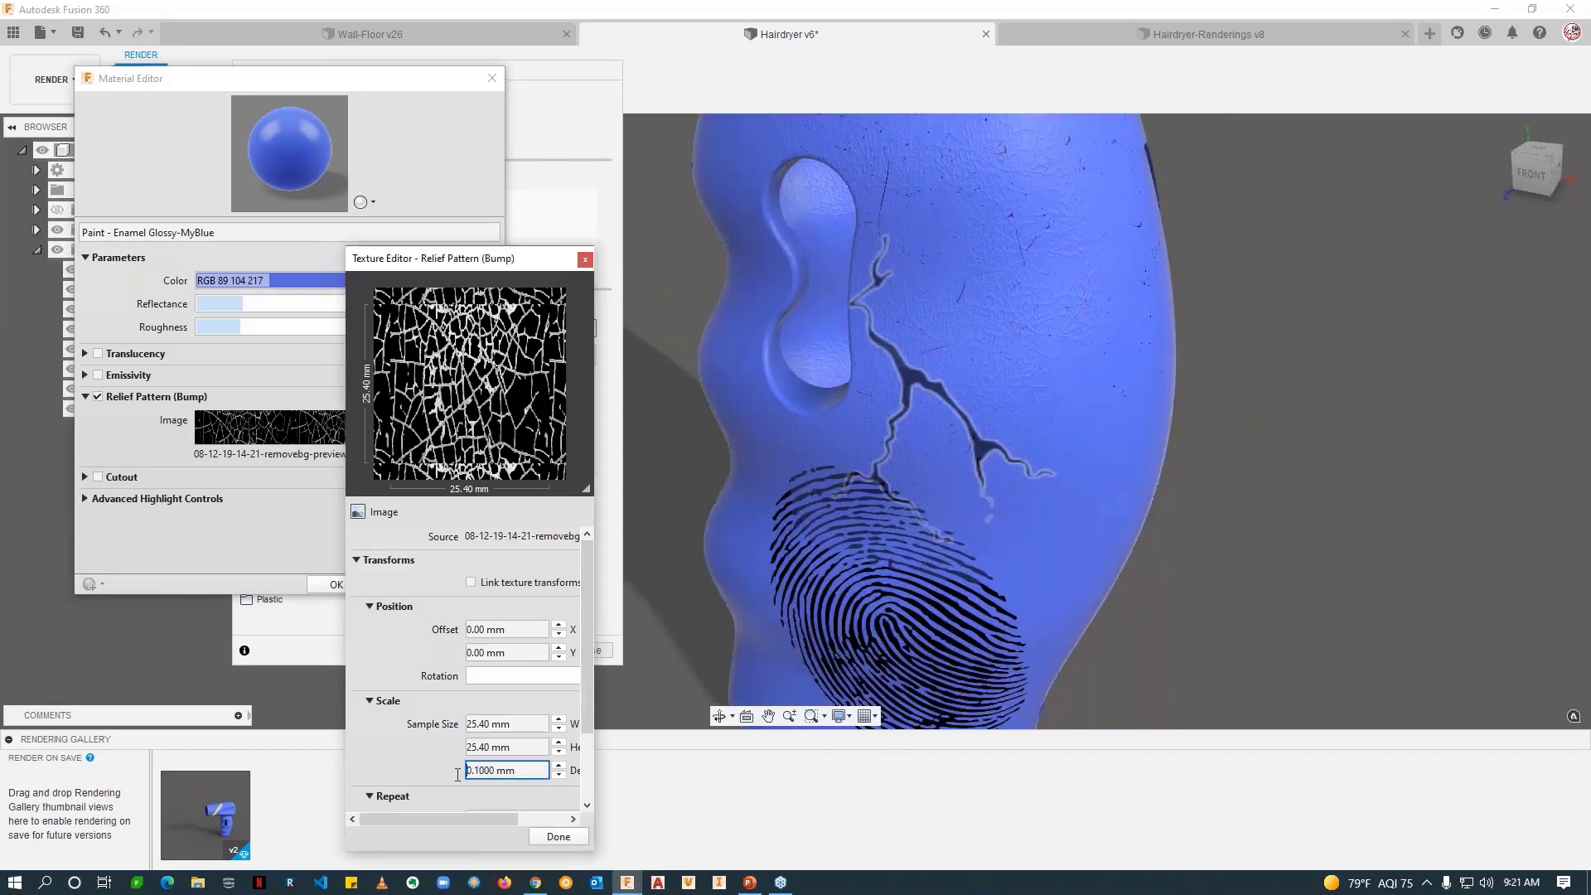
text(1)
key(Return)
scroll(1115, 638, down, 5)
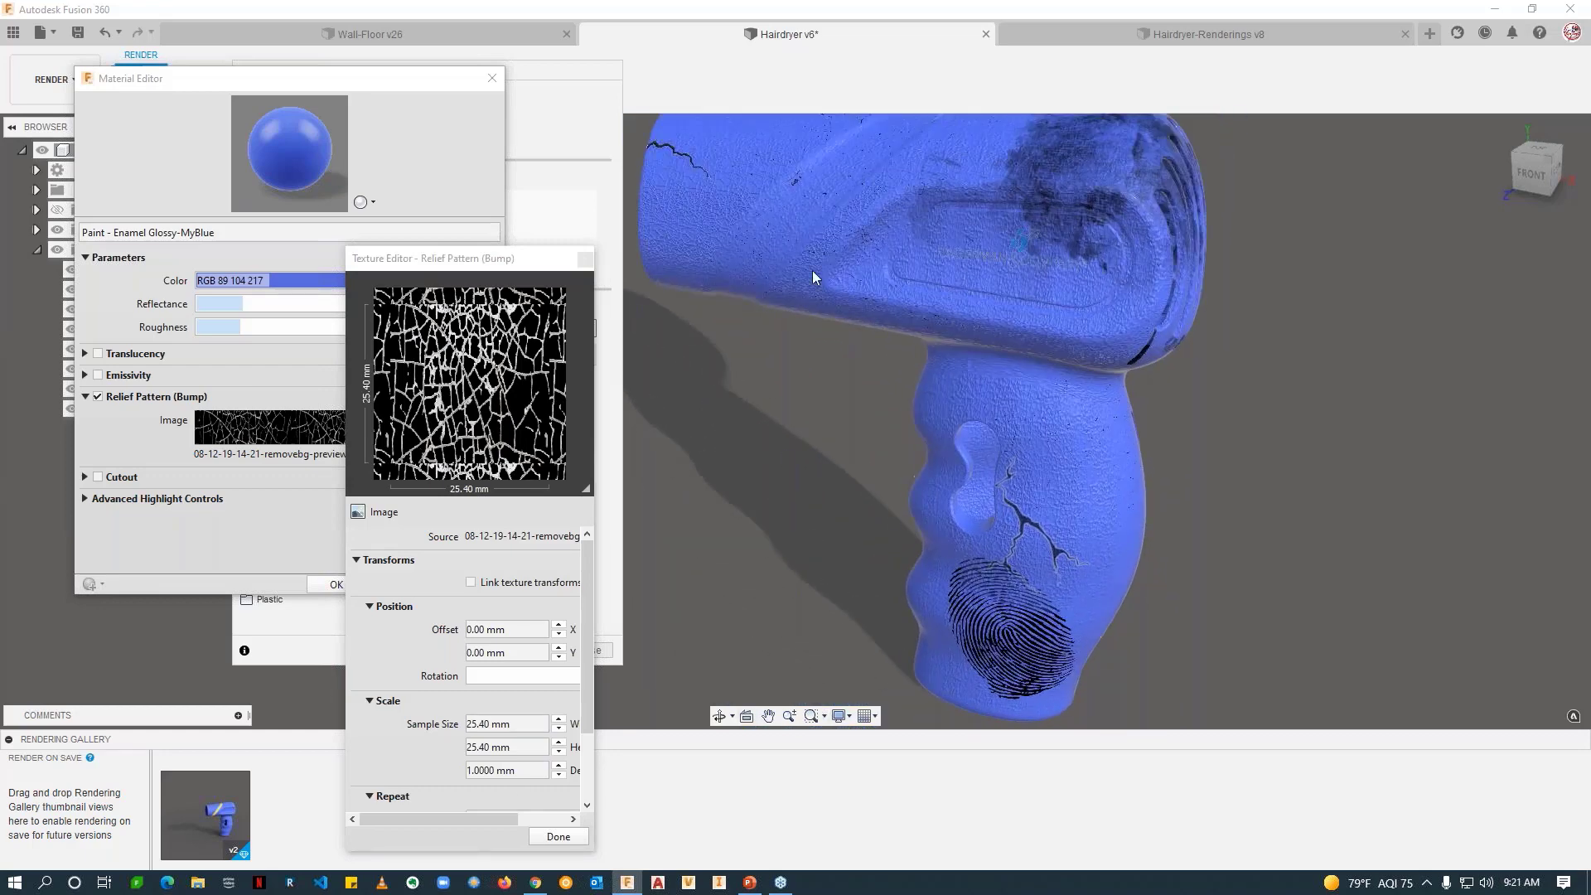
shift+middle_drag(812, 270, 853, 261)
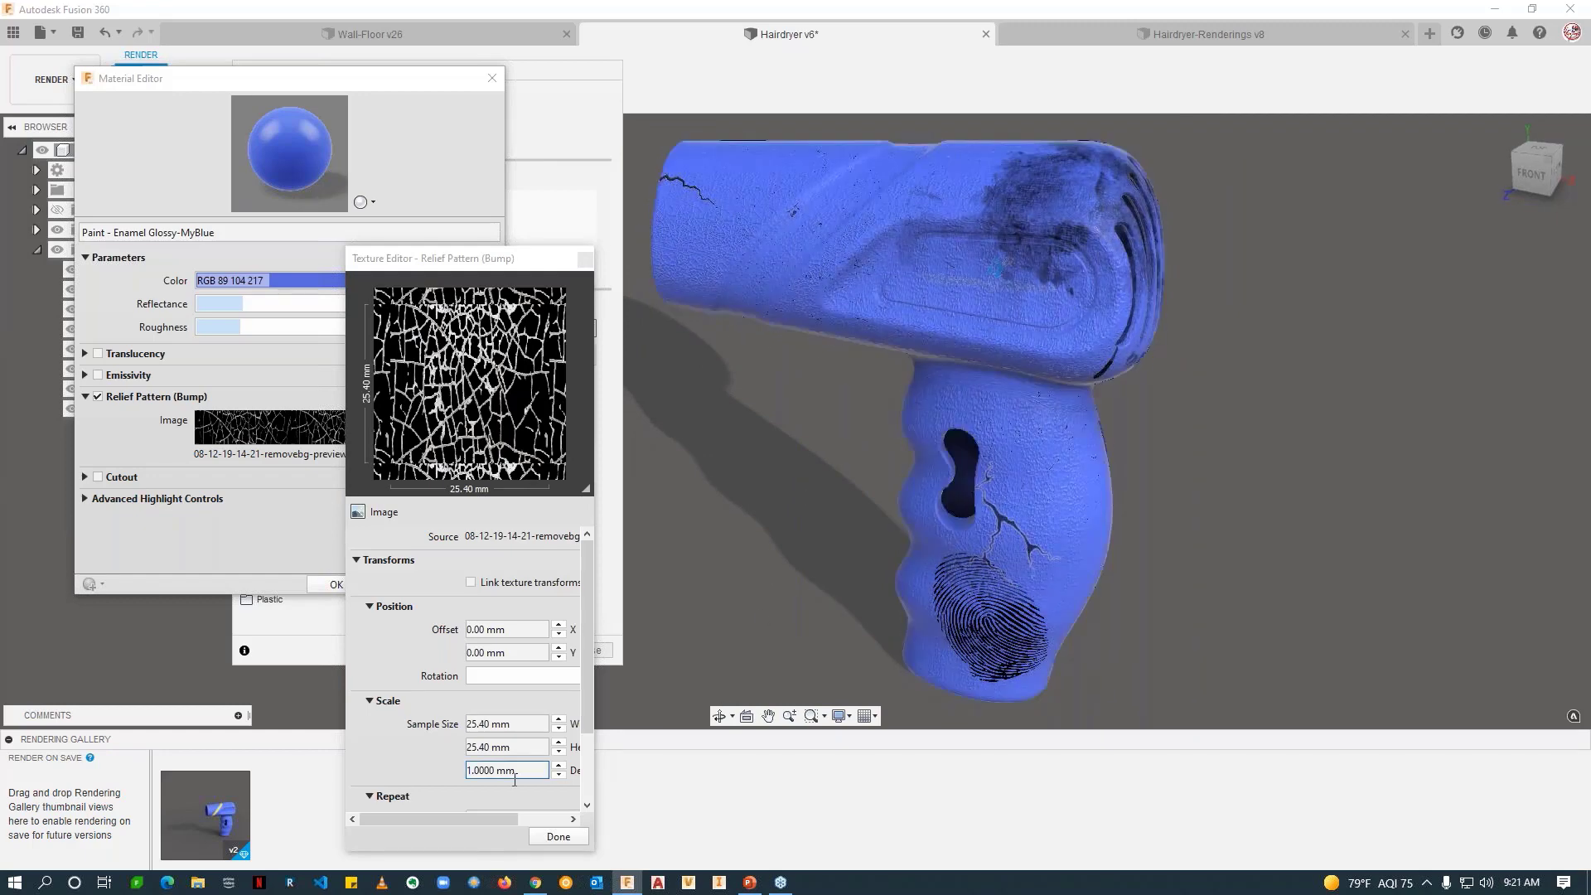
Step: Try a relief pattern depth of 20 mm and restore it to 1 mm
click(544, 770)
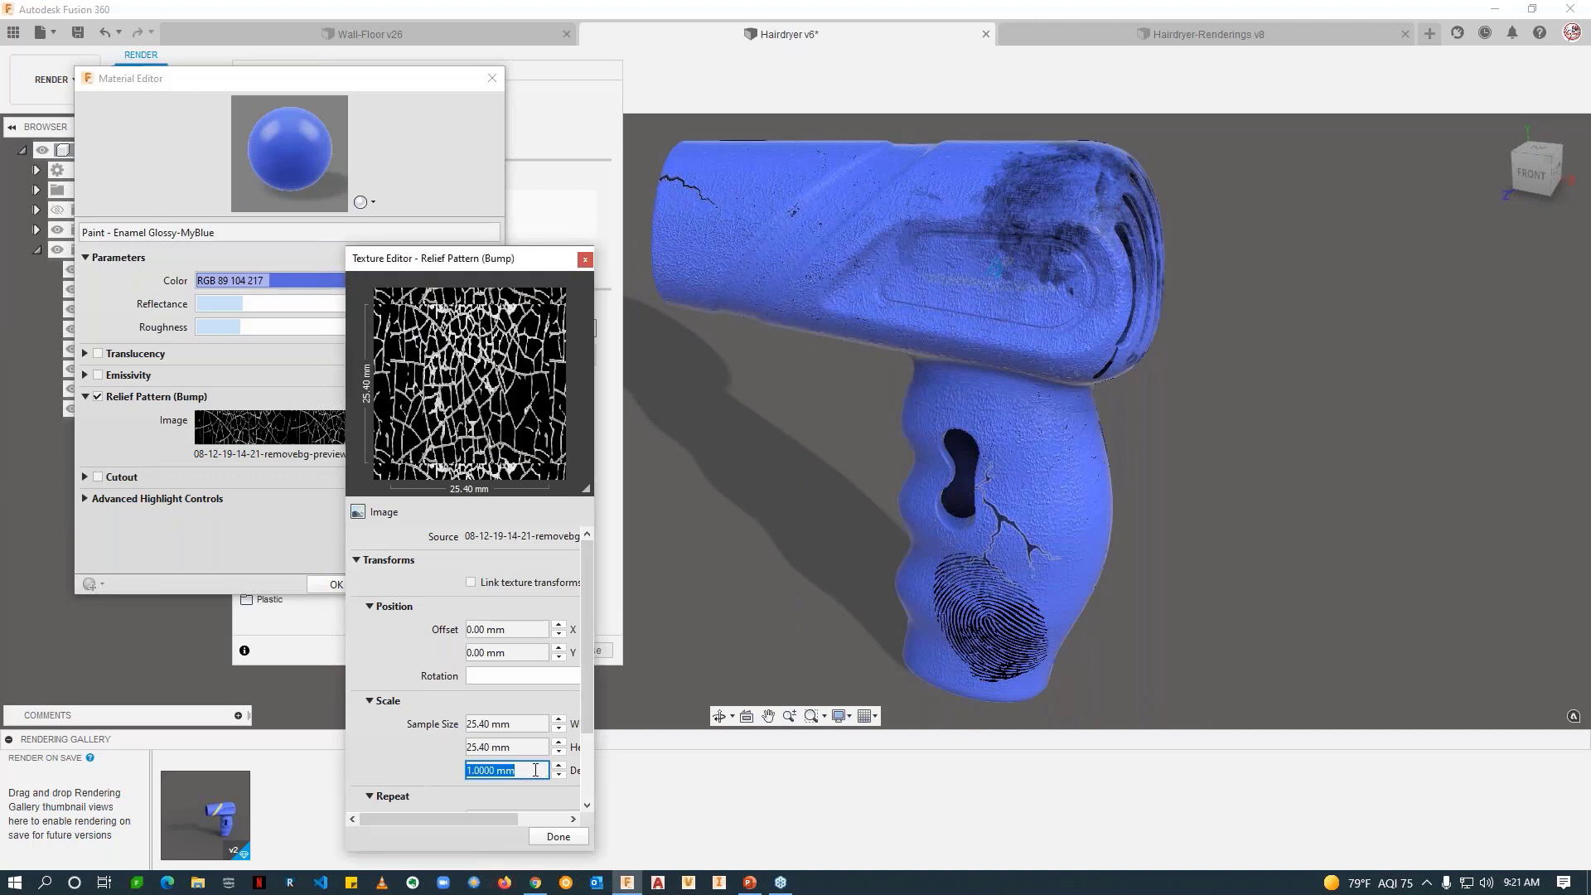
text(20)
key(Return)
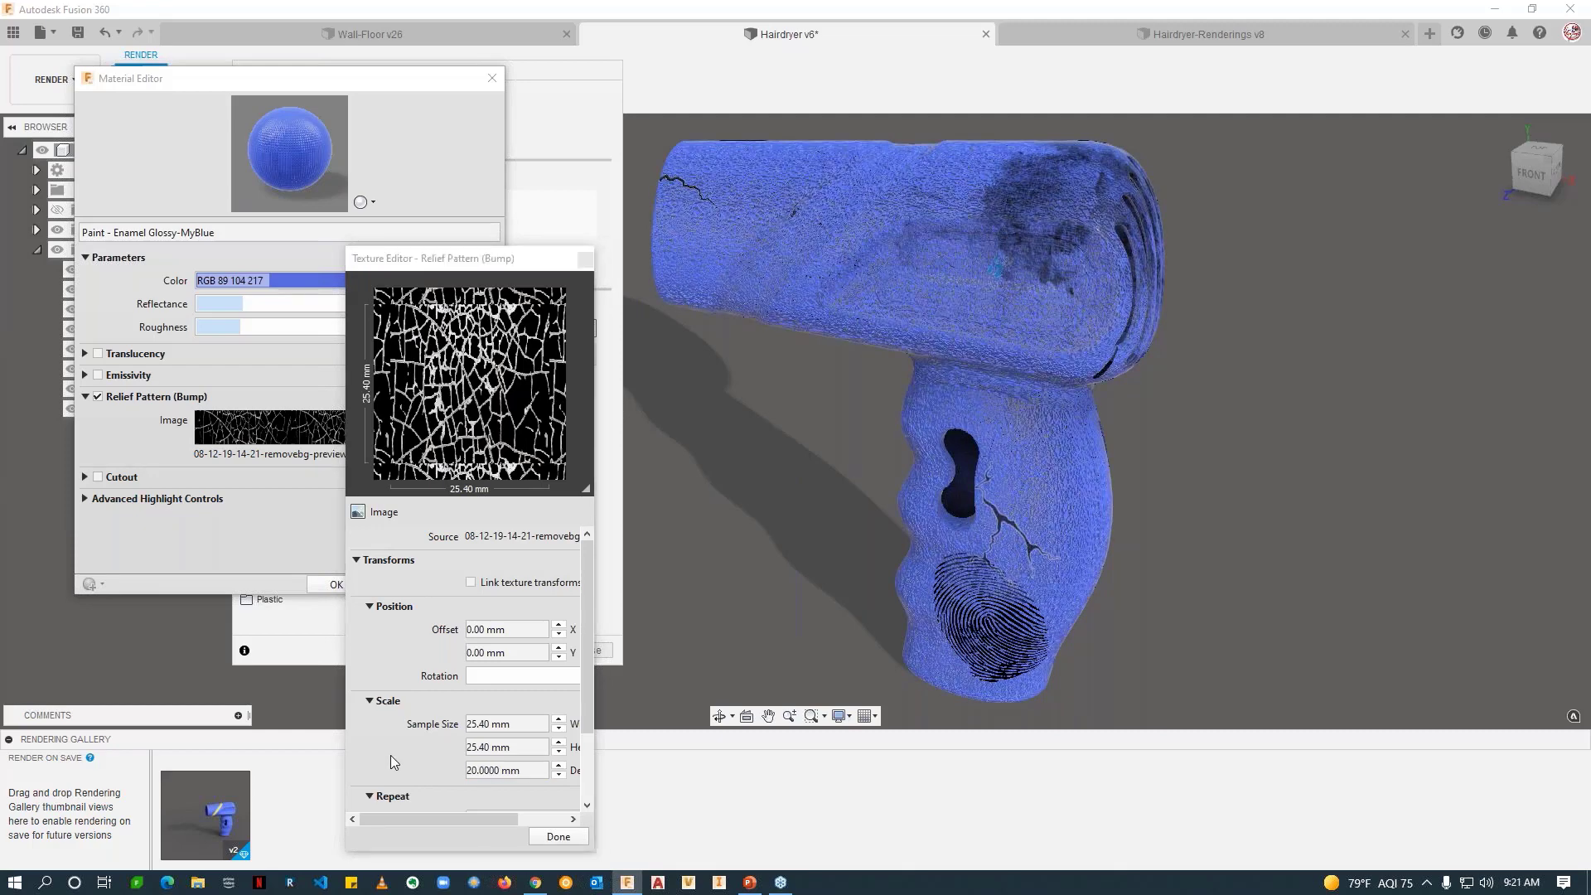
click(525, 774)
text(1)
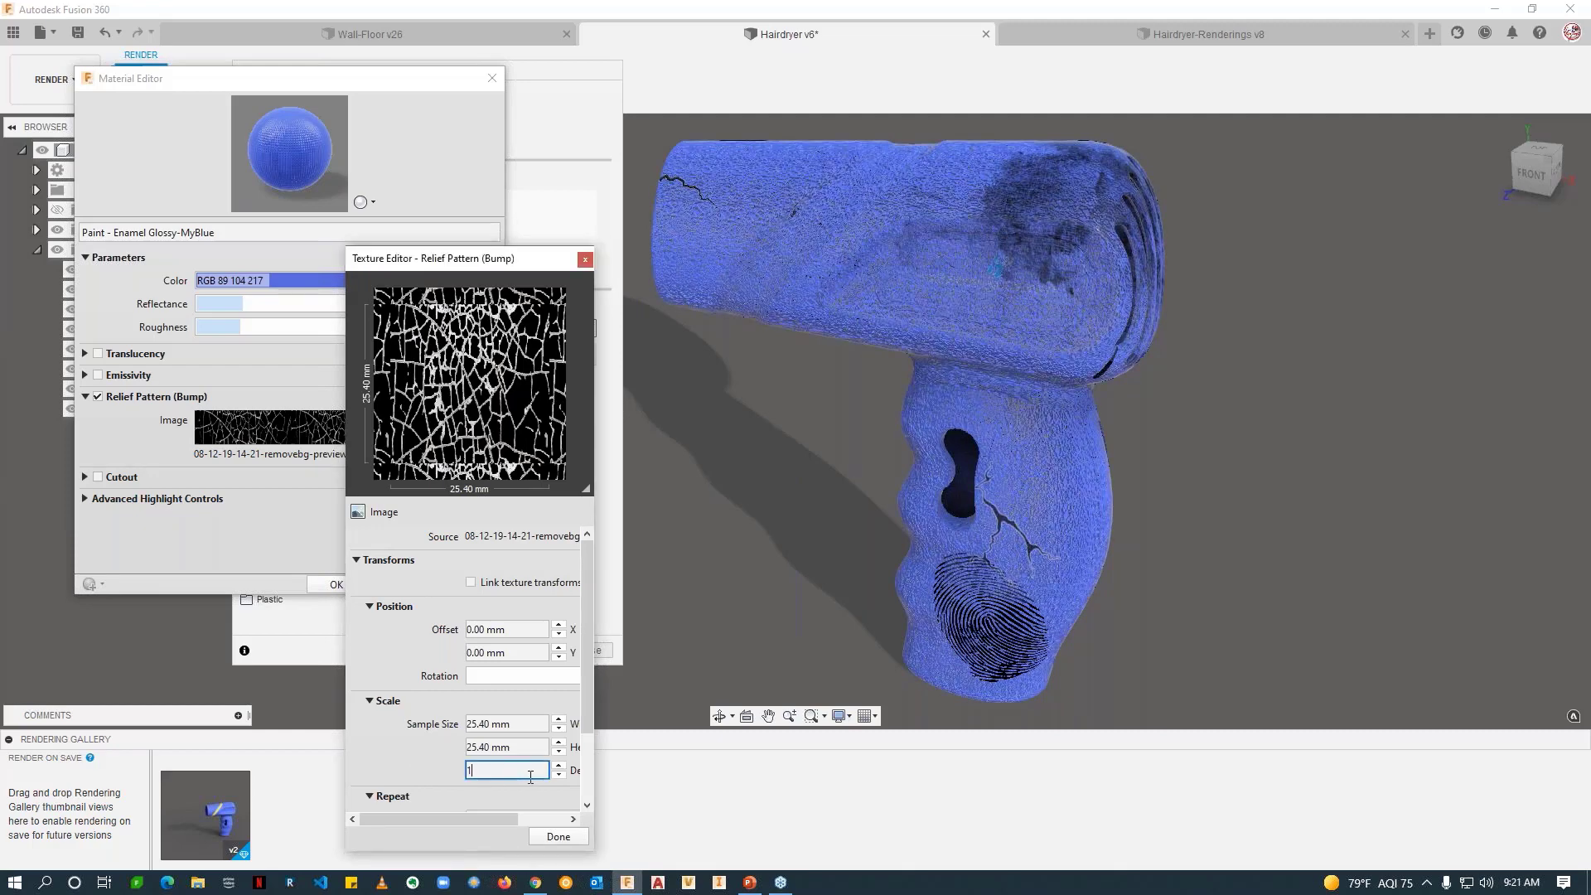
key(Return)
Step: Set the relief pattern's sample width to 1000 mm, inspect the hairdryer, apply the appearance changes and close the material editor
click(528, 724)
text(1000)
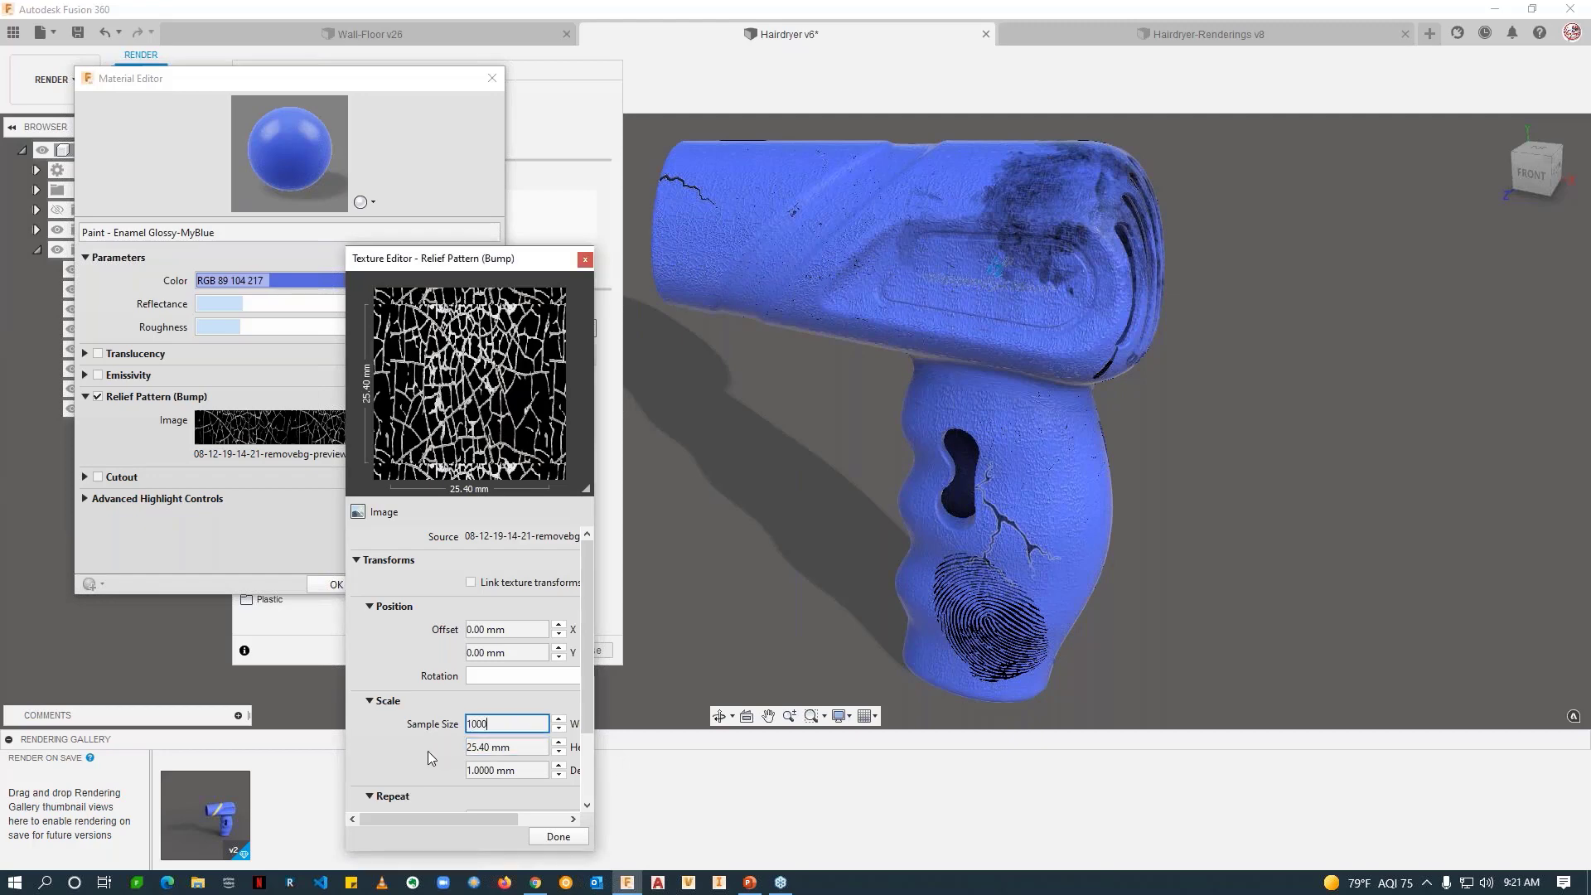
key(Return)
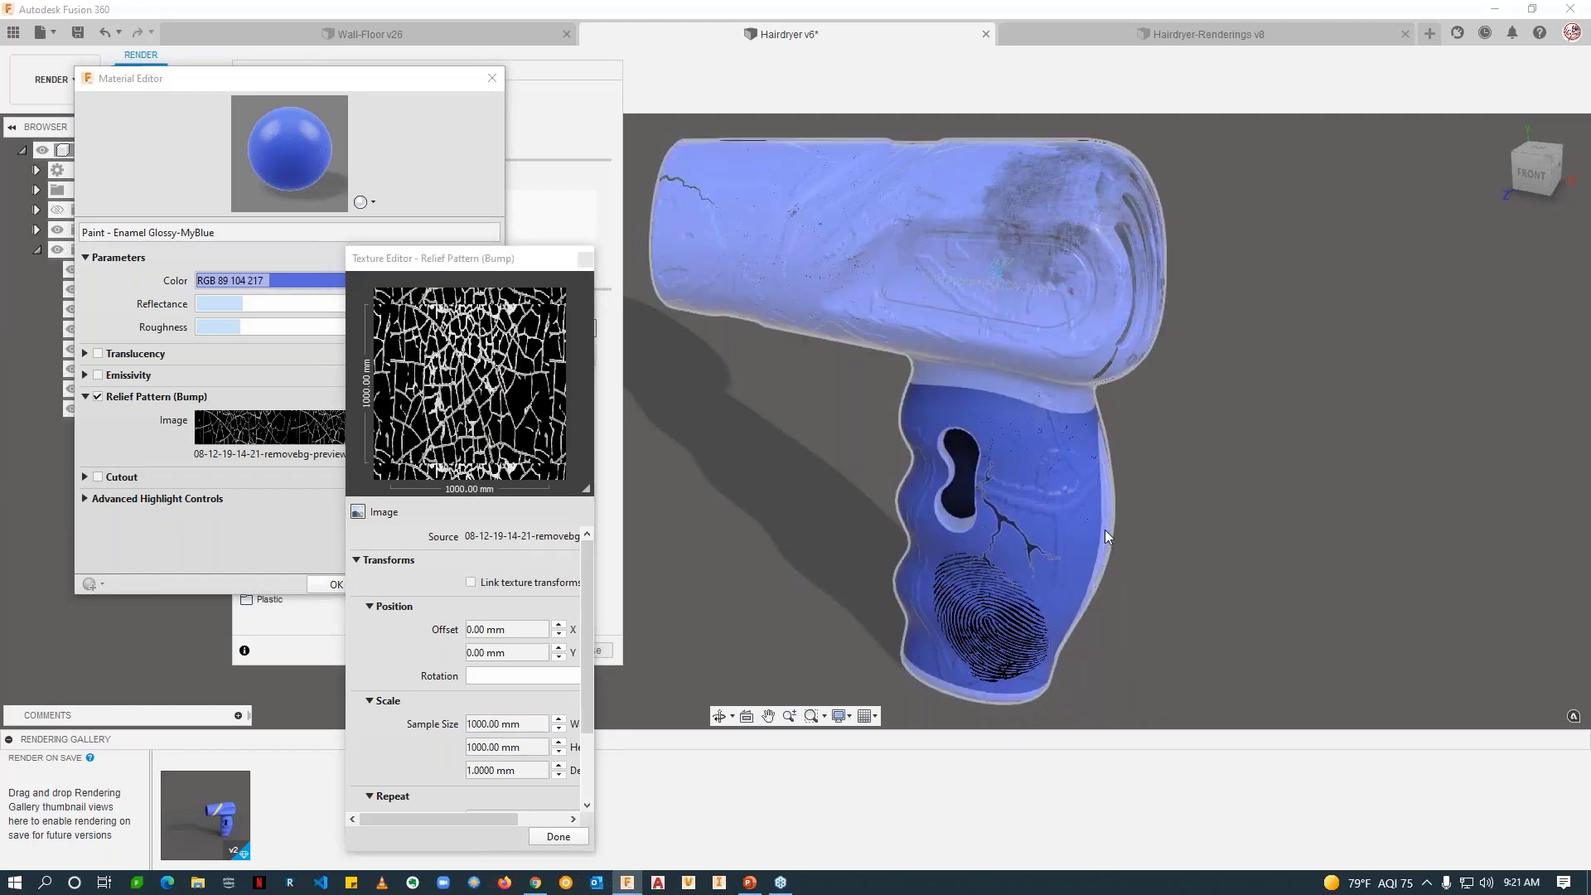
scroll(1106, 529, down, 3)
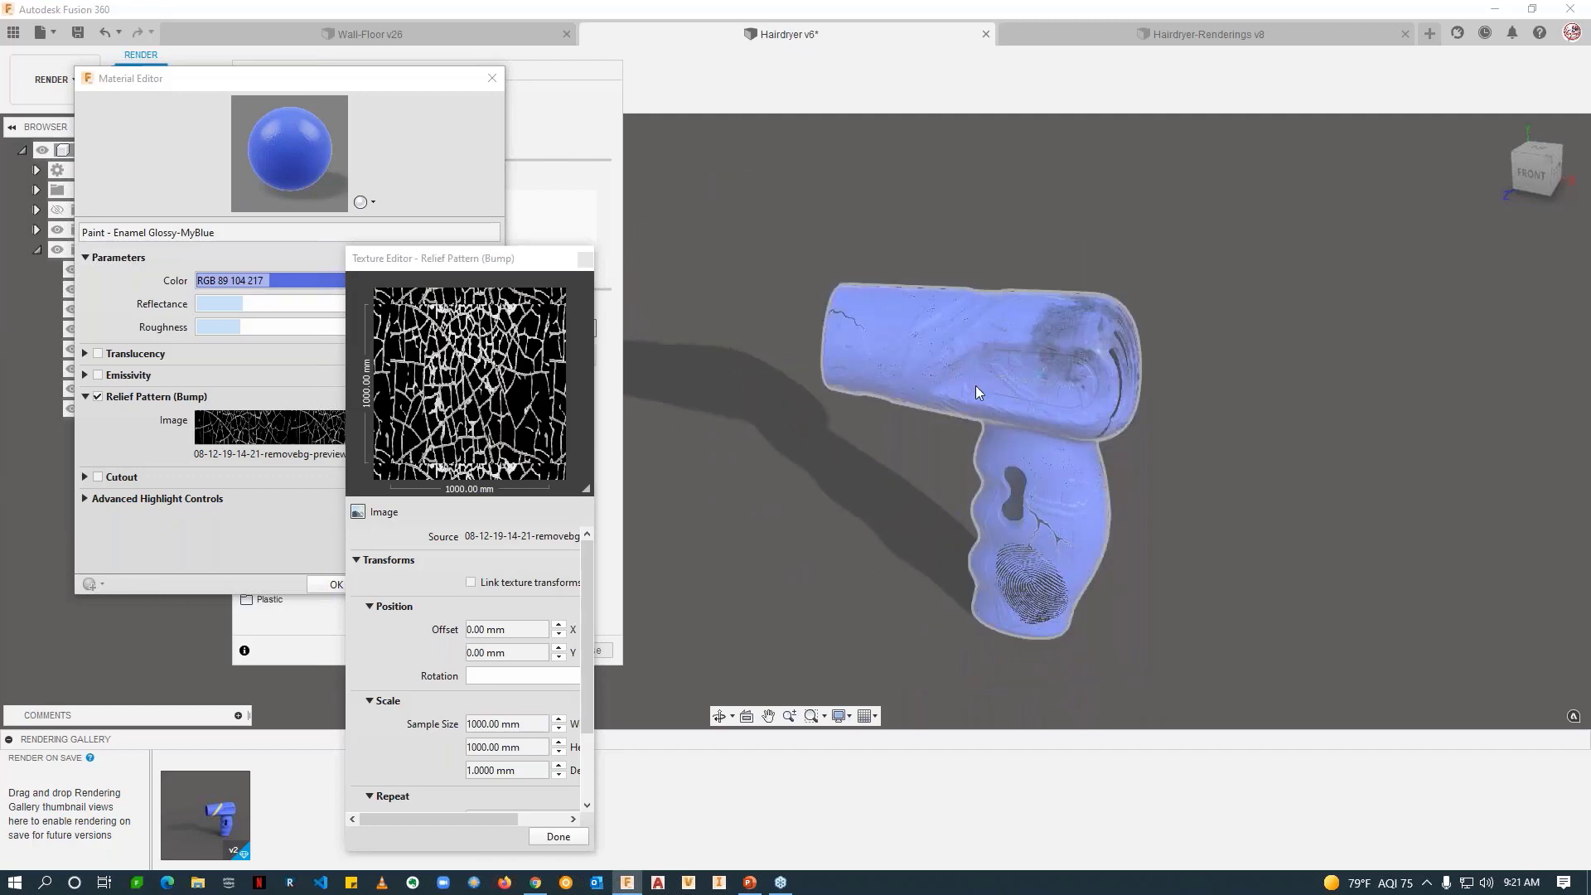
scroll(990, 452, up, 2)
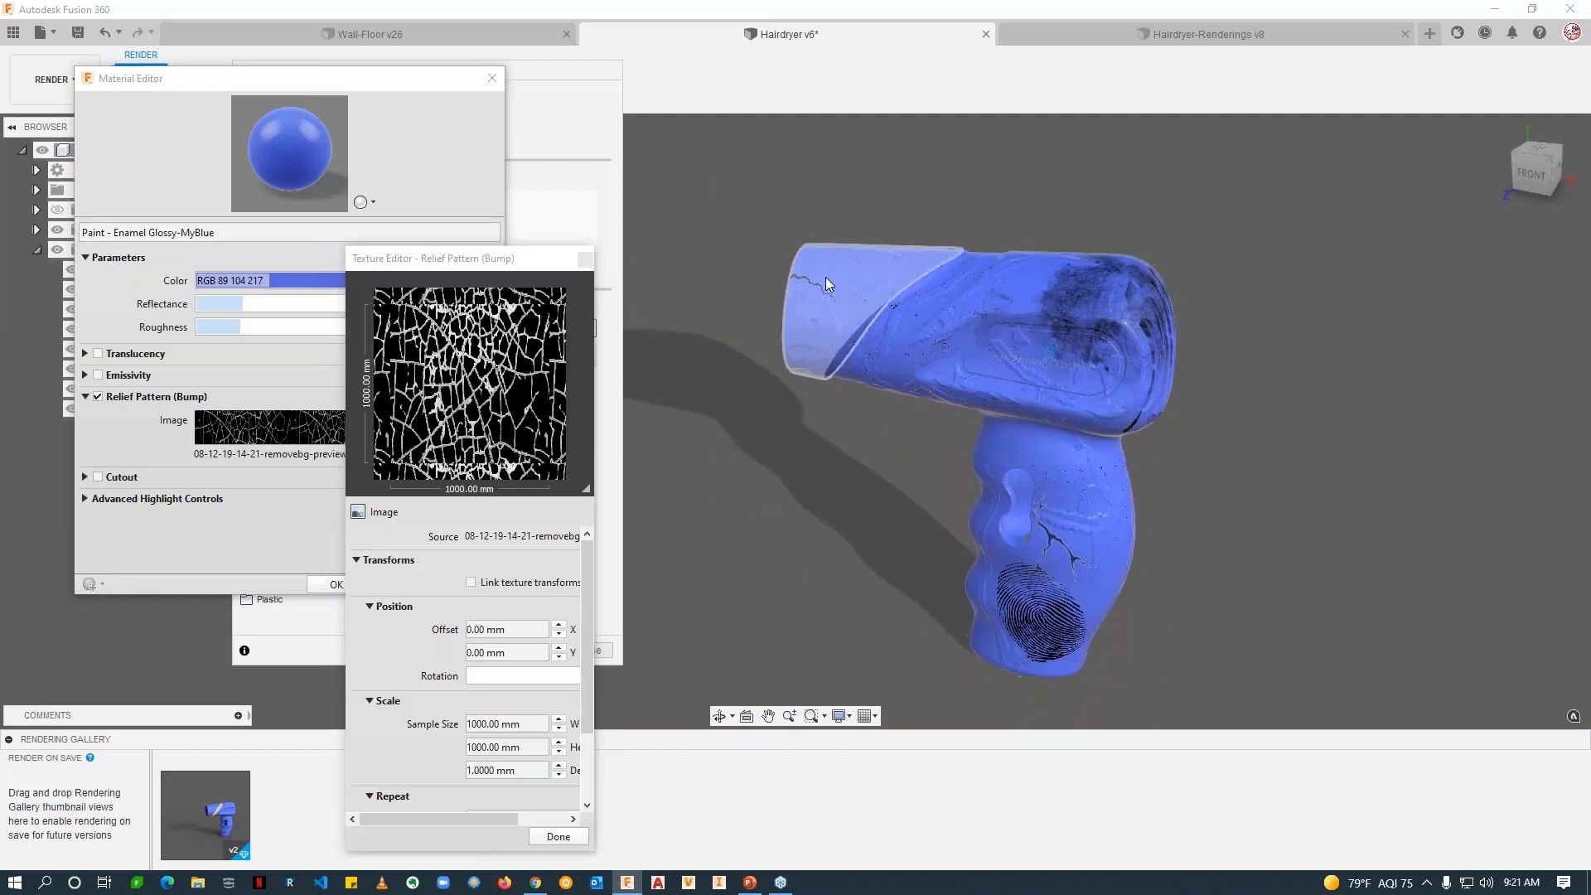
scroll(1295, 635, down, 1)
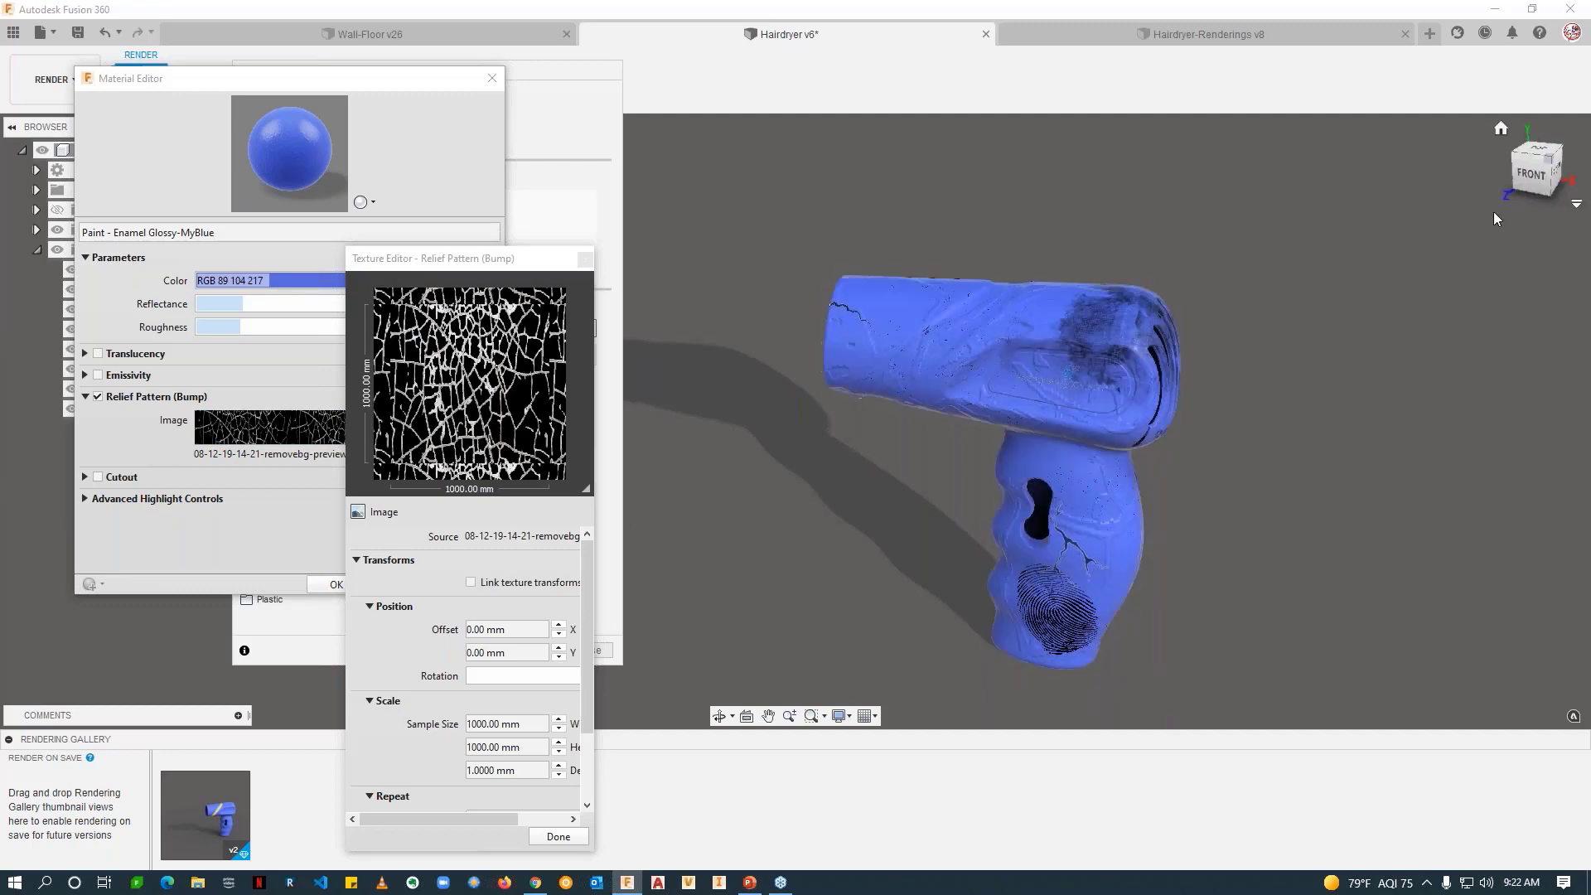
shift+middle_drag(862, 457, 1308, 302)
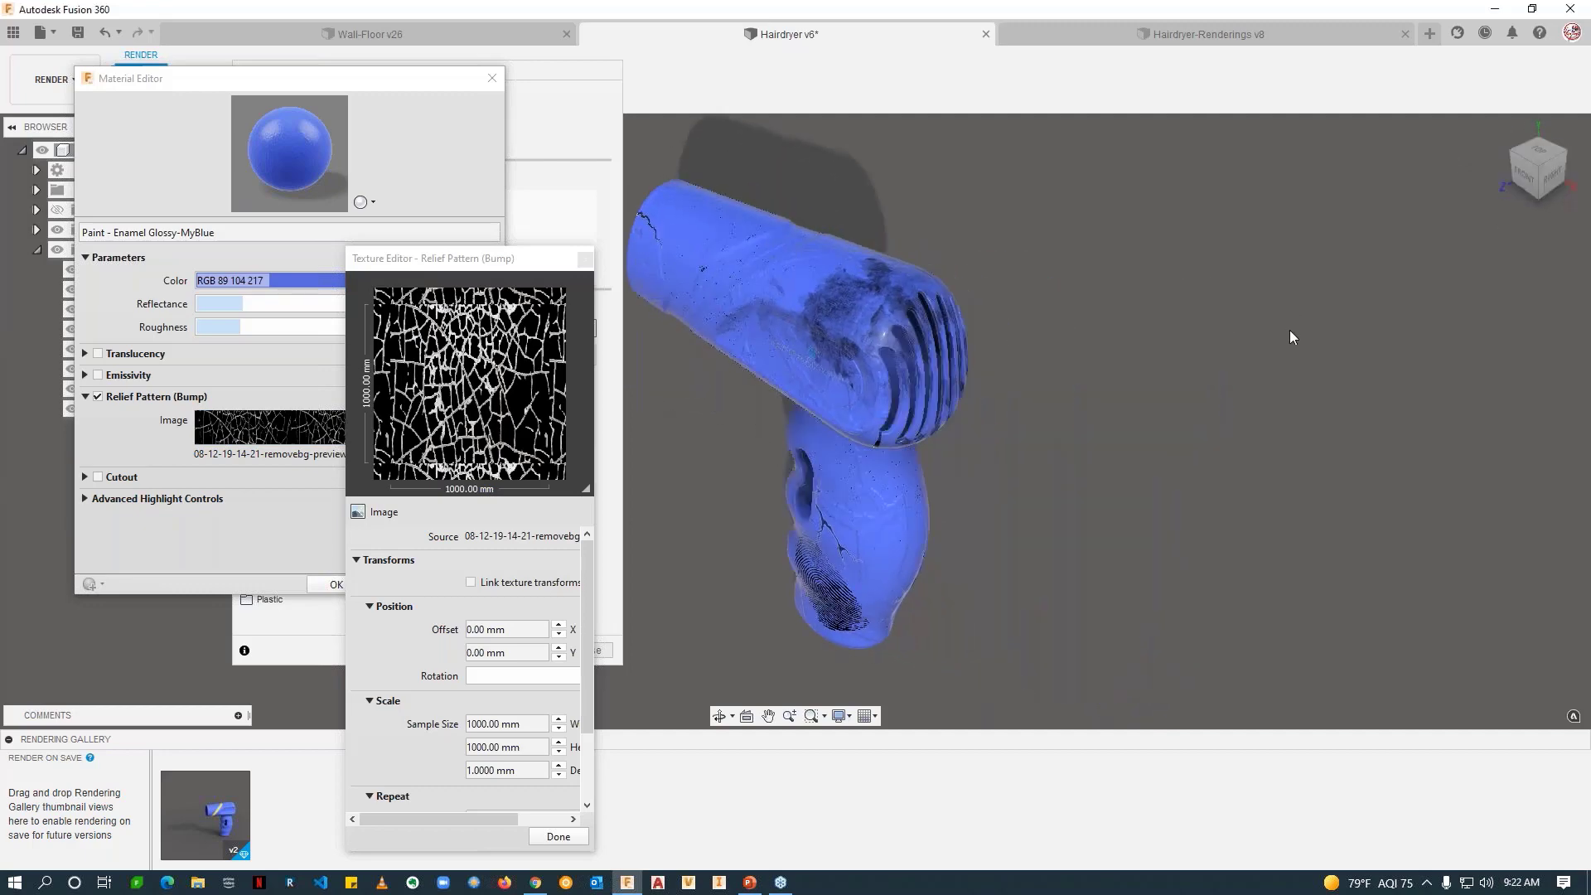
click(558, 837)
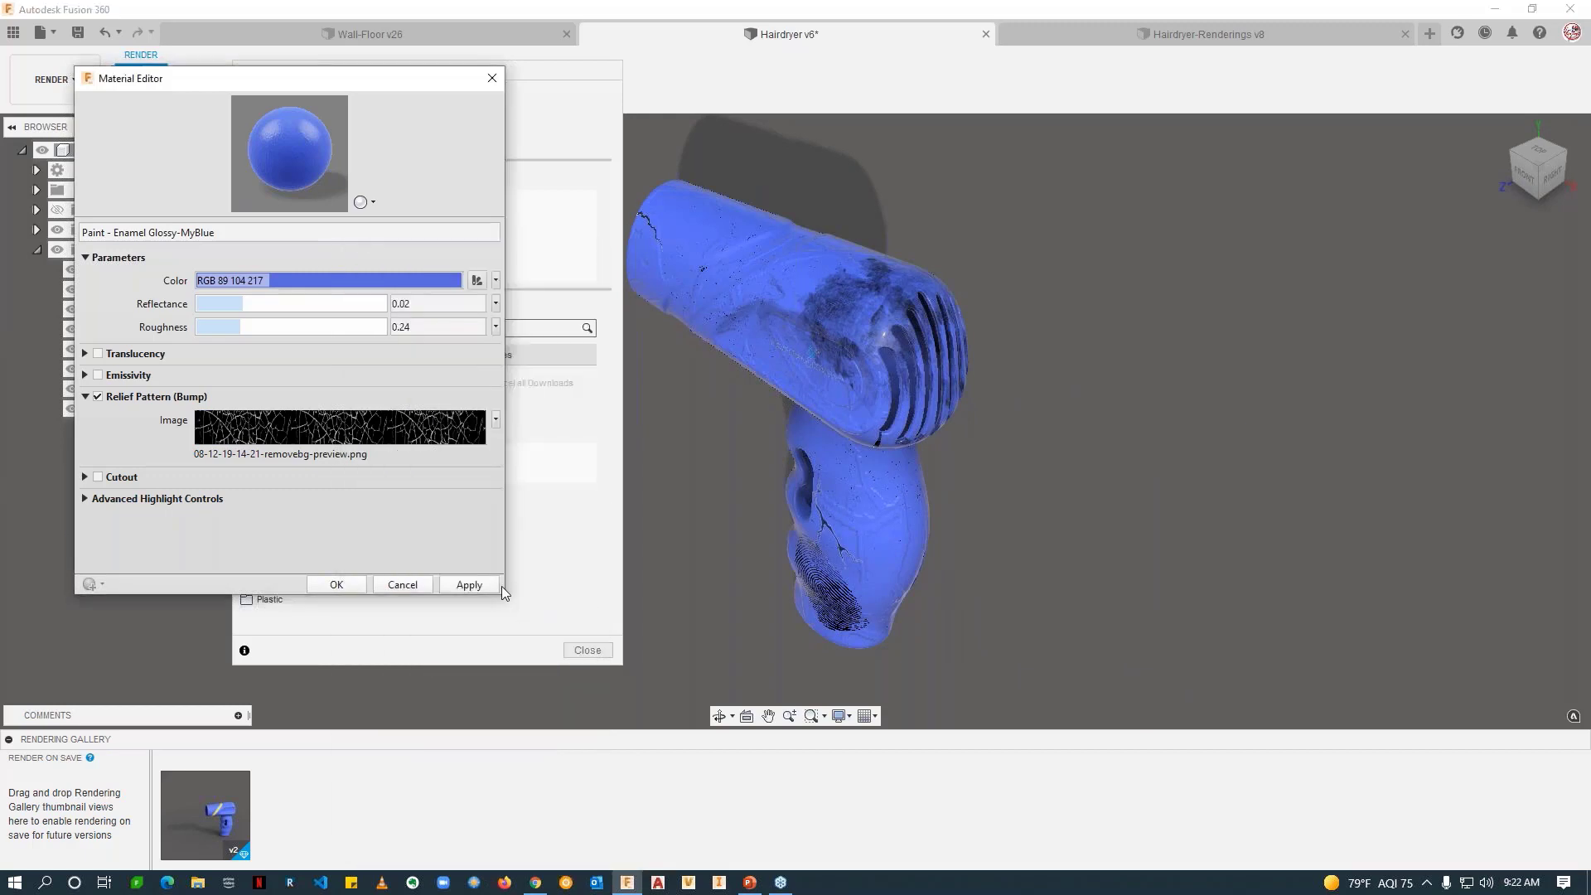
click(470, 585)
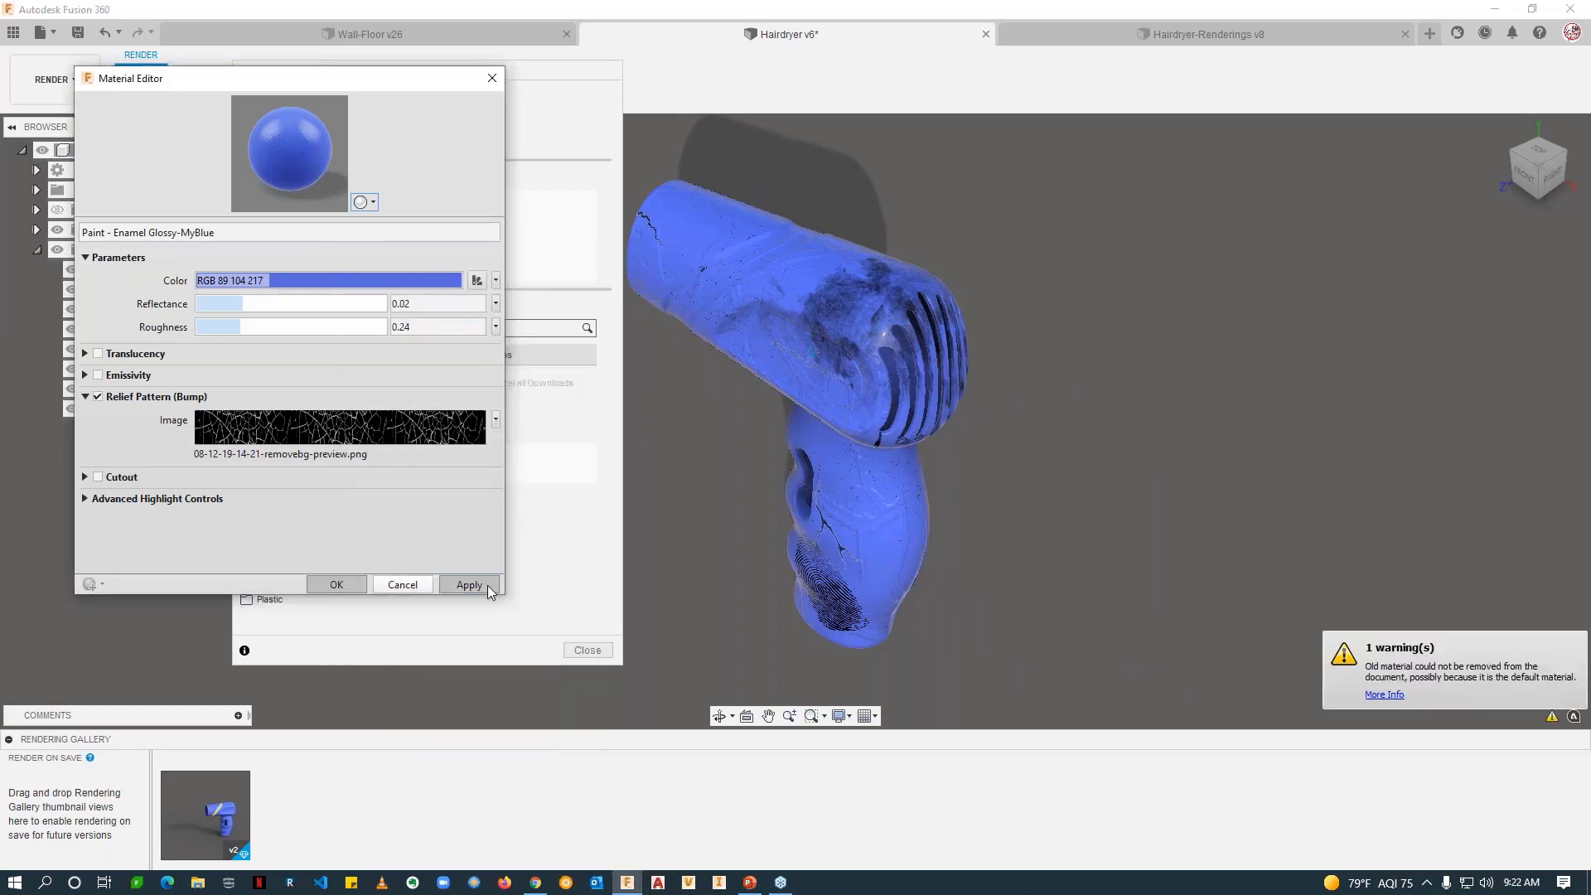
click(402, 585)
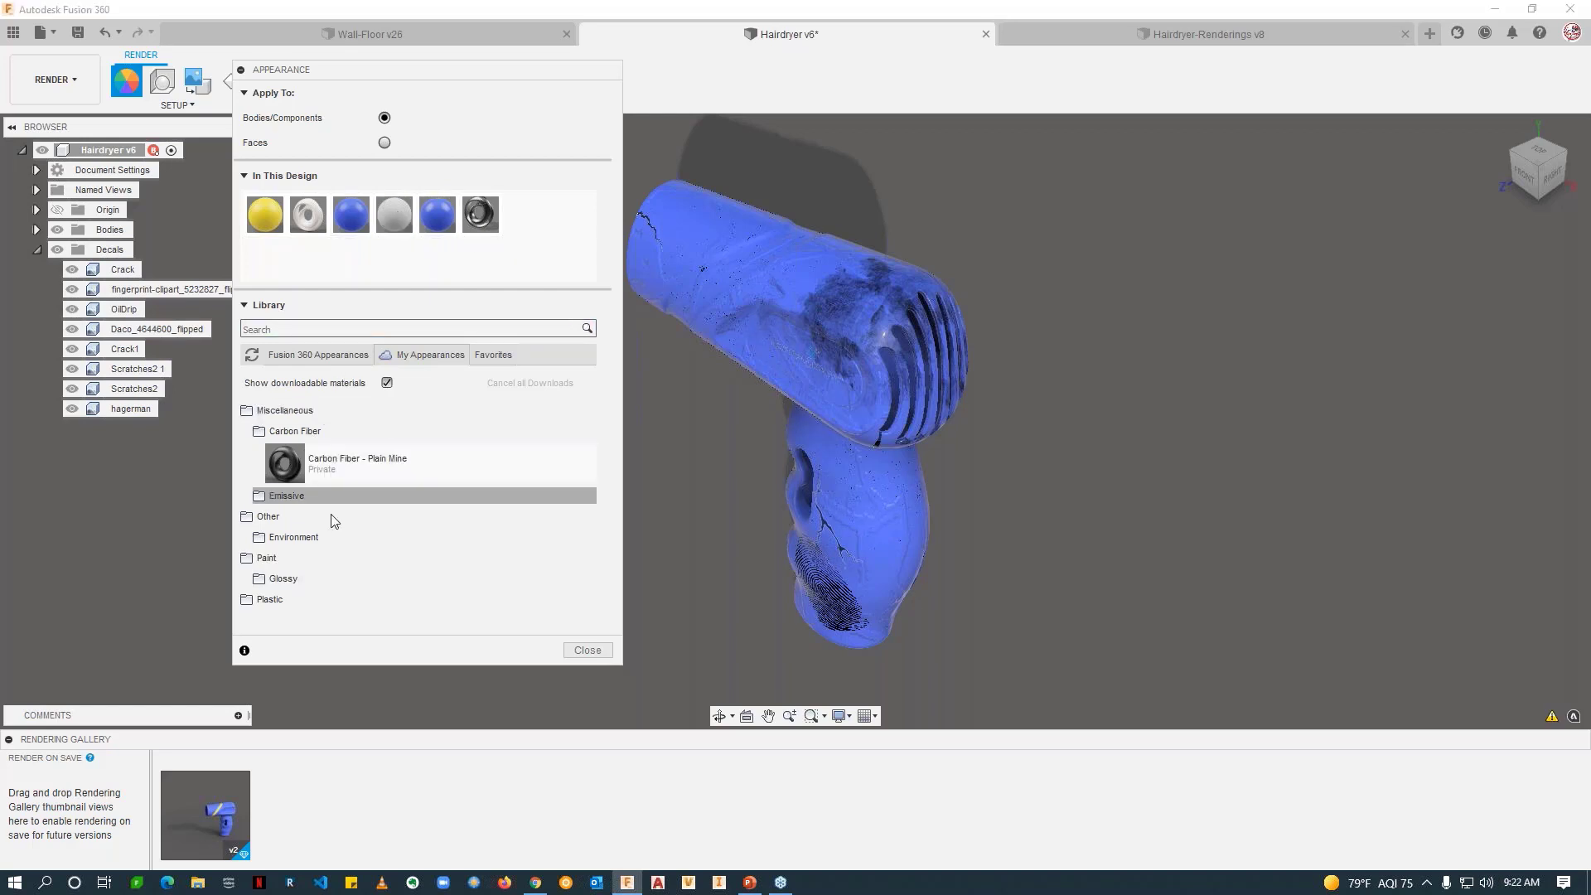
Step: Add the Acetal Resin (White) and Nylon 6-6 (White) plastics from the Fusion 360 library to the design's appearances
click(282, 358)
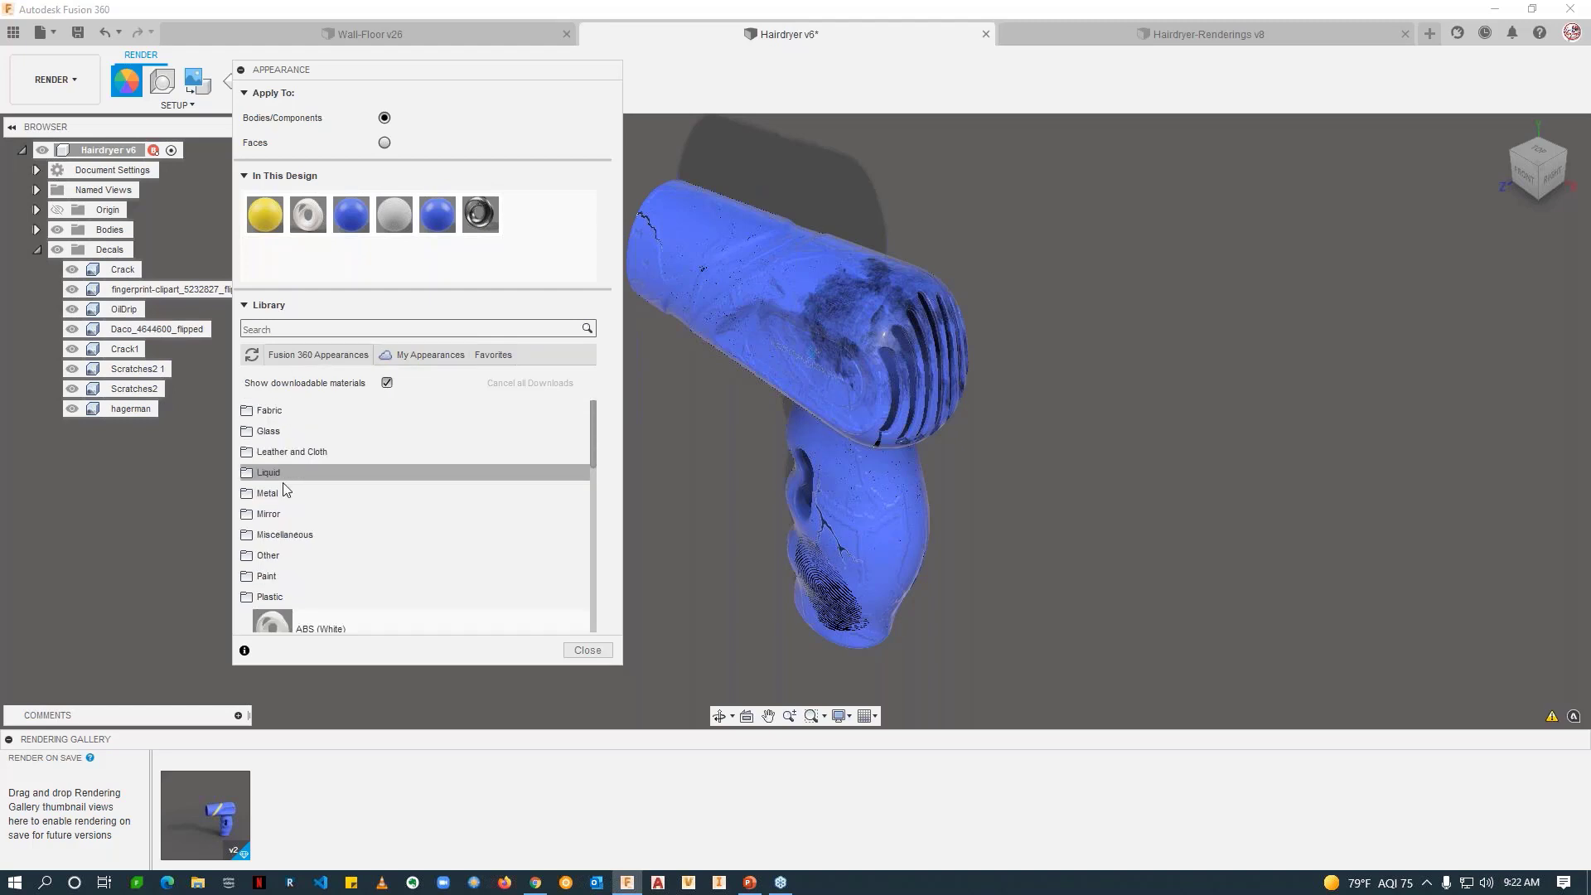
scroll(286, 497, down, 5)
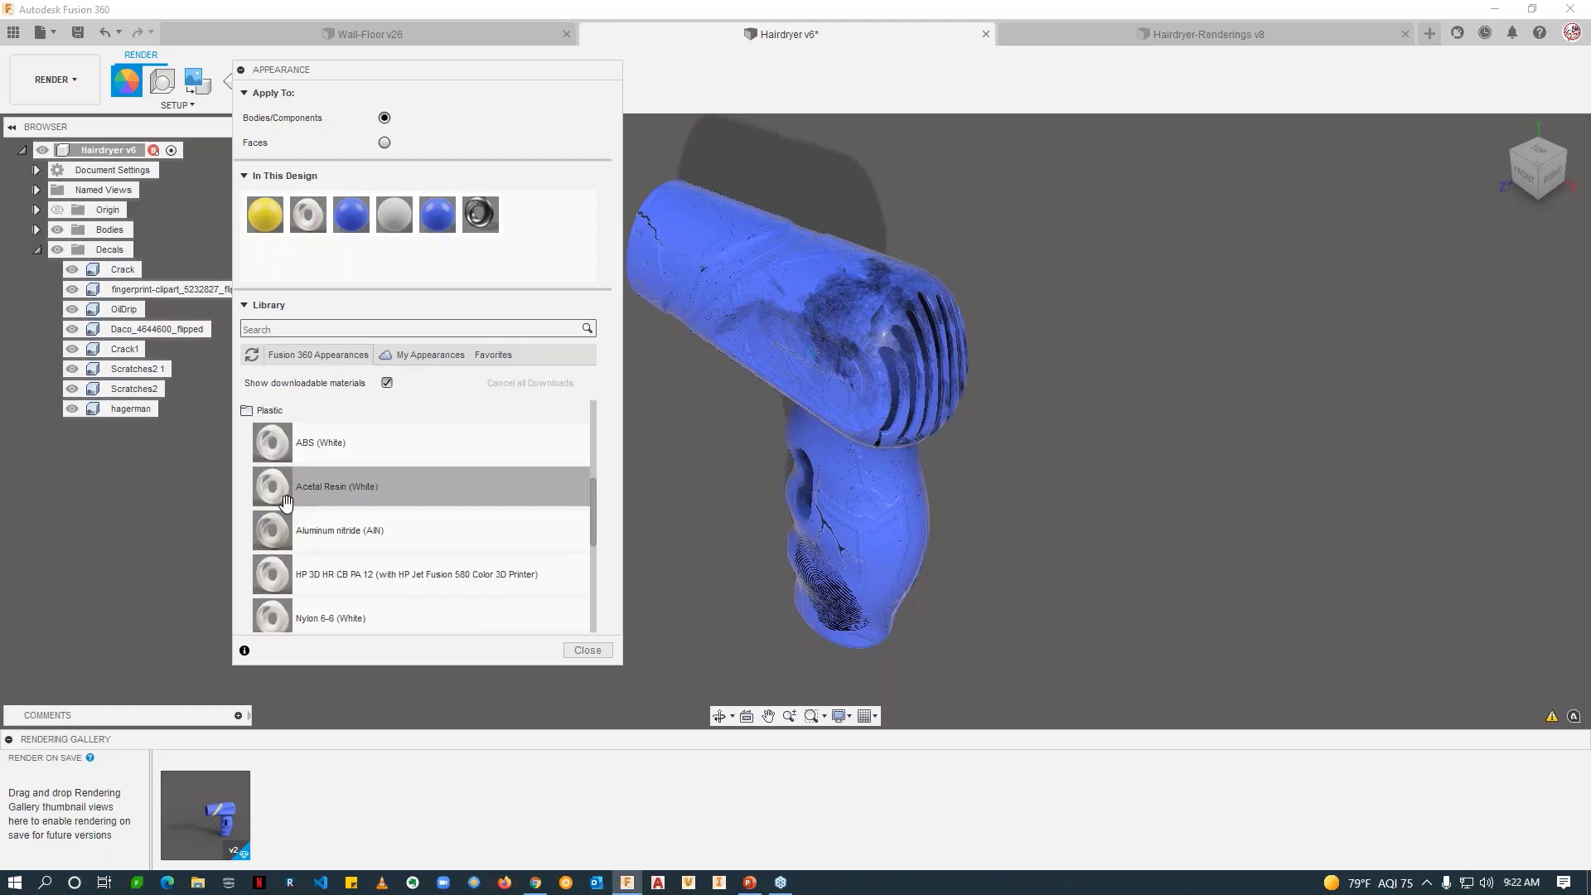
drag(286, 501, 571, 249)
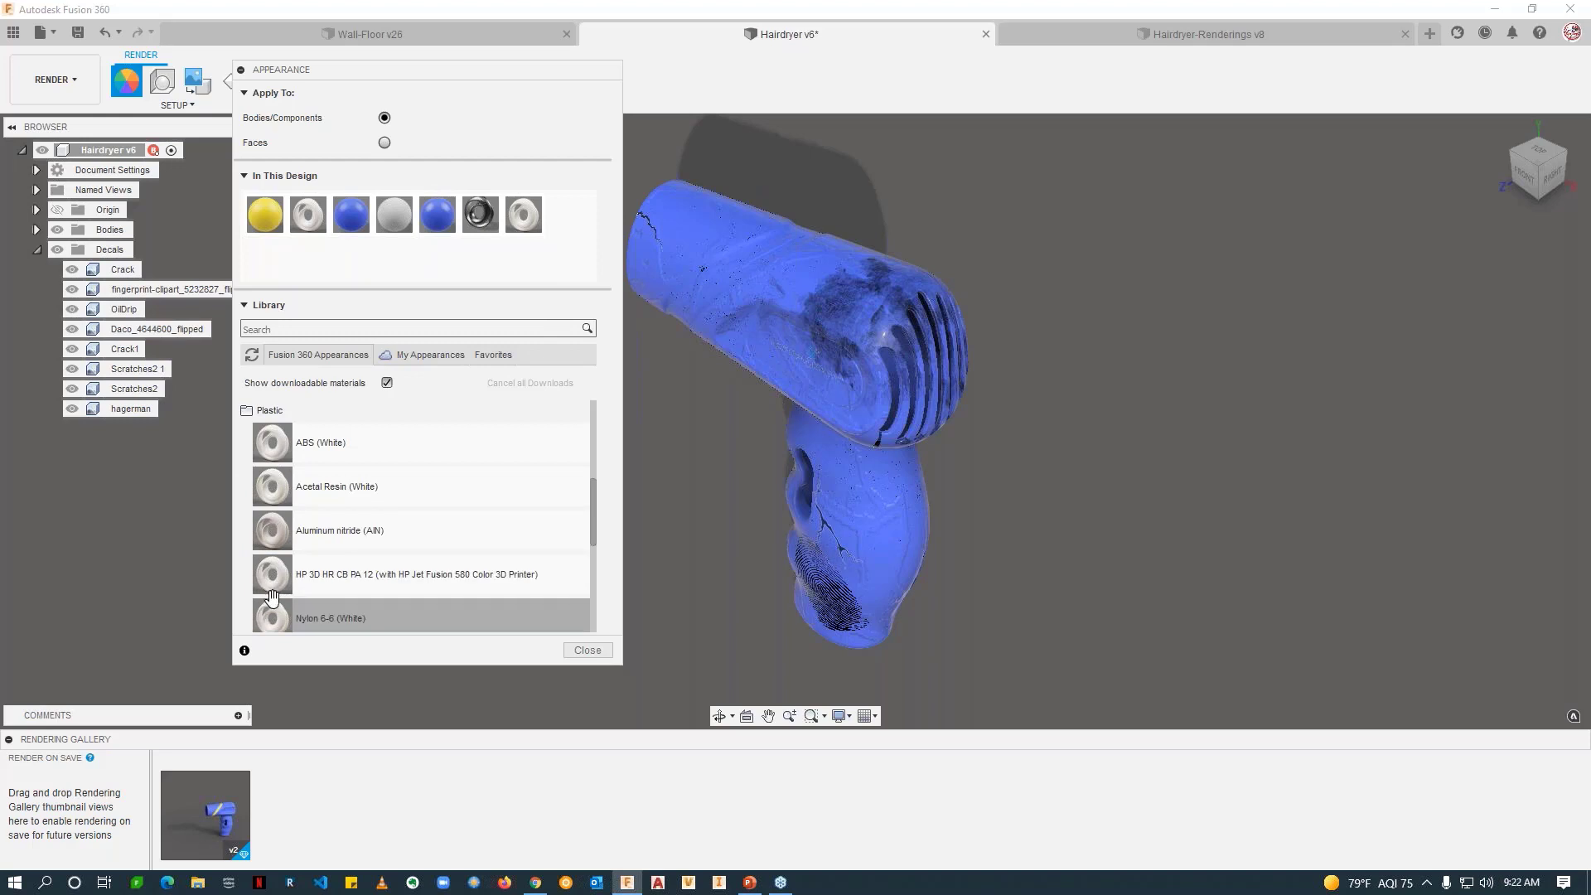
drag(273, 596, 323, 275)
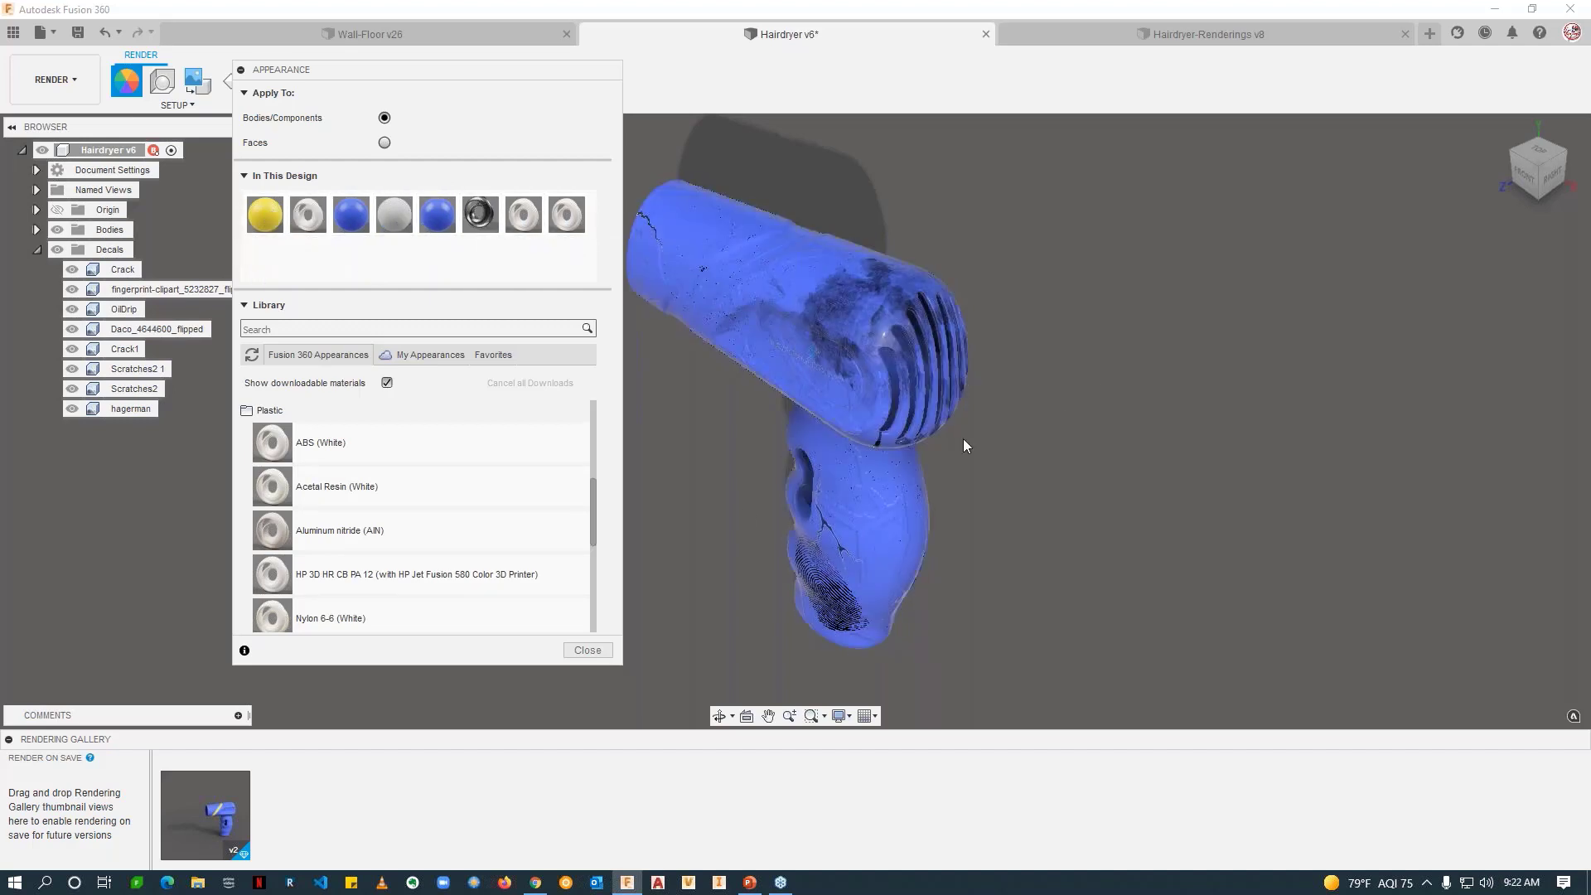
shift+middle_drag(963, 445, 748, 486)
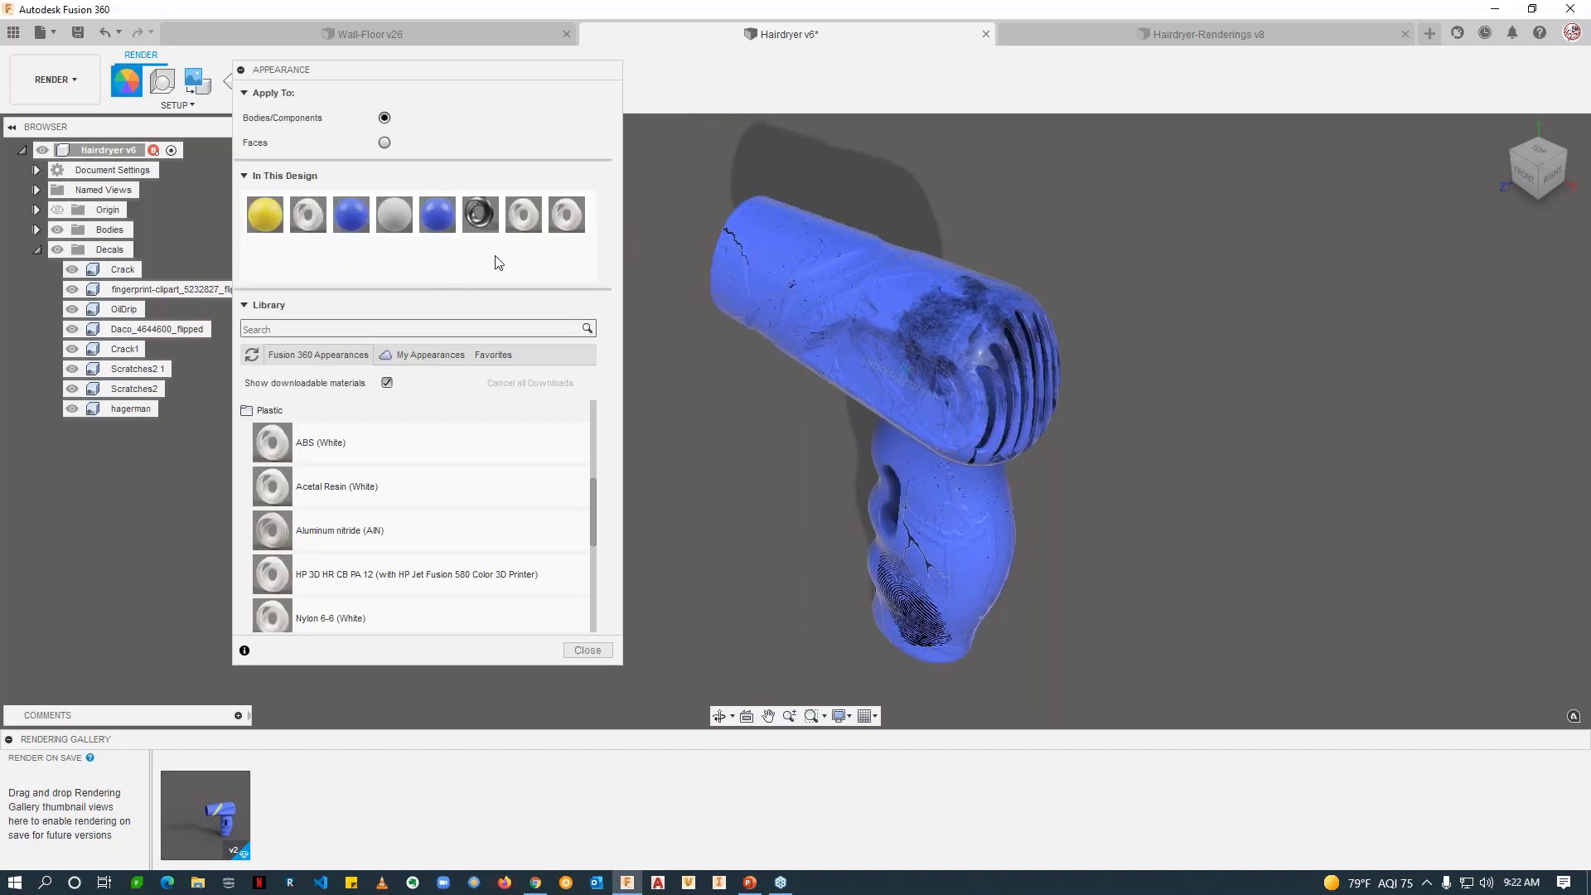
click(245, 176)
click(247, 178)
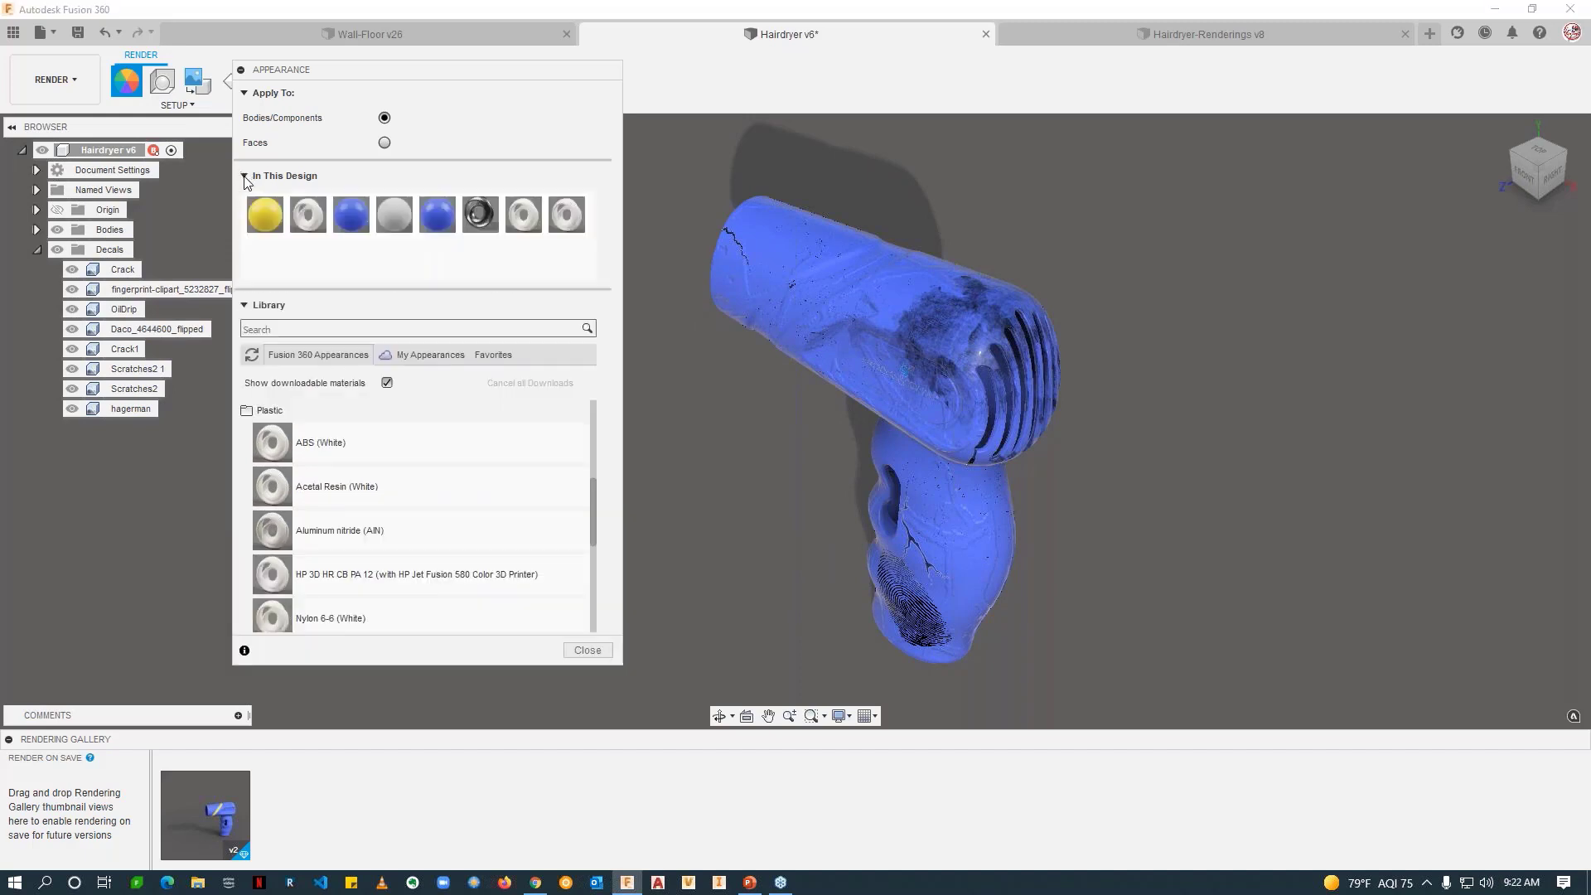
Step: Delete all unused appearances from the hairdryer design and close the appearance settings
right_click(430, 276)
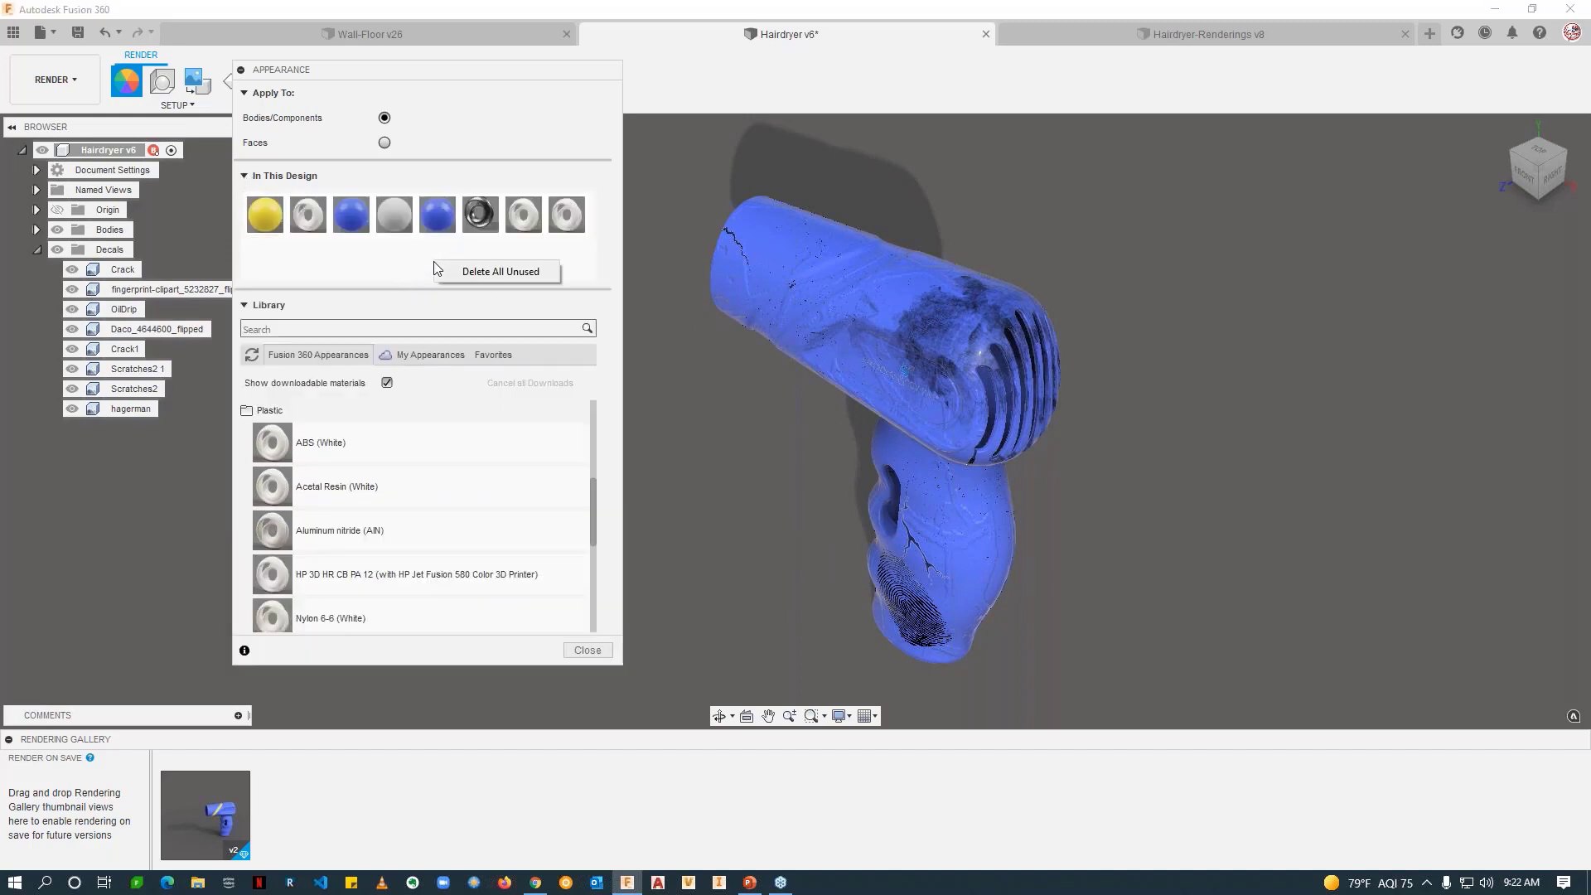
click(503, 273)
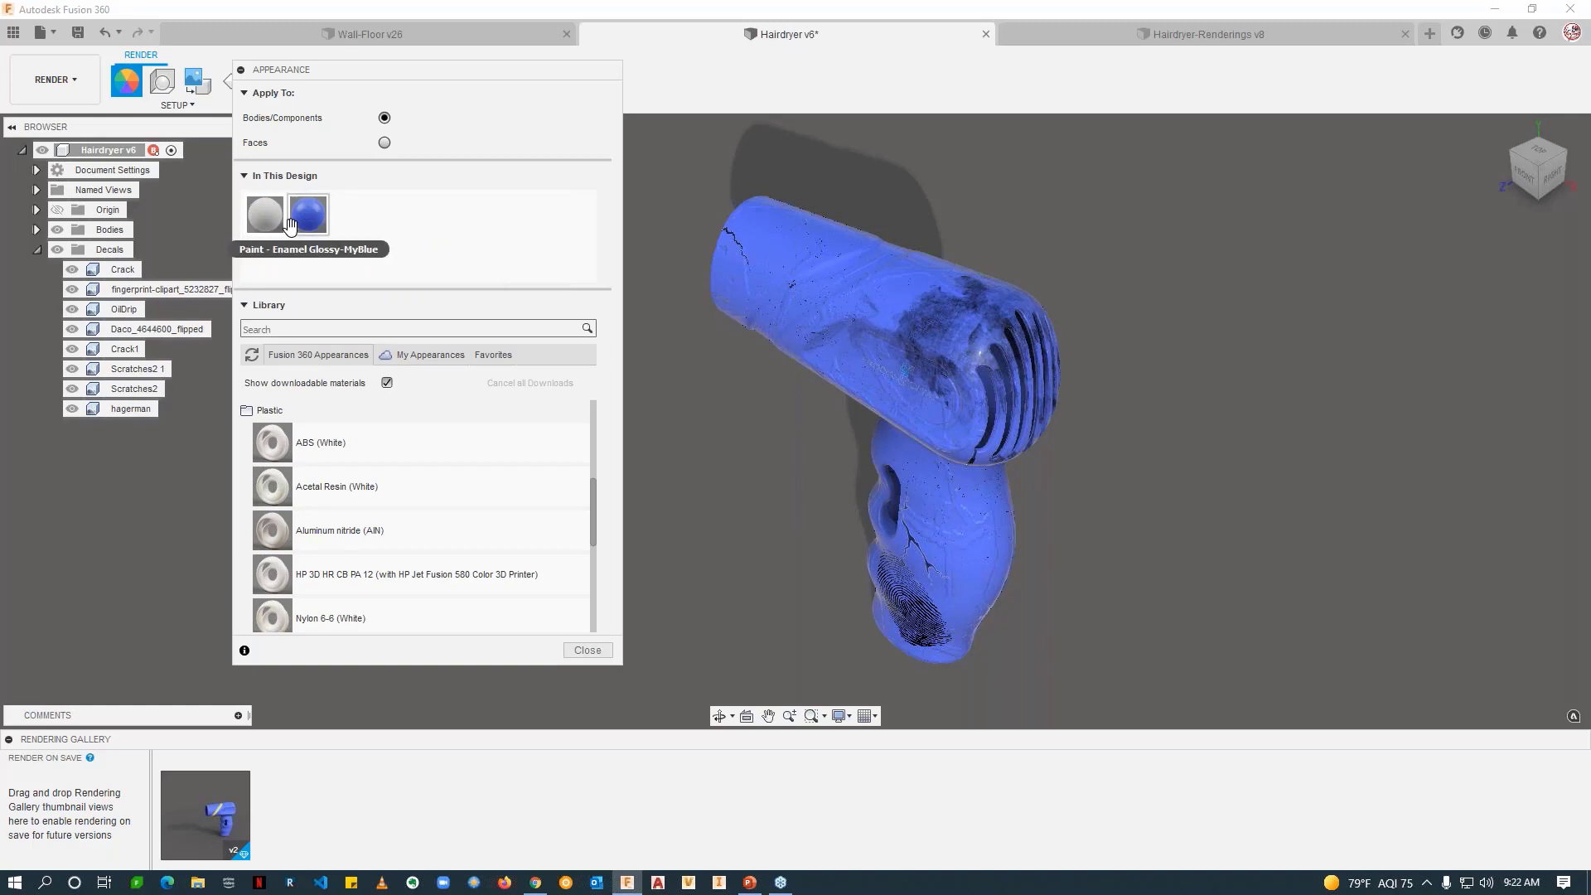
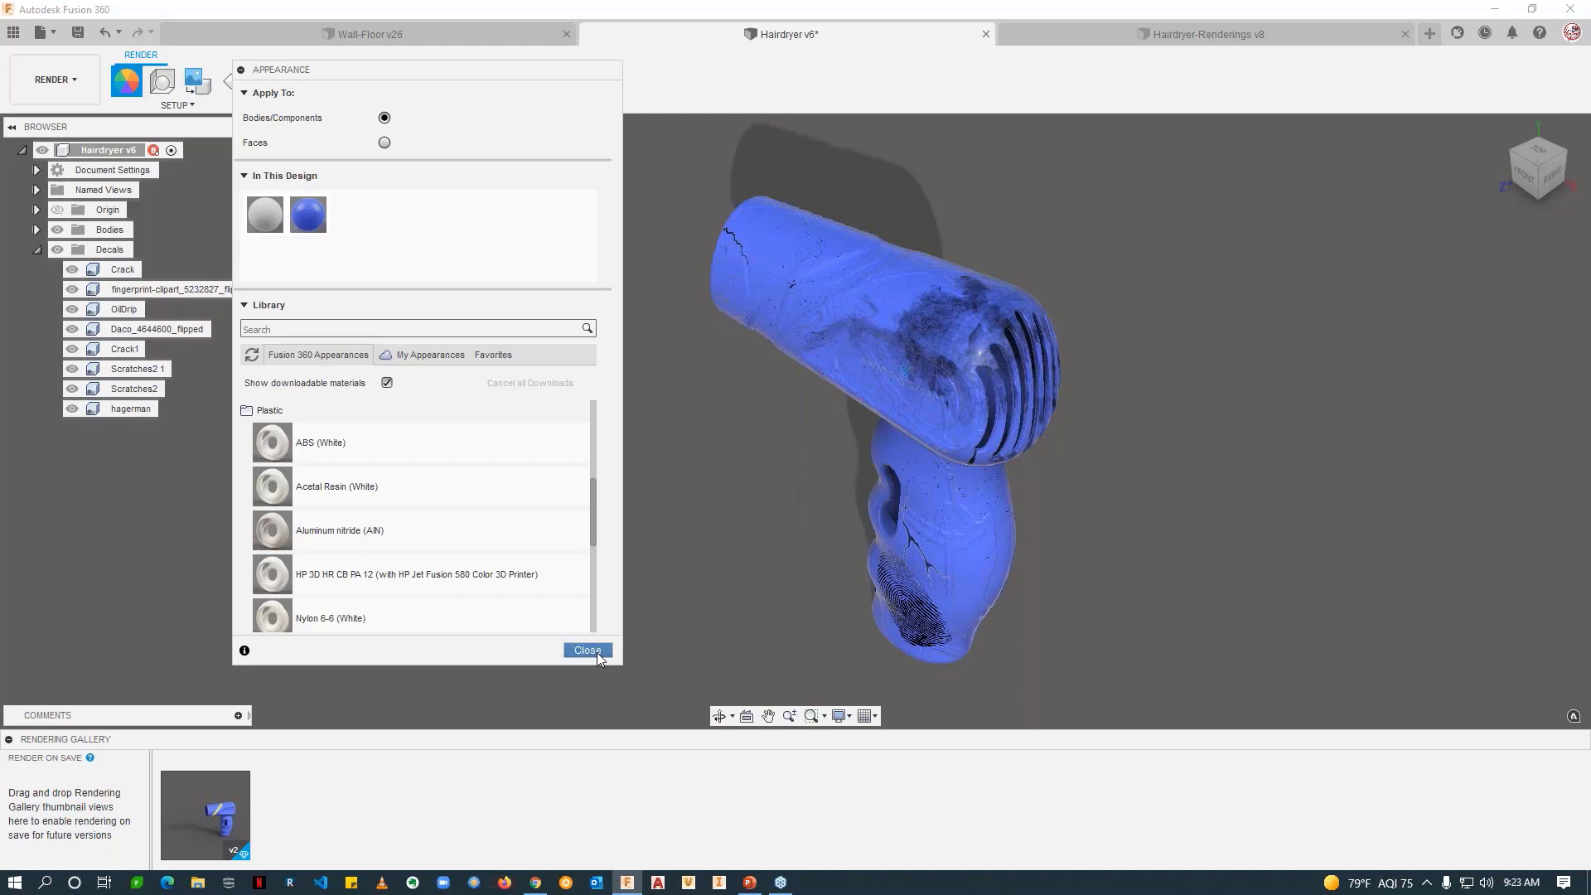
click(596, 653)
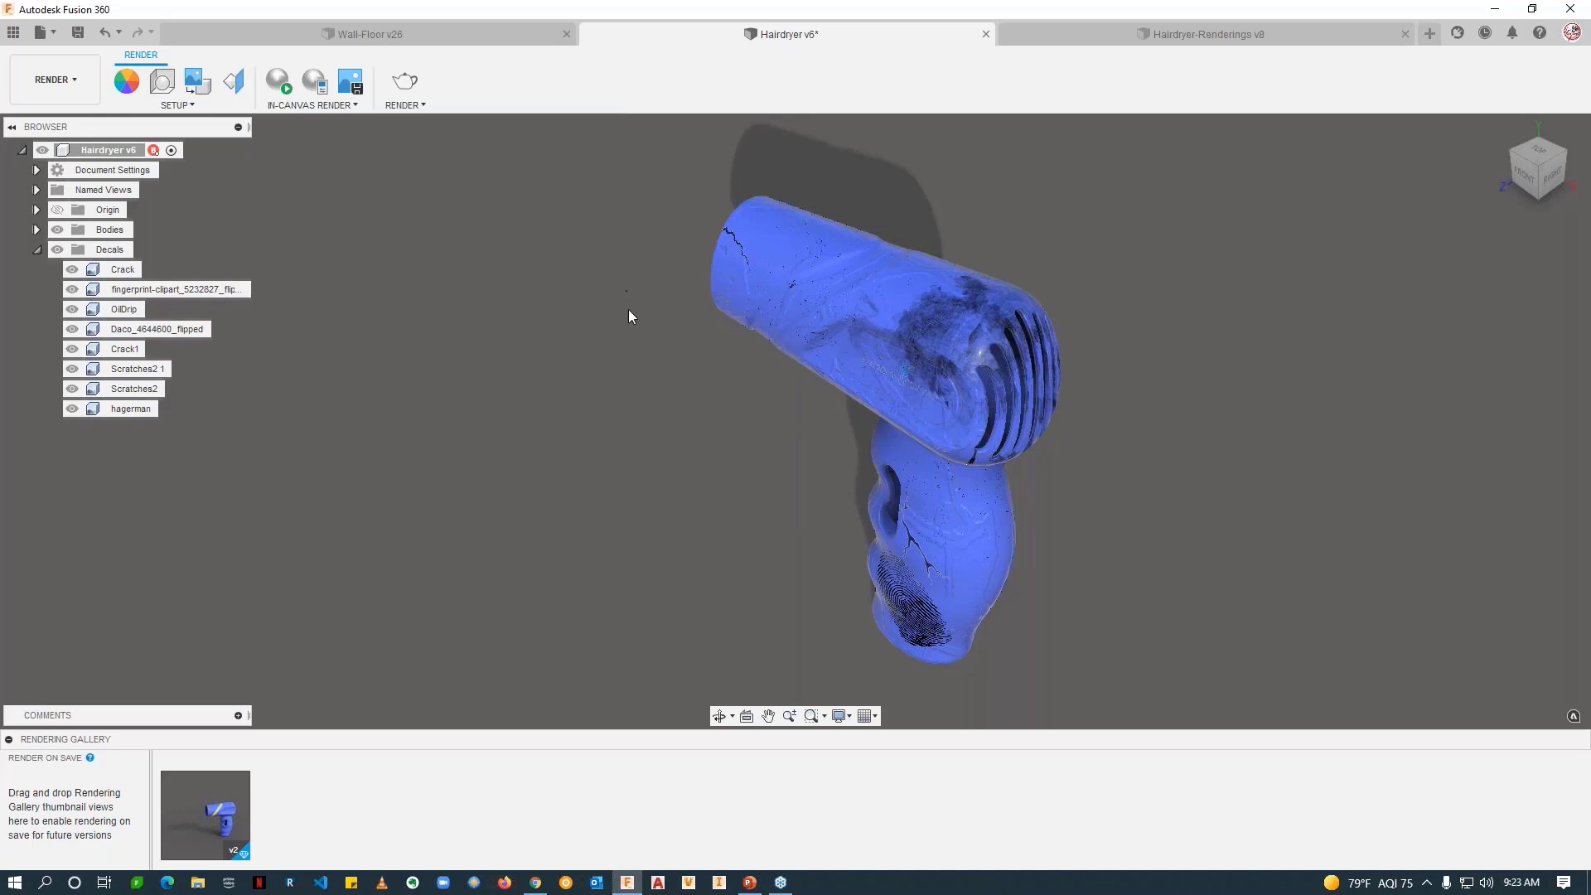
Step: Switch to the Wall-Floor v26 design and open it in the Render workspace
click(450, 30)
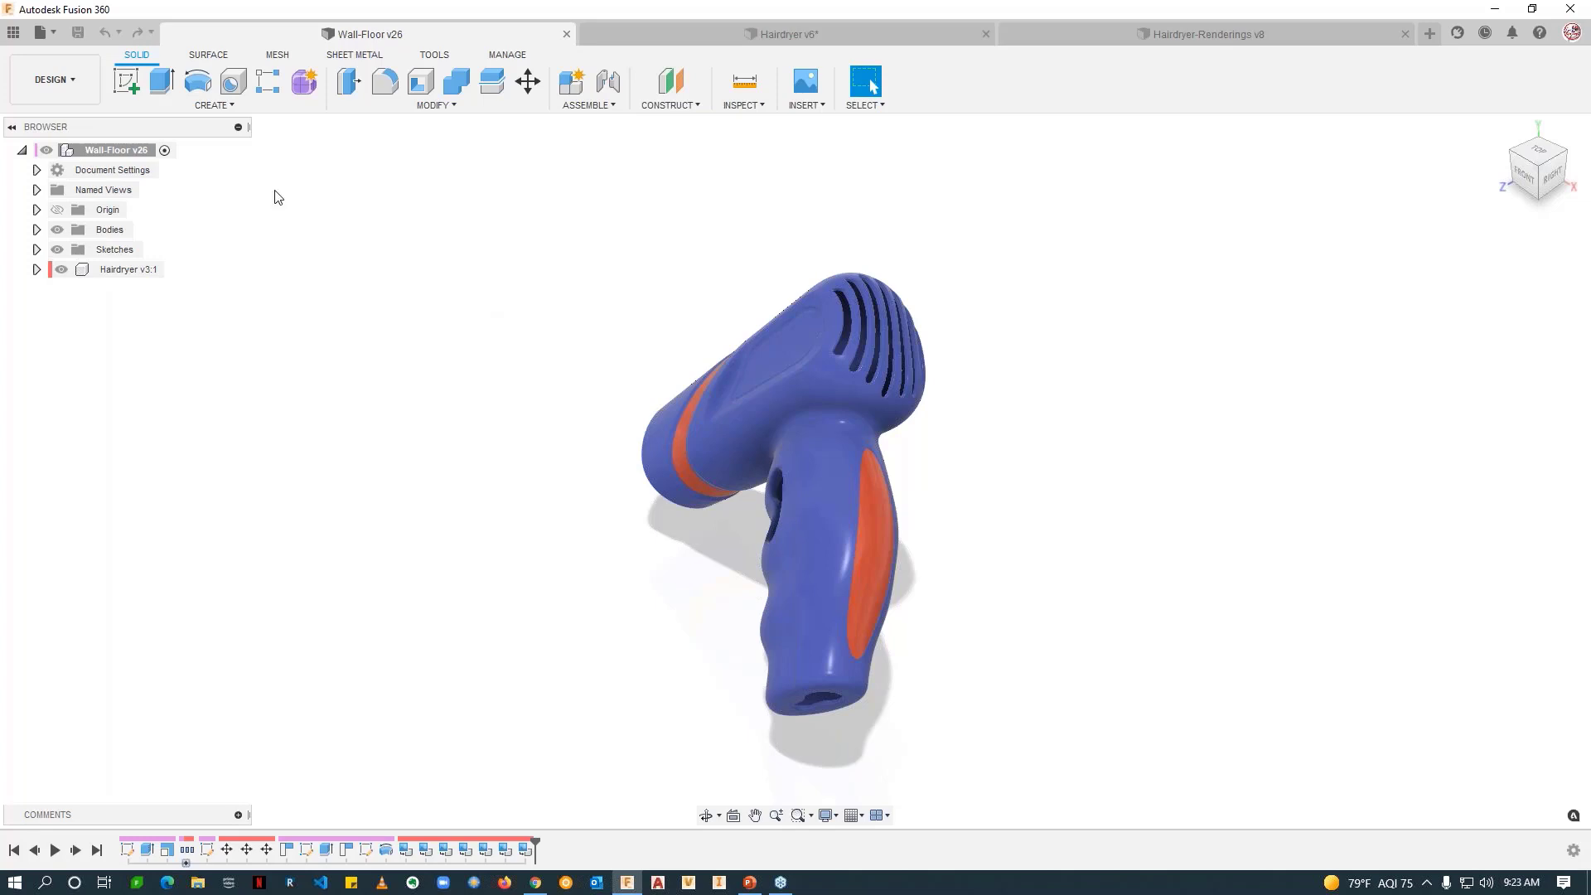
click(76, 84)
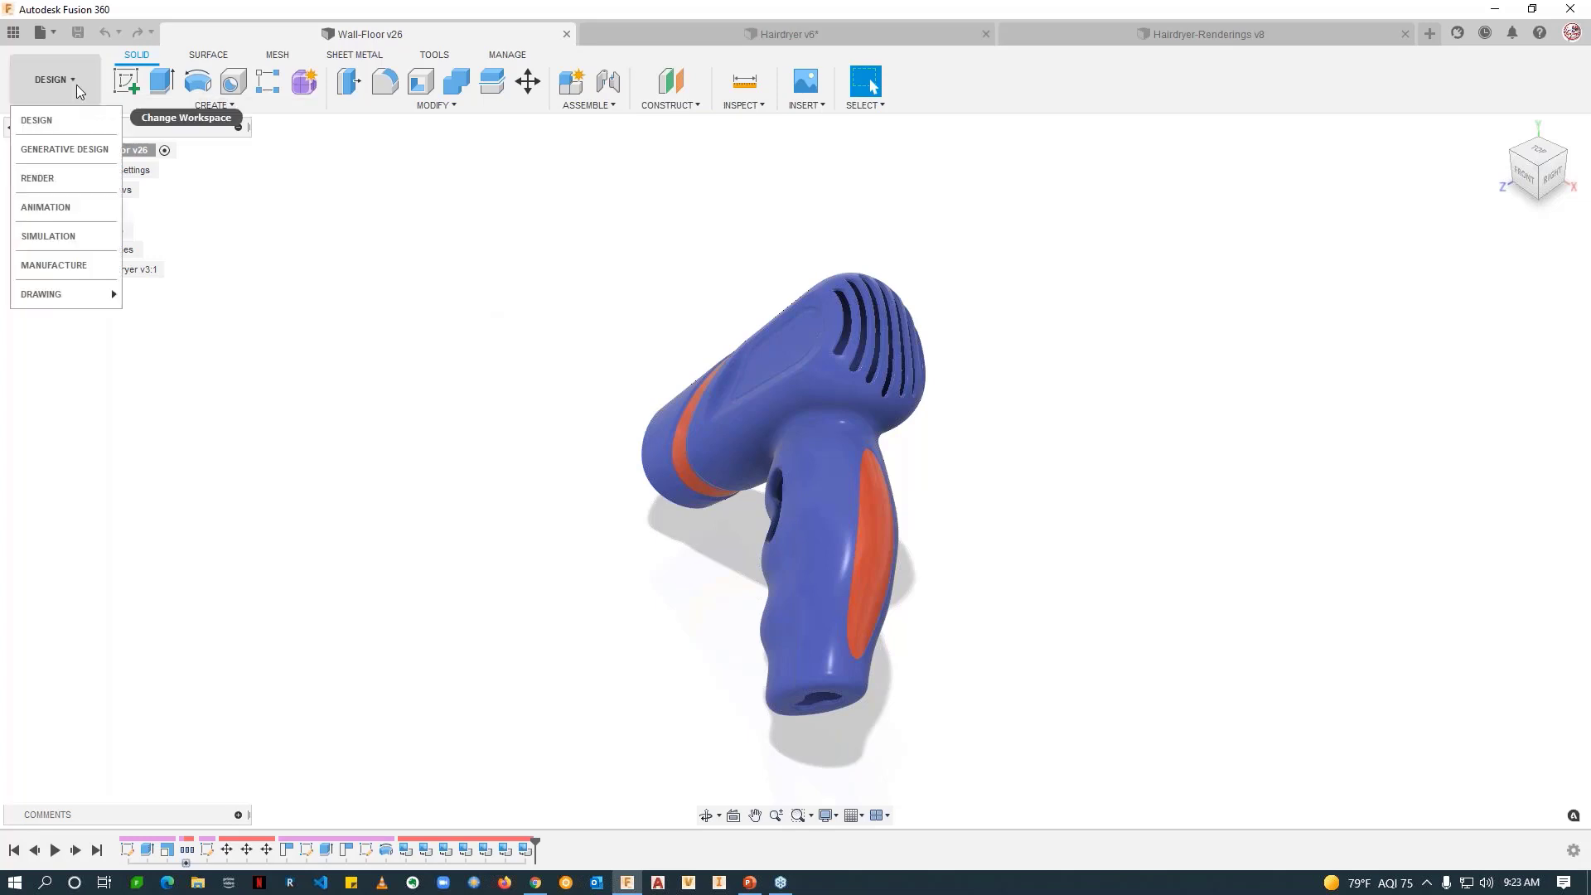
click(34, 178)
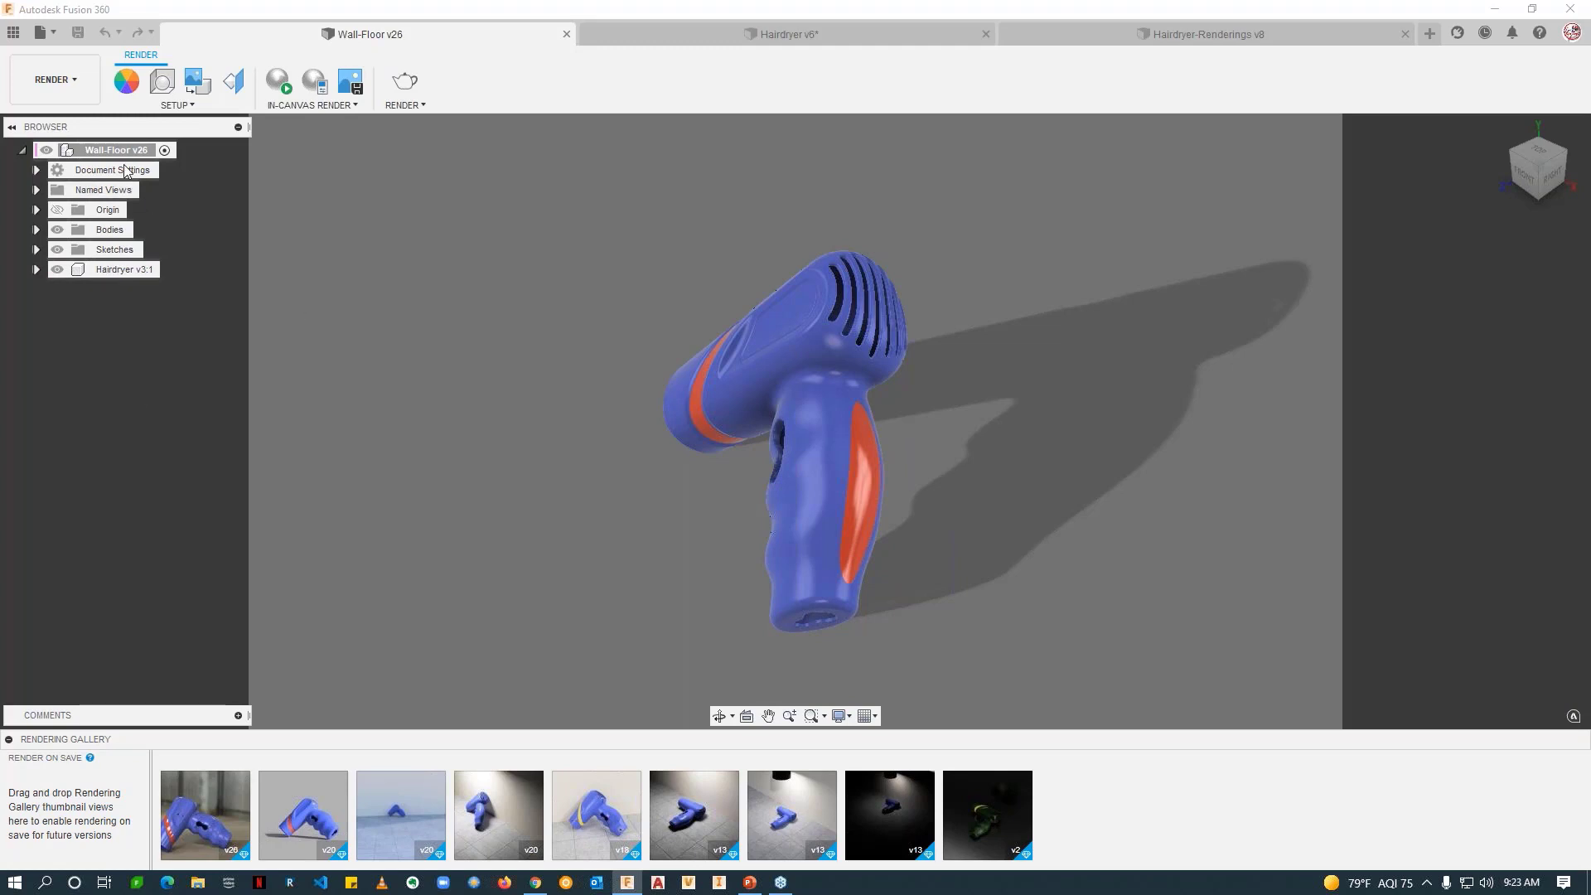
shift+middle_drag(1013, 549, 1009, 544)
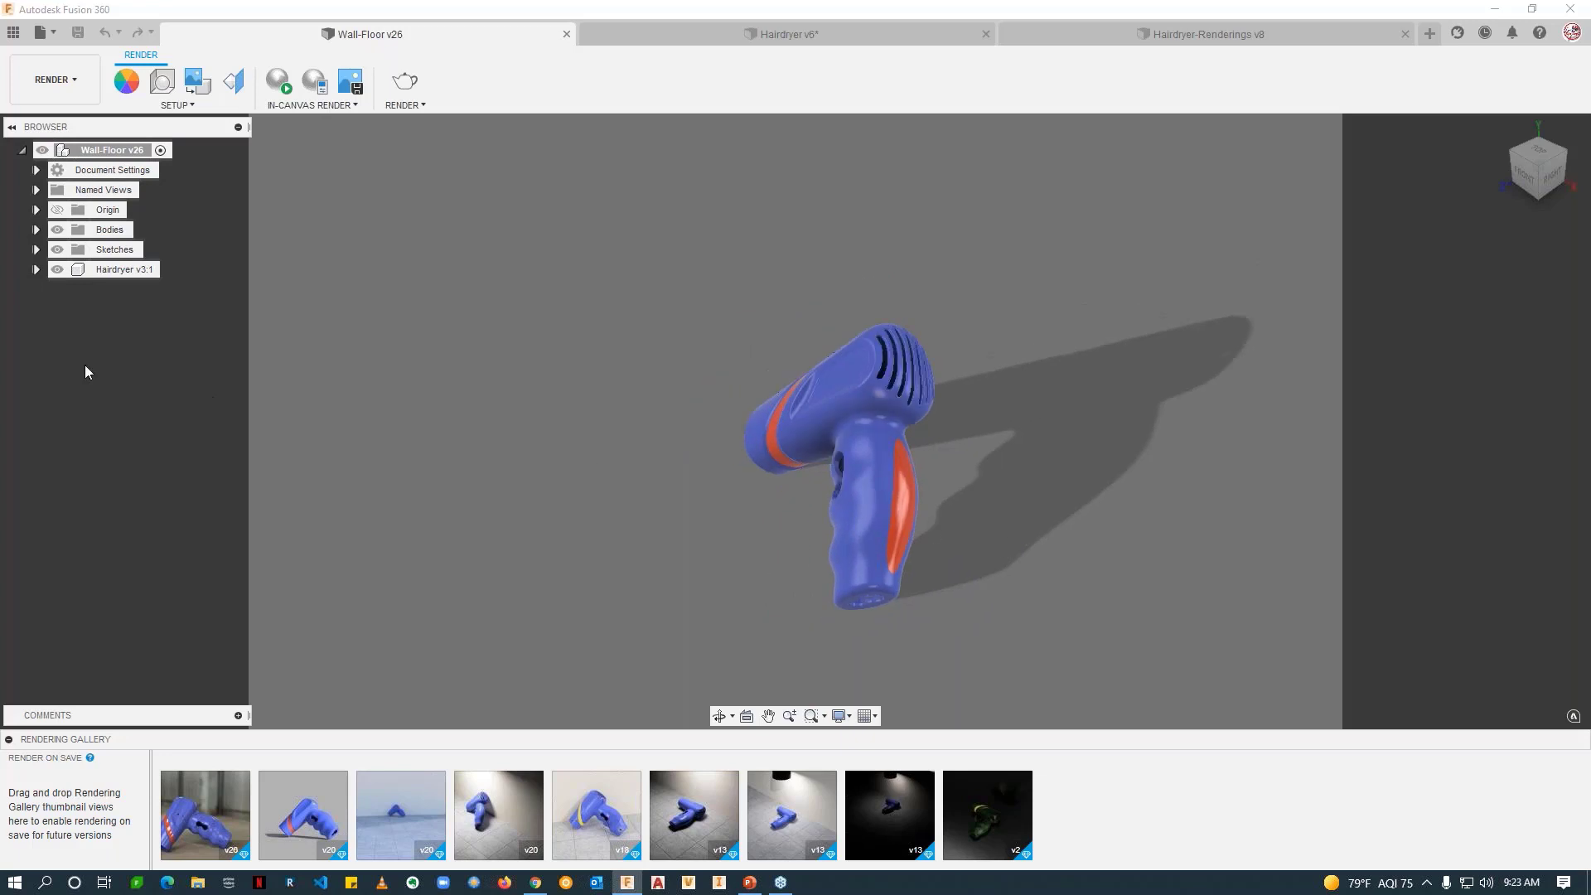
Step: Expand the bodies of the Wall-Floor design and show the Wall-Floor body behind the hairdryer
click(36, 231)
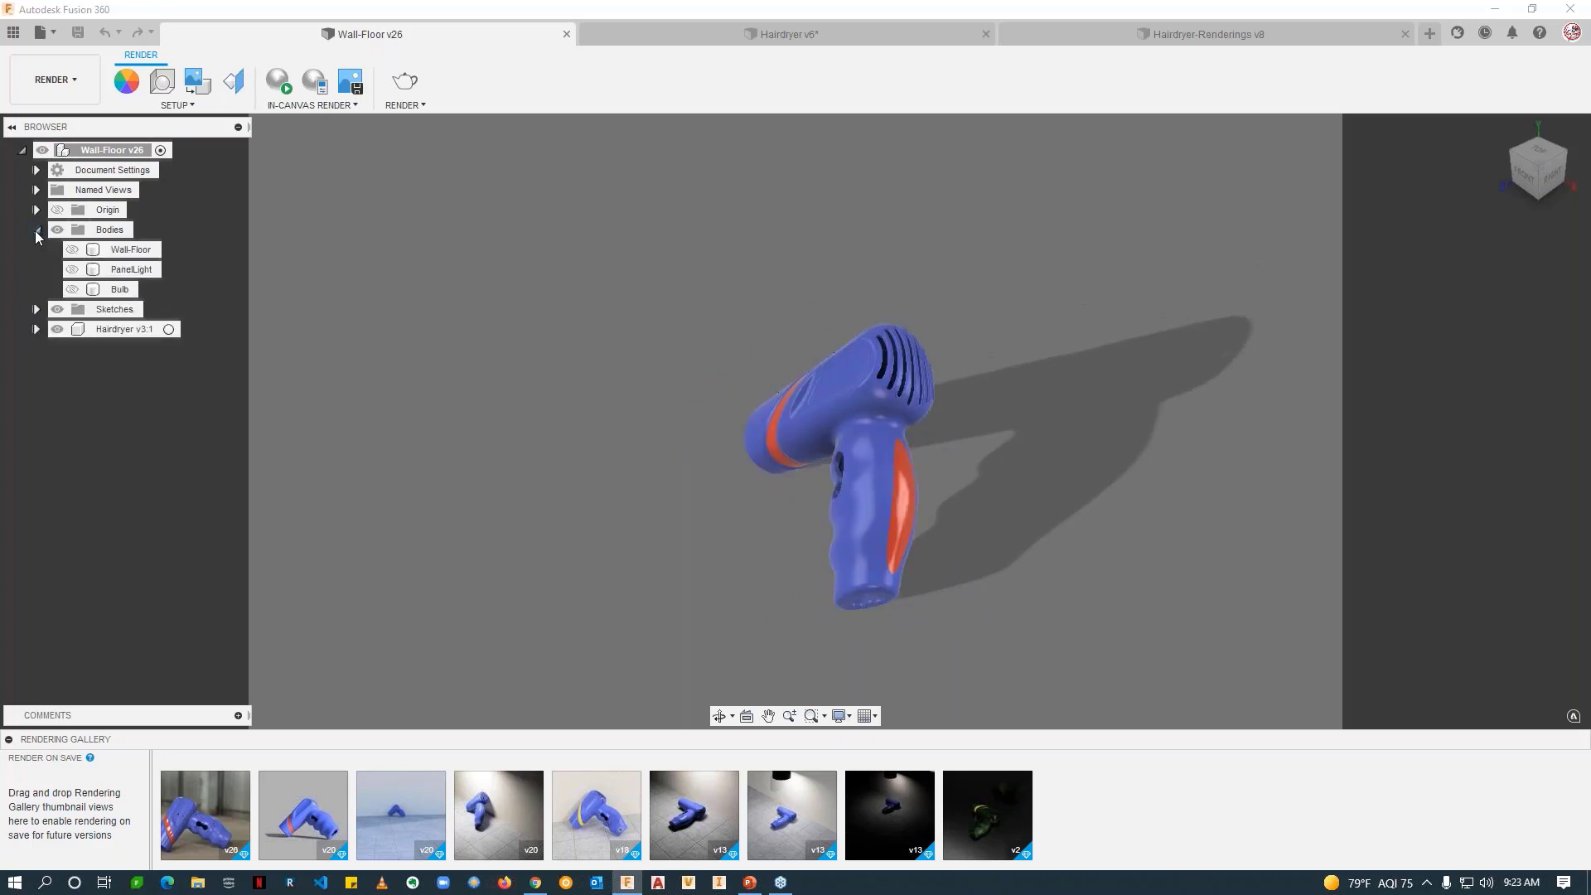
shift+middle_drag(497, 489, 682, 509)
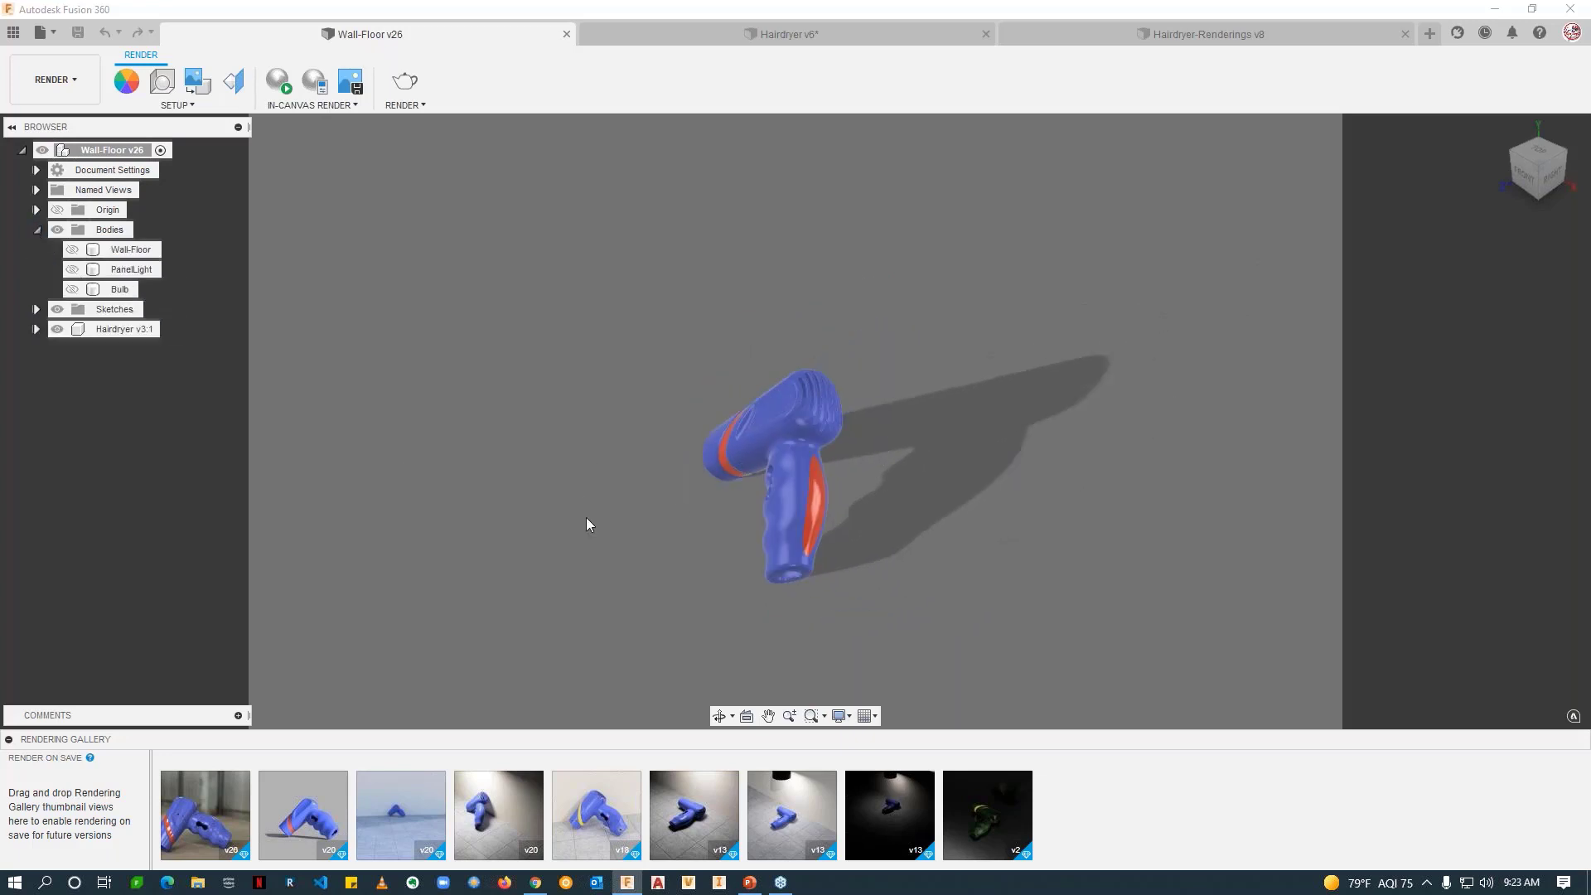
click(73, 248)
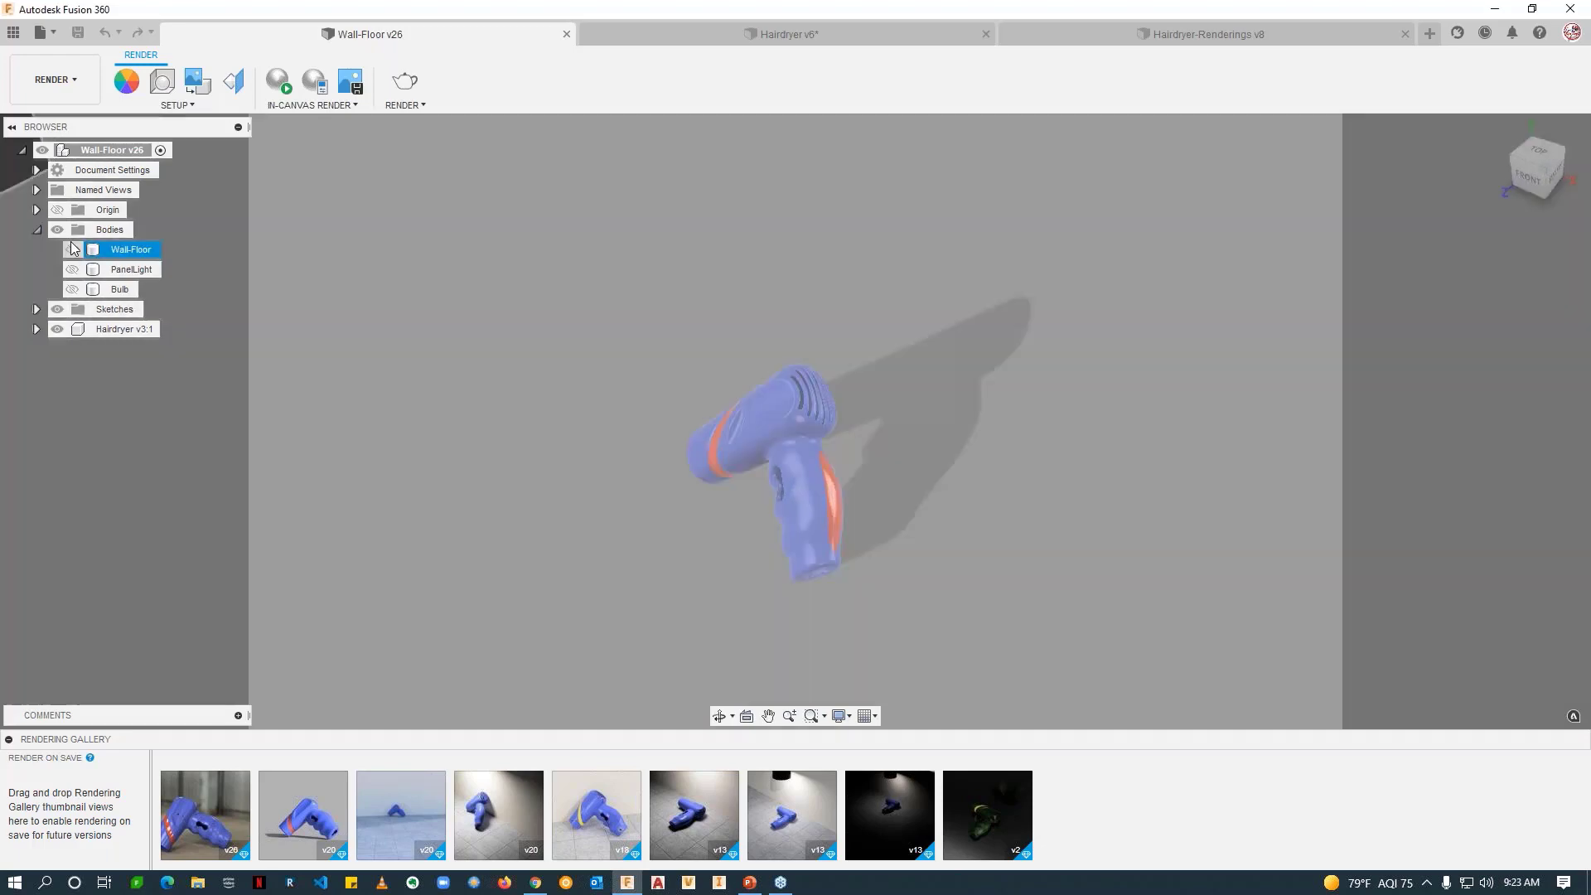
click(73, 250)
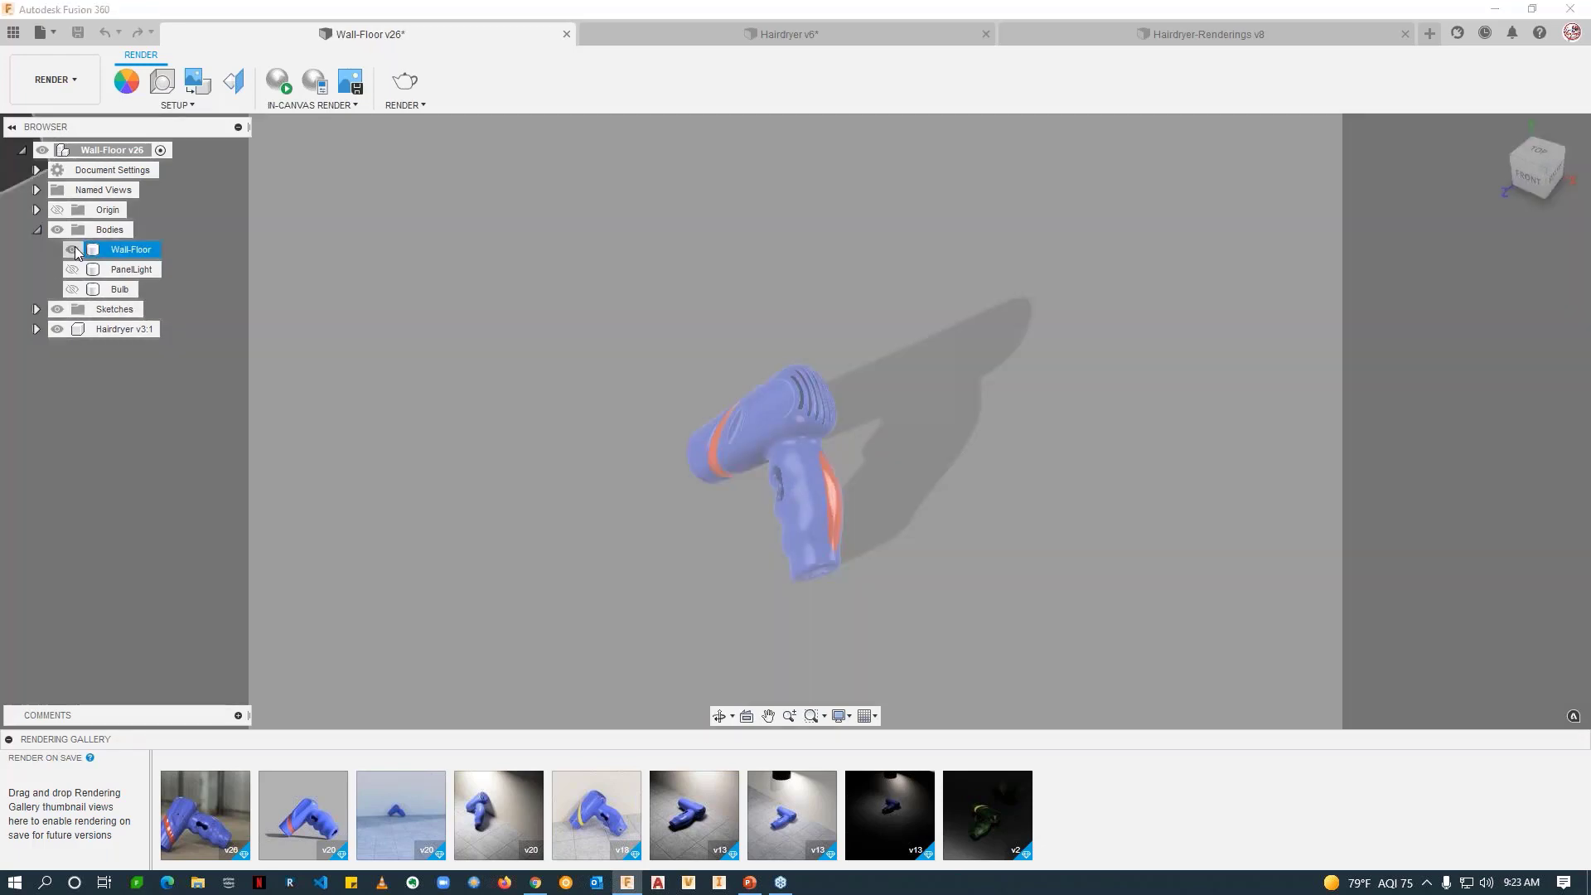
scroll(643, 512, up, 3)
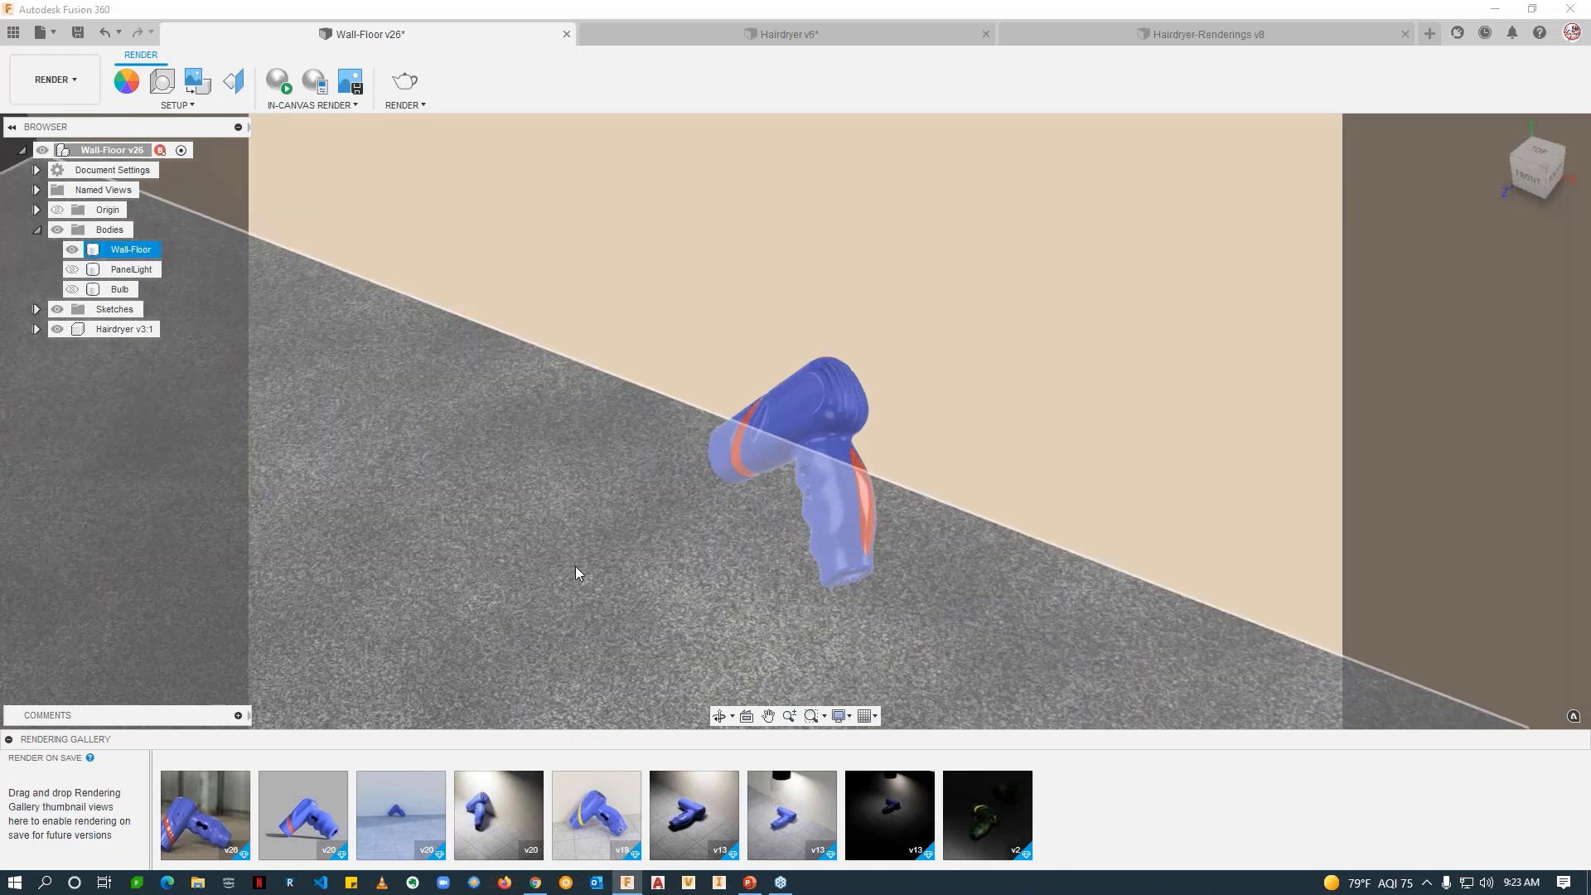
key(Escape)
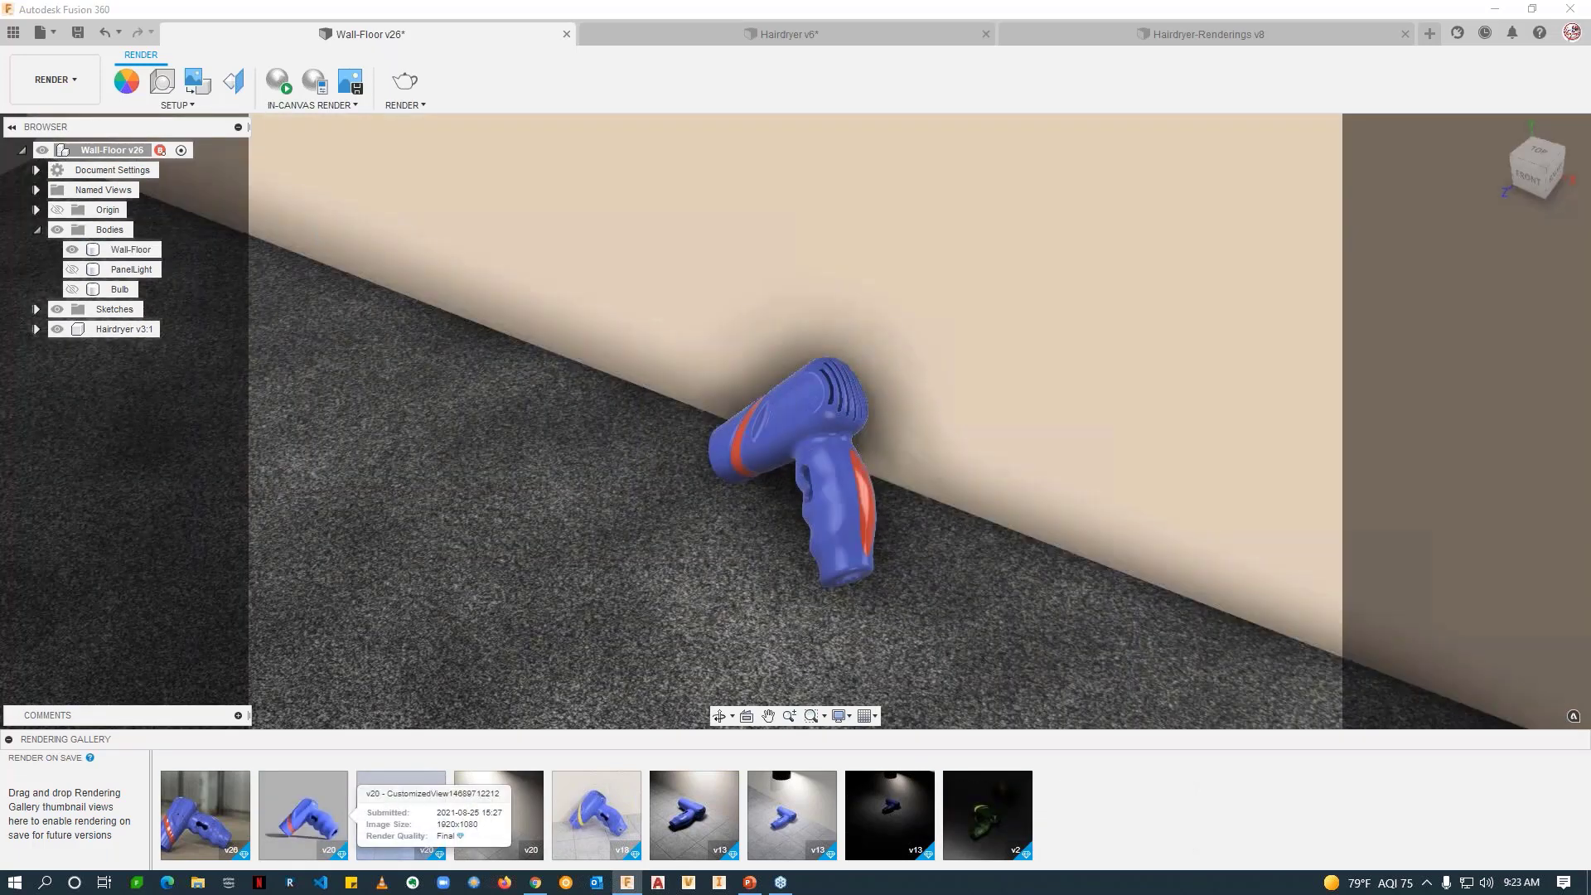
Step: Examine the finished renderings in the gallery one by one, comparing environments, lighting and floor materials, and close the viewer
click(218, 819)
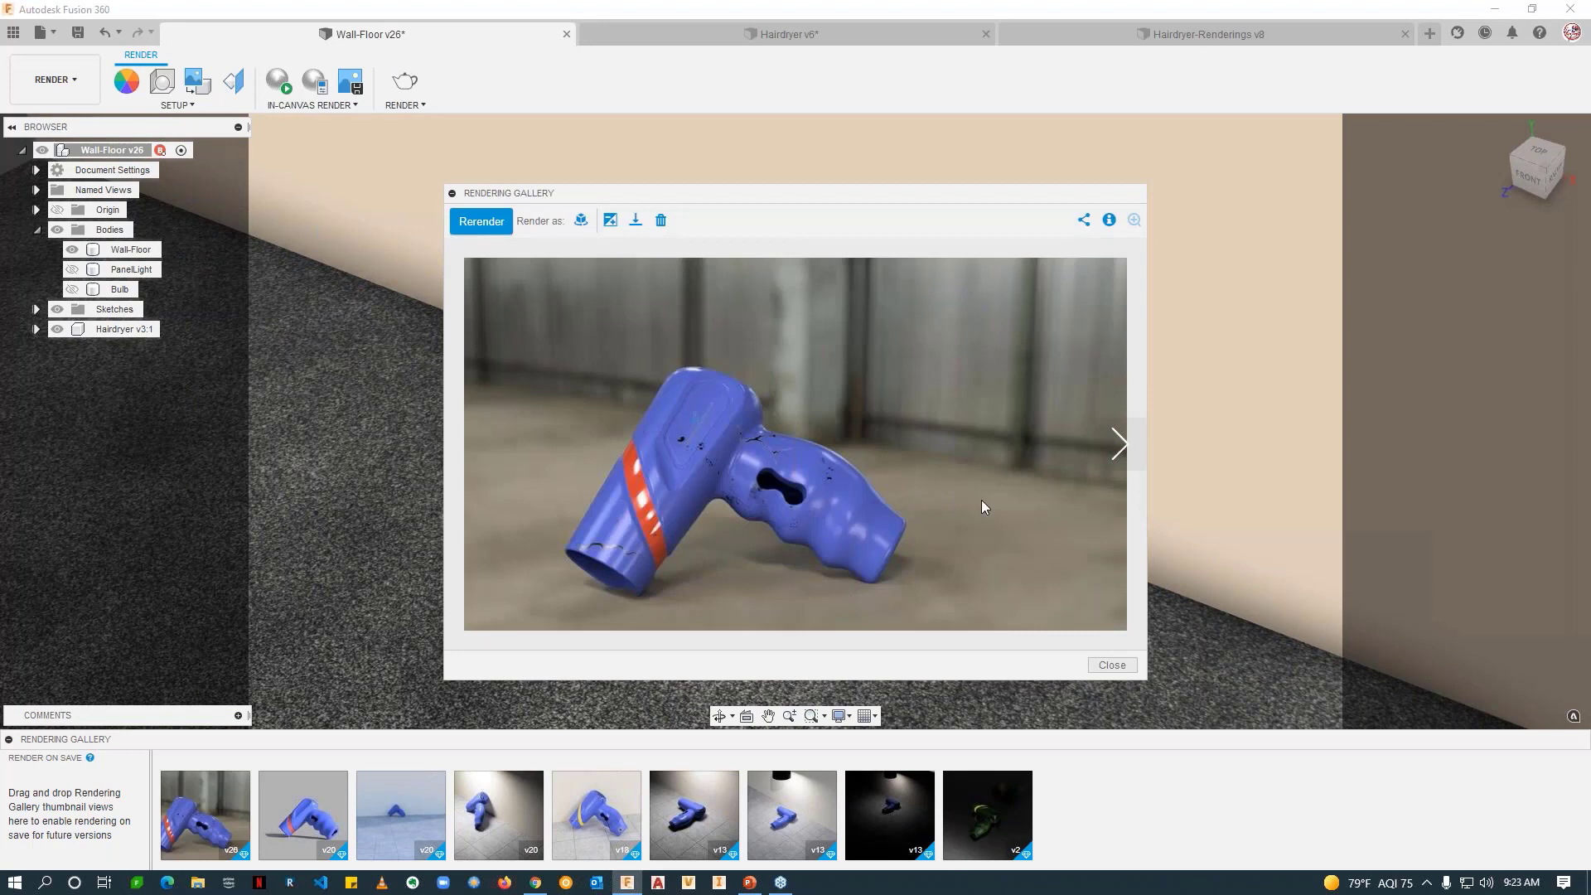
click(1117, 456)
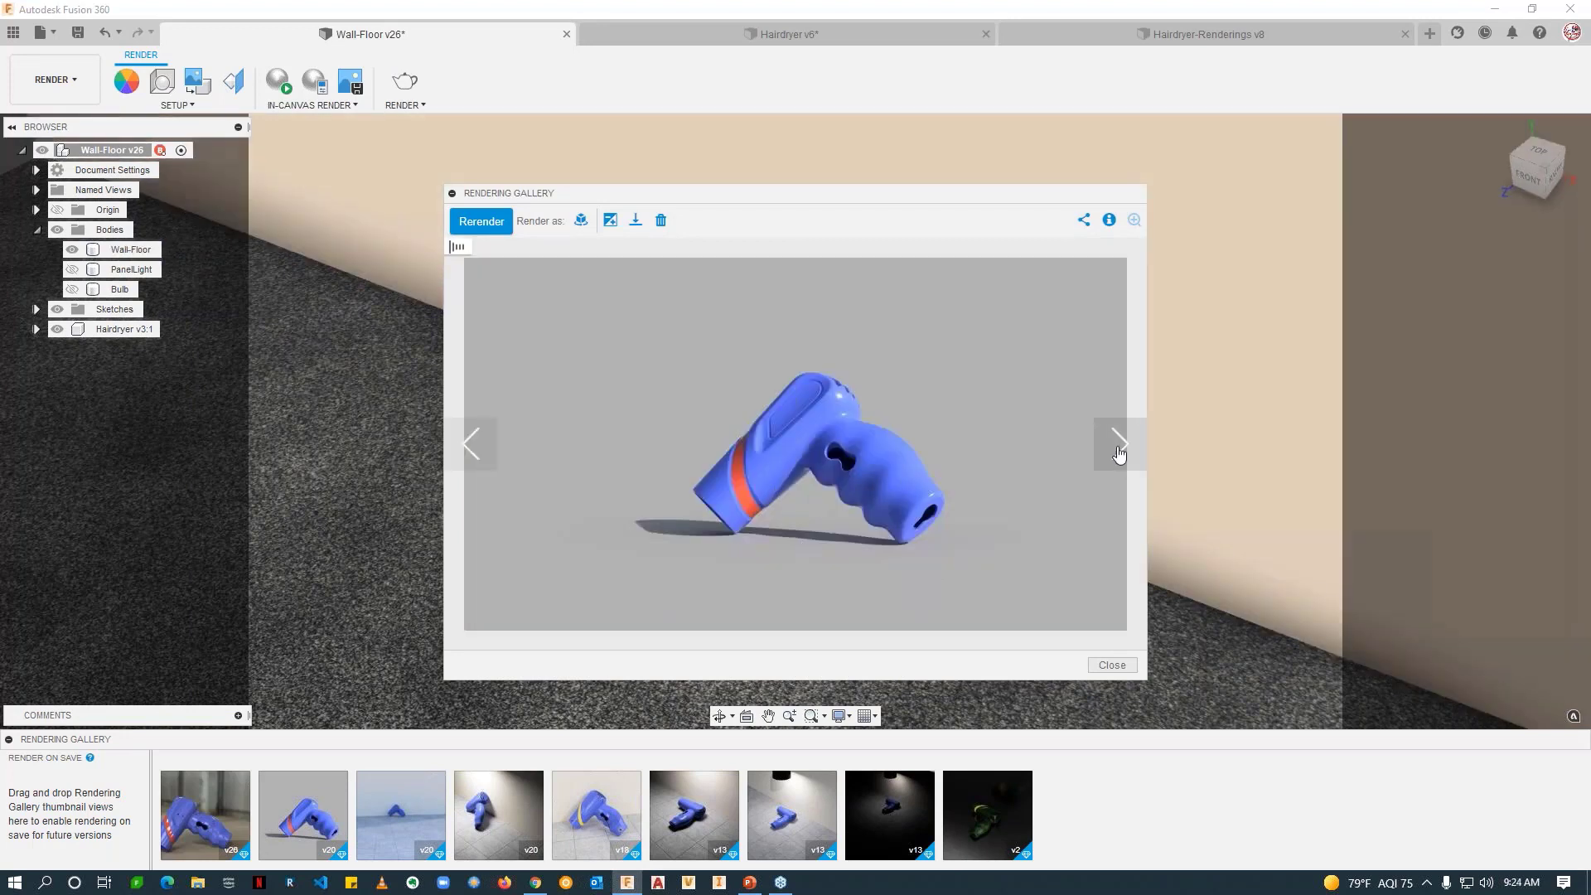
click(1119, 454)
click(1121, 452)
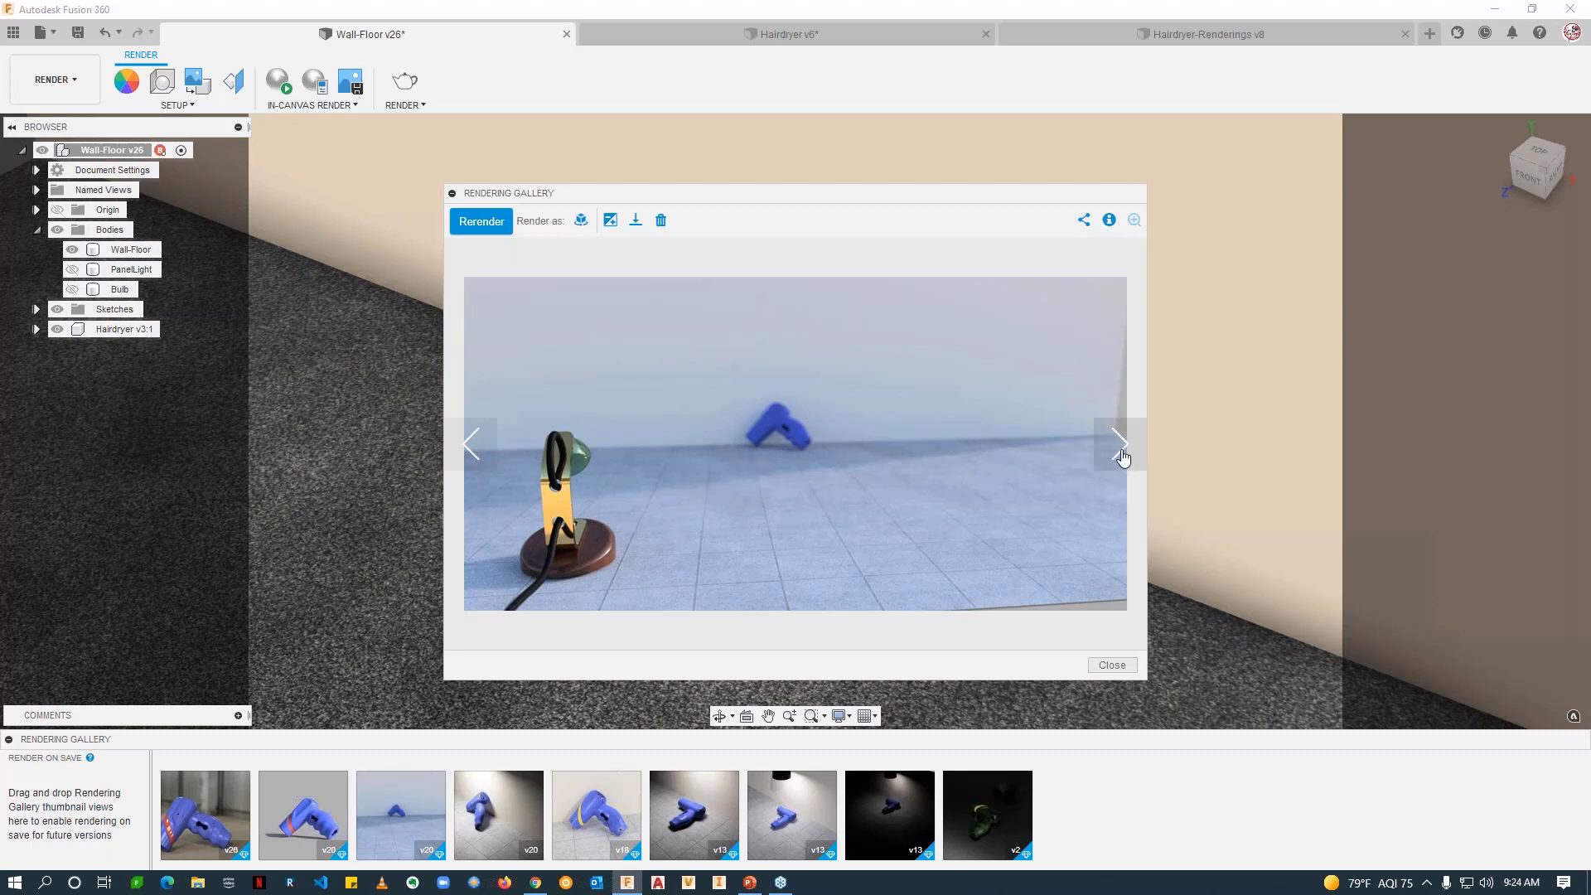
click(1120, 448)
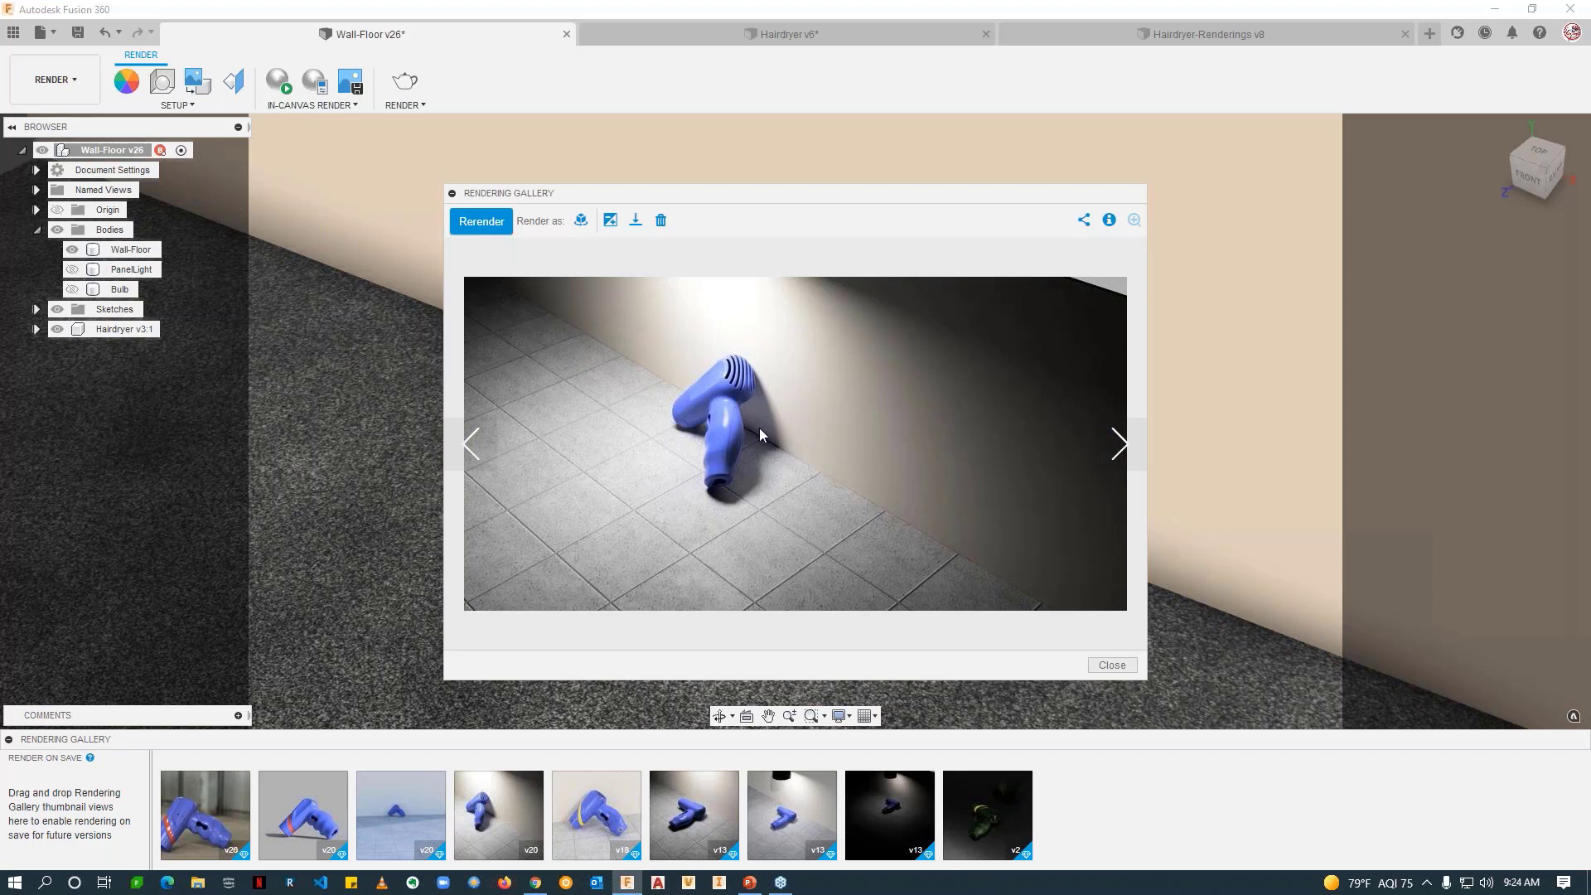
click(1119, 447)
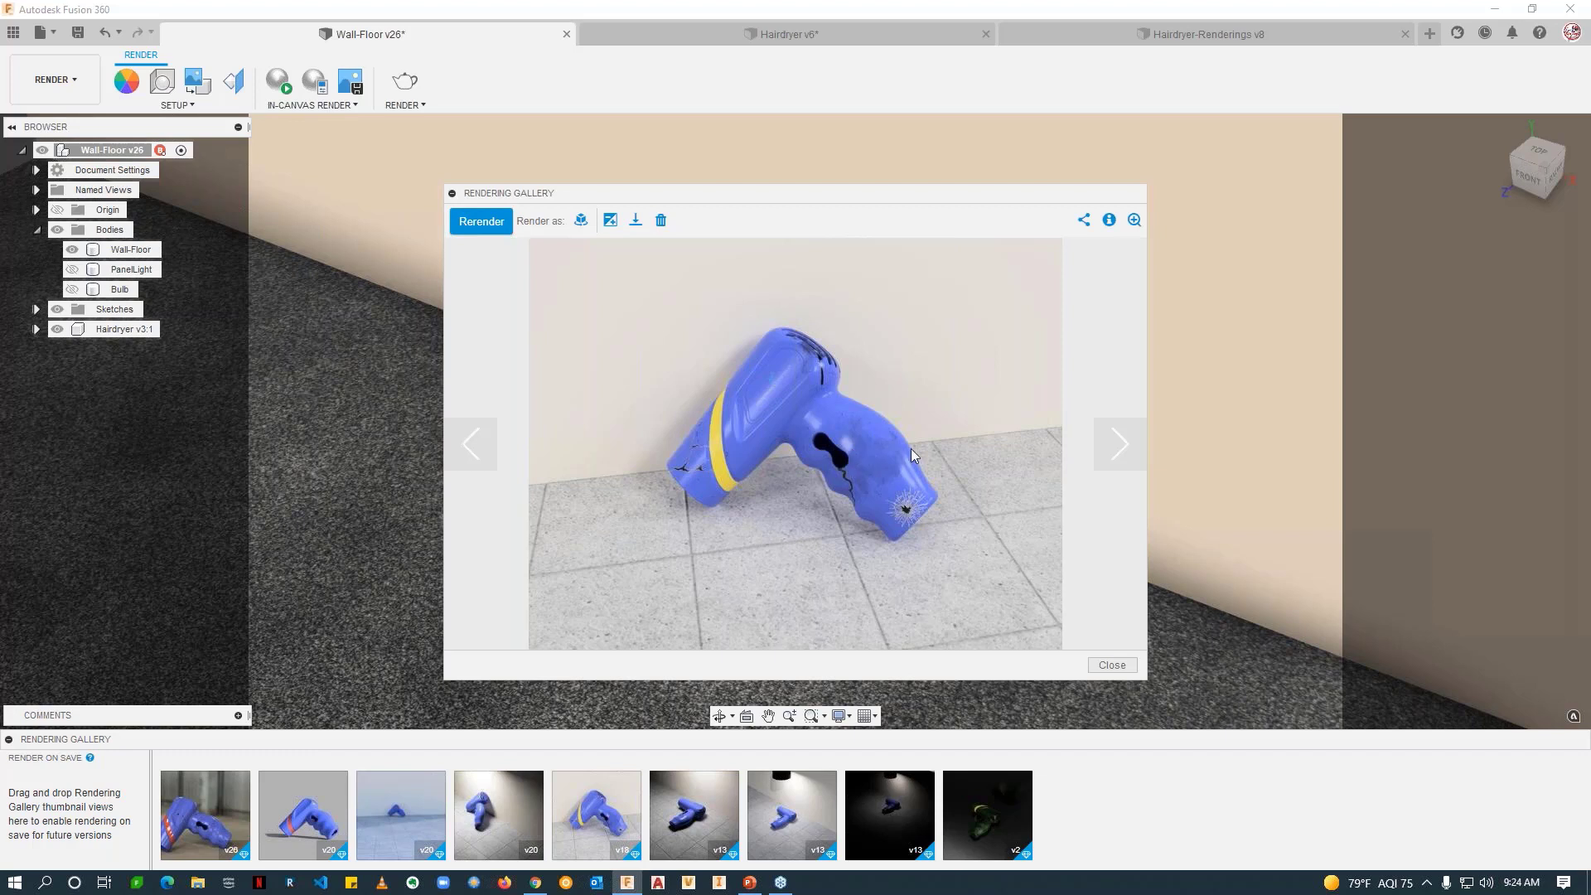
click(1121, 452)
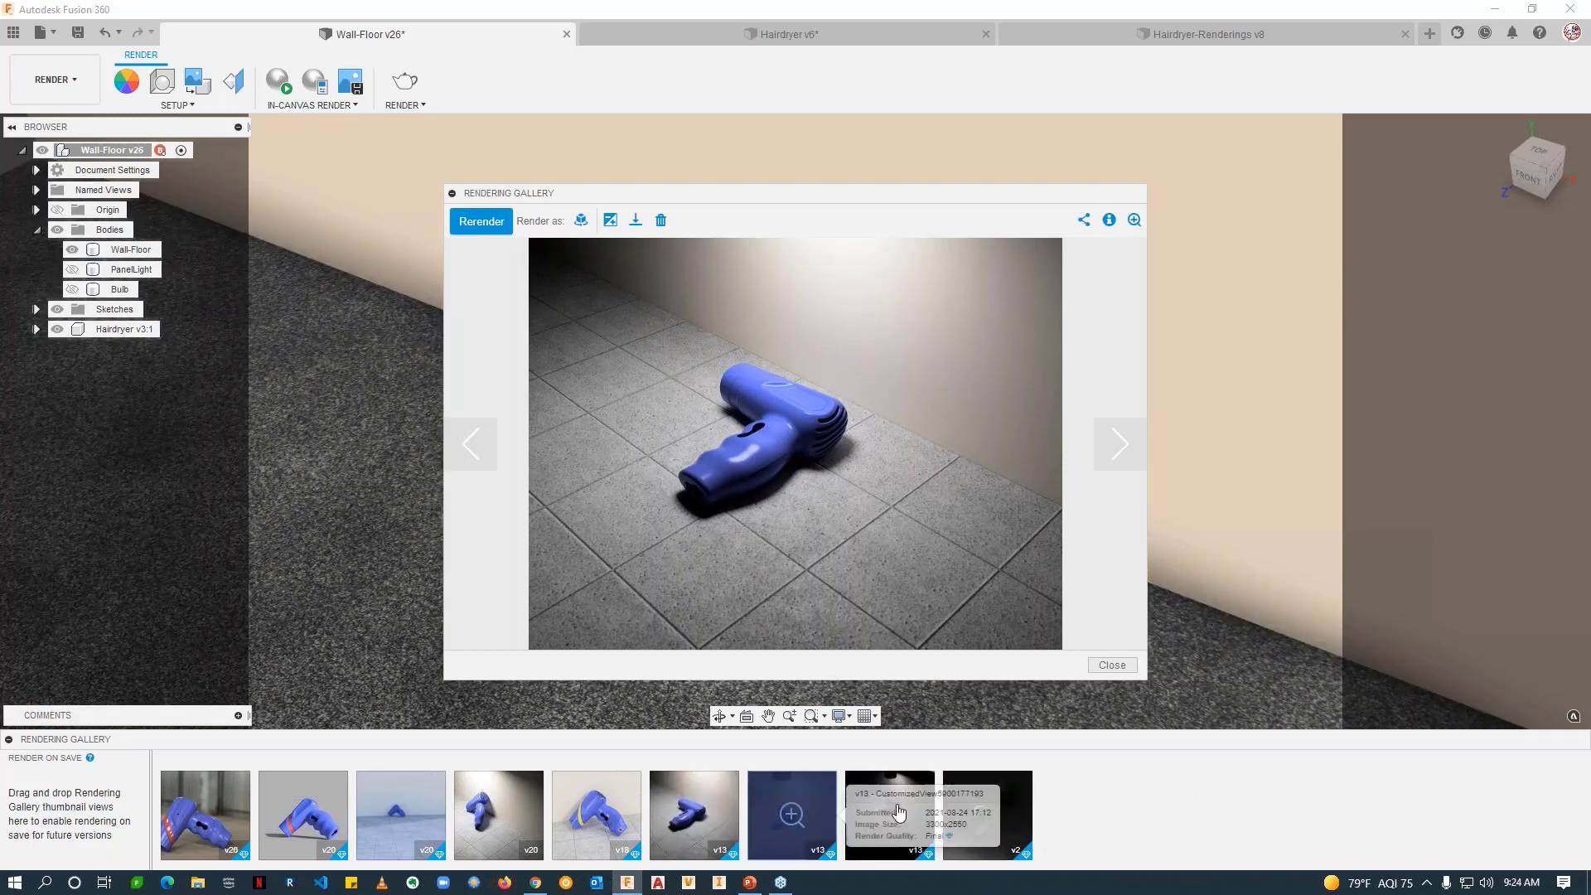
click(1119, 452)
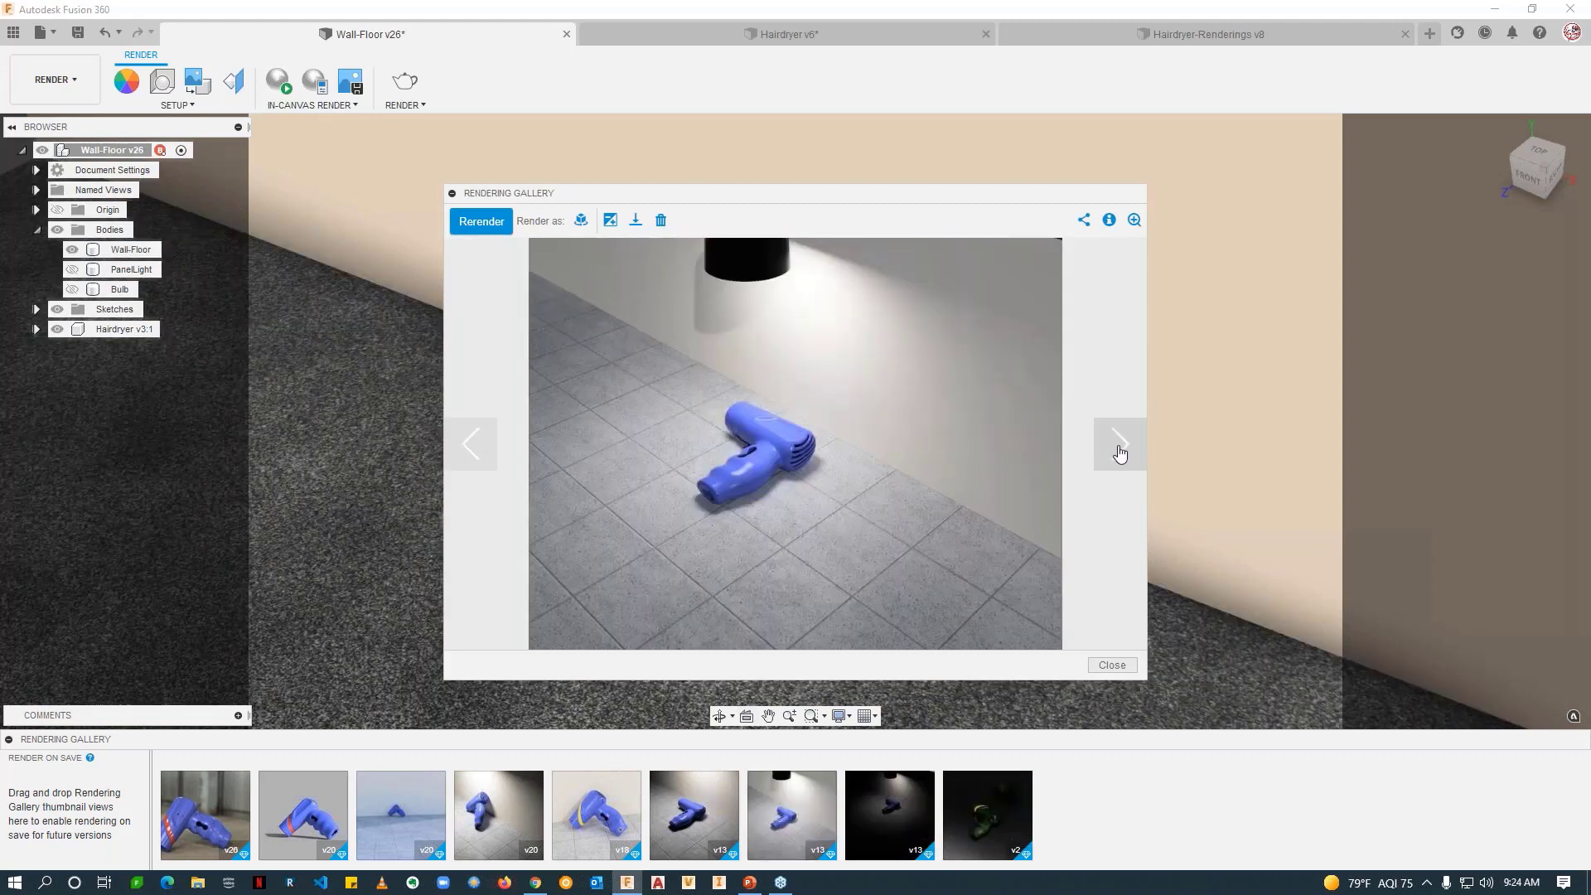
click(1119, 452)
click(1118, 452)
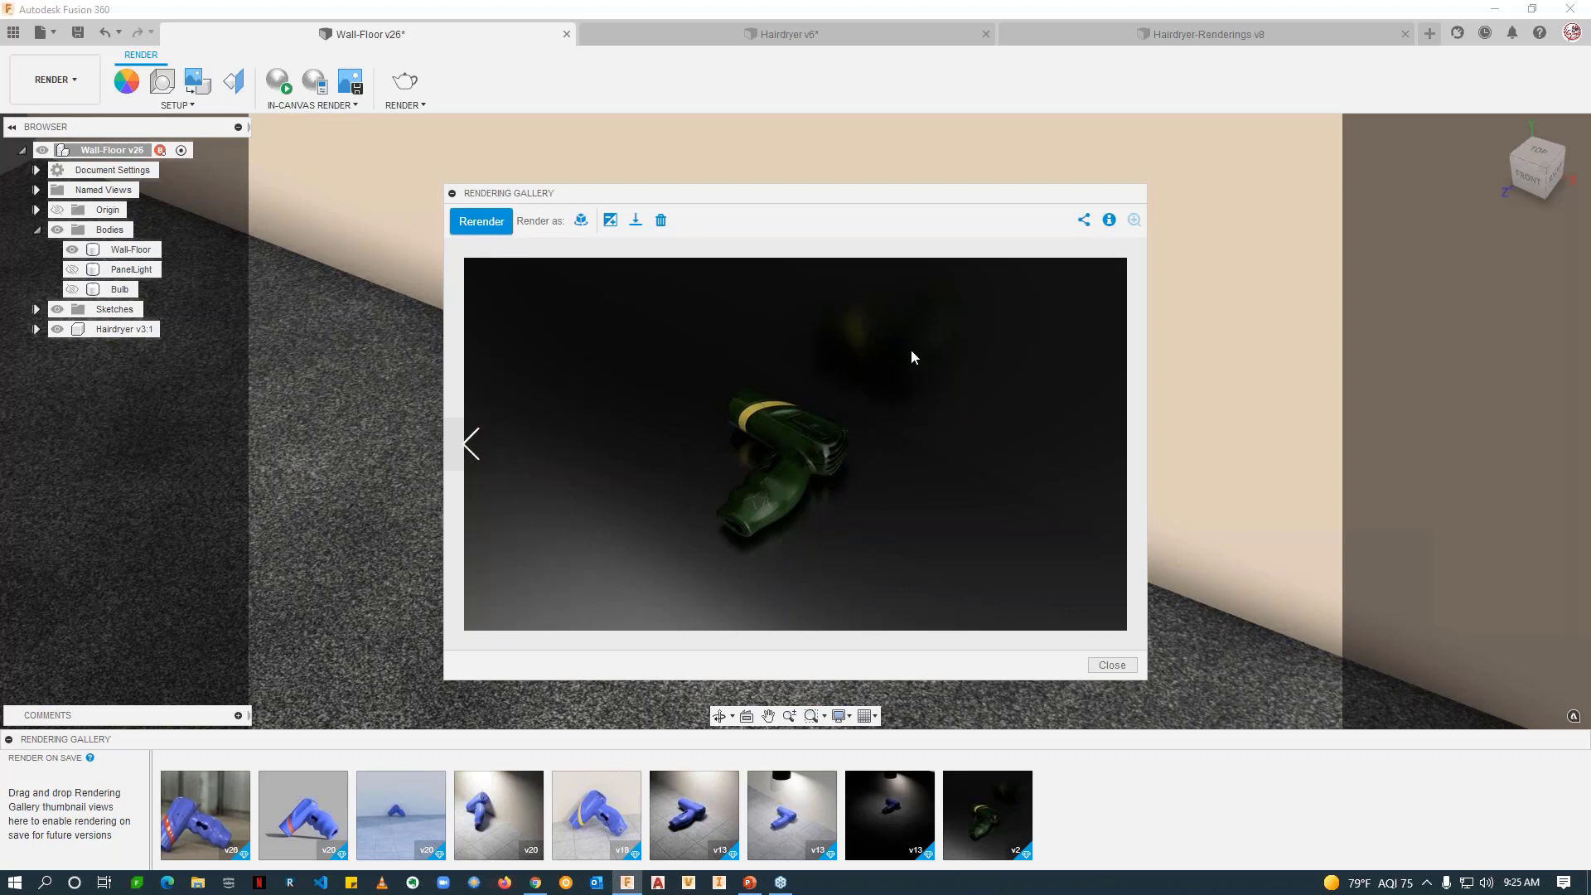
click(792, 815)
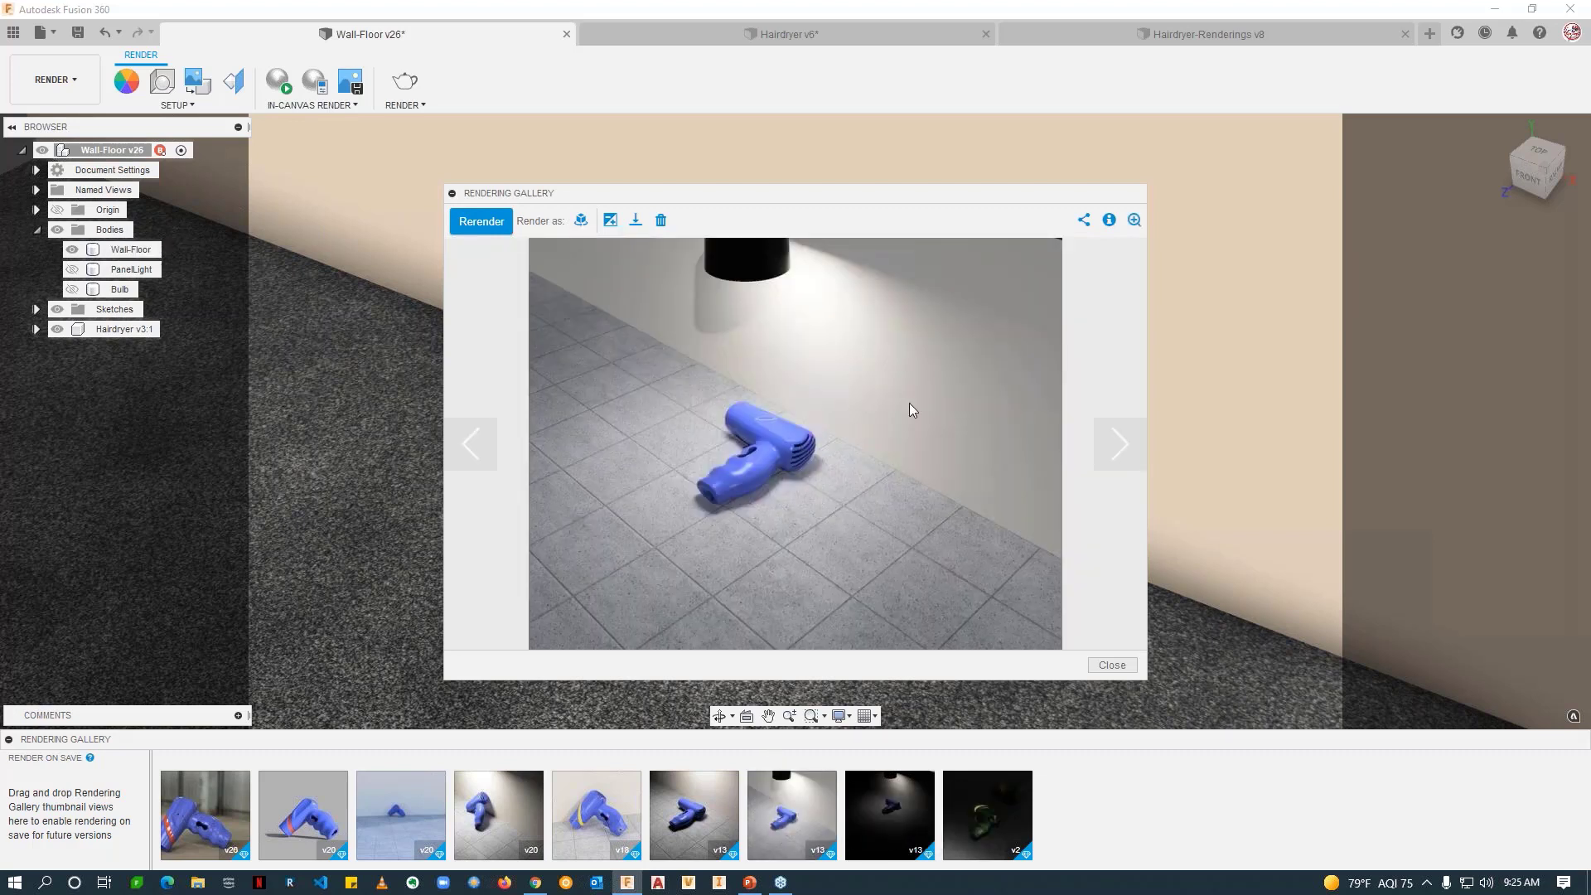
click(1112, 665)
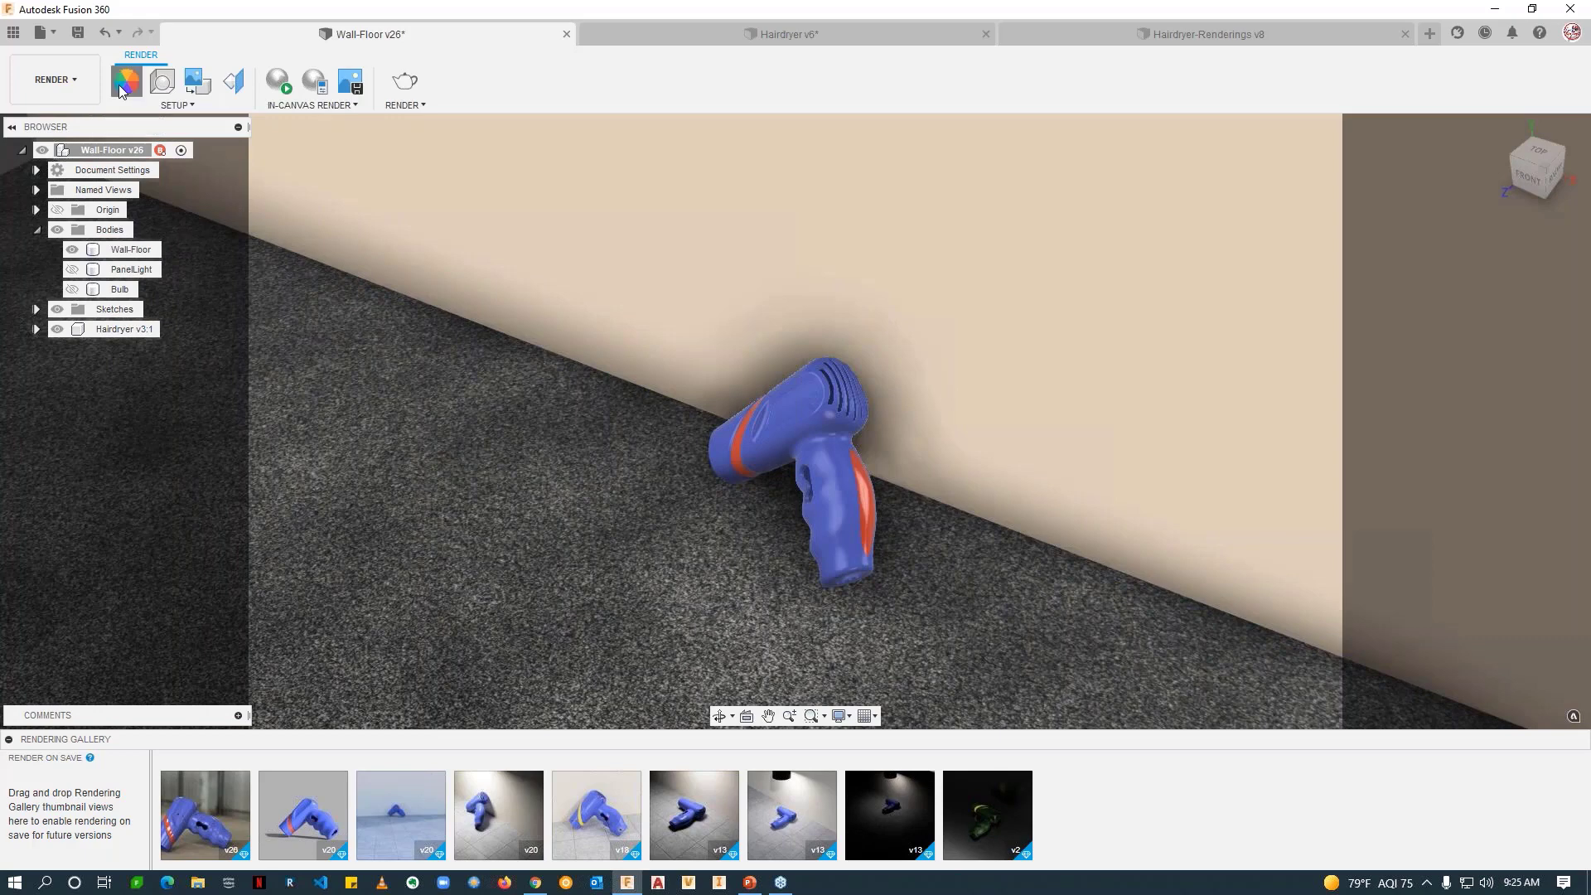
Step: Open the appearance settings and look through the library's Miscellaneous category for a suitable floor material
click(119, 86)
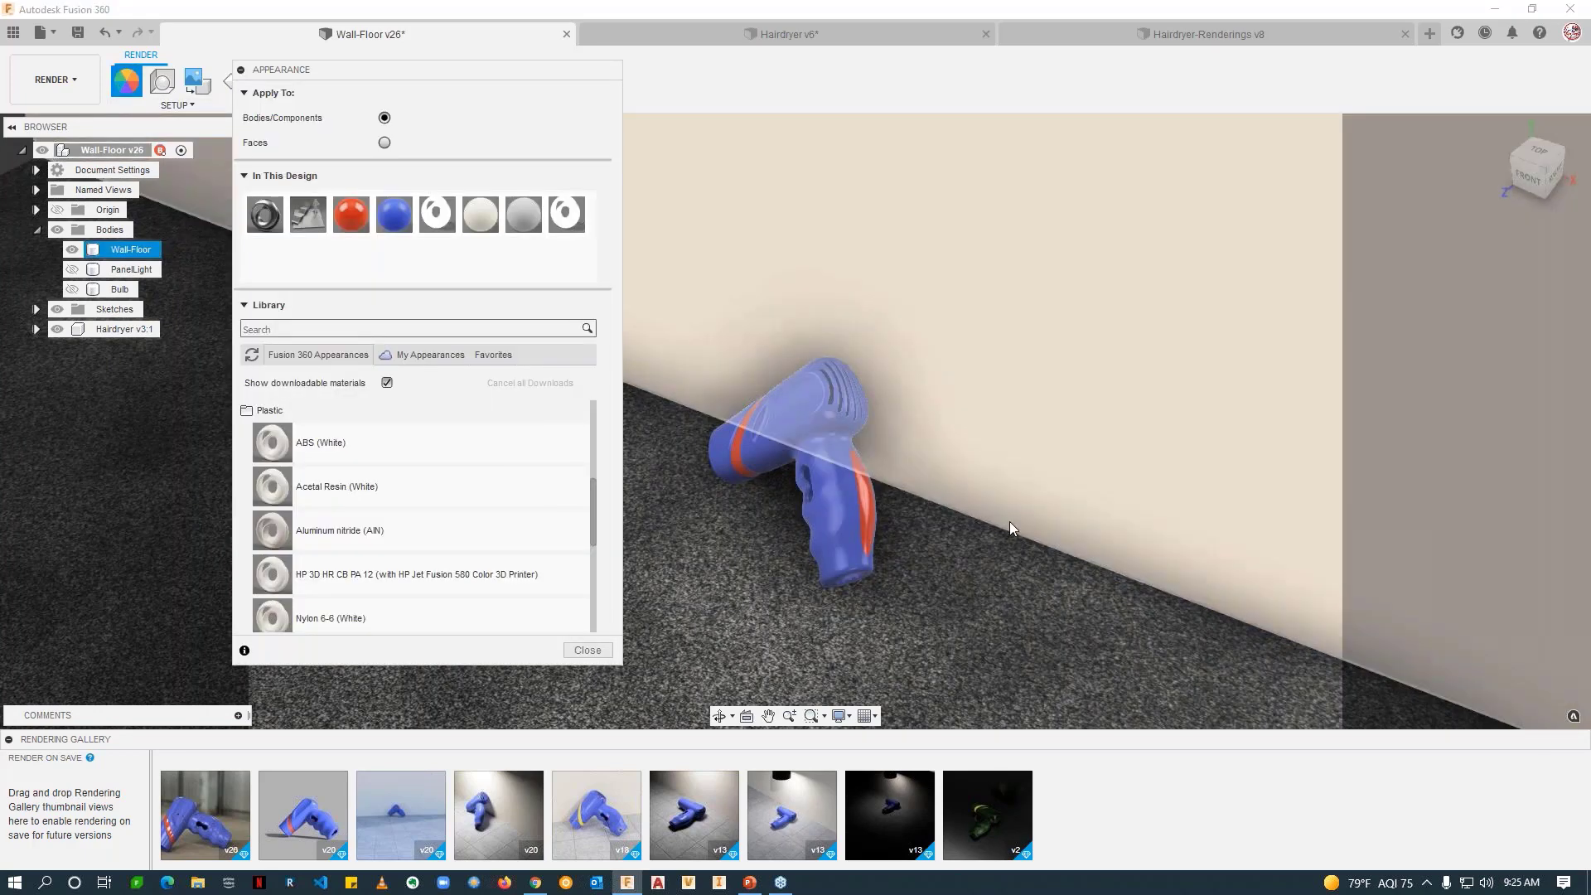
mouse_move(1010, 528)
shift+middle_down()
mouse_move(1052, 475)
mouse_move(1009, 505)
shift+middle_up()
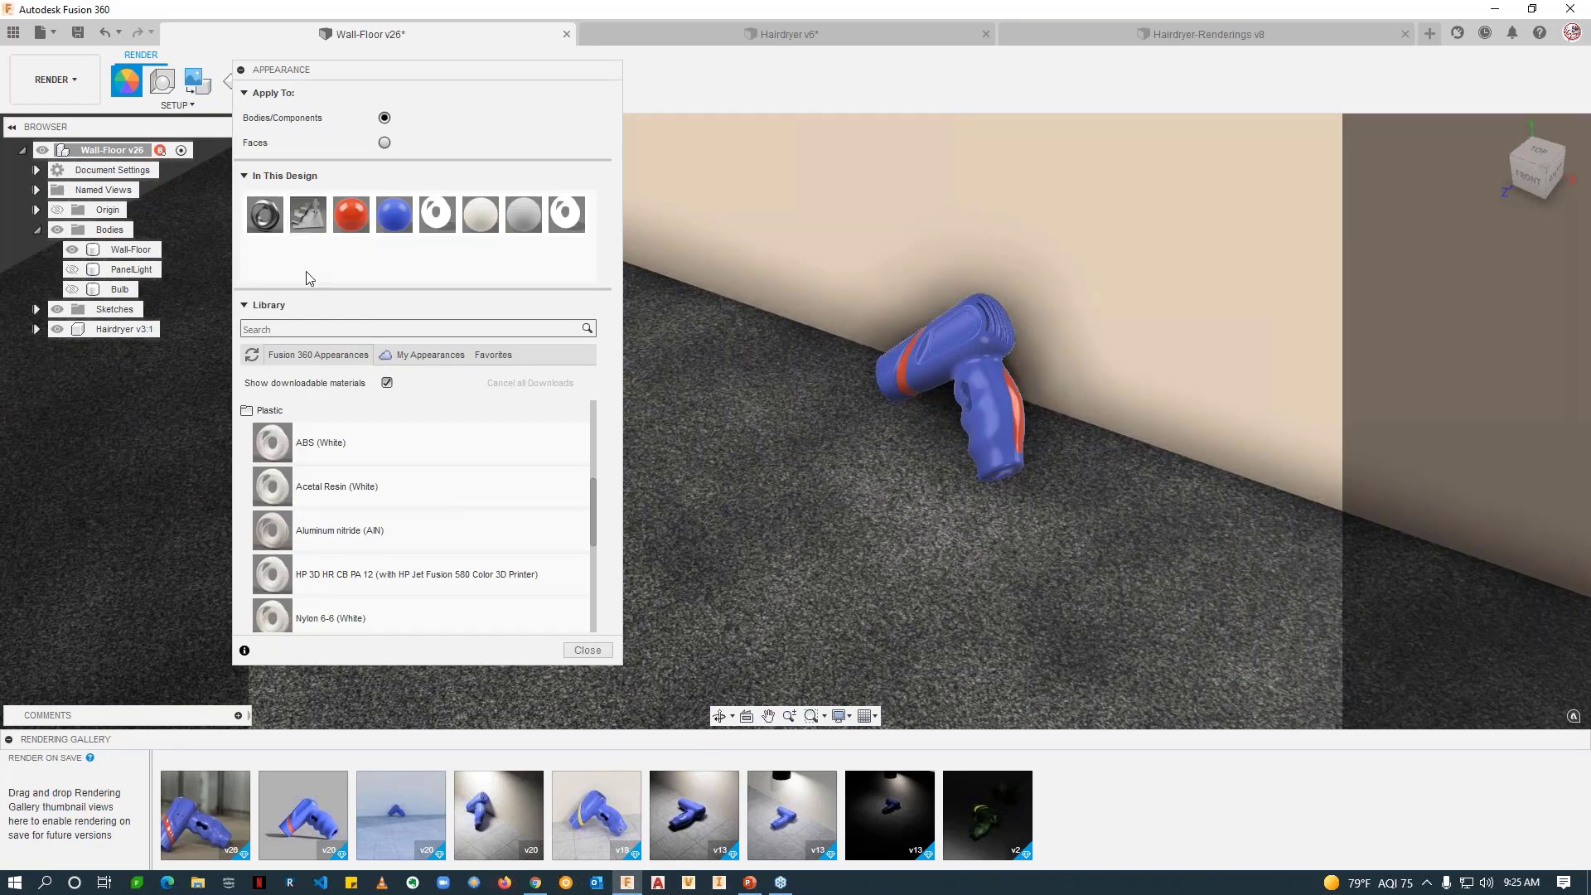
click(280, 414)
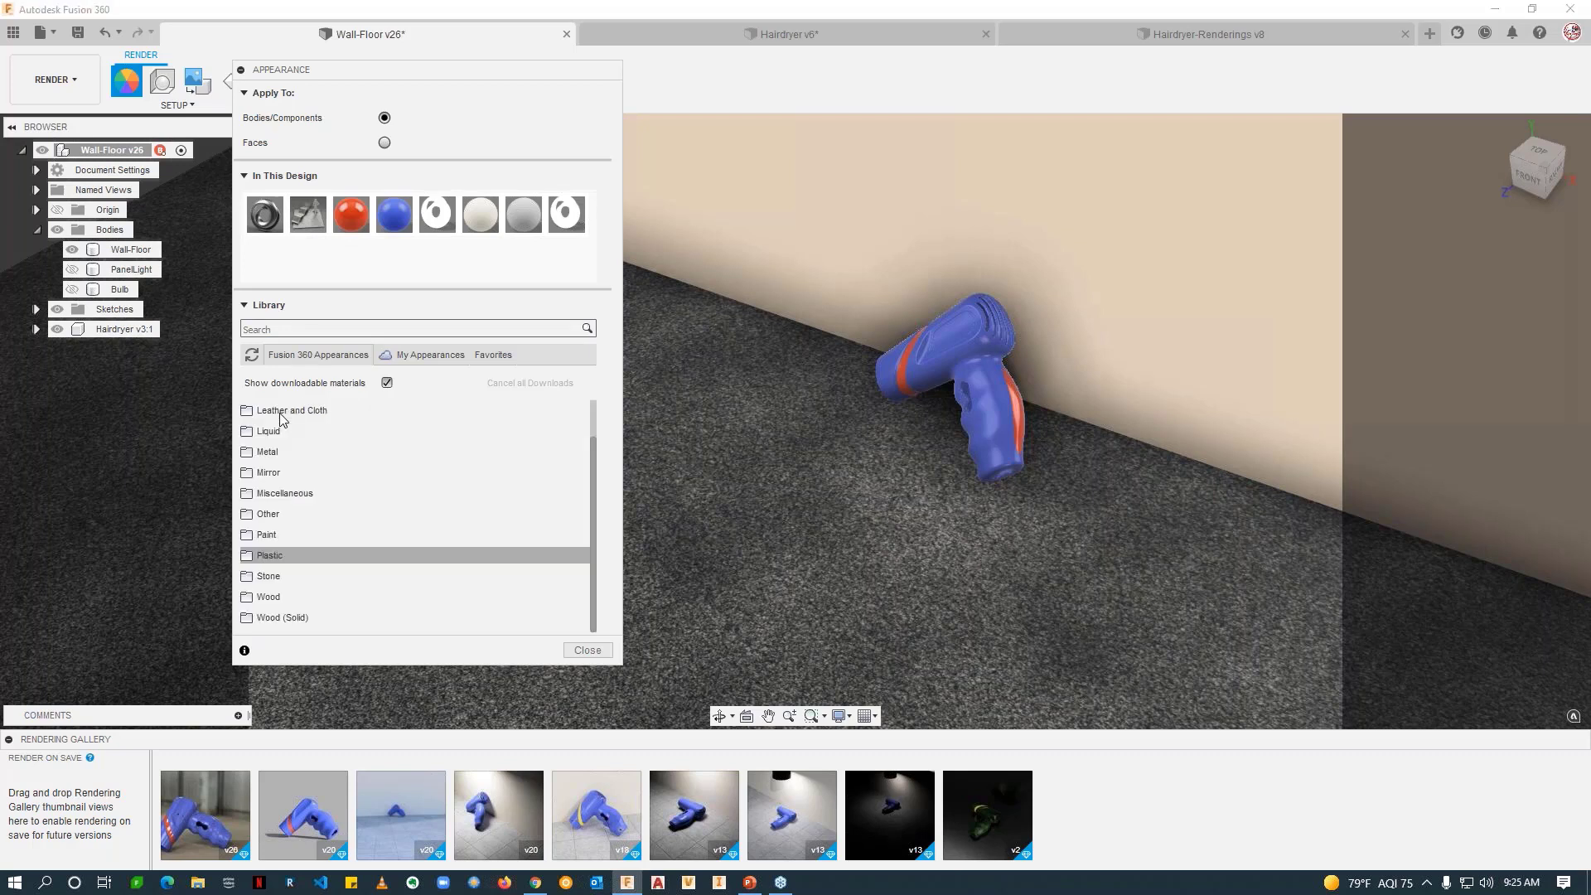
click(301, 492)
scroll(335, 489, down, 1)
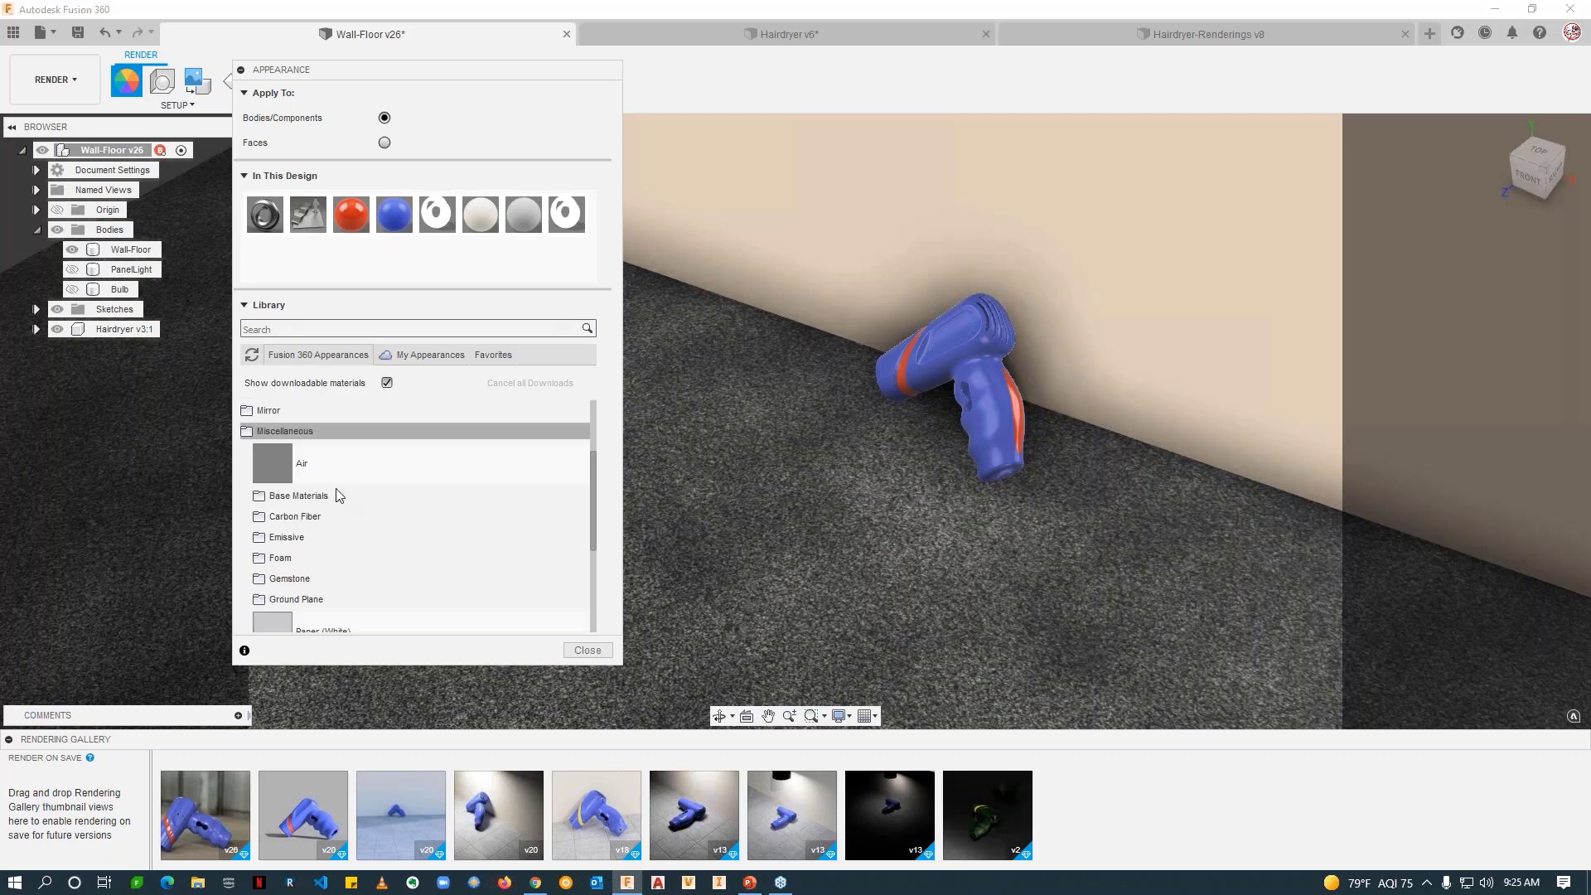
scroll(353, 509, down, 1)
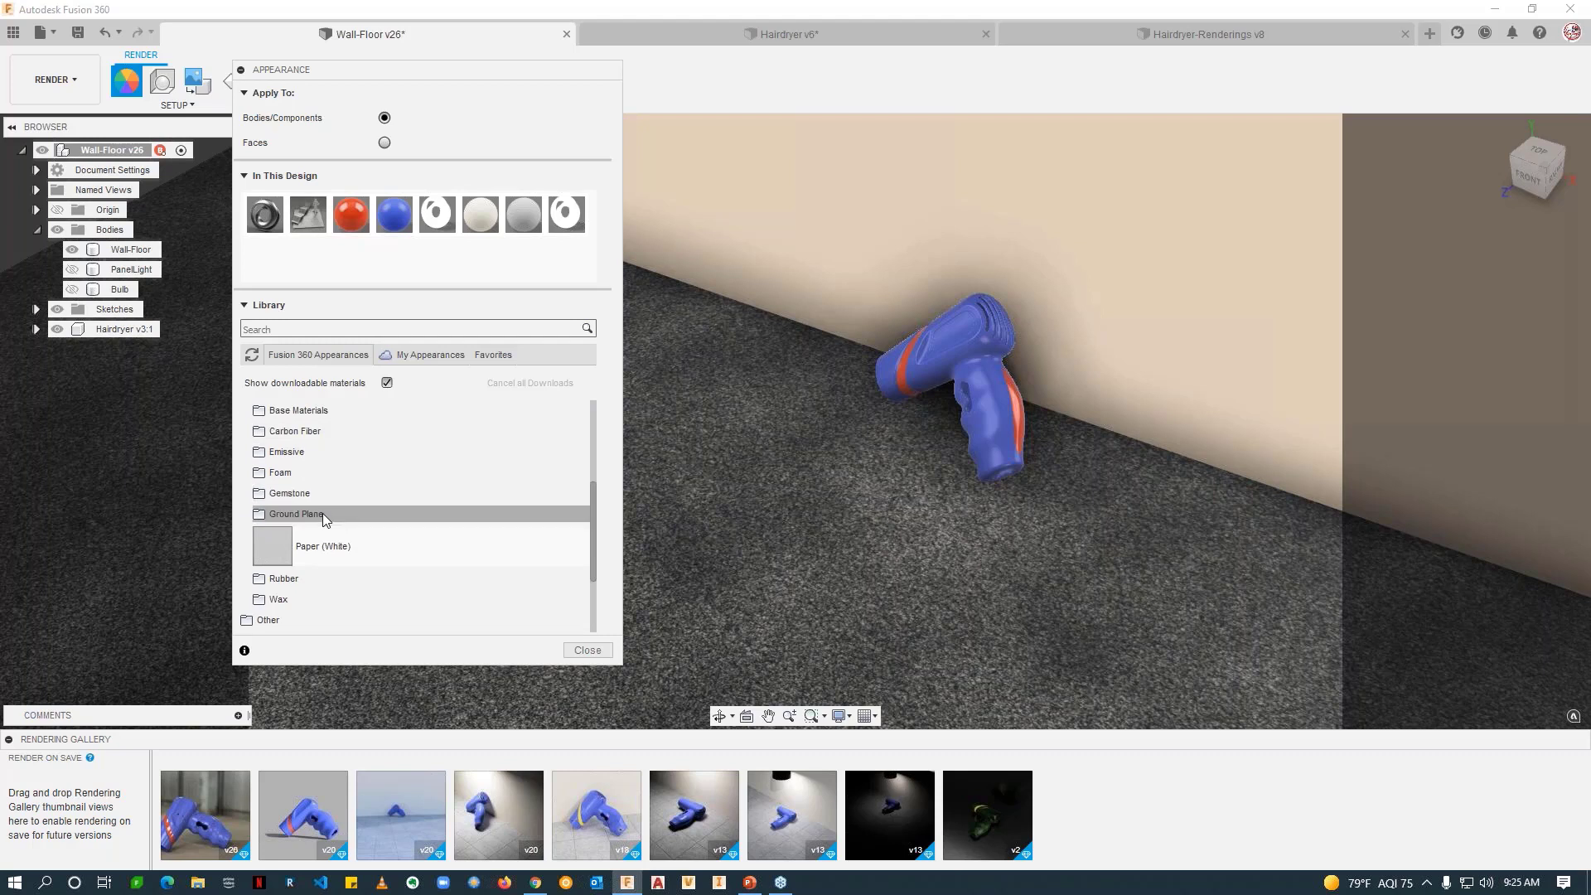
scroll(346, 514, down, 1)
scroll(352, 522, up, 4)
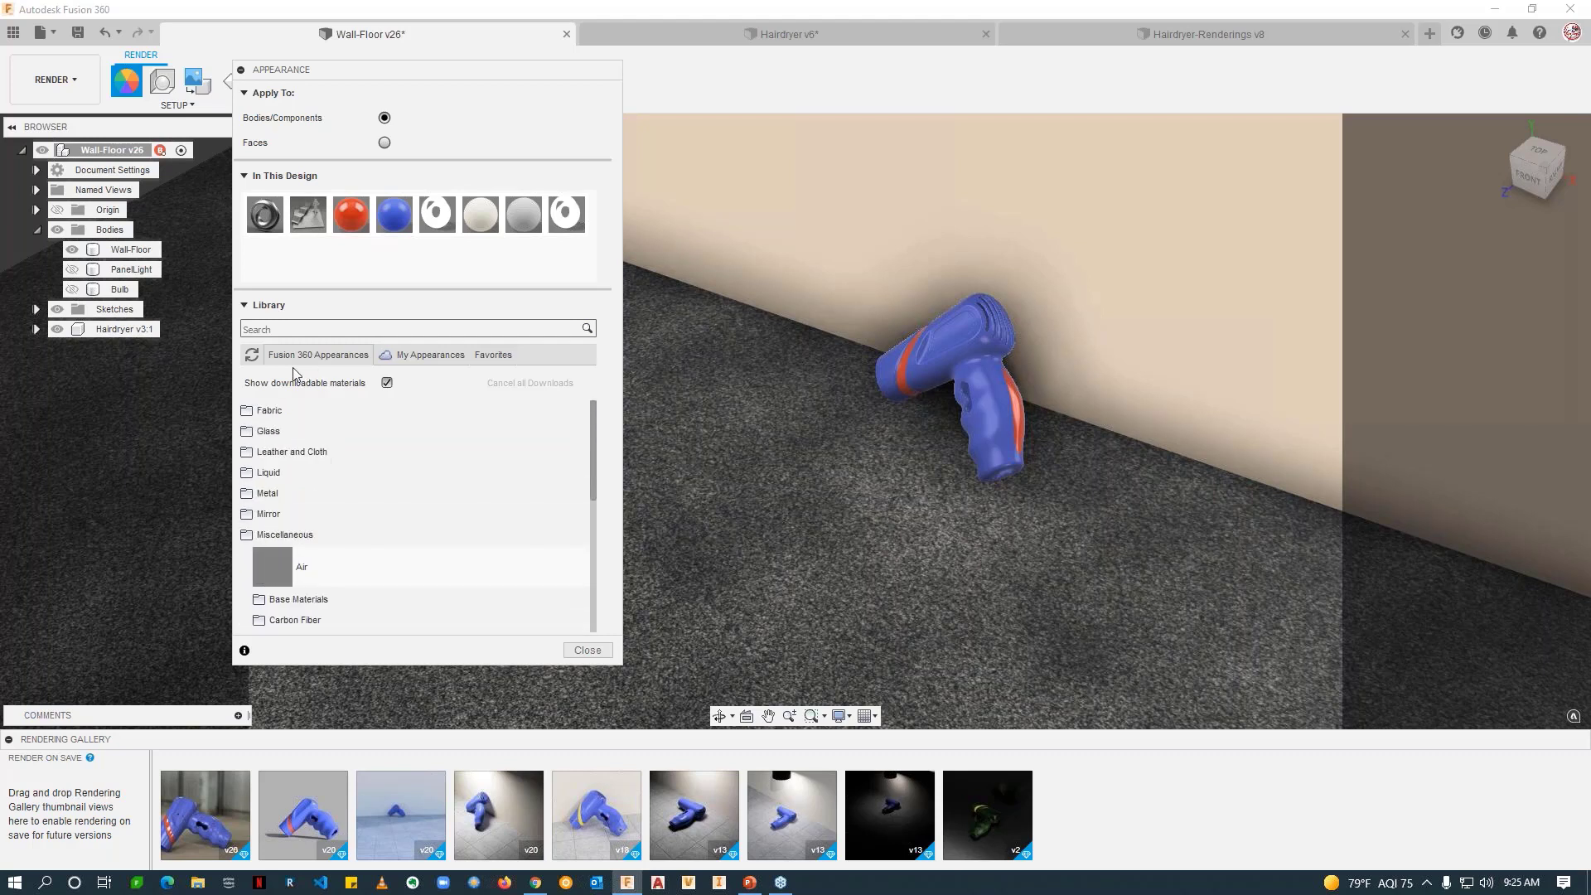
Step: Search the appearance library for "asph", clear the search and apply the design's existing Asphalt appearance to the floor
click(291, 331)
text(as)
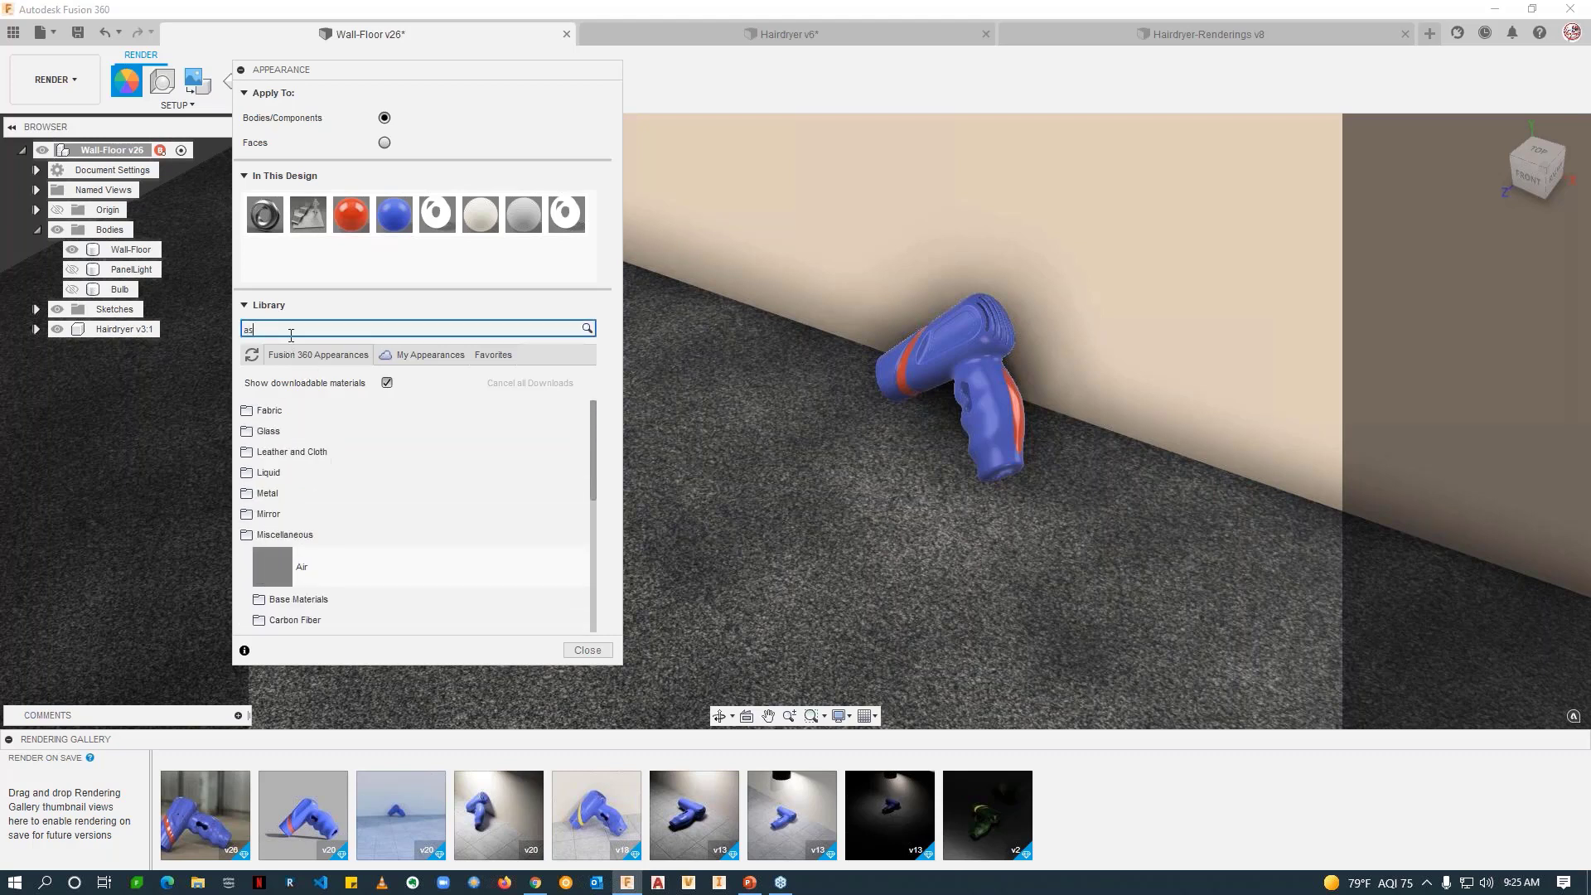
text(ph)
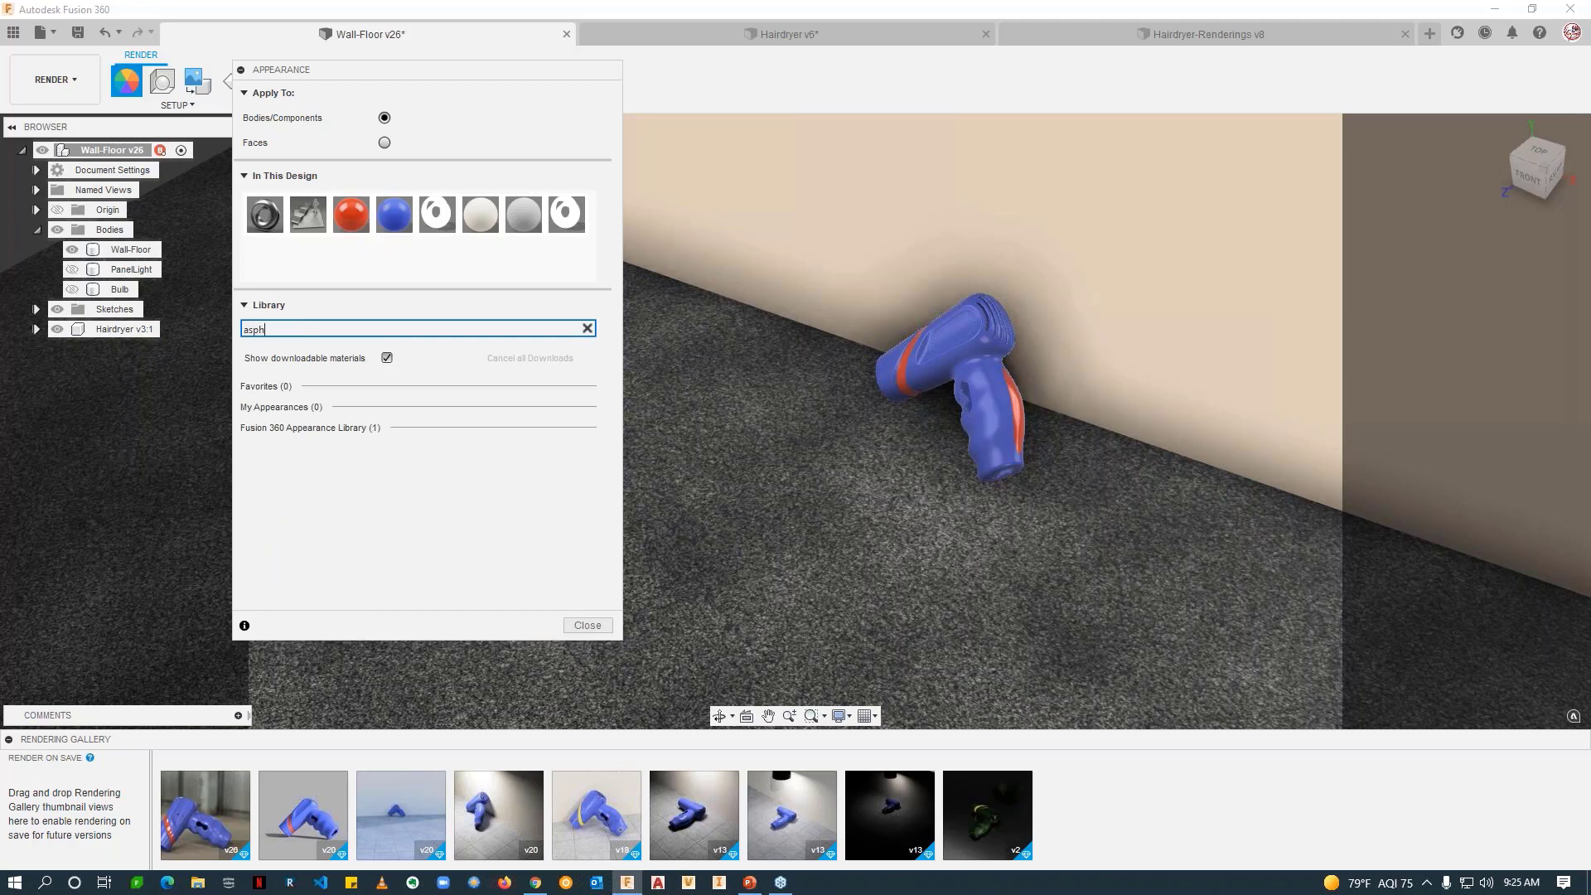
click(171, 330)
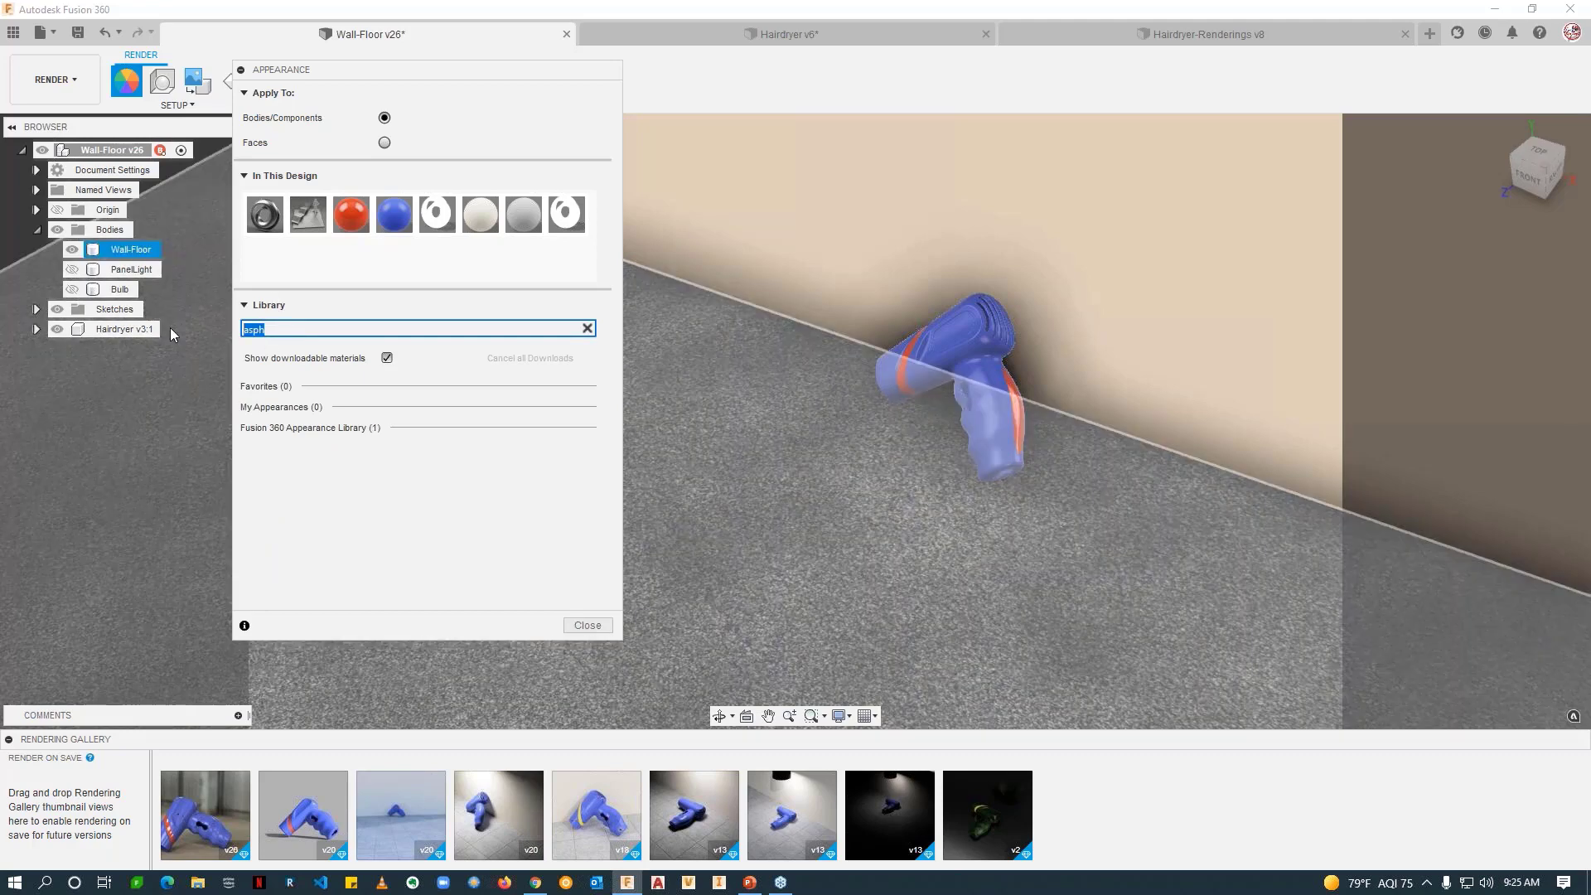
key(Escape)
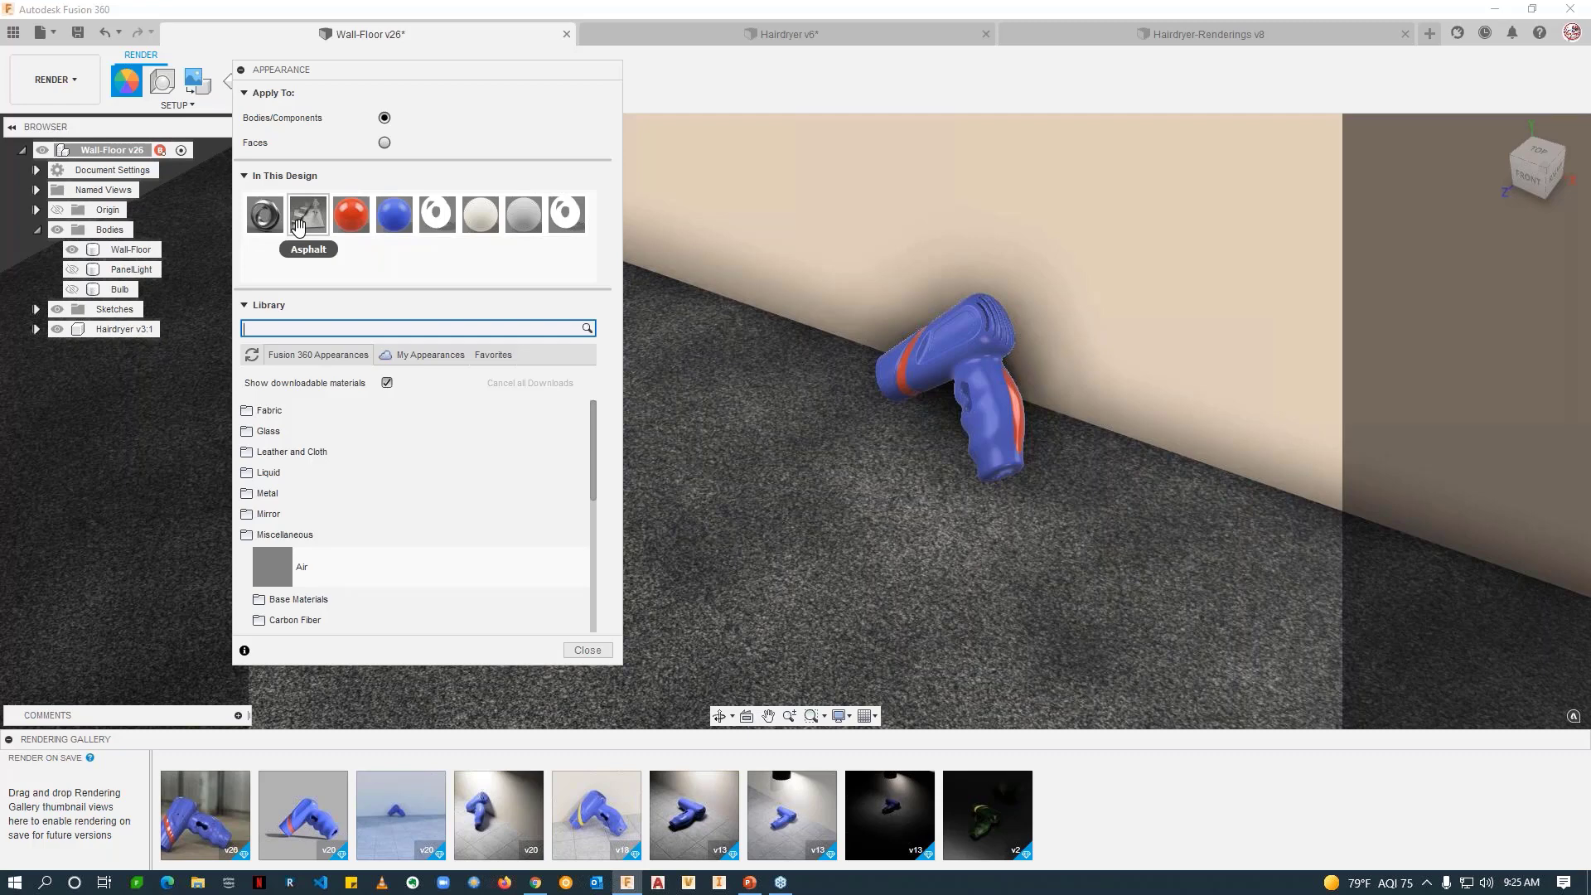
drag(299, 226, 818, 446)
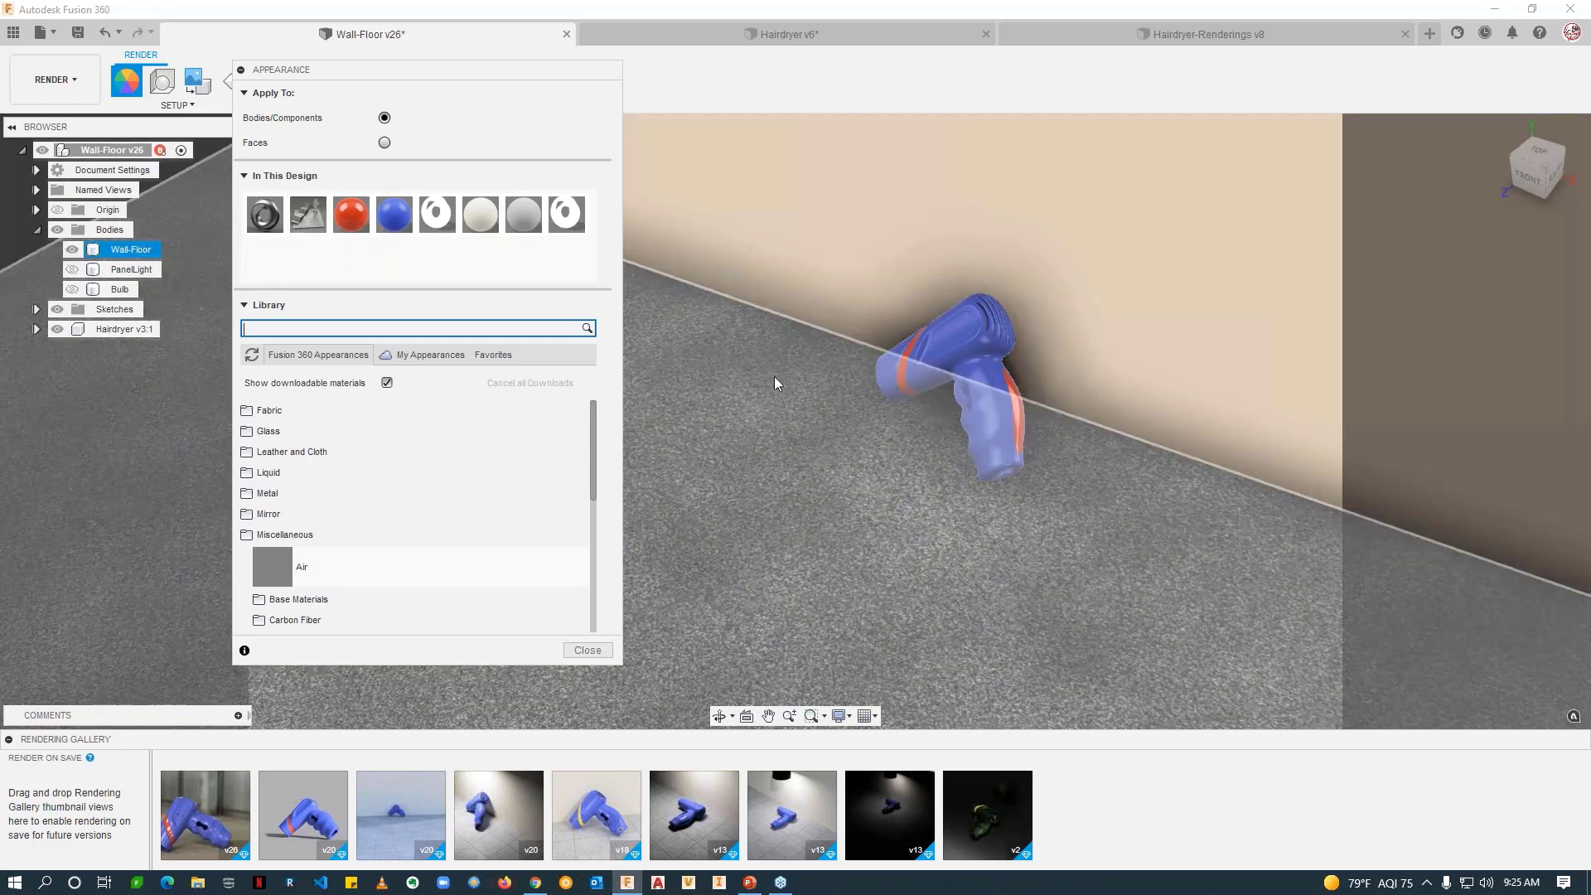
Step: Duplicate the design's Asphalt appearance and open the copy's advanced material settings in an enlarged editor
drag(776, 383, 771, 382)
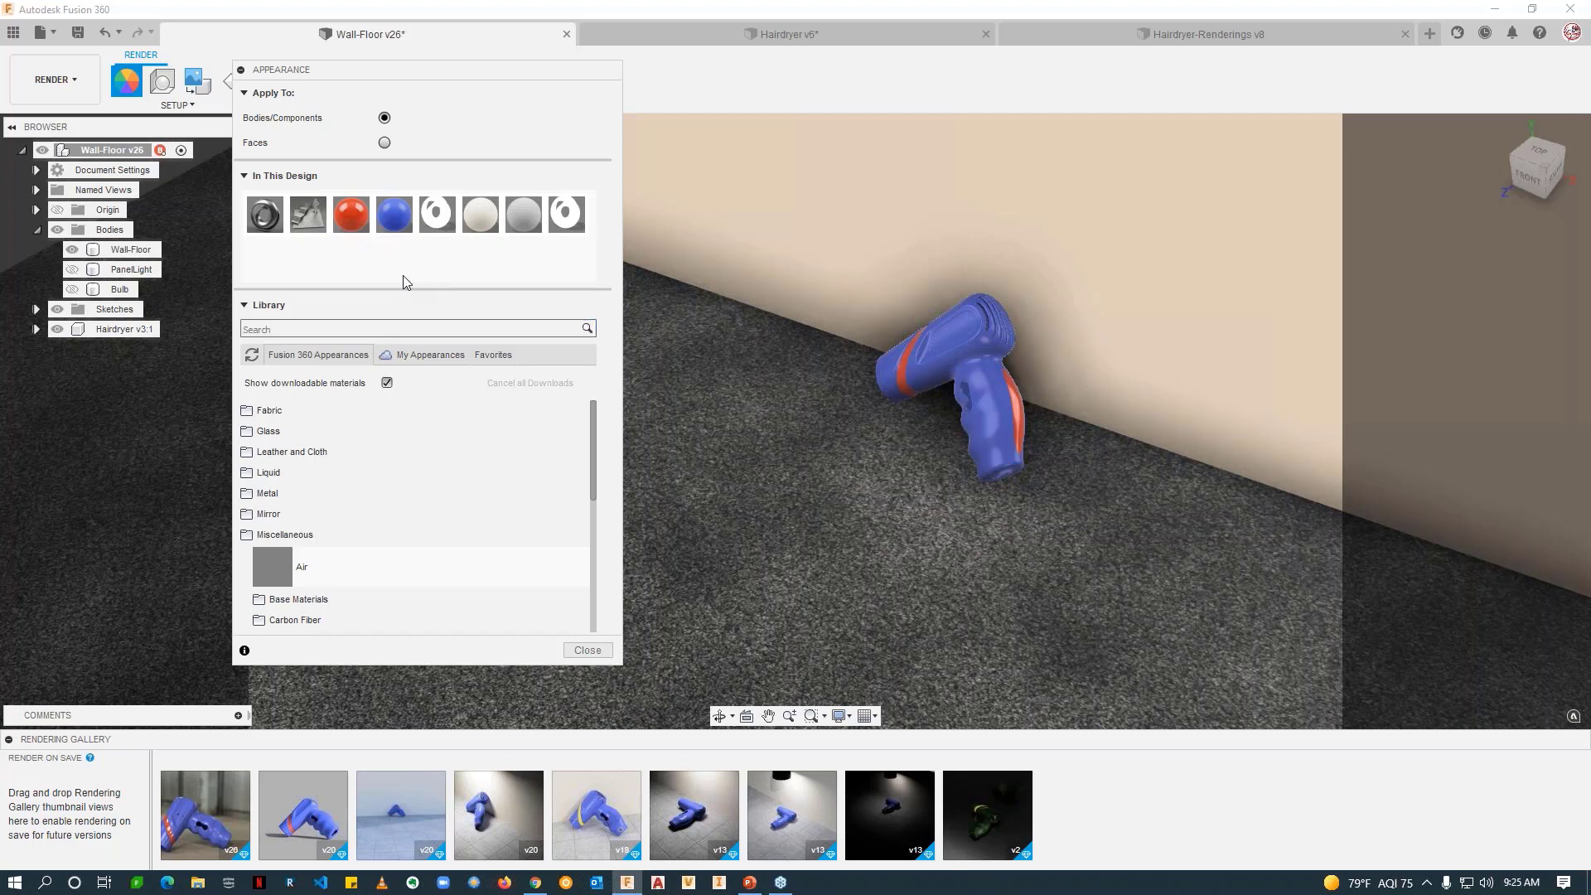
right_click(302, 217)
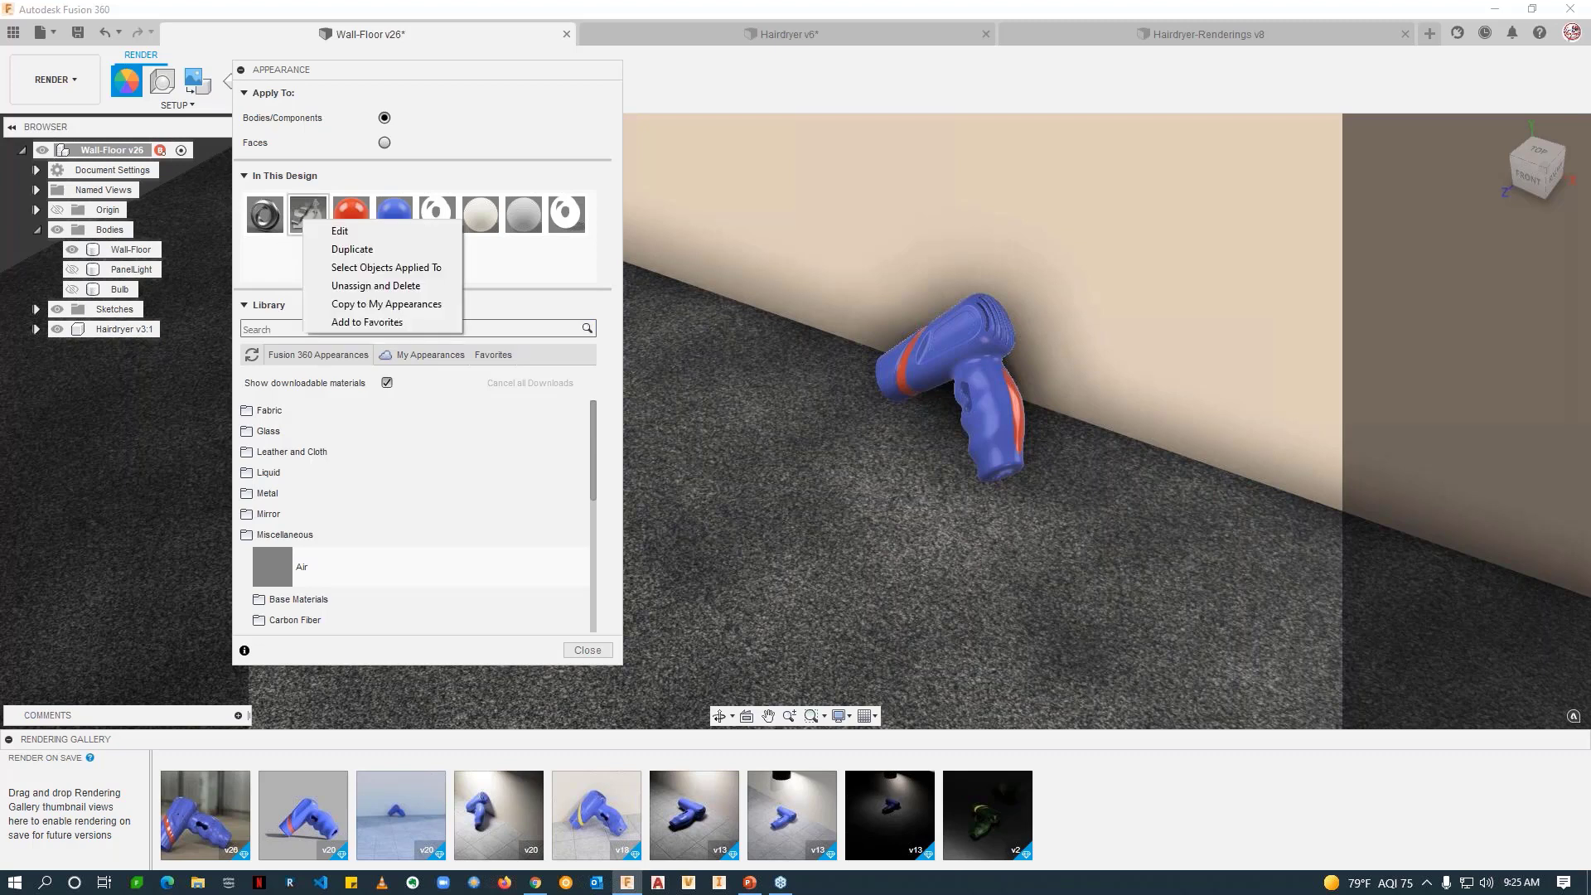
click(336, 251)
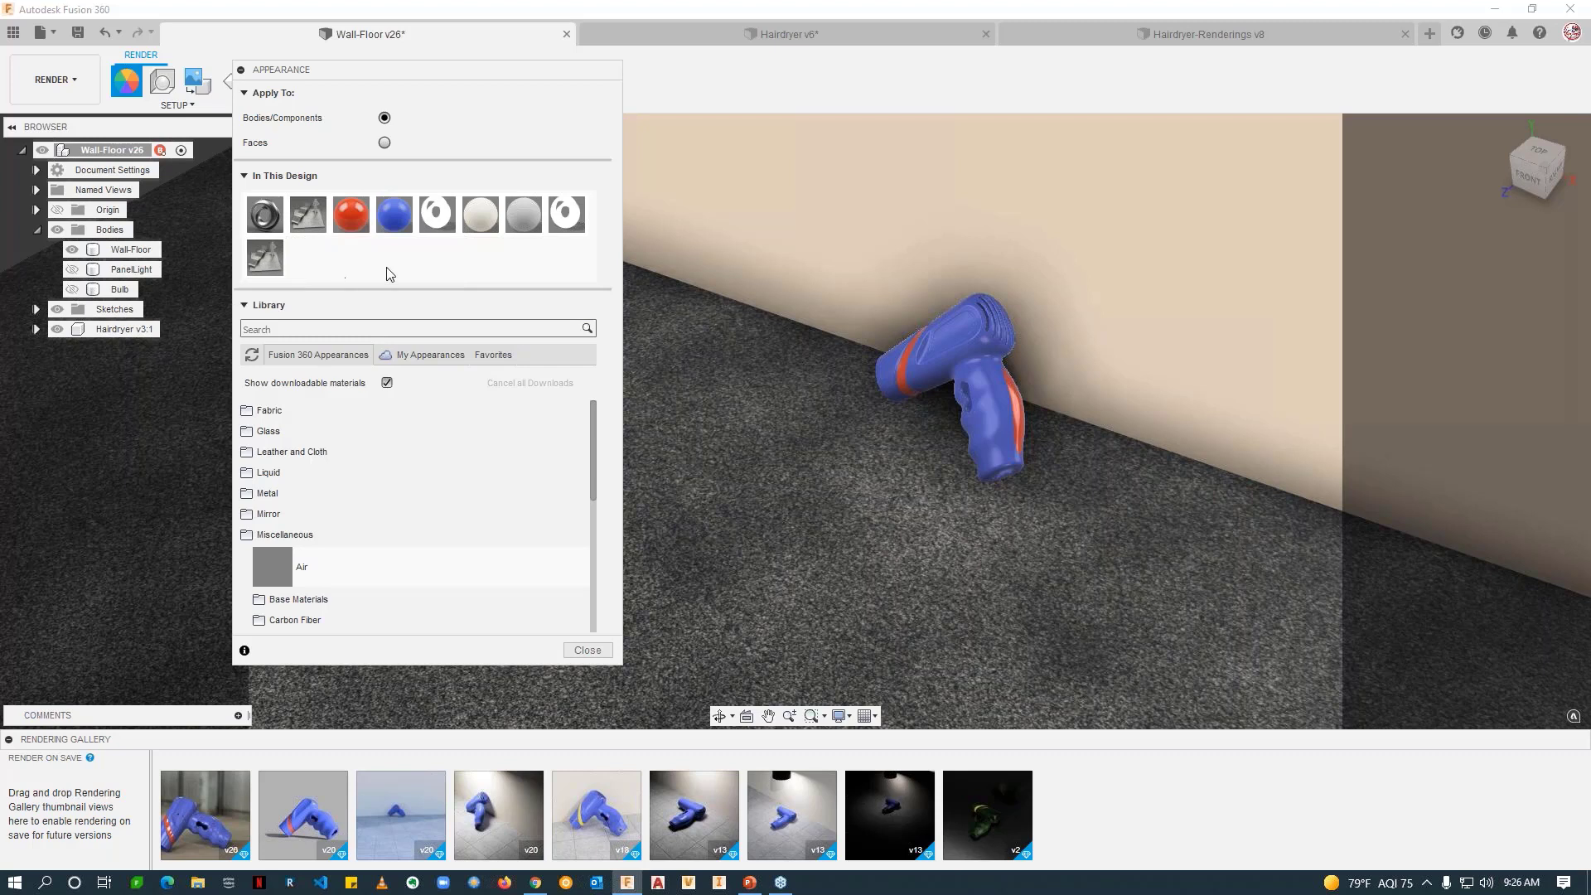
right_click(274, 253)
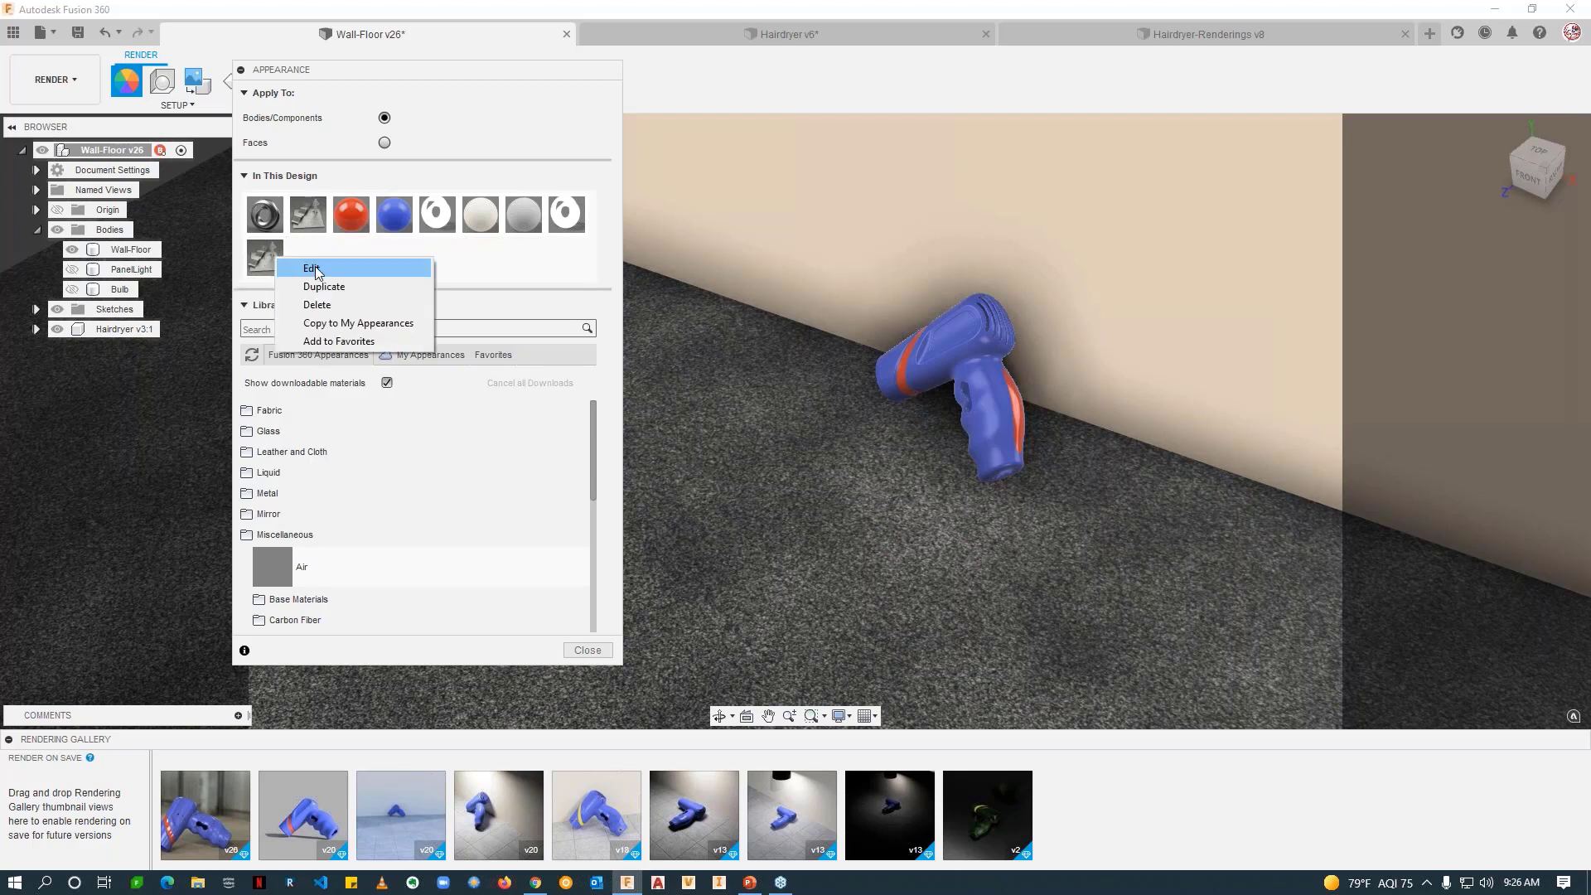
click(311, 265)
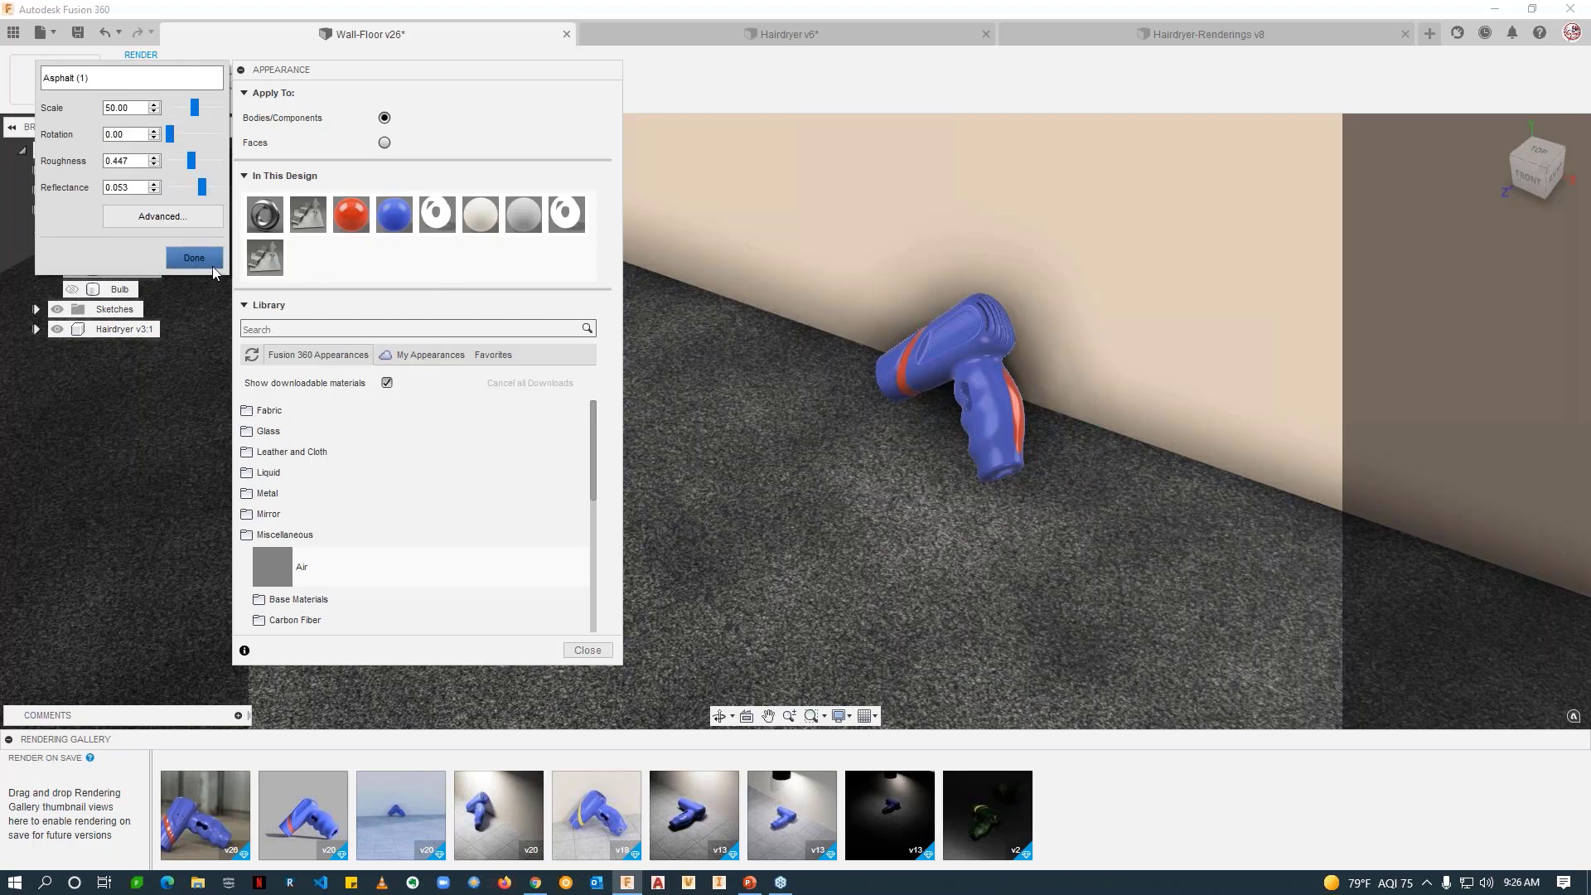
click(163, 216)
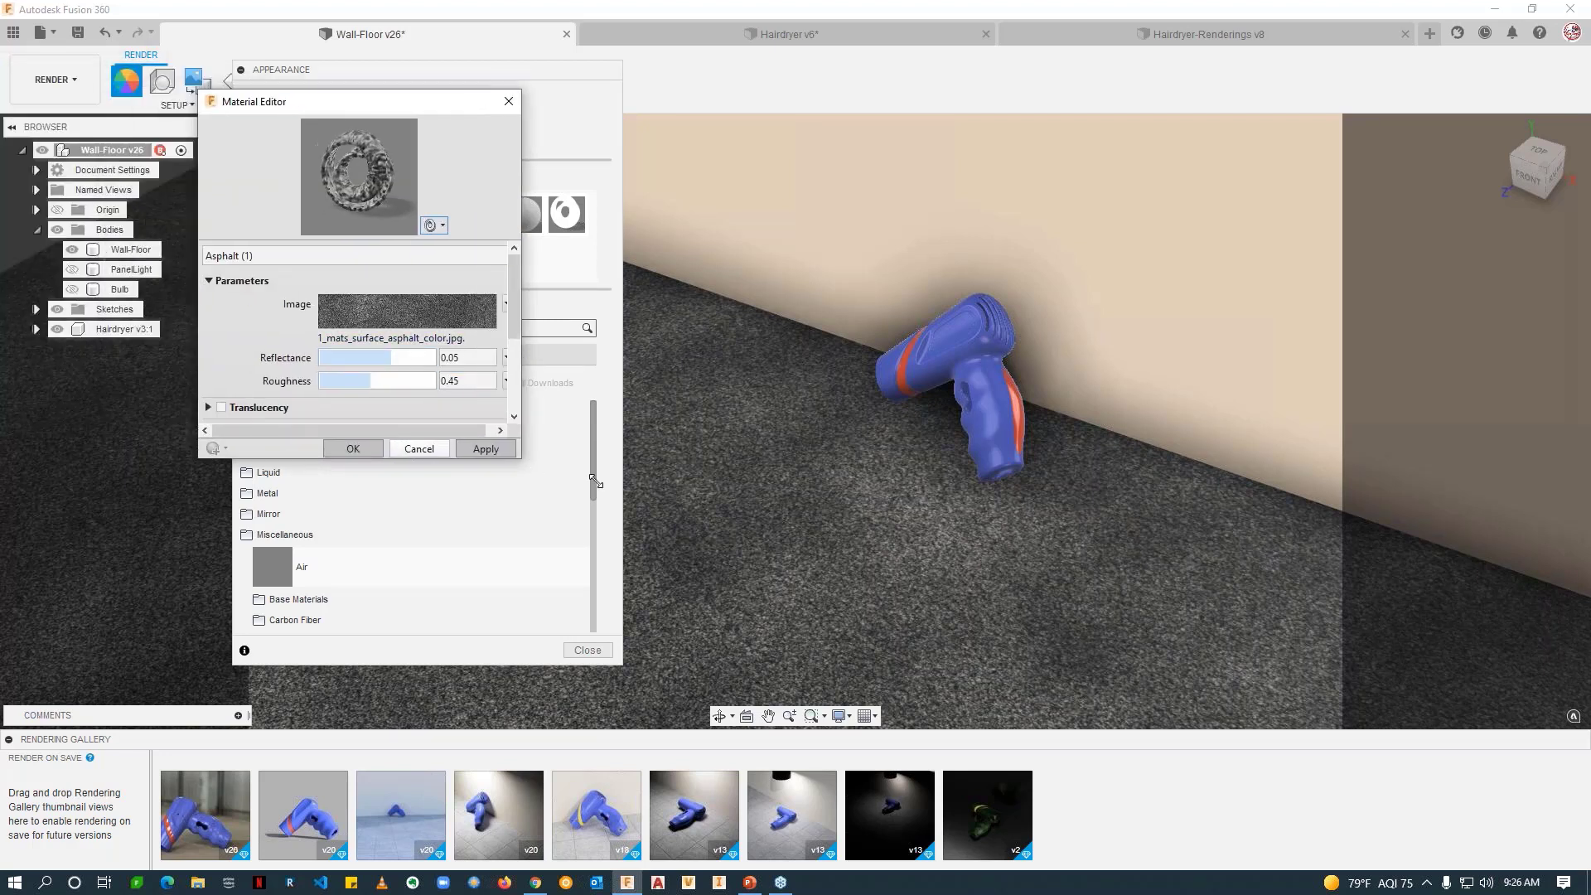
drag(533, 452, 863, 572)
Step: Replace the duplicate's colour image with floor_tiles_08_diff_4k.jpg from DownloadedTextures > textures, apply the change and close the material editor
click(449, 296)
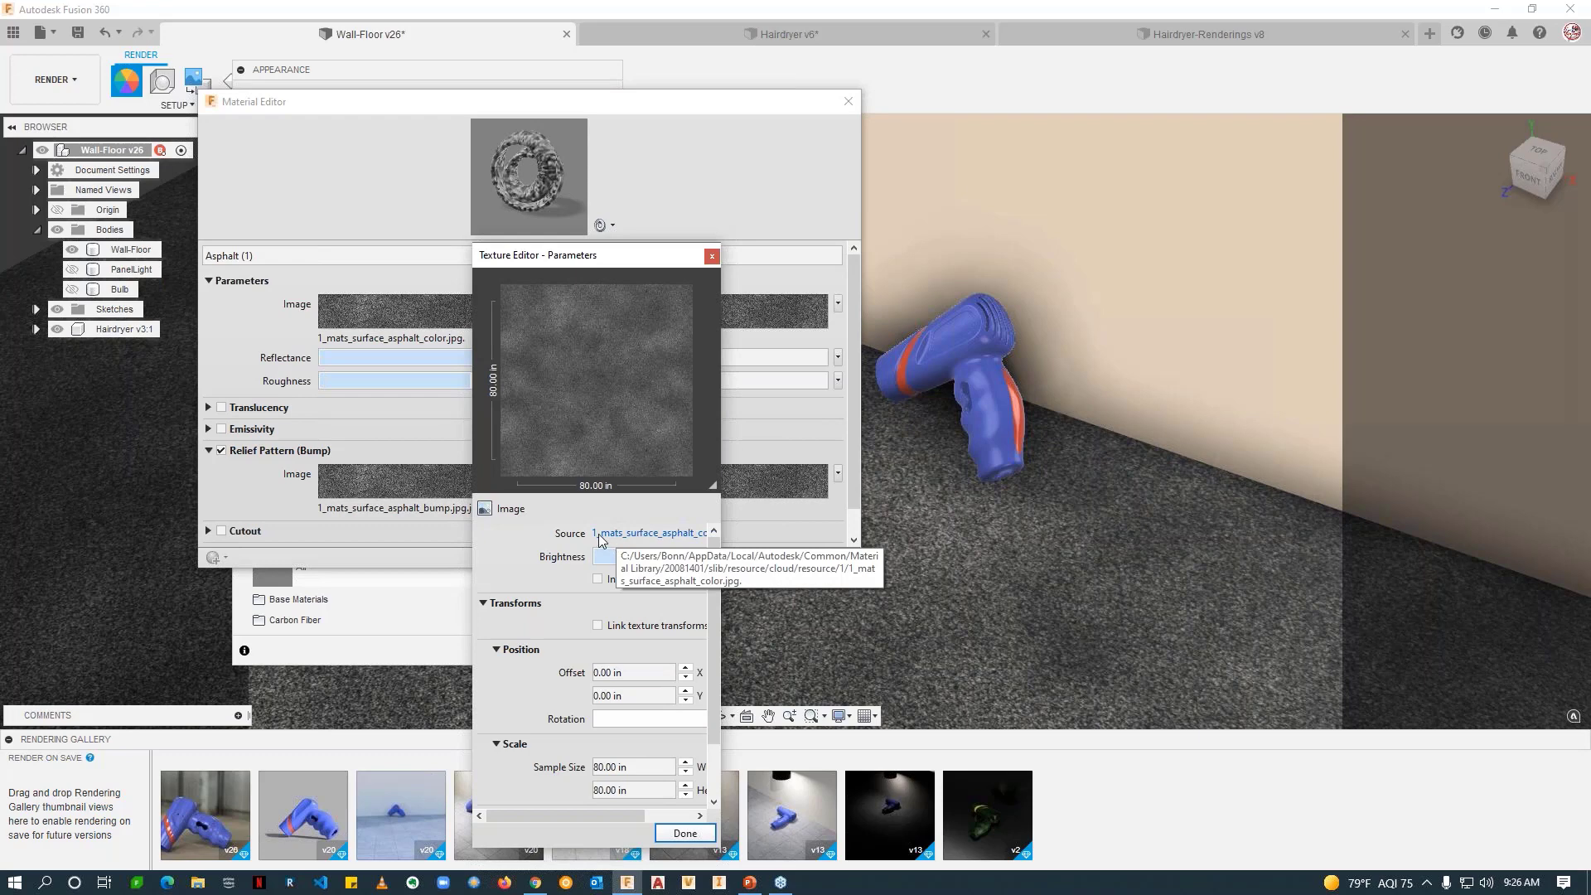
click(632, 535)
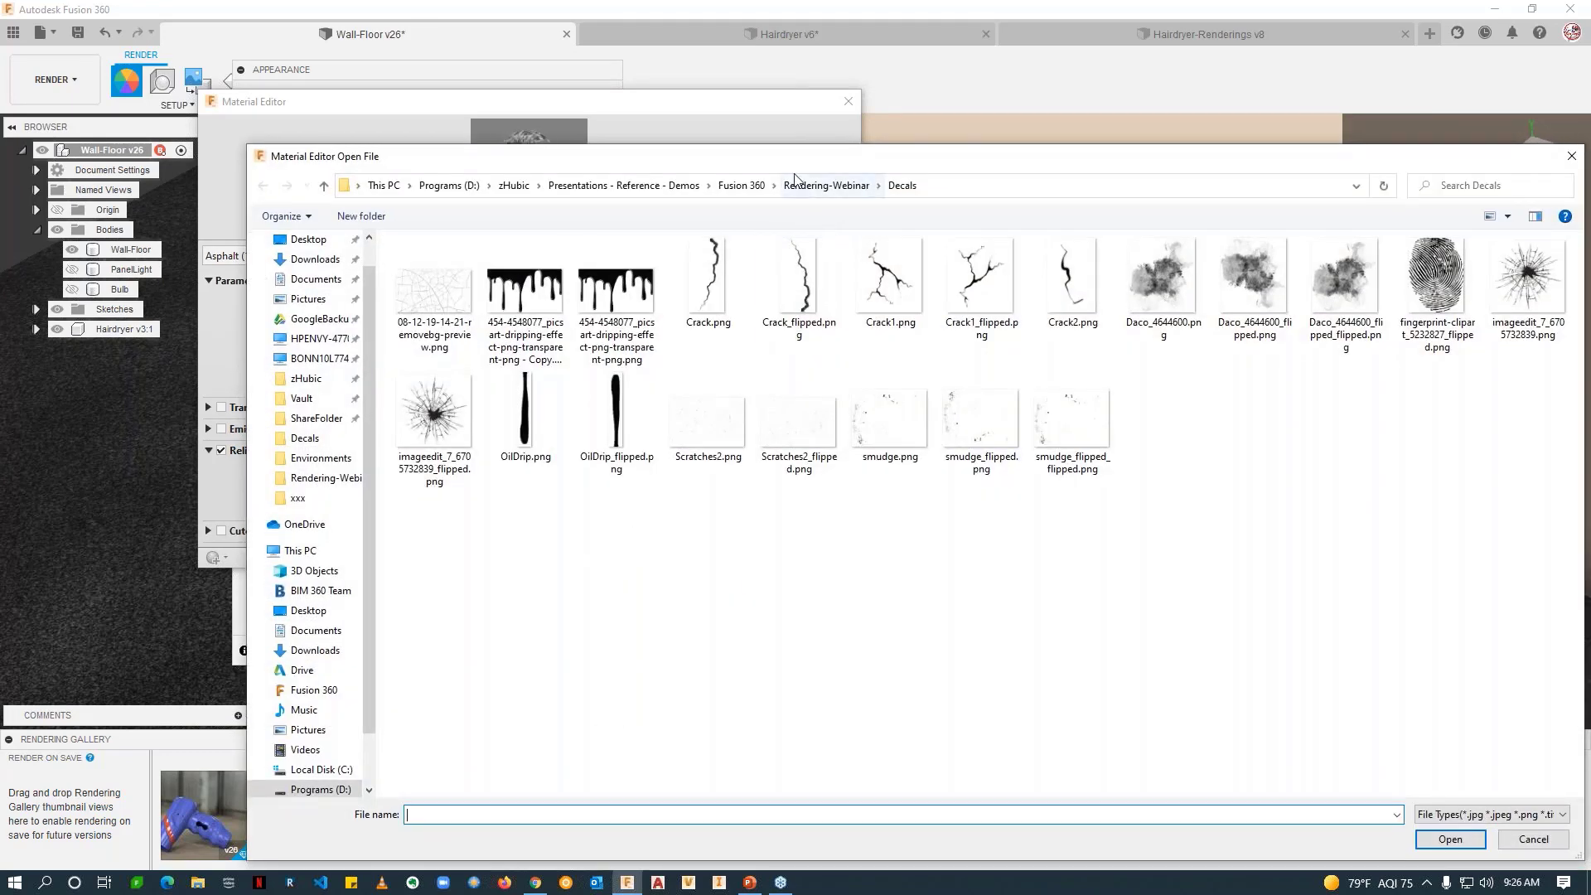
click(794, 178)
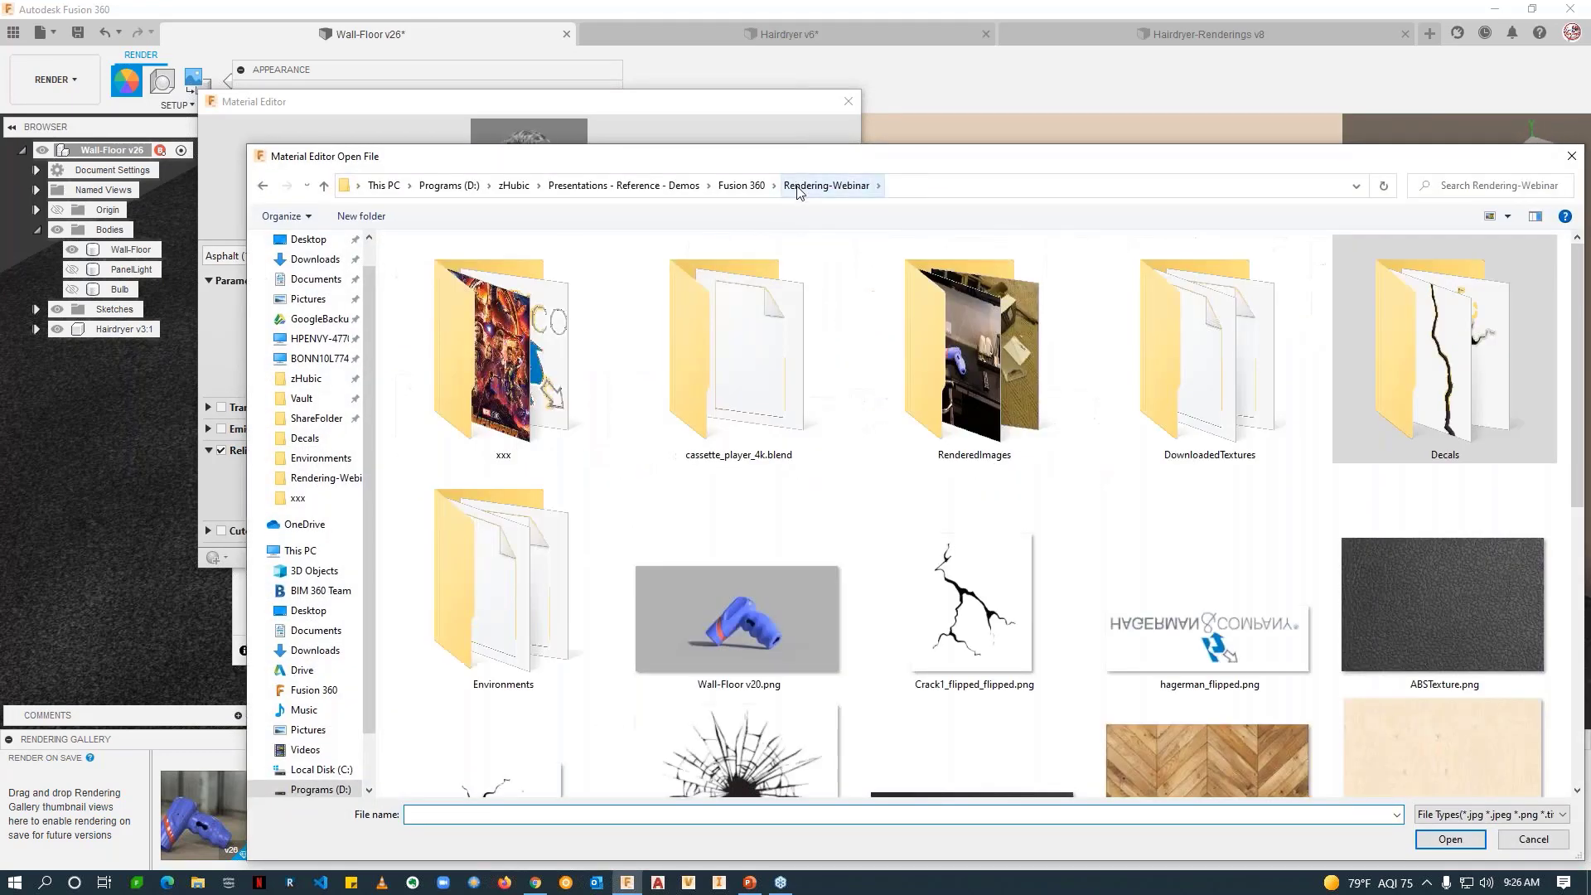
scroll(942, 497, down, 3)
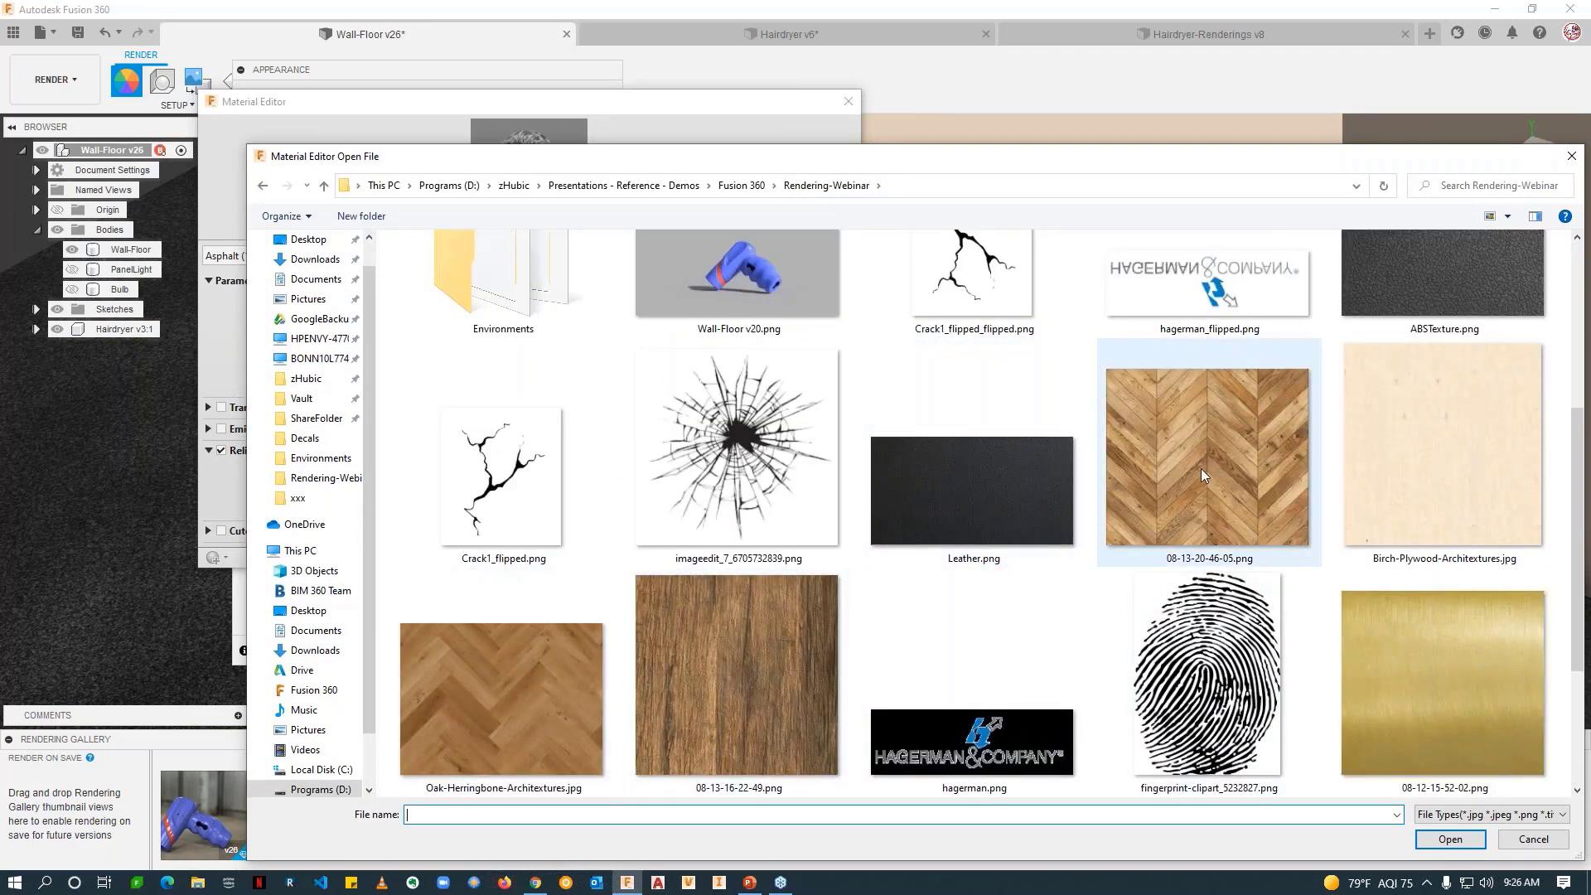
scroll(888, 559, up, 3)
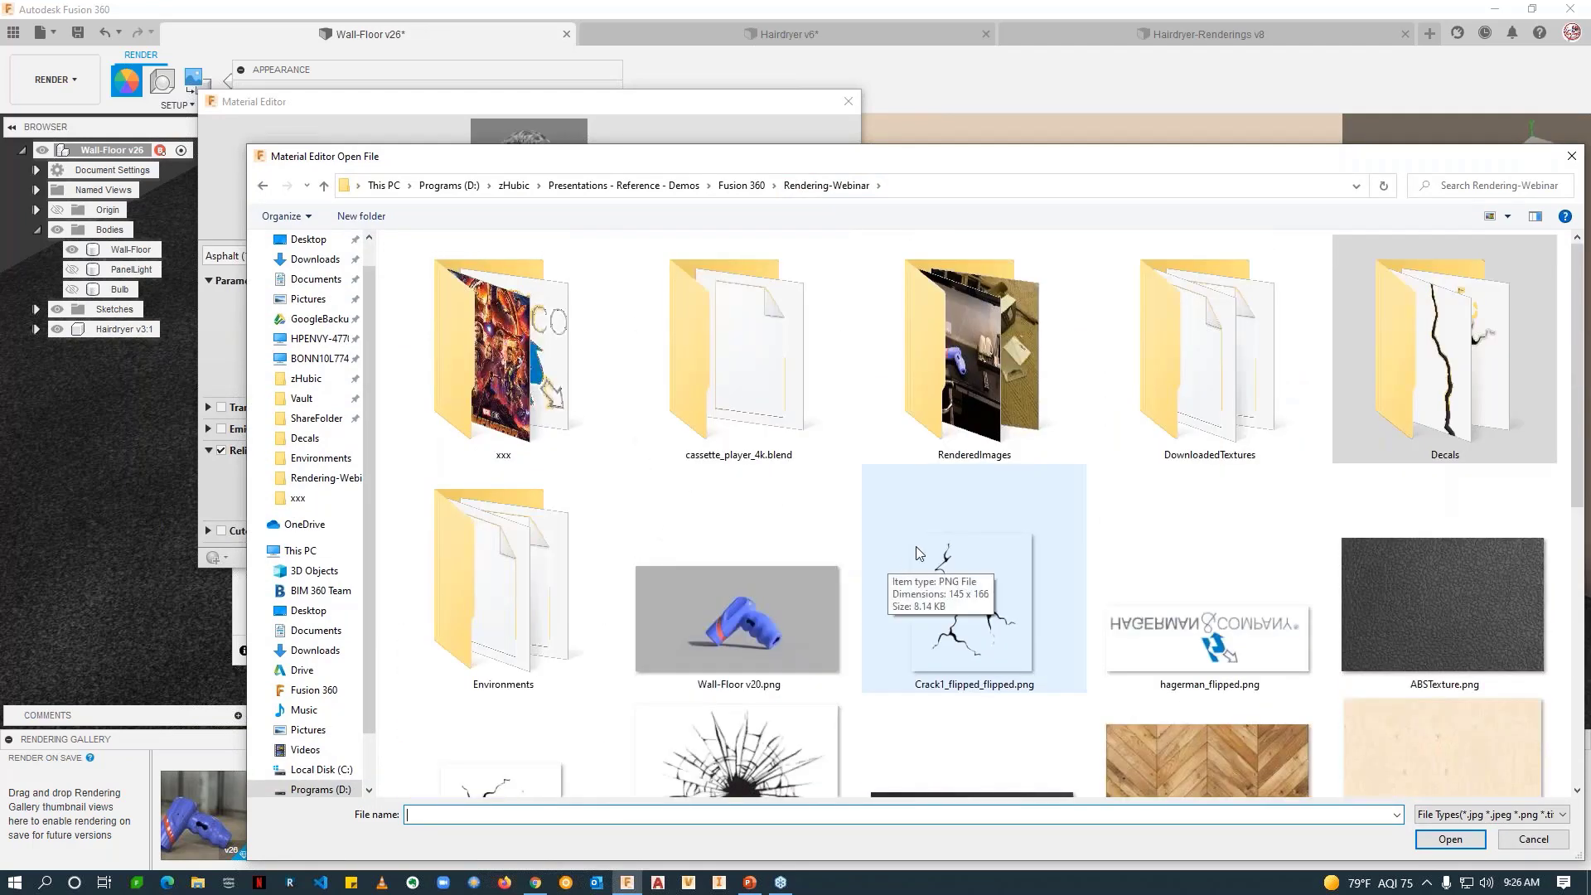
double_click(1201, 449)
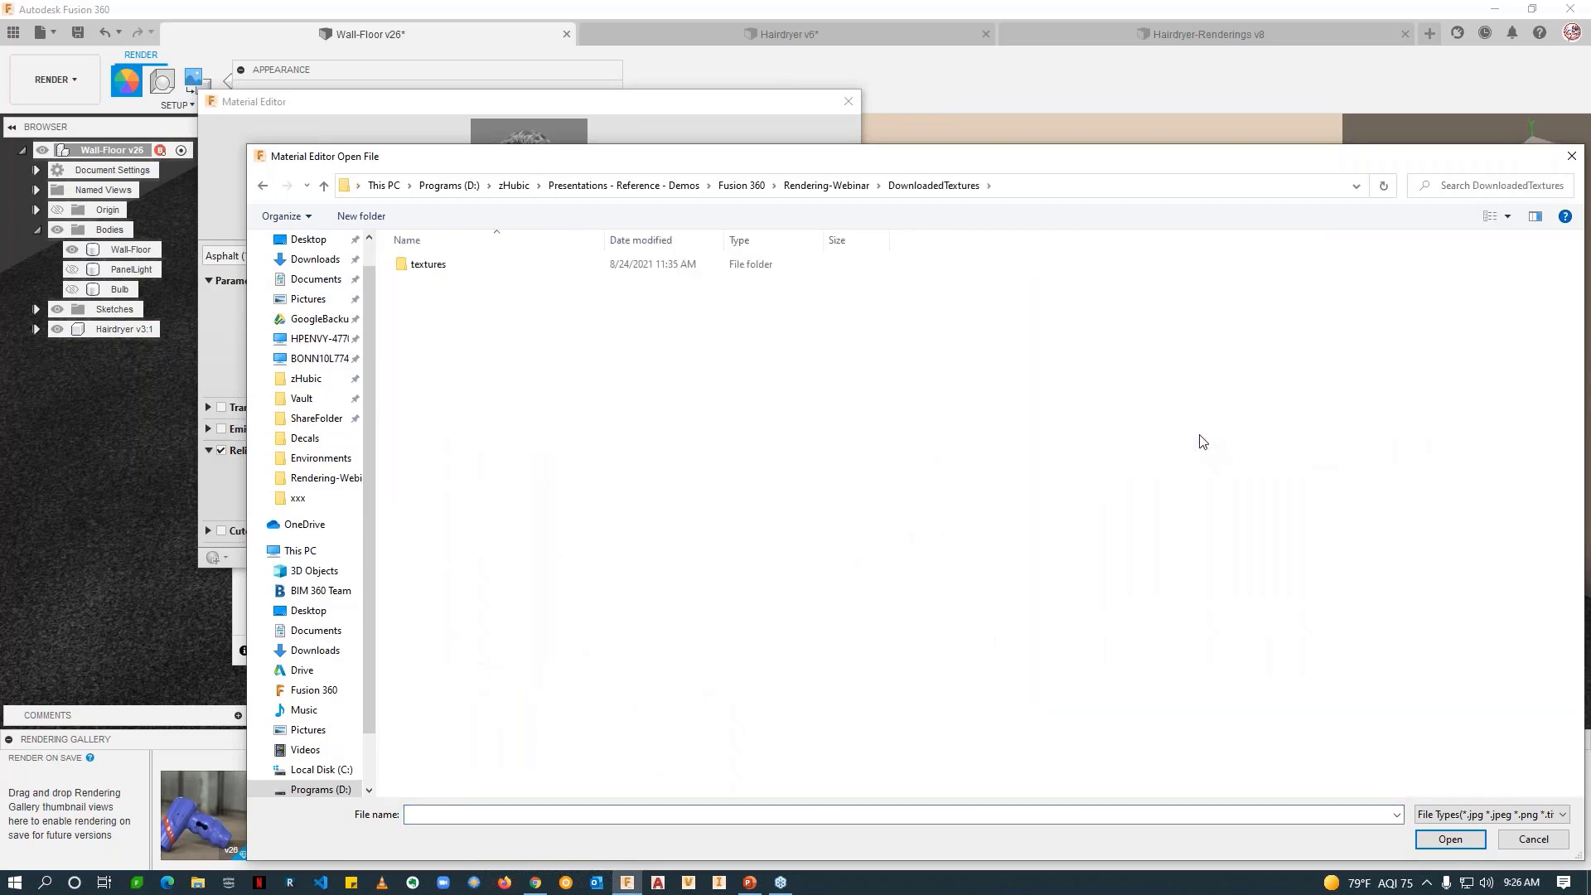
double_click(429, 264)
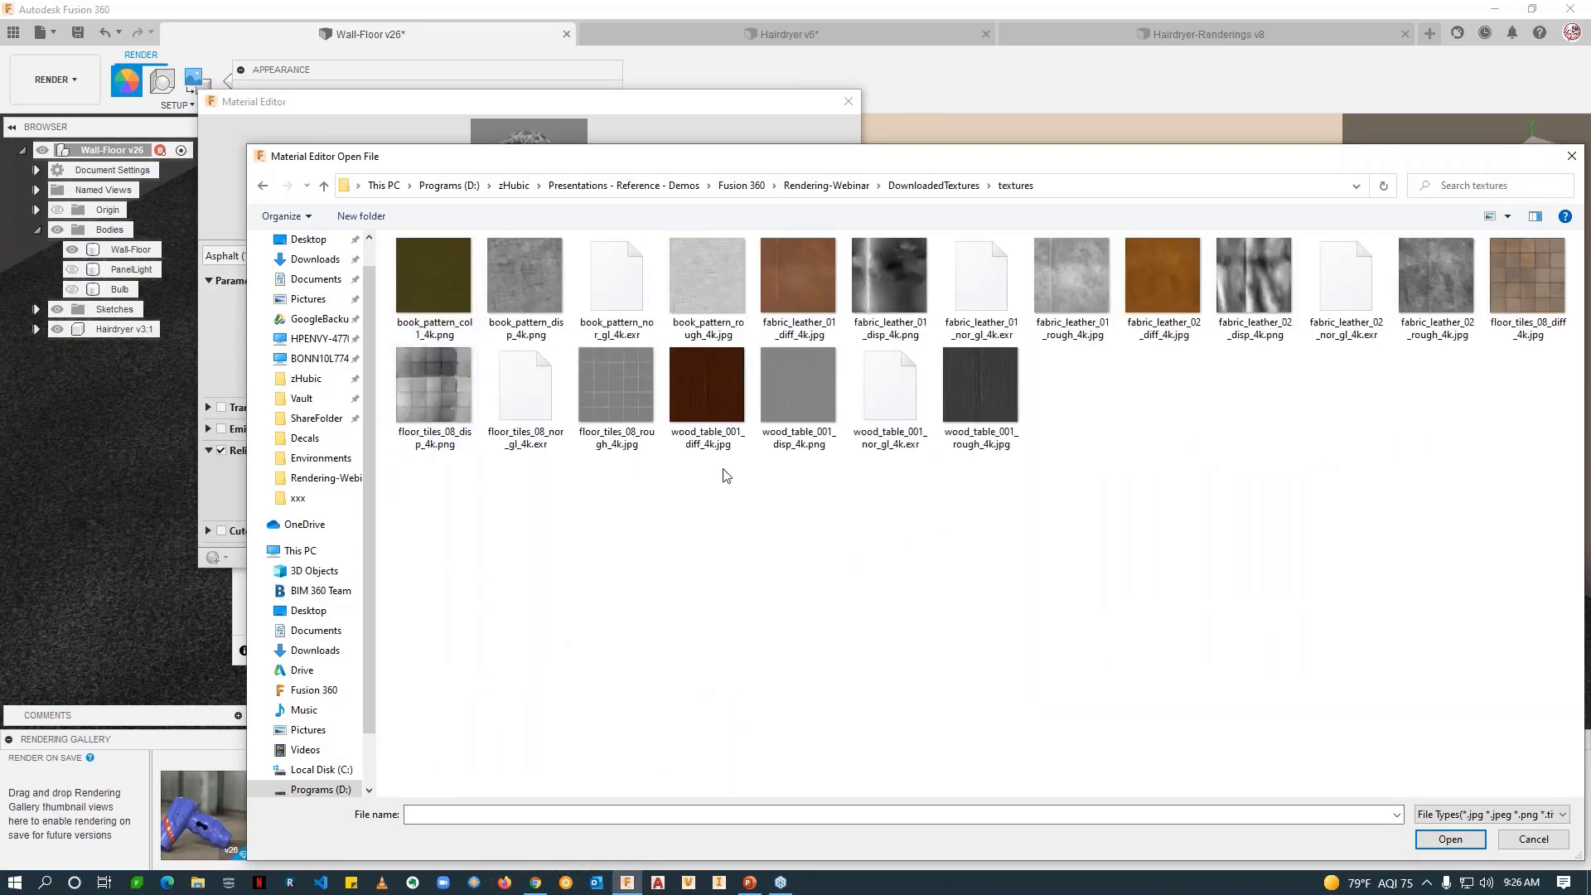
double_click(1520, 267)
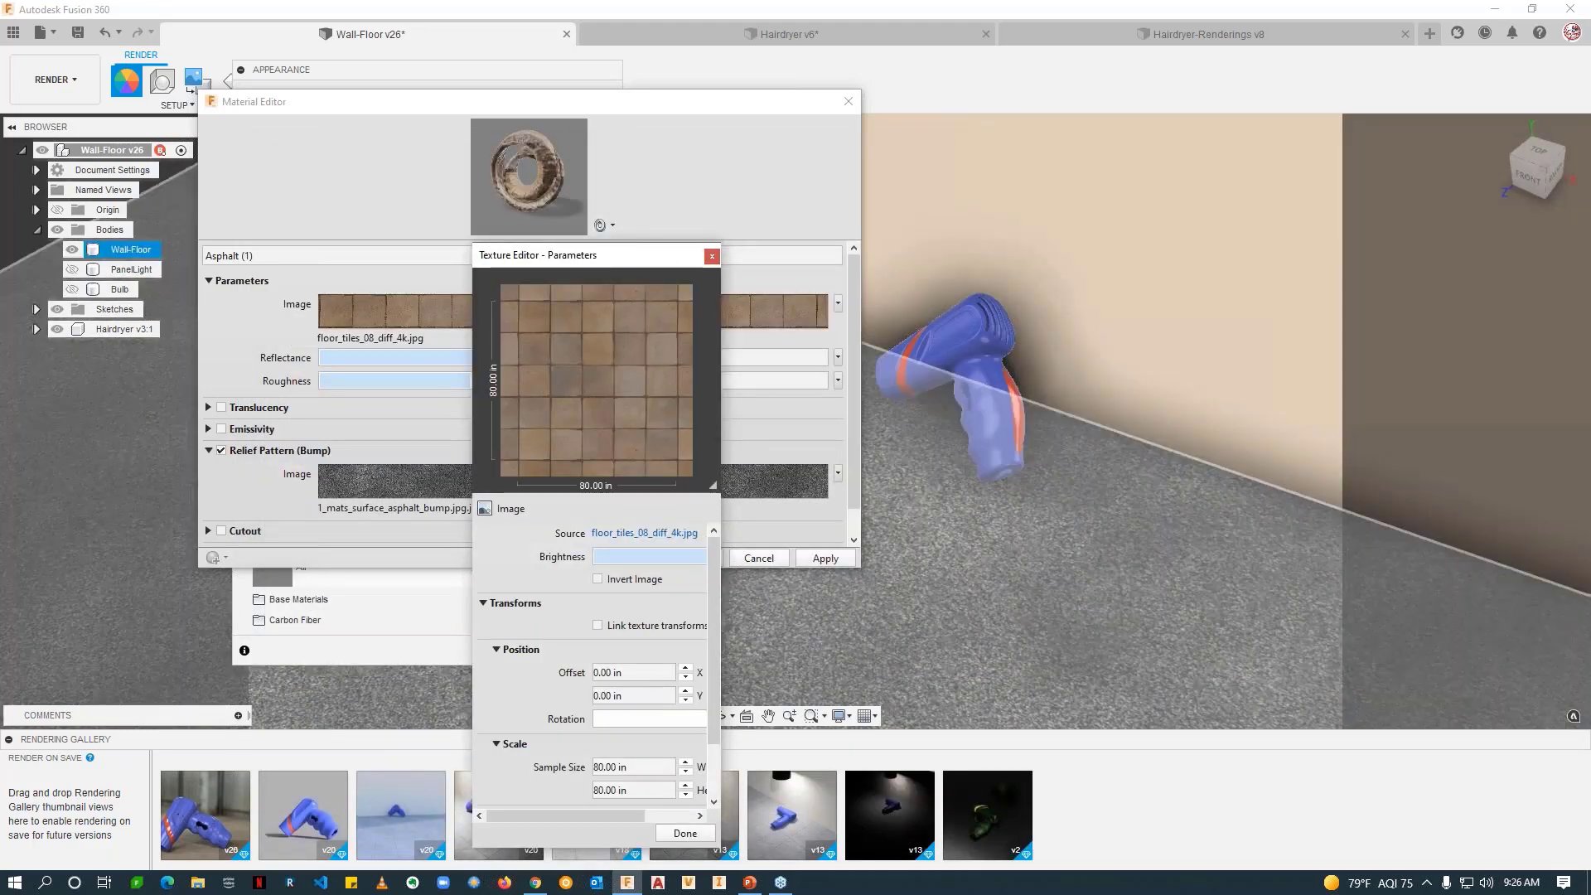
click(685, 833)
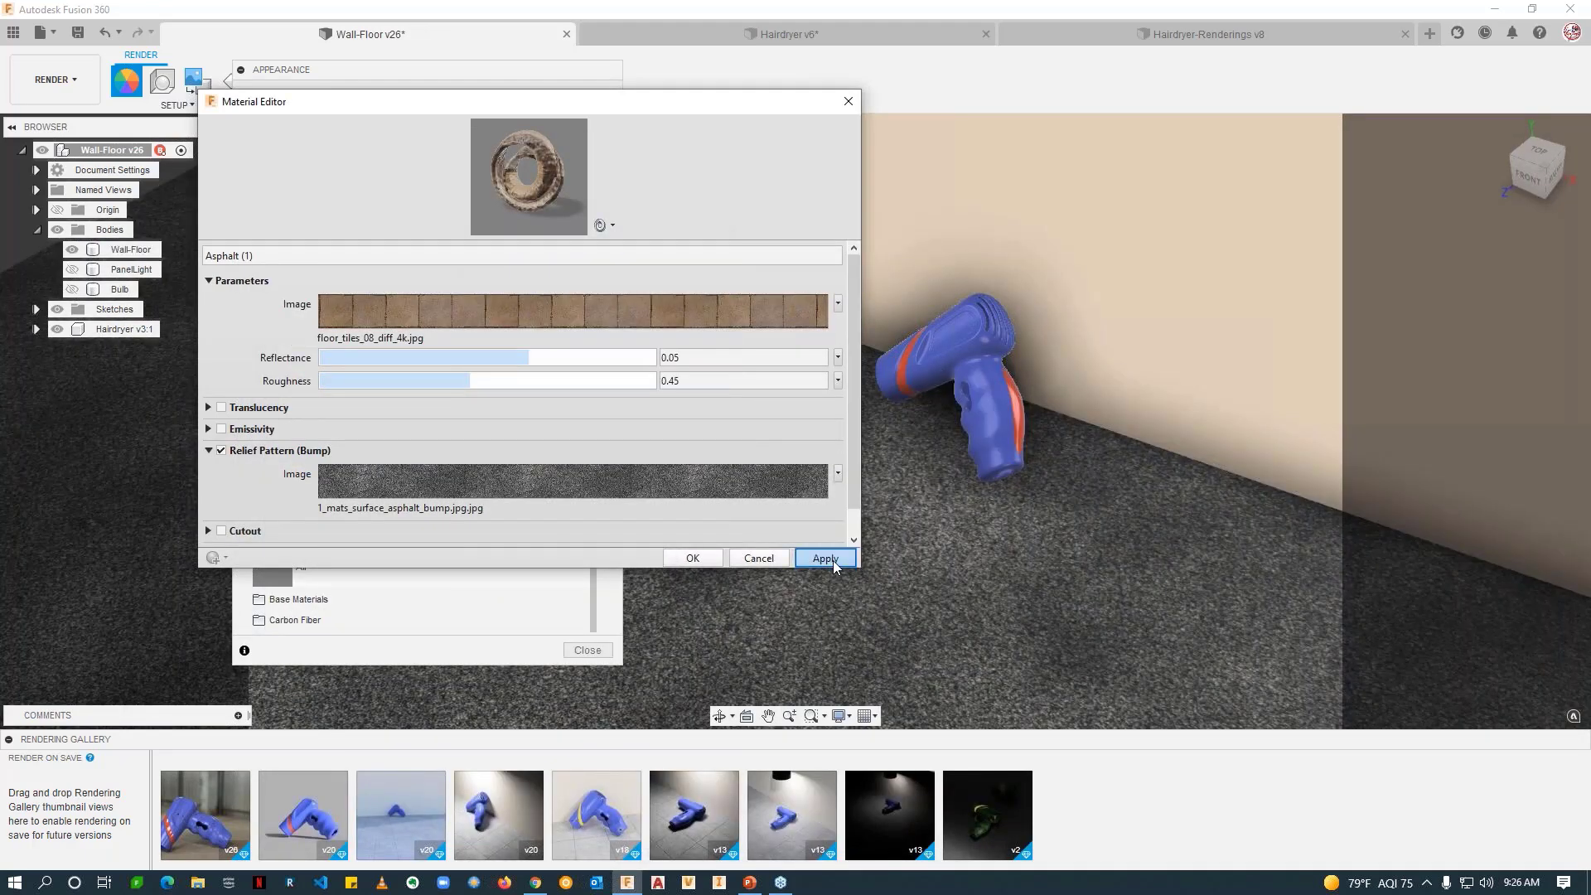
click(824, 558)
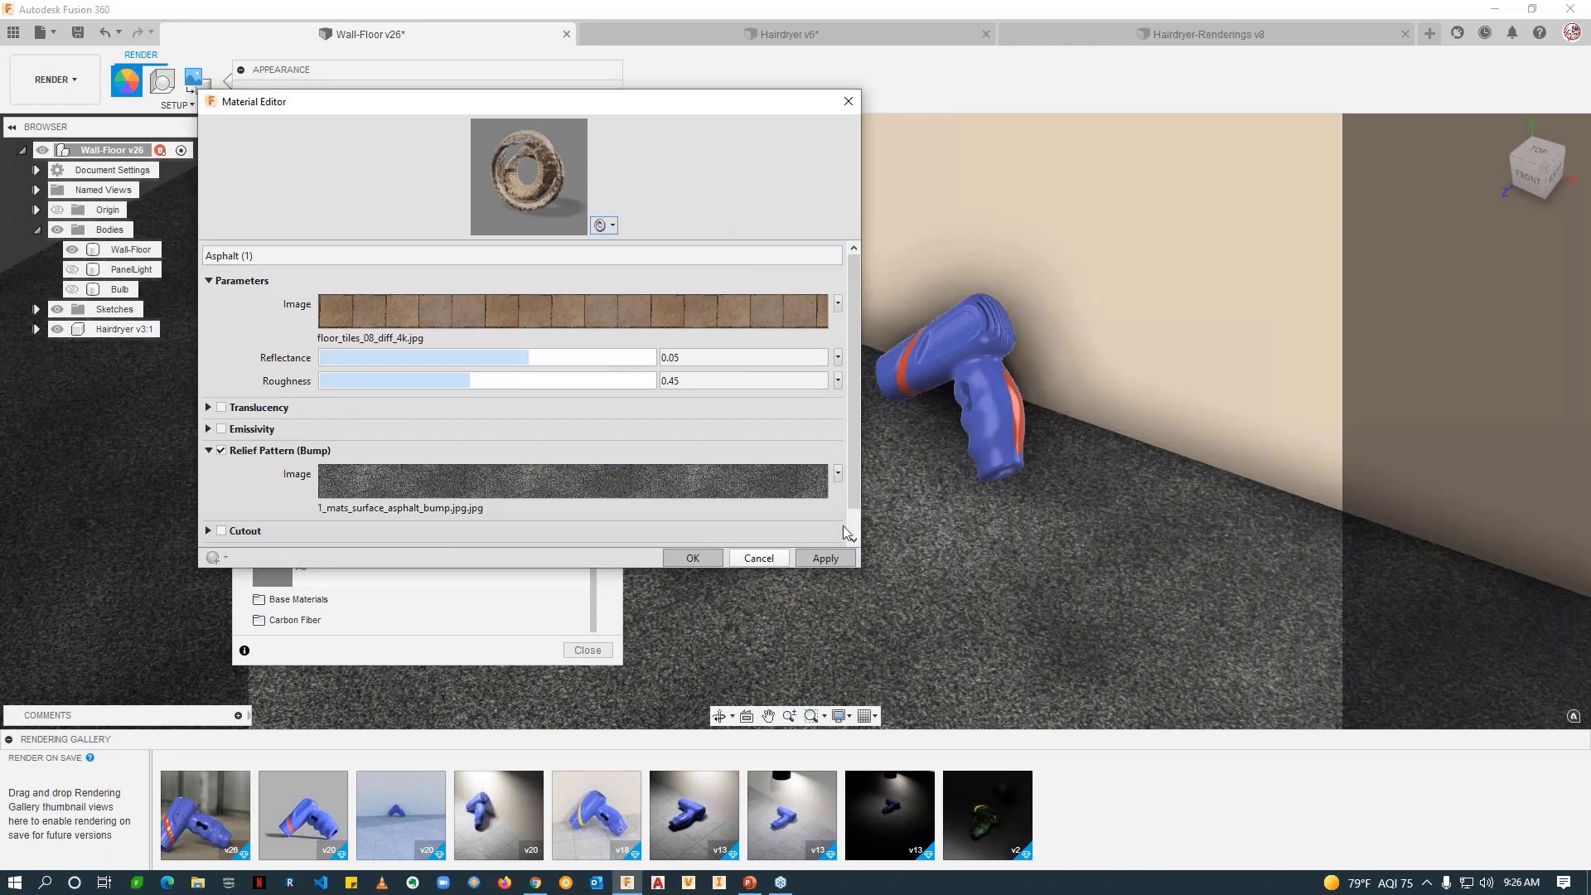
click(754, 557)
Step: Rename the duplicated asphalt appearance as Tiles
drag(265, 259, 394, 280)
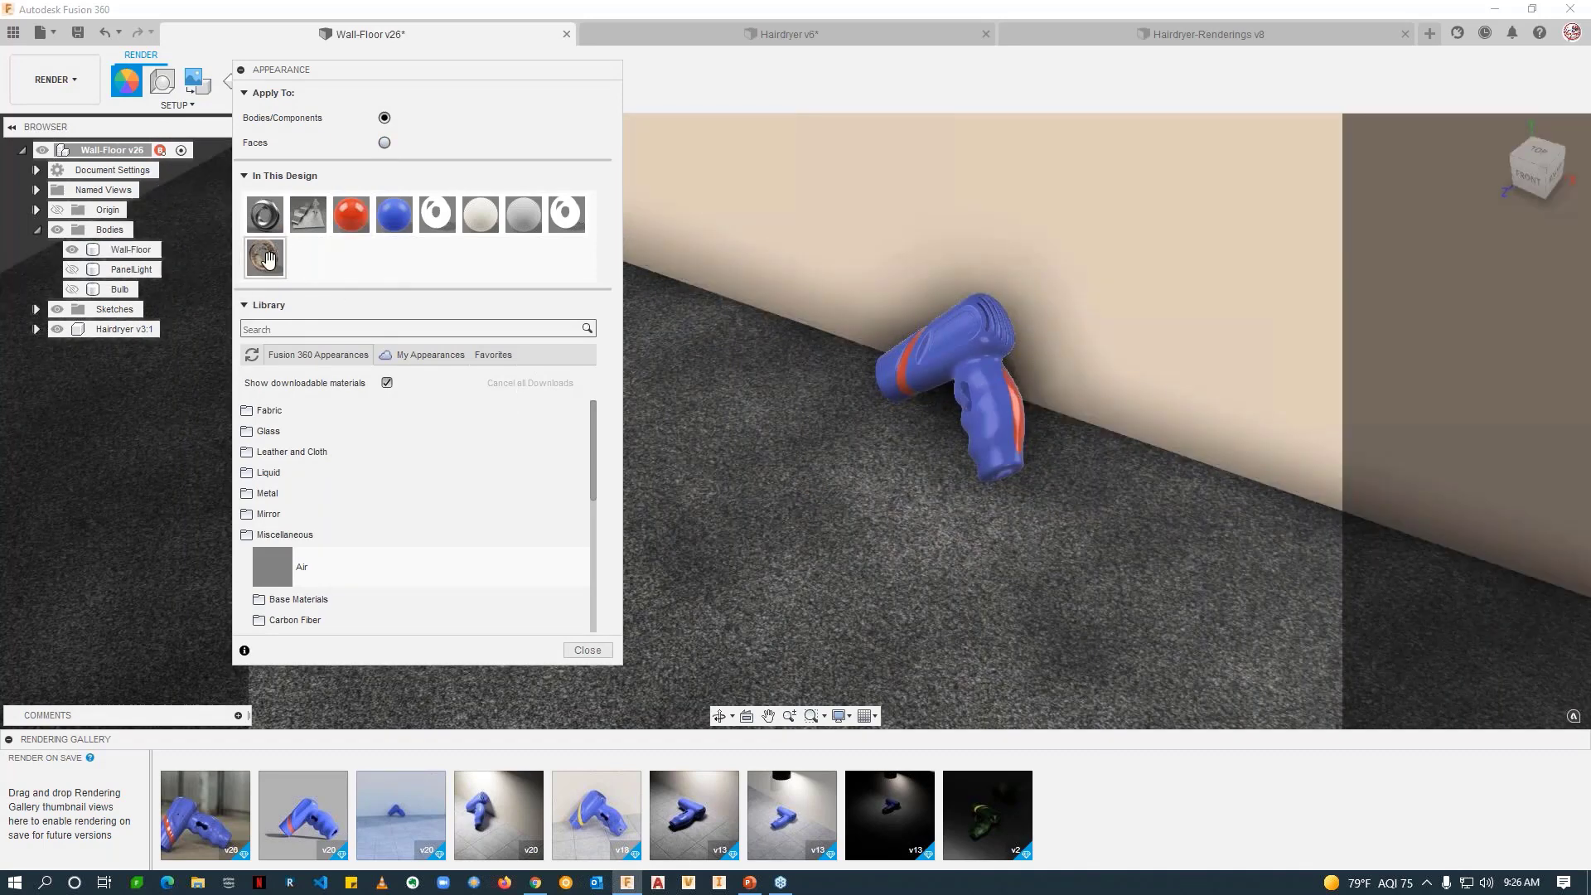
right_click(273, 263)
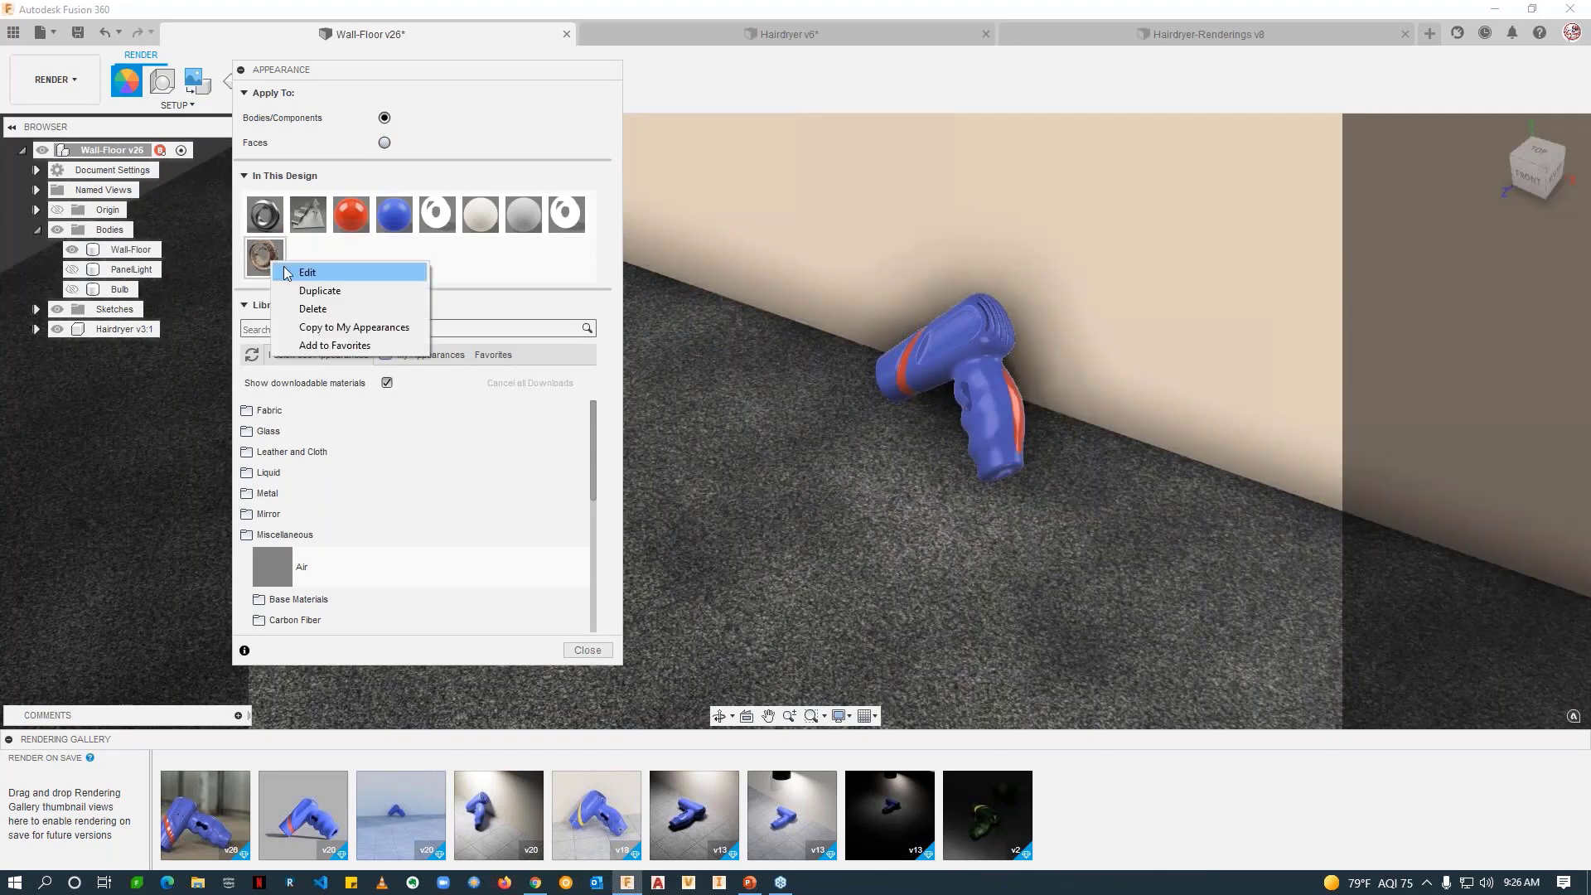
click(299, 273)
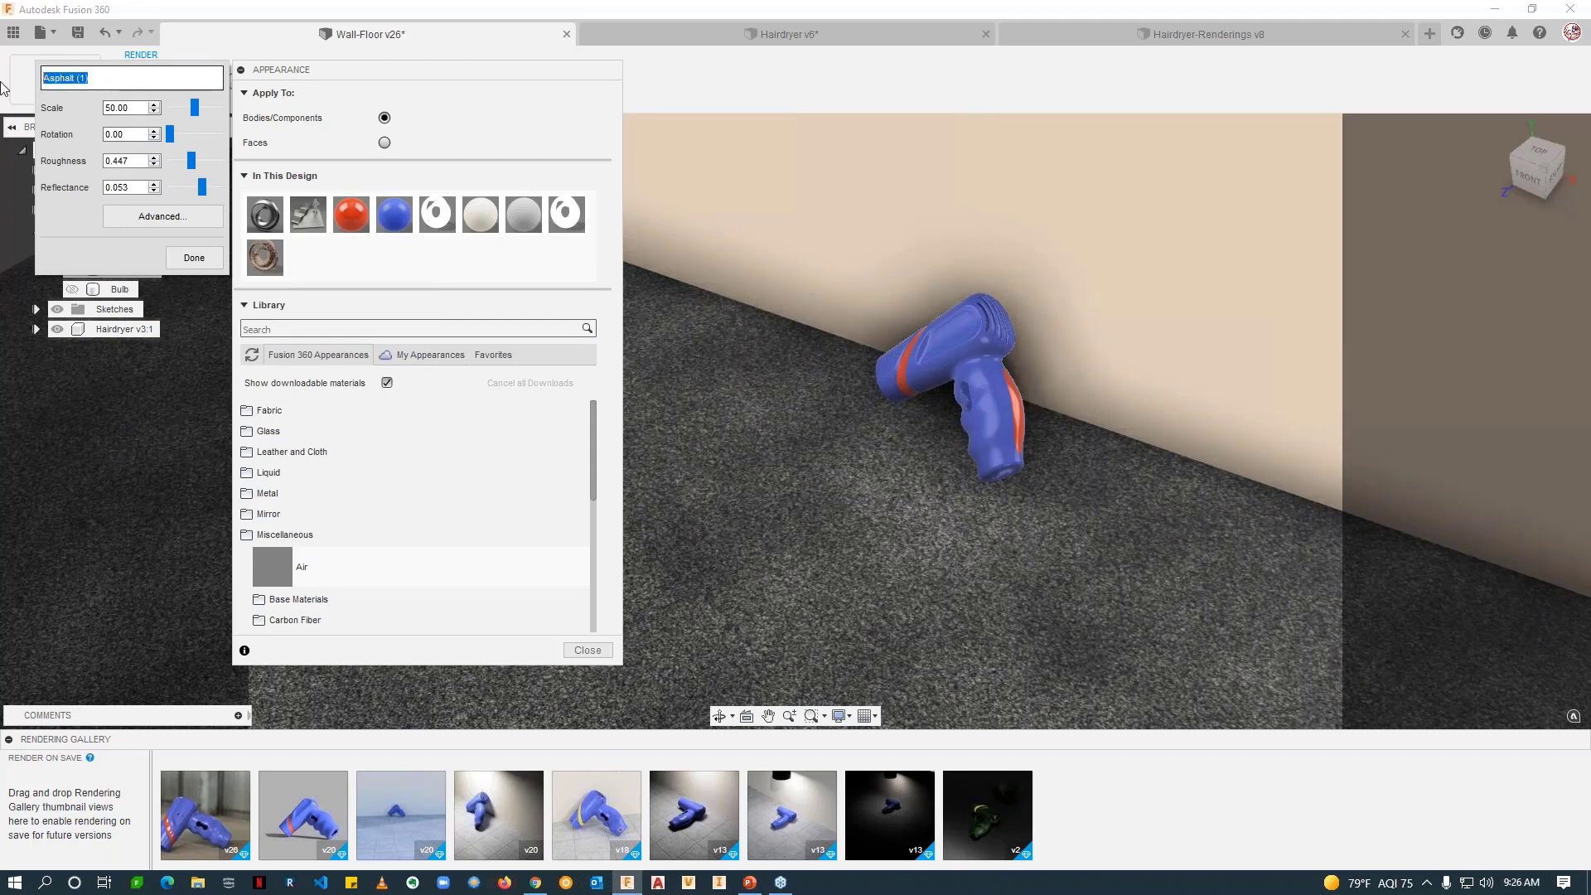
text(Tiles)
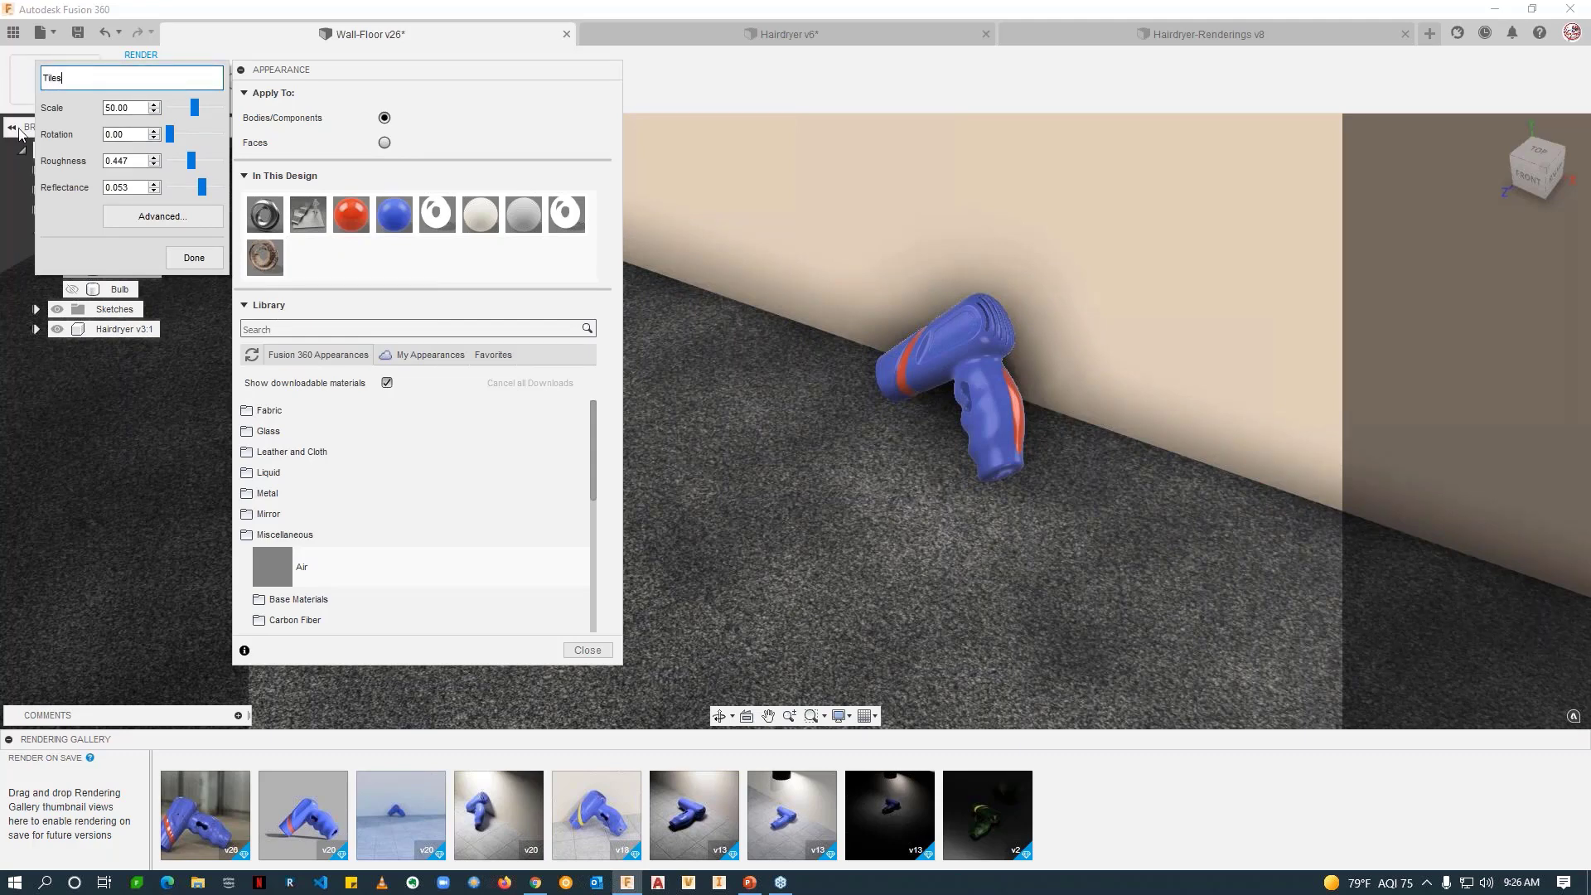
click(193, 258)
Step: Switch appearance assignment to individual faces and apply the Tiles appearance to the floor face only
drag(254, 248, 778, 251)
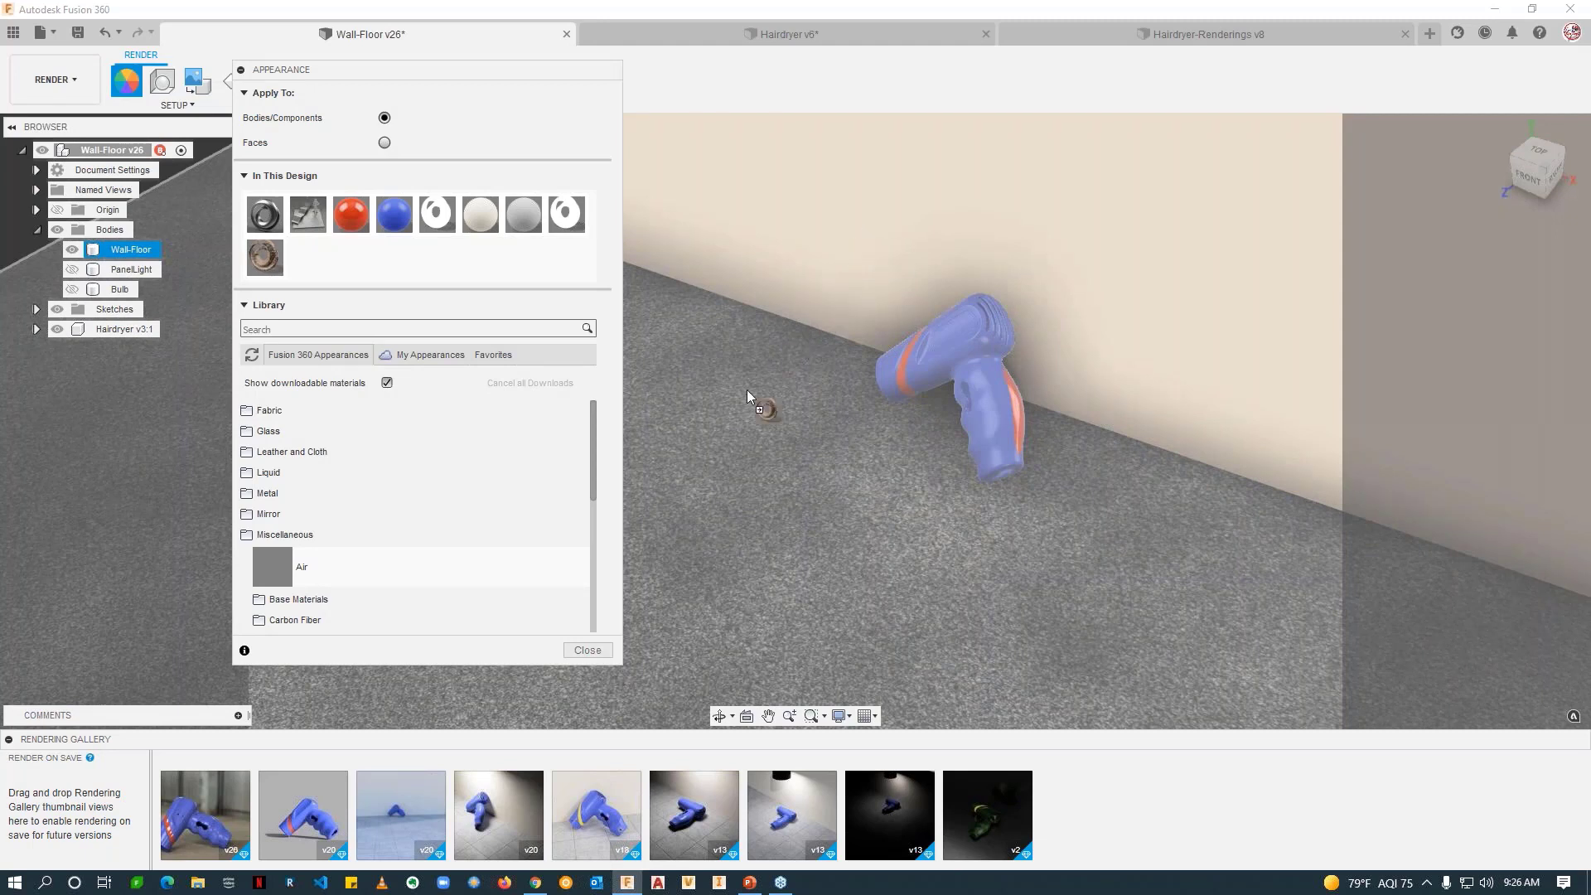
click(384, 143)
drag(265, 257, 705, 524)
scroll(915, 552, down, 3)
middle_drag(915, 552, 992, 502)
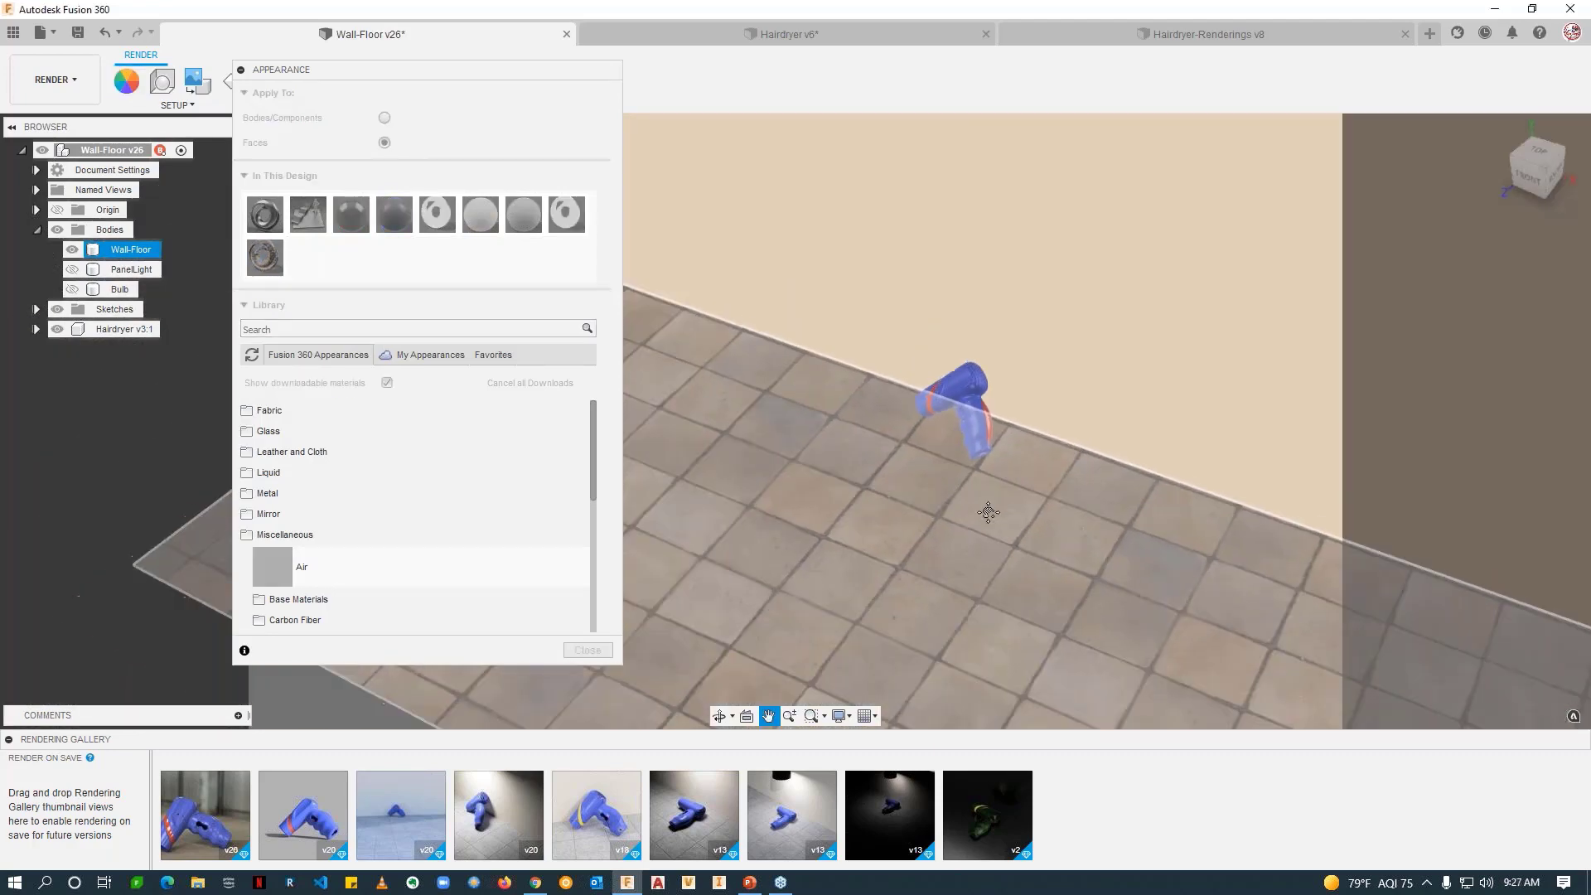
shift+middle_drag(1140, 549, 878, 365)
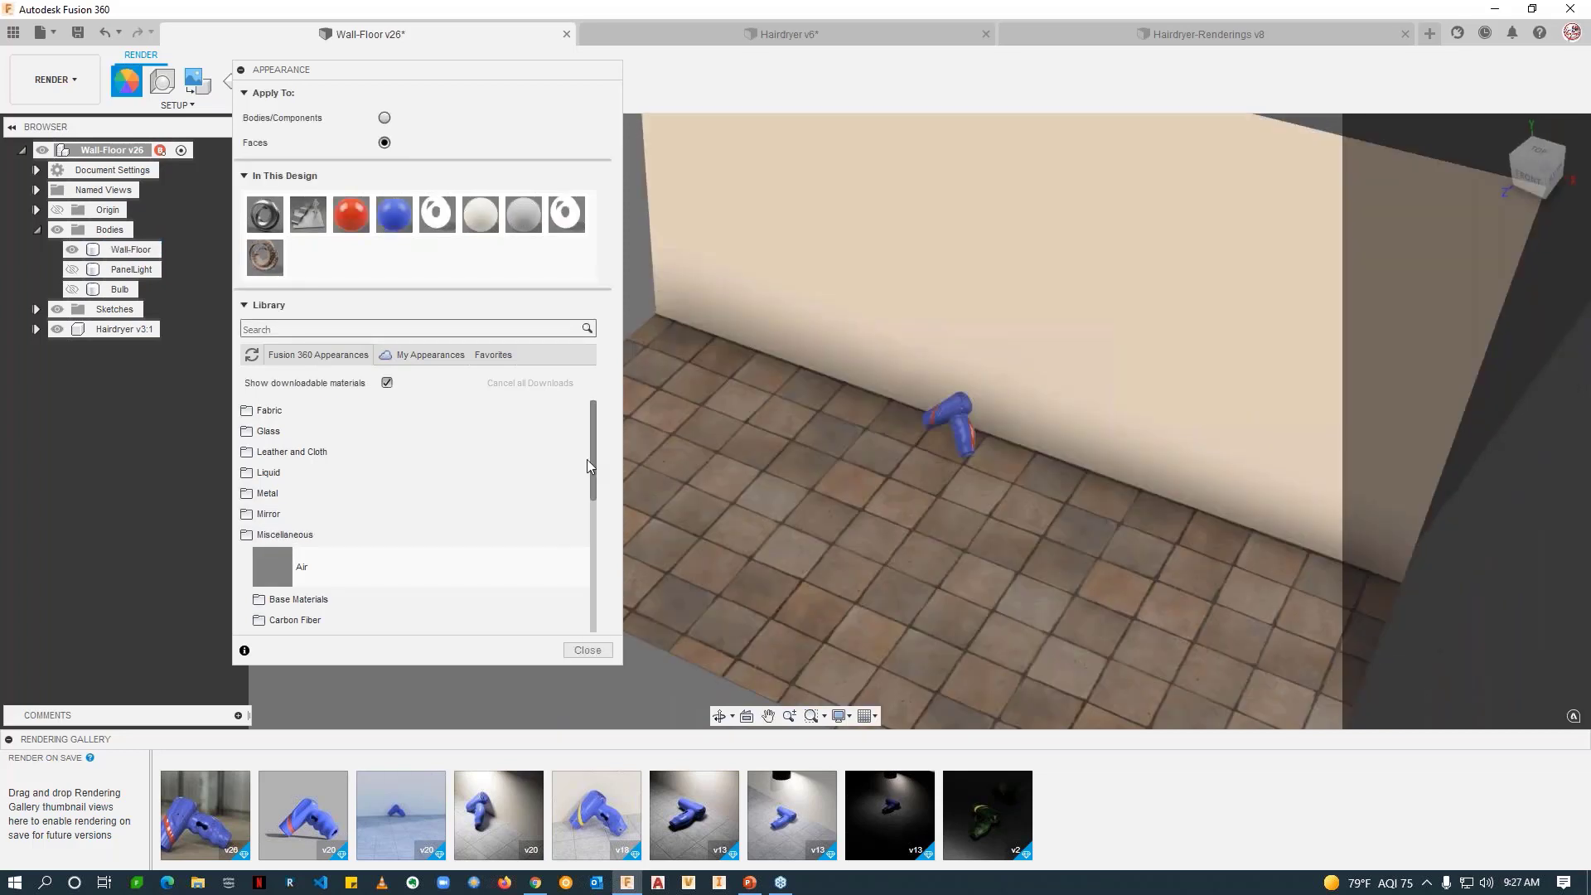
Step: Change the wall's Paint - MyMatte colour to RGB 224, 222, 215 and close the appearance settings
right_click(482, 225)
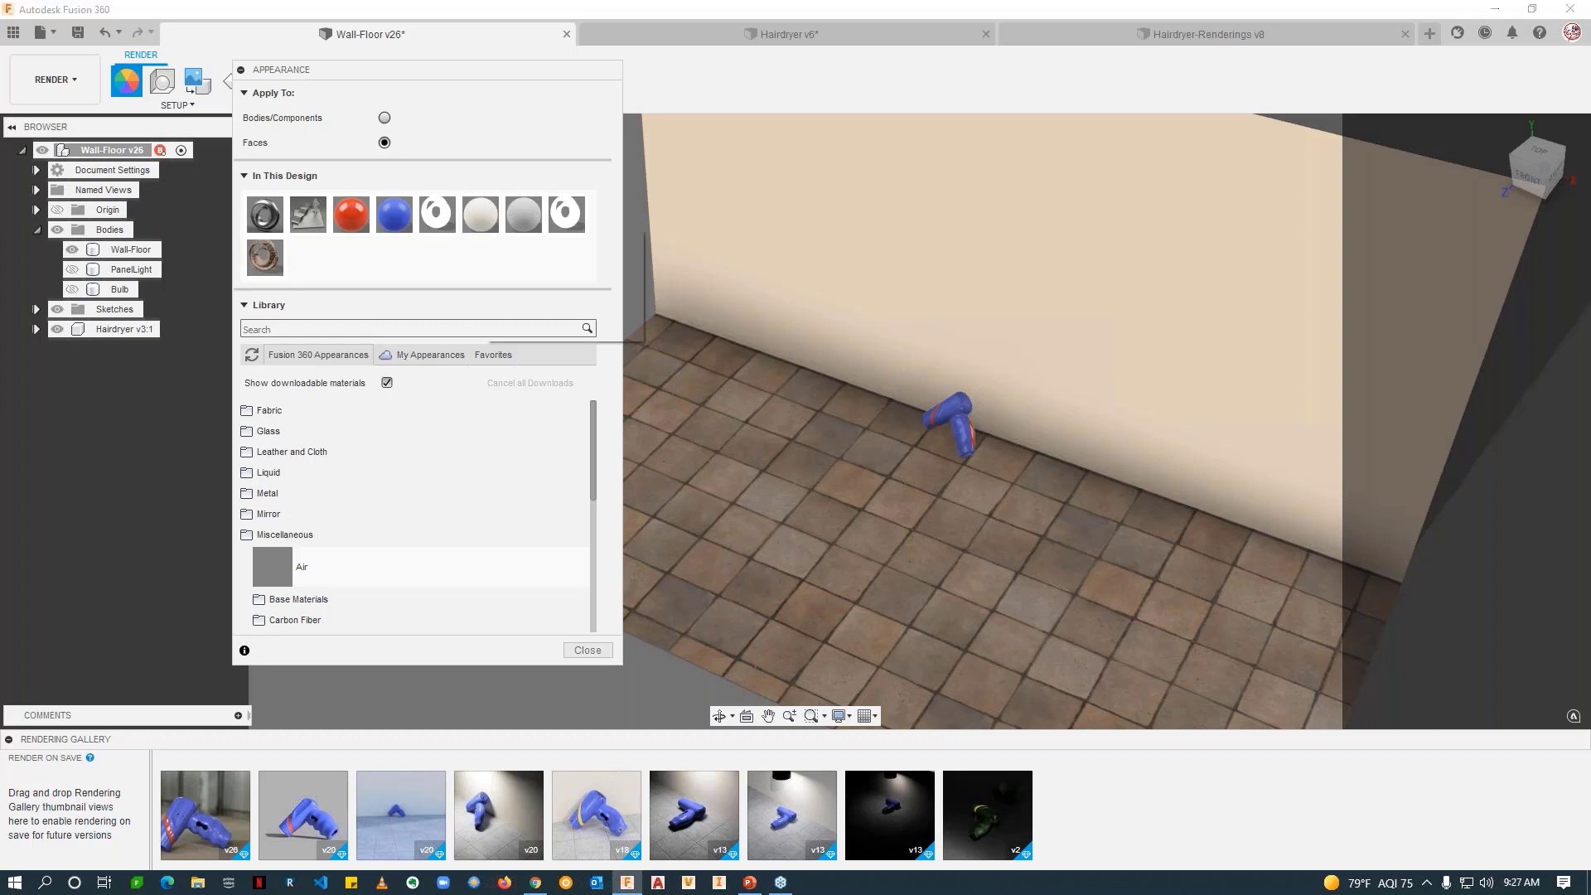
click(522, 242)
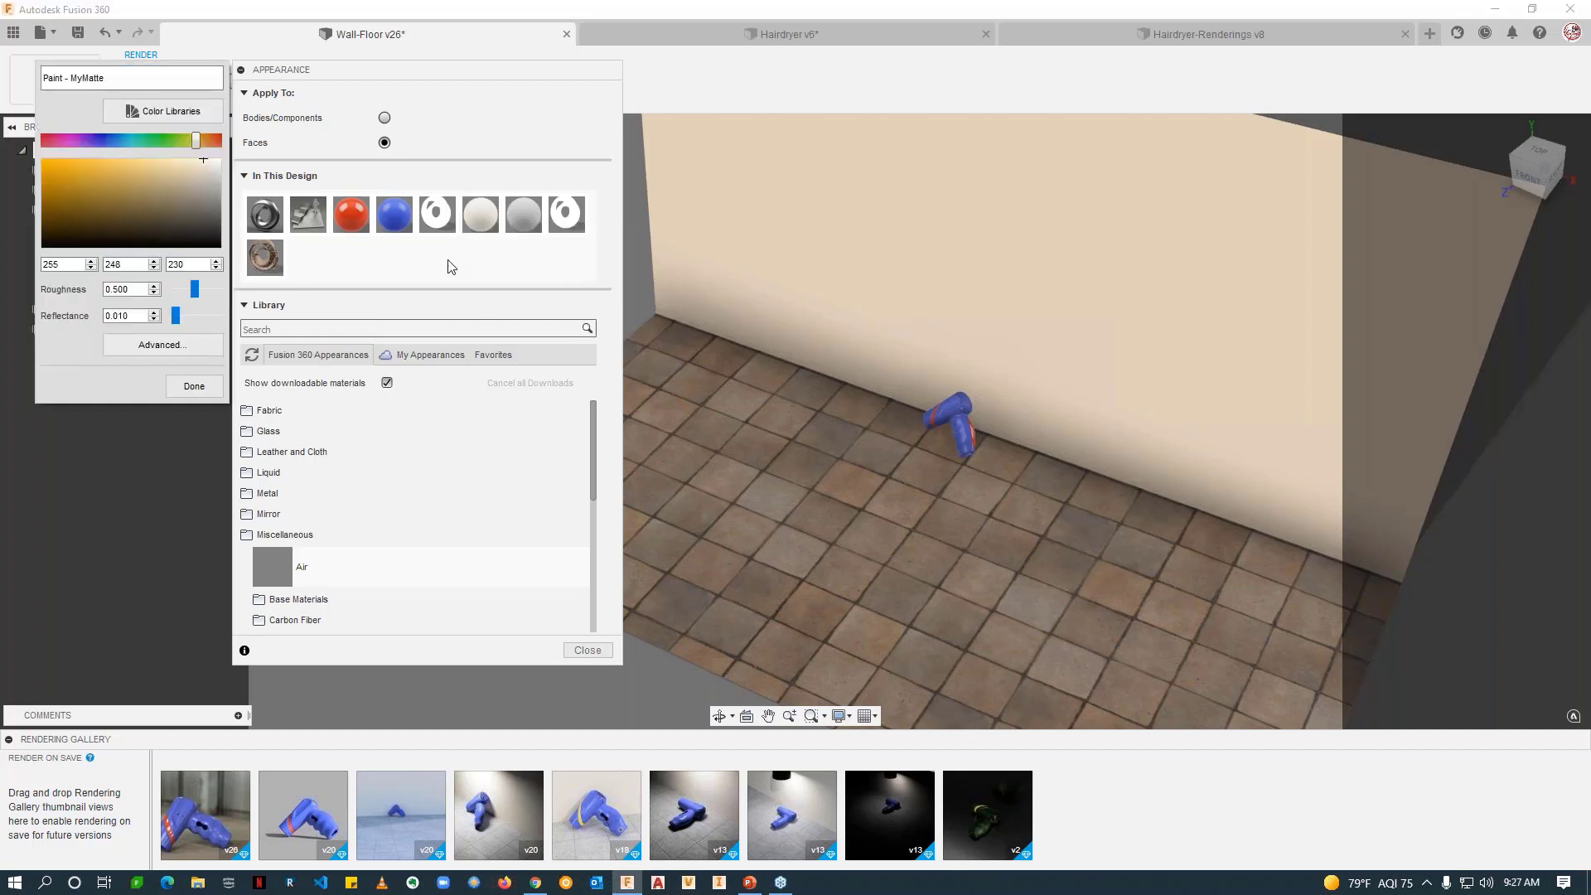
drag(208, 216, 214, 169)
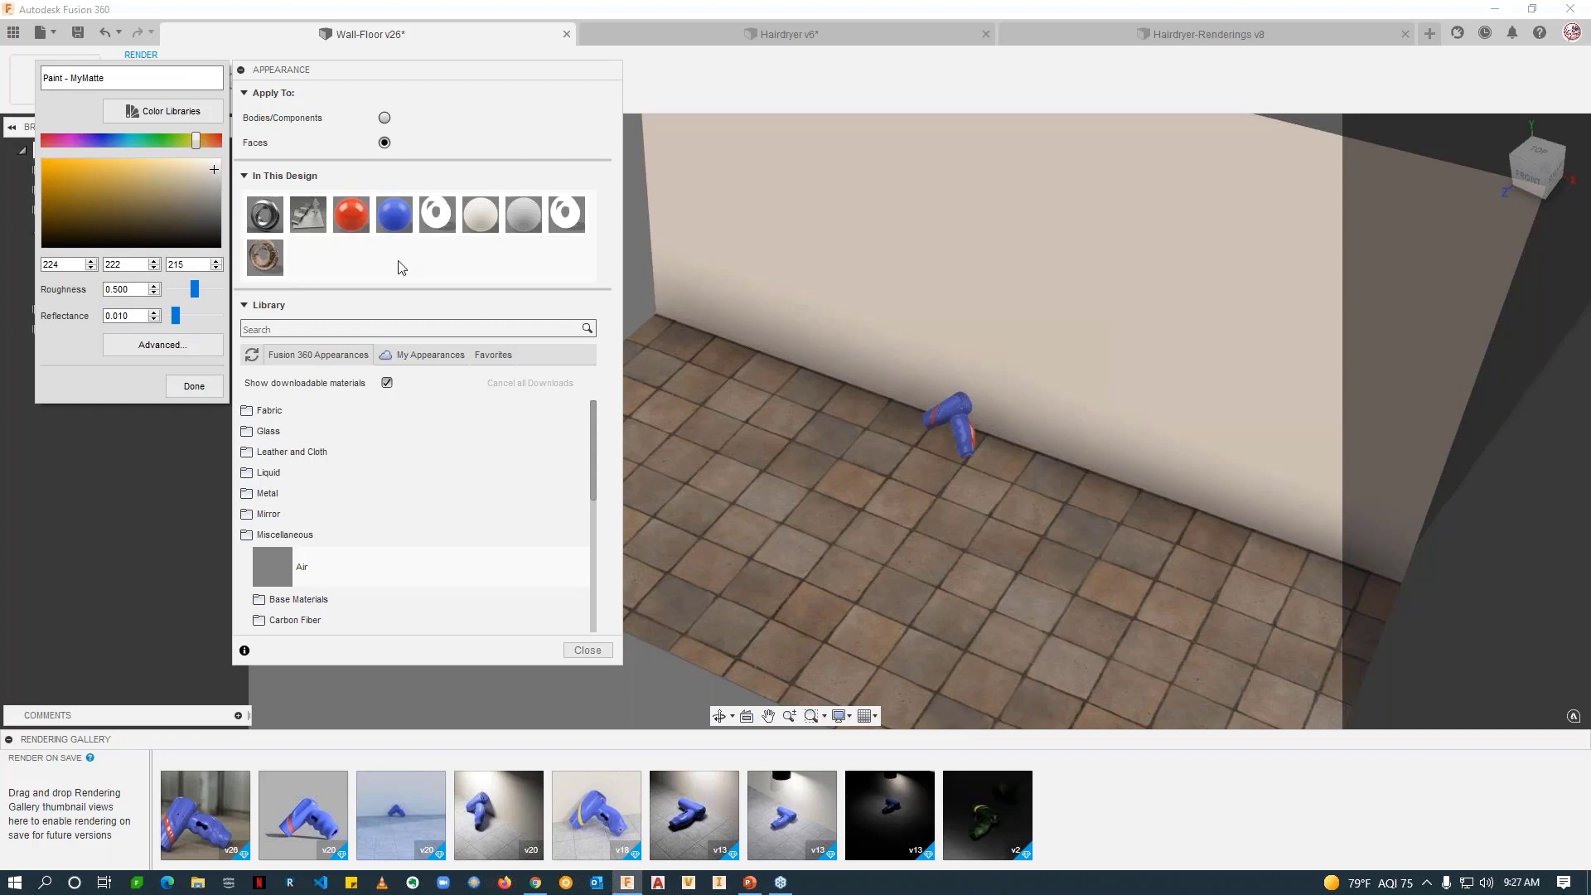
click(196, 387)
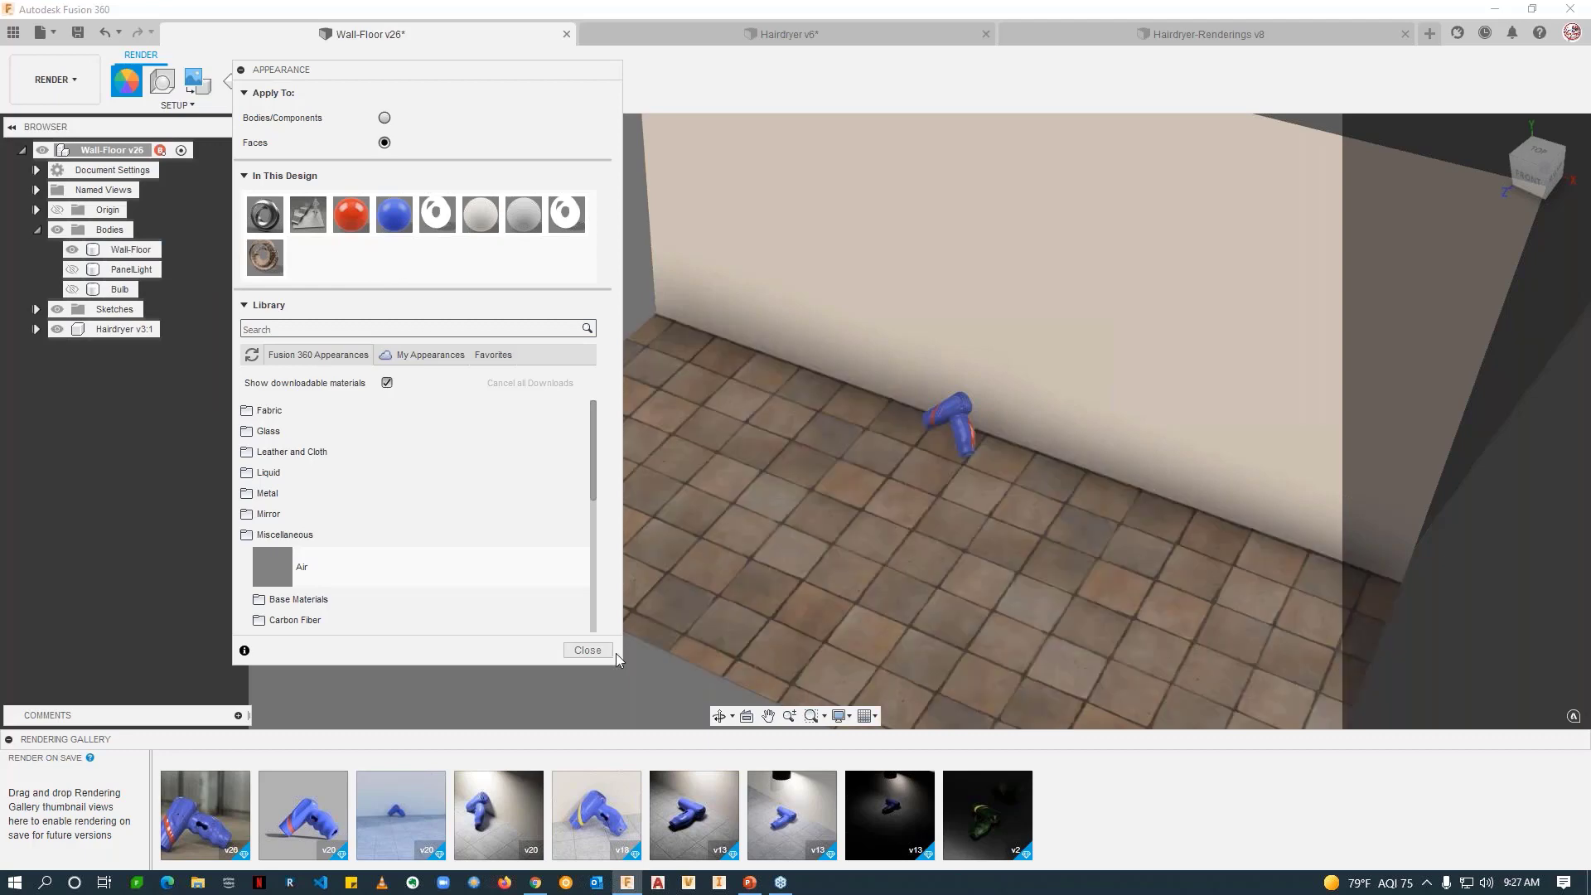
click(587, 650)
Step: Frame the hairdryer against the tiled floor and wall, and open the scene settings
scroll(993, 499, down, 3)
middle_drag(993, 499, 863, 495)
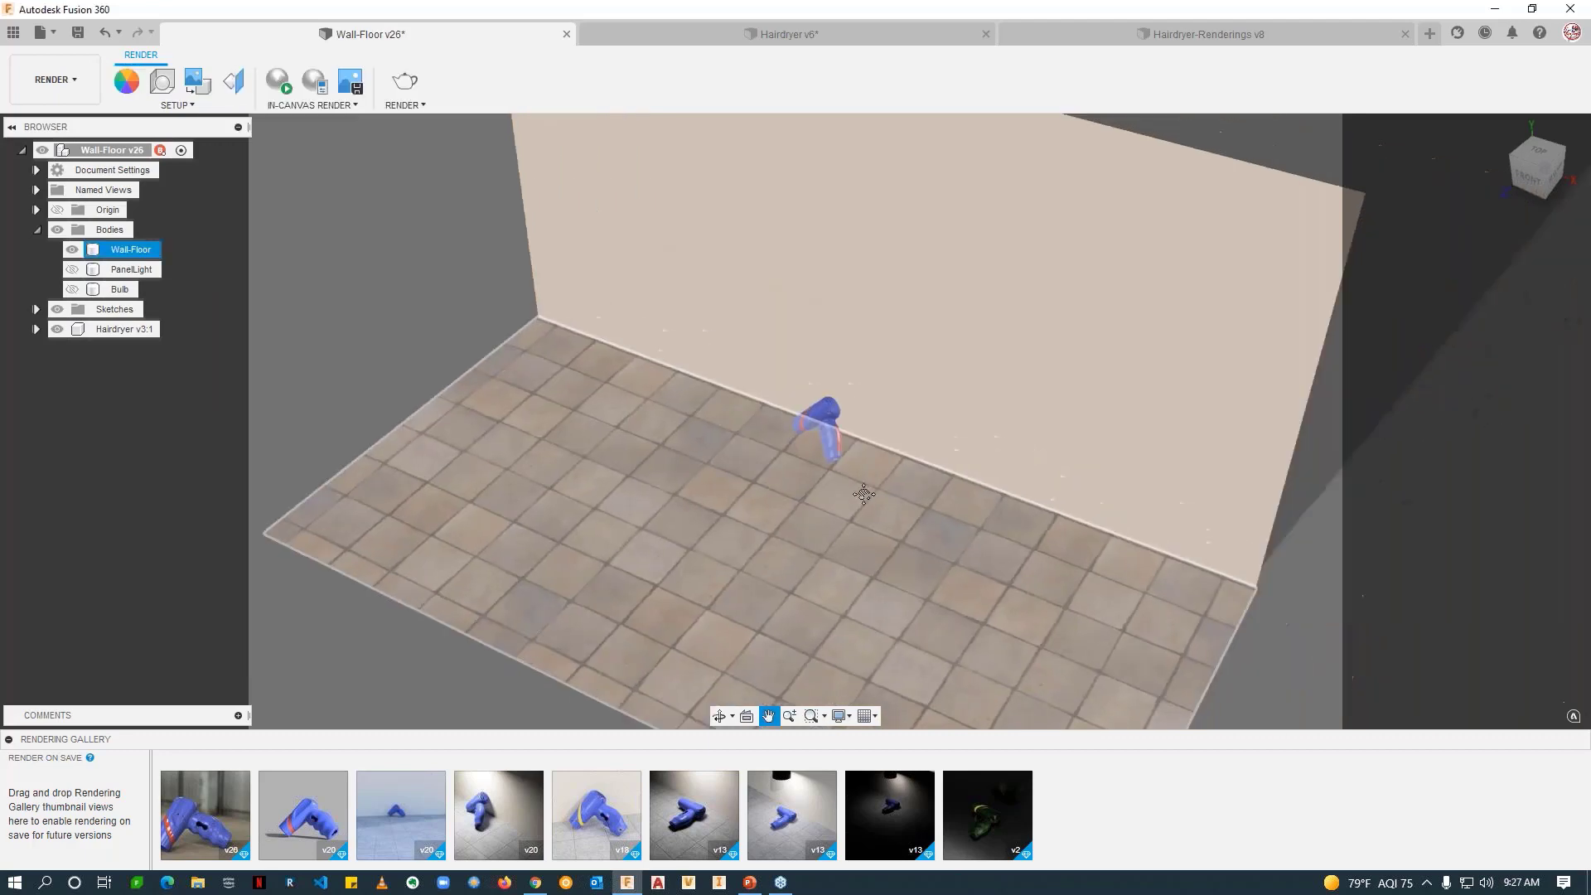
scroll(782, 436, up, 5)
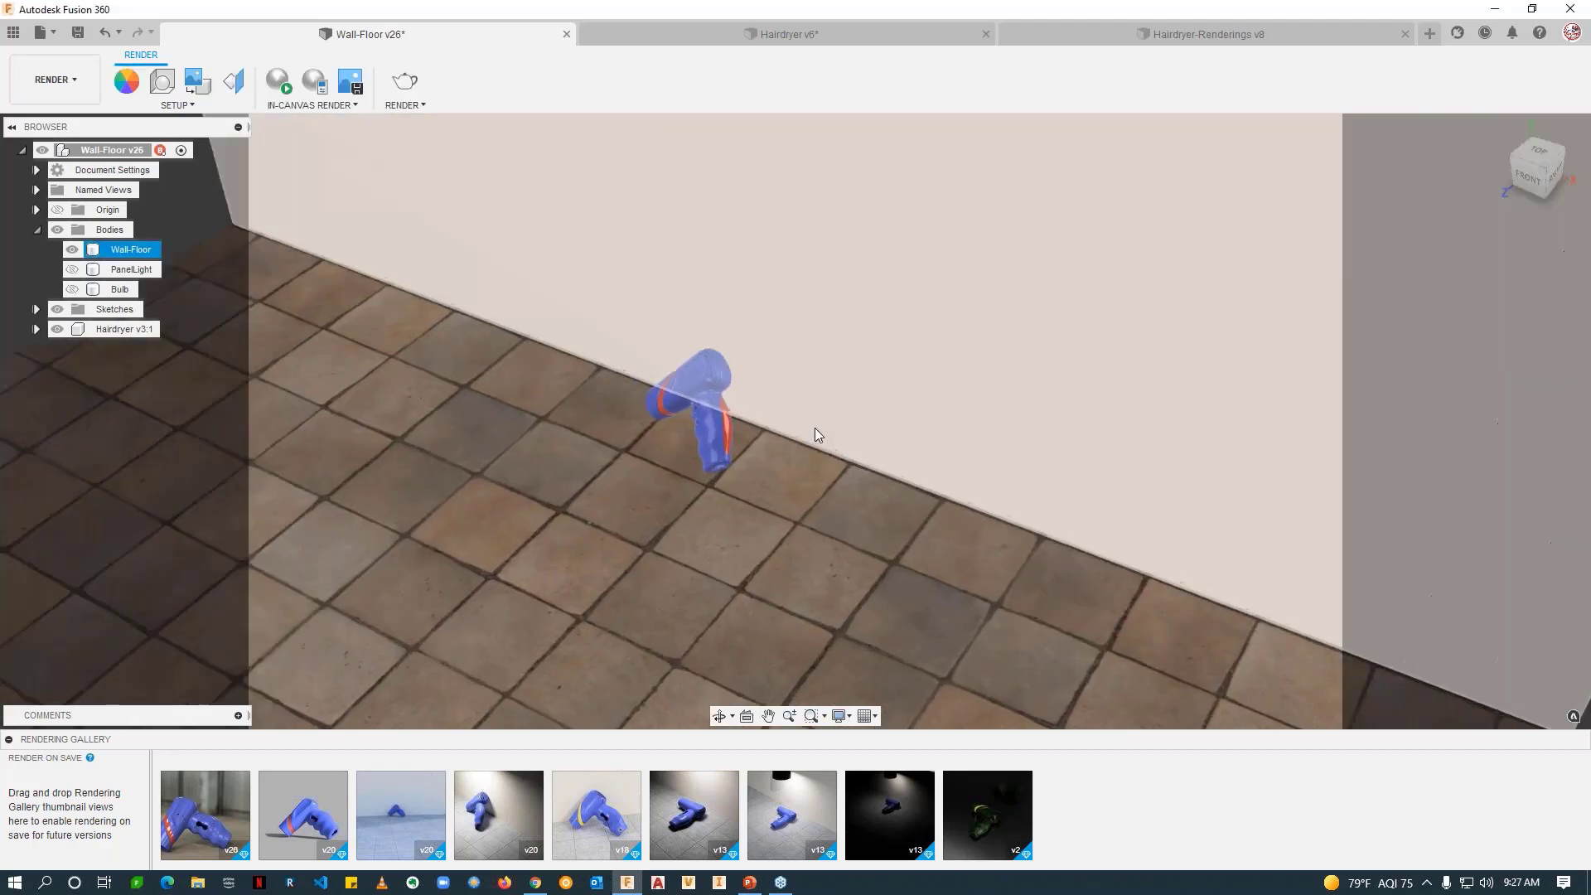
scroll(816, 430, up, 2)
key(Escape)
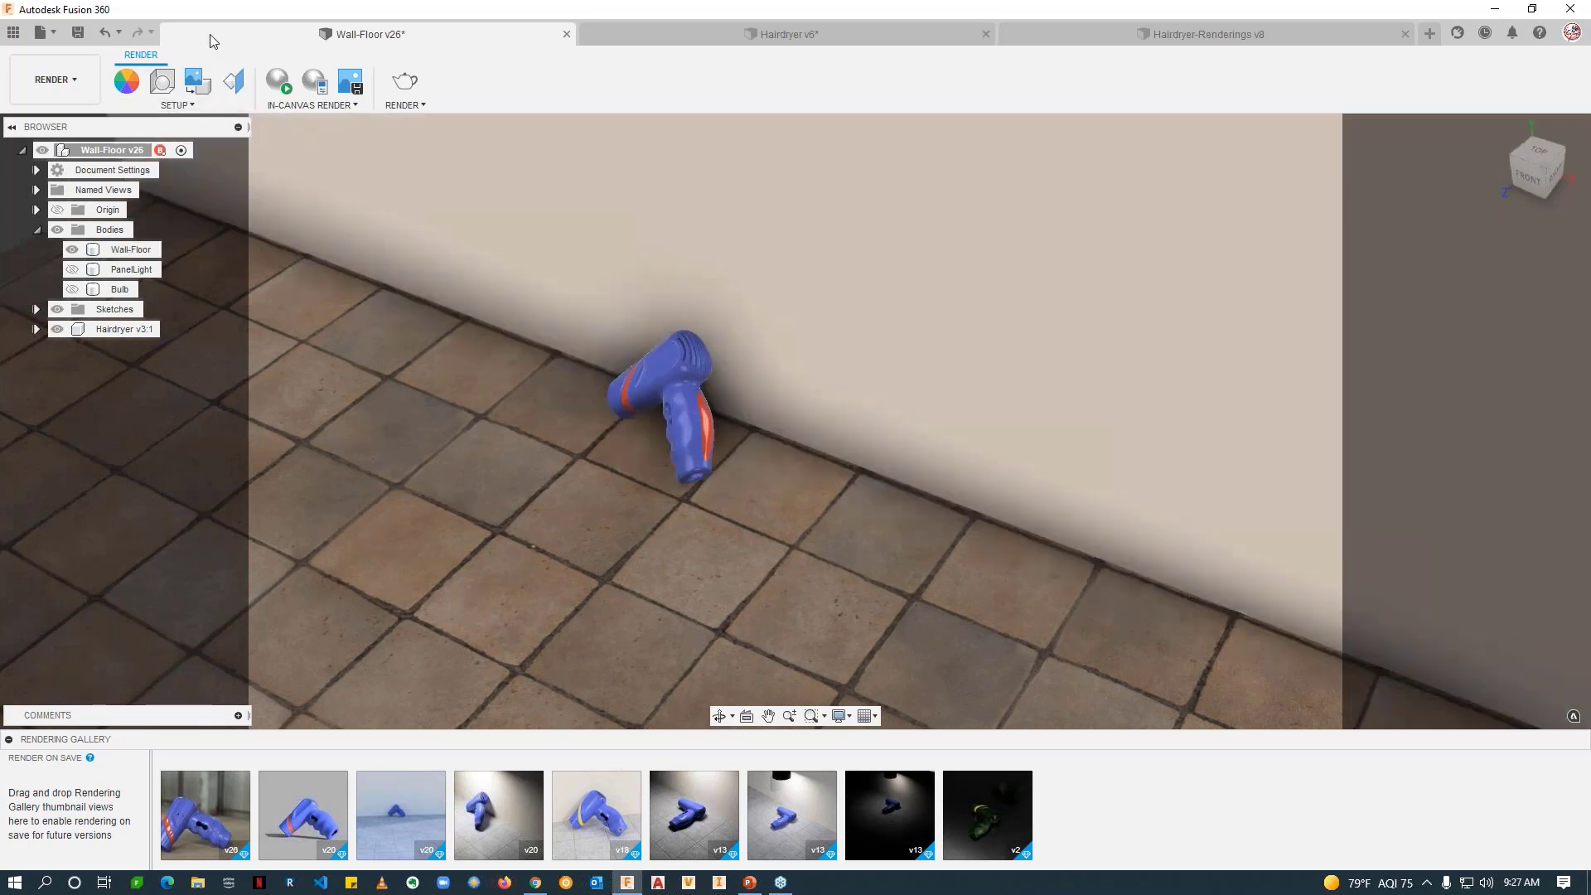
click(170, 85)
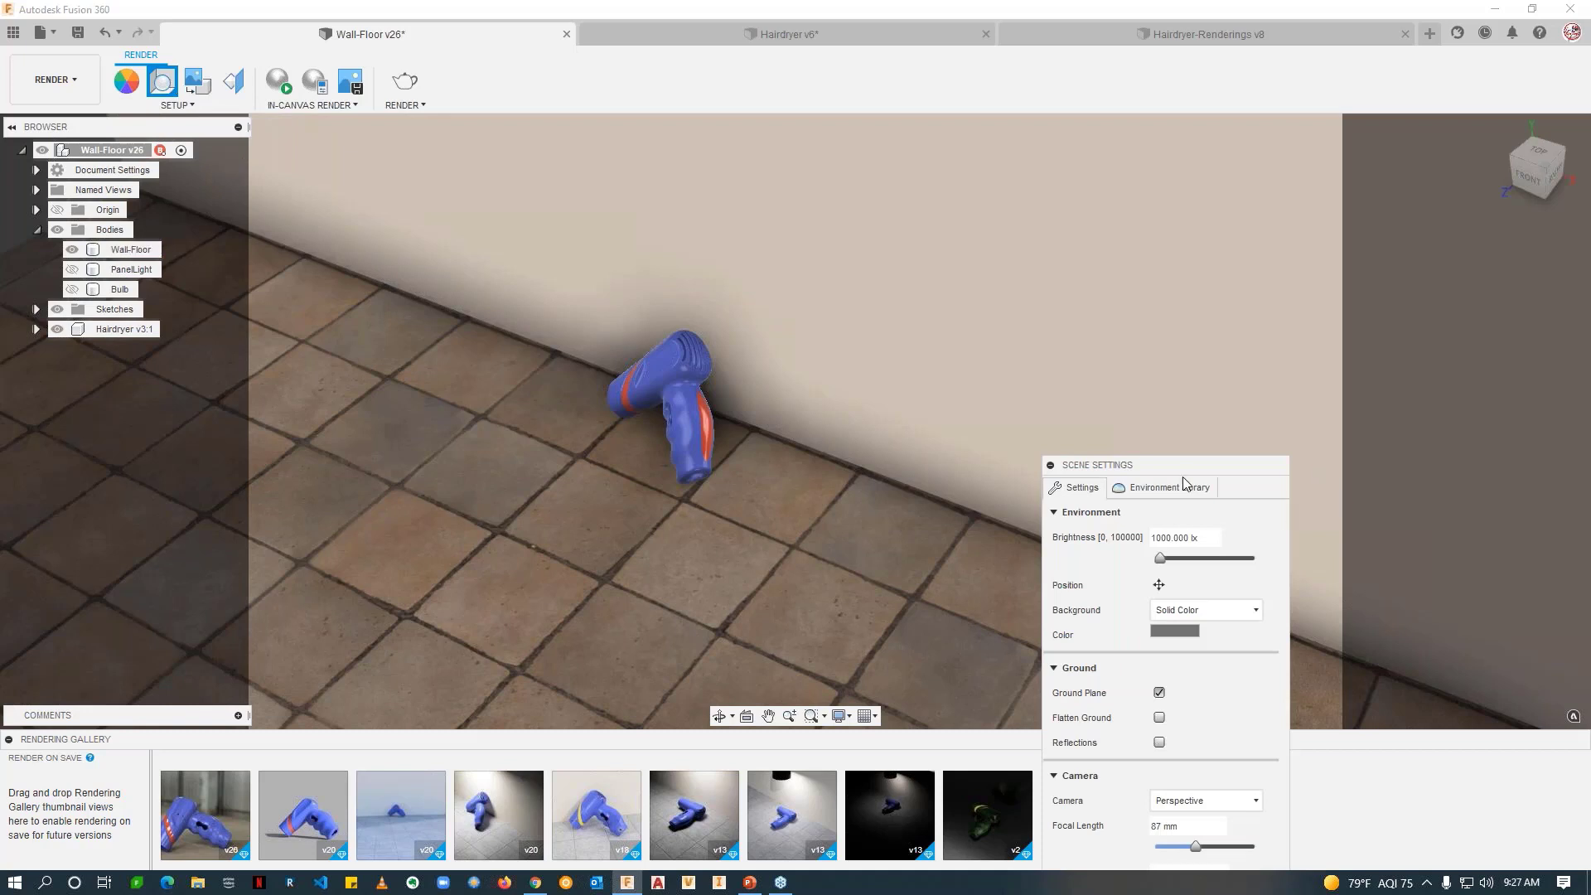
drag(1181, 475, 539, 103)
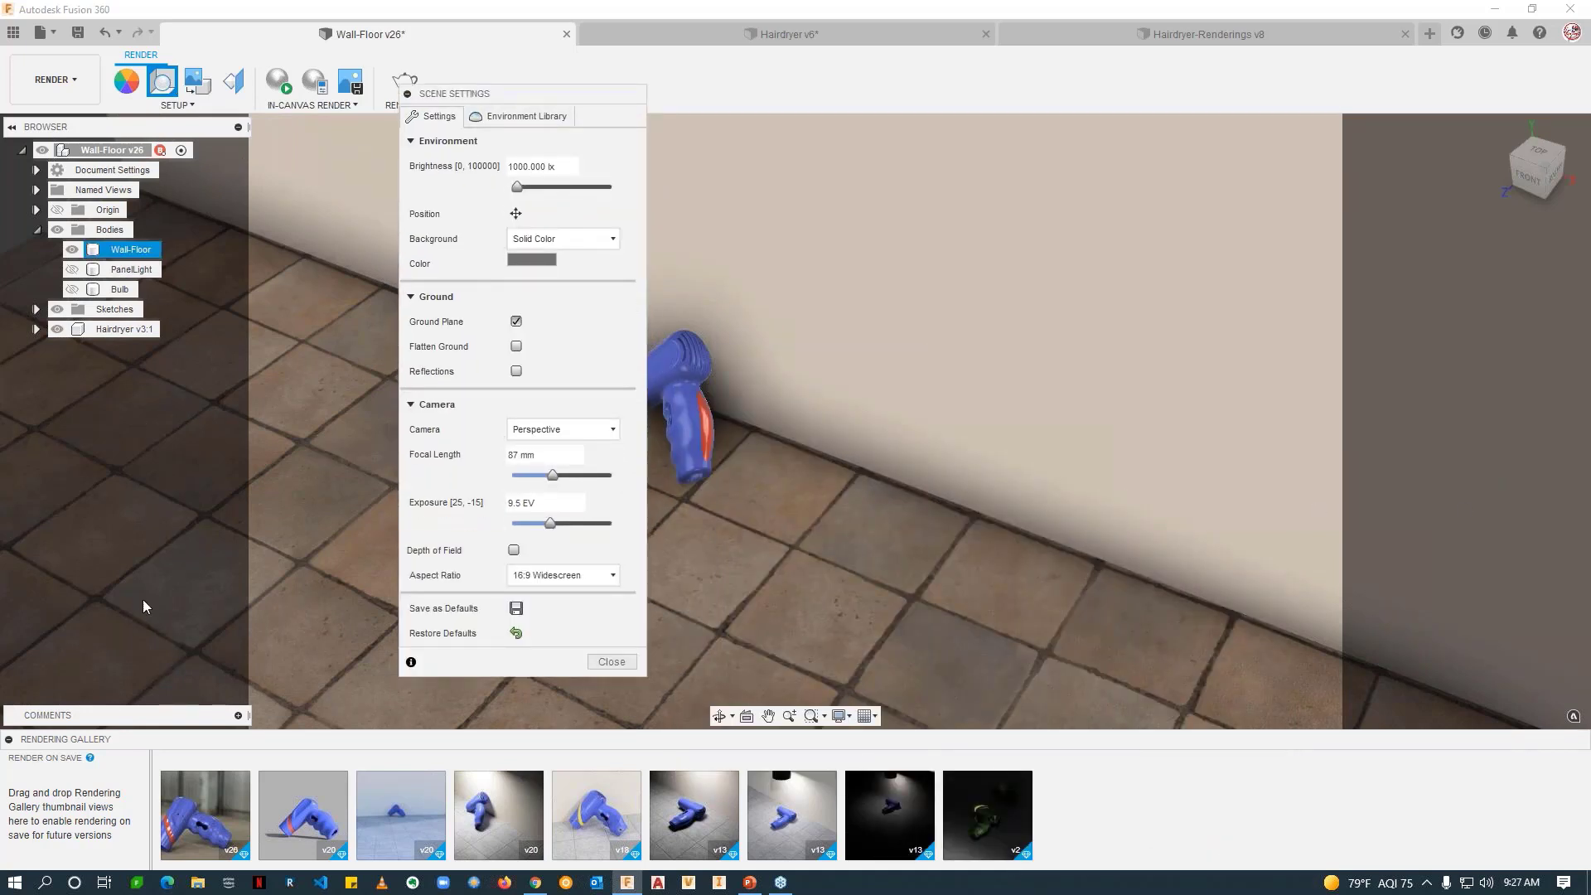
Step: Set the camera's aspect ratio to 1:1 Square and frame the hairdryer within it
click(560, 585)
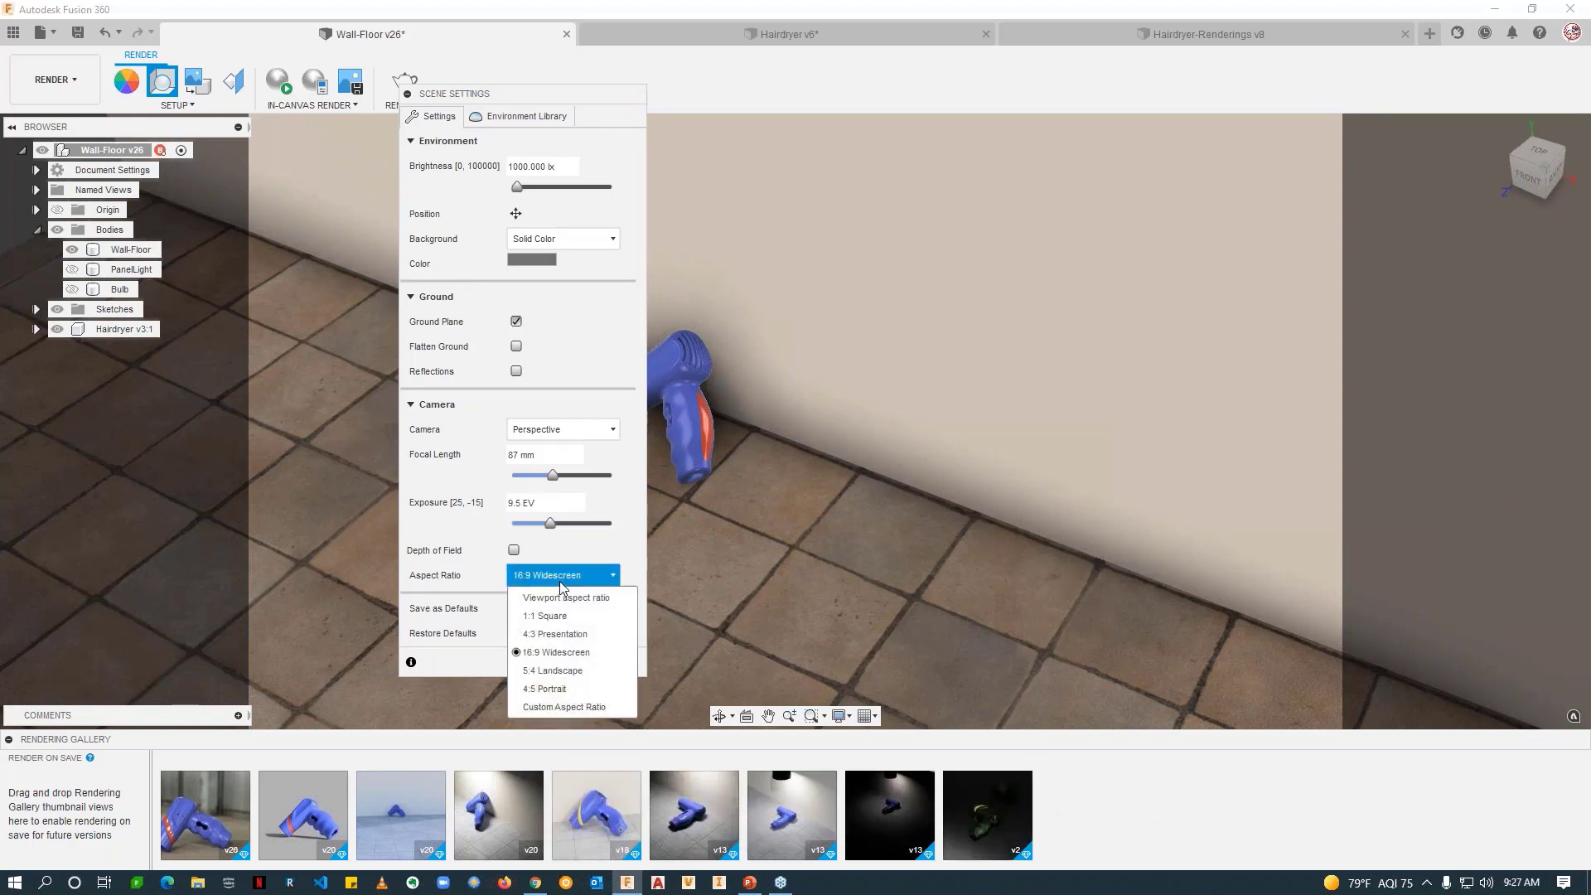
click(585, 553)
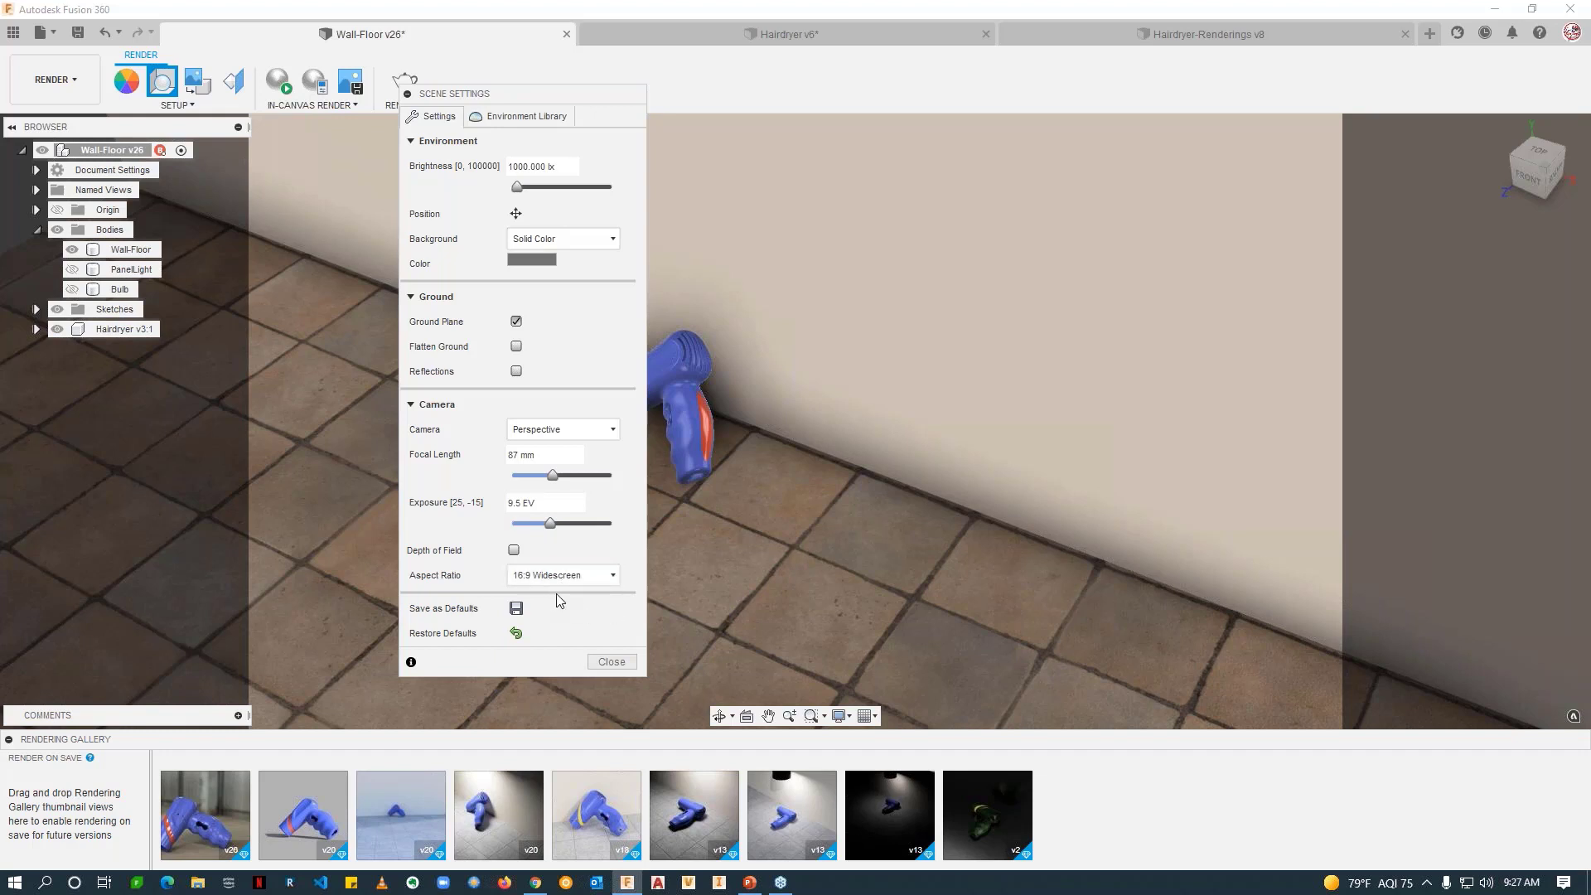
click(571, 582)
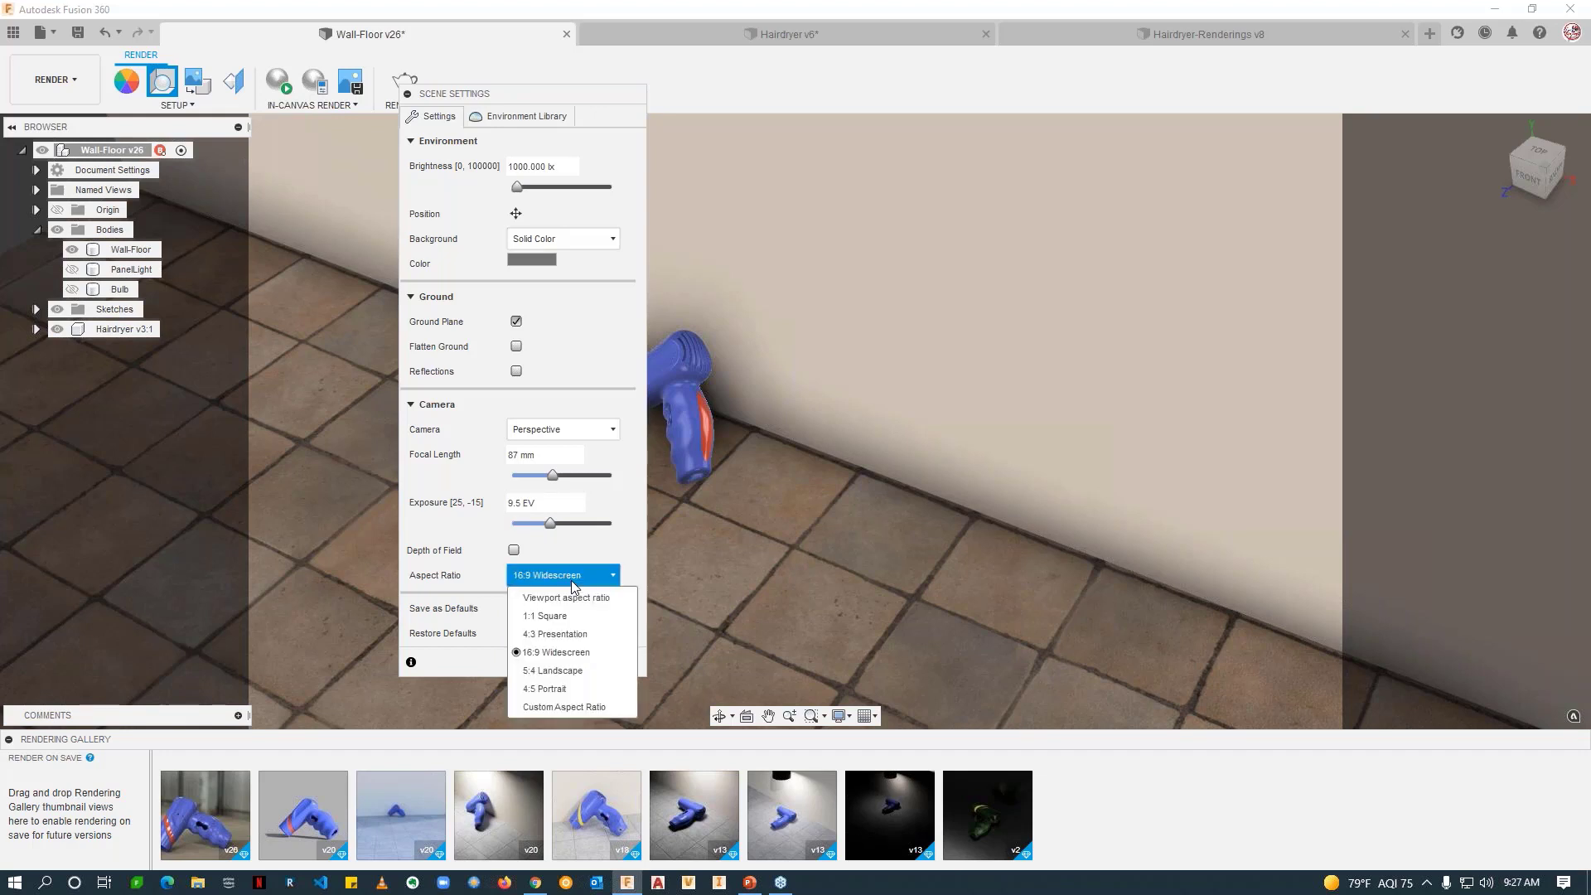
click(559, 620)
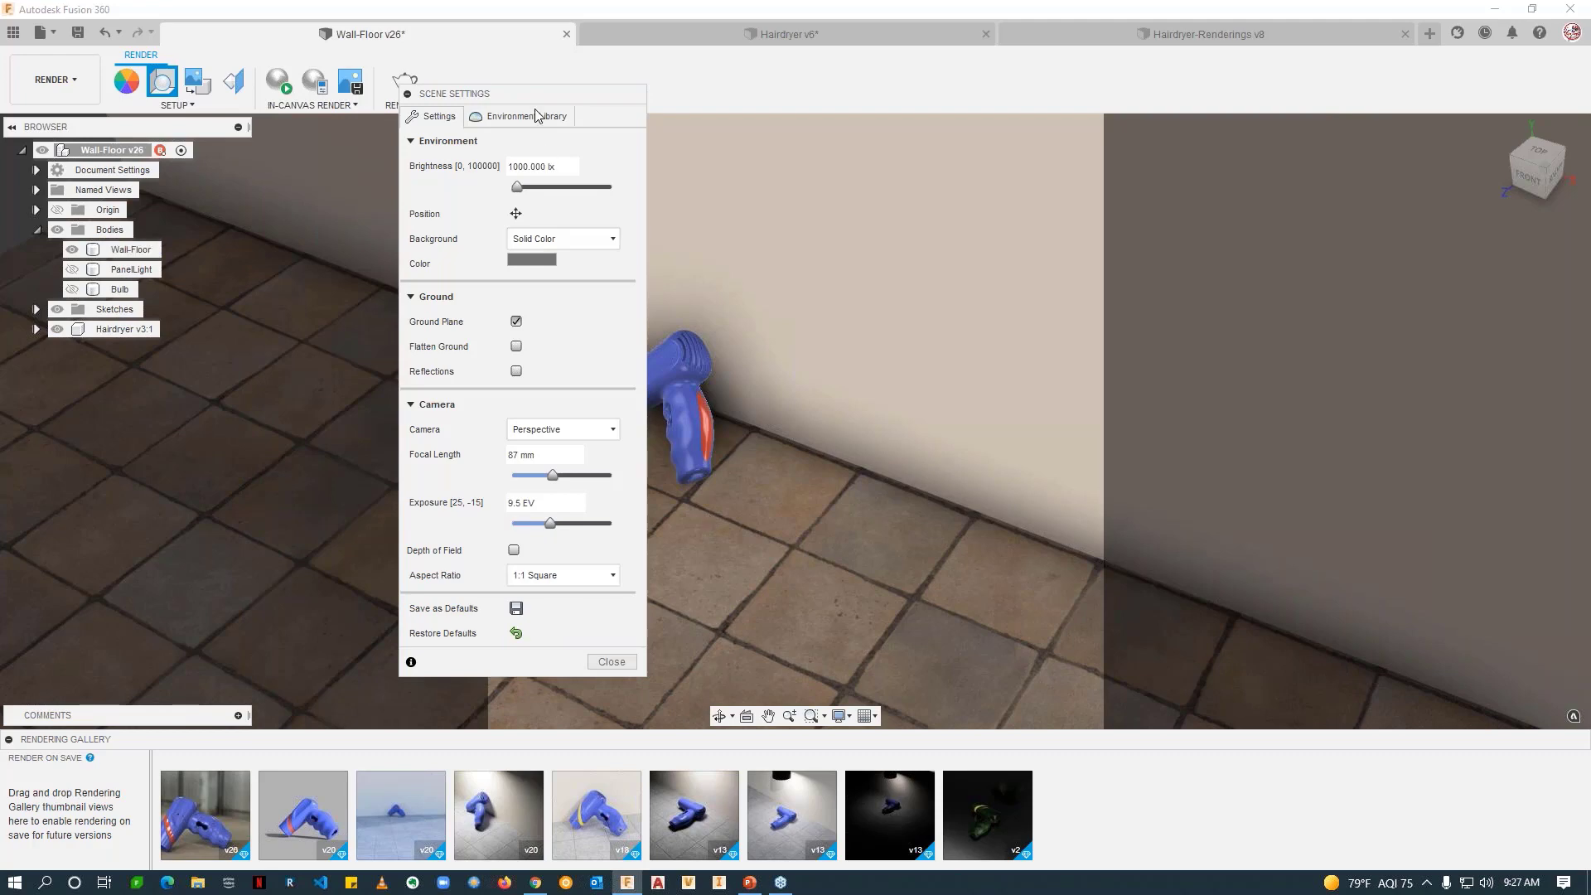
drag(539, 93, 325, 101)
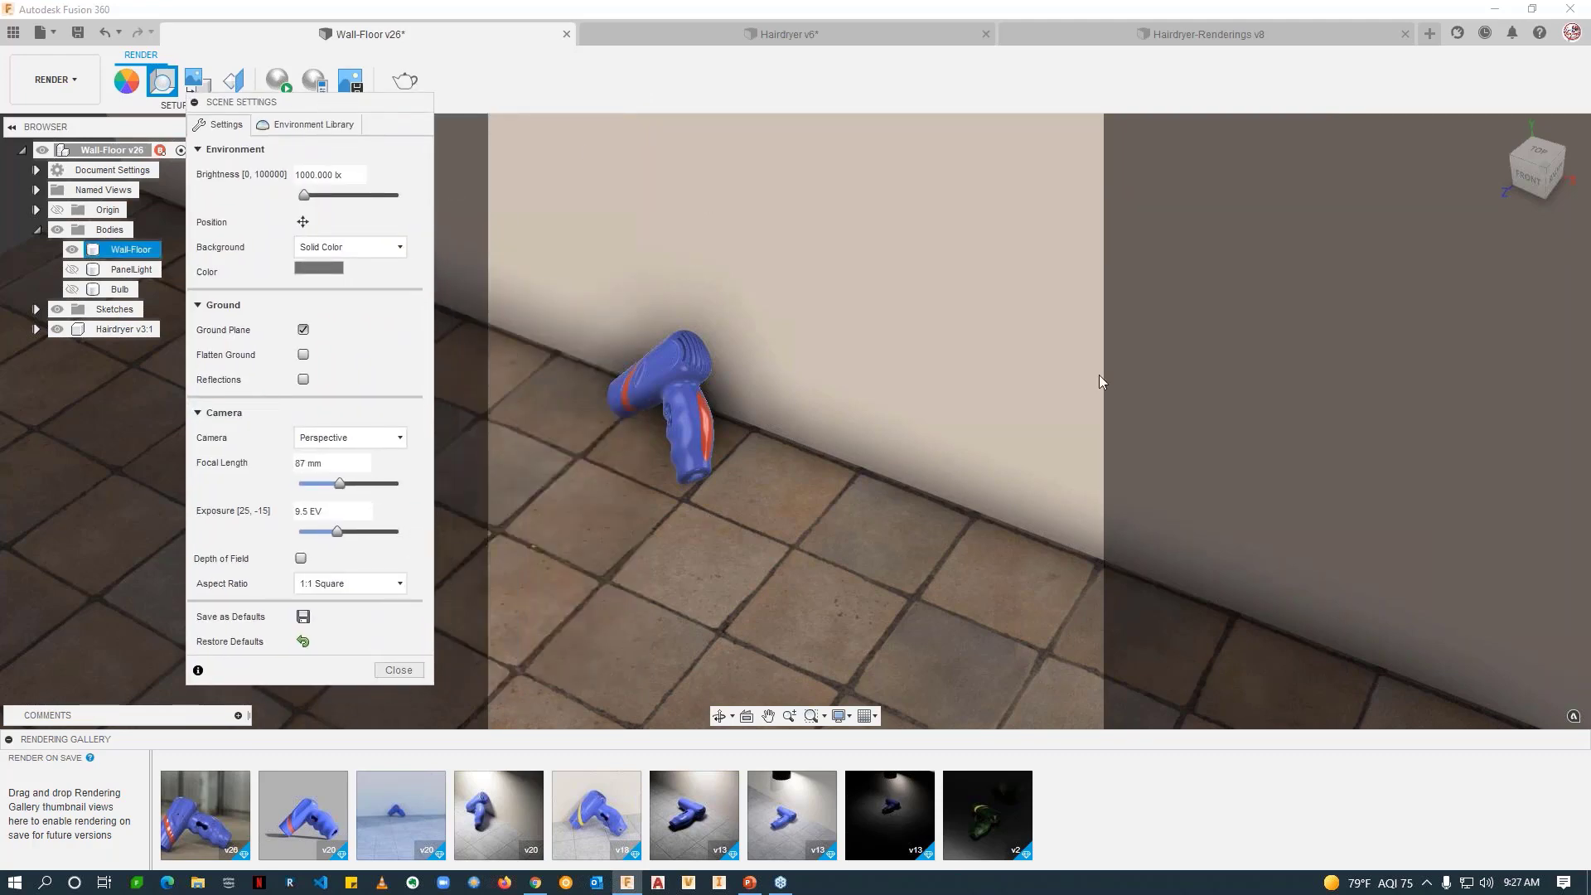
mouse_move(847, 497)
middle_down()
mouse_move(1005, 536)
mouse_move(852, 514)
middle_up()
scroll(852, 514, up, 2)
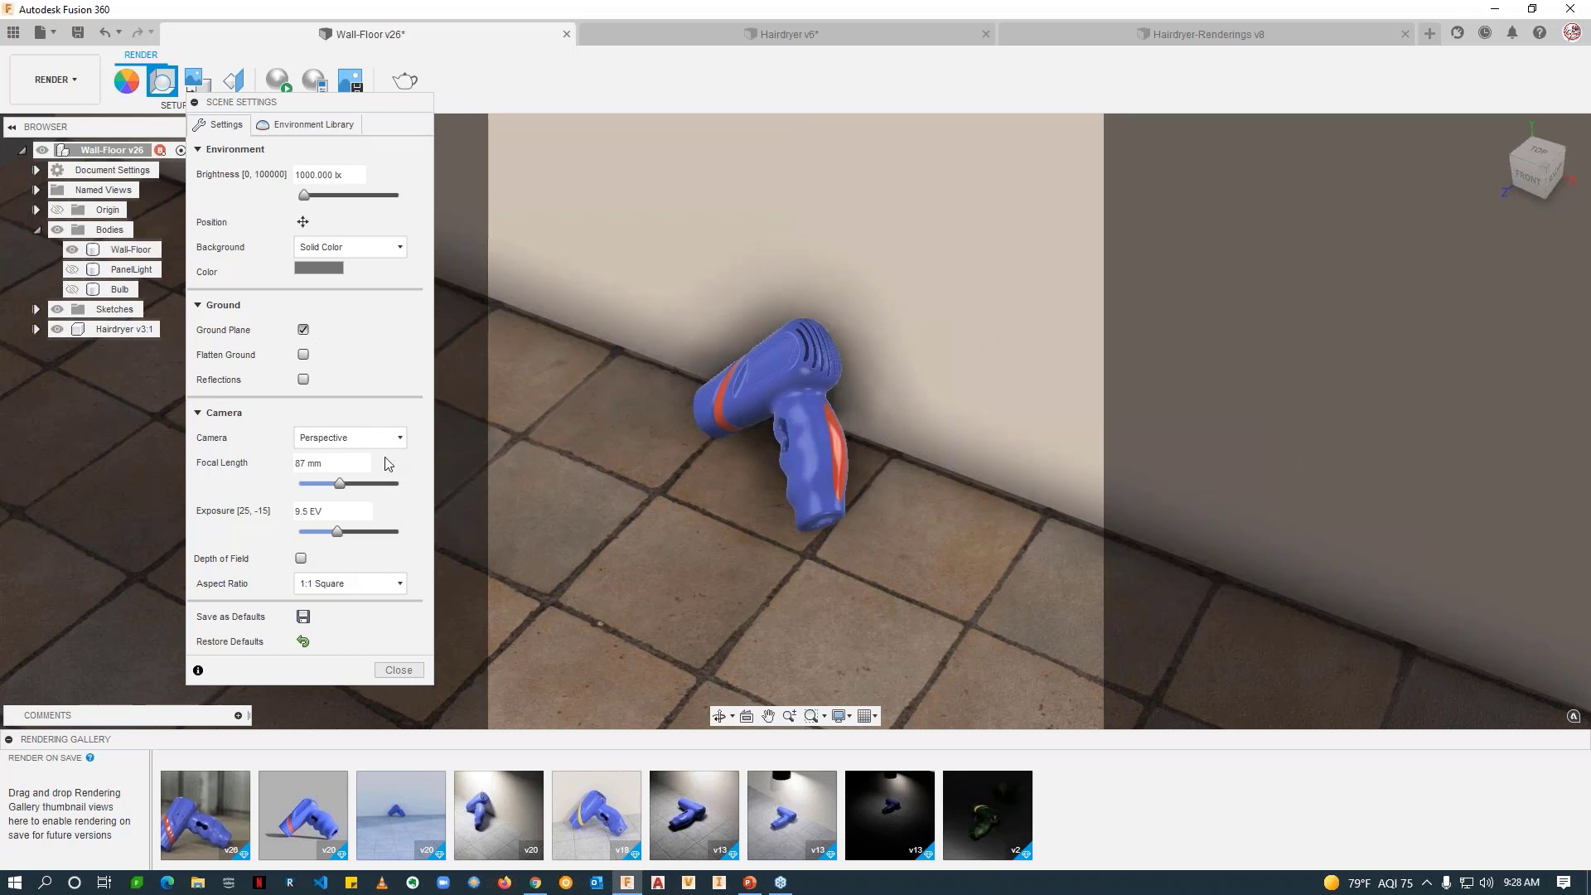
Step: Try the 4:3 Presentation and 4:5 Portrait aspect ratios for the camera
click(380, 584)
click(363, 650)
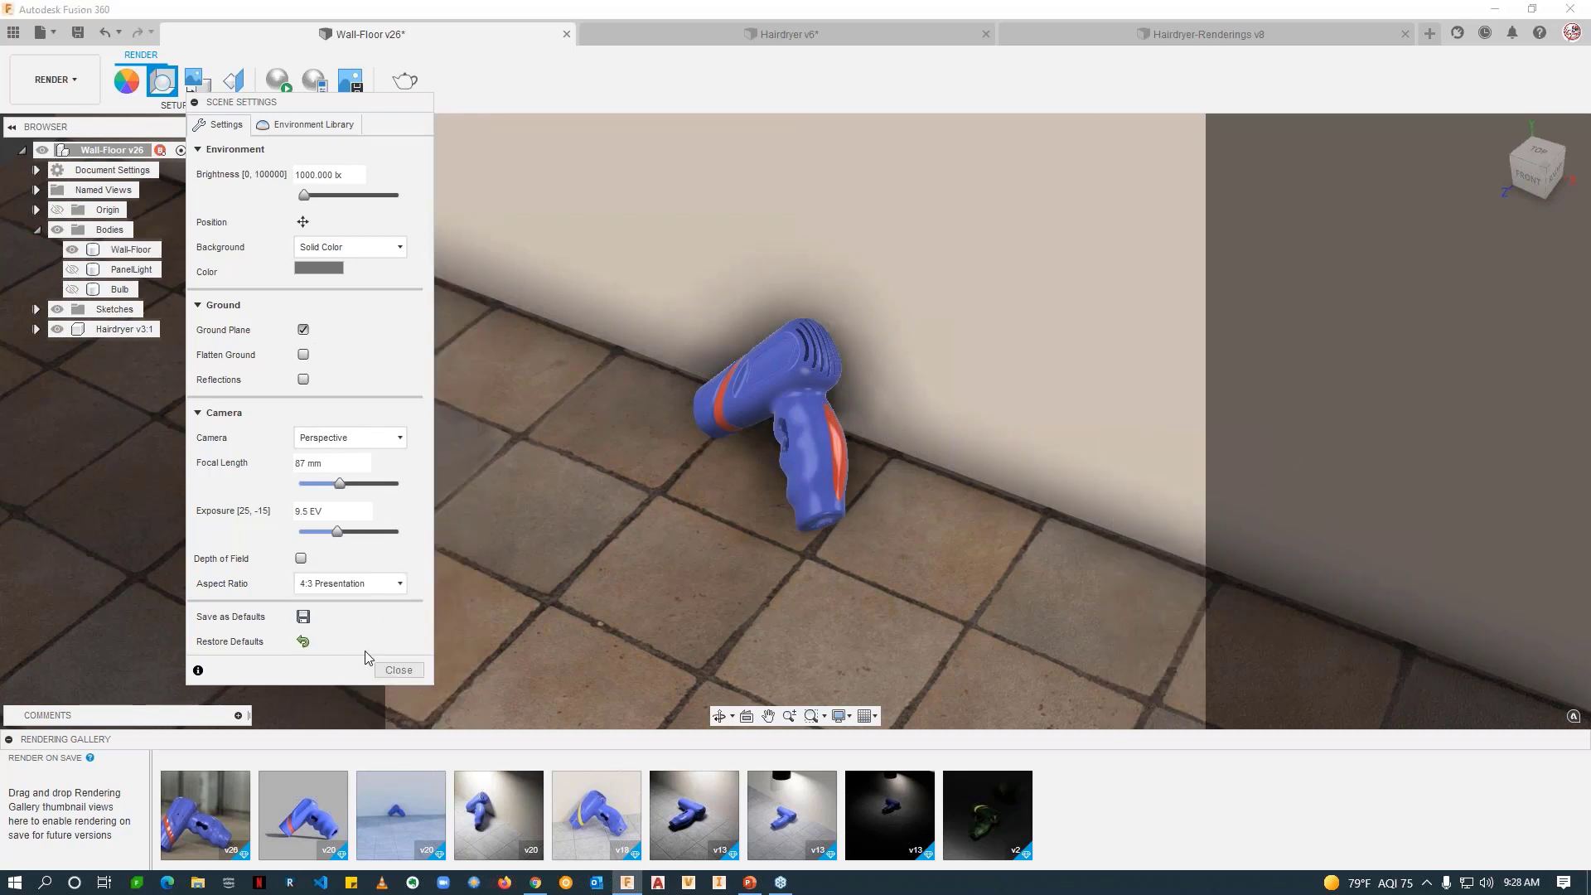
click(353, 583)
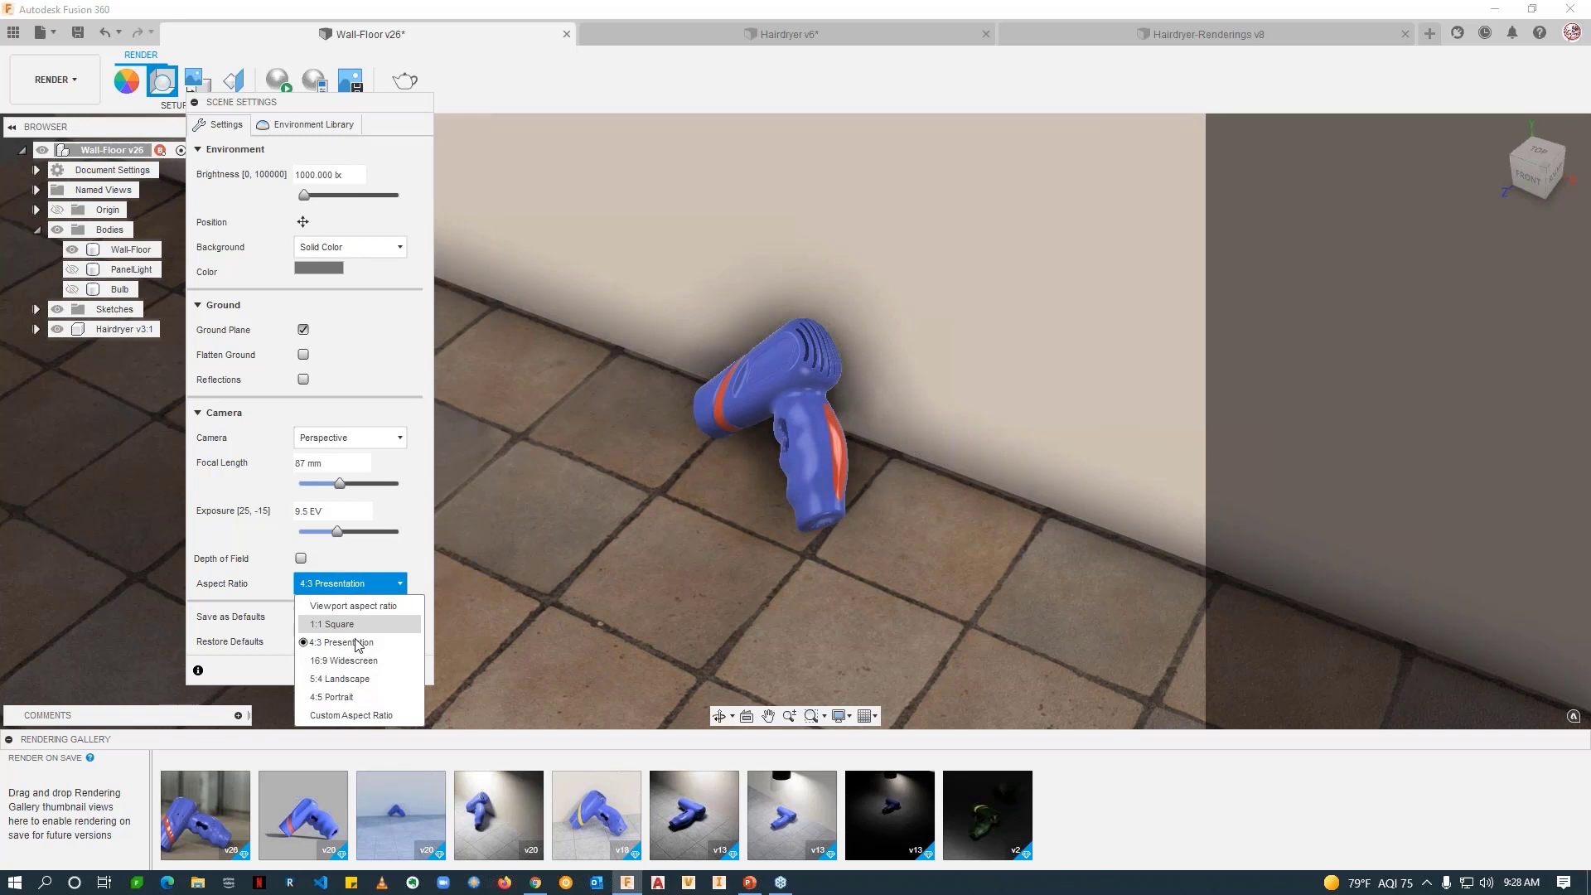
click(352, 699)
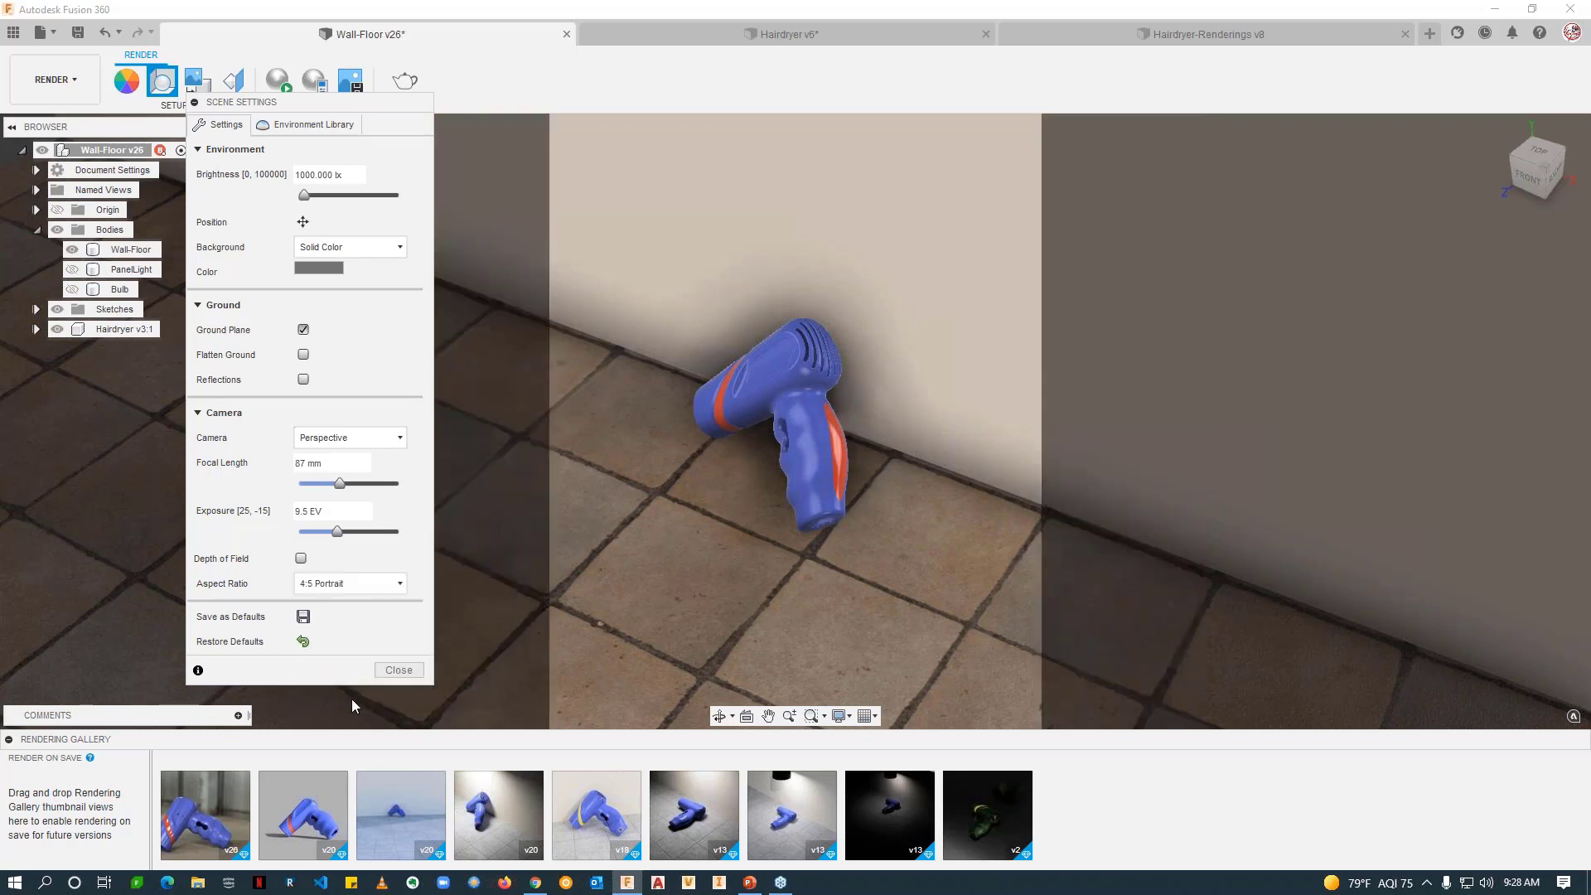
Step: Set the camera's aspect ratio to Viewport aspect ratio
click(350, 583)
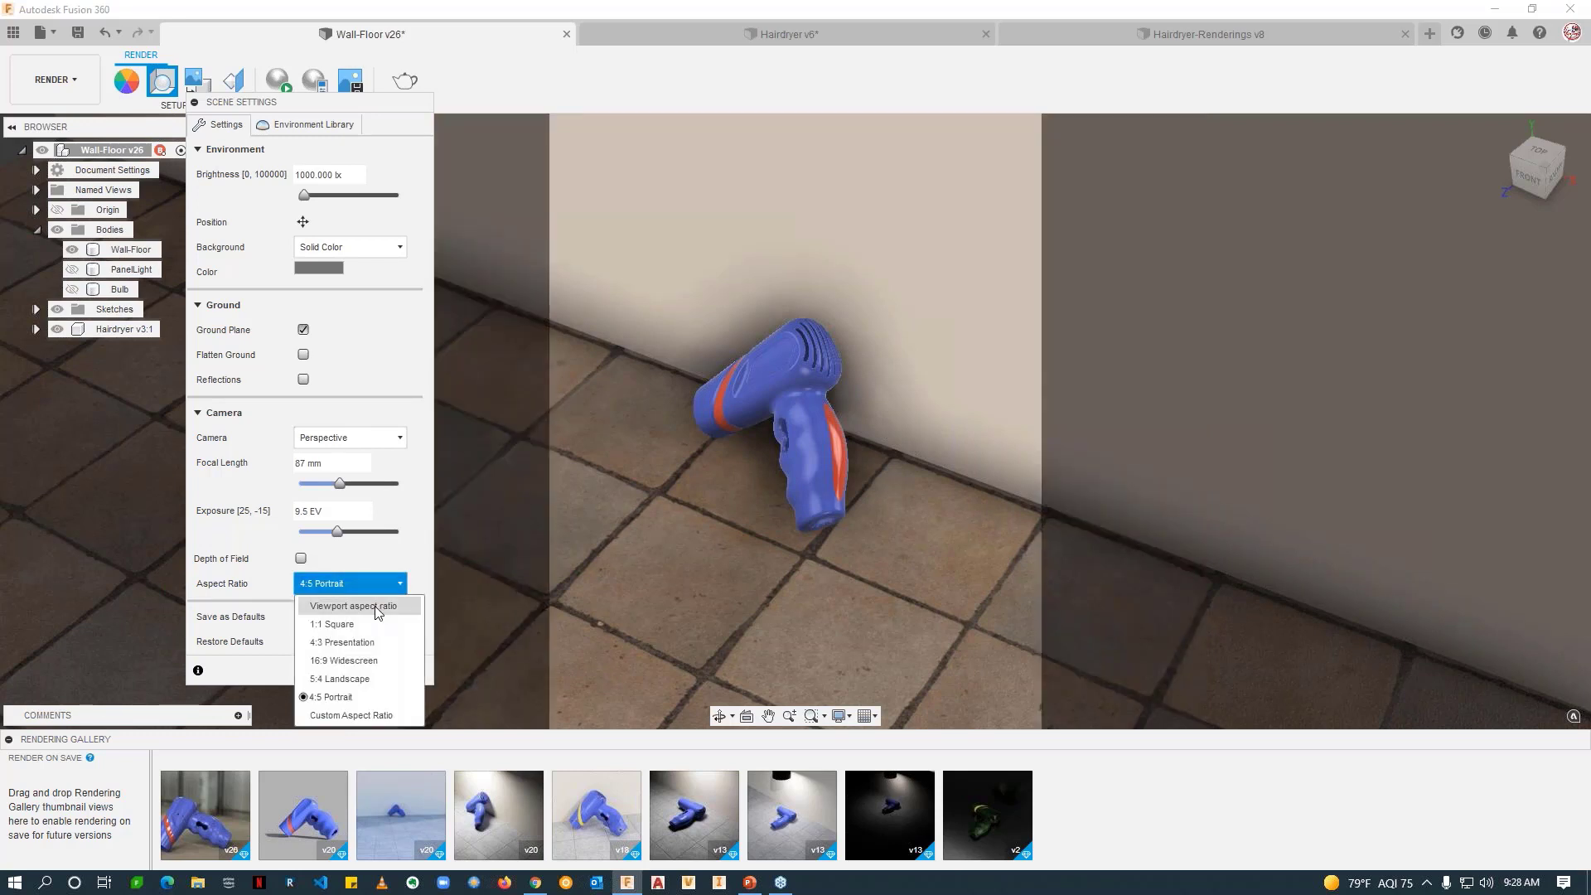
click(377, 605)
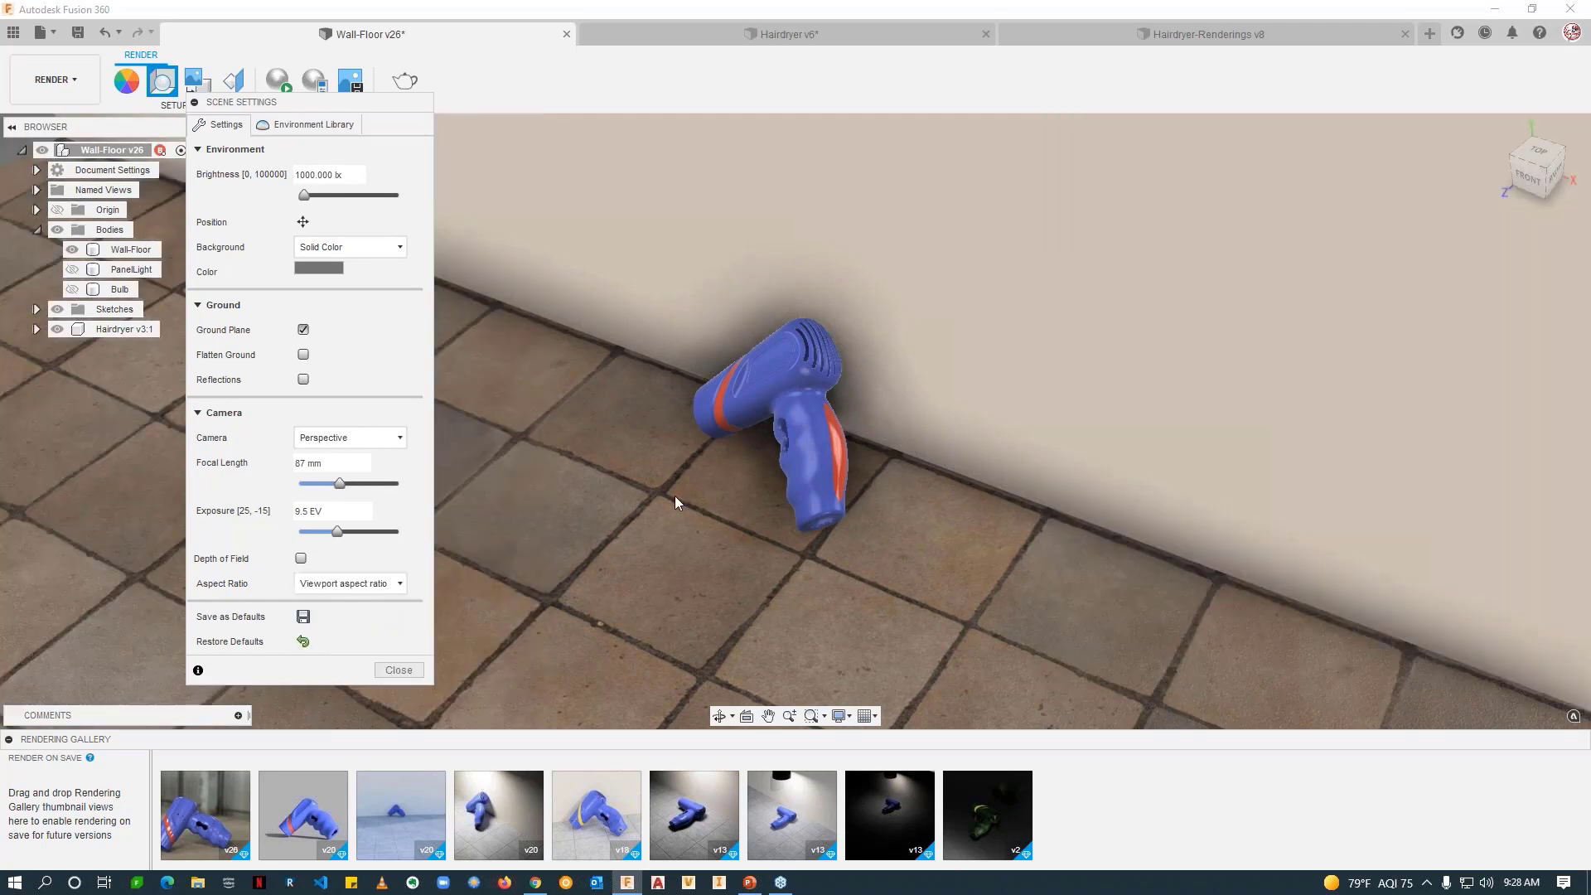
shift+middle_drag(937, 469, 683, 454)
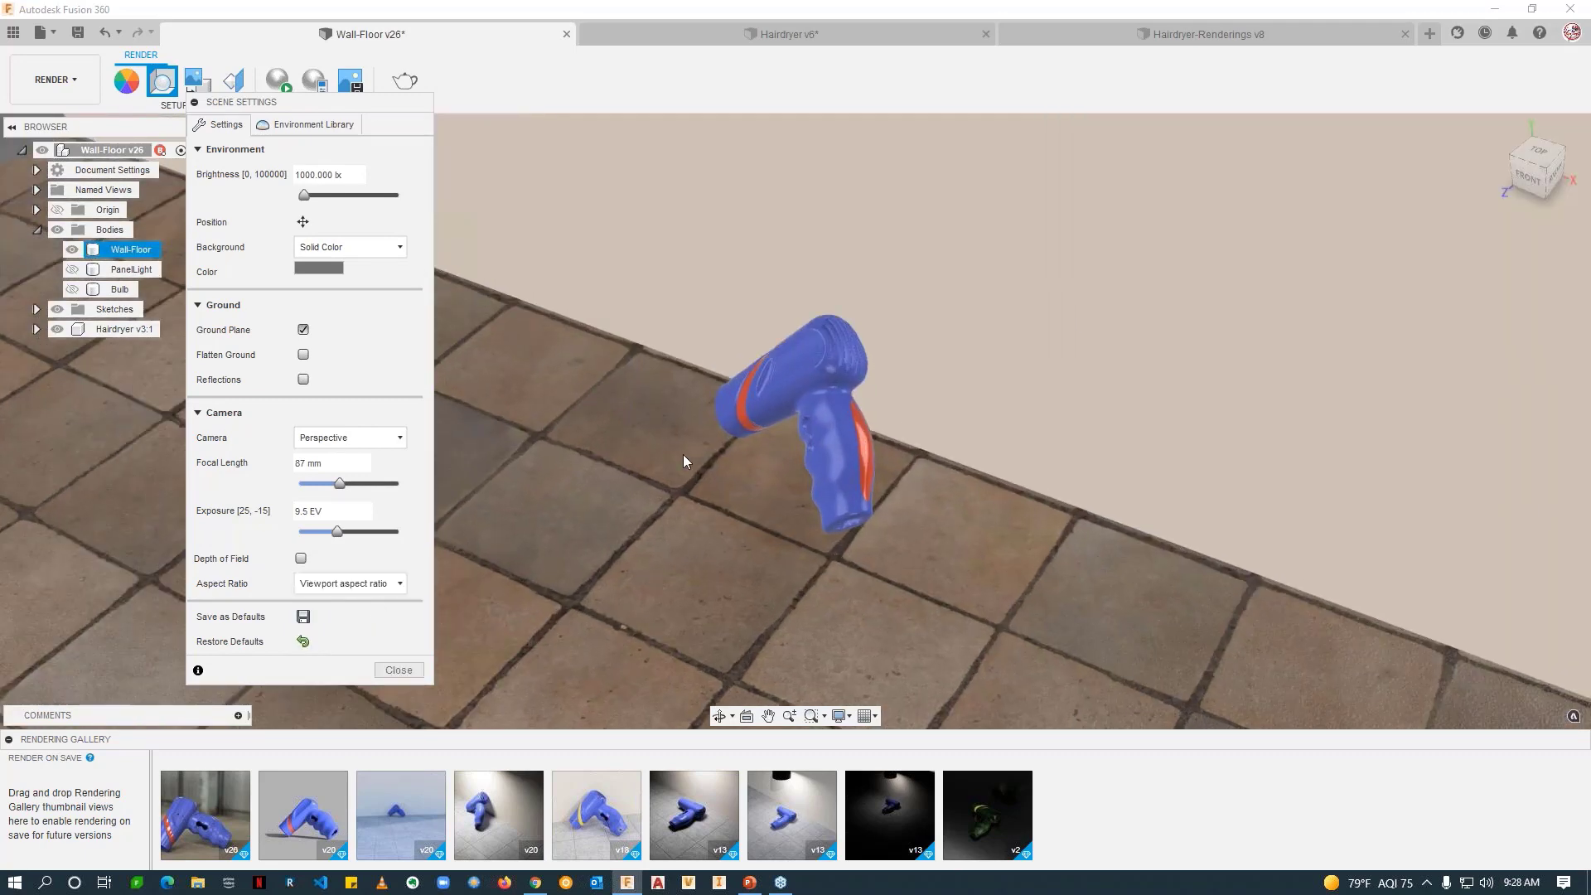
scroll(709, 534, up, 1)
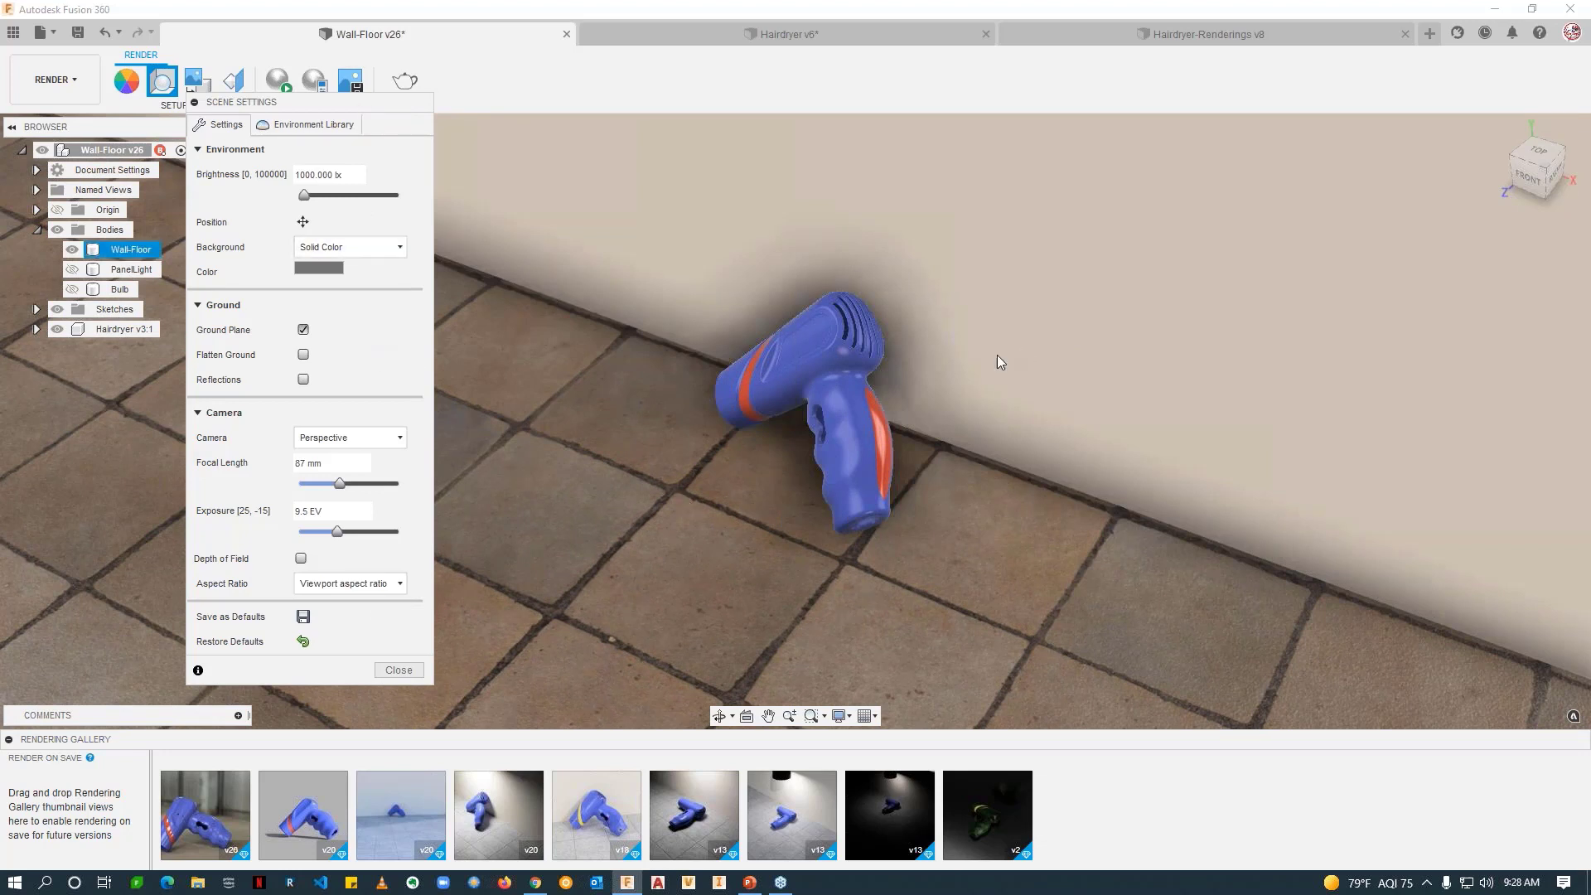
shift+middle_drag(997, 355, 1027, 399)
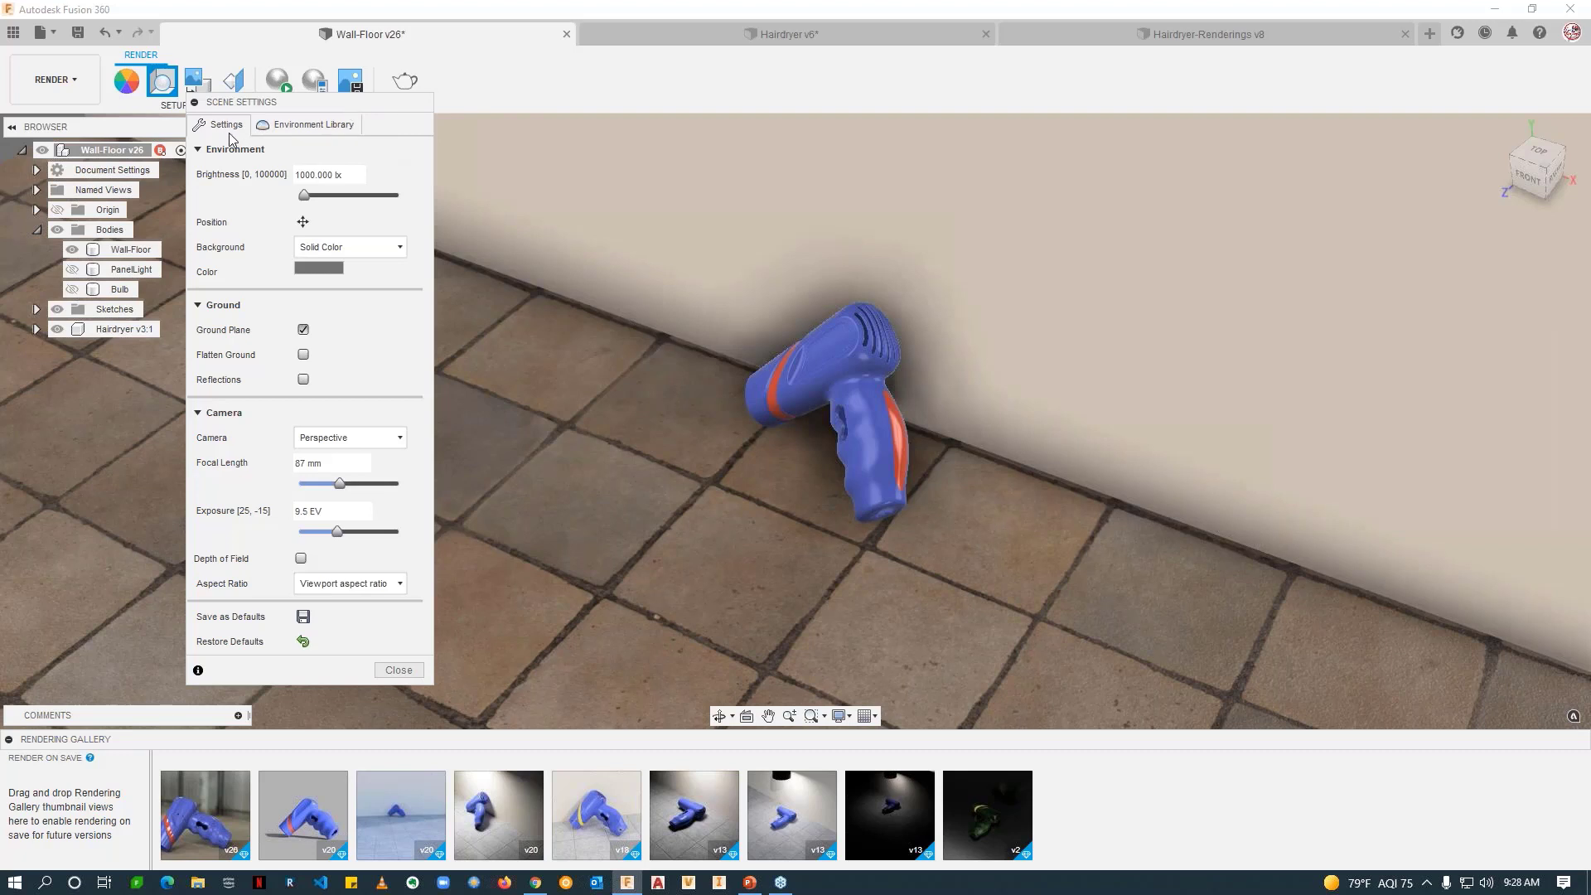
Step: Replace the scene's current environment with Cool Light from the Fusion 360 environment library
click(286, 131)
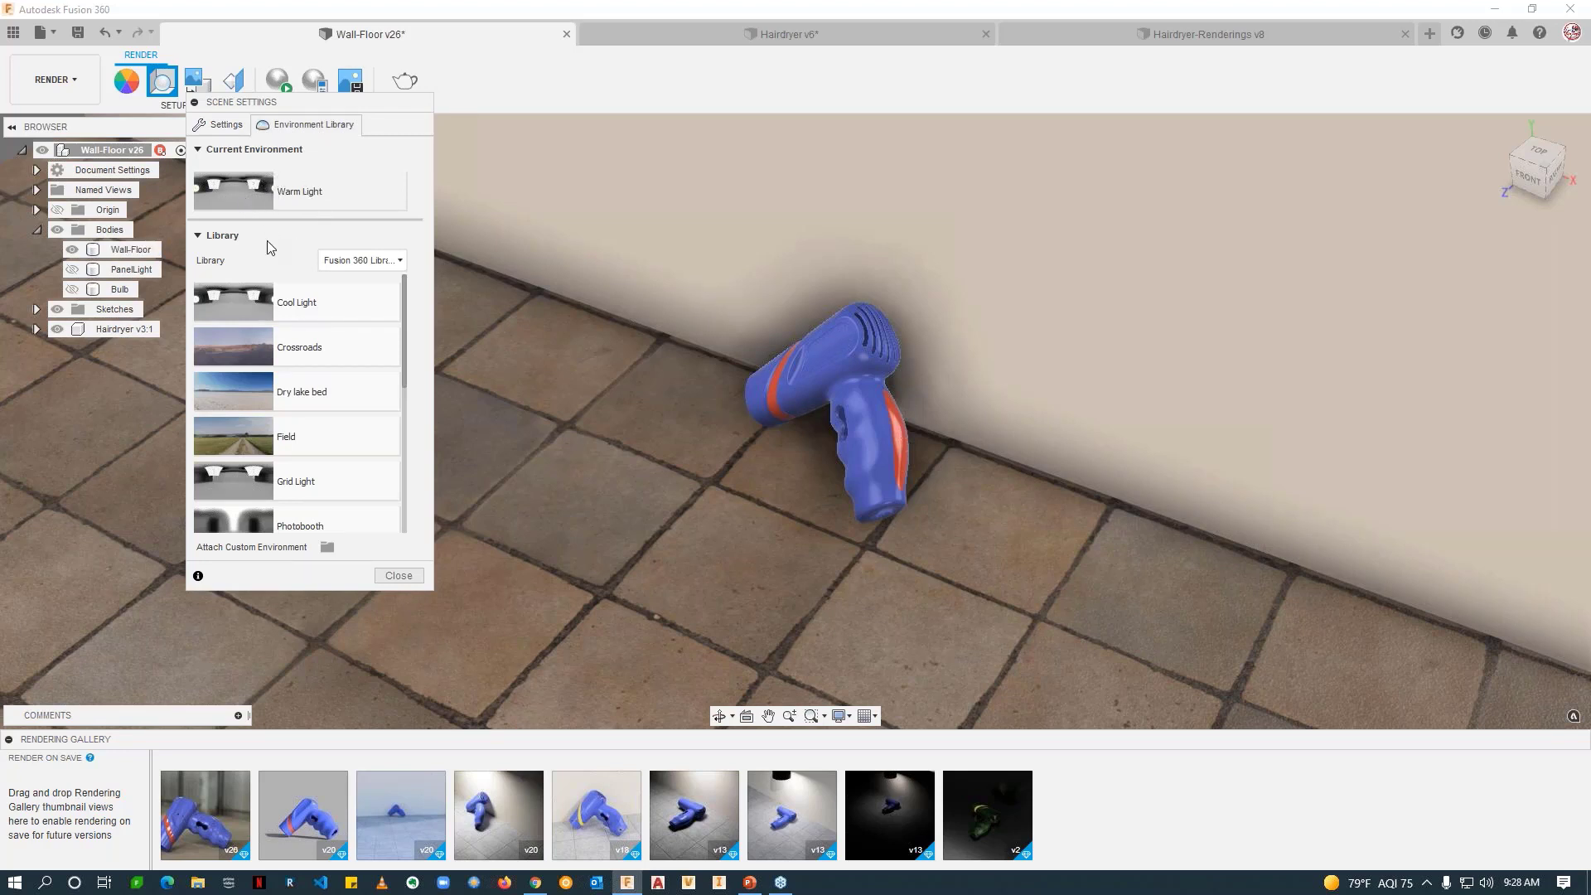
drag(244, 308, 342, 196)
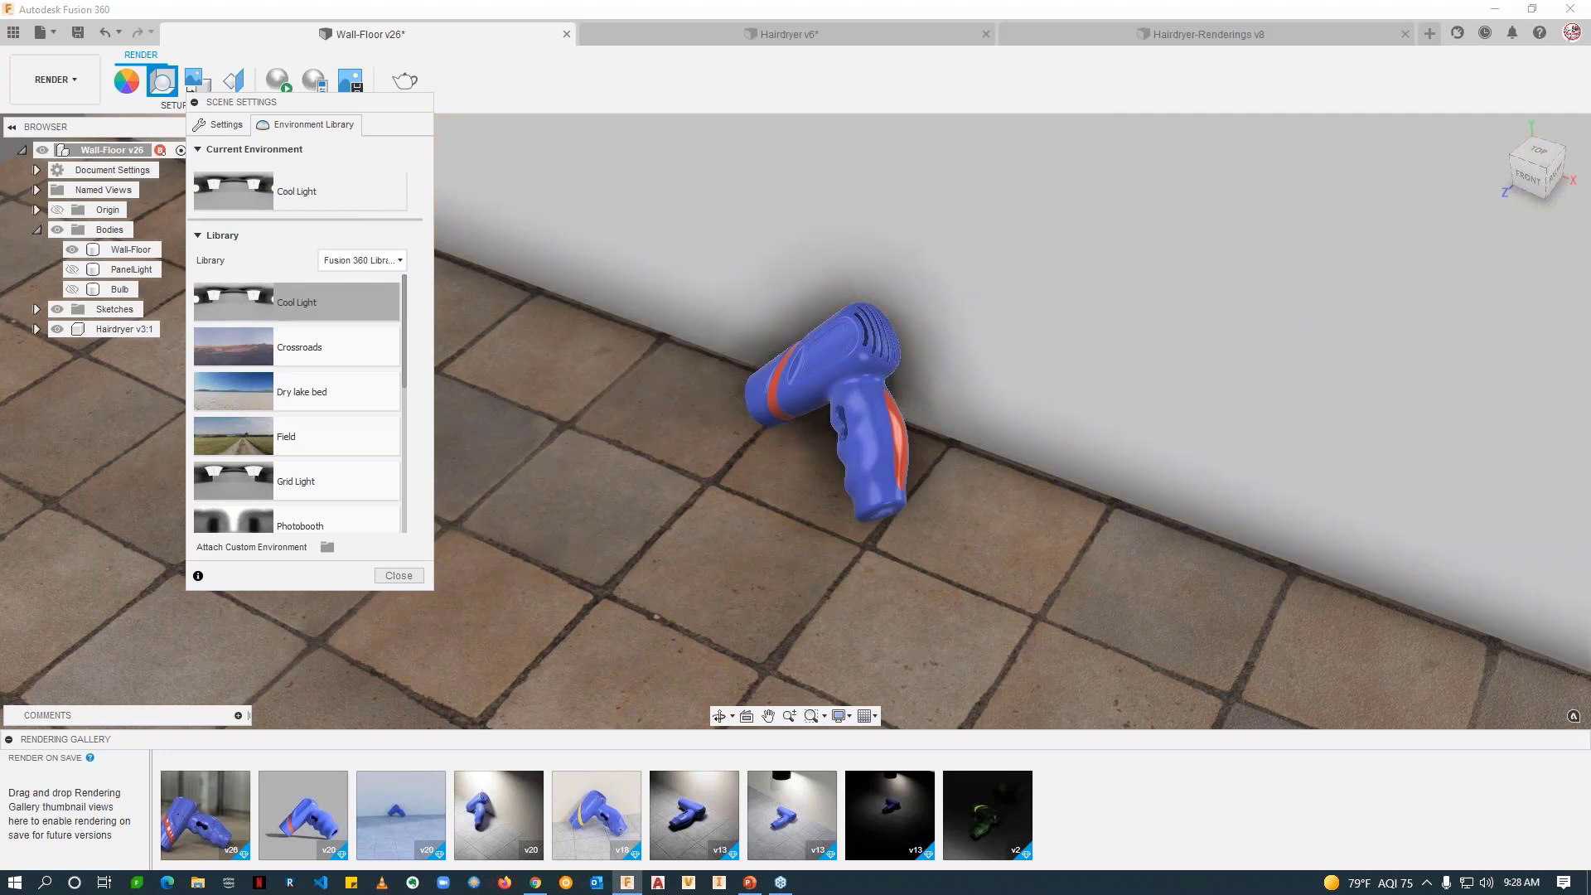
click(986, 383)
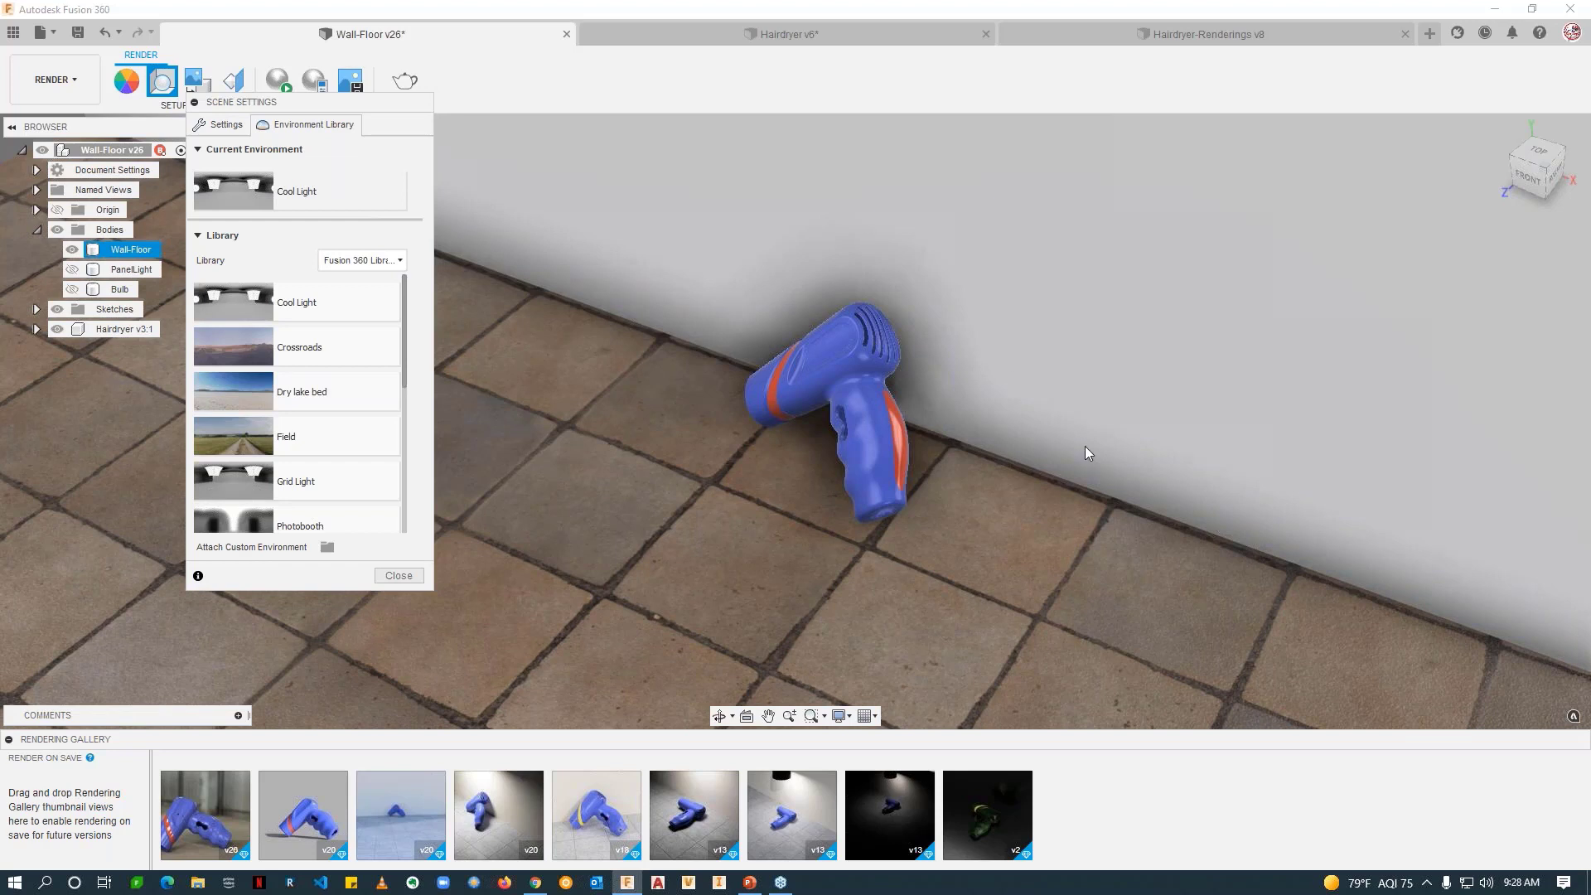
drag(242, 305, 928, 242)
Step: Try the Dry lake bed environment on the scene and replace it with the Field environment
drag(234, 391, 754, 297)
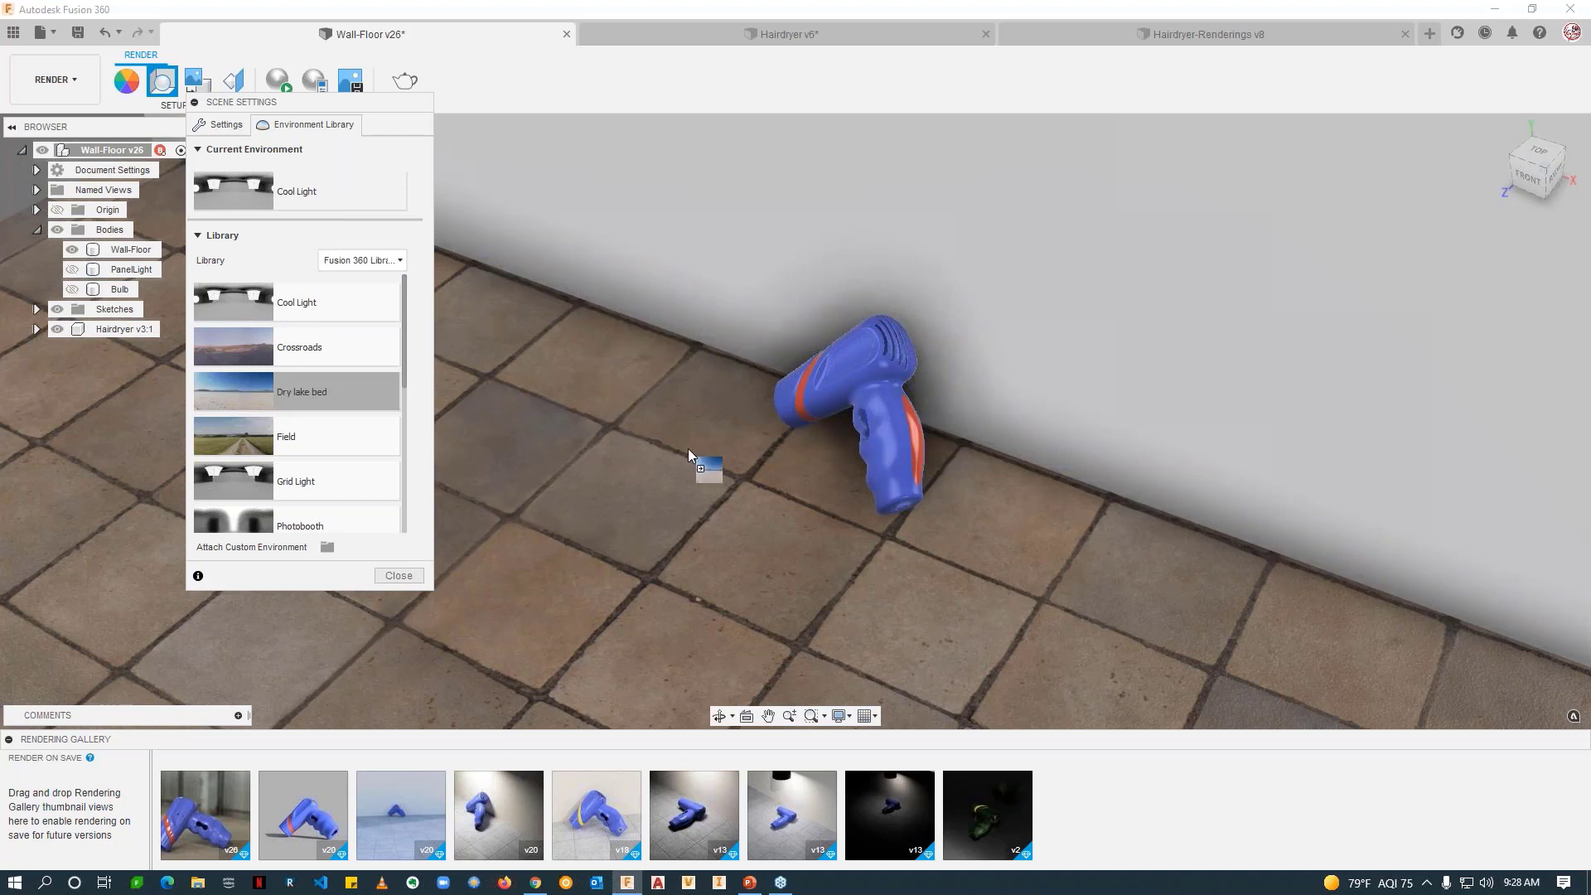
drag(689, 450, 698, 410)
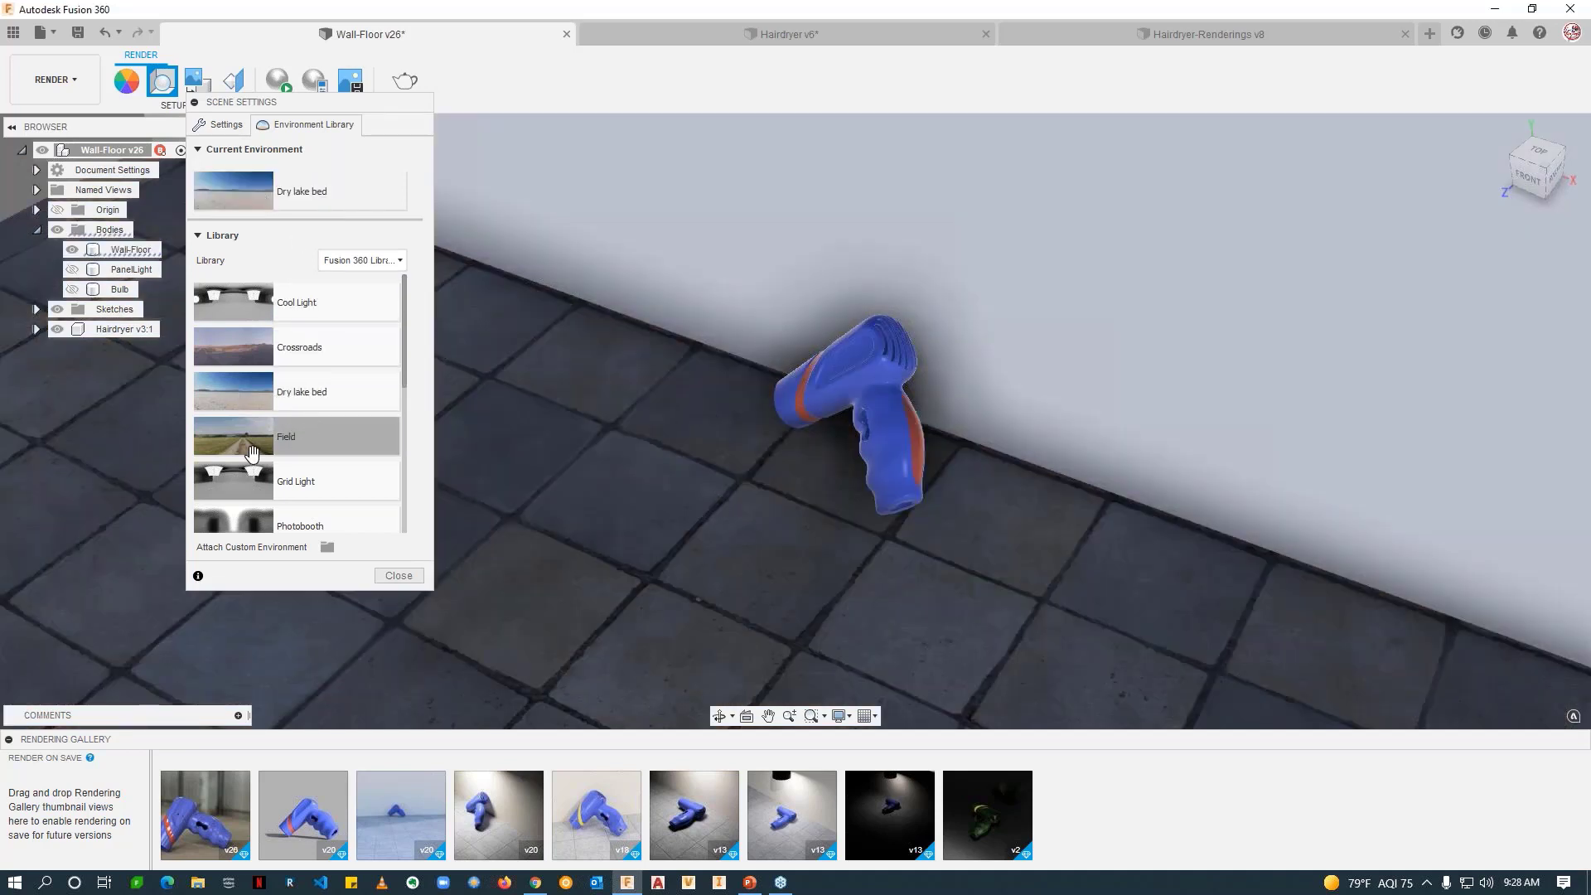
drag(252, 452, 731, 286)
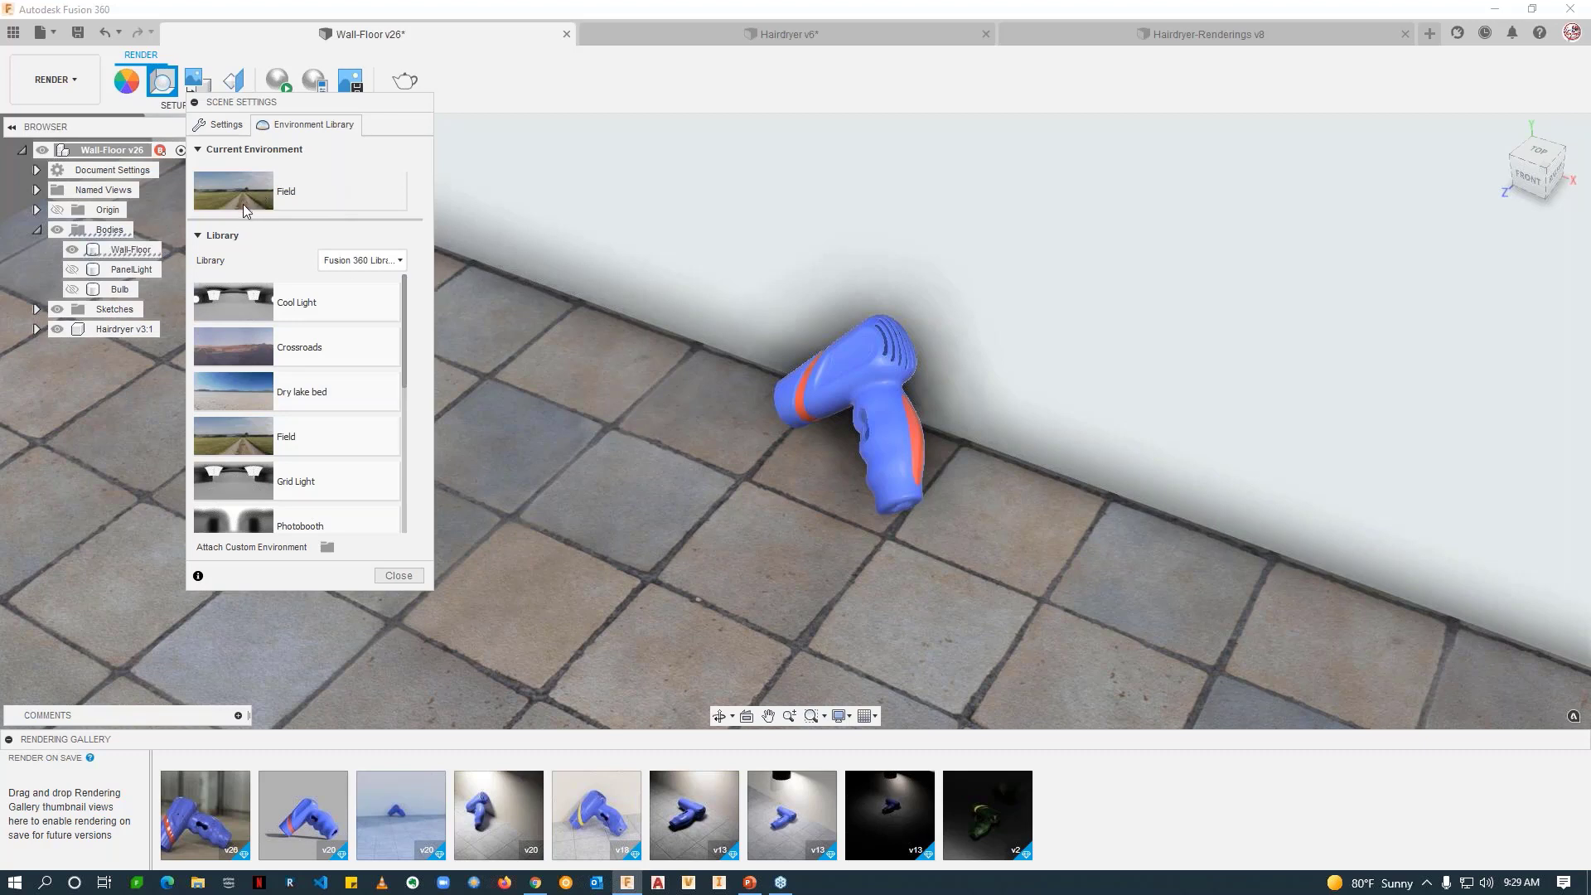
Step: Change the scene background from a solid colour to Environment in the scene settings
click(709, 430)
scroll(970, 477, down, 5)
scroll(991, 471, down, 5)
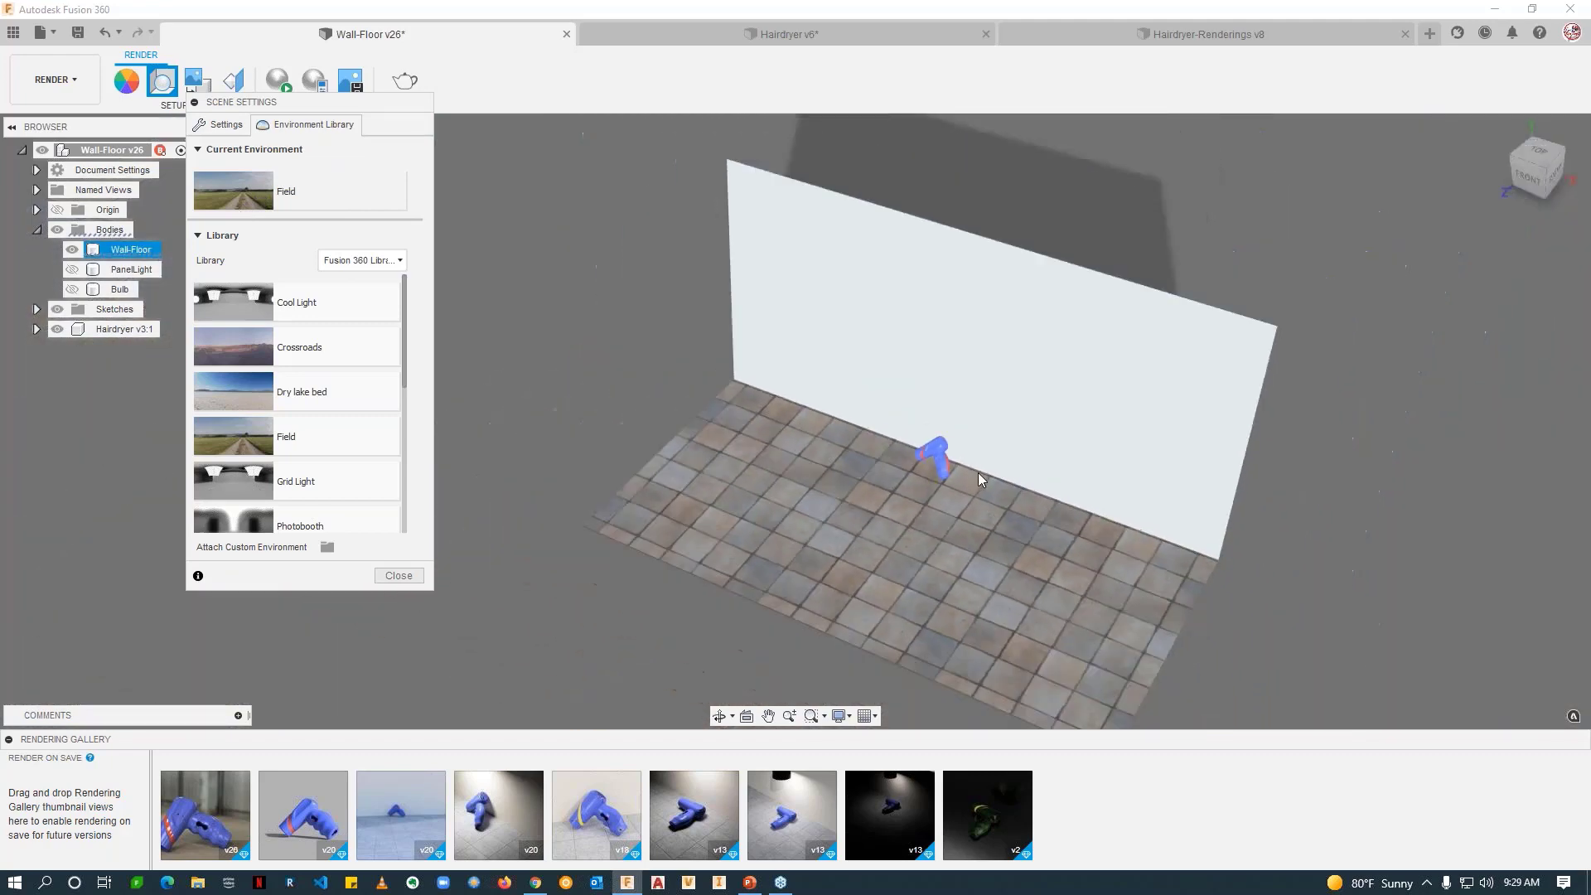
click(524, 366)
click(222, 124)
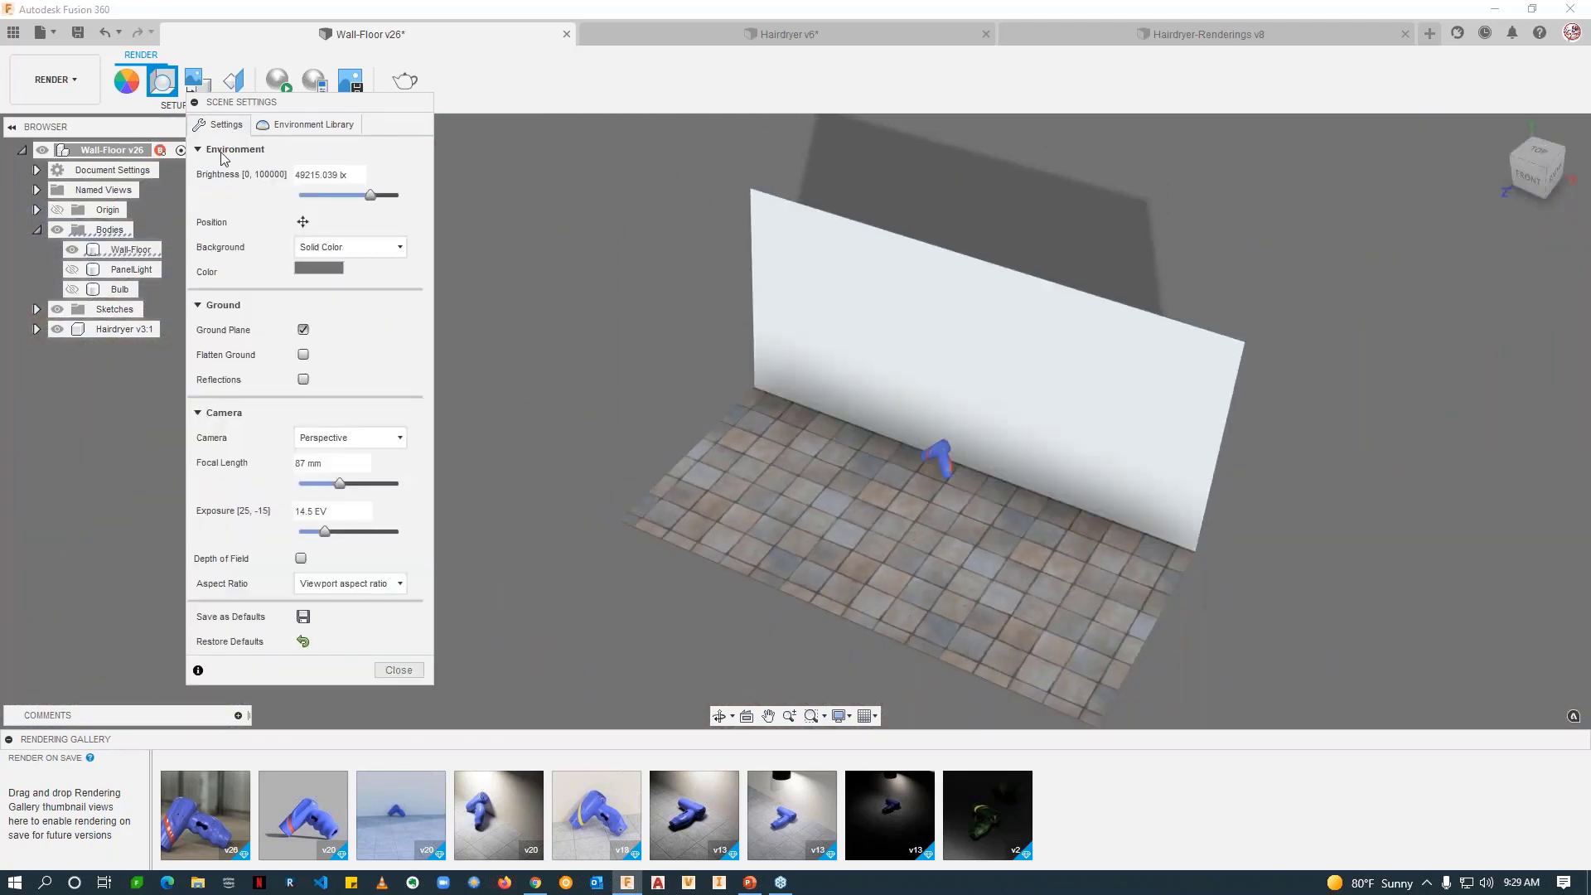
click(353, 248)
click(334, 269)
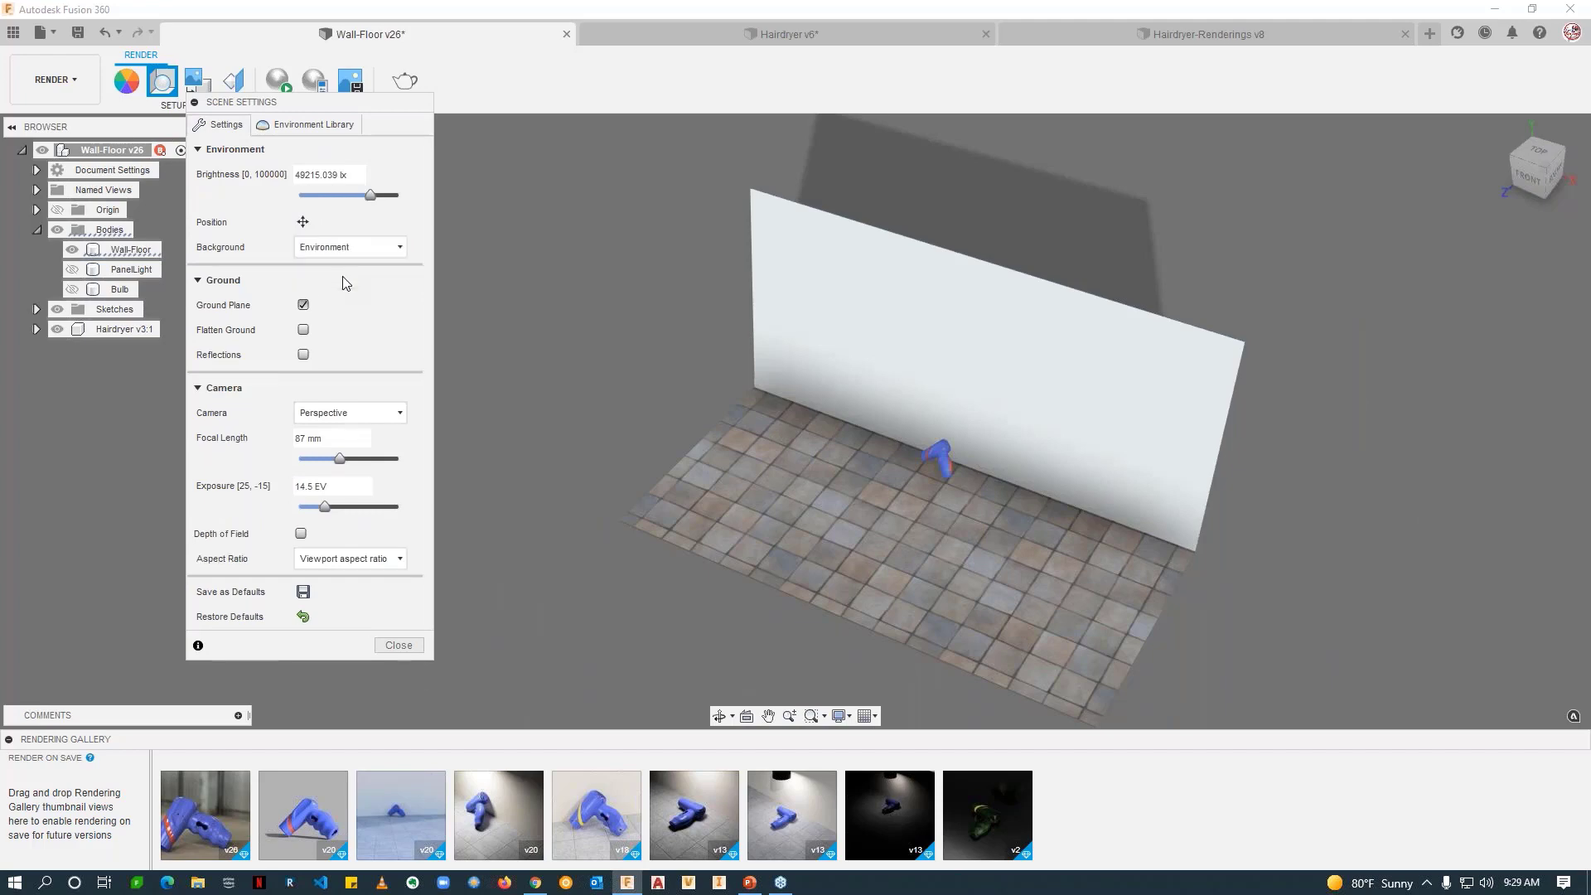
Step: Examine the wall and floor against the Field environment from a lower viewing angle
scroll(912, 464, down, 3)
scroll(1136, 534, up, 2)
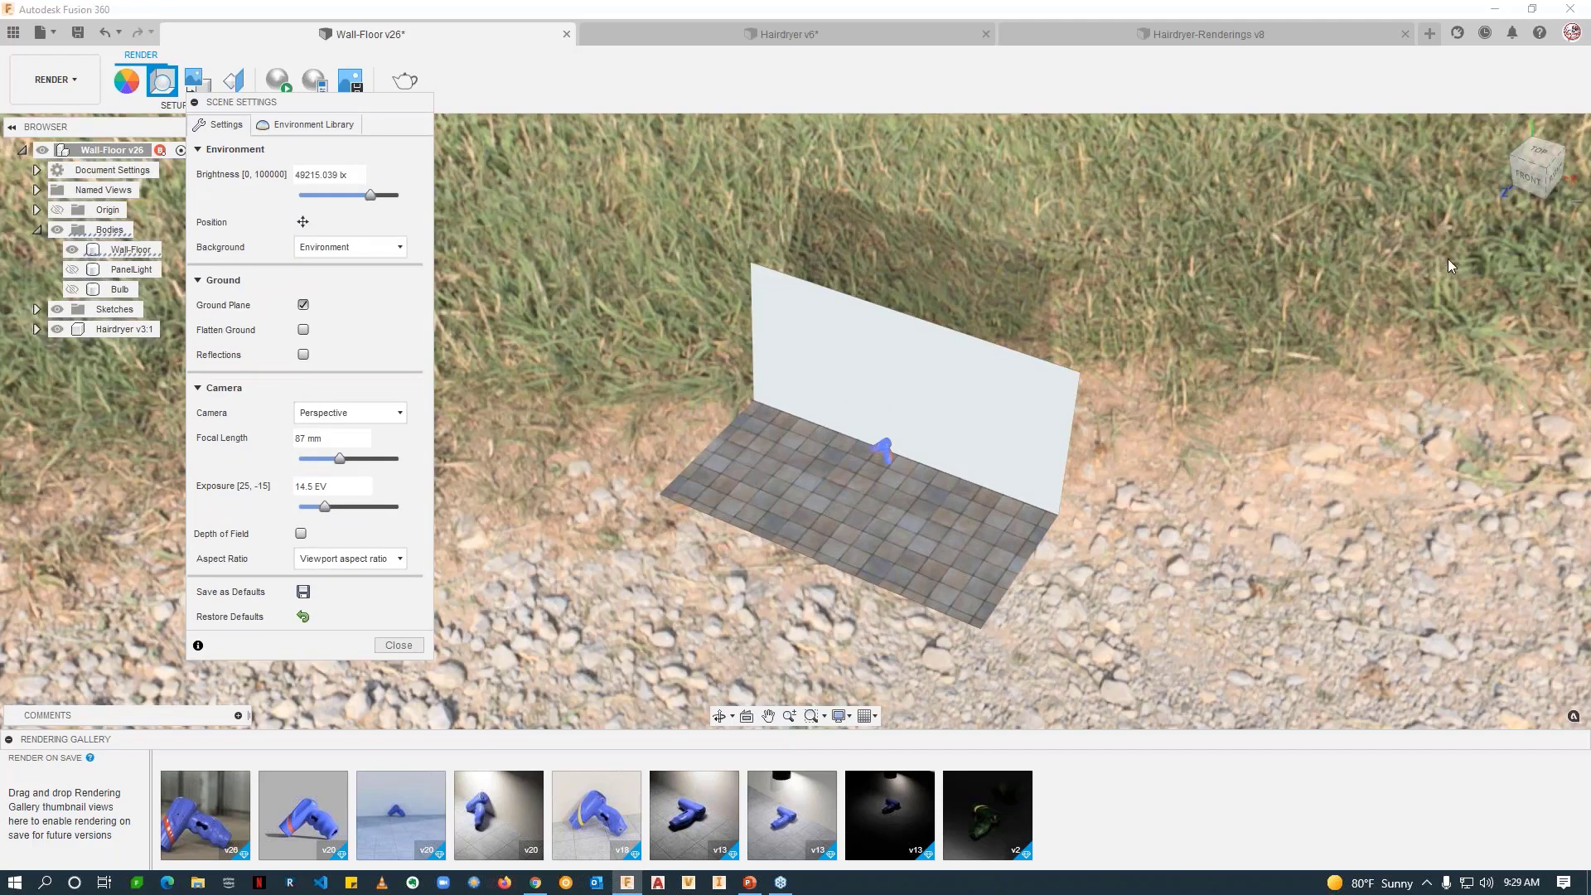
click(328, 126)
click(223, 125)
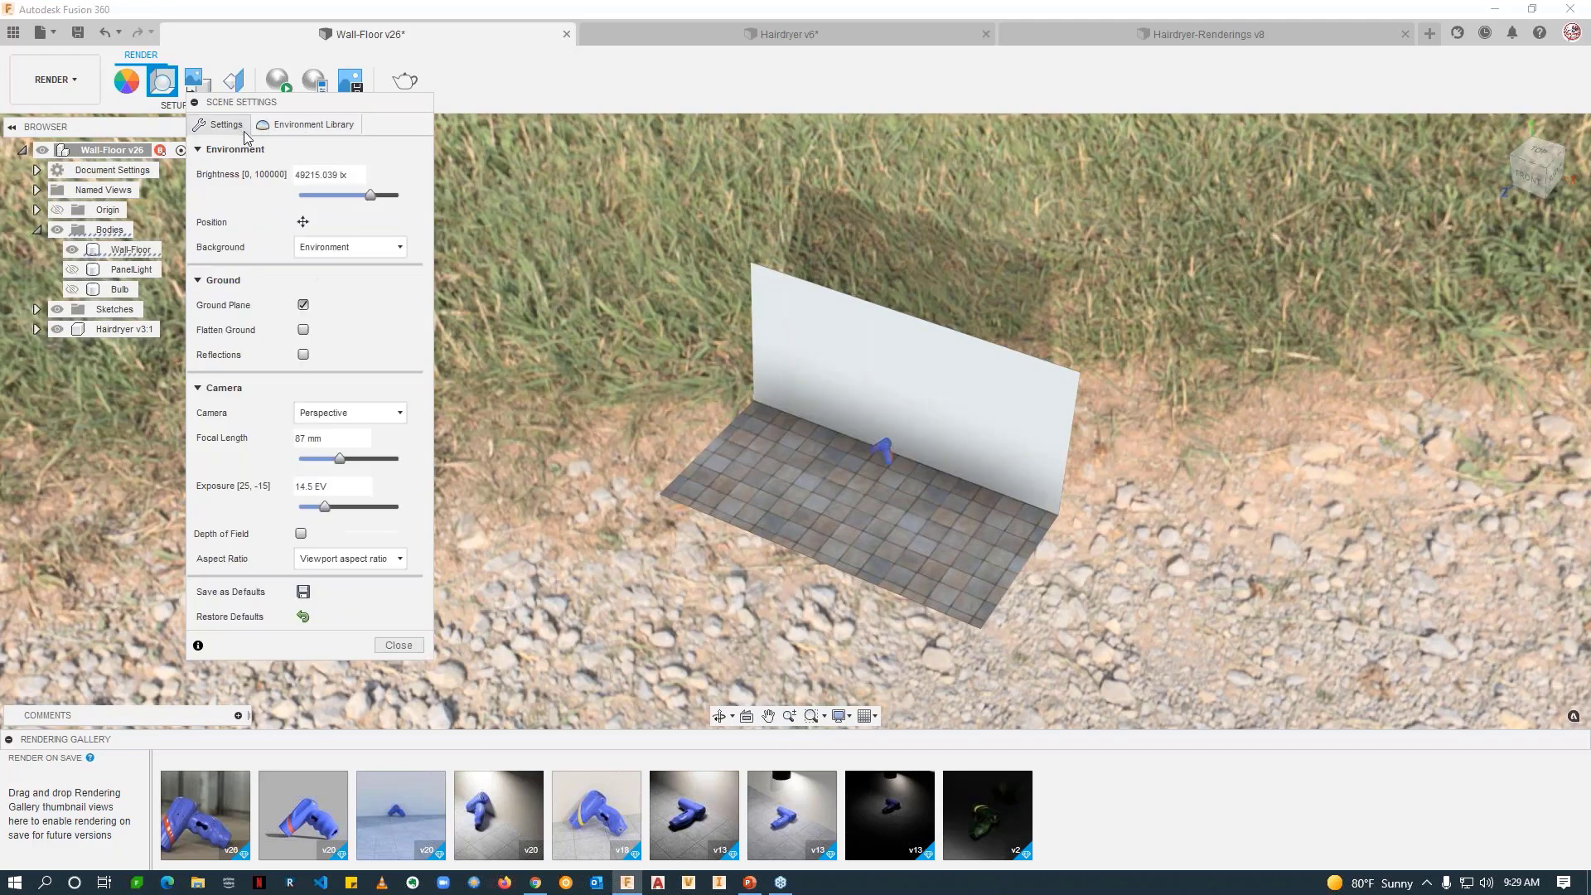
click(720, 716)
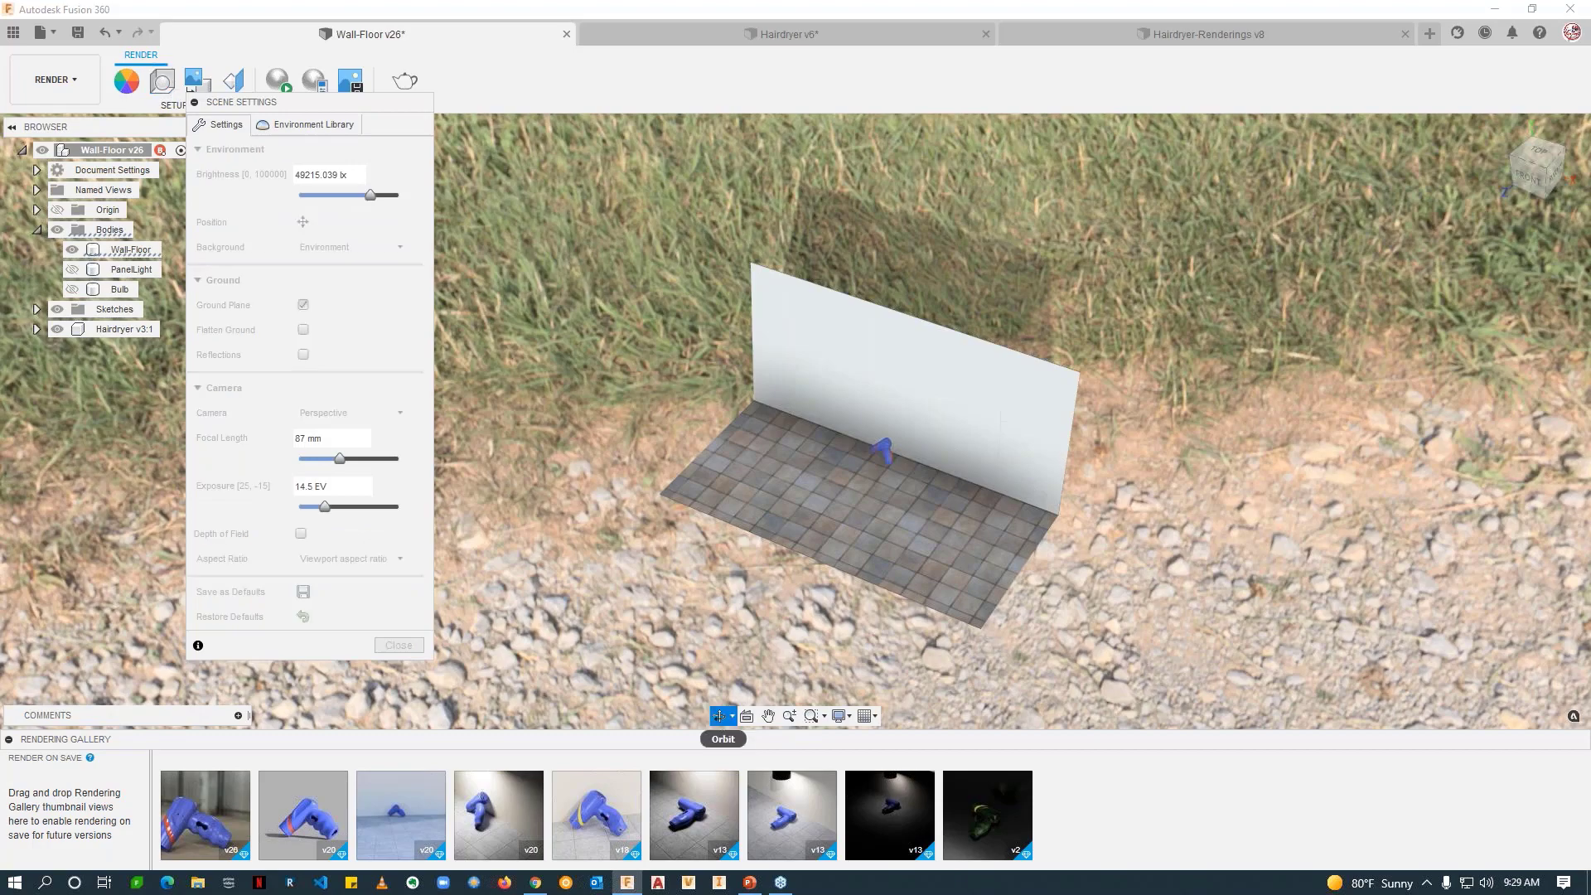
drag(795, 497, 913, 441)
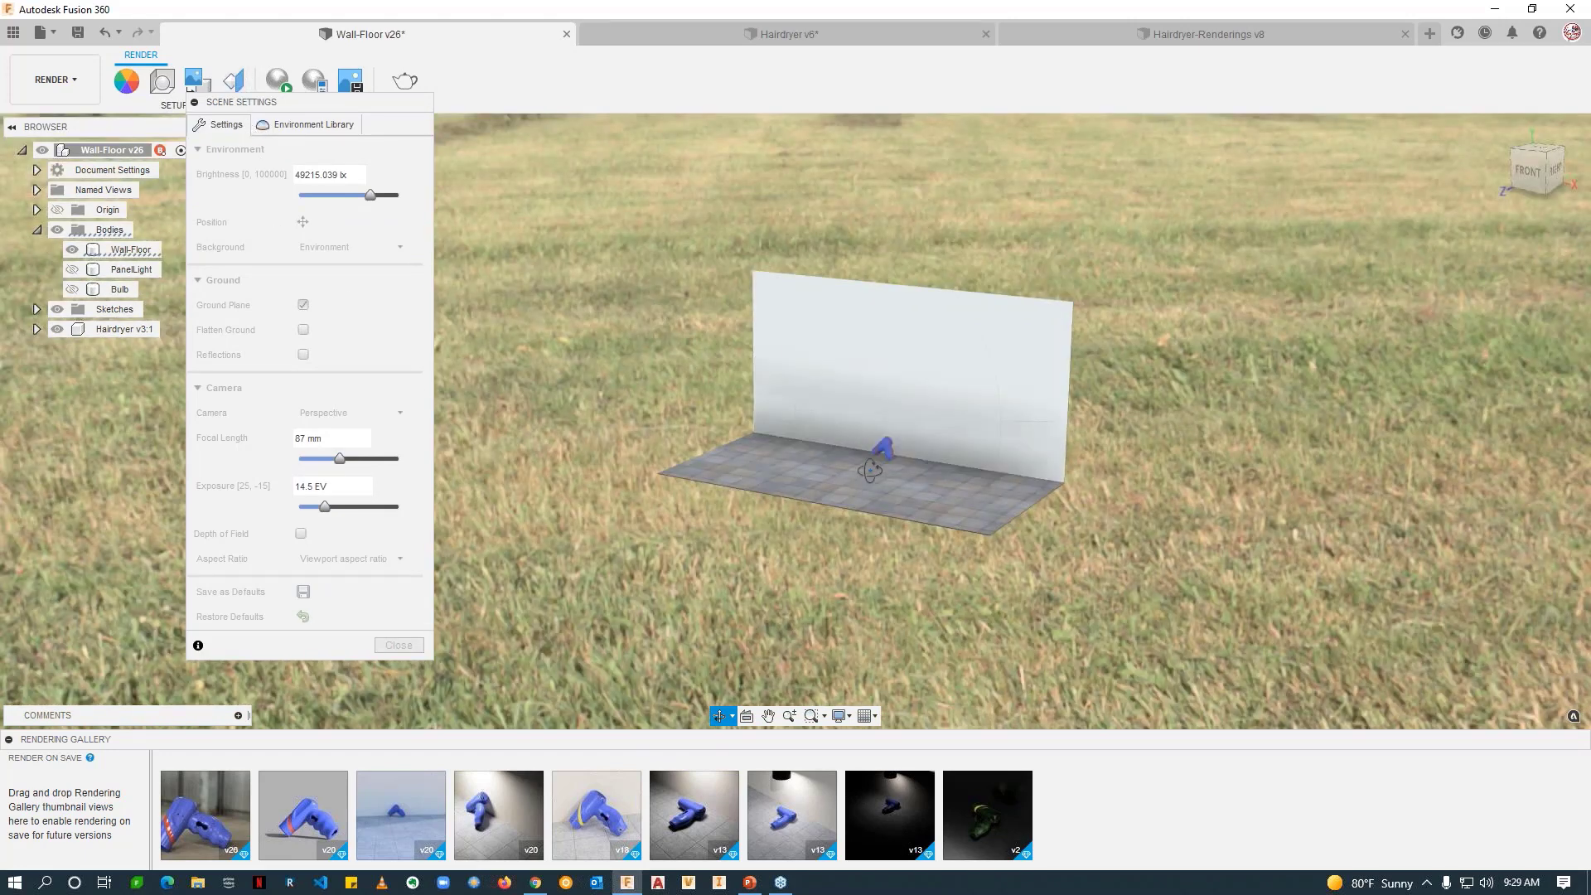
key(Escape)
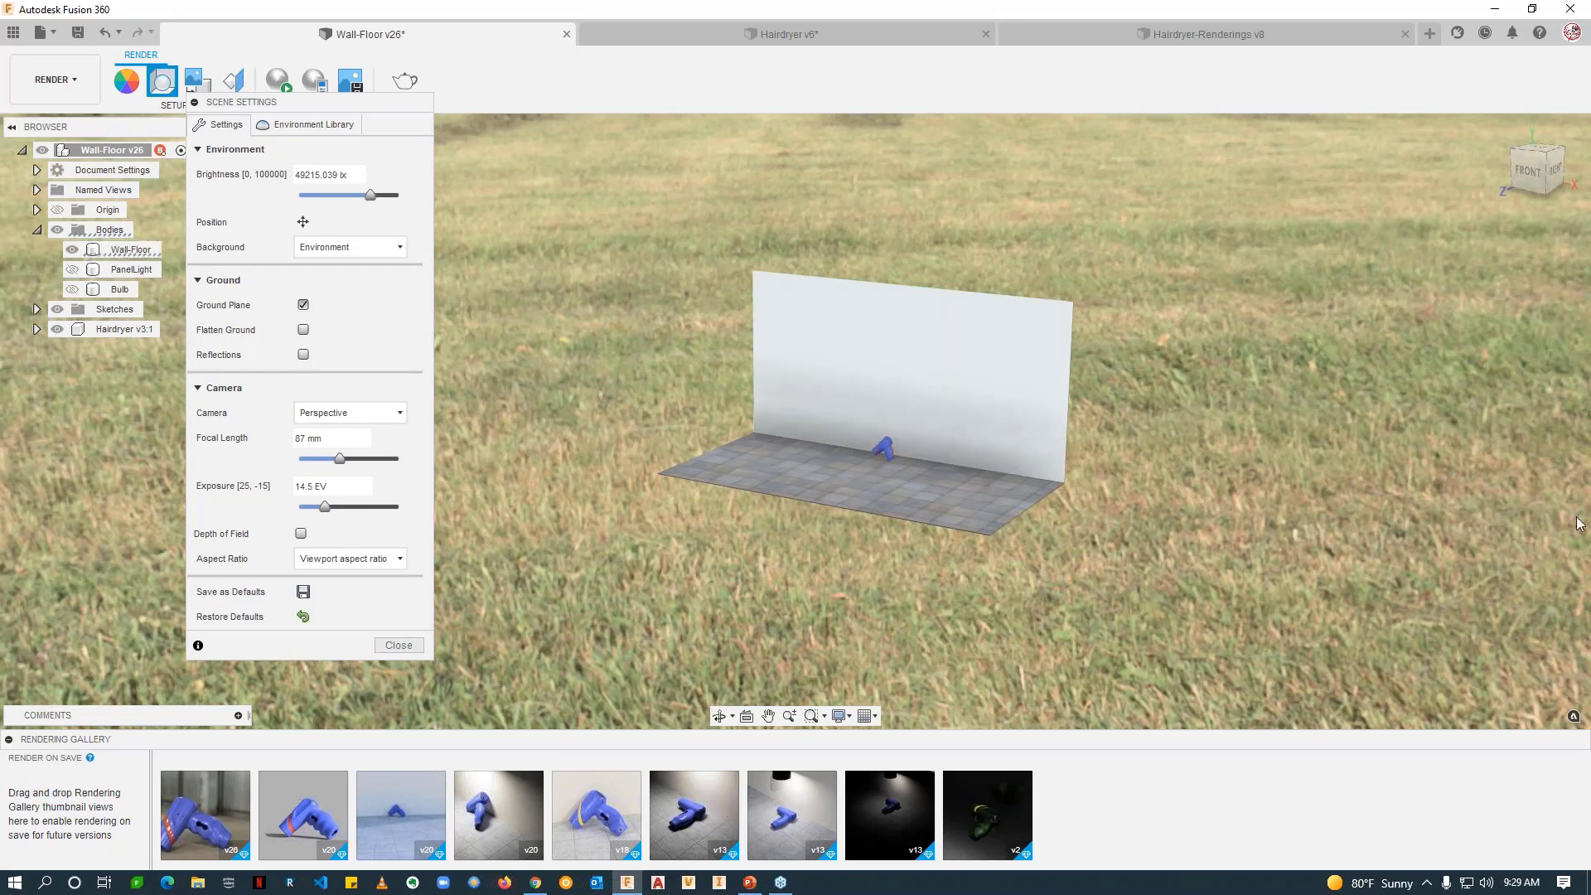
Step: Switch to the browser with the Poly Haven site and select its polyhaven.com address
key(alt+Tab)
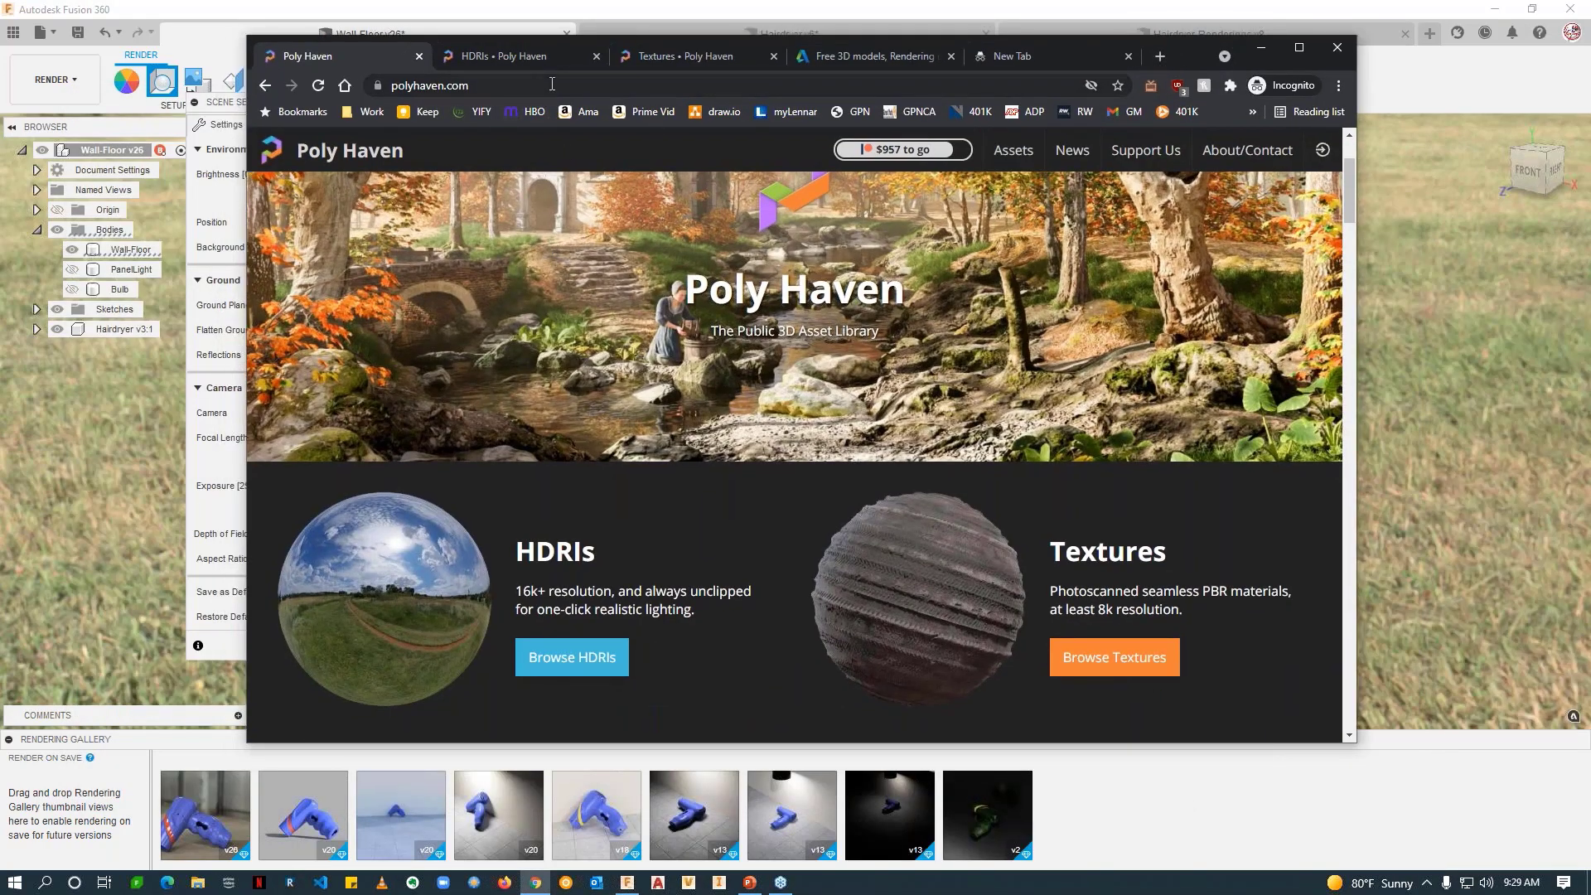
click(552, 84)
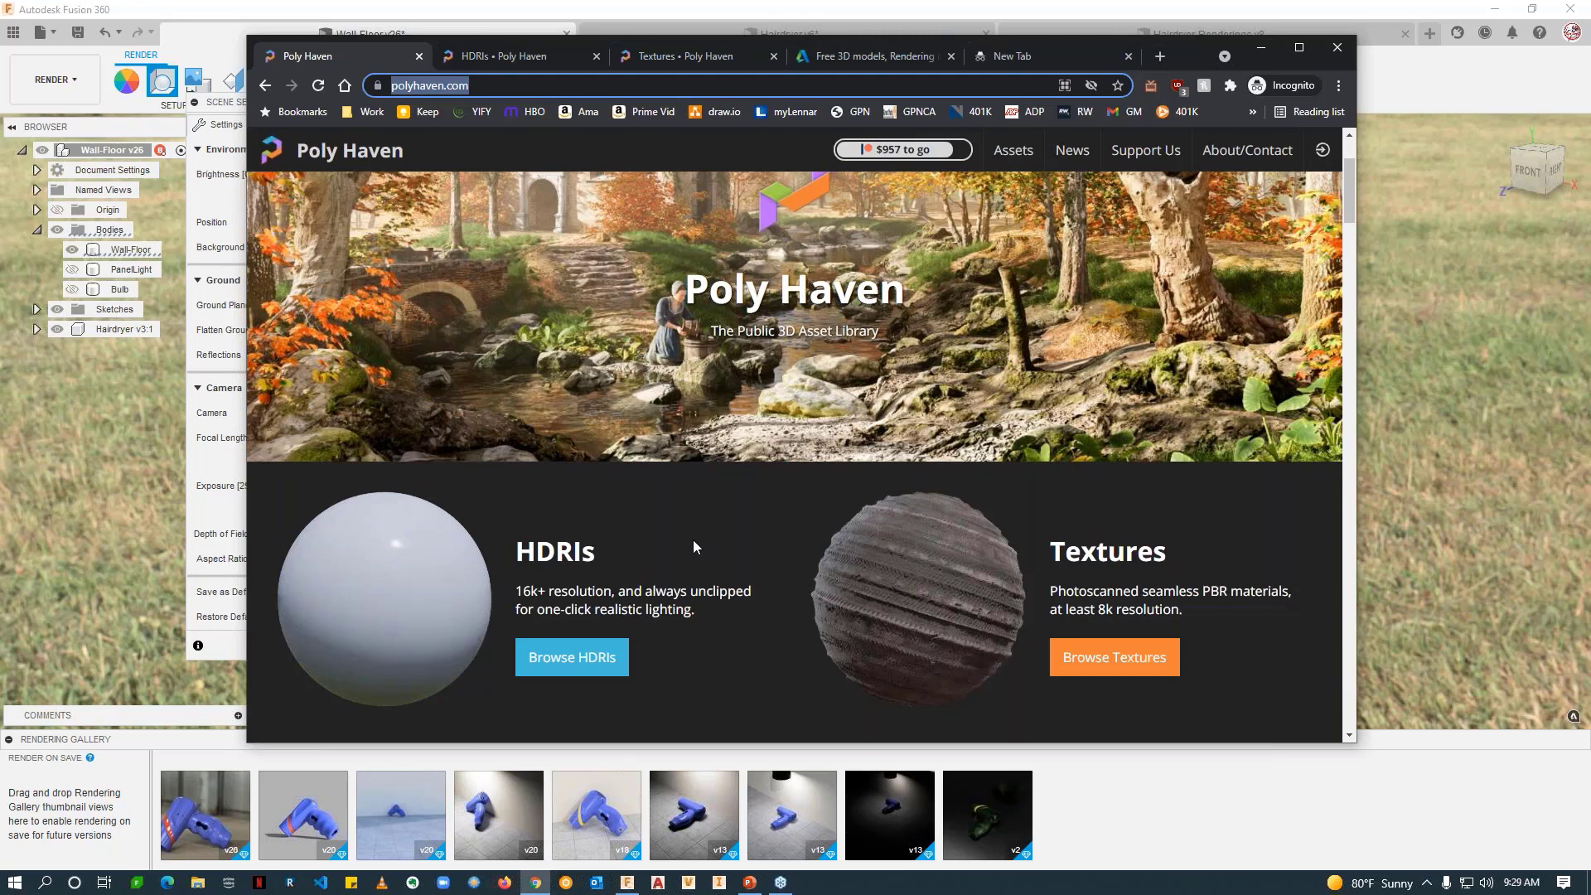
Step: Open Poly Haven's HDRI collection and browse the available environment images
click(572, 659)
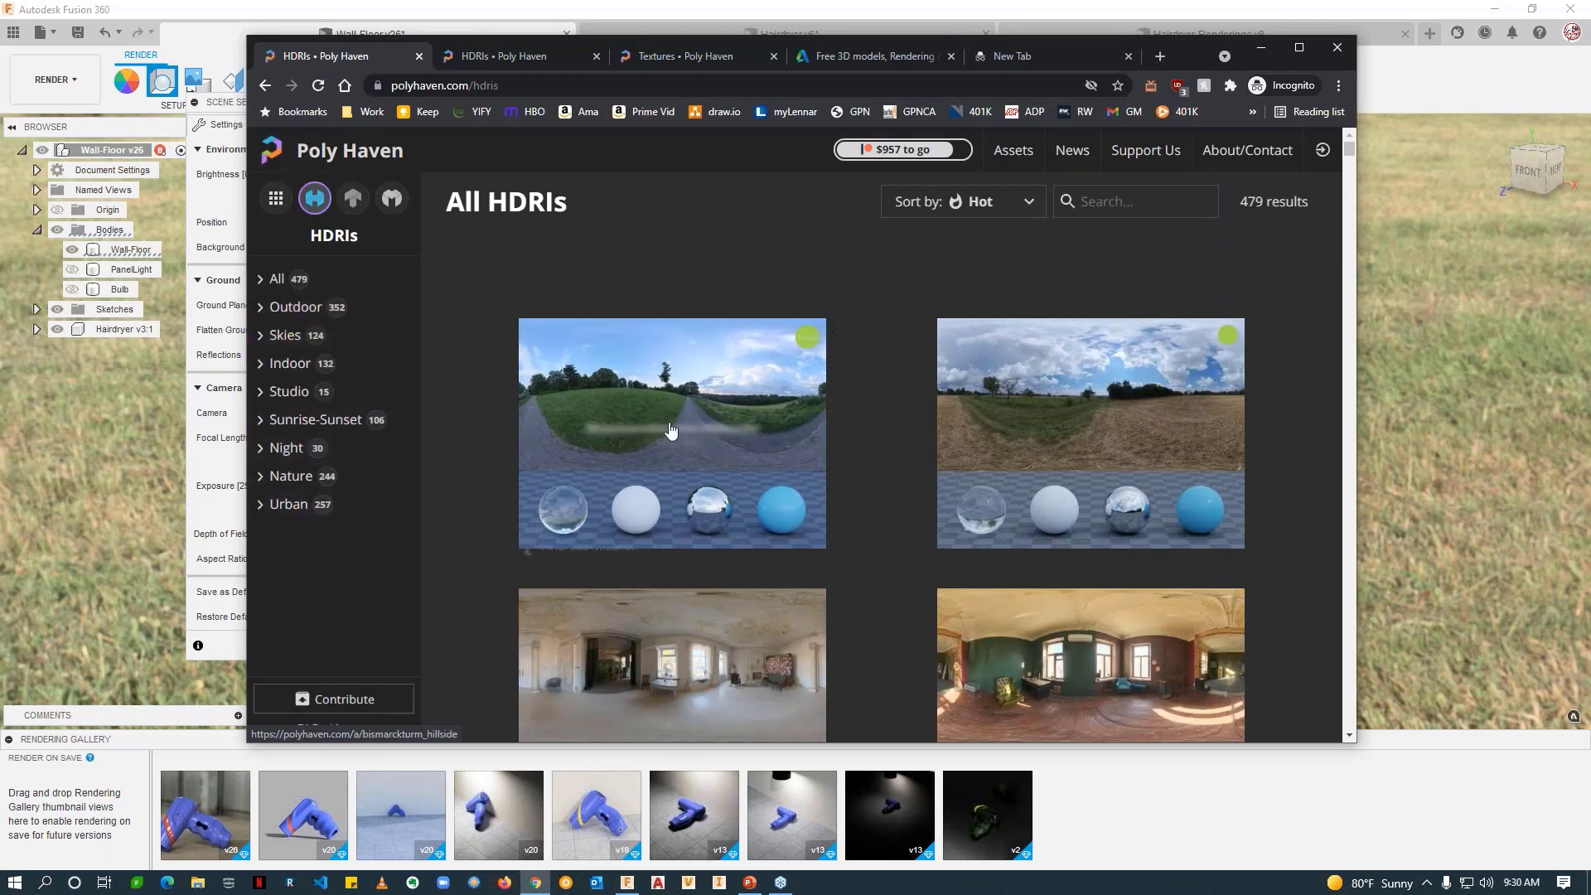
scroll(671, 431, down, 3)
scroll(905, 469, down, 5)
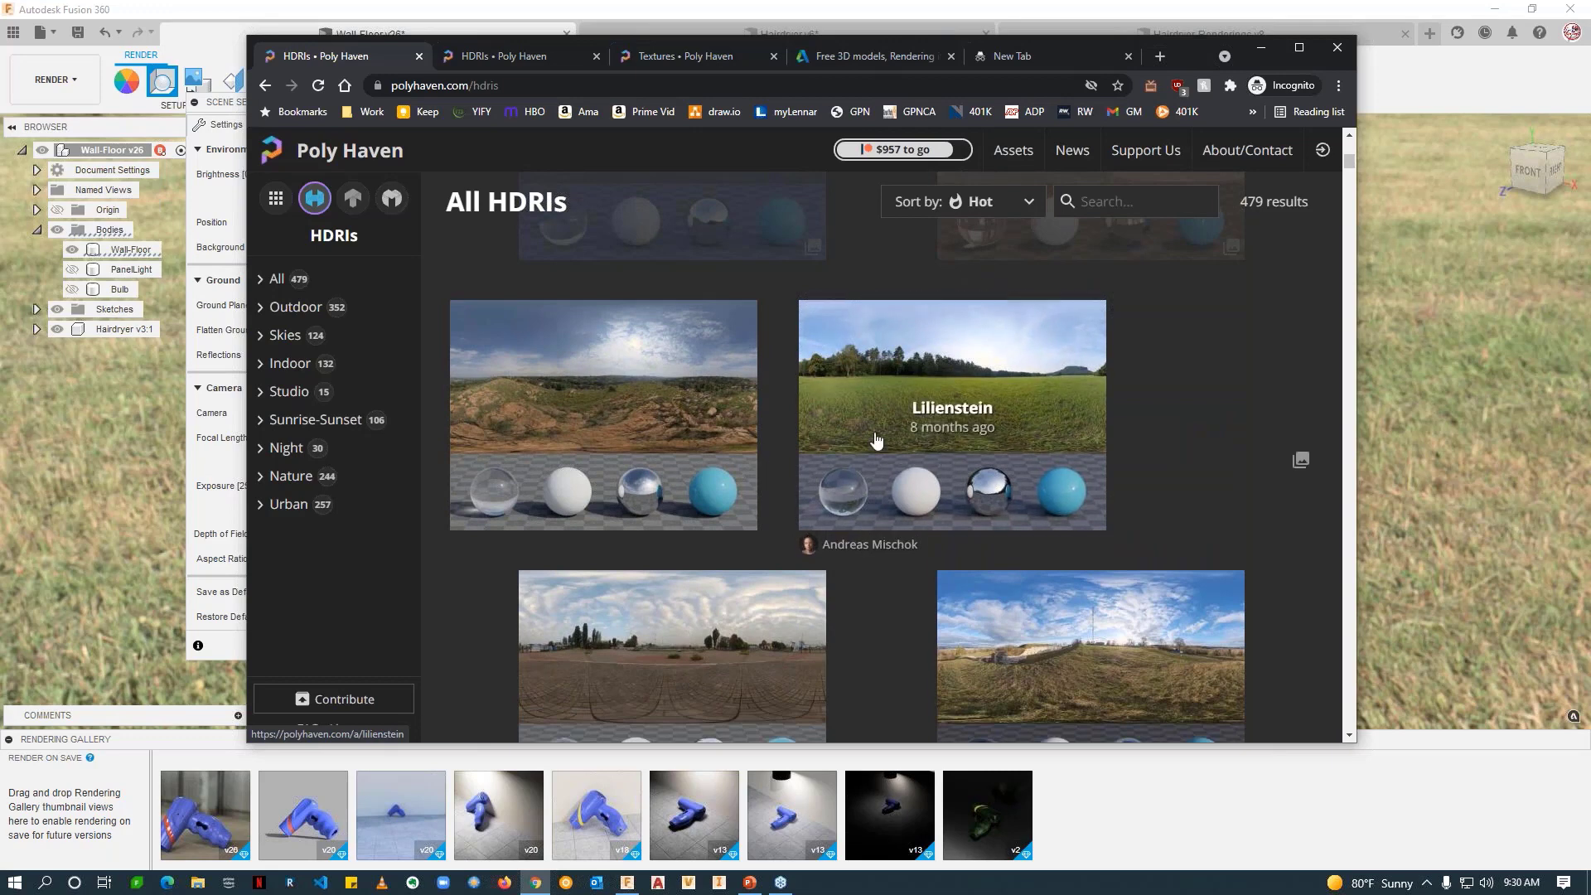
scroll(881, 458, down, 2)
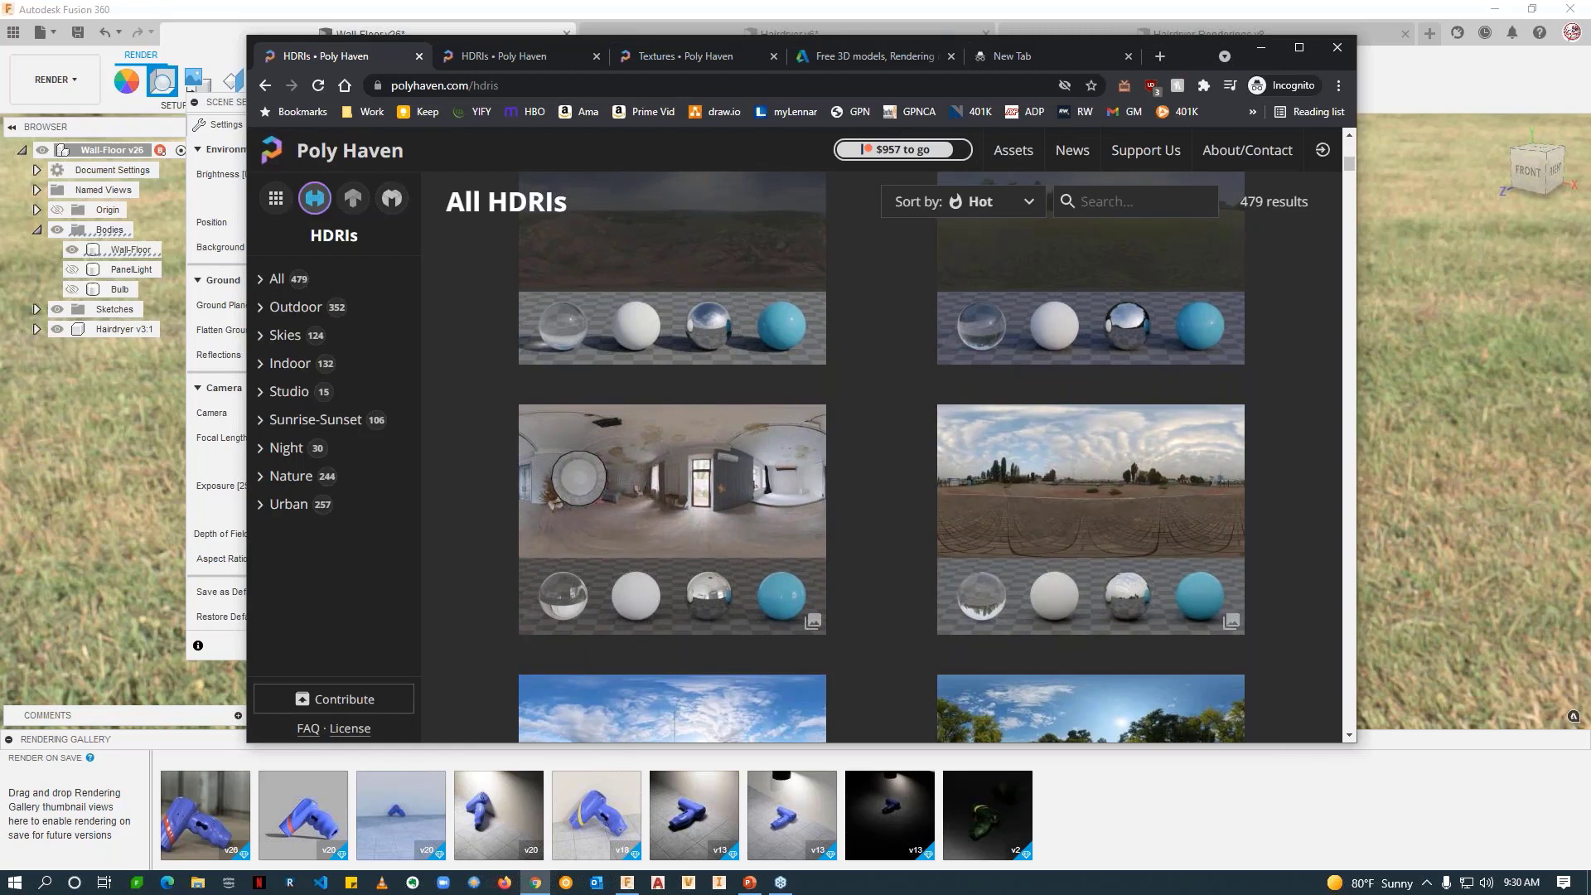
click(447, 85)
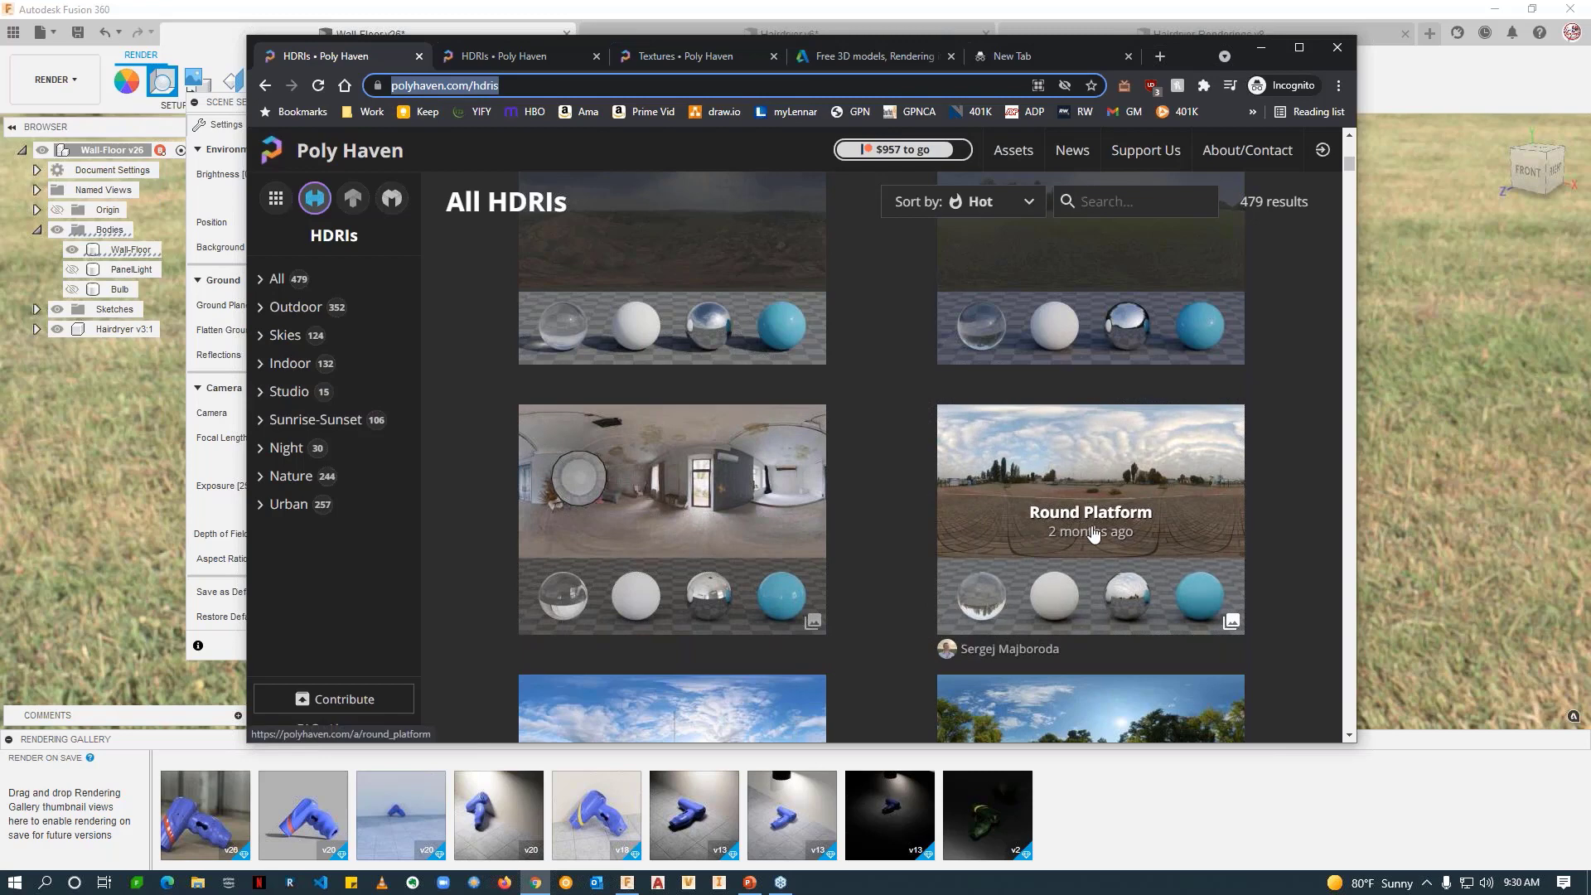
scroll(890, 551, down, 2)
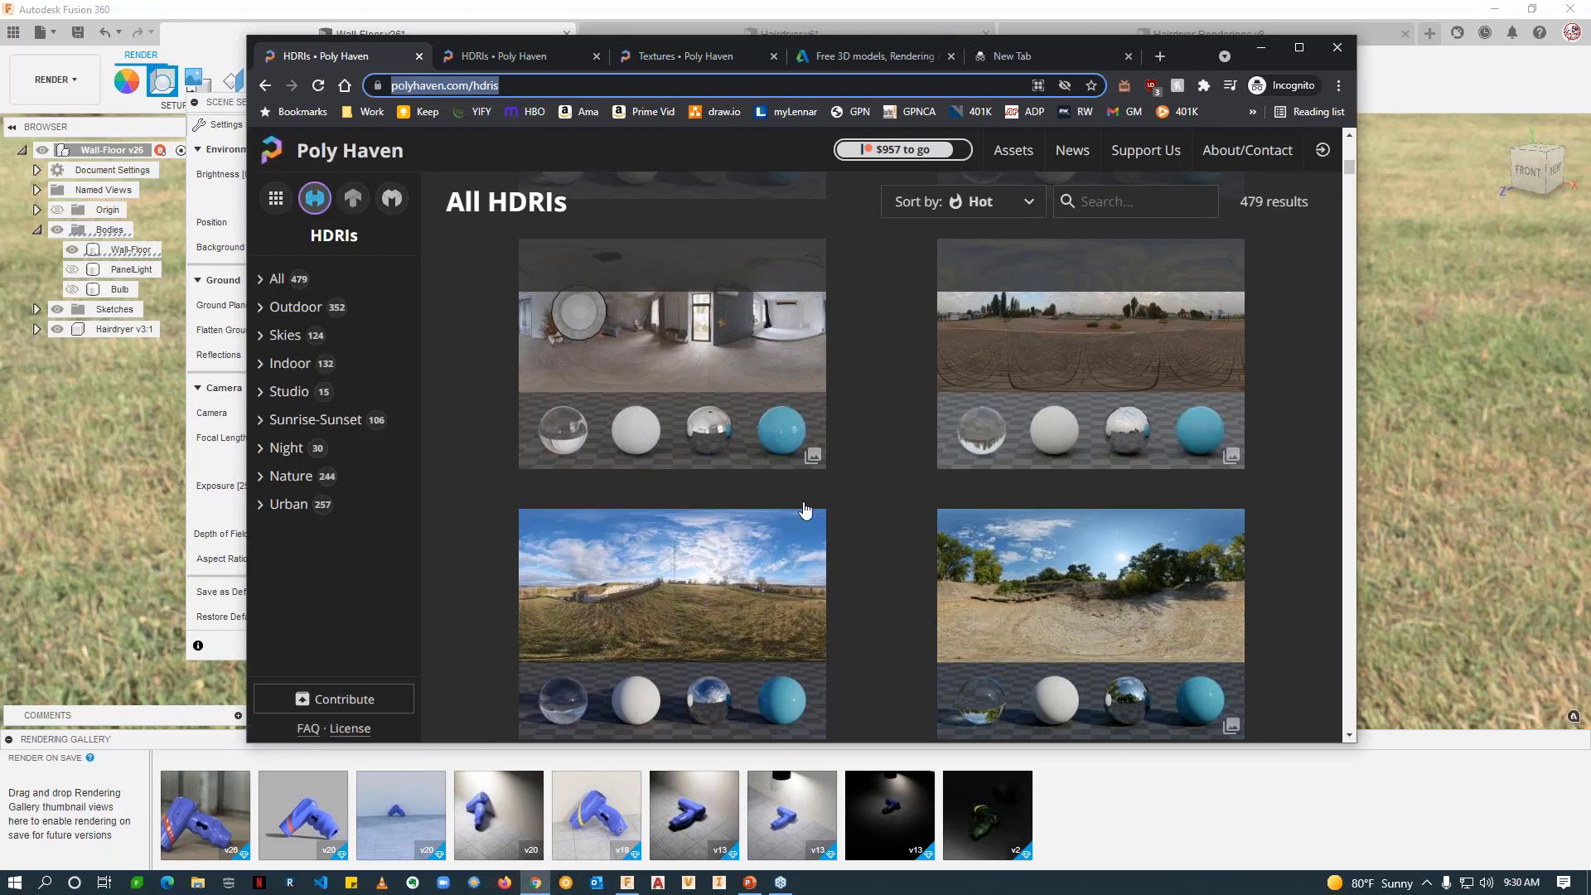
scroll(808, 510, down, 1)
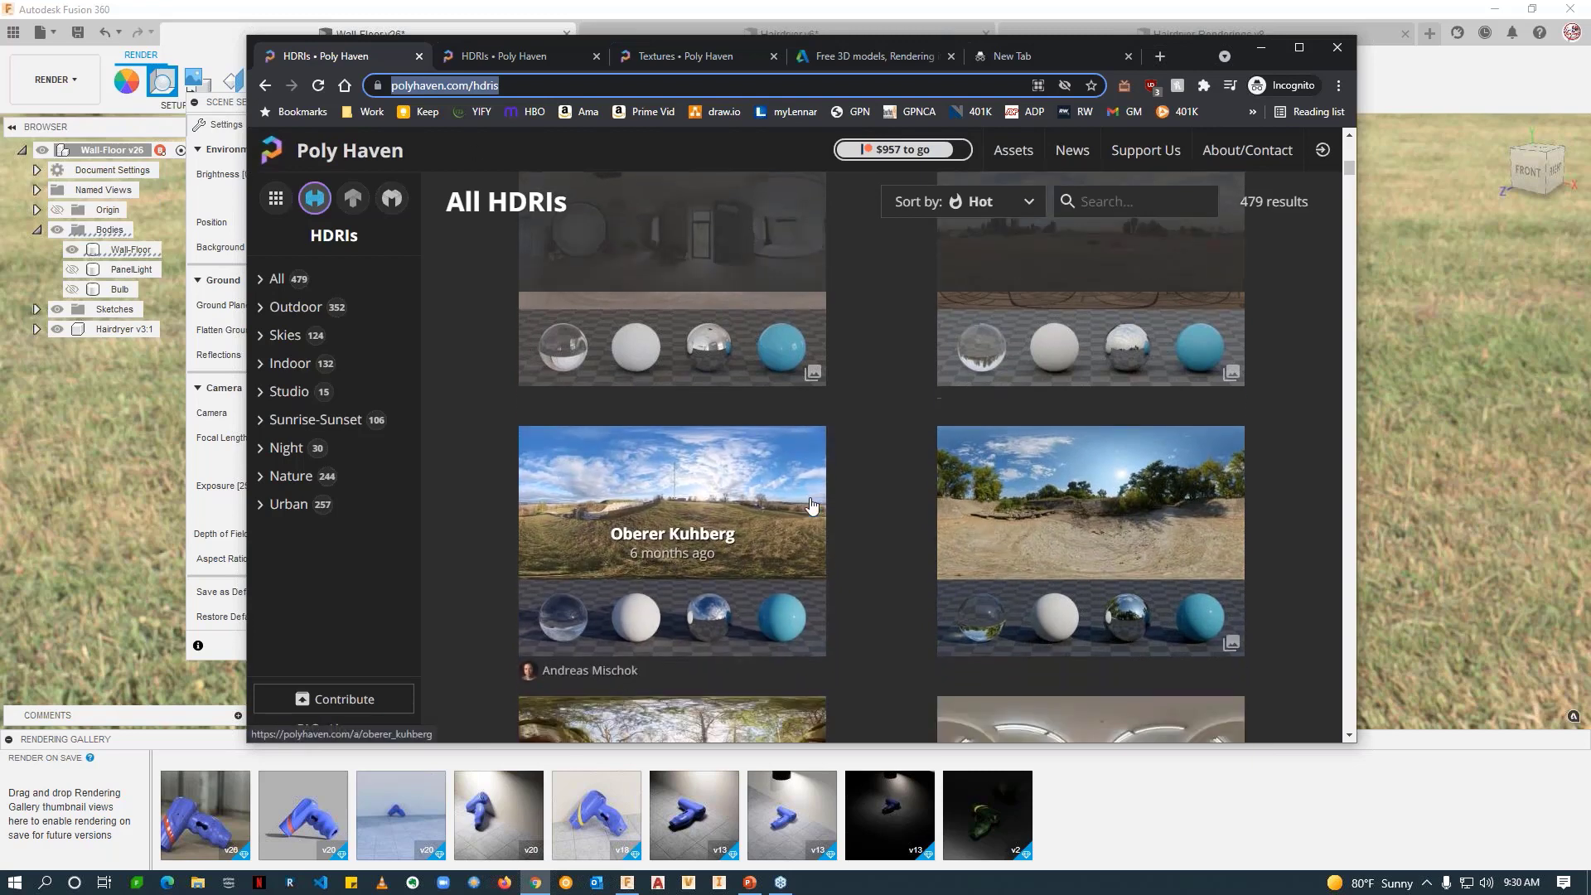
Step: Open the Oberer Kuhberg HDRI and examine its preview with the sample material spheres
click(808, 558)
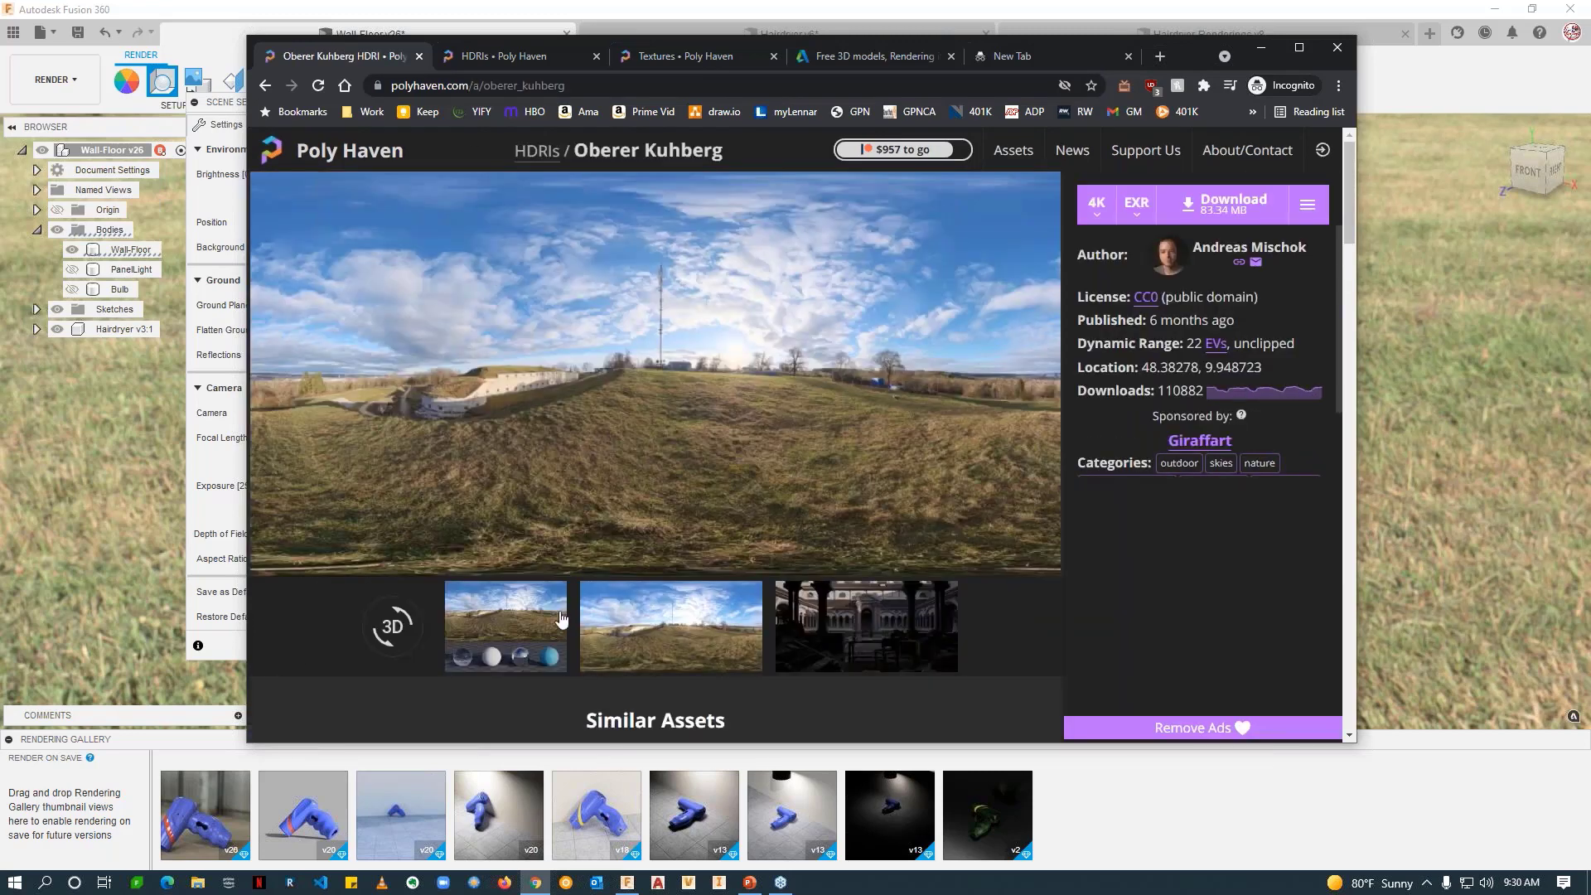
click(561, 617)
scroll(688, 490, down, 1)
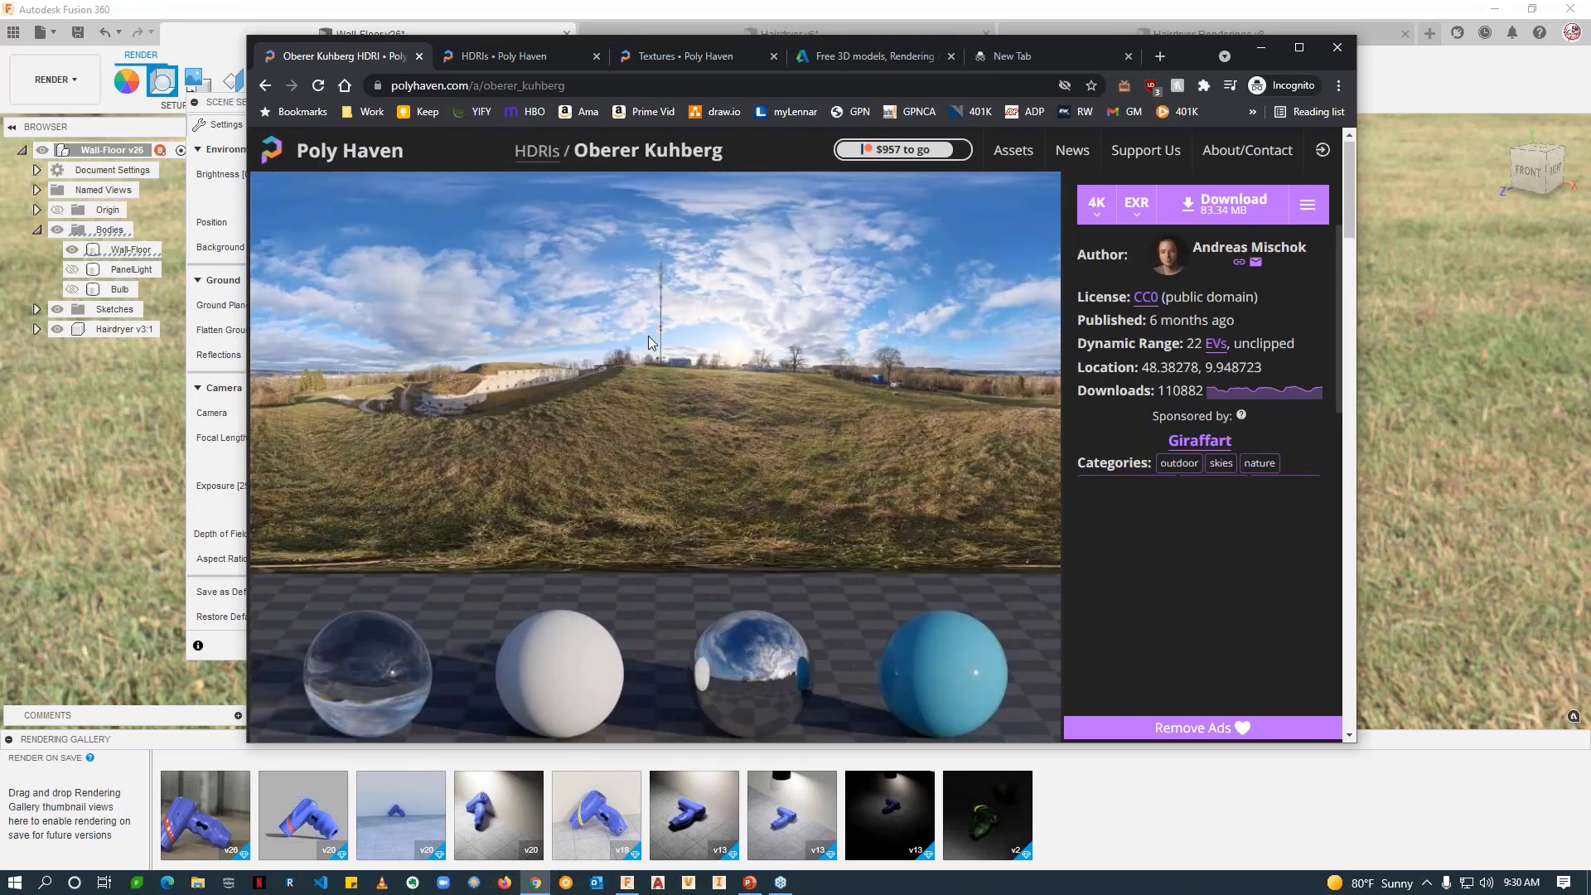
scroll(773, 370, down, 1)
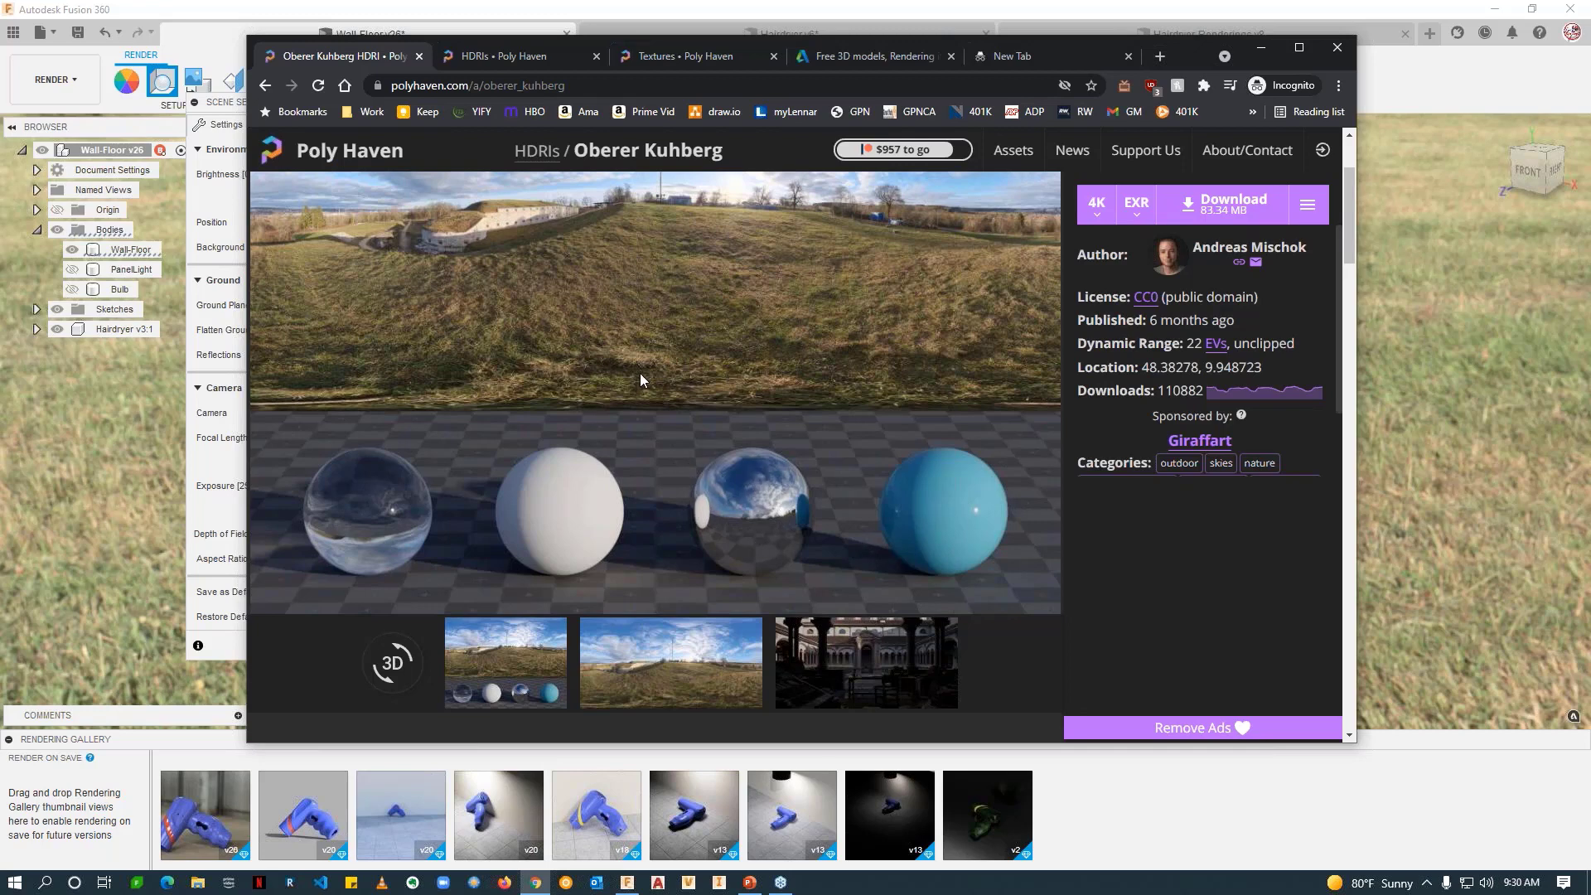
scroll(639, 373, down, 2)
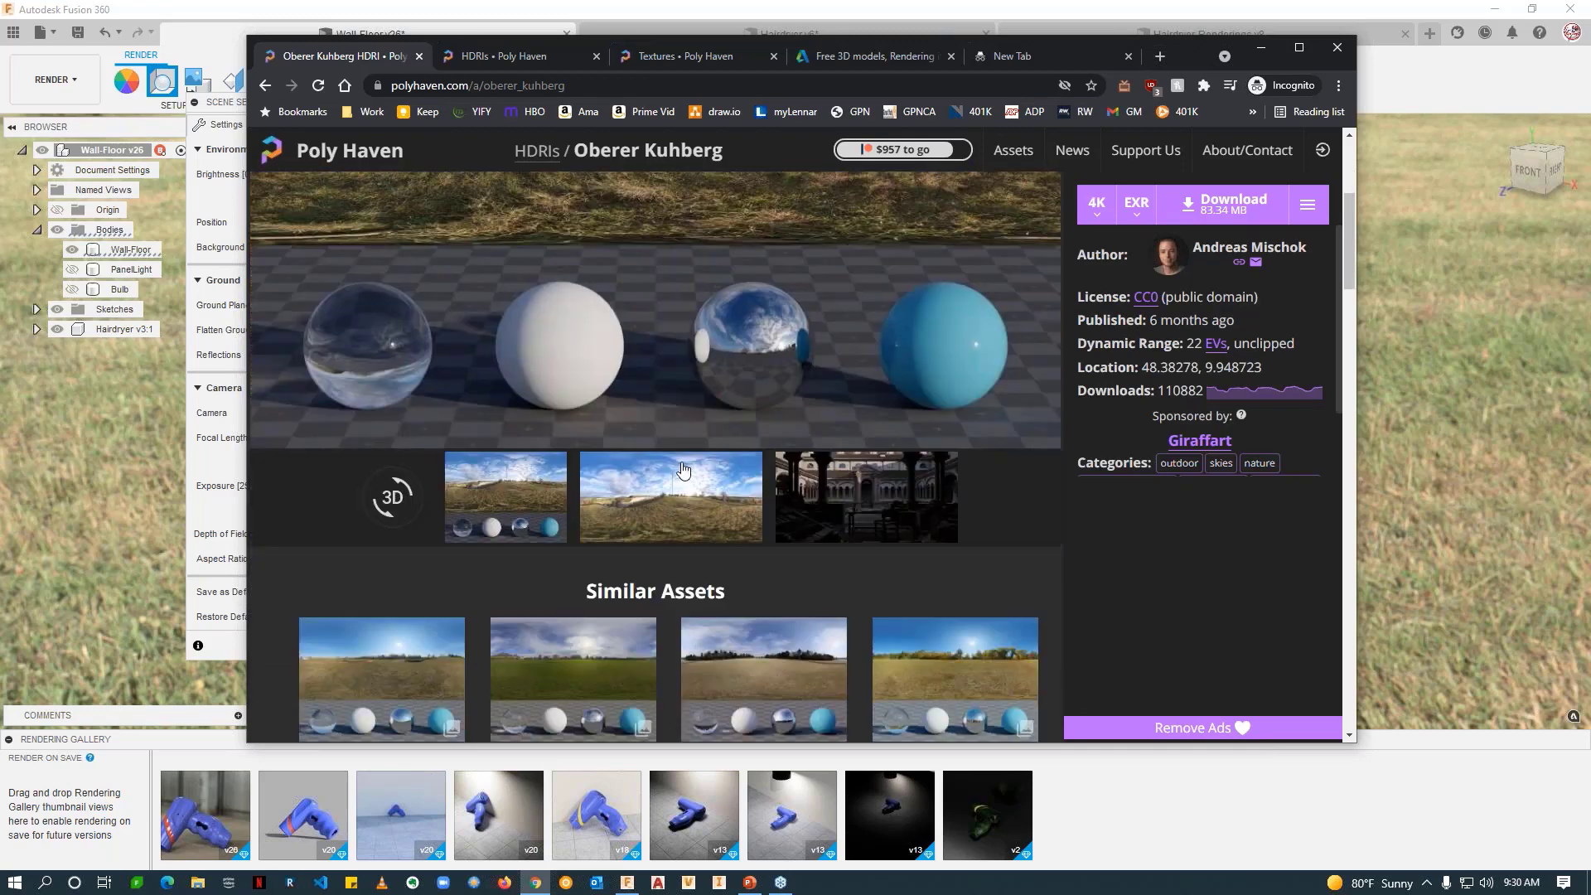
Step: Return to the Poly Haven home page and browse the Textures collection
click(264, 86)
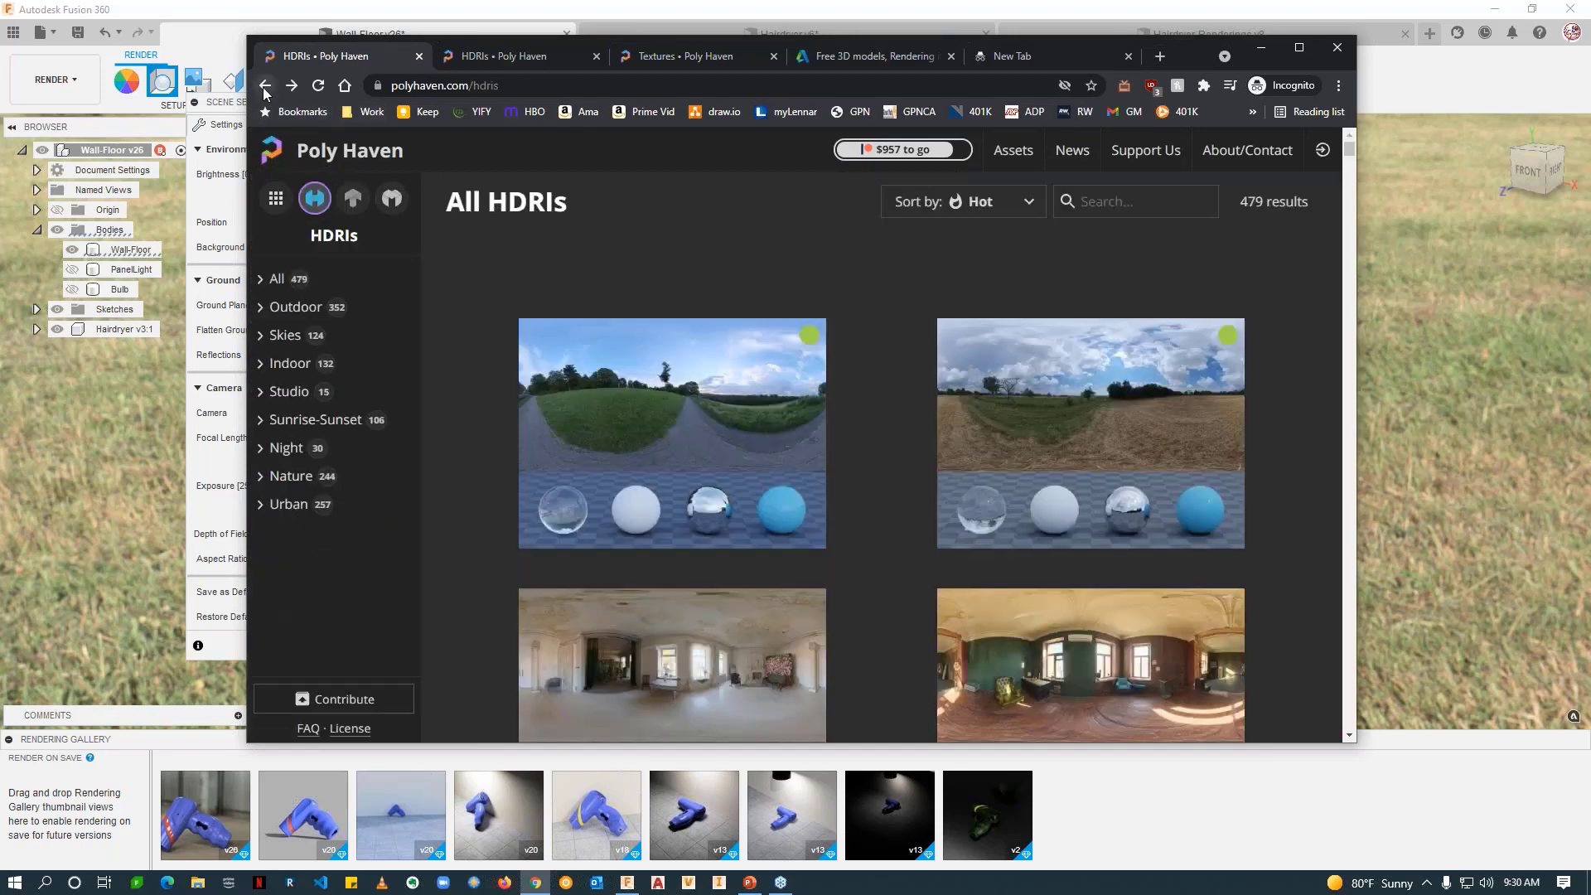
click(323, 157)
scroll(901, 439, down, 4)
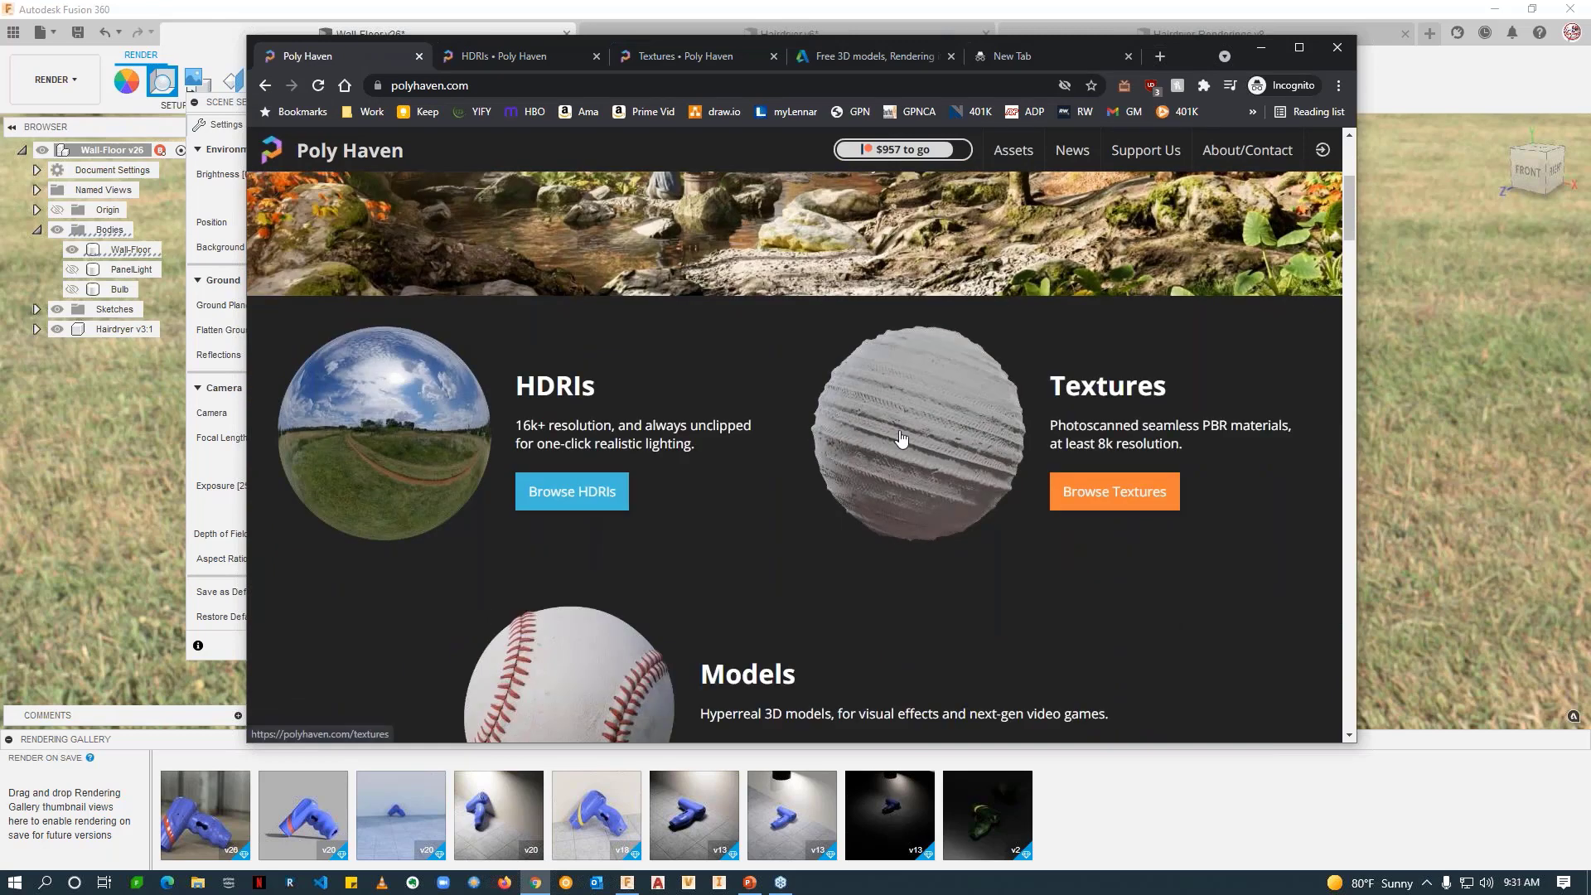
click(901, 439)
scroll(901, 444, down, 5)
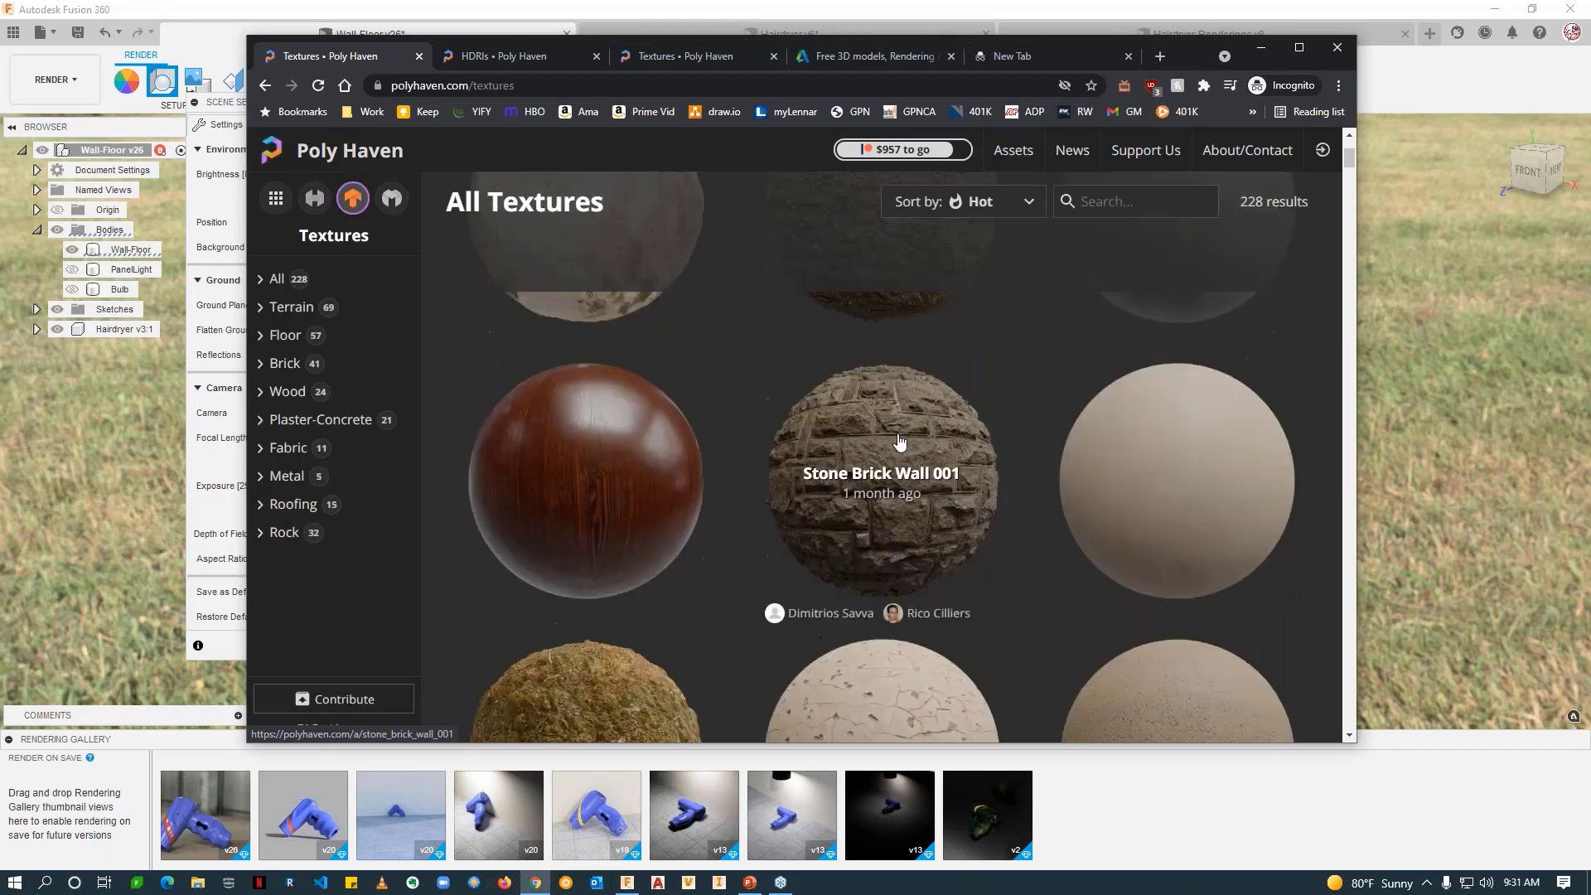
scroll(904, 603, down, 6)
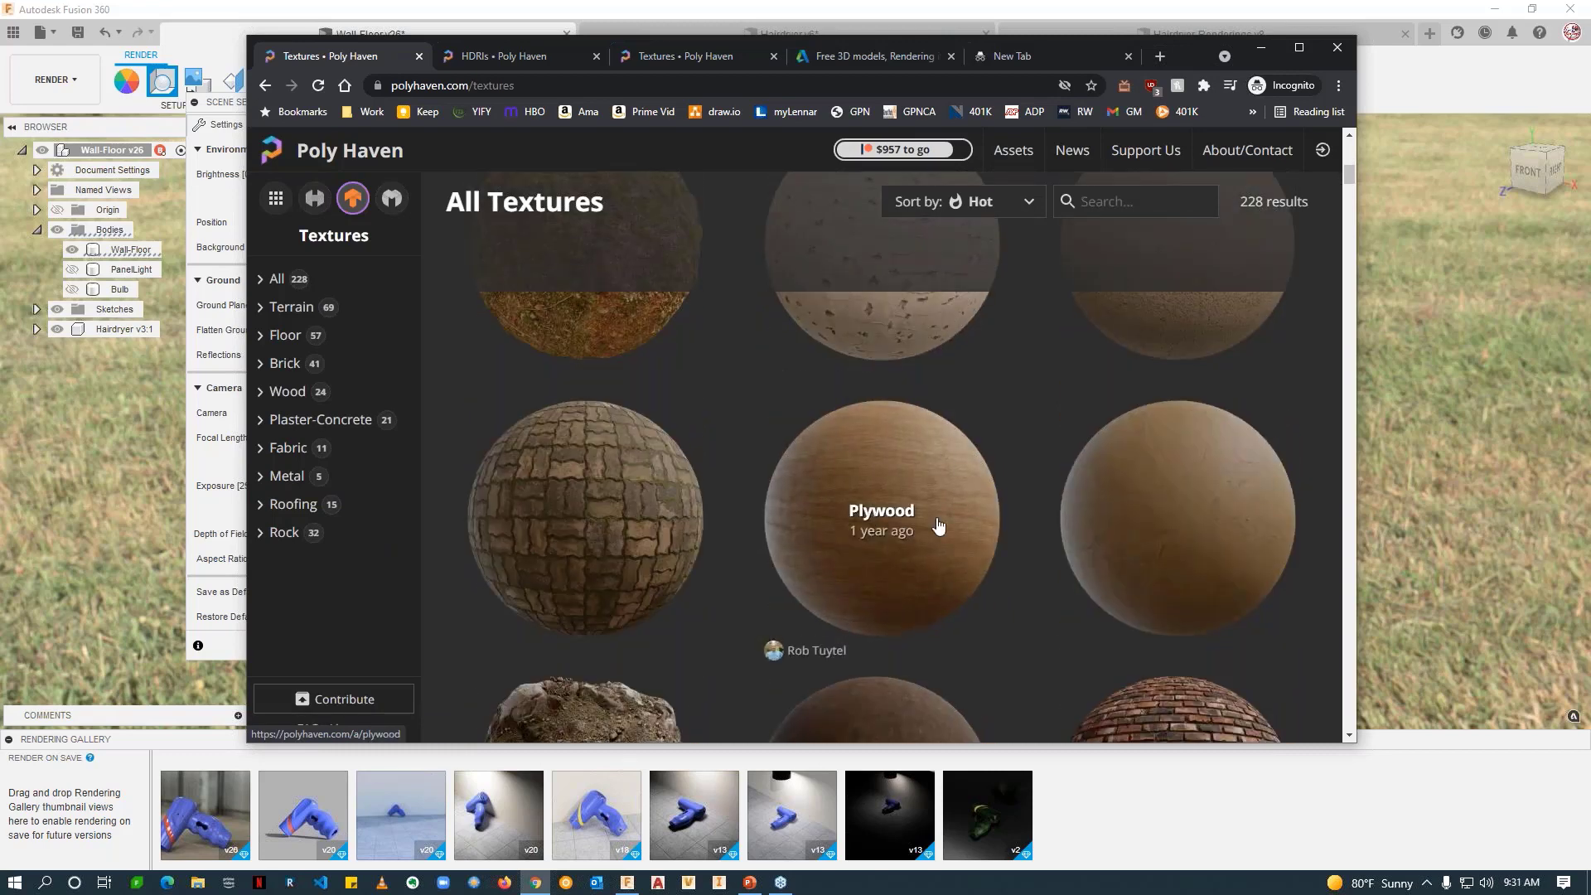
Step: Browse the Poly Haven textures and the 3D models catalogue, and return to Fusion 360
scroll(994, 537, down, 2)
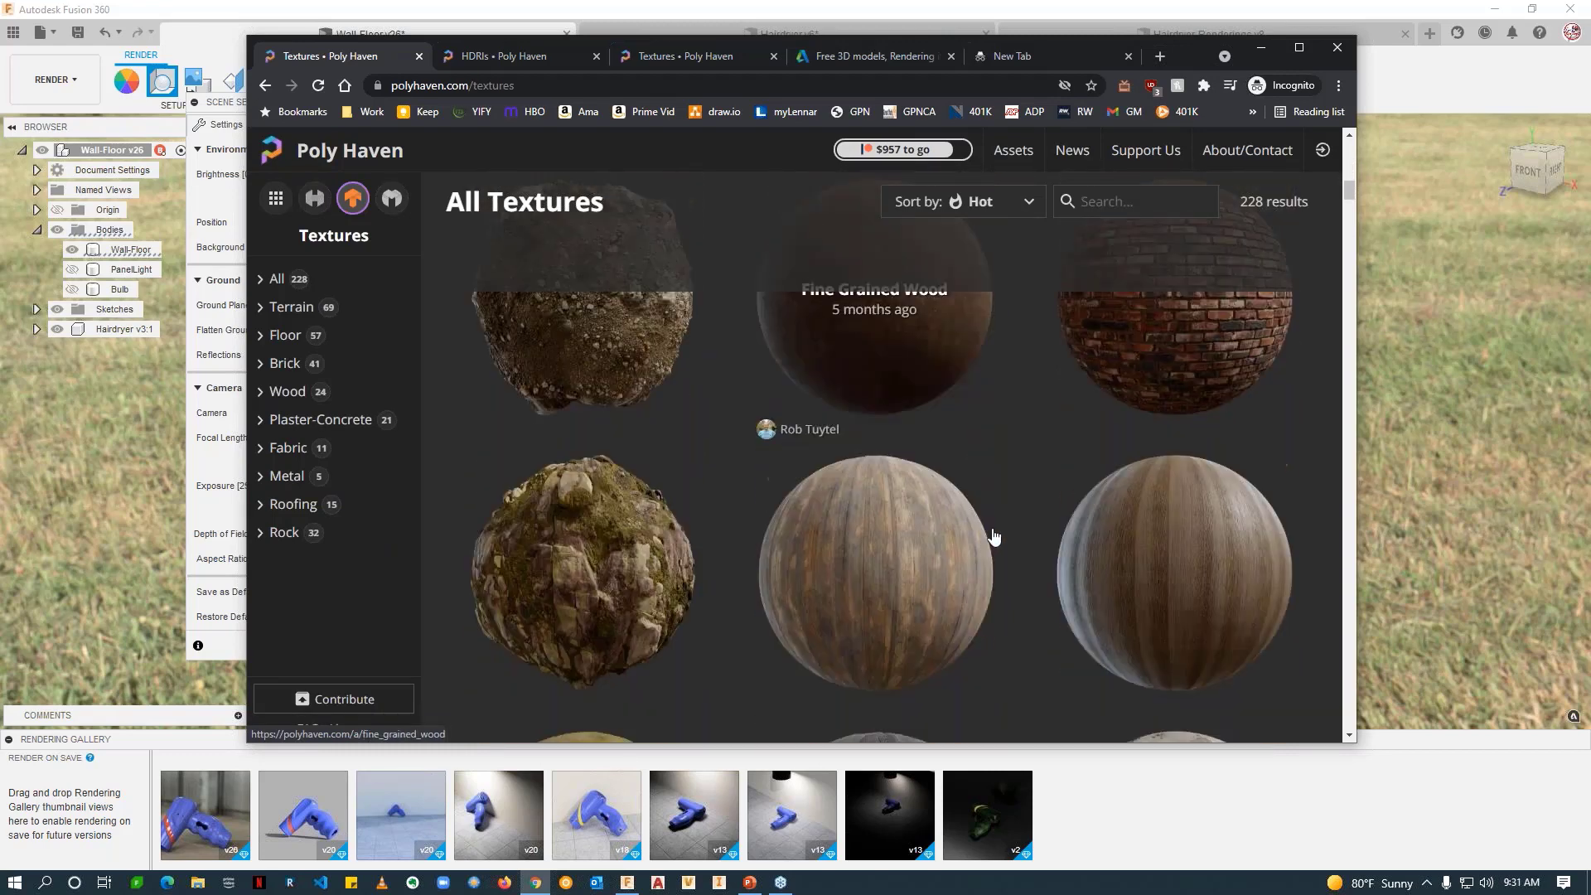
click(267, 87)
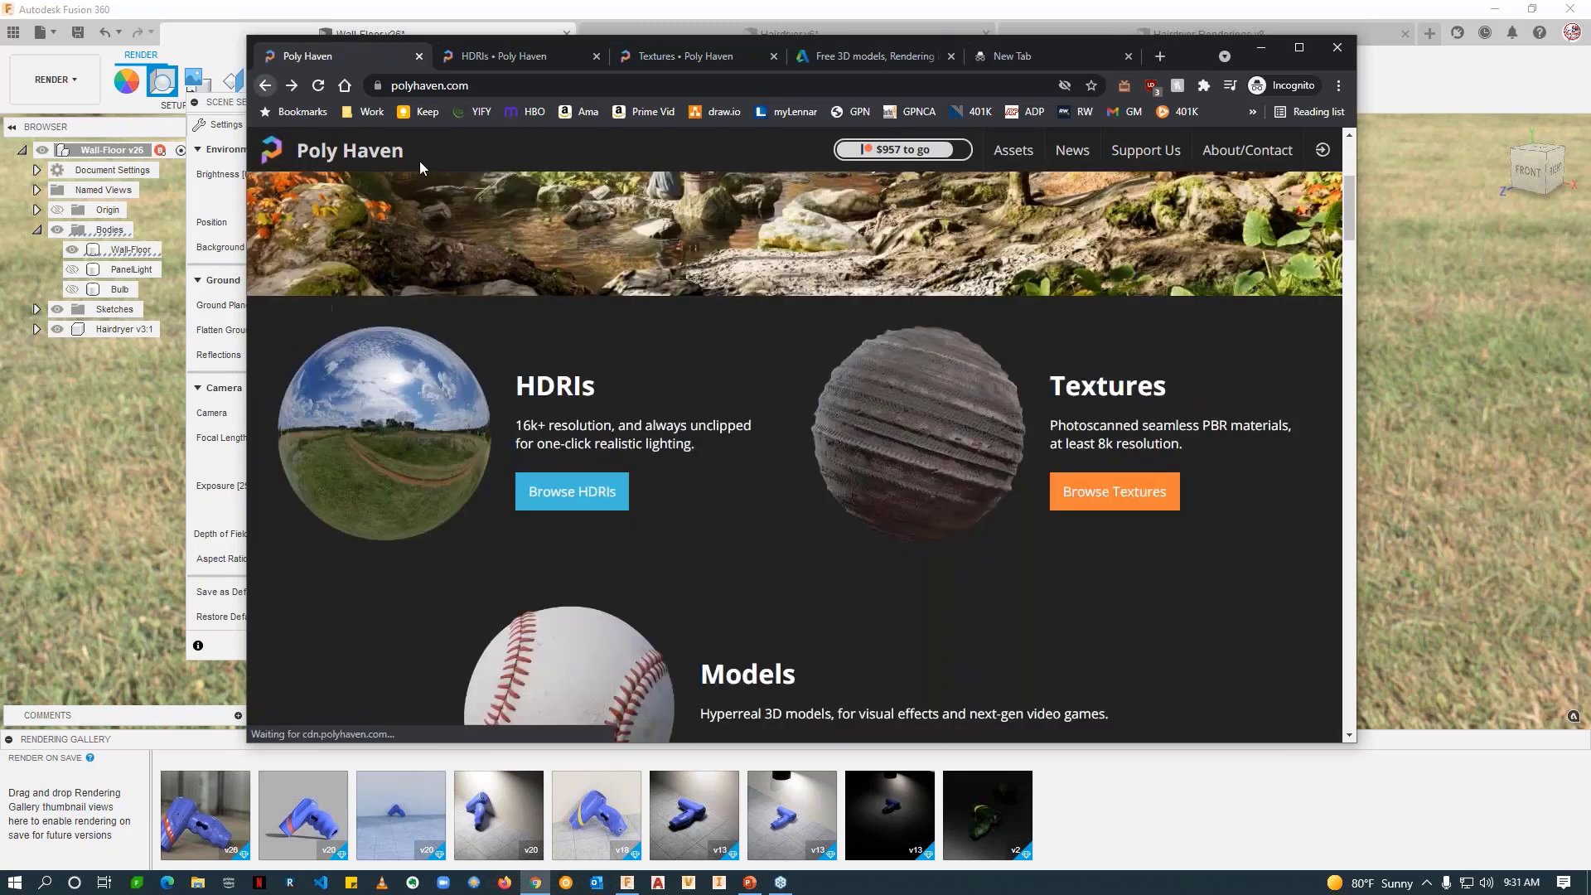
scroll(781, 520, down, 3)
click(1091, 557)
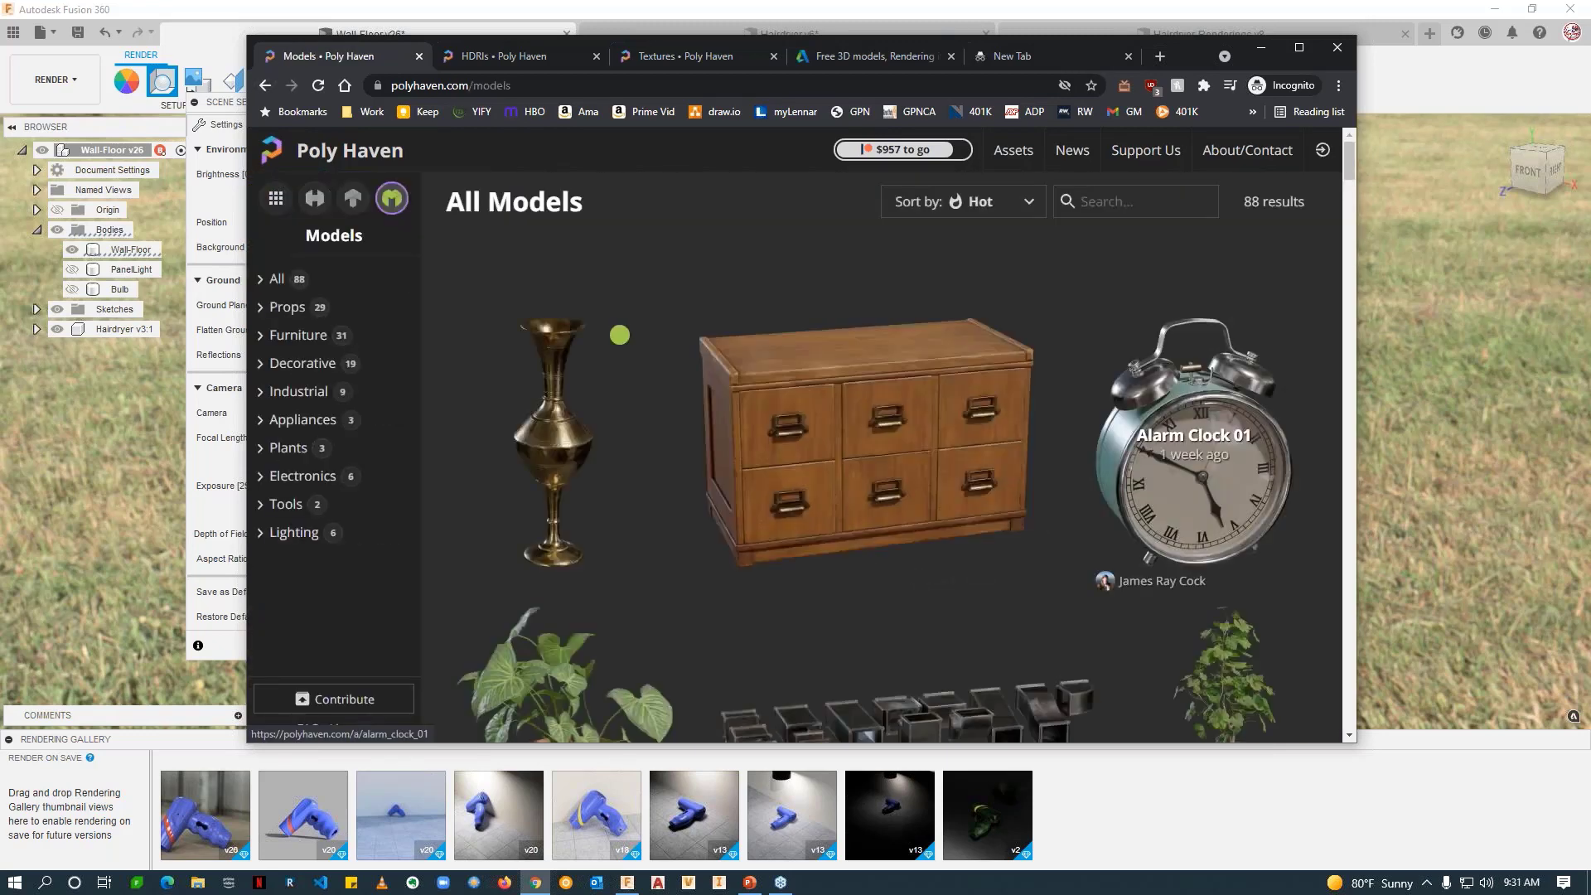
scroll(937, 558, down, 4)
scroll(731, 552, up, 3)
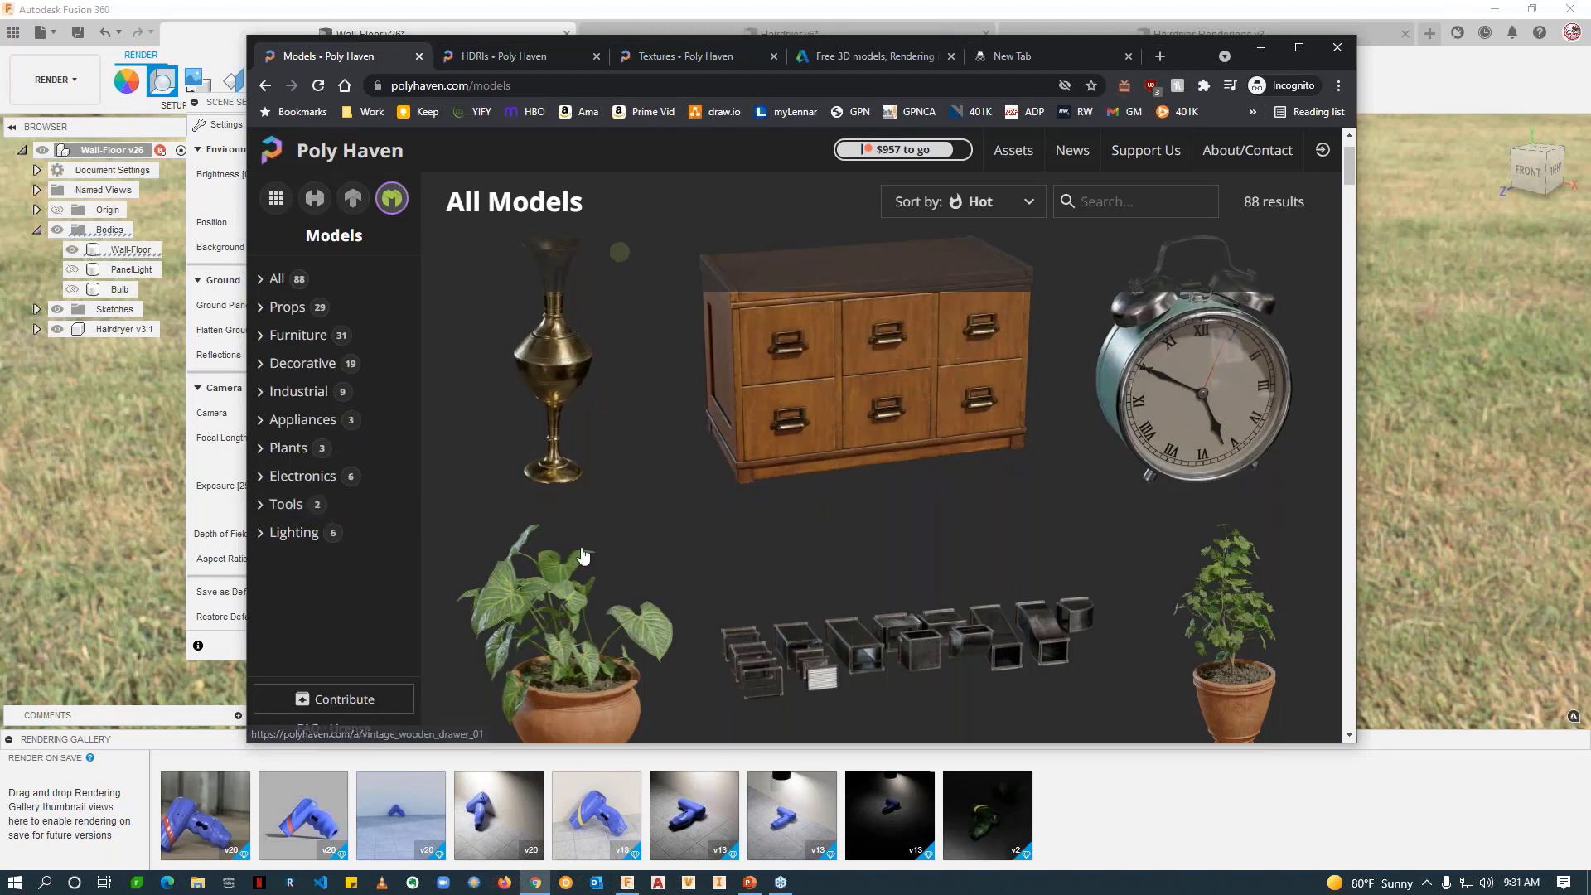
click(1261, 47)
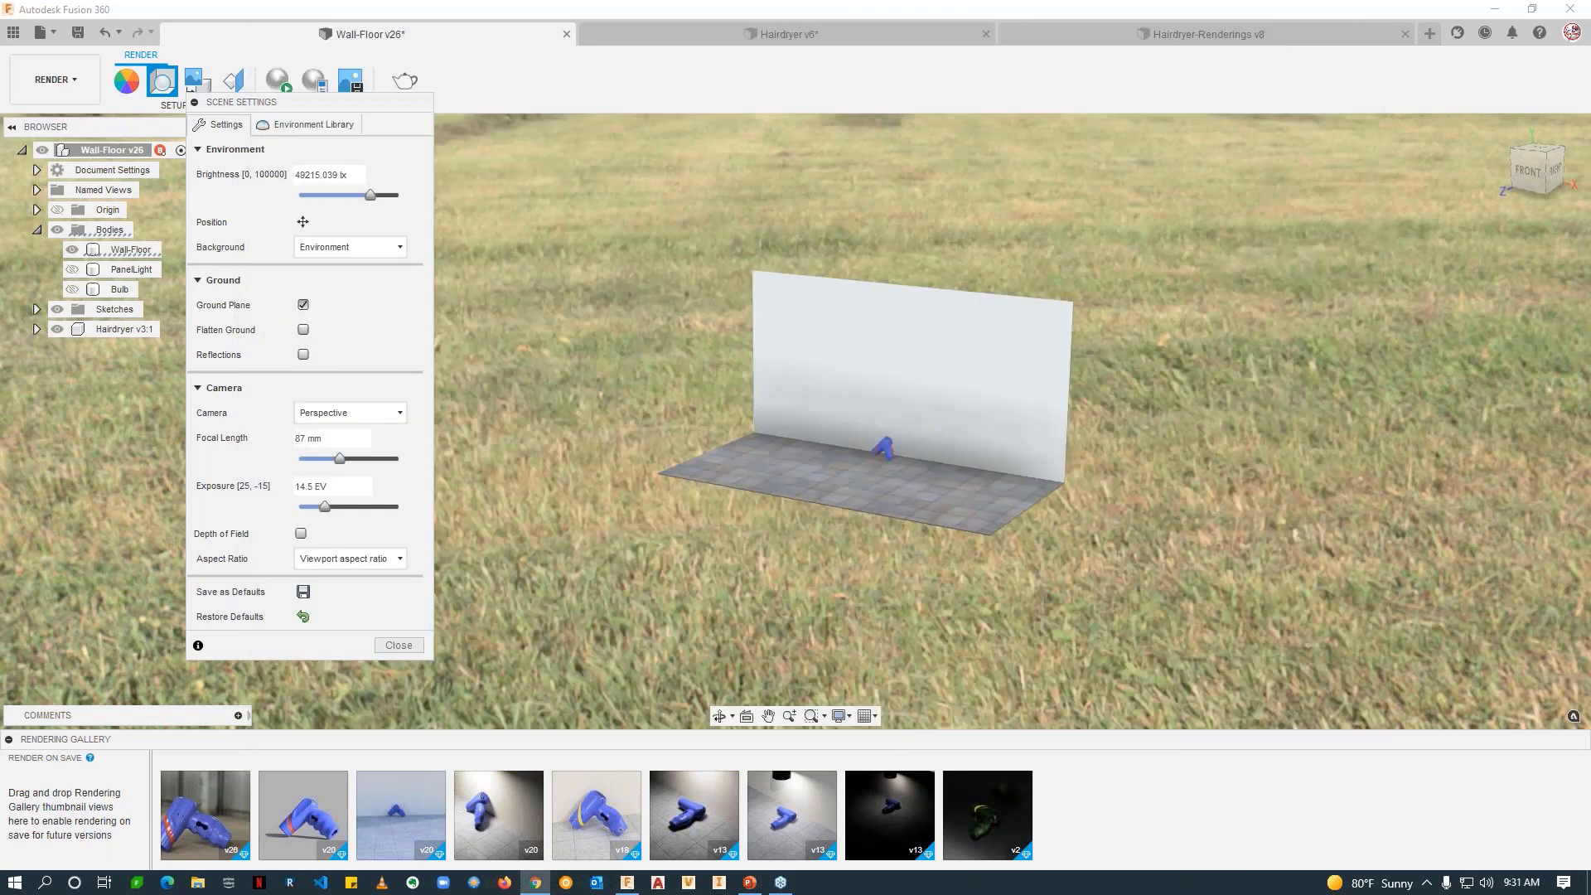
Step: Check the scene's environment library and preview the first hairdryer render in the rendering gallery
click(335, 126)
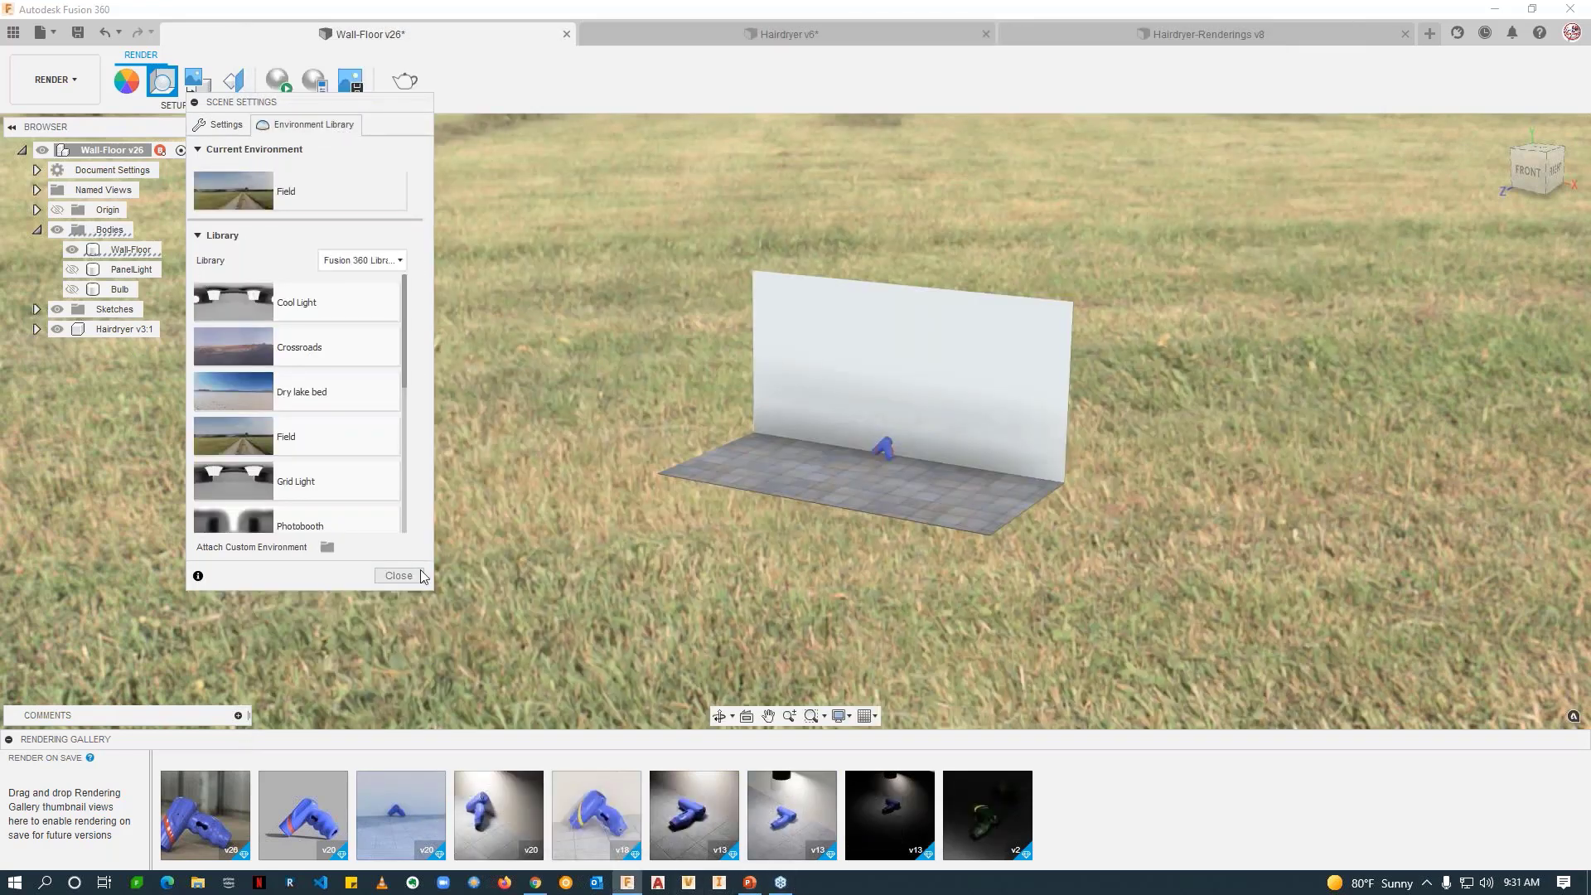
click(227, 793)
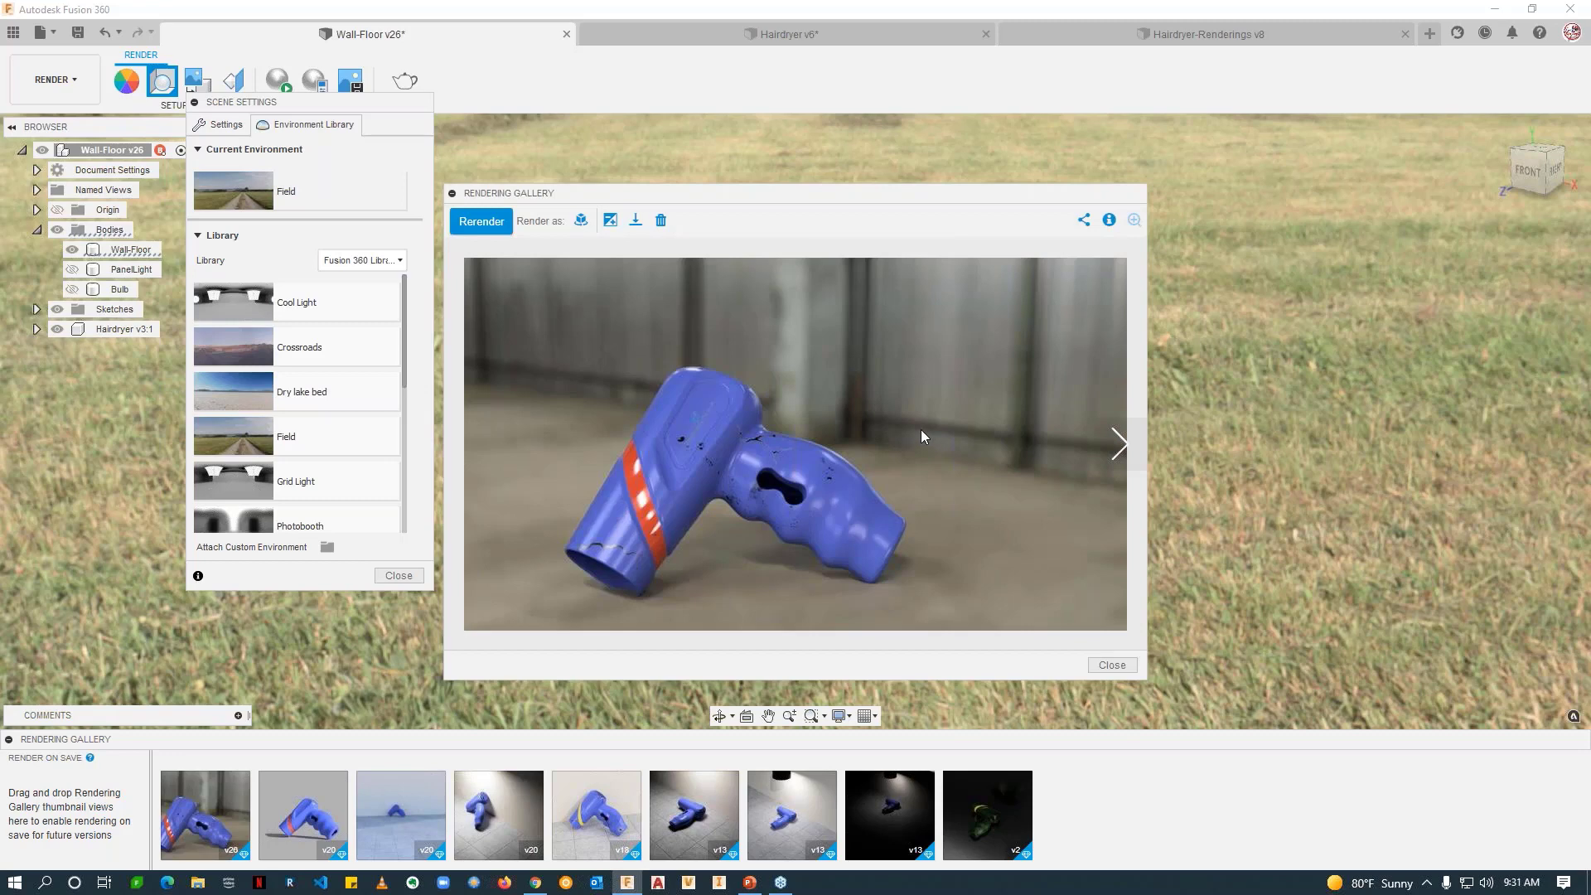
click(1113, 666)
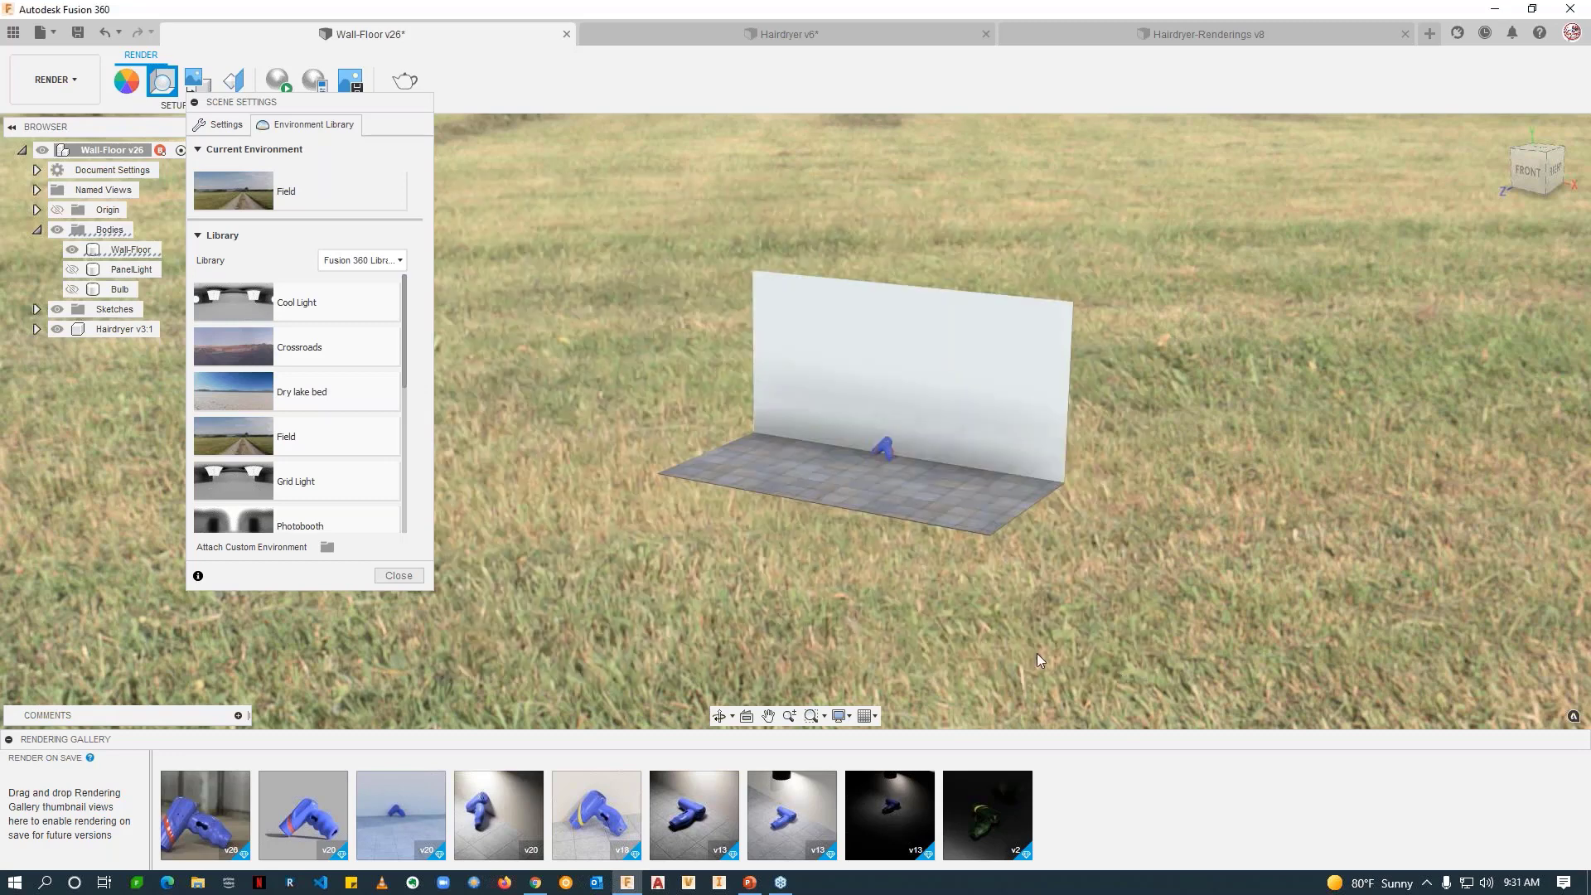
Step: Set the scene background to Solid Color
click(220, 124)
click(375, 248)
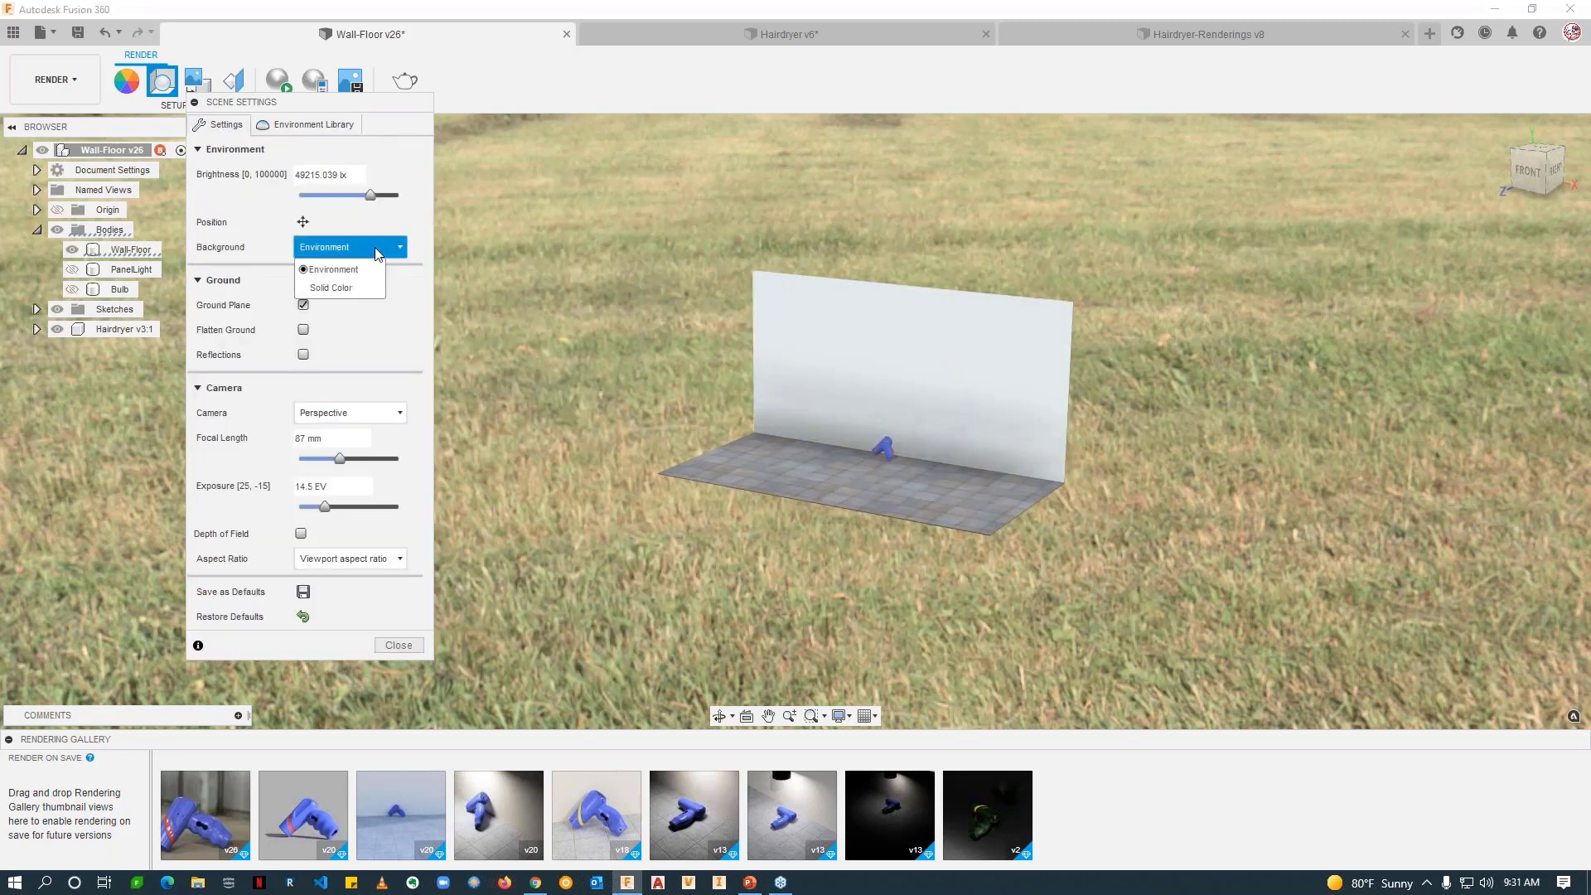
click(351, 286)
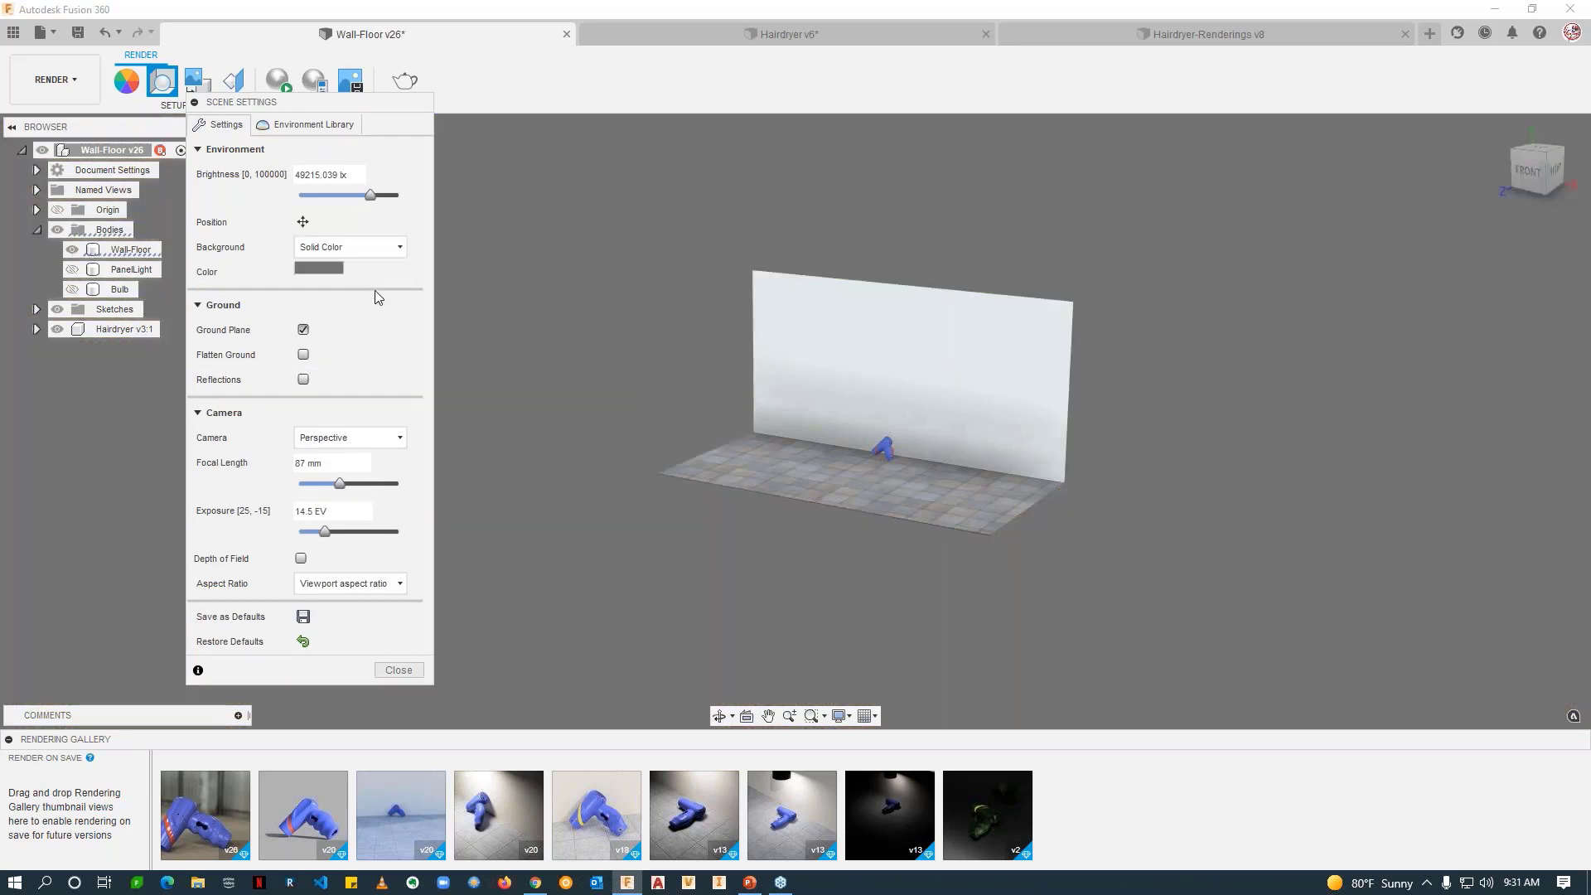
Step: Lower the scene's environment brightness to about 24754 lx with the hairdryer framed against the wall and floor
click(307, 130)
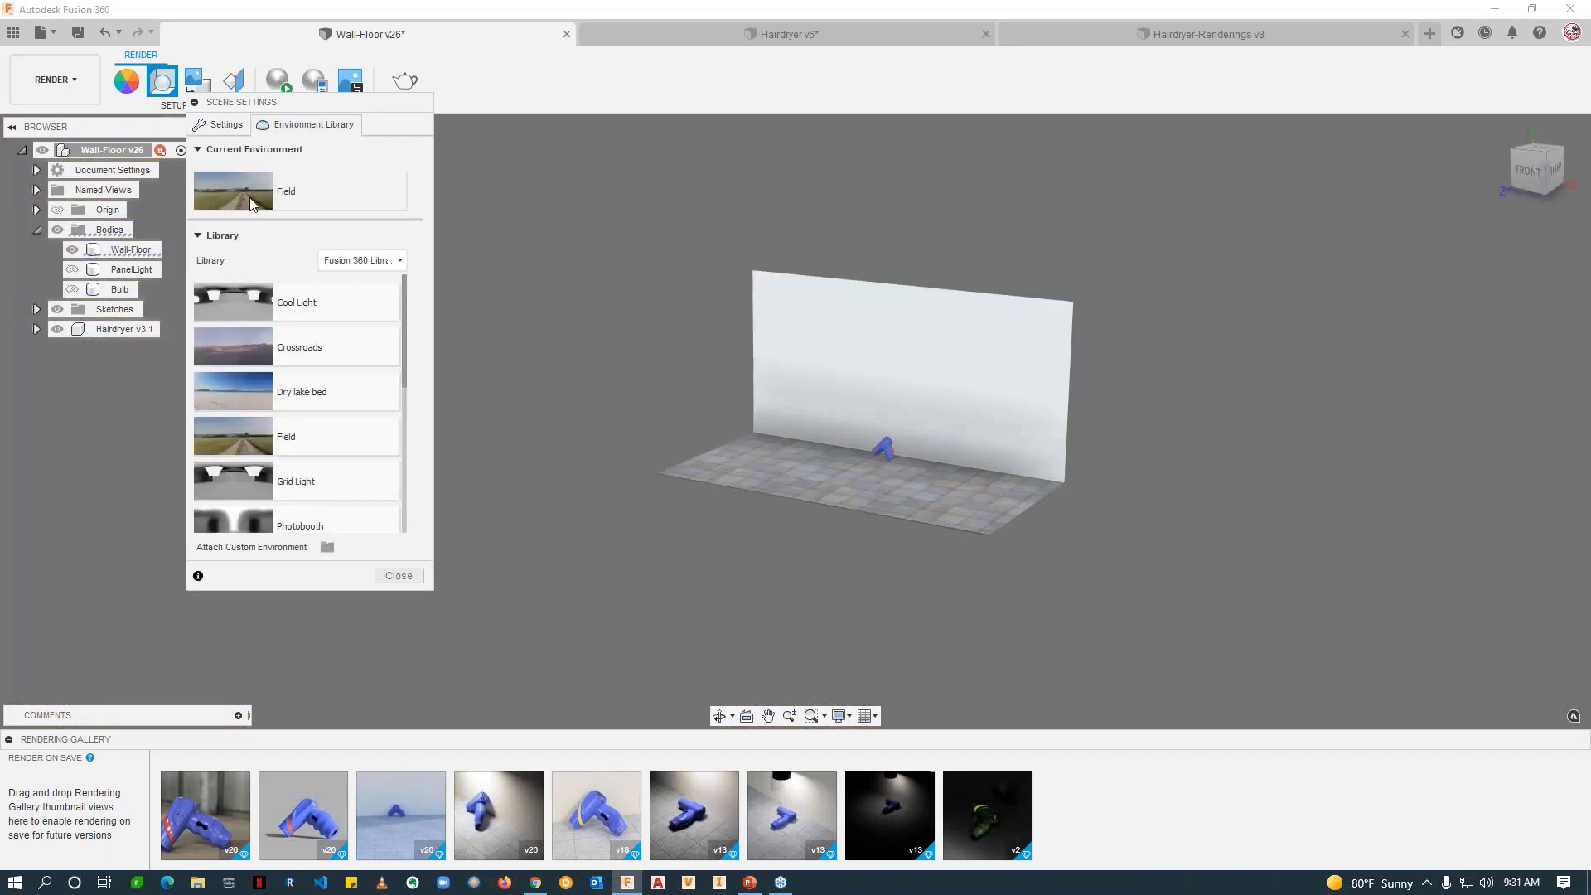
scroll(1212, 562, down, 2)
scroll(1106, 491, up, 5)
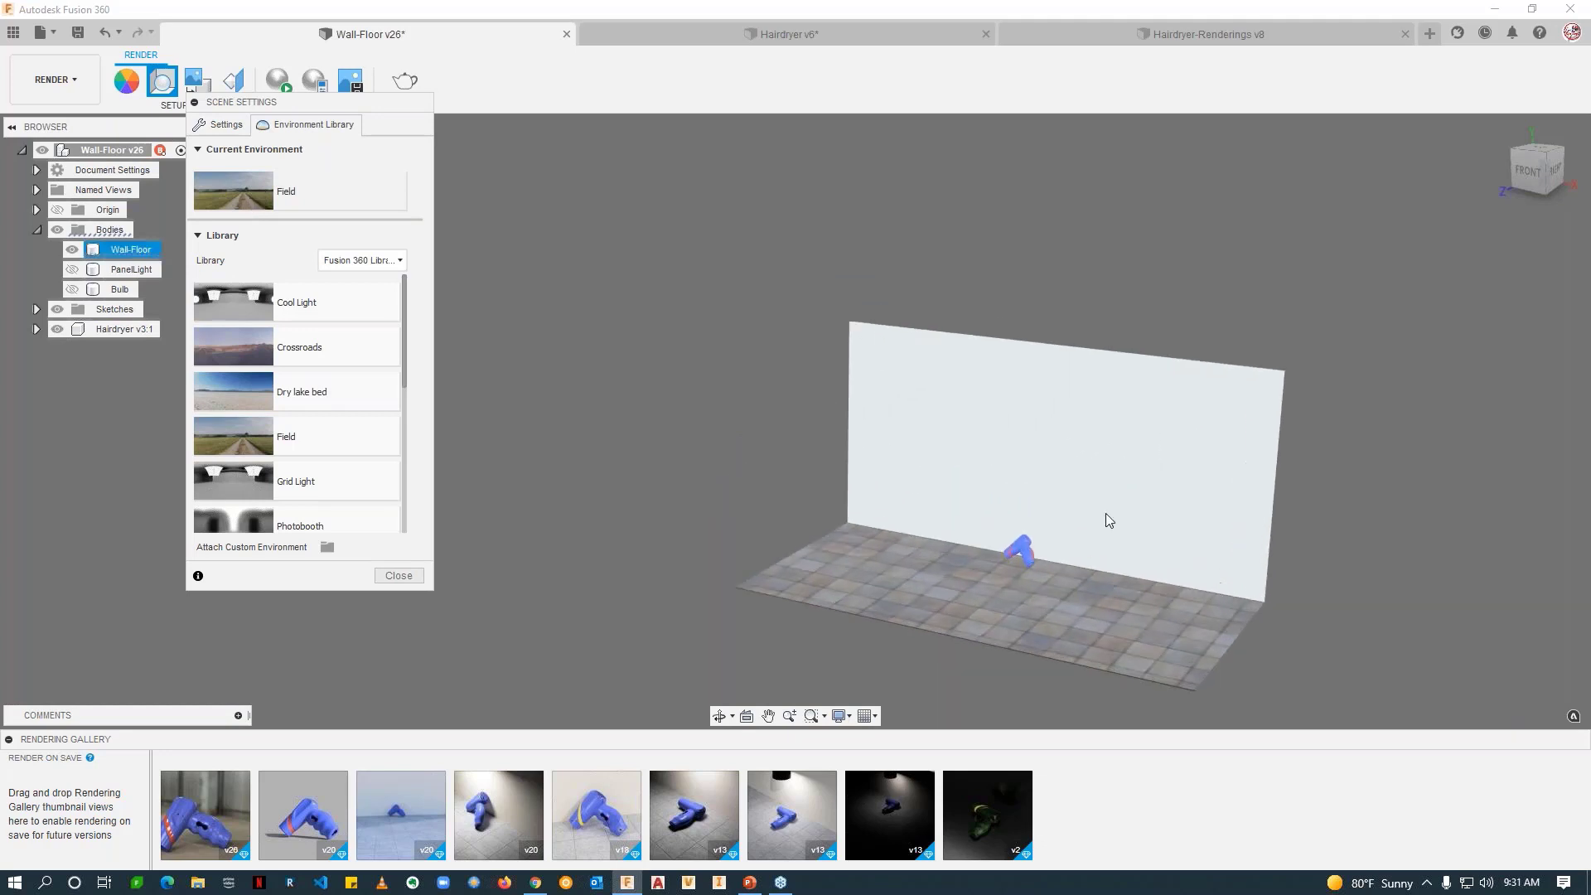
scroll(1003, 502, up, 5)
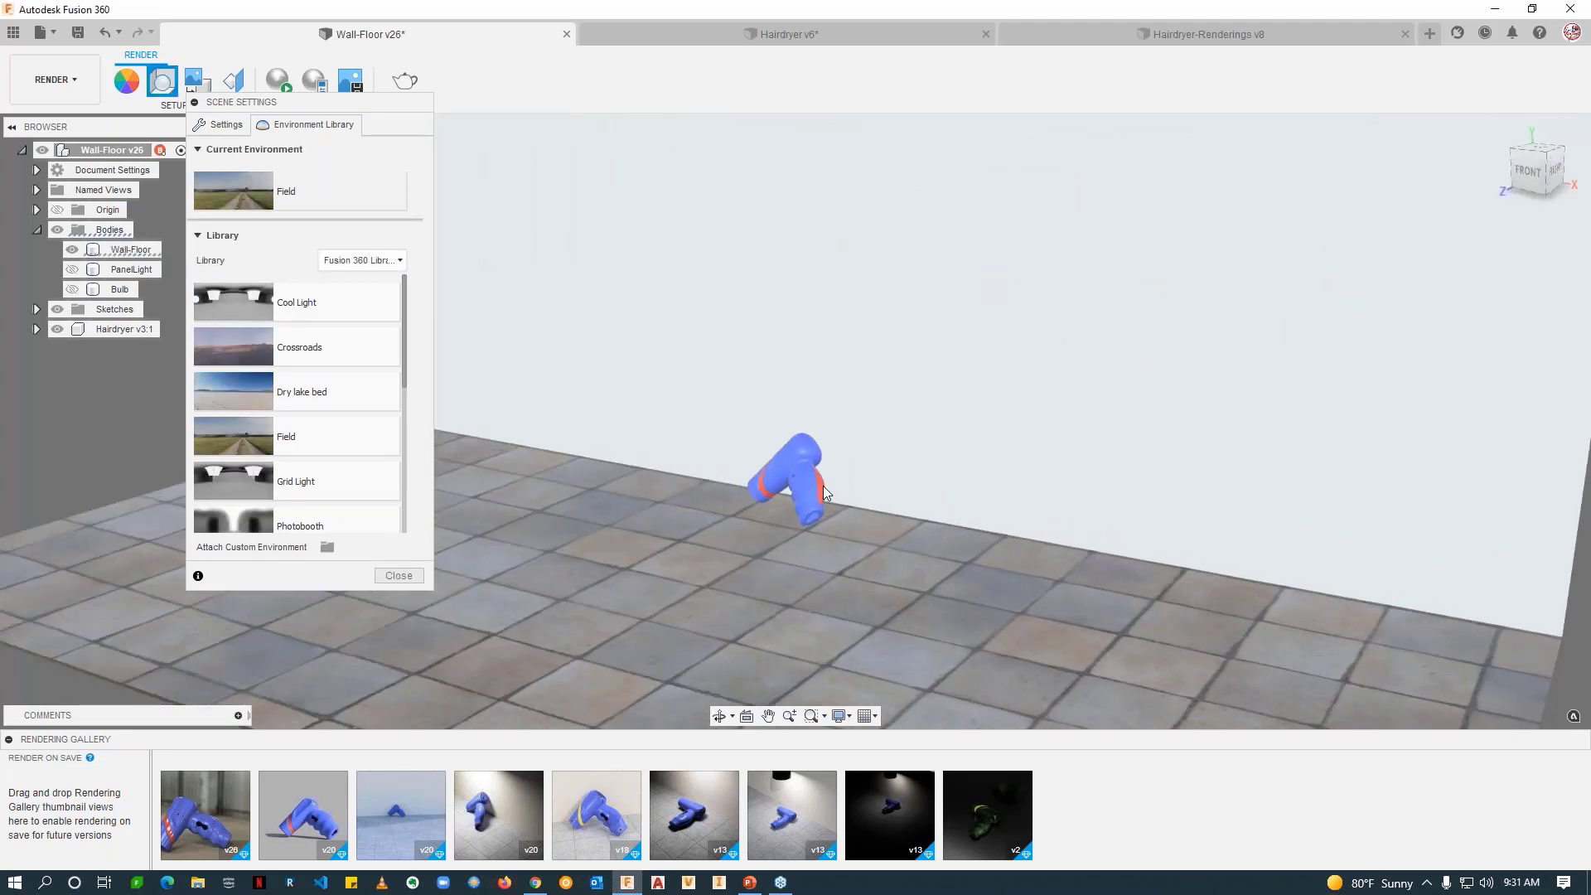
shift+middle_drag(914, 572, 889, 507)
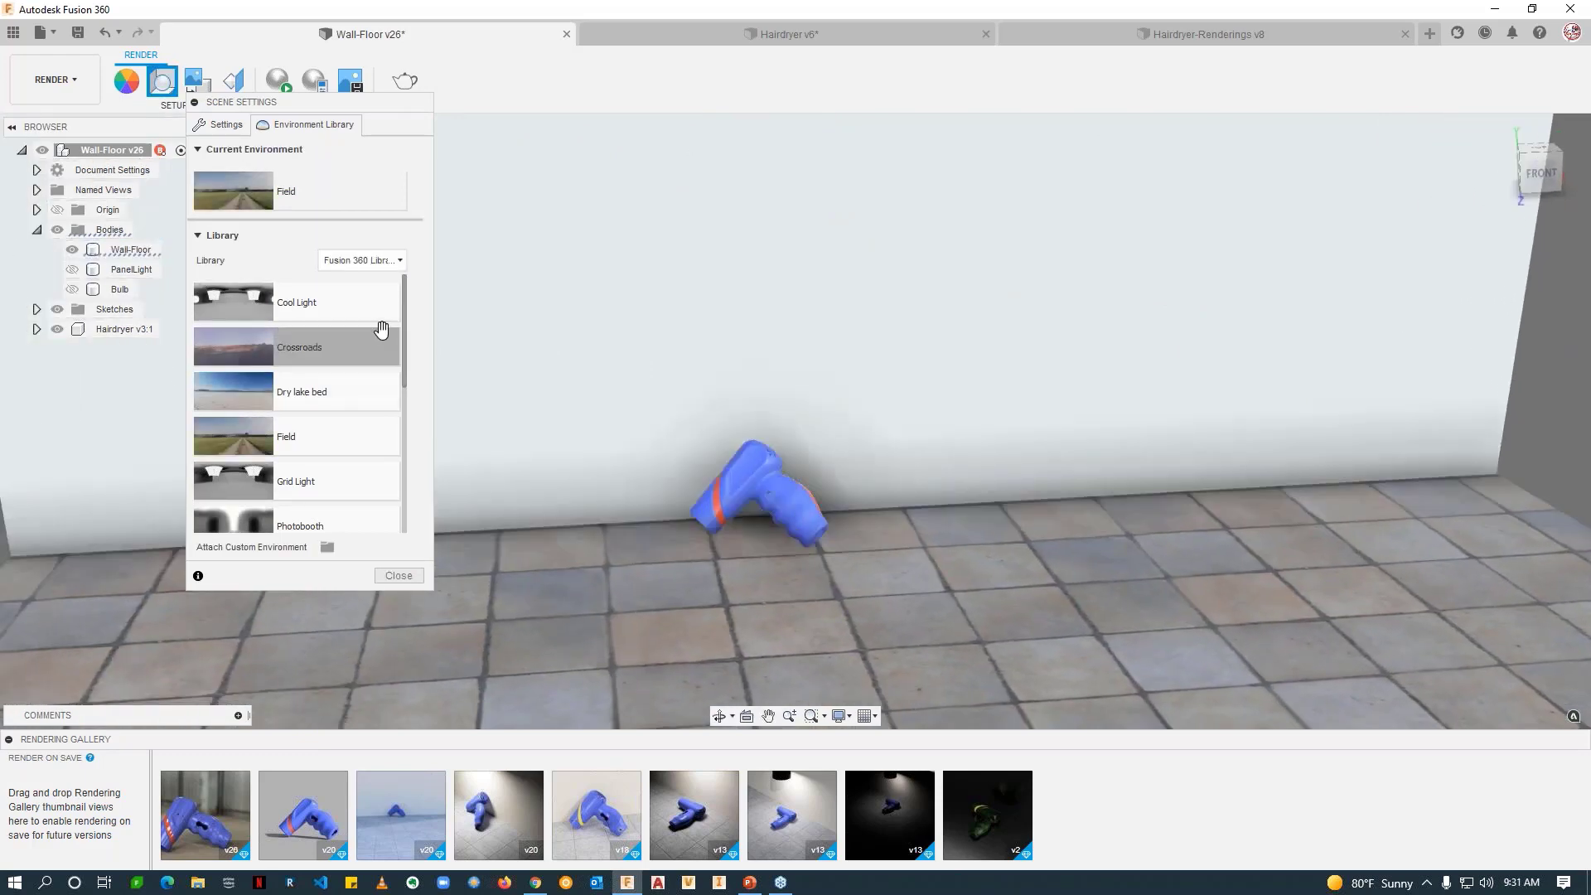
click(224, 125)
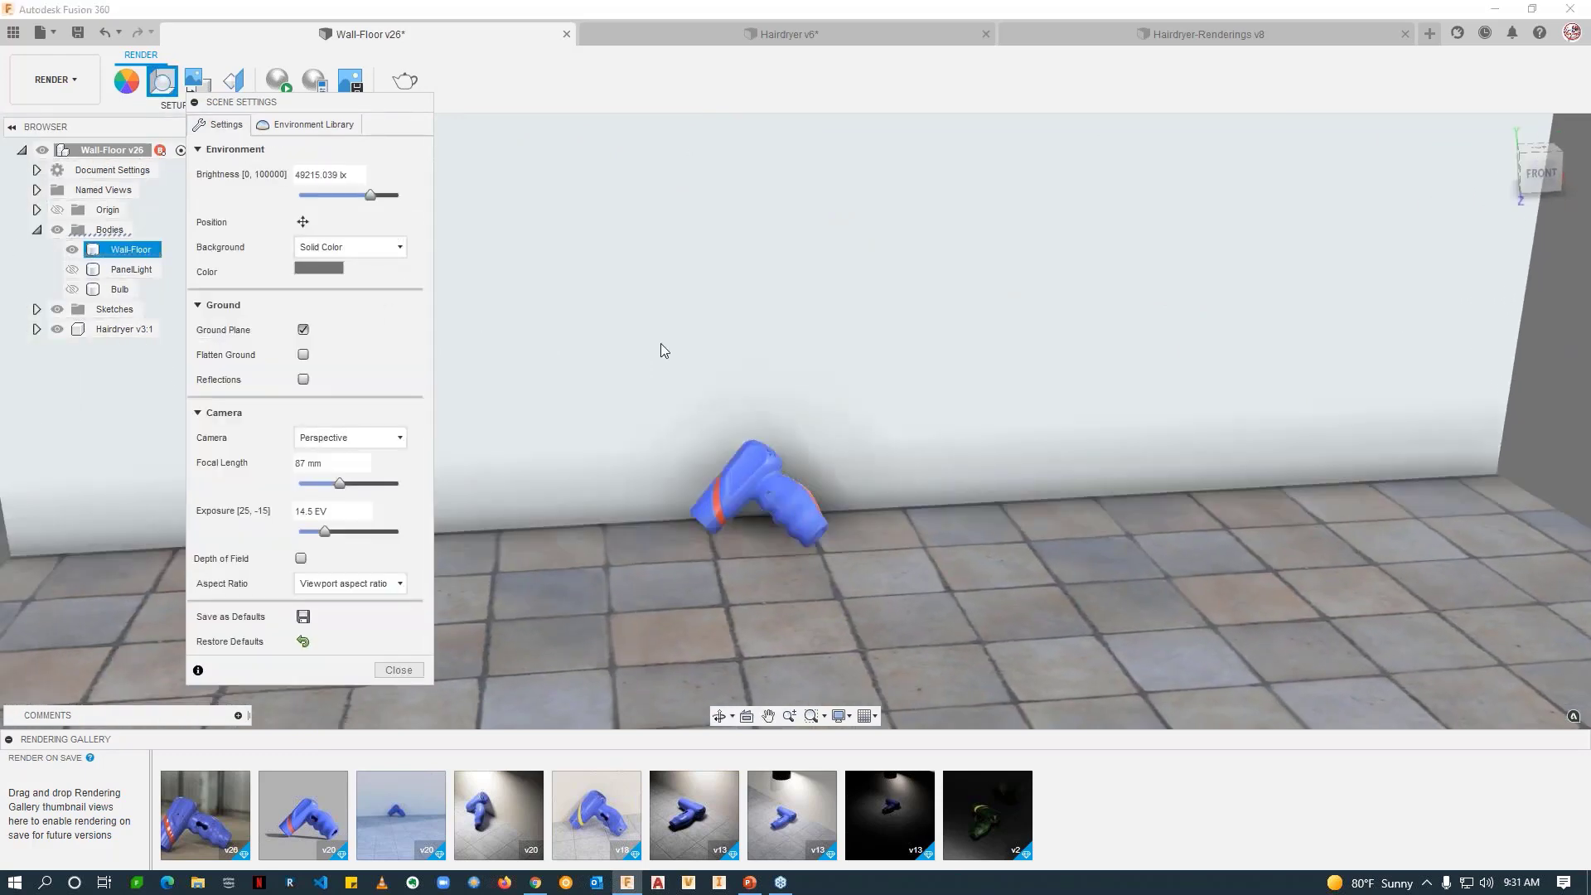
mouse_move(371, 194)
mouse_down()
mouse_move(333, 199)
mouse_move(374, 199)
mouse_move(359, 203)
mouse_up()
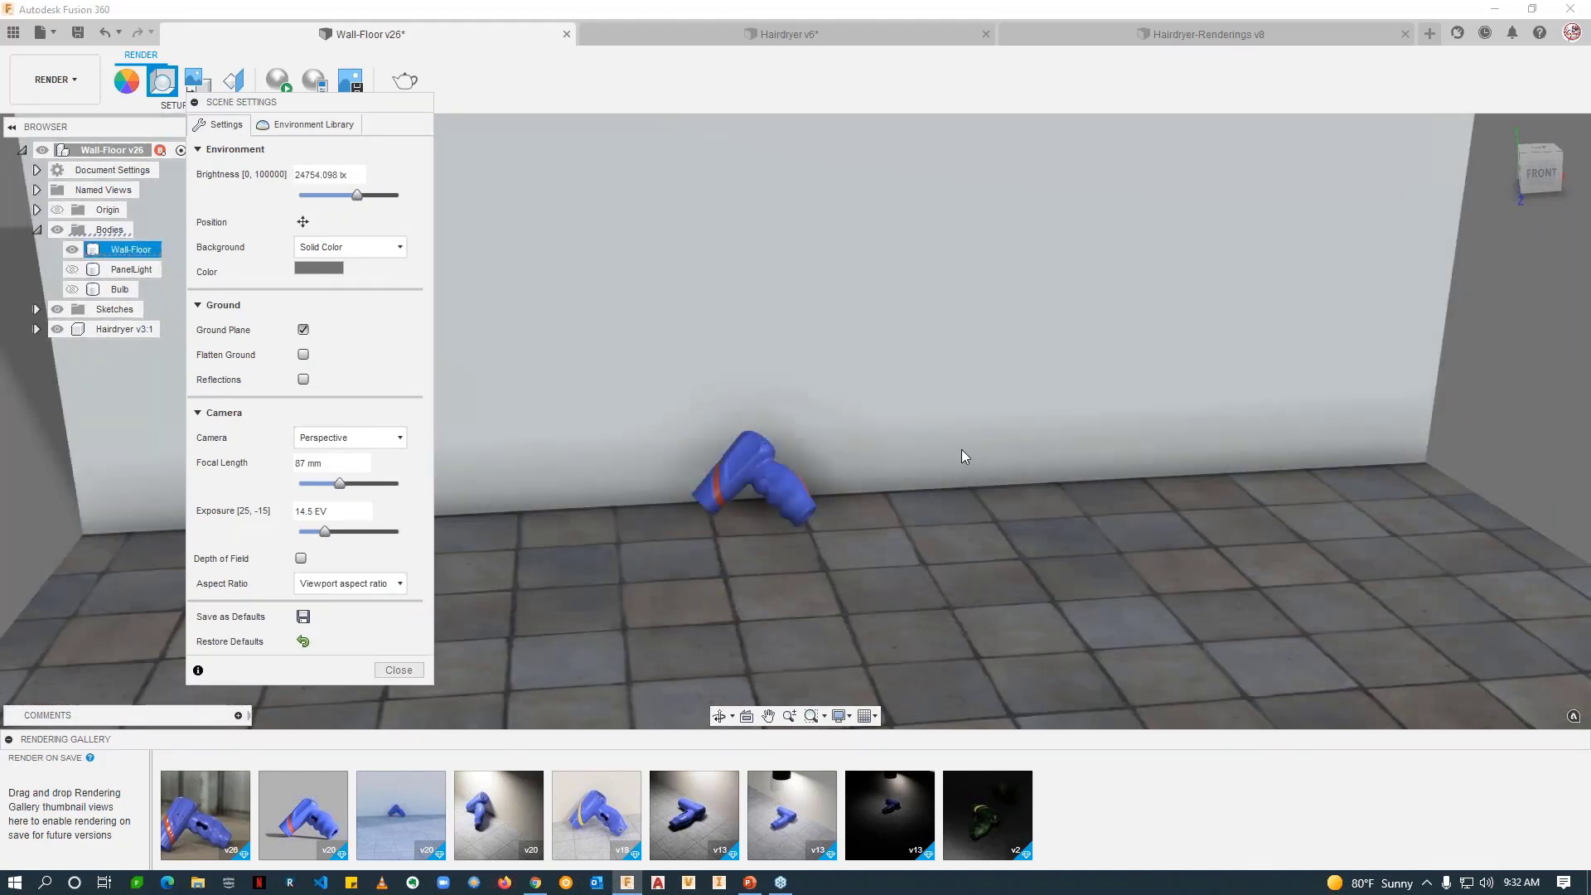
Step: Examine the hairdryer's lighting and shading against the wall and tiled floor at different angles and distances
mouse_move(966, 465)
shift+middle_down()
mouse_move(804, 431)
mouse_move(841, 423)
shift+middle_up()
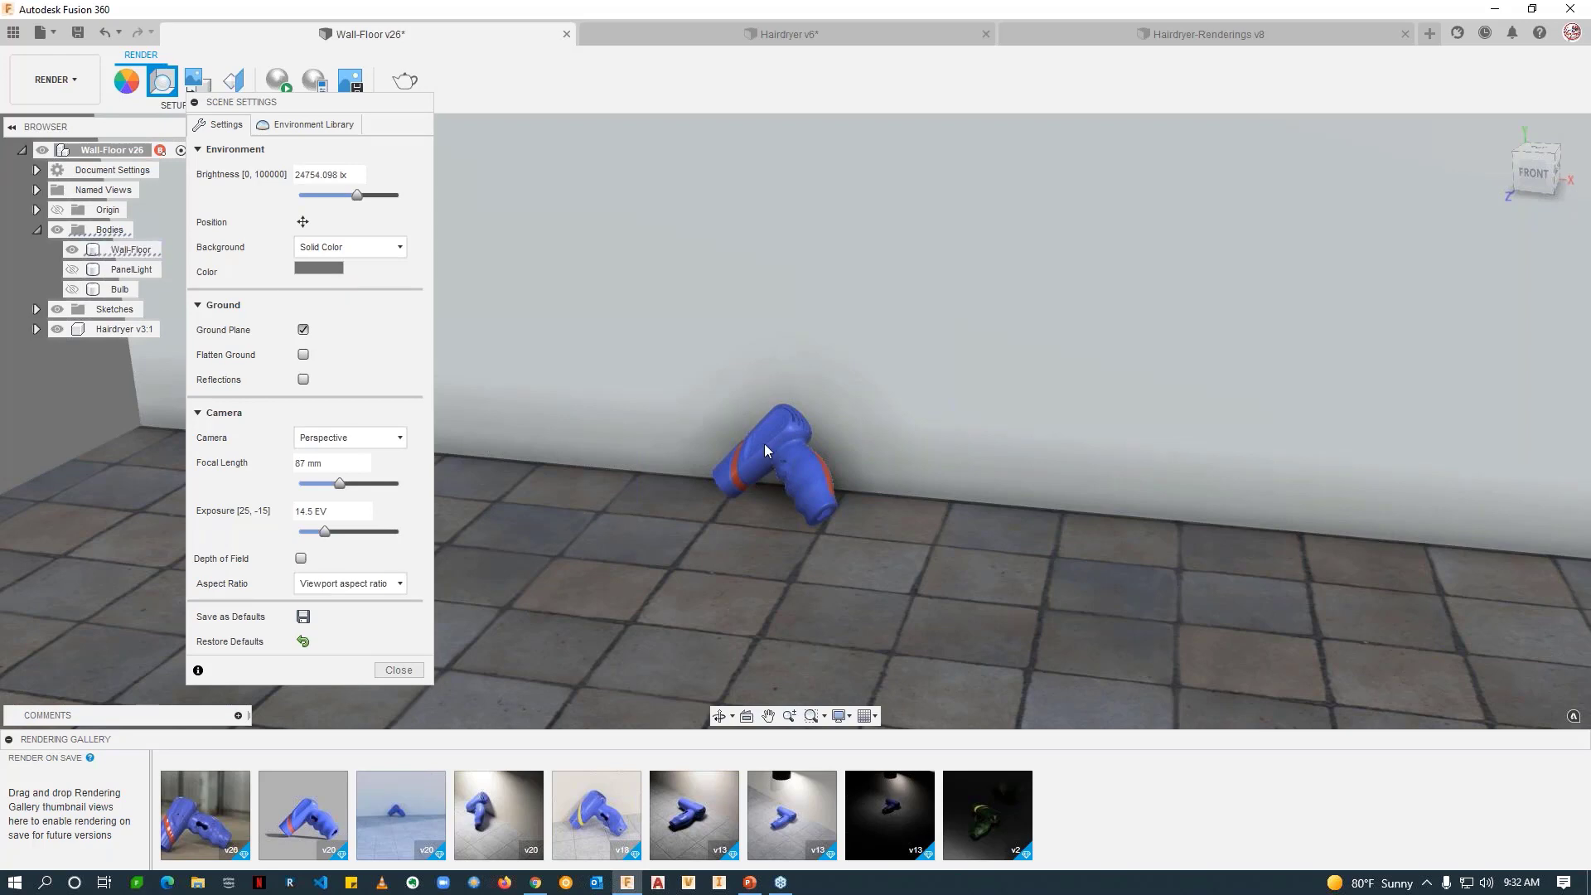
scroll(1026, 533, down, 4)
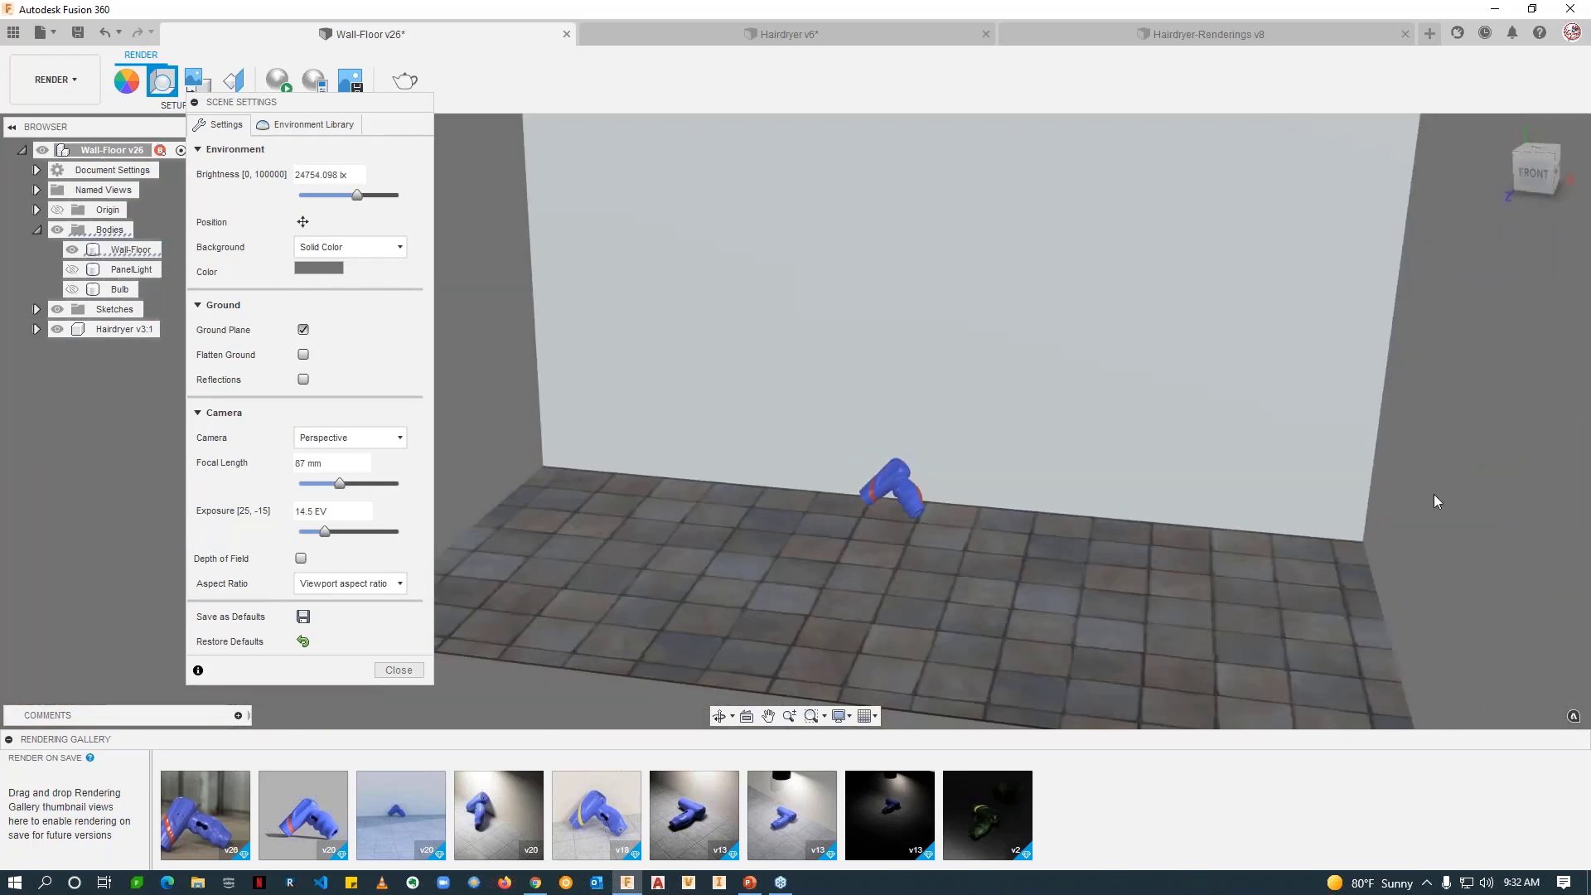
scroll(1440, 500, up, 2)
scroll(1440, 500, up, 4)
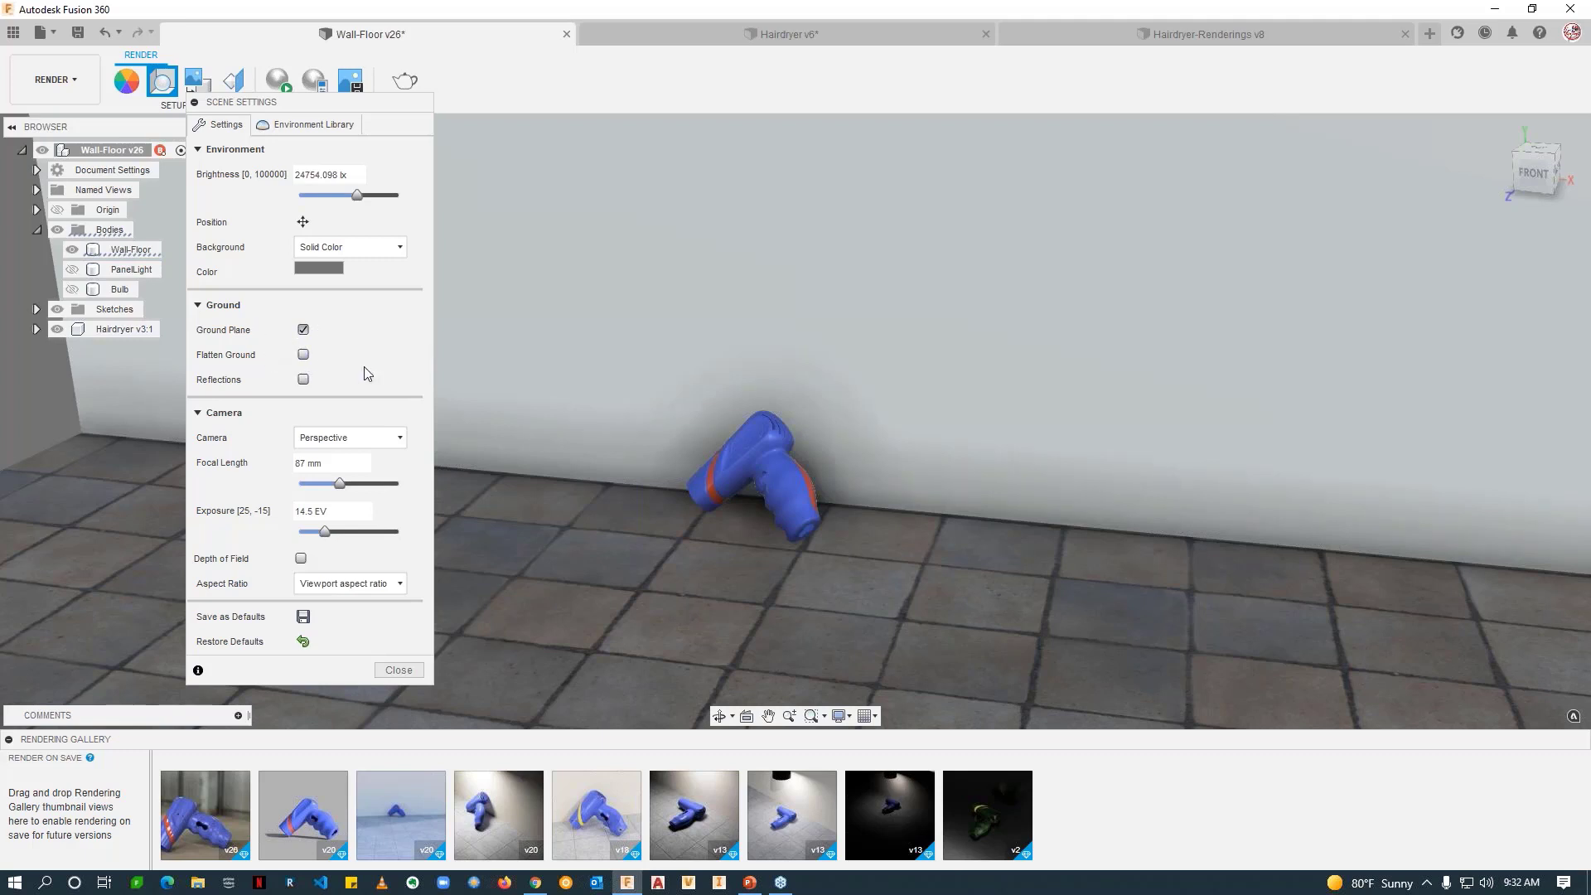
click(803, 398)
click(646, 410)
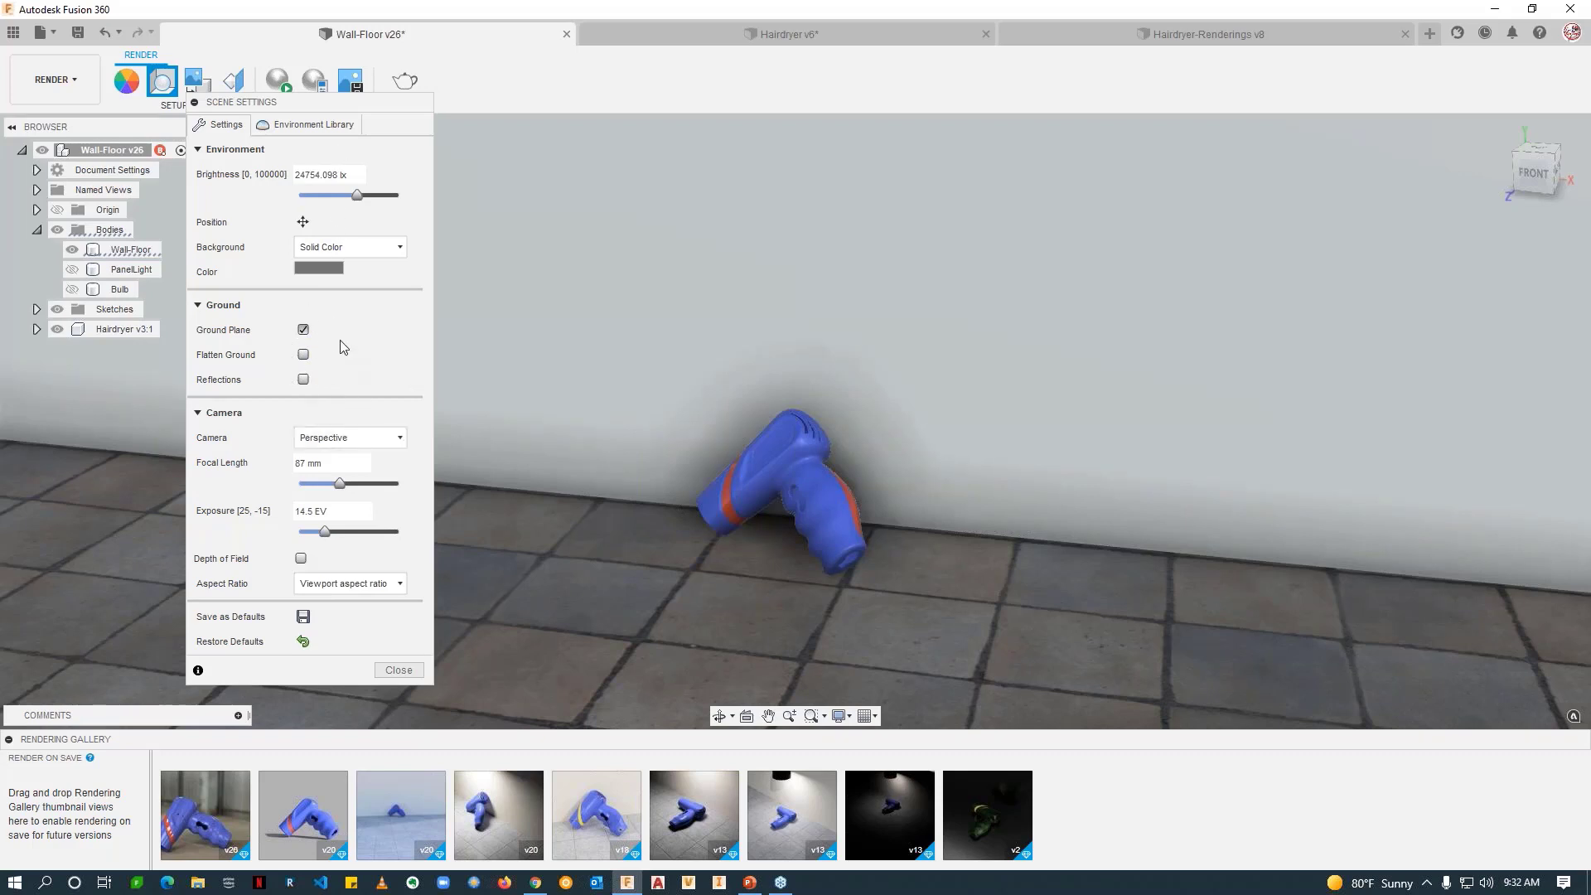
click(500, 474)
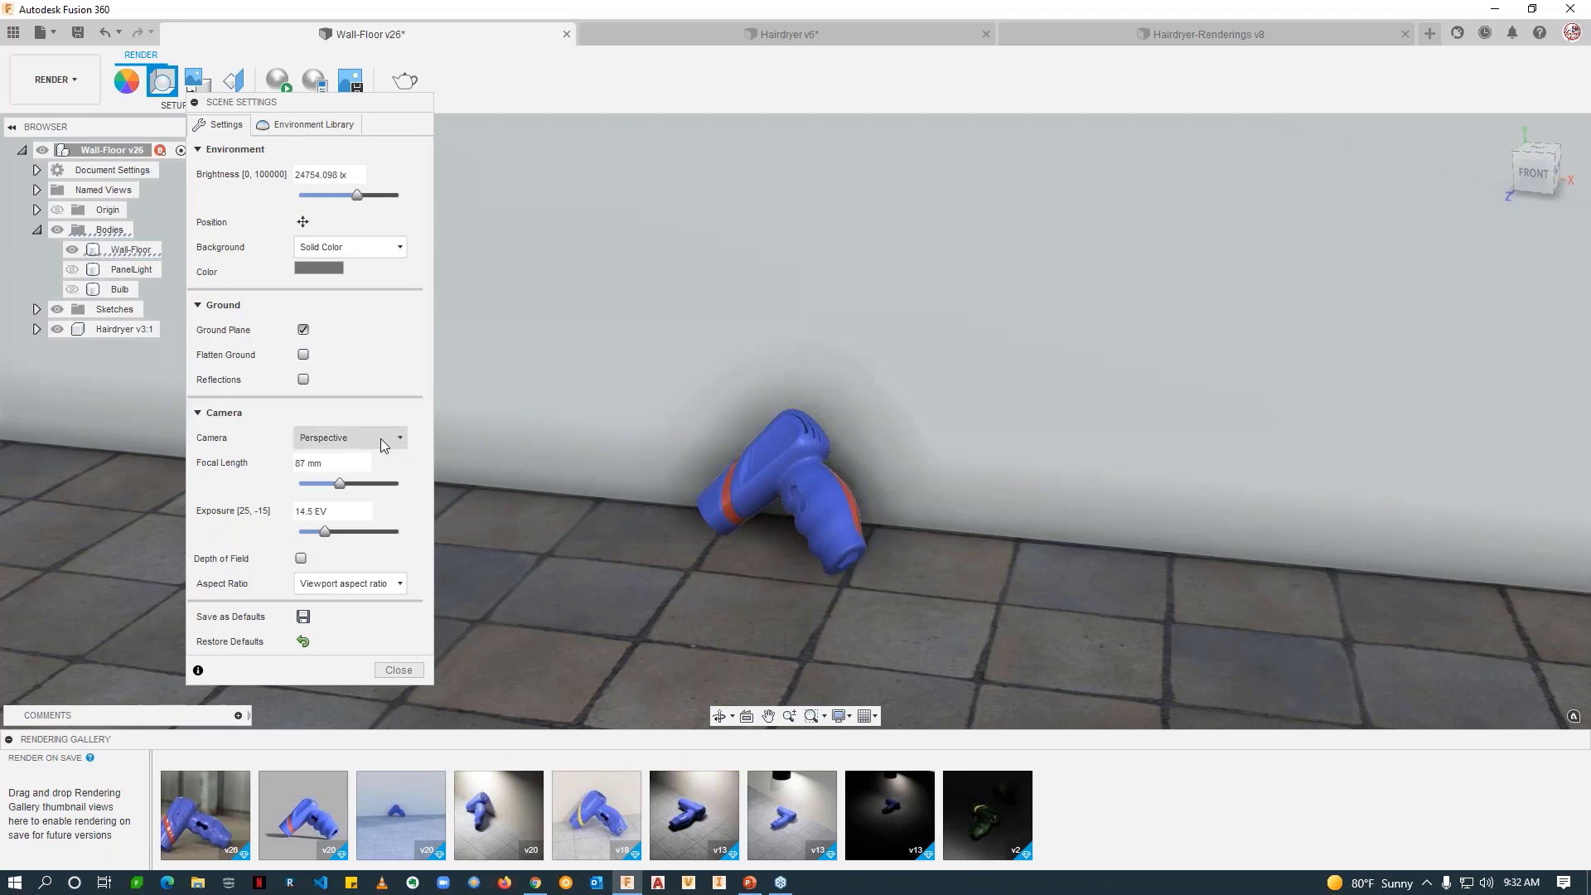
Step: Try the Orthographic camera on the close view of the hairdryer and restore Perspective
click(380, 439)
click(372, 454)
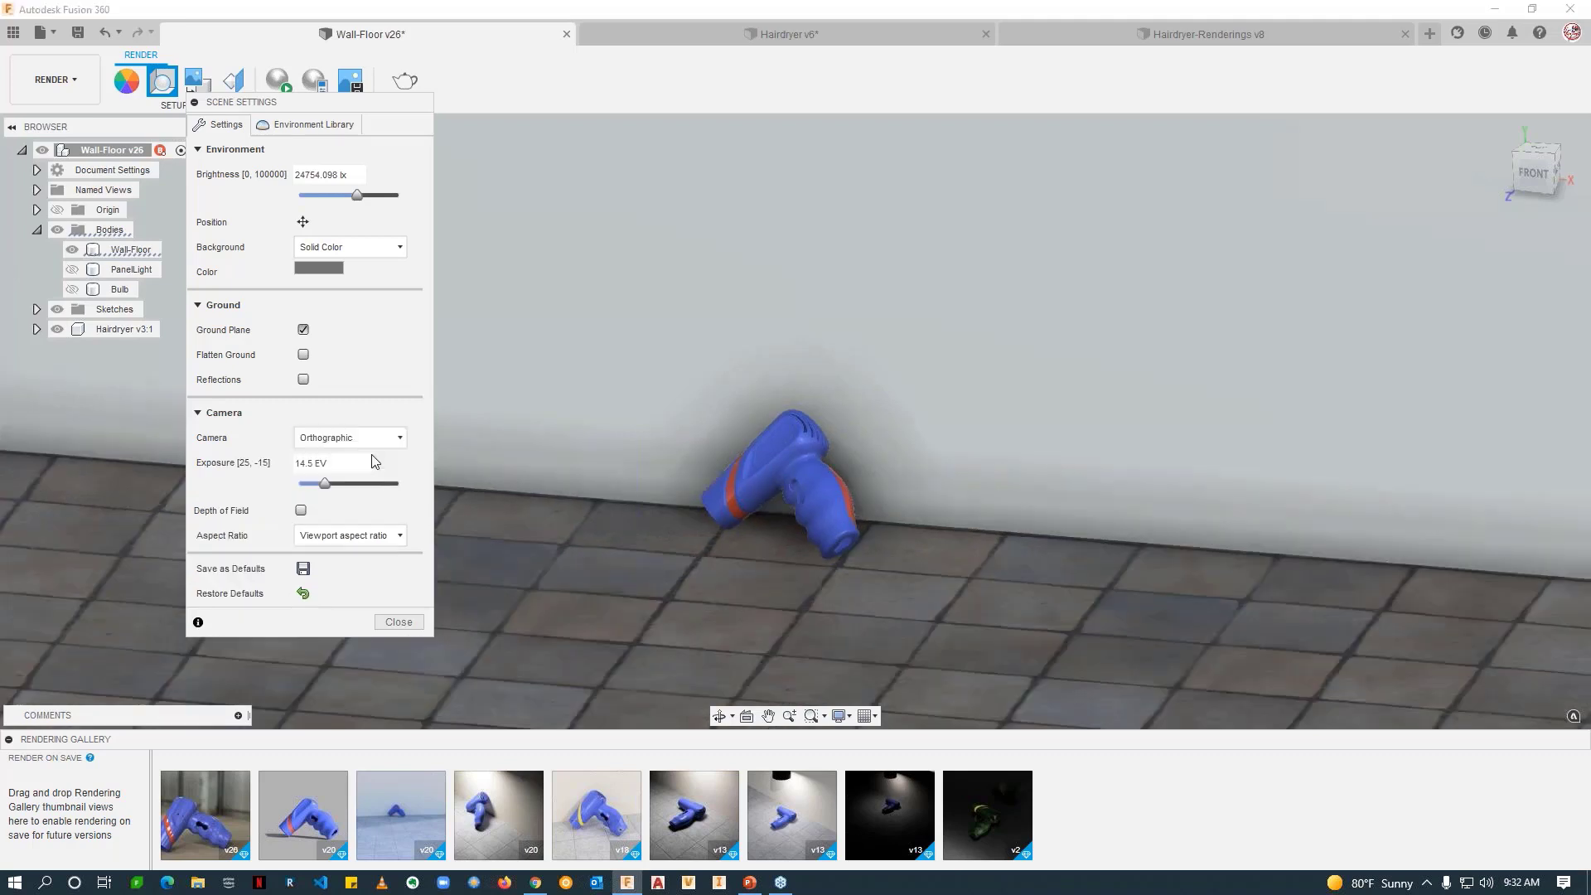
click(372, 439)
click(358, 475)
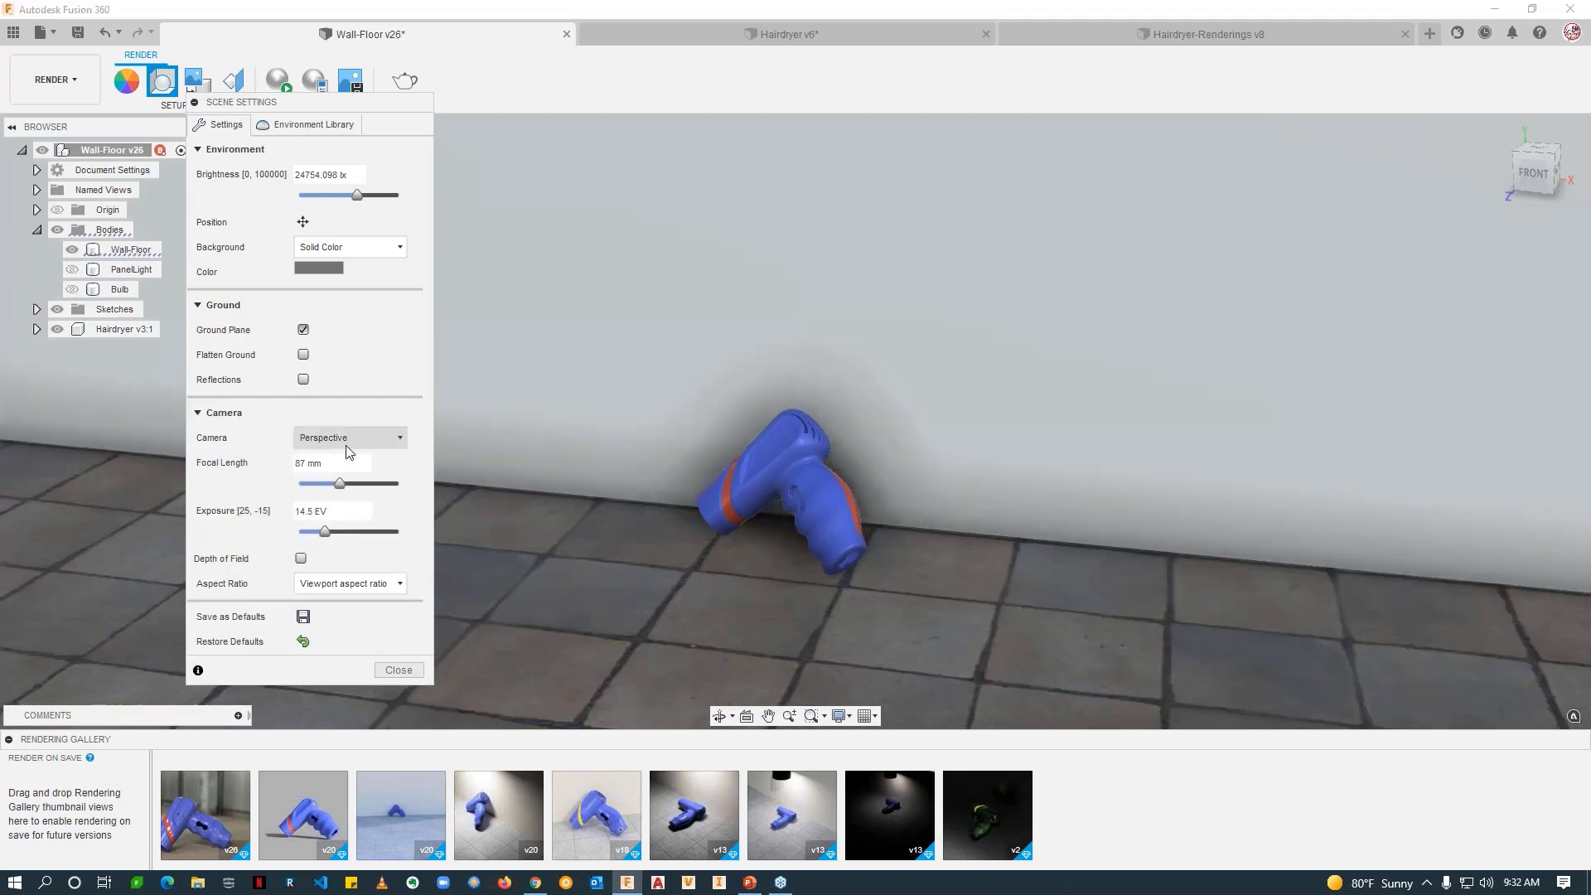
Step: Compare Orthographic with Perspective on a wider view of the wall and floor, ending on Perspective
click(900, 524)
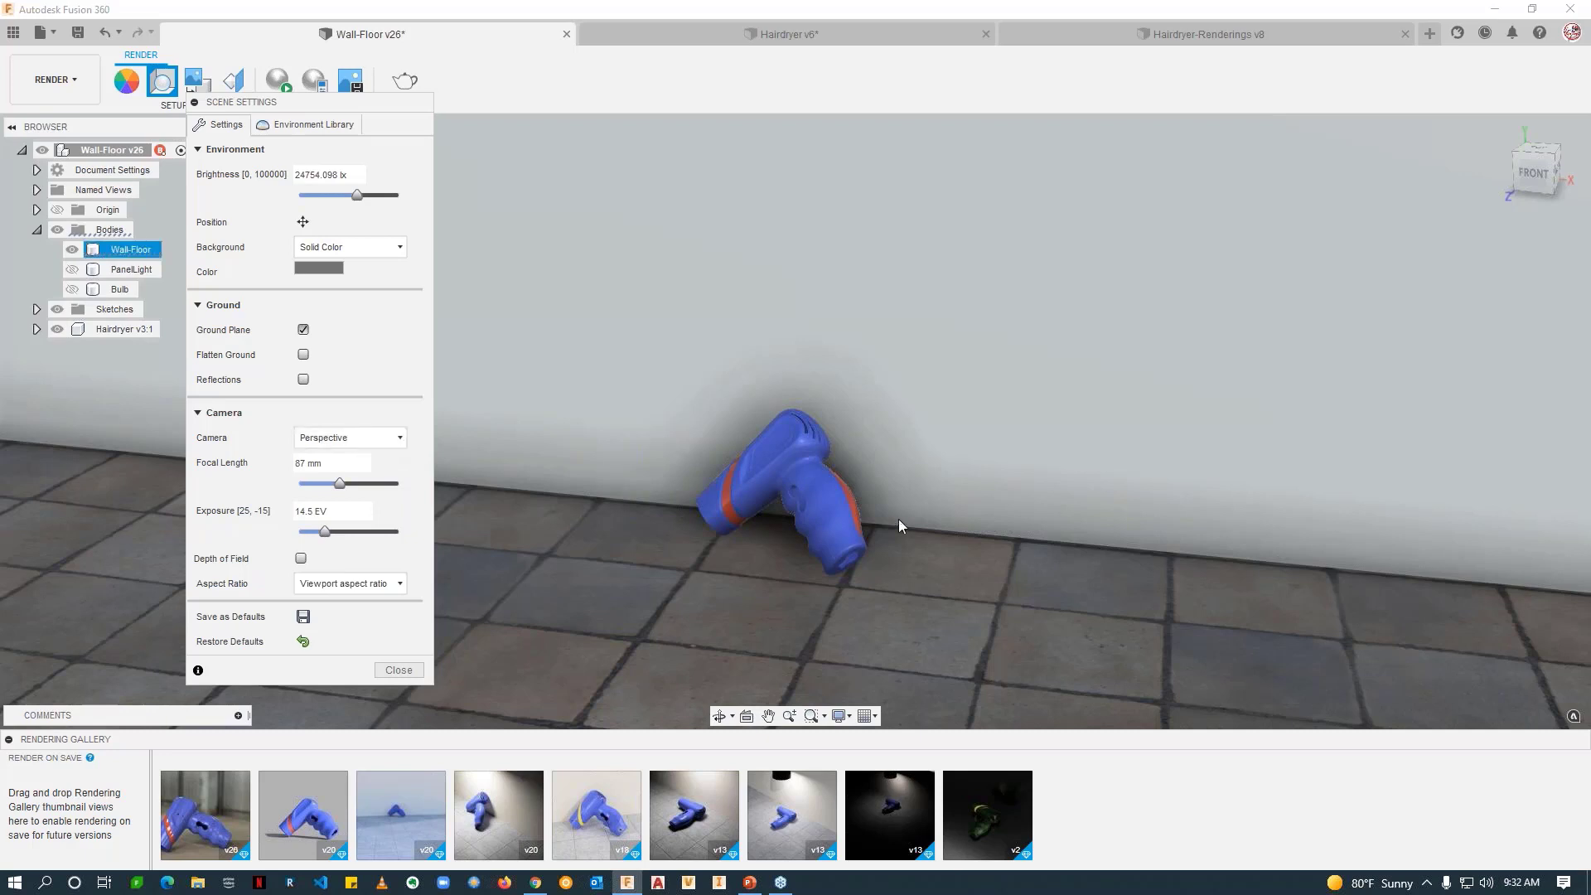
shift+middle_drag(904, 524, 877, 598)
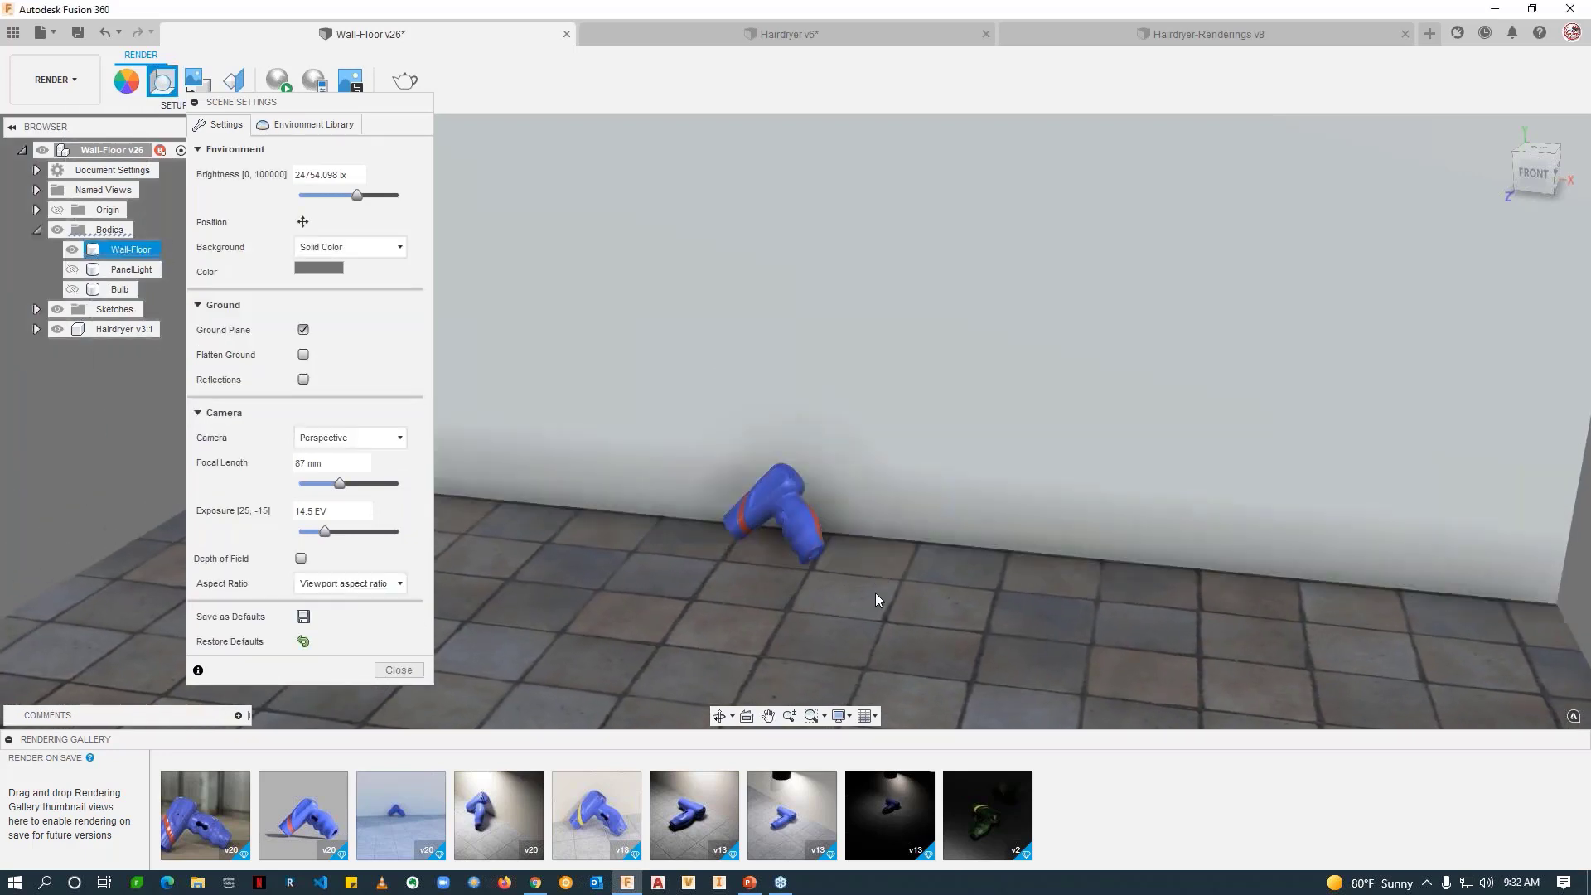
key(Escape)
click(401, 440)
click(361, 463)
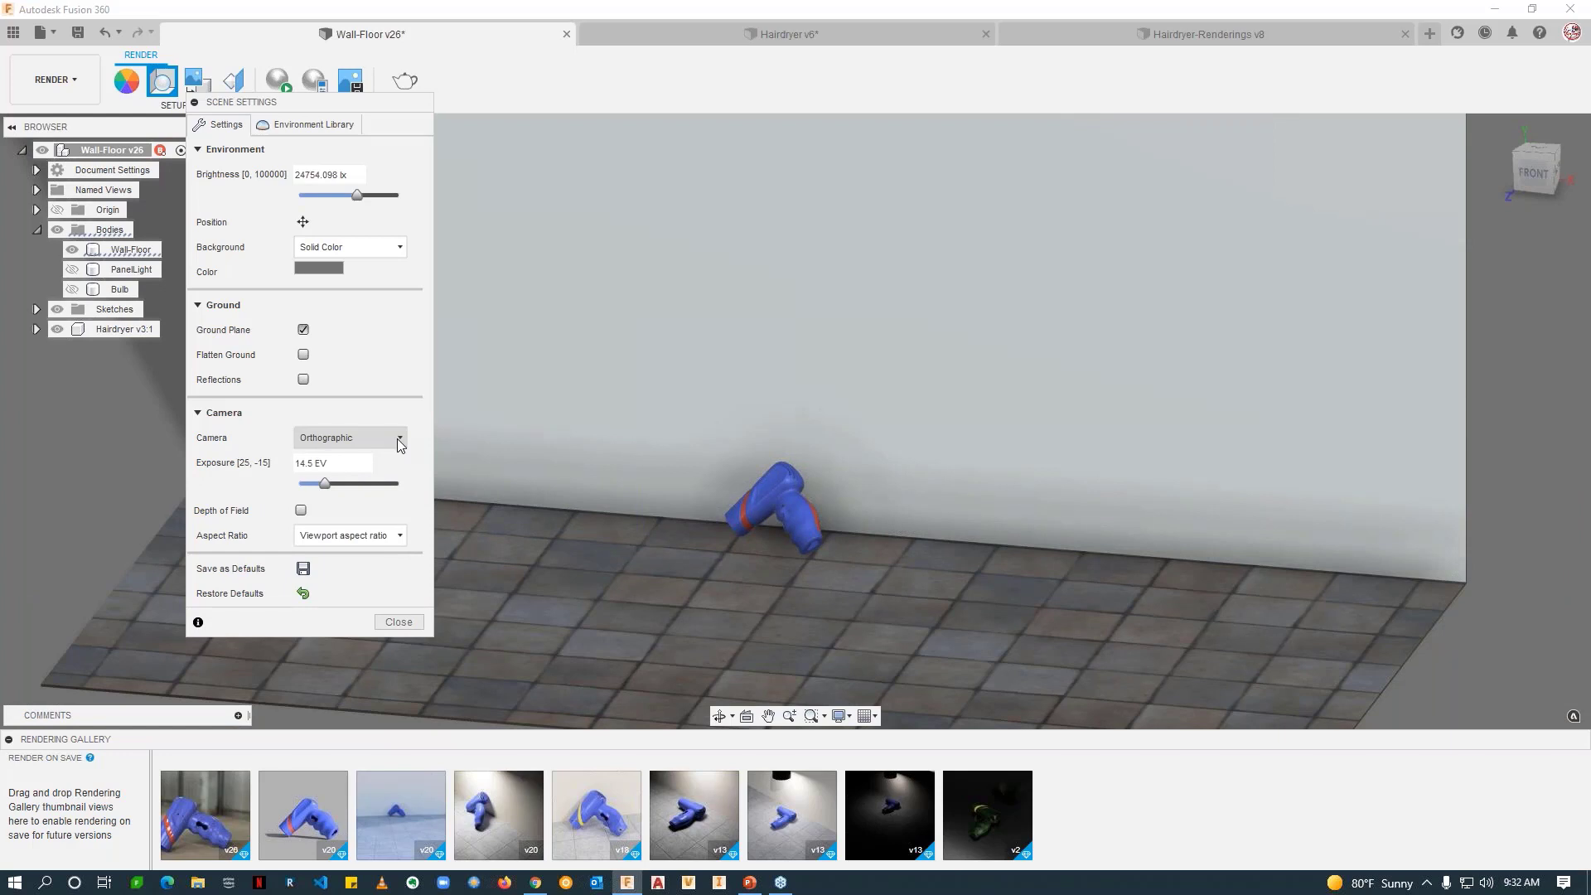
click(396, 439)
click(364, 463)
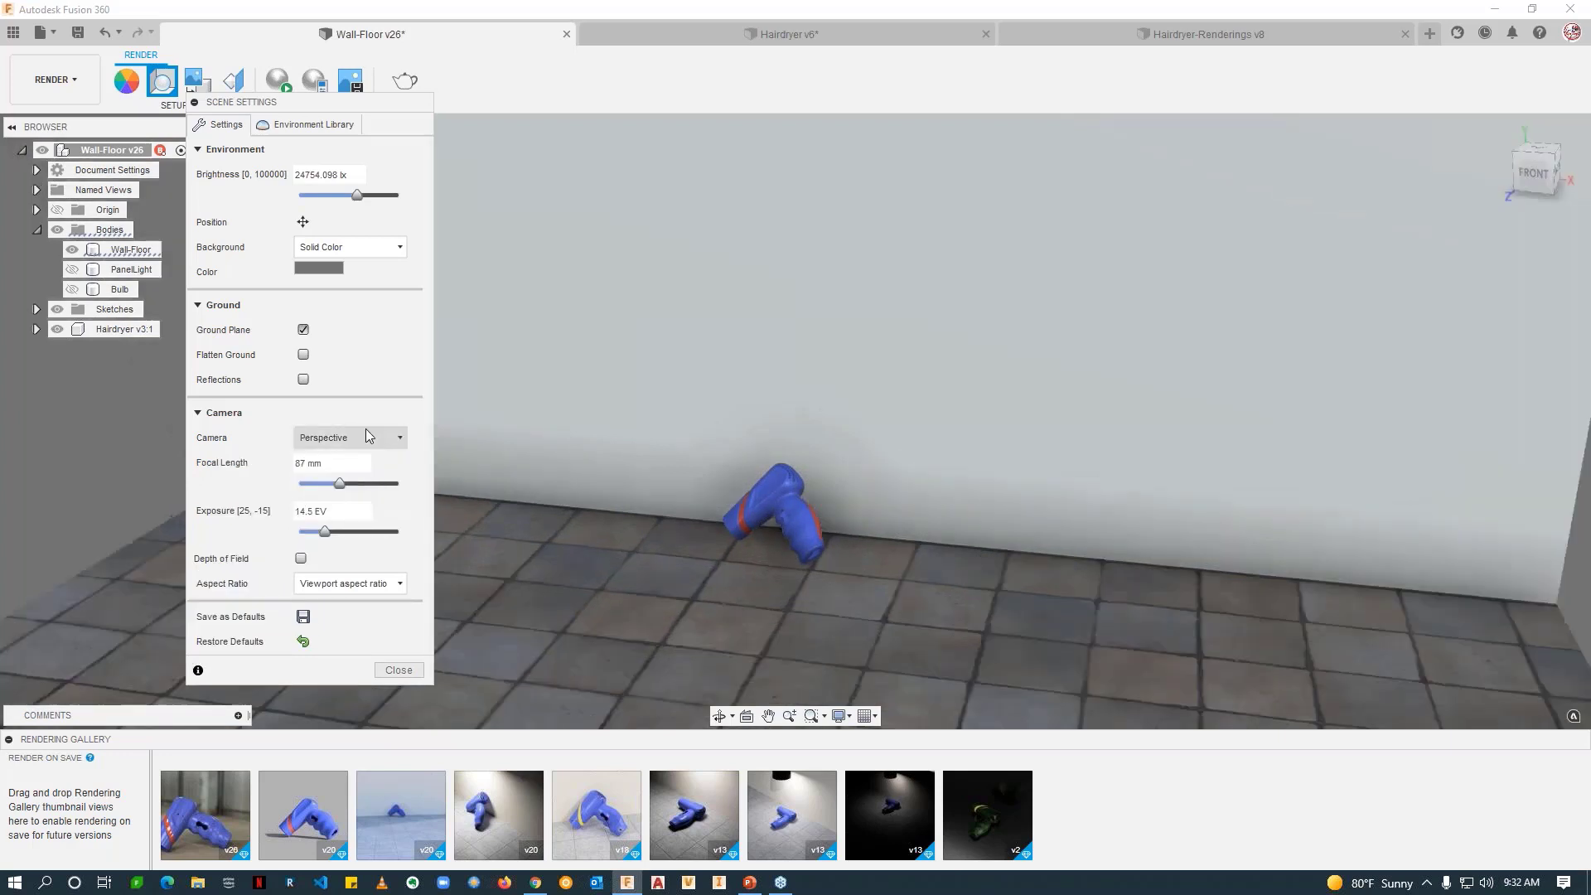
Step: Set the perspective camera's focal length to about 106 mm
click(399, 486)
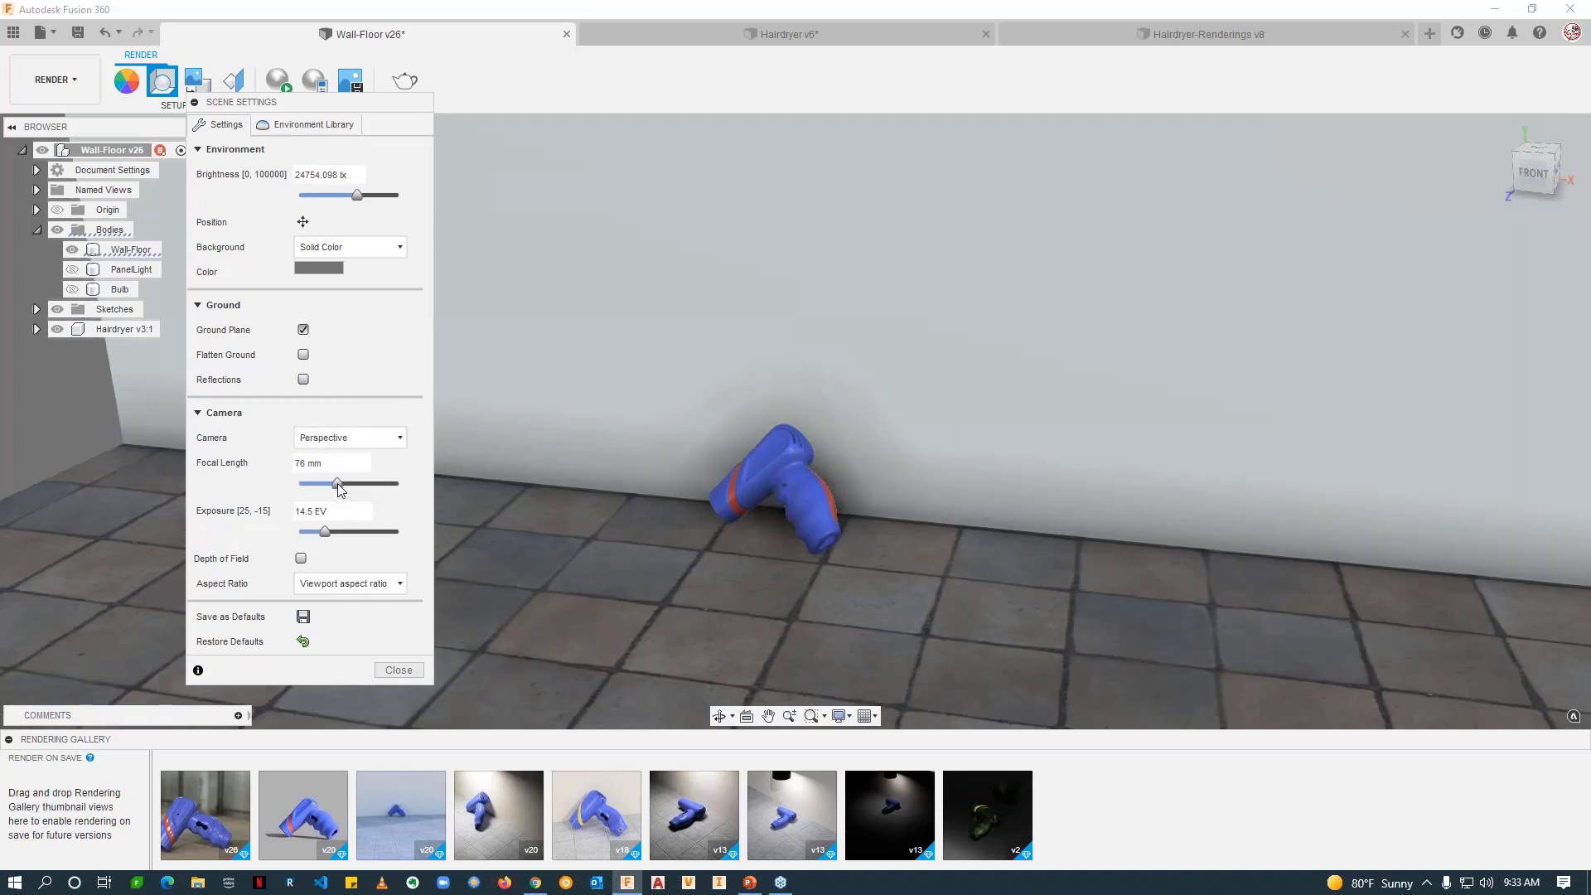
mouse_move(348, 485)
mouse_down()
mouse_move(304, 486)
mouse_move(418, 487)
mouse_move(339, 489)
mouse_move(352, 481)
mouse_up()
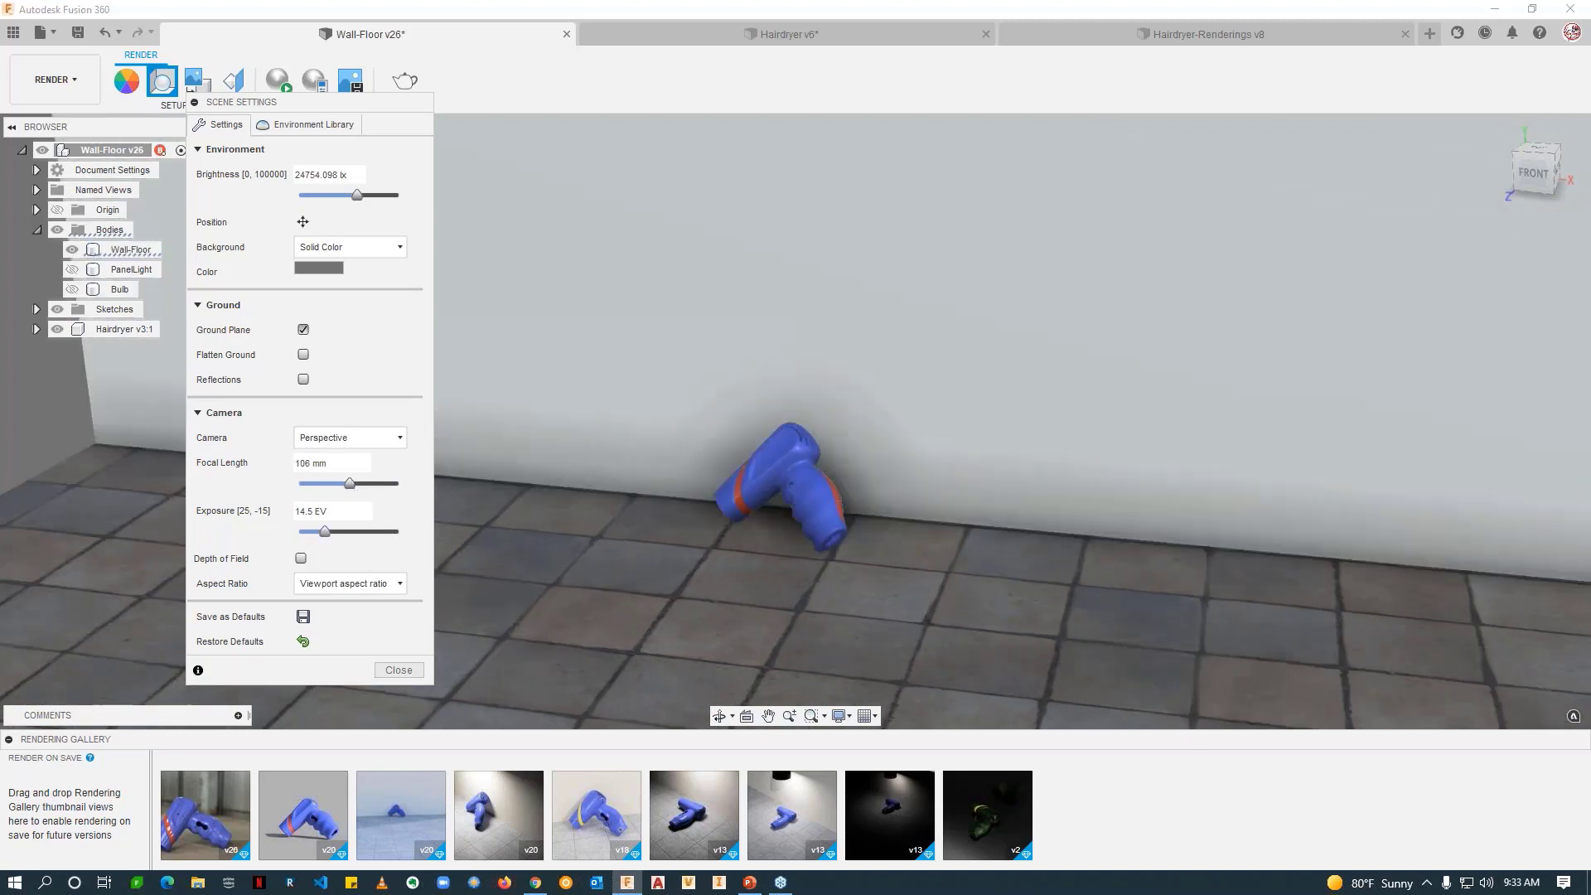
Step: Try an environment brightness of about 12951 lx with exposures of 1.5 EV and 12.1 EV
mouse_move(358, 197)
mouse_down()
mouse_move(333, 203)
mouse_move(354, 208)
mouse_up()
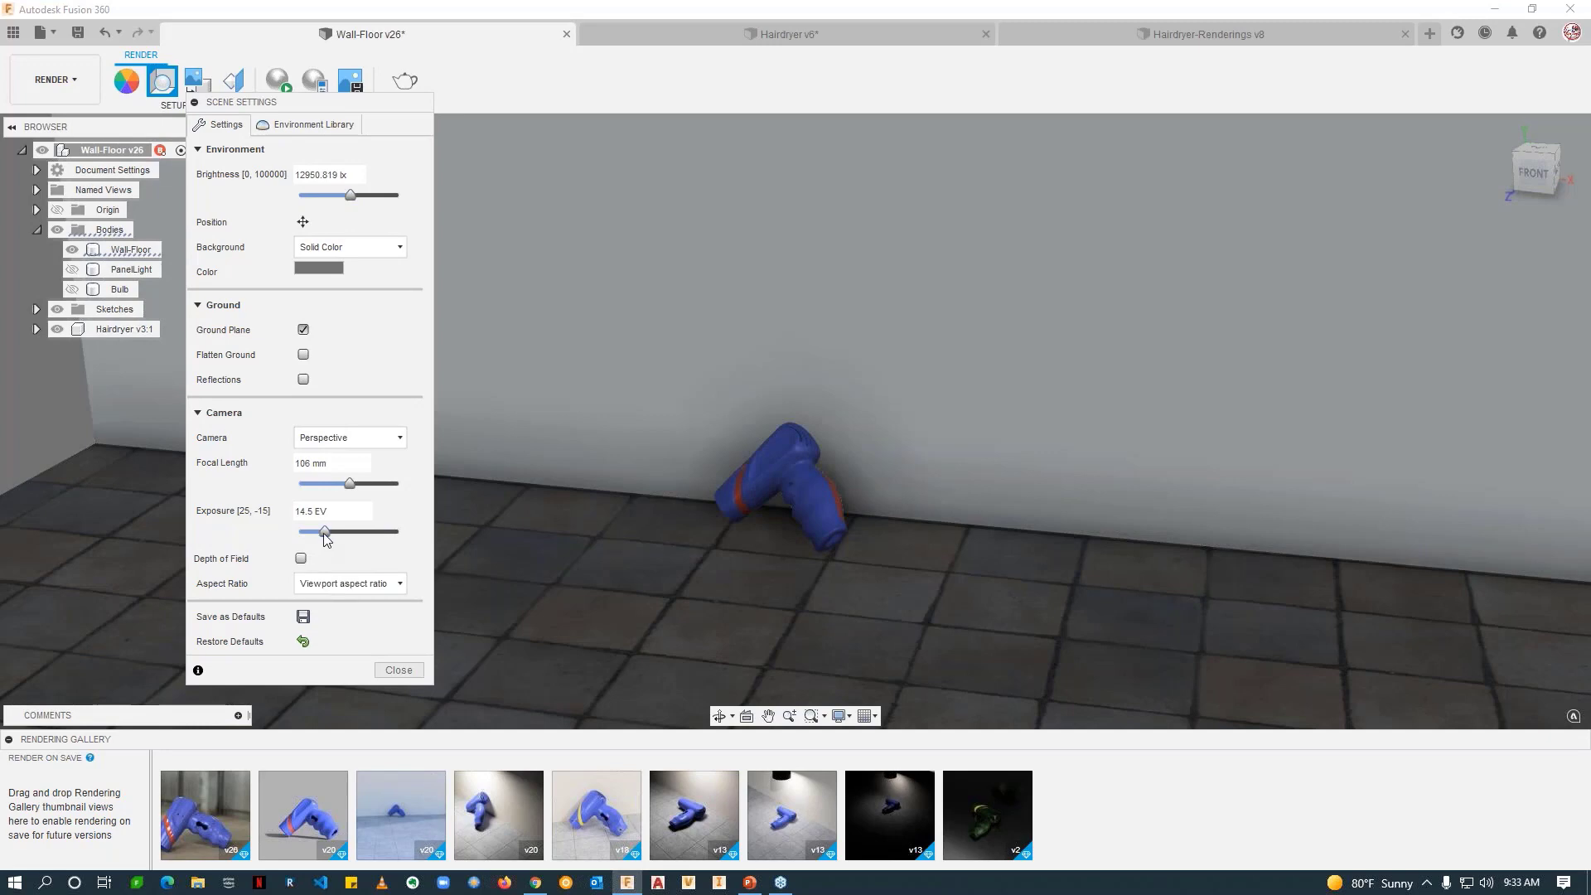
drag(324, 533, 361, 540)
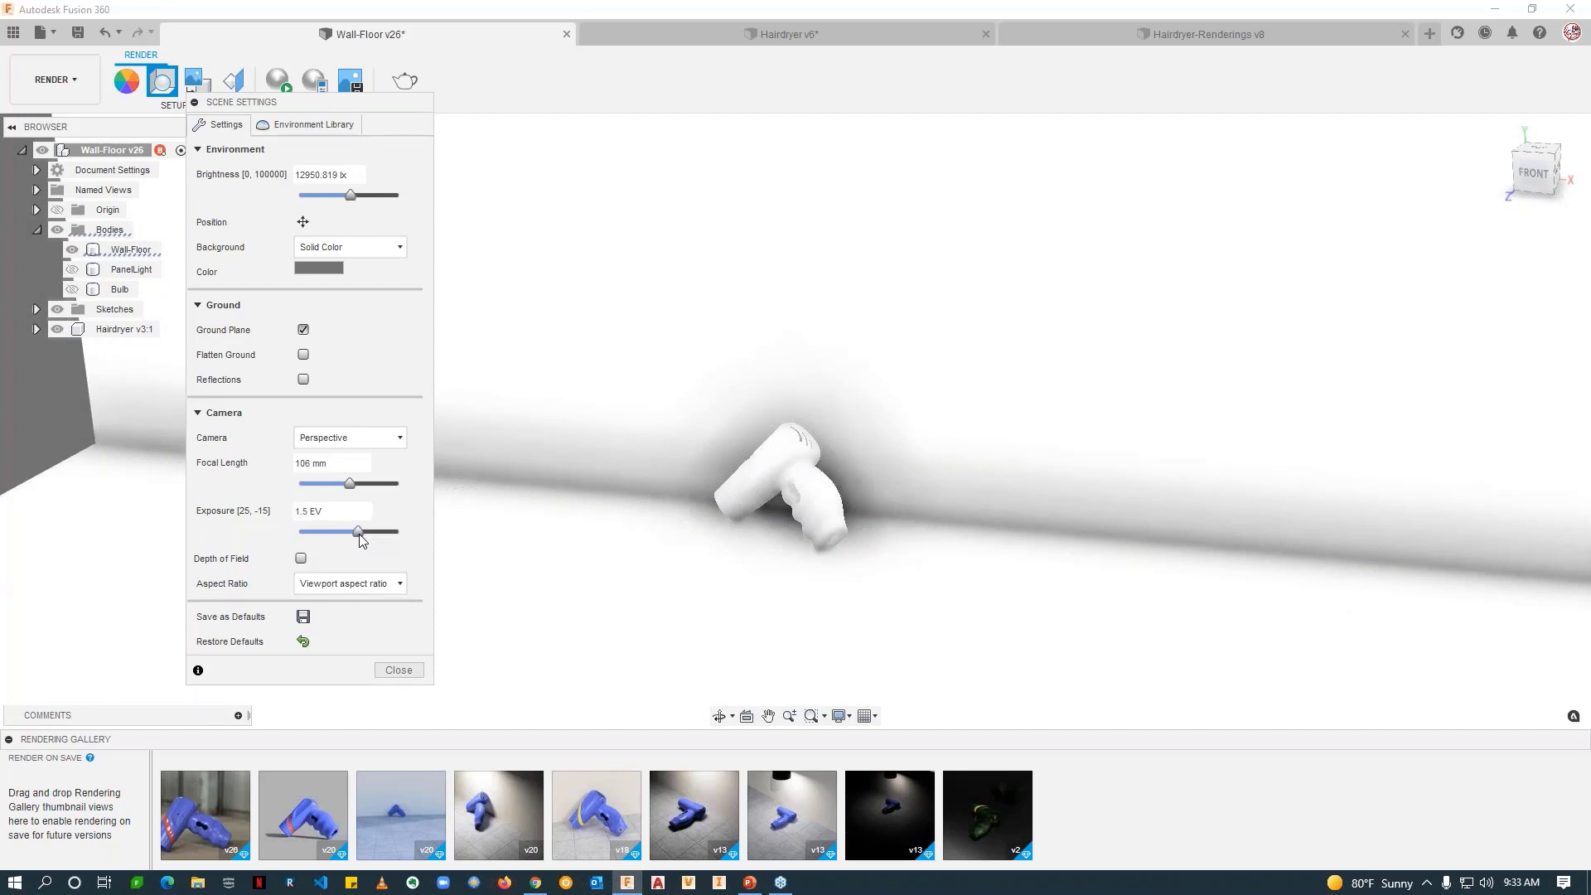
drag(360, 534, 331, 531)
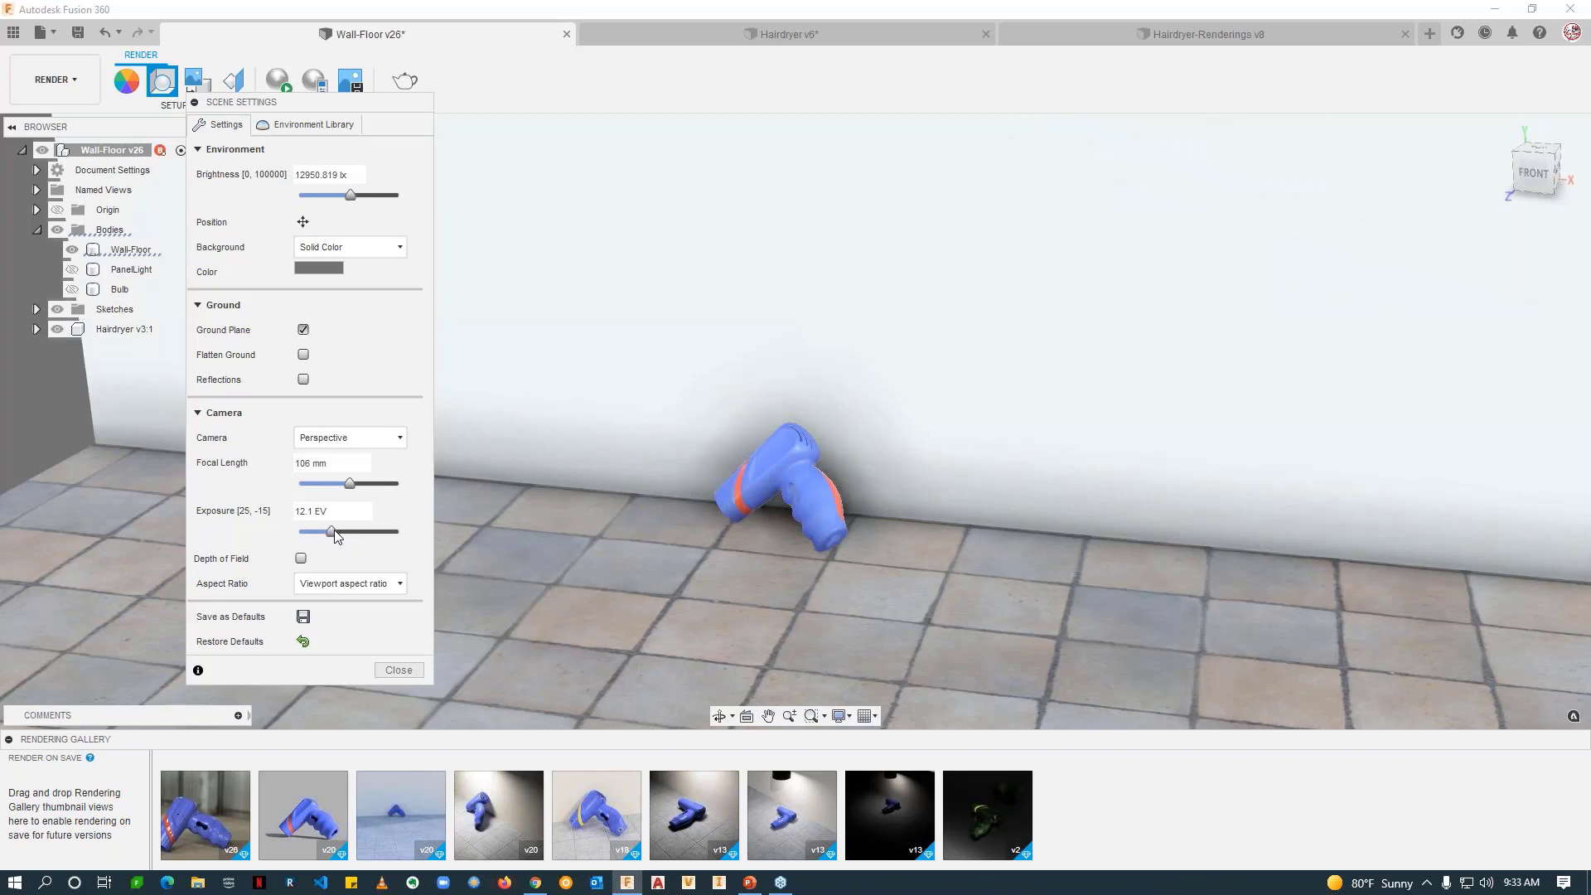
click(636, 531)
Step: Set the environment brightness to about 24754 lx and the exposure to 13.4 EV, and close the scene settings
drag(350, 196, 358, 196)
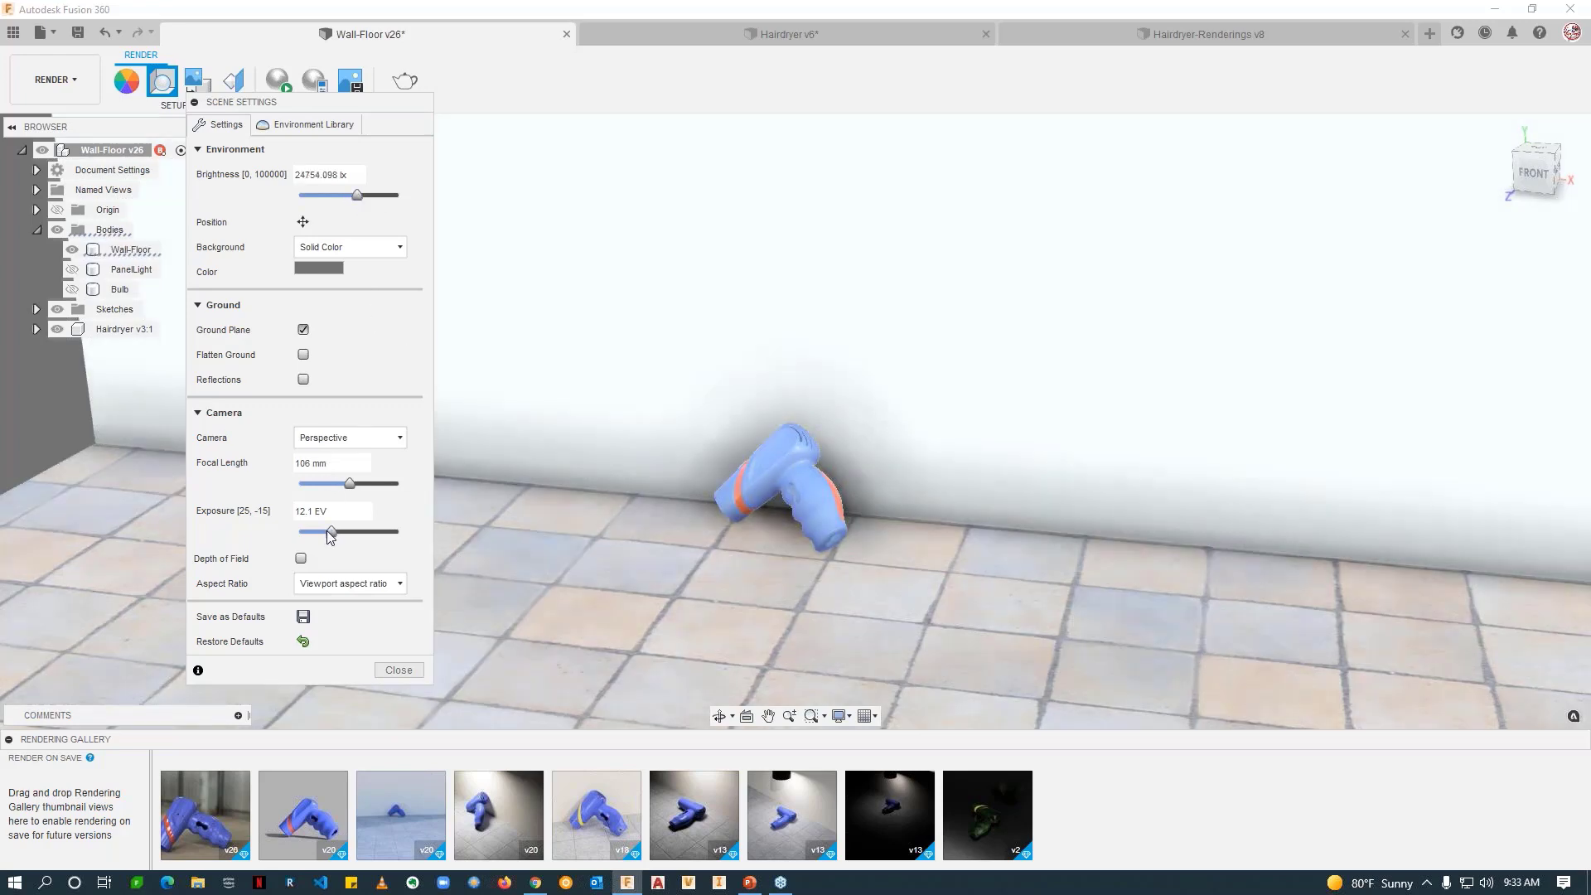
drag(328, 531, 330, 533)
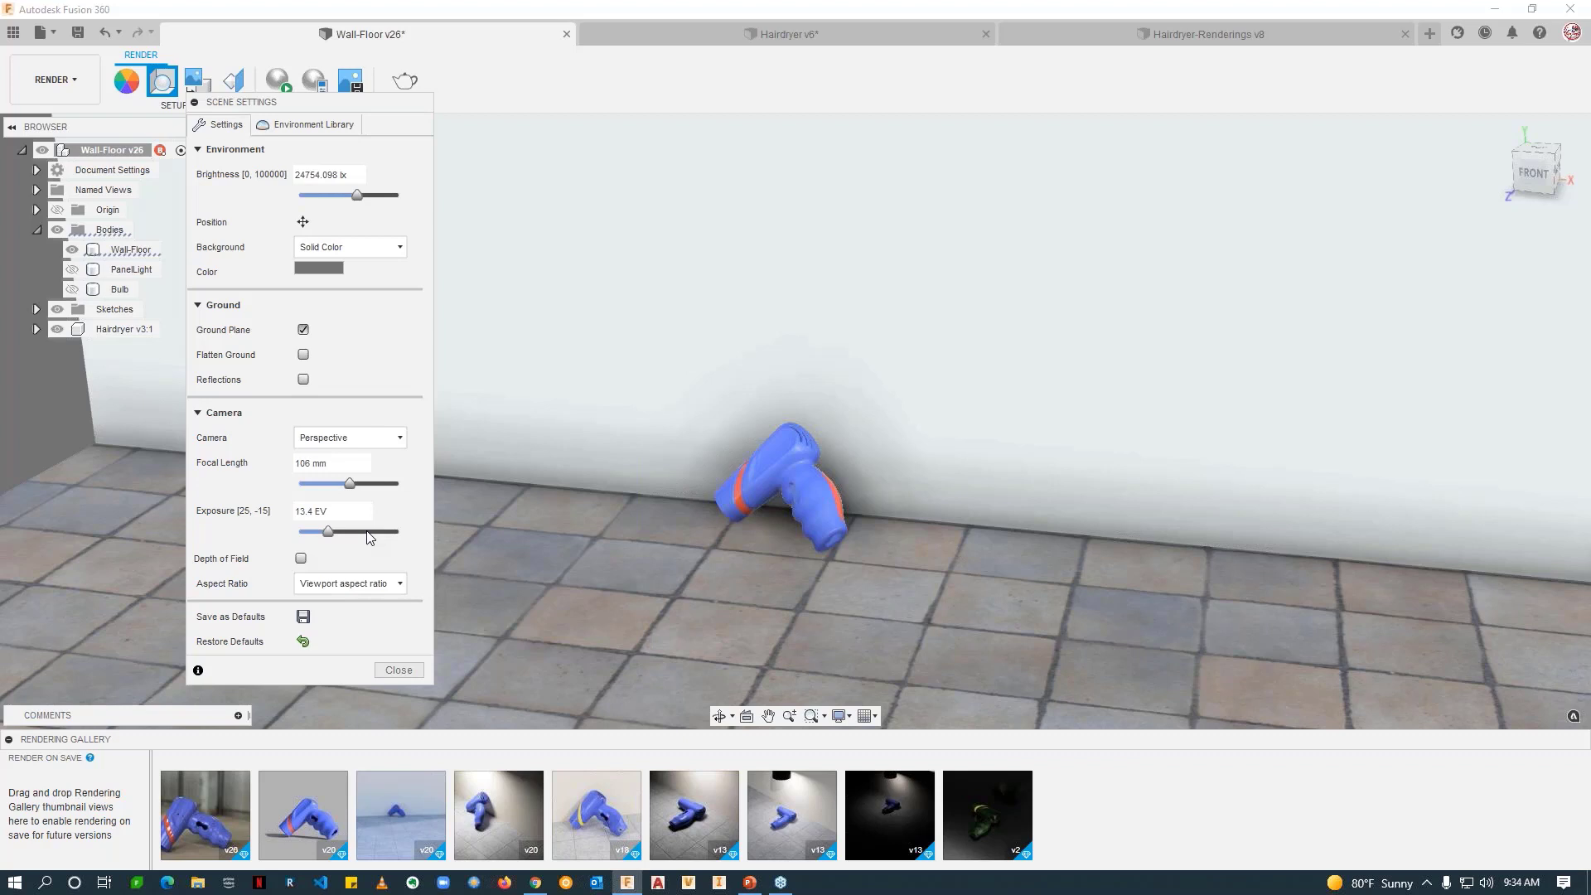
click(399, 670)
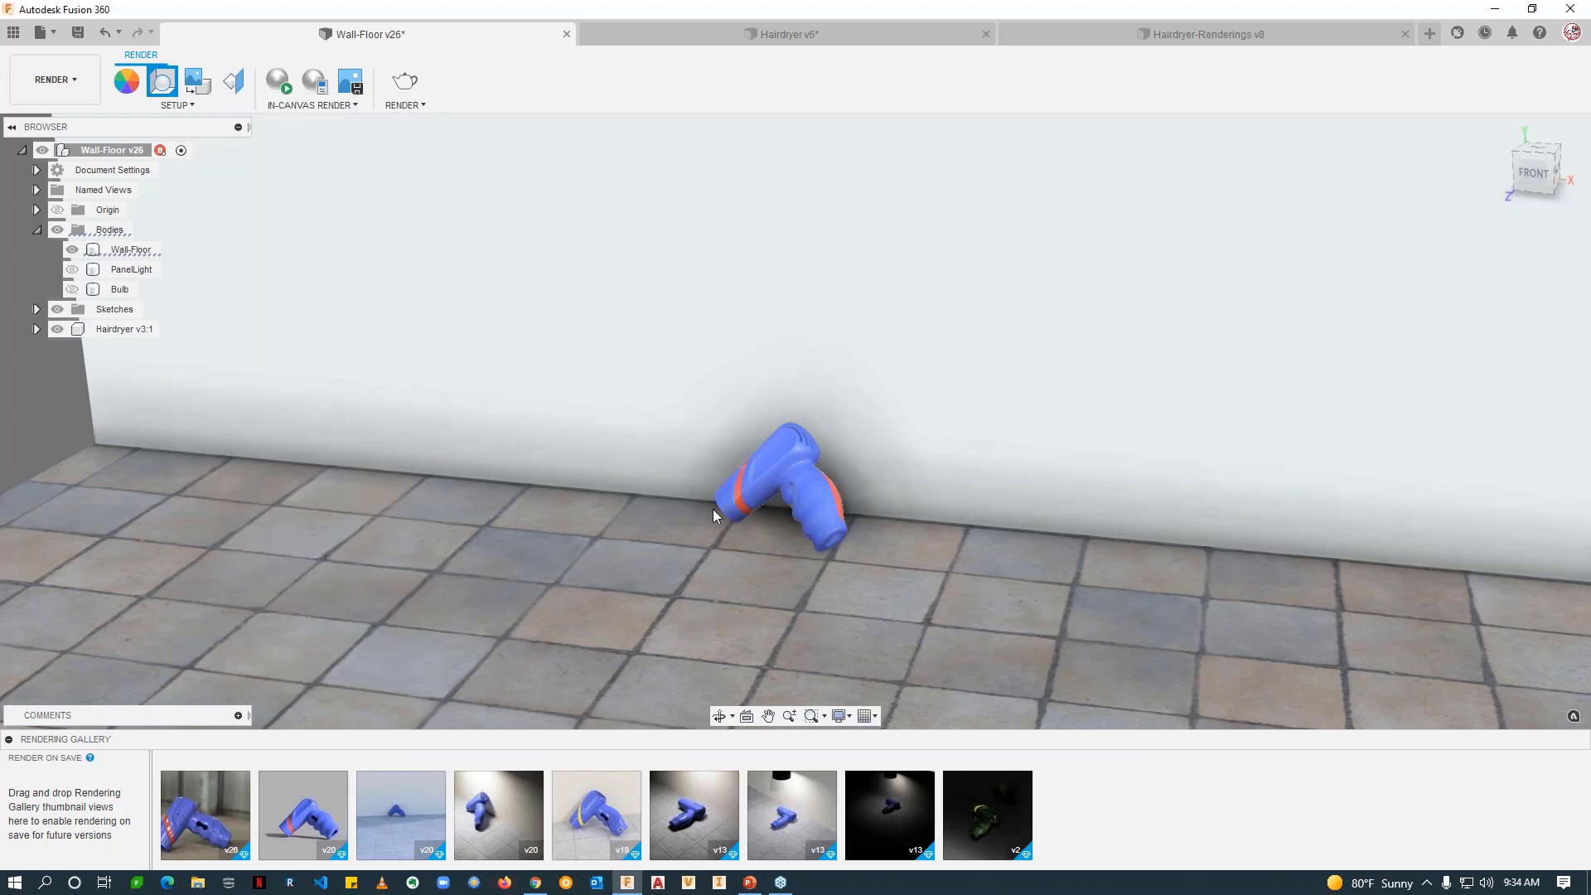
Step: Examine the hairdryer against the wall and floor in closer and wider views
click(697, 474)
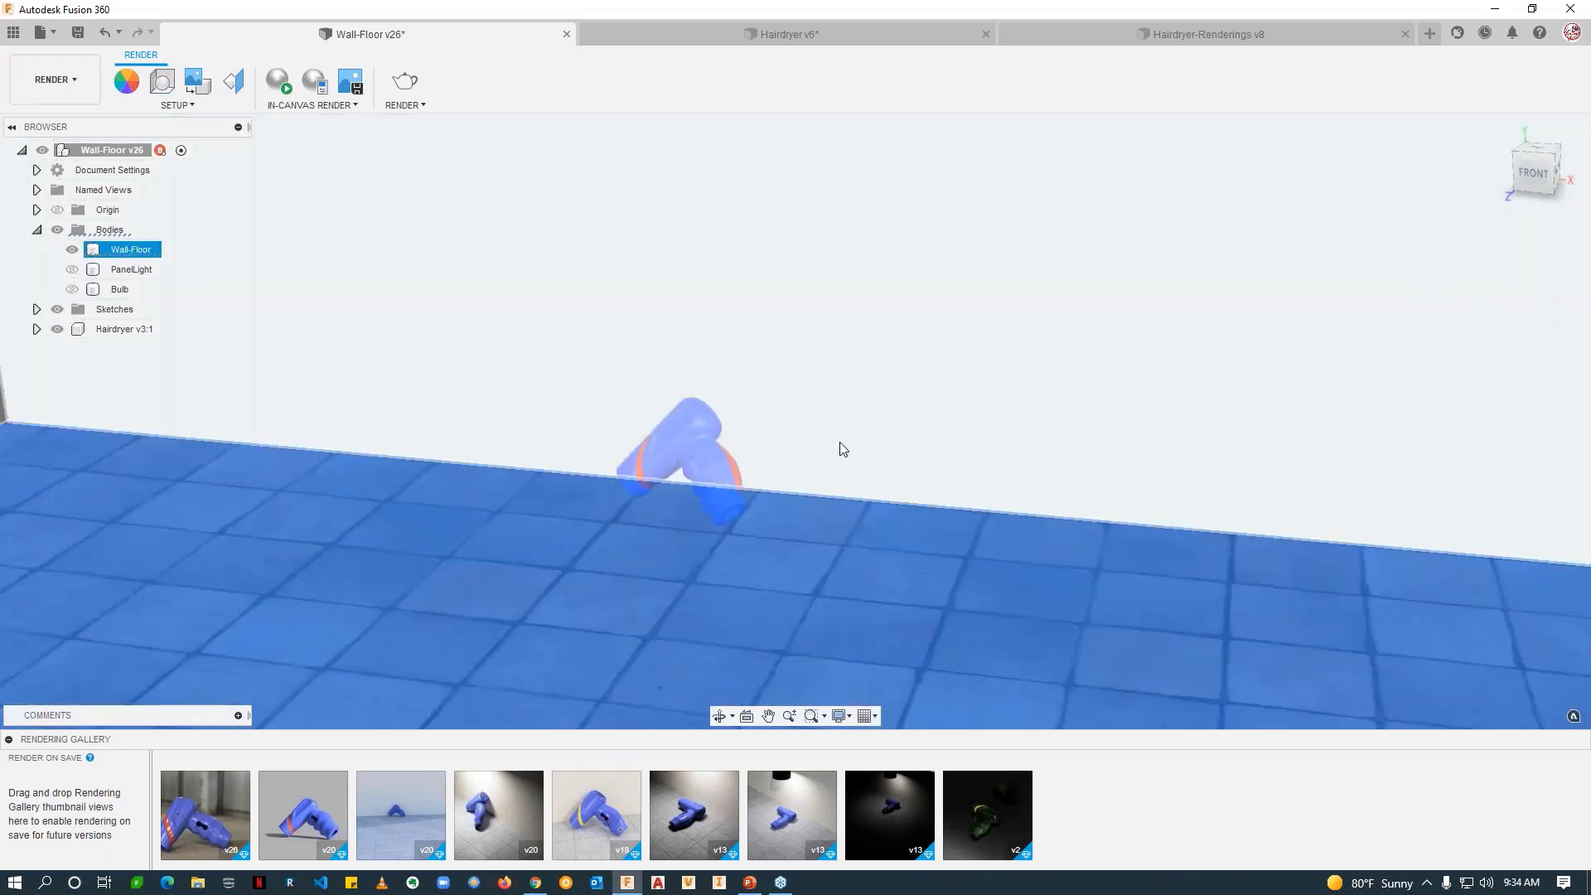
shift+middle_drag(842, 447, 809, 424)
shift+middle_drag(742, 525, 514, 206)
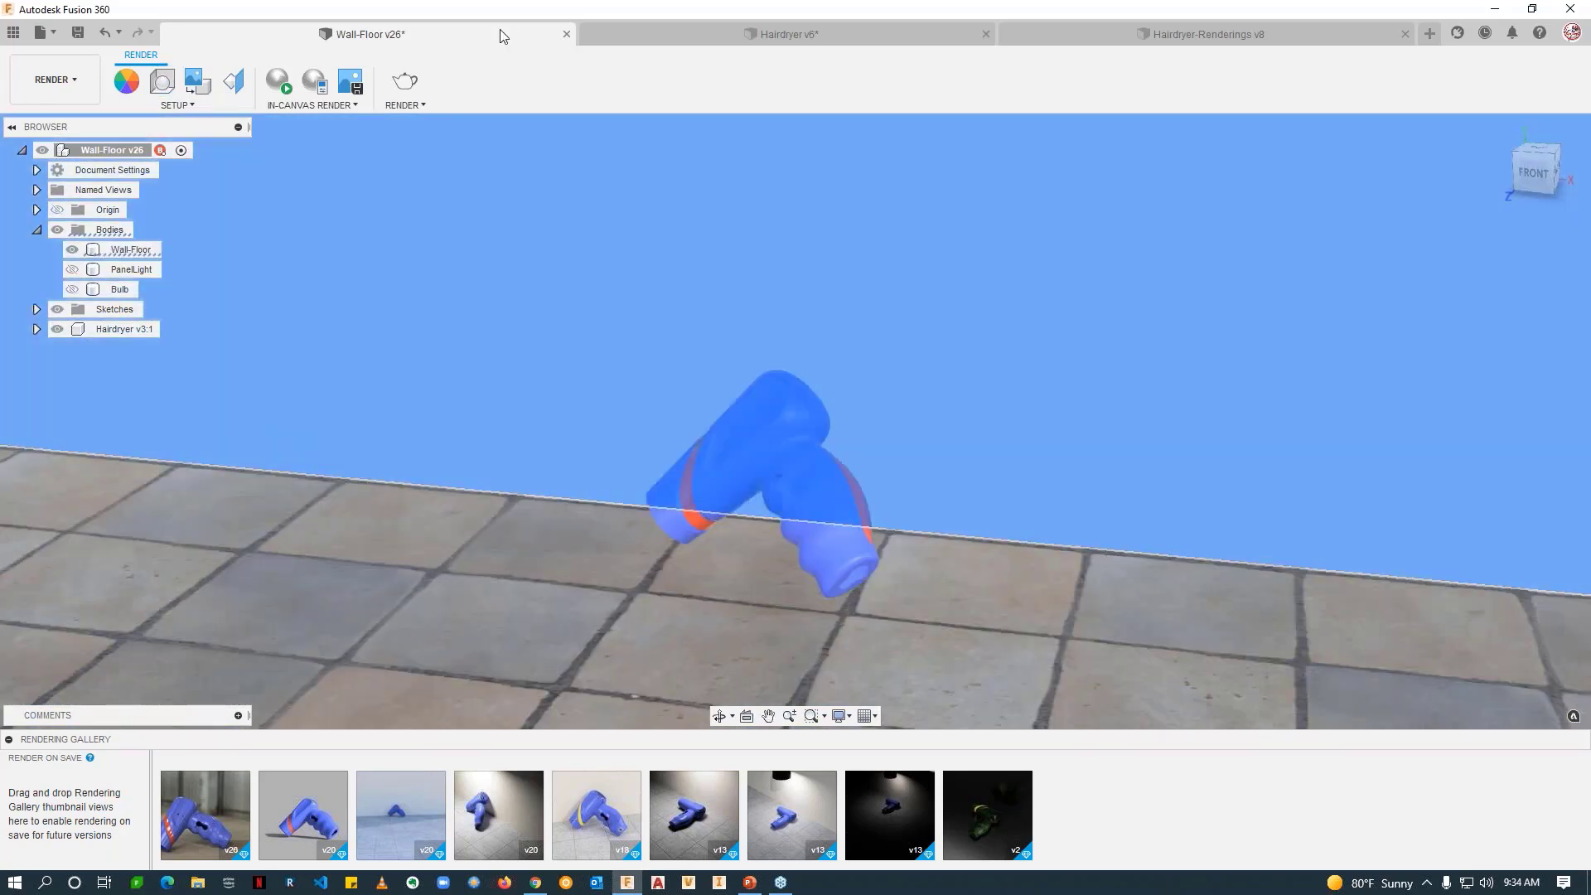
scroll(524, 534, down, 3)
scroll(618, 499, down, 3)
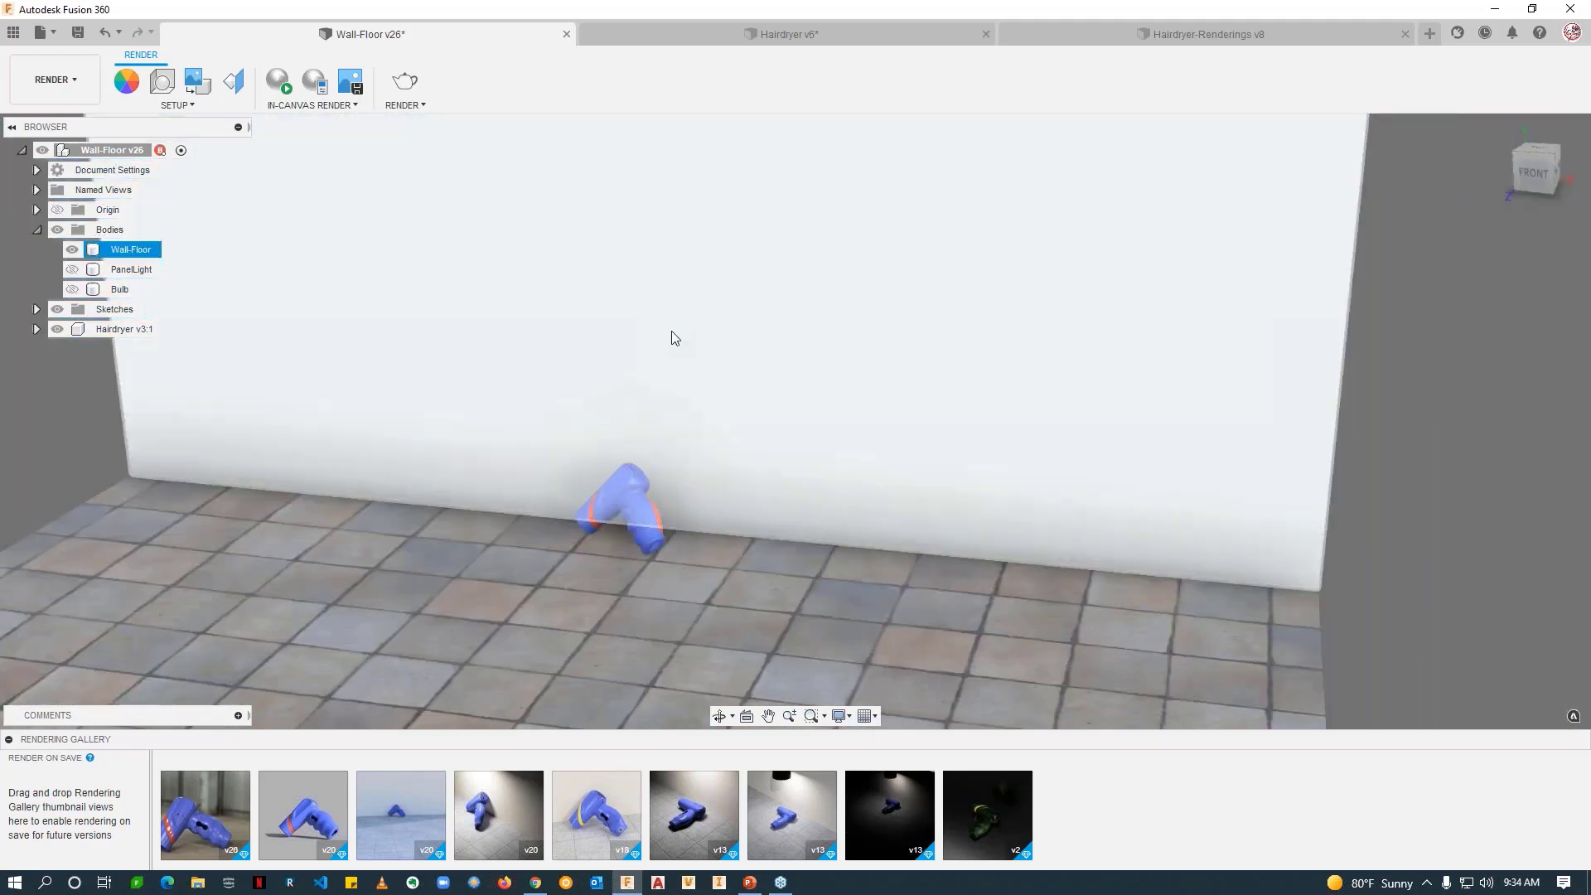
scroll(666, 392, up, 3)
shift+middle_drag(666, 391, 550, 547)
scroll(550, 547, up, 2)
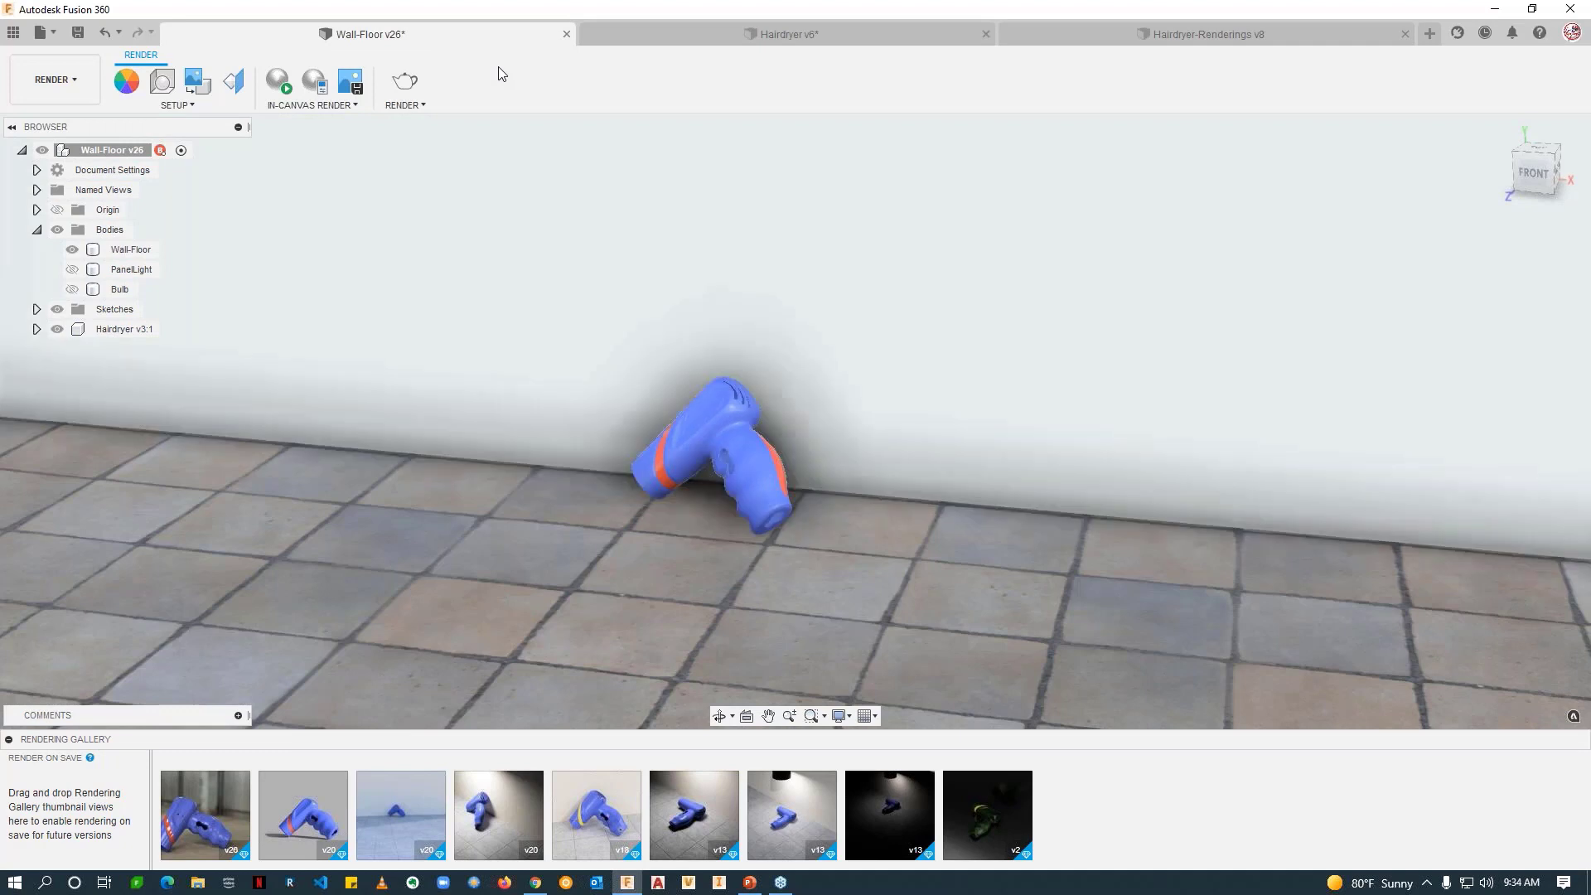
Step: Configure the render settings for web output with the local renderer and an advanced render quality of 100 (Excellent)
click(411, 88)
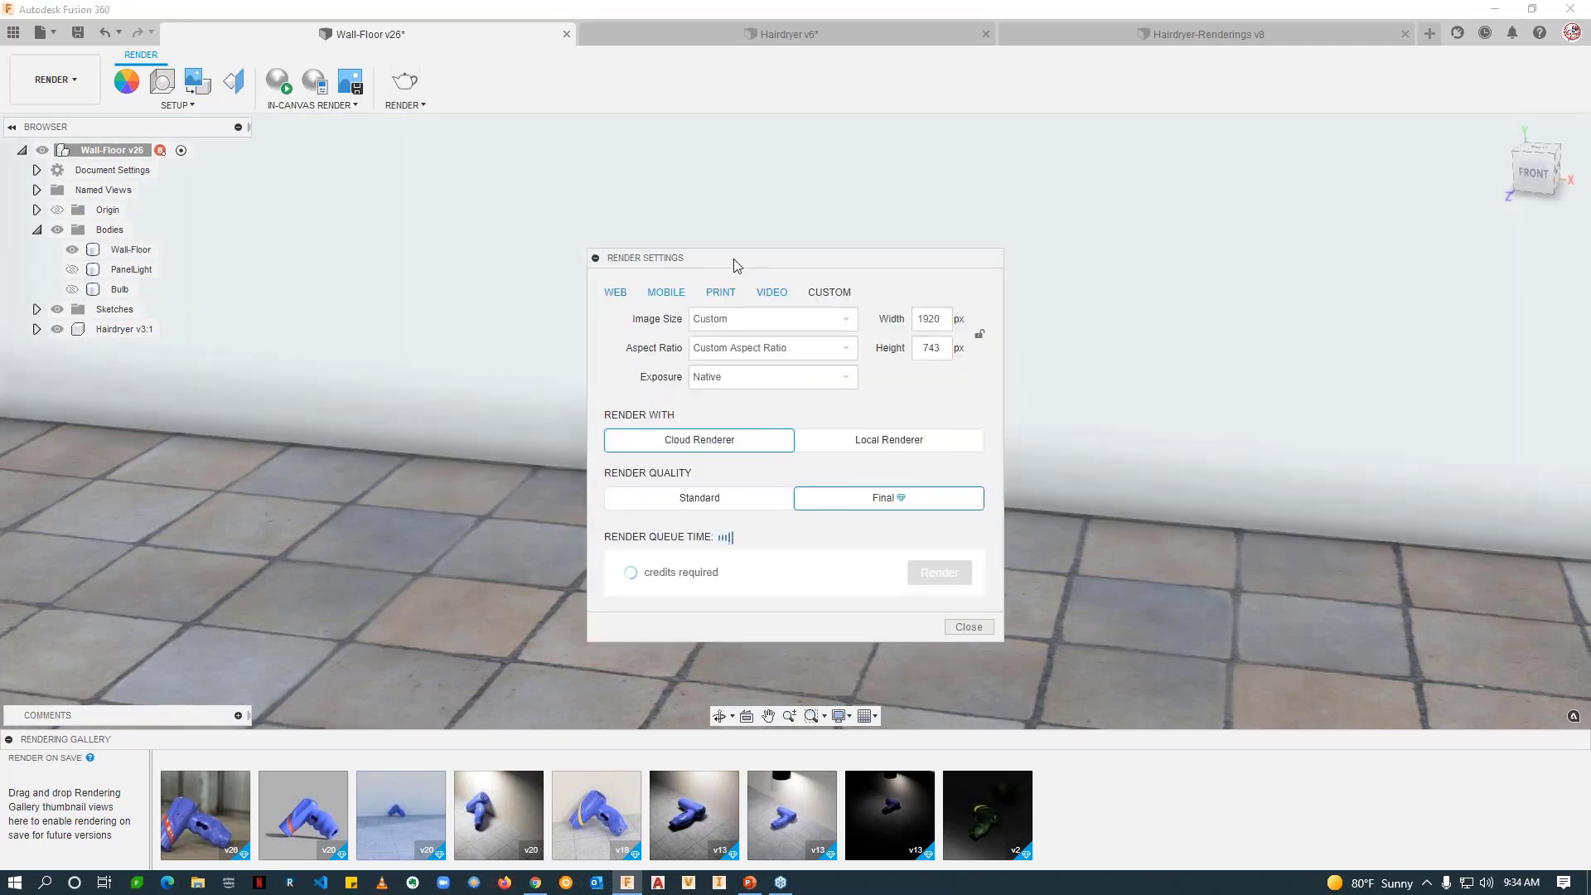
drag(734, 265, 311, 176)
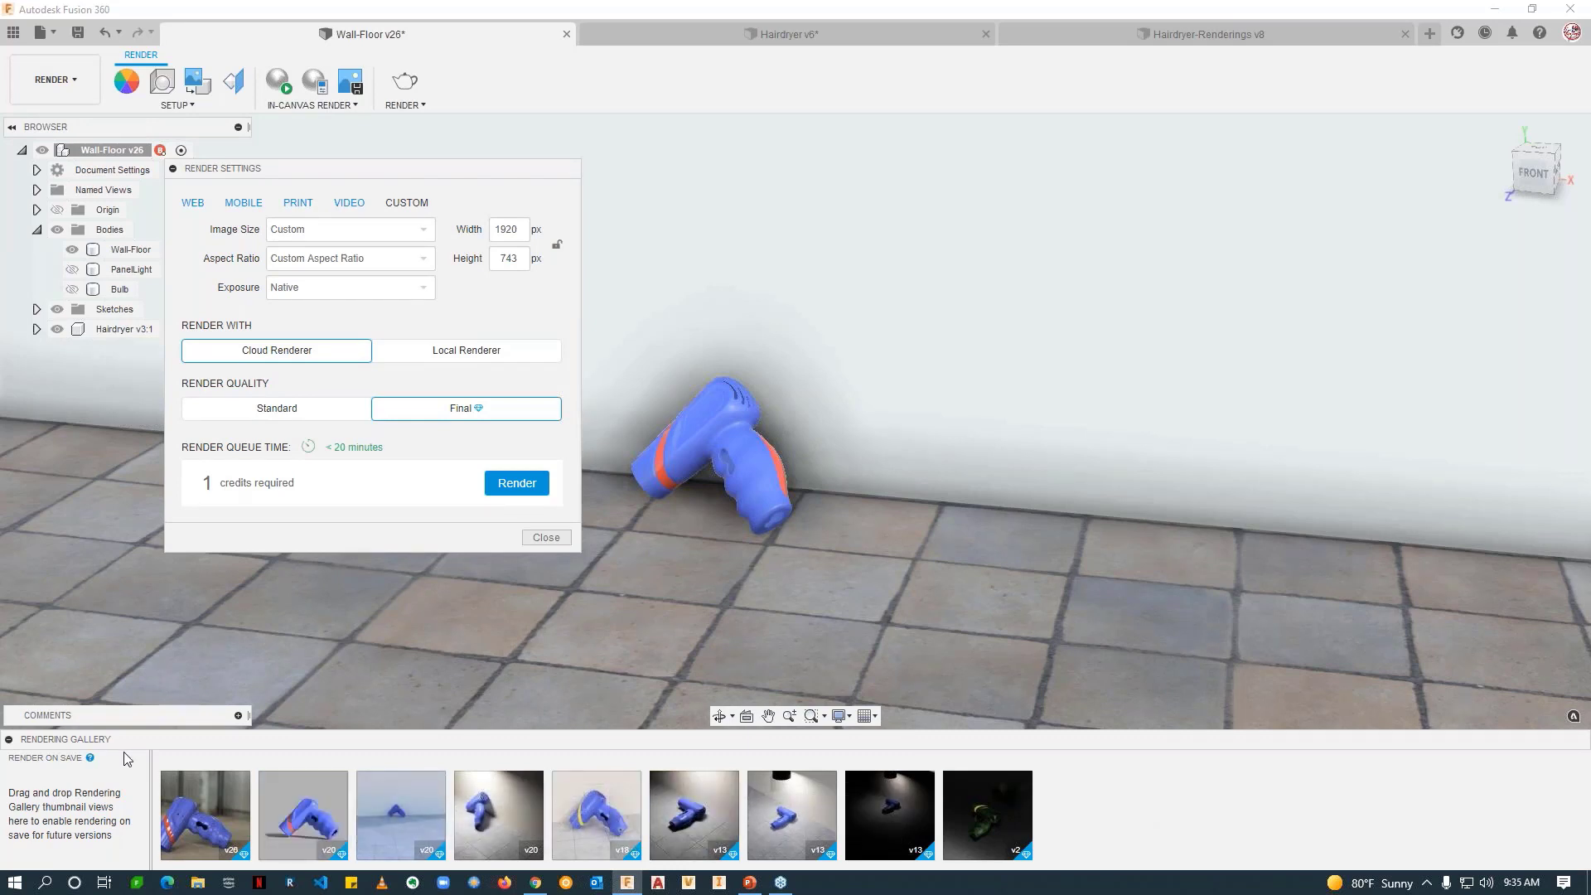
mouse_move(792, 801)
click(189, 204)
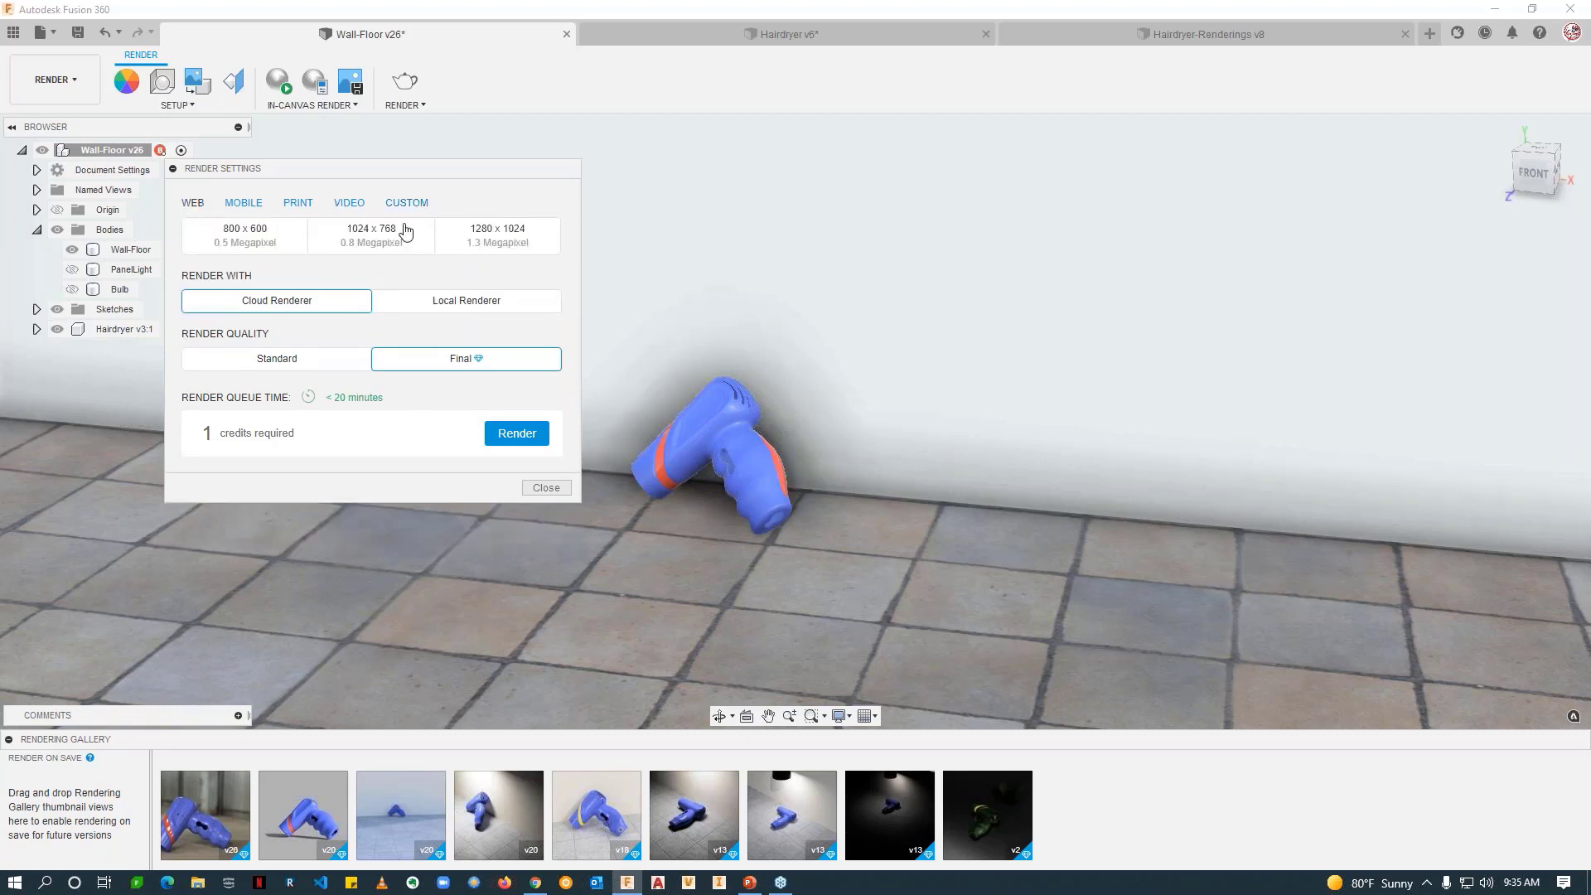
click(453, 305)
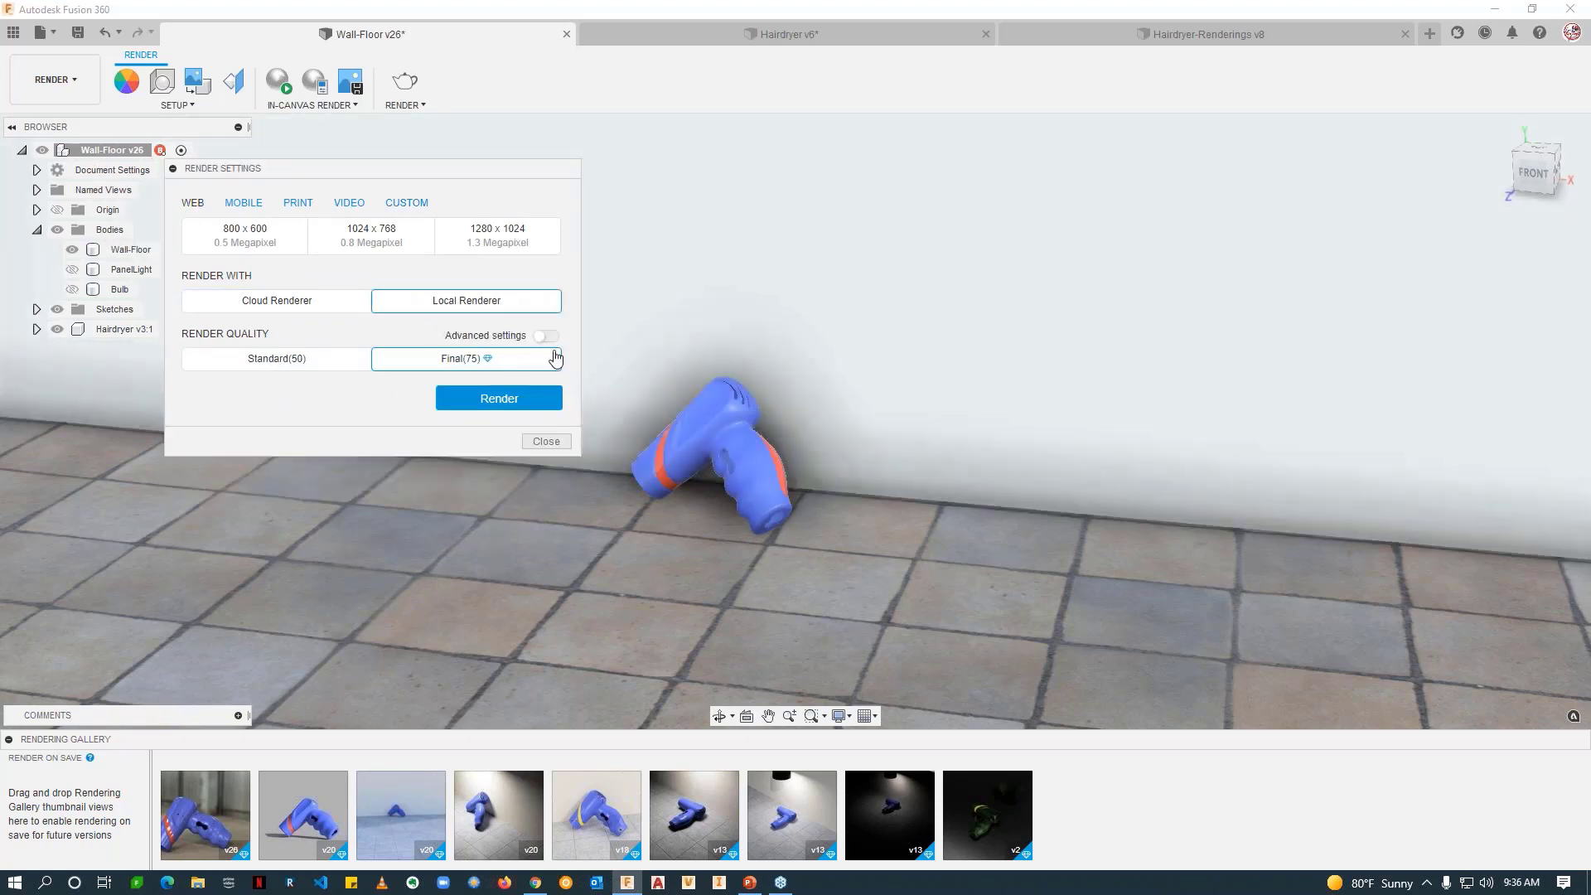
click(545, 336)
drag(431, 375, 574, 380)
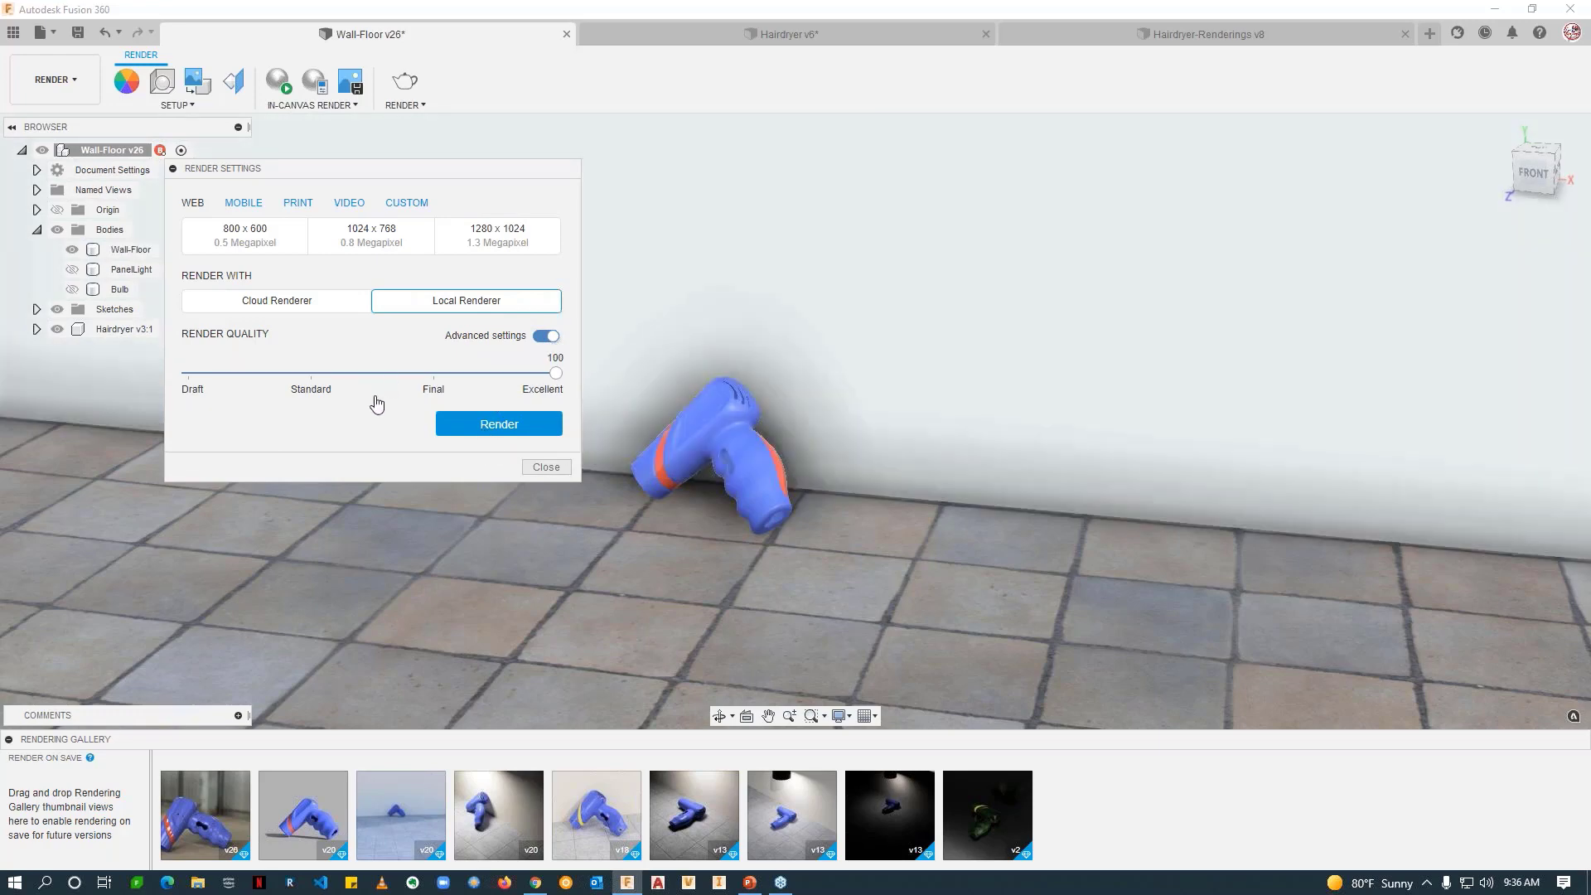
Step: Check how the hairdryer is framed at the joint between wall and floor for the render
click(569, 579)
key(Escape)
click(769, 454)
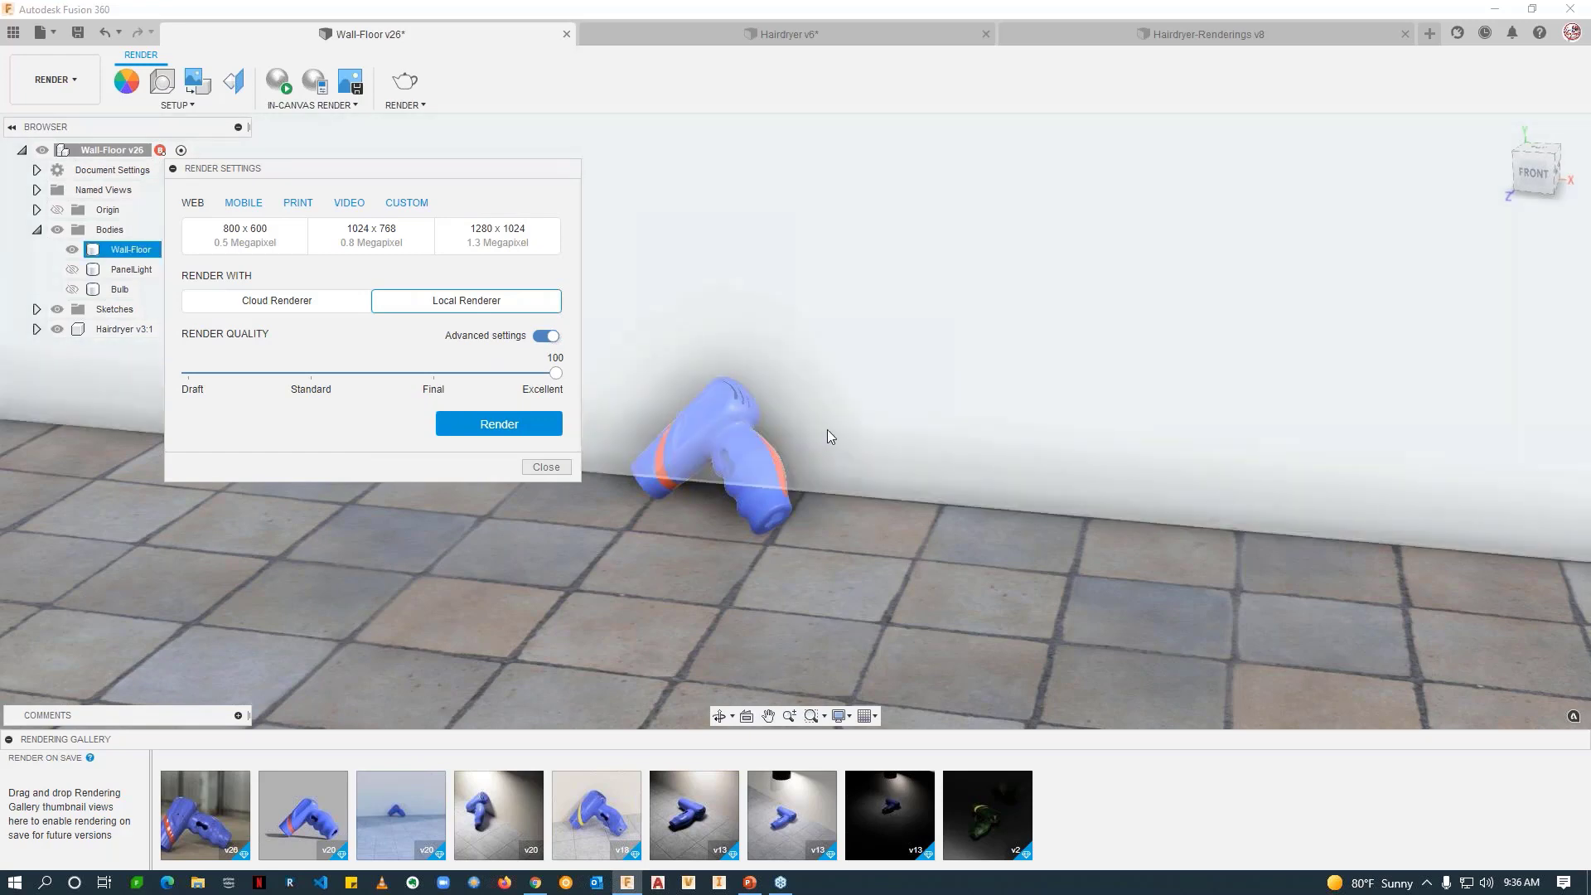
shift+middle_drag(827, 430, 765, 450)
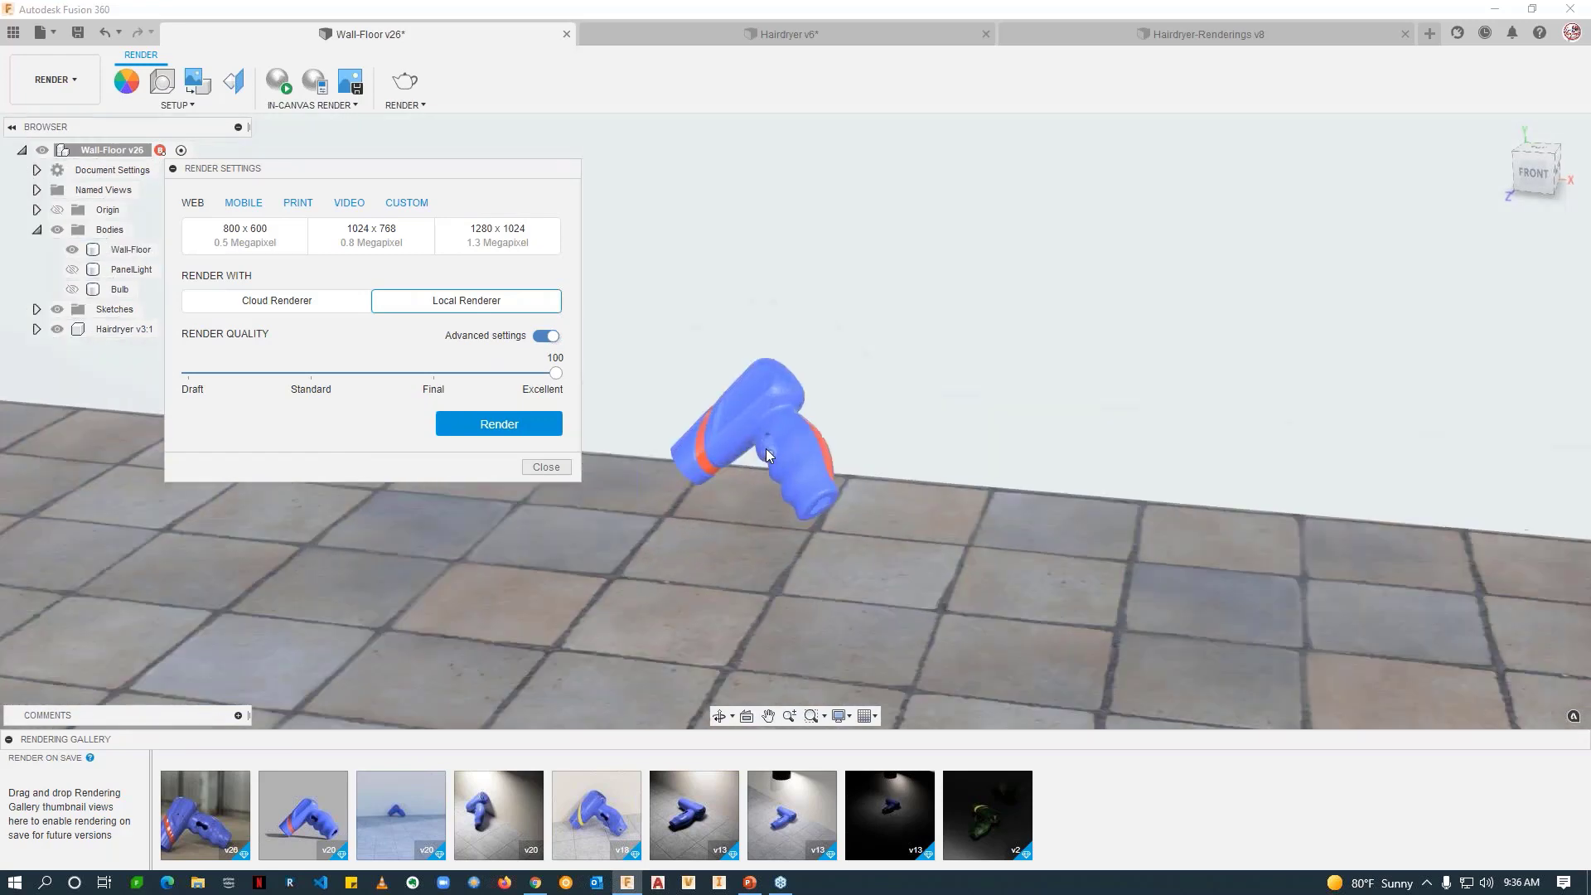
click(905, 370)
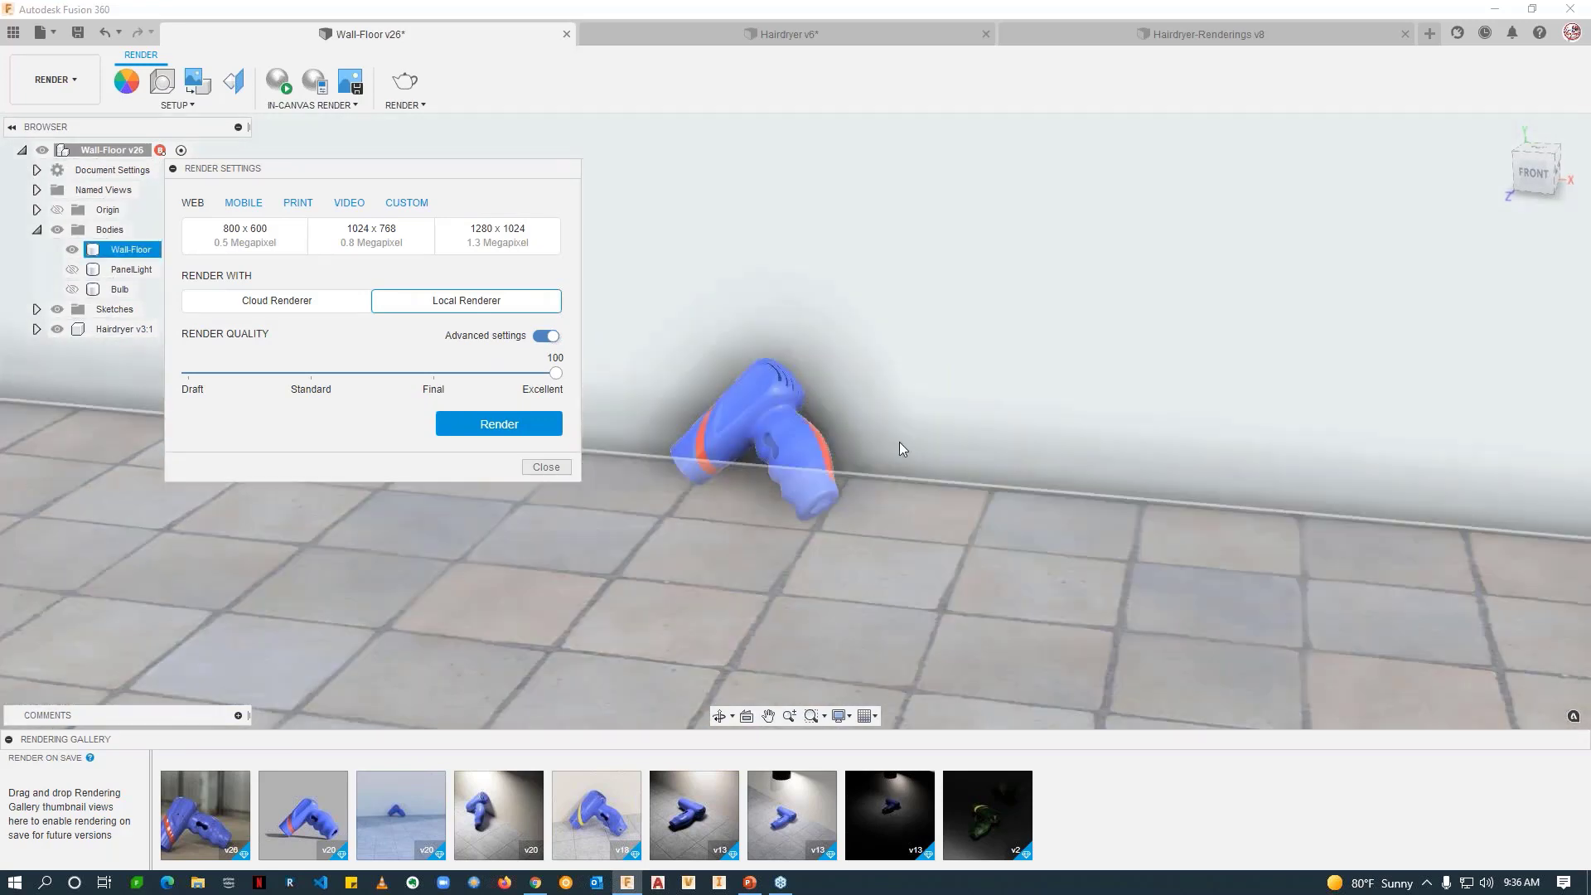
shift+middle_drag(900, 443, 829, 550)
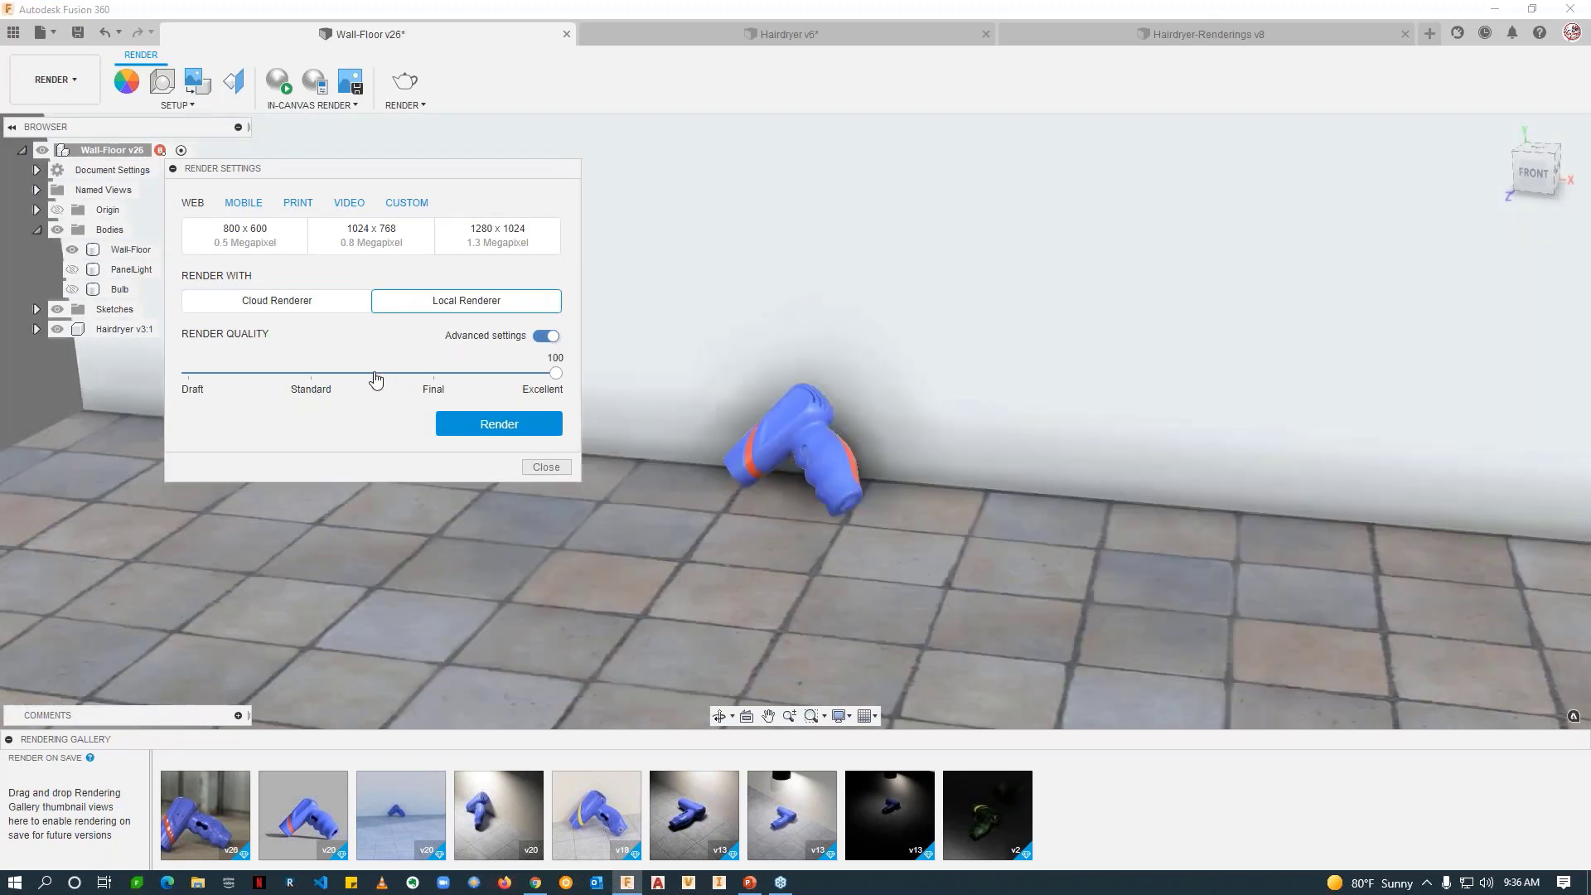
click(961, 446)
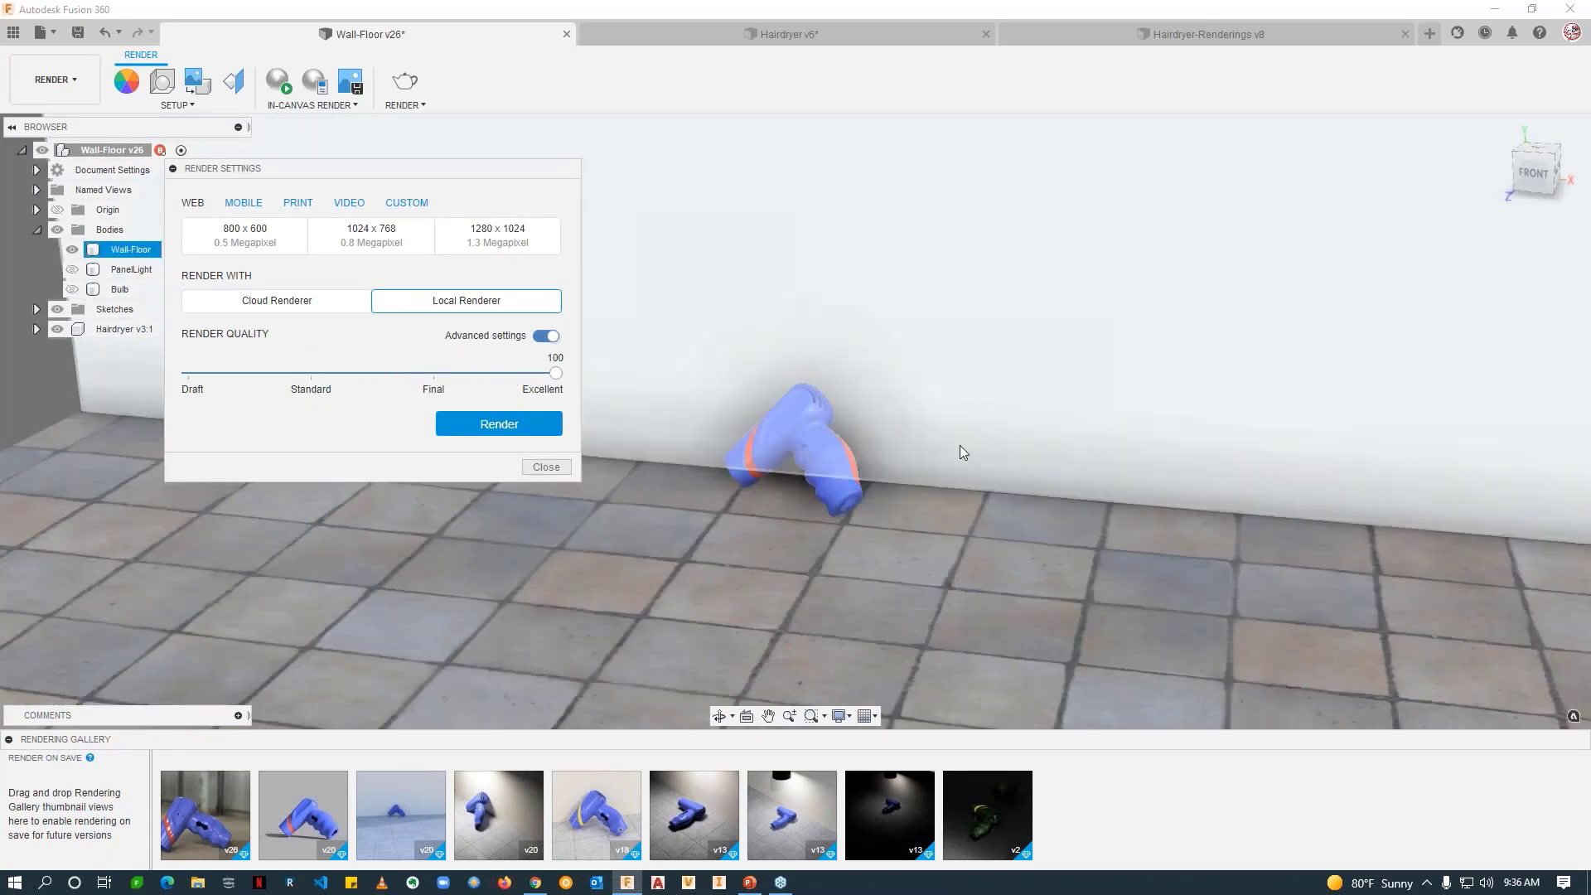
key(Escape)
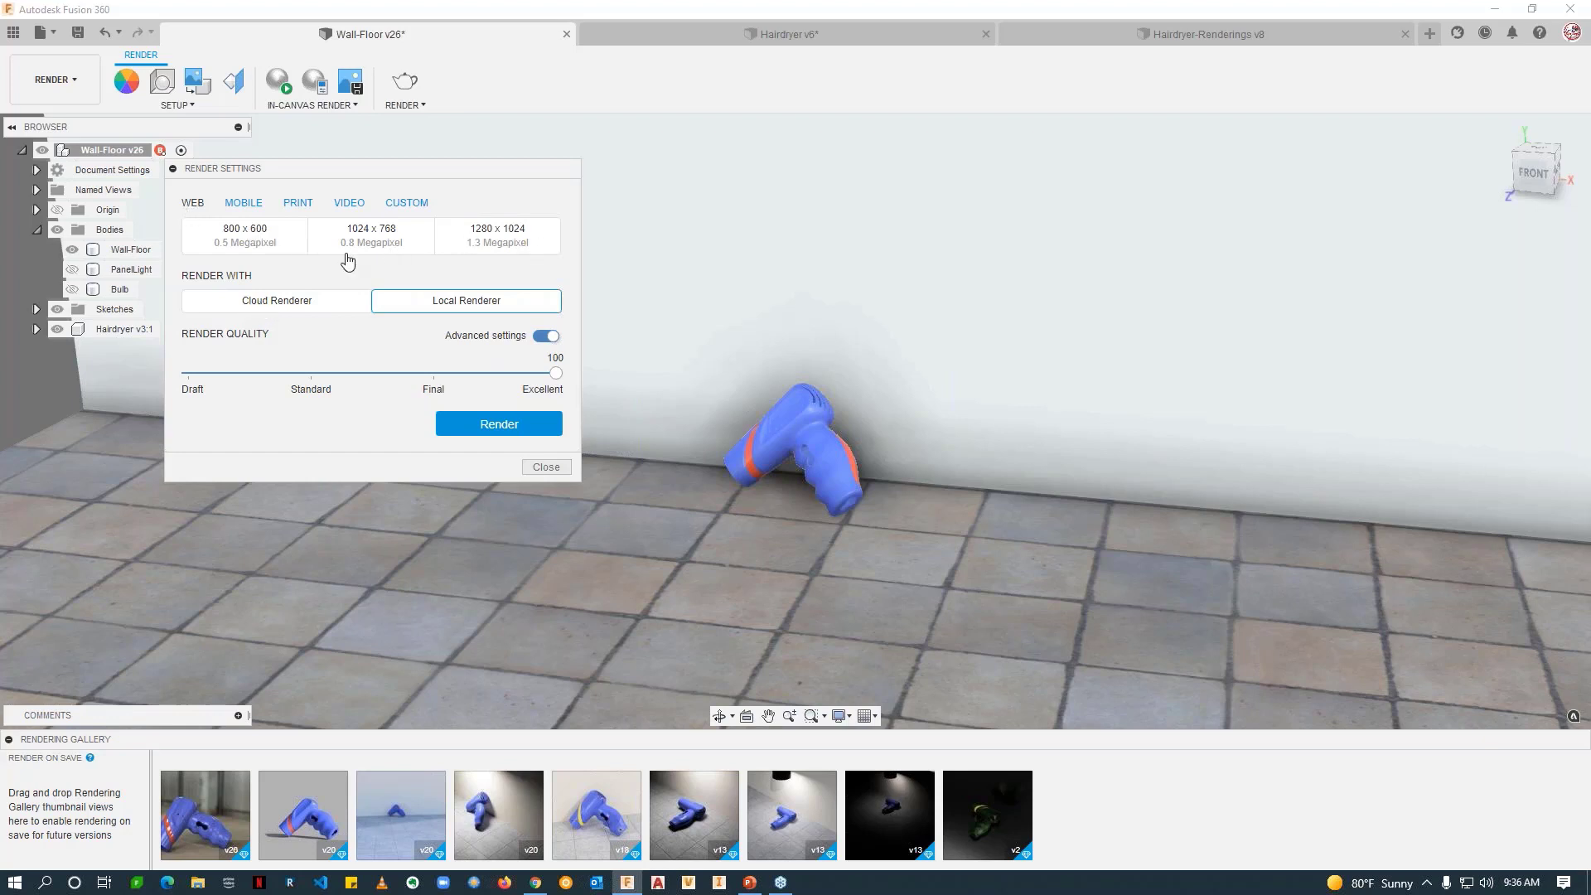
Step: Set the render's custom image size to the 8.5x11 print format, 3300x2550
click(497, 247)
click(407, 207)
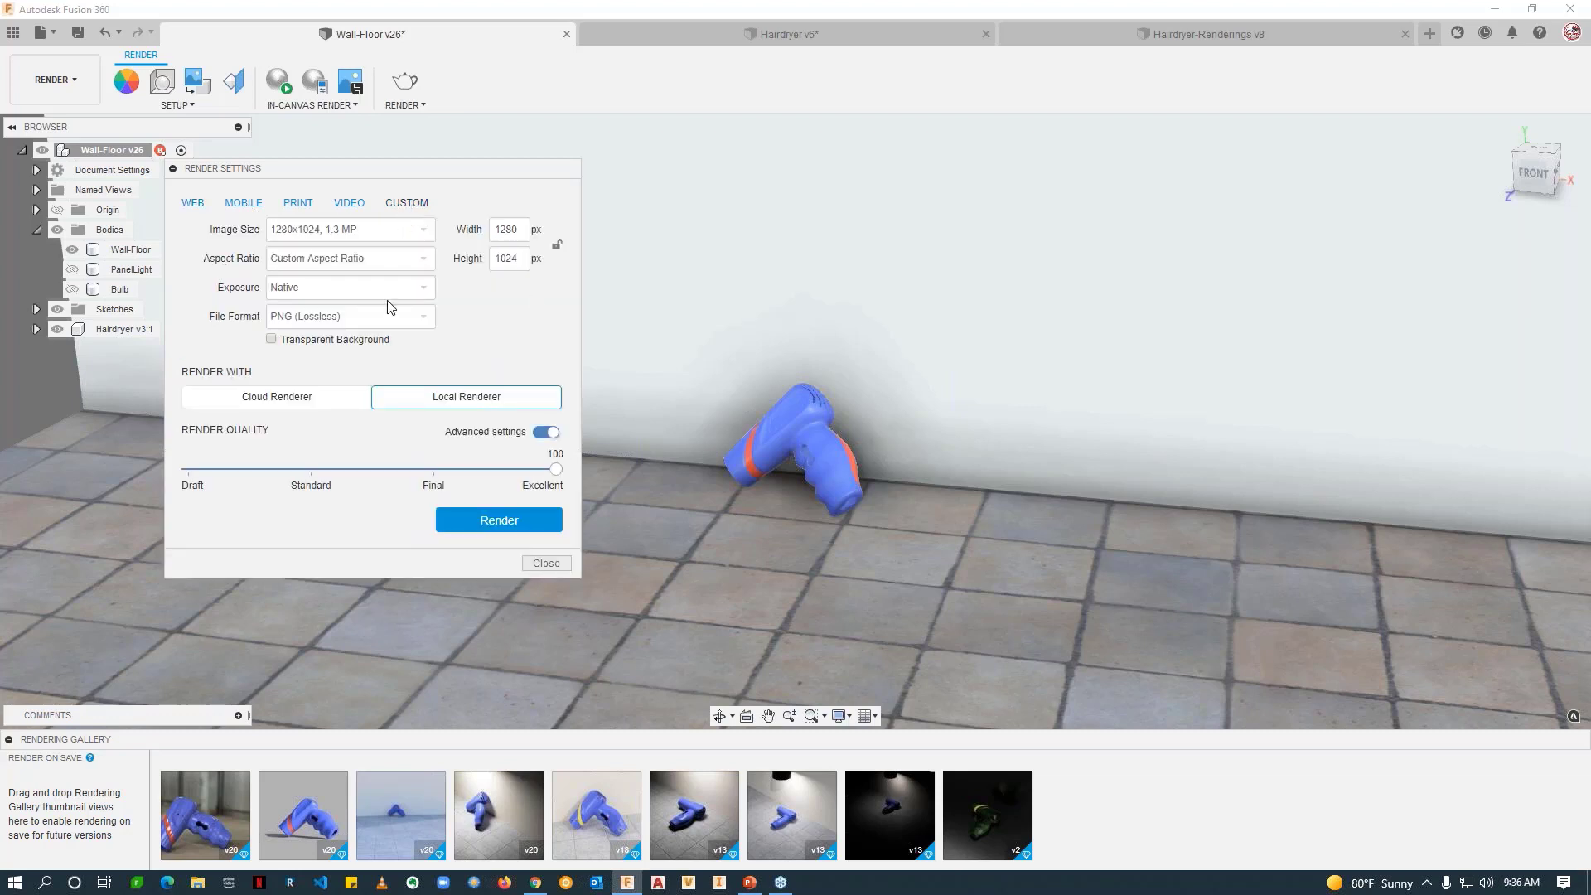
click(420, 236)
scroll(336, 308, down, 4)
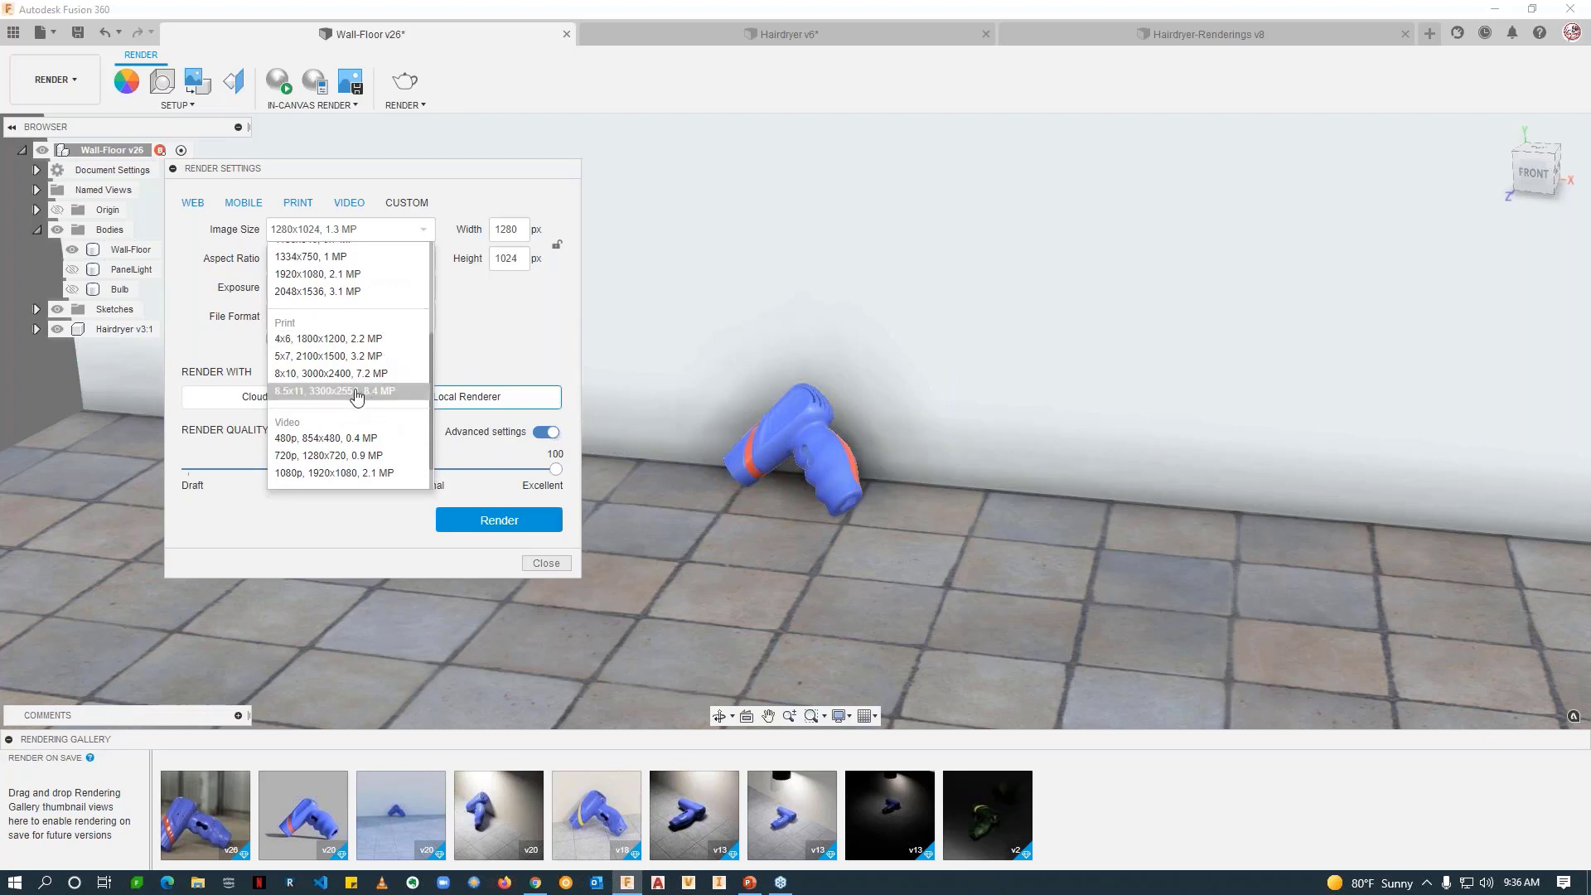
click(357, 394)
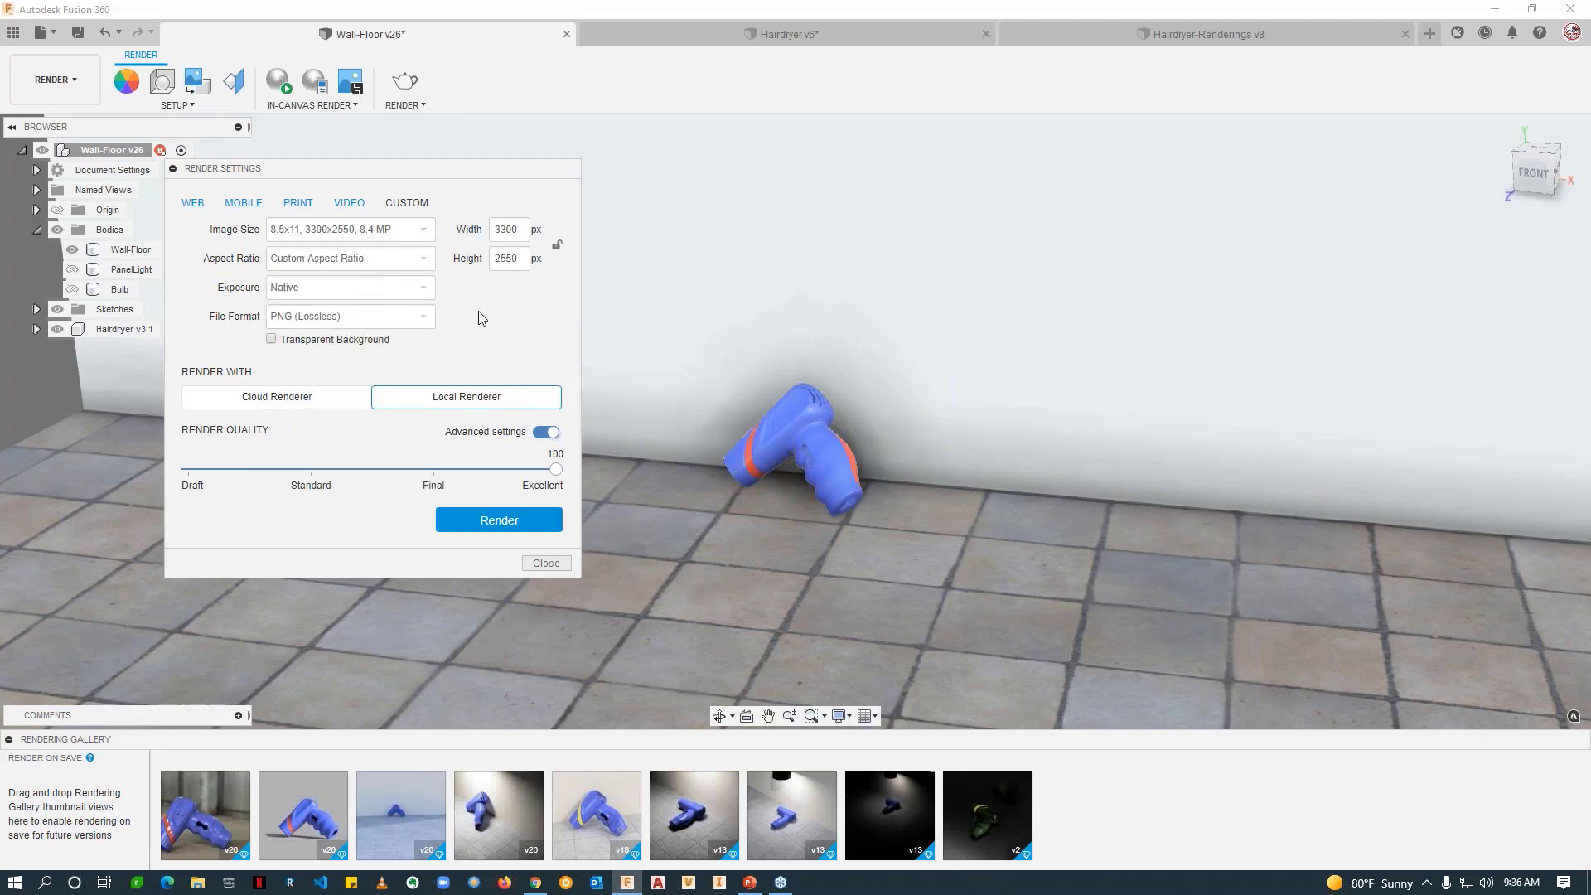
Step: Review the available aspect ratios without changing the custom one, and close the render settings
click(410, 263)
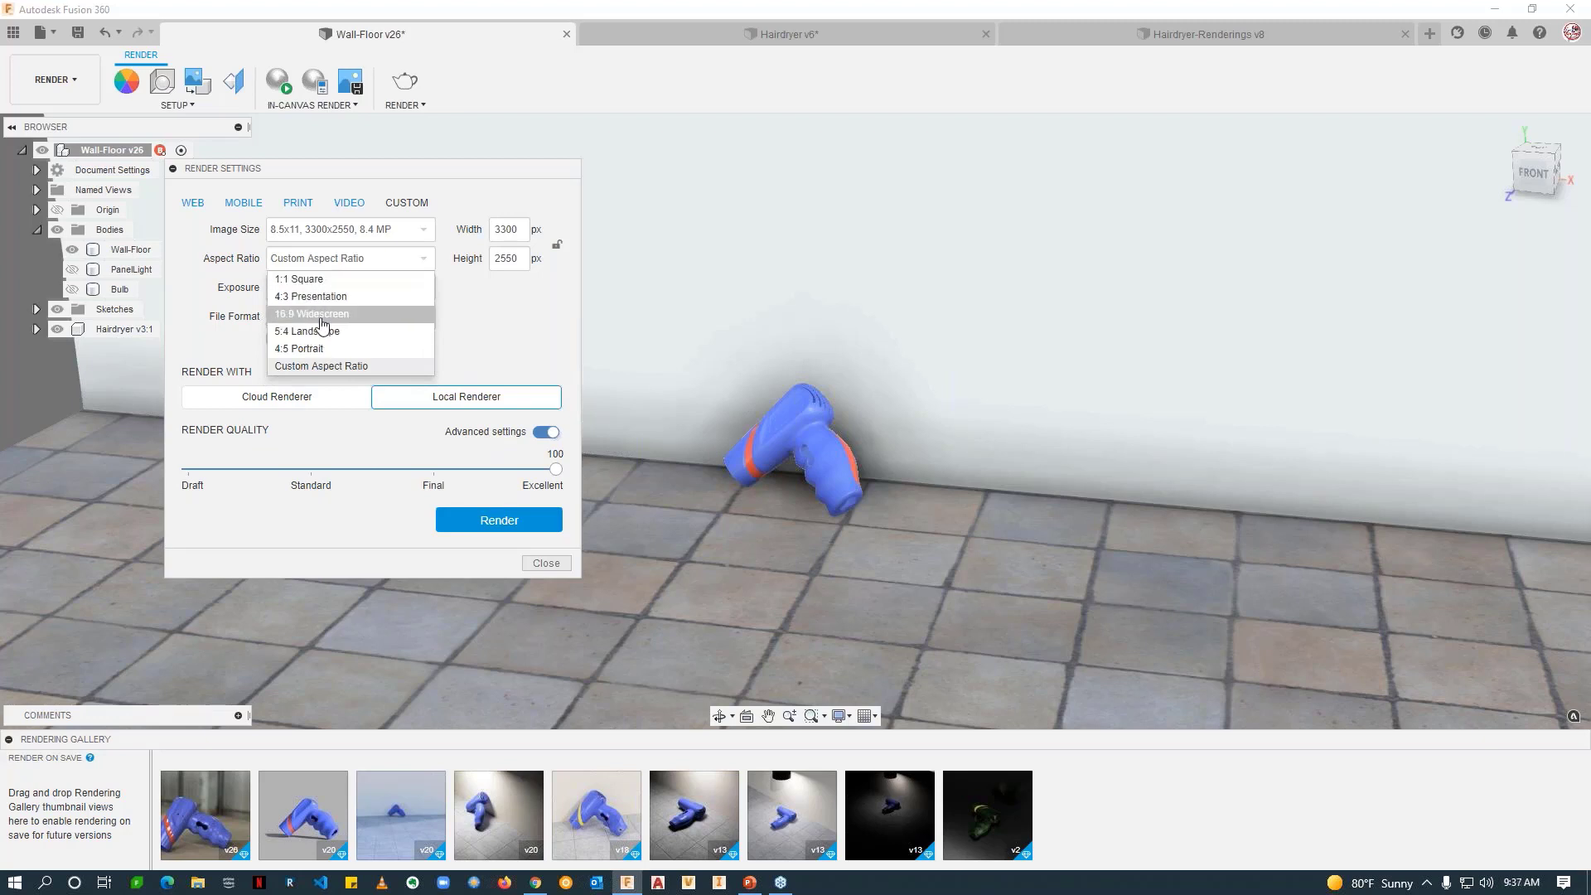
click(498, 316)
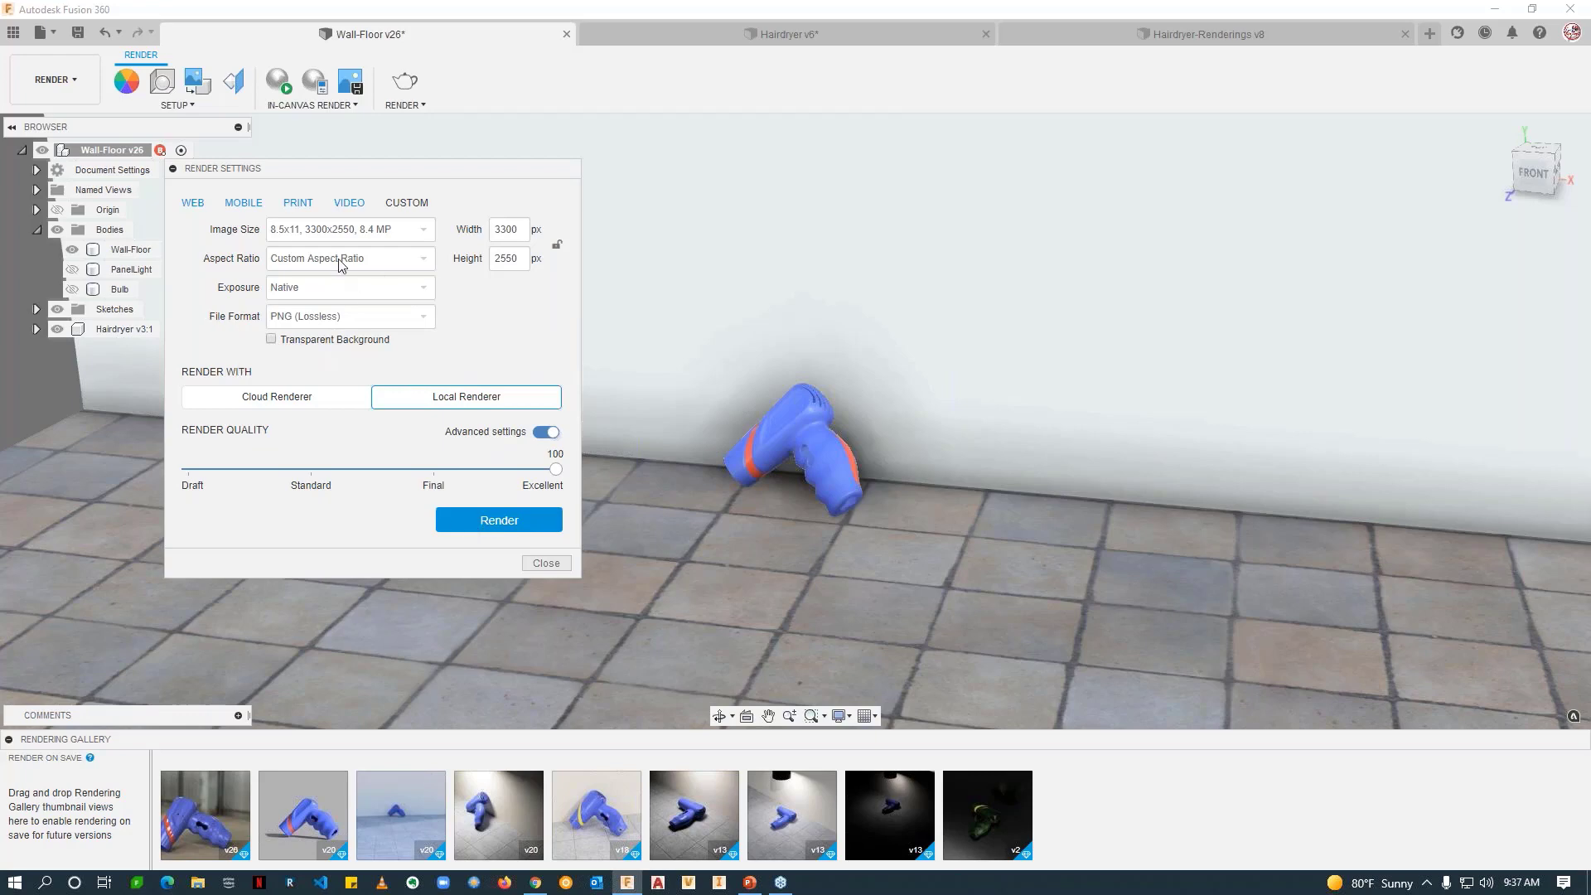
click(545, 562)
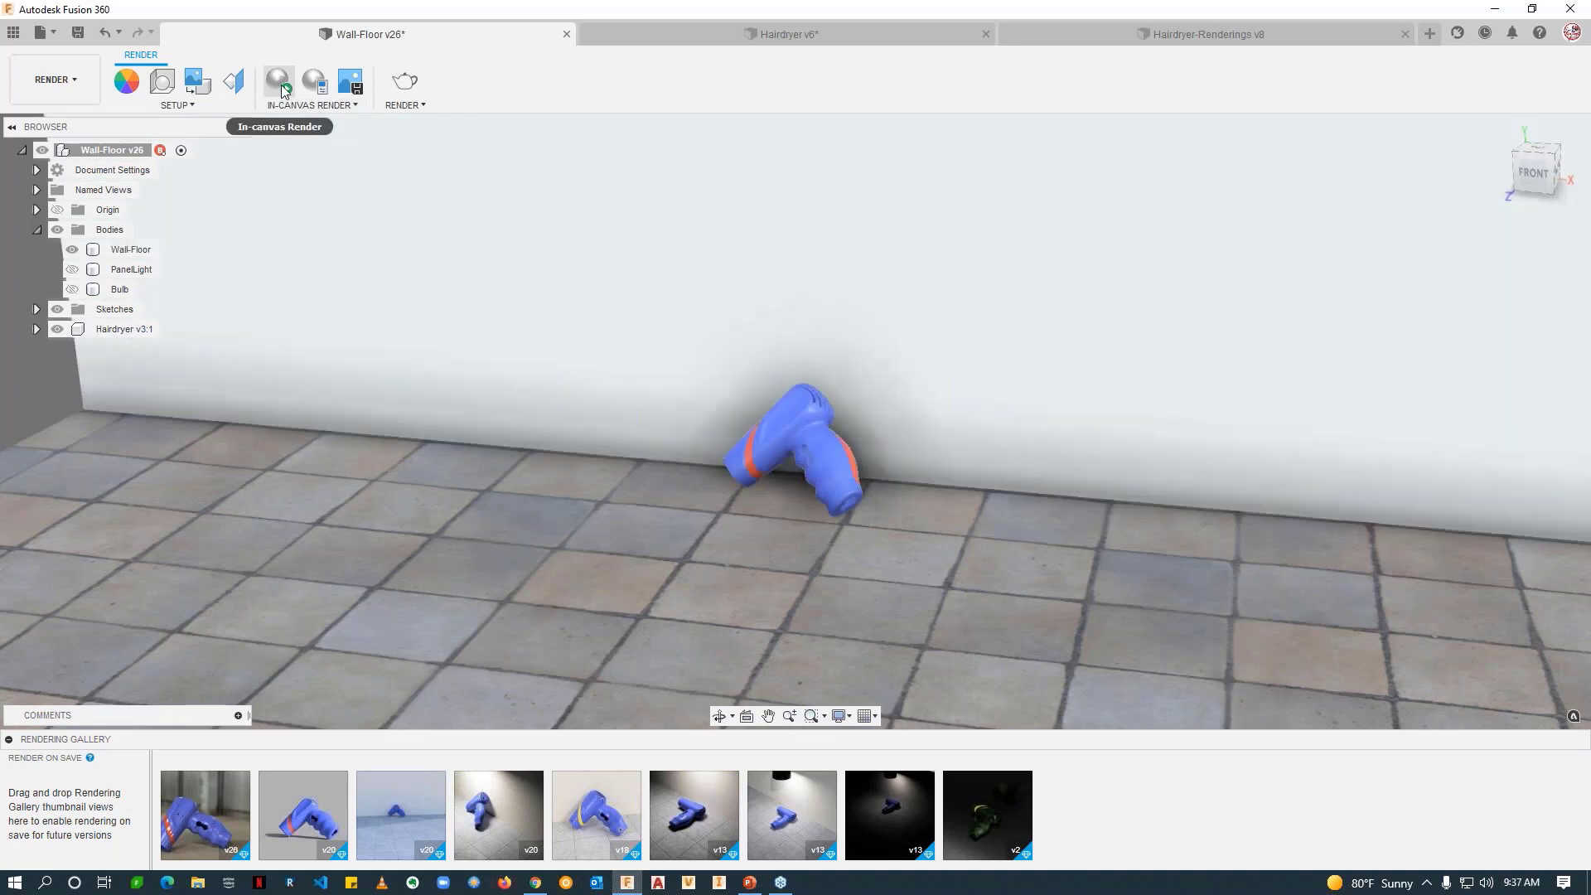
Step: Start an in-canvas render and show the hairdryer larger and from a different angle
click(280, 83)
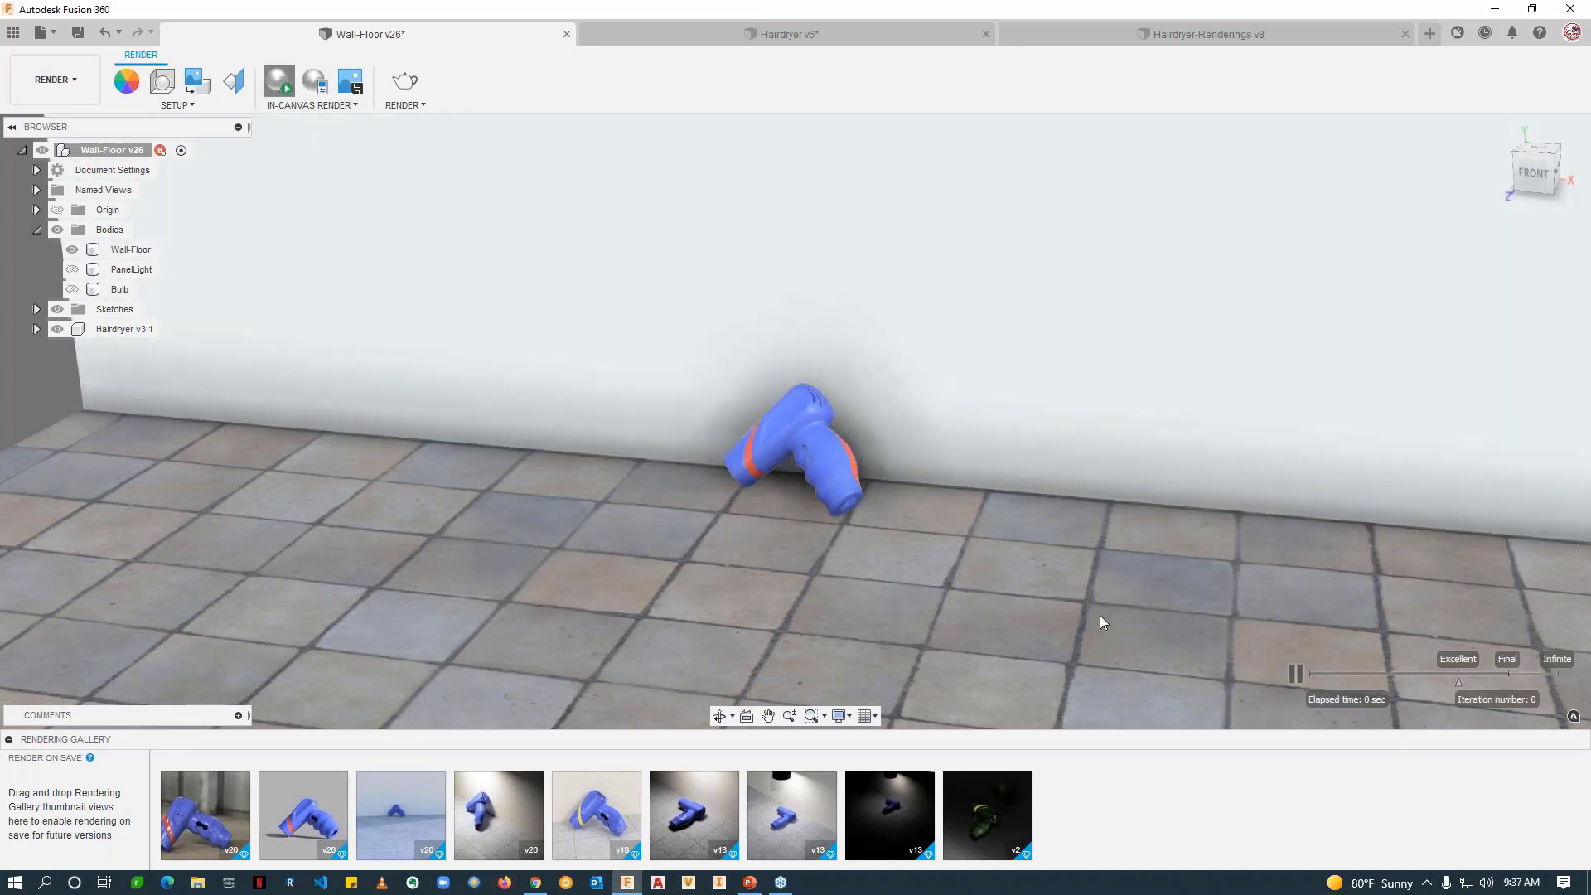
click(1002, 525)
shift+middle_drag(1002, 526, 869, 570)
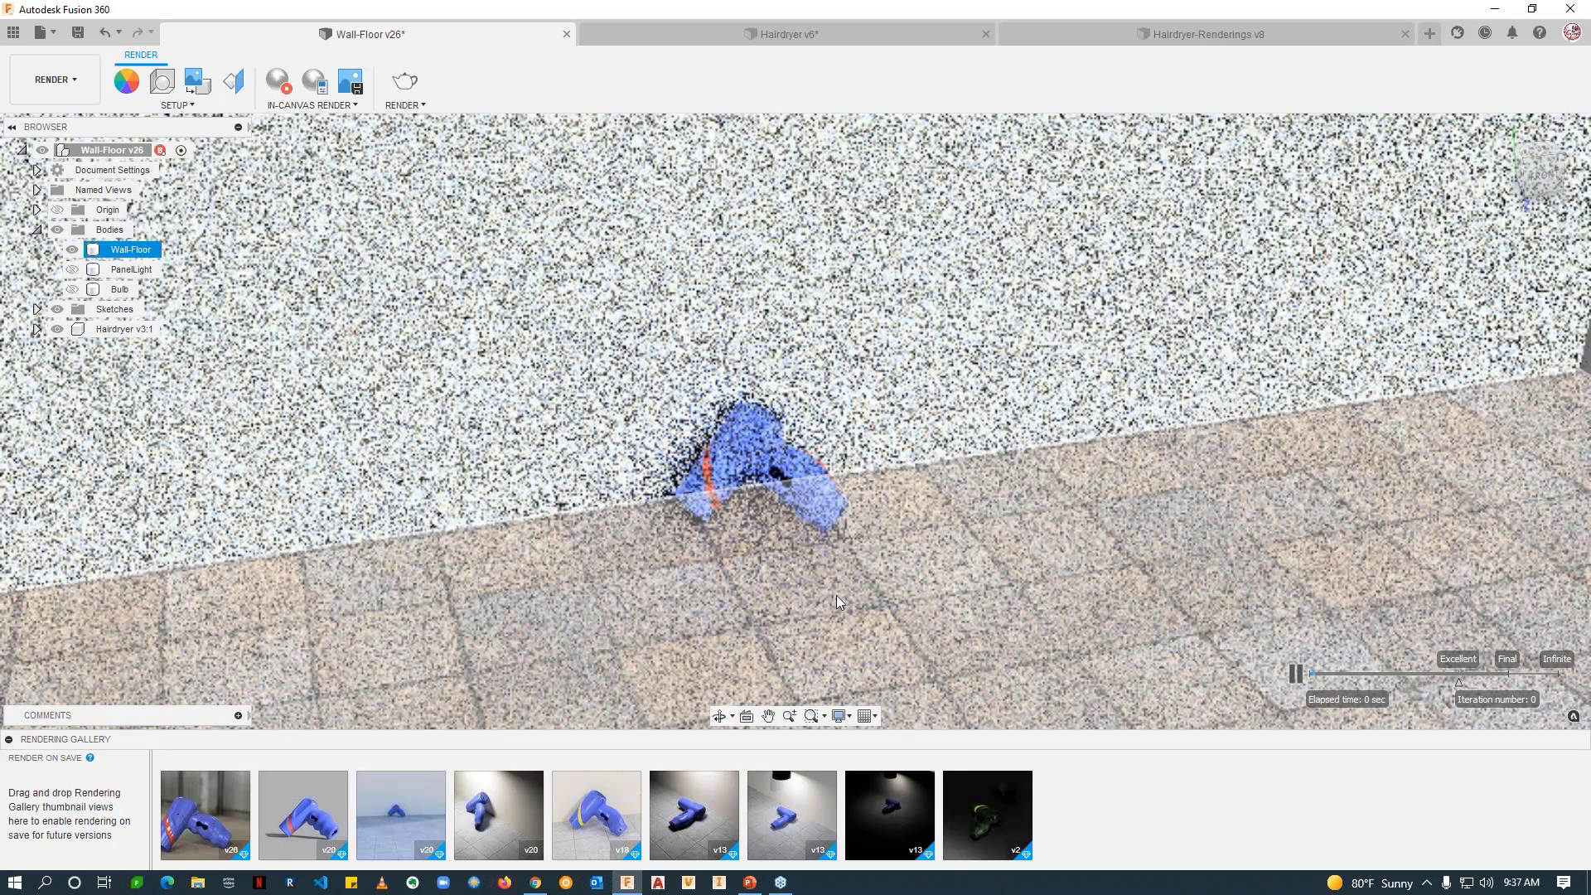
scroll(788, 520, up, 2)
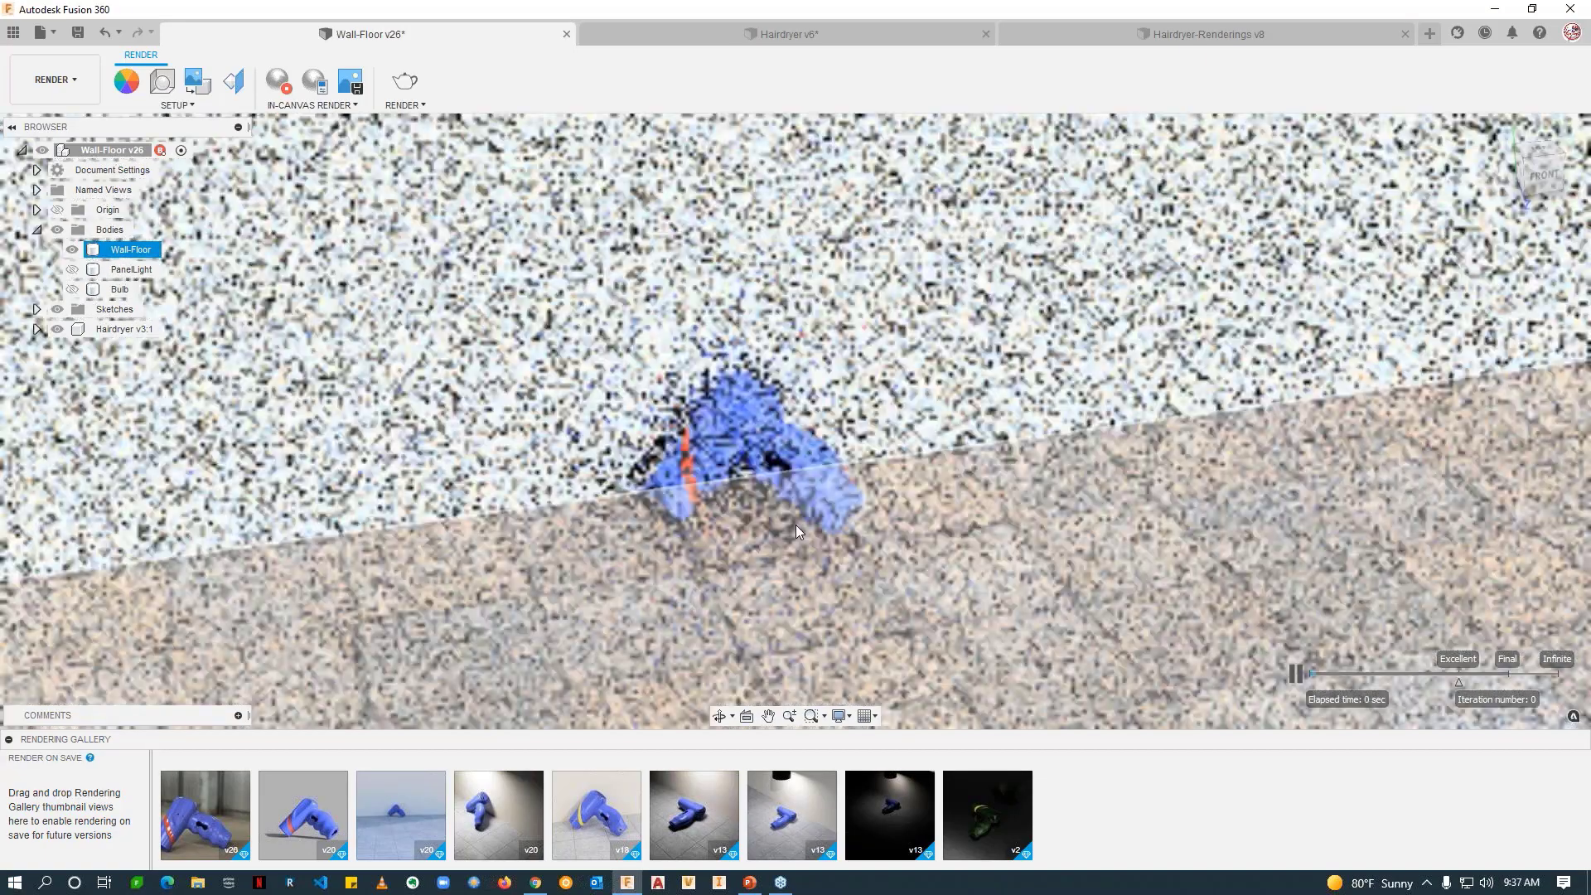
key(Escape)
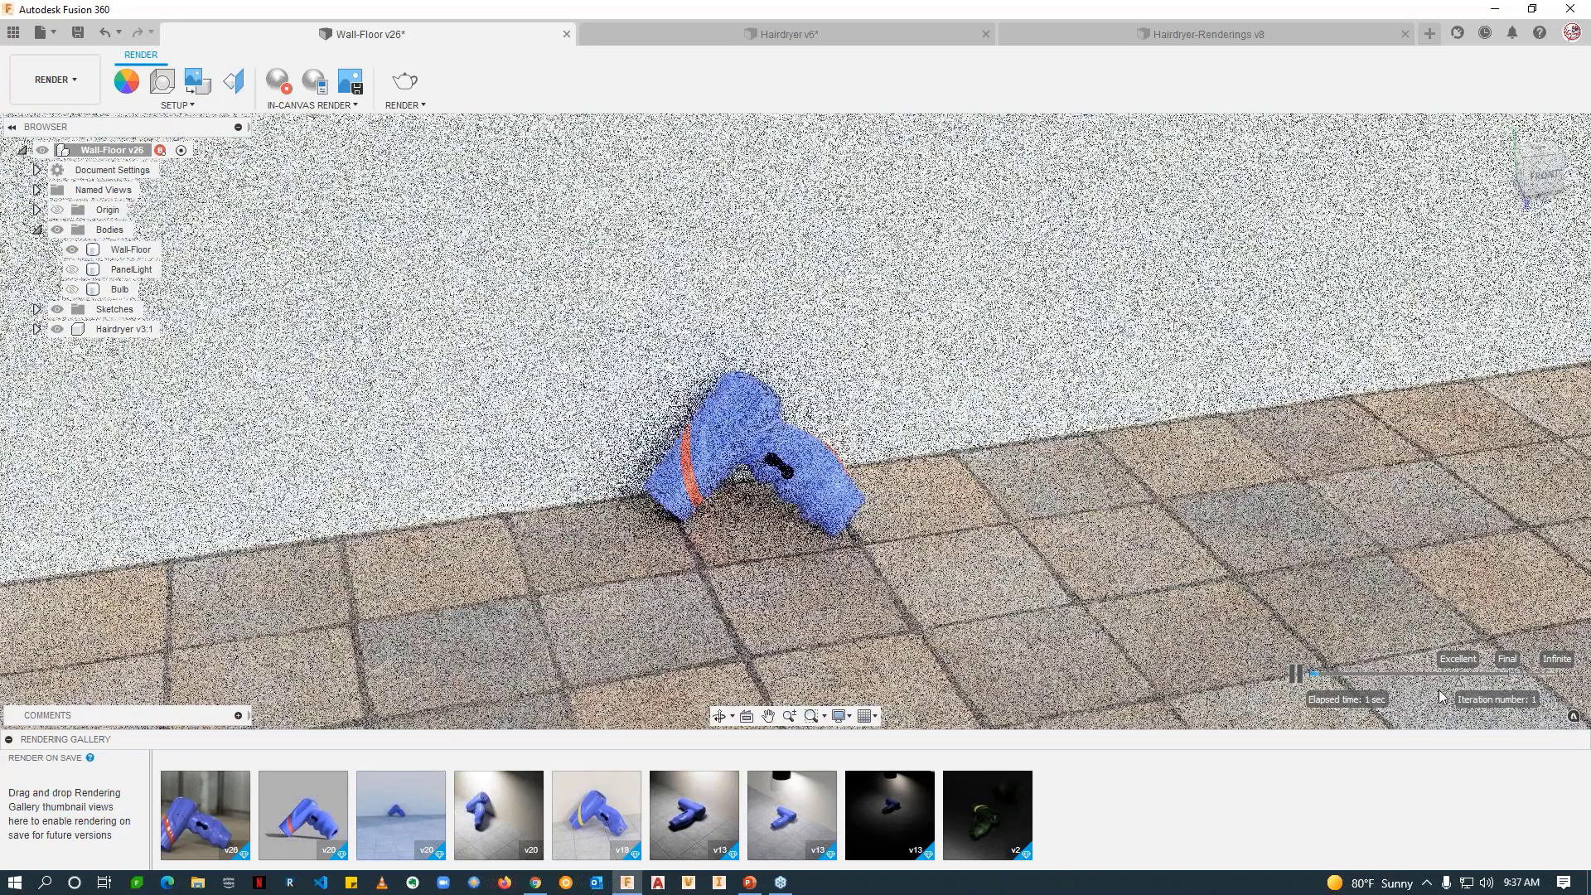
click(892, 478)
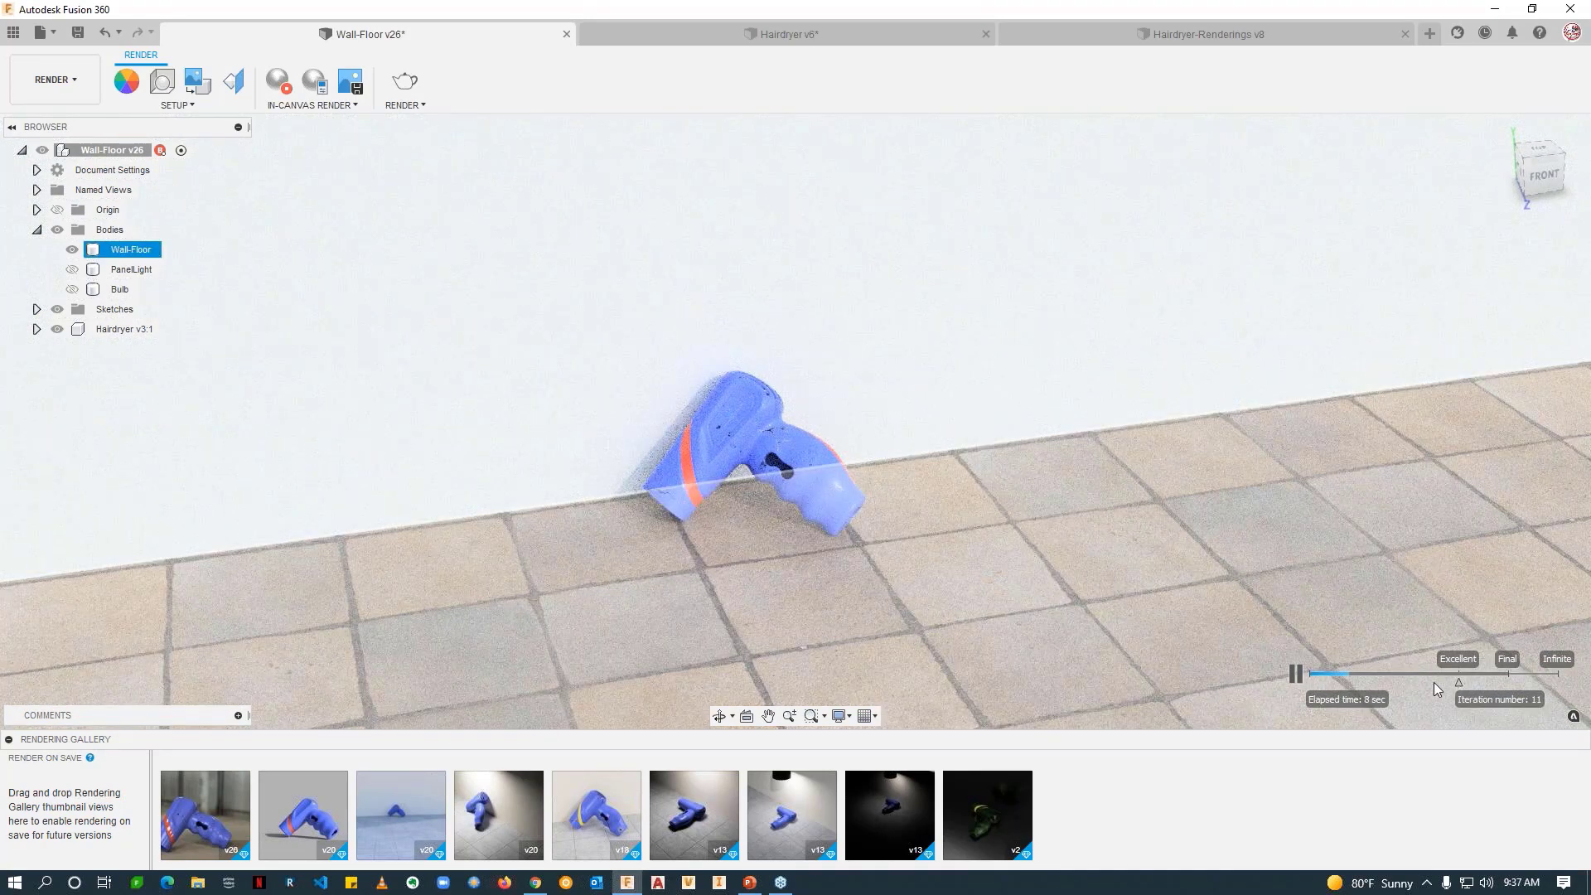
Step: Lower the in-canvas render's quality target well below Excellent and render the hairdryer from a higher angle
click(1459, 683)
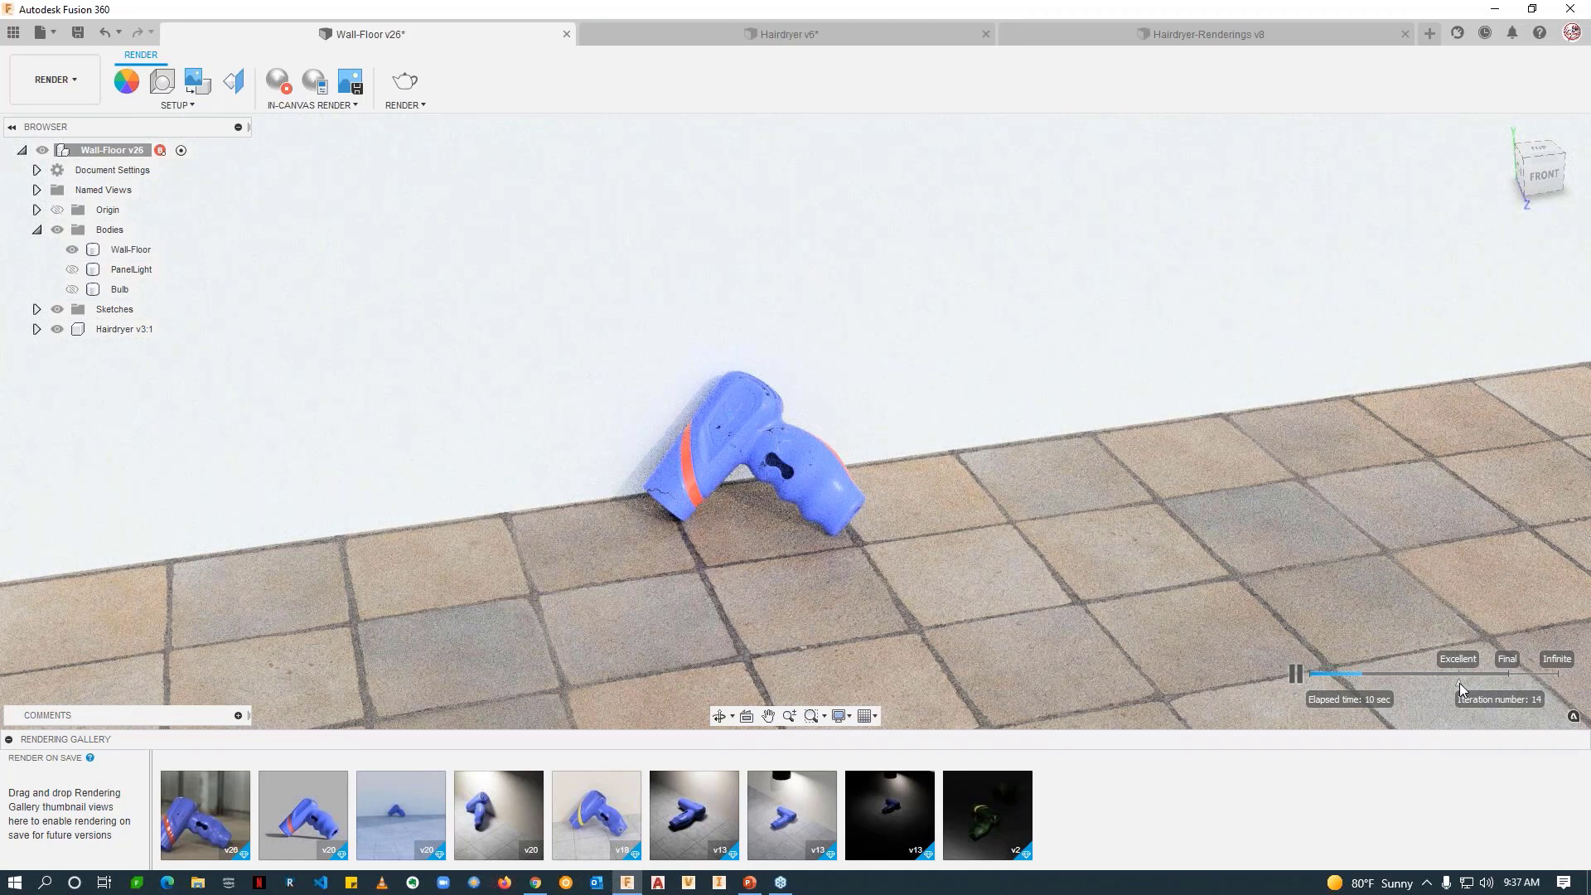
click(1356, 683)
click(932, 595)
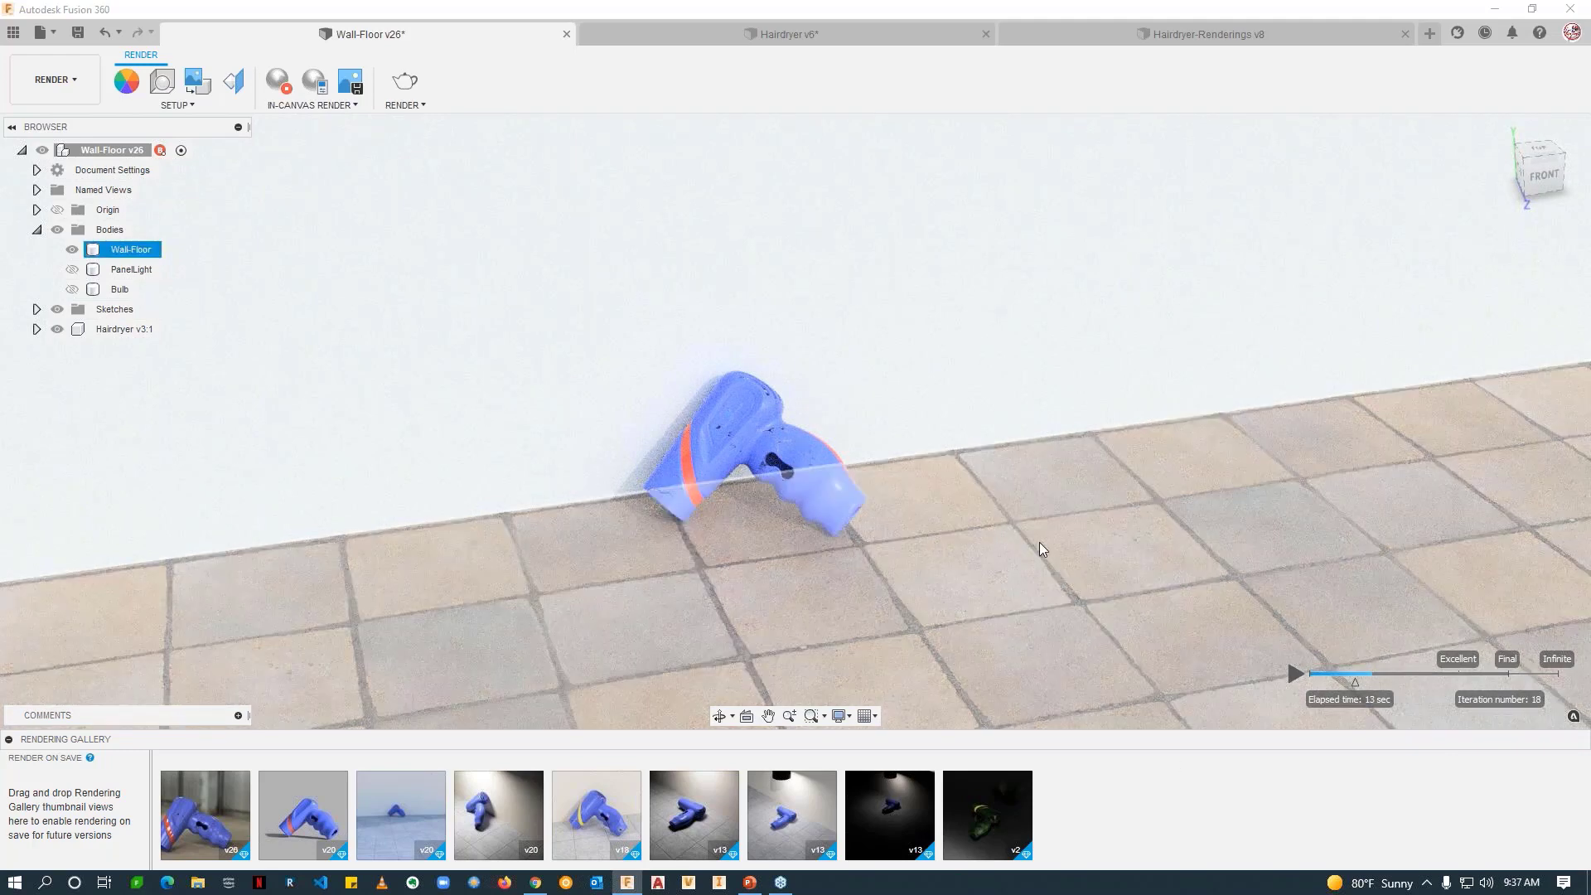
shift+middle_drag(1039, 542, 986, 548)
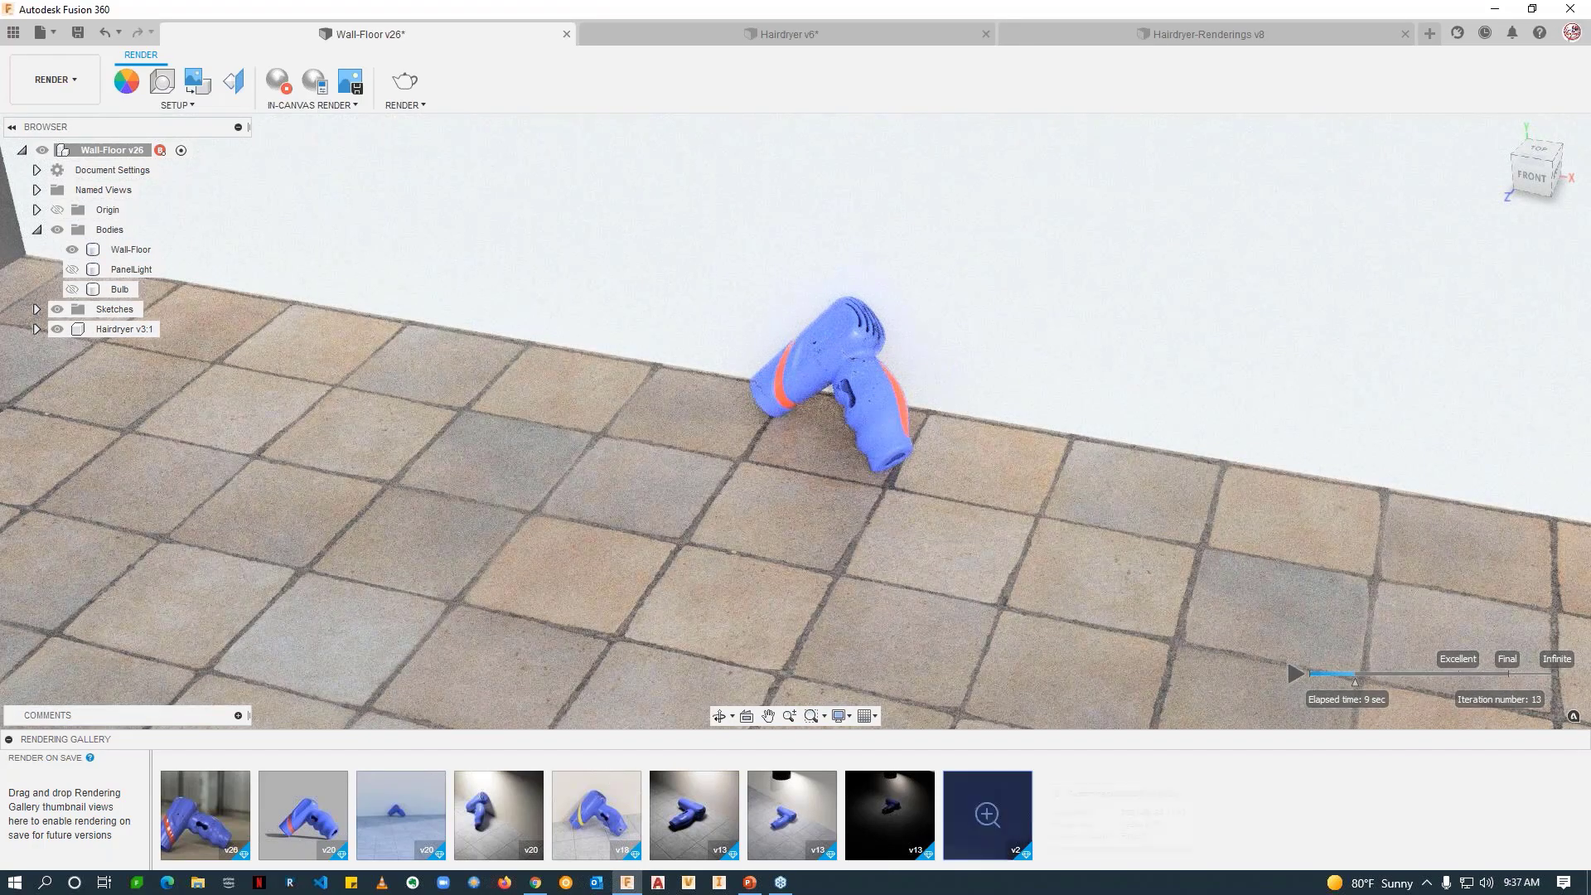
Step: View the second rendering in the gallery, the hairdryer on a plain grey background, and close it
click(304, 812)
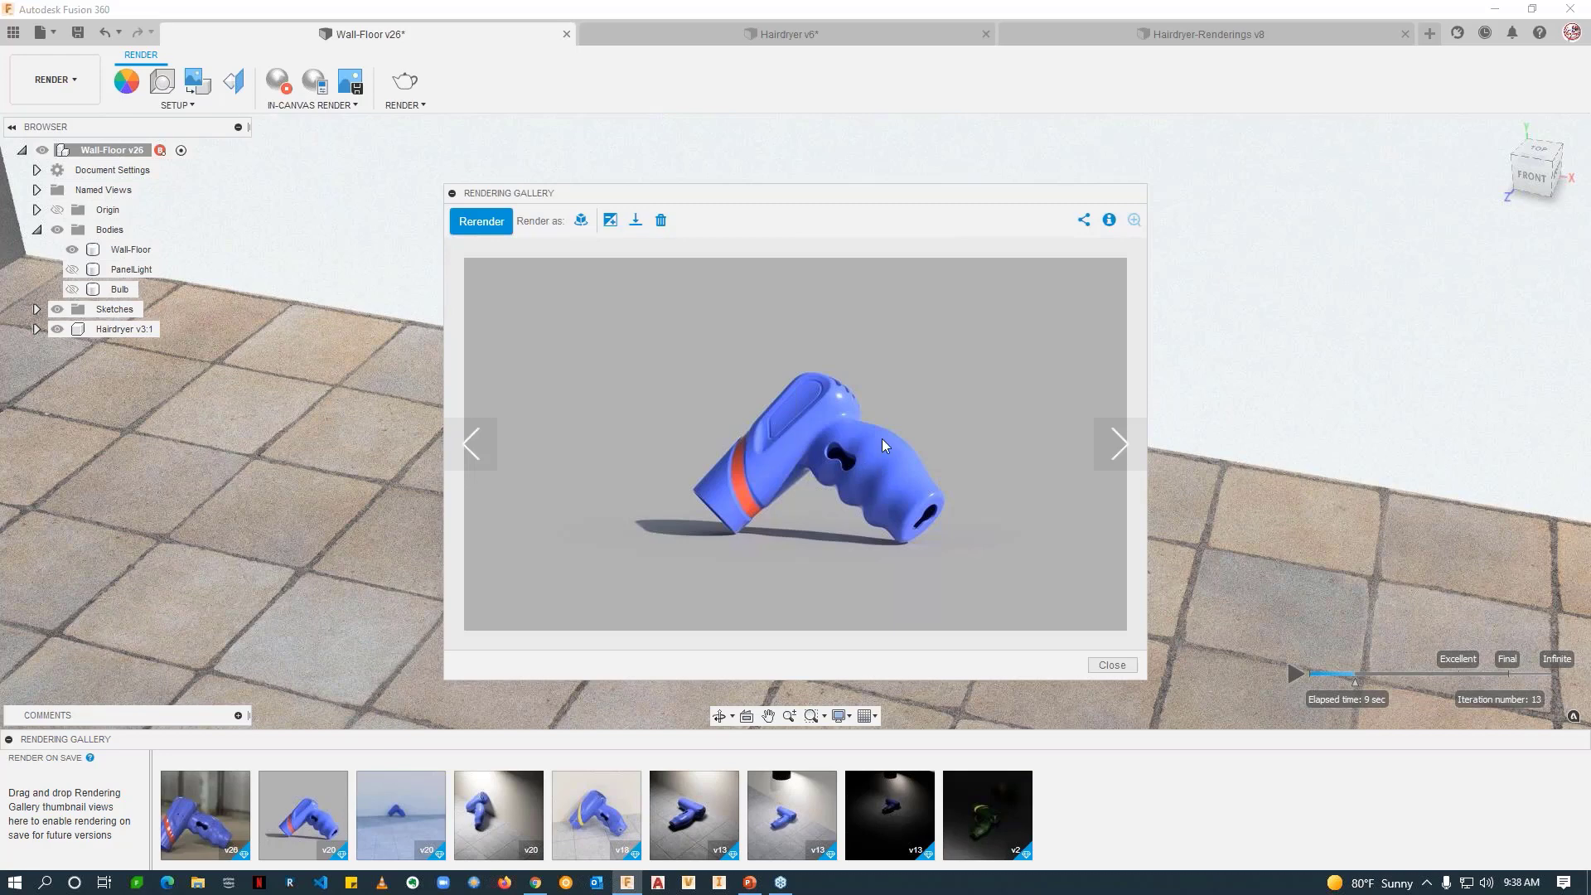
click(1112, 664)
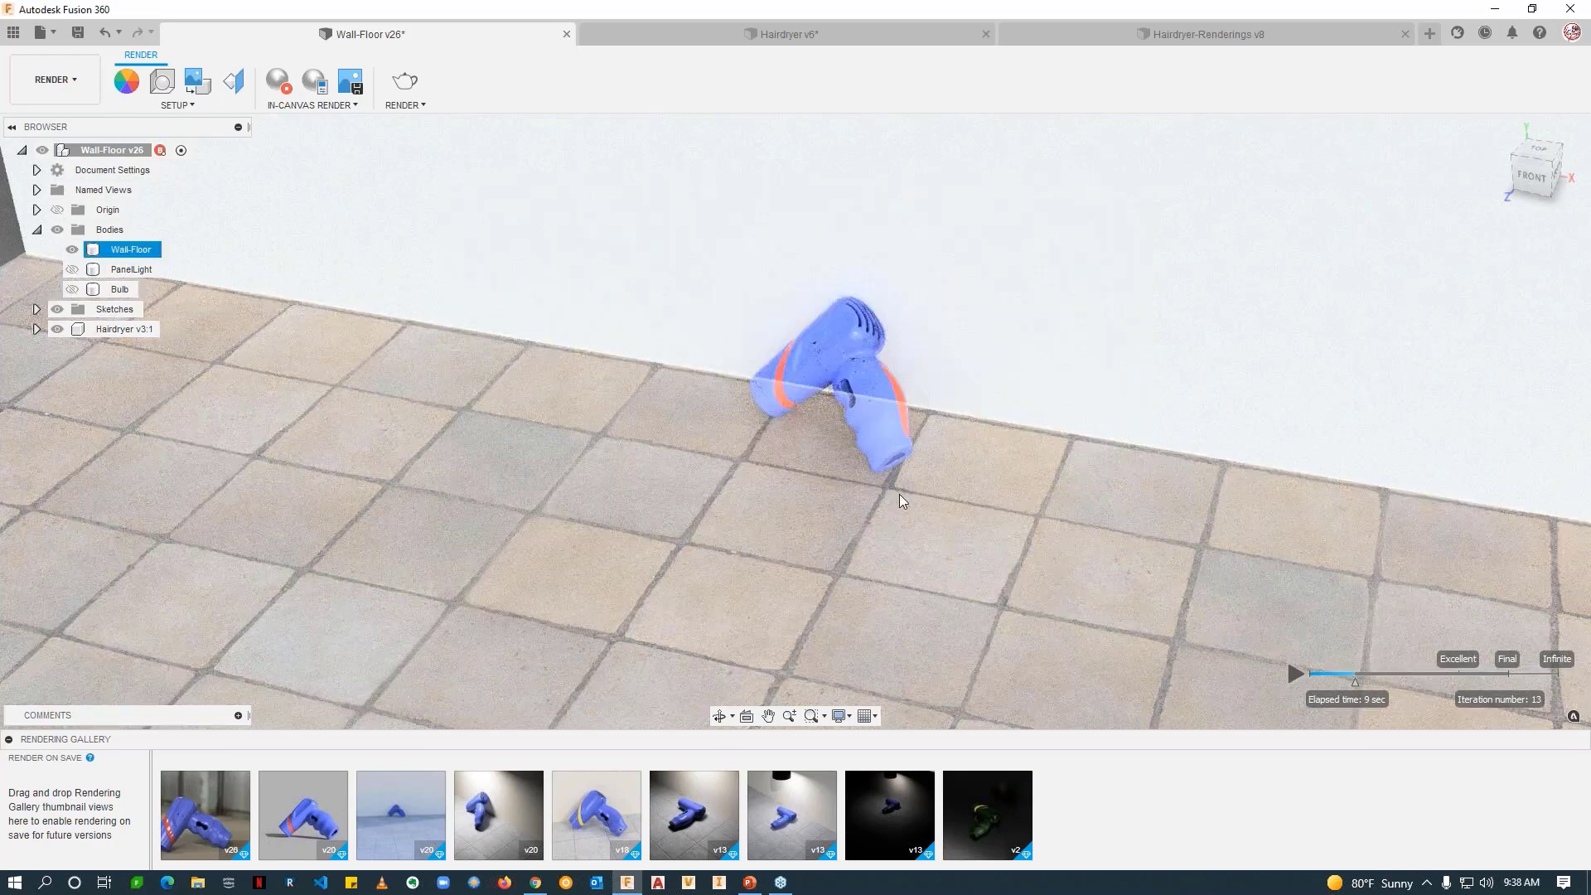
click(200, 311)
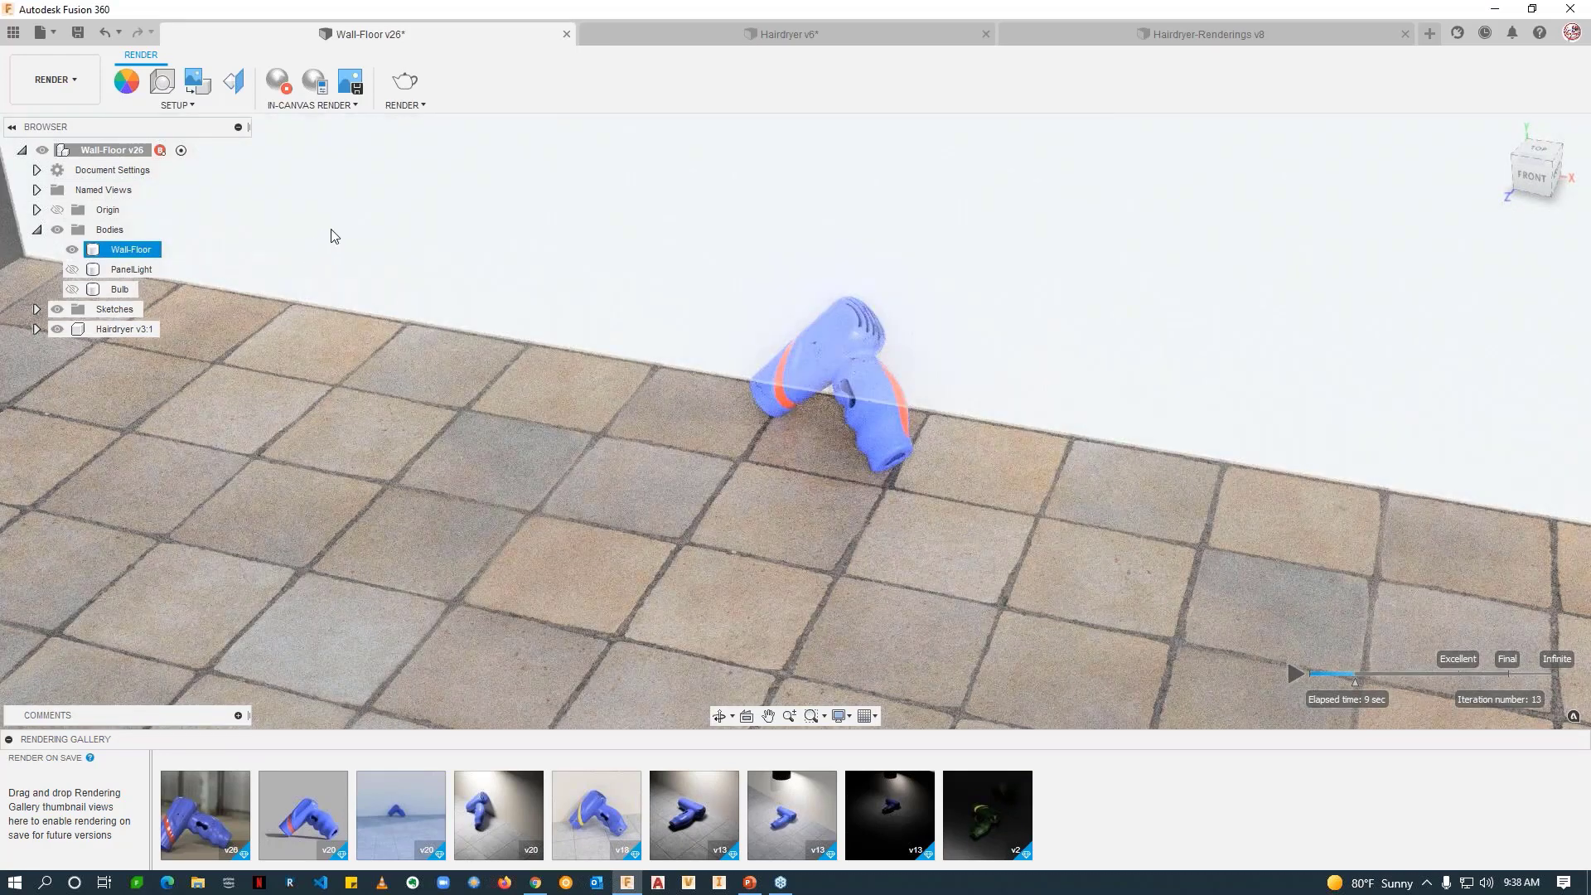
Step: Switch the in-canvas render's performance option to Fast in its settings
click(315, 81)
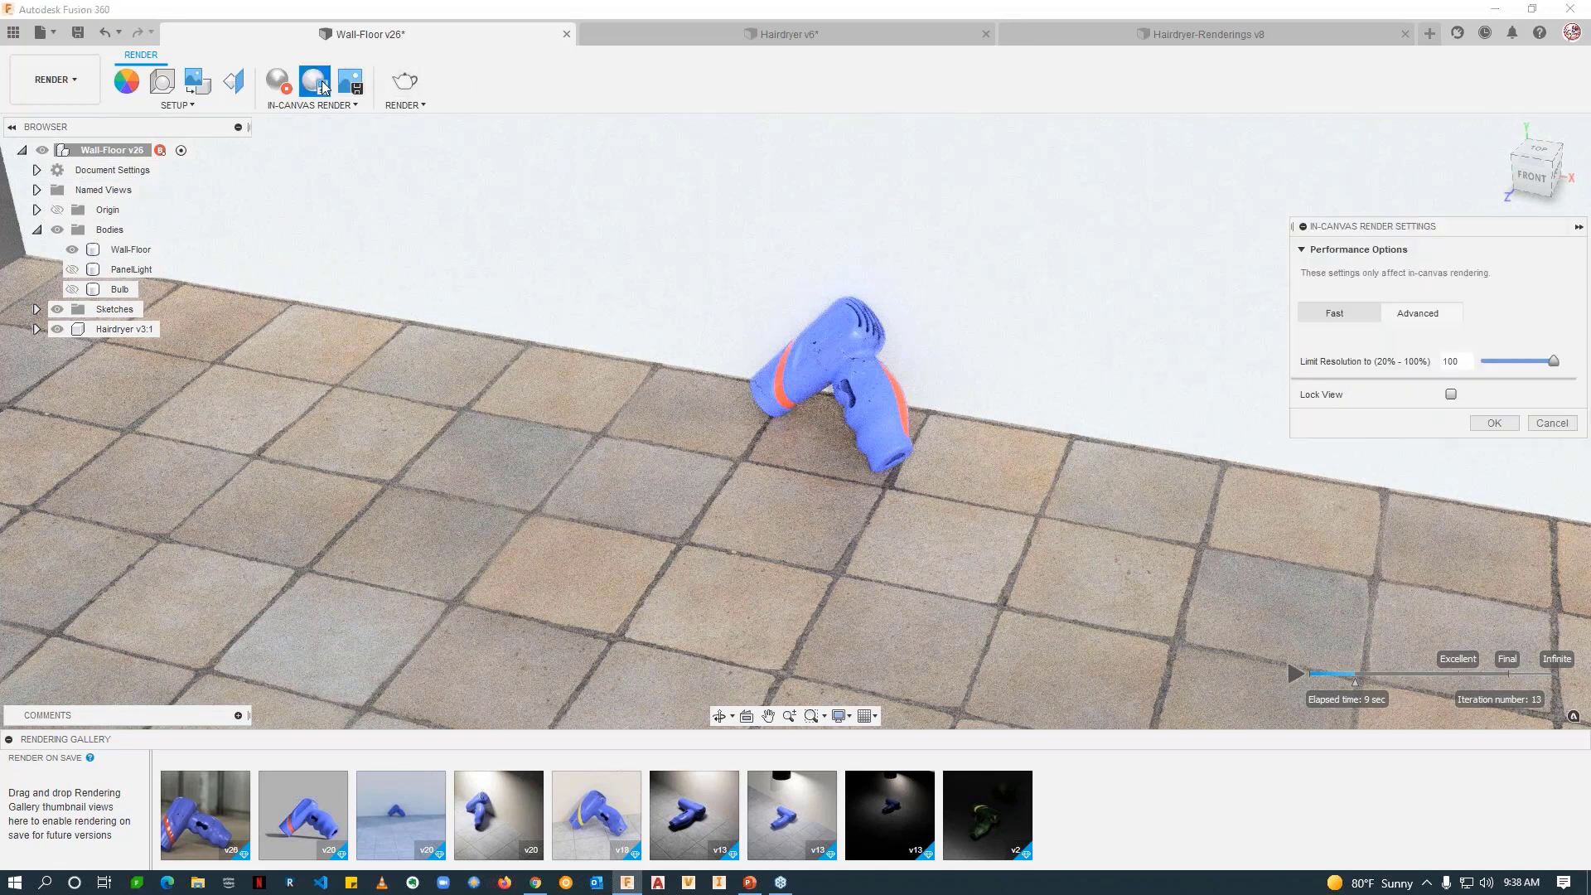
drag(1371, 234, 544, 134)
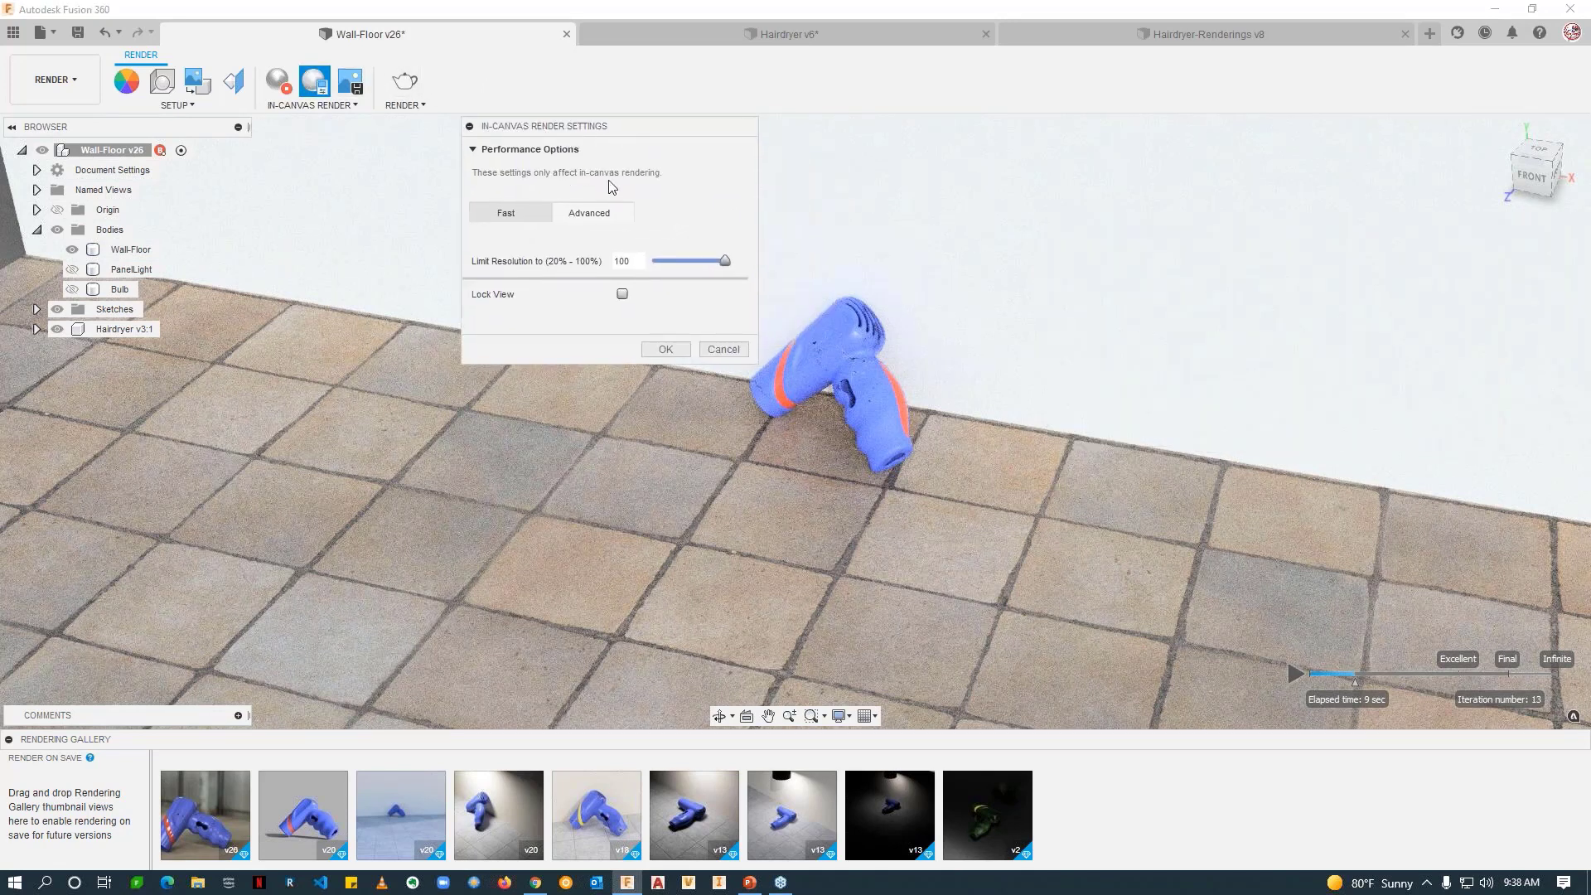
click(516, 212)
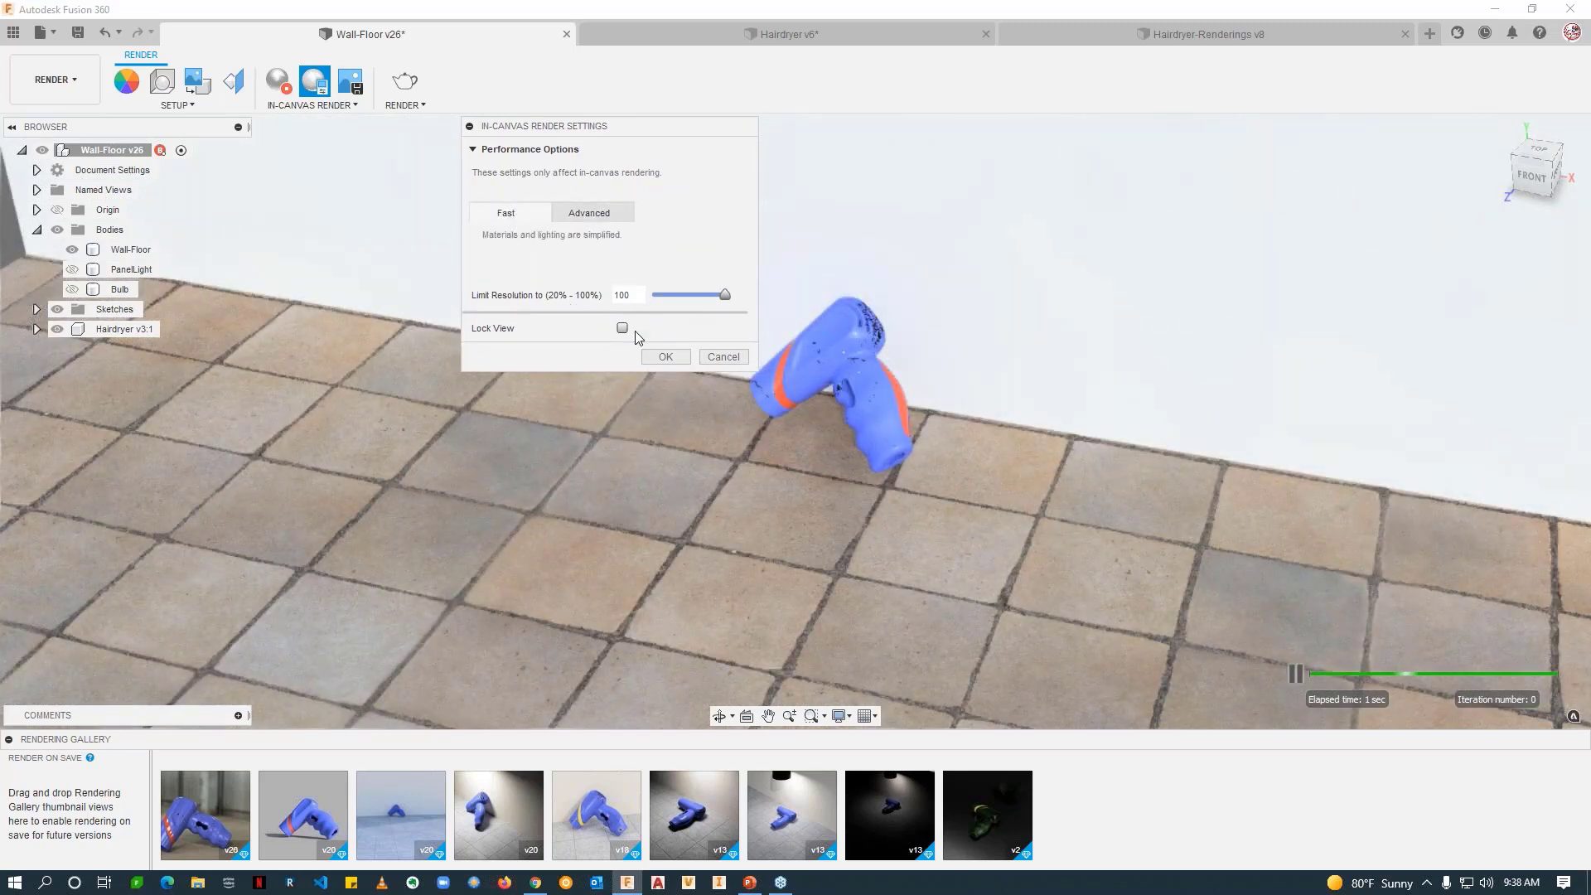
Step: Switch the in-canvas render's performance option to Advanced, limit its resolution to 57%, and accept the settings
drag(726, 295, 680, 297)
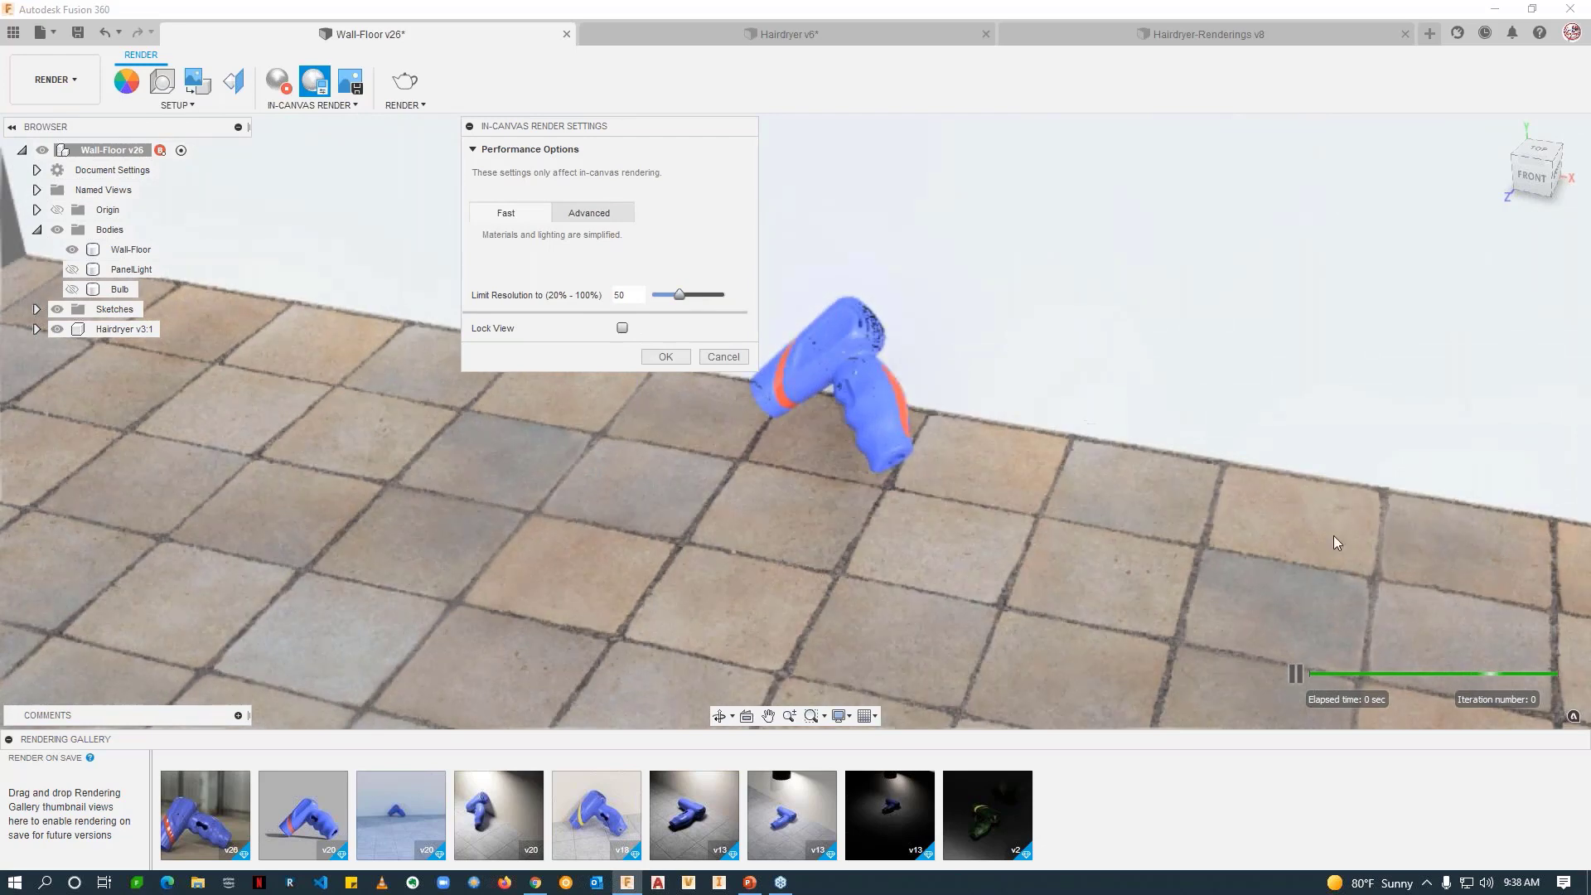
mouse_move(951, 531)
shift+middle_down()
mouse_move(1056, 524)
mouse_move(981, 526)
shift+middle_up()
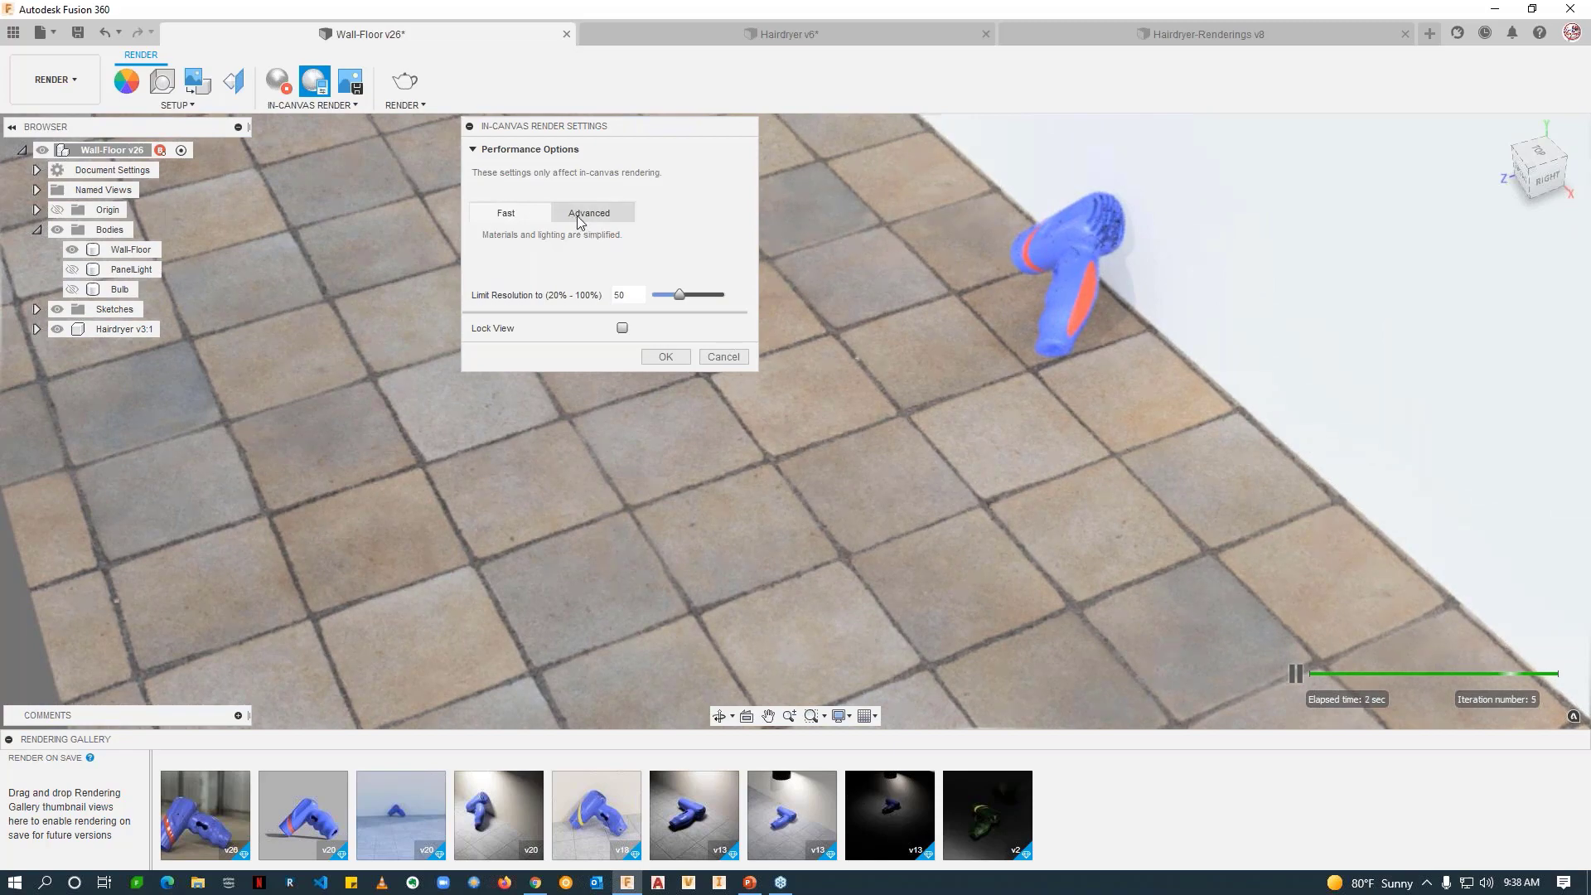
click(577, 215)
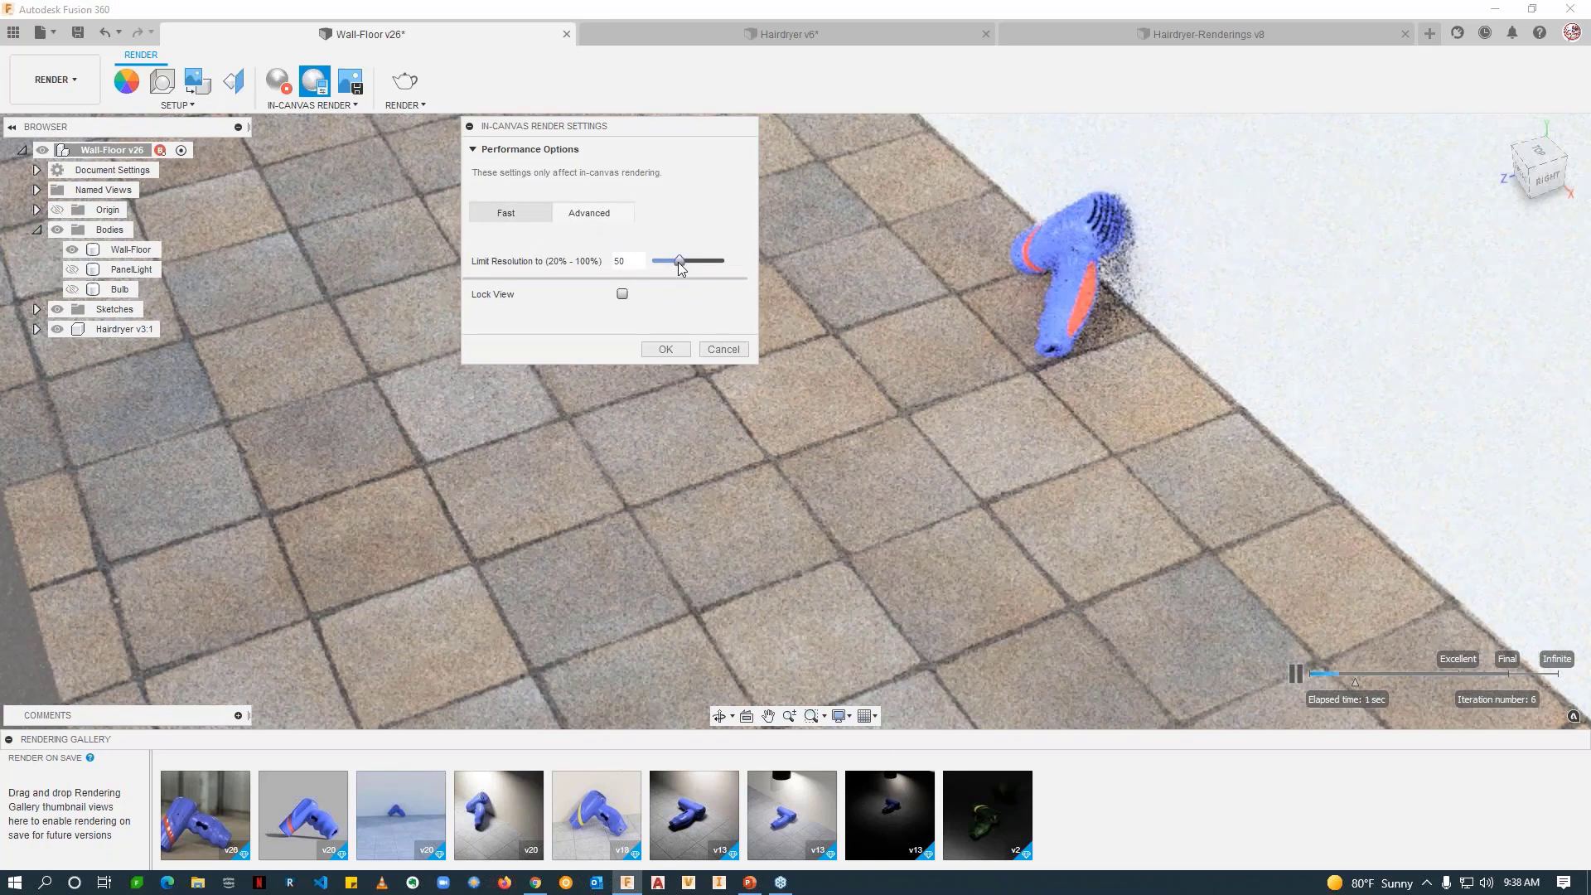
drag(684, 261, 689, 261)
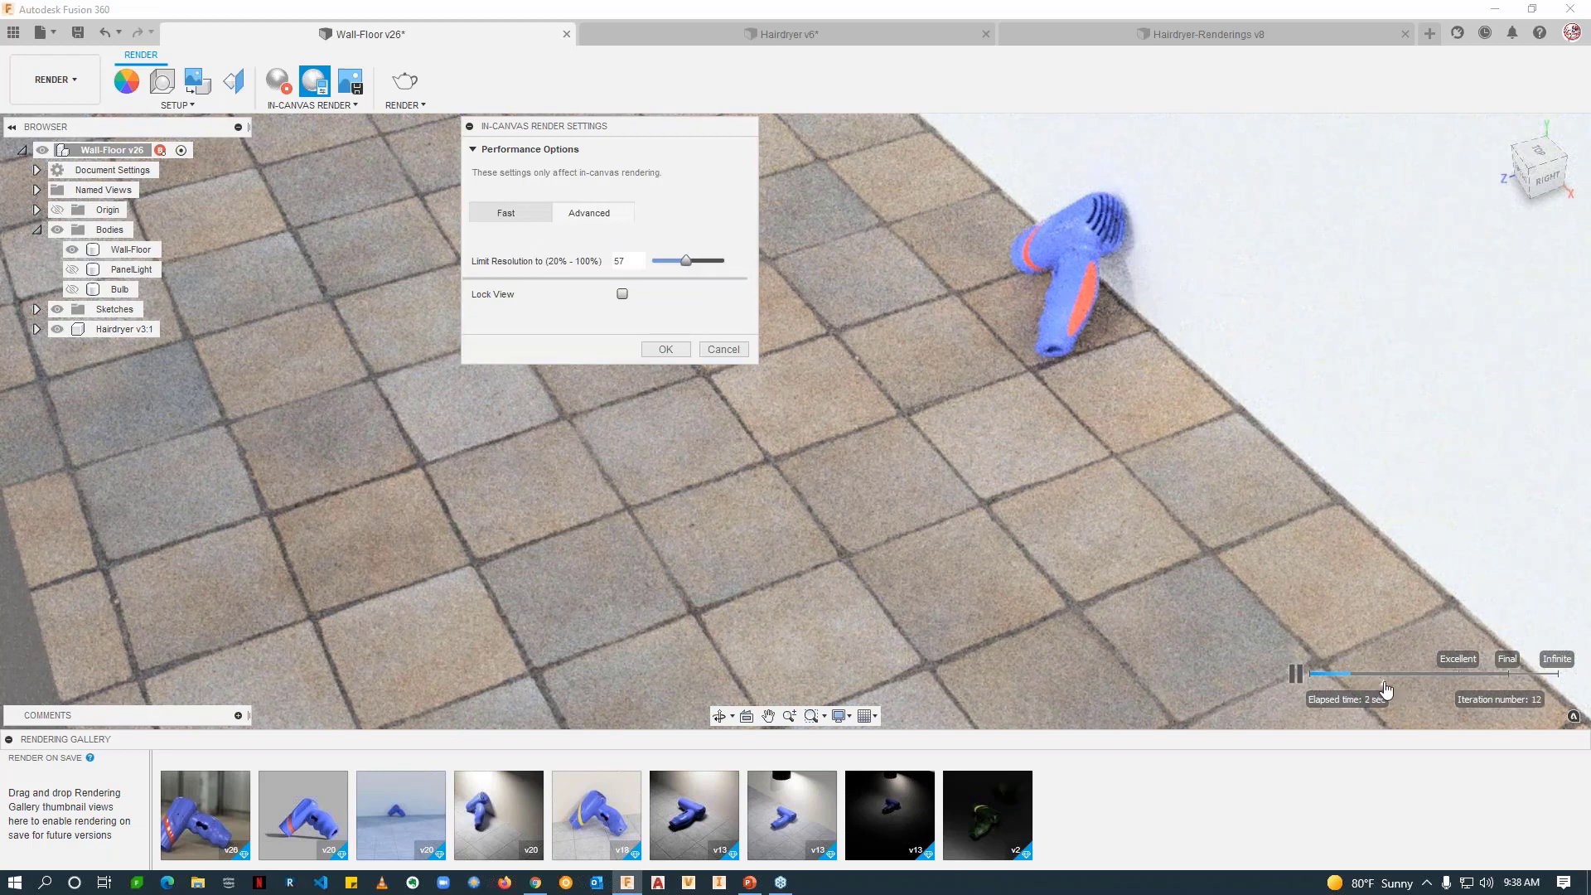
shift+middle_drag(908, 519, 870, 503)
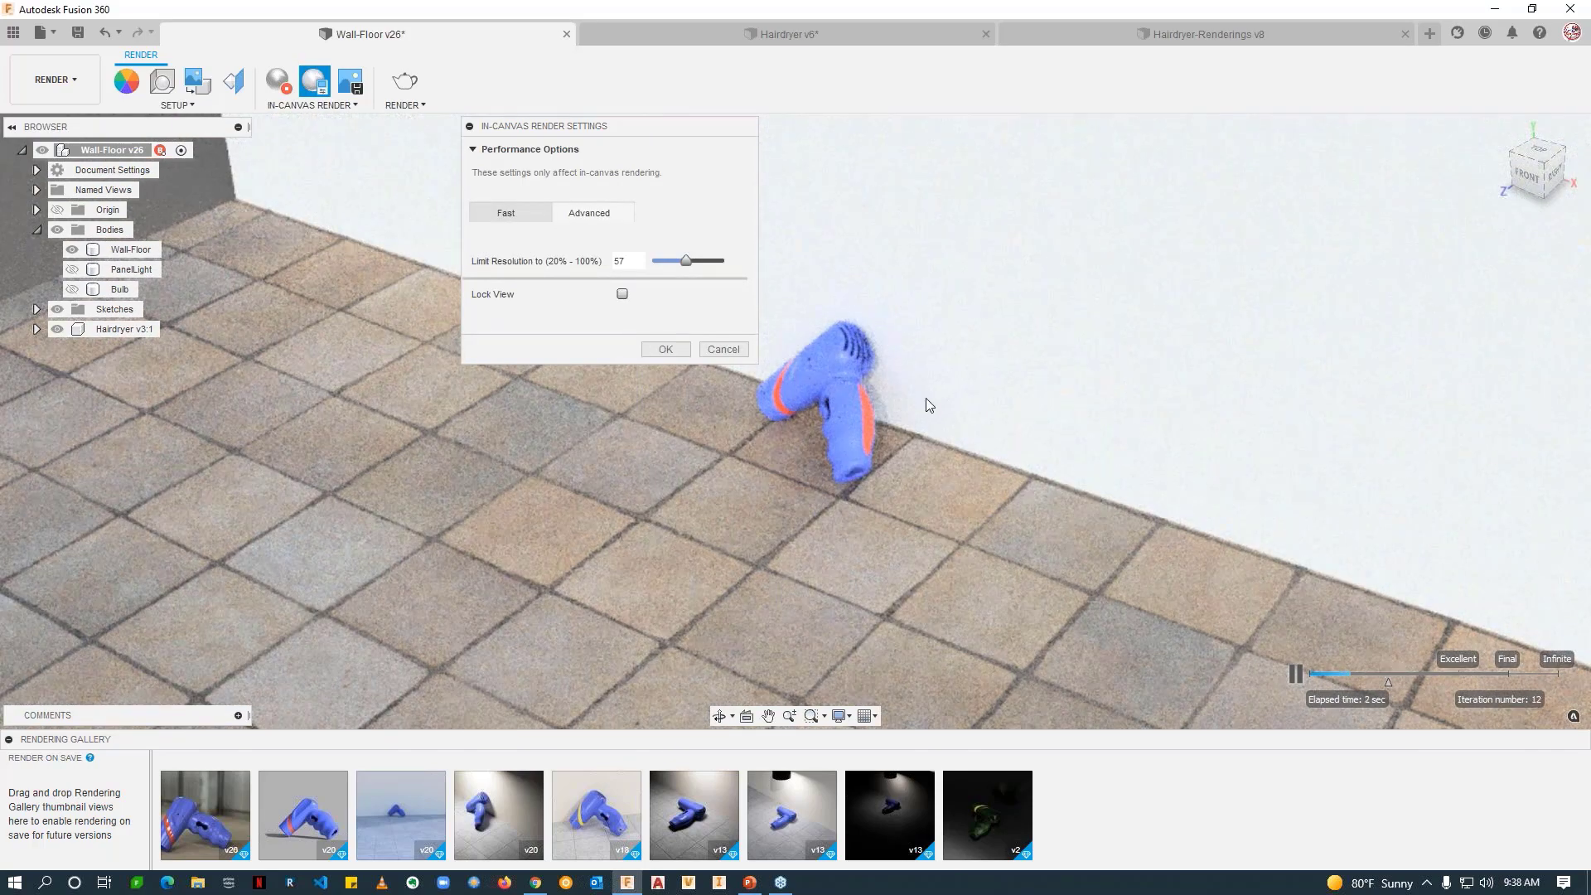
click(666, 349)
click(403, 315)
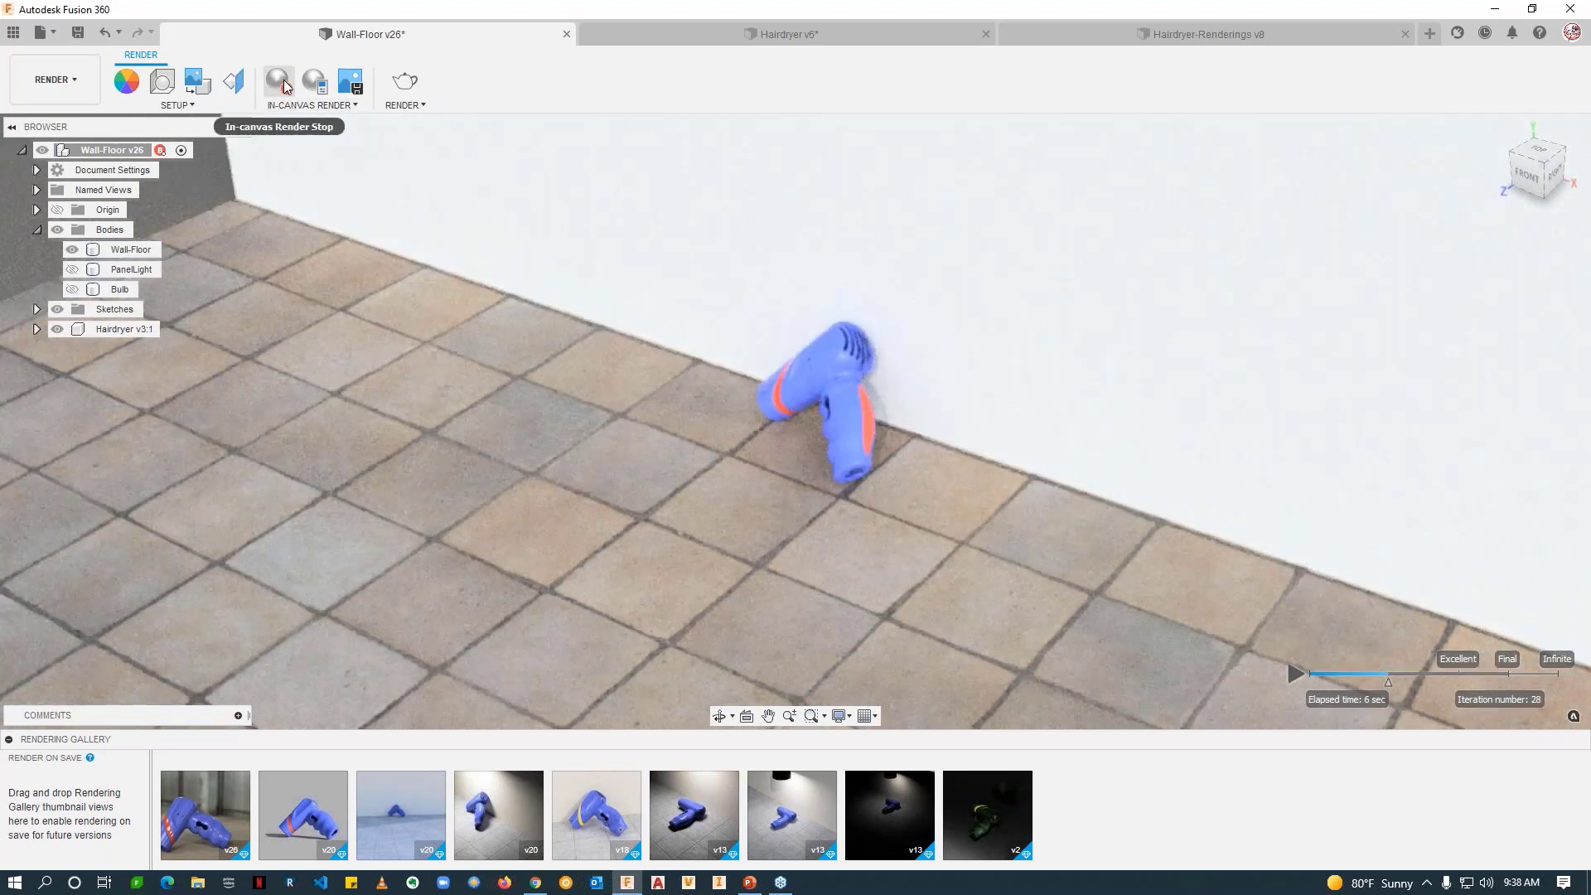
Step: Stop the in-canvas render and make the PanelLight body above the hairdryer visible
click(279, 80)
shift+middle_drag(674, 503, 718, 523)
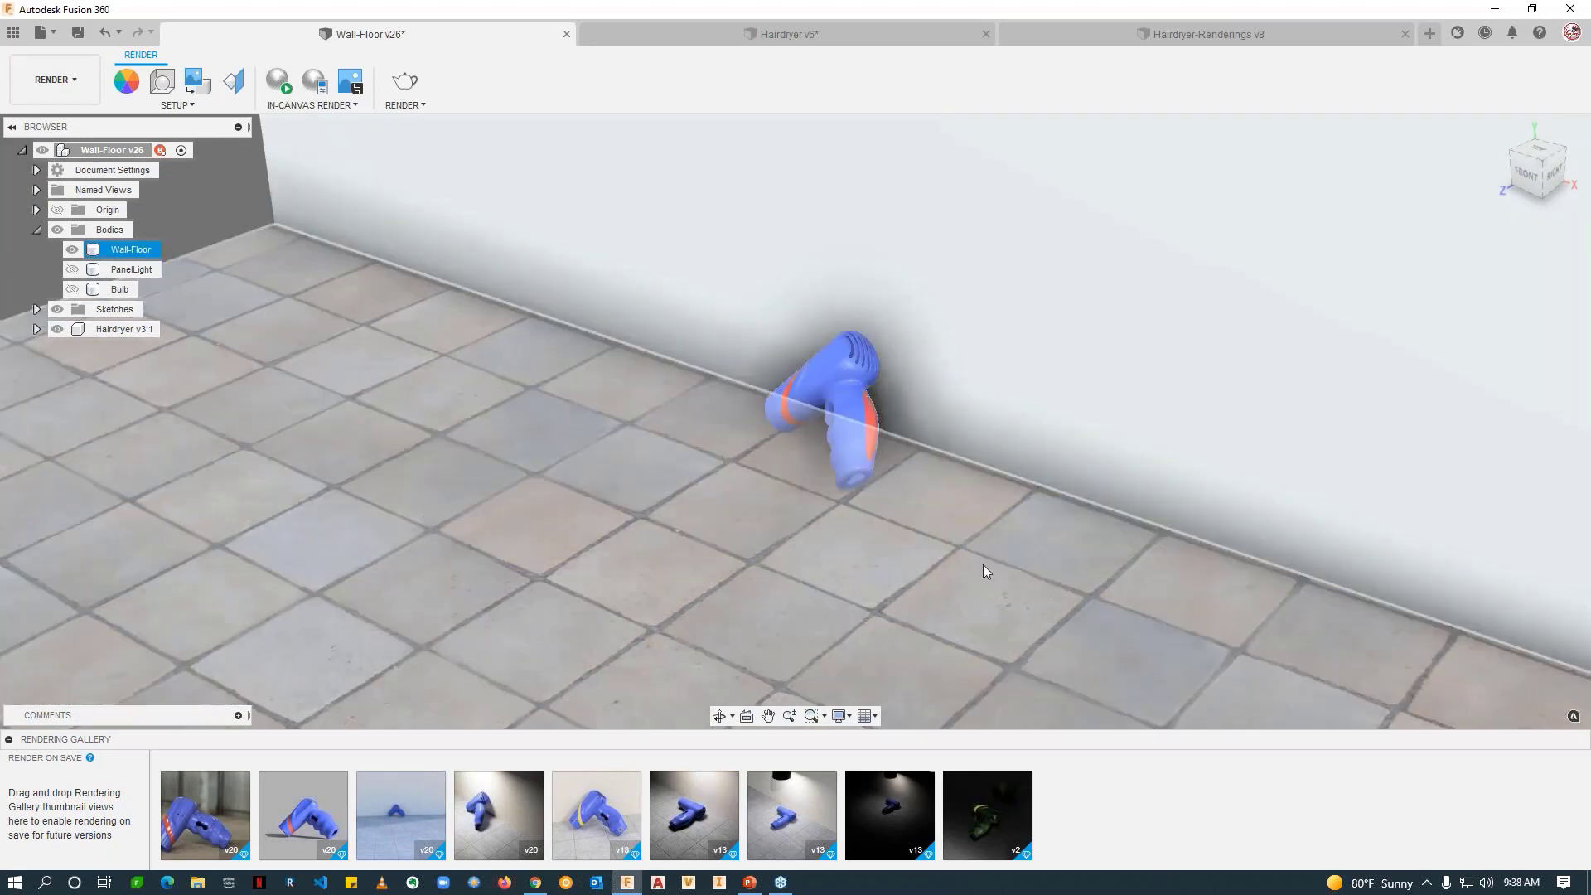
shift+middle_drag(986, 572, 1420, 305)
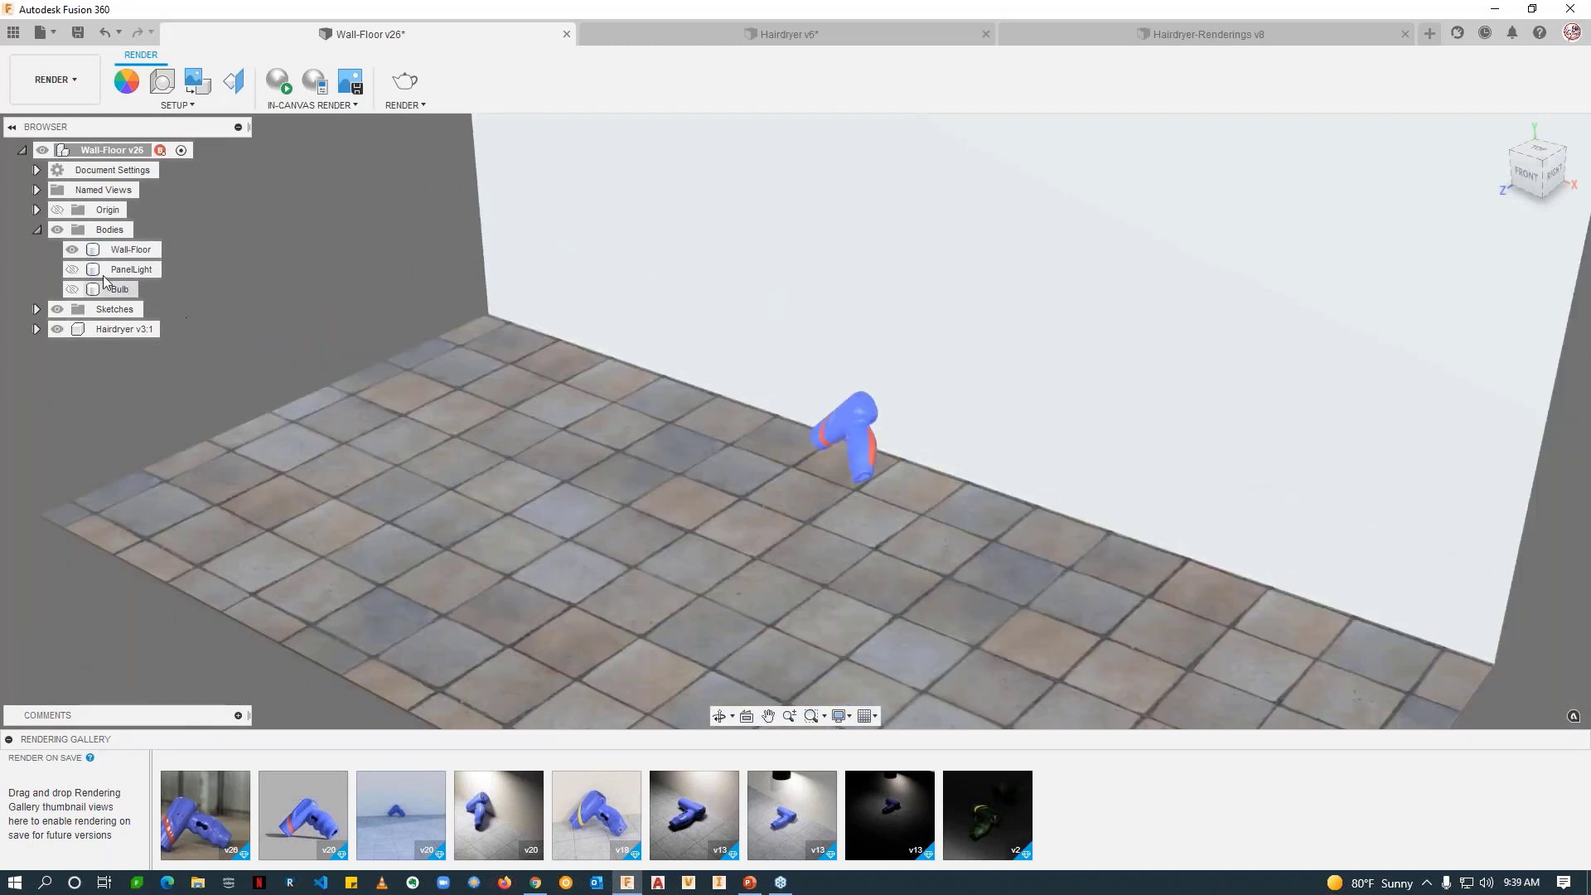
click(80, 272)
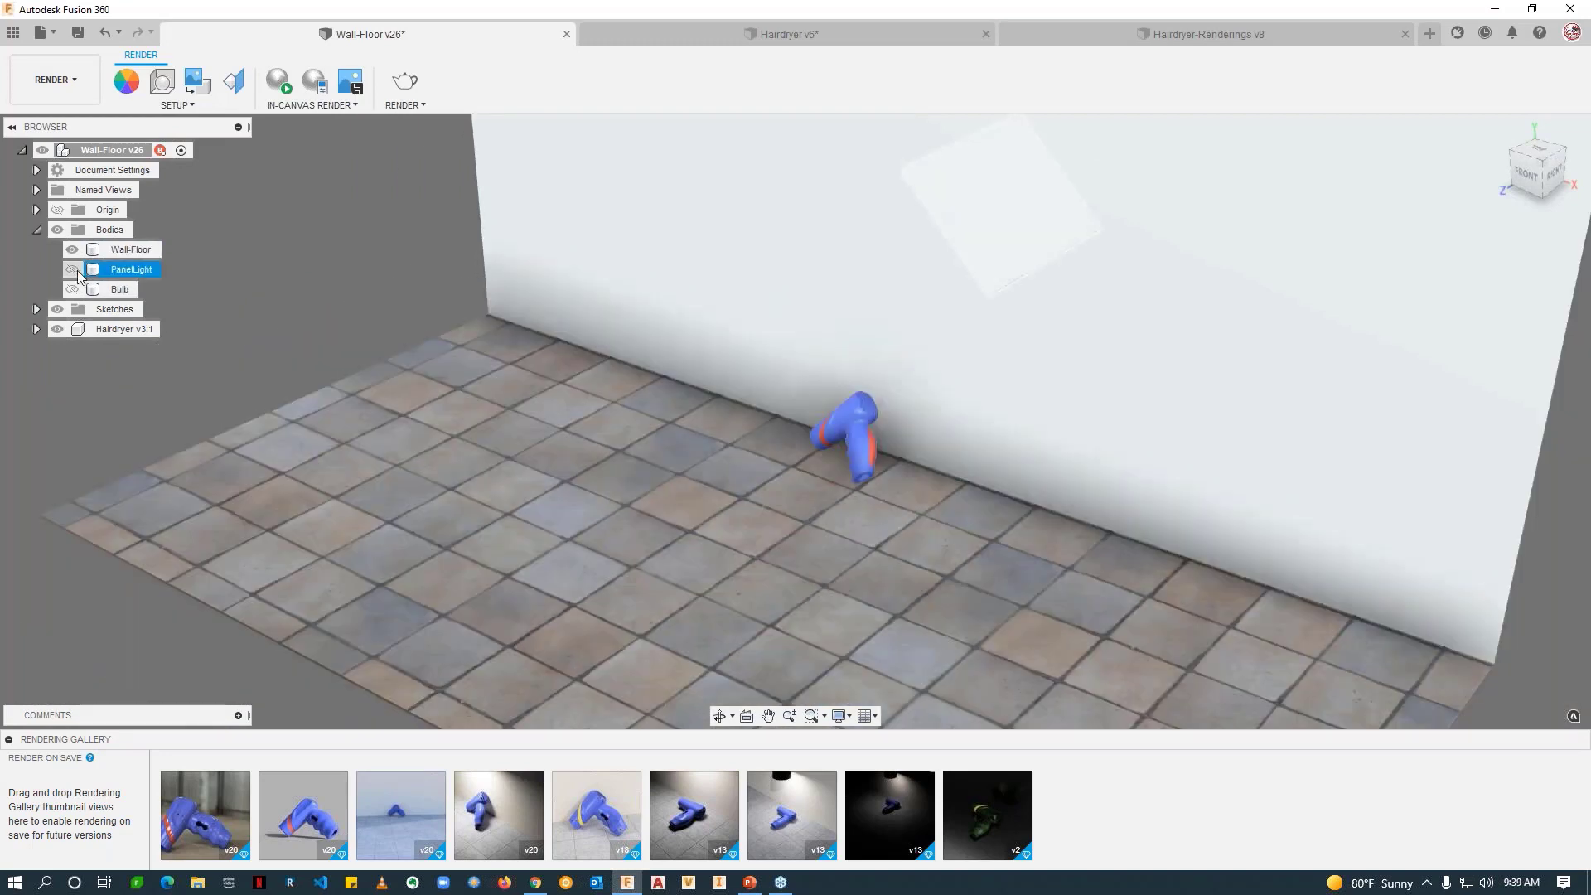
click(73, 269)
click(926, 240)
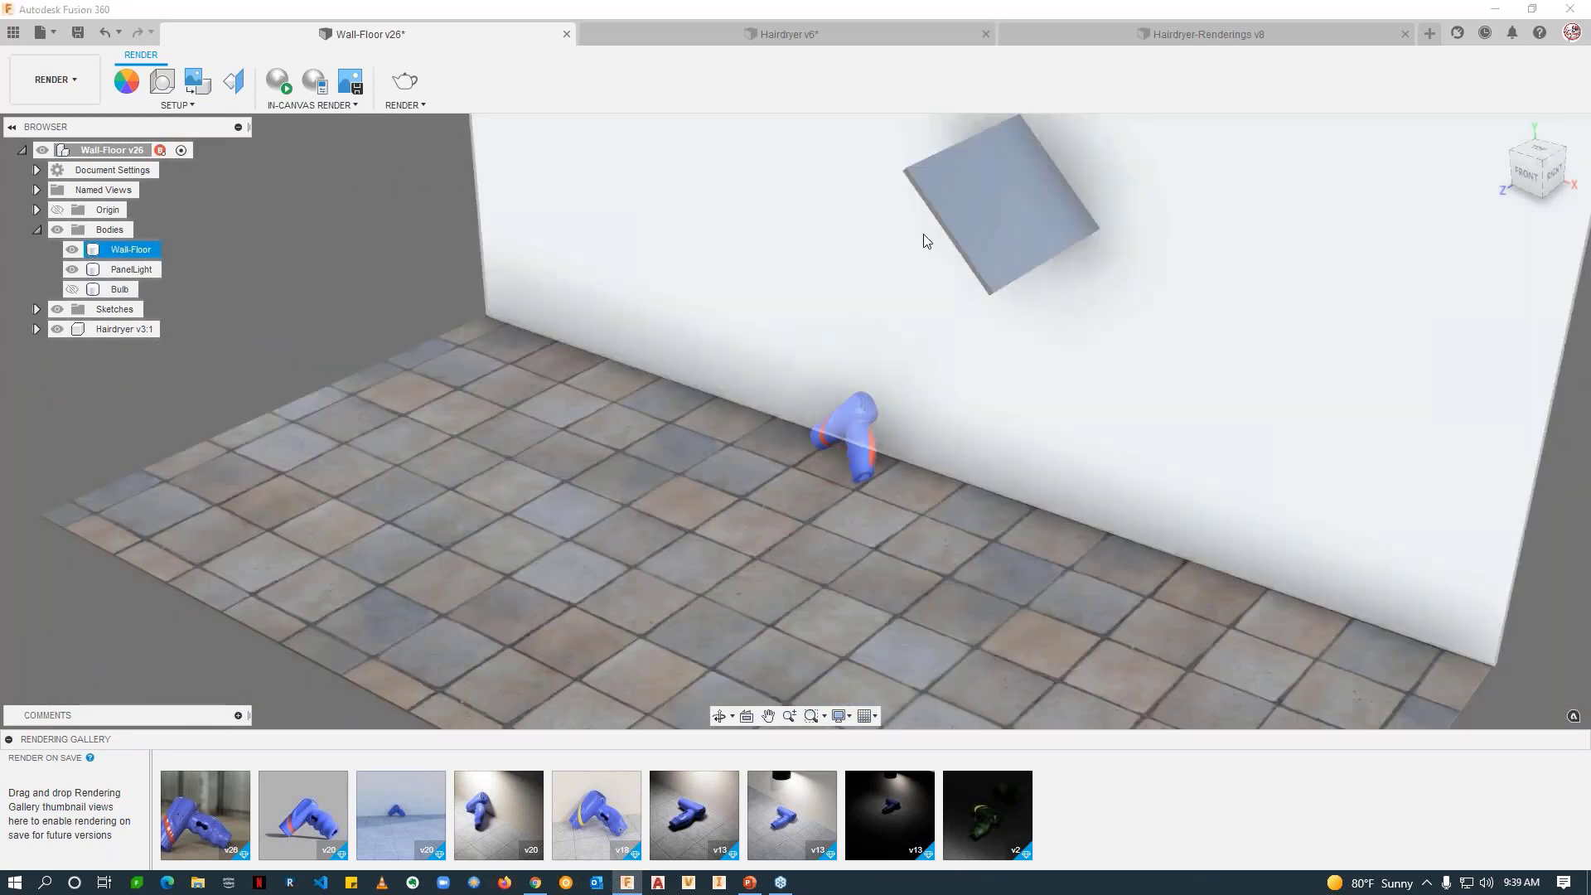
key(Escape)
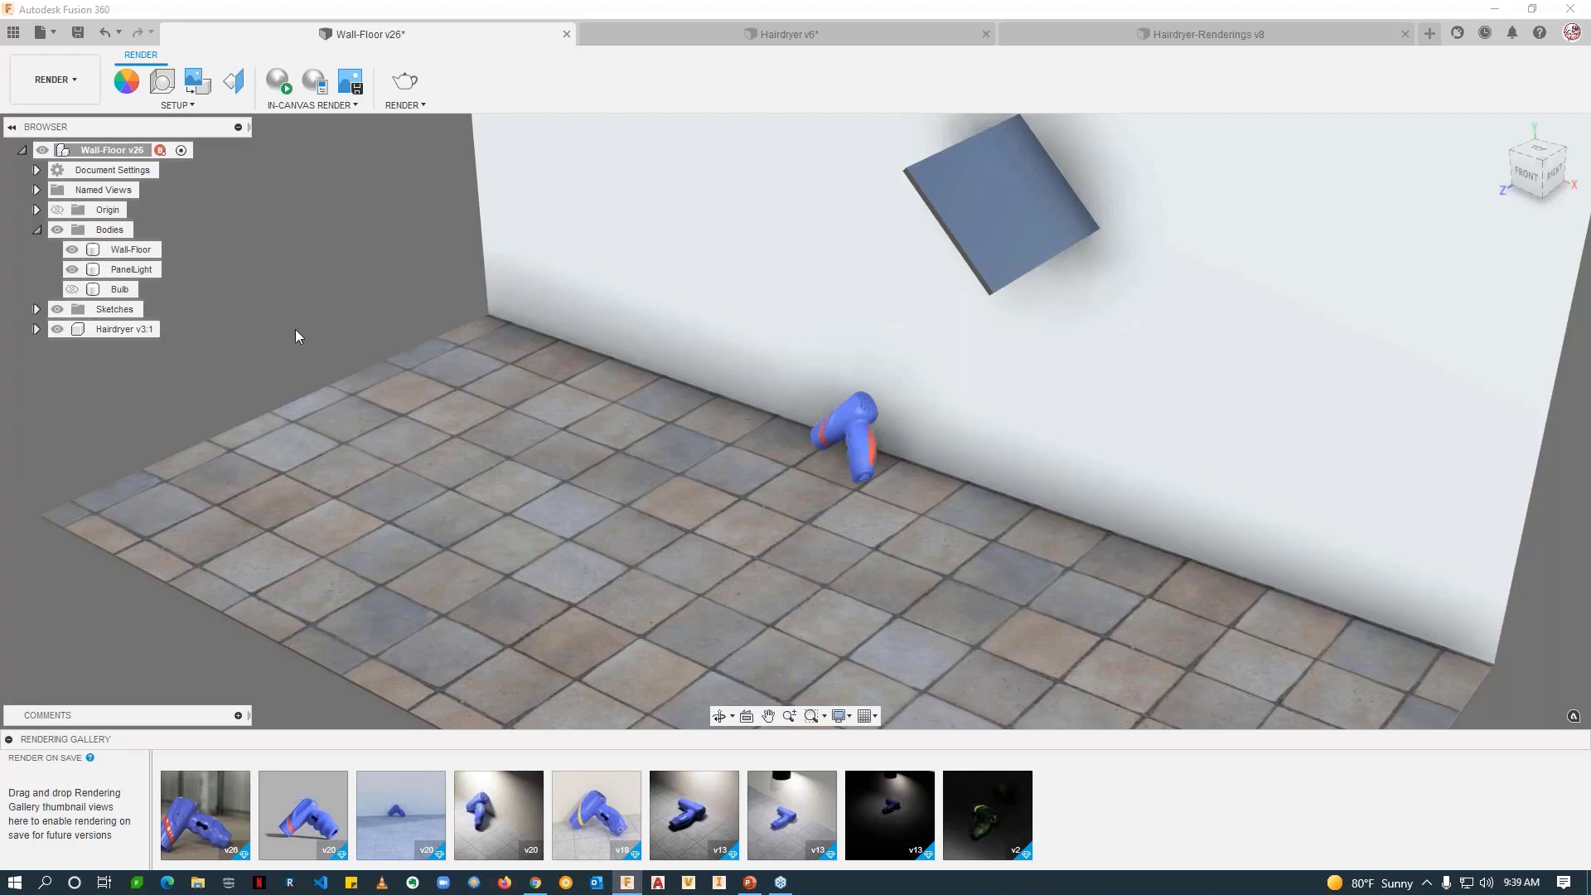
Step: Face the set from the front and lower the scene's environment brightness to 1000 lx
click(569, 325)
shift+middle_drag(983, 490, 1031, 306)
click(1031, 284)
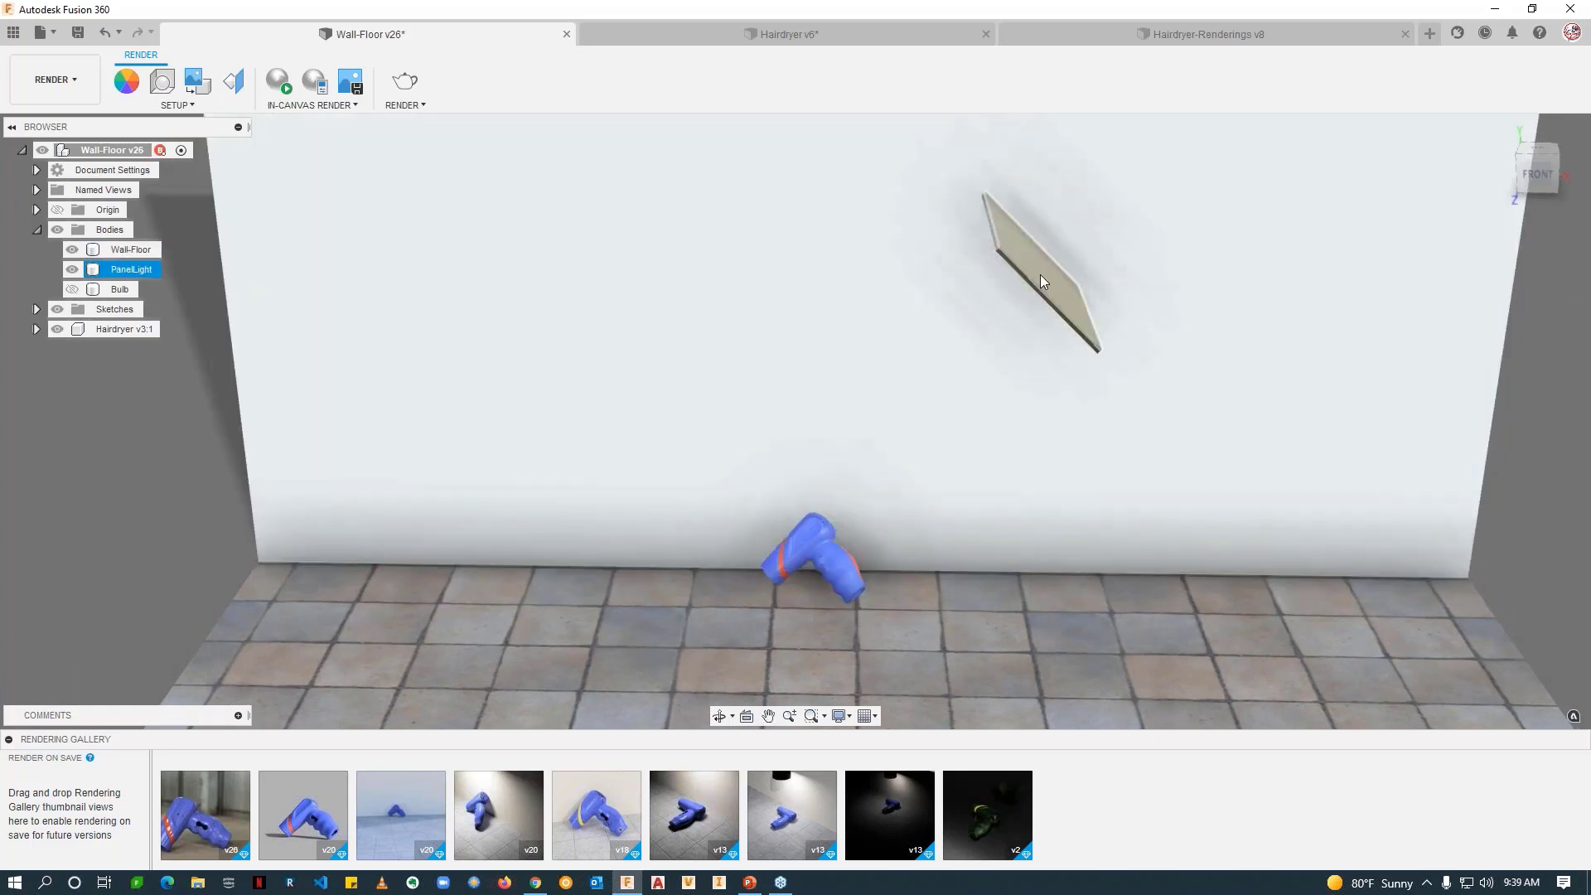
click(639, 373)
middle_drag(746, 406, 797, 386)
key(Escape)
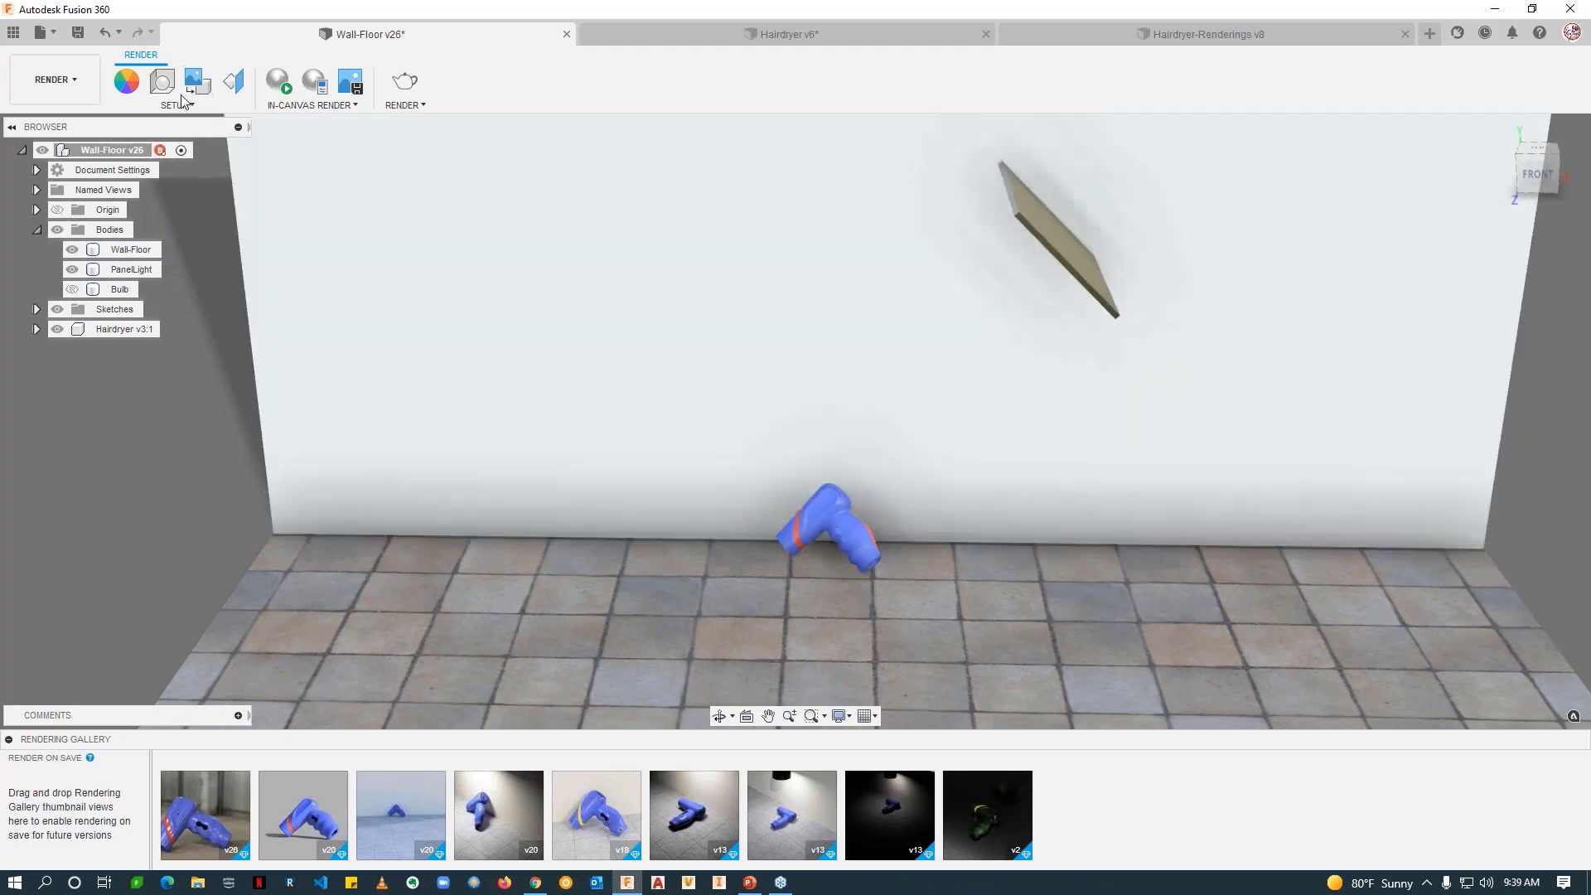
click(163, 82)
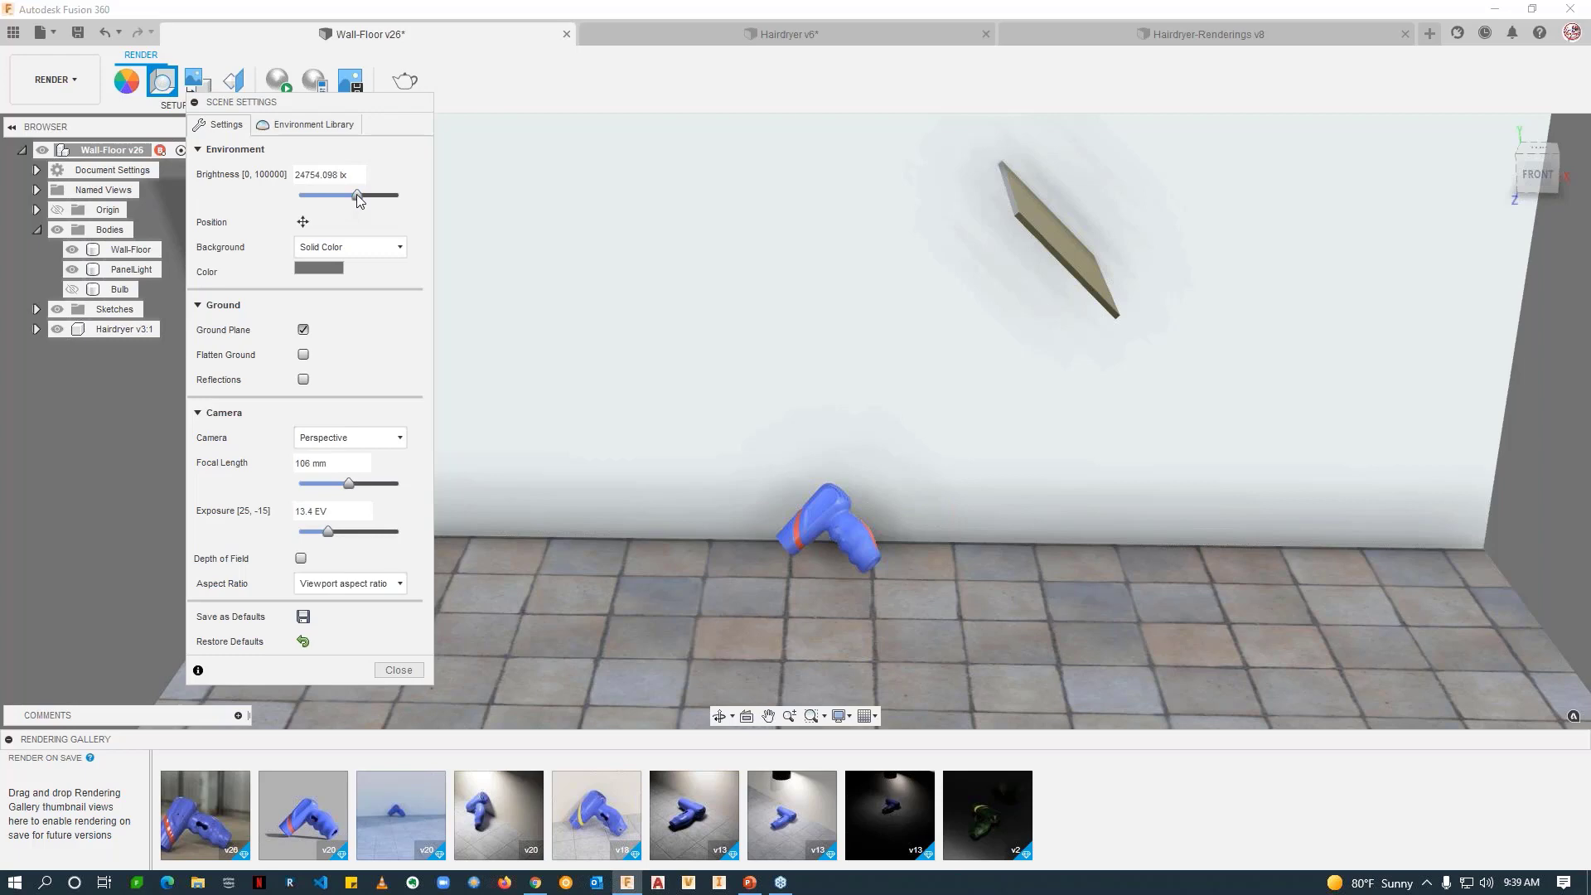
drag(356, 195, 304, 197)
drag(329, 103, 75, 128)
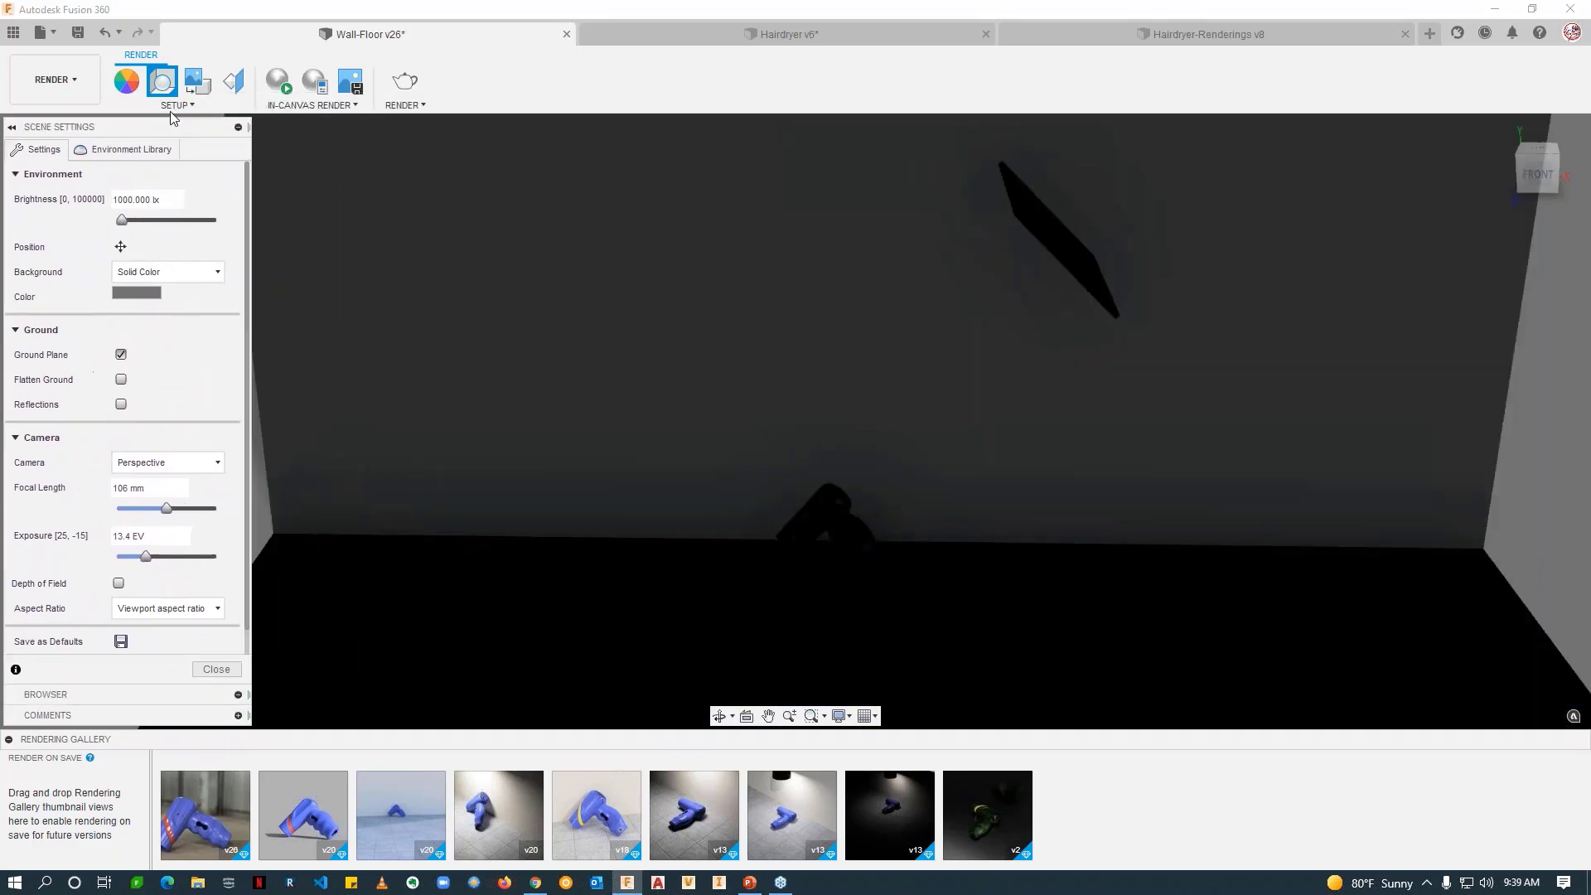
Step: Start an in-canvas render of the darkened scene and show the panel light's glowing underside
click(284, 91)
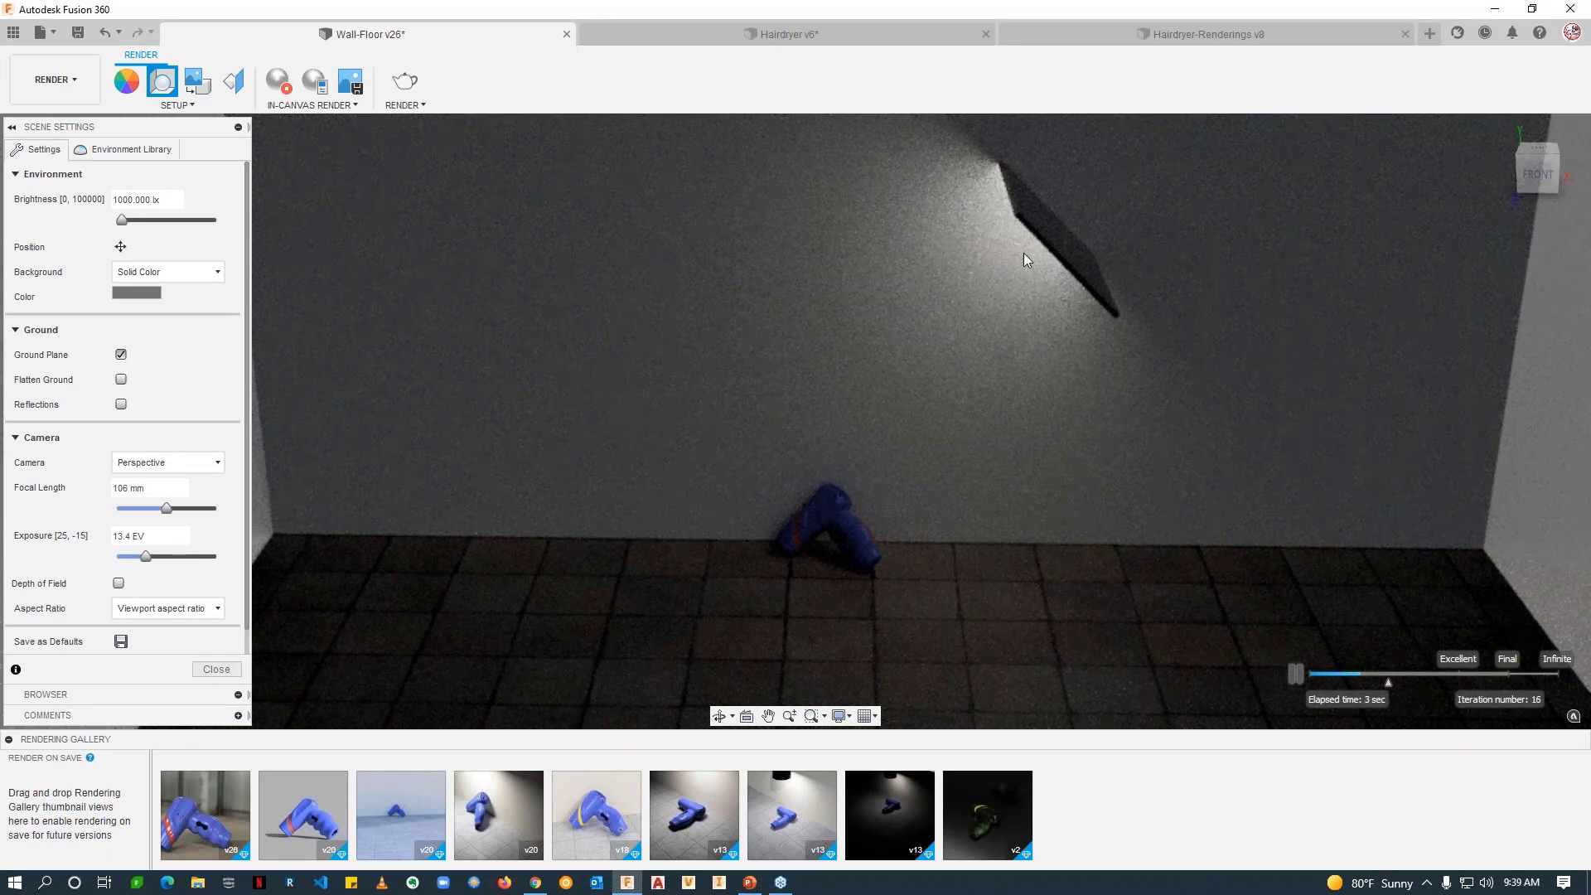
click(218, 669)
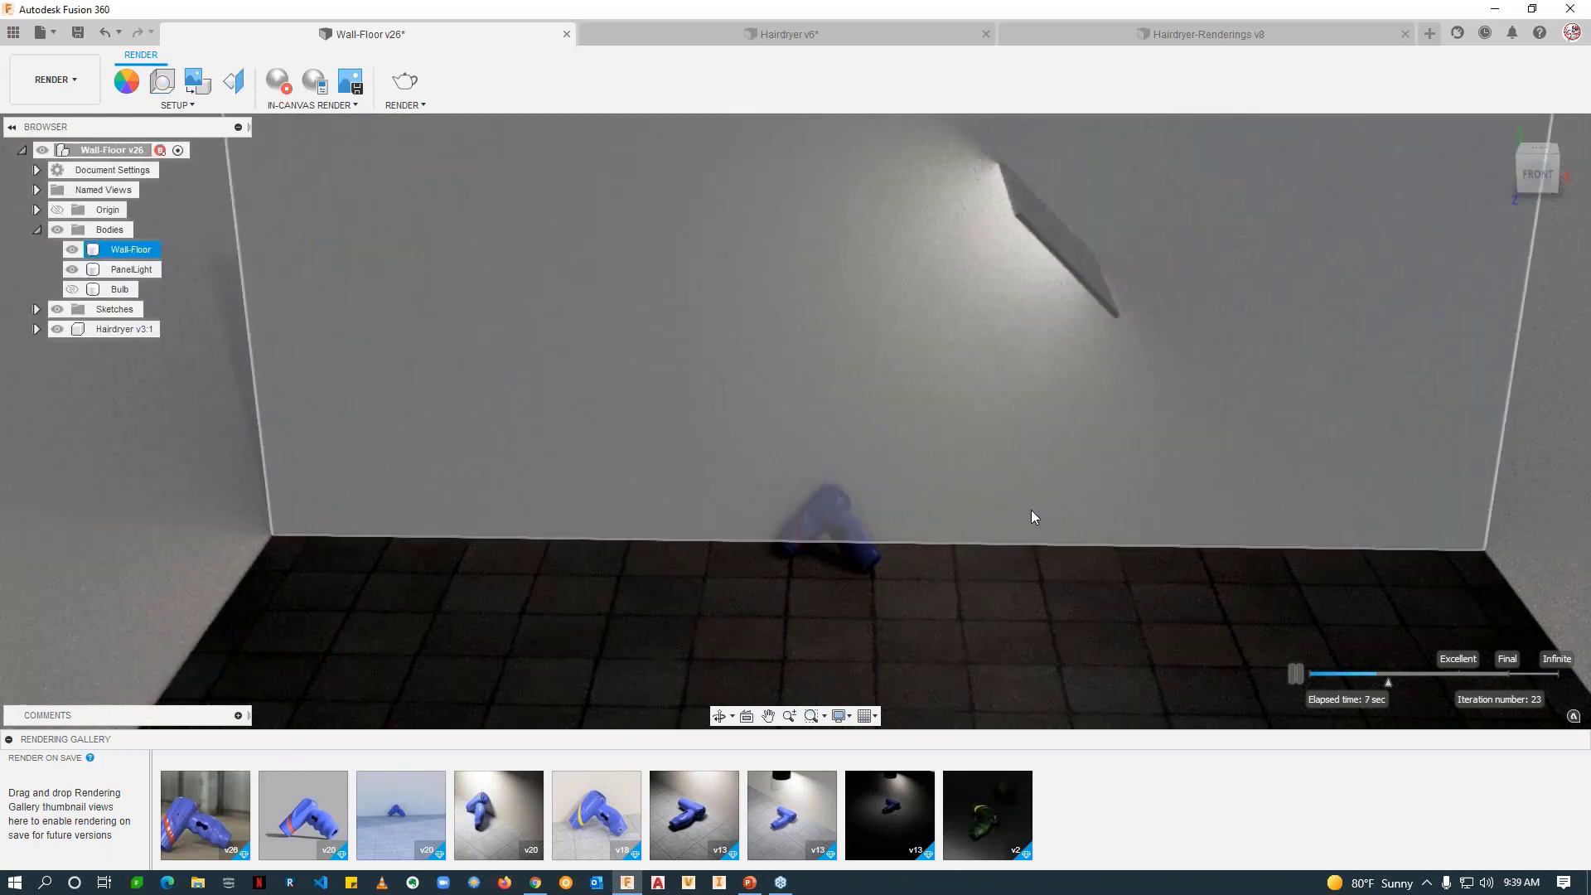
mouse_move(1031, 510)
shift+middle_down()
mouse_move(1012, 497)
mouse_move(1033, 484)
shift+middle_up()
shift+middle_drag(1166, 488, 732, 391)
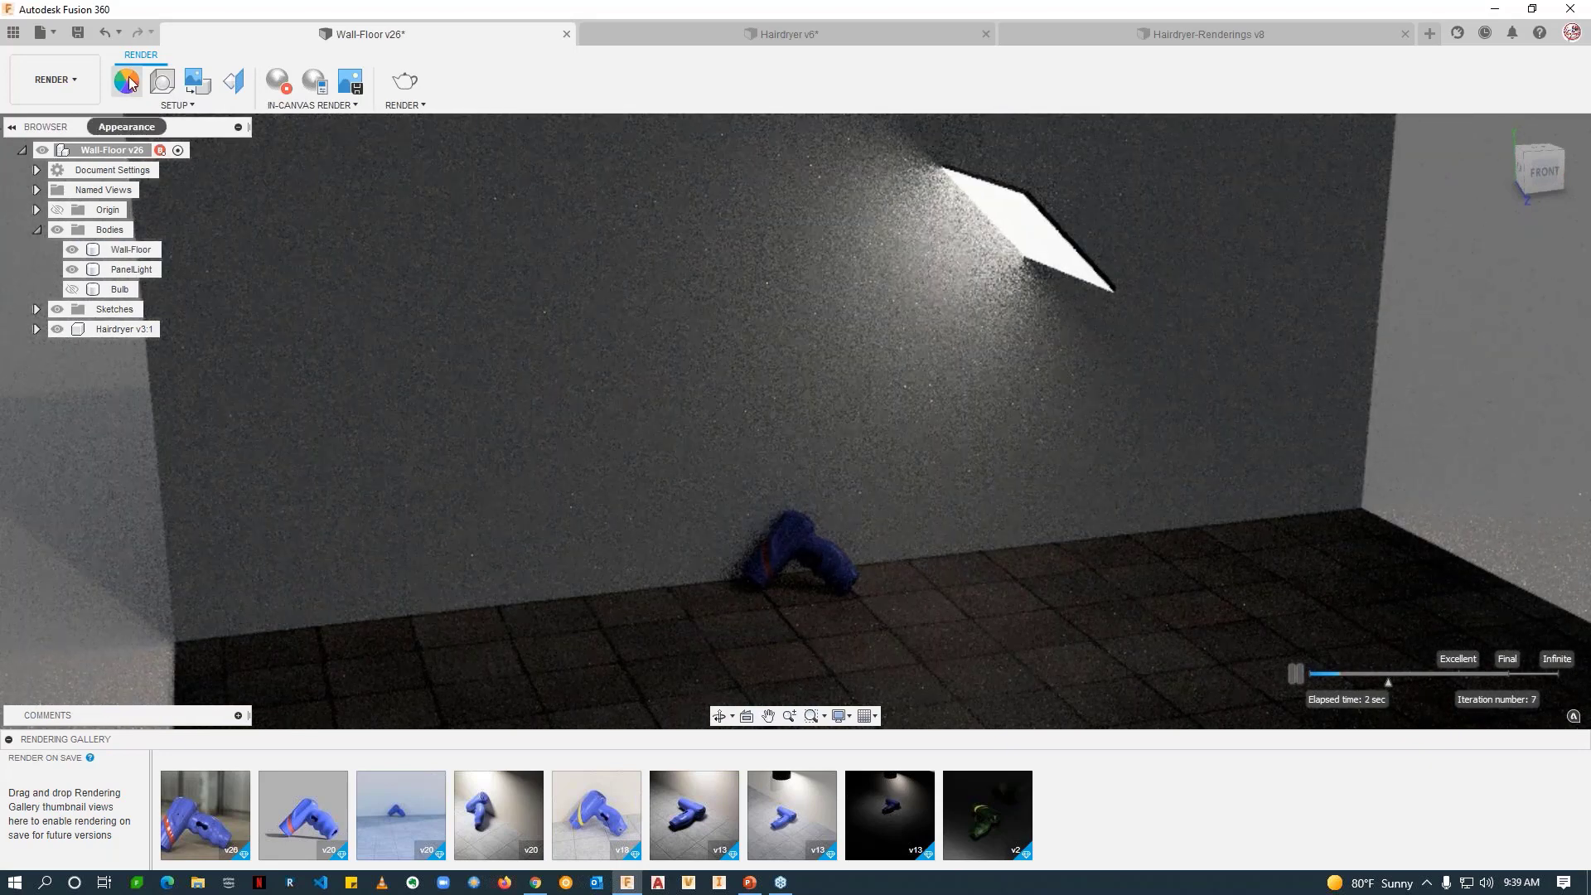
Step: Open the design's LED-Panel appearance in the advanced Material Editor
click(128, 82)
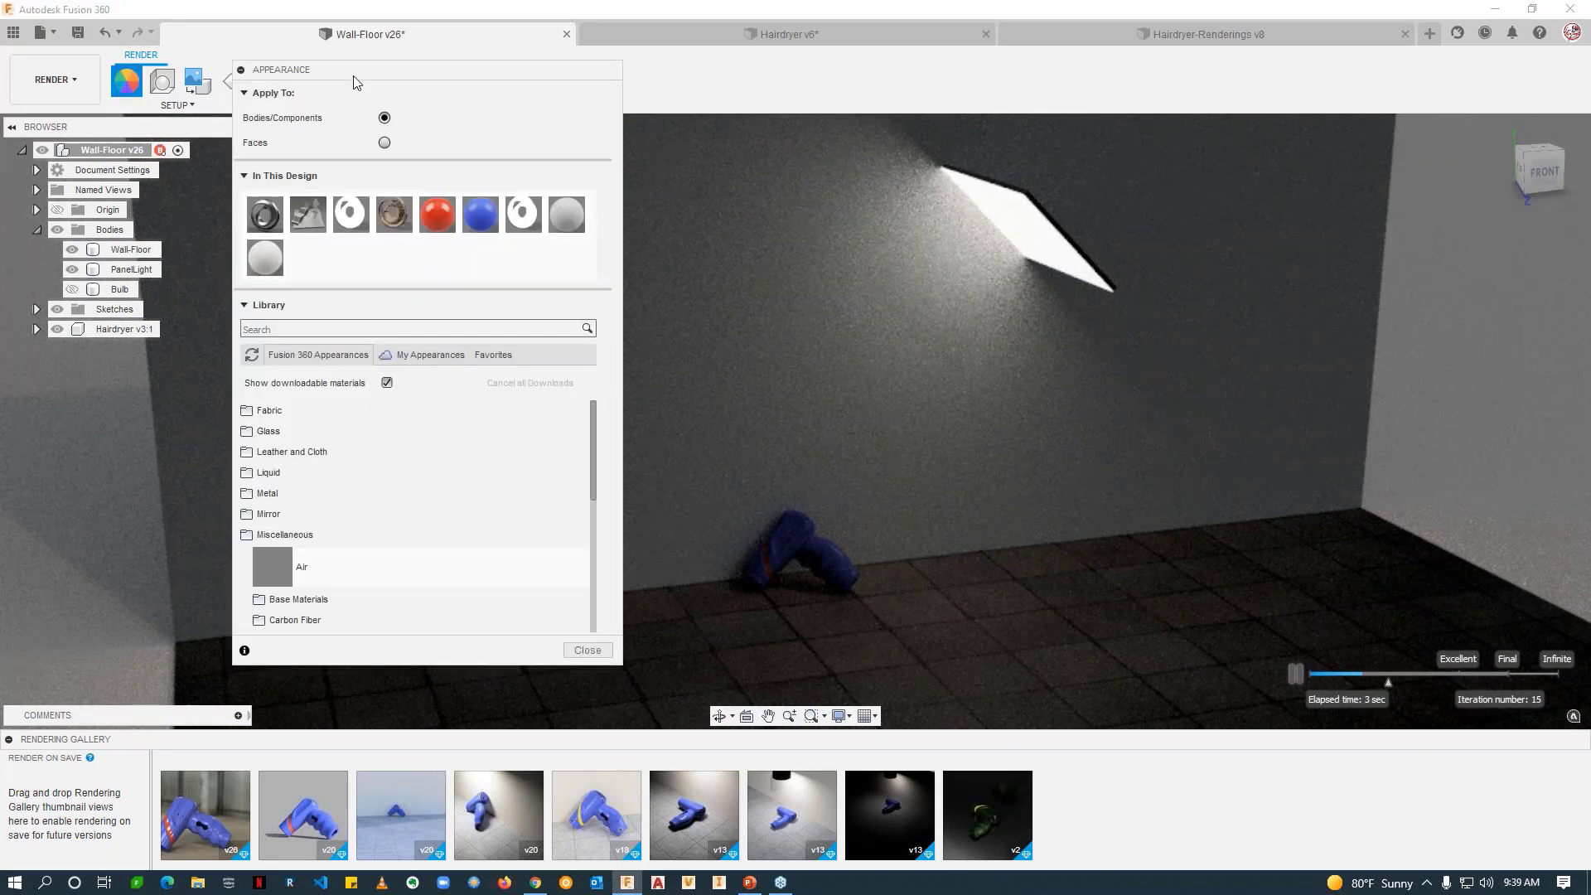
drag(357, 82, 239, 96)
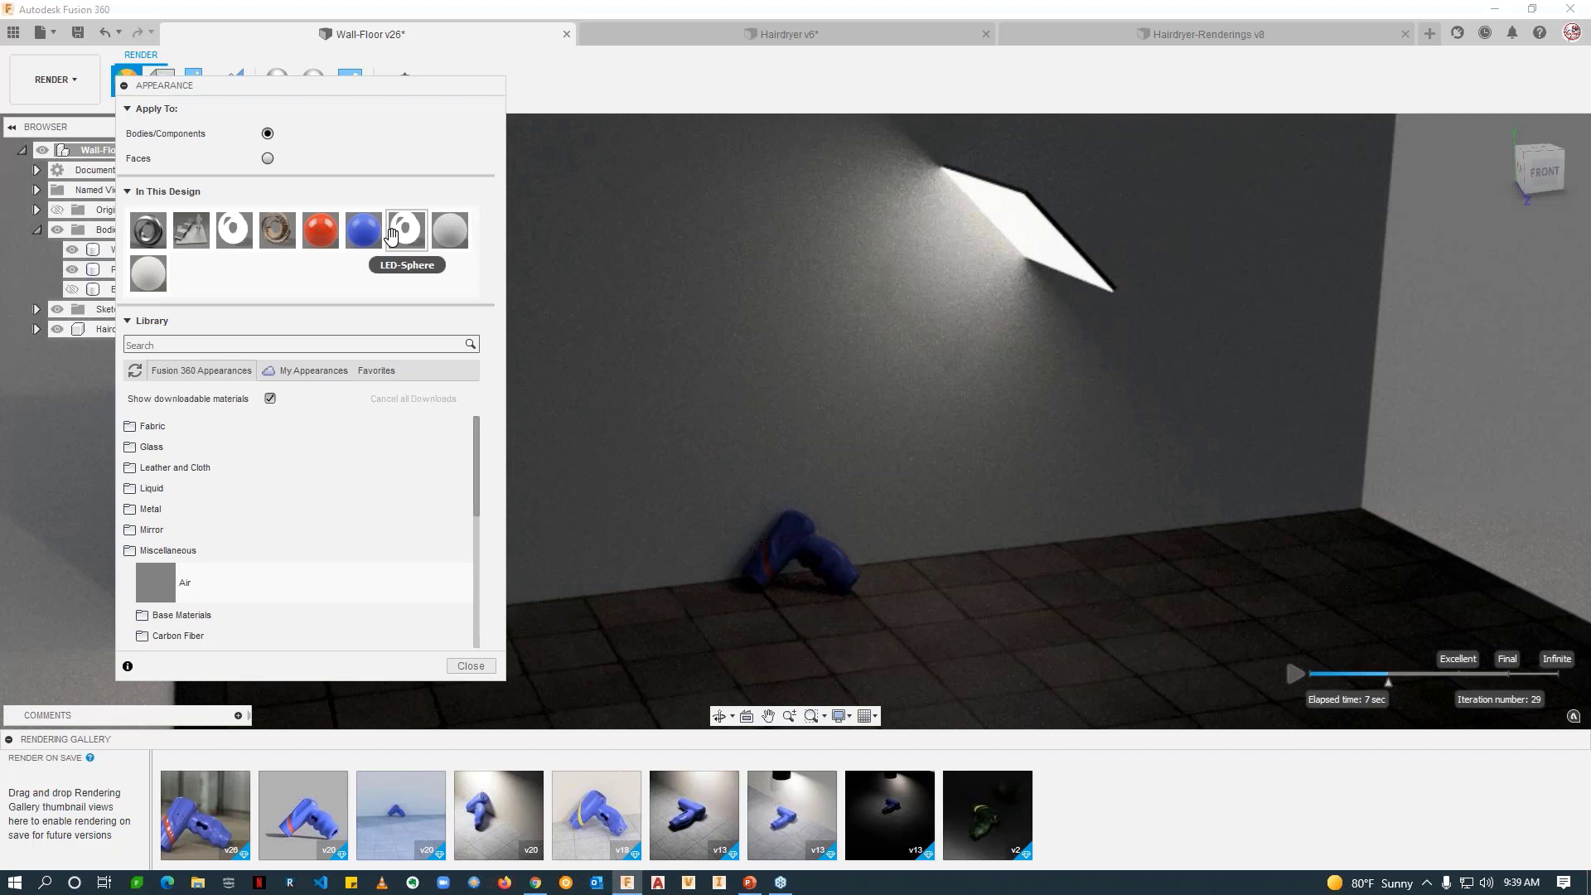
drag(370, 87, 405, 88)
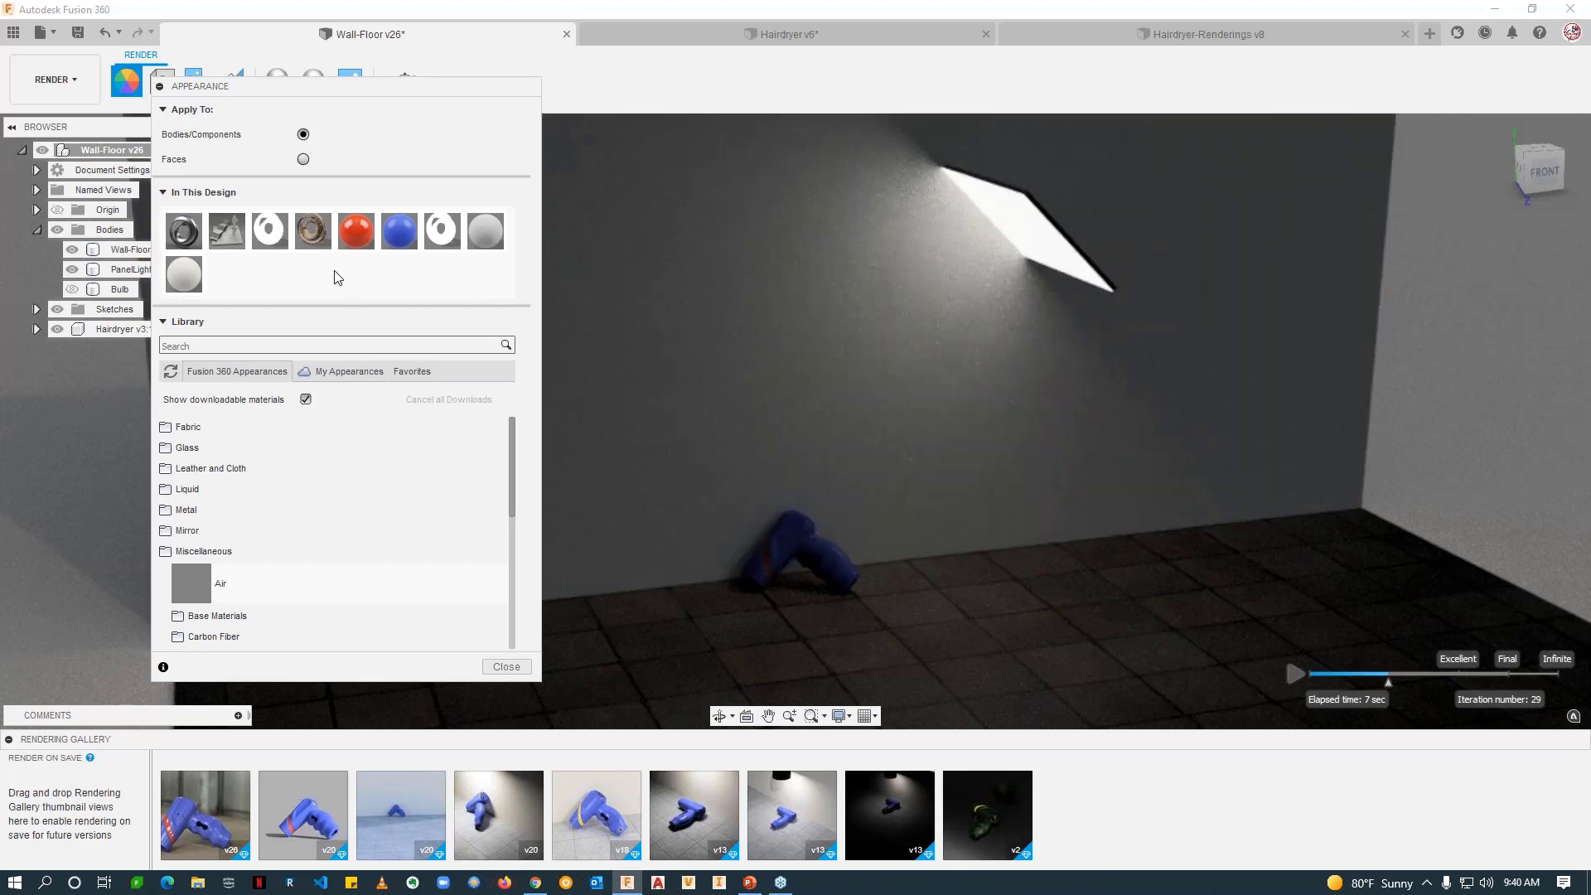
right_click(261, 237)
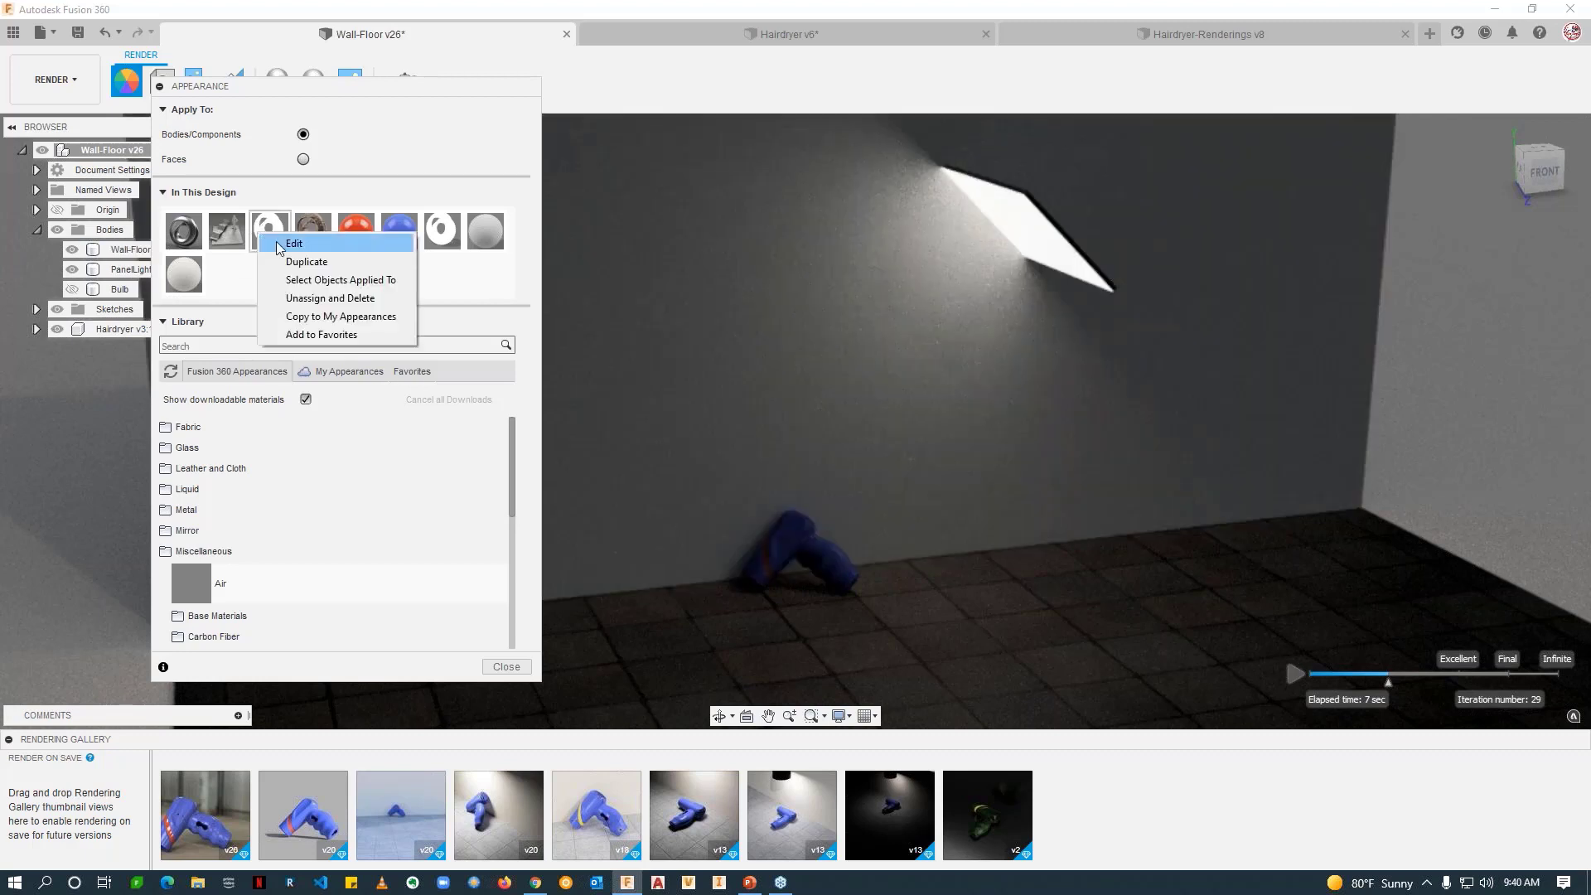
click(295, 243)
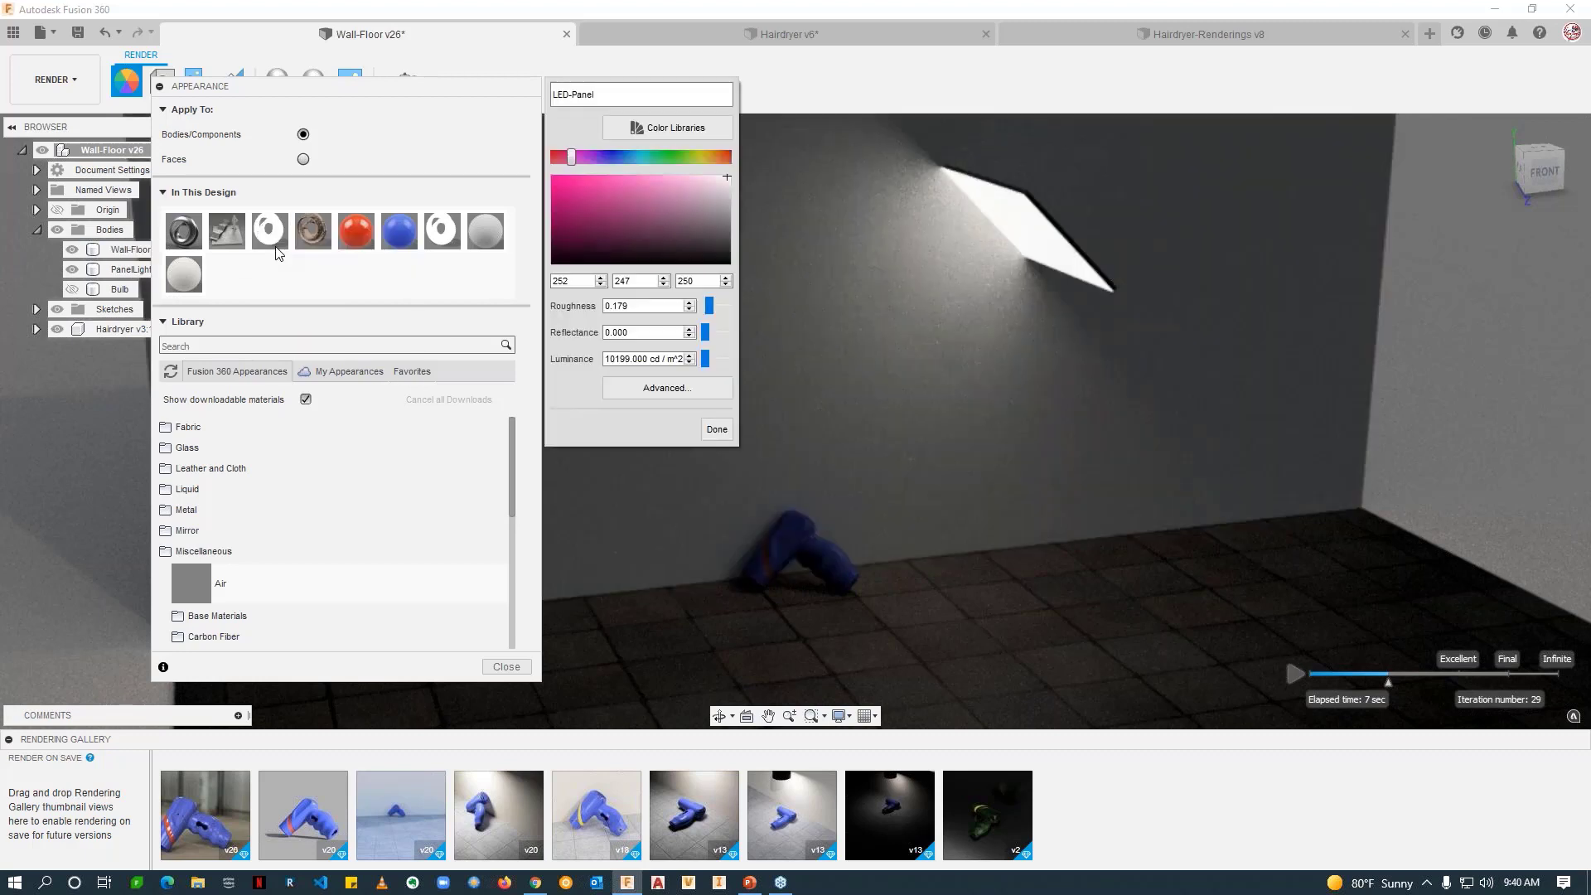
click(654, 389)
drag(58, 99, 392, 113)
drag(478, 450, 708, 589)
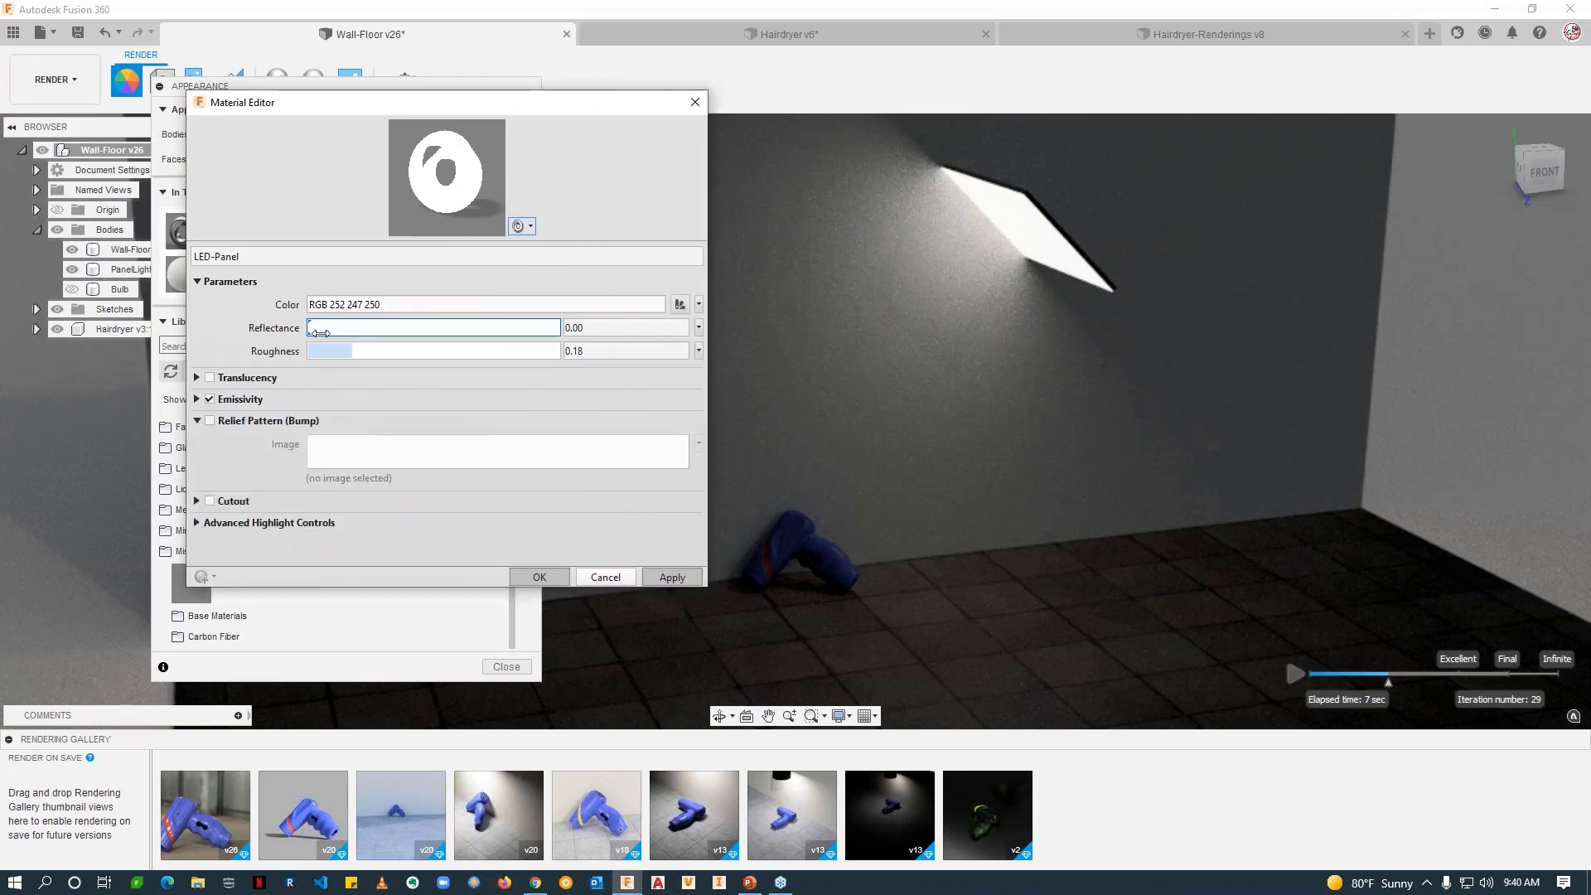
Step: Raise the LED-Panel appearance's emissivity luminance to 110545 cd/m², apply it, and leave the editor
click(197, 400)
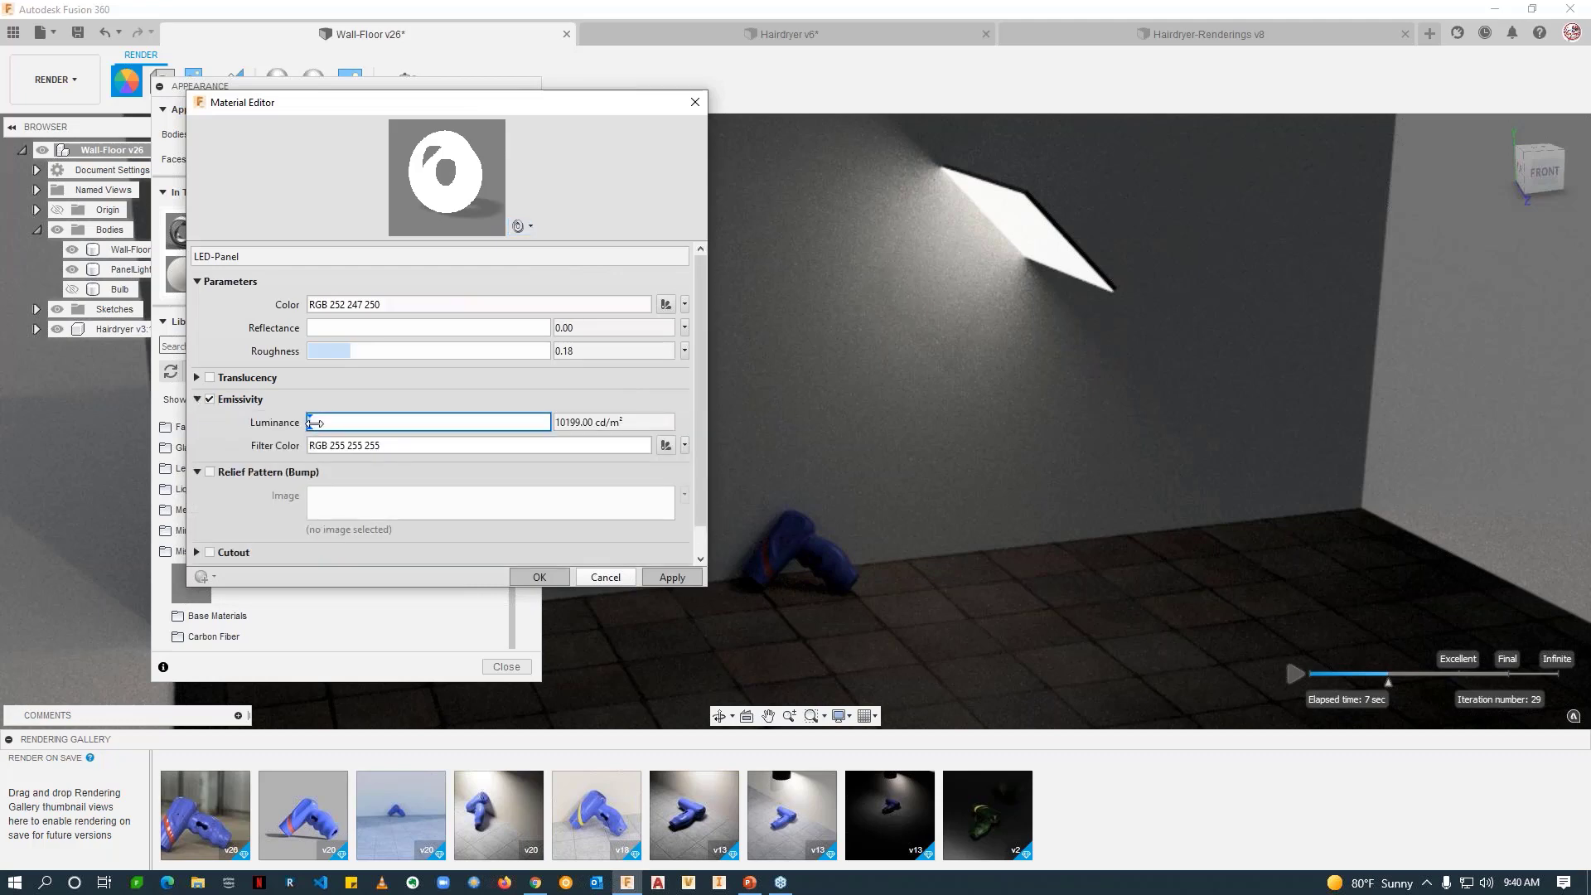
drag(318, 424, 402, 423)
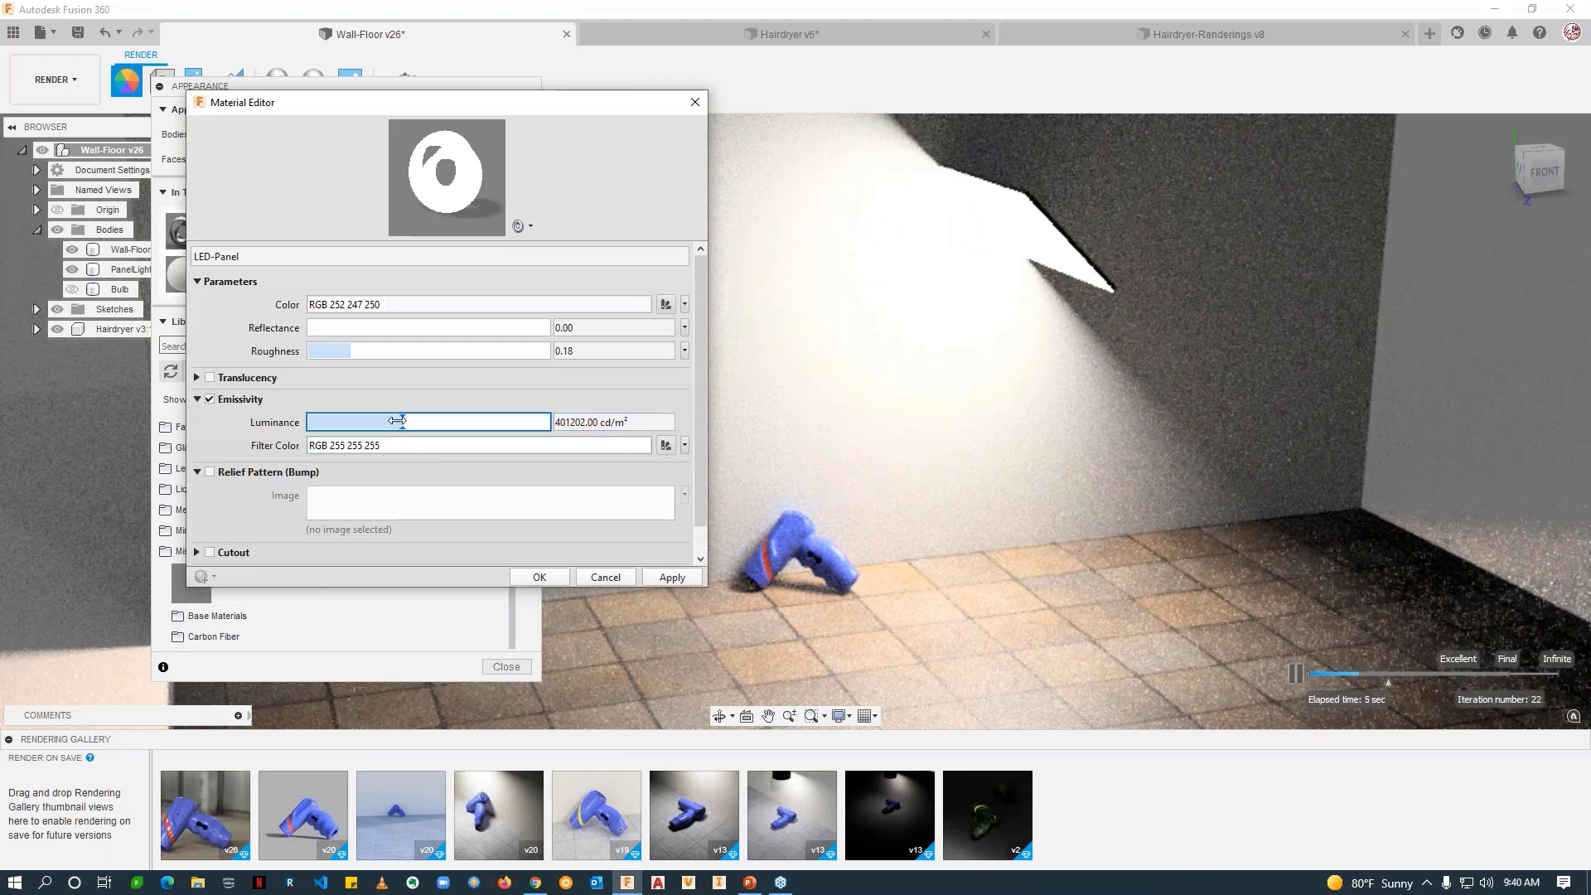
mouse_move(398, 421)
mouse_down()
mouse_move(363, 423)
mouse_move(406, 423)
mouse_up()
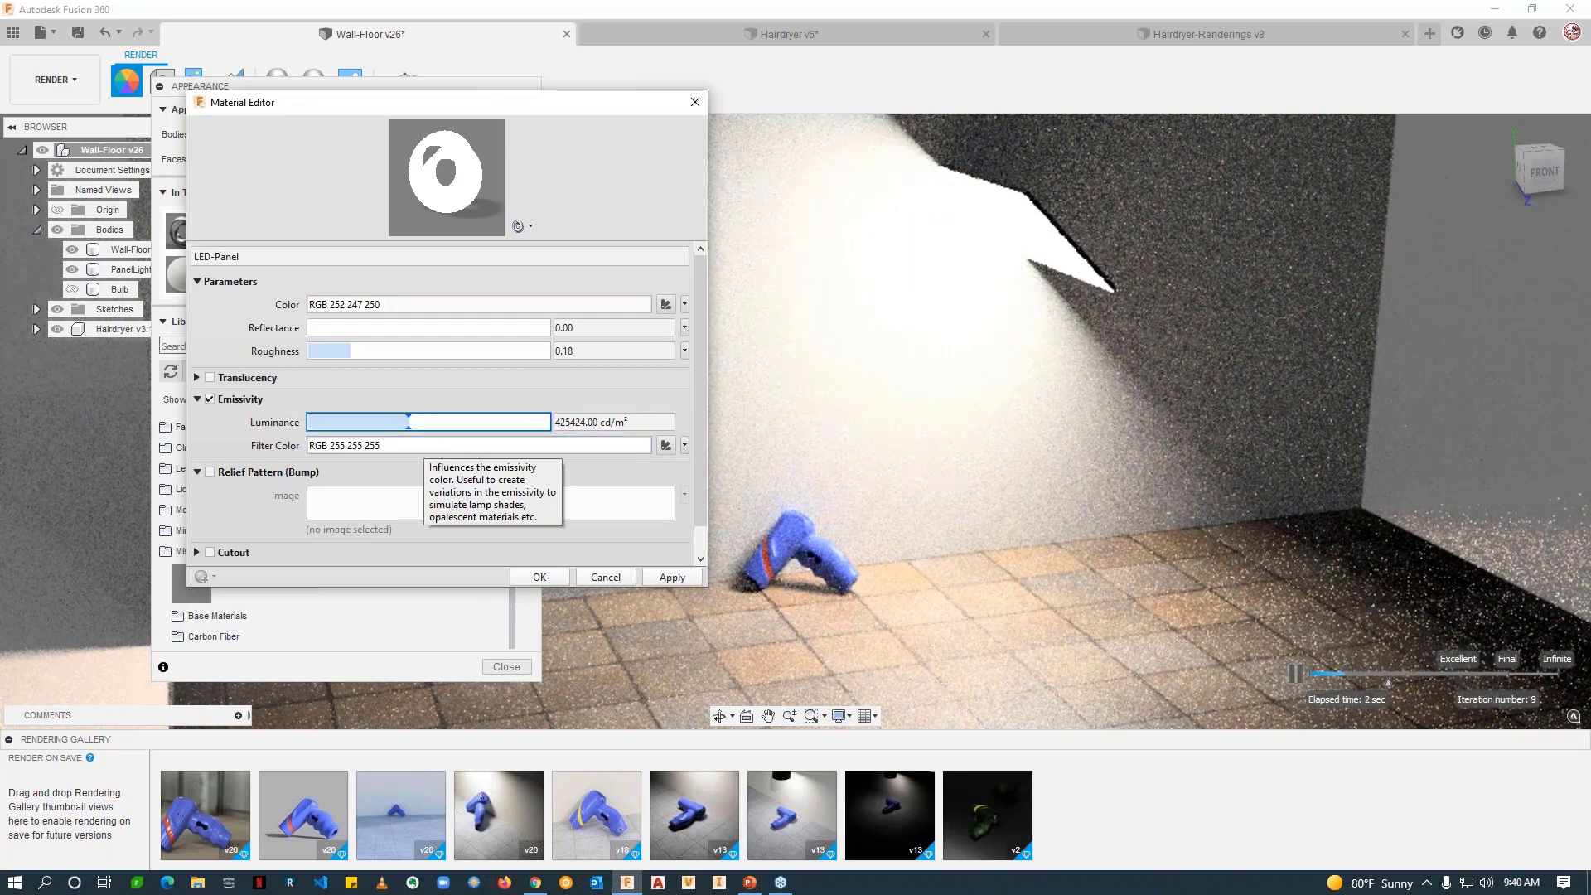
drag(408, 422, 336, 424)
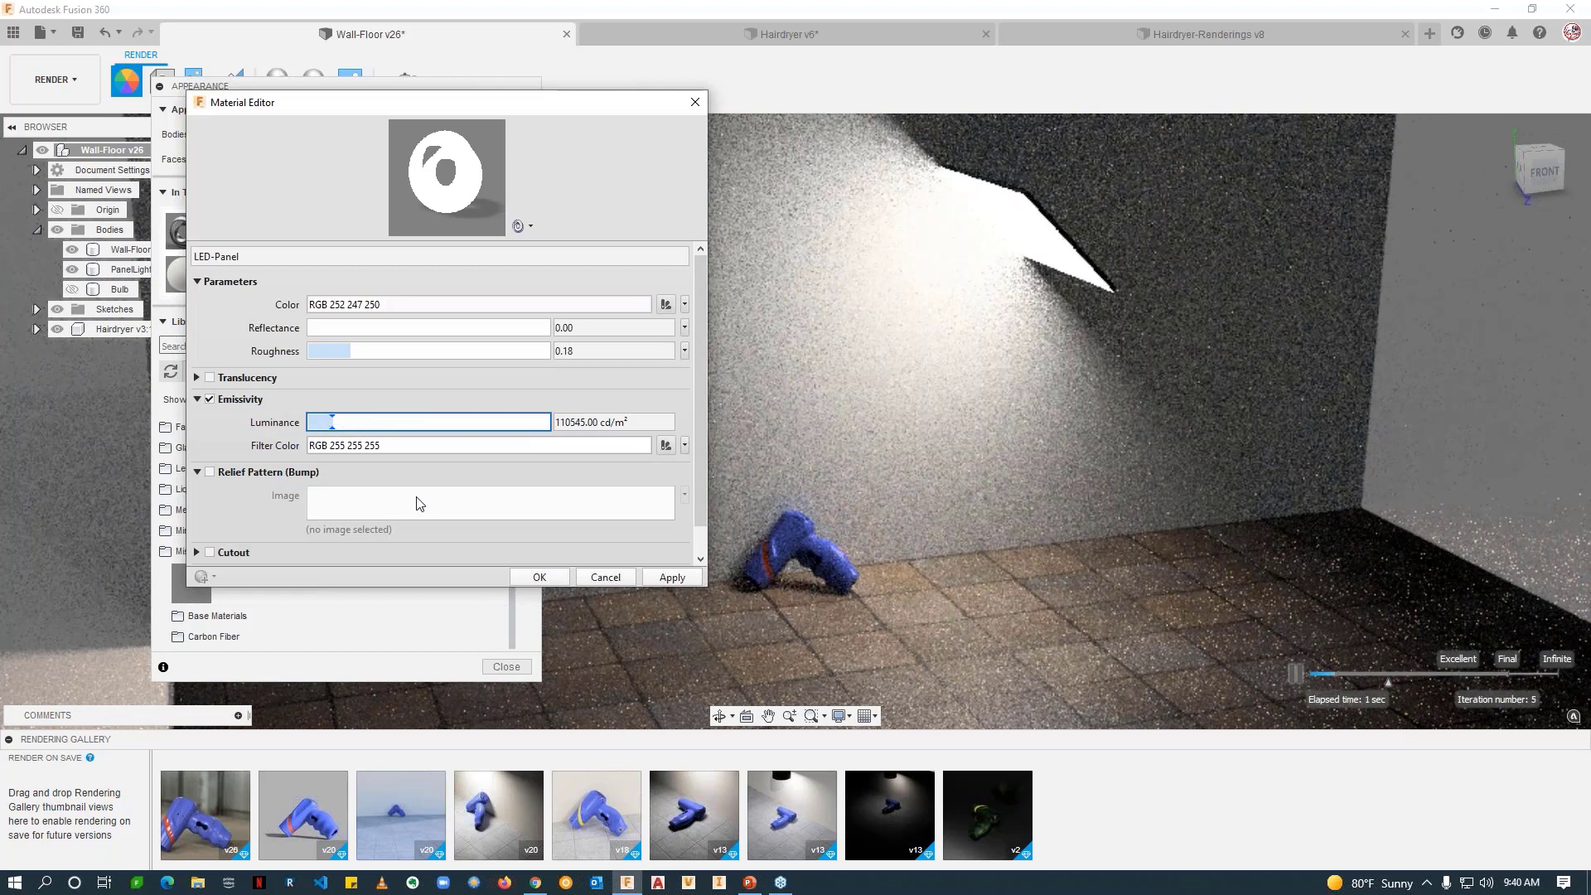
click(671, 577)
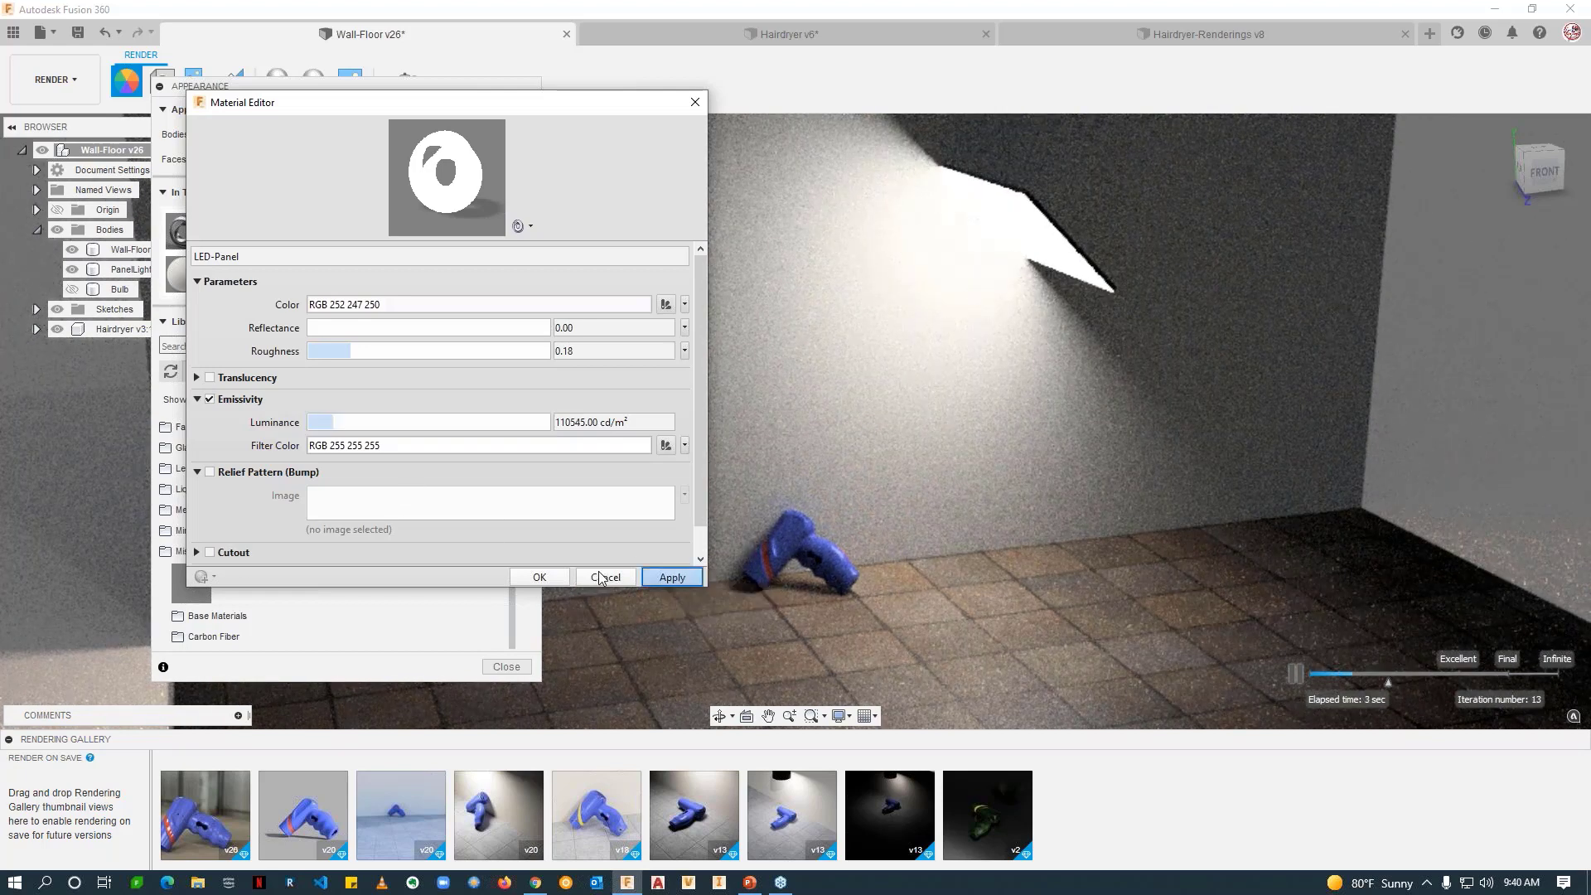
click(596, 576)
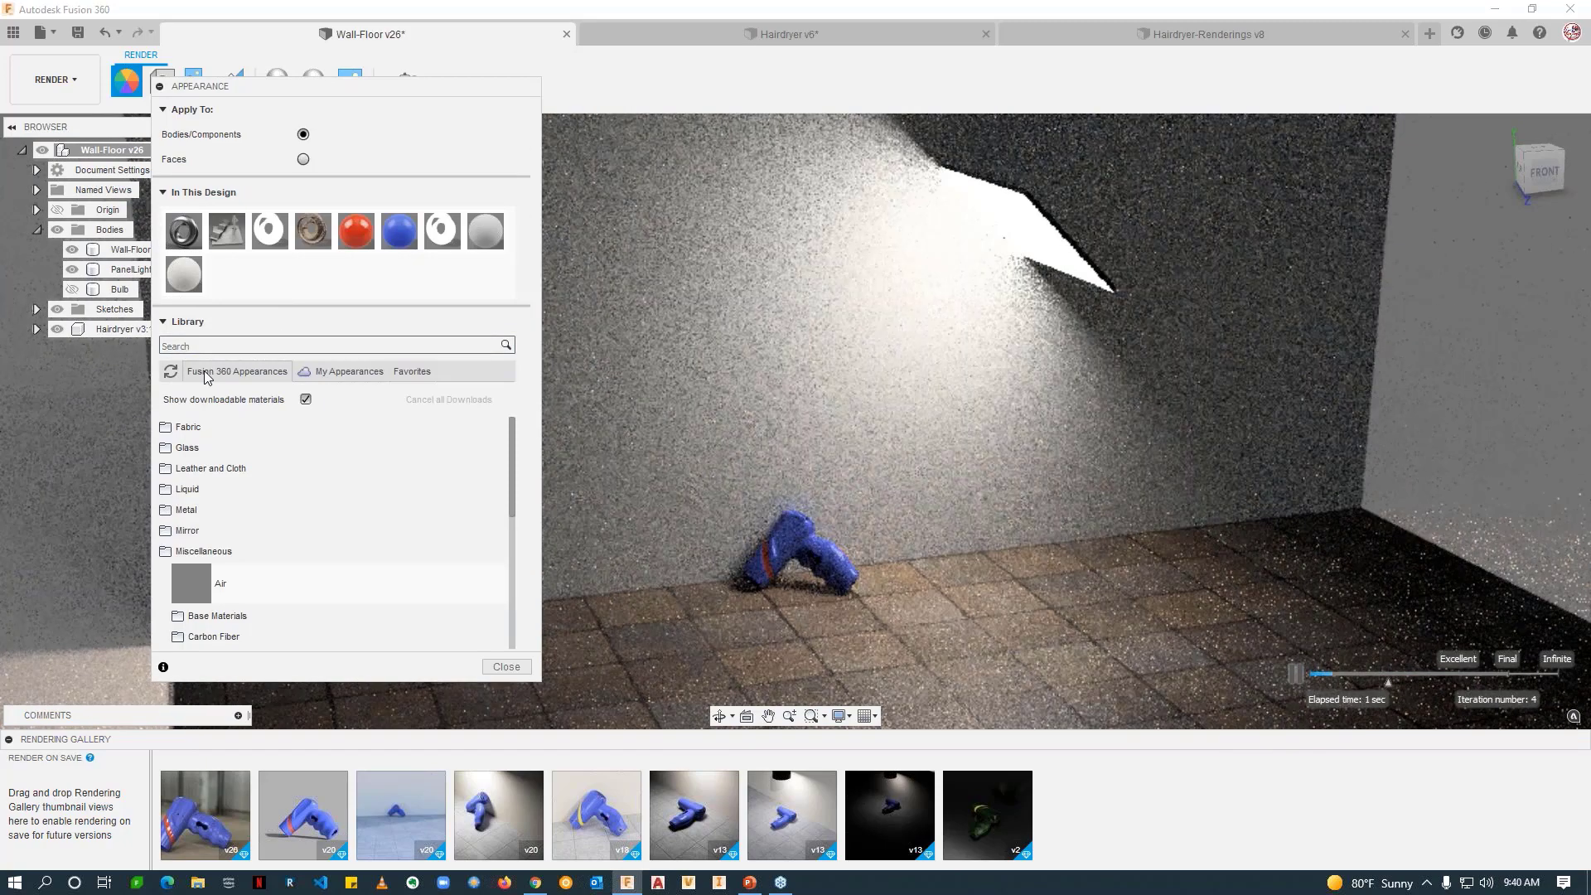
Step: Show the Emissive appearances within the Miscellaneous category of the Fusion 360 appearance library
click(204, 542)
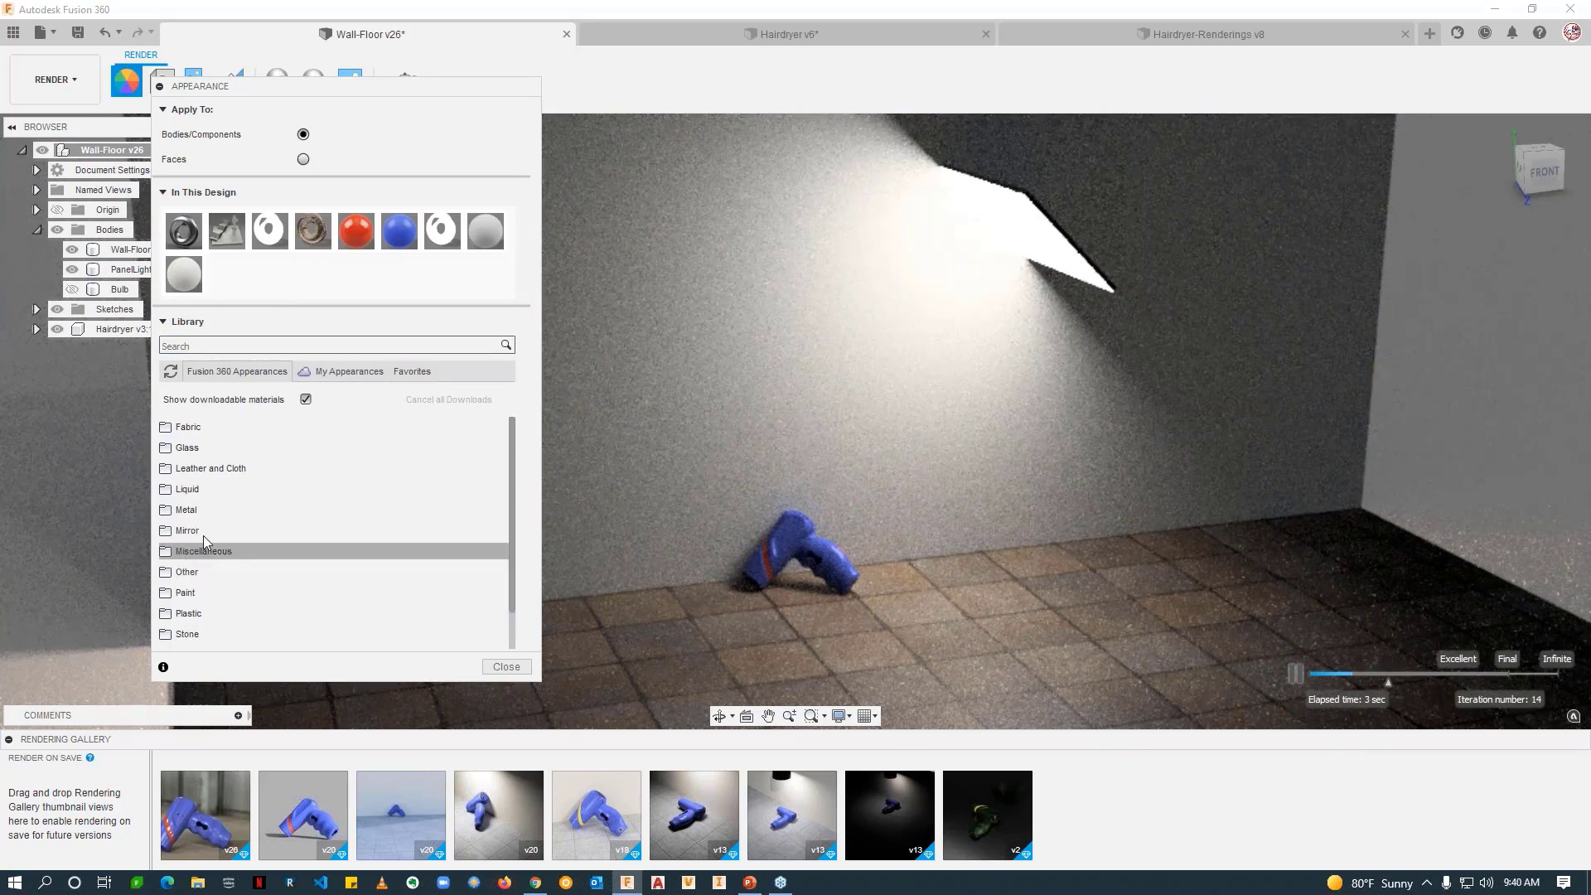
scroll(222, 527, down, 1)
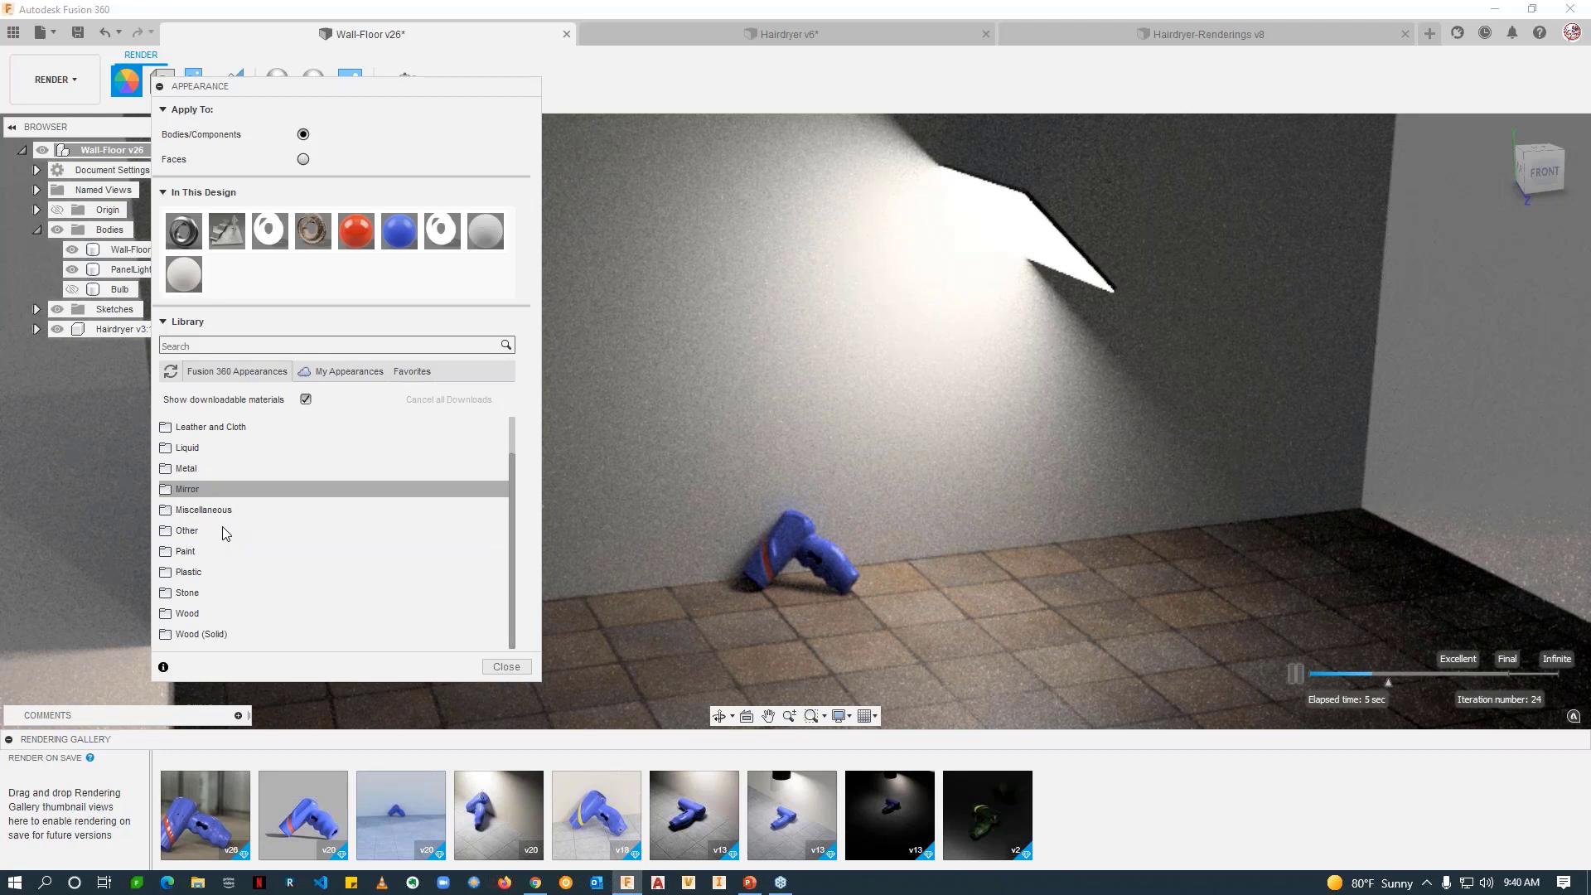
click(204, 509)
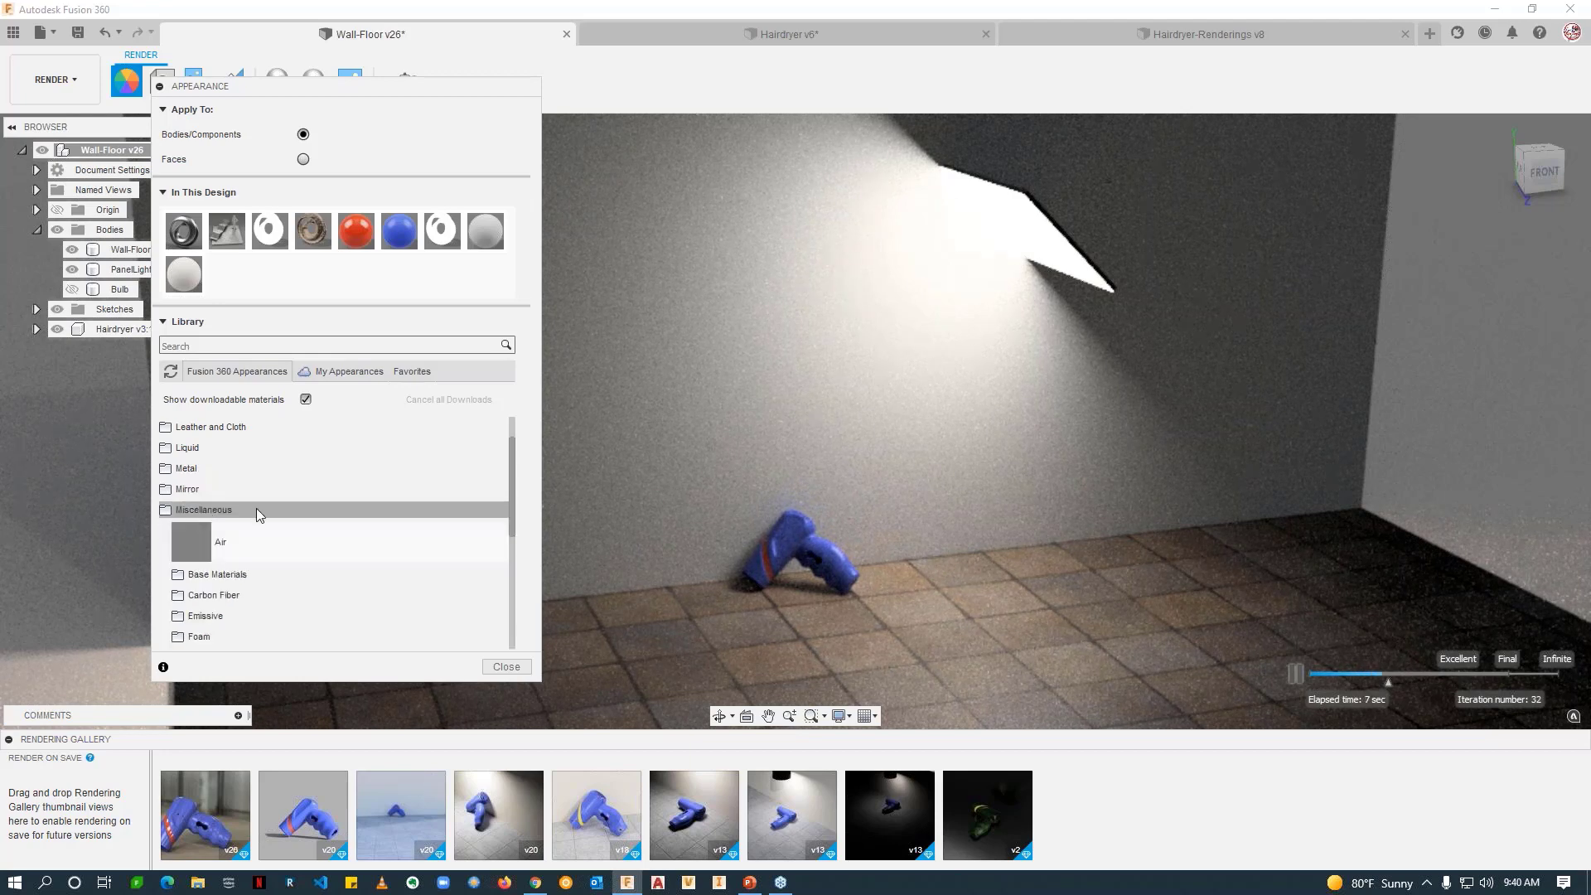
scroll(256, 505, down, 3)
scroll(286, 494, up, 1)
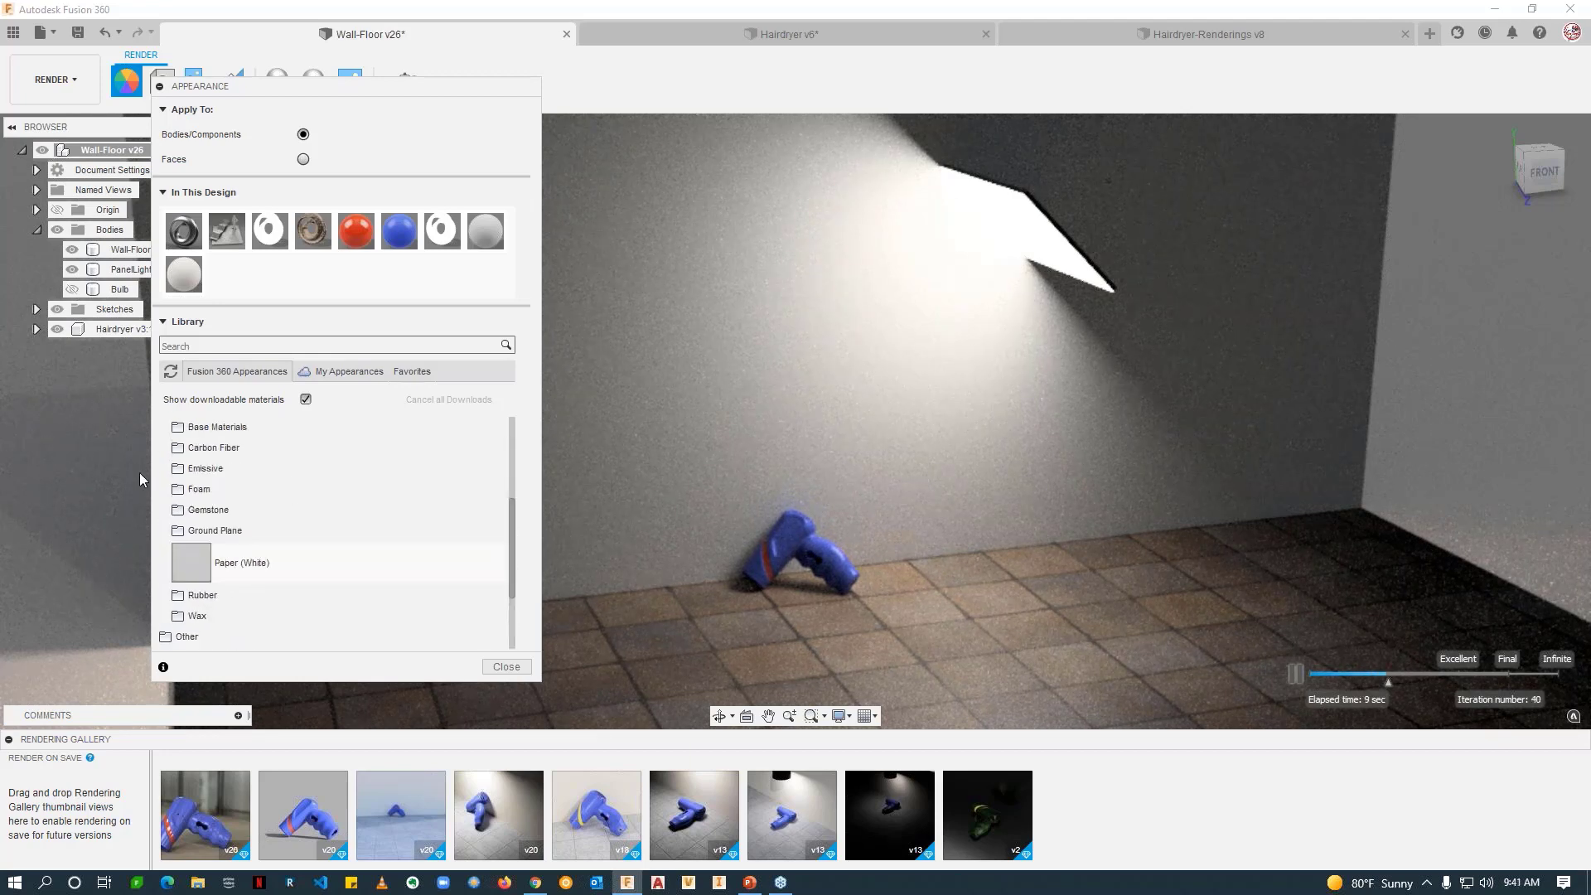
click(195, 472)
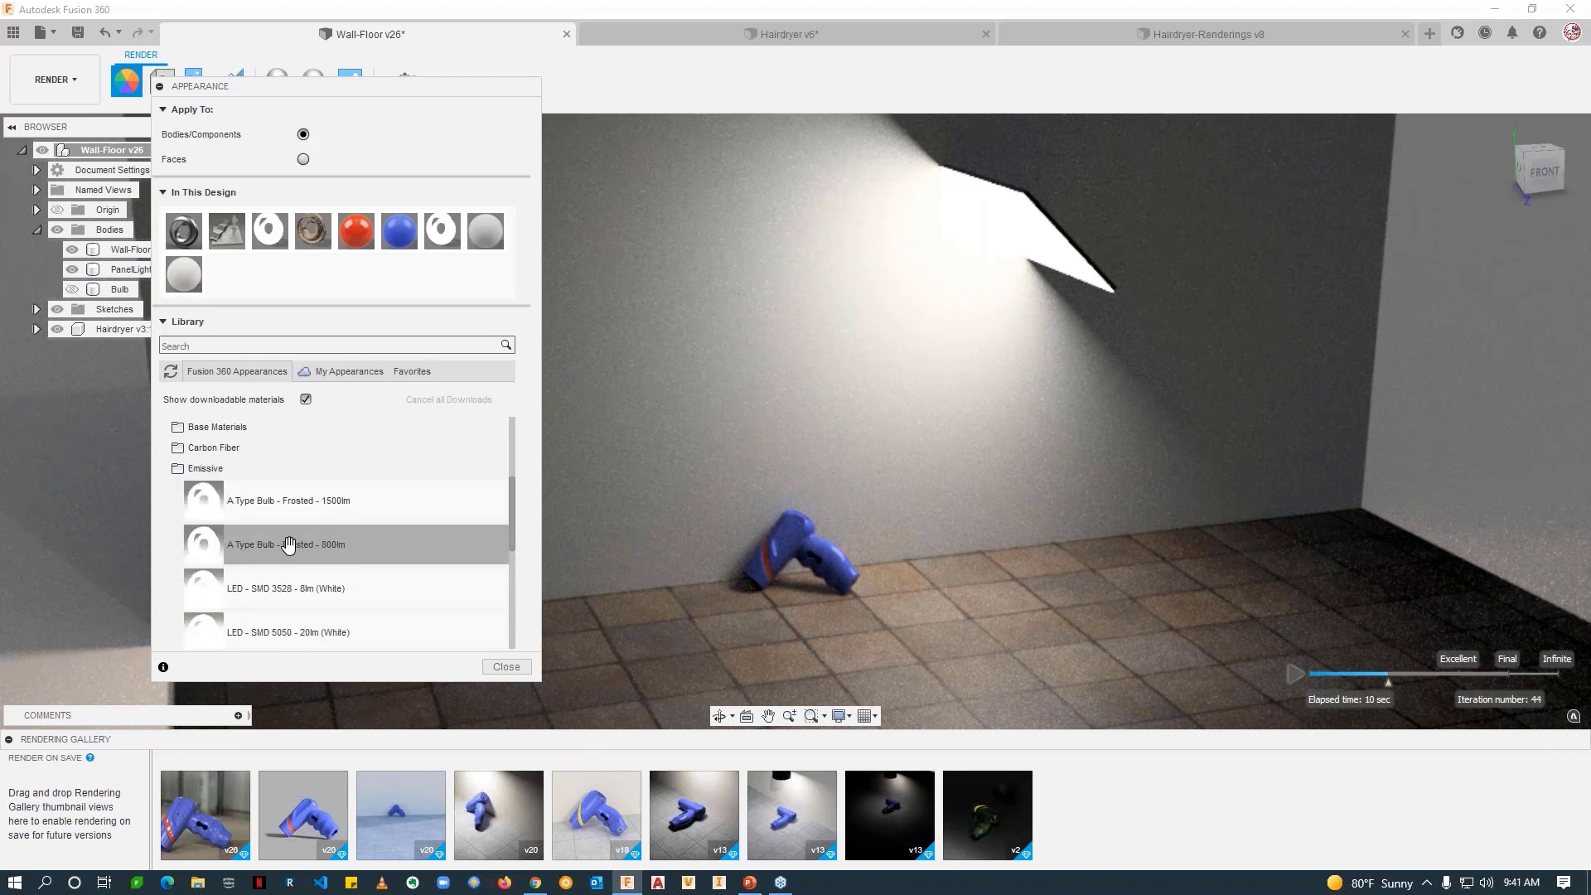
Step: Add the LED (Blue) appearance from the Emissive library category to the design
scroll(300, 522, down, 1)
scroll(330, 539, down, 3)
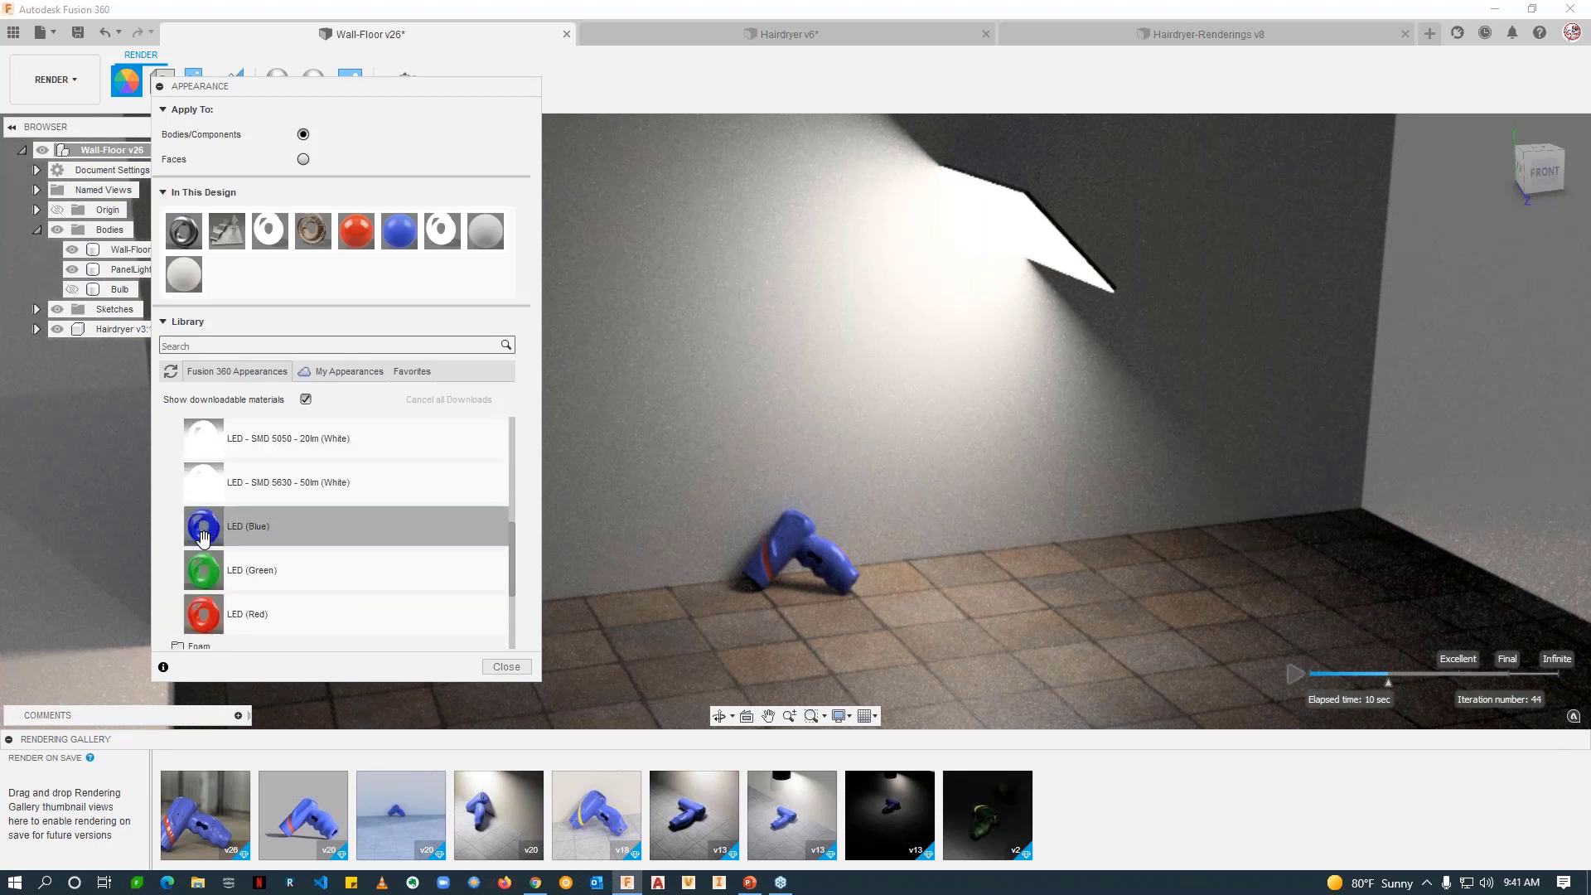
drag(203, 537, 406, 298)
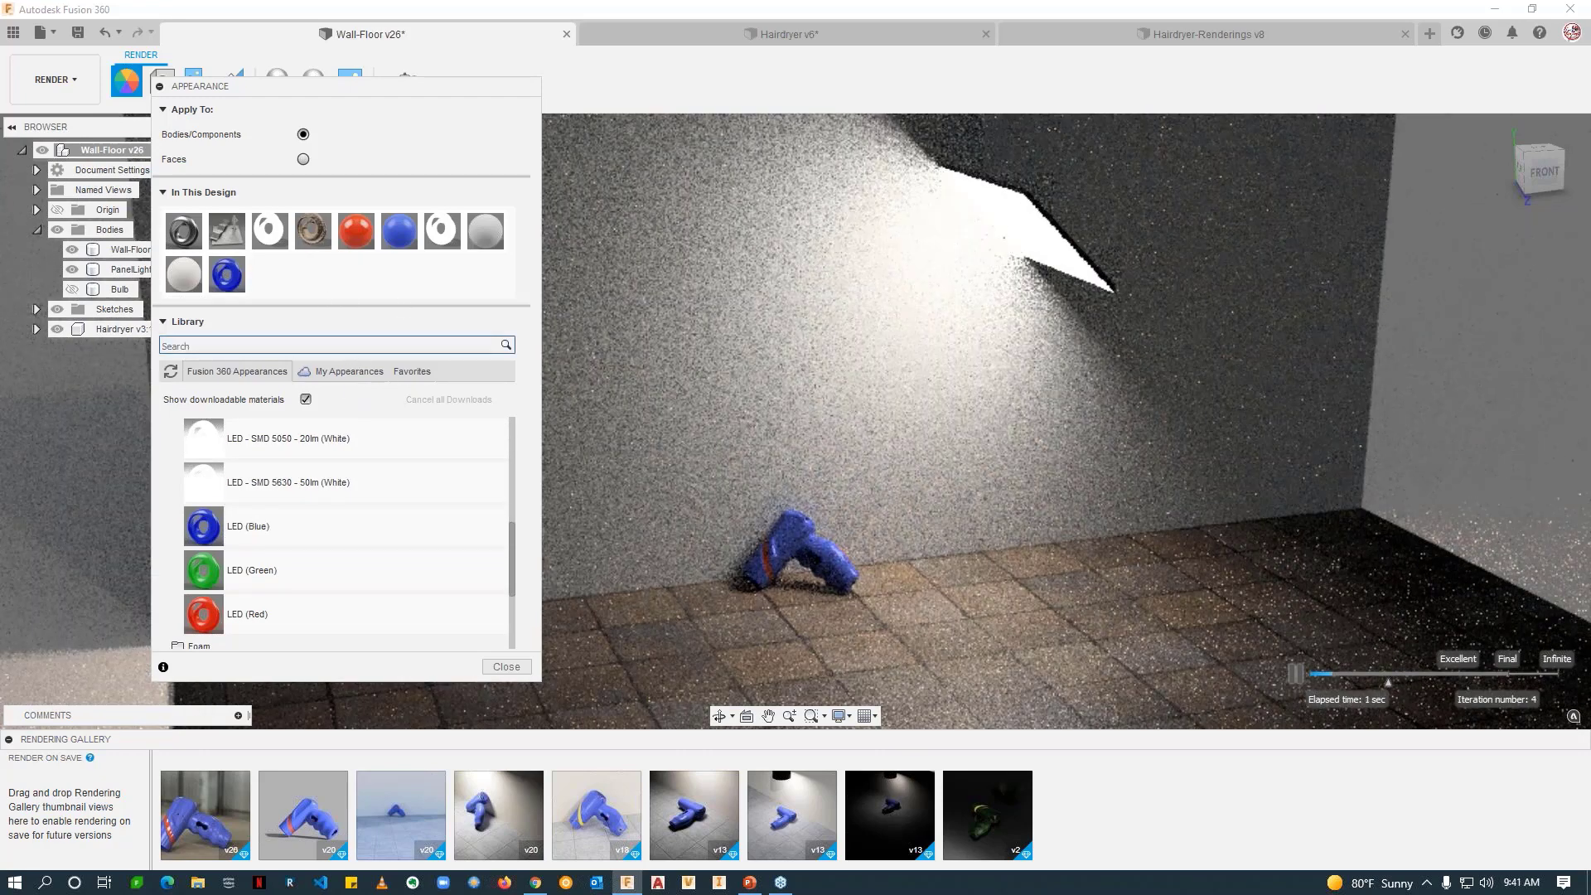
Step: Duplicate the design's LED (Blue) appearance and delete the original, keeping only the copy
right_click(227, 286)
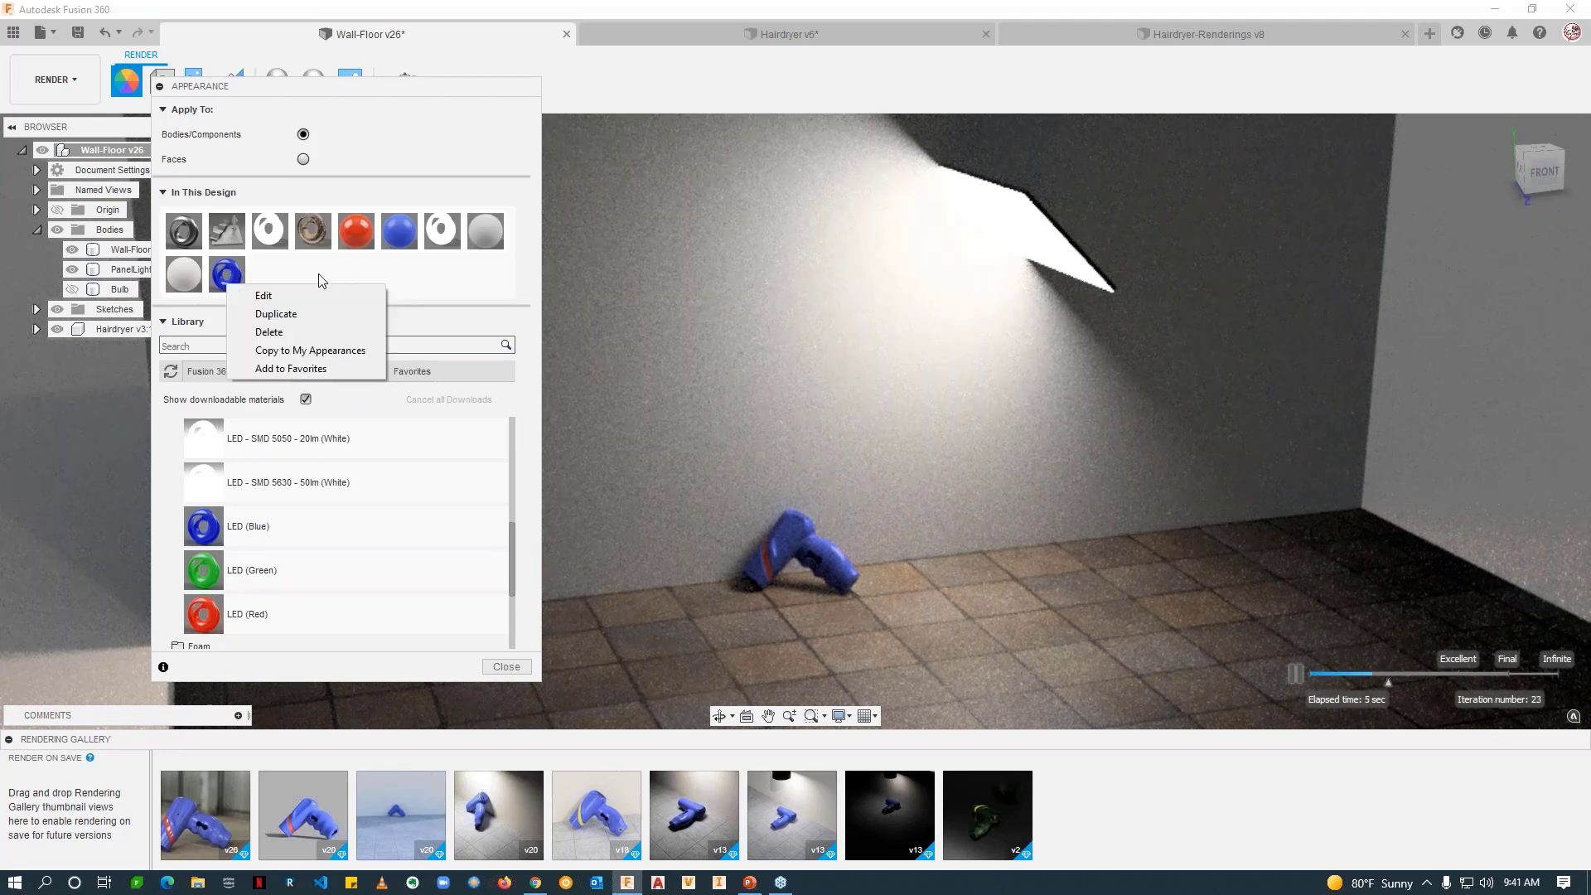
click(321, 280)
right_click(226, 283)
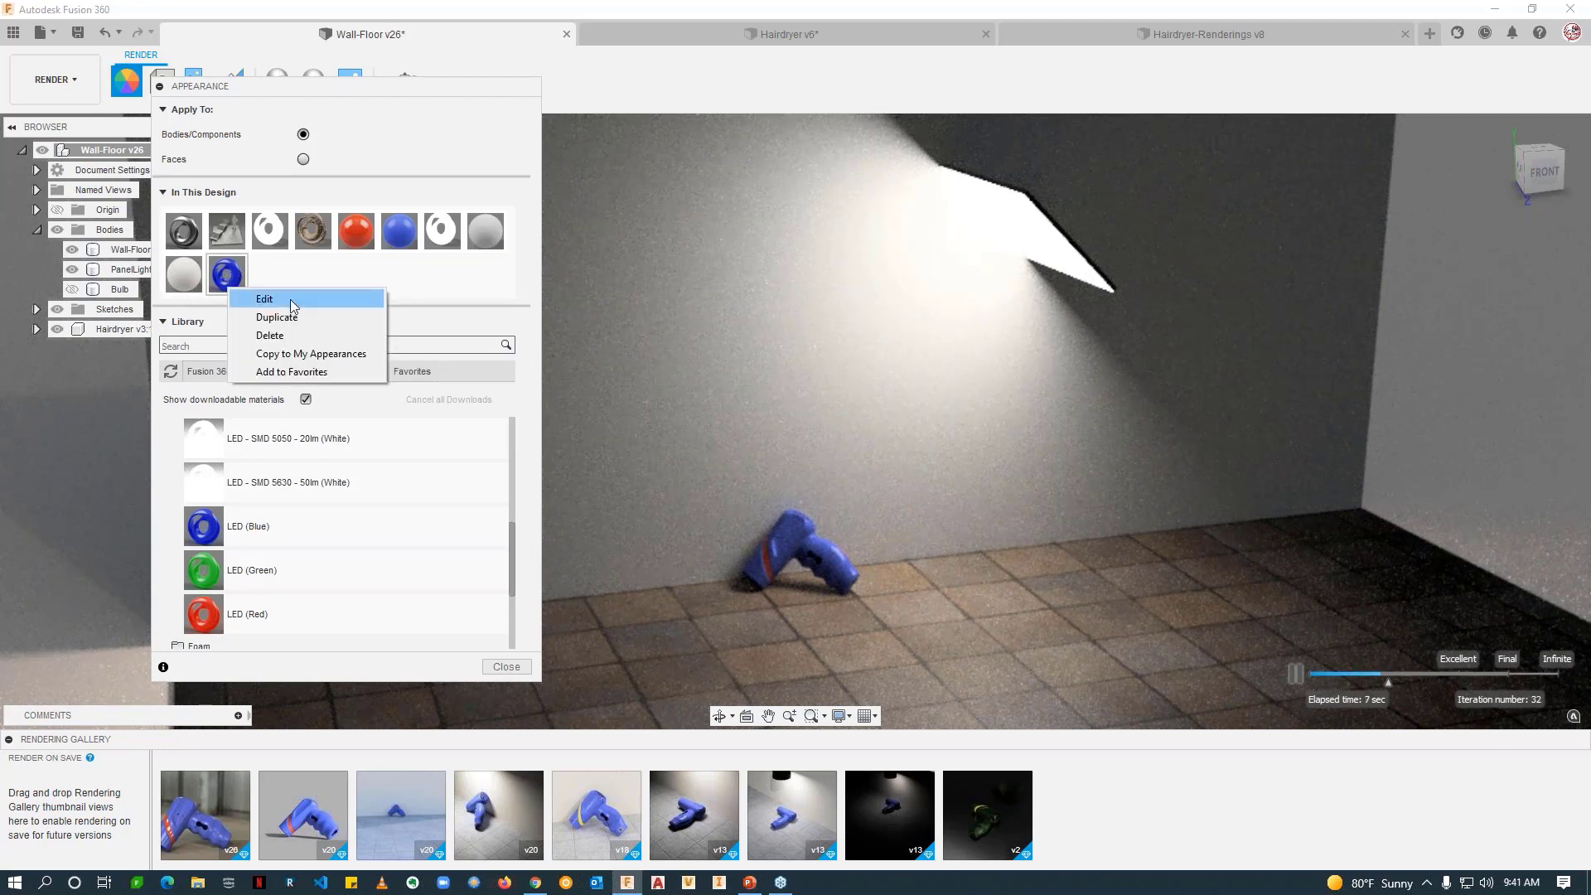
click(295, 315)
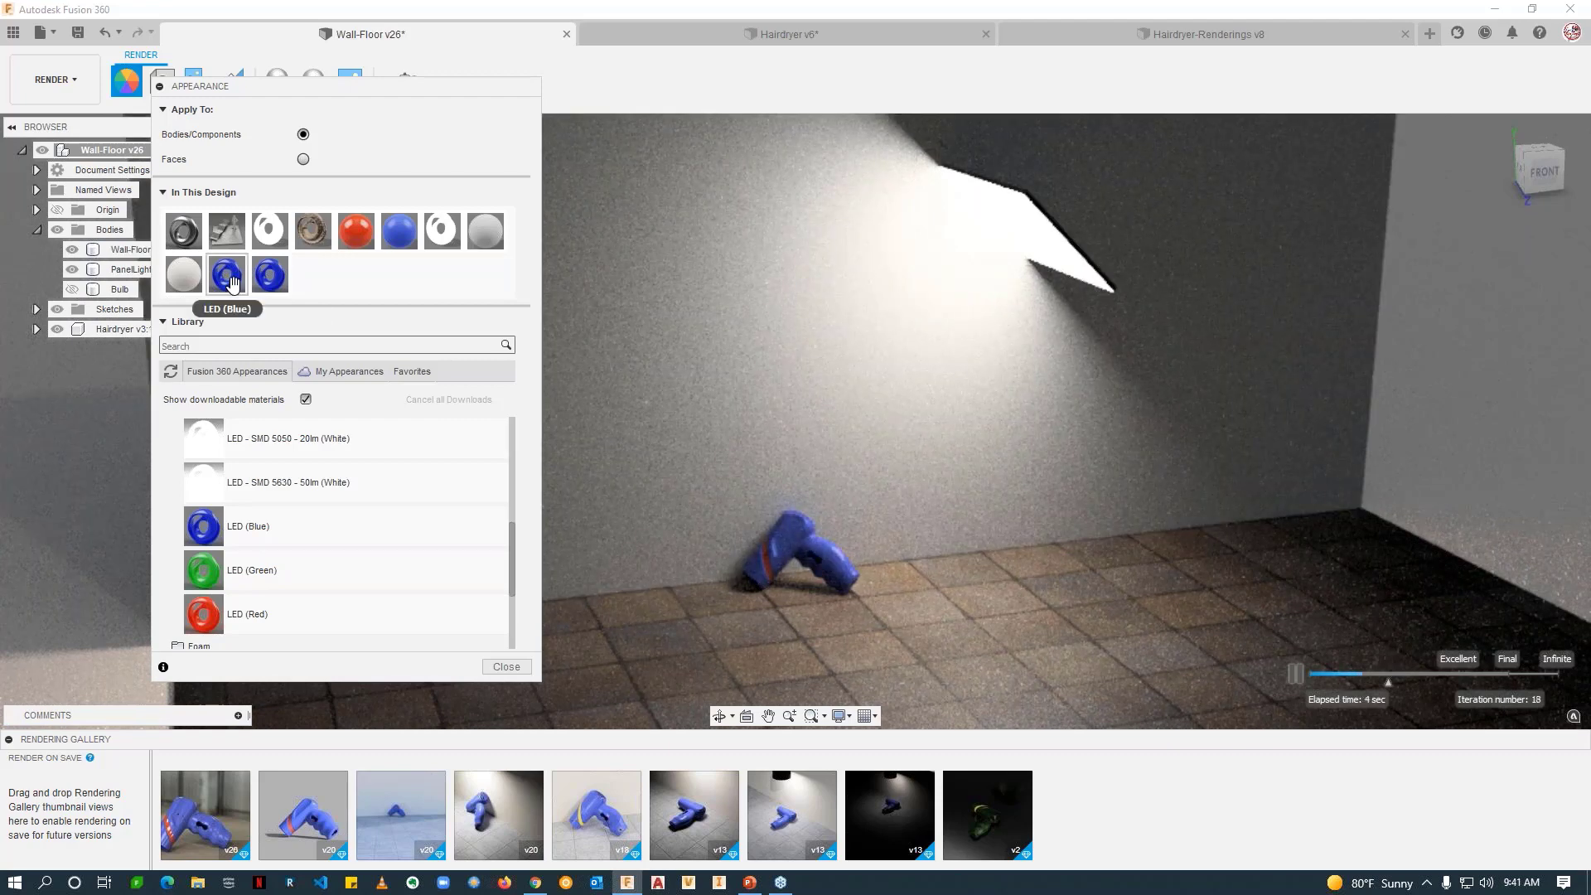
right_click(228, 285)
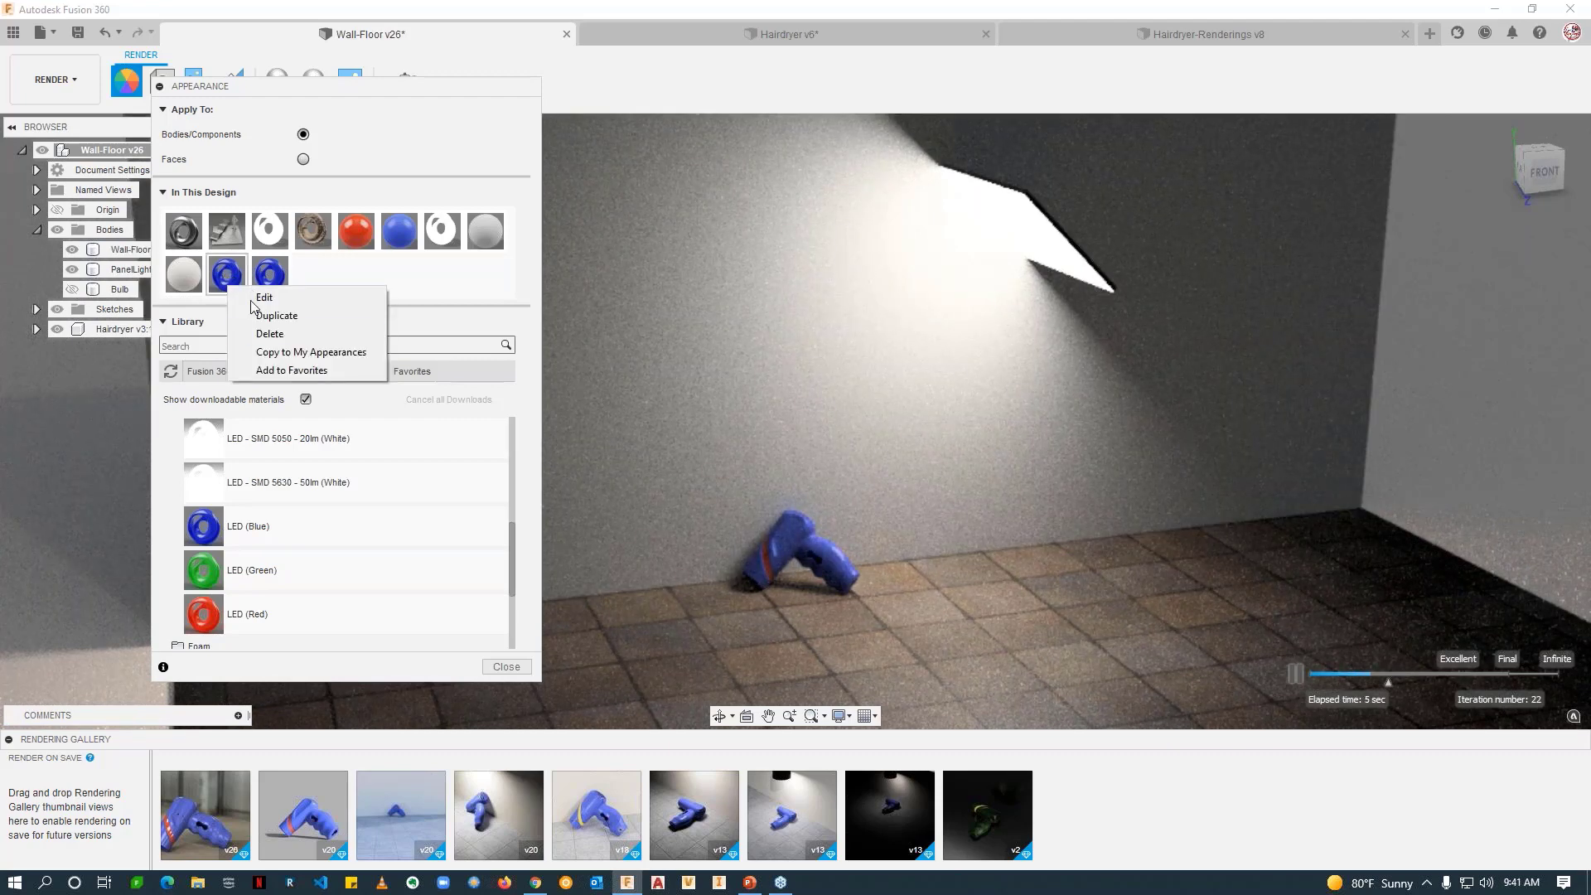
click(264, 334)
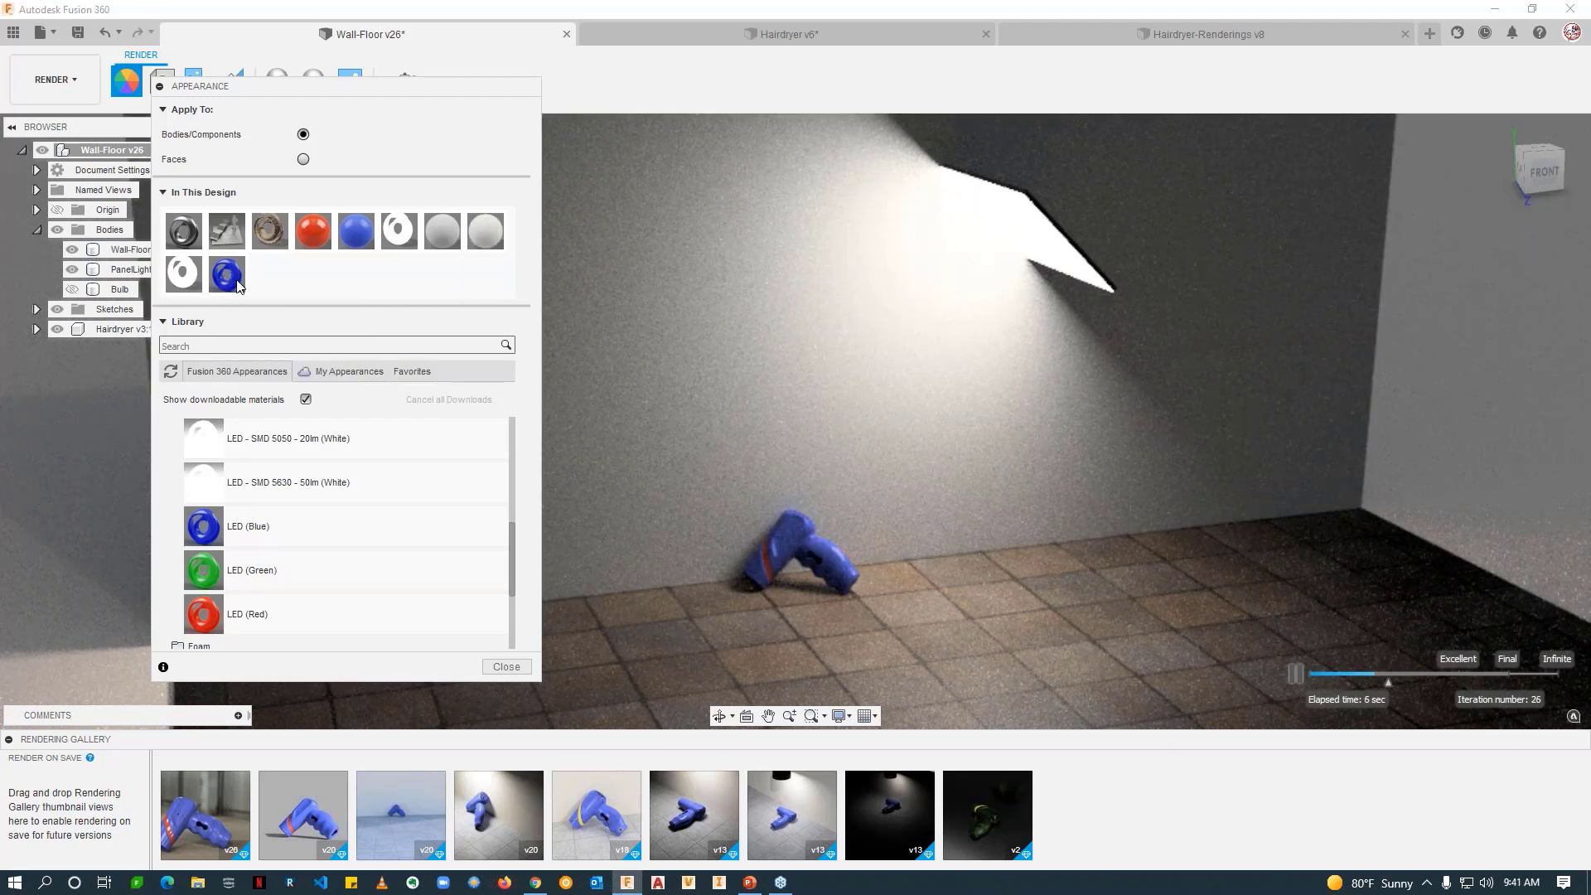
Step: Rename the copied blue LED appearance to LED (Blue) (1) - Mine
right_click(228, 275)
click(286, 268)
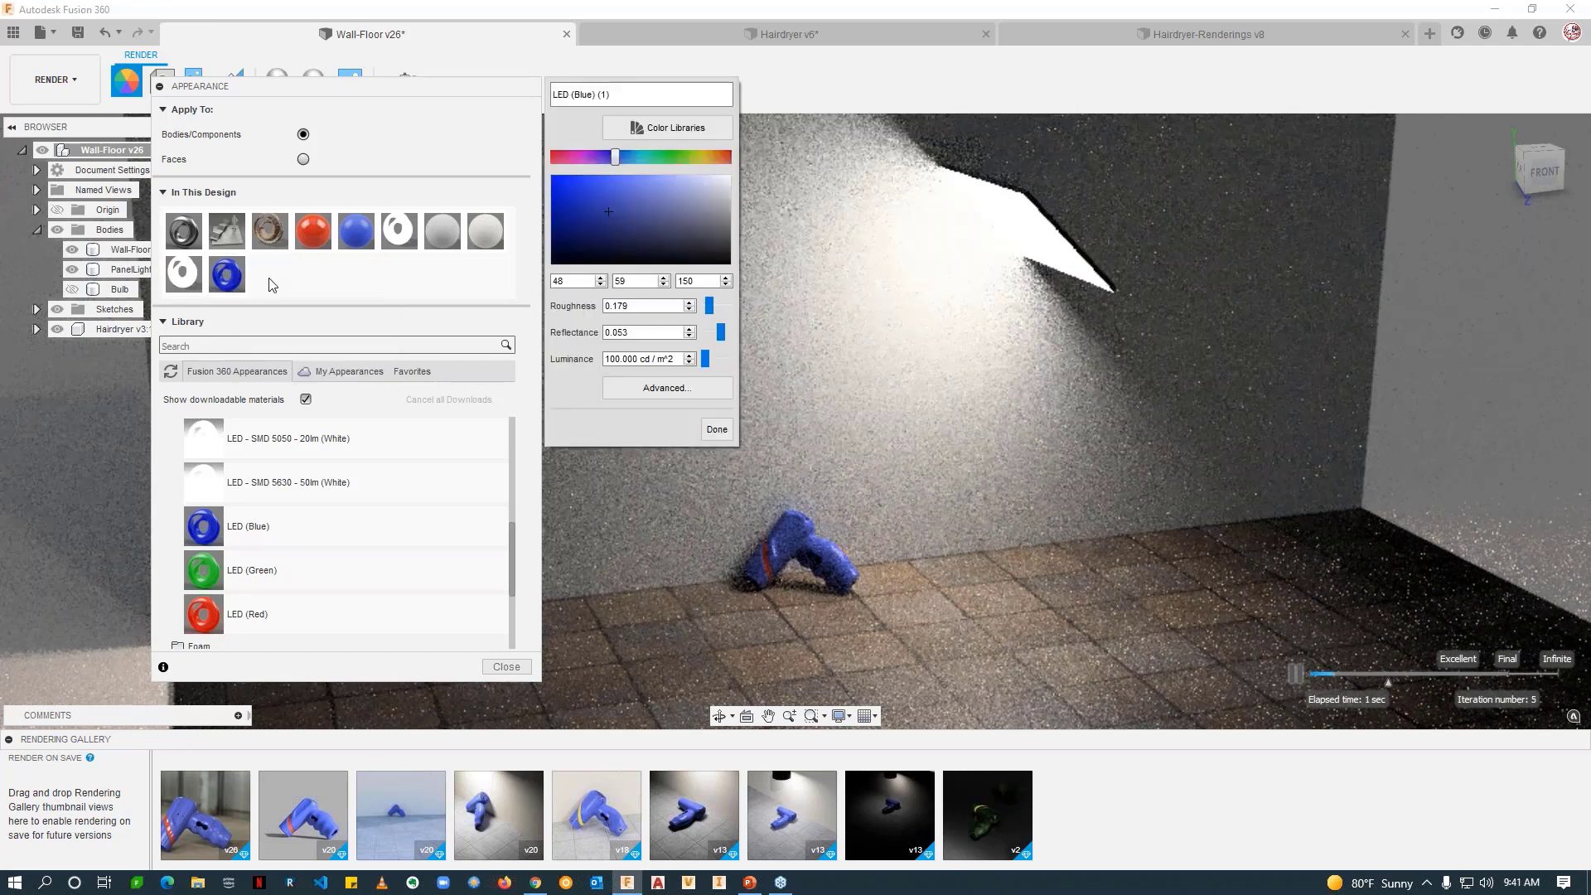
click(634, 99)
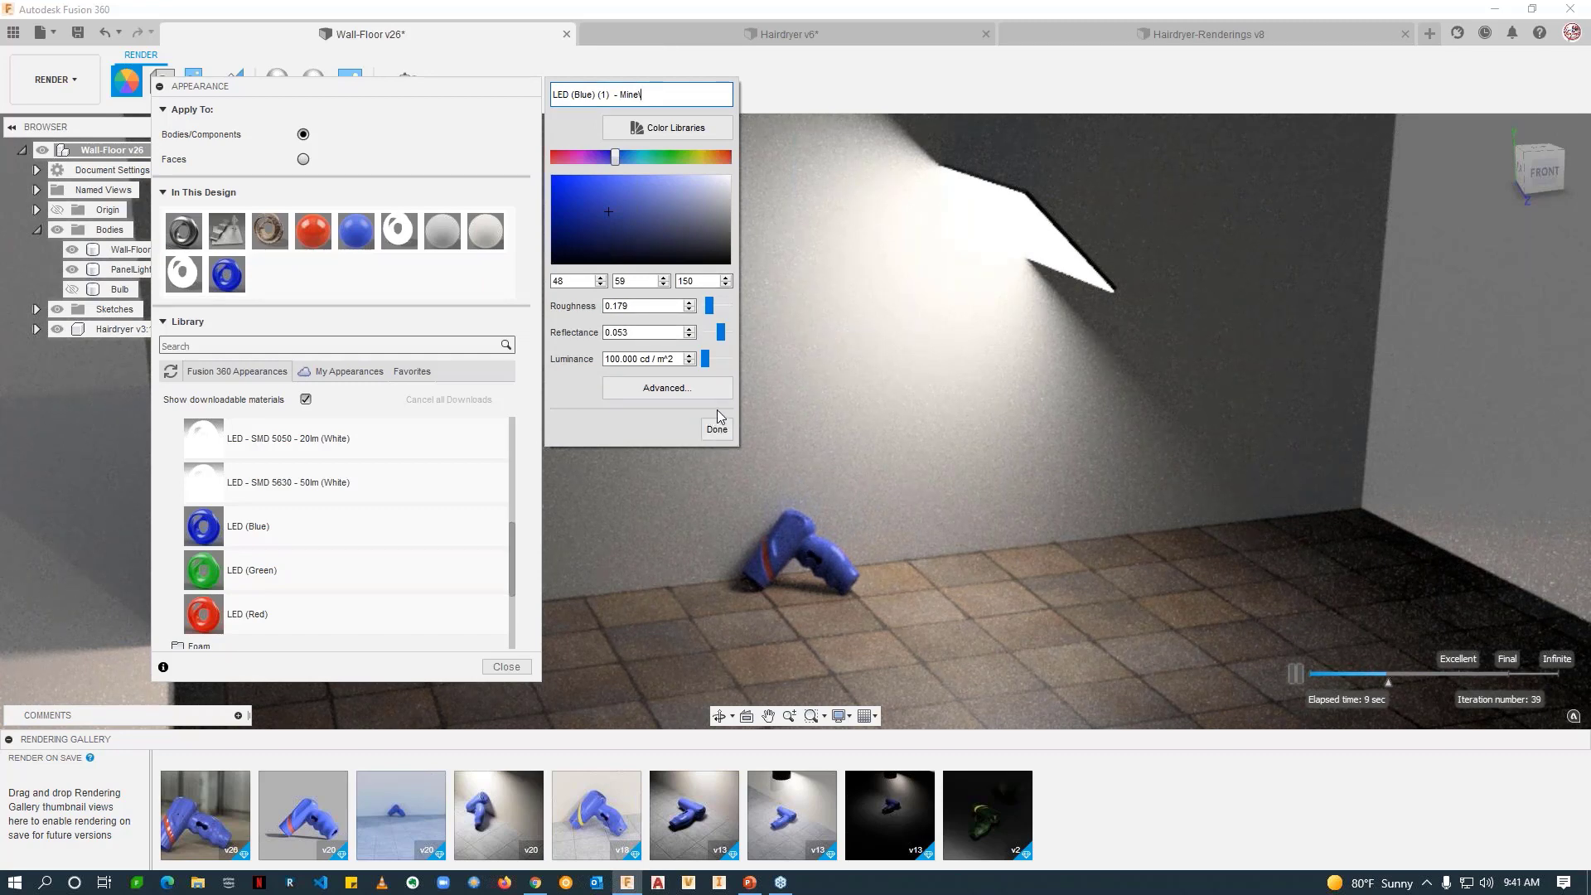
click(717, 419)
Step: Apply the LED (Blue) (1) - Mine appearance to the PanelLight body, removing the appearances applied to its faces
drag(228, 286, 879, 298)
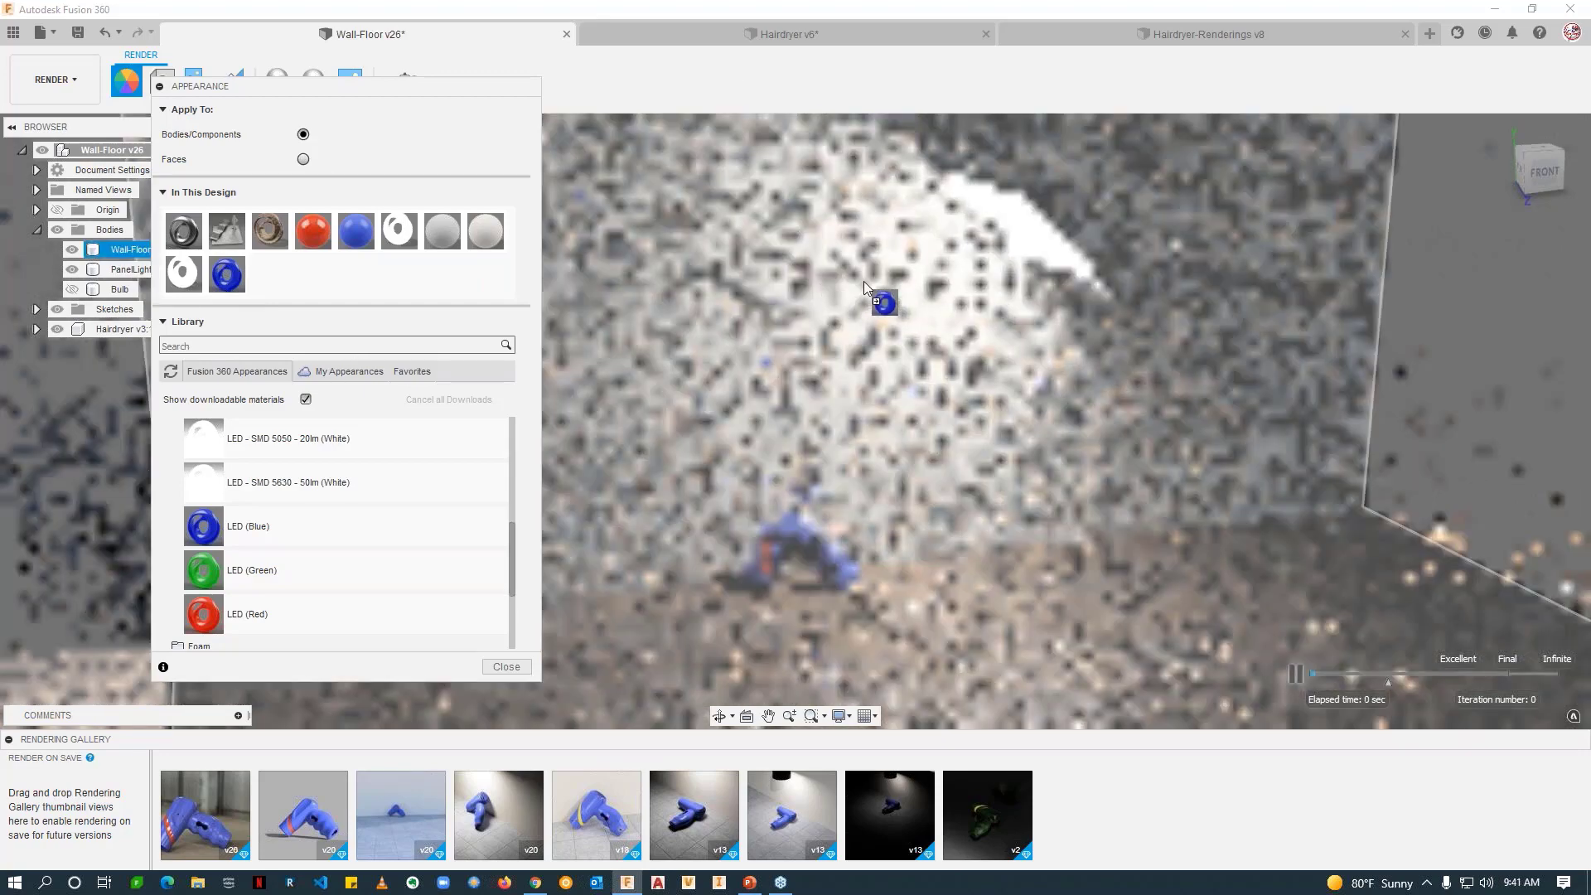
drag(236, 284, 1036, 280)
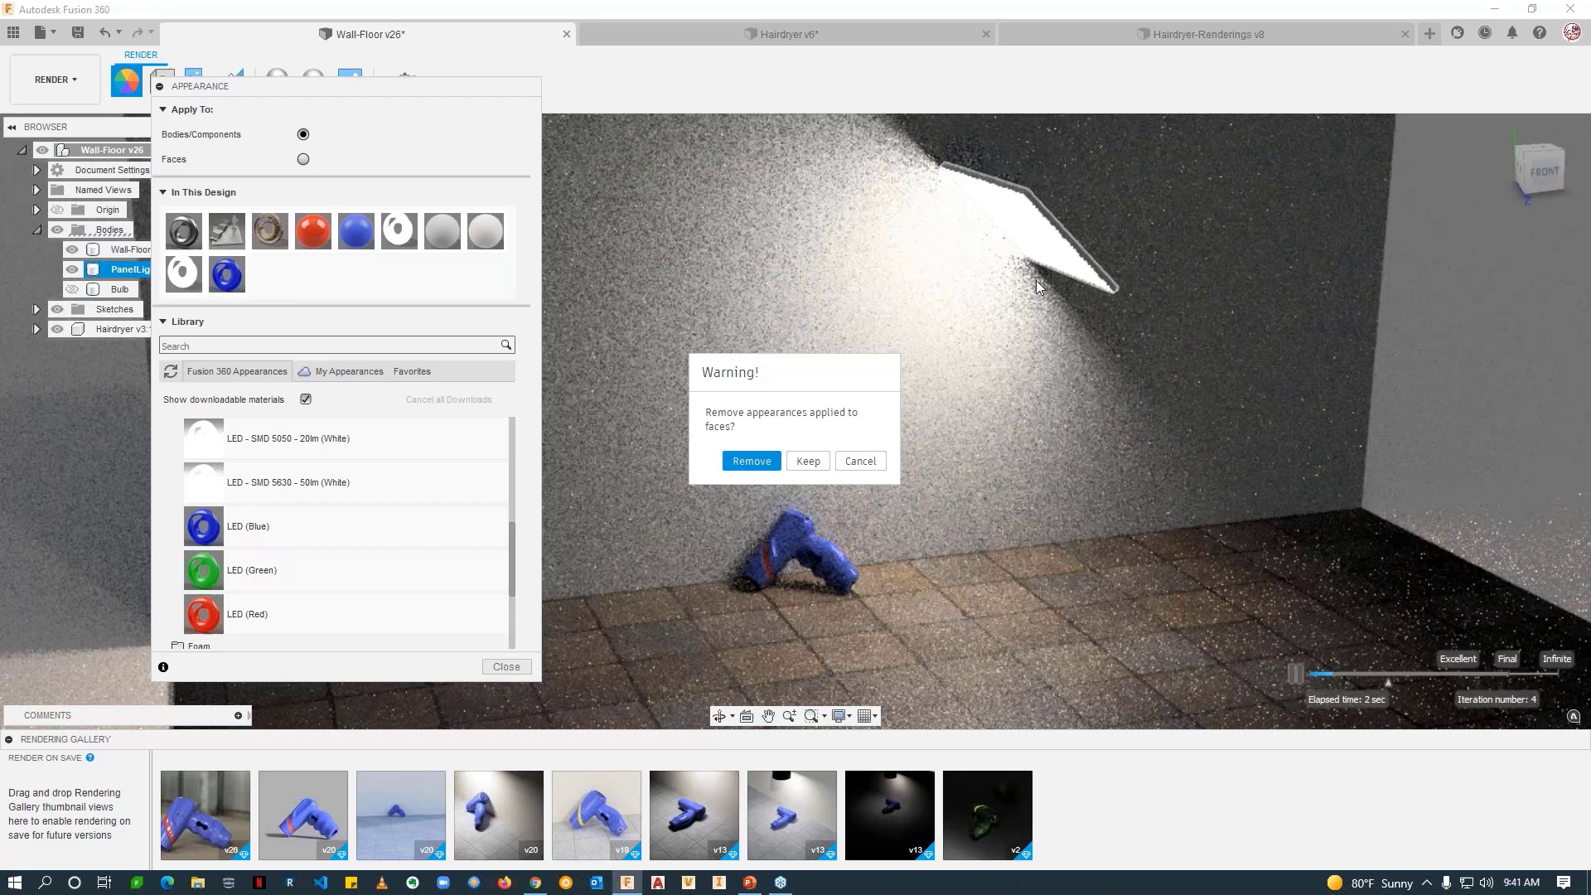
click(746, 461)
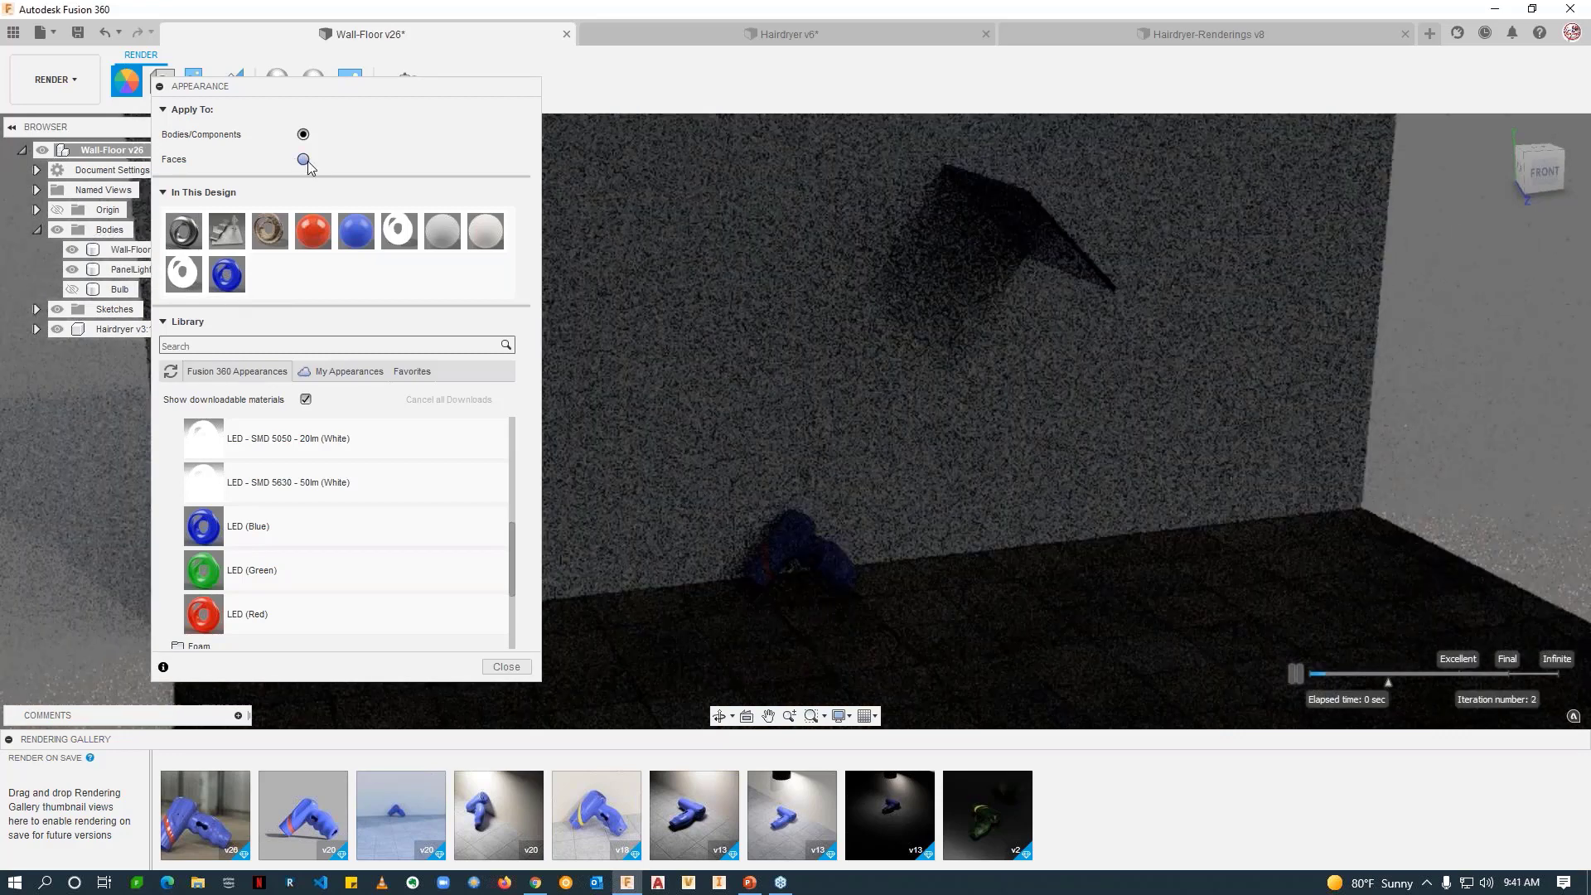
Step: Switch appearance application to faces and apply LED (Blue) (1) - Mine to the panel light's underside
click(303, 159)
drag(226, 273, 996, 255)
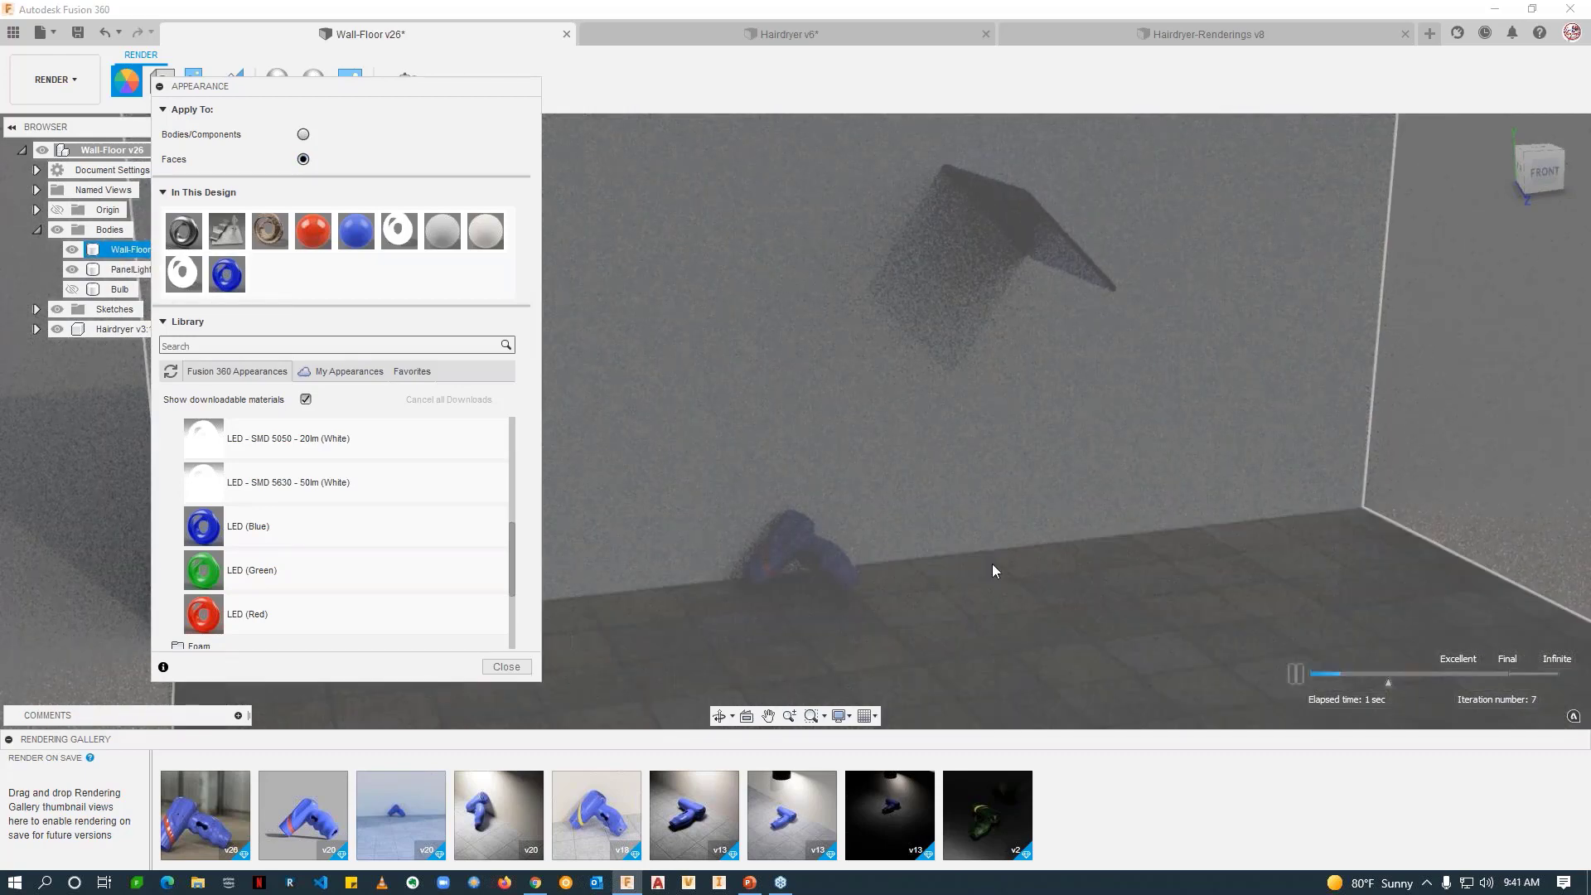
click(1005, 224)
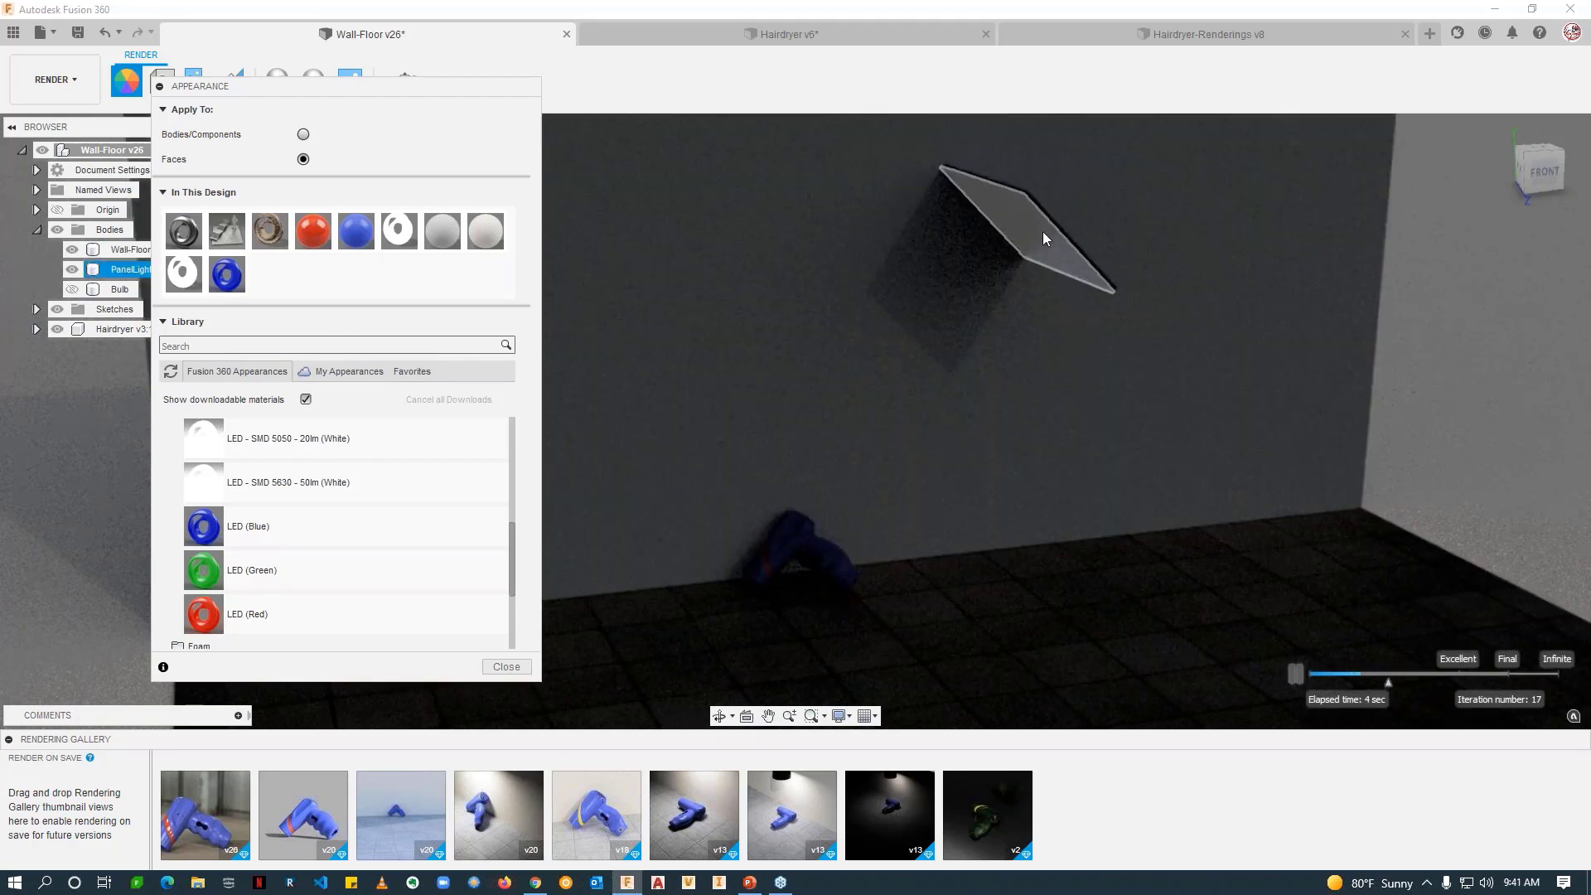
key(Escape)
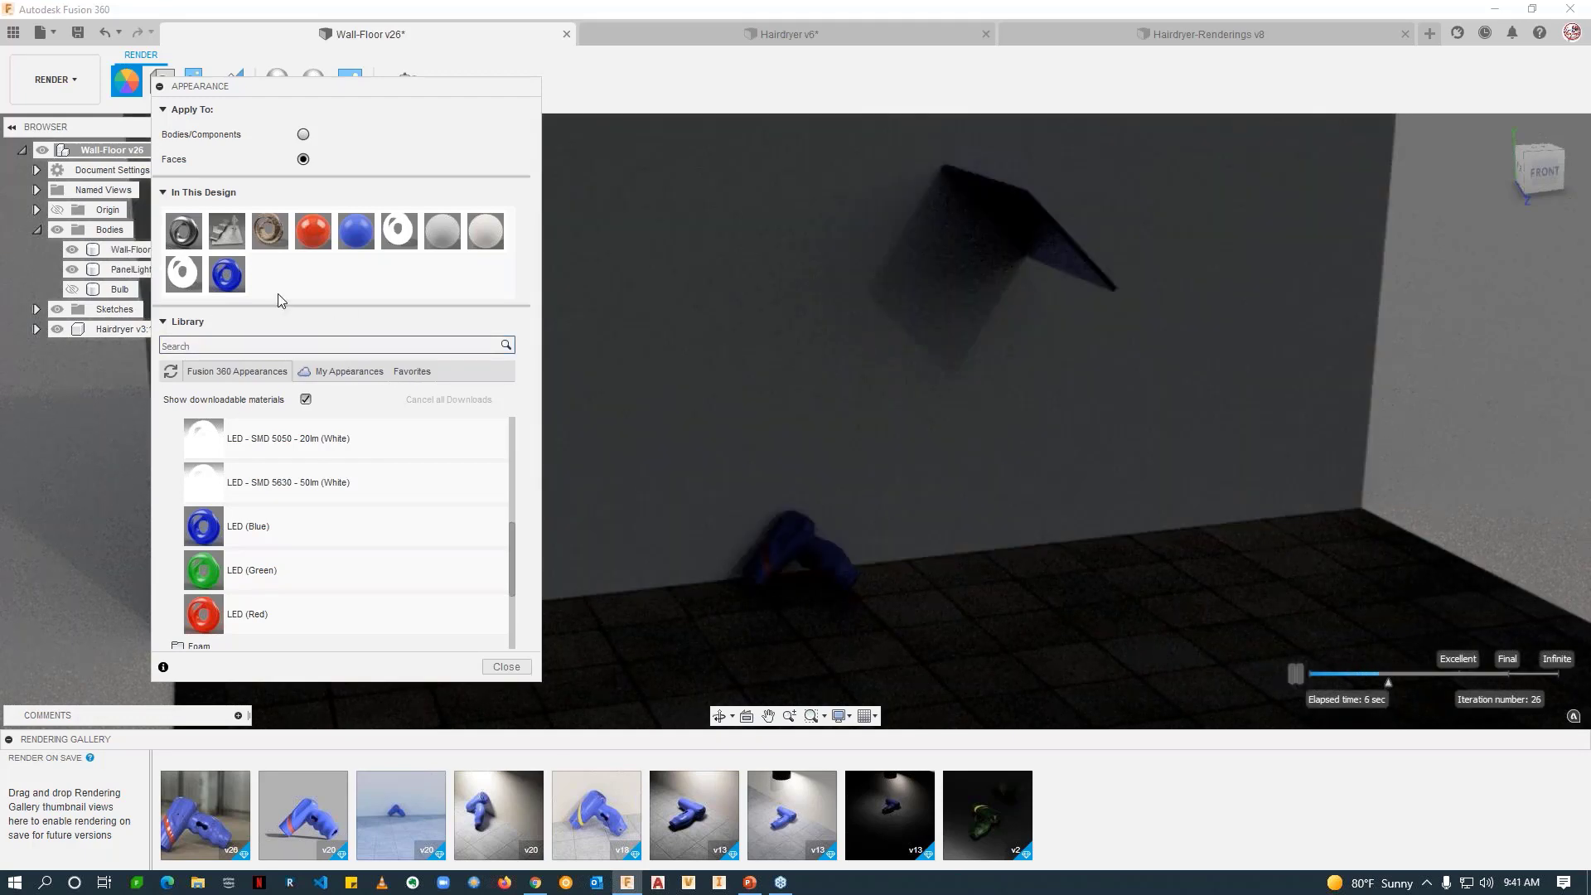
Step: Set the luminance of LED (Blue) (1) - Mine to 214286 cd/m² and finish editing it
right_click(232, 278)
click(253, 294)
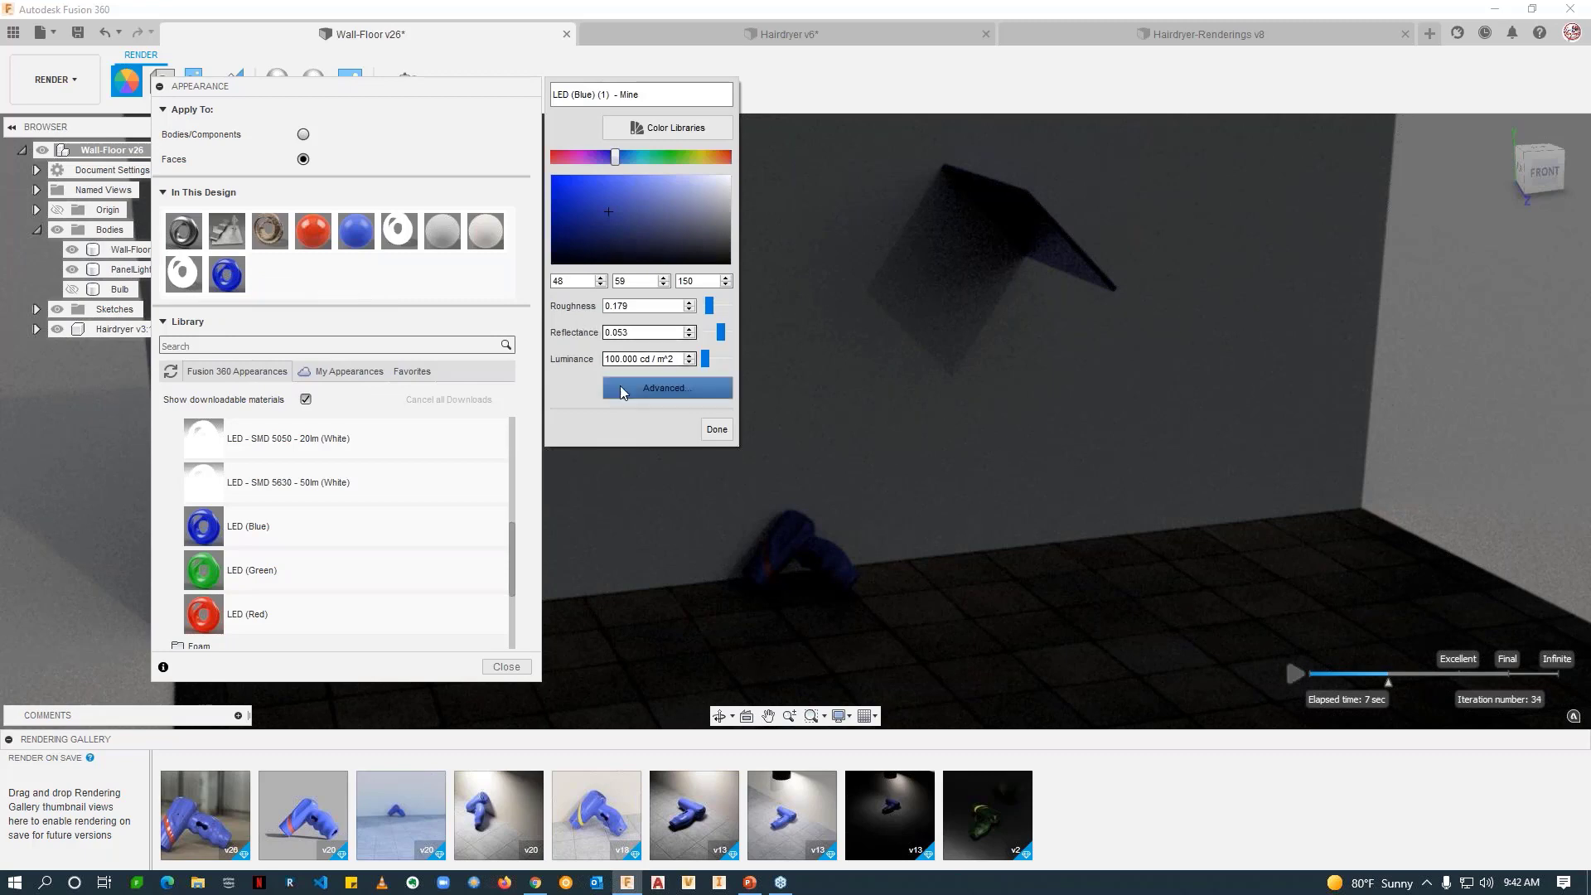
drag(704, 357, 709, 356)
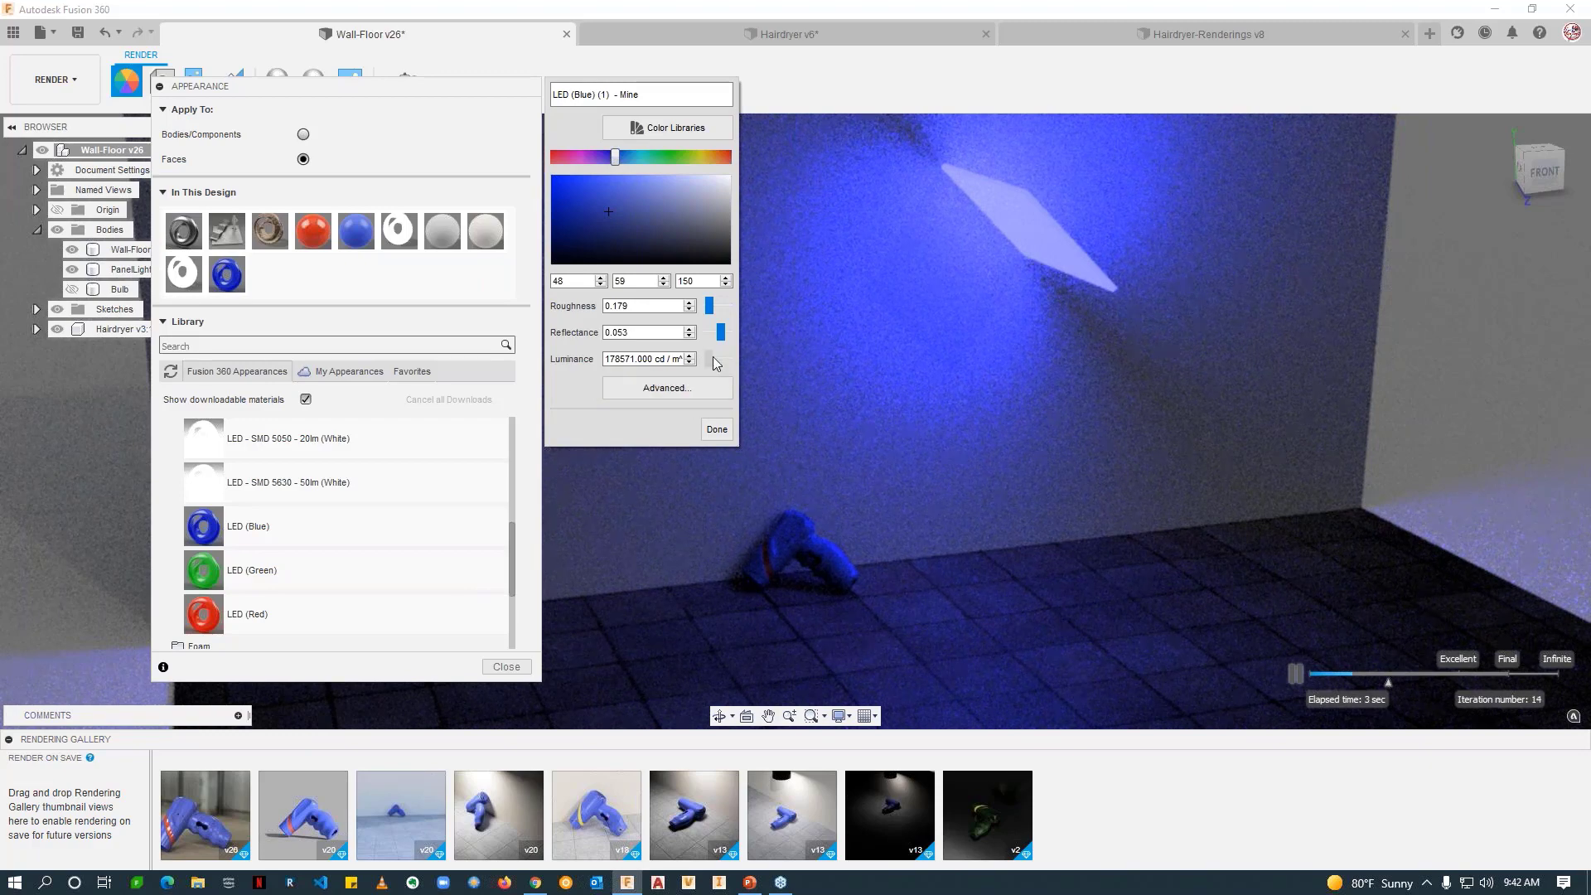
drag(714, 356, 714, 356)
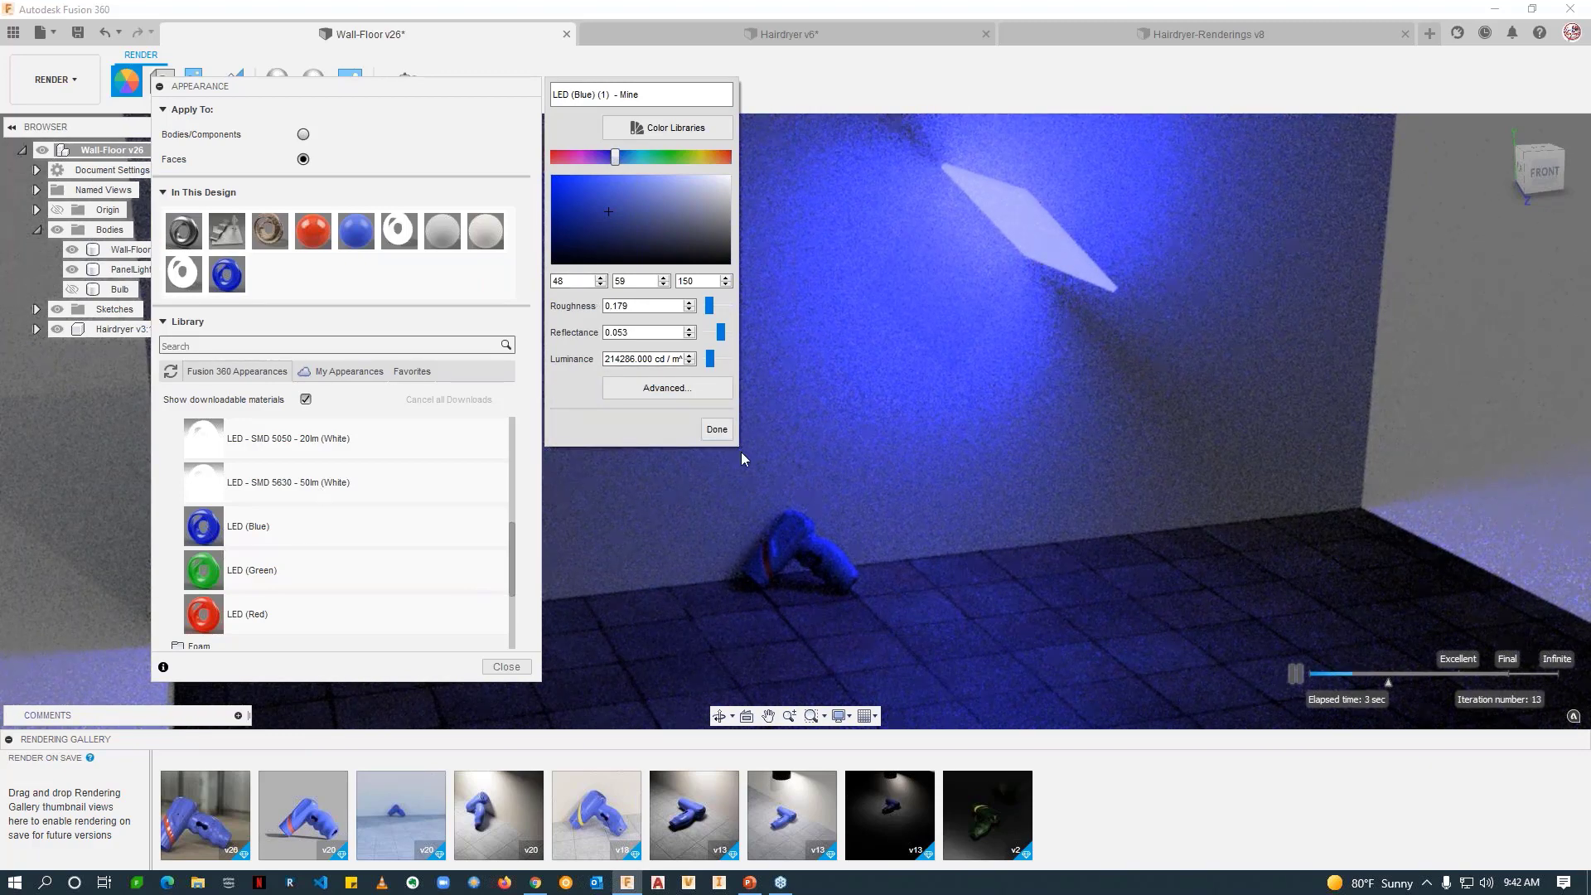
click(717, 430)
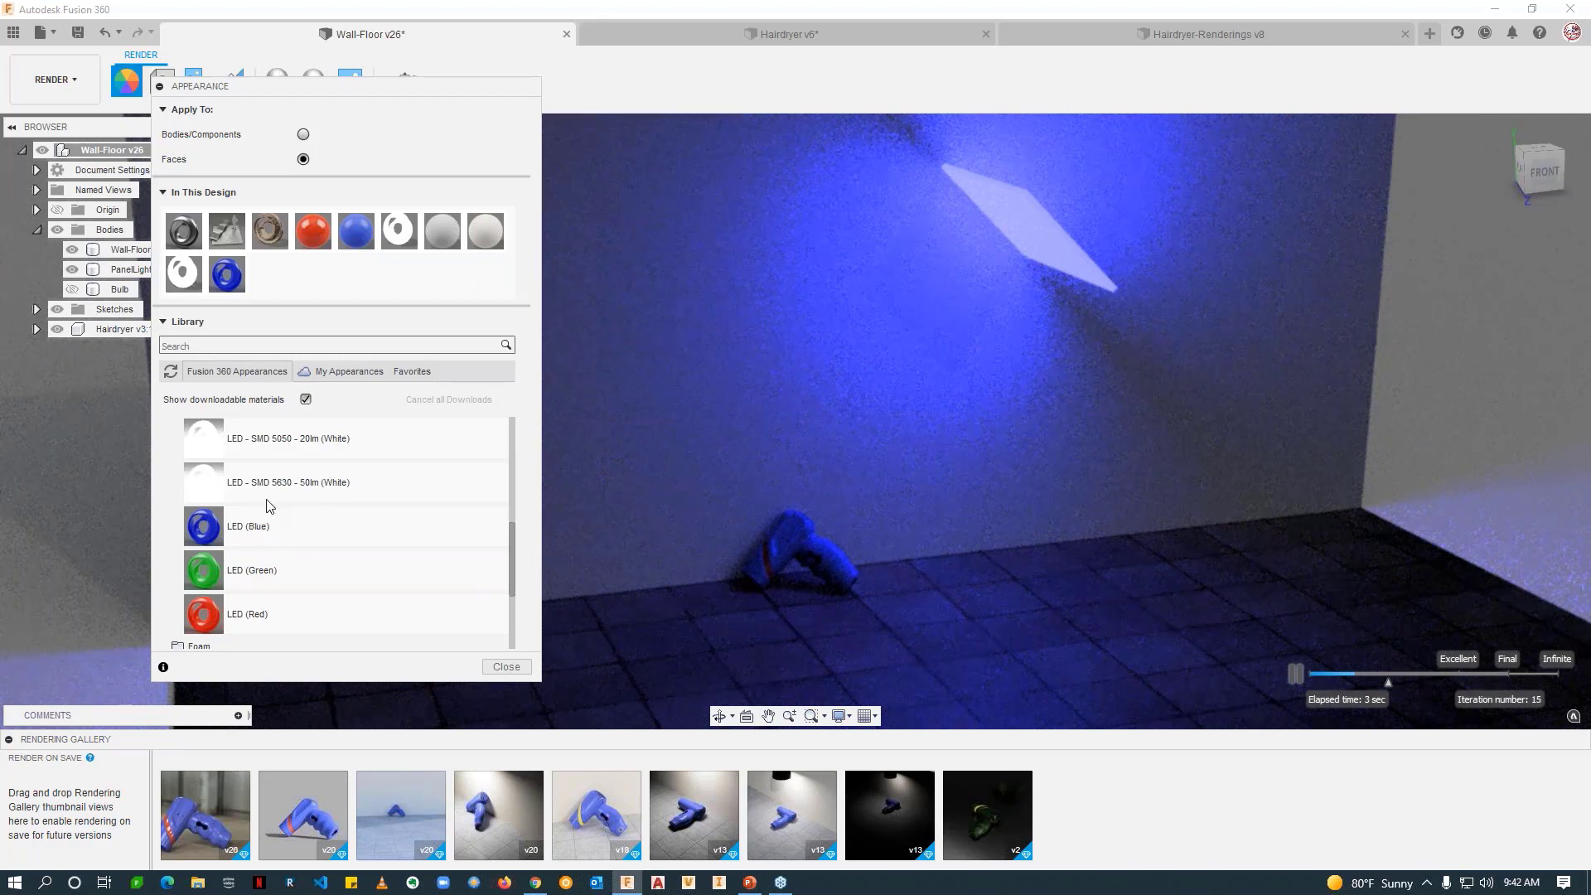
Step: Open the design's Paint - MyMatte appearance in the advanced Material Editor and enlarge the editor to show all its parameters
drag(269, 497, 226, 274)
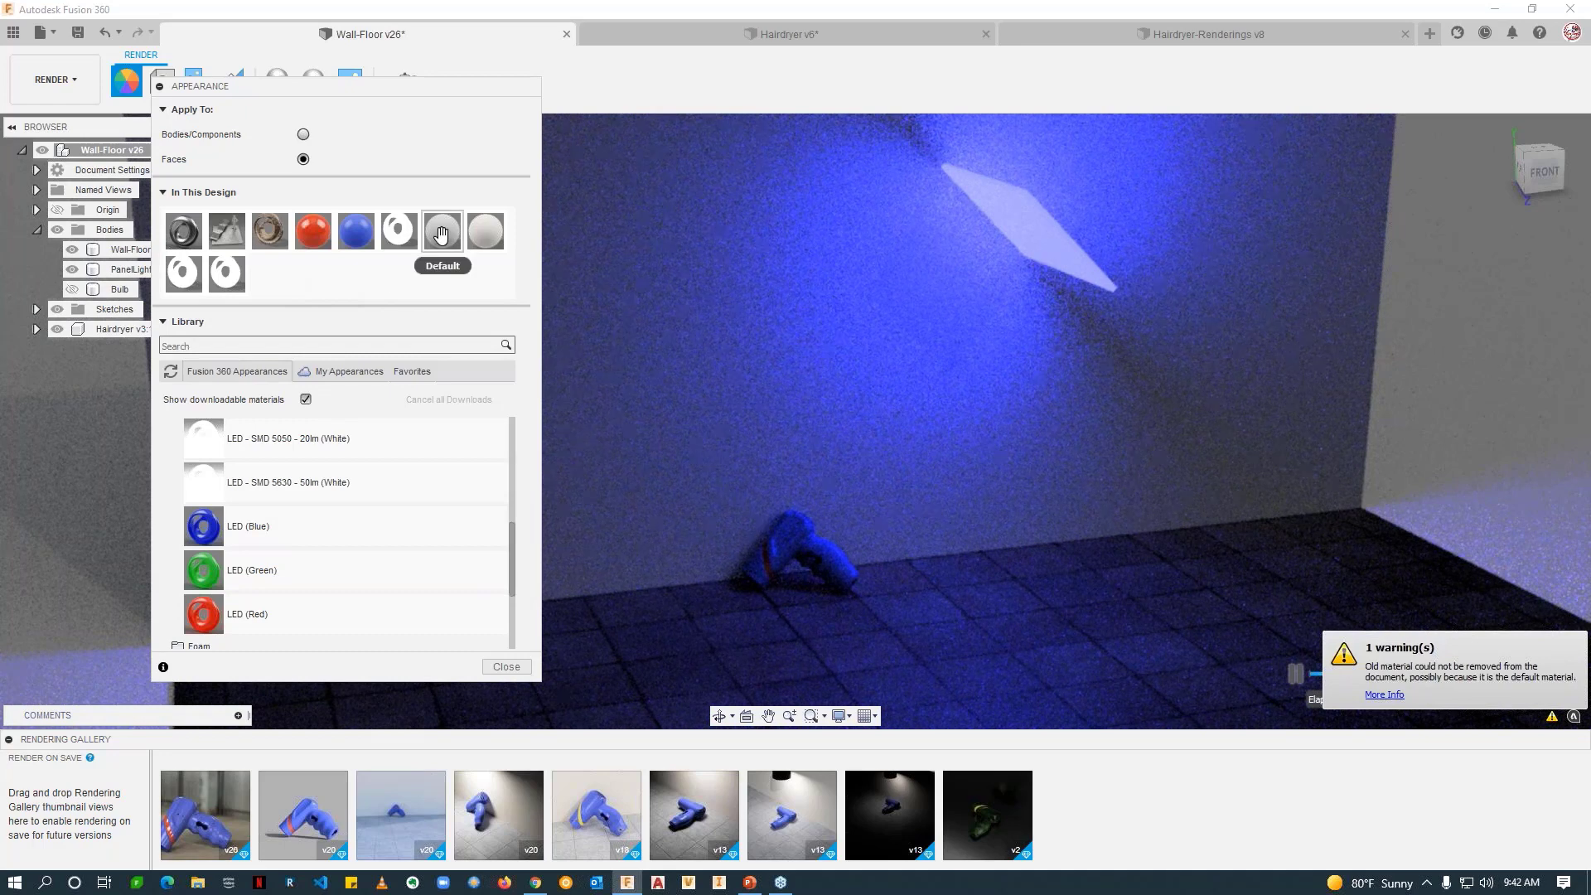
right_click(482, 239)
click(501, 252)
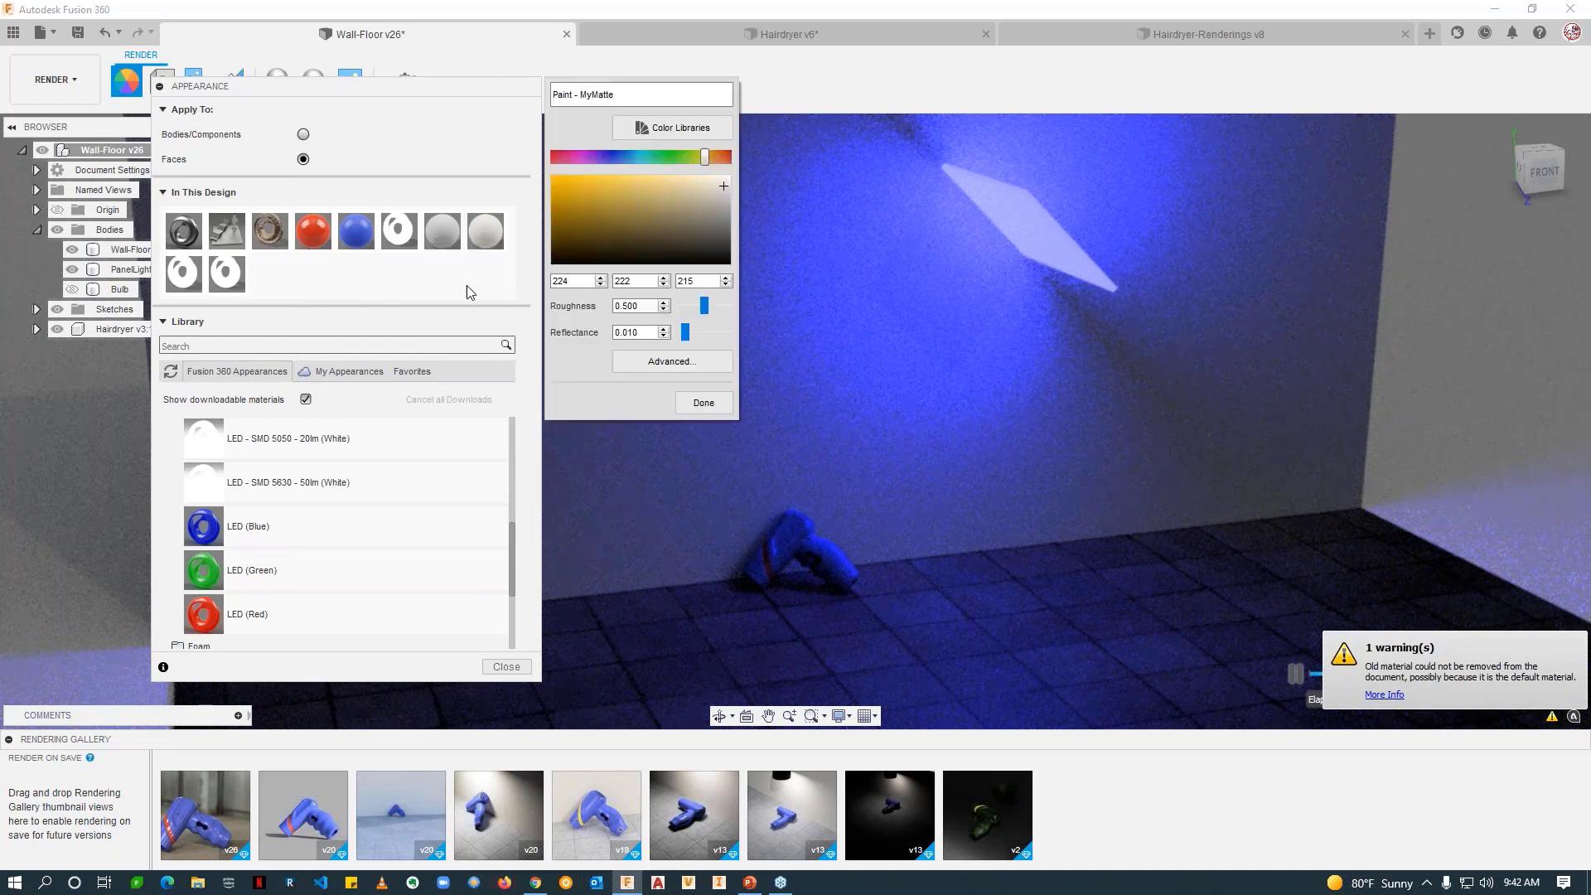
click(700, 362)
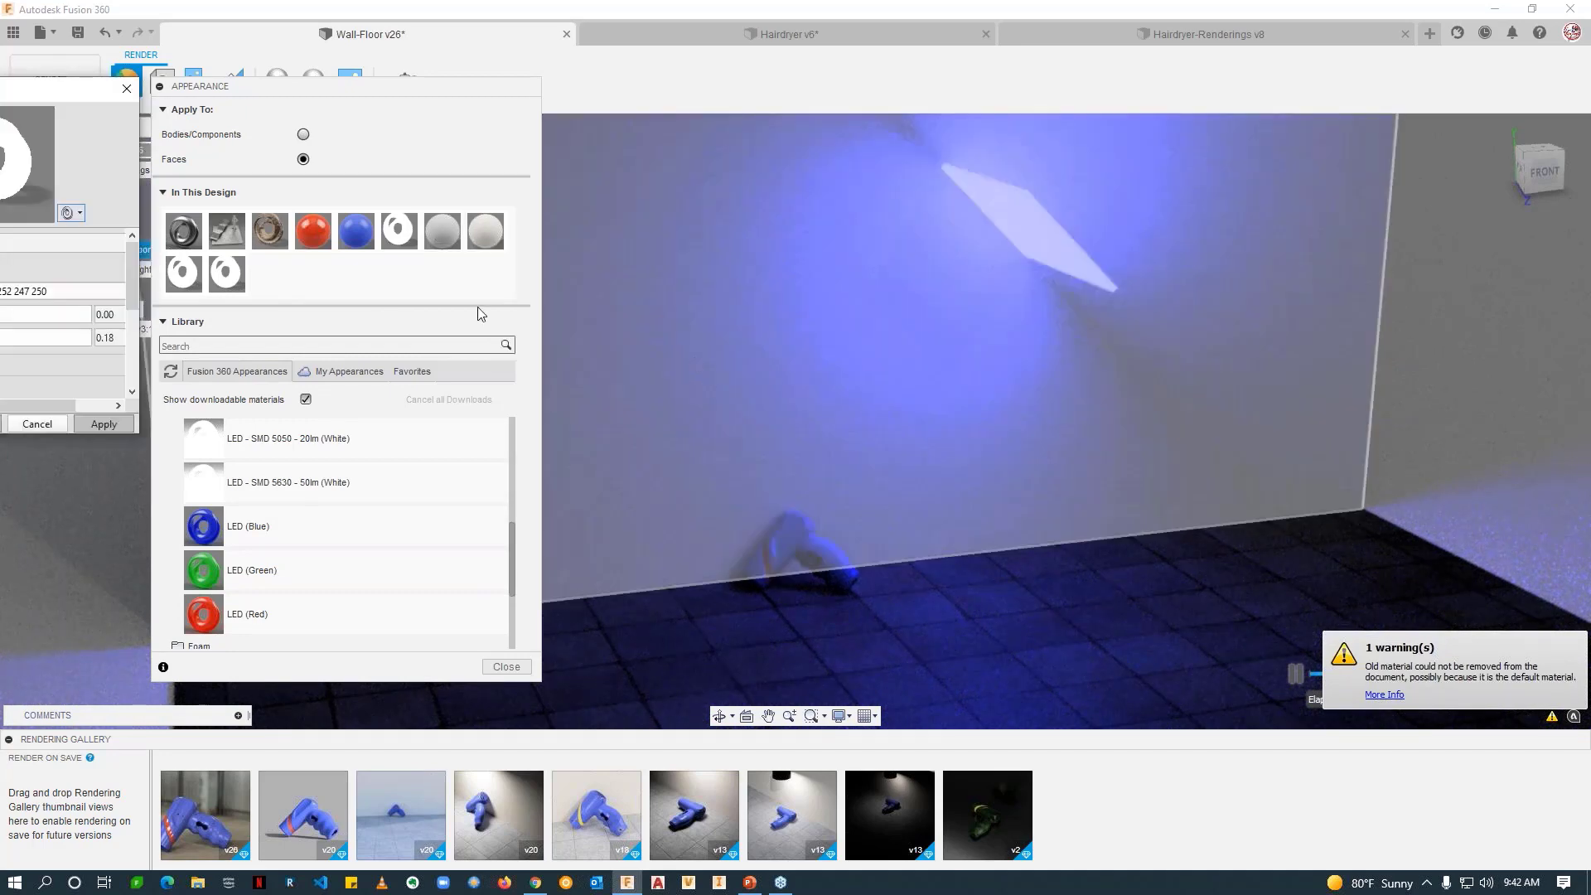
drag(50, 91, 397, 75)
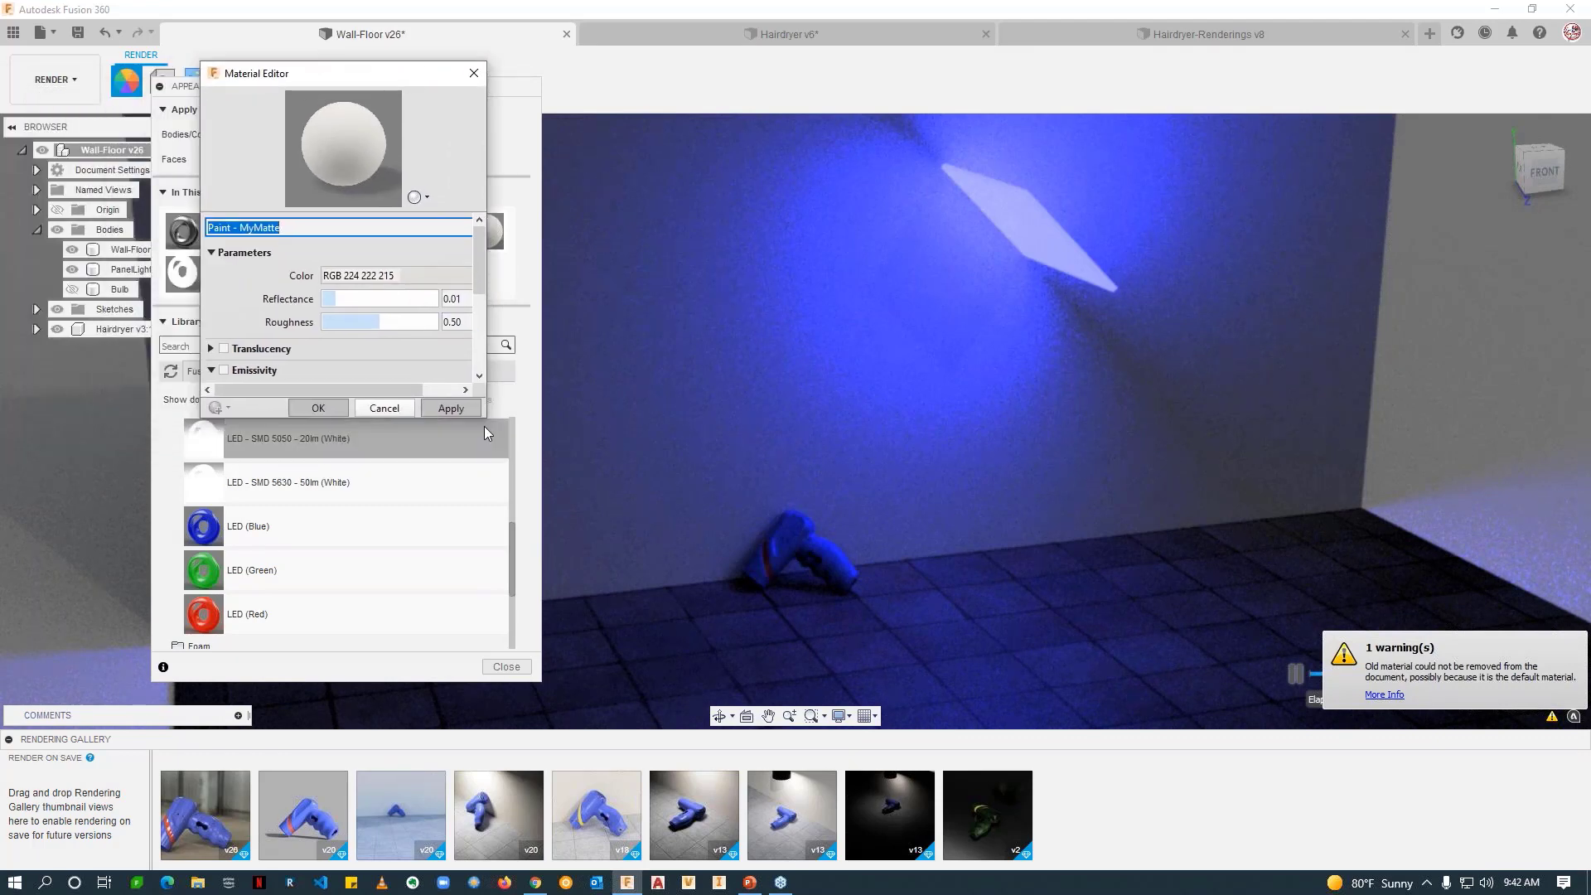
drag(481, 419, 670, 610)
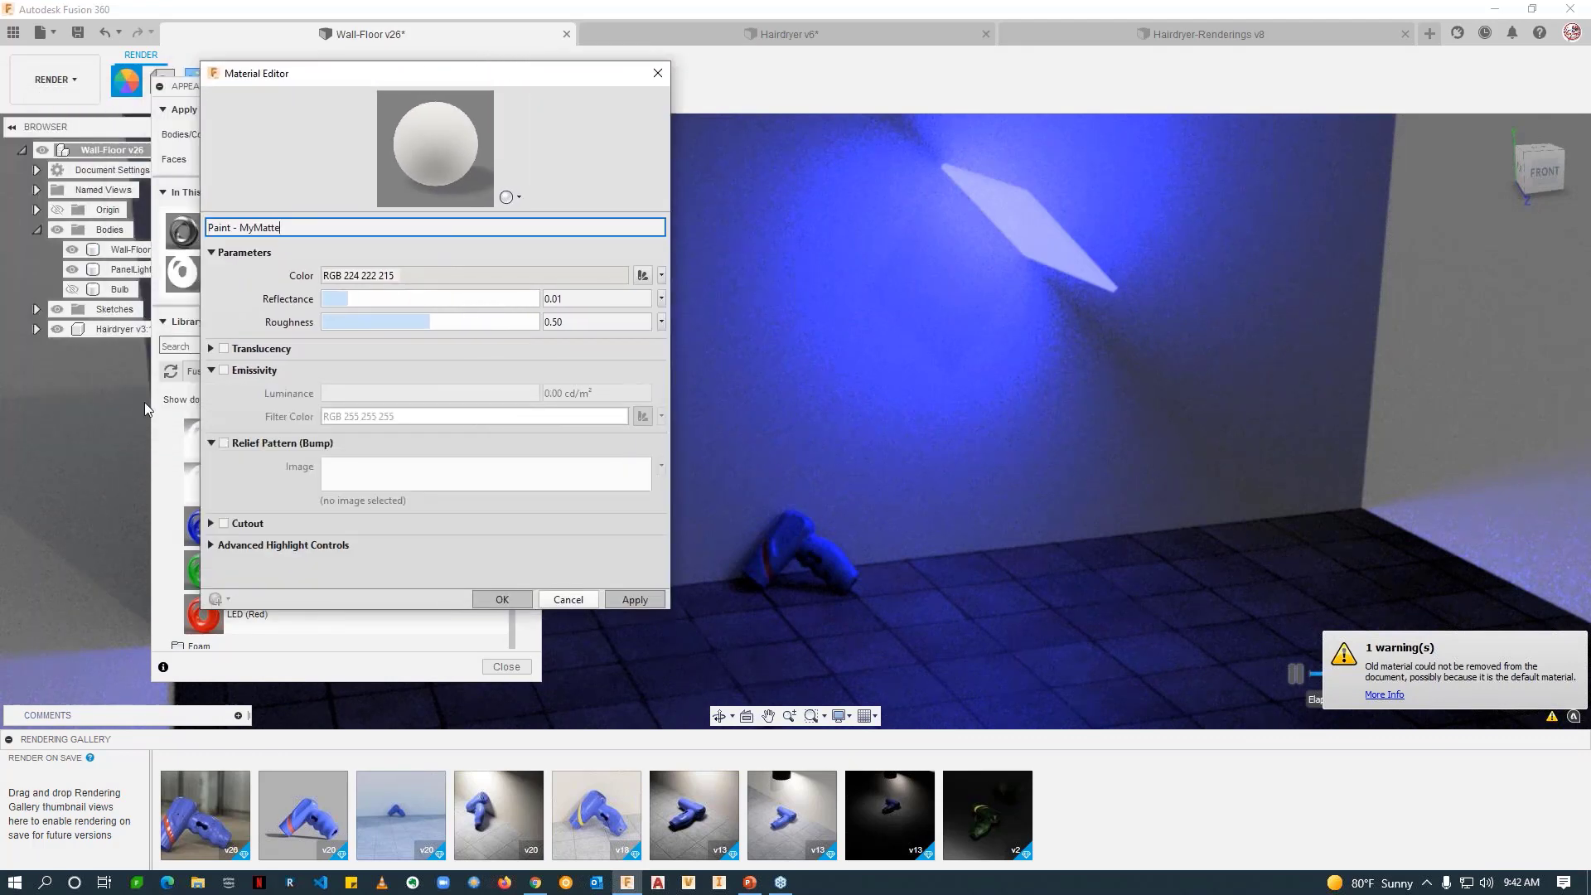
Step: Turn on emissivity for Paint - MyMatte, set its filter color to orange RGB 255 100 11, and apply it
click(223, 371)
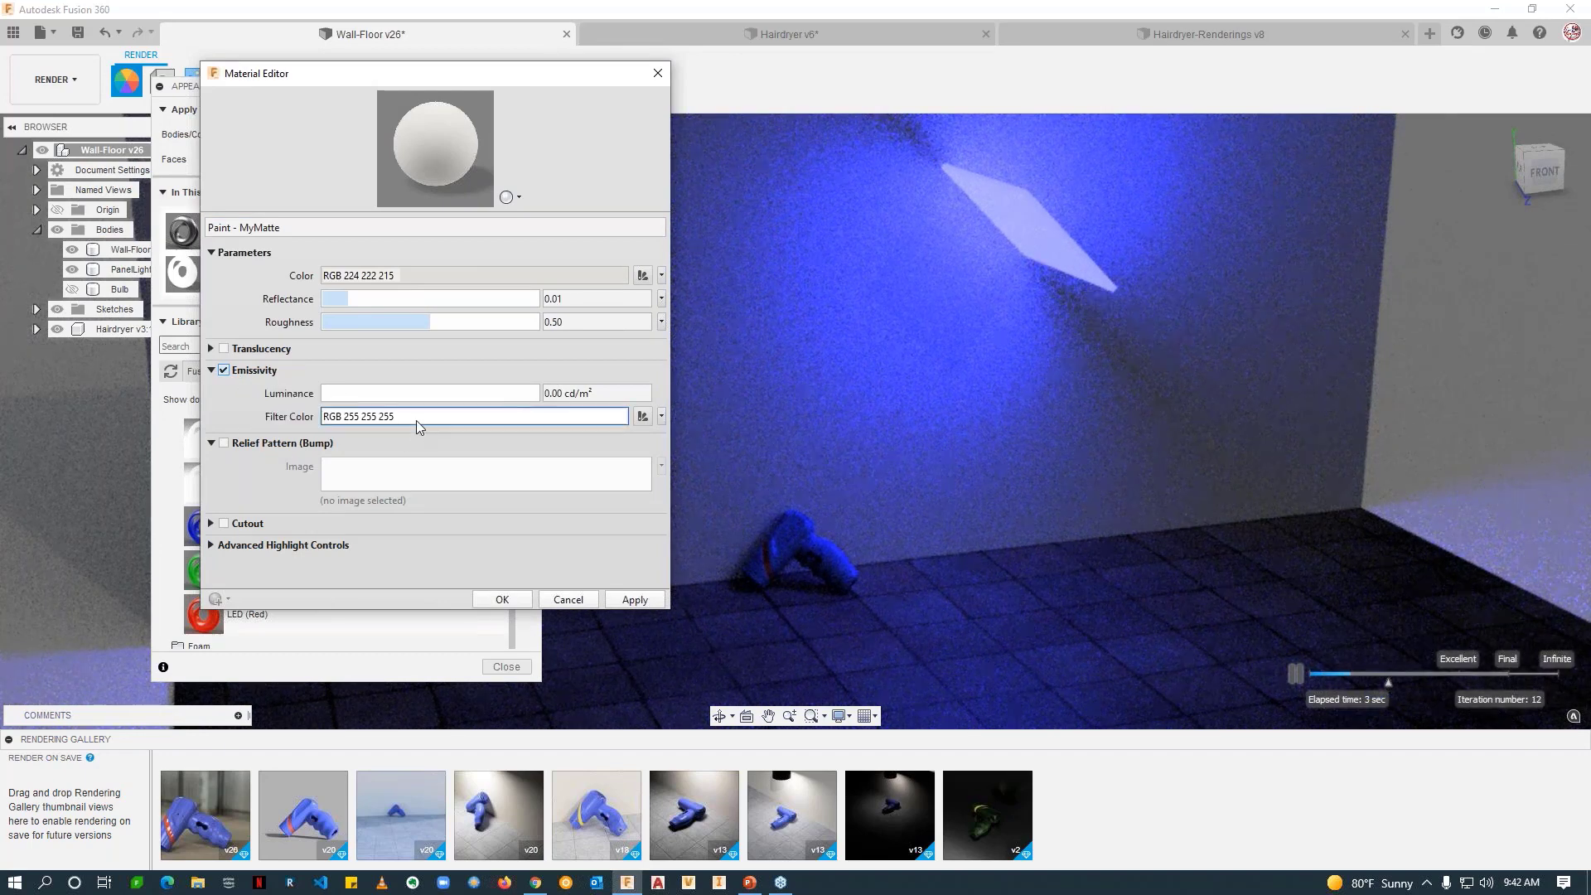
click(539, 424)
click(595, 213)
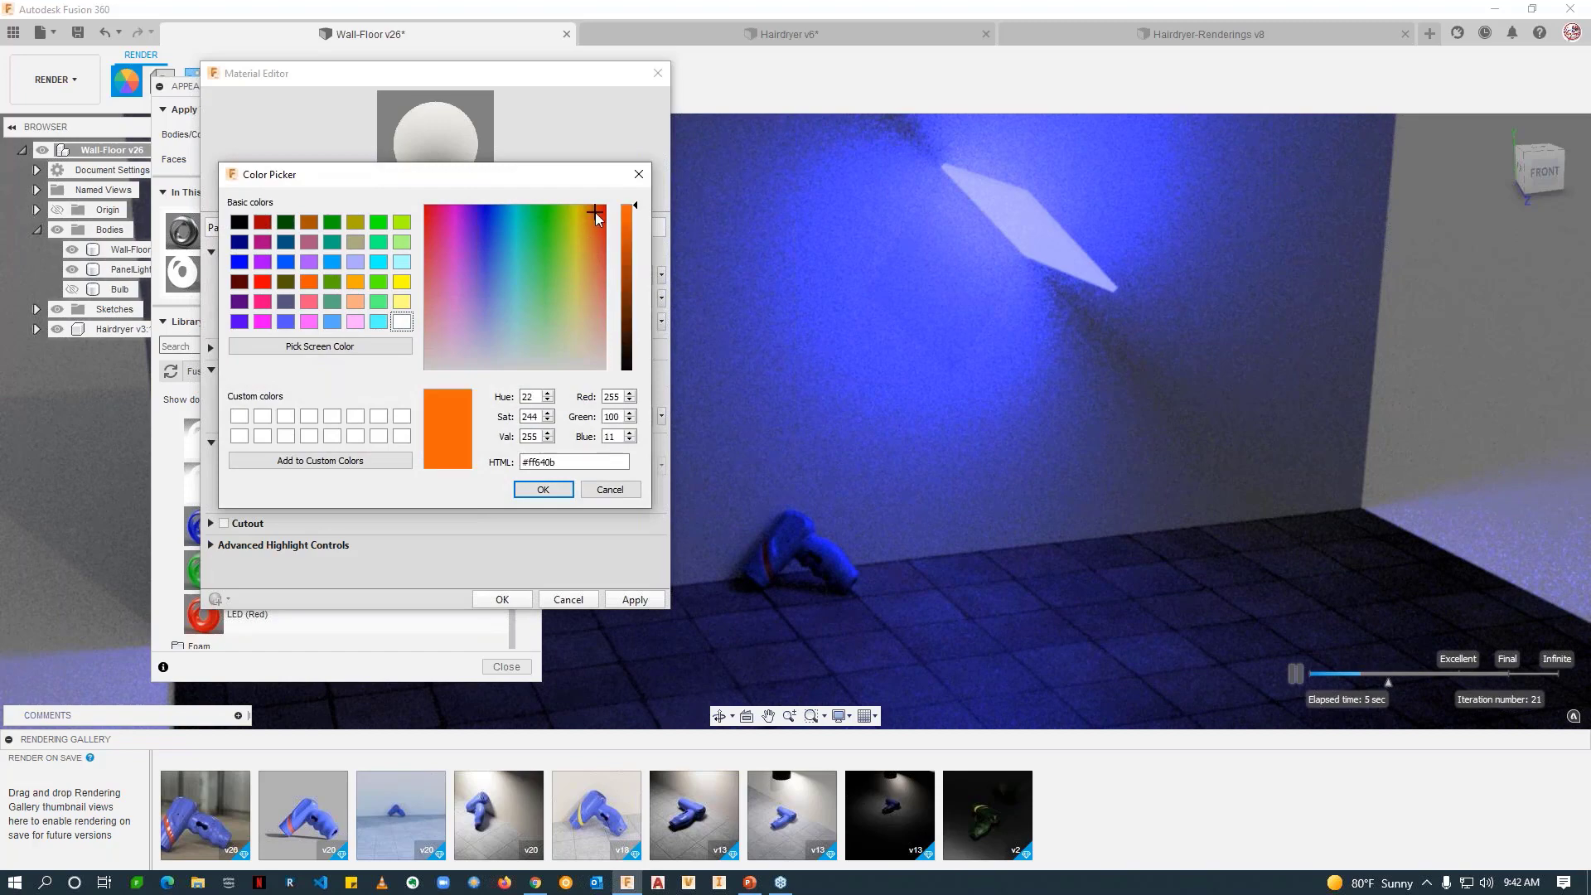
click(543, 489)
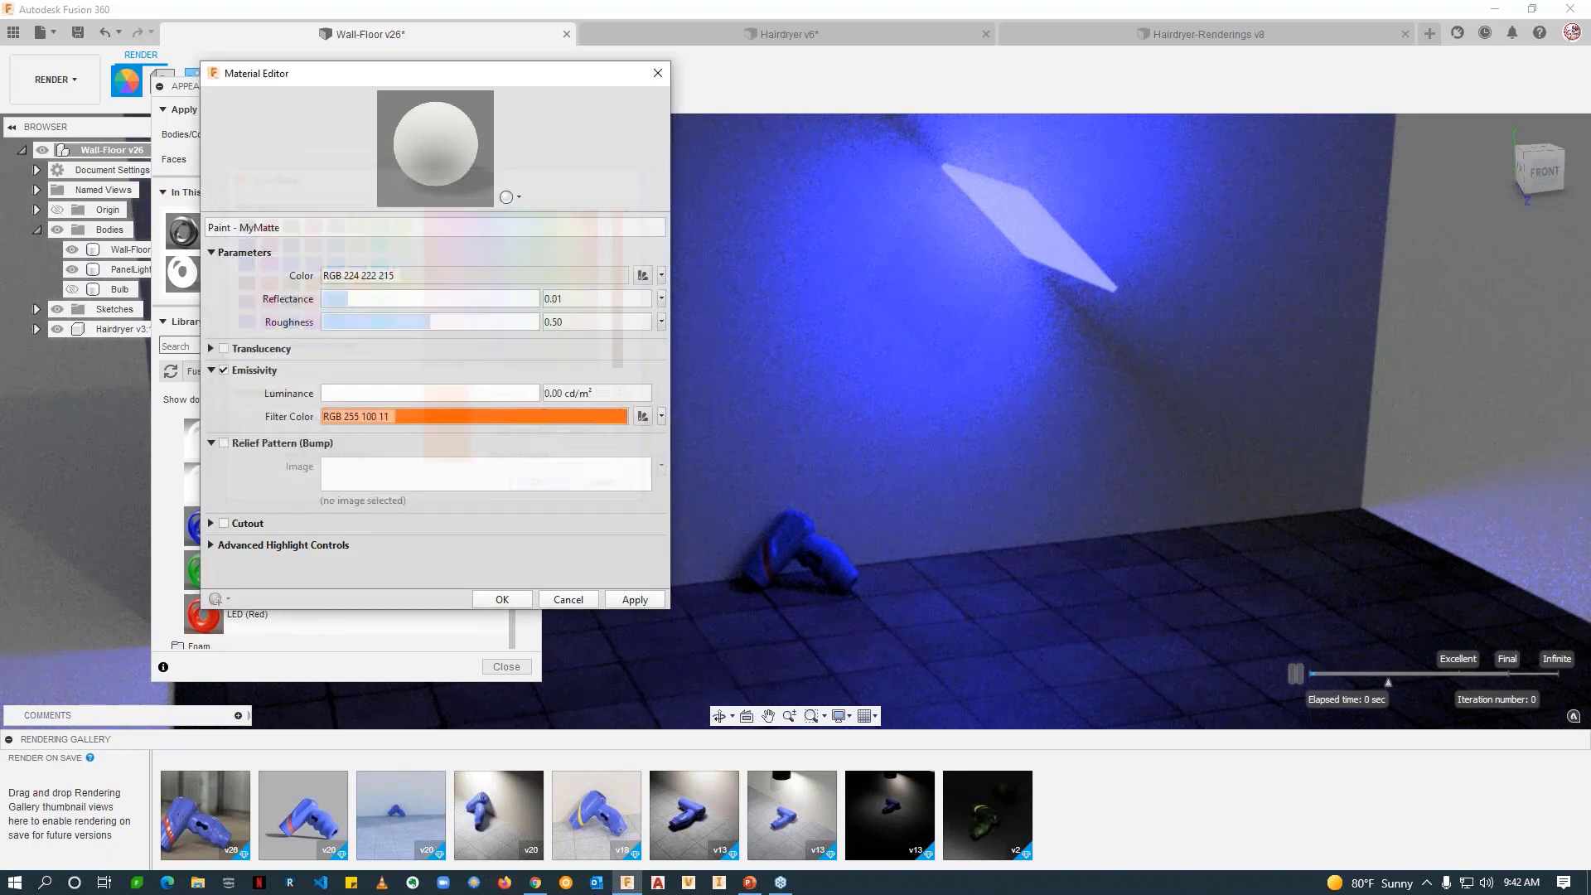
click(629, 600)
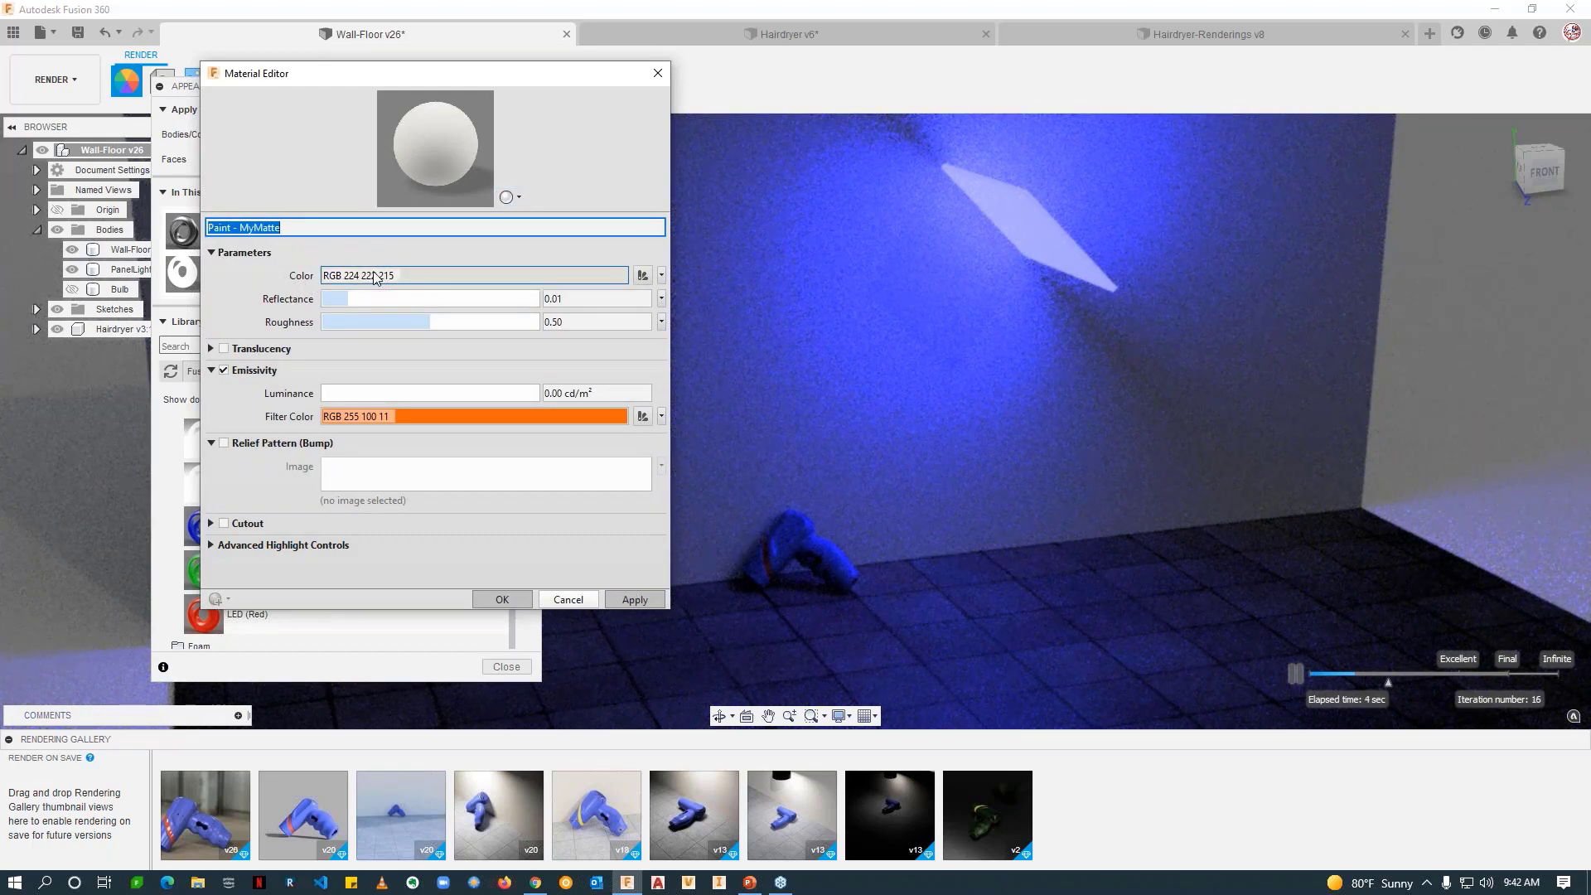
Step: Try Paint - MyMatte emissivity luminances of 351351 and 77220.10 cd/m², and leave the editor without keeping the changes
drag(329, 392, 395, 393)
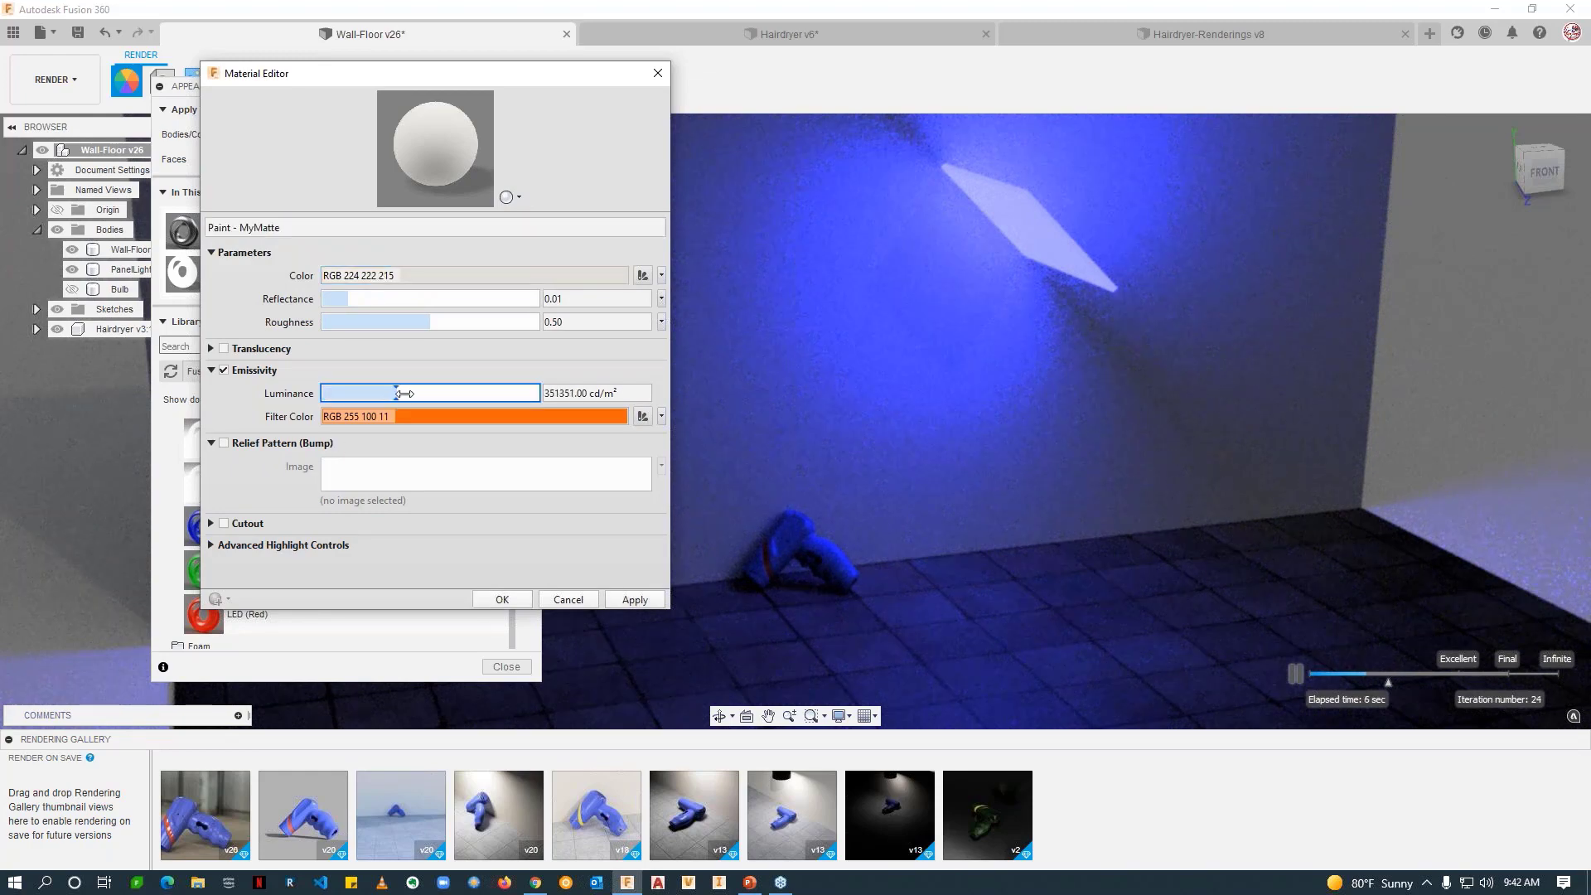
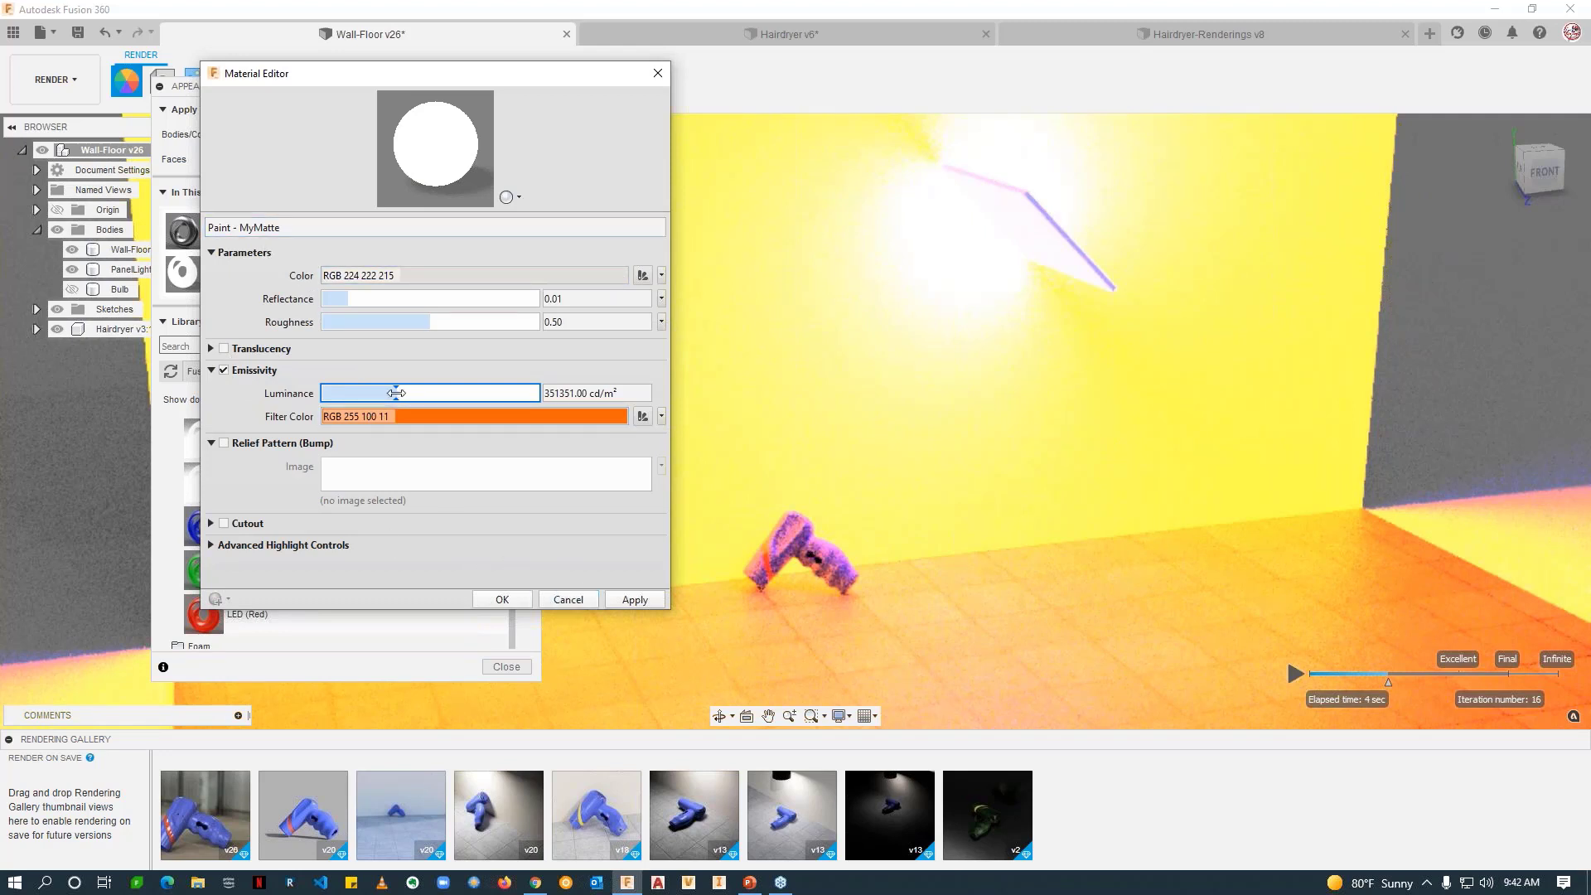
drag(396, 393, 336, 393)
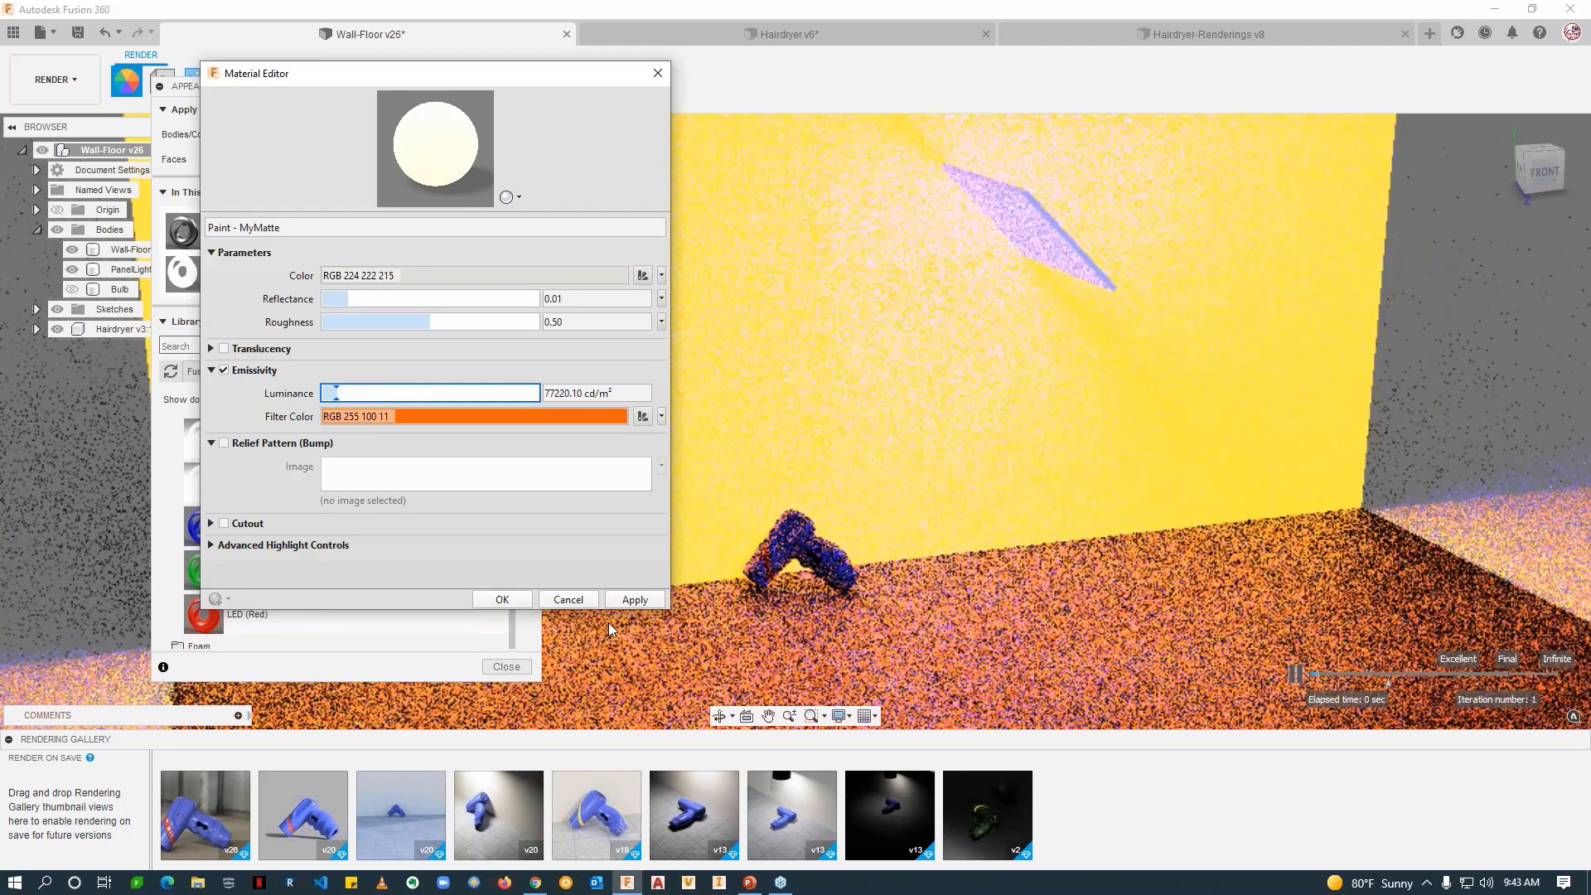
click(568, 600)
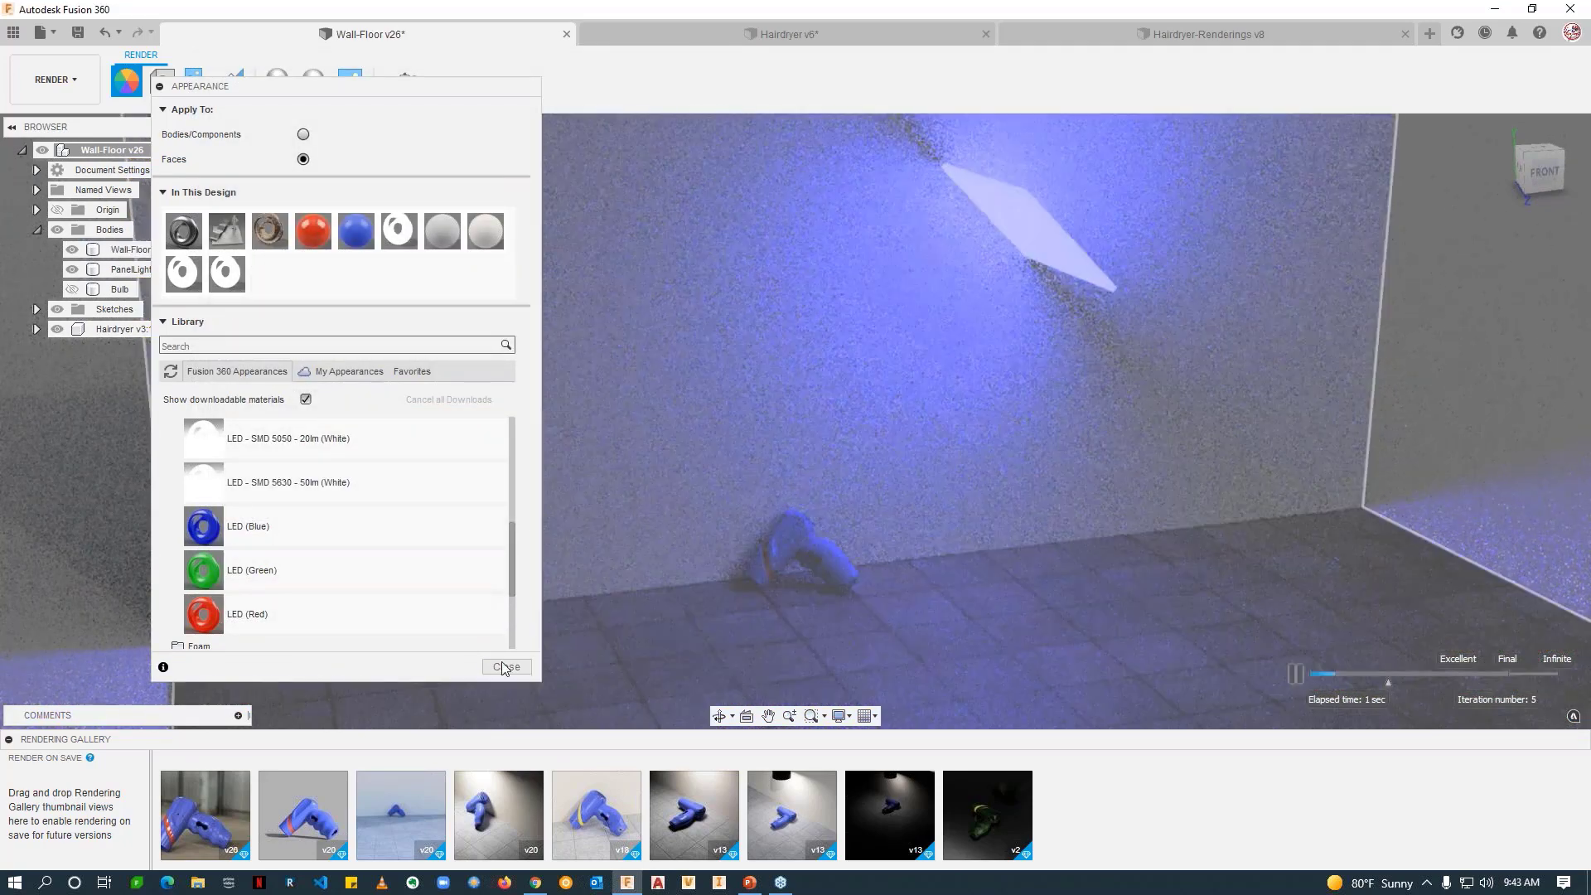
Step: Leave the appearance settings and turn on visibility of the Bulb body above the wall-floor set
key(Escape)
shift+middle_drag(799, 469, 962, 462)
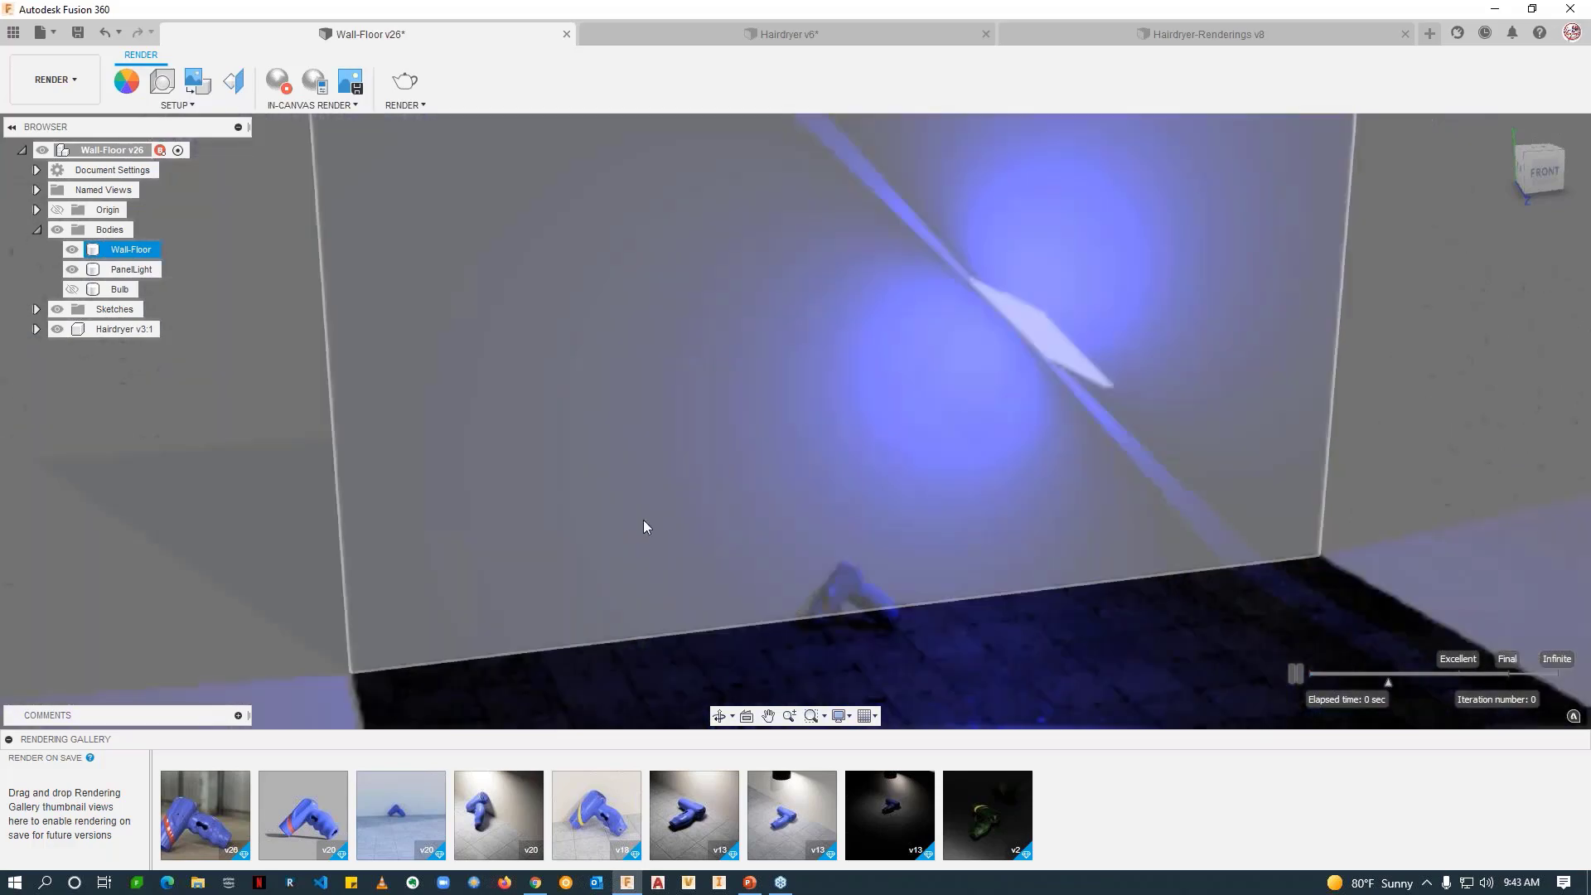
scroll(644, 527, down, 5)
click(287, 375)
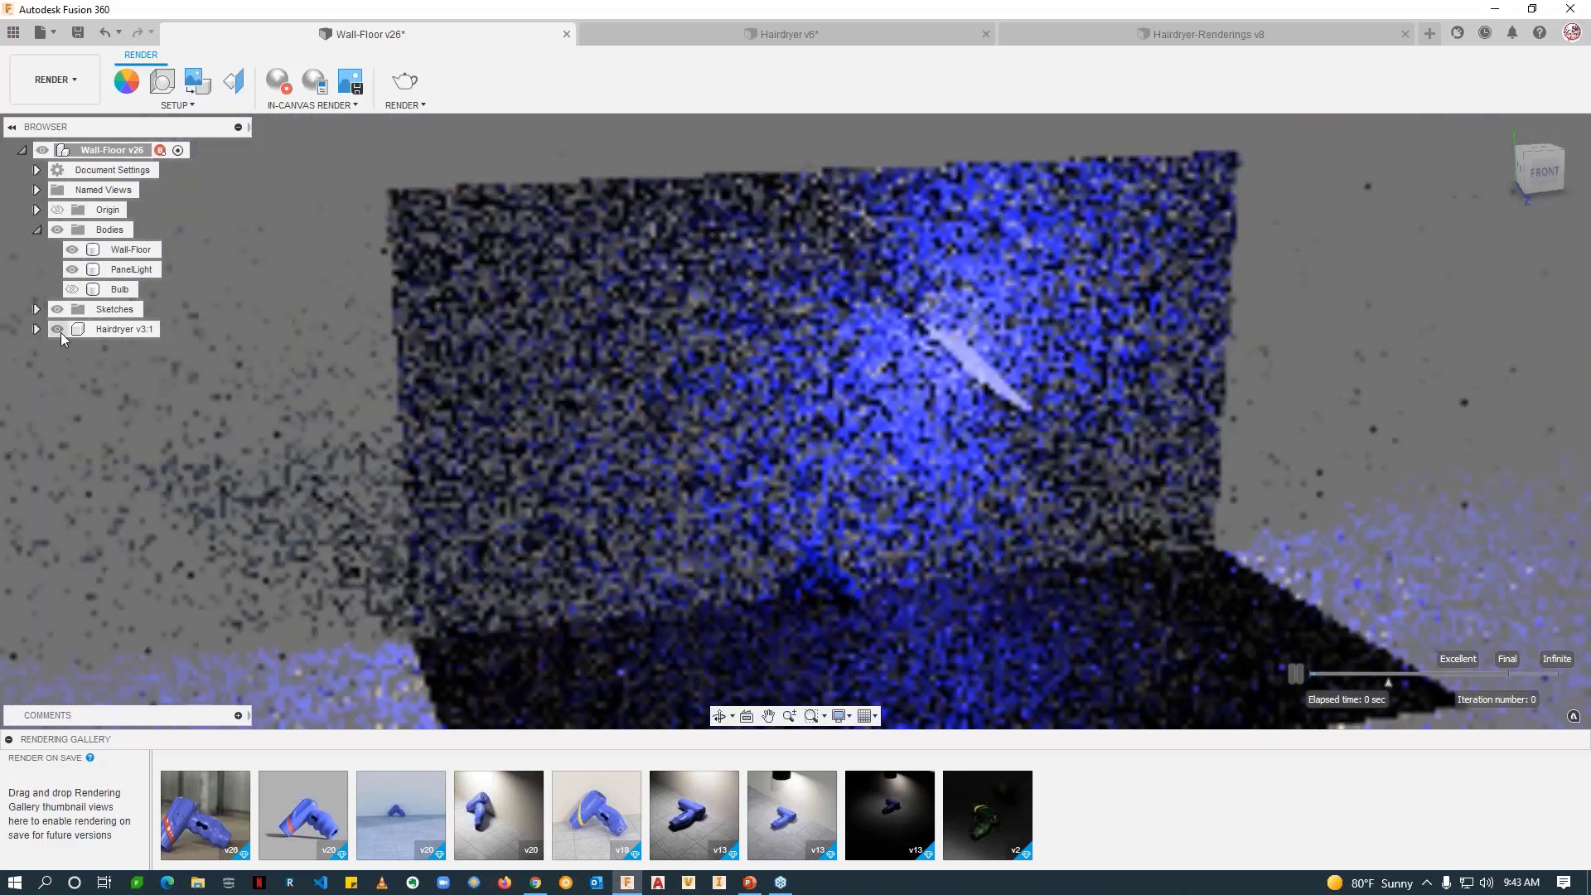
click(72, 289)
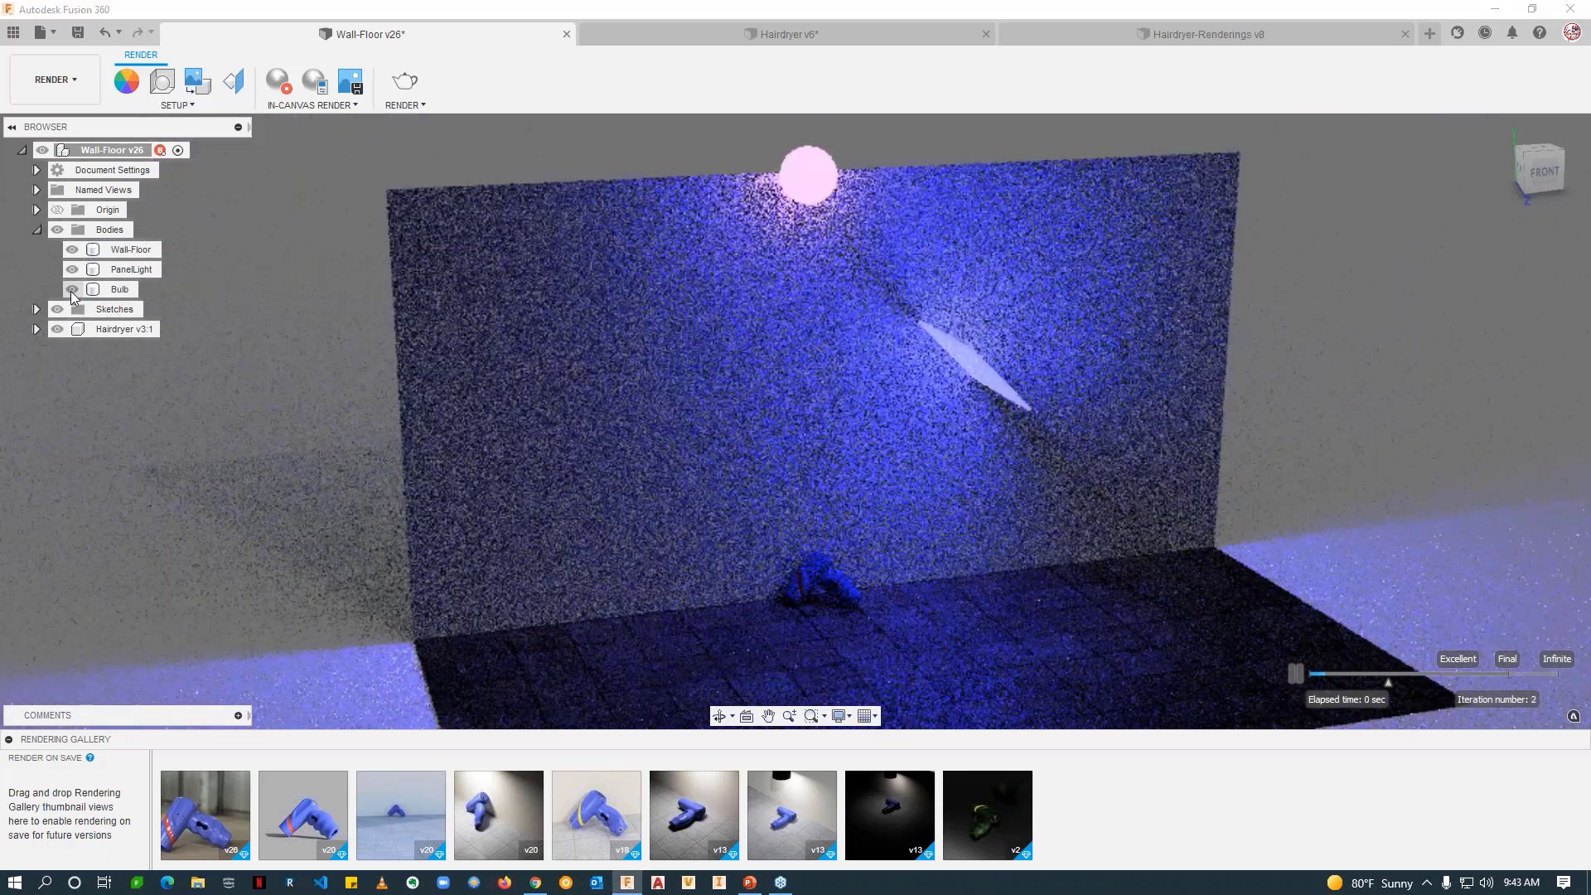
Step: Inspect the in-canvas render of the Bulb and PanelLight from the front and at an angle, and restart the render
click(844, 255)
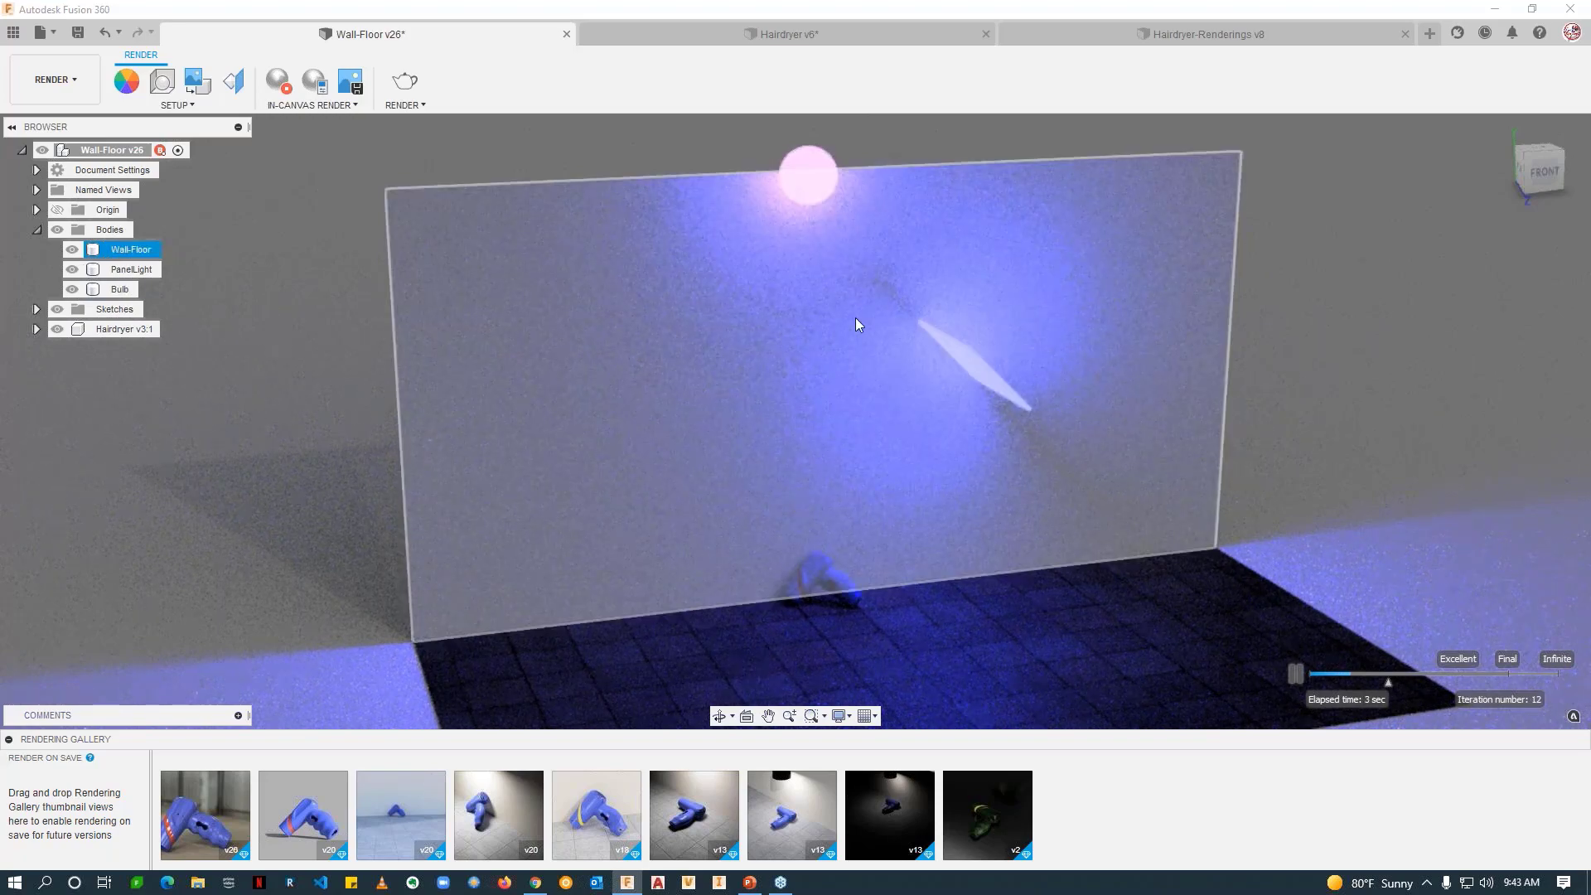
mouse_move(857, 324)
middle_down()
mouse_move(811, 326)
mouse_move(831, 331)
mouse_move(853, 274)
mouse_move(855, 343)
middle_up()
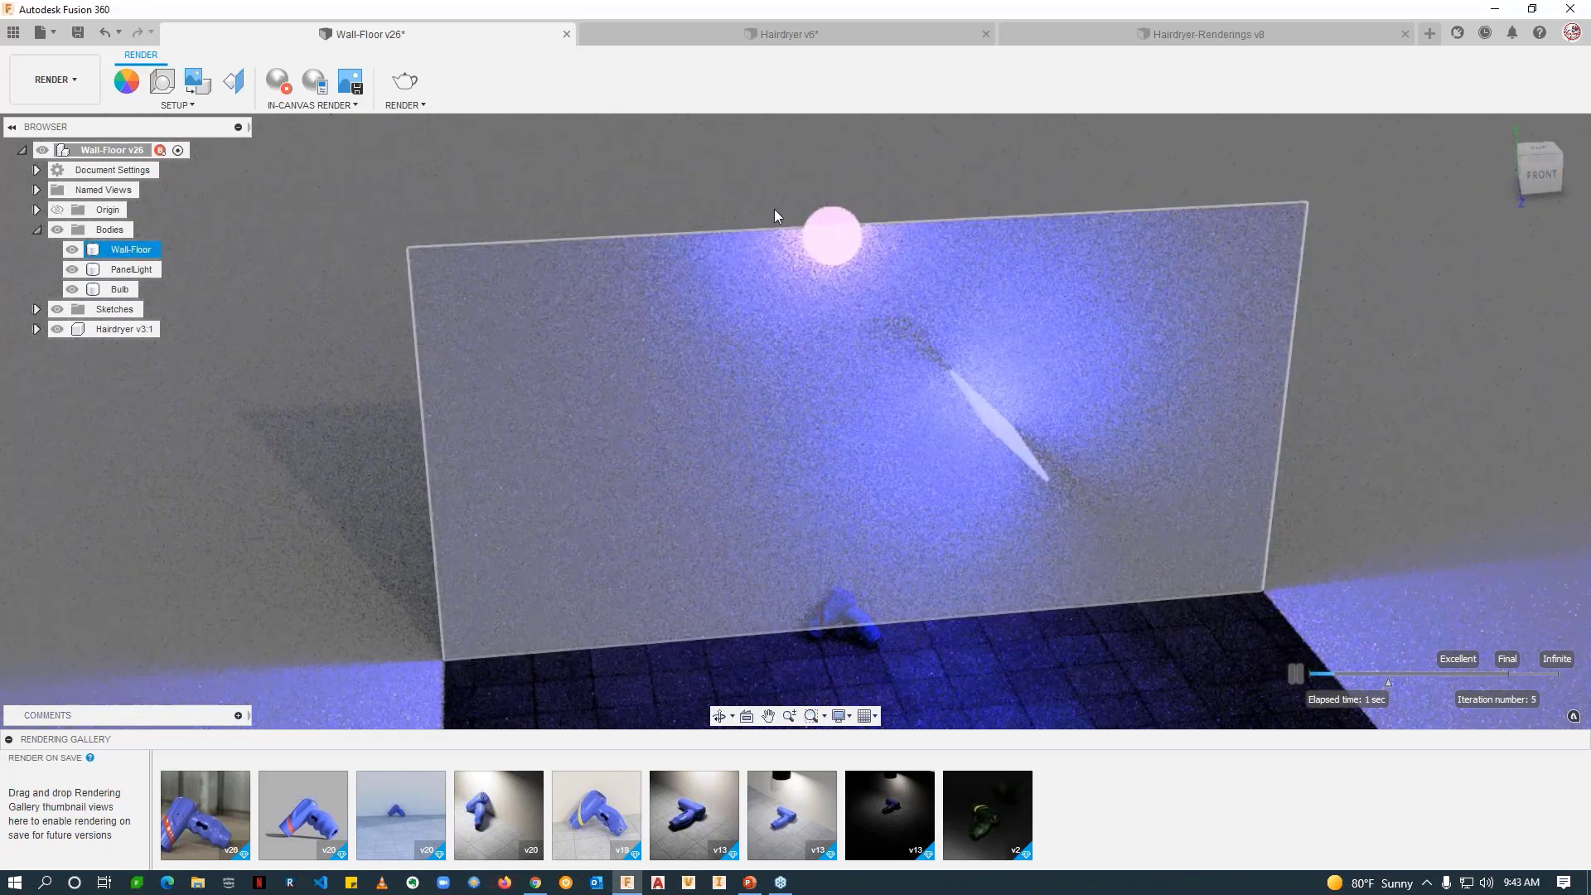
click(830, 210)
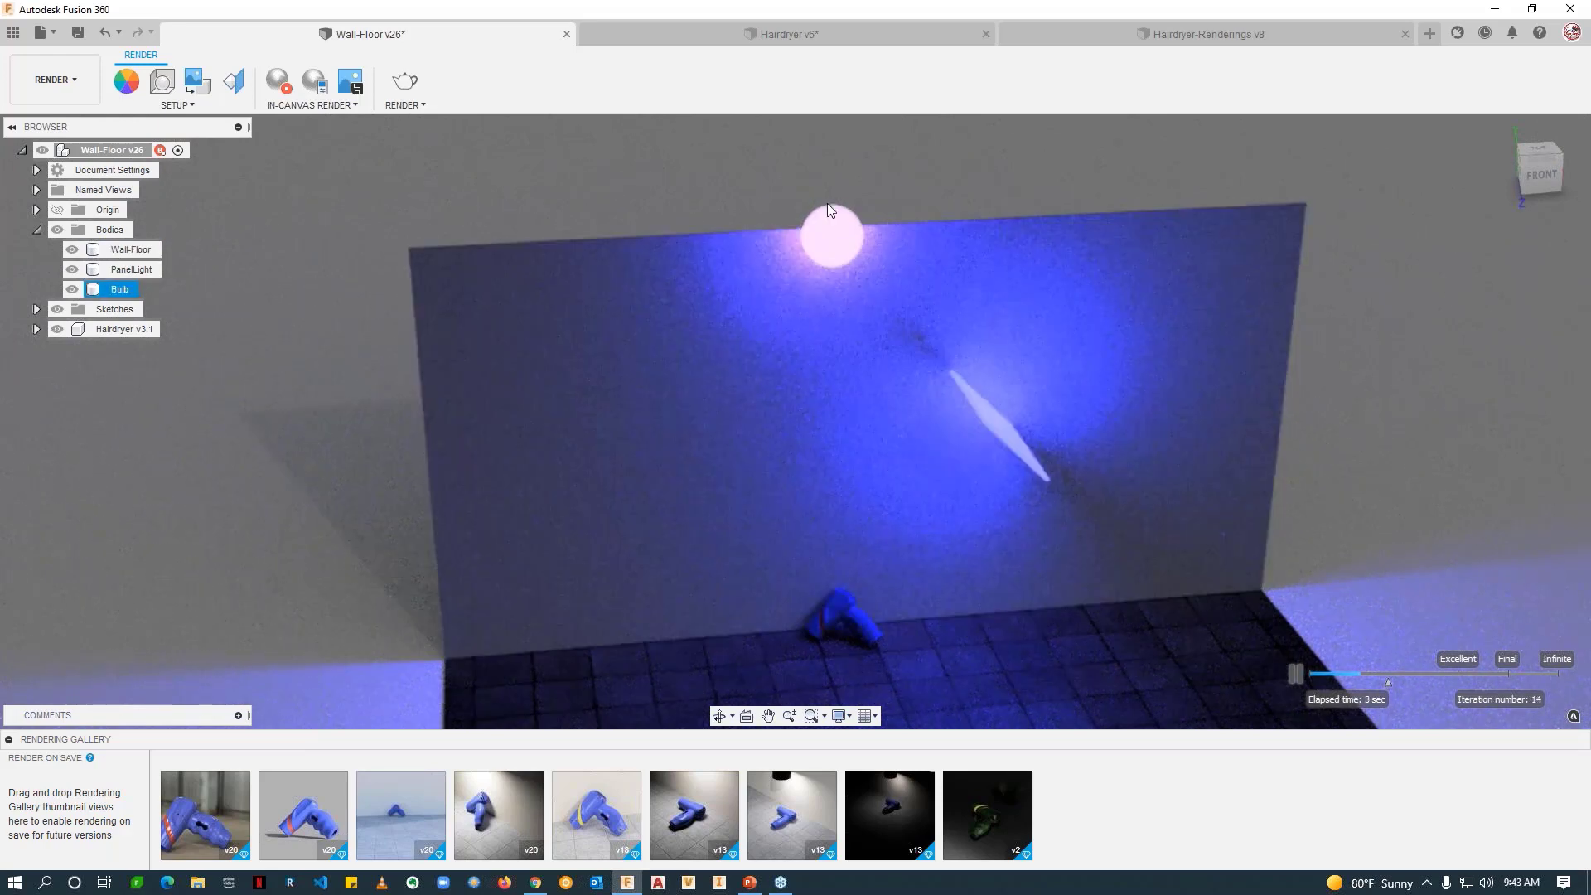
click(883, 251)
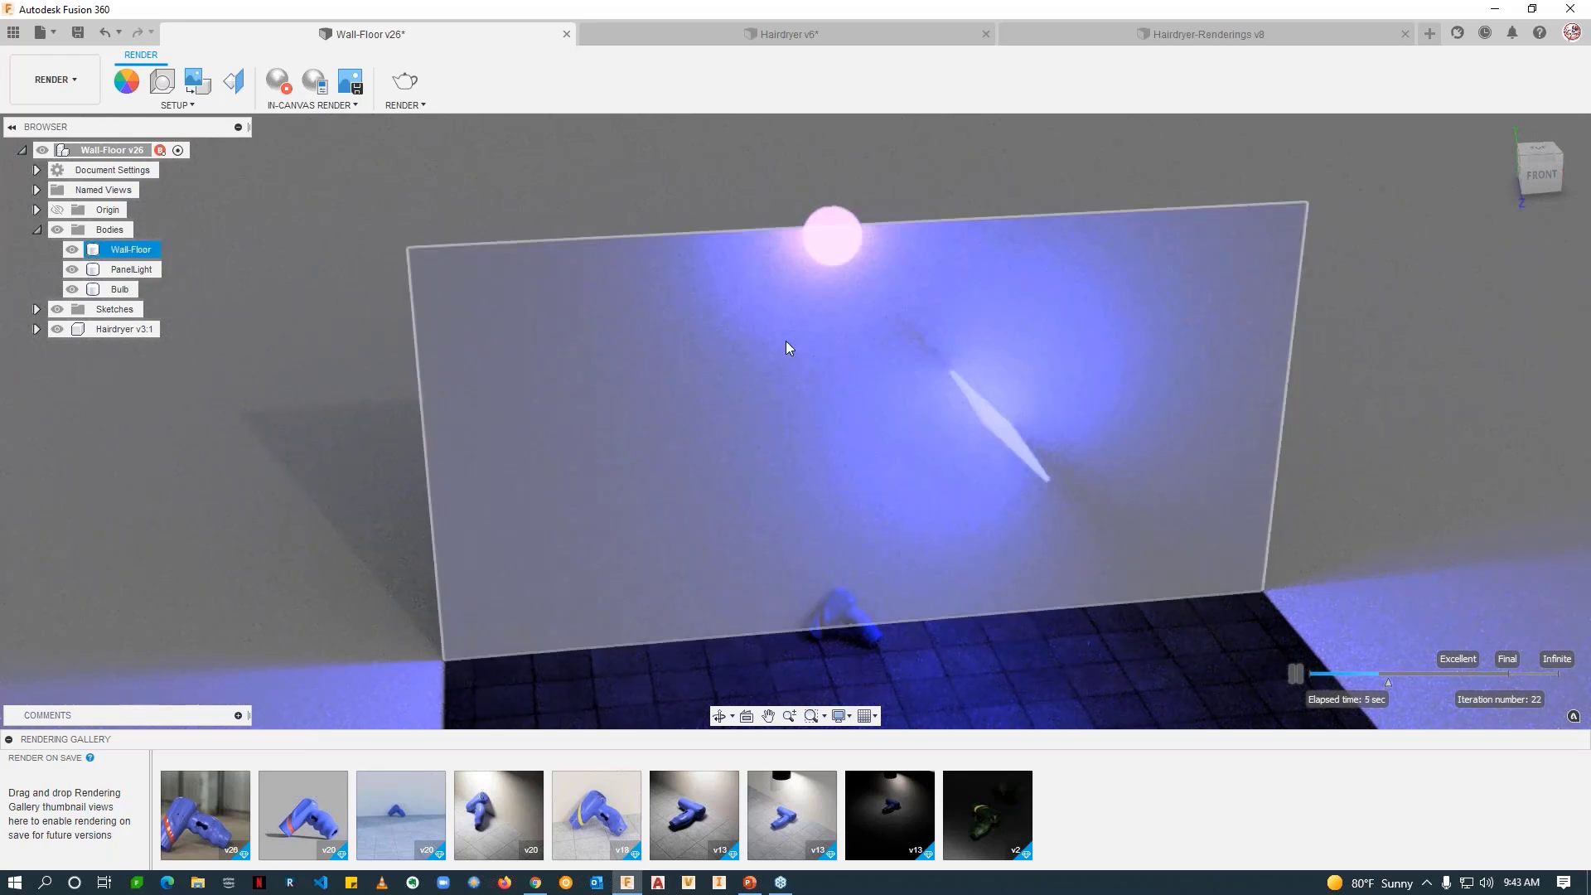
shift+middle_drag(971, 562, 651, 415)
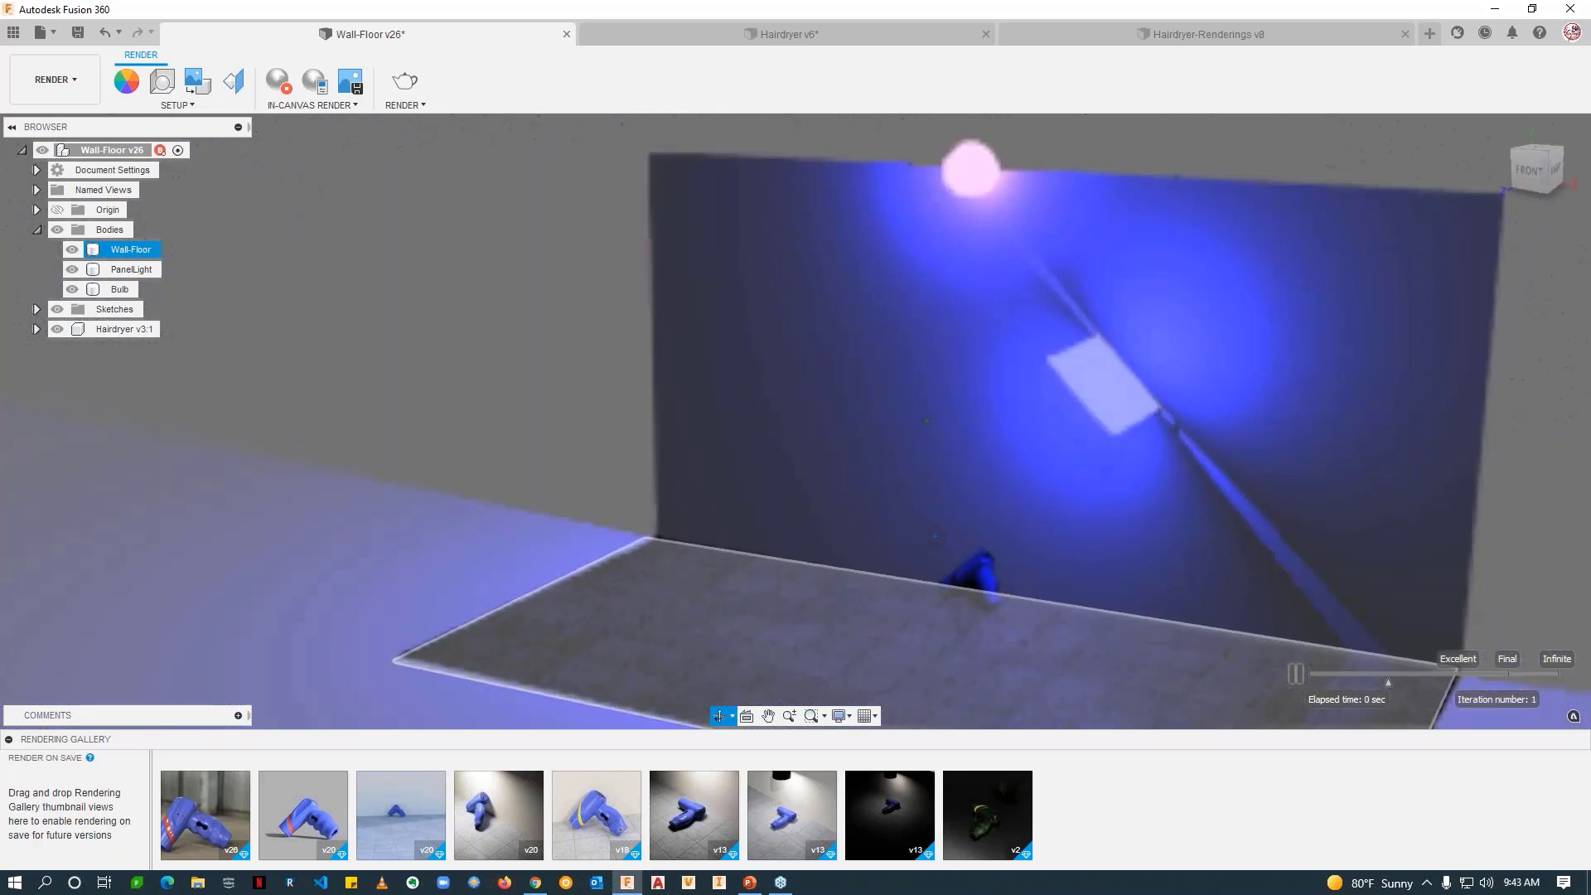
click(355, 214)
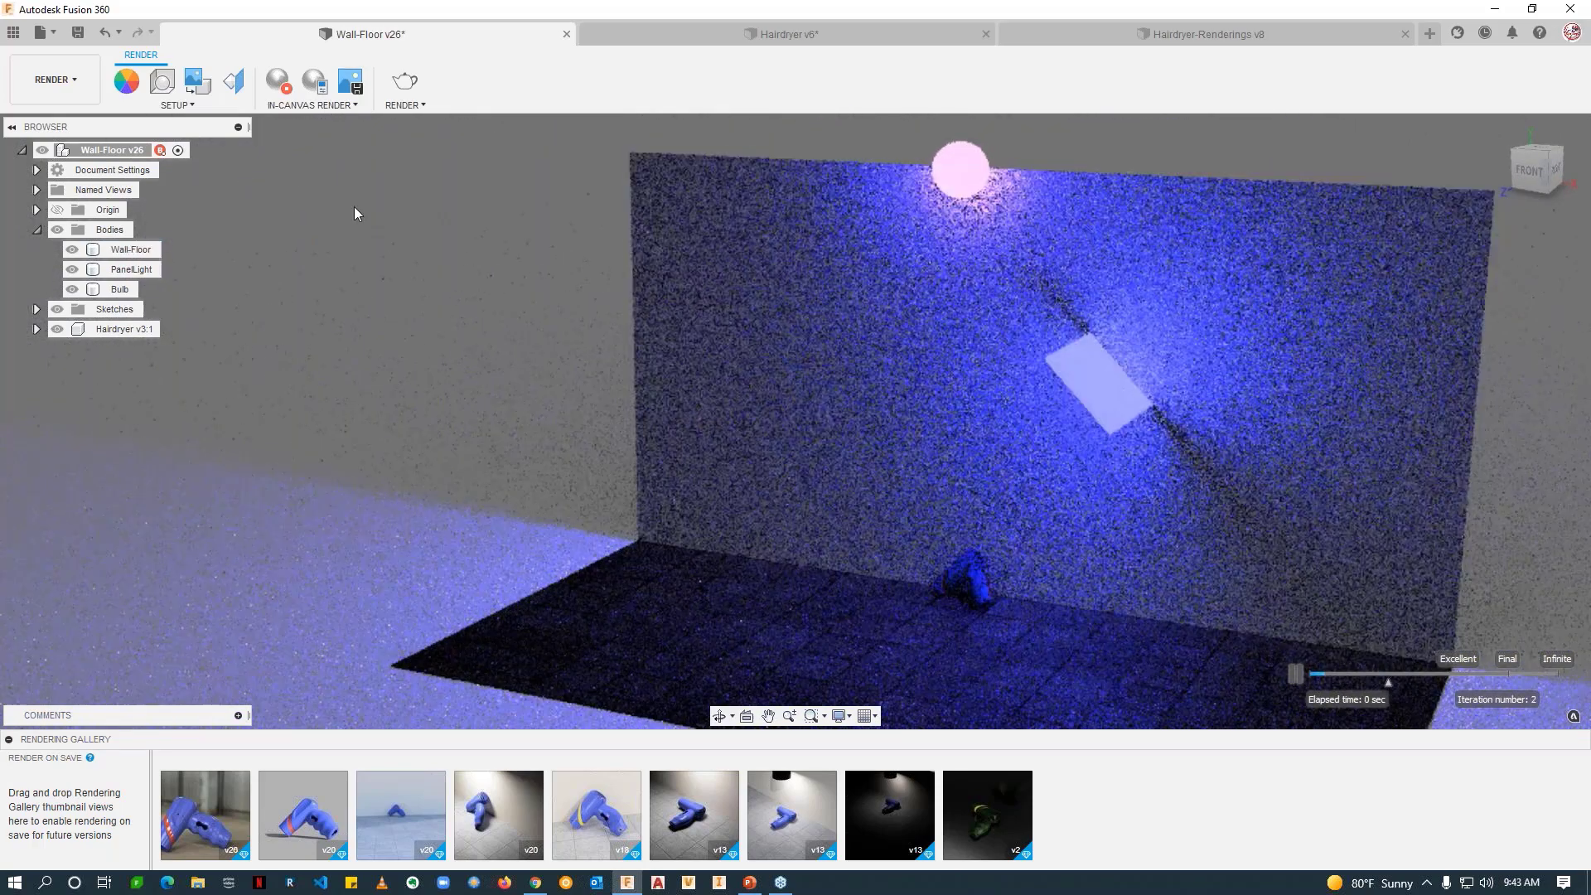
click(280, 80)
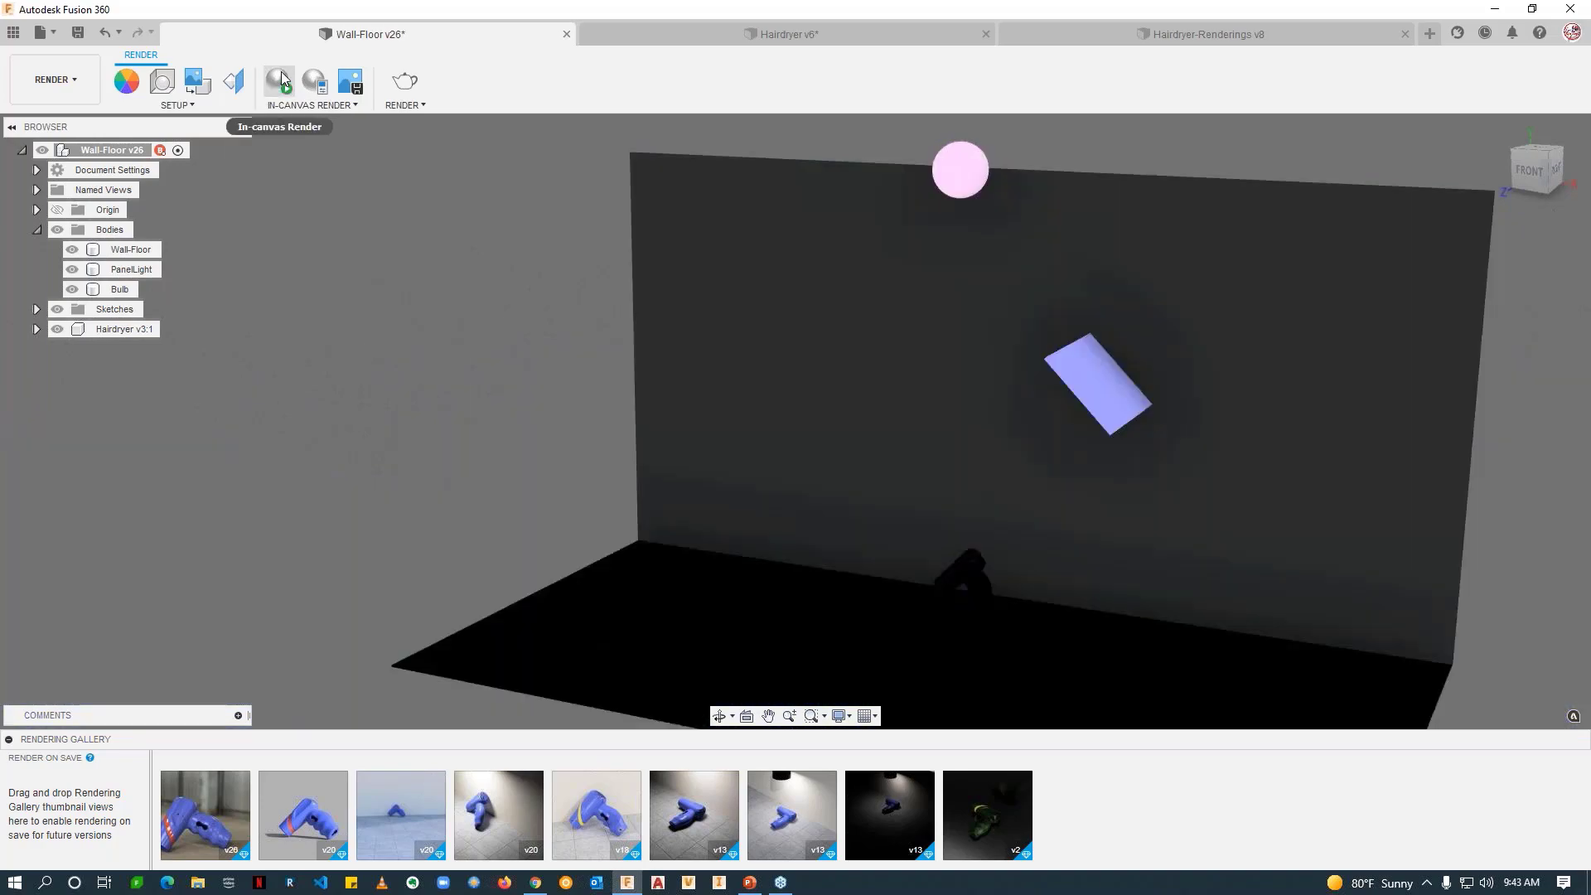
click(277, 79)
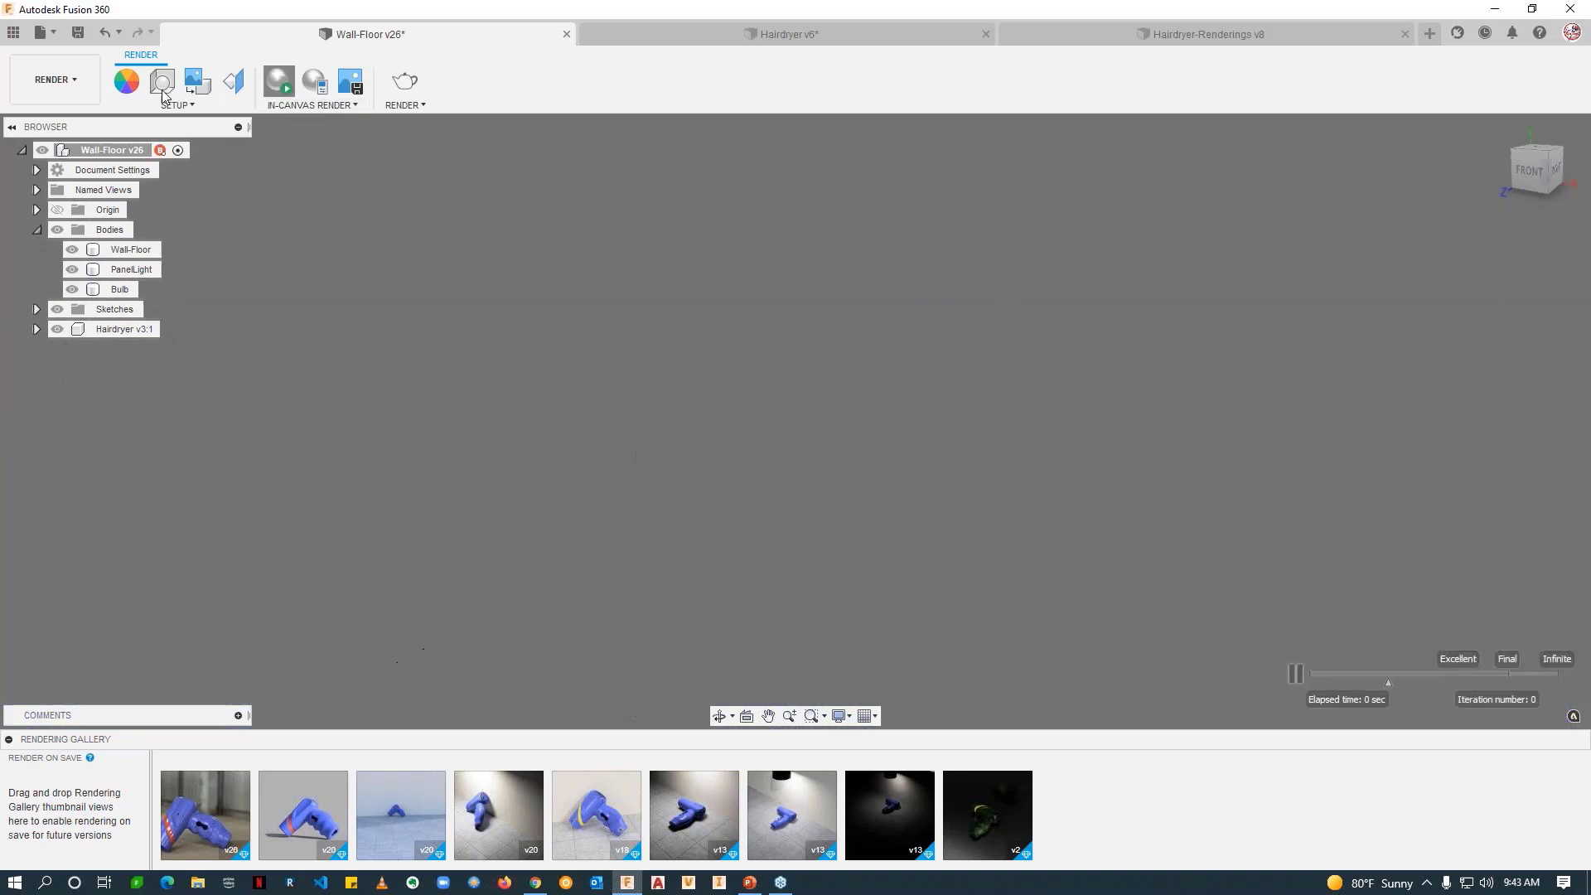
Step: Set the scene's environment brightness to 0 lx and close the scene settings
click(163, 93)
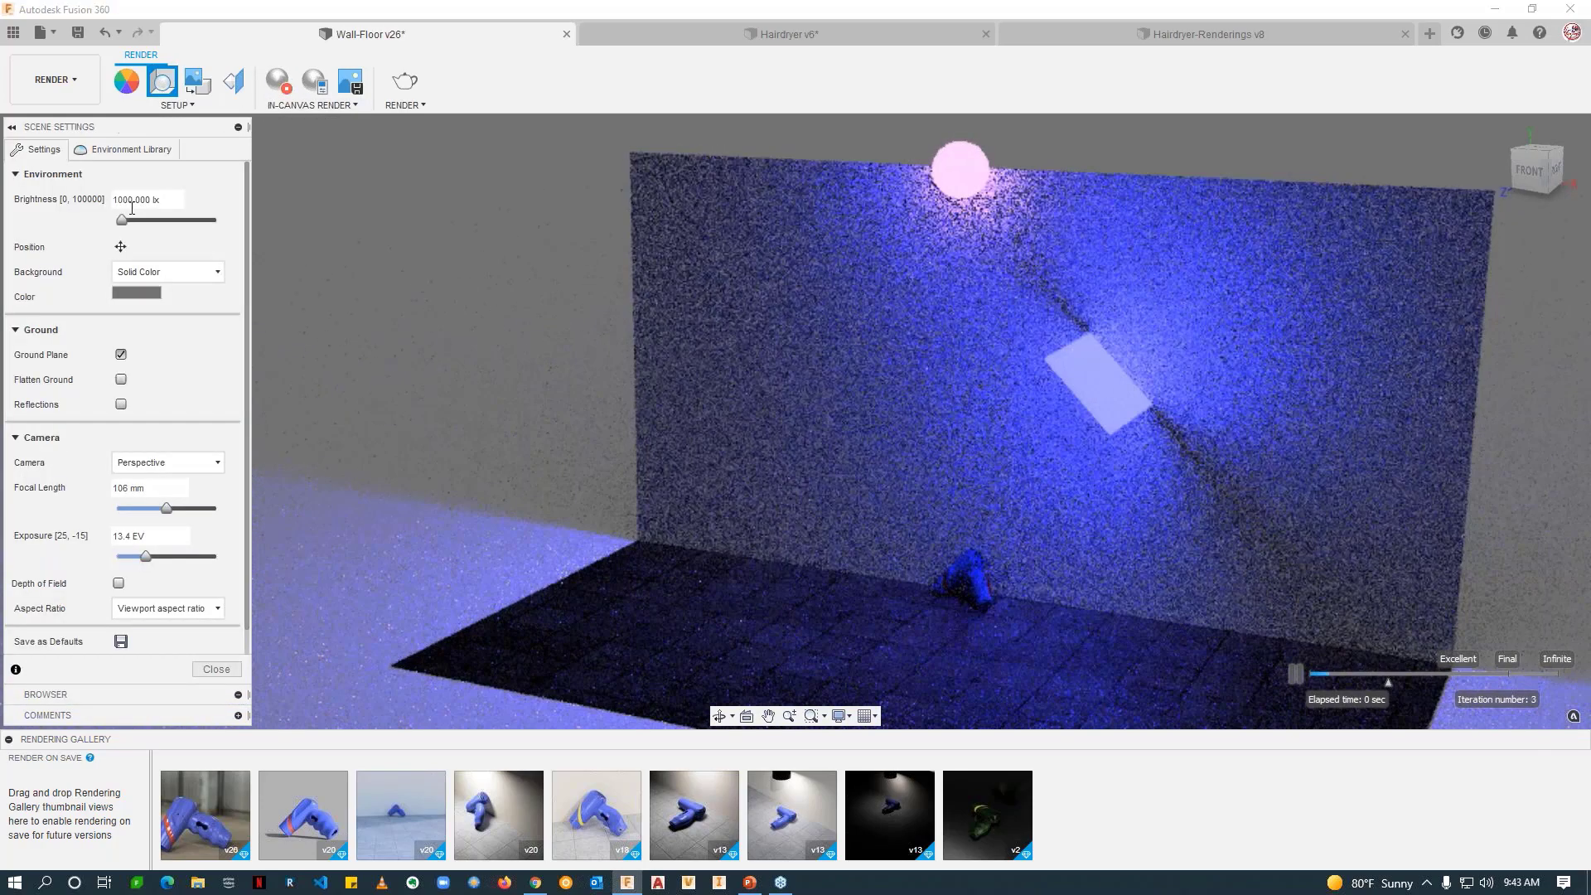
drag(122, 222, 82, 220)
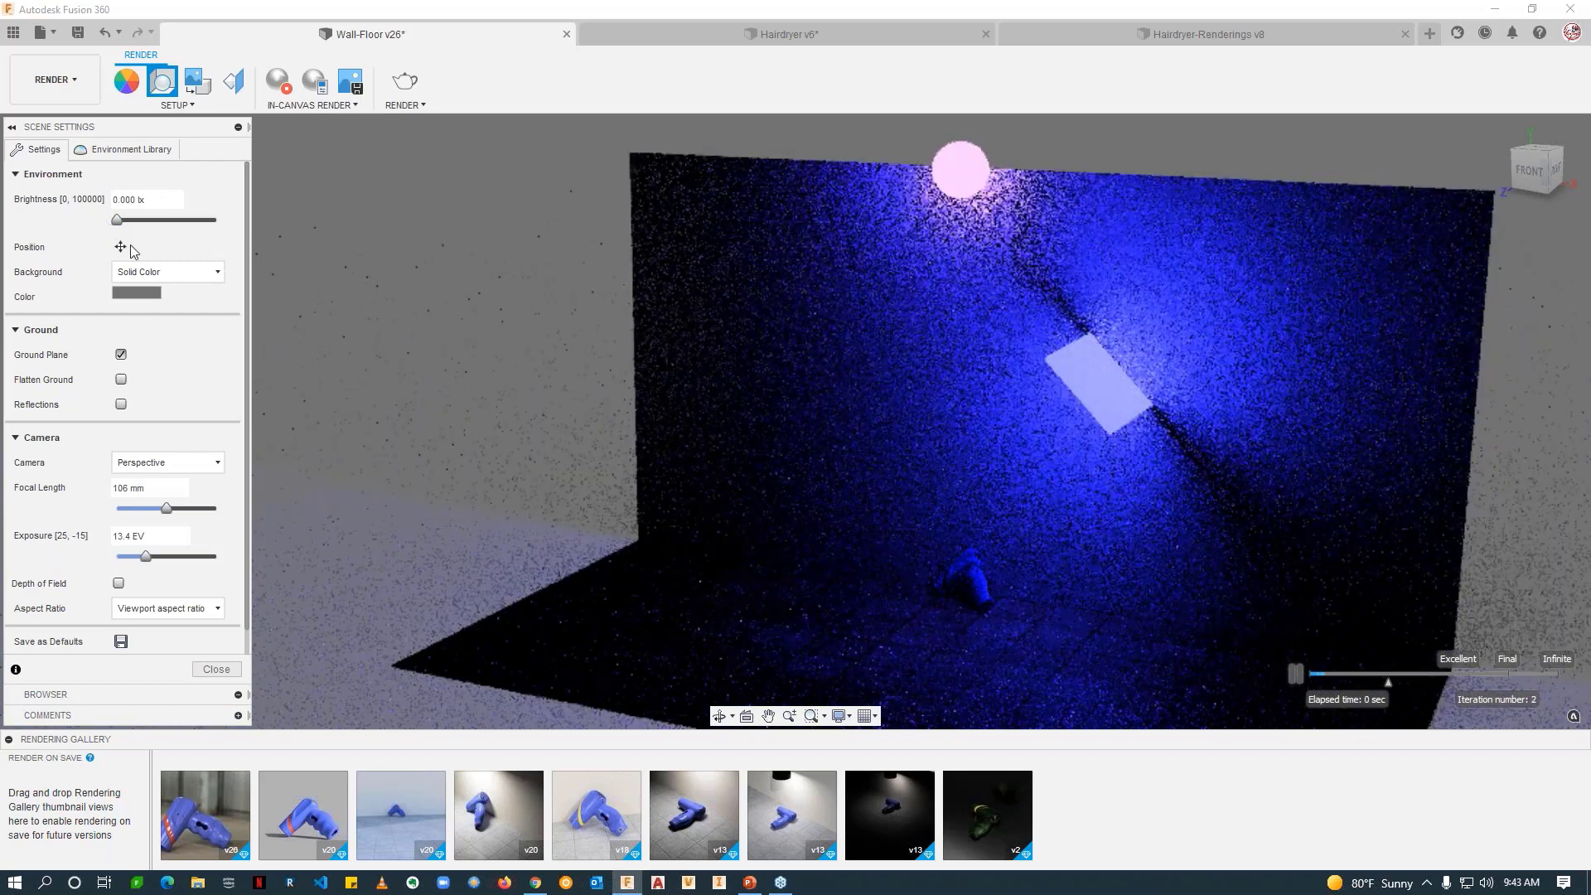
click(214, 669)
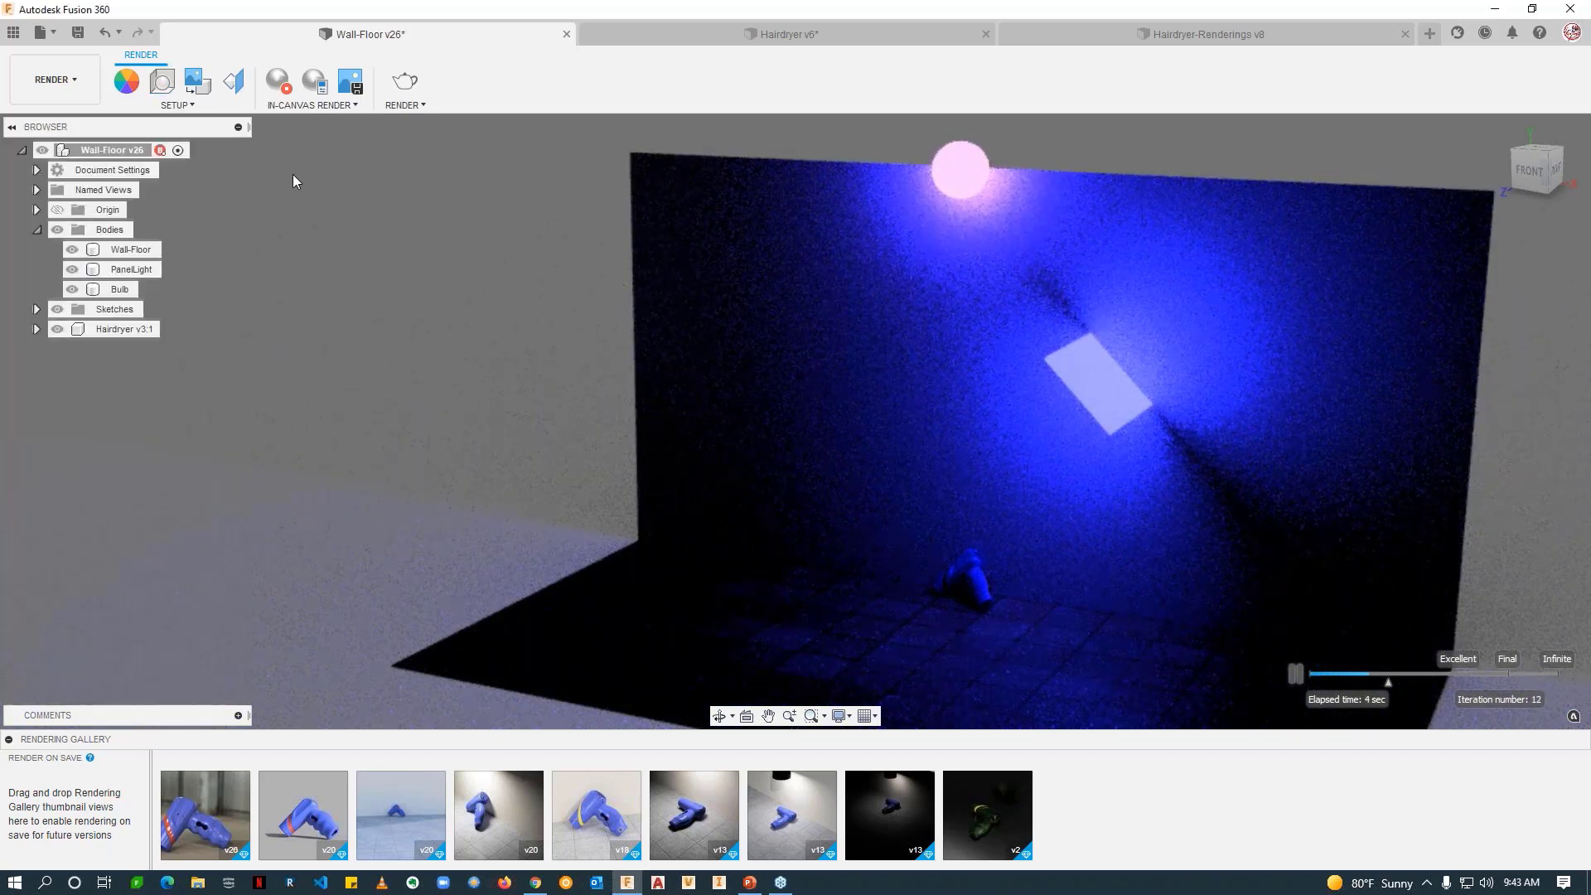
Step: Stop the in-canvas render, turn the scene to a front view and render it again in the canvas
click(279, 93)
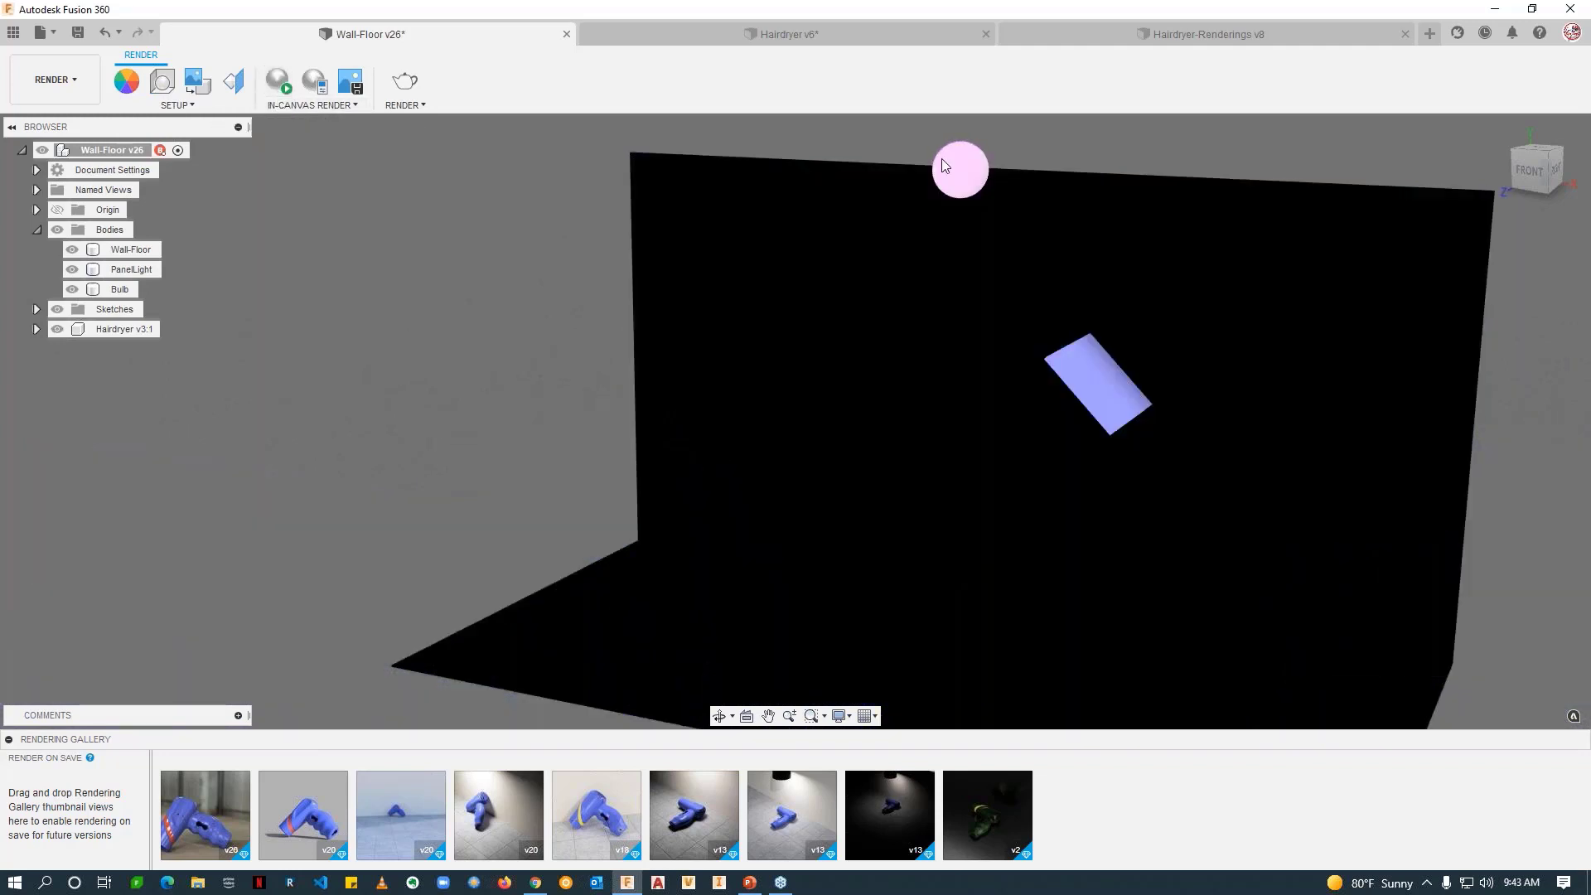
click(974, 209)
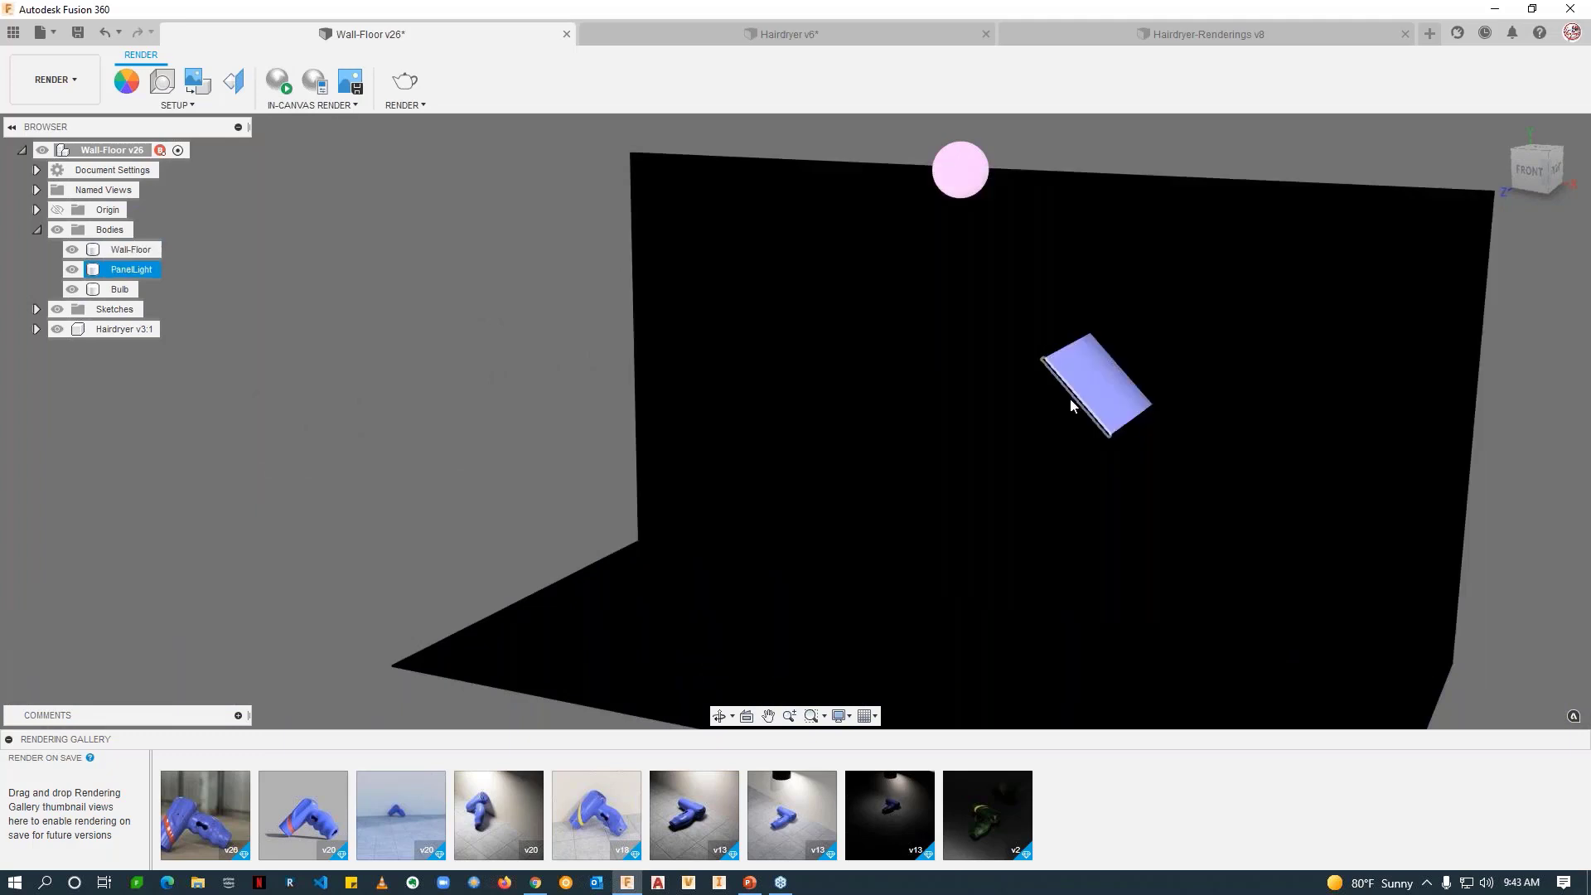
shift+middle_drag(952, 445, 990, 452)
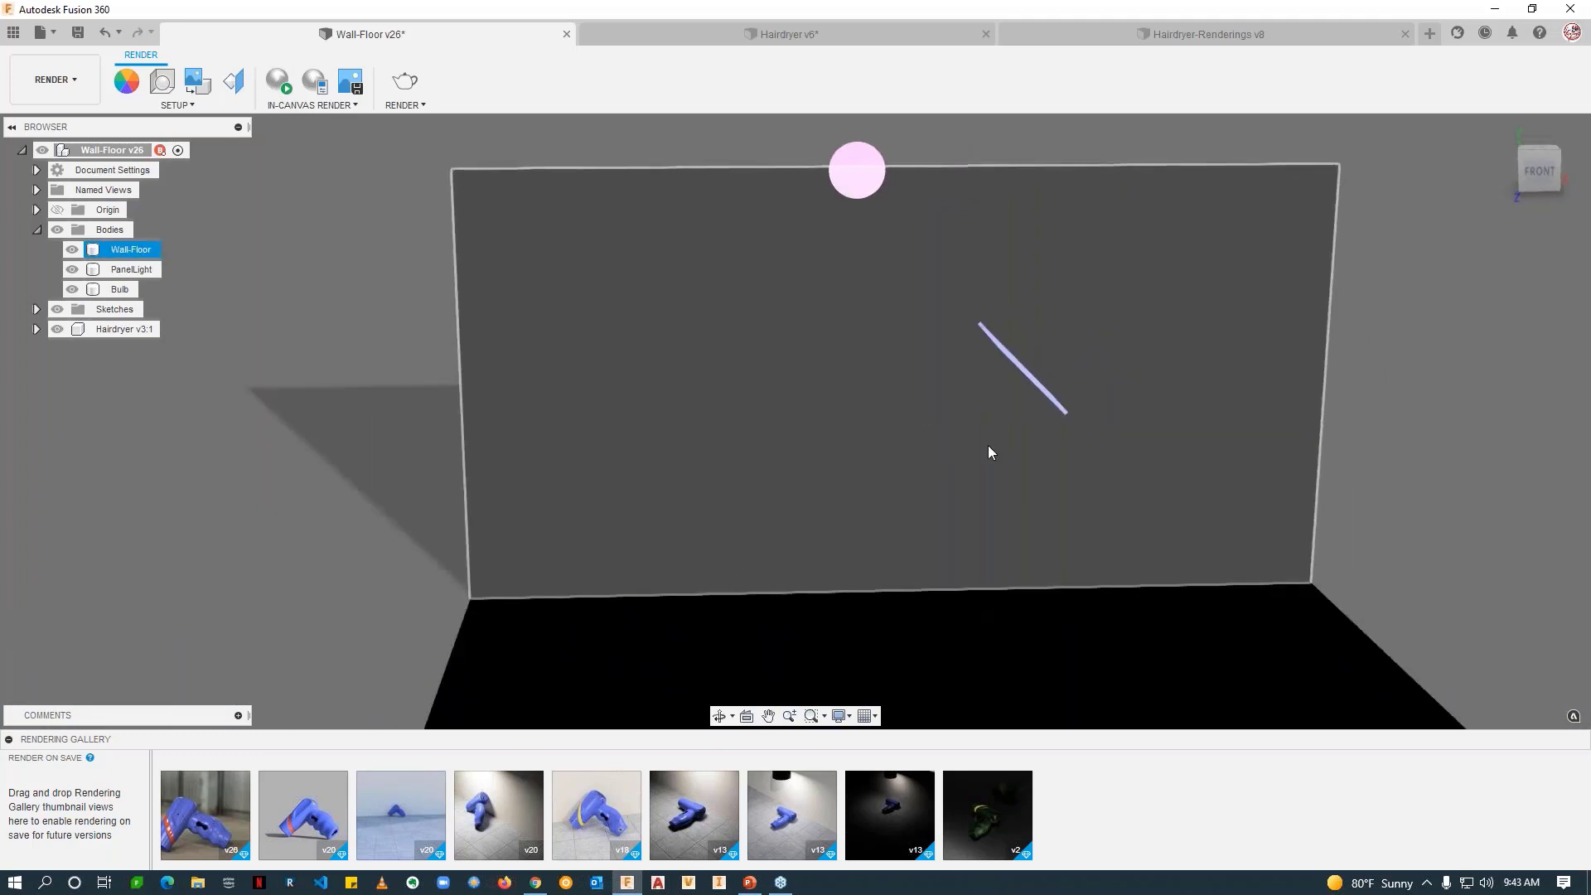
key(Escape)
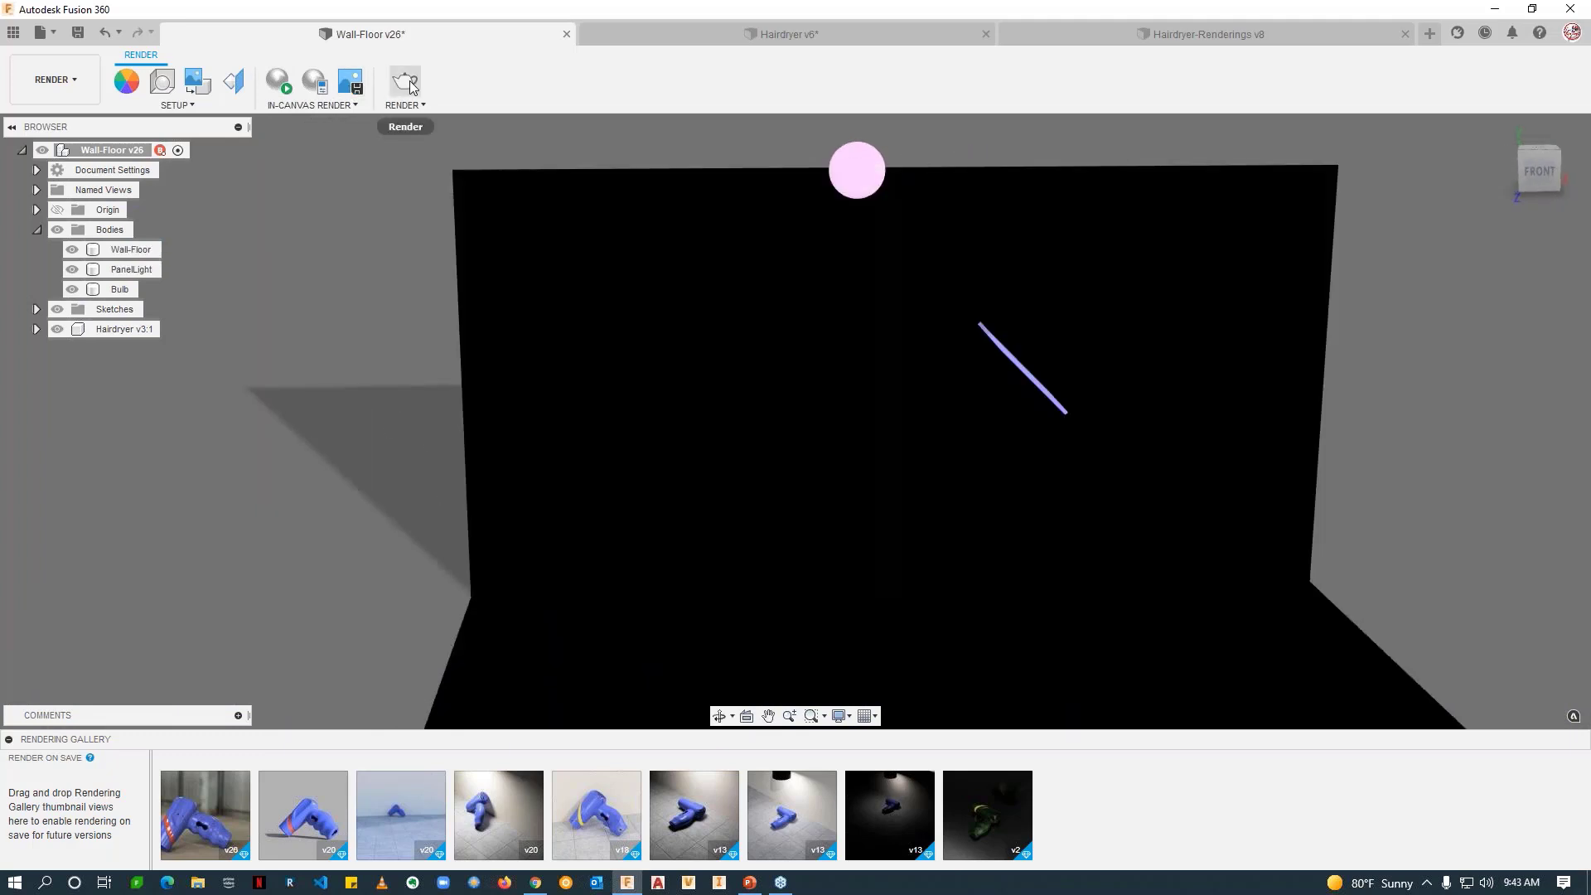
click(282, 90)
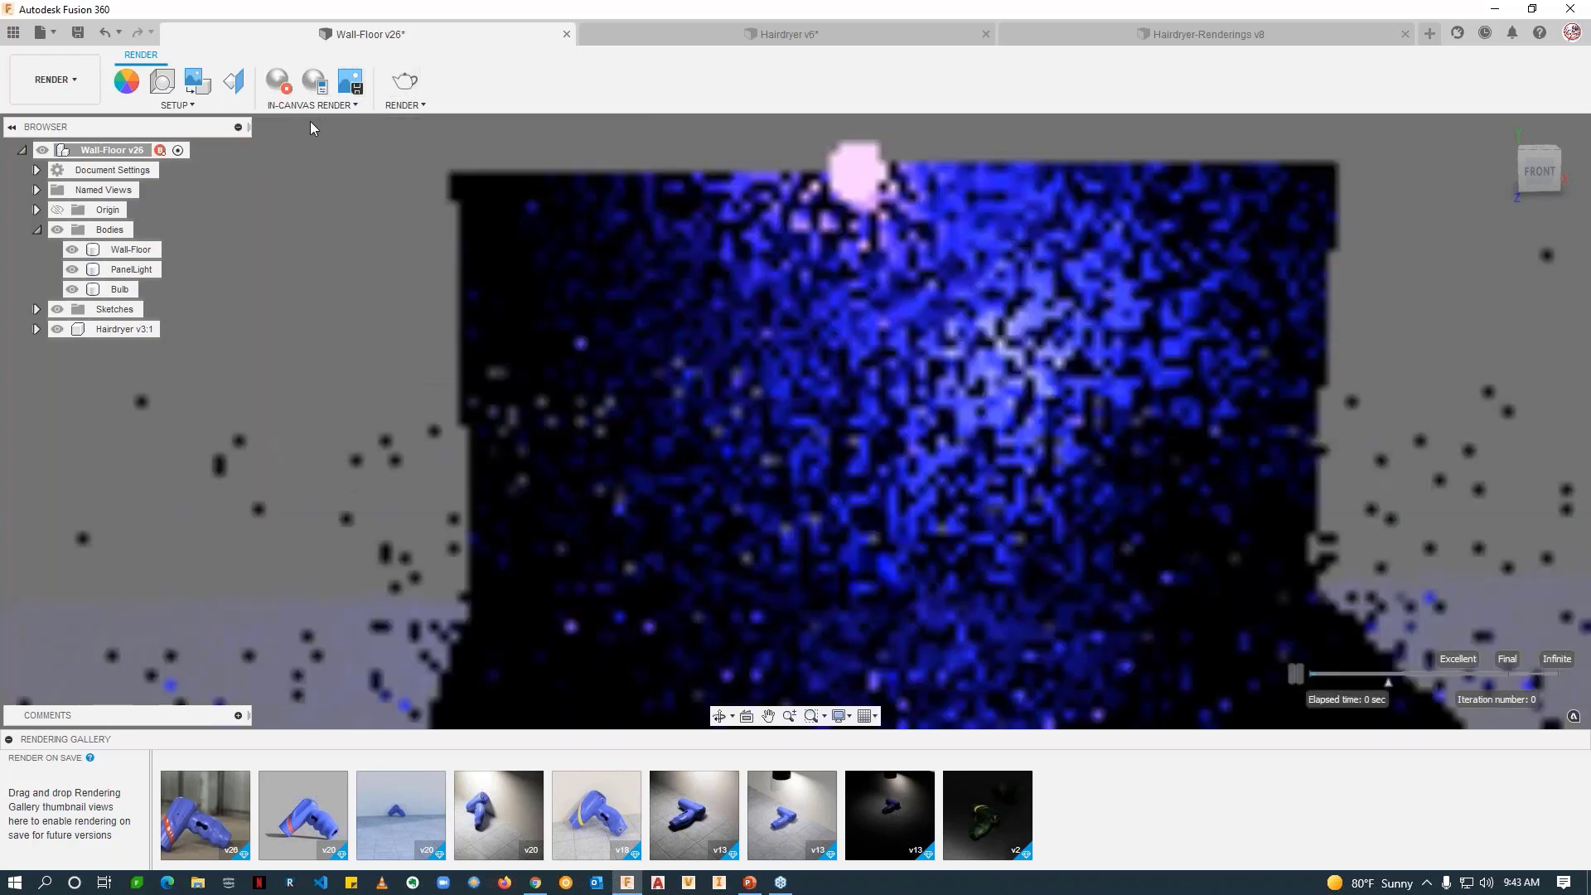
click(907, 494)
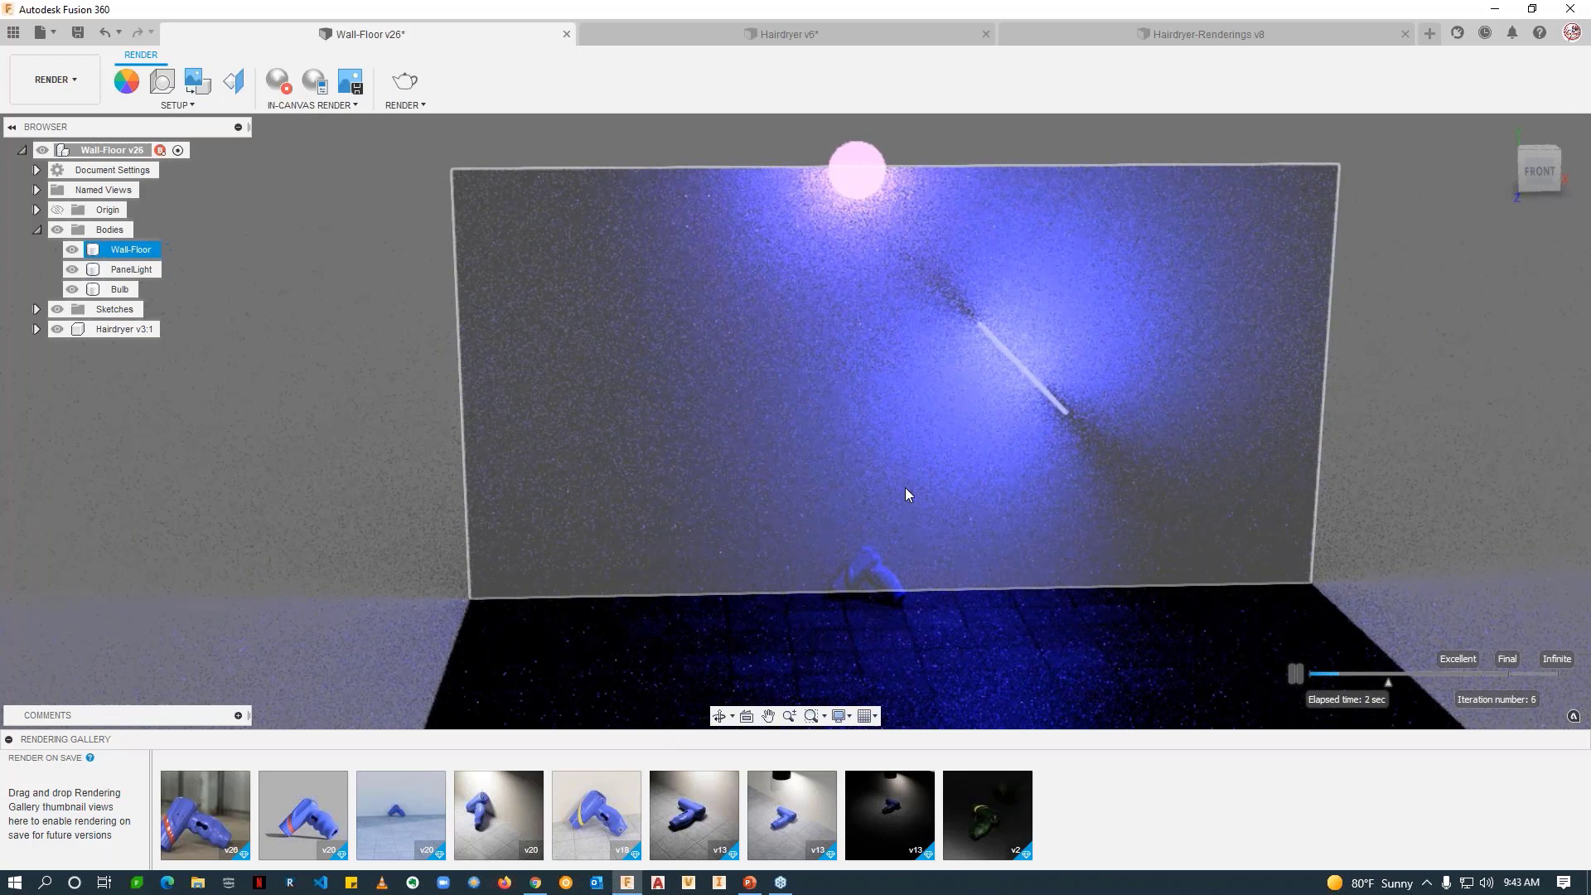
click(295, 304)
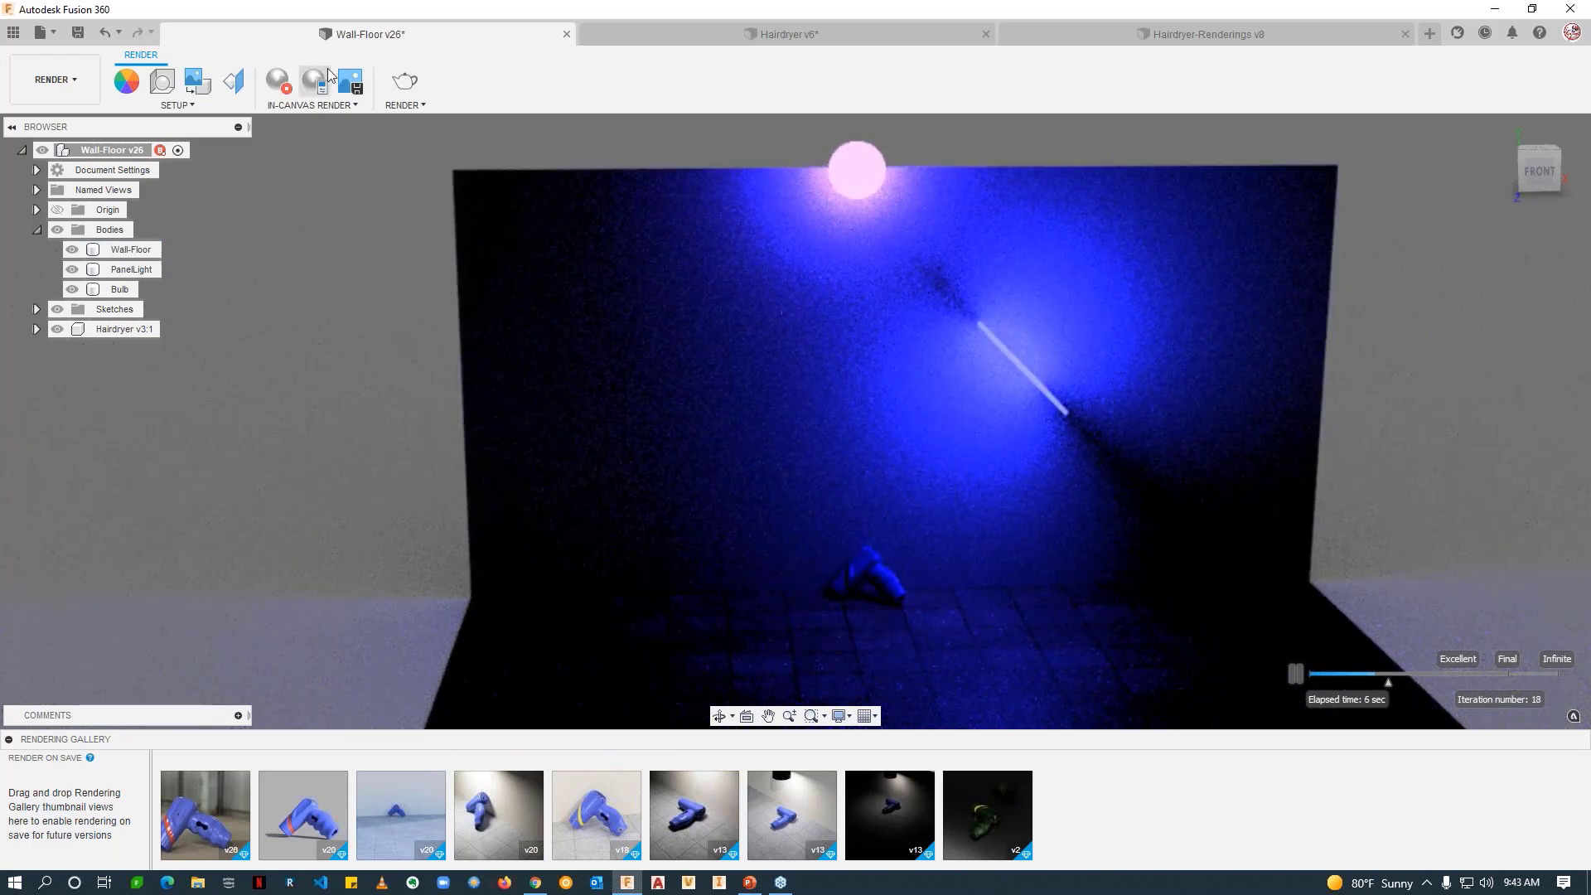
Step: Examine how the Bulb and PanelLight illuminate the wall, floor and hairdryer in the in-canvas render
click(74, 274)
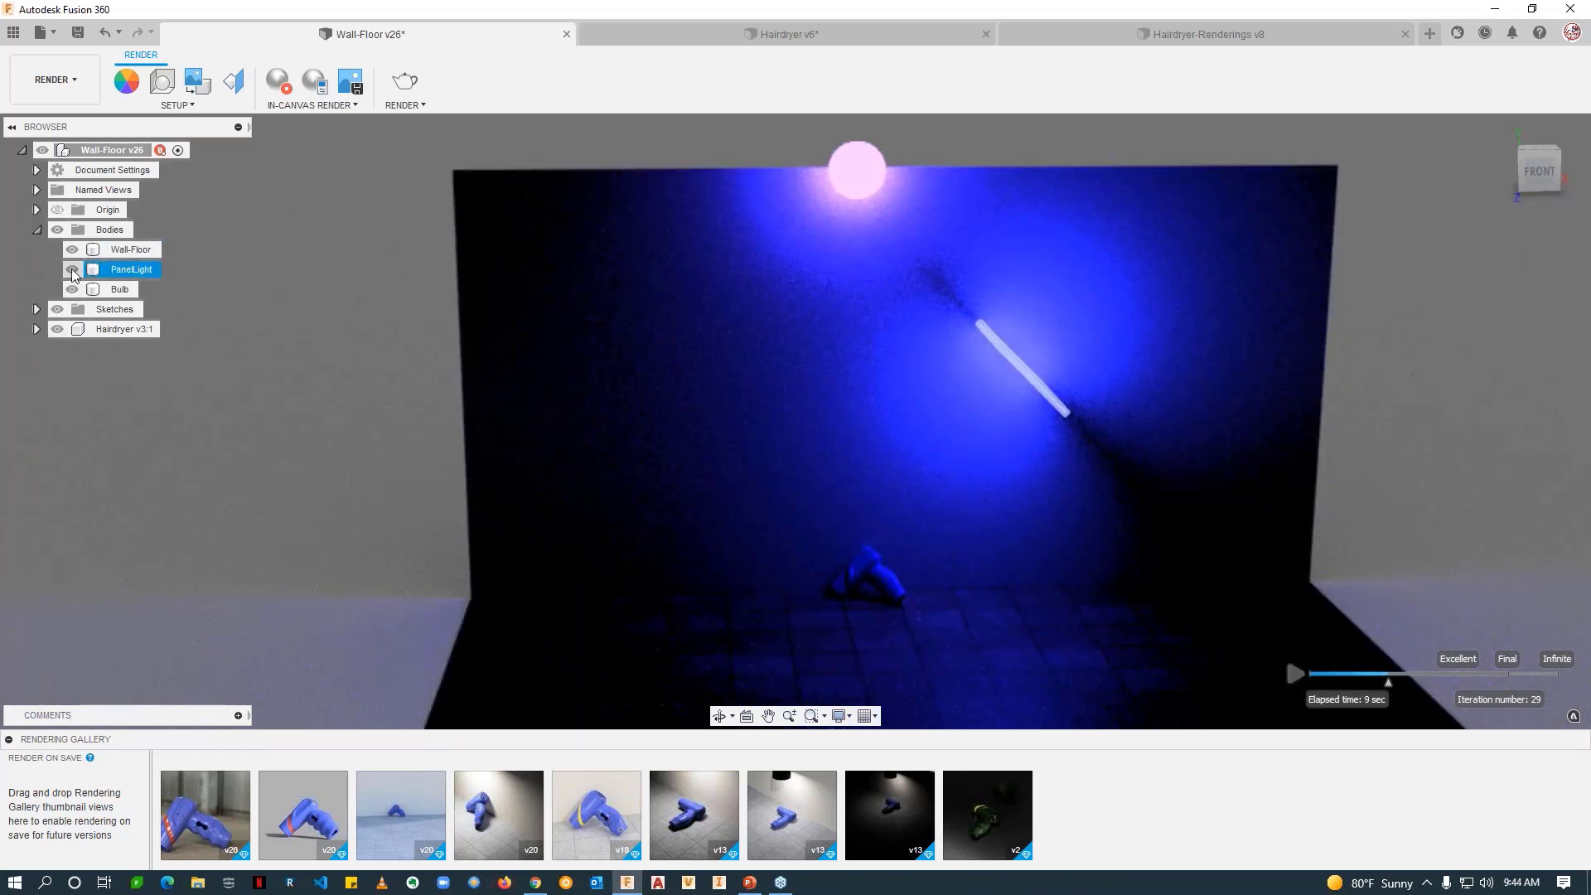
click(74, 273)
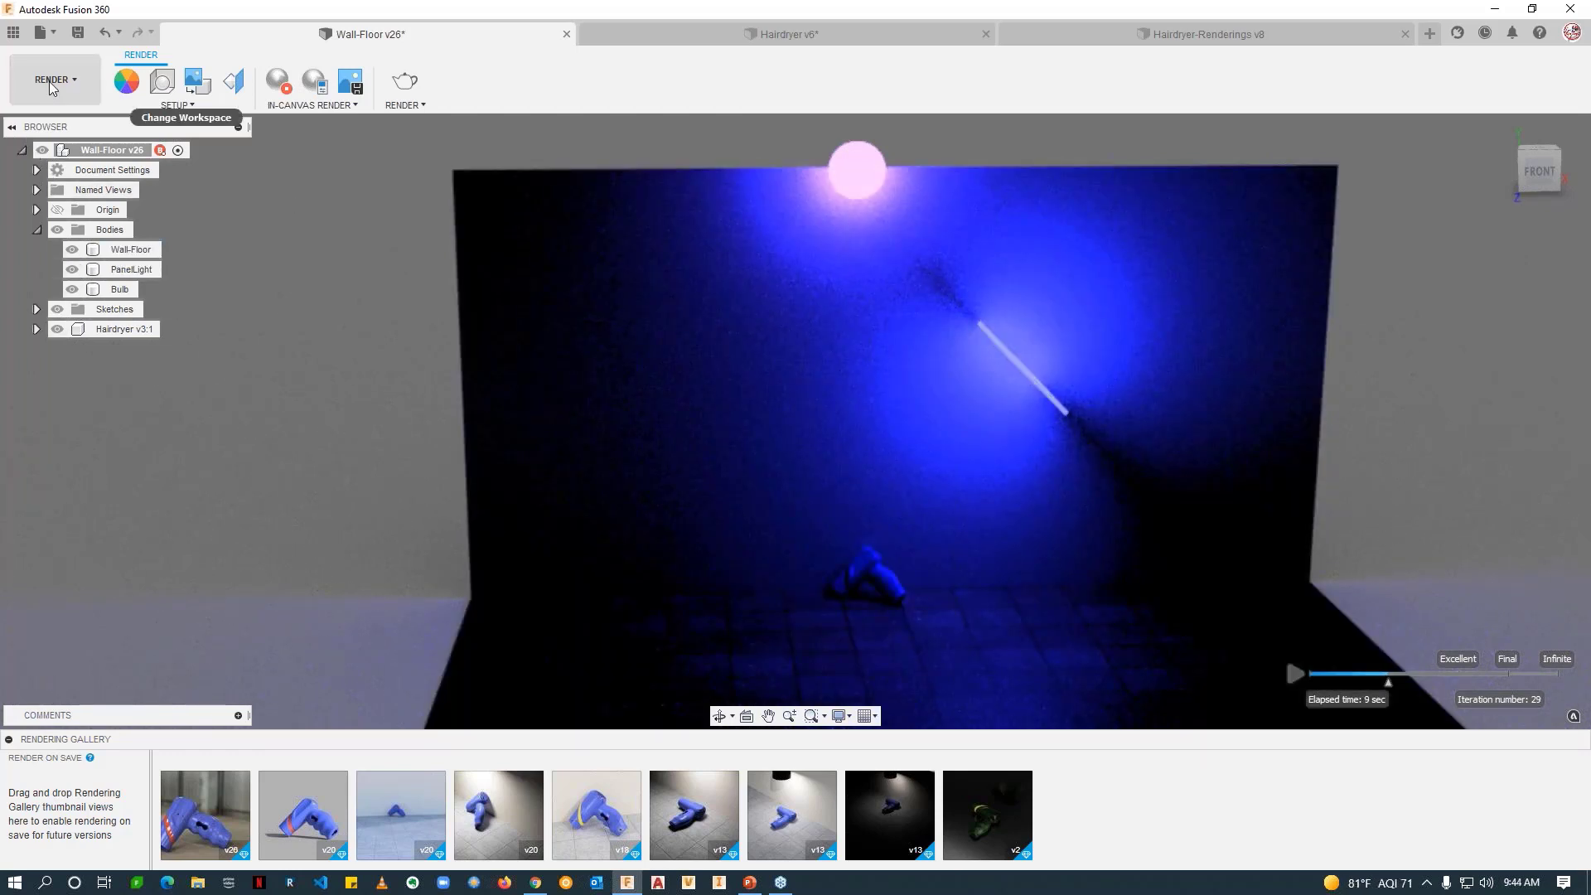
click(965, 323)
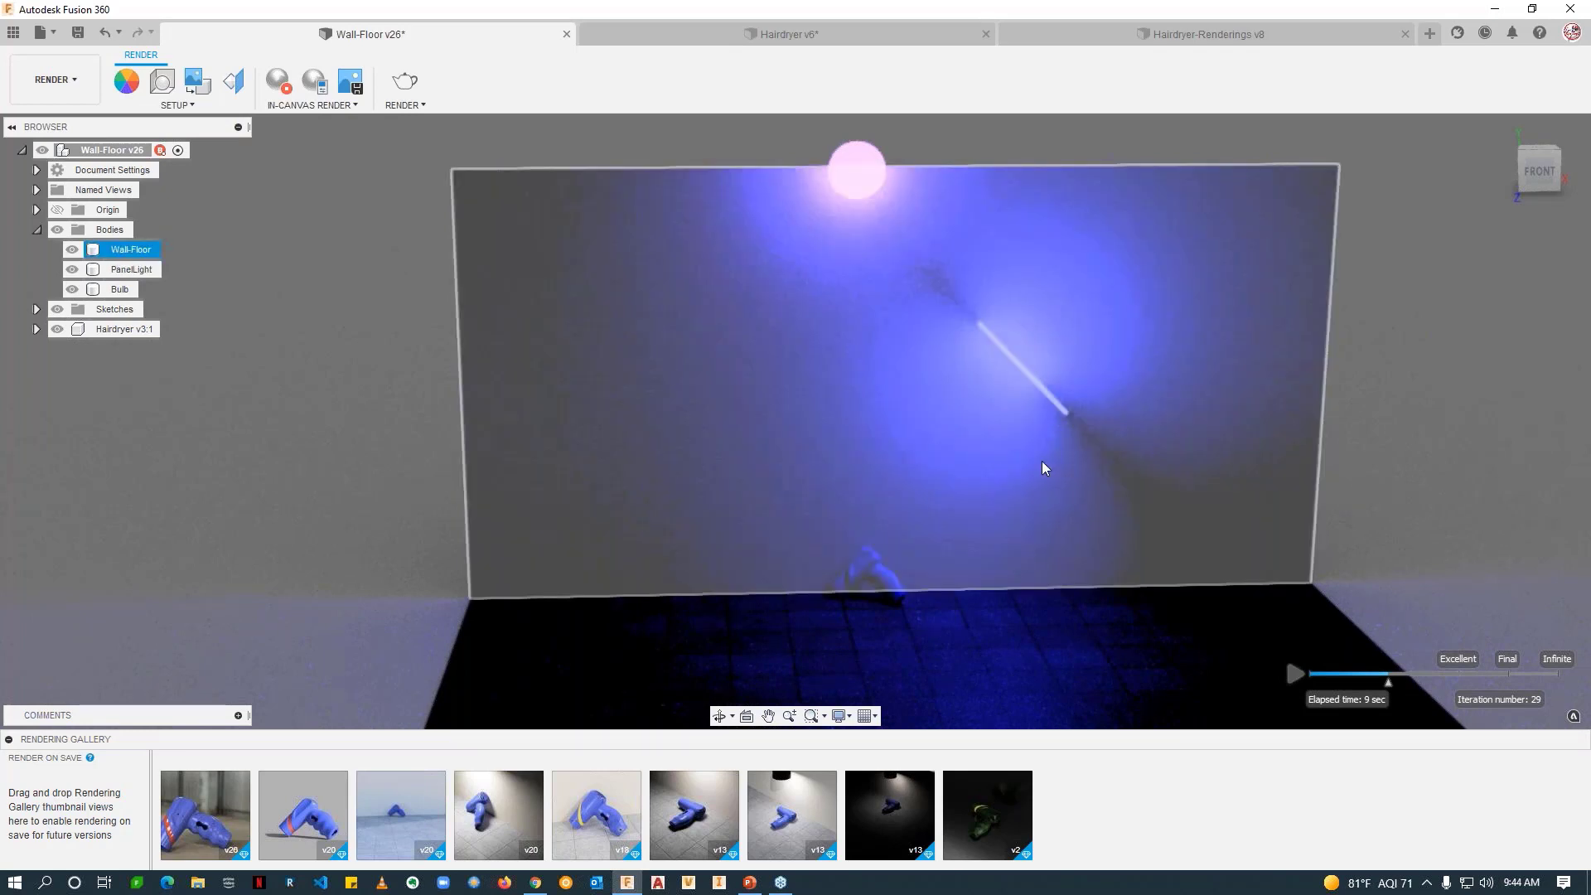
click(783, 133)
click(862, 184)
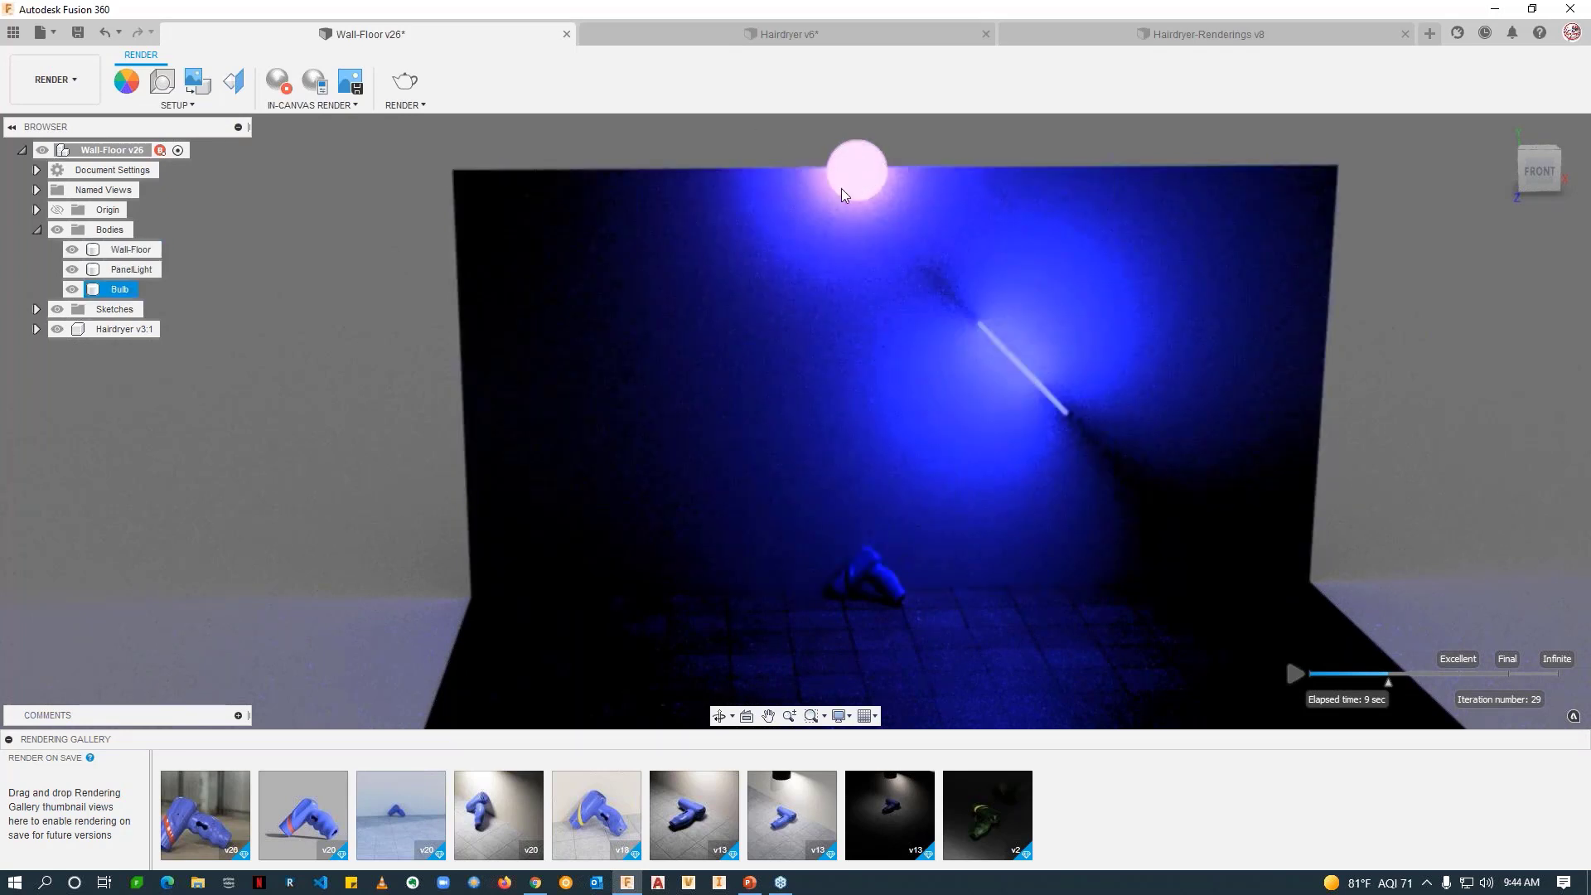
click(882, 431)
click(1452, 260)
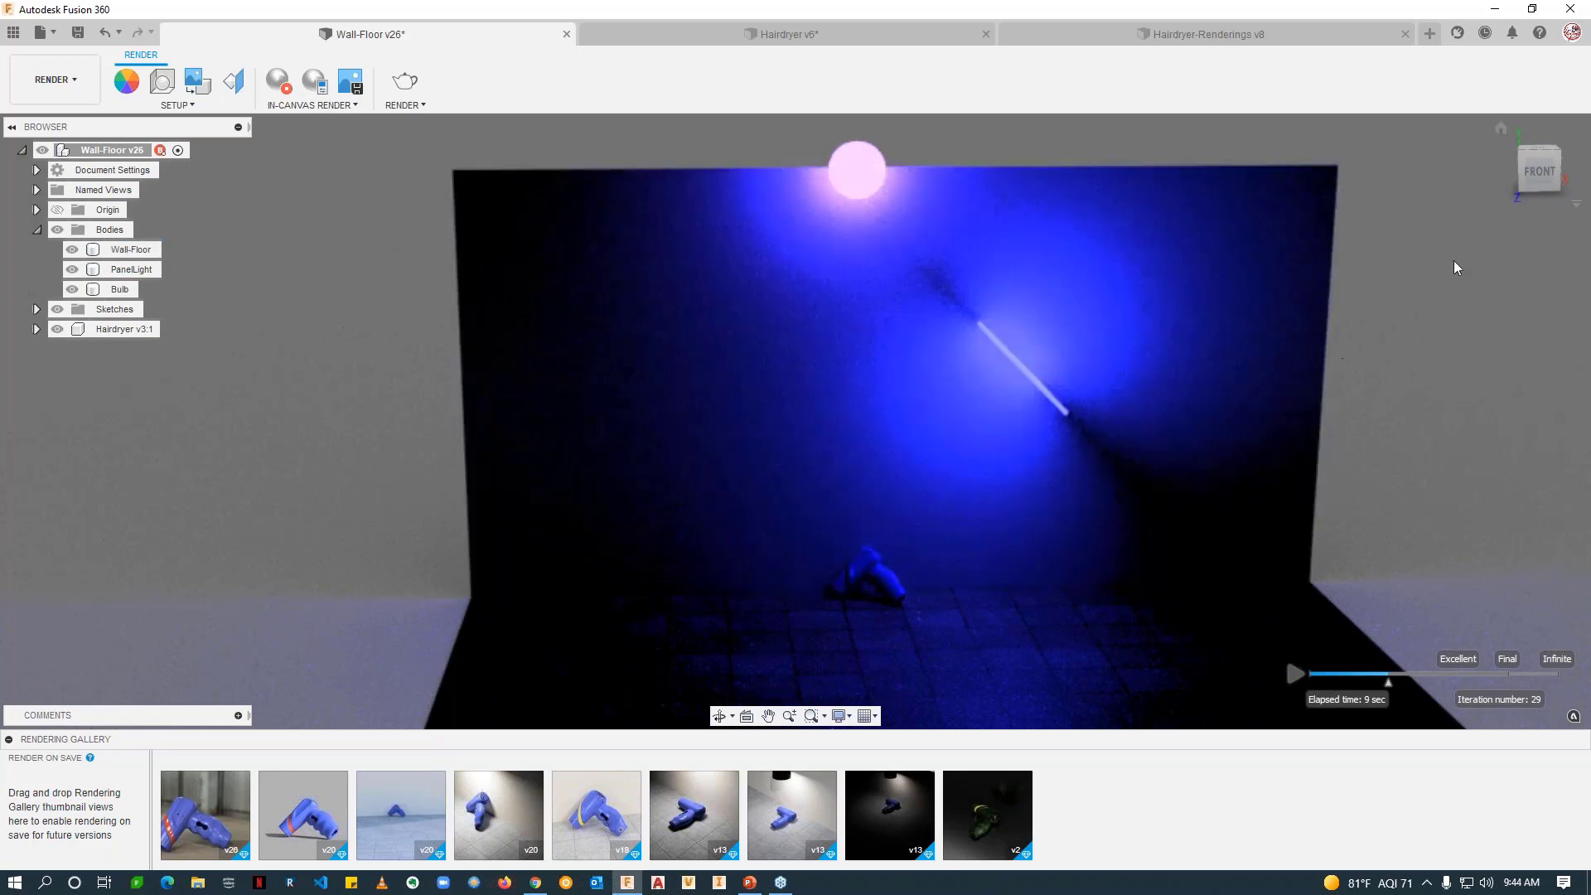
click(937, 524)
scroll(937, 523, up, 2)
click(248, 397)
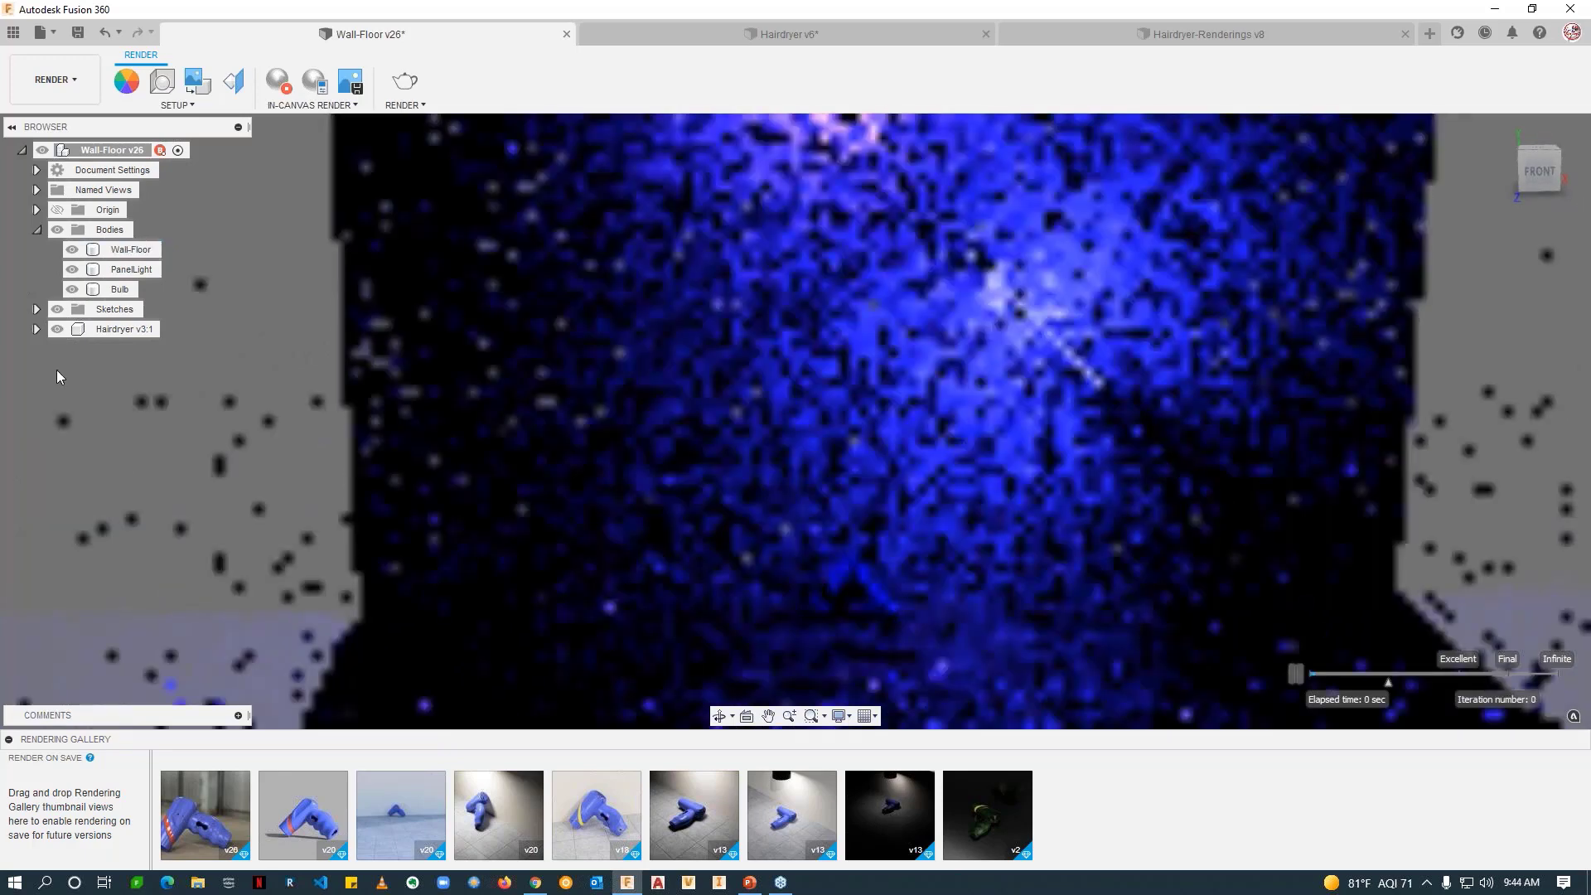
Step: Stop the in-canvas render and dismiss the decal insertion without choosing a file
click(164, 98)
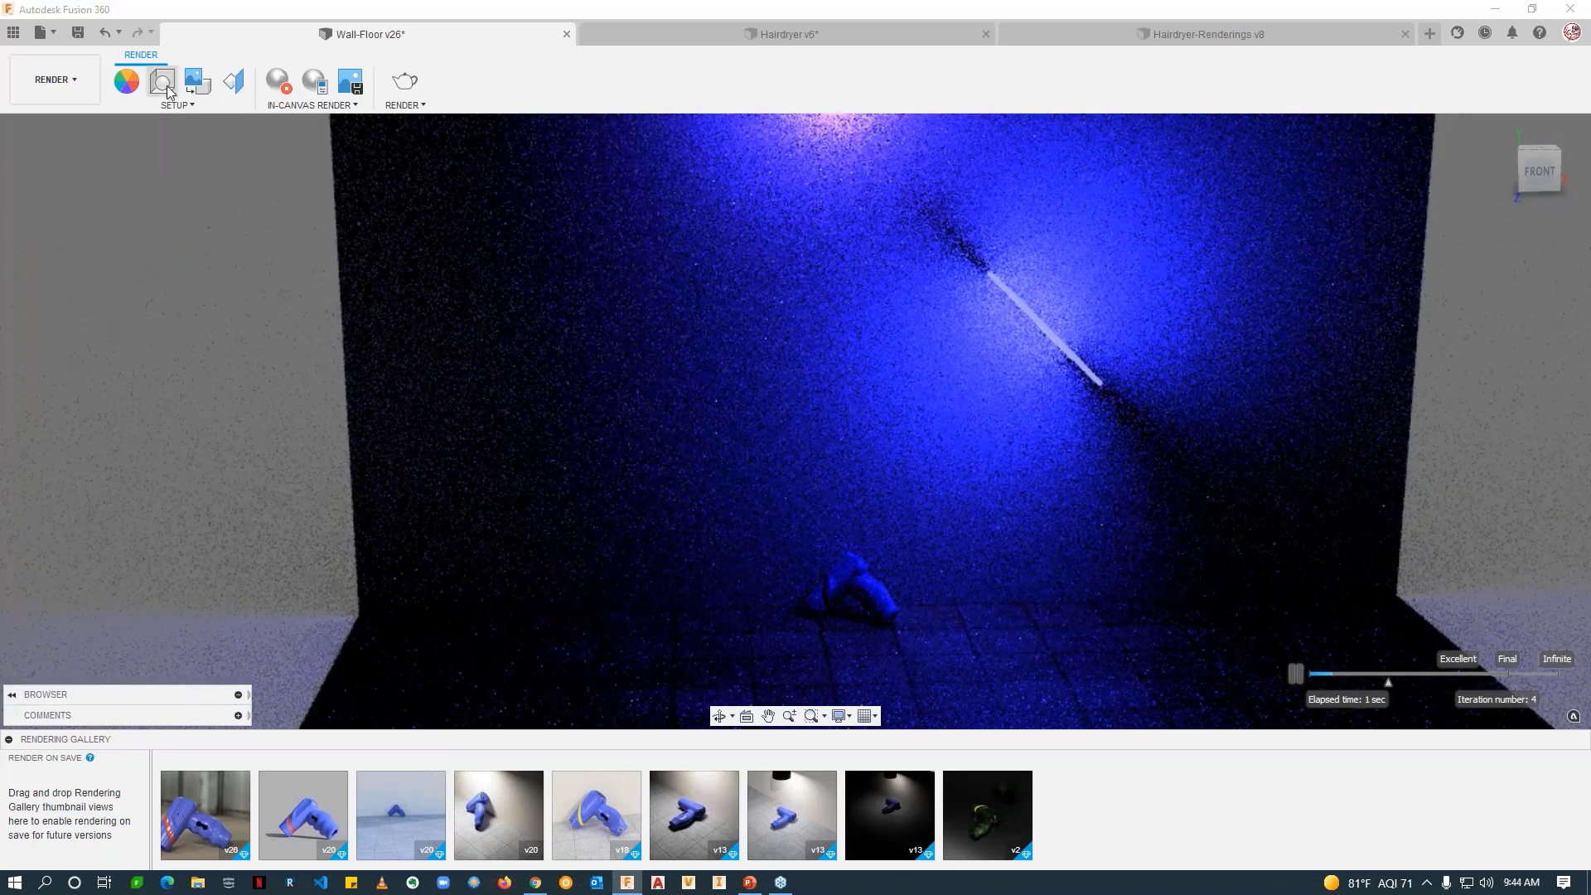
mouse_move(141, 135)
mouse_down()
mouse_move(210, 77)
mouse_move(128, 157)
mouse_up()
click(277, 81)
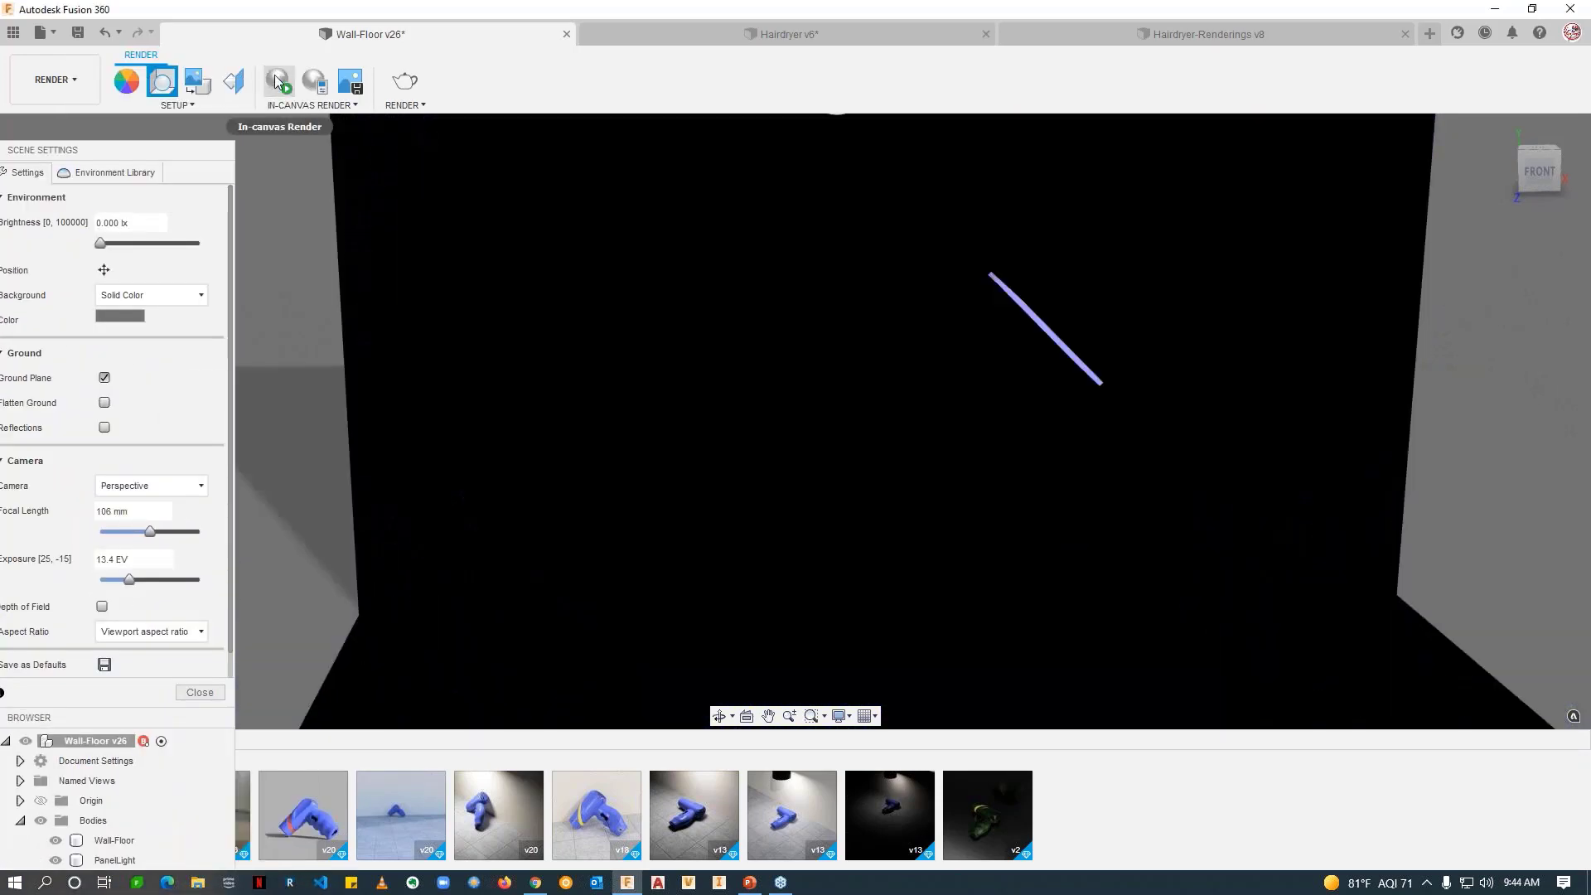
click(200, 89)
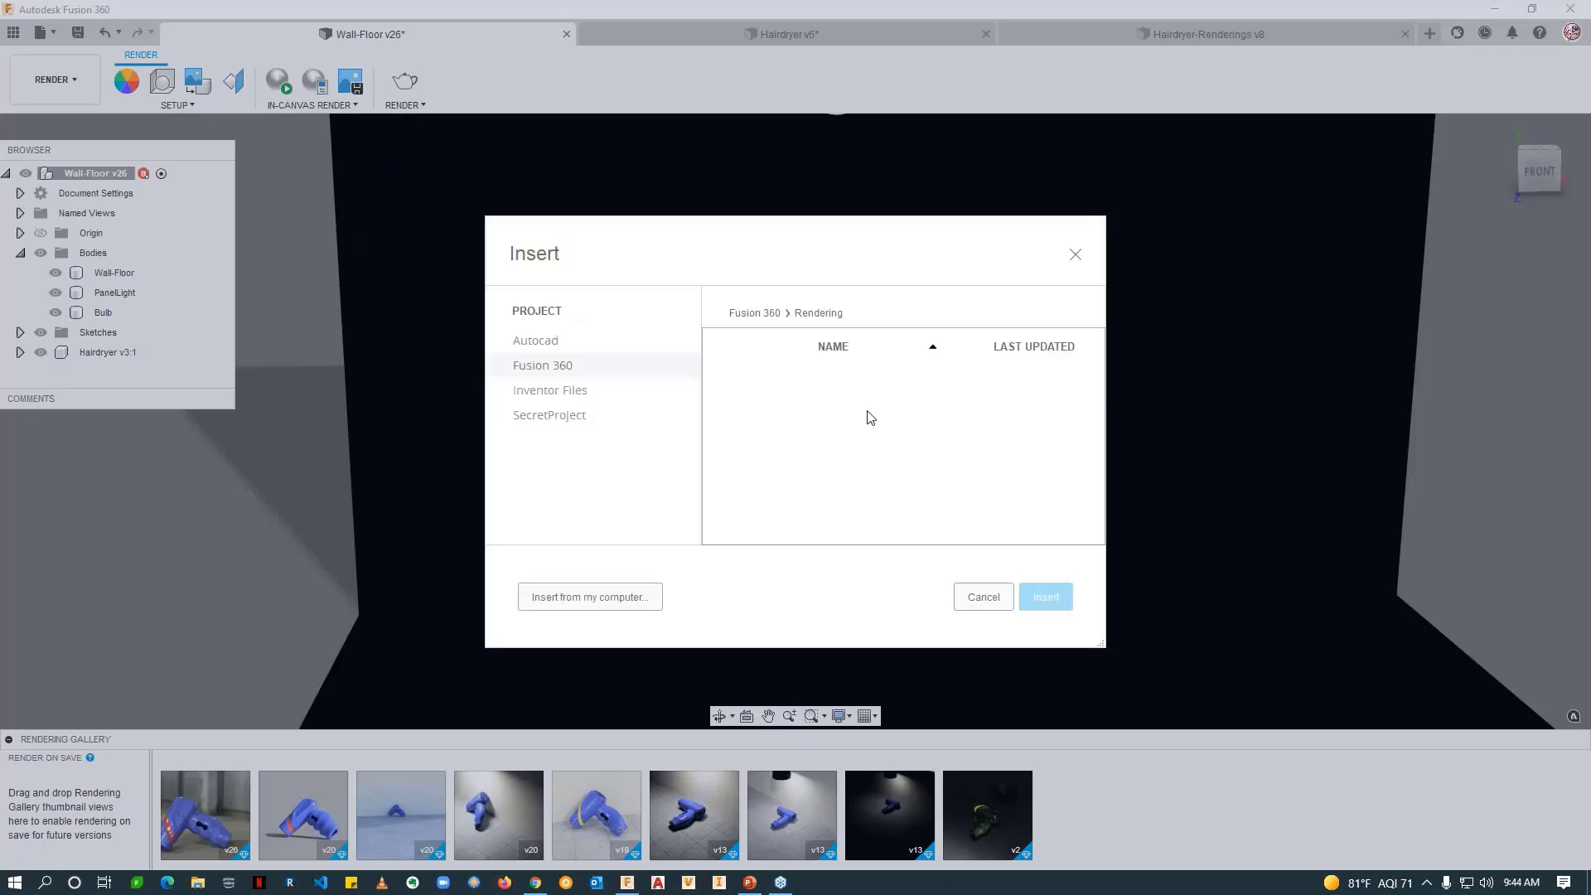
click(984, 598)
Step: Raise the scene's environment brightness to 7500 lx and close the scene settings
click(162, 81)
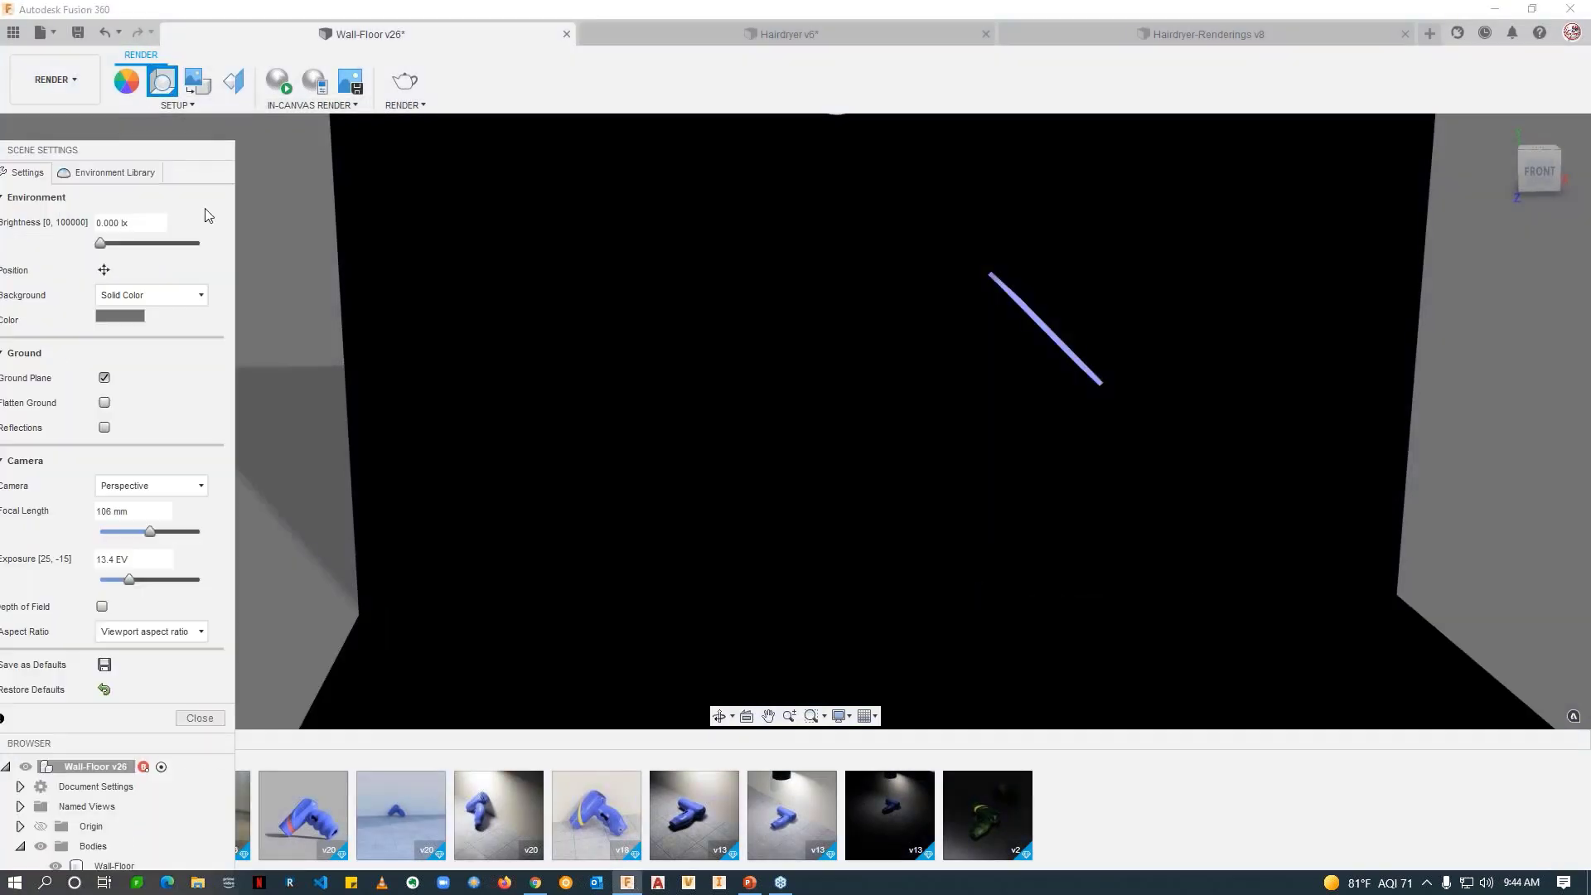
drag(101, 243, 124, 246)
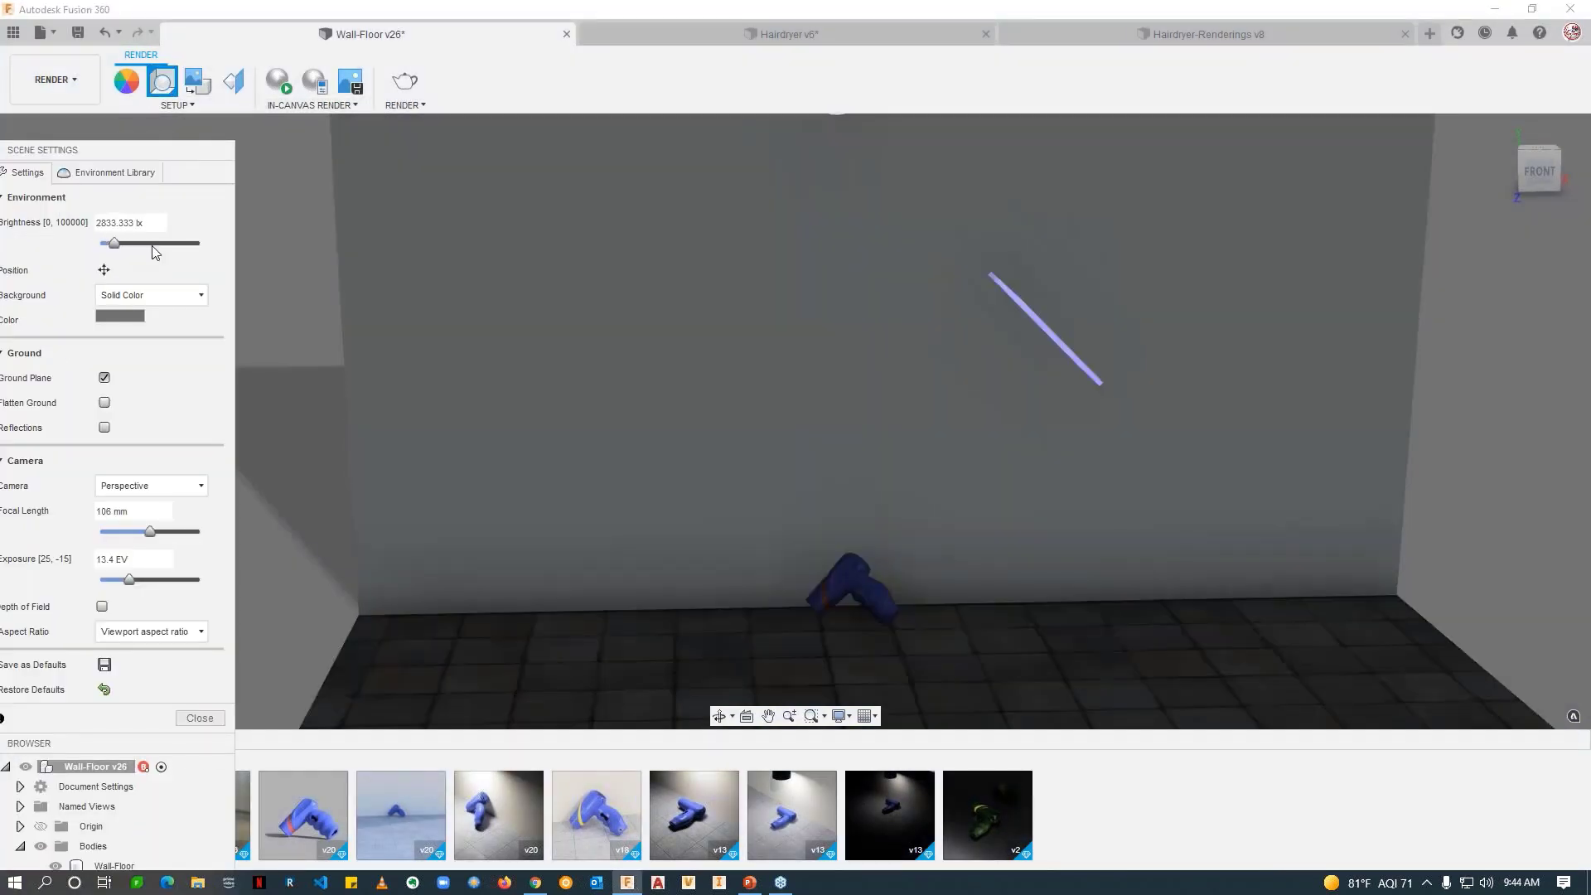
click(200, 718)
click(163, 81)
drag(115, 244, 137, 245)
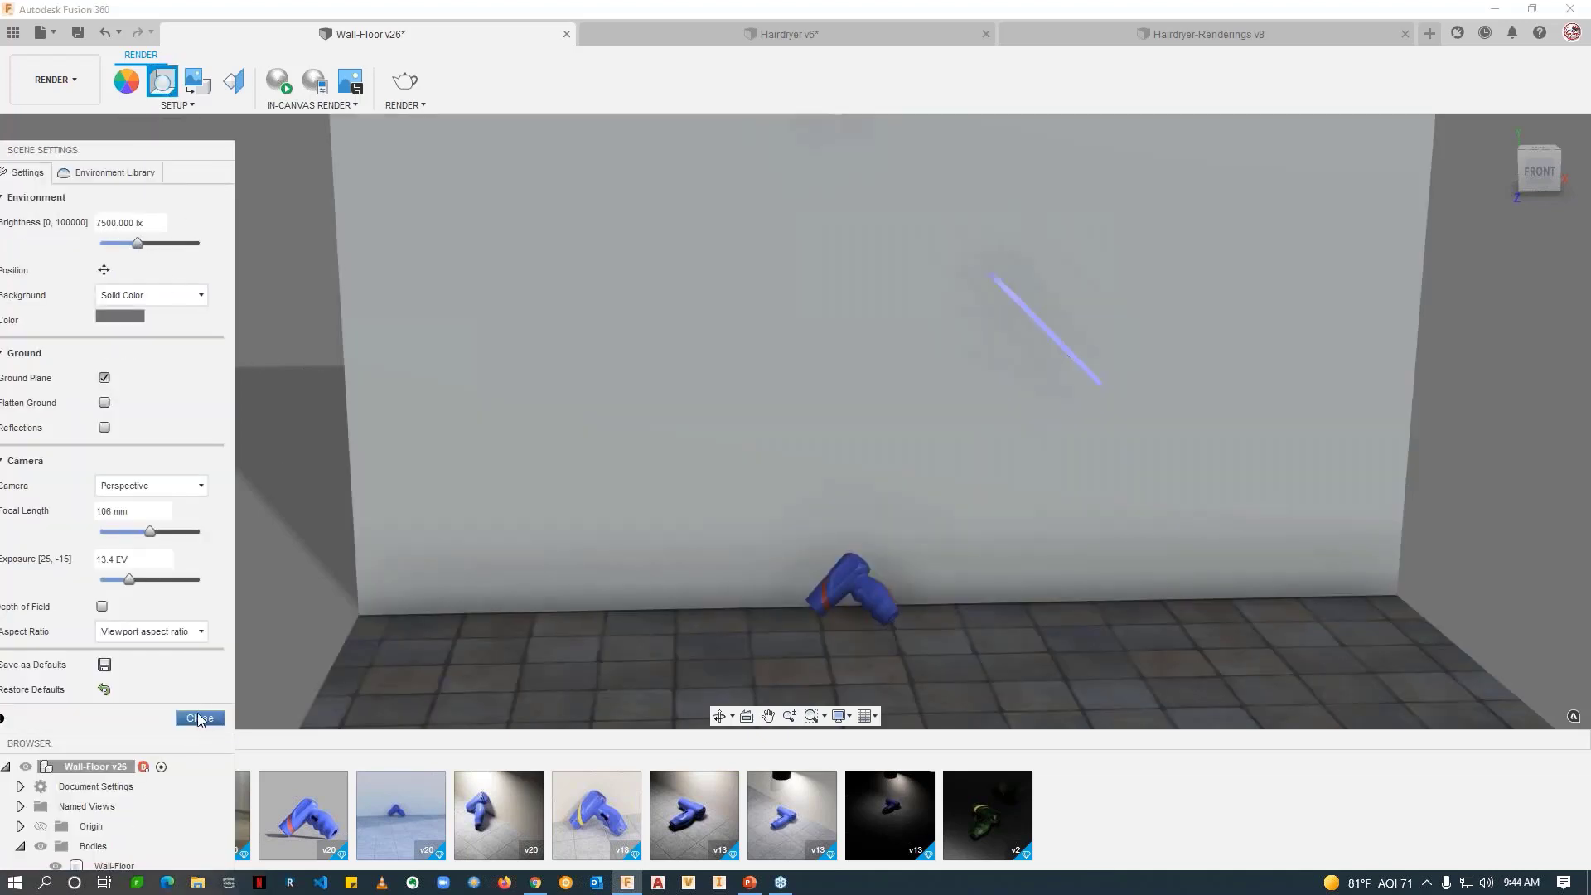
drag(155, 149, 284, 26)
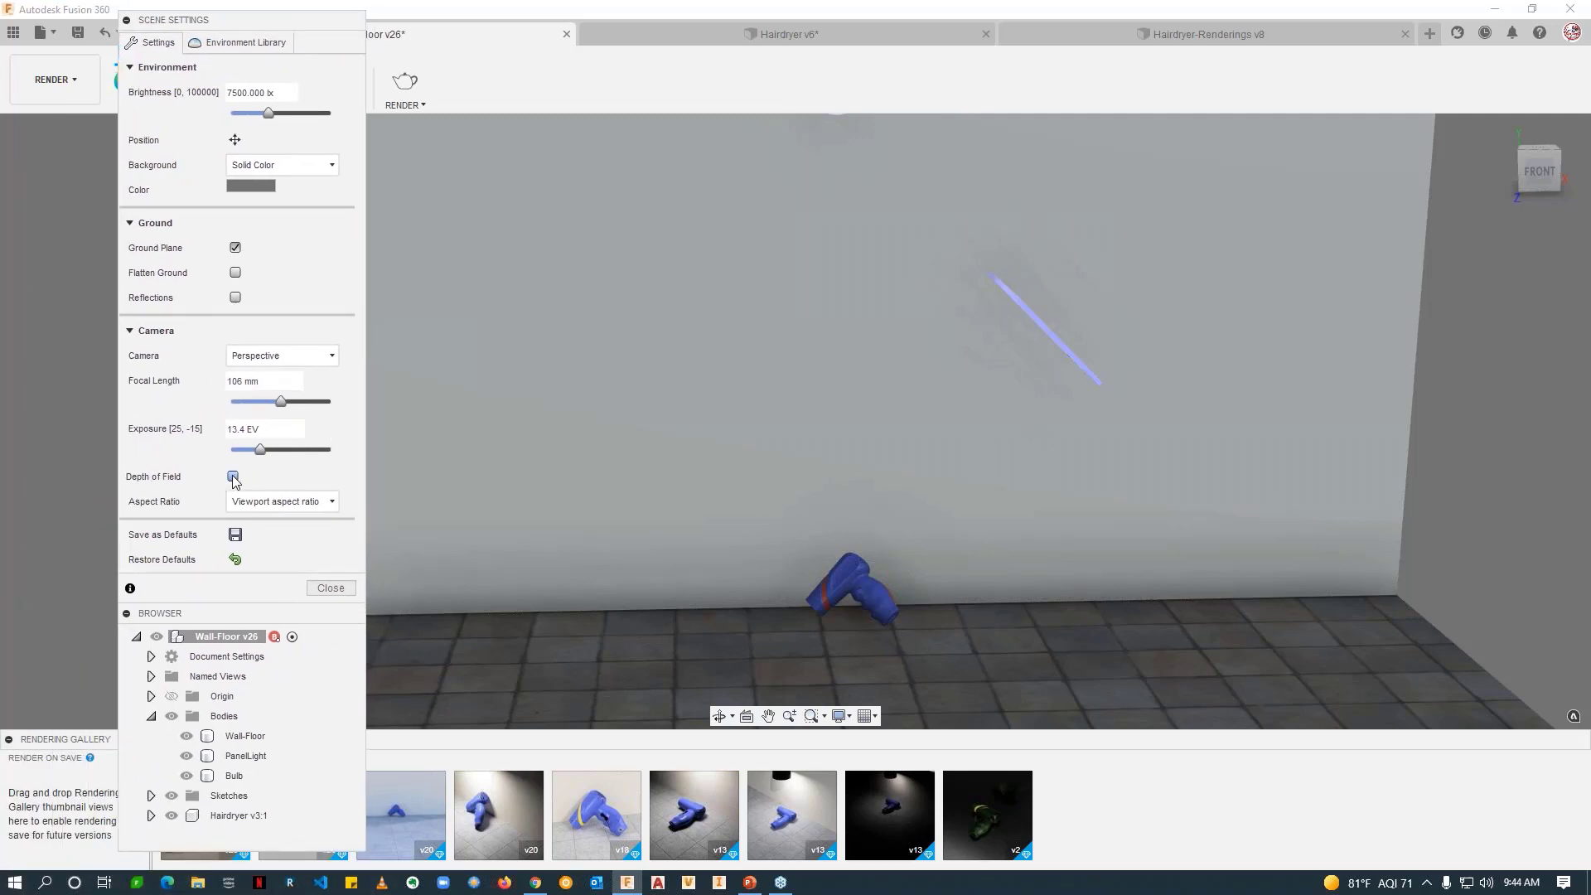
click(332, 588)
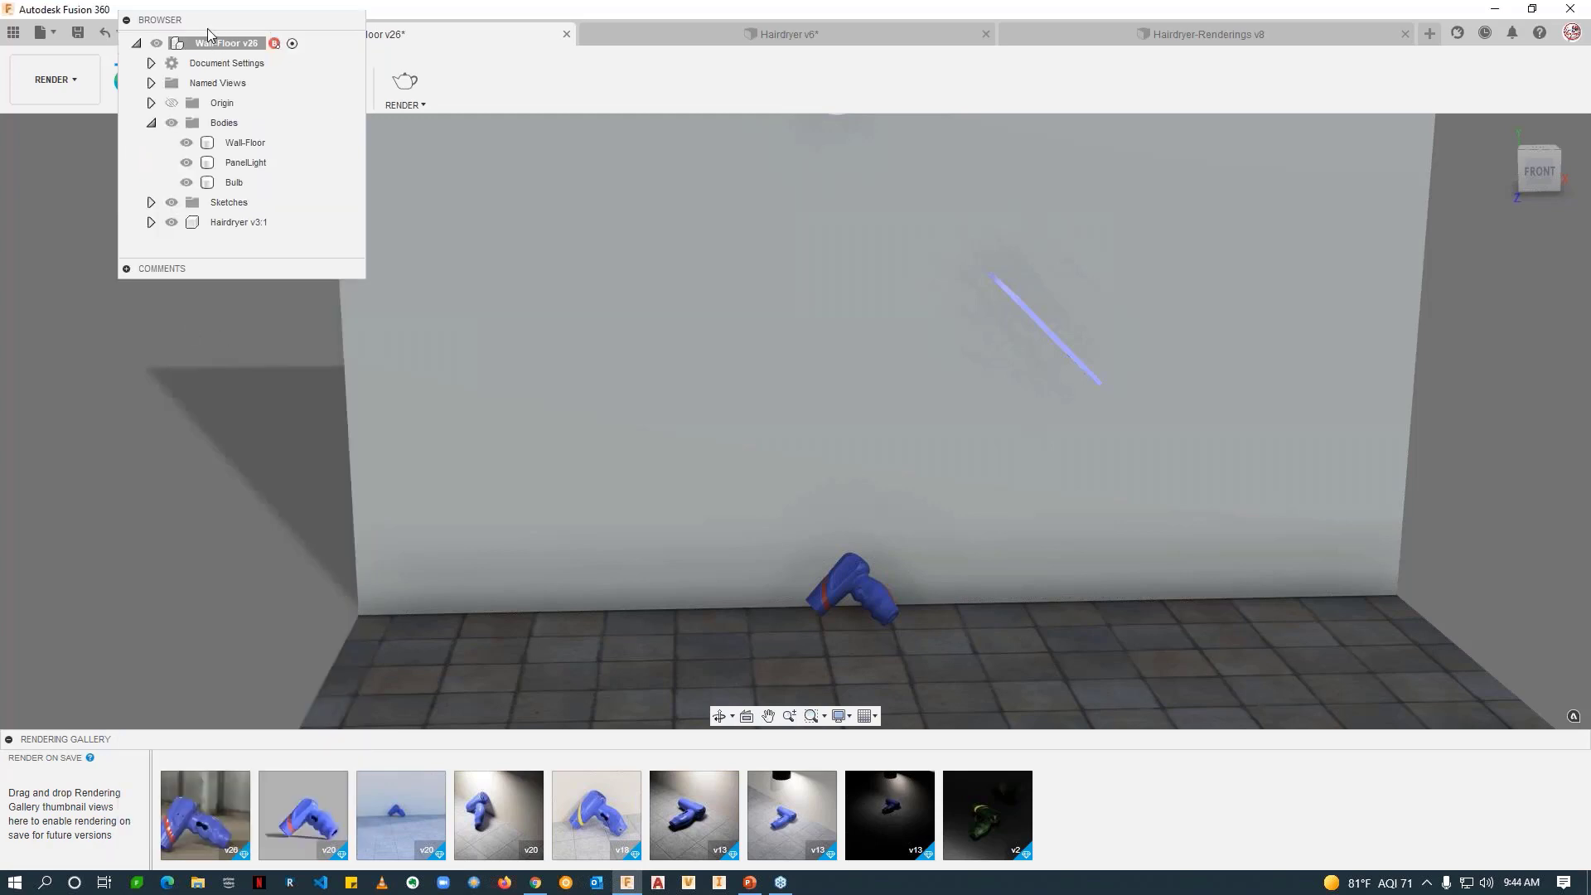
Step: Insert the v4 lamp design into Wall-Floor and move it about -30.2 in in X and 73.9 in in Z, in front of the hairdryer
click(14, 32)
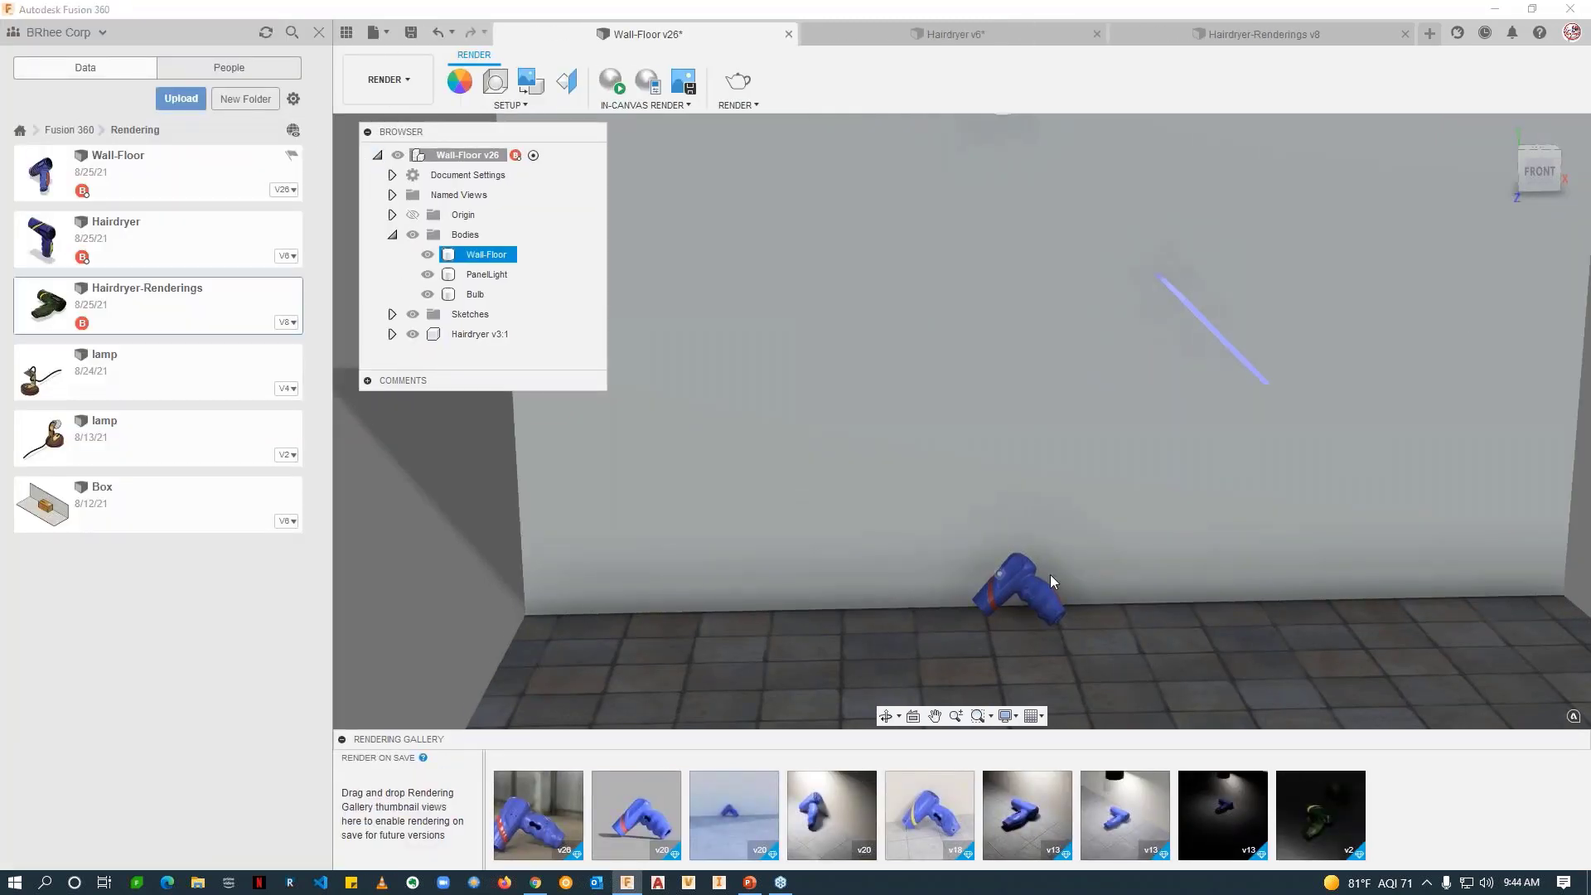
scroll(1048, 576, down, 2)
middle_drag(931, 609, 880, 484)
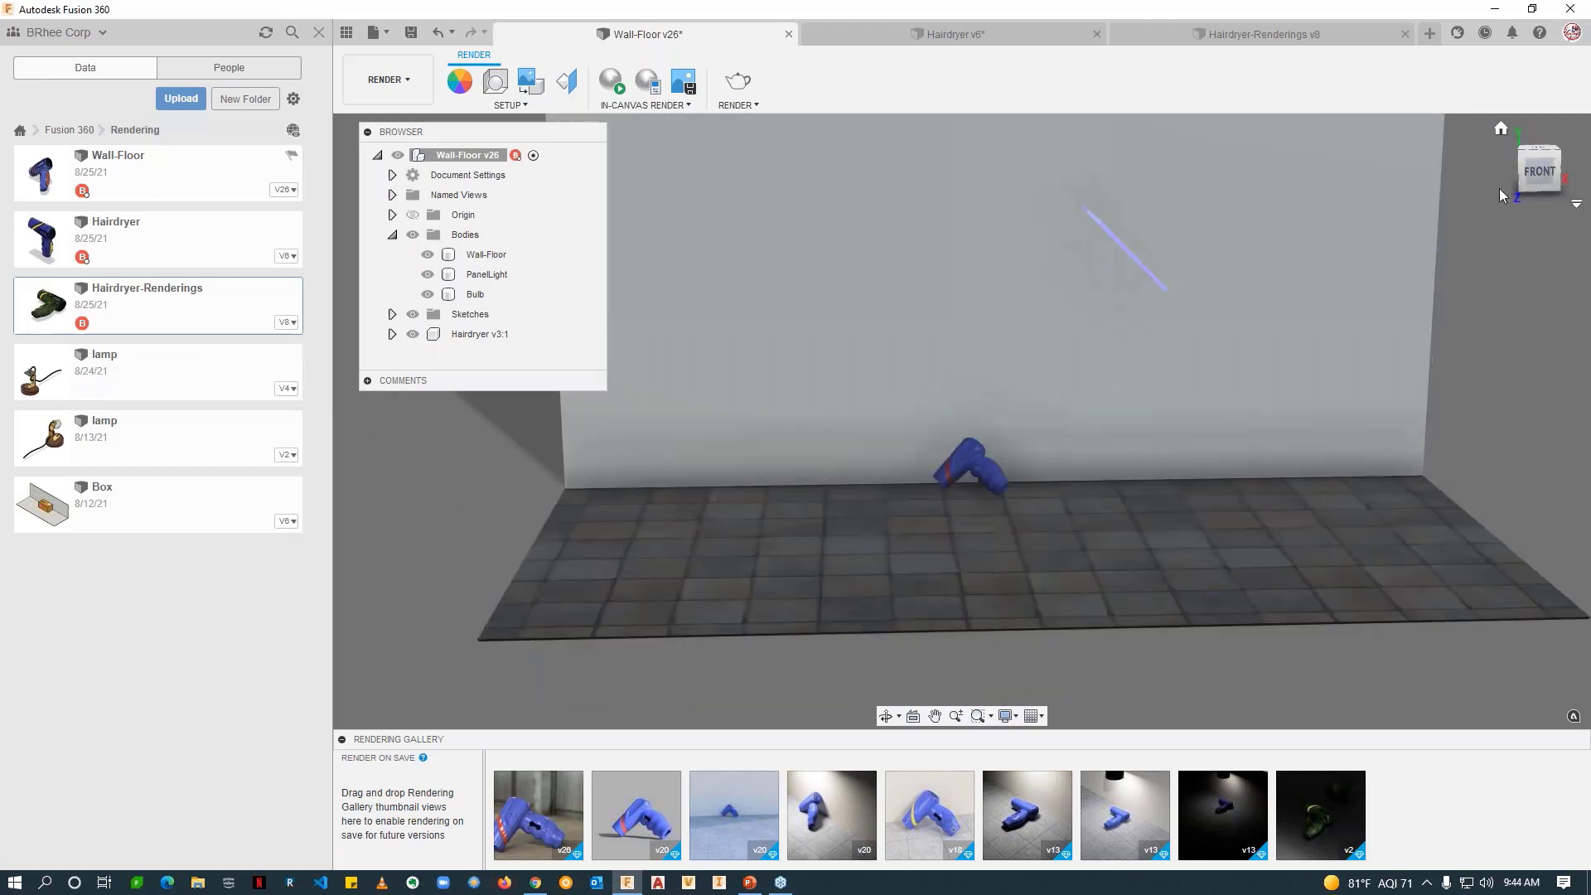
shift+middle_drag(1172, 440, 1047, 468)
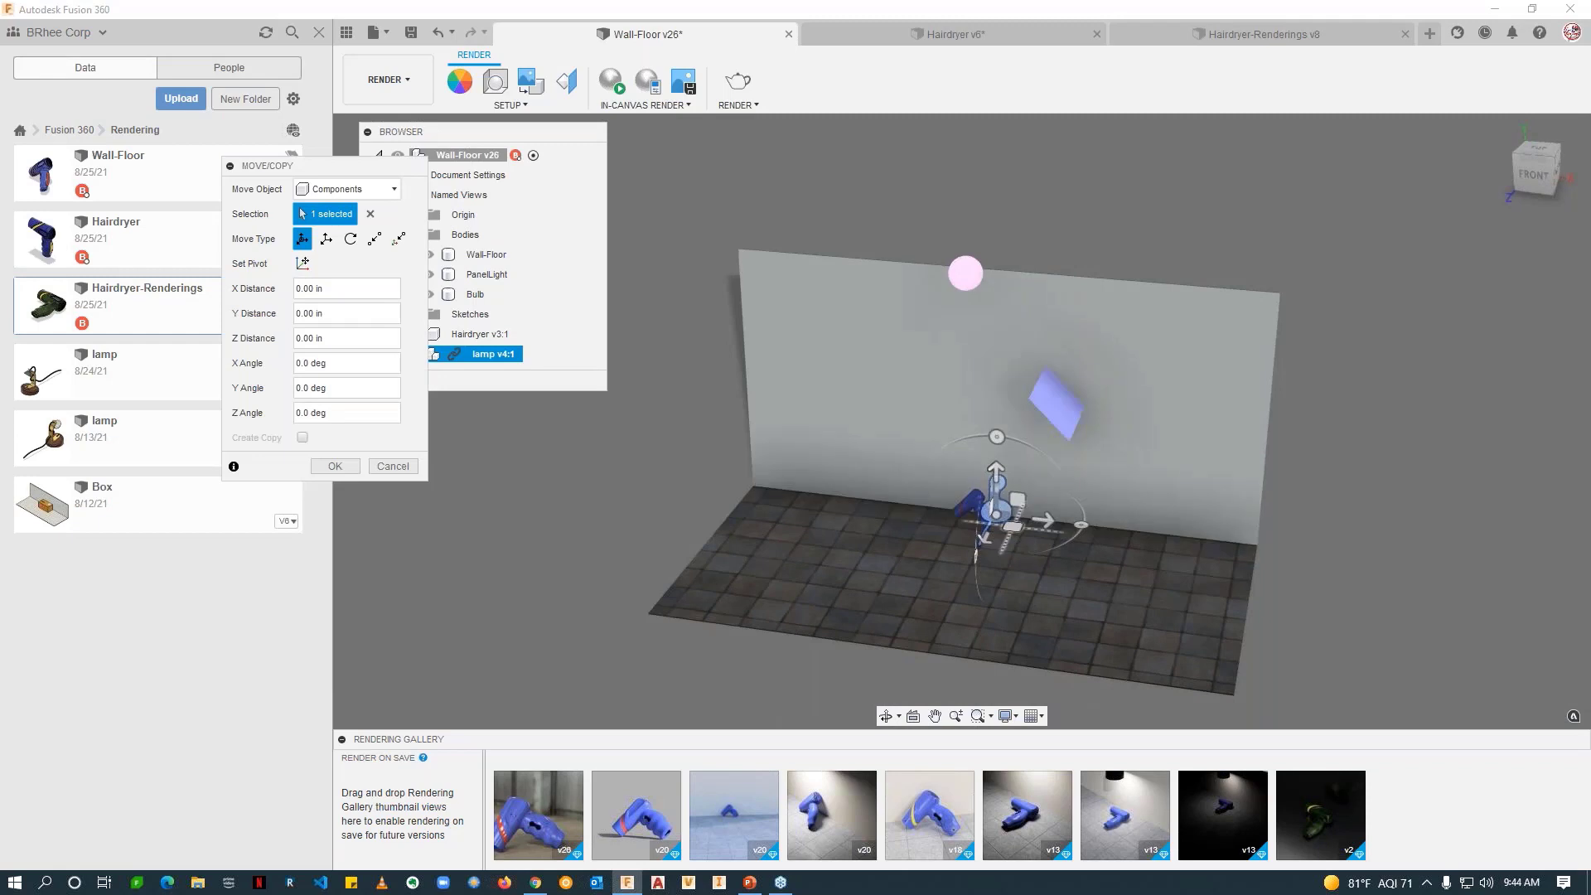
drag(1012, 527, 903, 599)
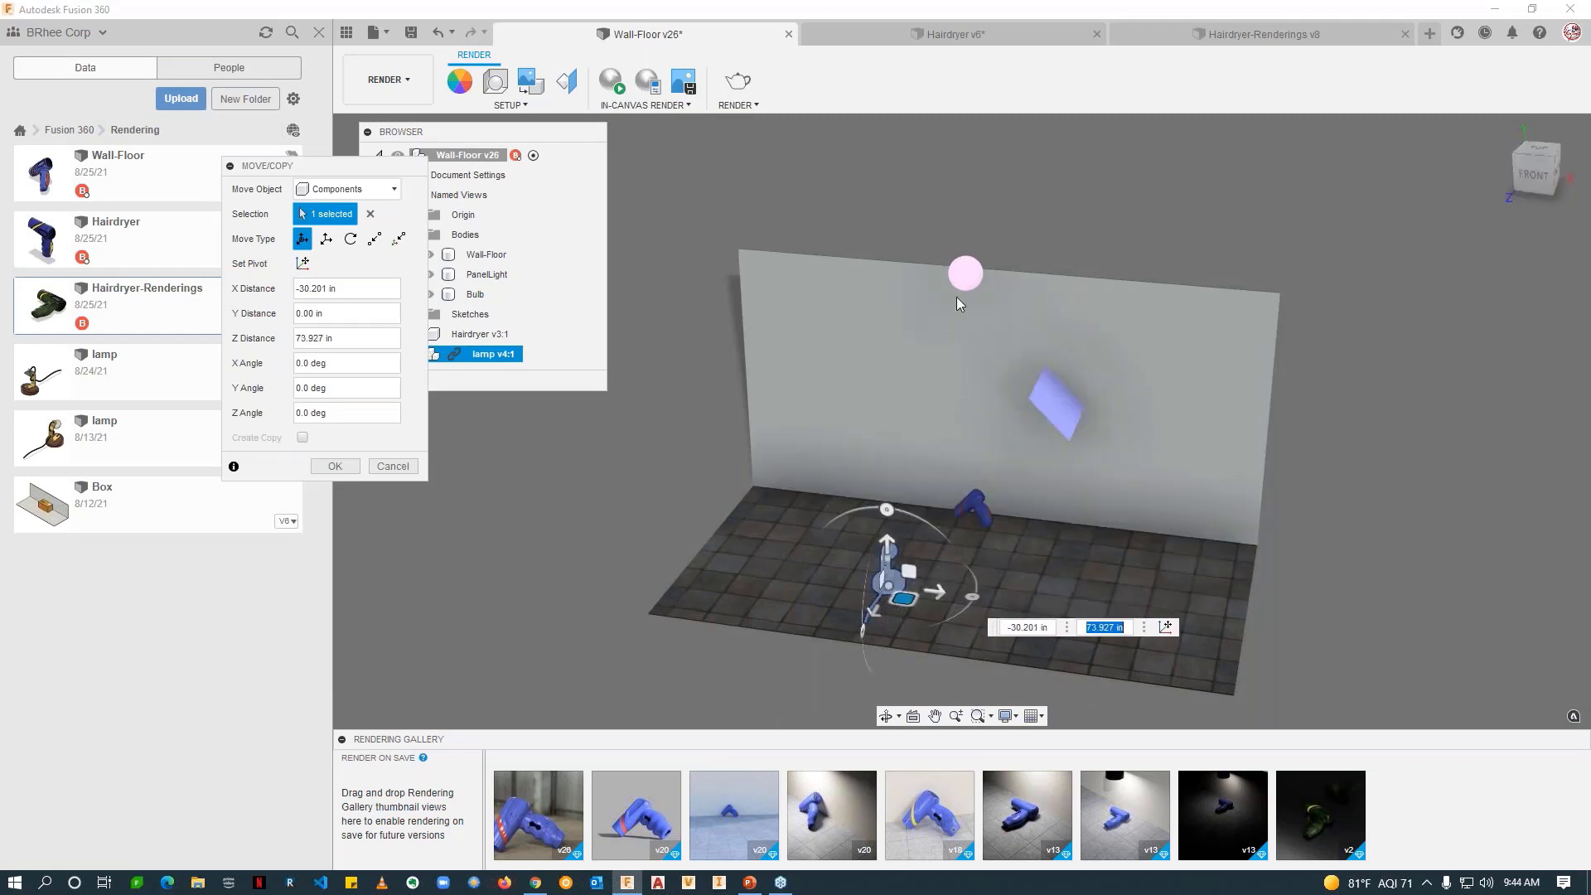
click(335, 466)
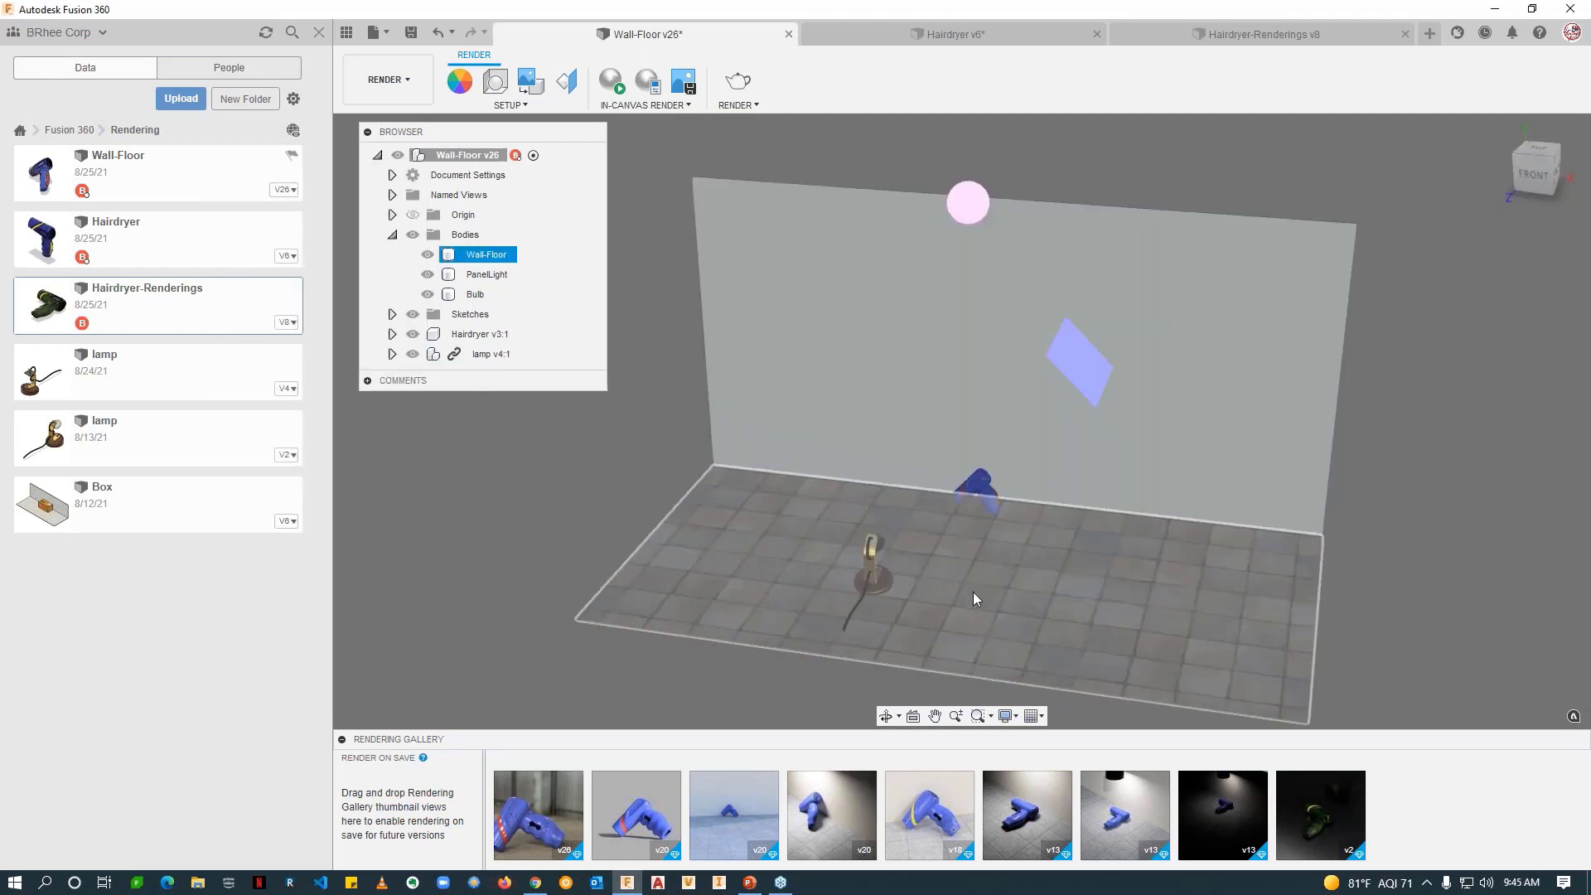
Step: Enable the camera's depth of field in the scene settings and place the center of focus on the hairdryer
click(501, 93)
shift+middle_drag(743, 558, 779, 555)
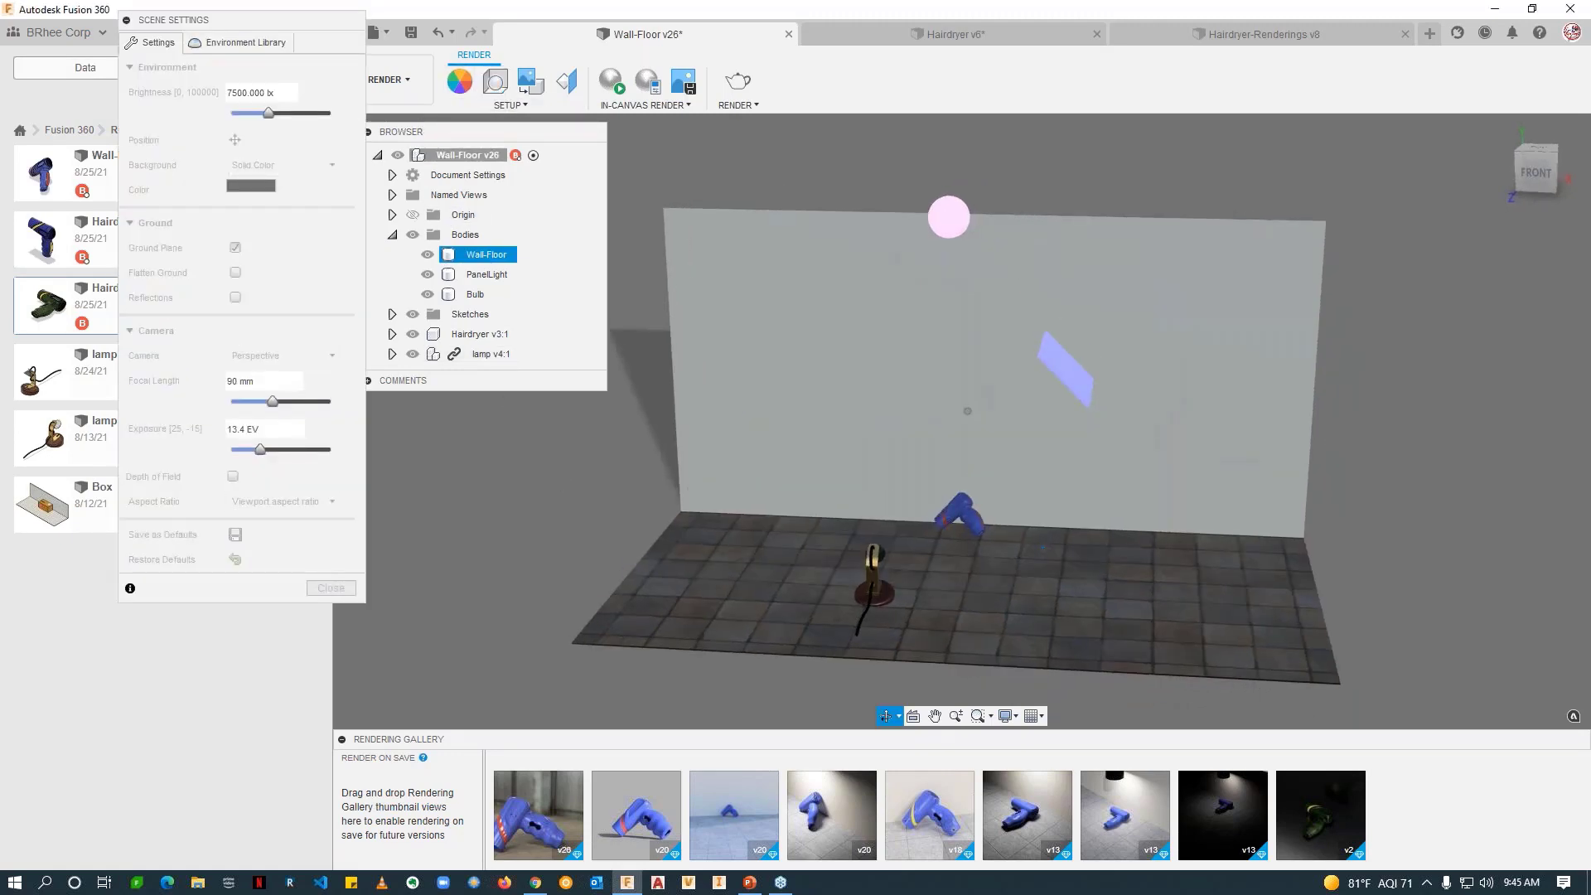
click(233, 477)
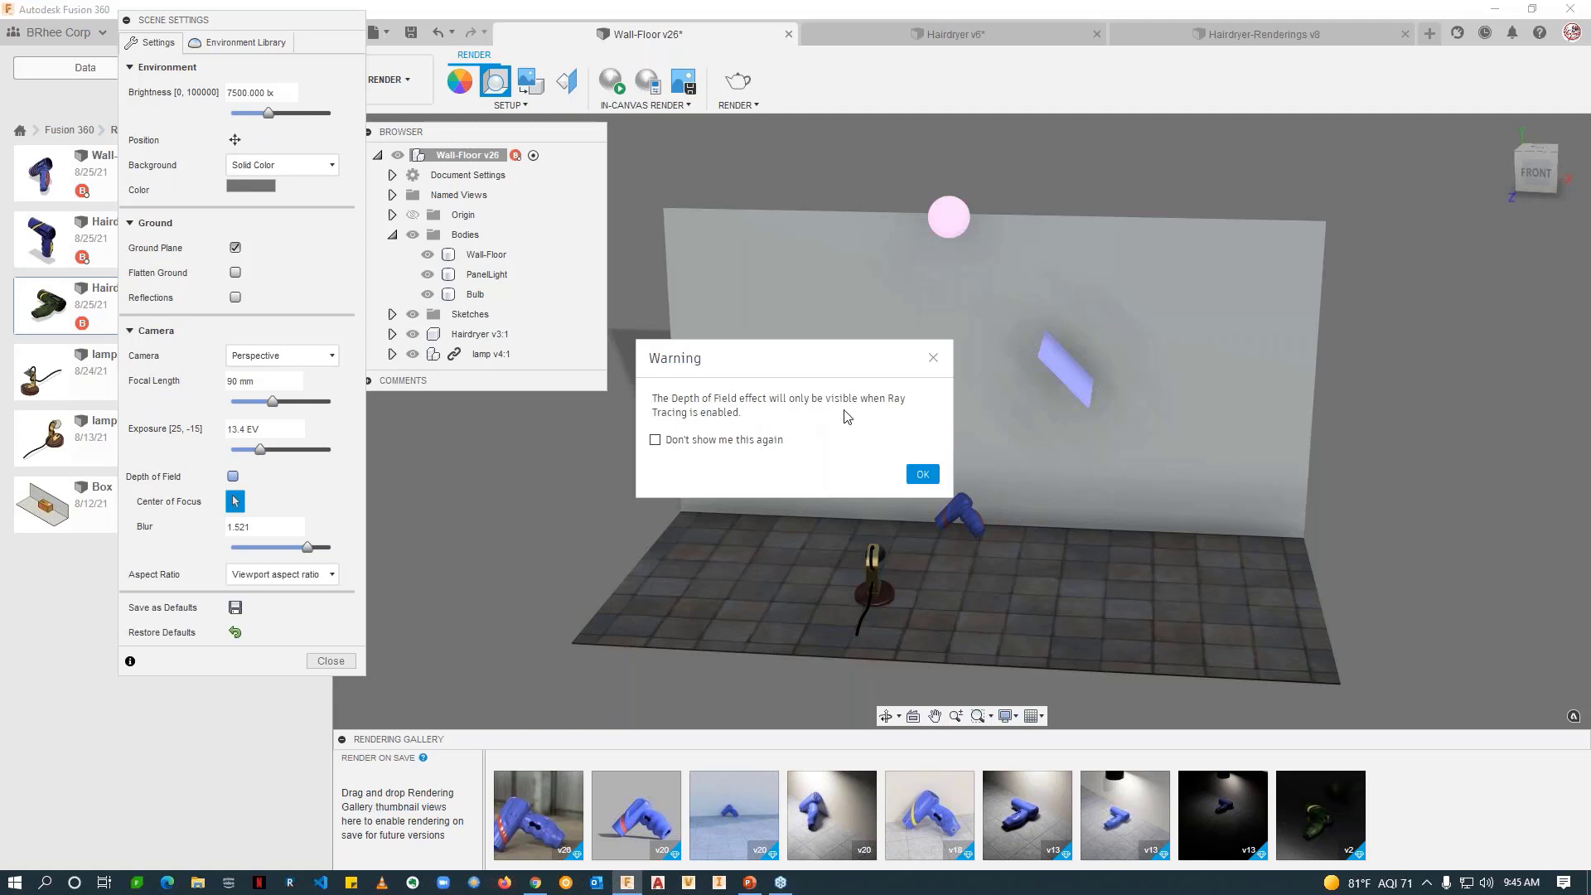
click(922, 474)
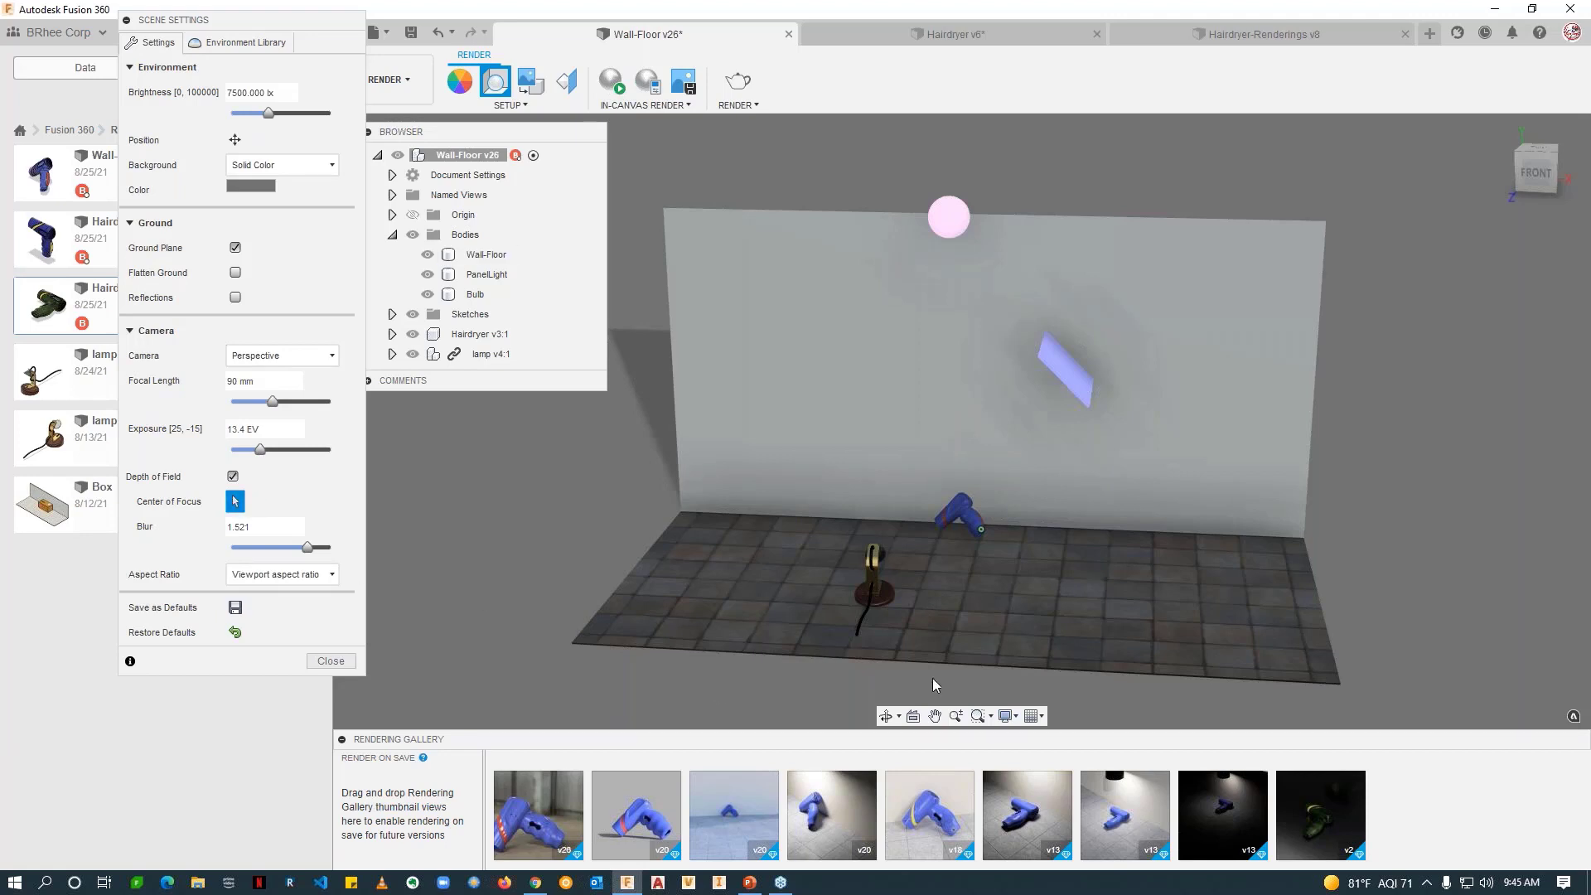
click(972, 653)
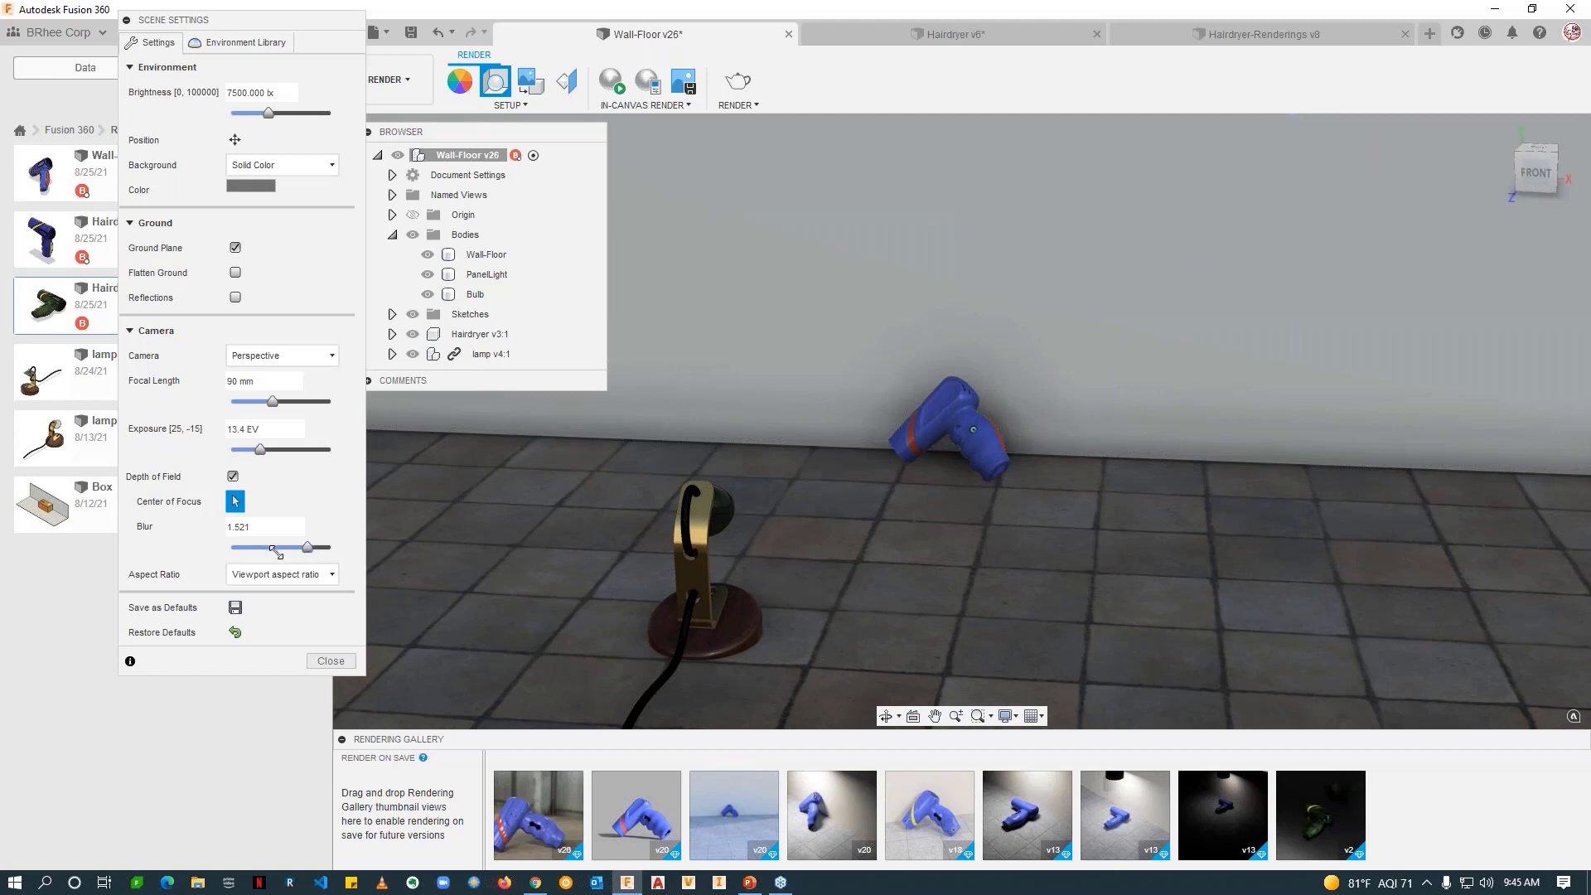
Step: Start the in-canvas render, try depth-of-field blur values of 0.926 and 1.818, and settle on 0.381 before closing the scene settings
drag(307, 547, 277, 546)
click(611, 80)
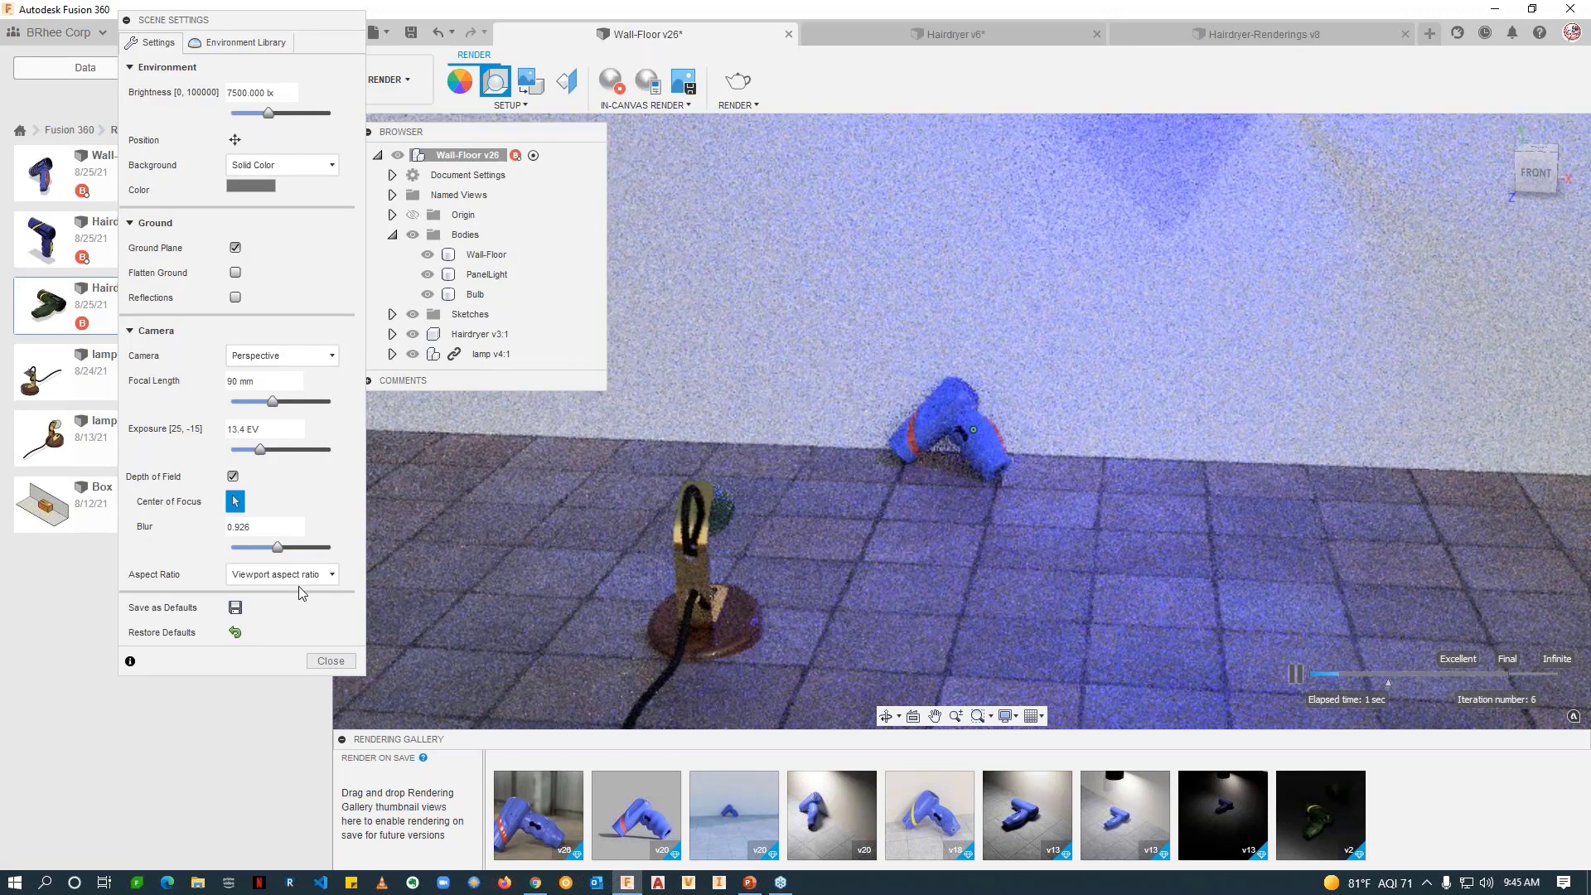
drag(278, 548, 323, 550)
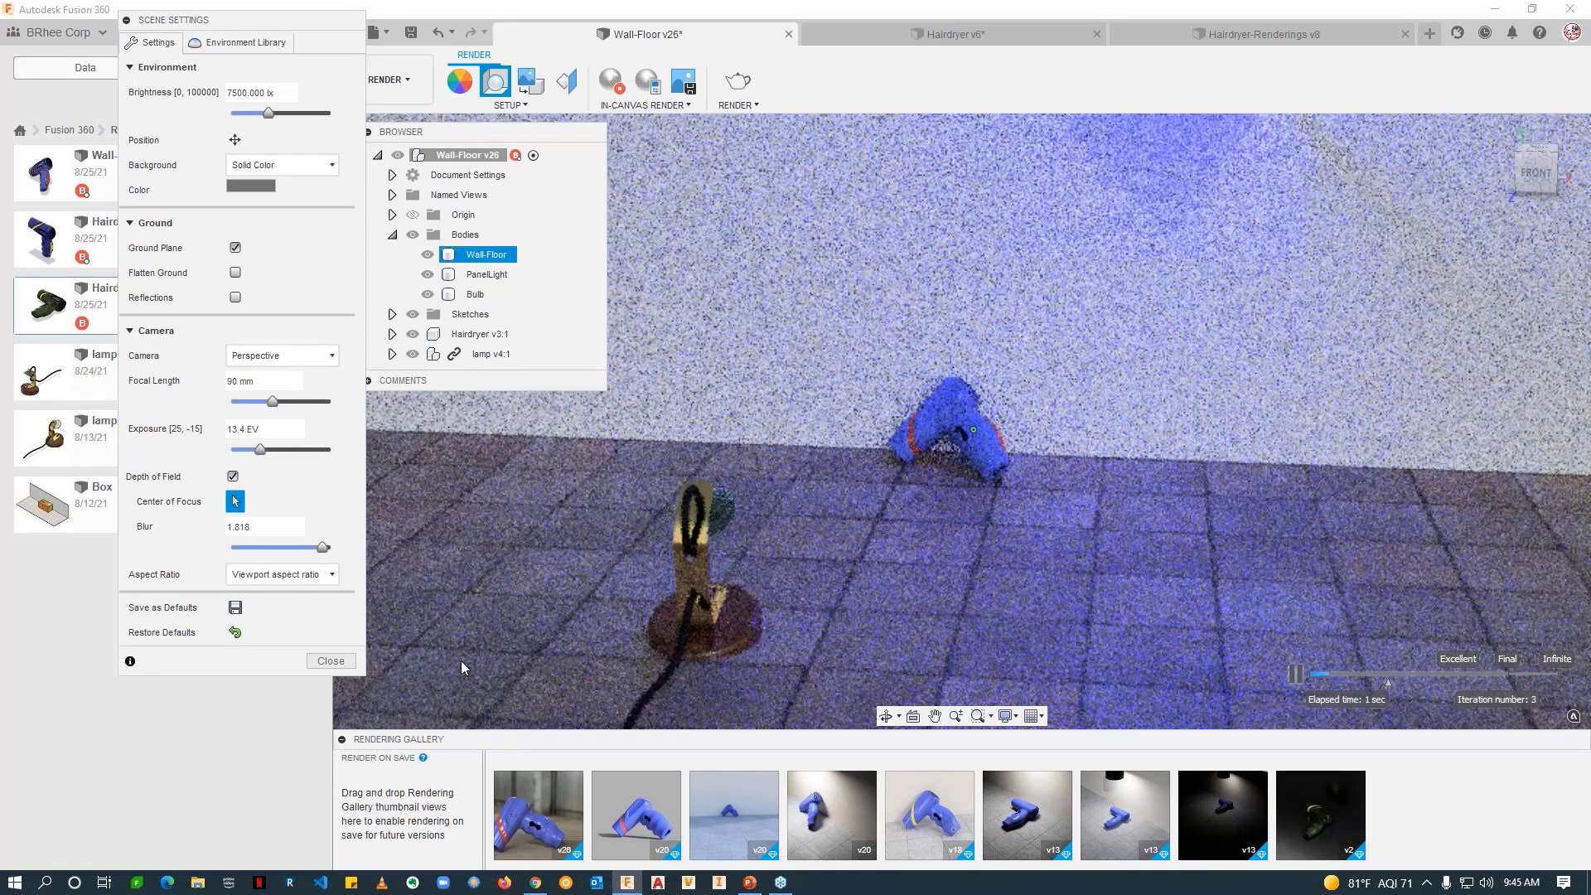
scroll(869, 612, up, 3)
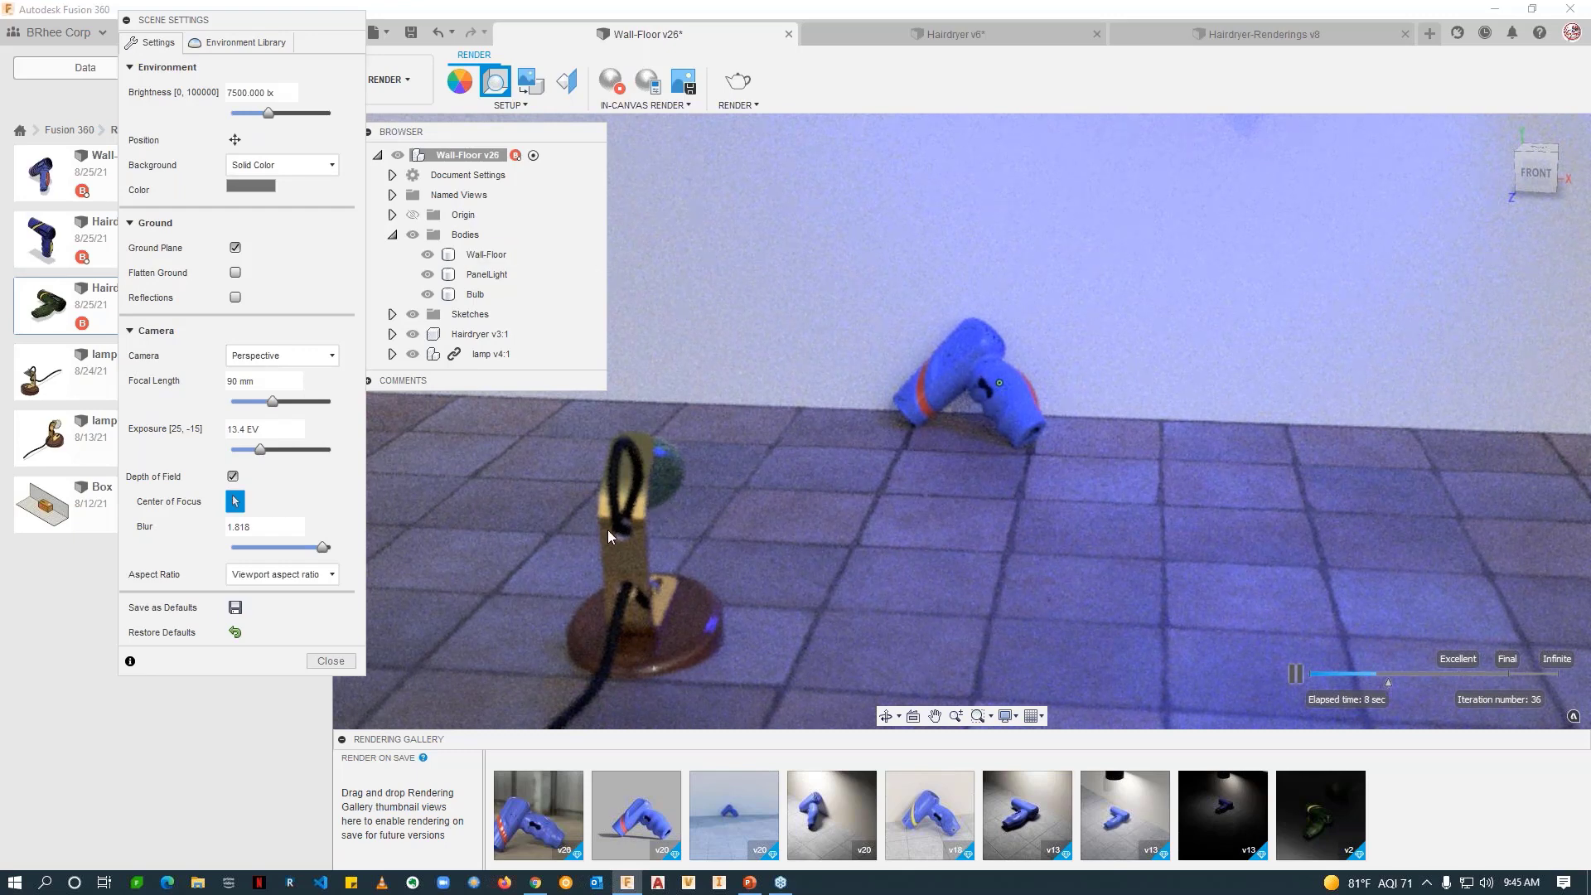
drag(326, 554, 268, 556)
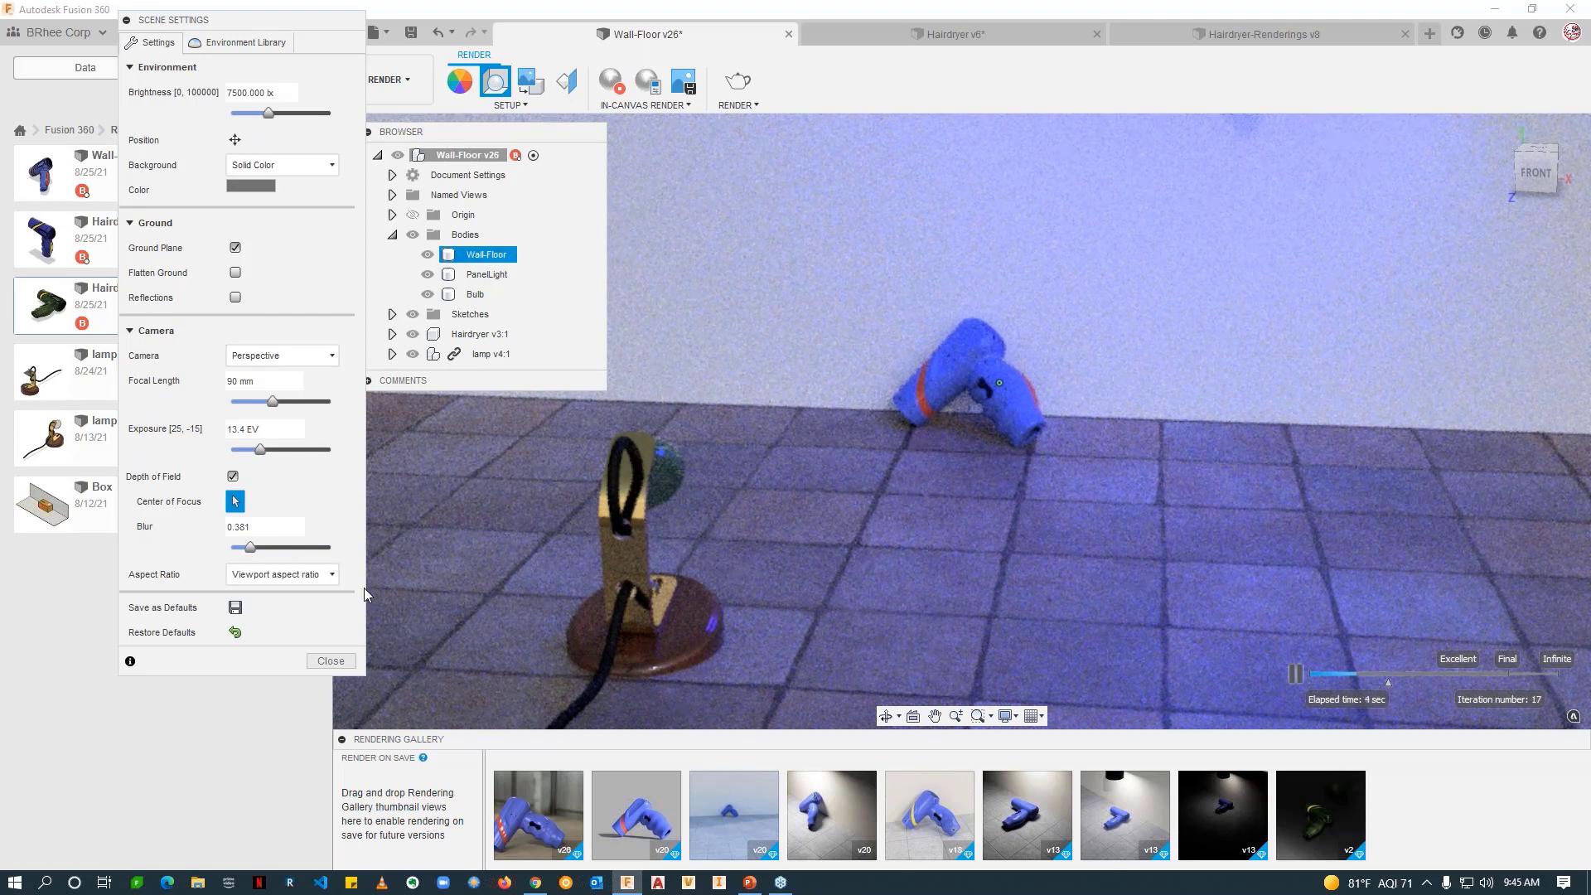
click(331, 661)
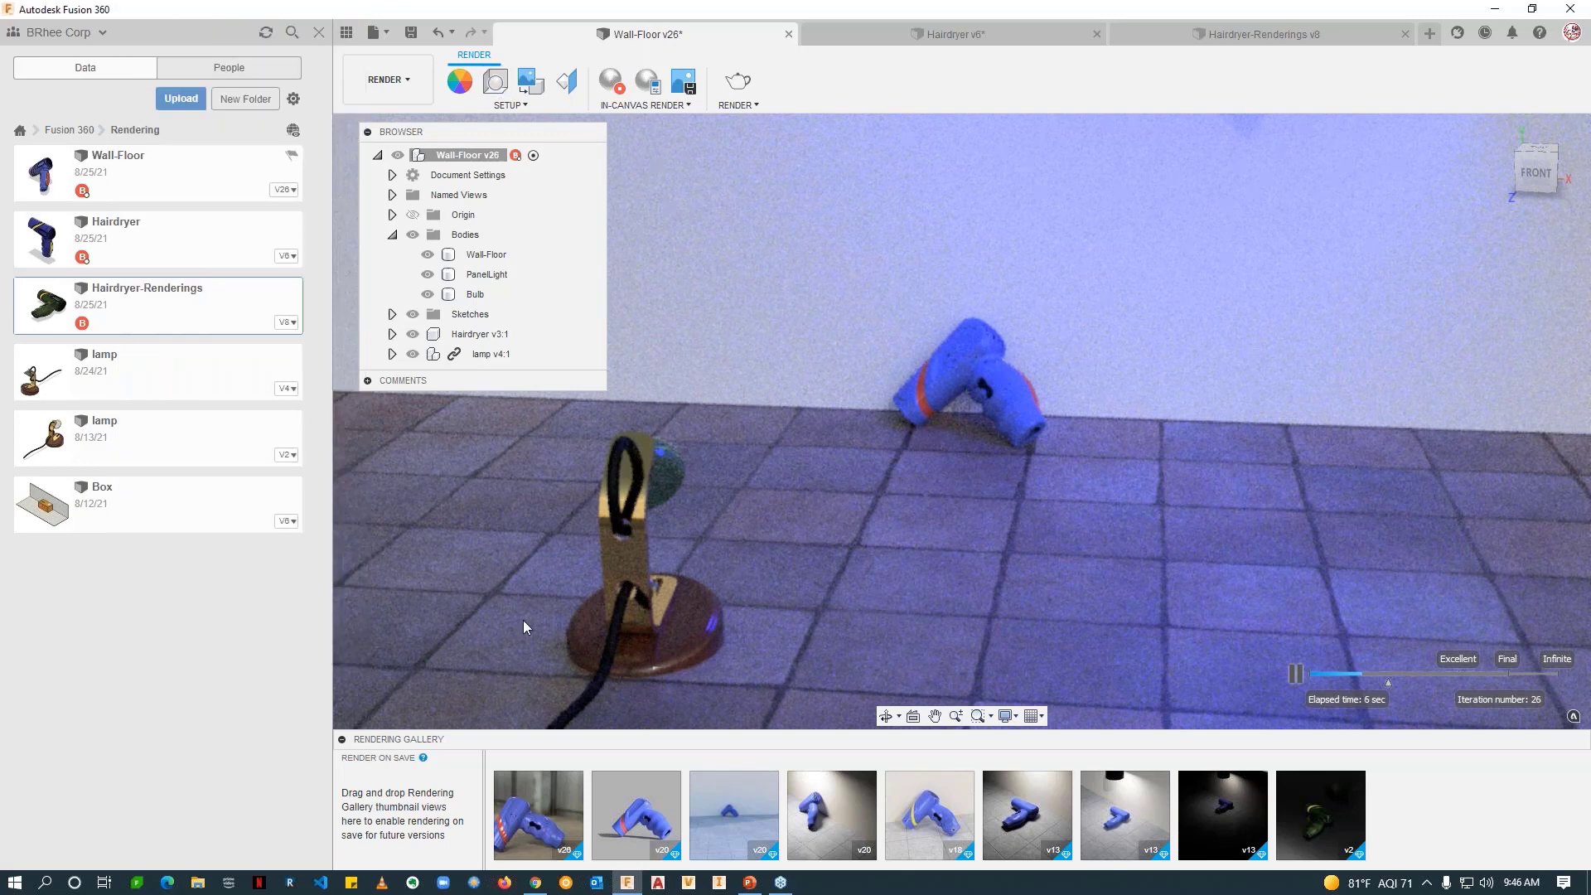
Step: View the gallery renderings of the lamp before a blurred hairdryer and of the hairdryer under a spotlight in the dark
click(737, 815)
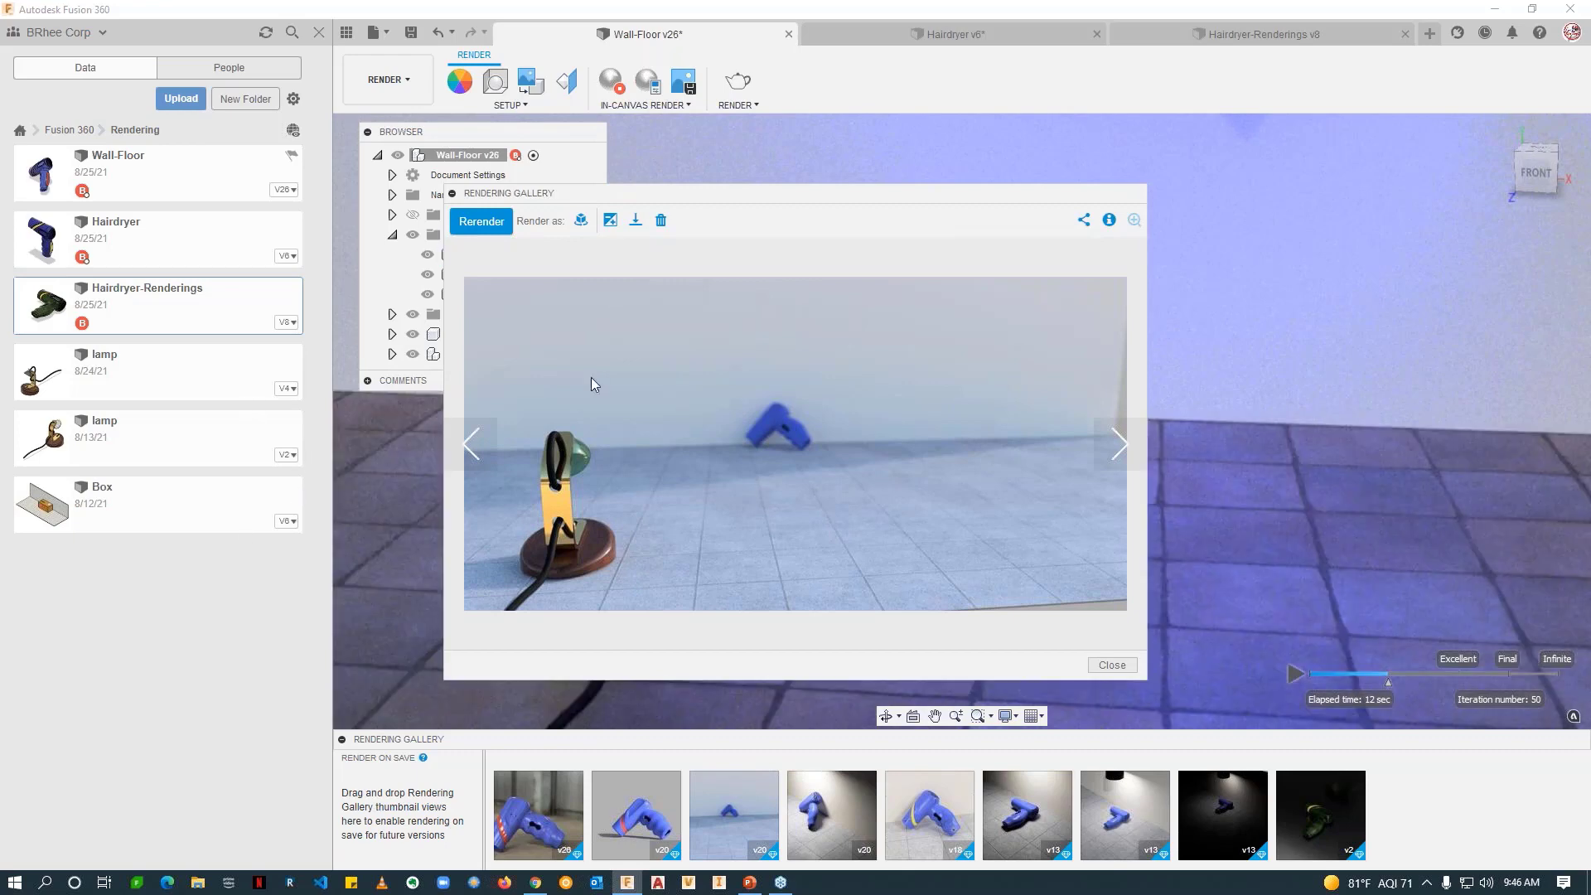
click(1112, 665)
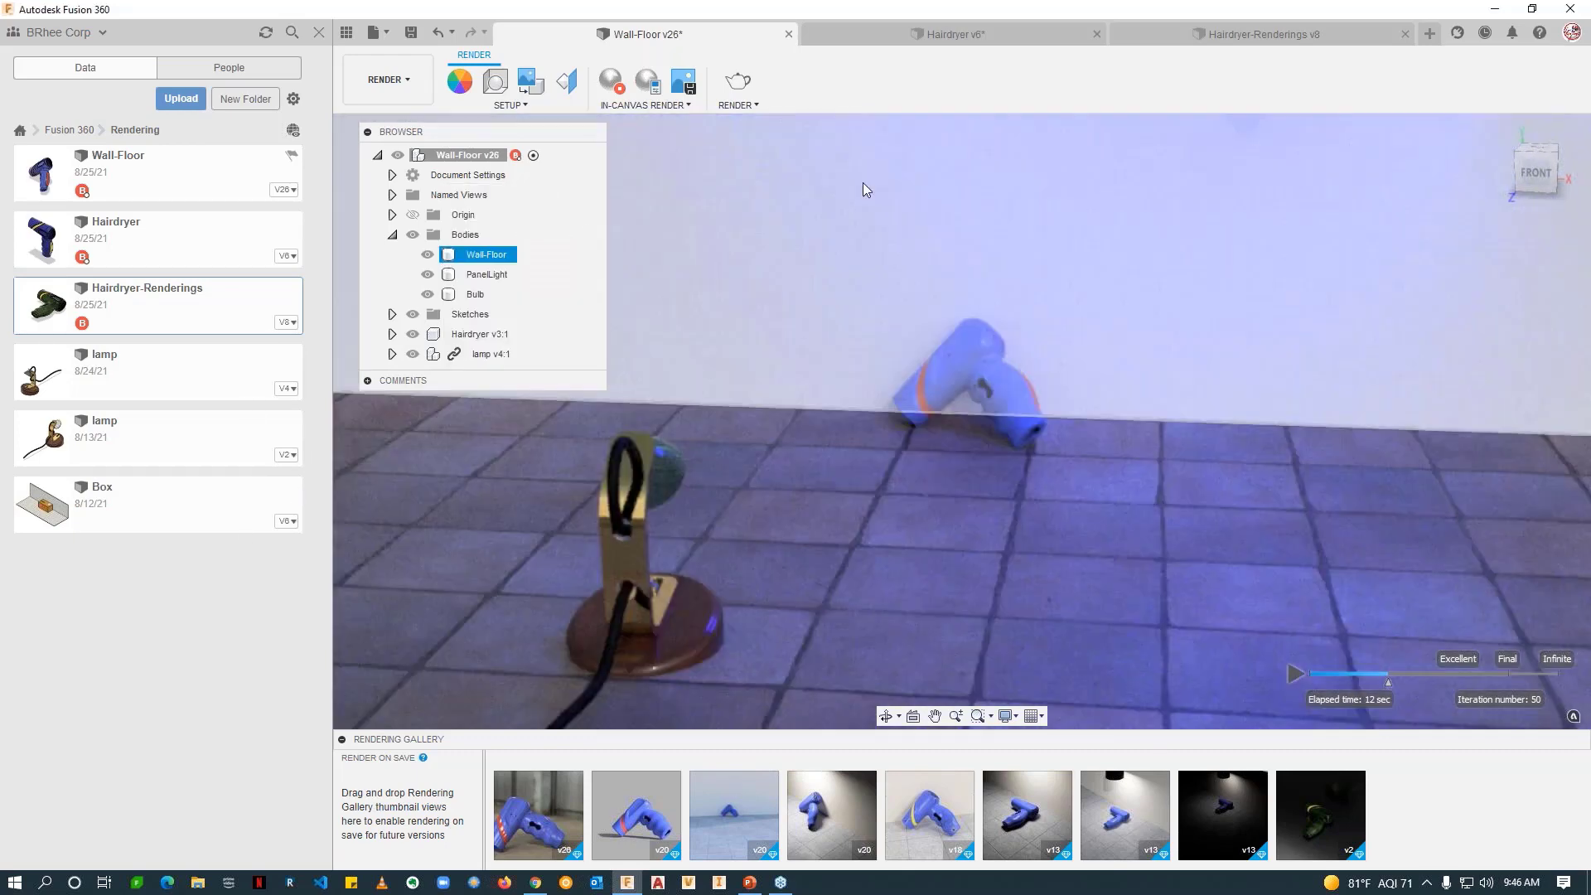
click(679, 191)
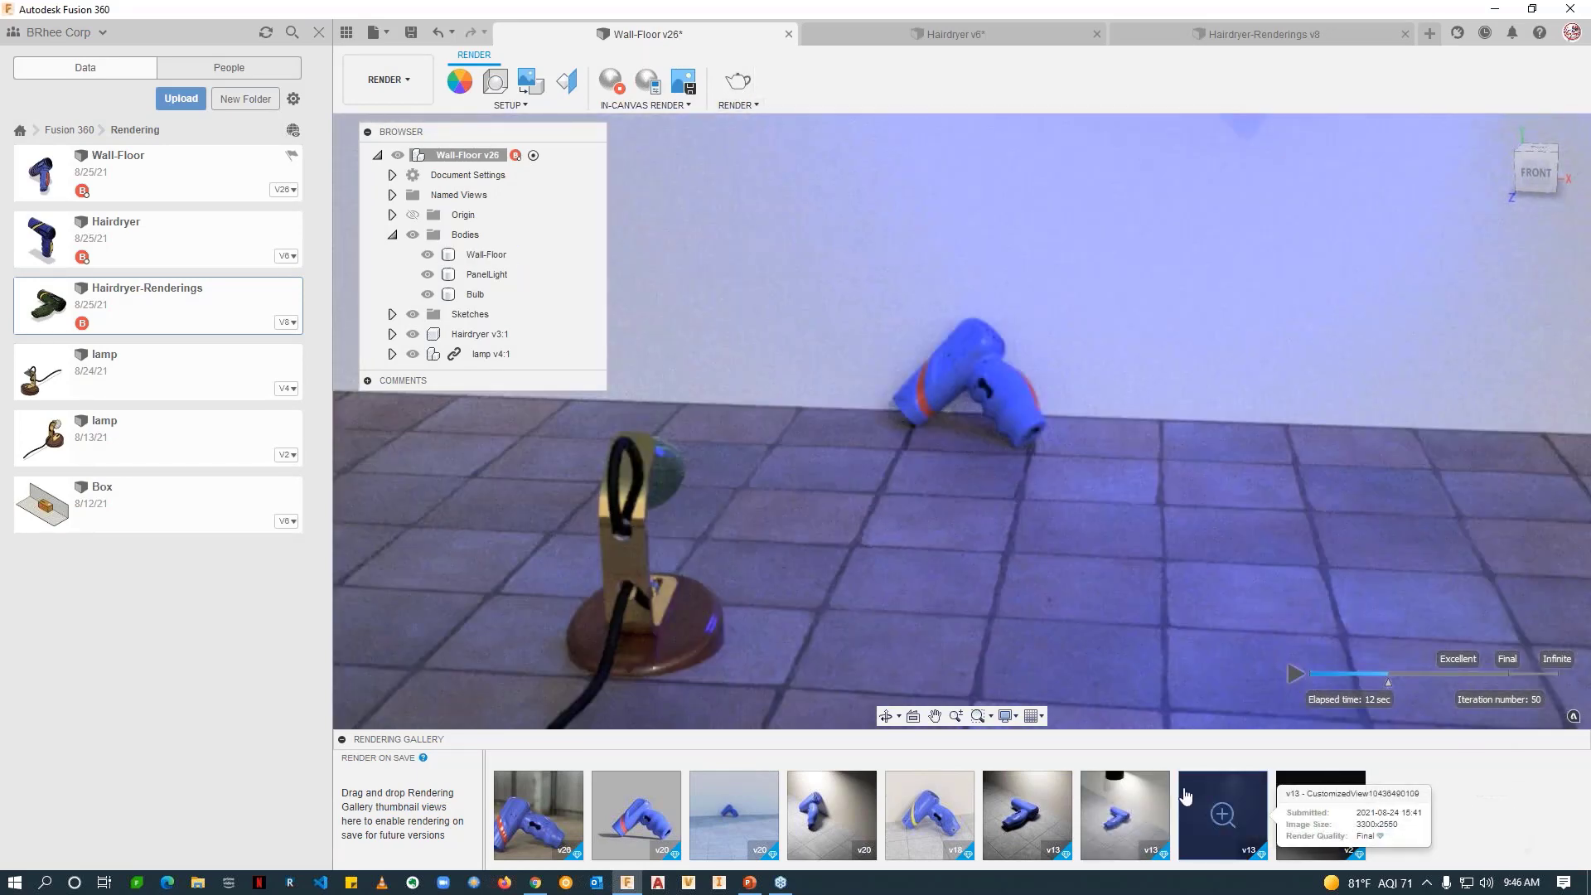
click(1215, 798)
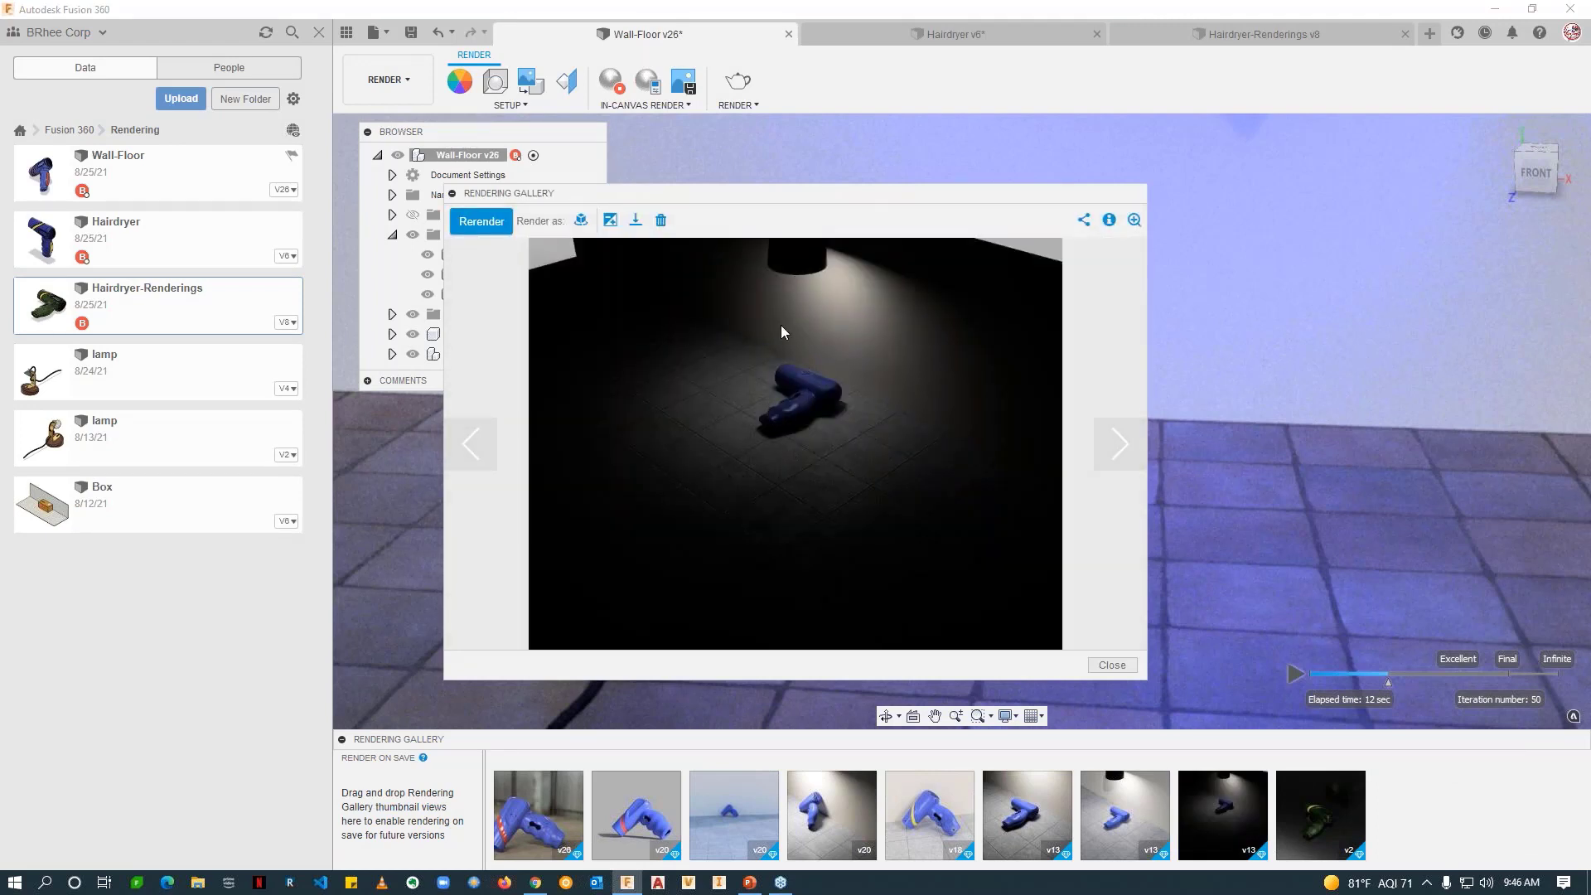
click(1111, 666)
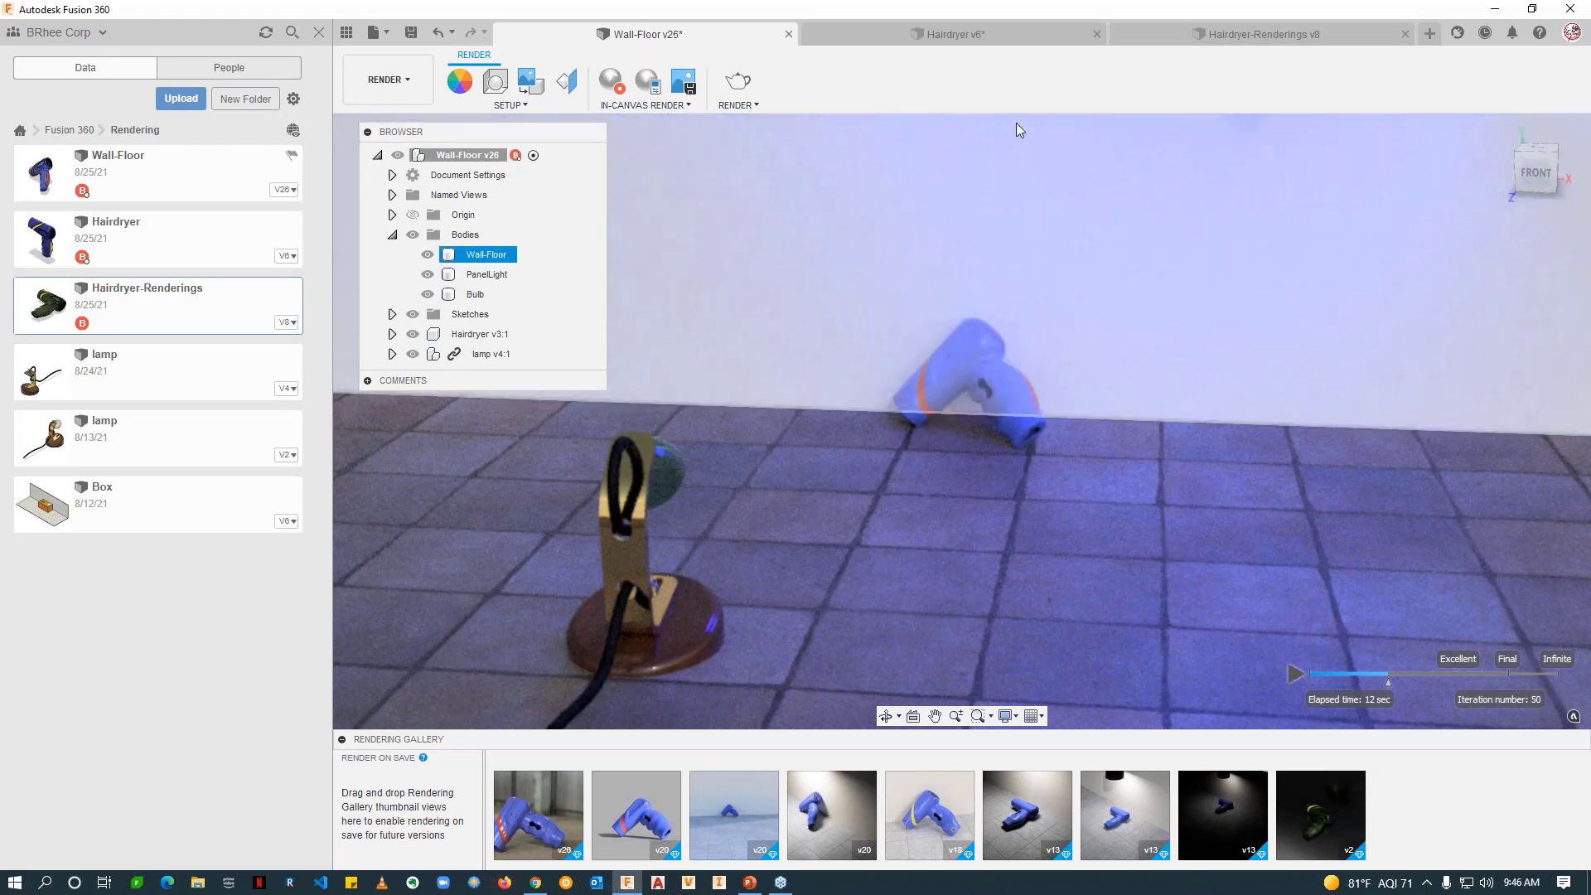
Step: Switch to the Hairdryer-Renderings design and view the green hairdryer's still rendering and its turntable rendering in the gallery
click(1205, 33)
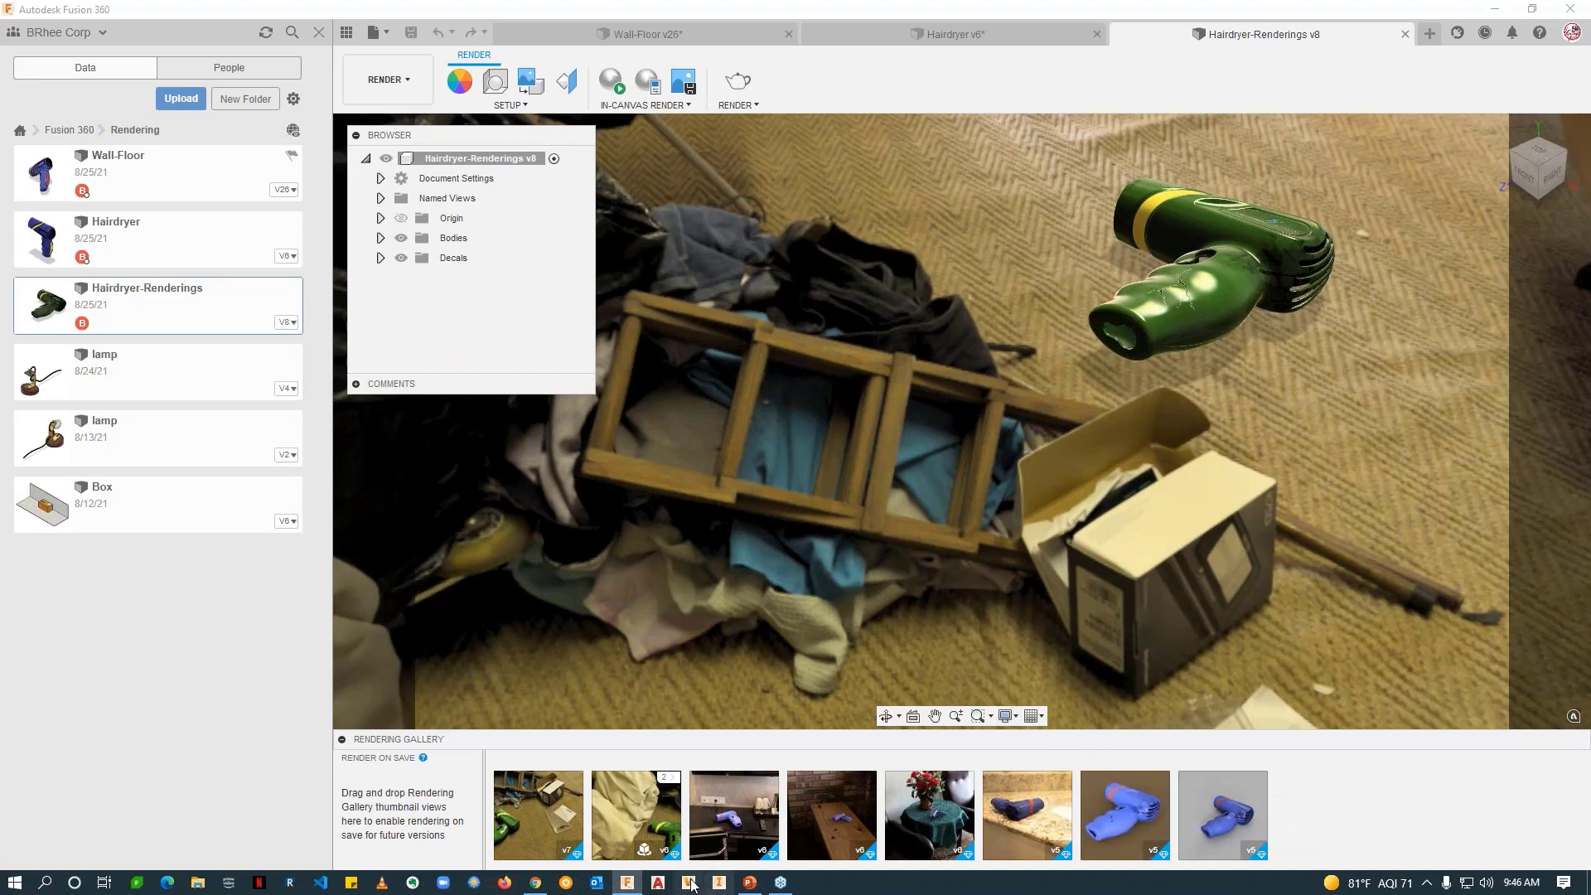
mouse_move(508, 814)
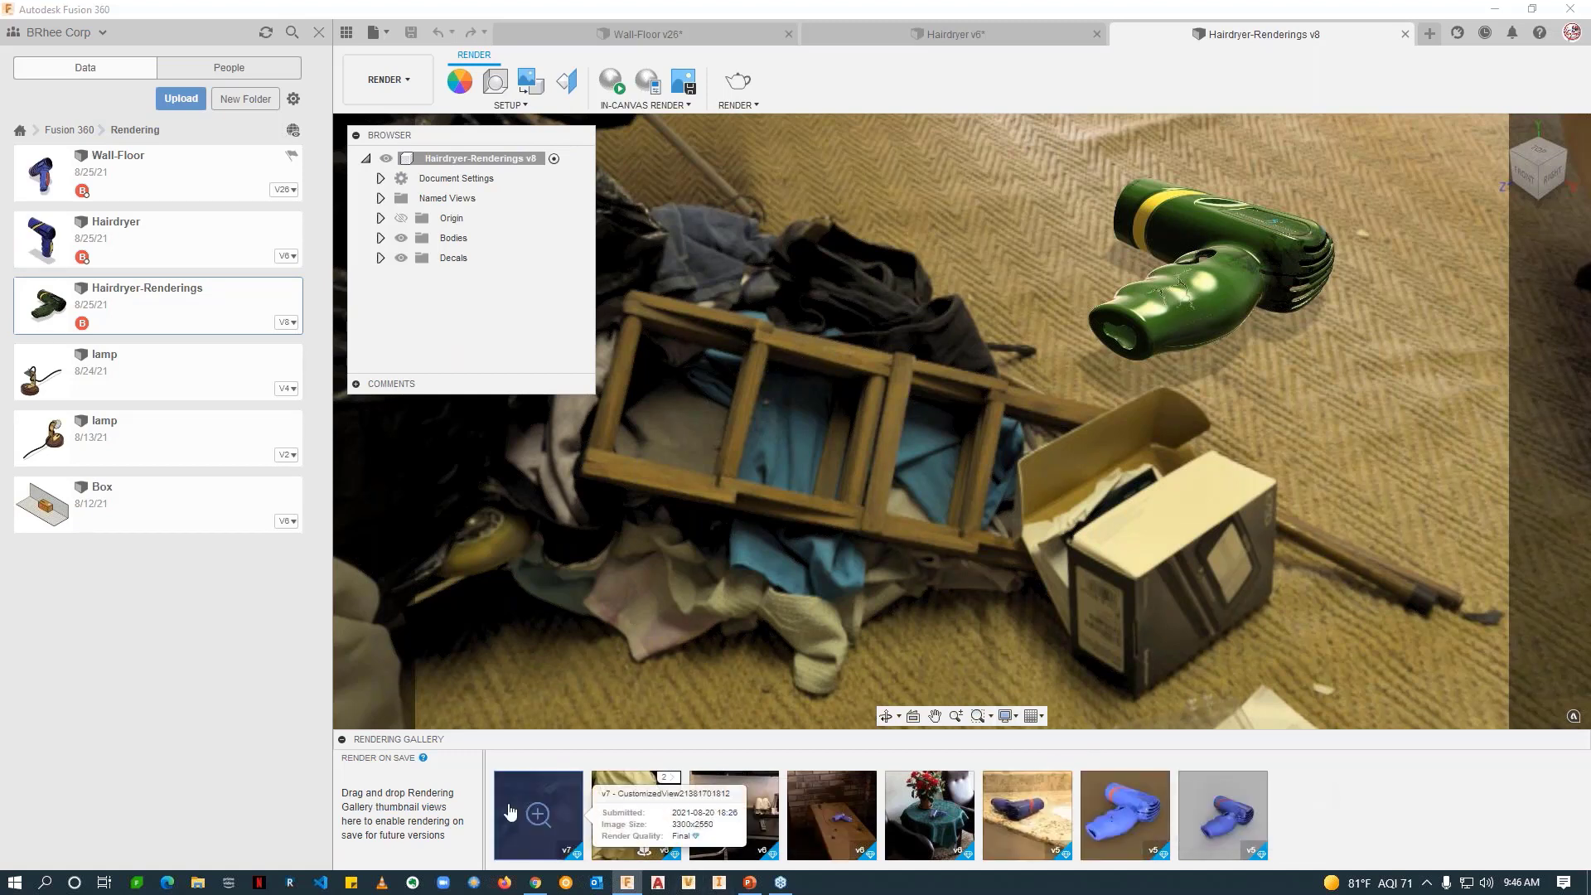
click(511, 811)
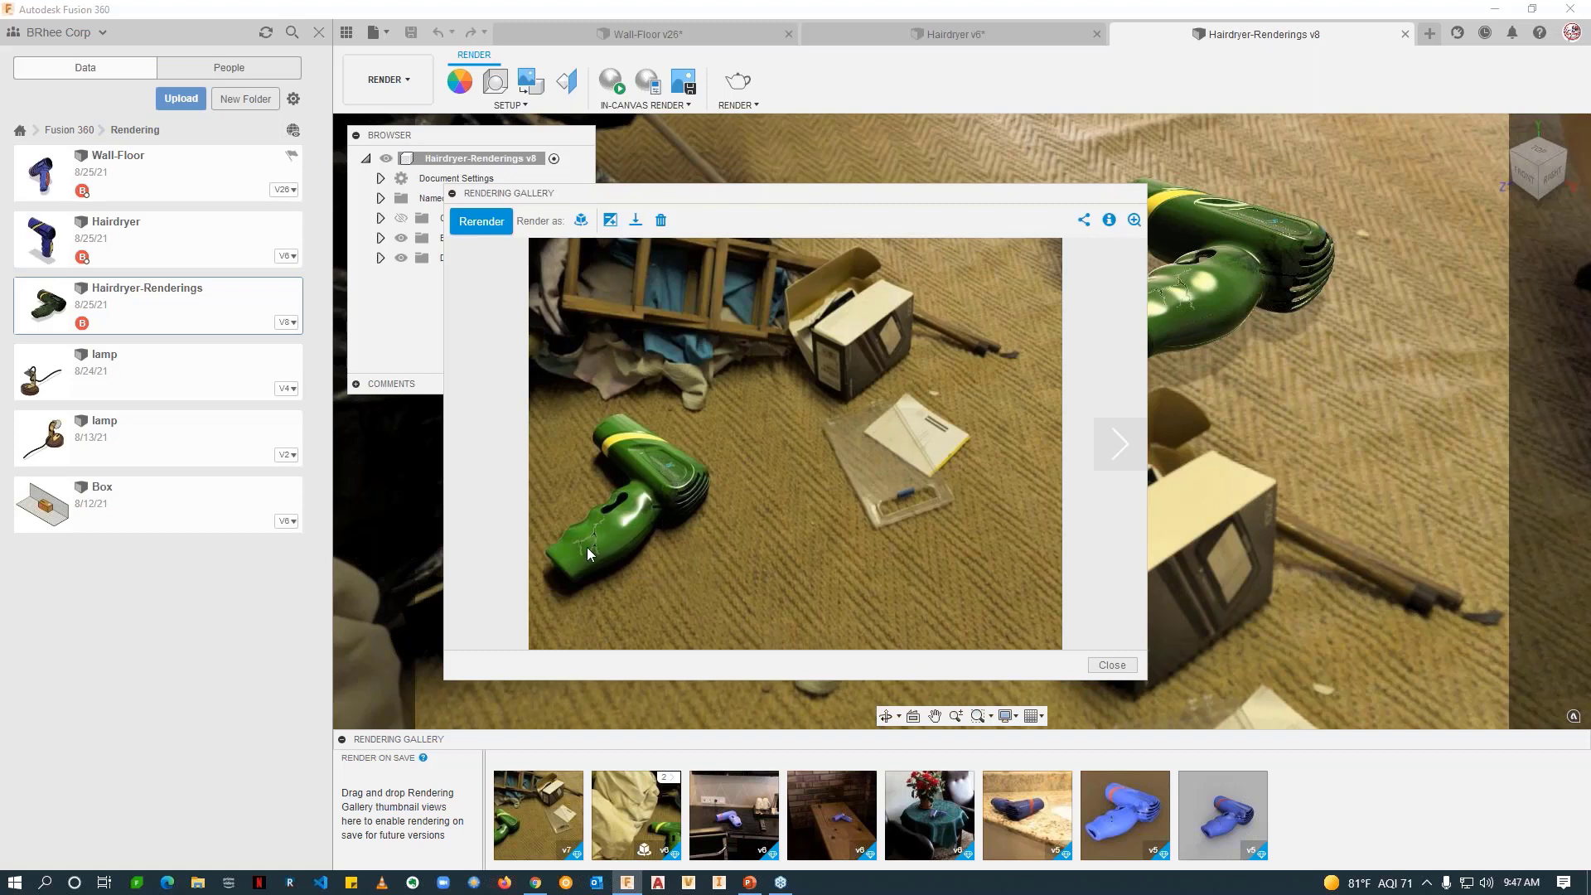
click(647, 832)
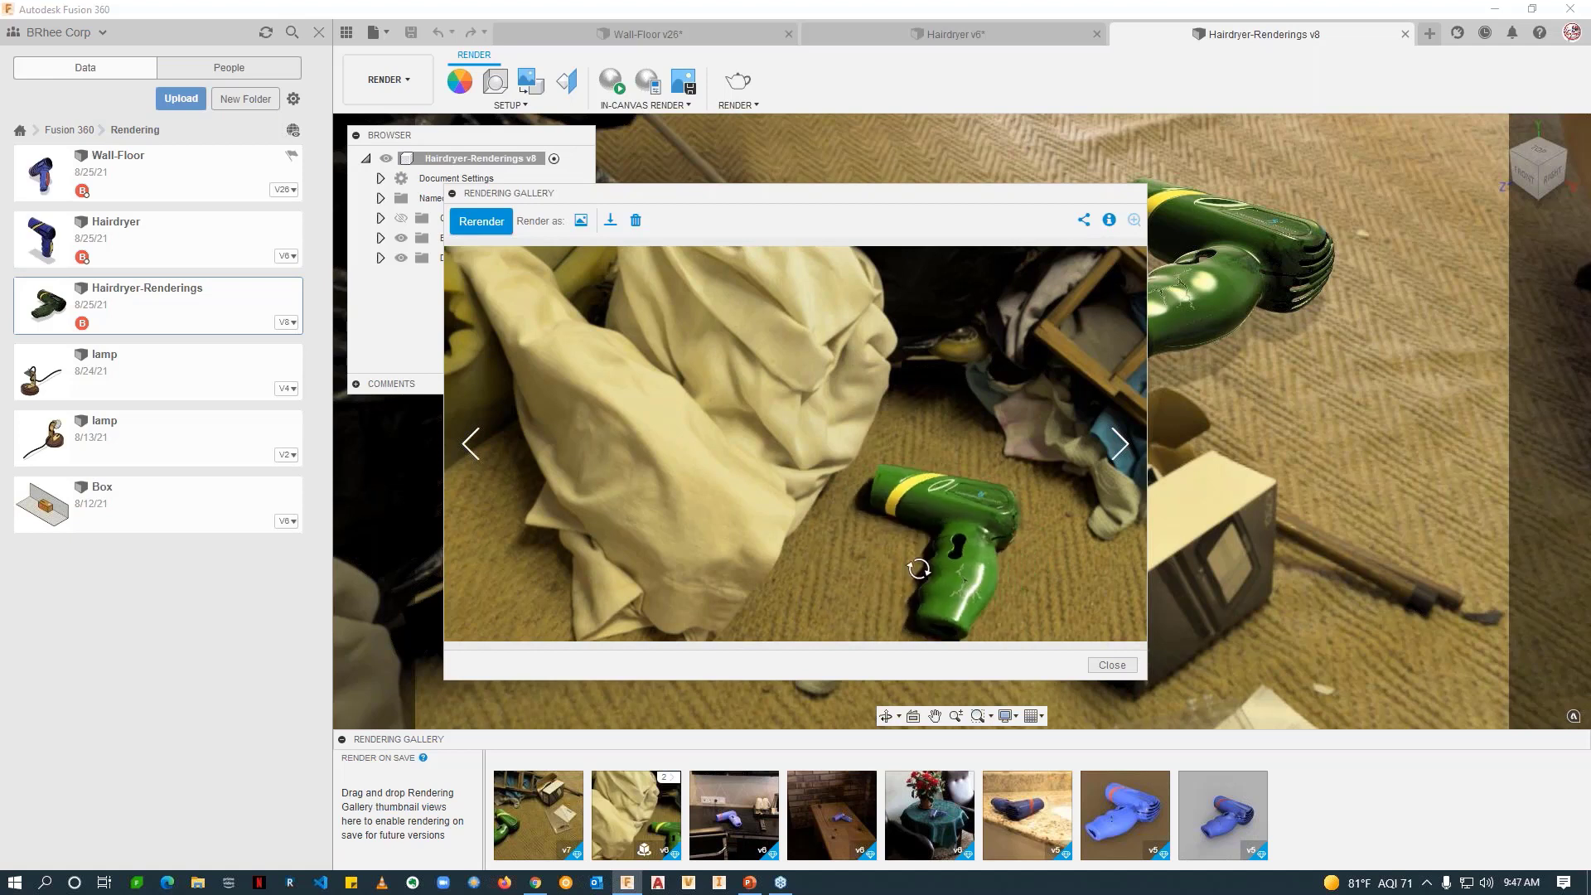
mouse_move(669, 786)
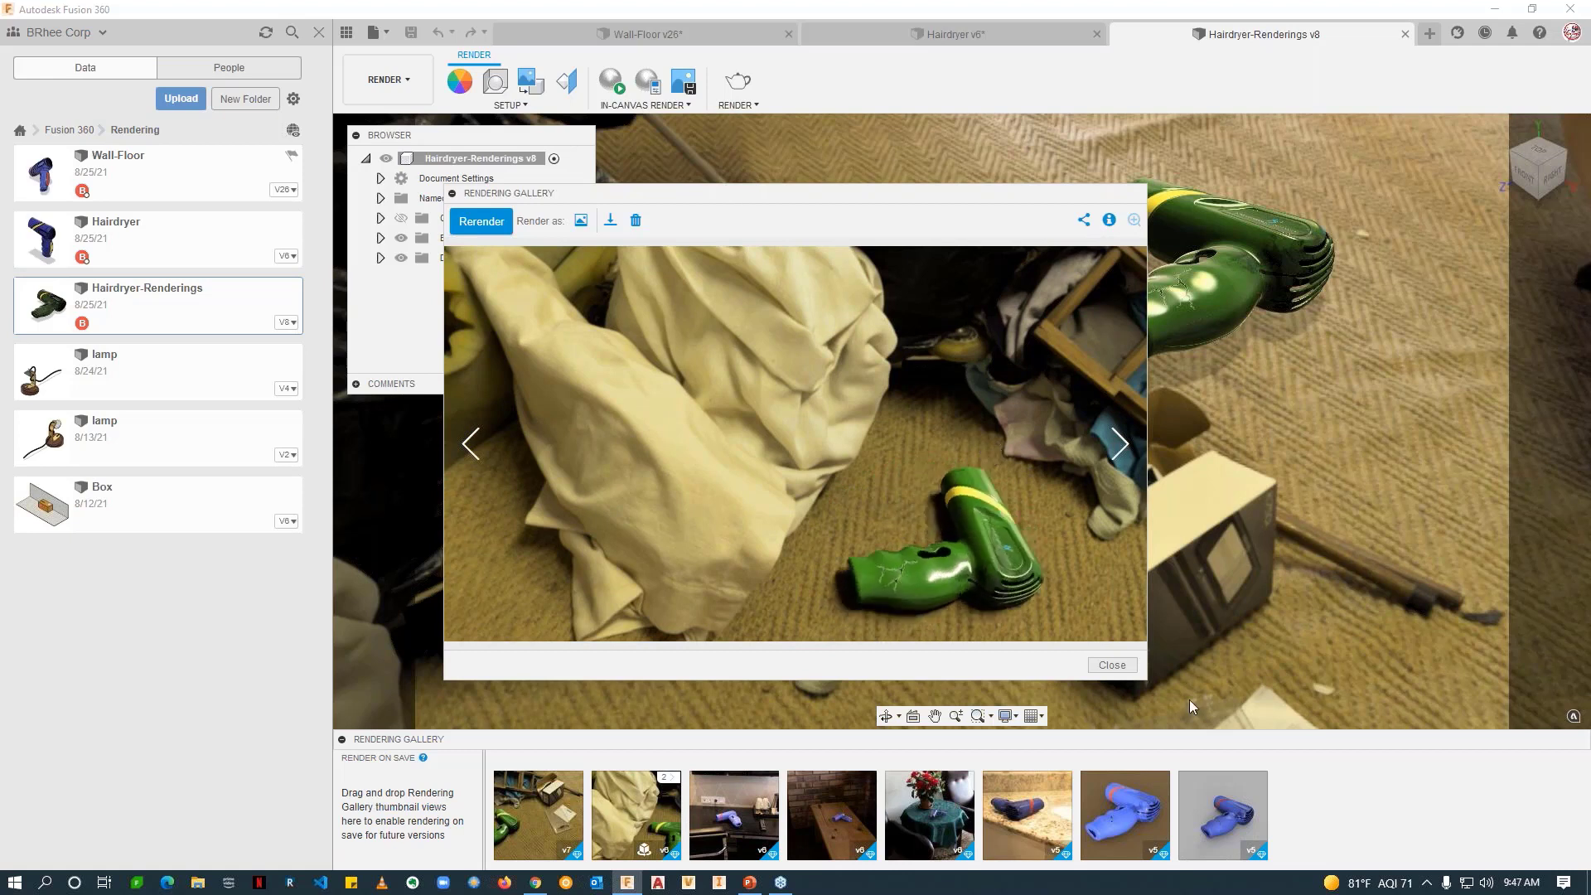
Step: Review the aspect ratio and image size options in the render settings, keep Custom, and close the settings and gallery viewer without rendering
click(738, 80)
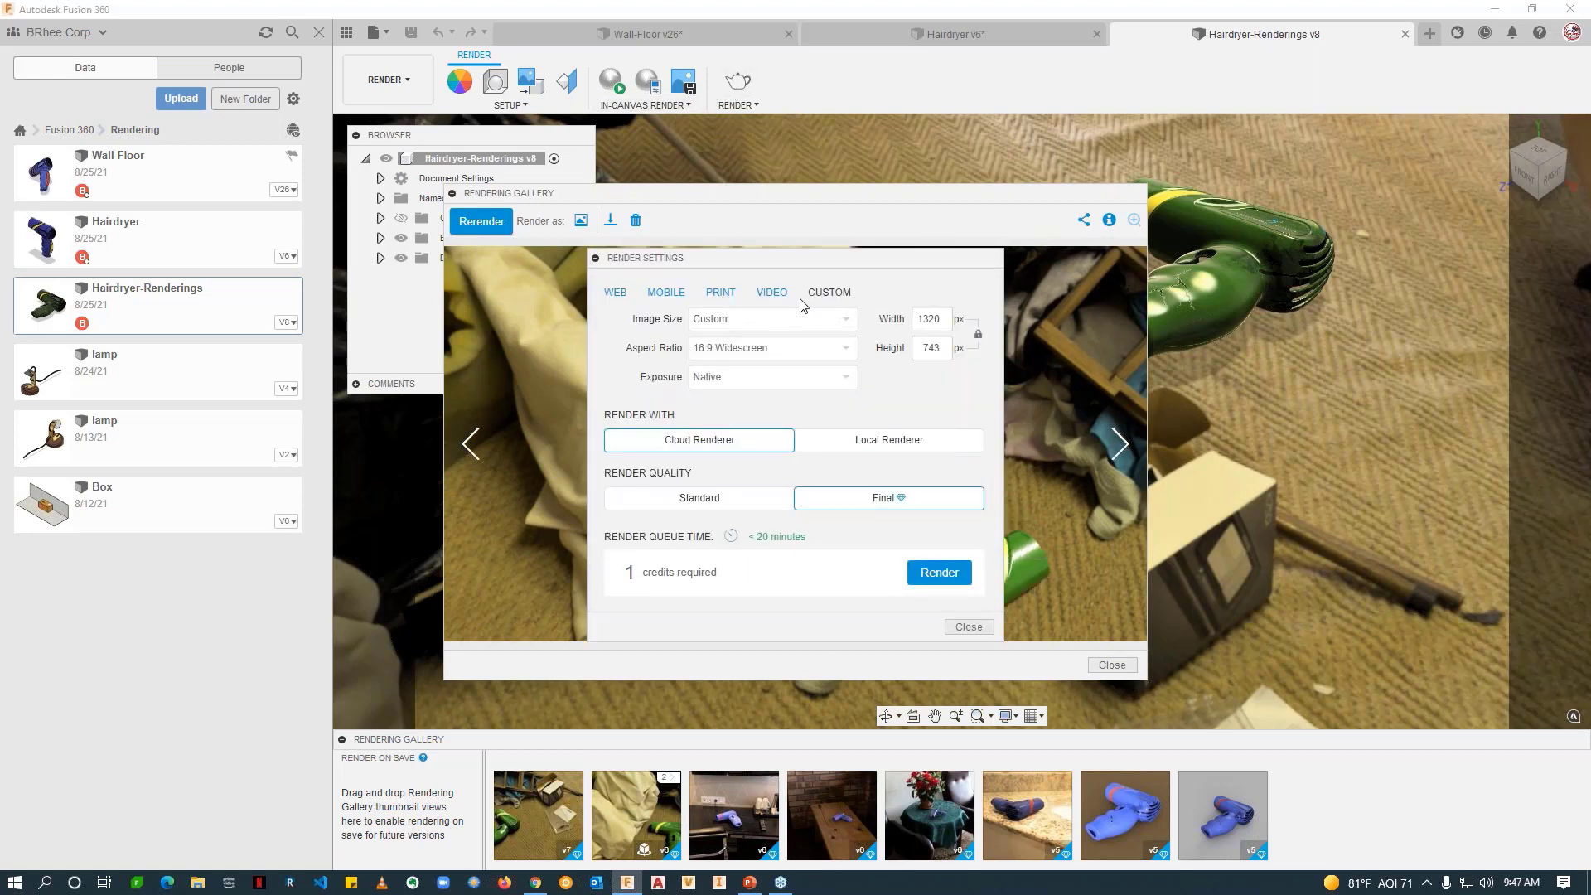
click(829, 348)
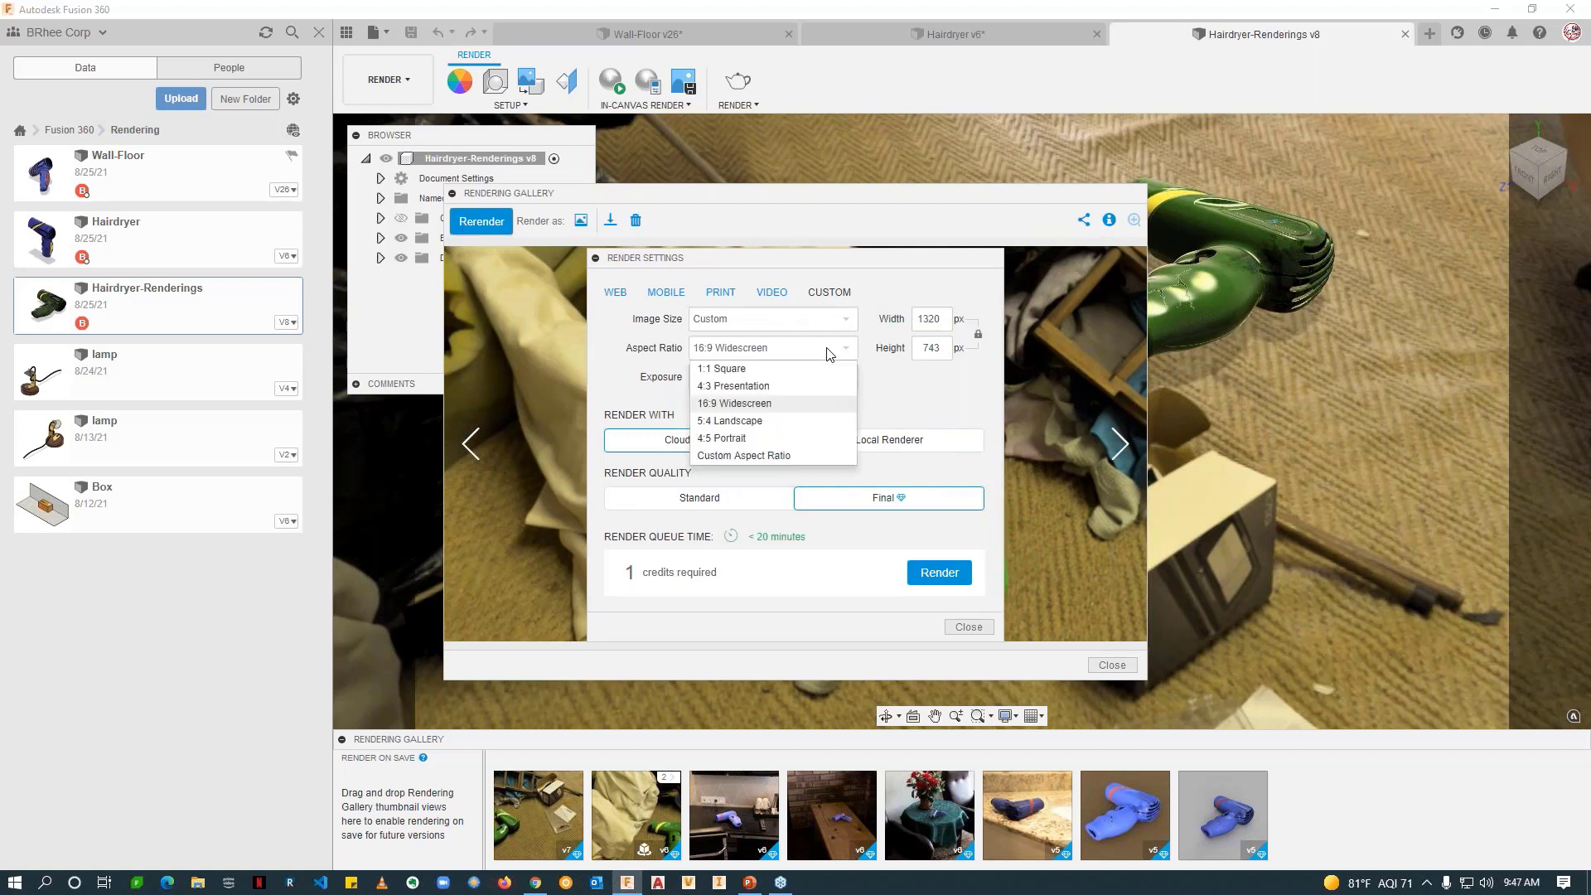
click(828, 348)
click(825, 321)
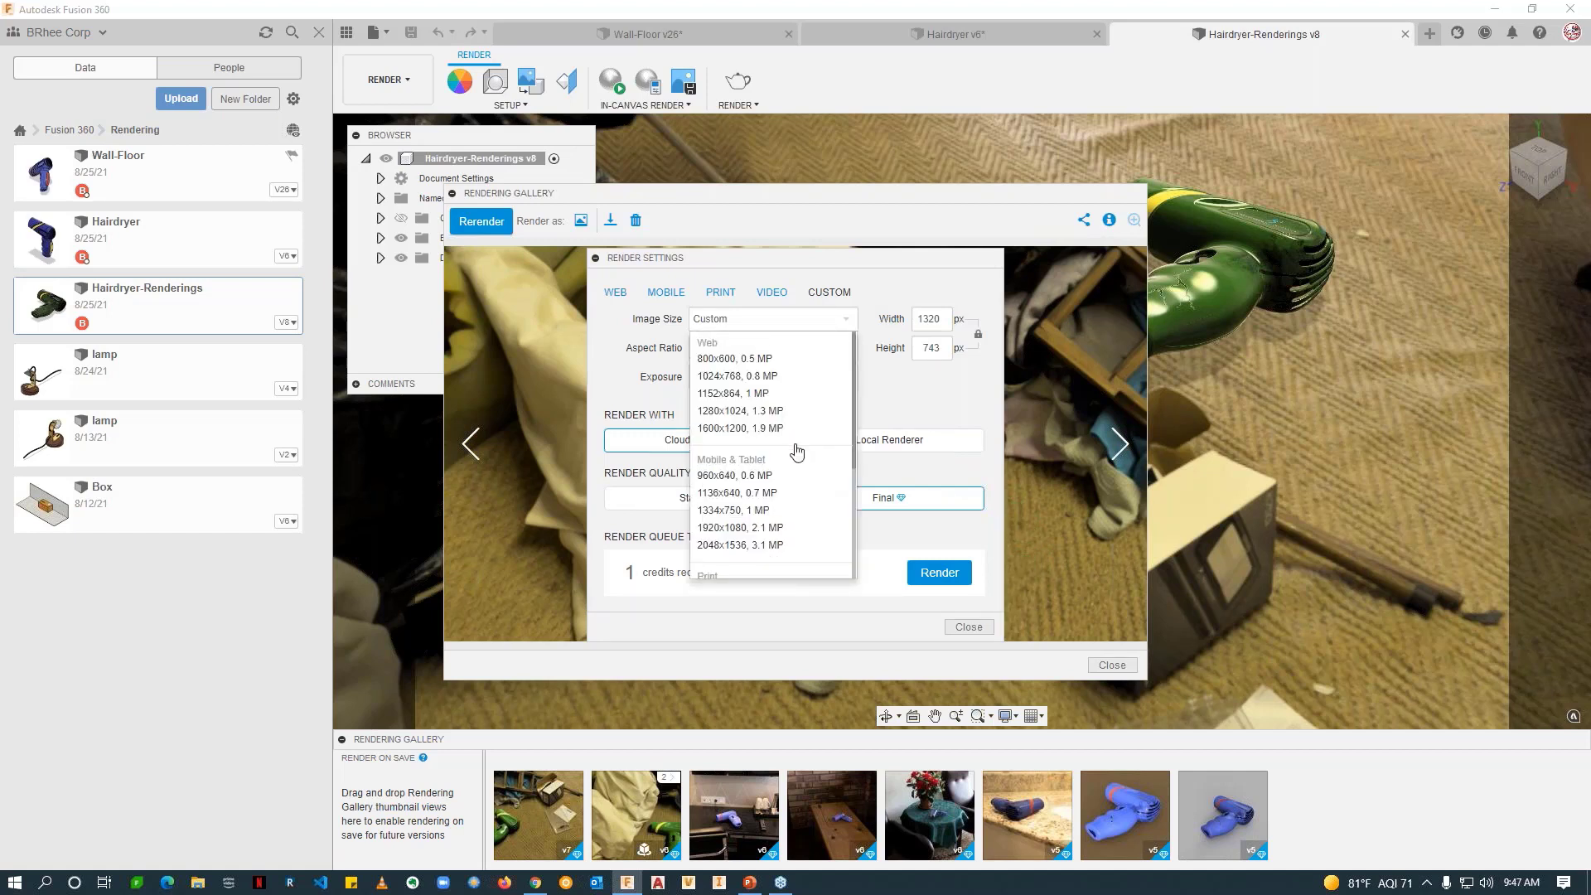
scroll(797, 451, down, 3)
scroll(798, 451, down, 2)
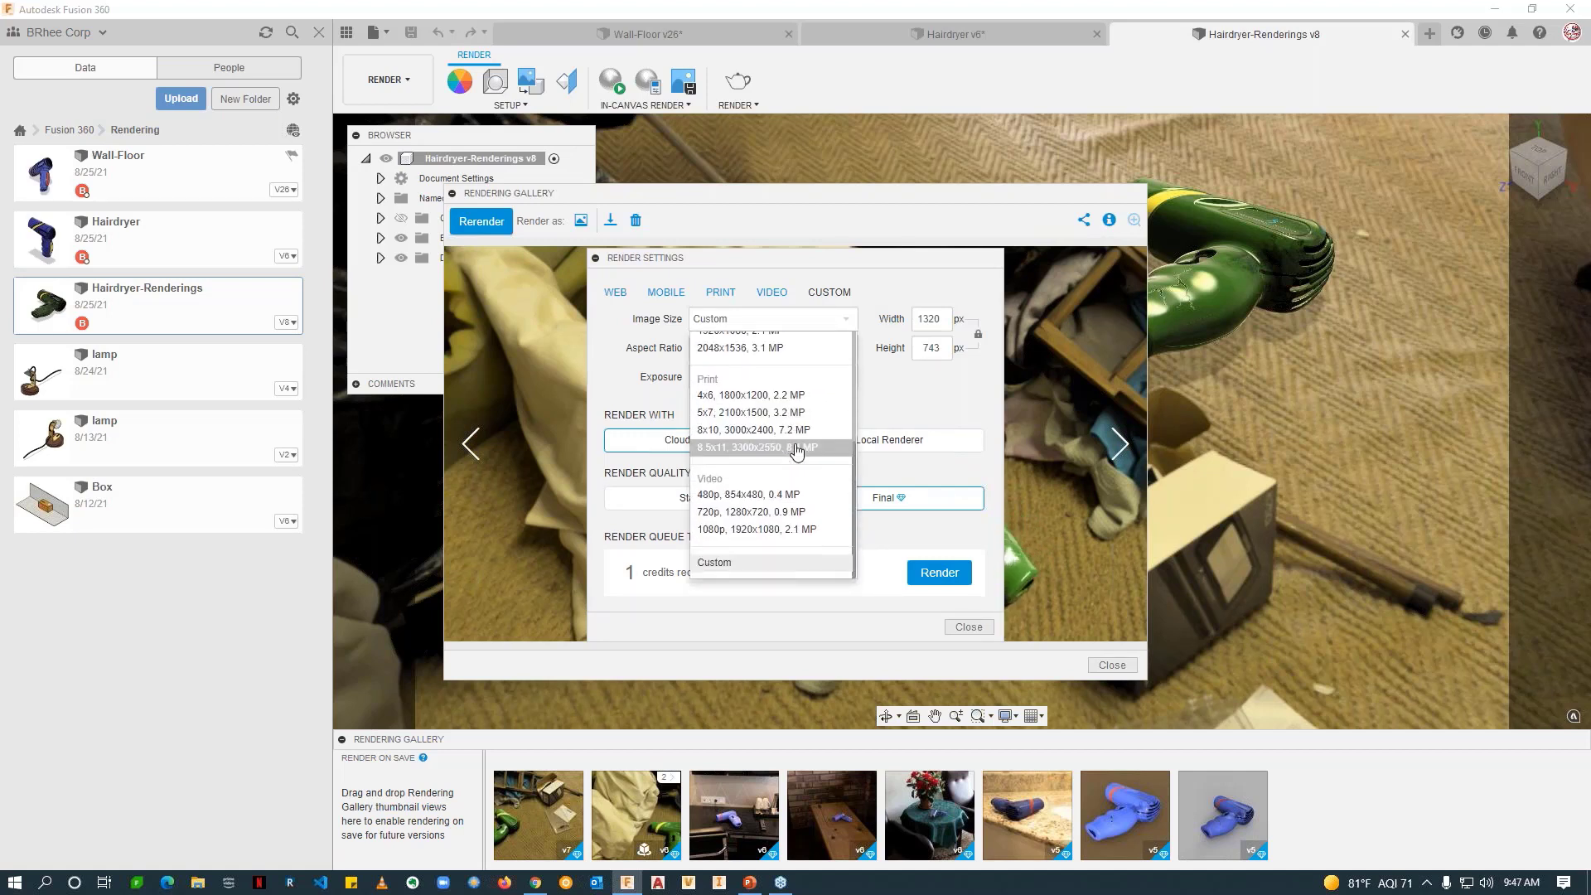
click(767, 557)
click(961, 627)
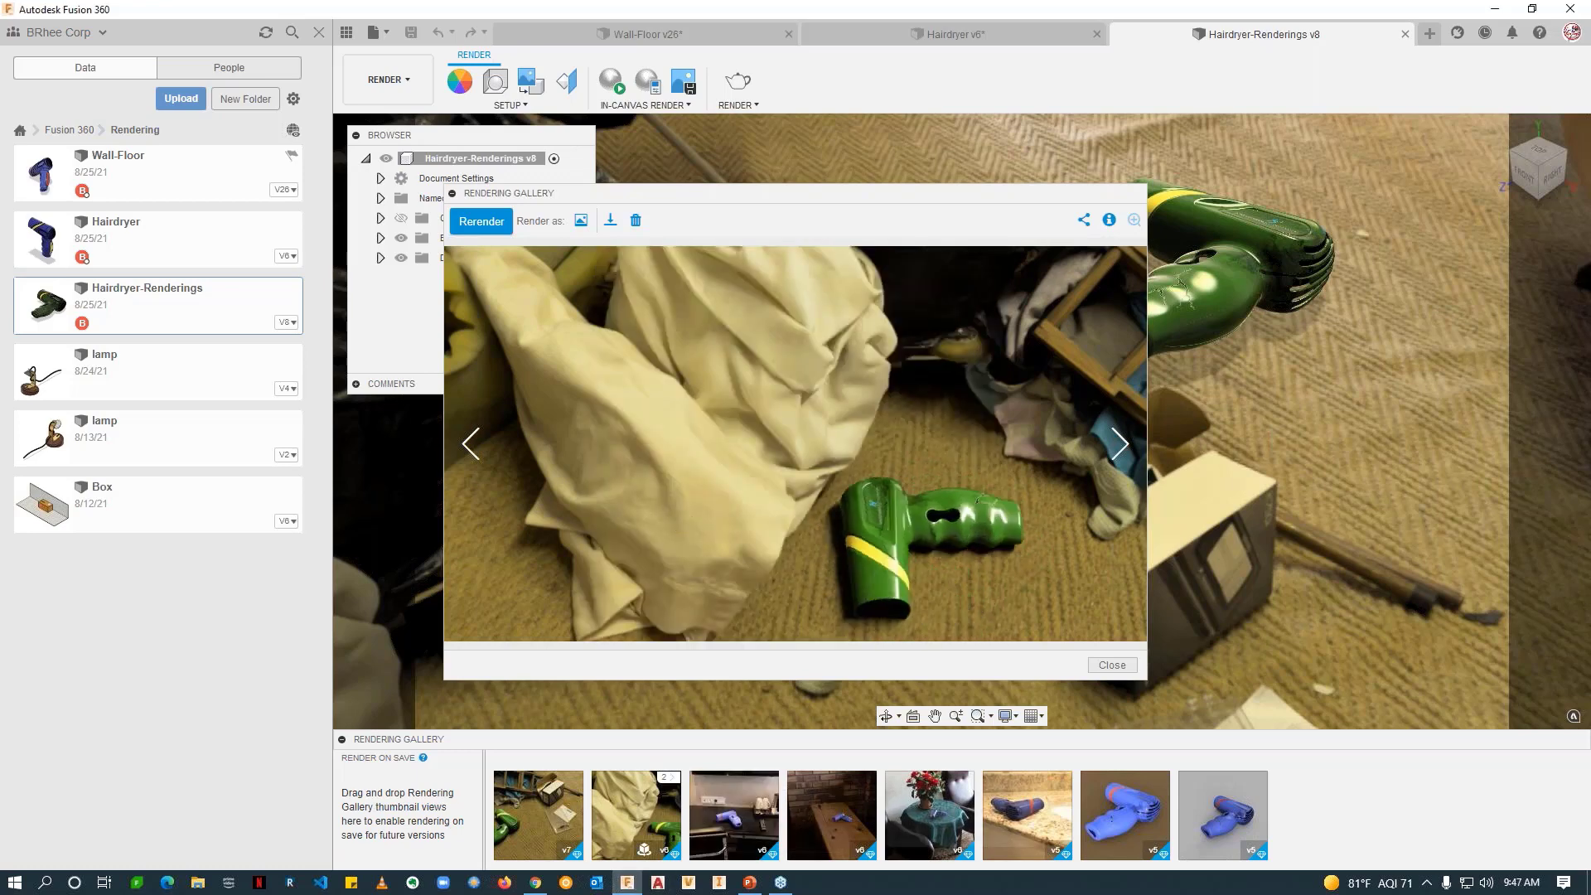
click(1109, 668)
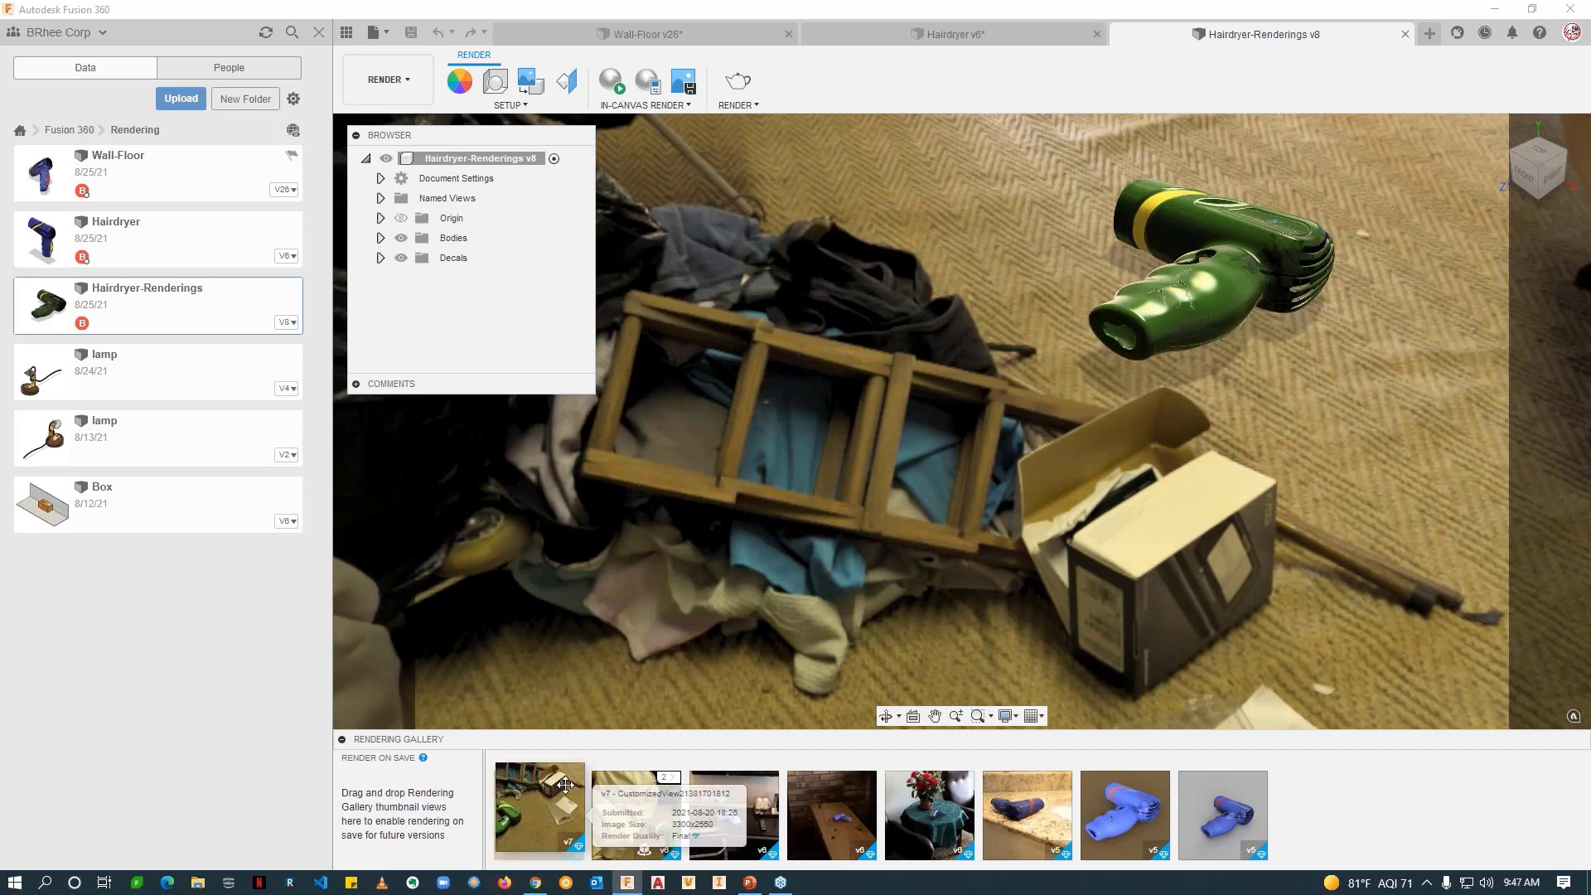
Step: Check the turntable option on the green hairdryer's still rendering, replay its turntable, and advance to the rendering on the hotel desk
click(539, 815)
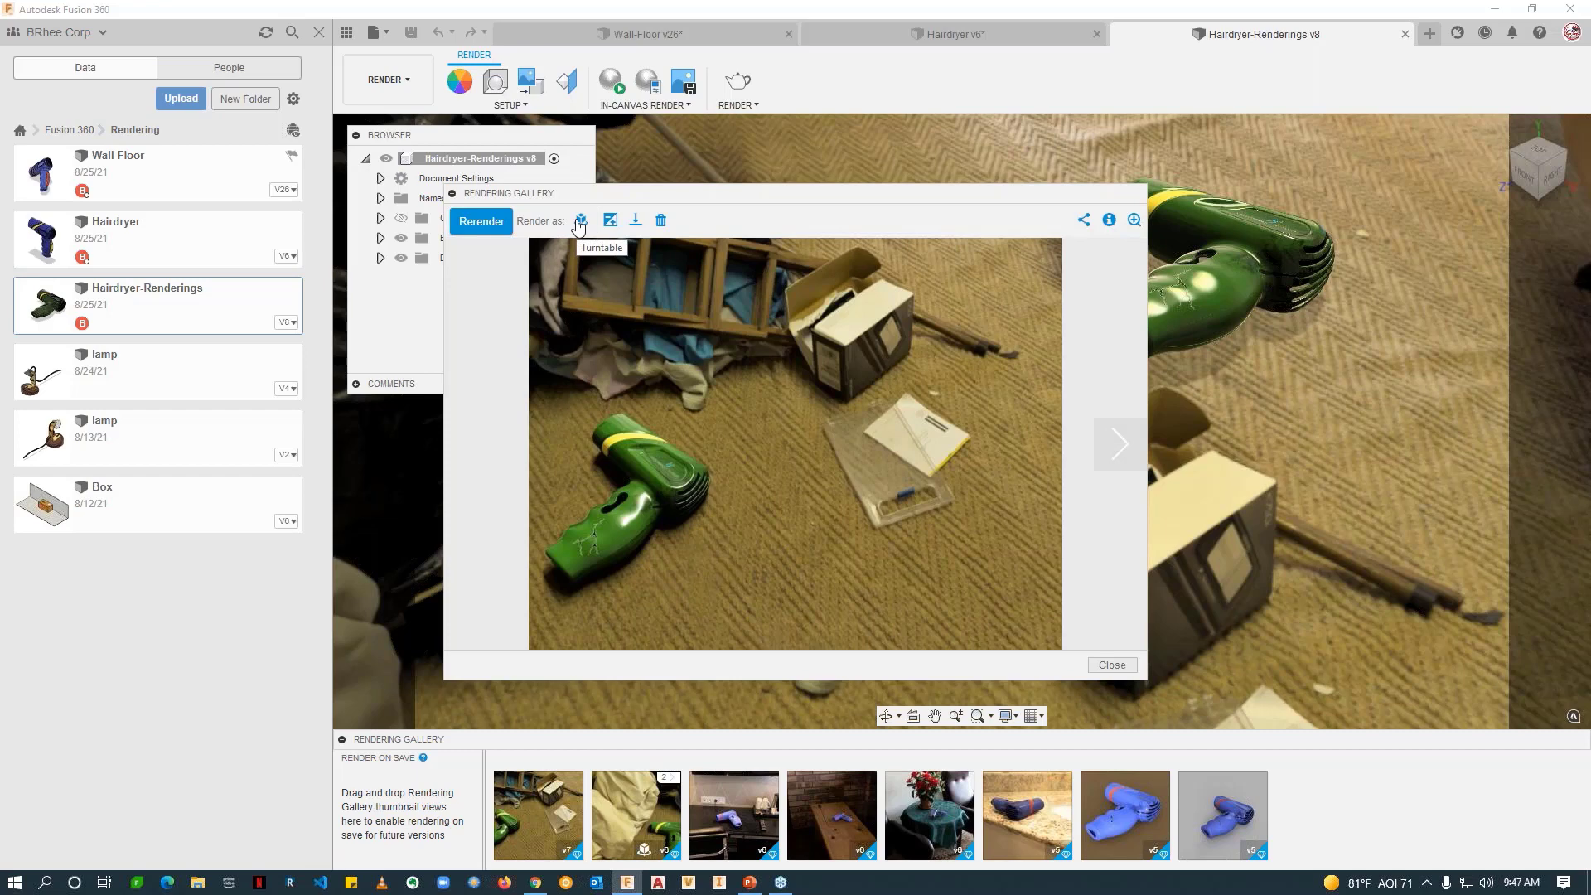
click(1111, 666)
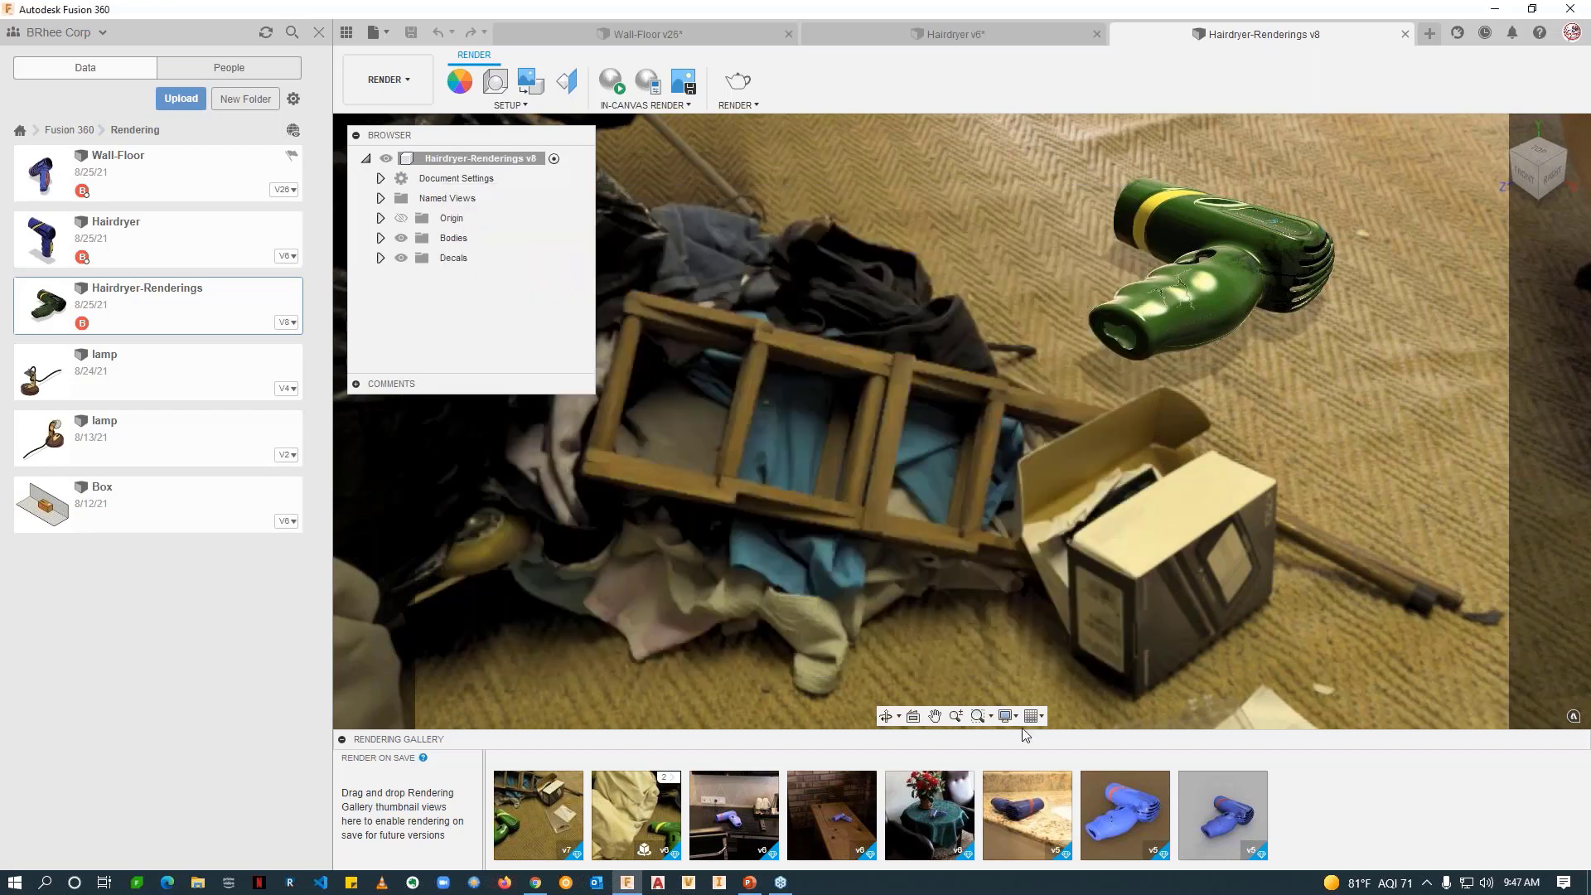
mouse_move(634, 818)
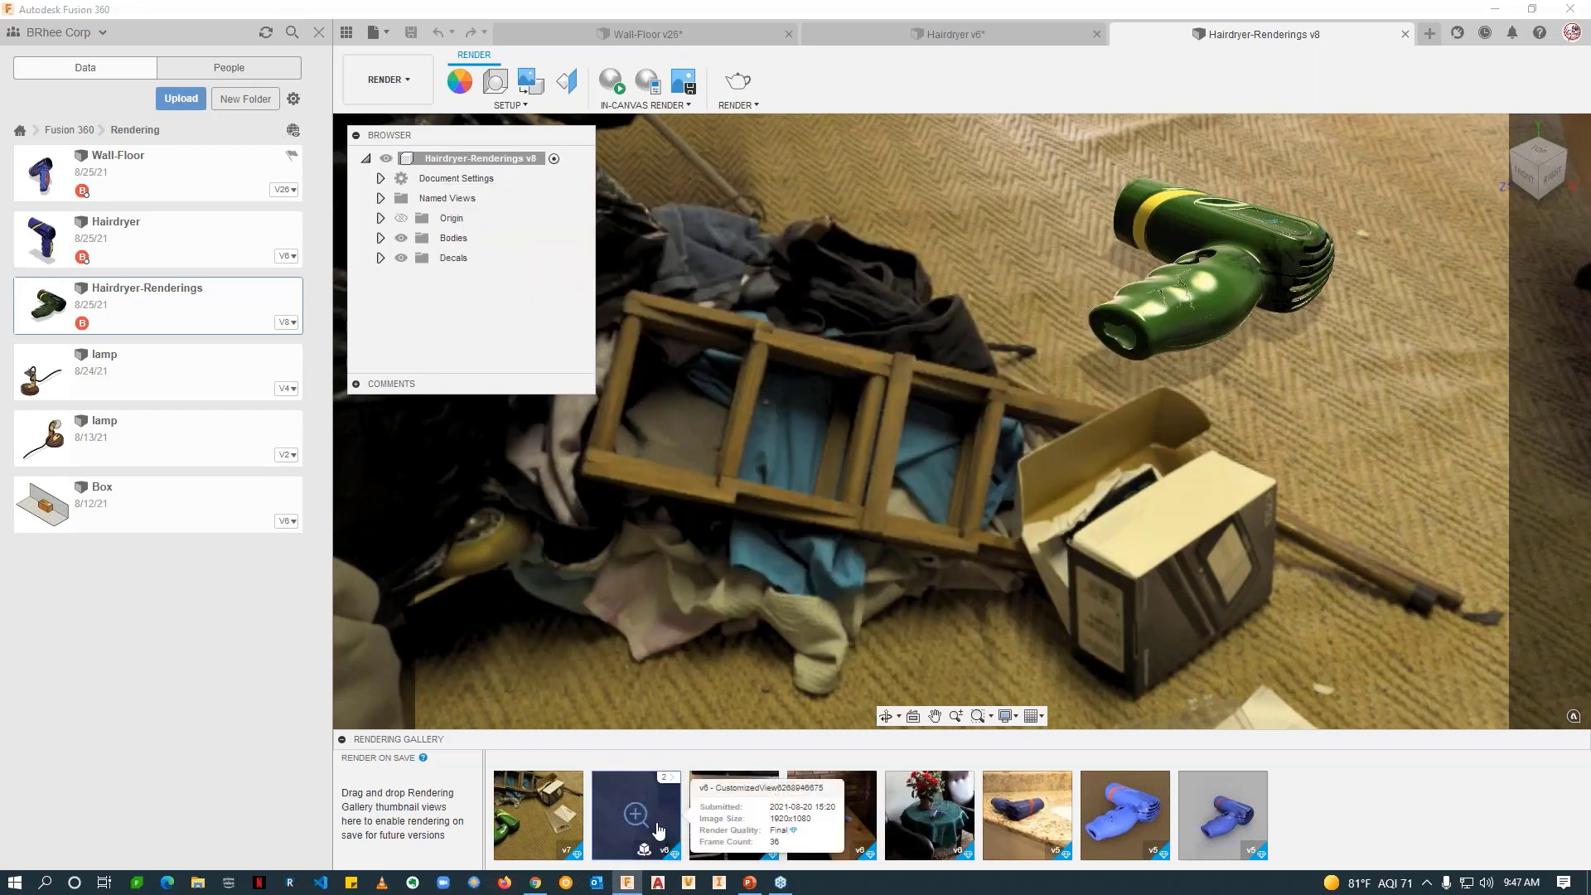
click(634, 819)
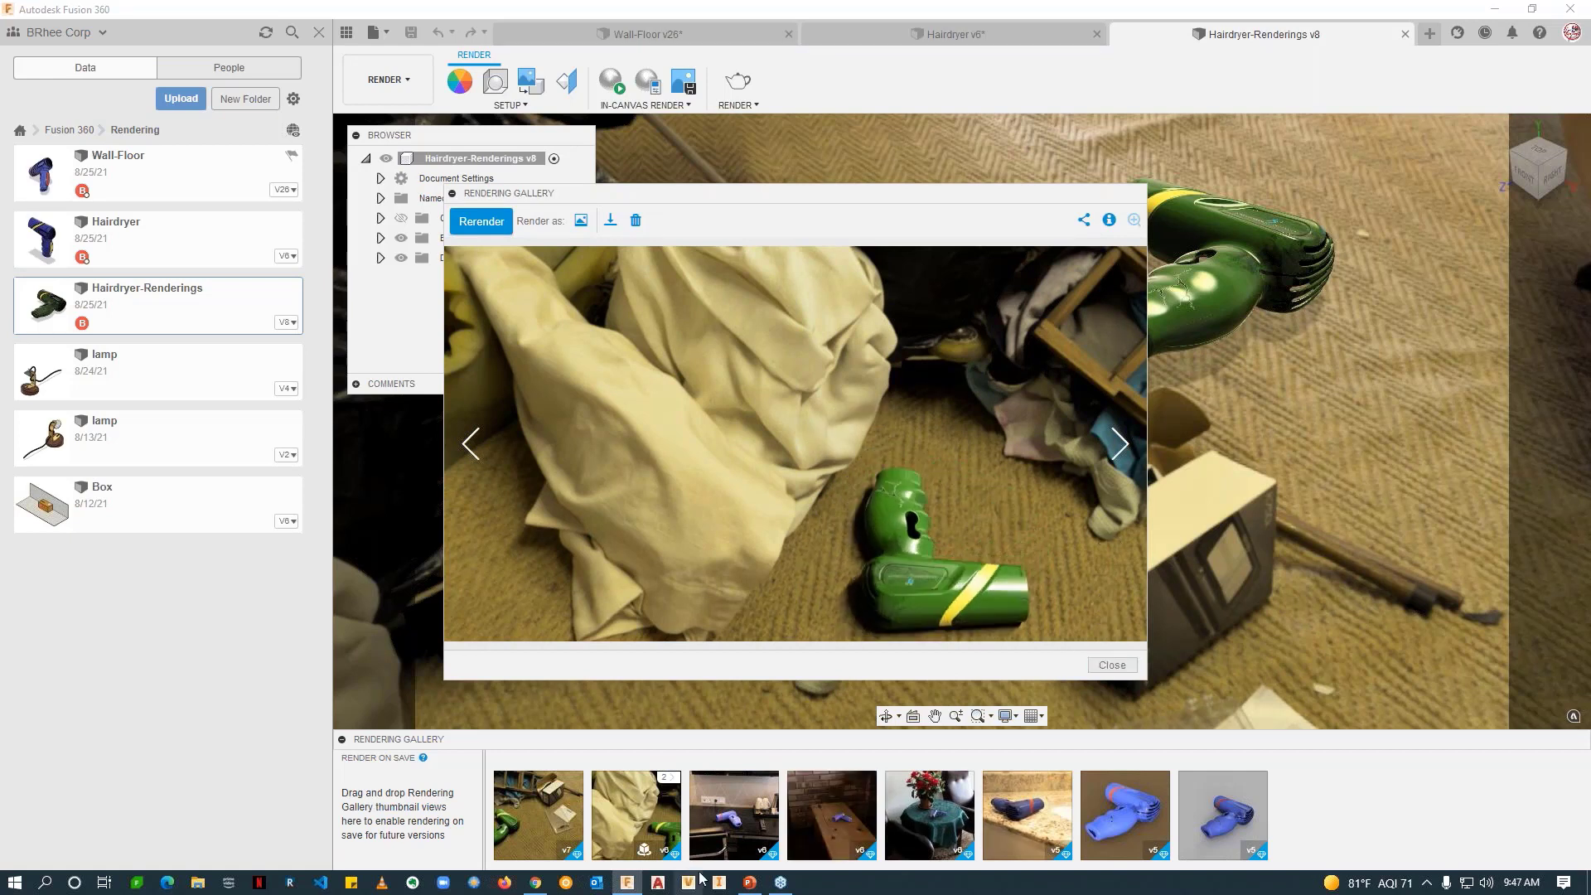
click(1118, 452)
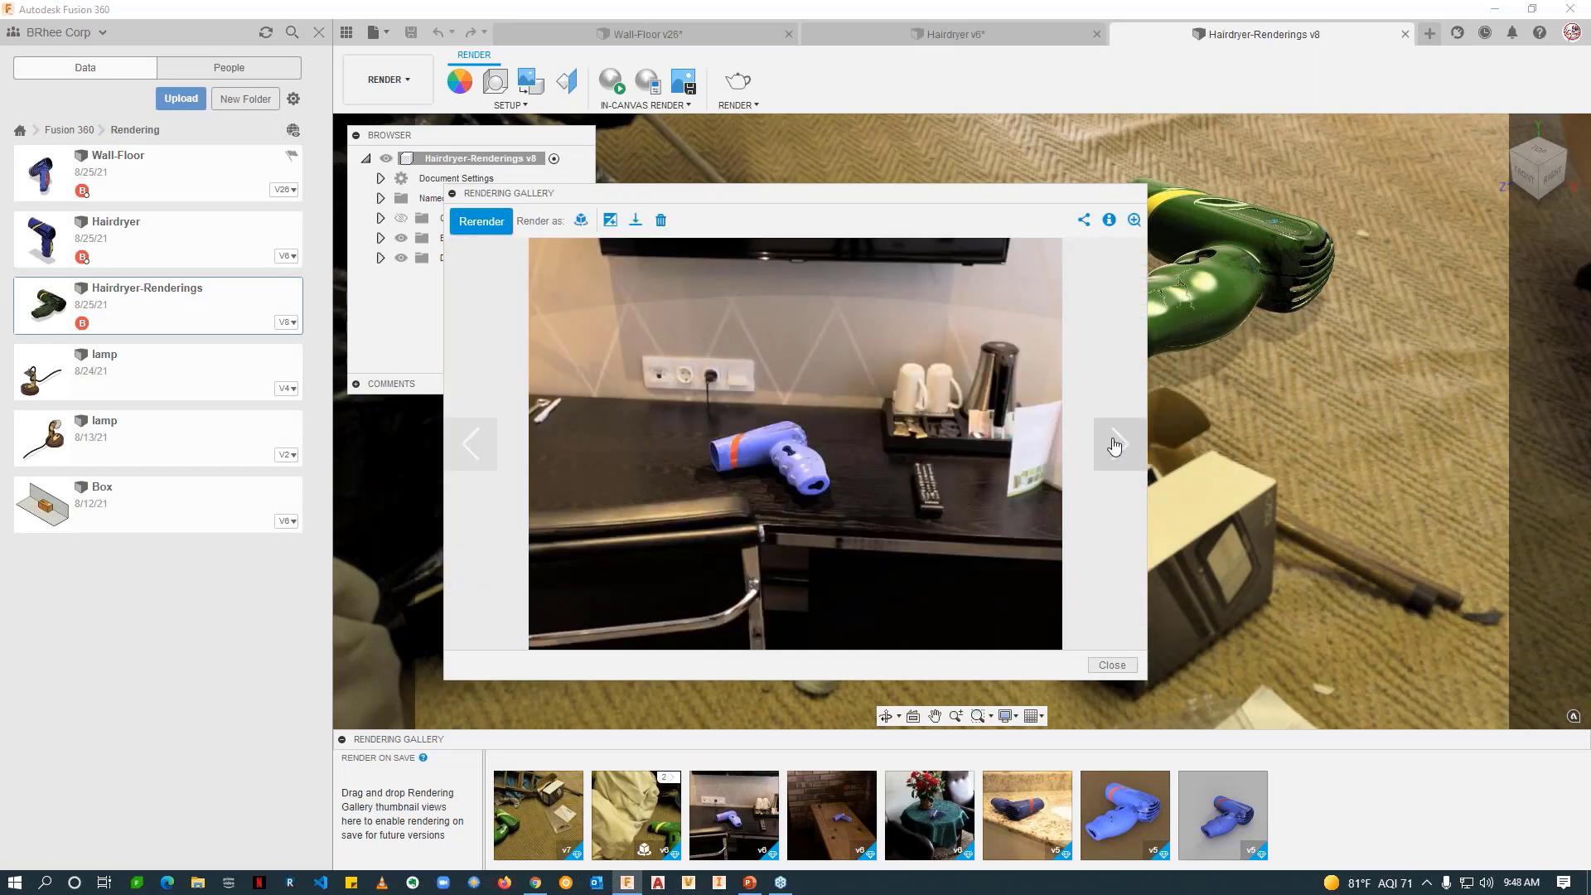
Step: Close the gallery viewer, review the background options in the scene settings, keep Environment, and close the settings
click(1109, 666)
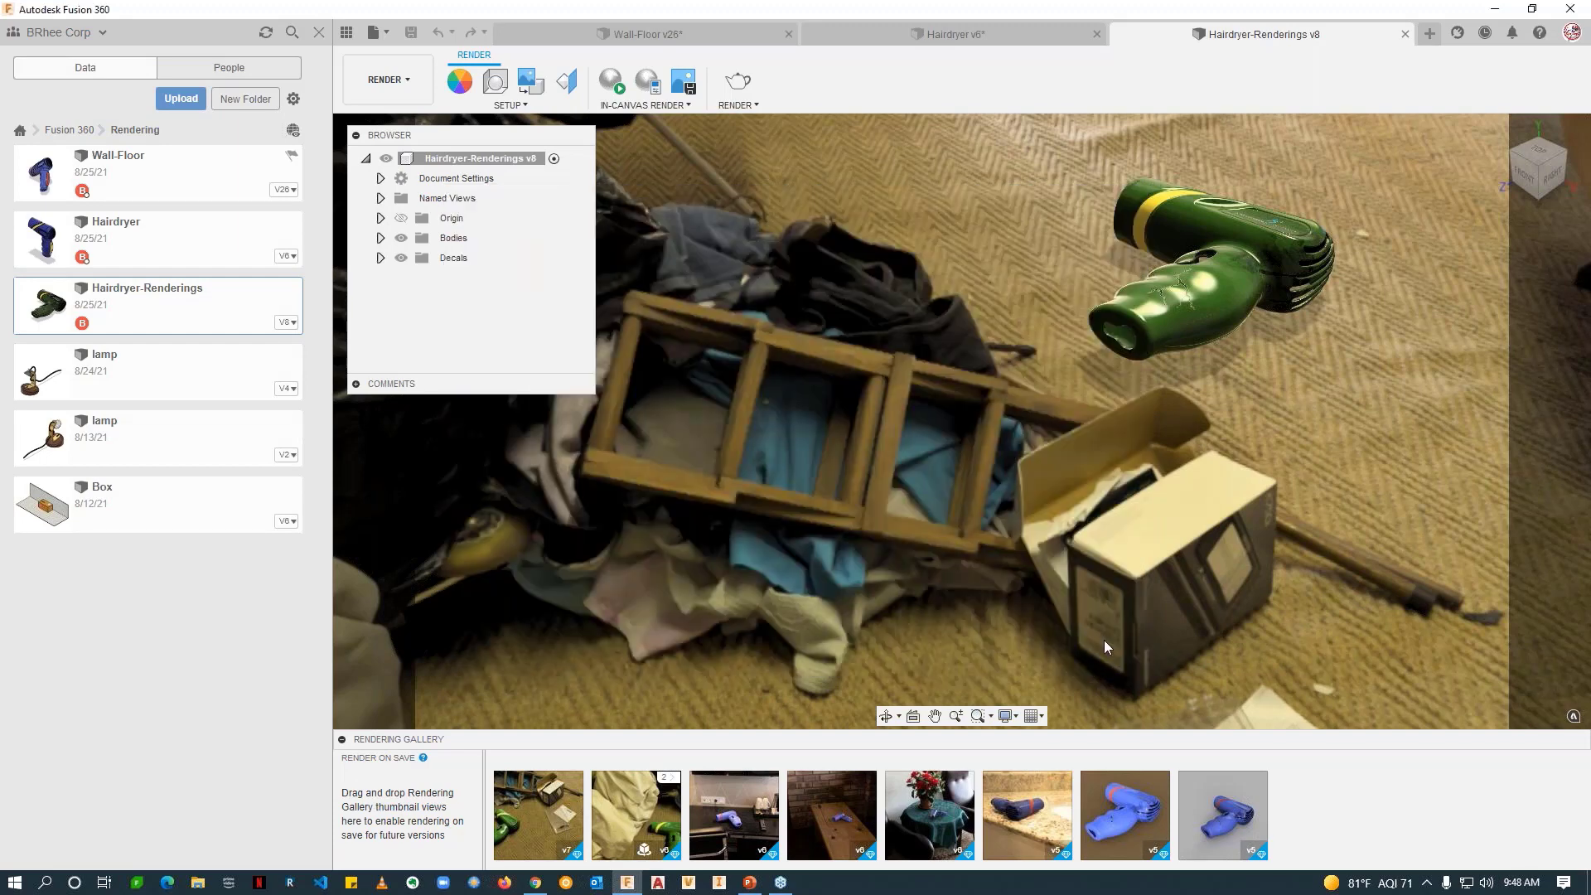
middle_drag(902, 544, 941, 543)
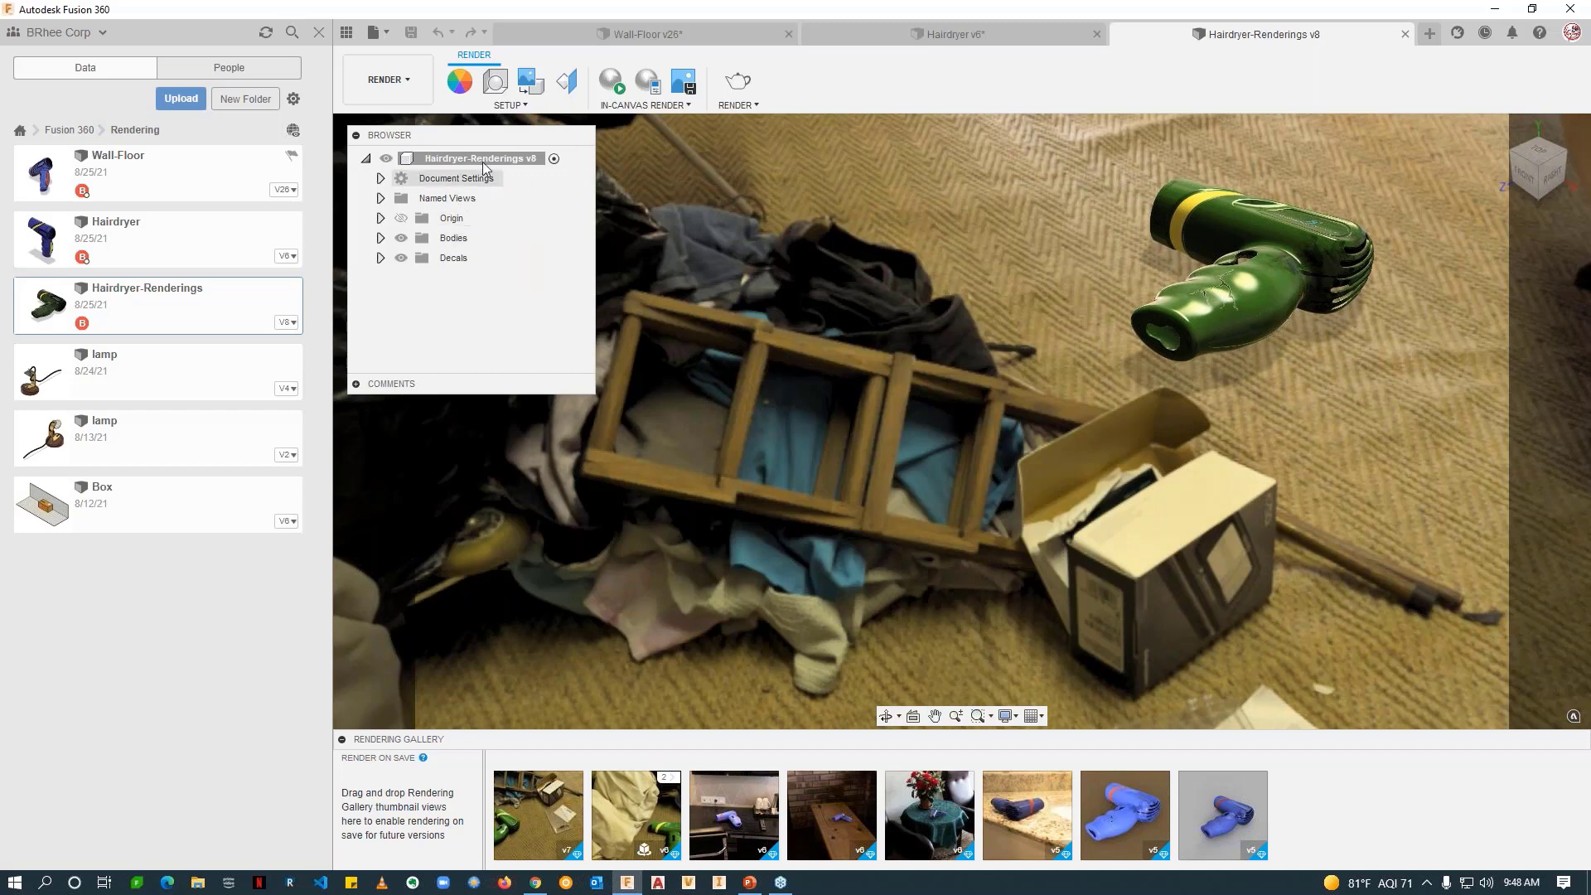
click(494, 84)
drag(282, 20, 448, 85)
click(418, 233)
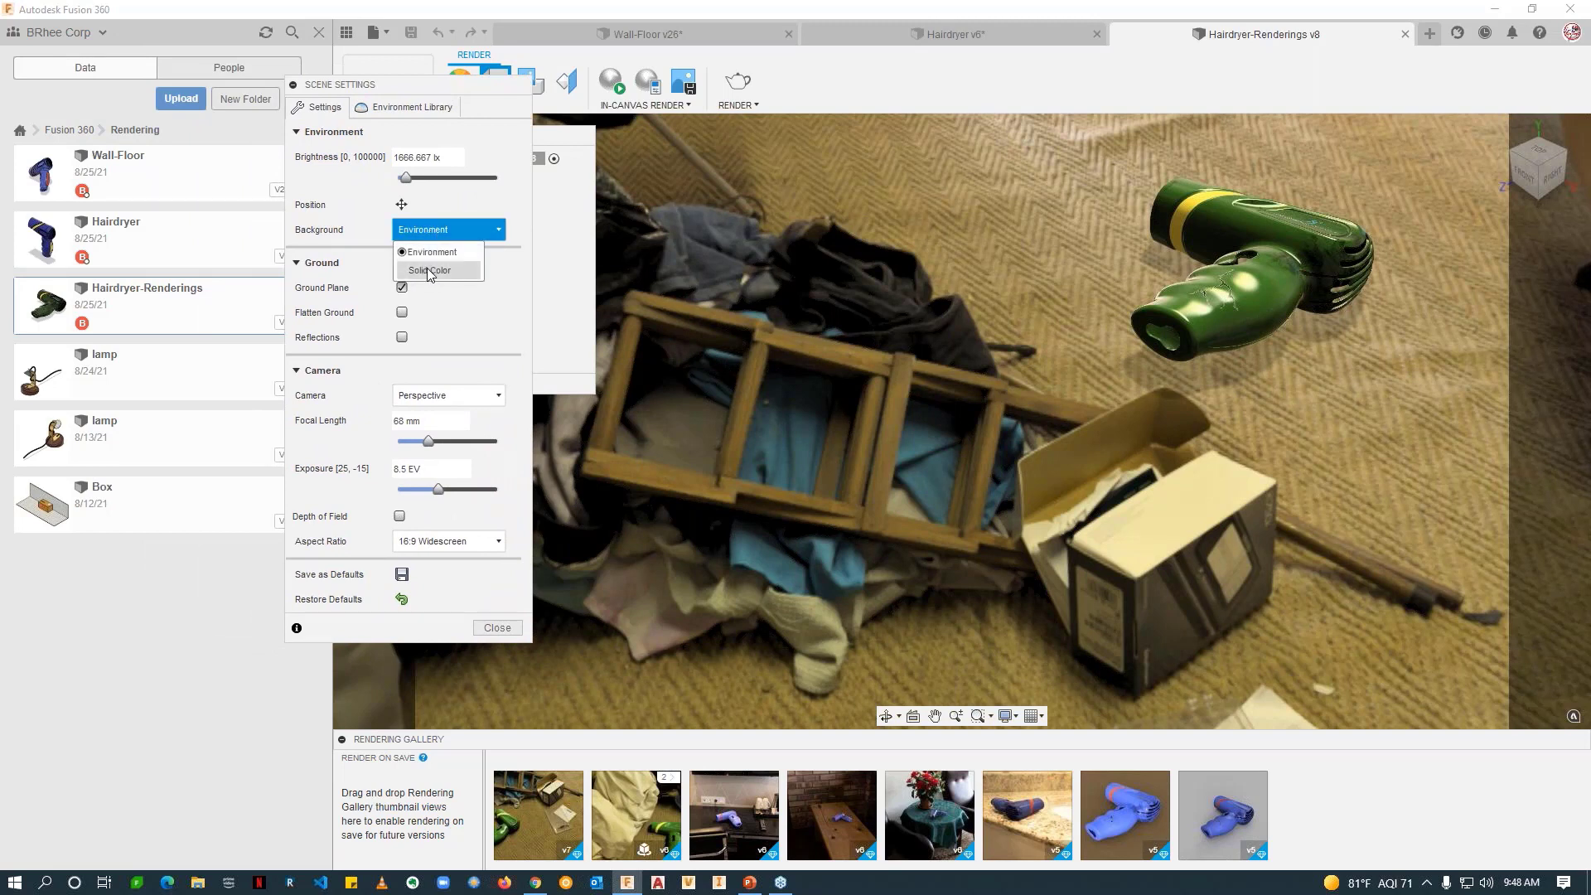
click(442, 211)
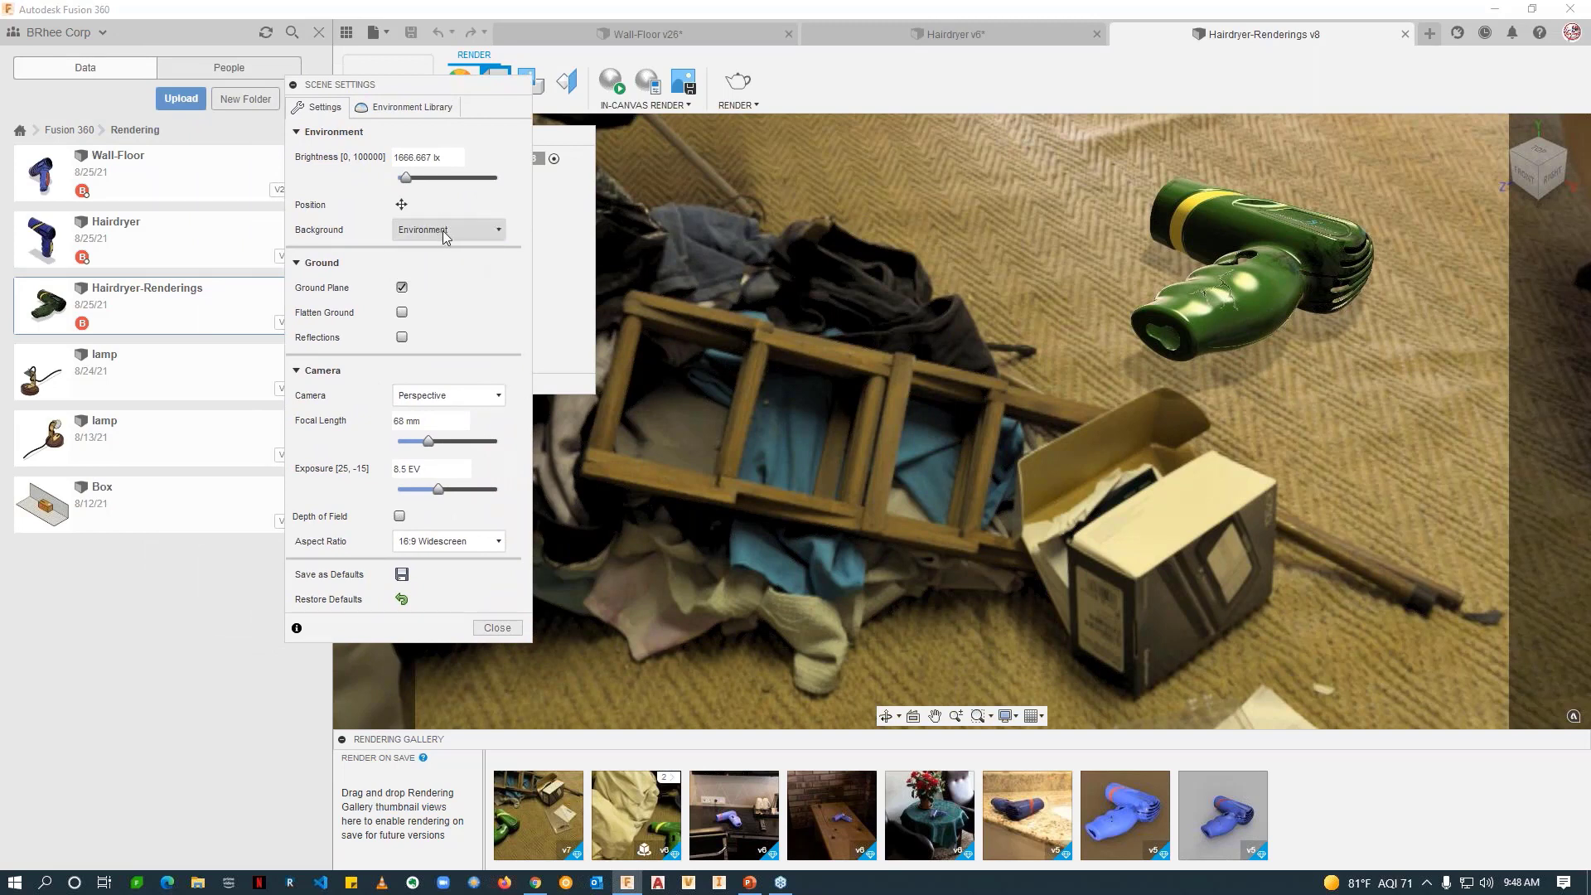
mouse_move(918, 429)
middle_down()
mouse_move(987, 480)
mouse_move(1074, 471)
mouse_move(1094, 433)
mouse_move(942, 415)
middle_up()
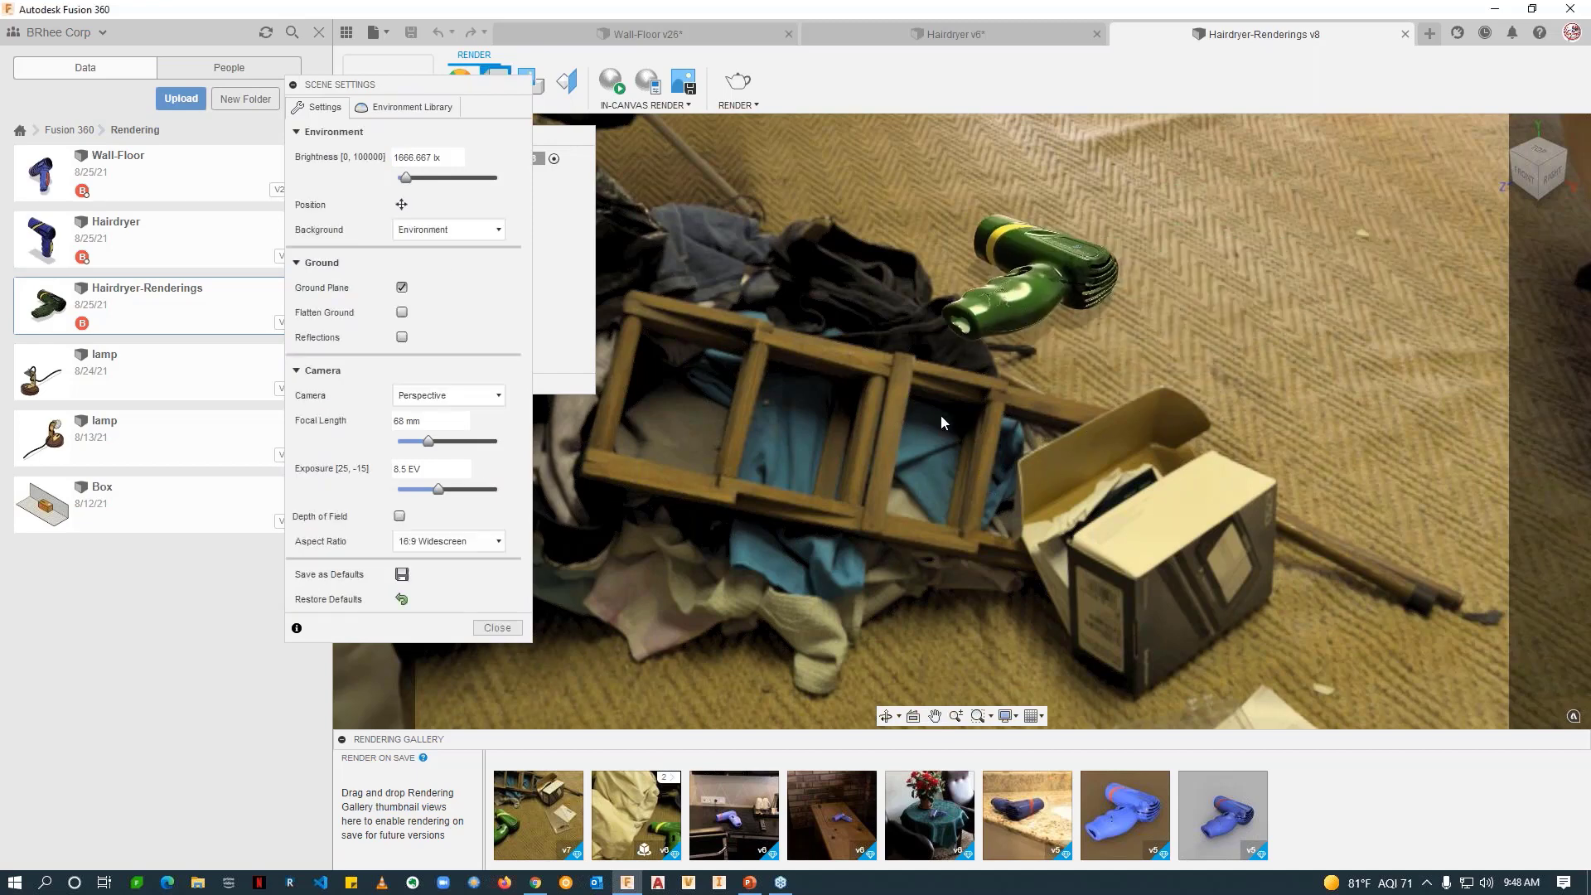
middle_drag(923, 471, 1032, 454)
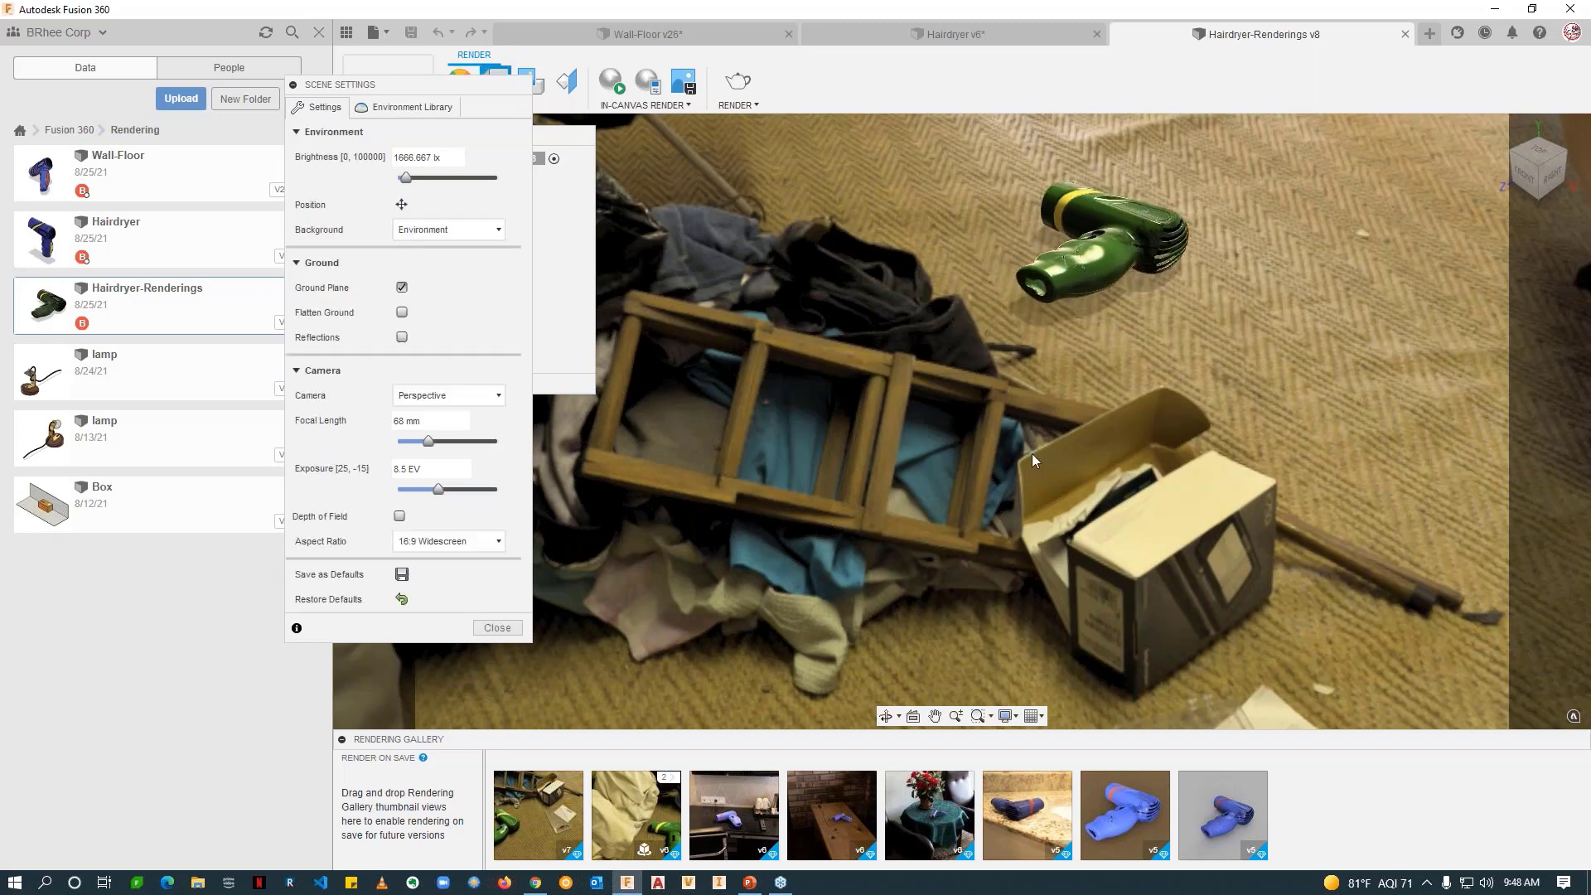
click(498, 627)
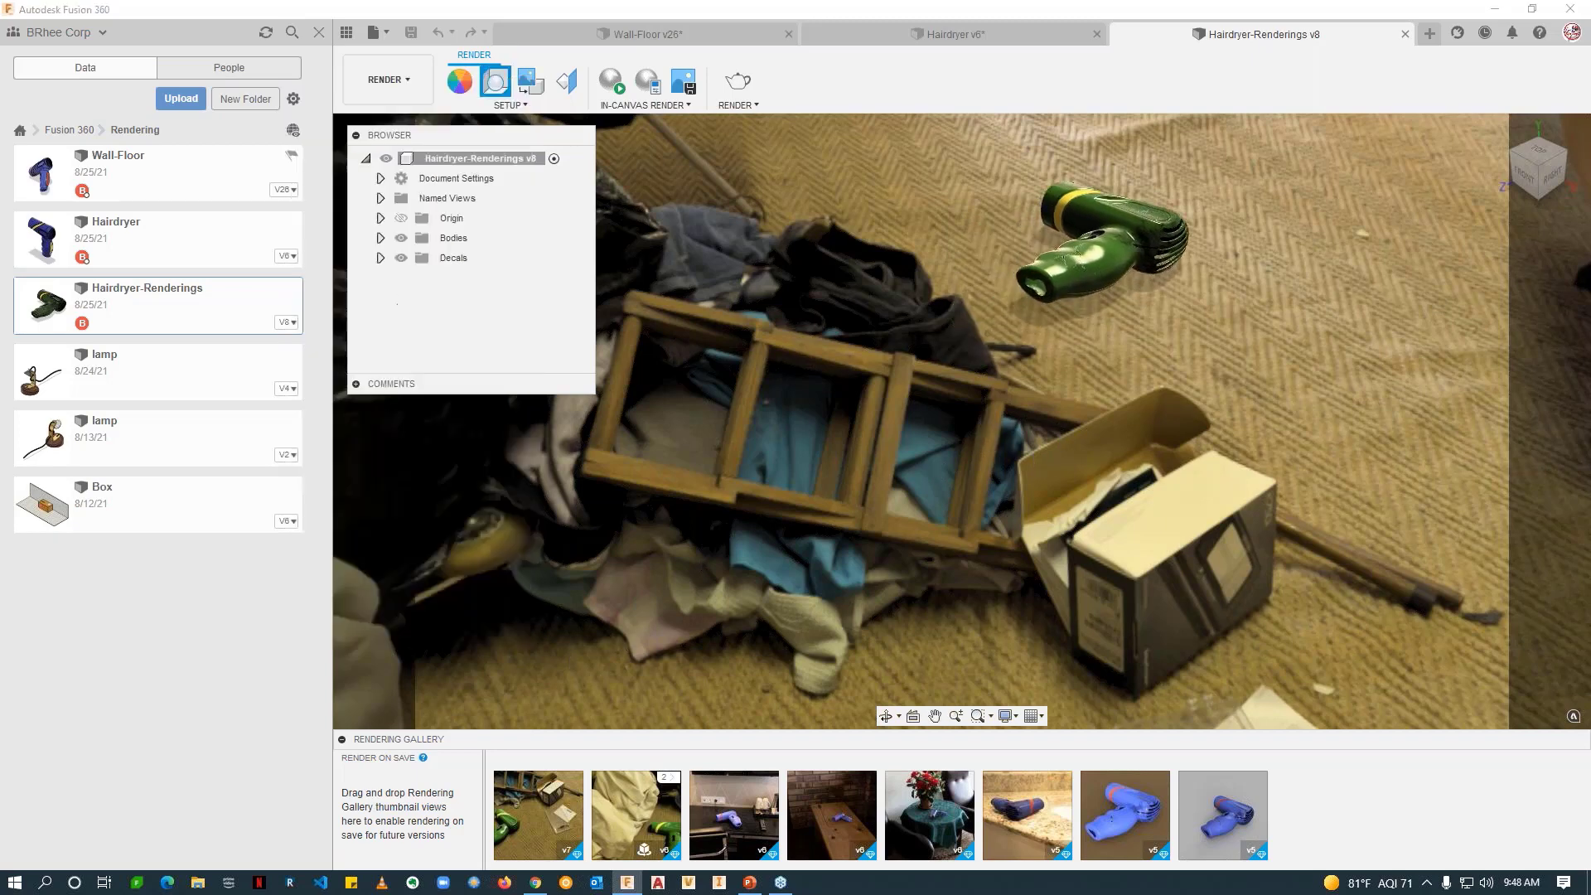
click(404, 69)
click(377, 122)
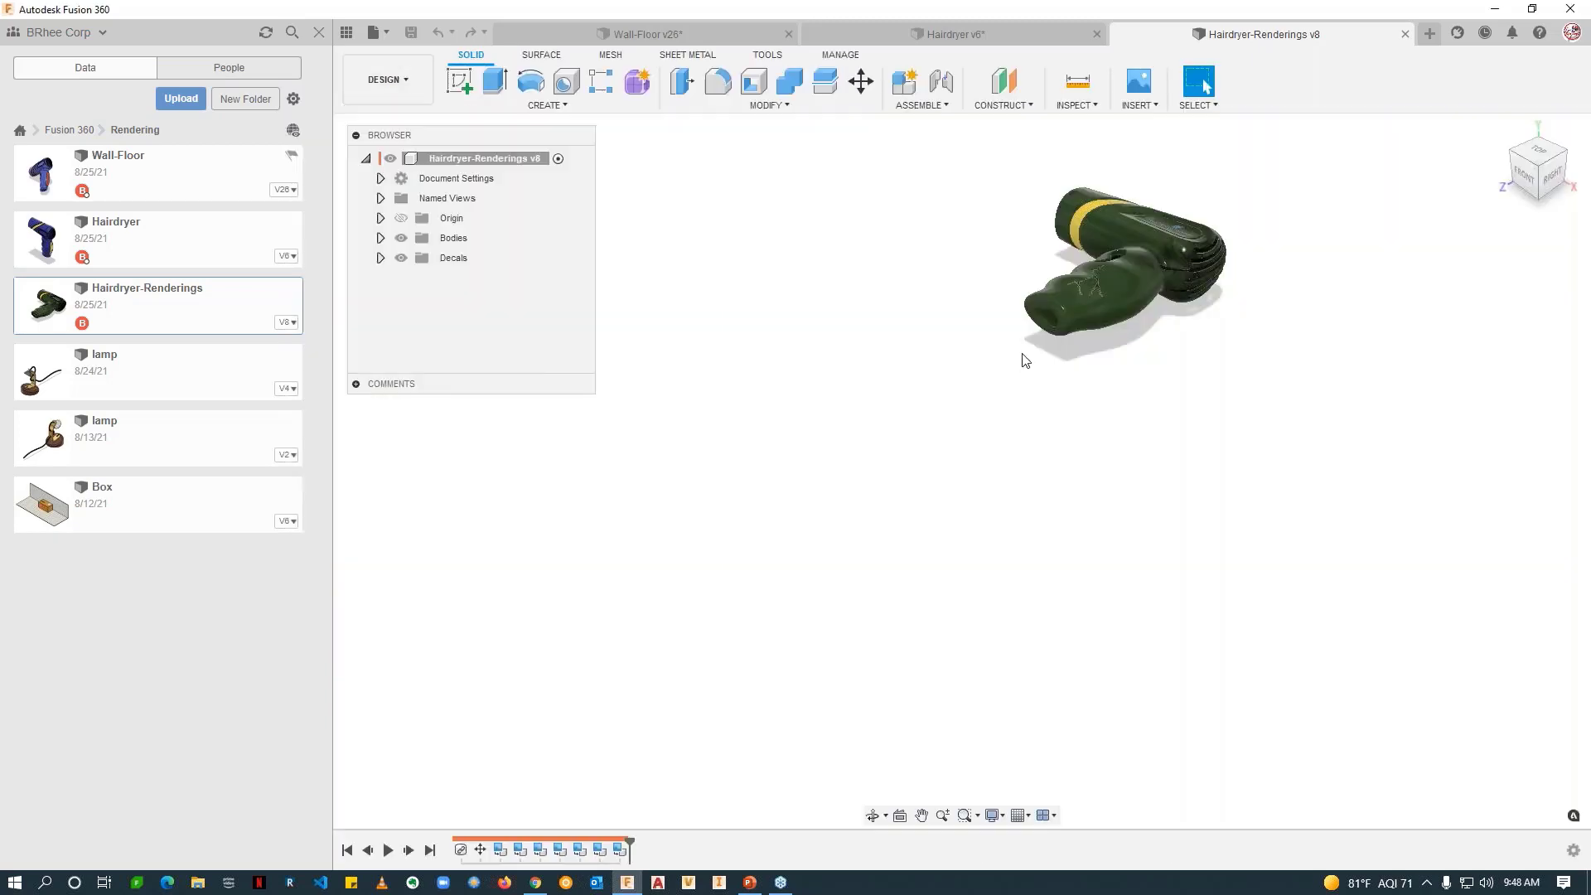
click(862, 81)
middle_drag(1250, 483, 1249, 508)
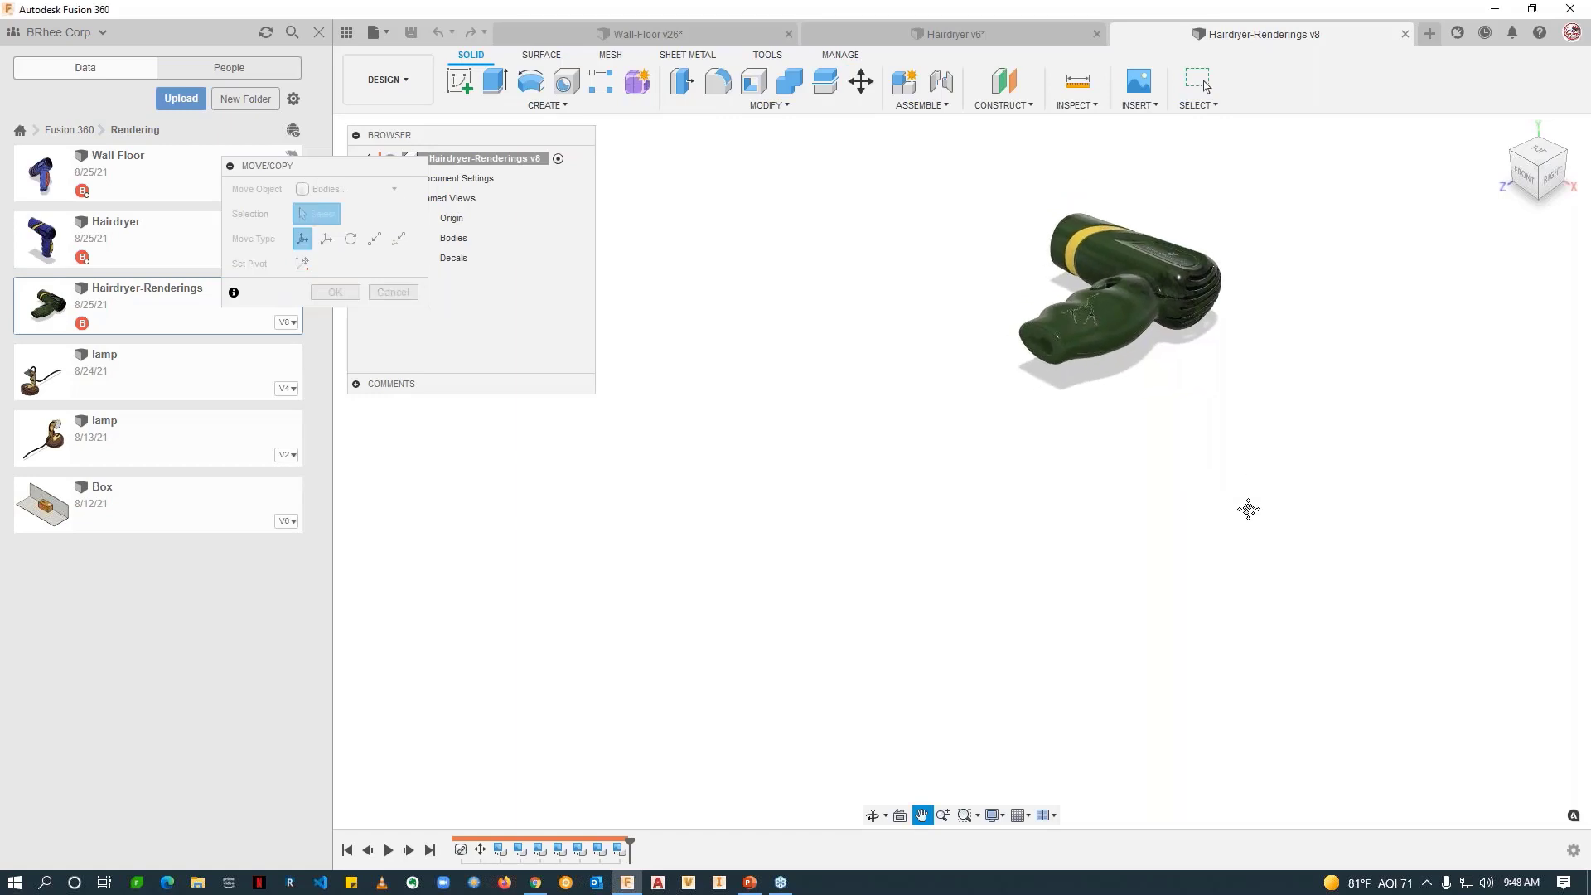
click(393, 293)
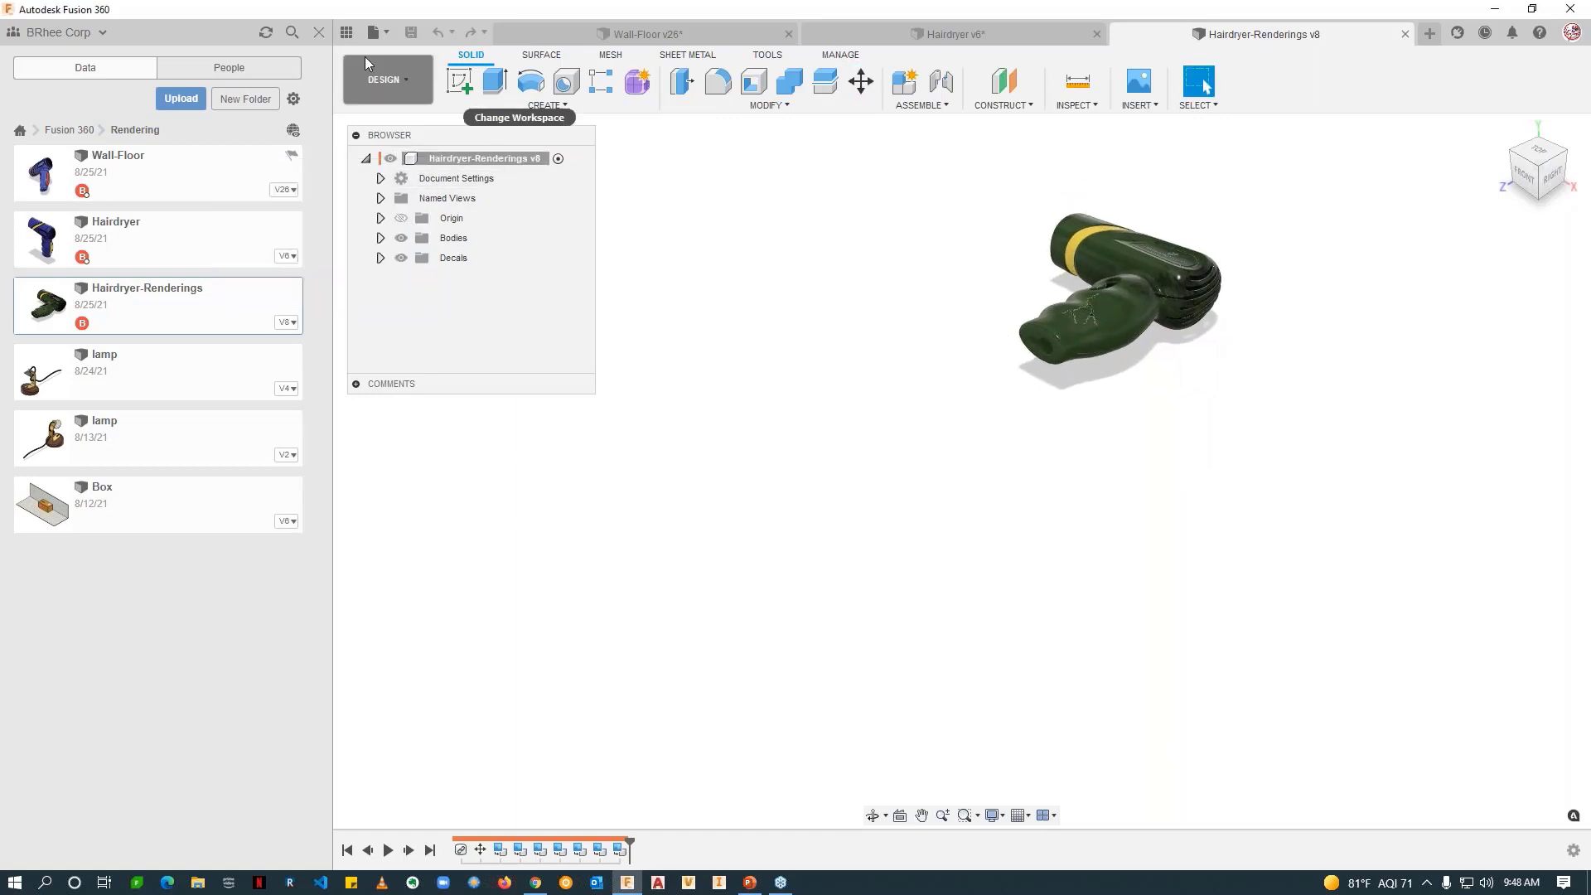
click(387, 79)
click(375, 176)
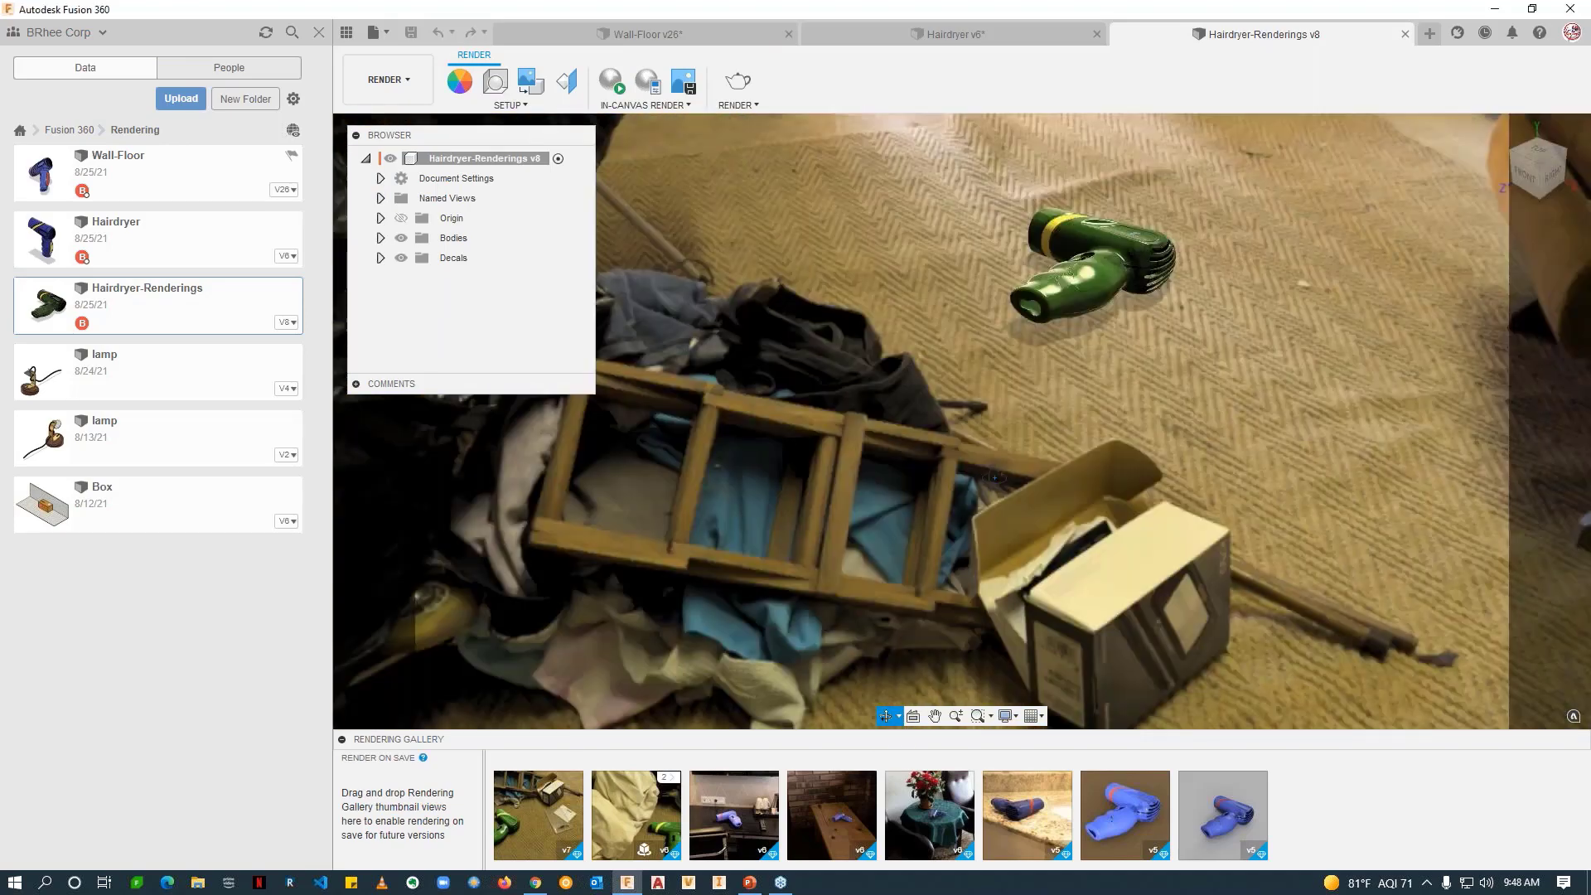
Step: Start positioning the environment in the scene settings and rotate it to about -84.8 deg around the green hairdryer
drag(995, 476, 1504, 184)
key(Escape)
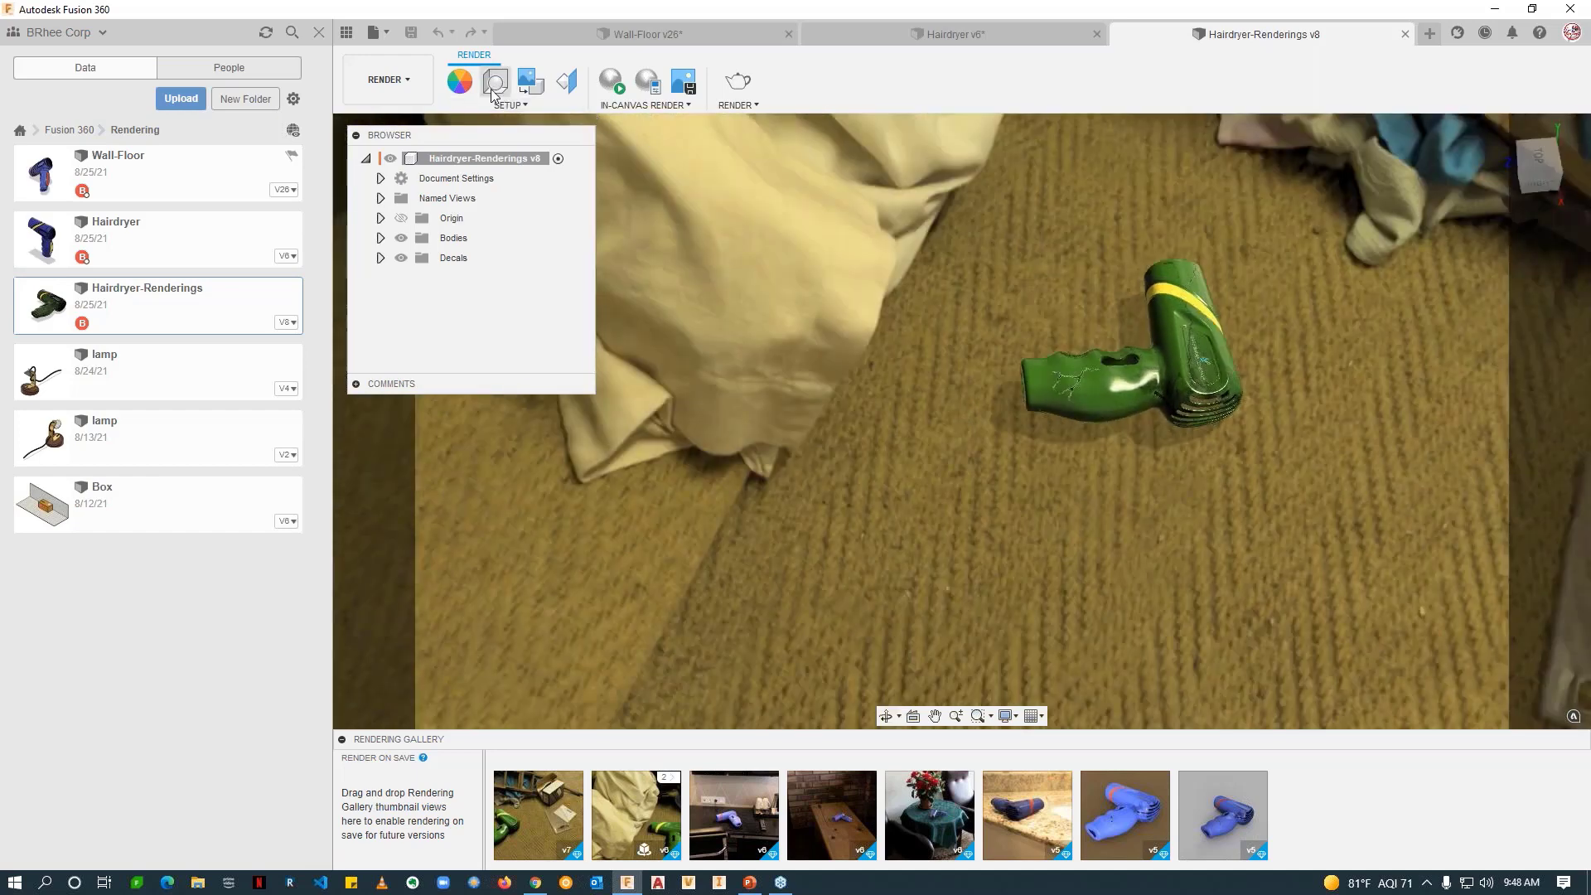
click(494, 85)
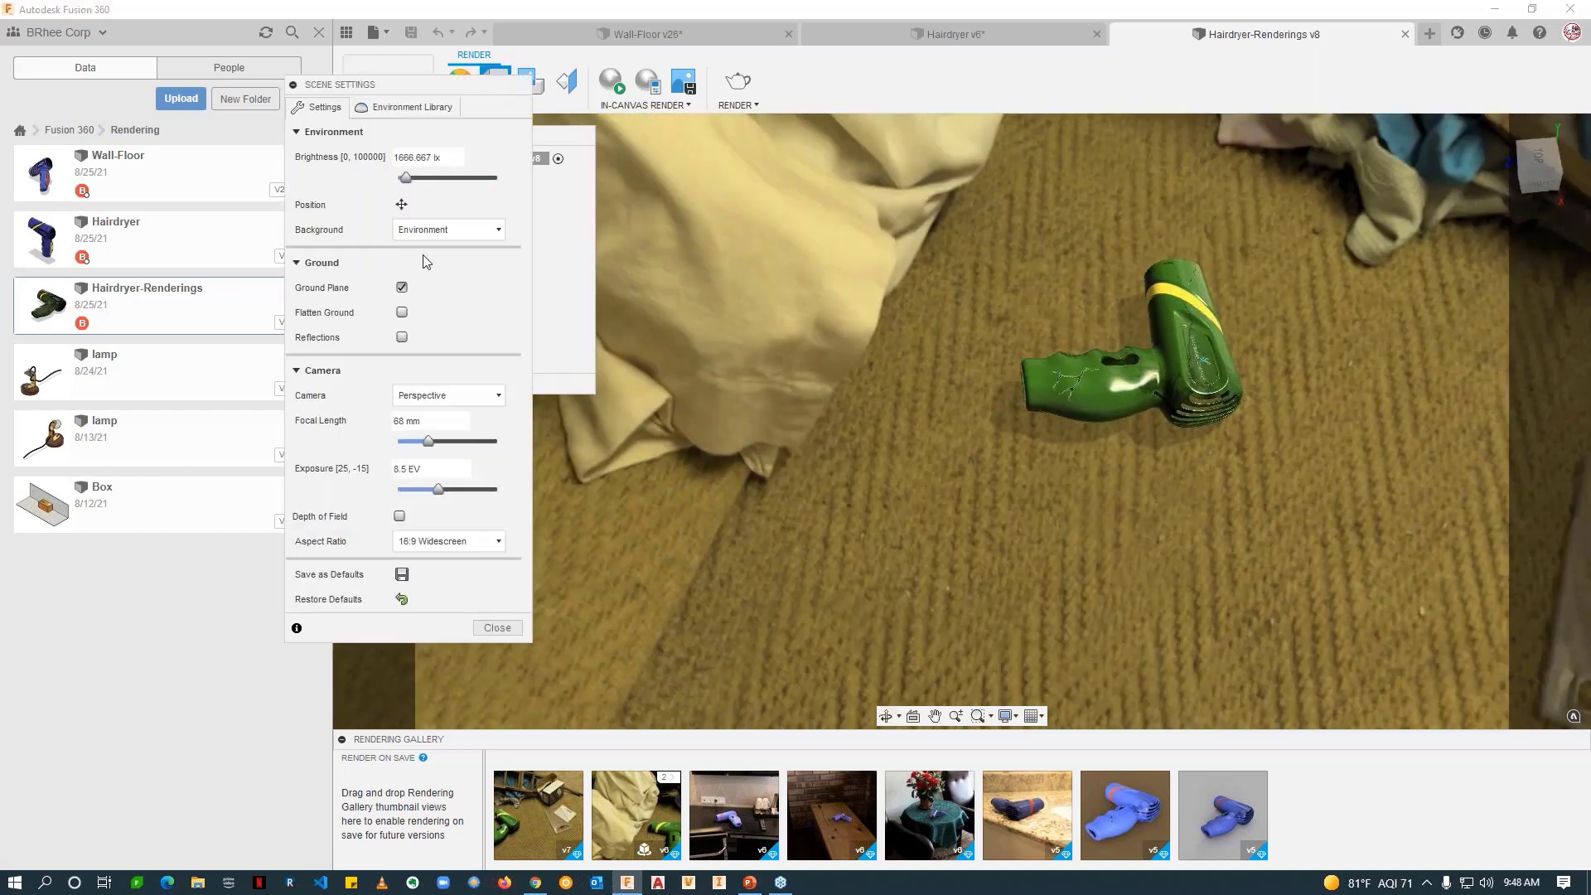
click(401, 206)
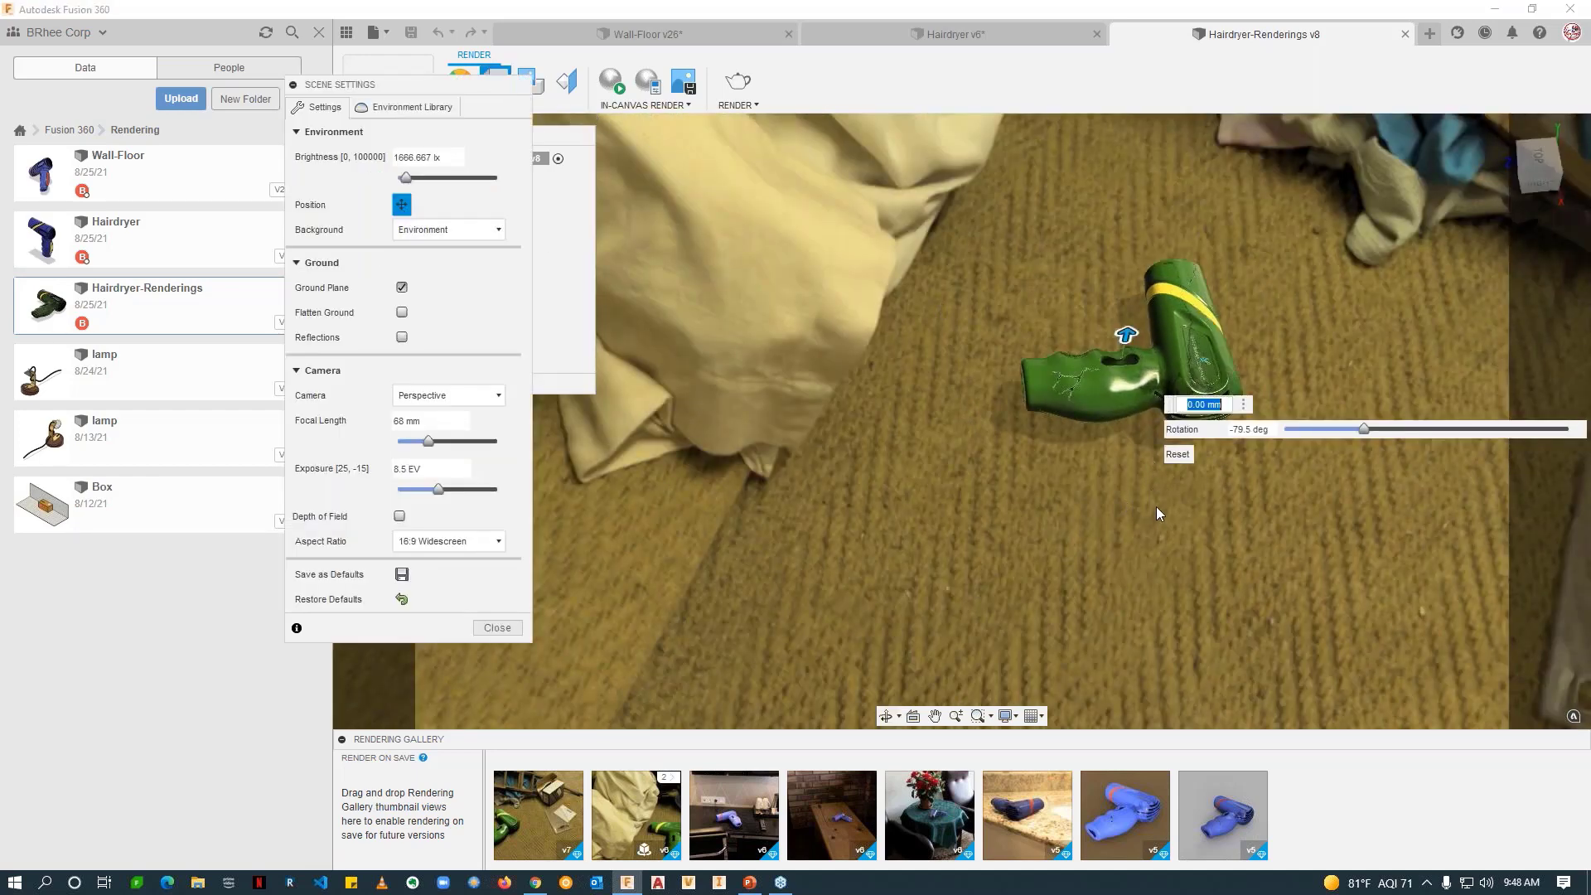
drag(1368, 436, 1017, 559)
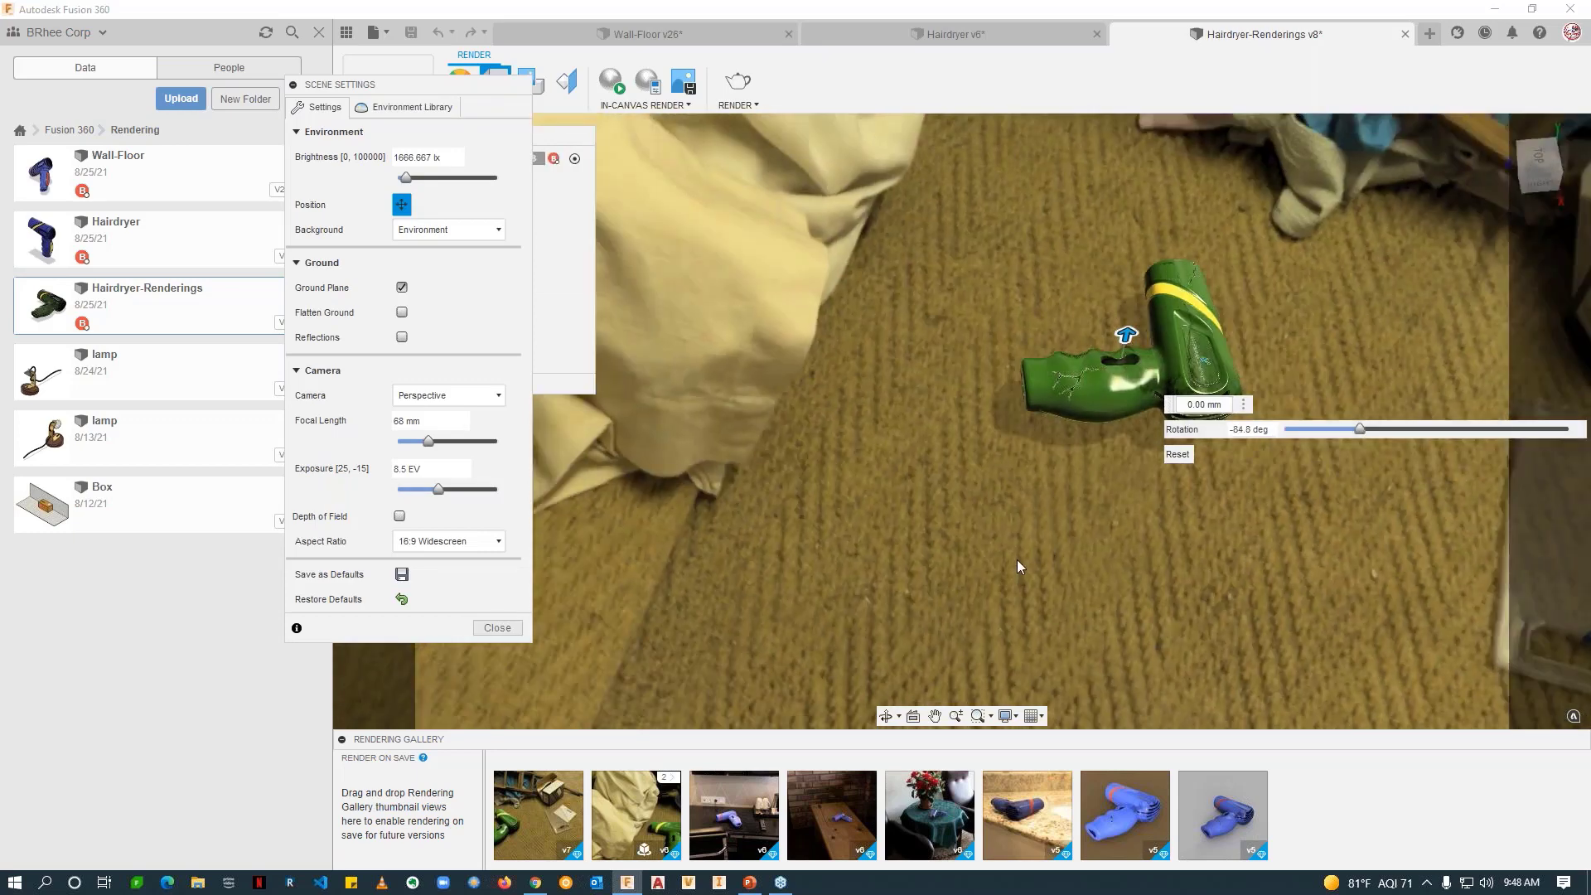
Step: Examine the hairdryer against the carpet up close and rotate the environment to about -63.8 deg
middle_drag(967, 545, 956, 565)
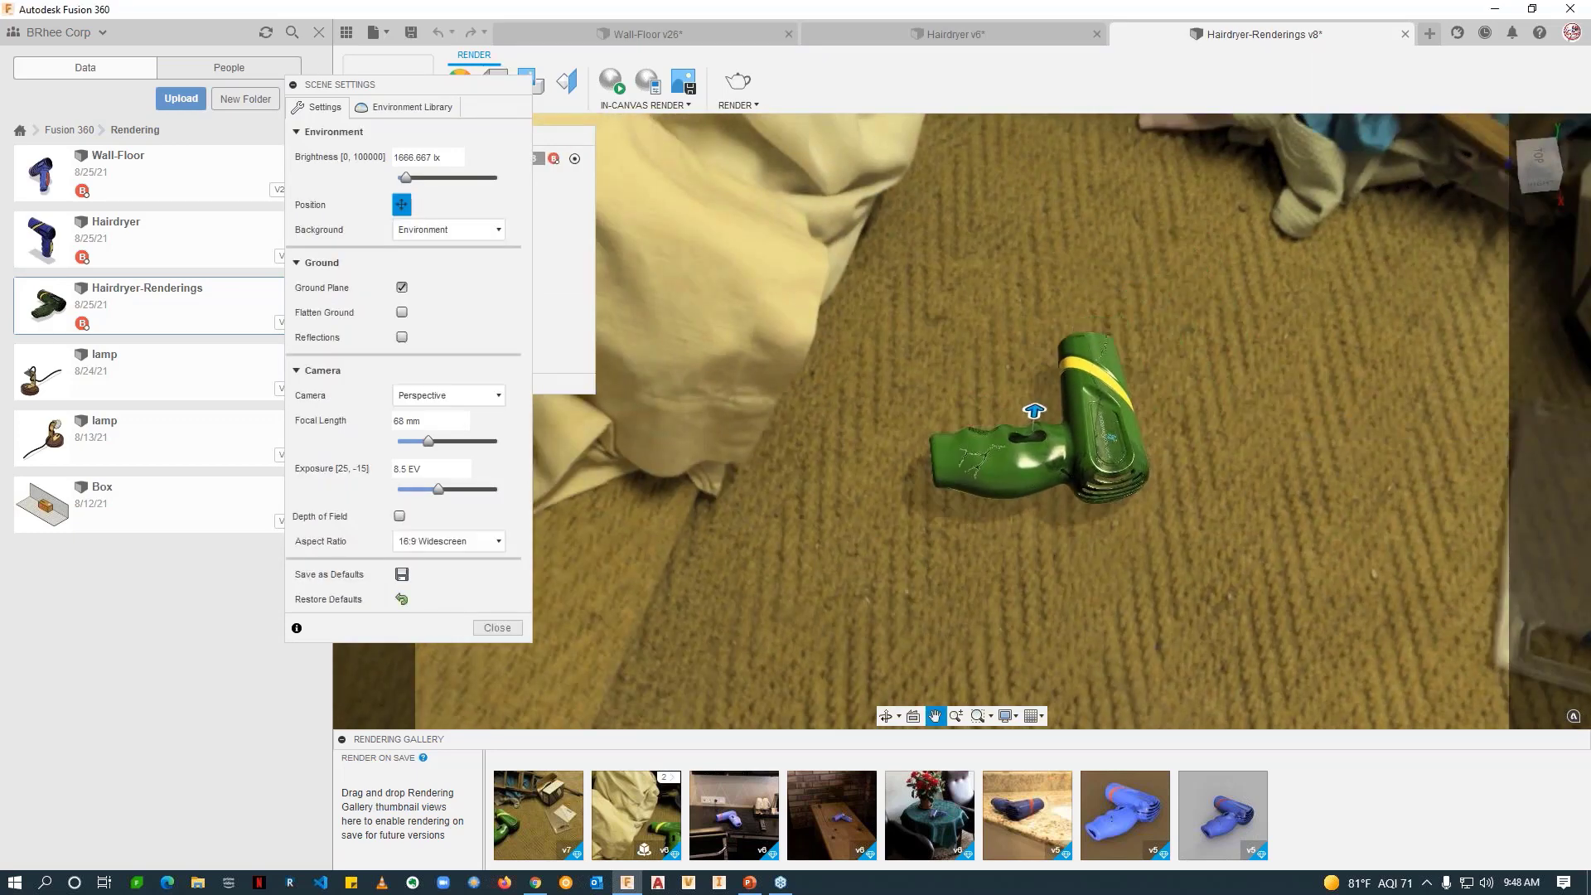
scroll(953, 564, up, 4)
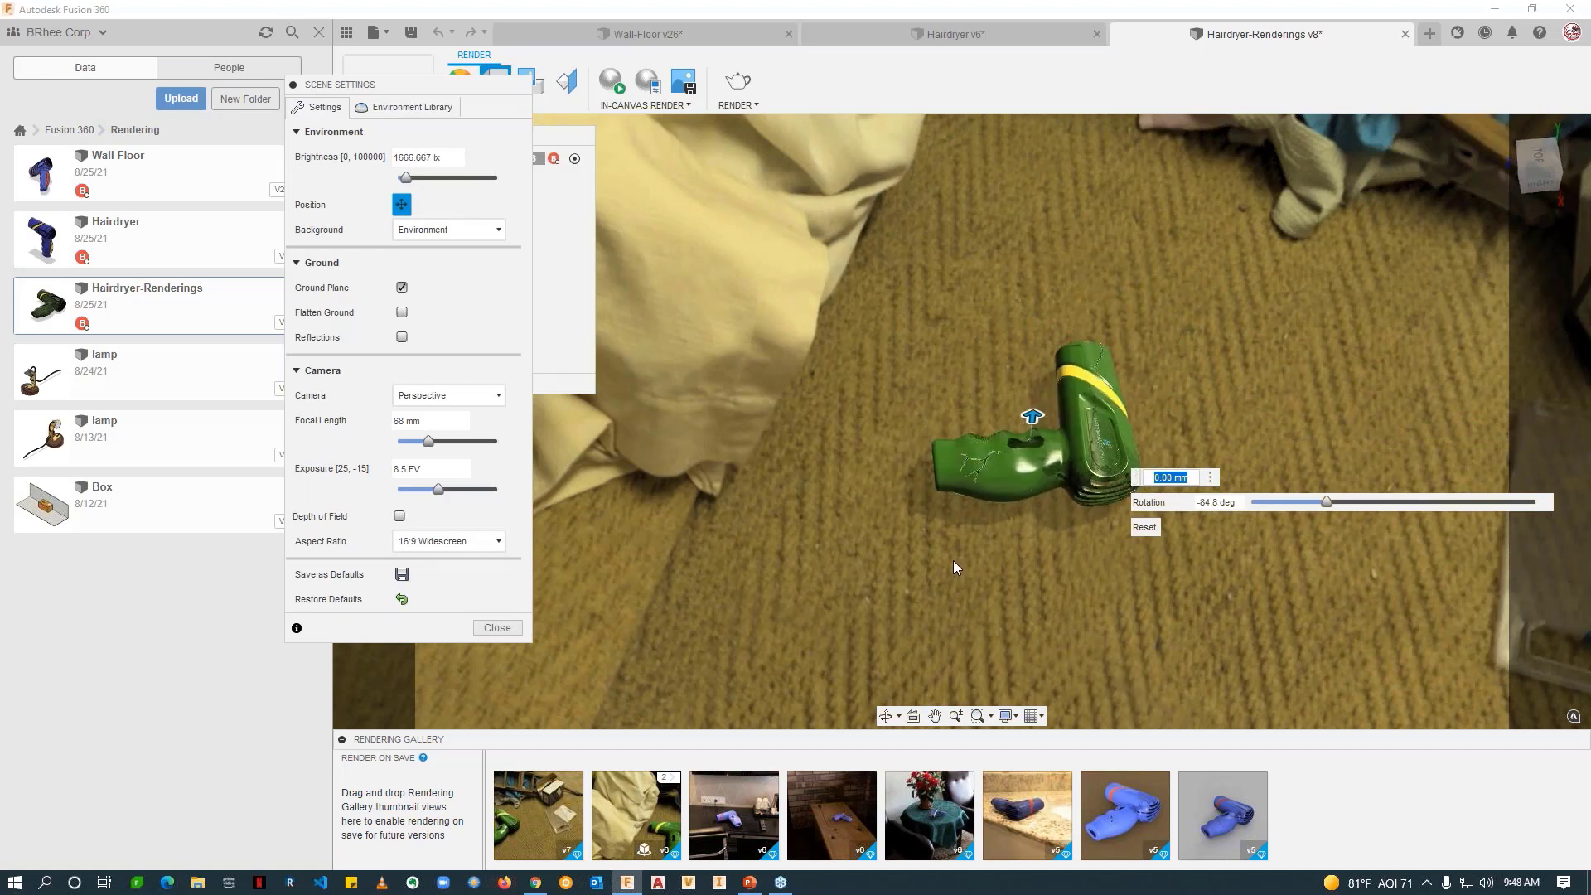
scroll(954, 558, up, 3)
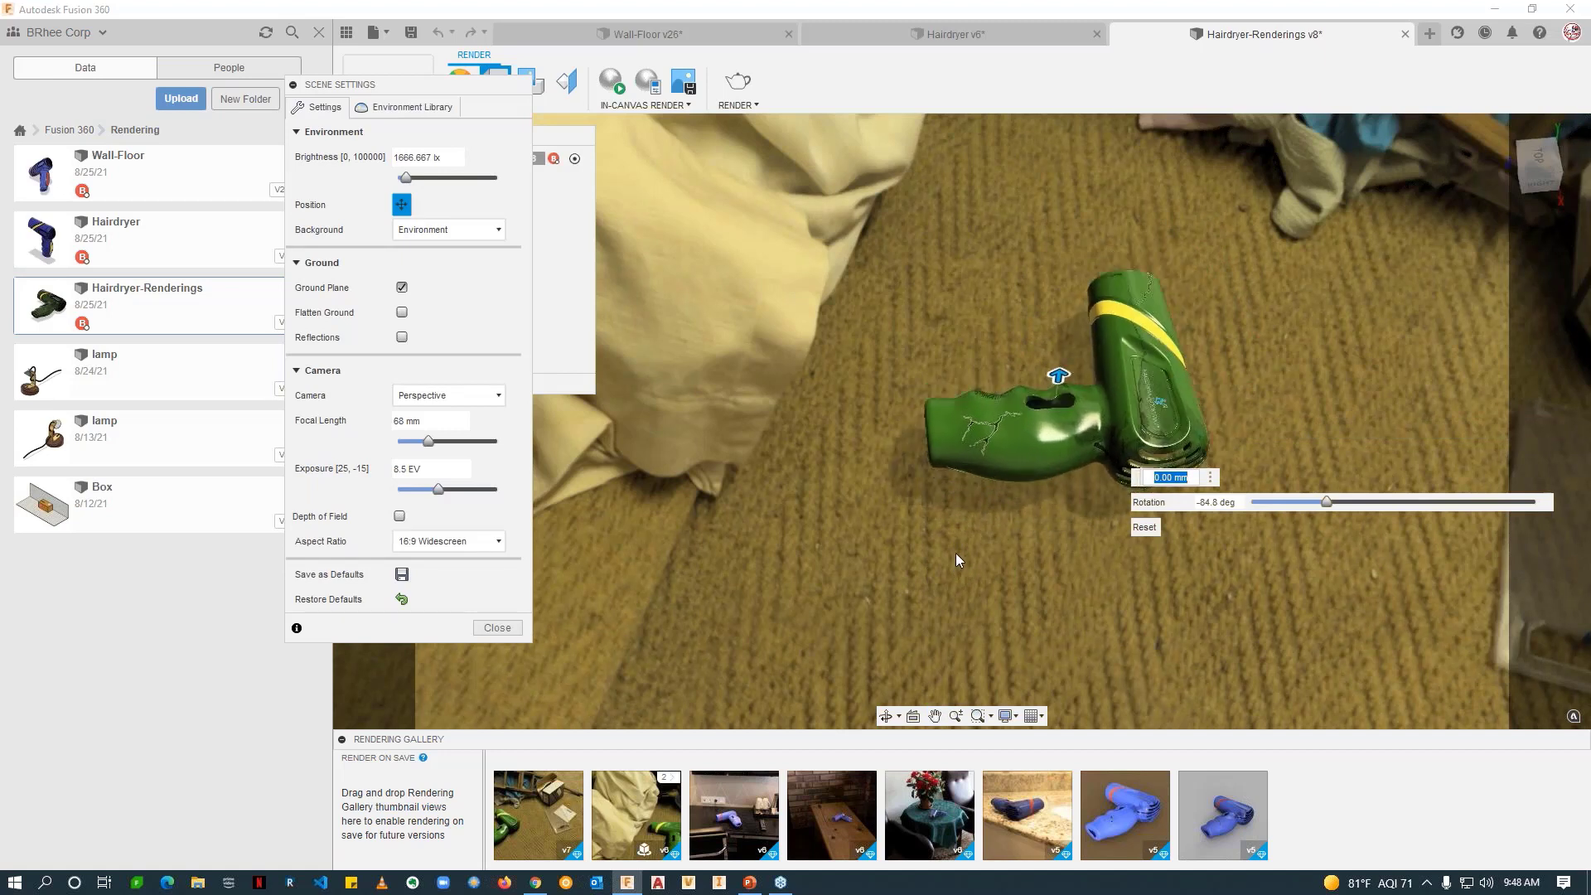
scroll(953, 543, down, 1)
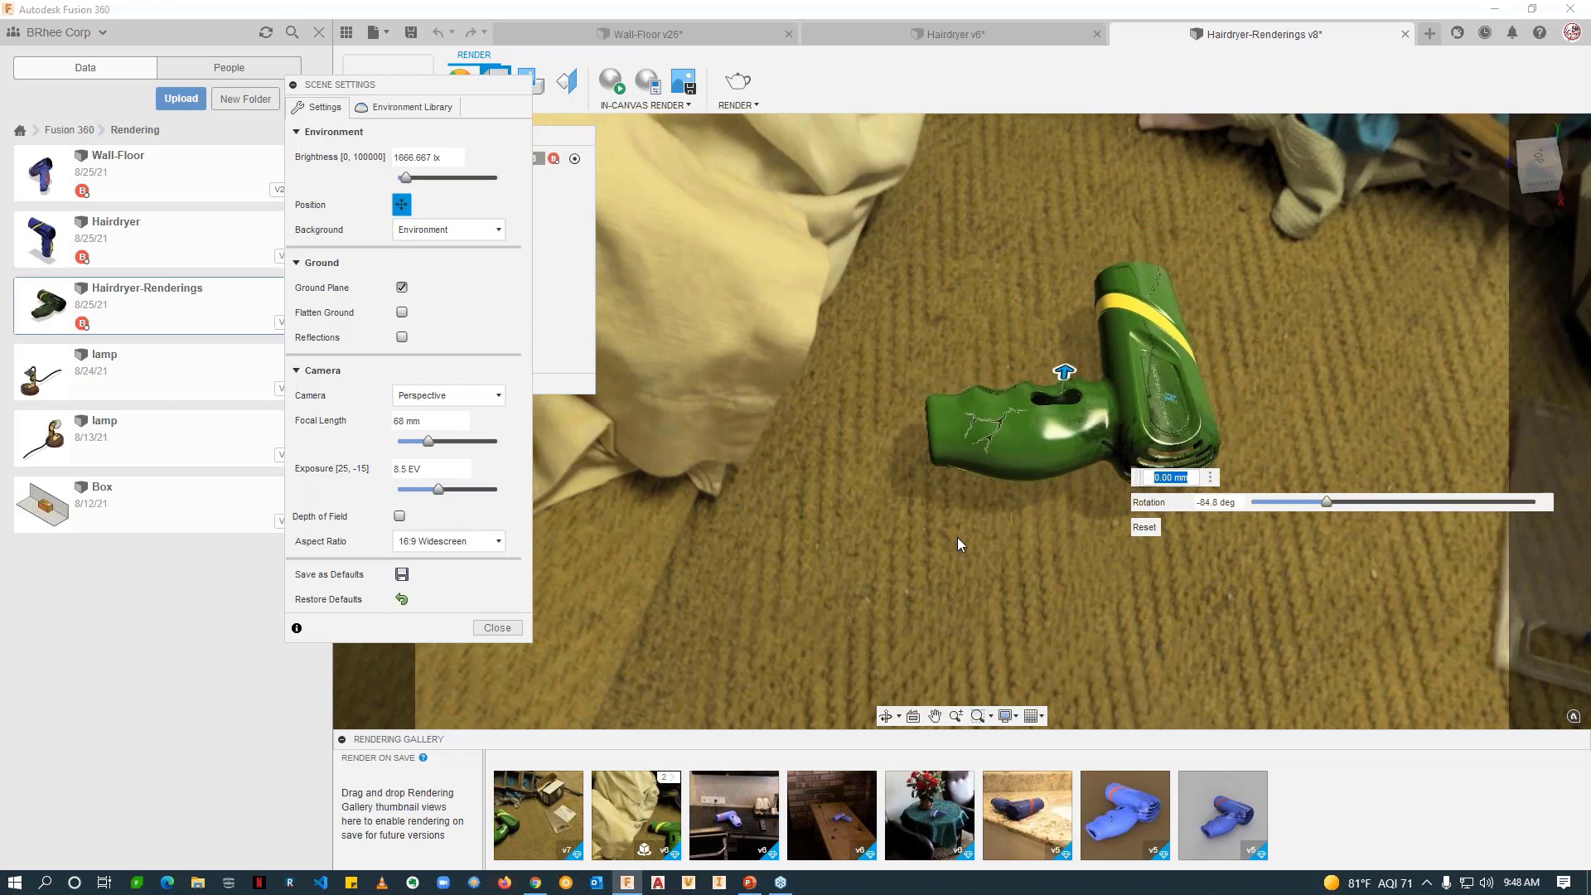
scroll(998, 520, up, 2)
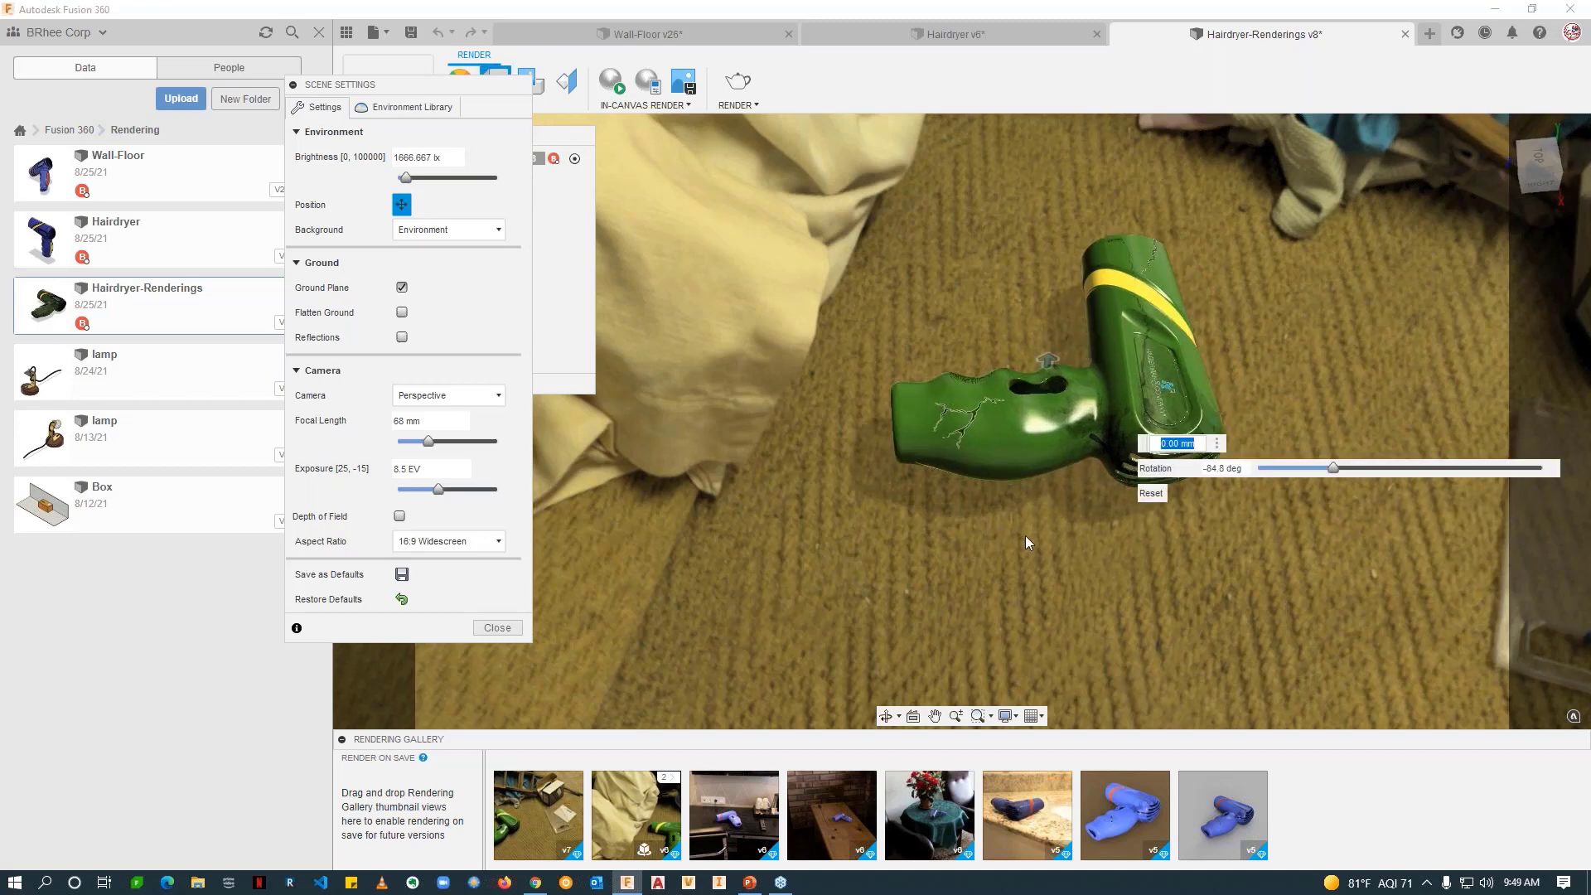
shift+middle_drag(1026, 535, 922, 609)
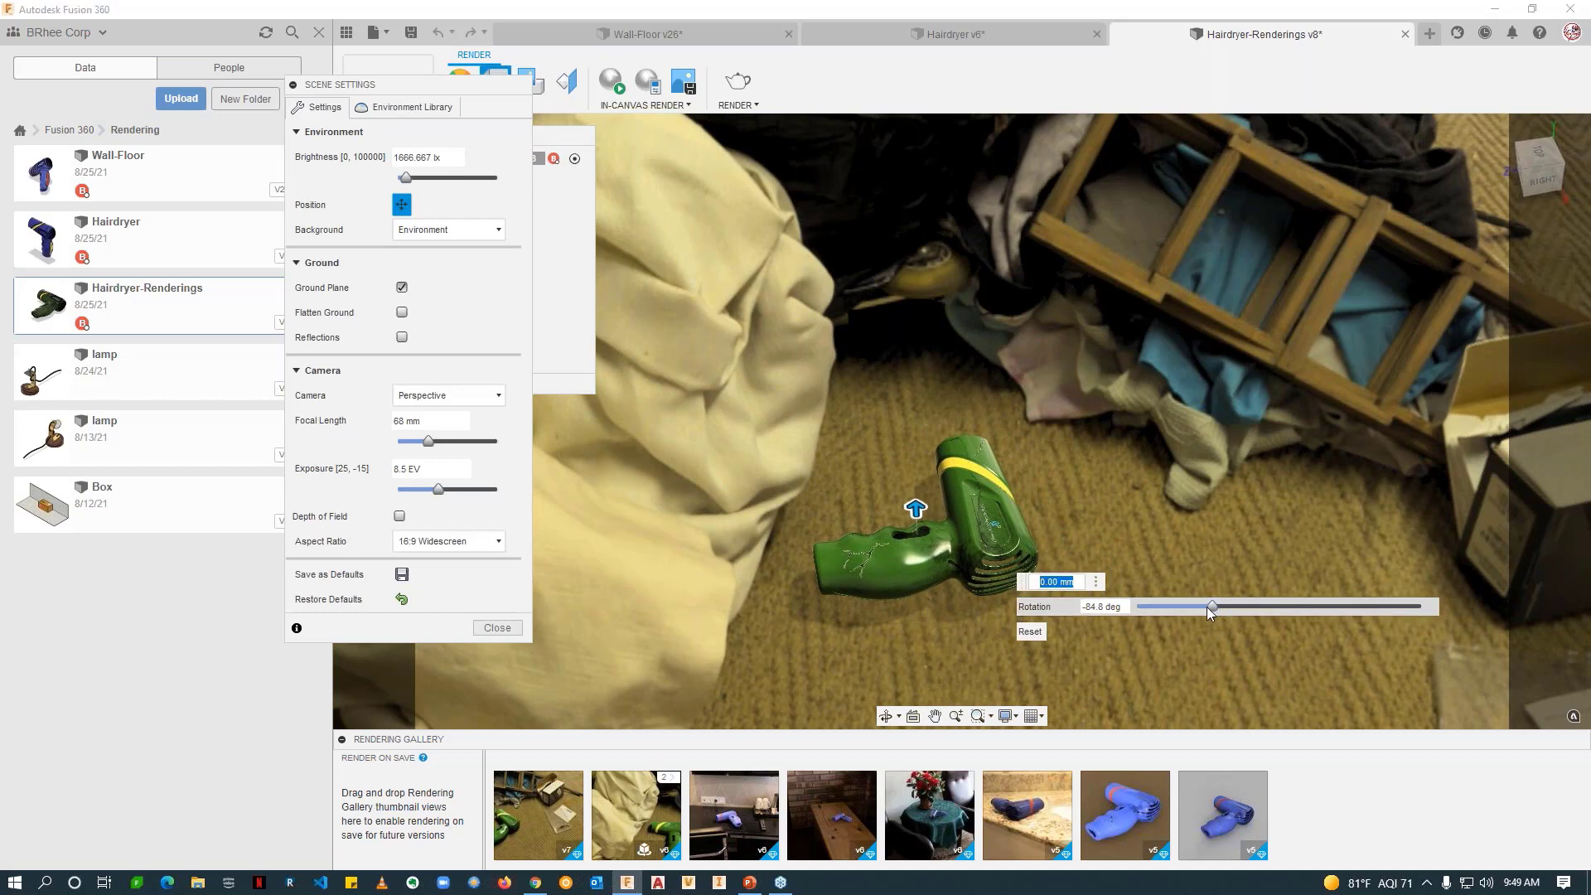
drag(1208, 606, 1230, 606)
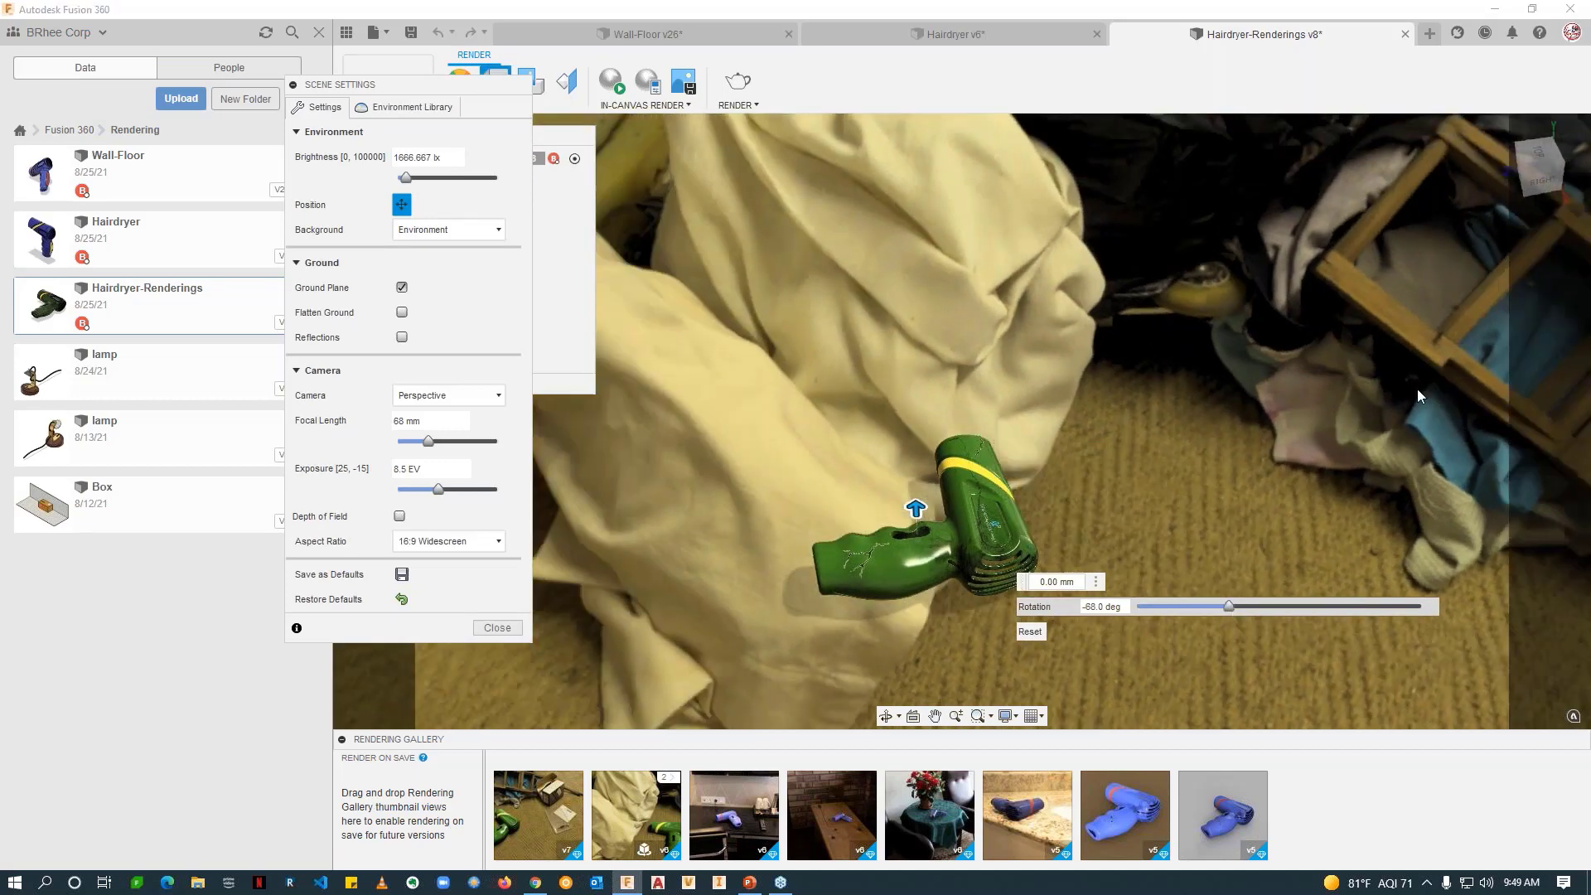
Step: Rotate the environment to about 116.2 deg and check the hairdryer on the carpet from above
drag(1519, 160, 1521, 195)
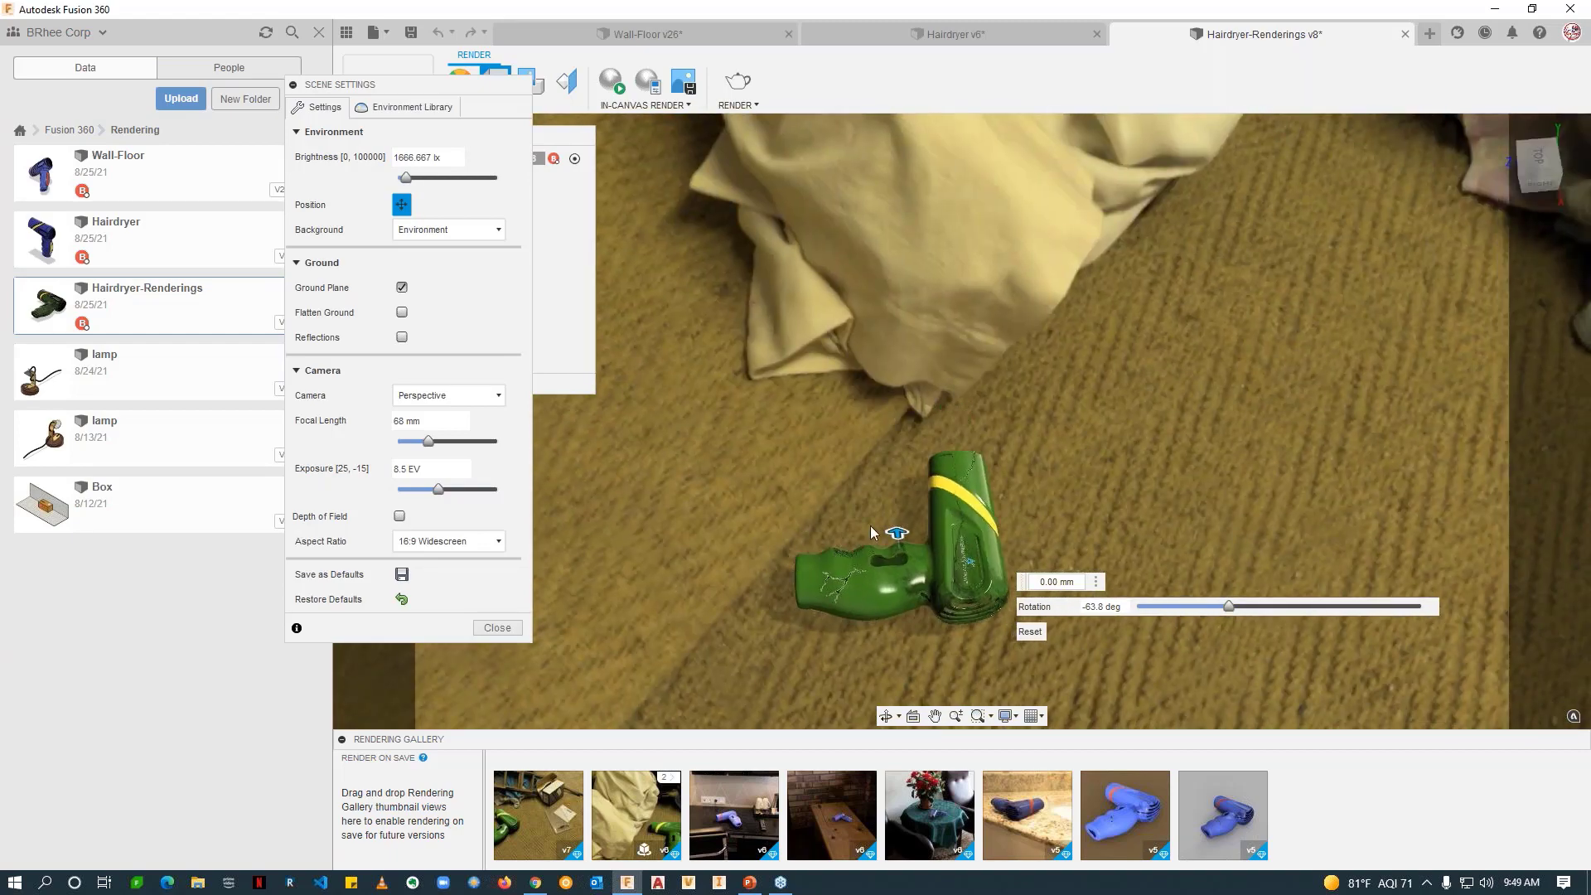
drag(1225, 607, 1356, 615)
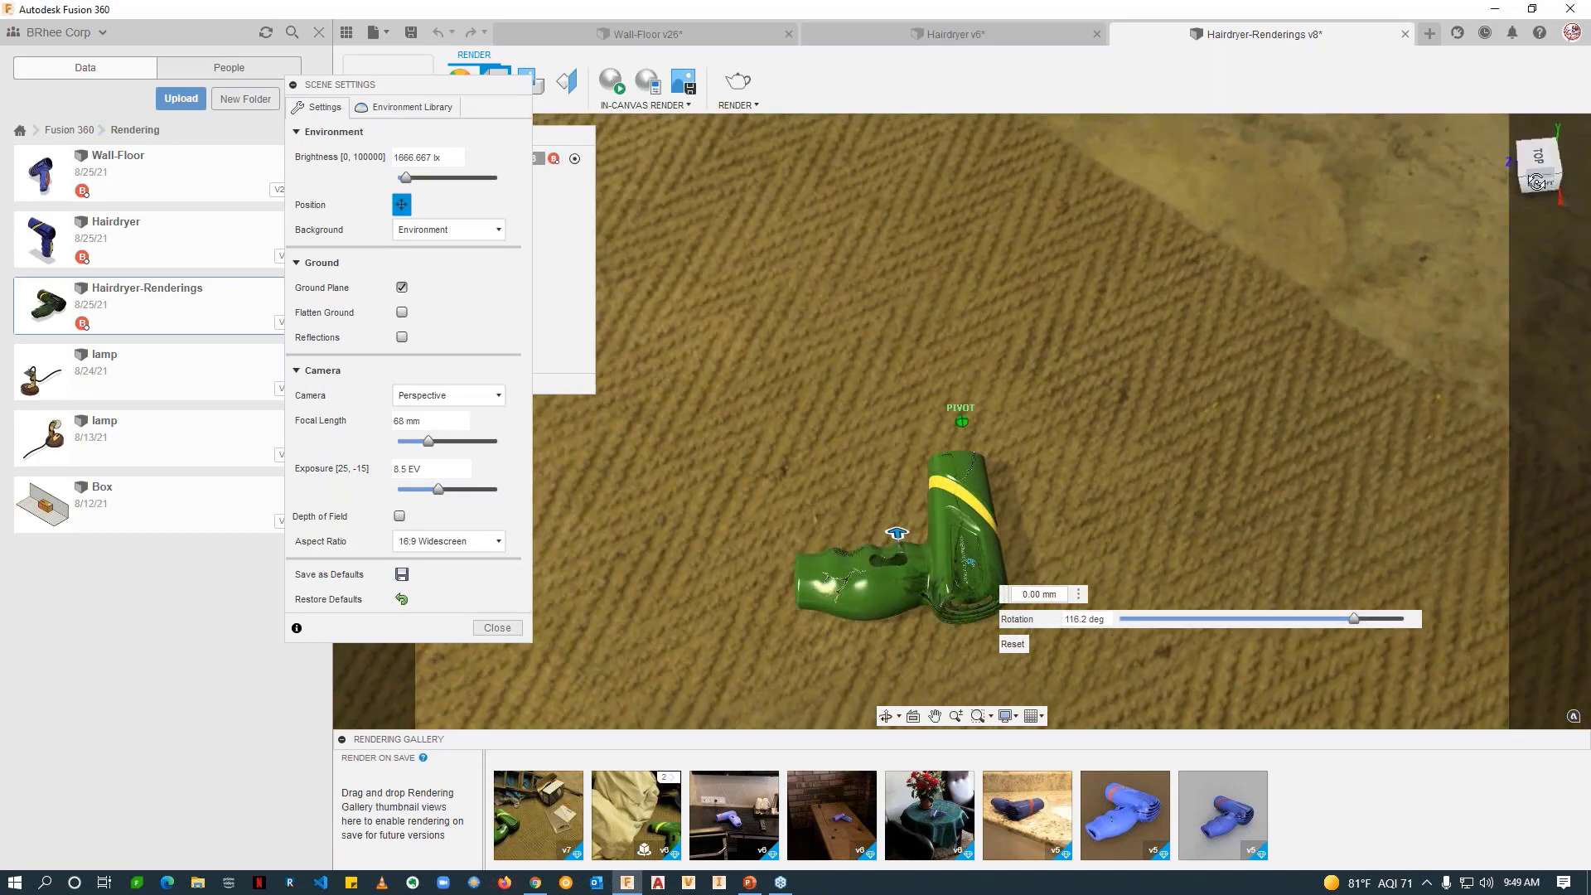
mouse_move(1536, 181)
mouse_down()
mouse_move(1546, 192)
mouse_move(1549, 170)
mouse_move(1530, 179)
mouse_up()
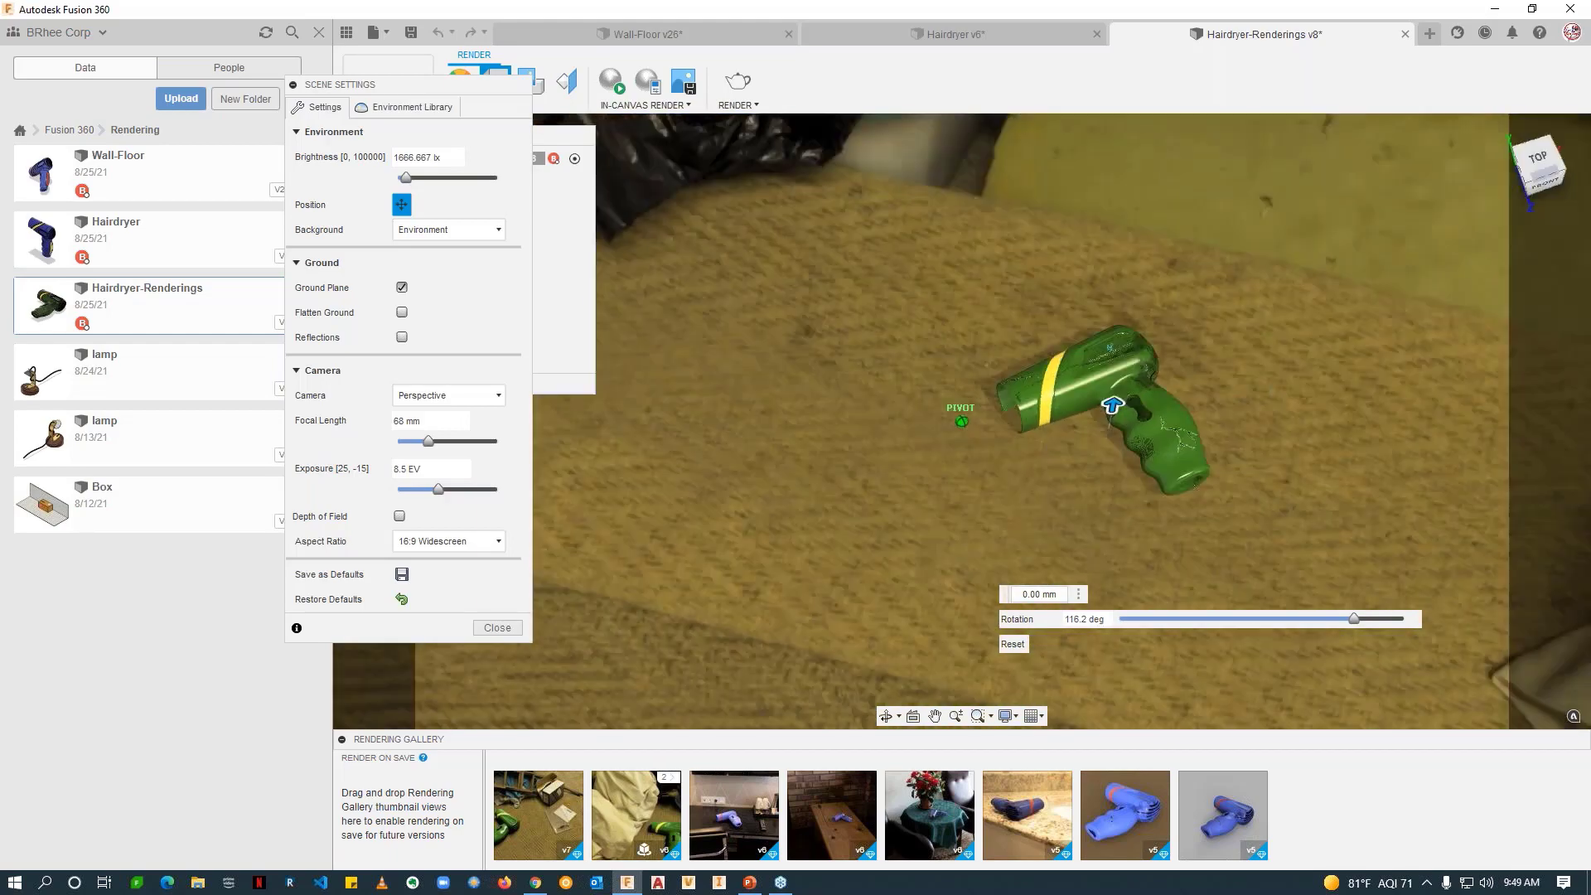
click(1537, 159)
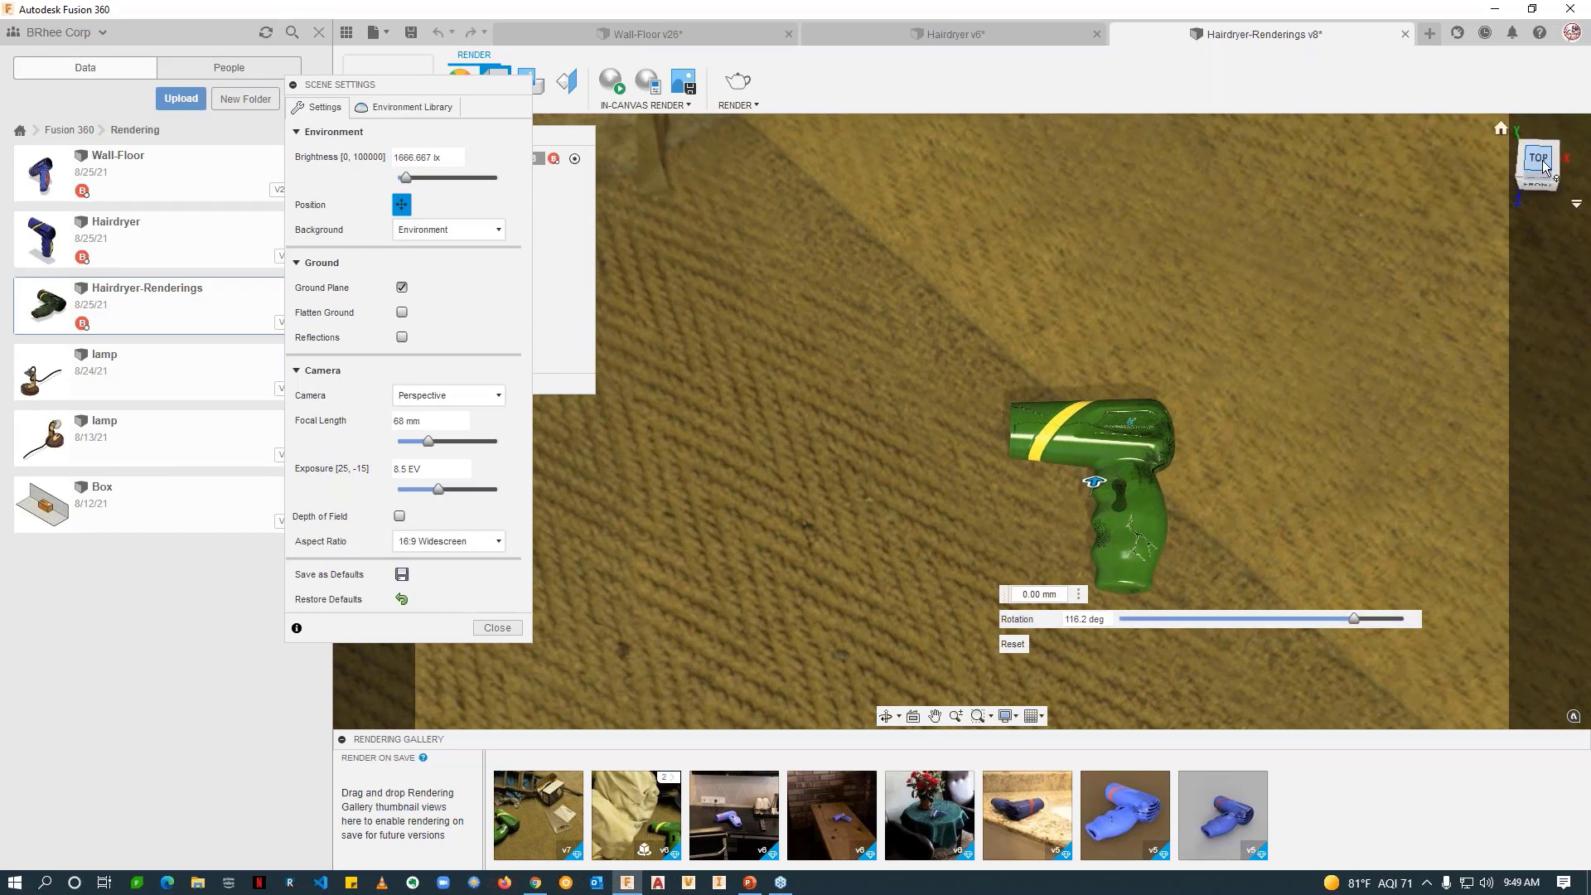
click(898, 717)
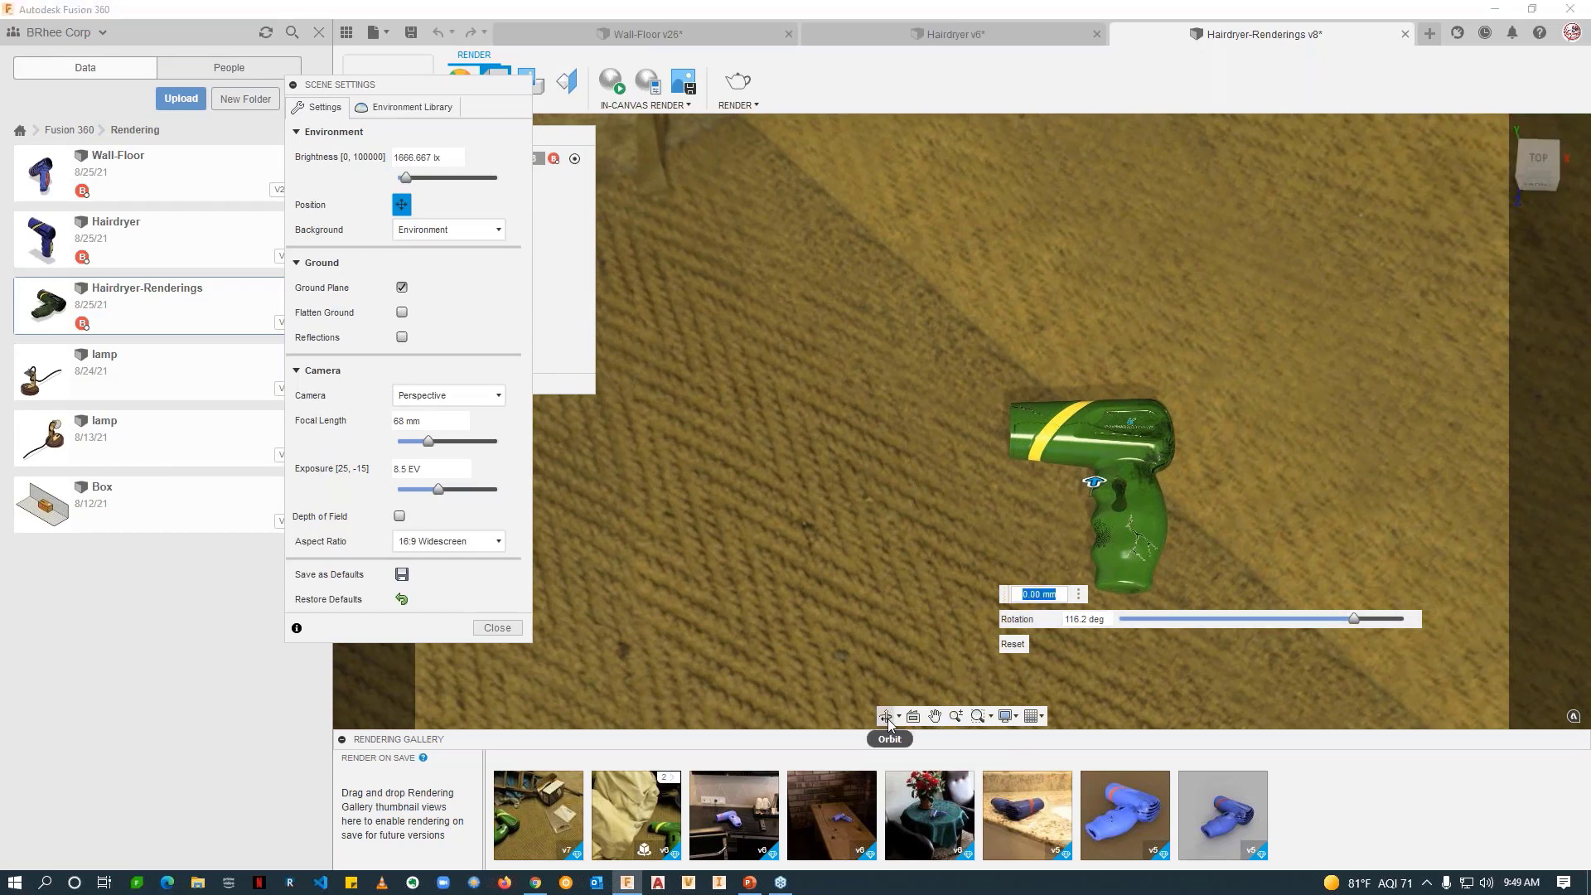
click(888, 717)
drag(995, 431, 615, 373)
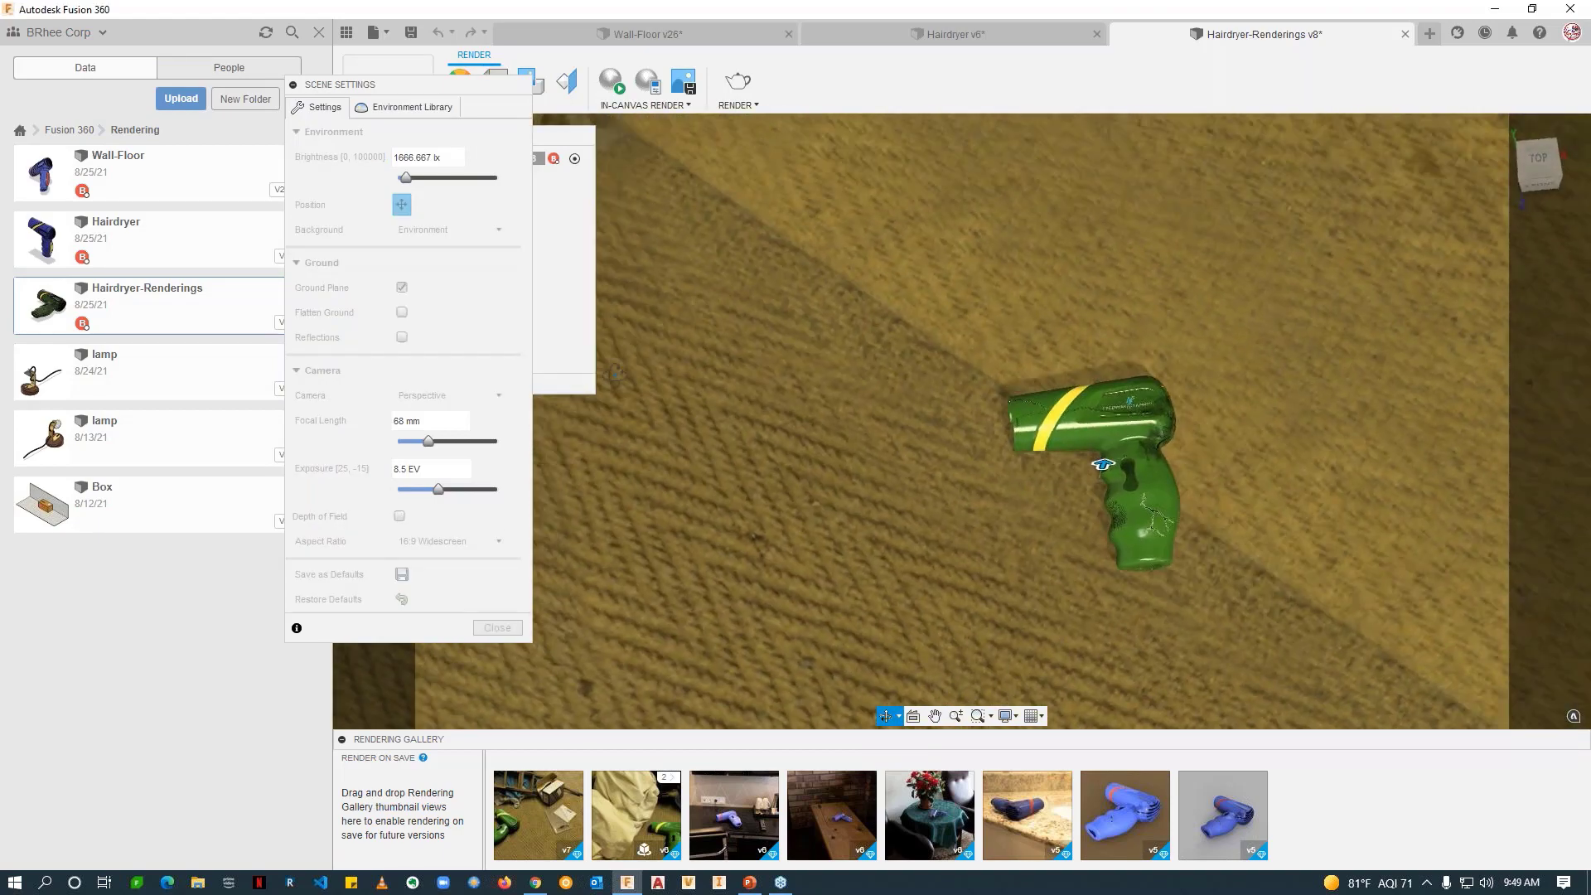
key(Escape)
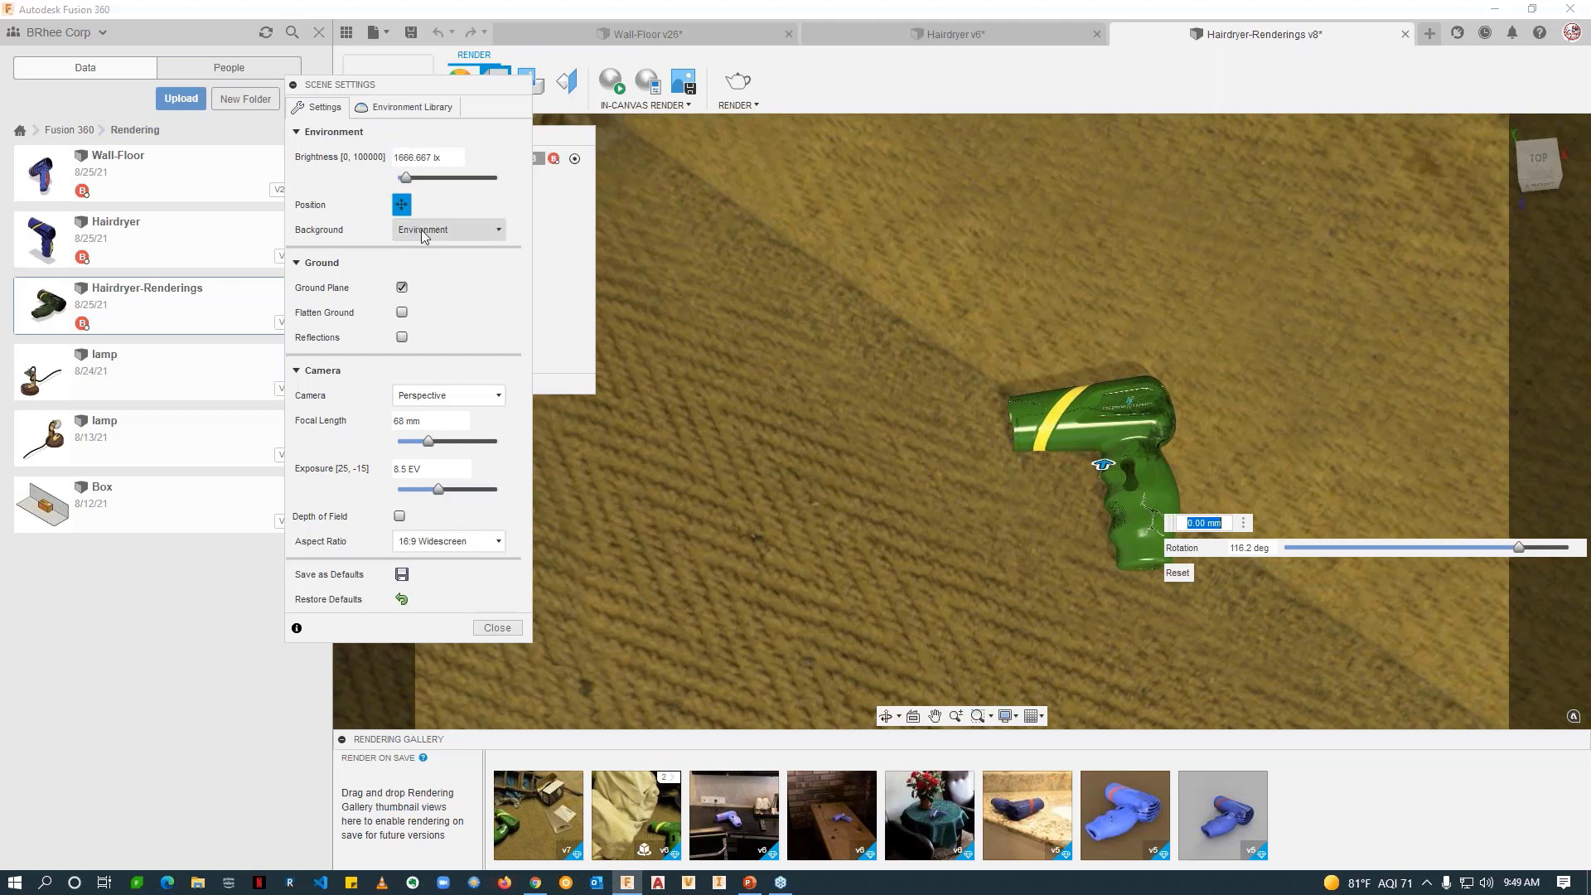
Step: Turn the ground plane off, inspect the hairdryer without it, and turn the ground plane back on
click(402, 288)
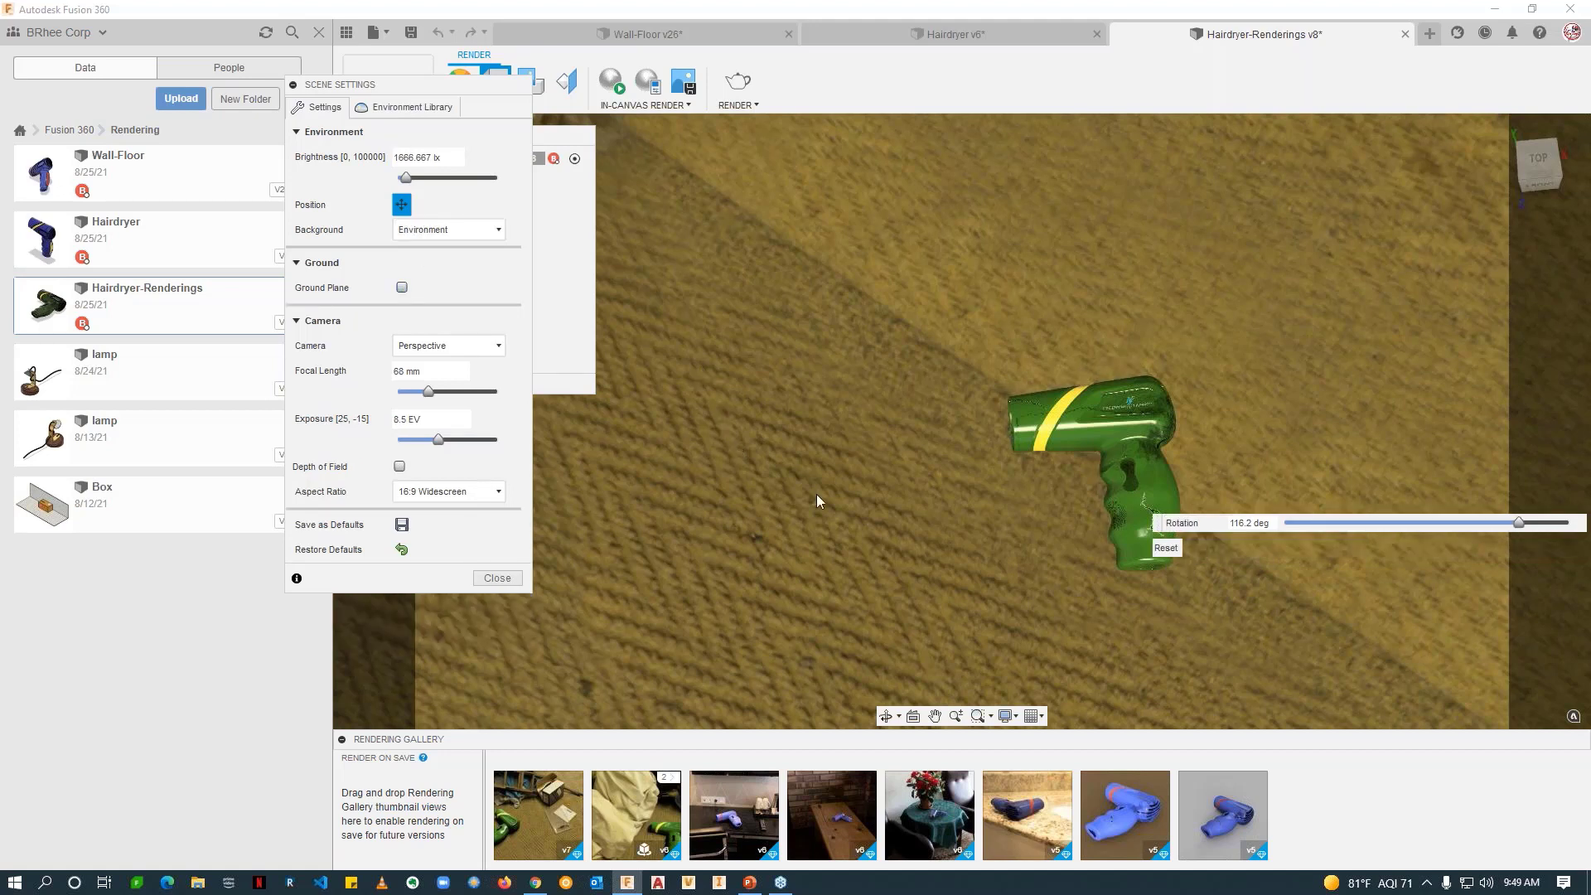
shift+middle_drag(817, 500, 953, 530)
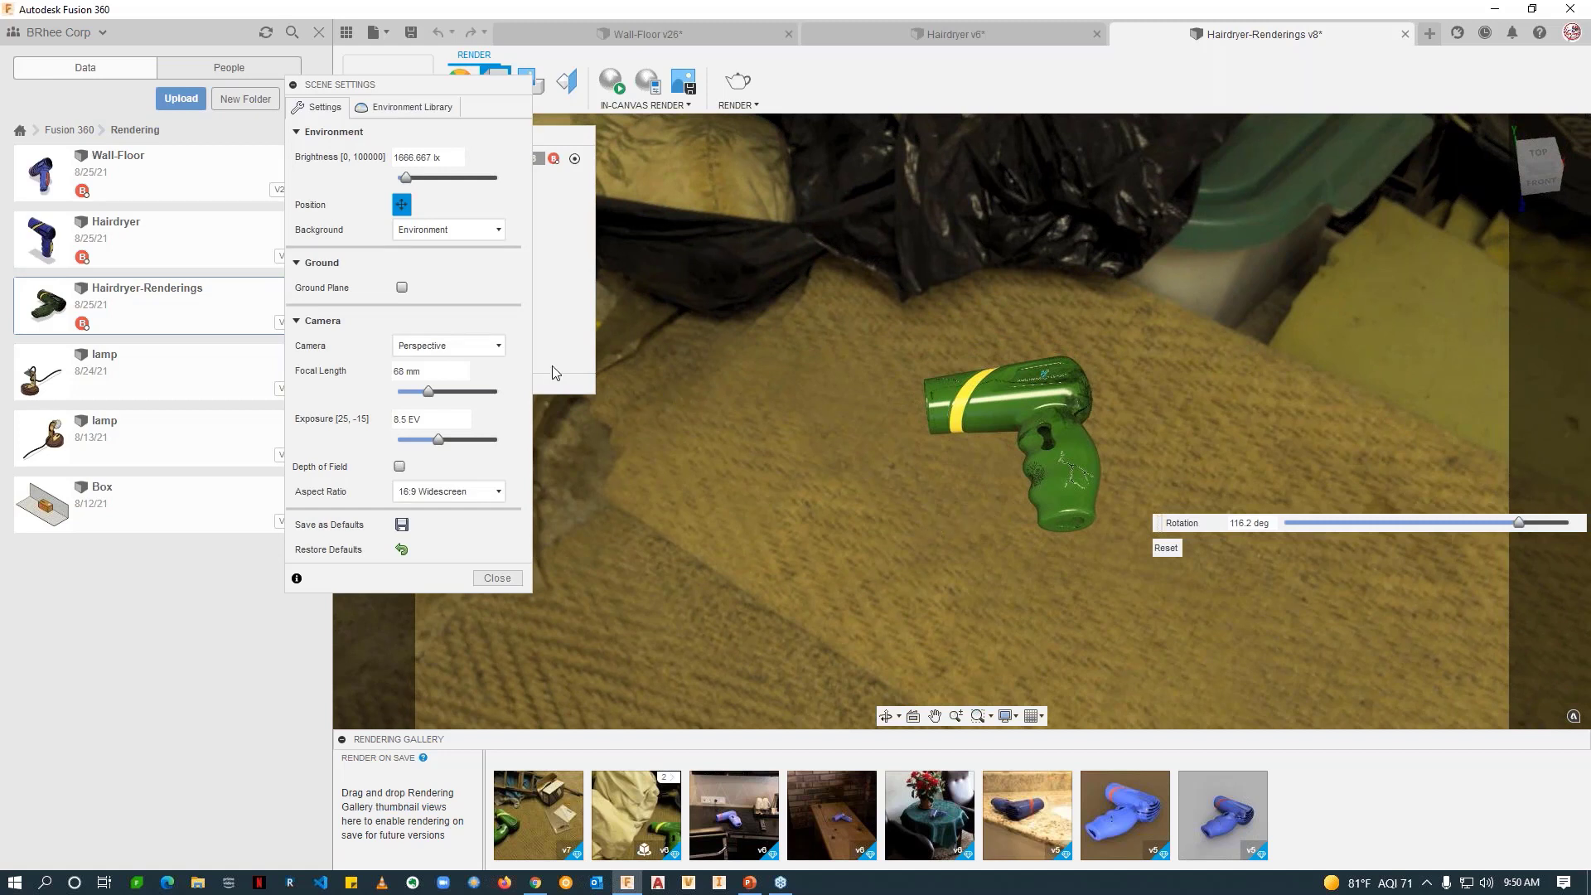
click(401, 286)
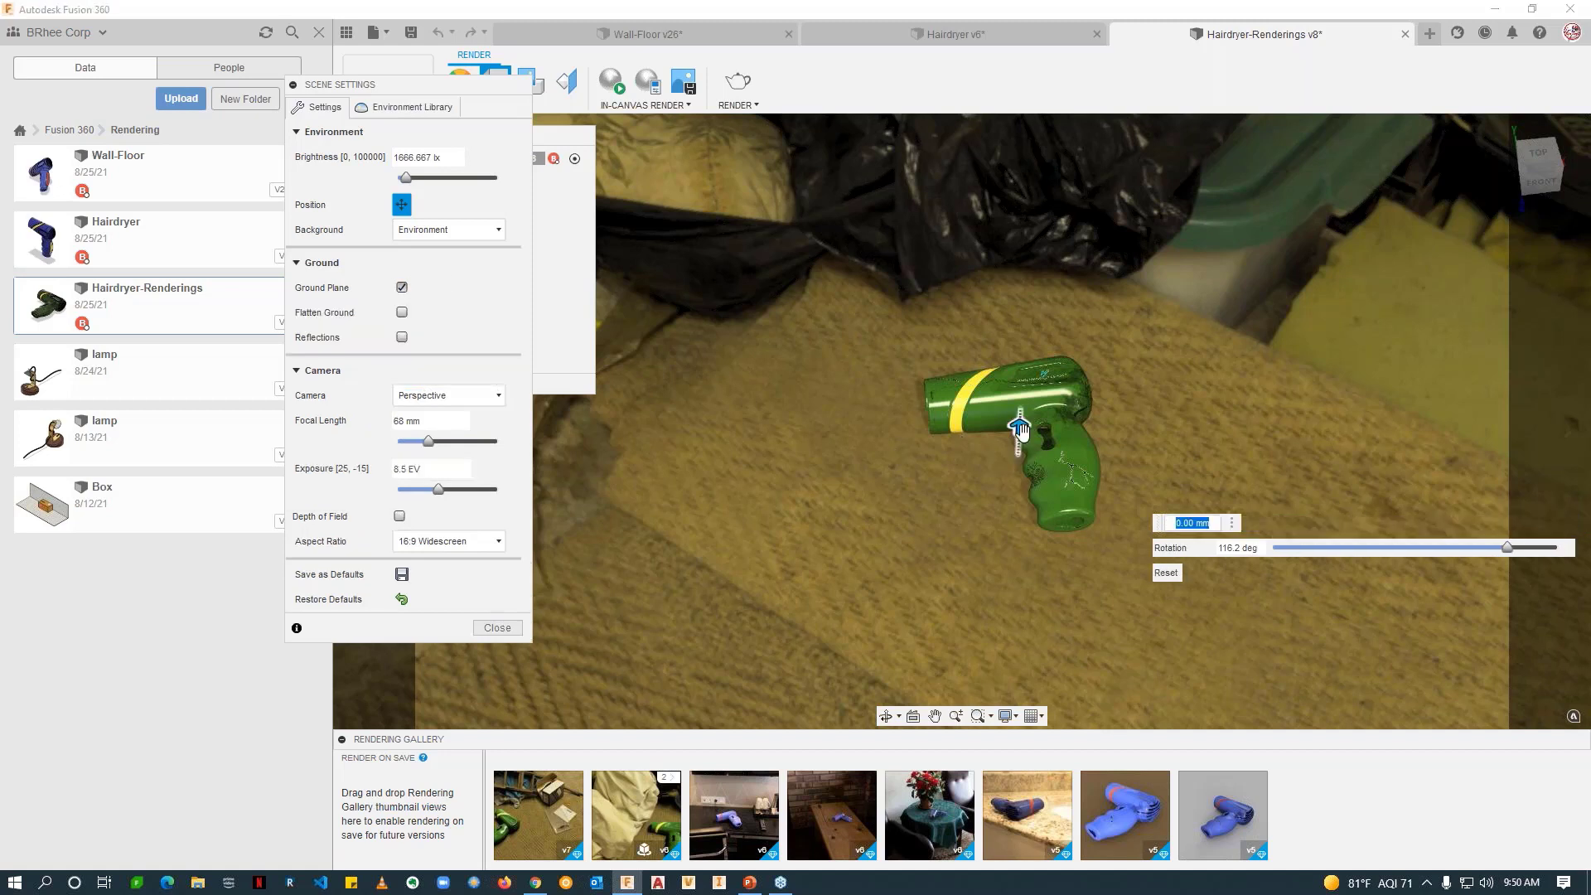
Step: Lower the ground by about 45.3 mm and enable Flatten Ground for the carpet environment
drag(1021, 429, 996, 481)
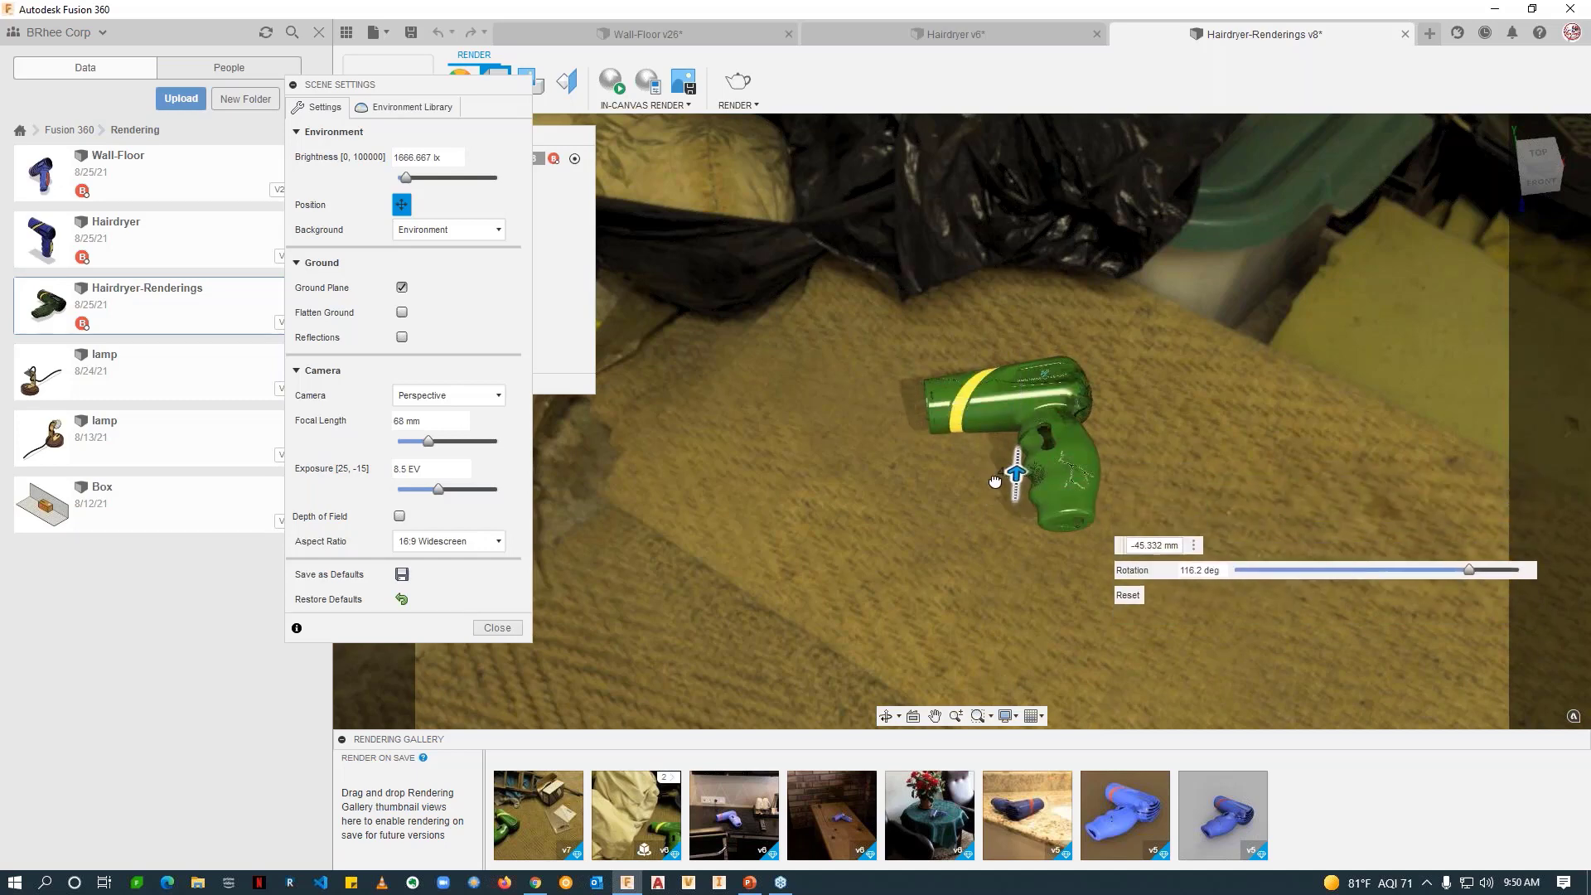
click(402, 312)
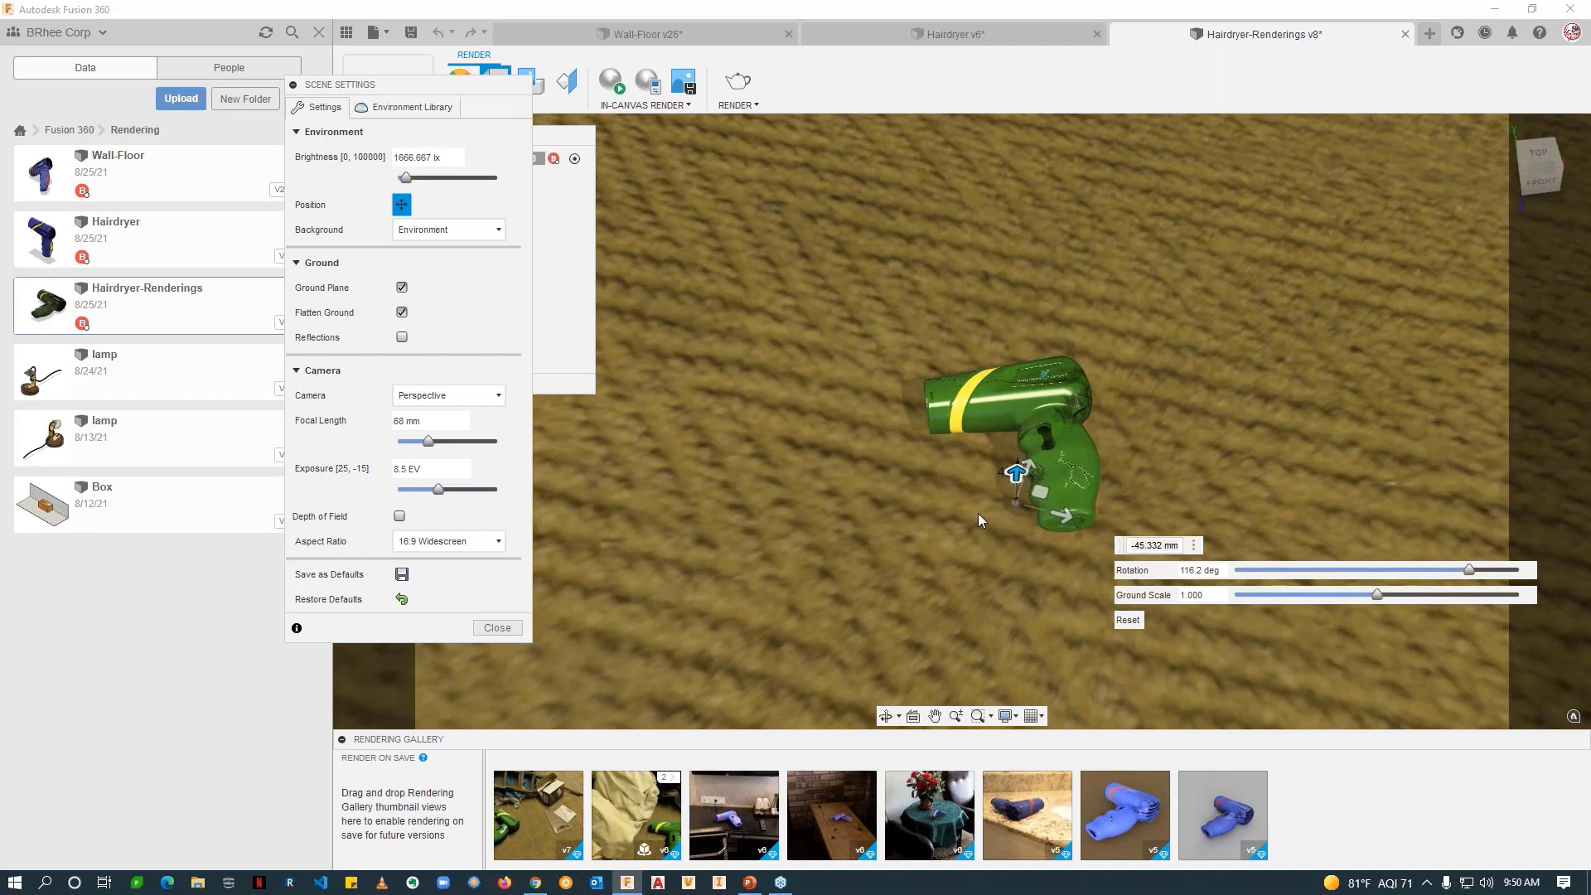
scroll(941, 524, down, 5)
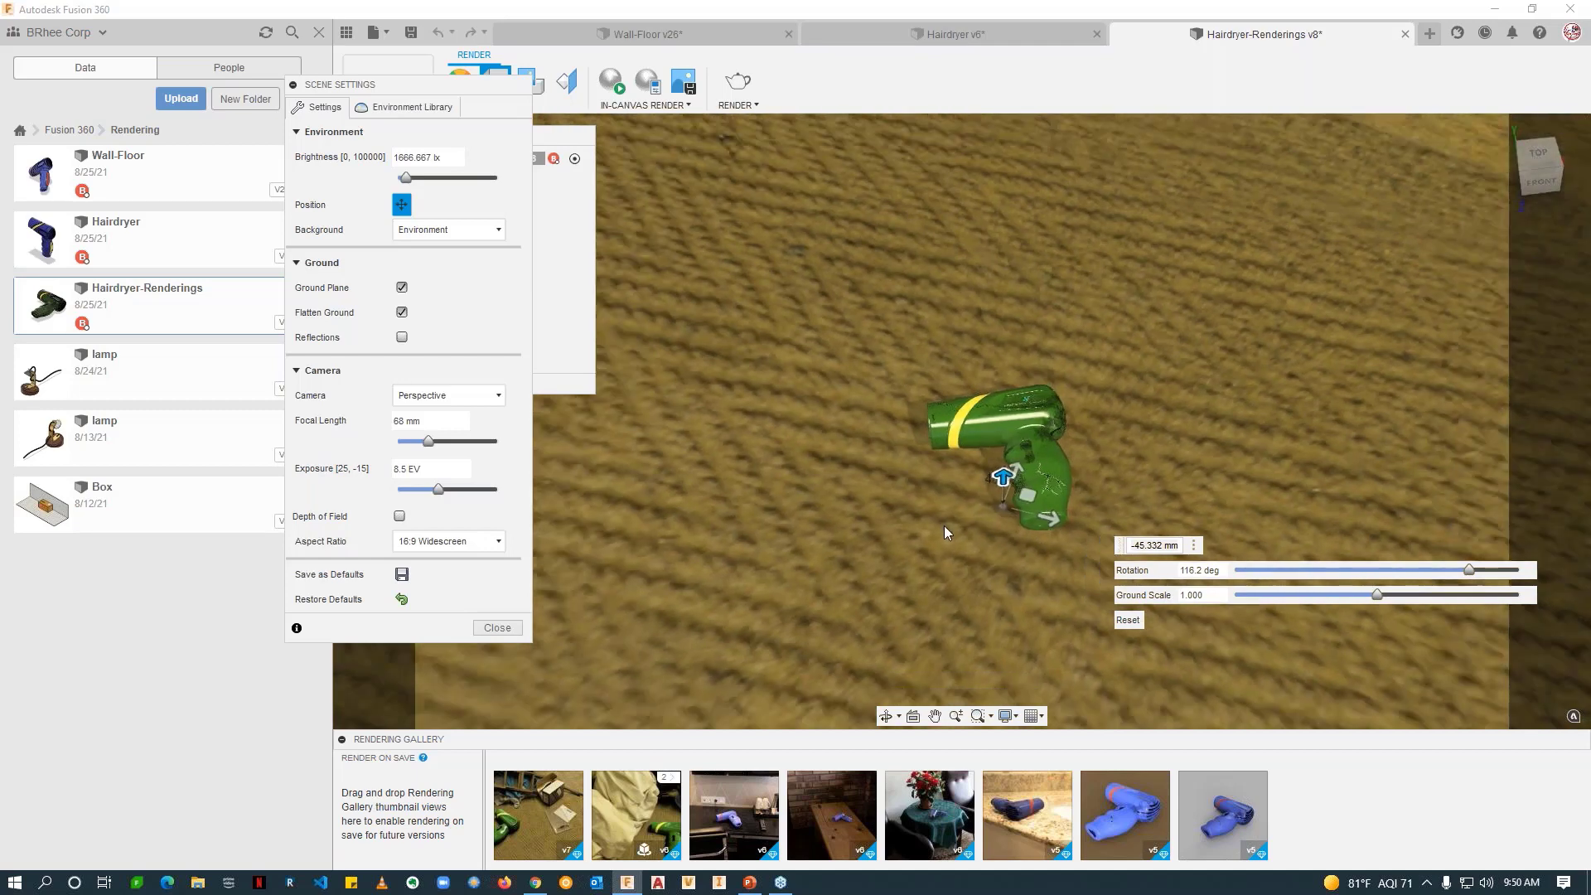
Step: Turn Flatten Ground off and check the hairdryer's placement against the cardboard box and floor
scroll(974, 555, down, 4)
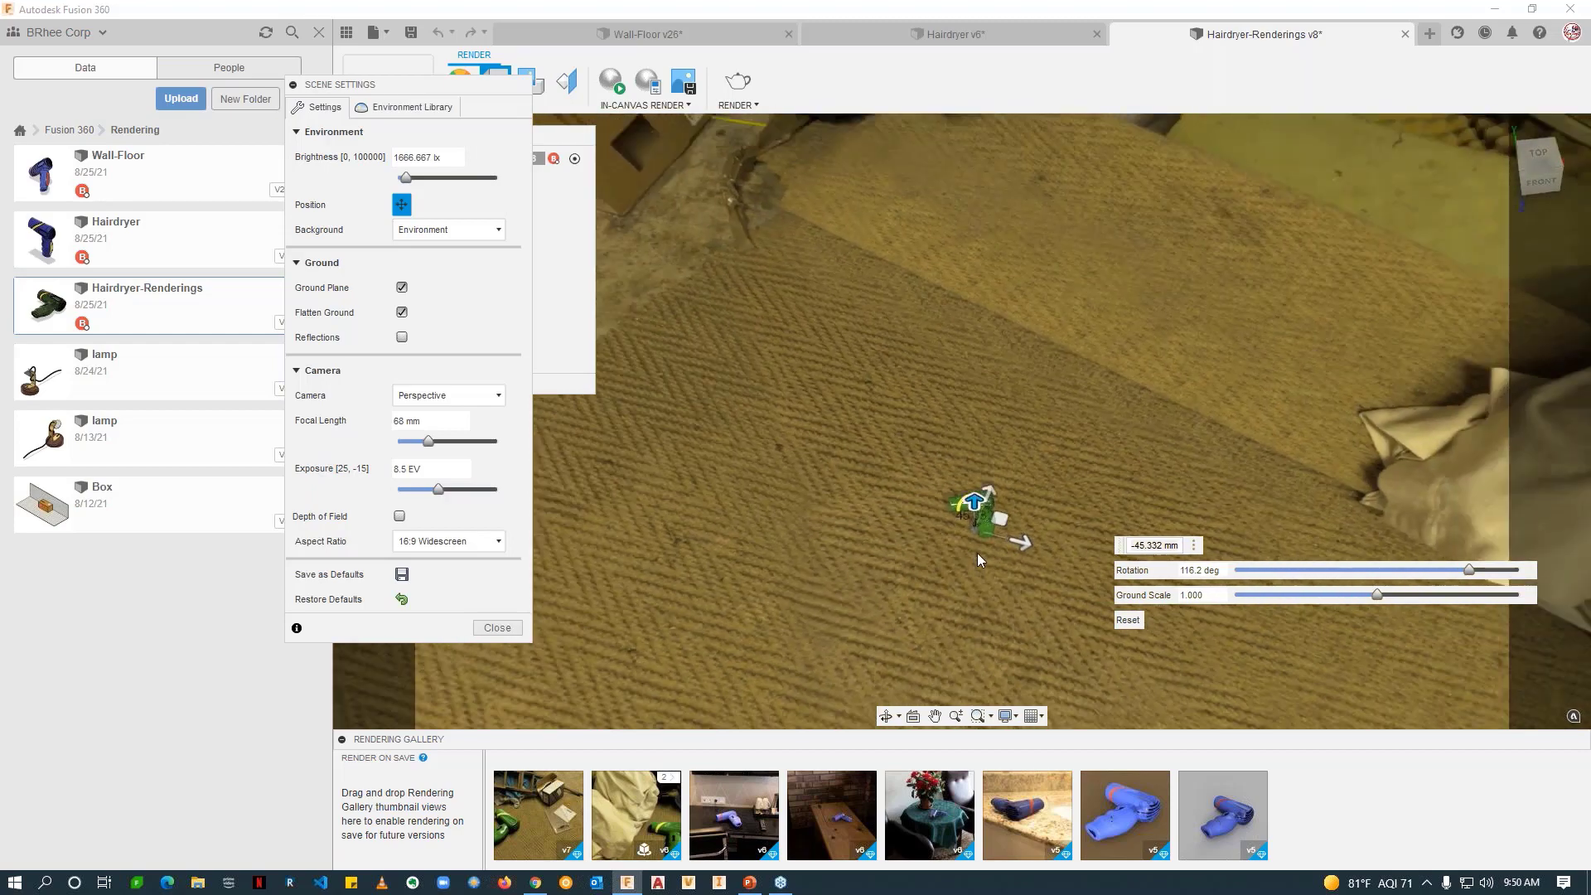
shift+middle_drag(947, 584, 443, 355)
scroll(1119, 572, up, 3)
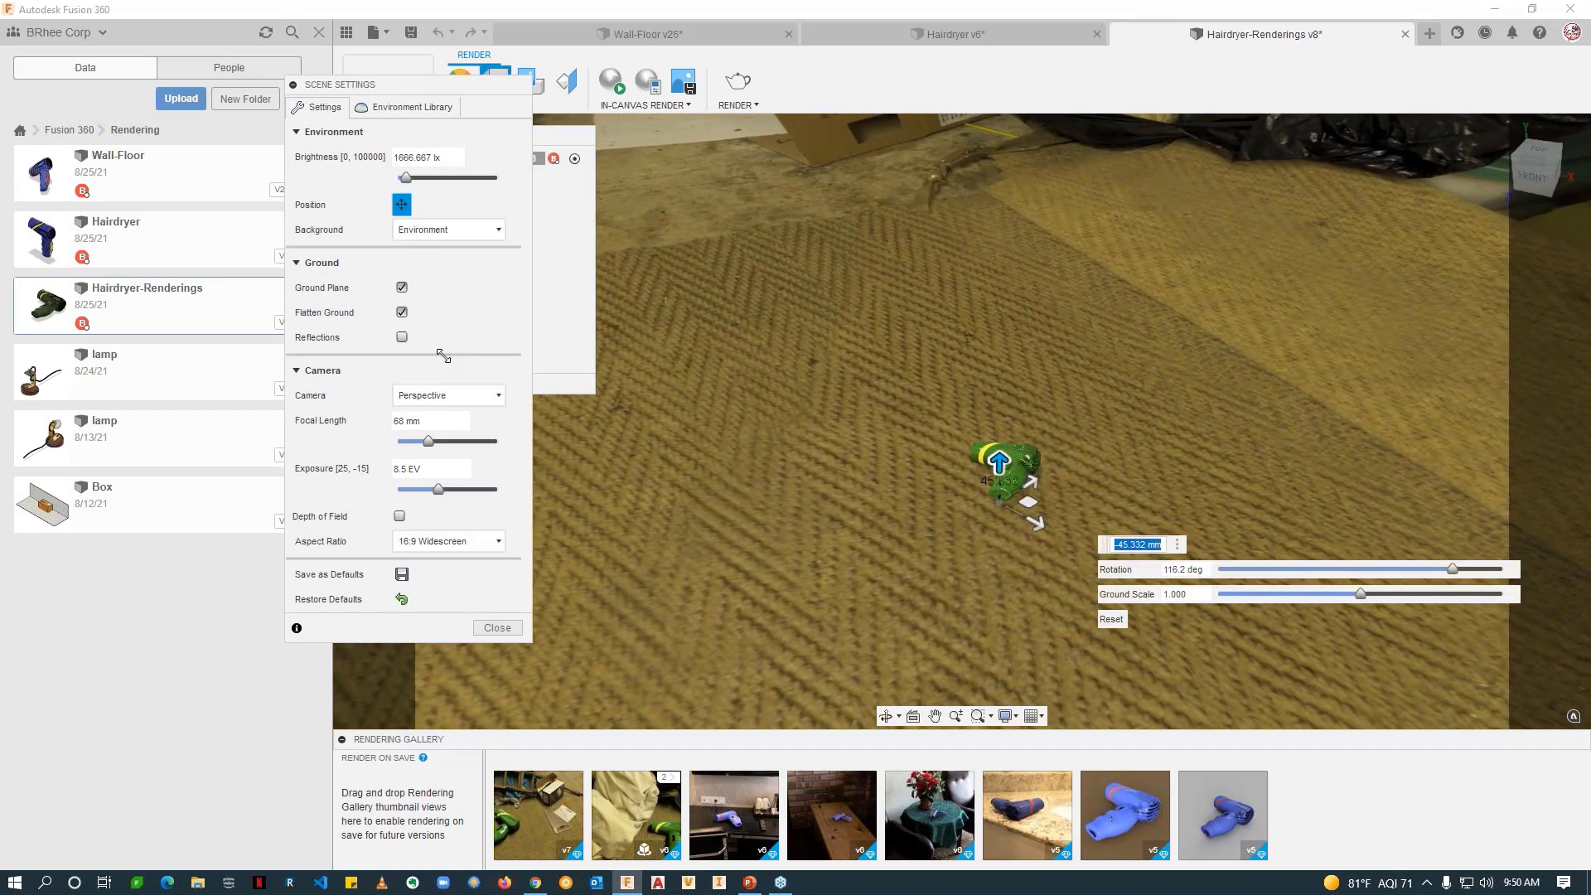
click(402, 312)
scroll(993, 509, up, 4)
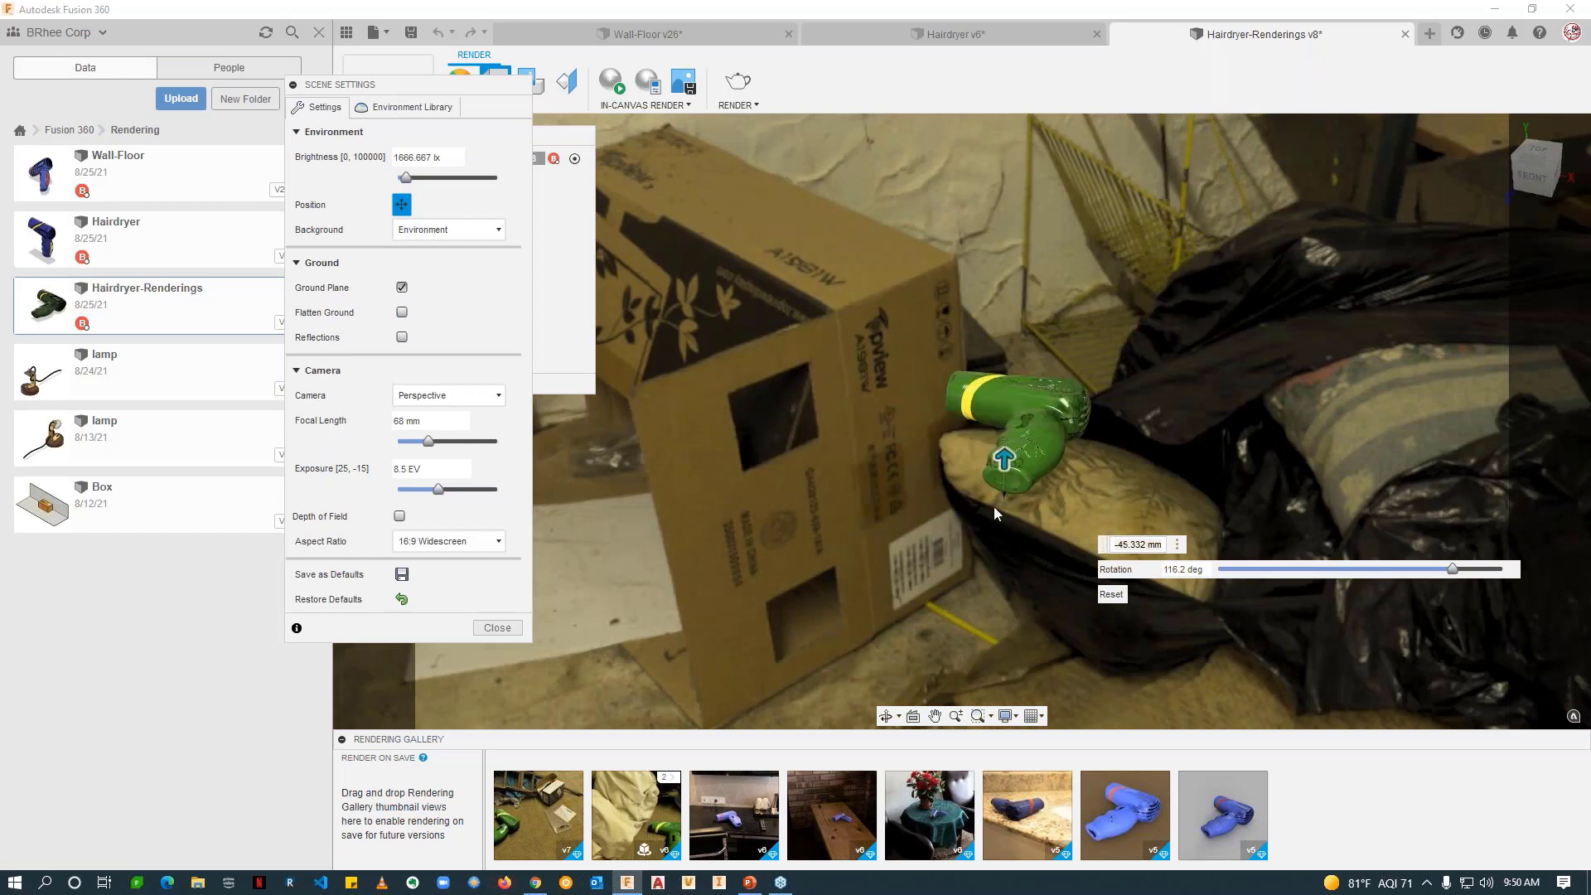
scroll(995, 498, down, 4)
middle_drag(1007, 506, 981, 585)
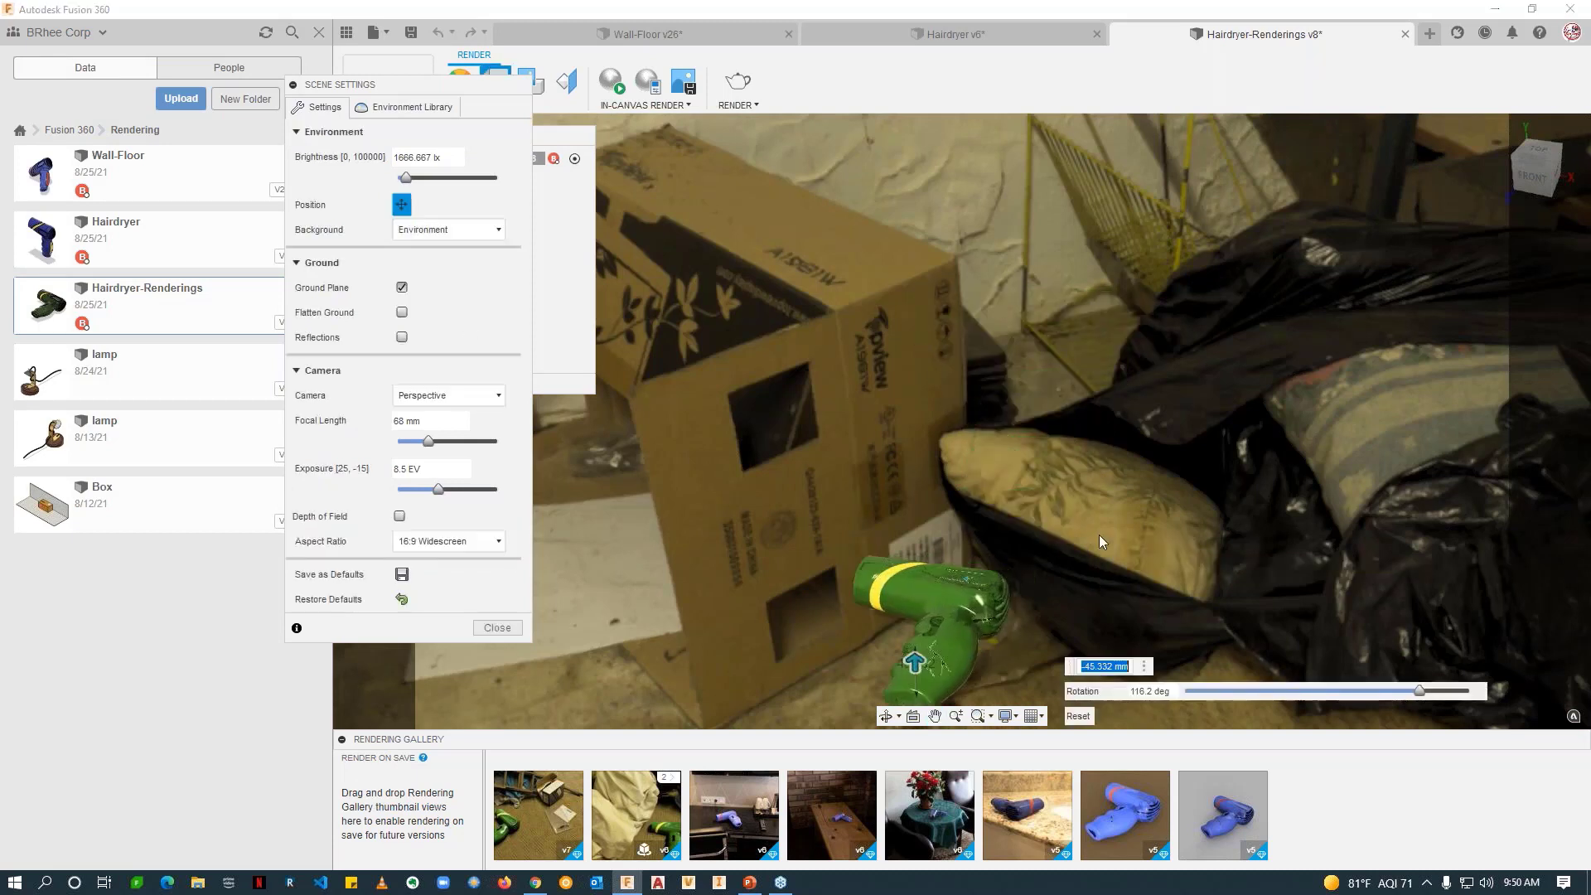
scroll(907, 565, up, 3)
scroll(1006, 517, up, 2)
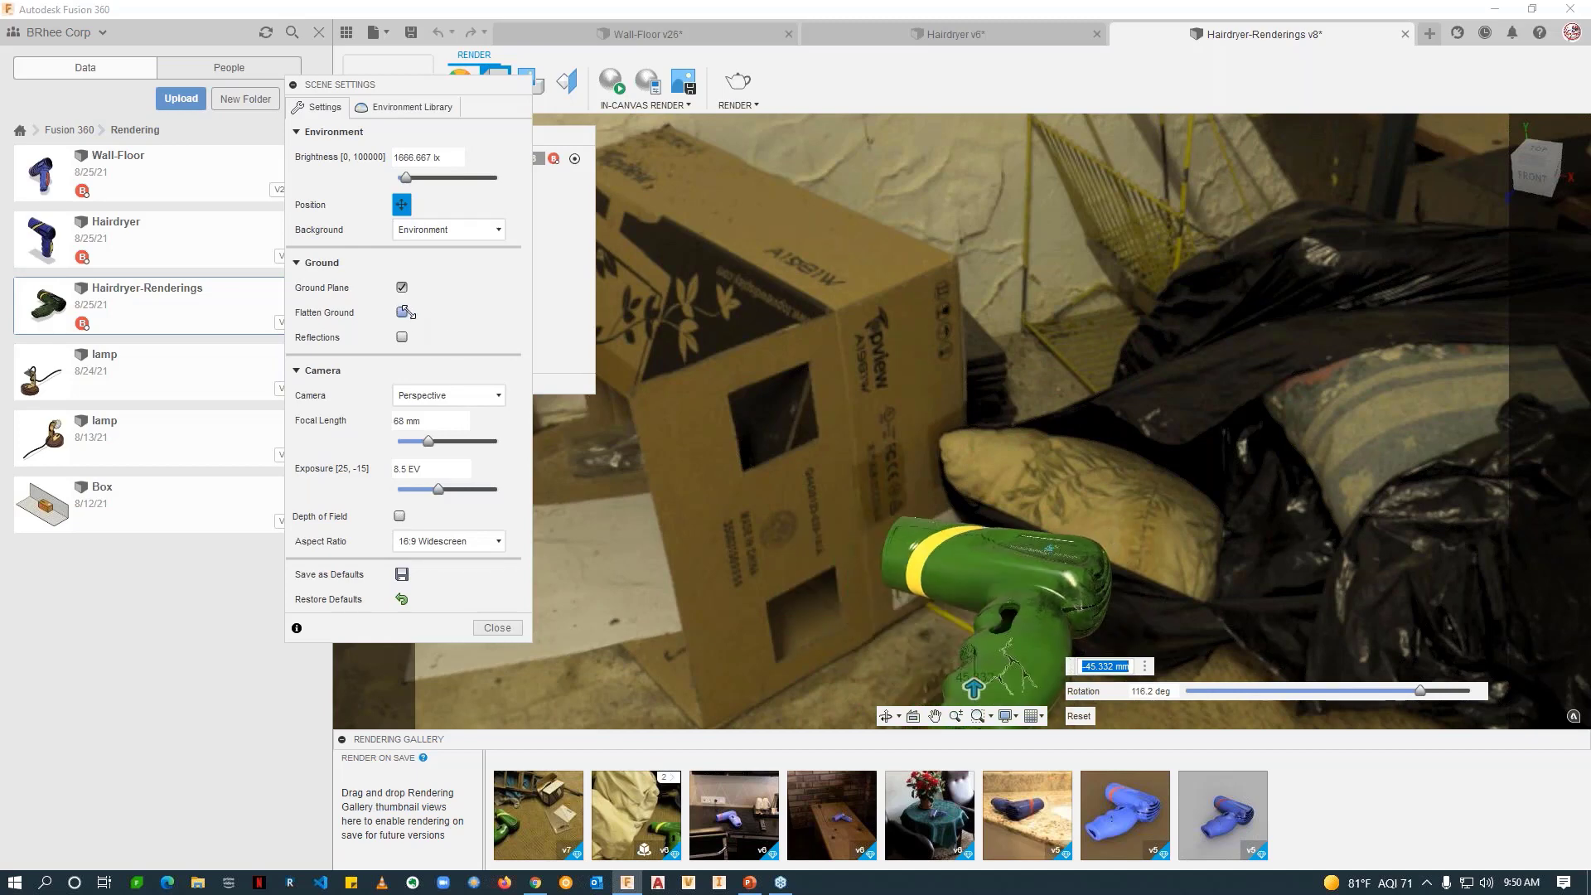
scroll(1206, 489, up, 1)
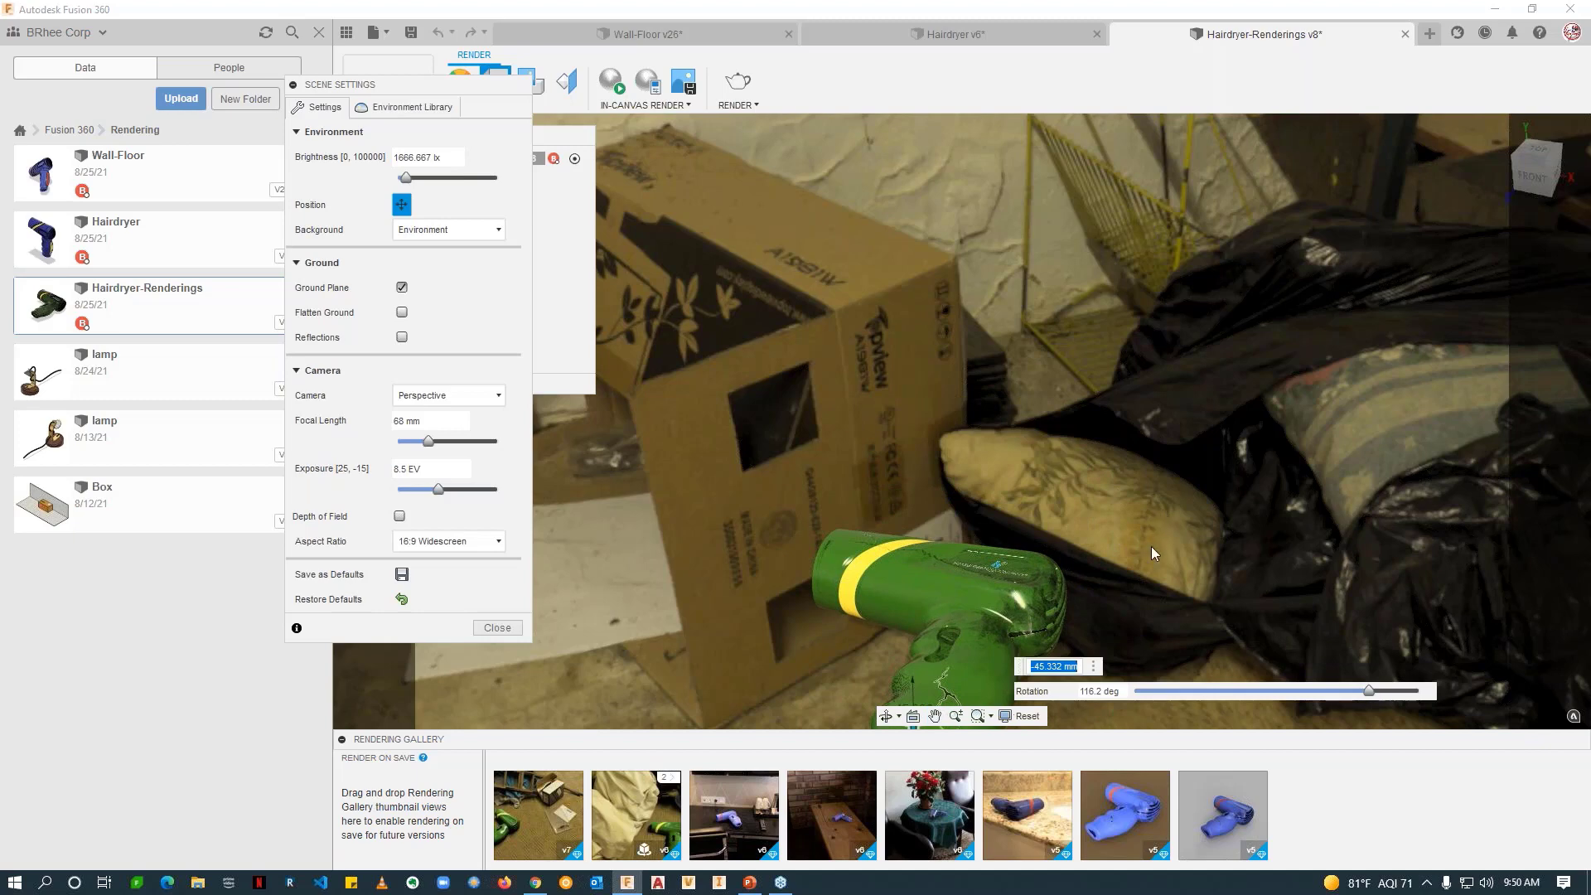
scroll(1165, 568, up, 1)
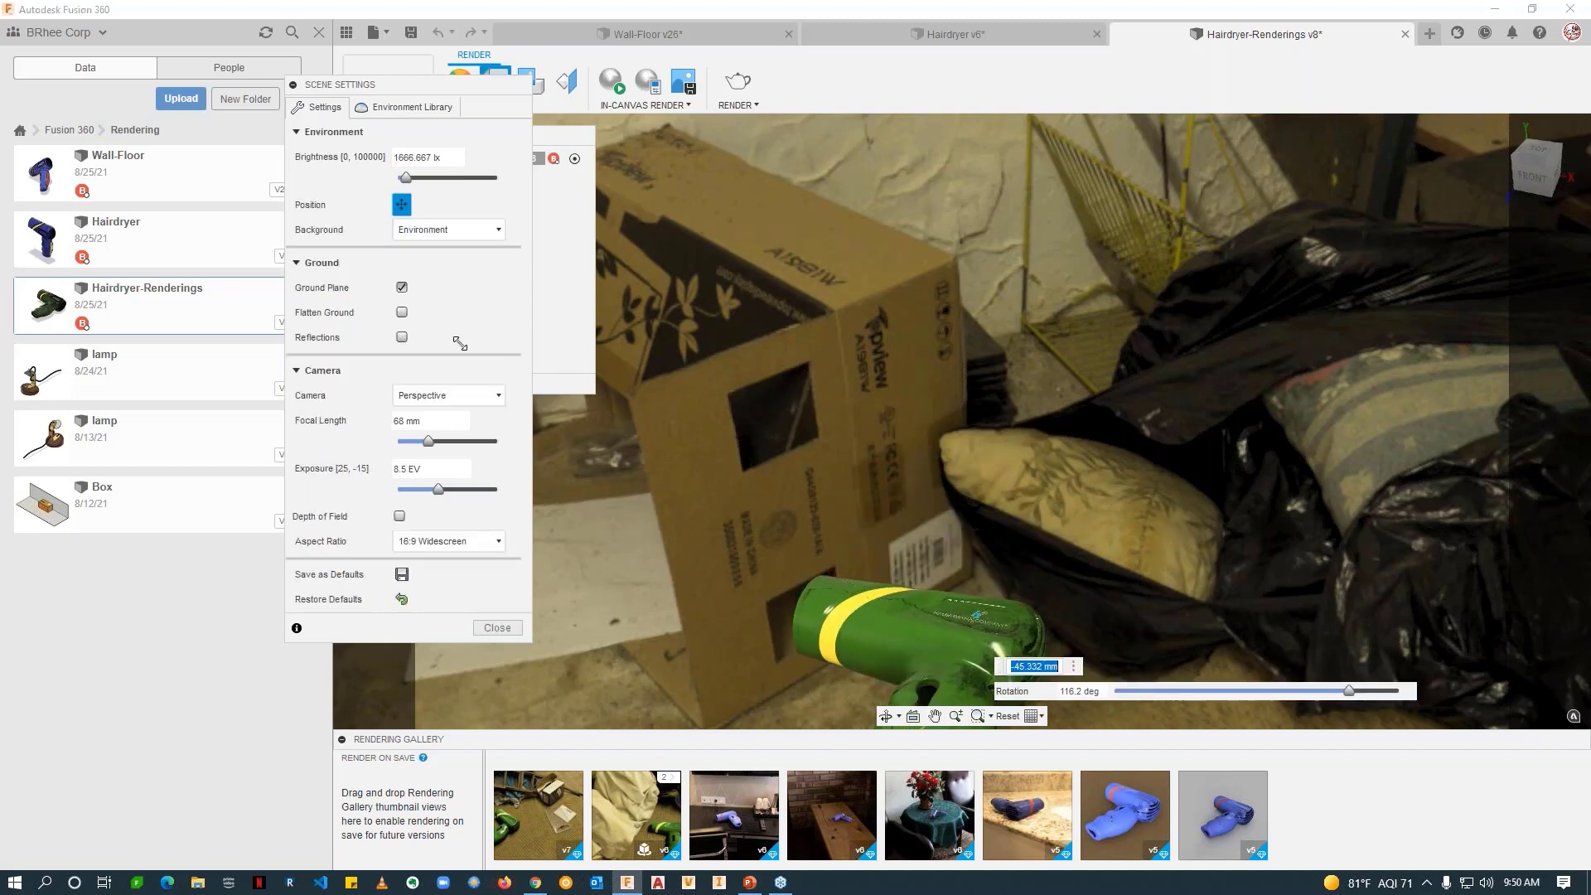
Step: Enable Flatten Ground and ground reflections, try a roughness of 0.5, and set it to 0.1
click(402, 313)
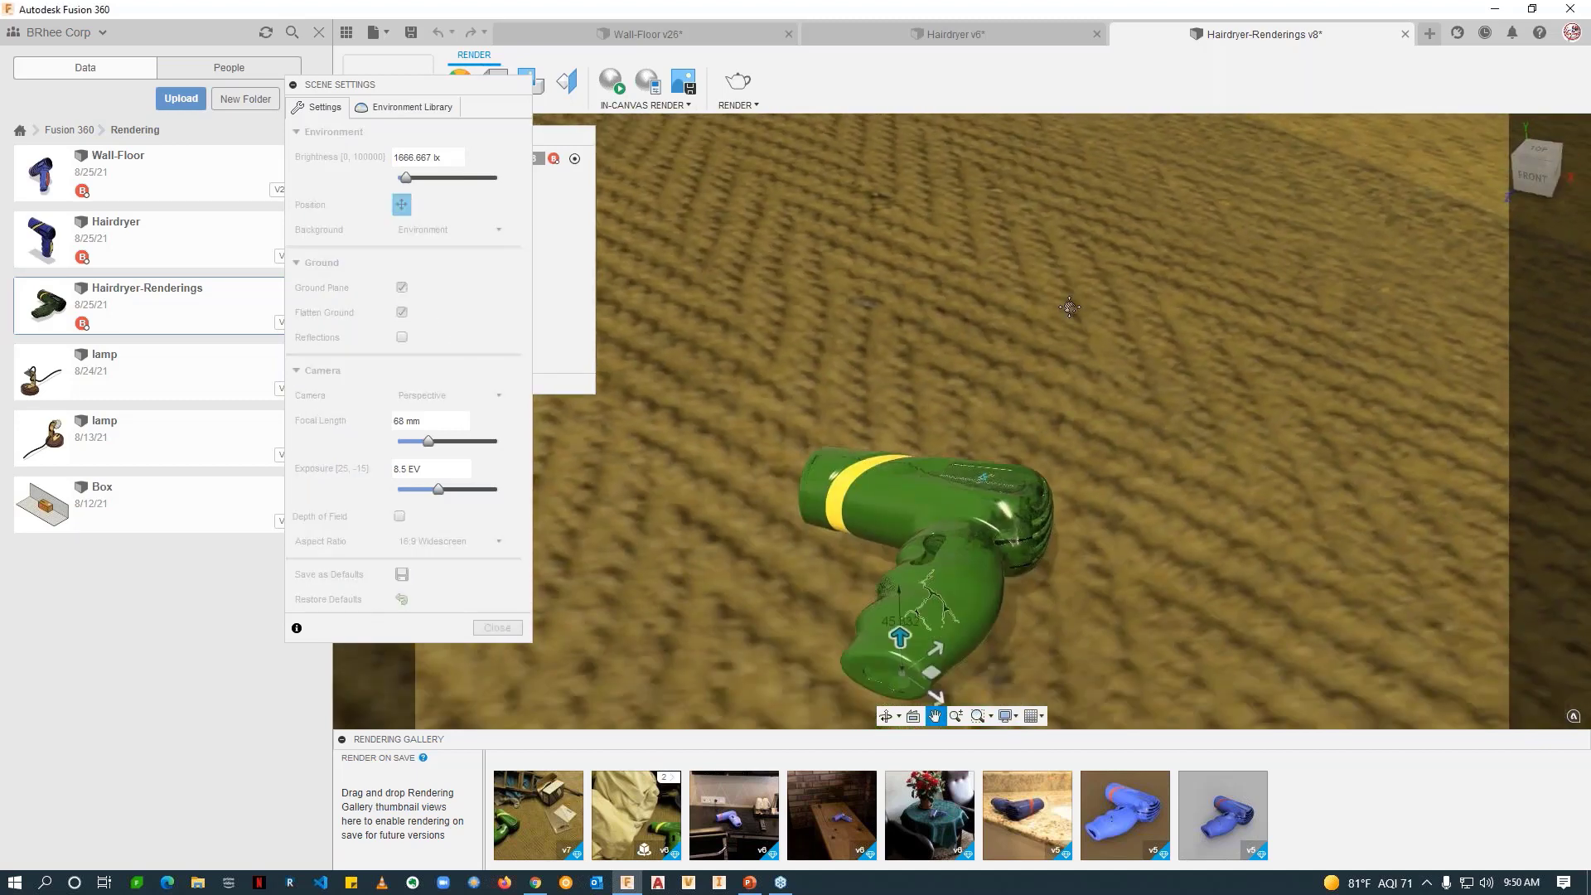
click(403, 338)
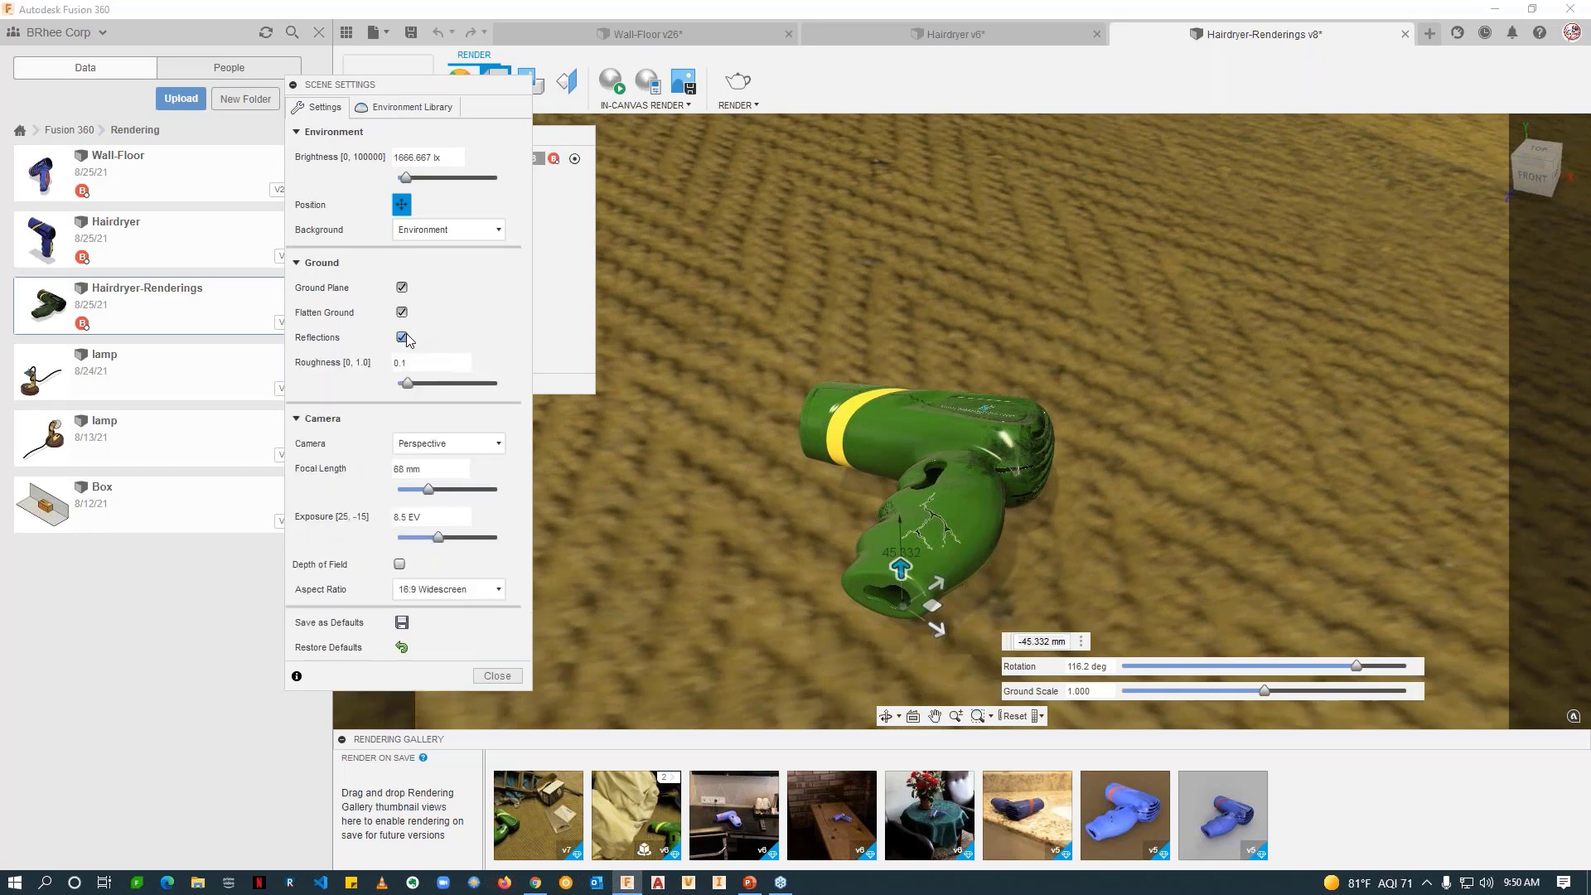
click(578, 227)
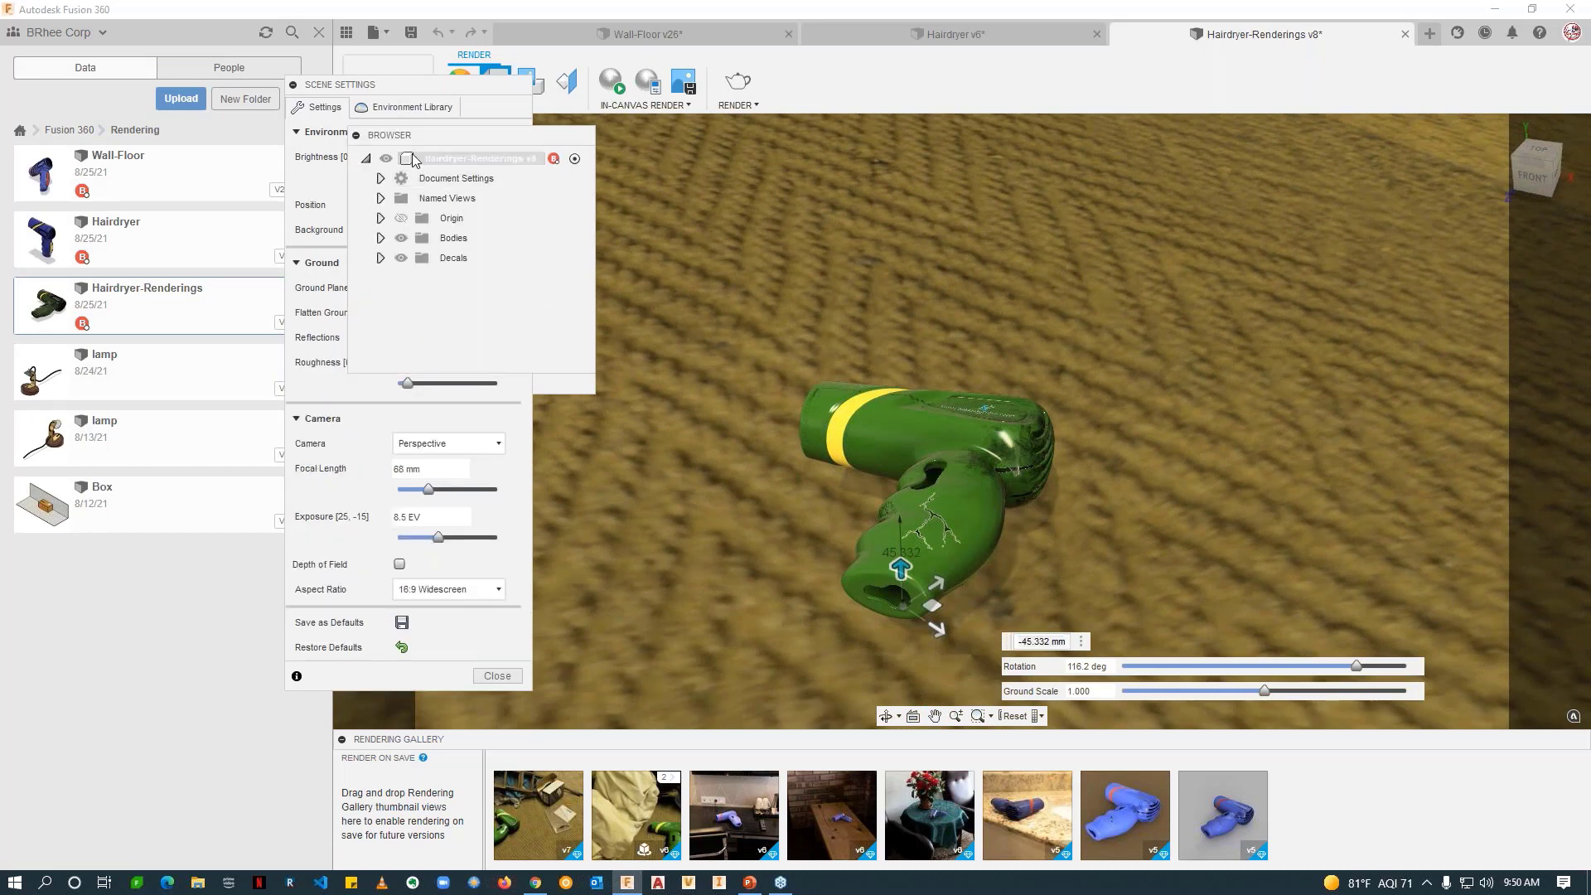
click(404, 92)
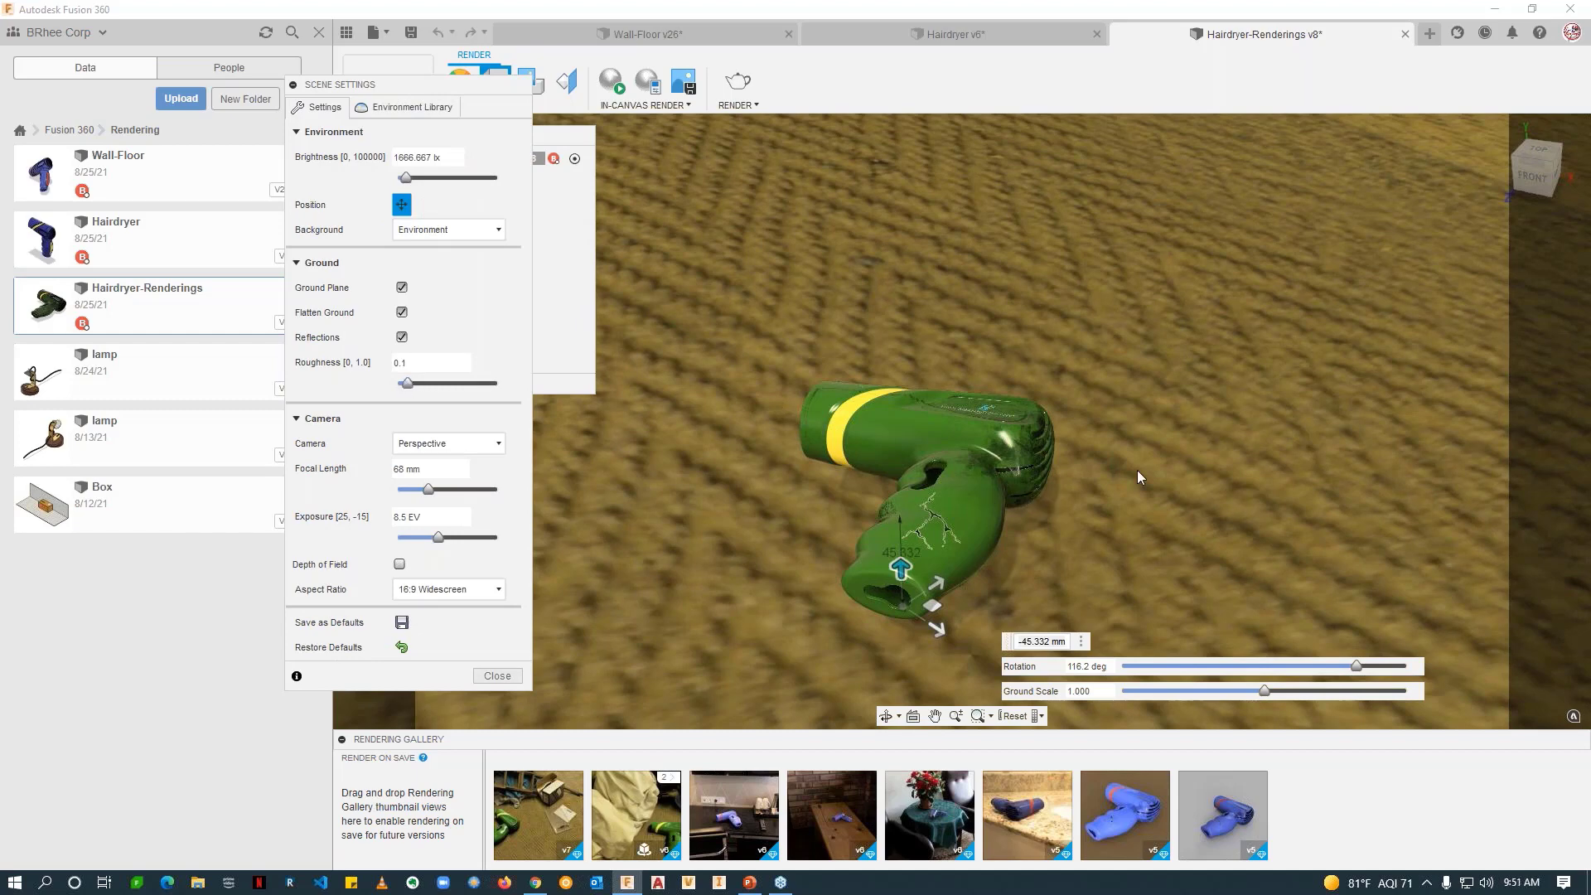
shift+middle_drag(1138, 477, 1116, 482)
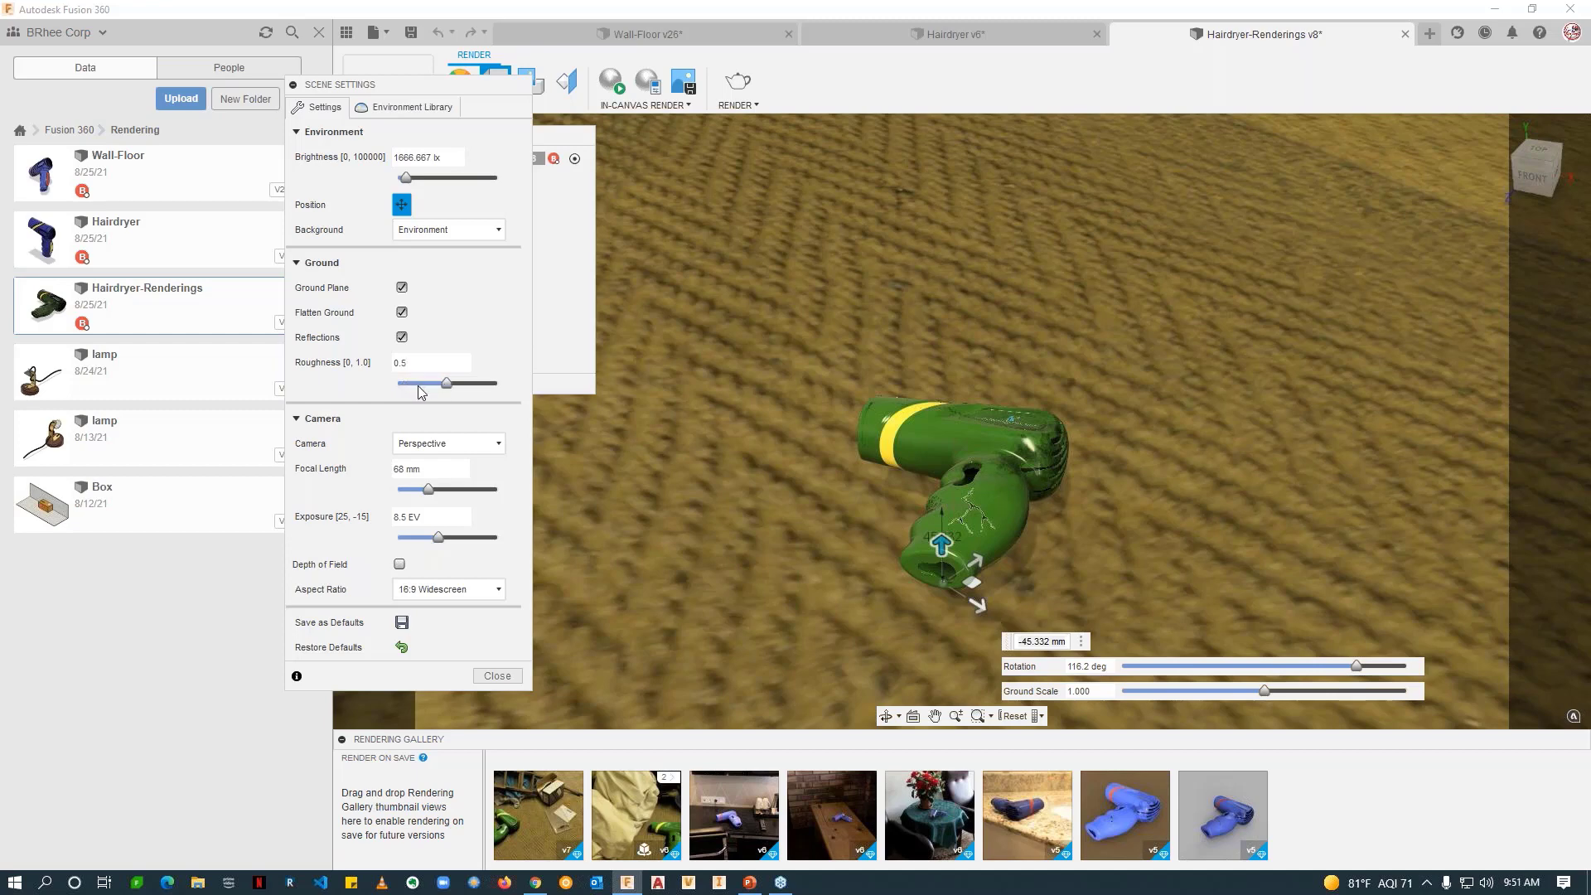
shift+middle_drag(1051, 459, 1090, 457)
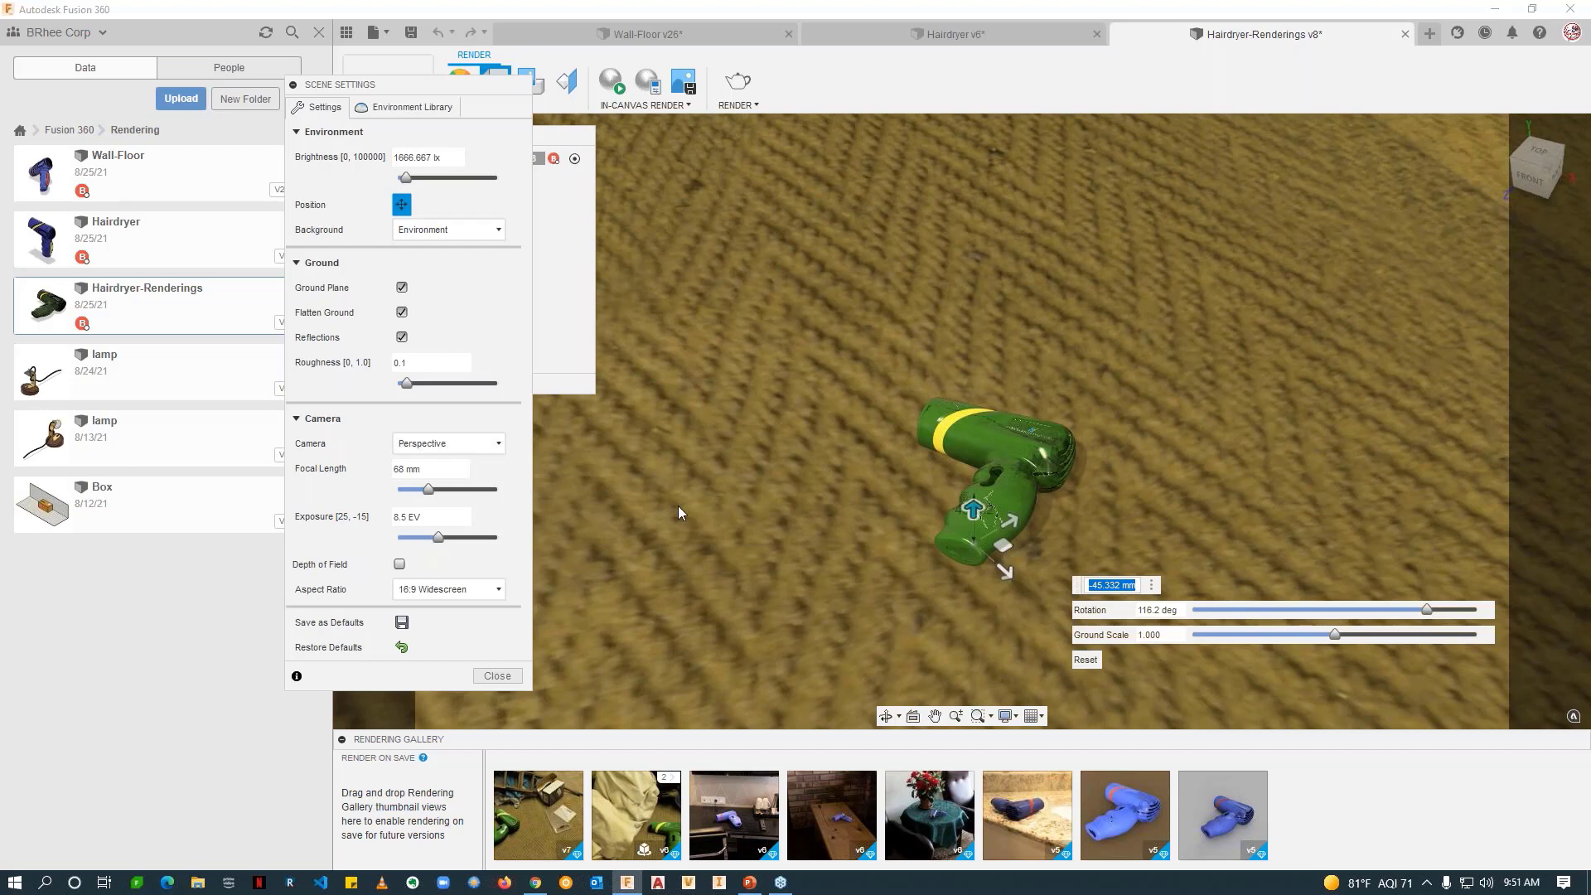
scroll(774, 497, down, 2)
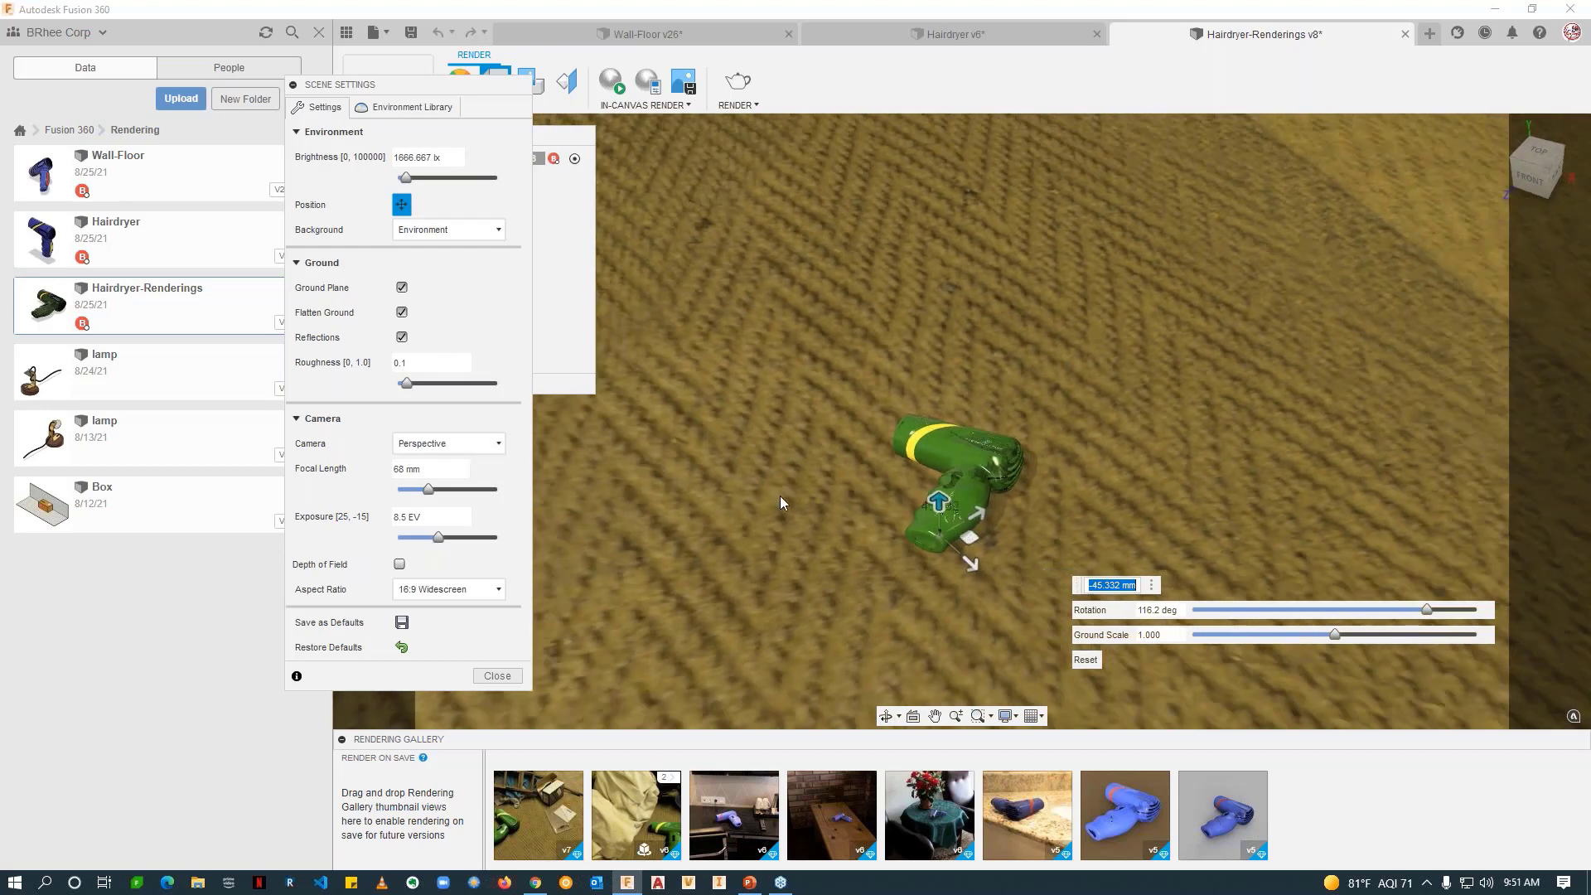
Step: Disable Flatten Ground and ground reflections, and frame the hairdryer on the floor in front of the cardboard box
click(402, 312)
click(402, 337)
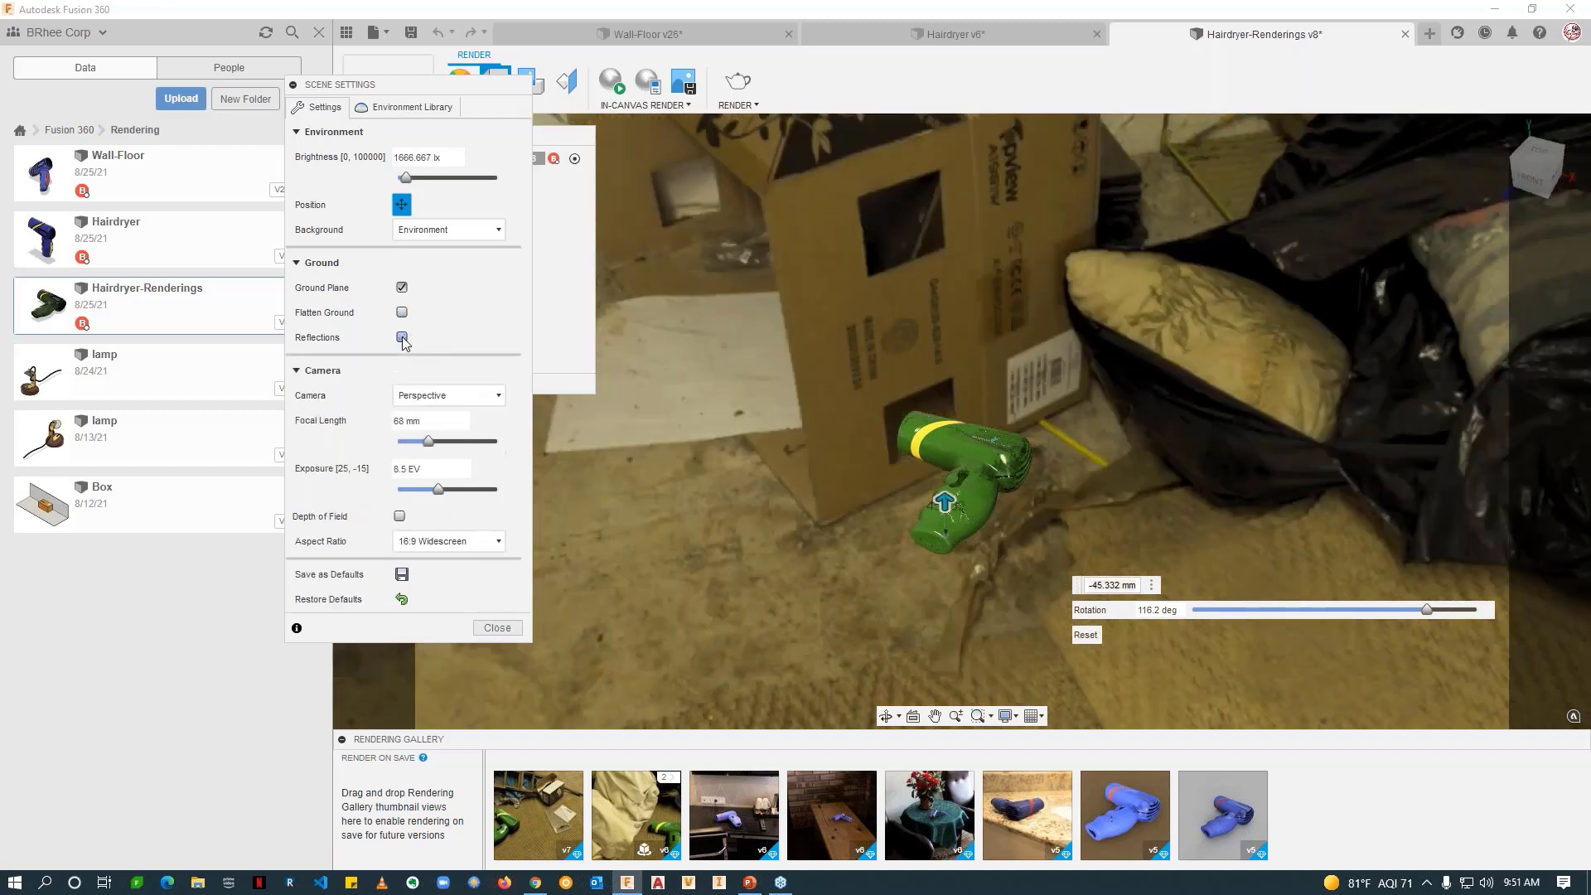
middle_drag(835, 549, 869, 648)
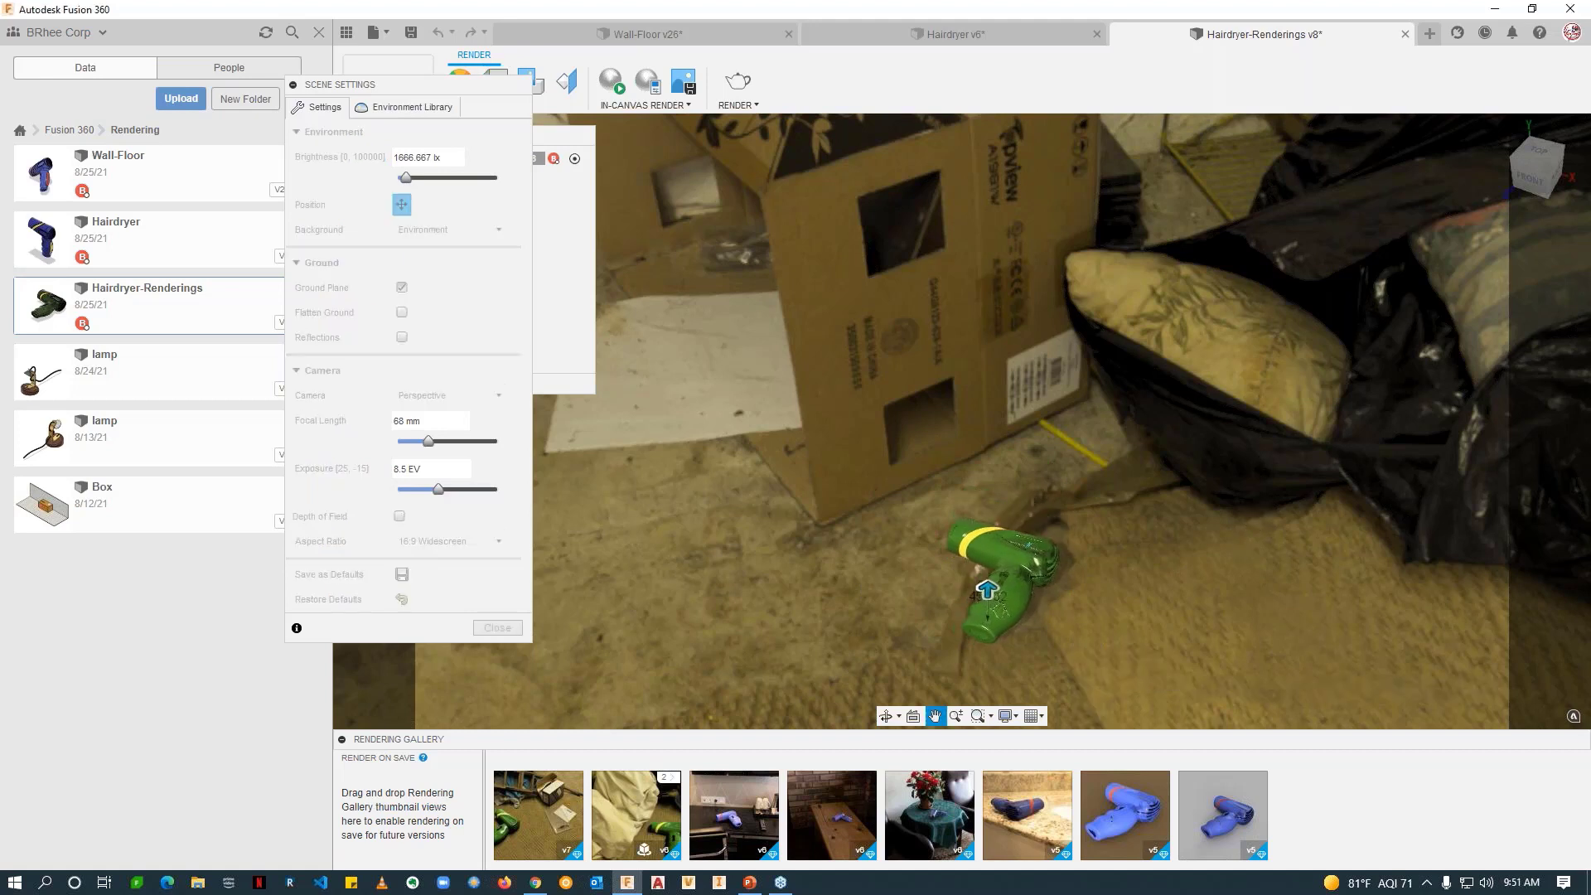
middle_drag(1151, 537, 1225, 564)
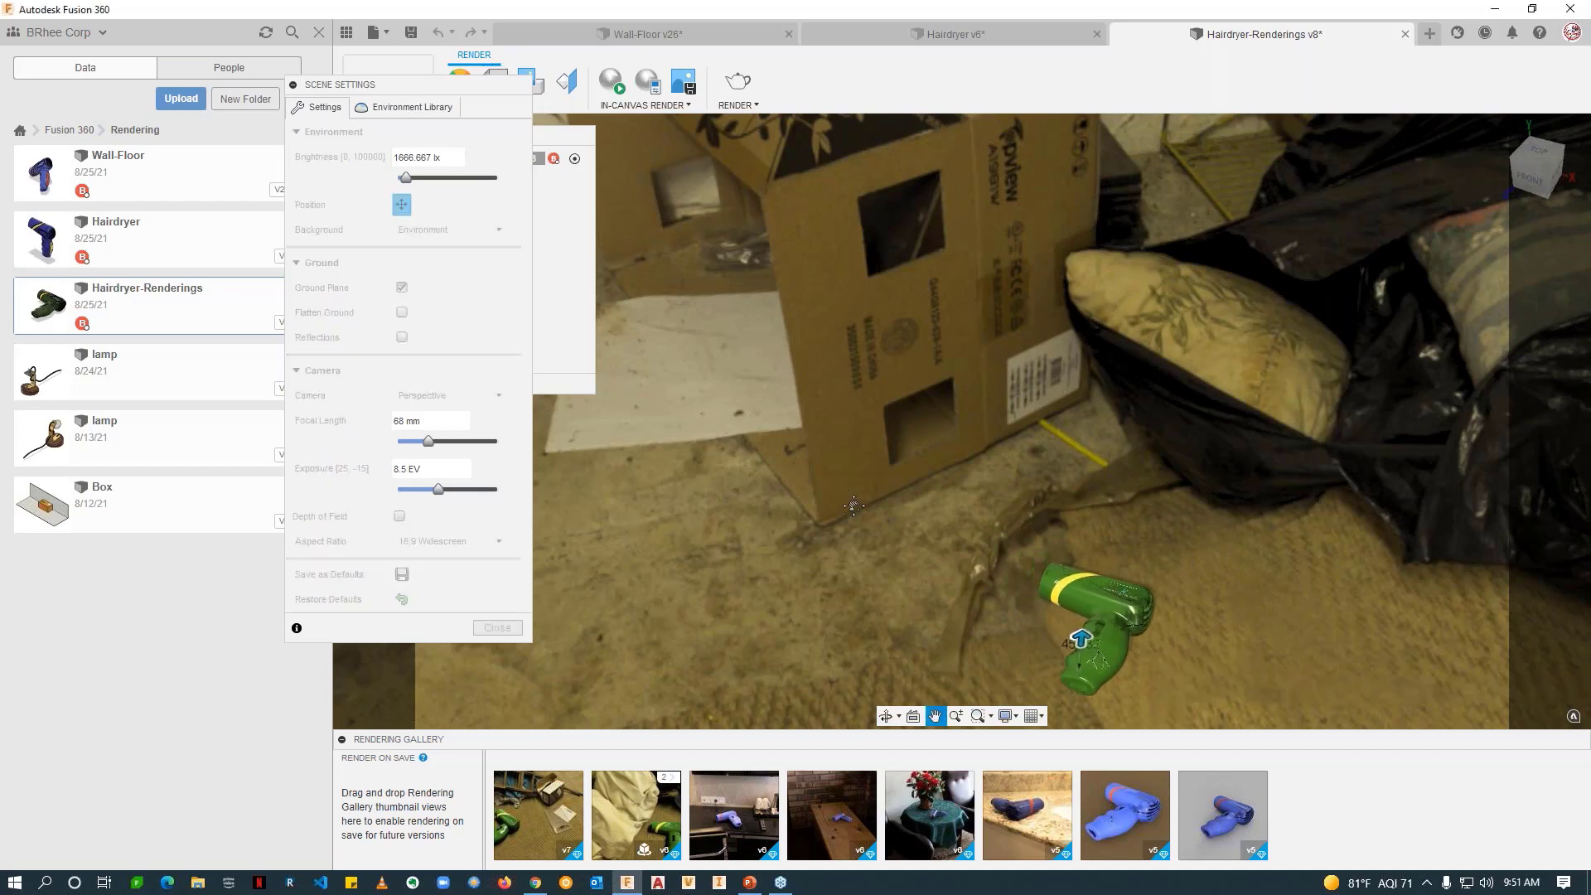
Step: Frame the hairdryer on the floor near the tire, set the ground offset to about -6.9 mm, and close the scene settings
click(886, 716)
drag(899, 655, 1016, 585)
middle_drag(1016, 585, 926, 533)
key(Escape)
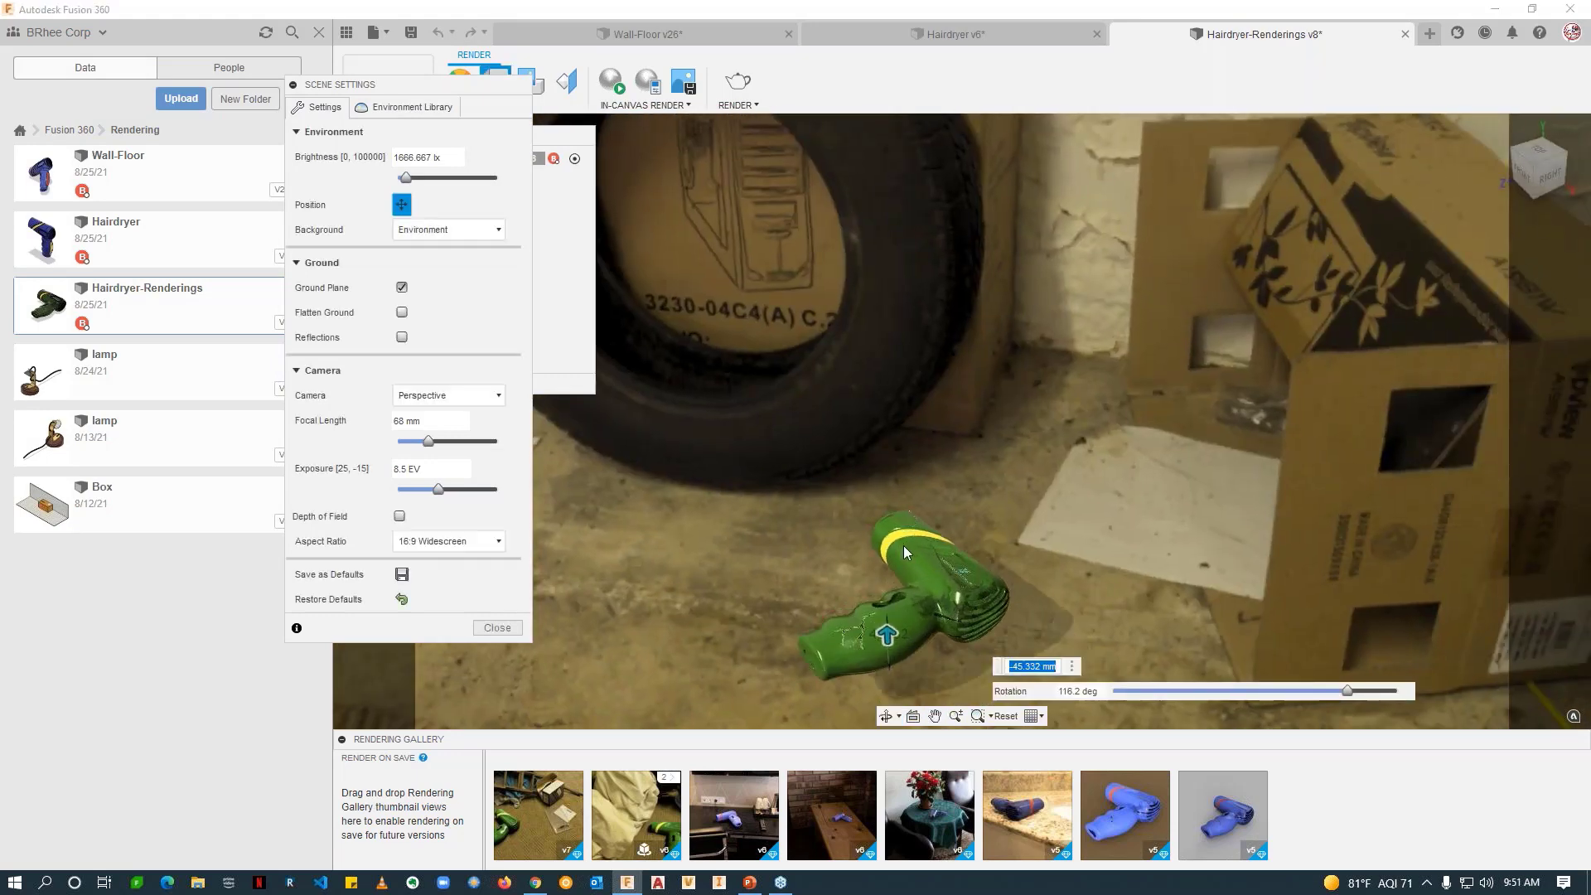
drag(904, 546, 988, 539)
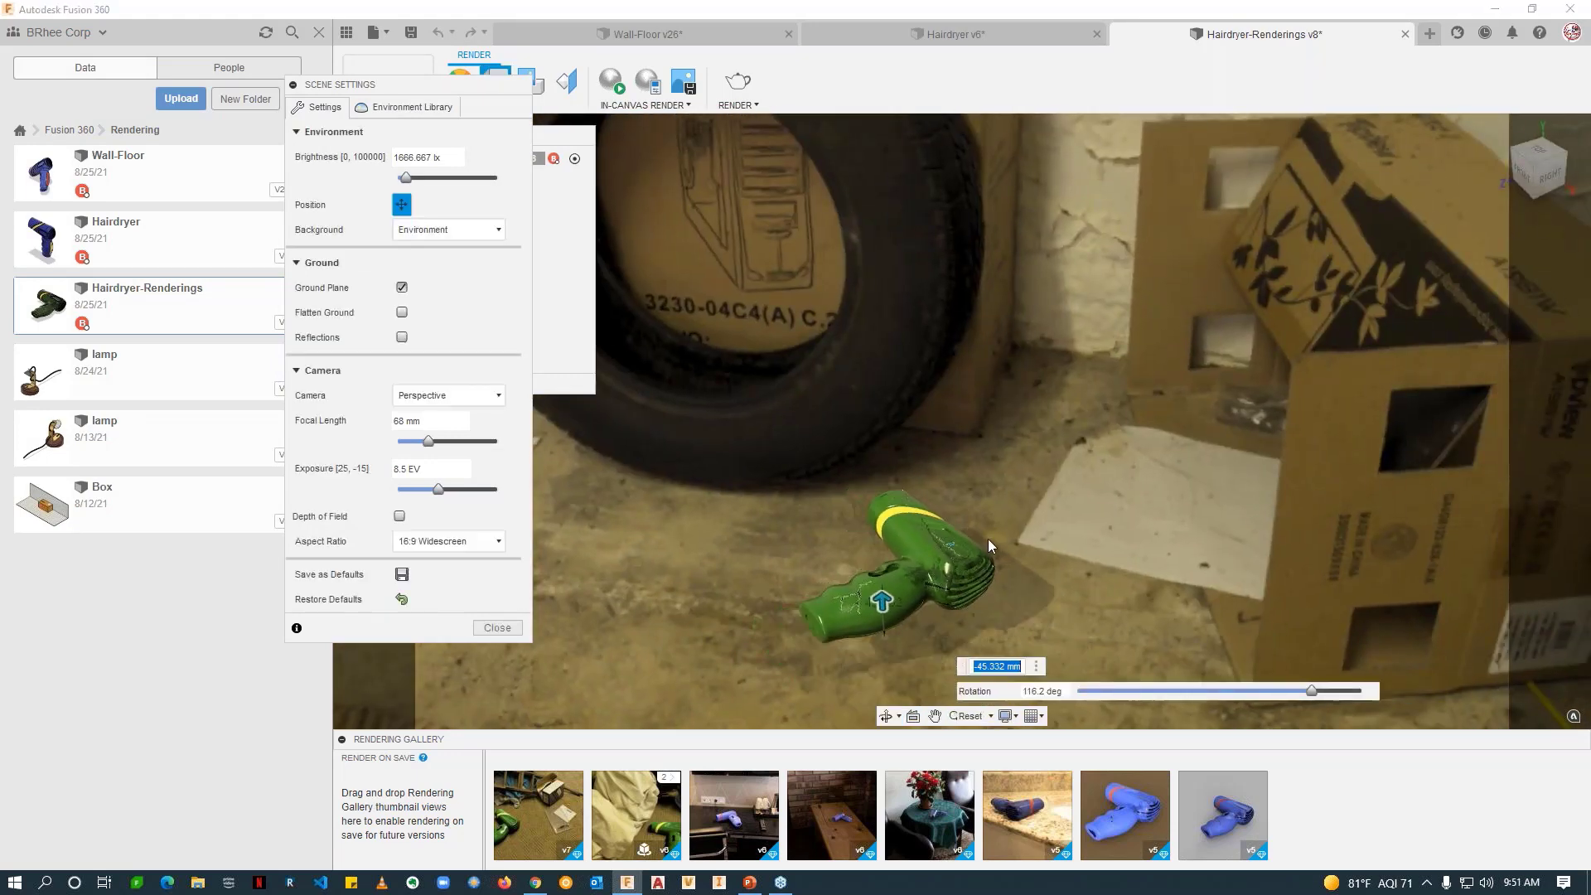
drag(882, 603, 872, 561)
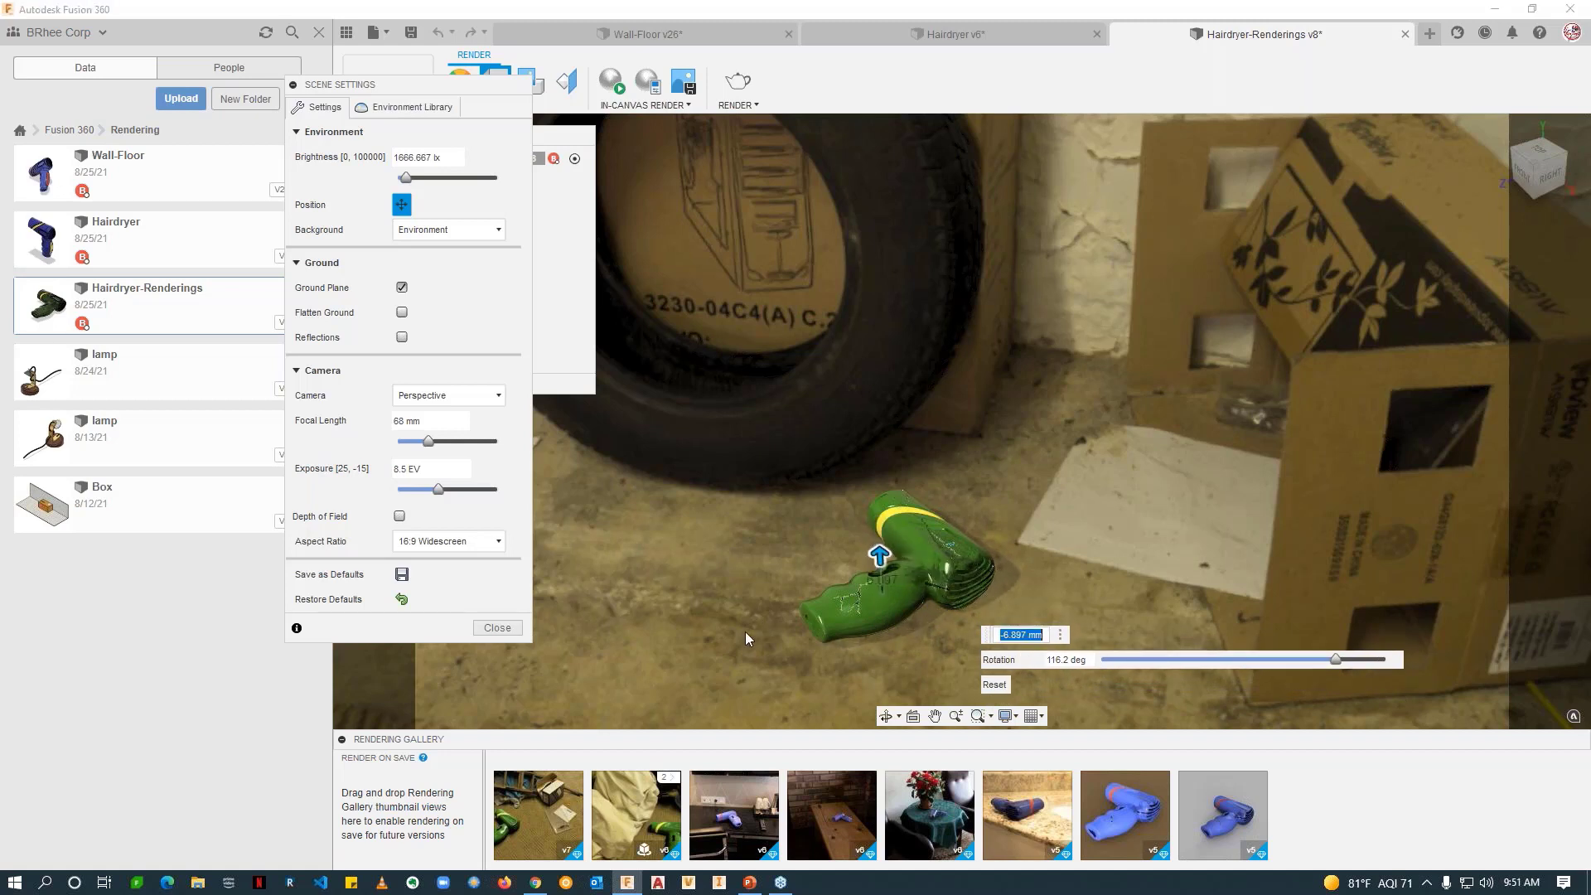
click(497, 628)
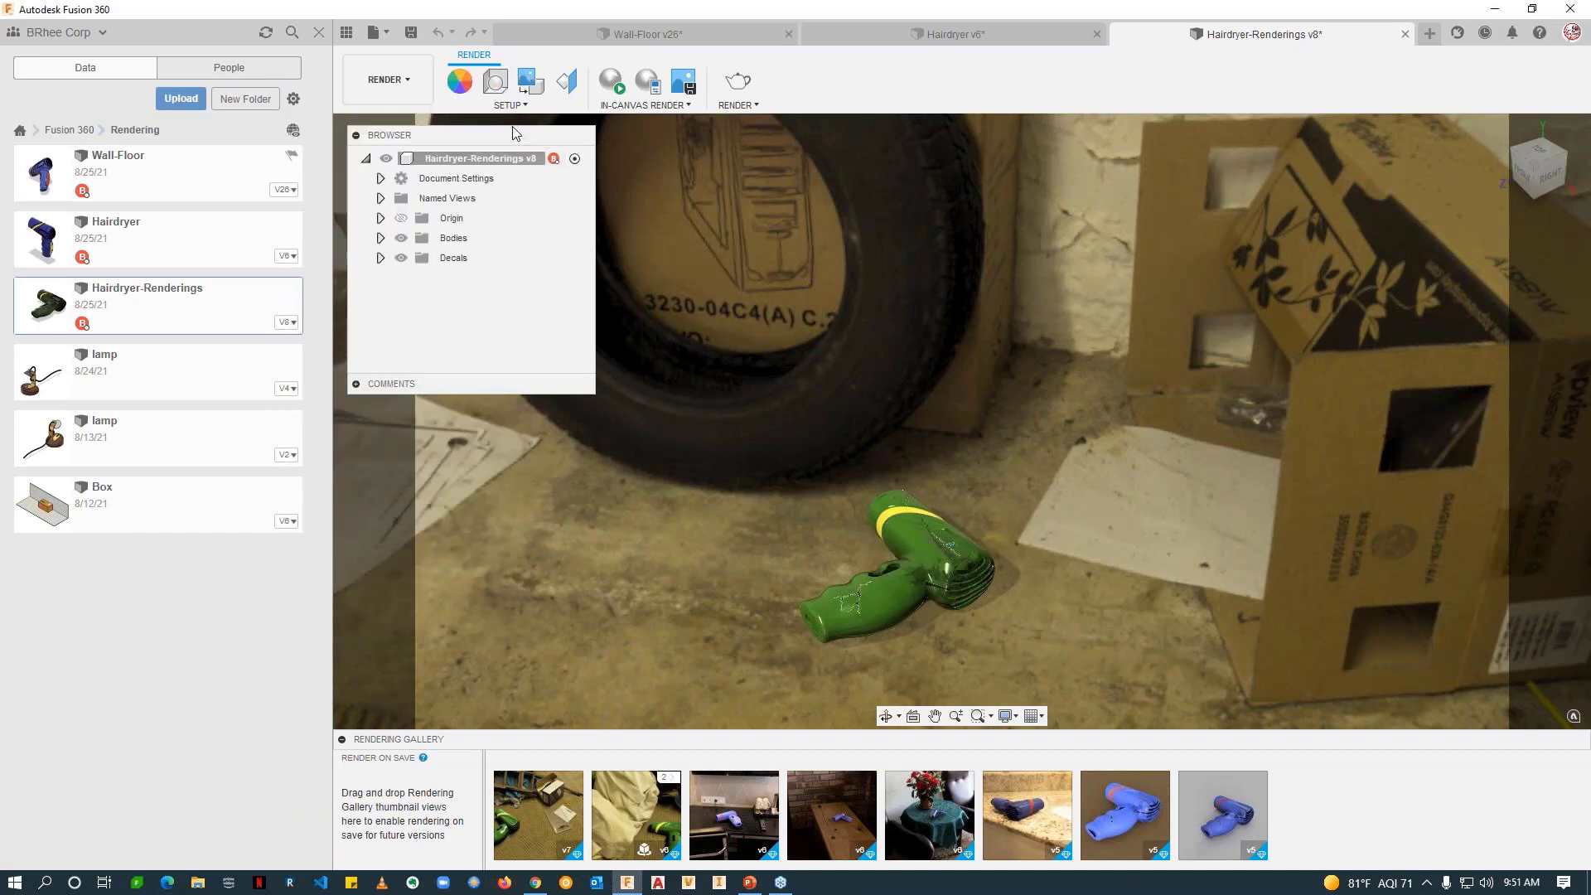
Step: Attach bathroom_4k.exr from the Environments folder as the custom scene environment
click(494, 87)
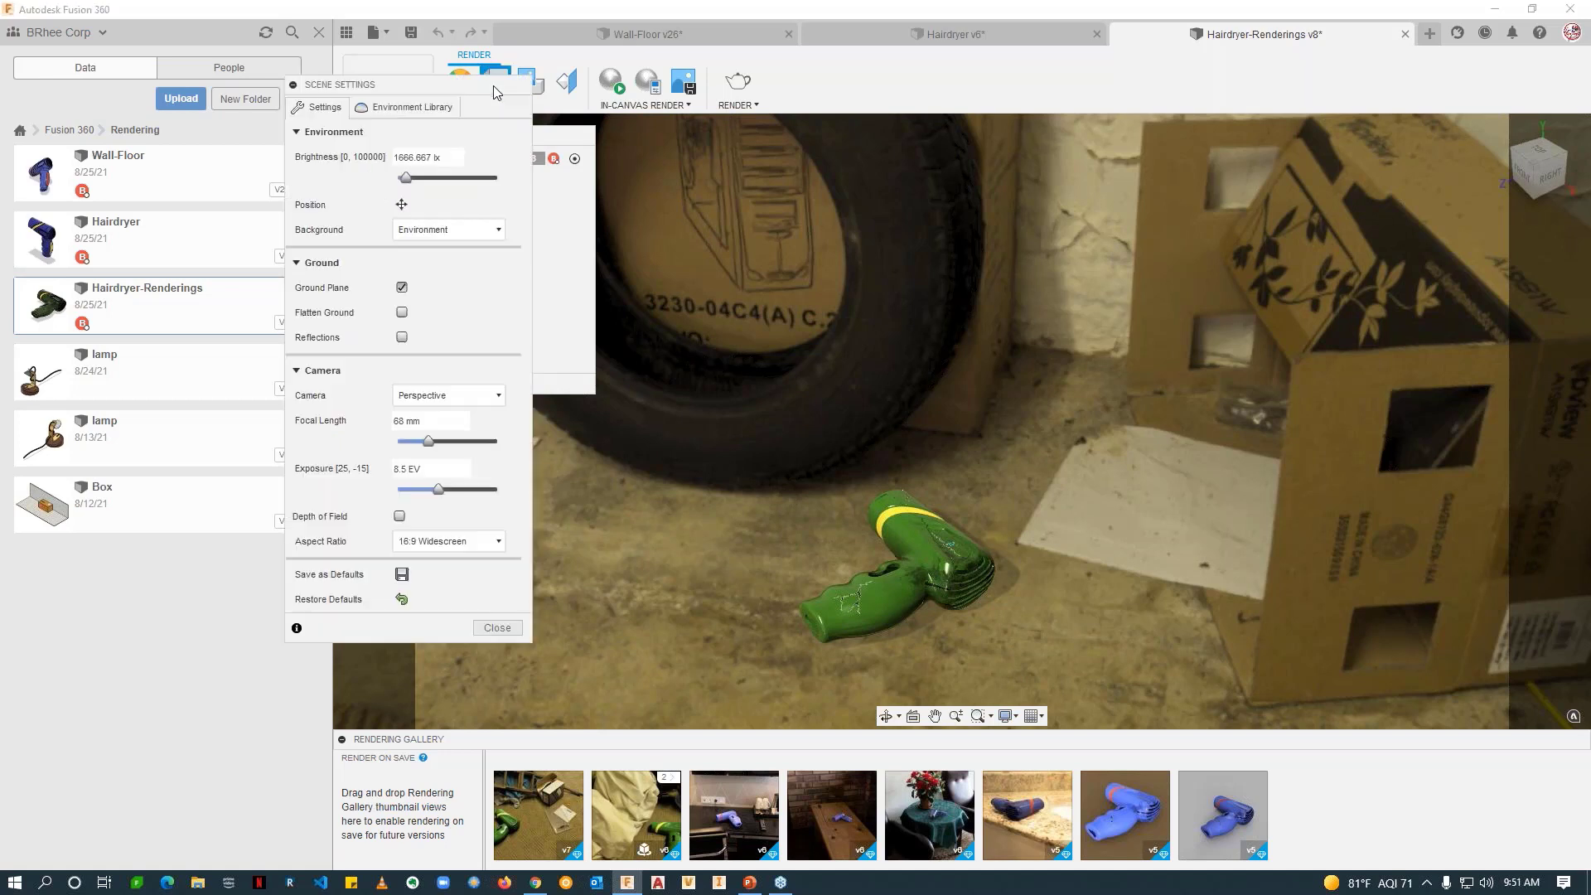
click(416, 101)
drag(438, 89, 434, 81)
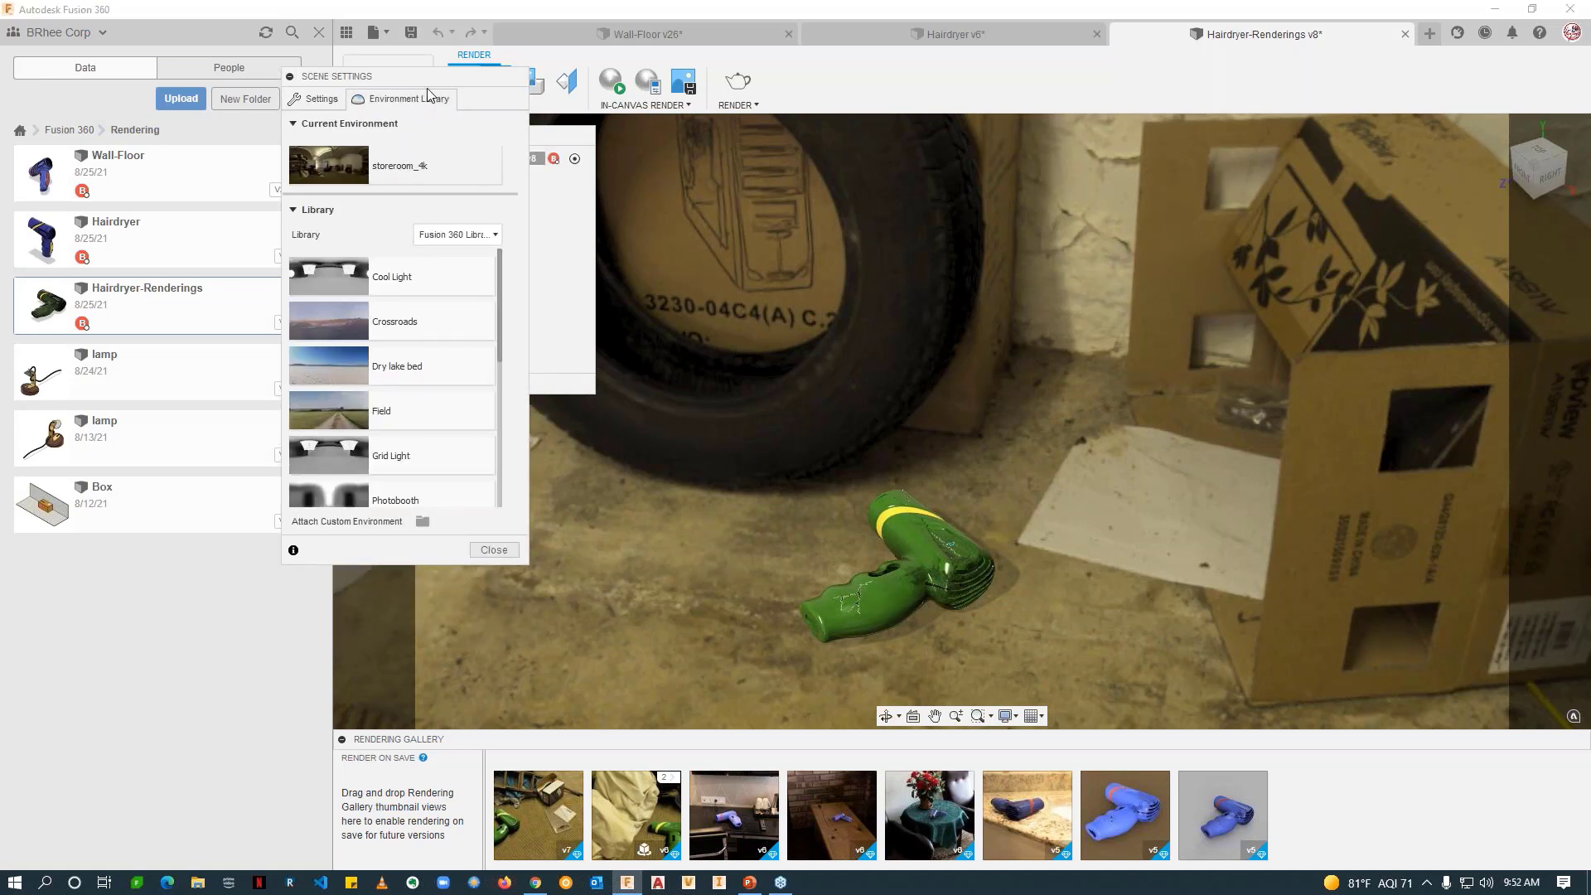
click(424, 522)
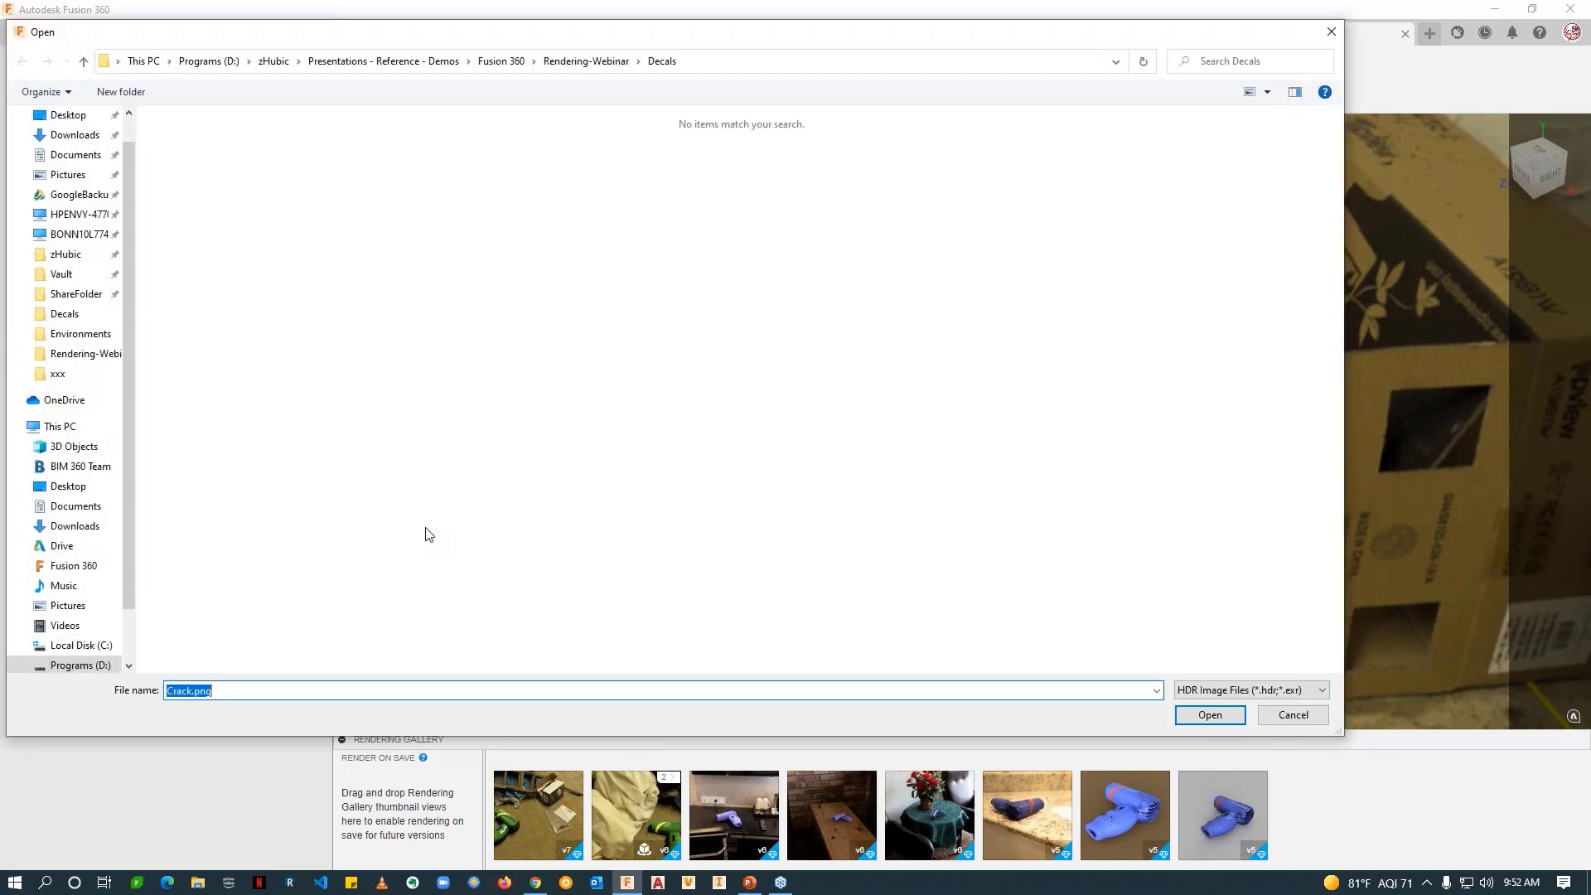
click(589, 63)
click(244, 539)
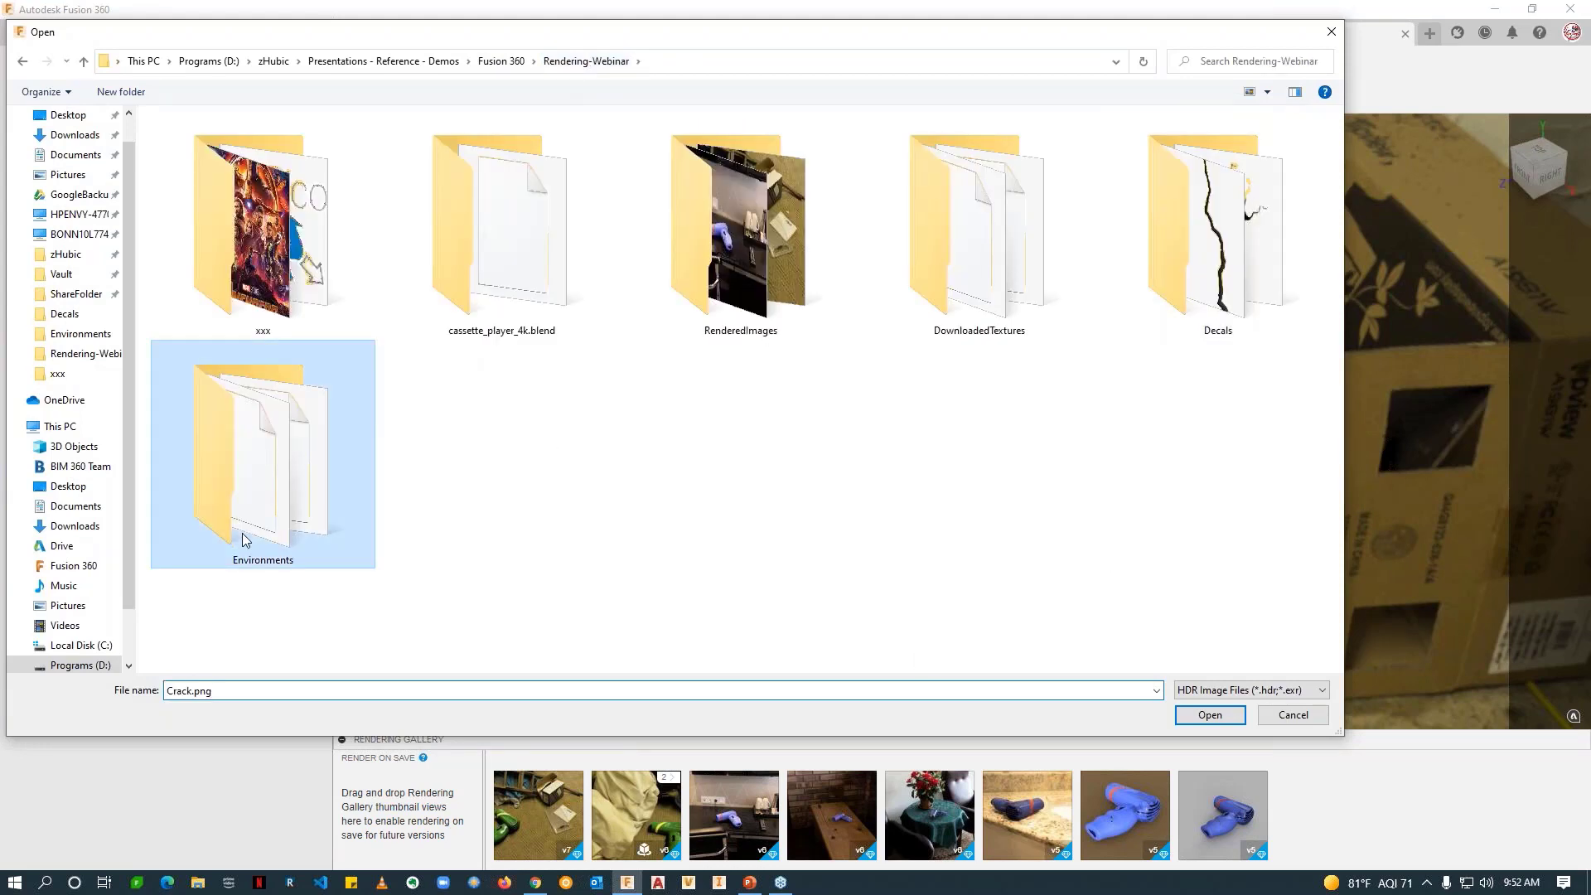
double_click(244, 539)
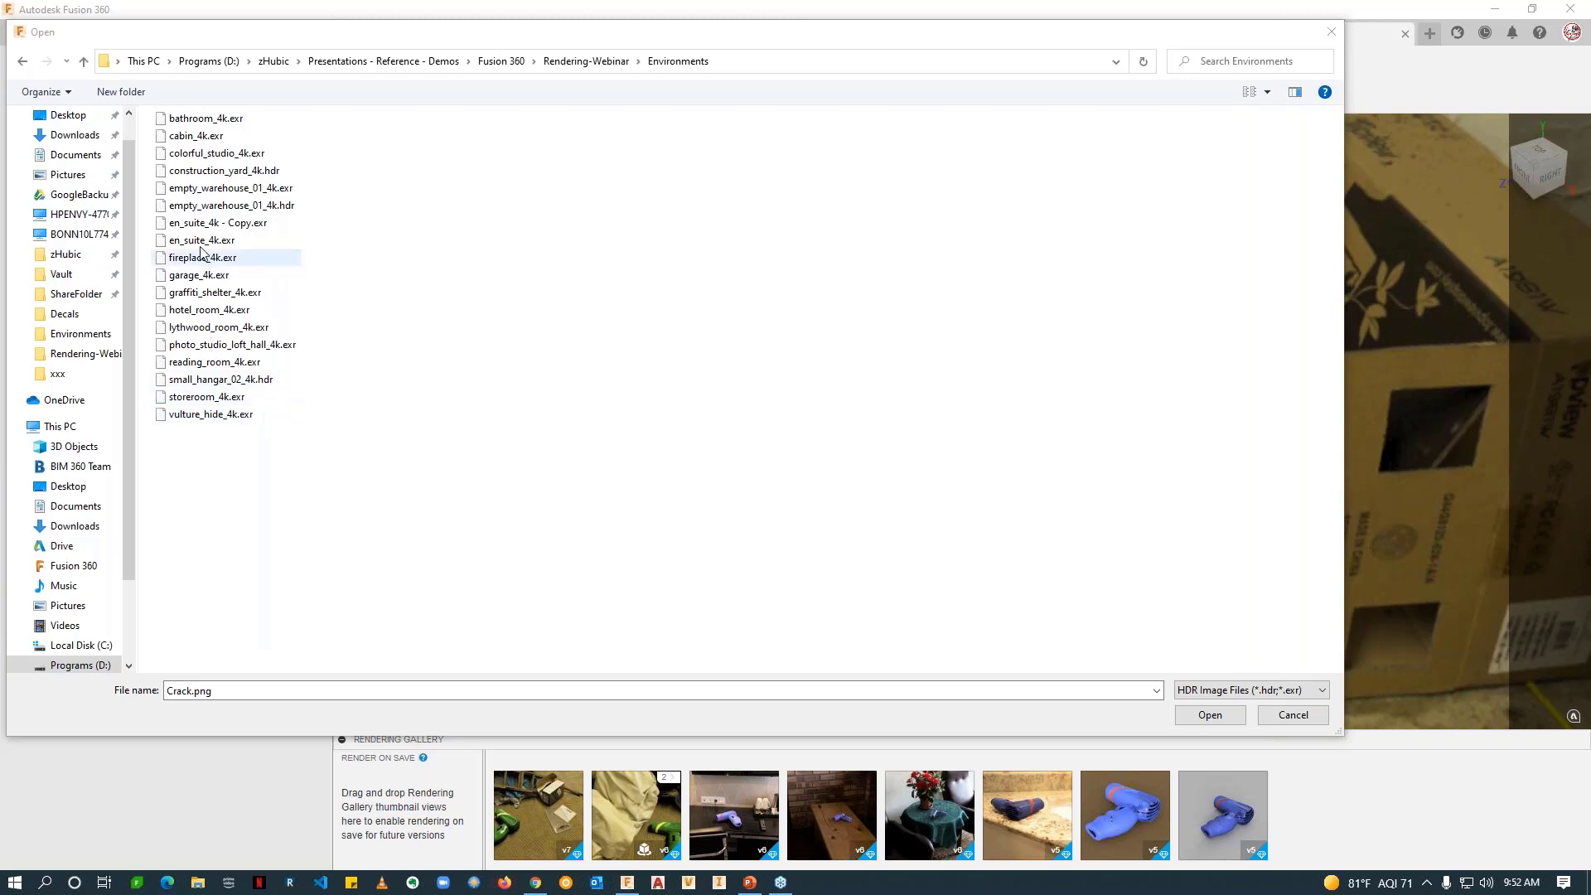
double_click(203, 120)
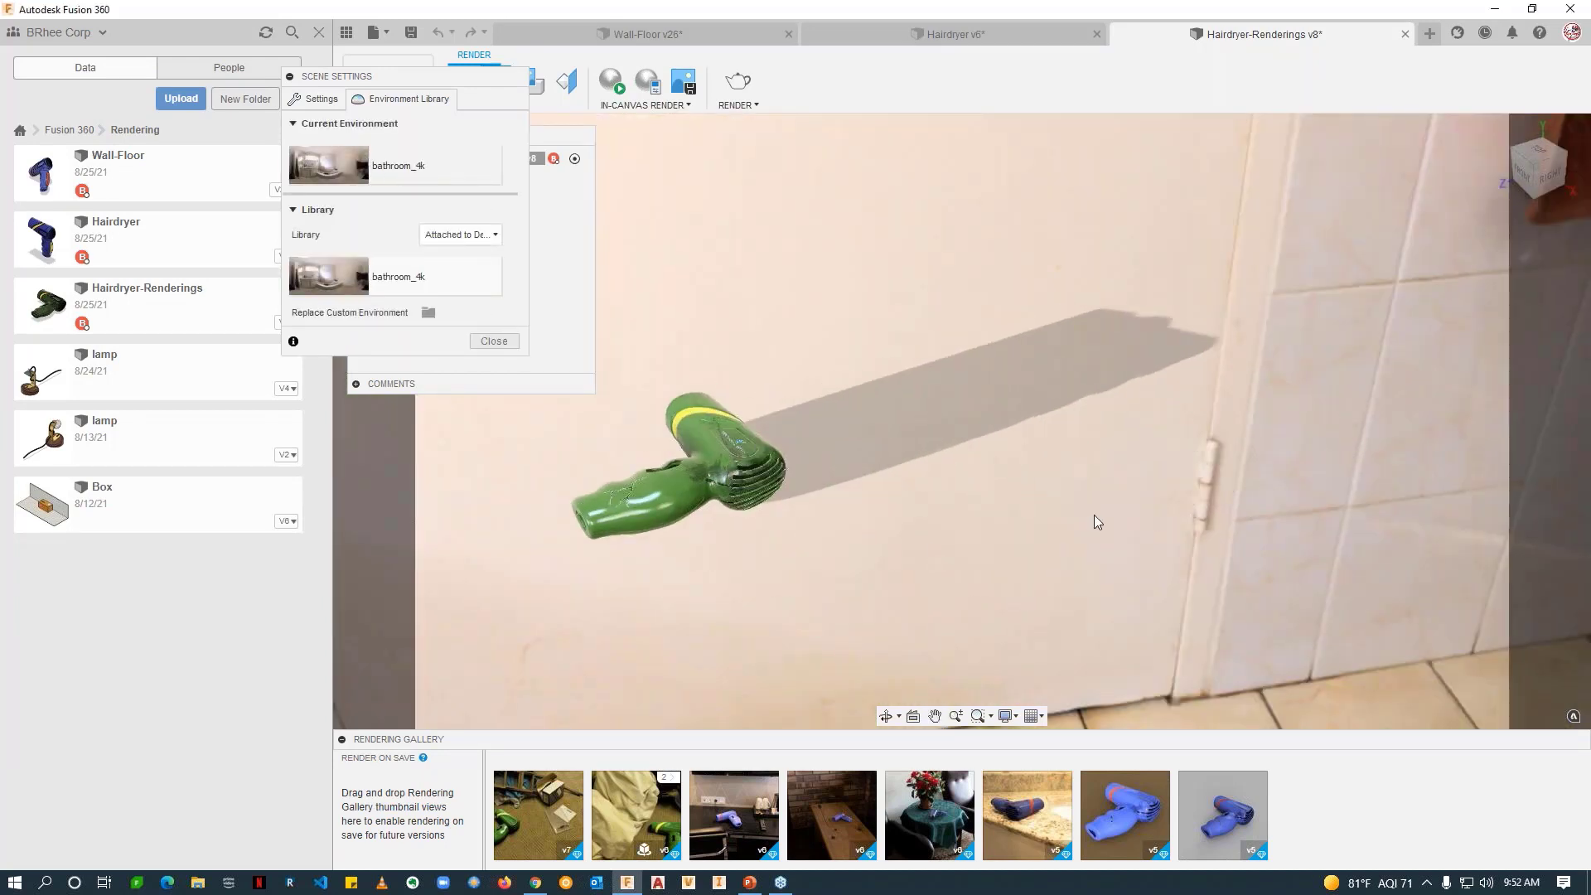
Step: Close the scene settings and frame the hairdryer on the bathroom countertop beside the sink
middle_drag(1094, 522, 1298, 603)
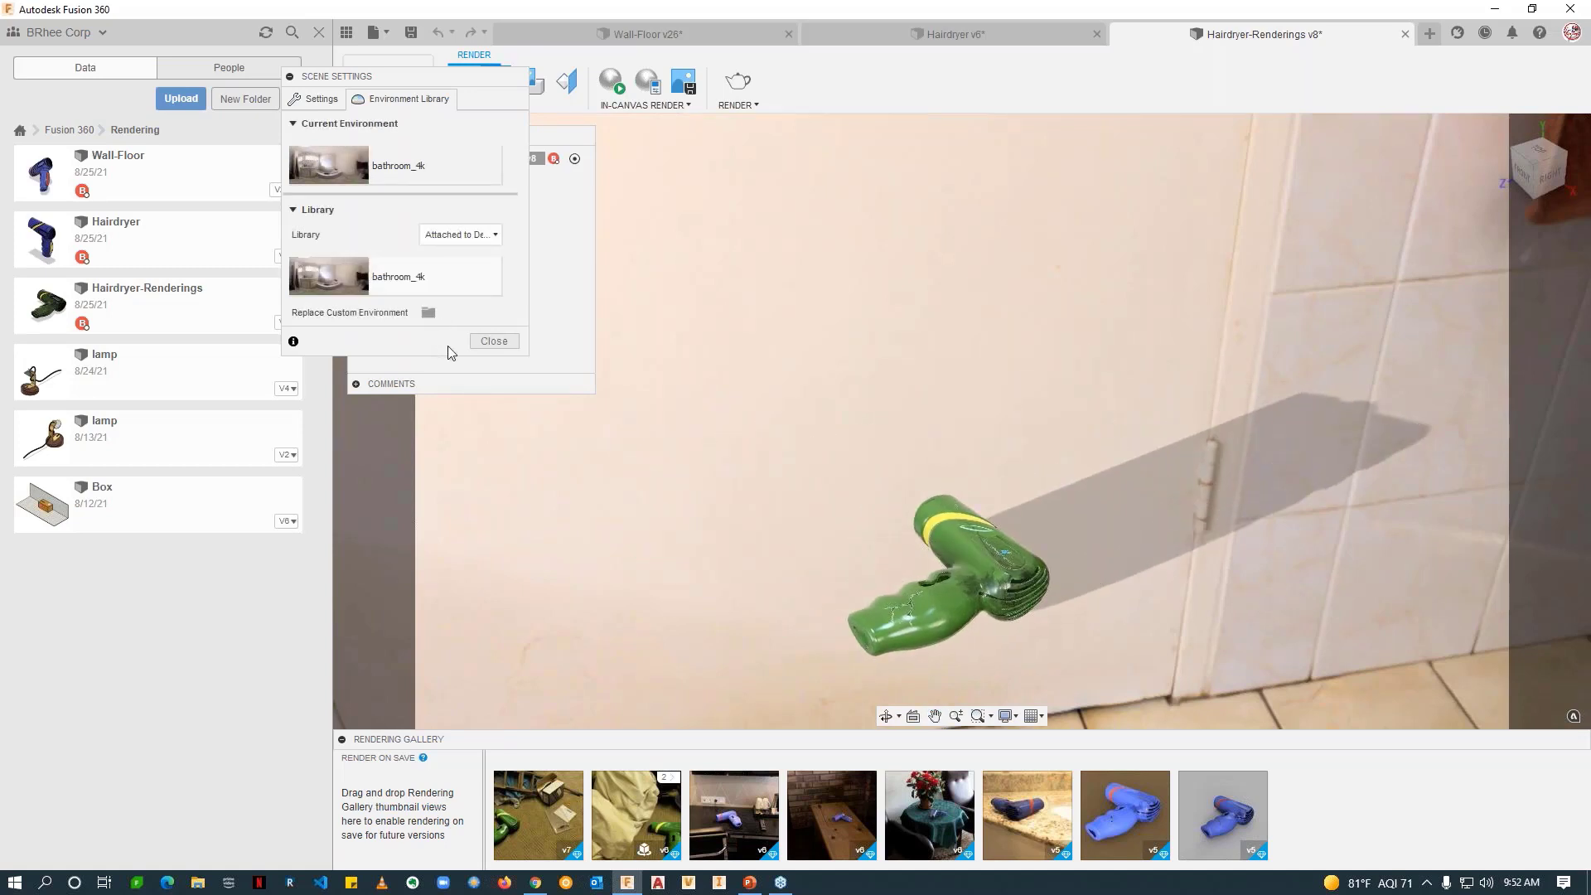
click(494, 341)
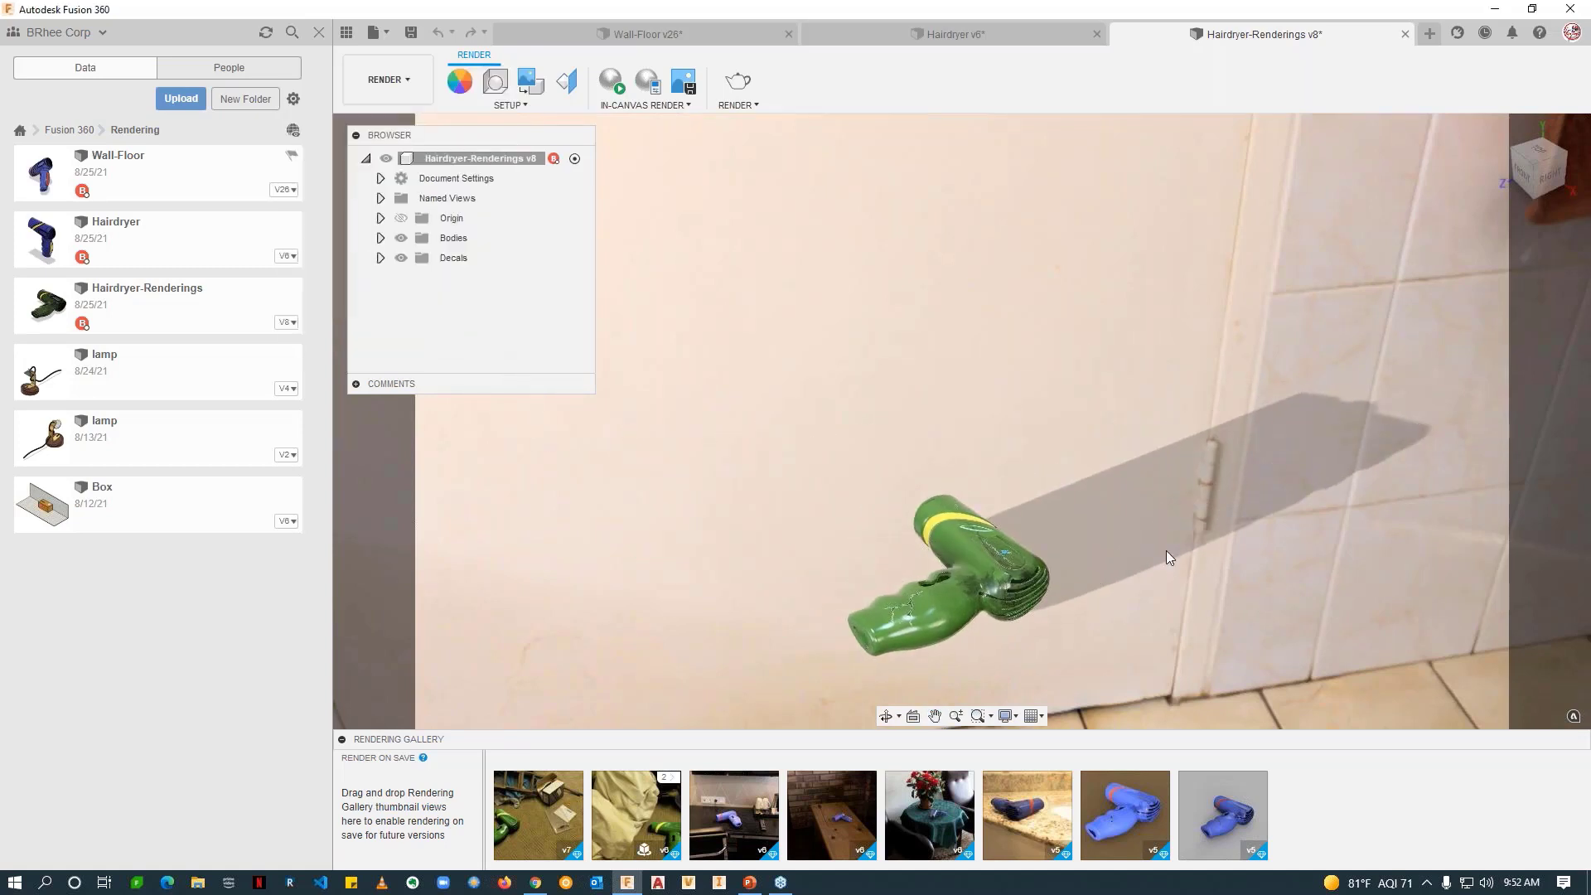
middle_drag(1166, 550, 1300, 576)
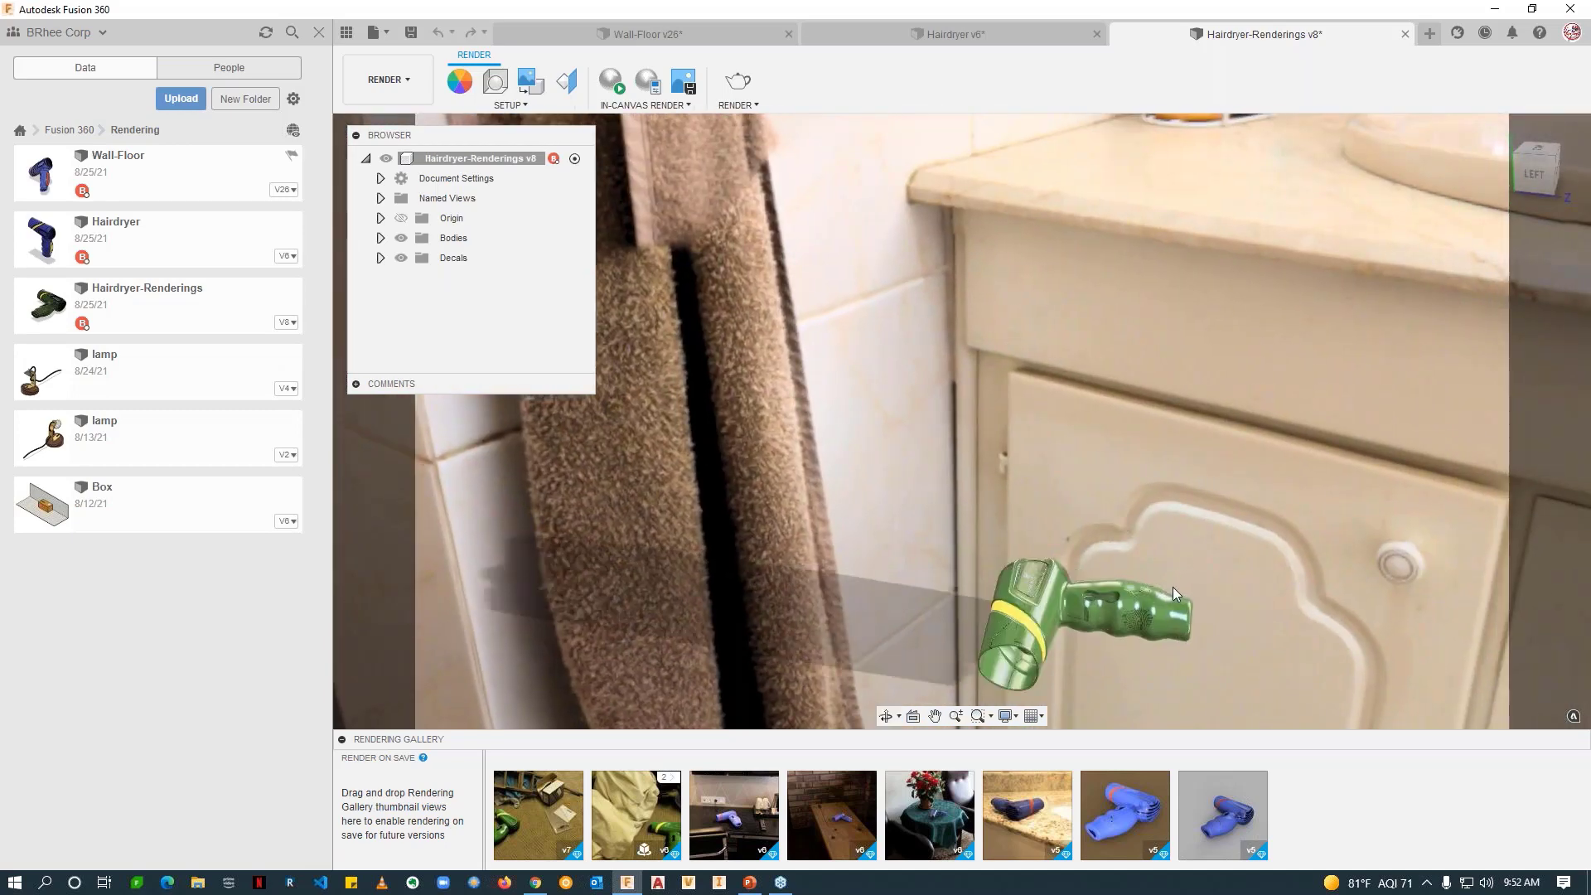
middle_drag(1172, 587, 1270, 155)
shift+middle_drag(1282, 455, 1290, 505)
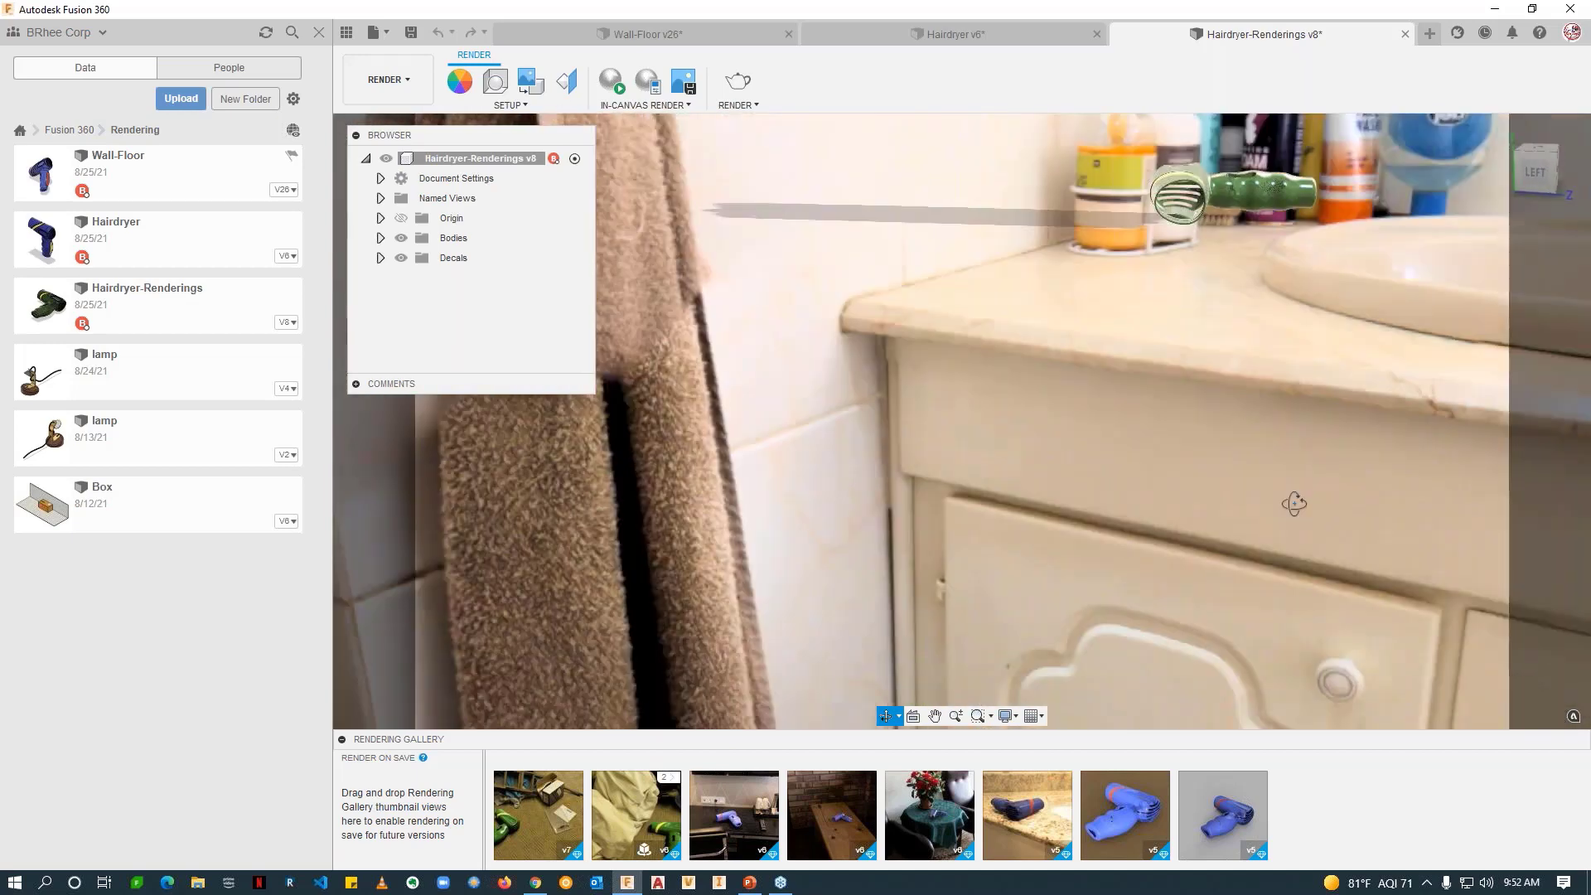
middle_drag(1172, 408, 1129, 376)
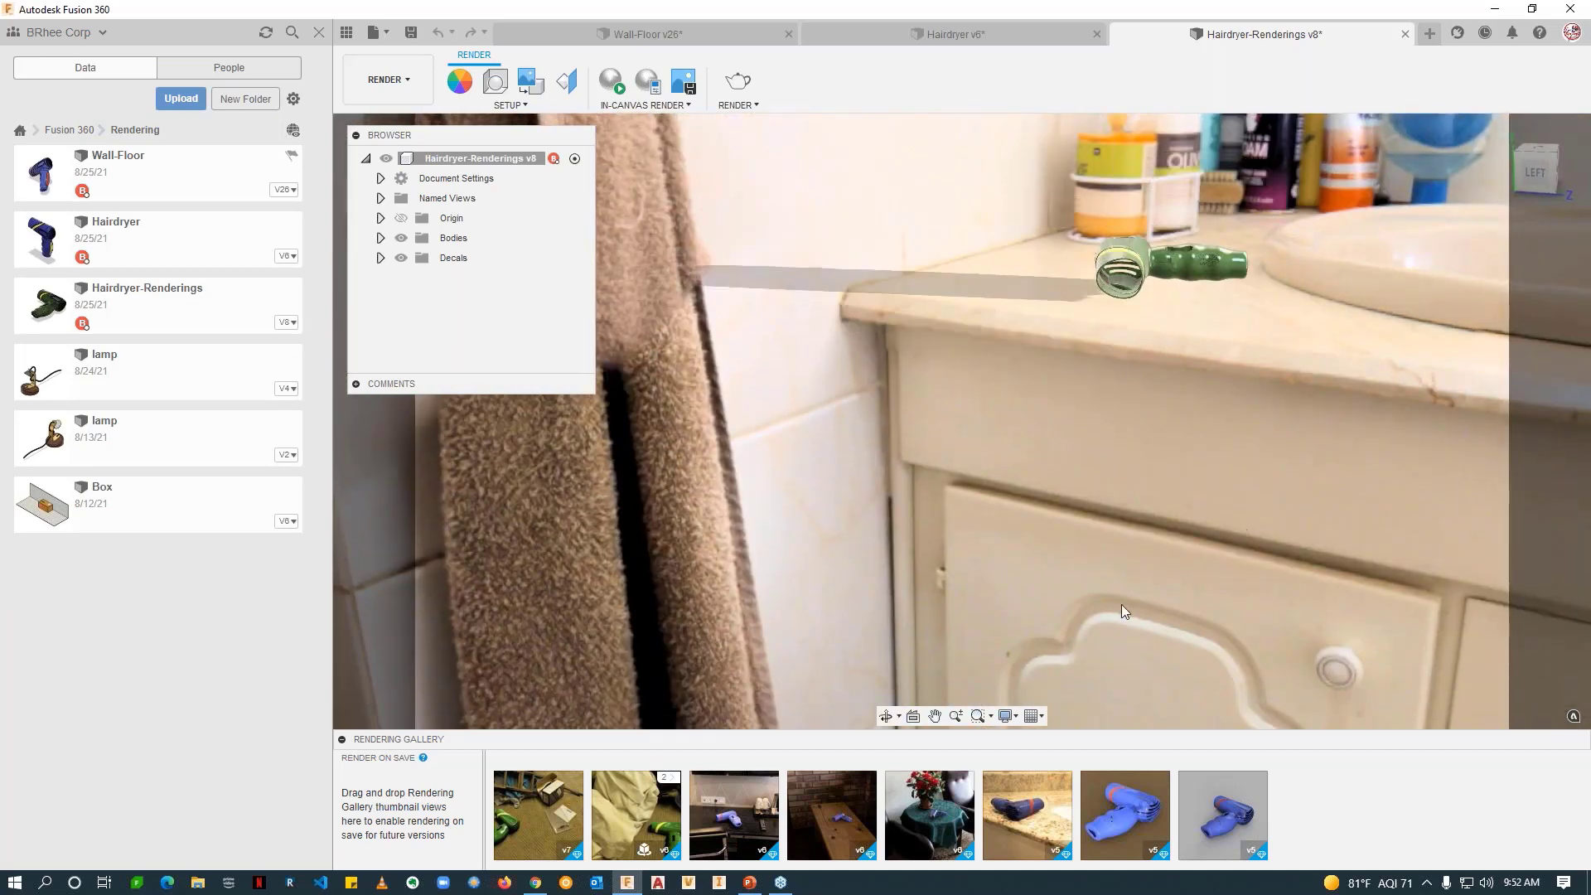
Step: Check the hairdryer from the home view in the Design workspace and return to the Render workspace
click(362, 92)
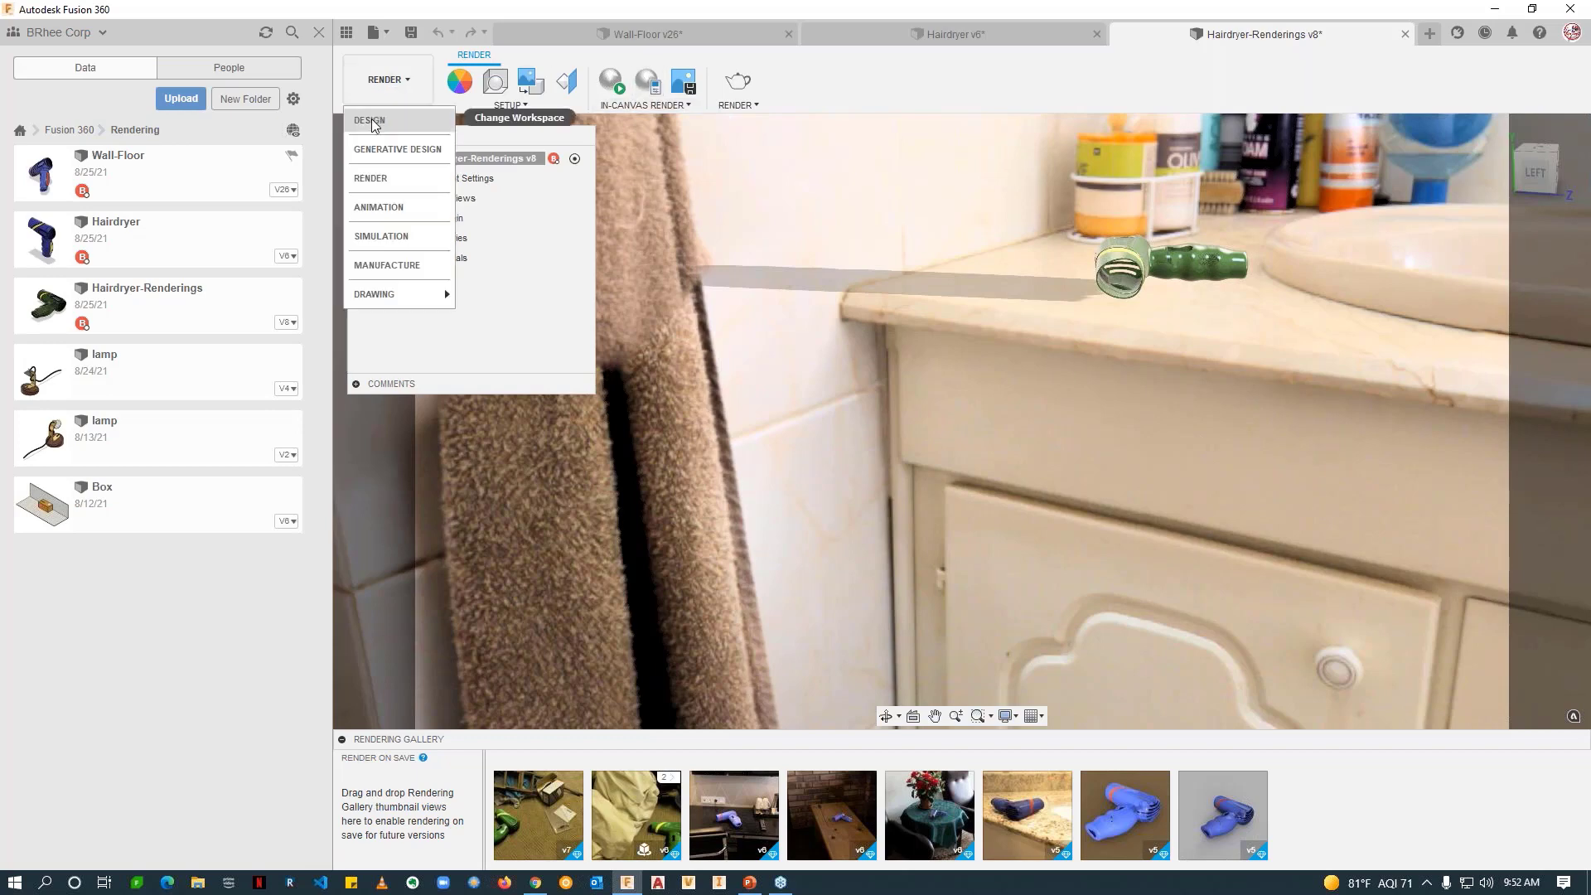
click(366, 121)
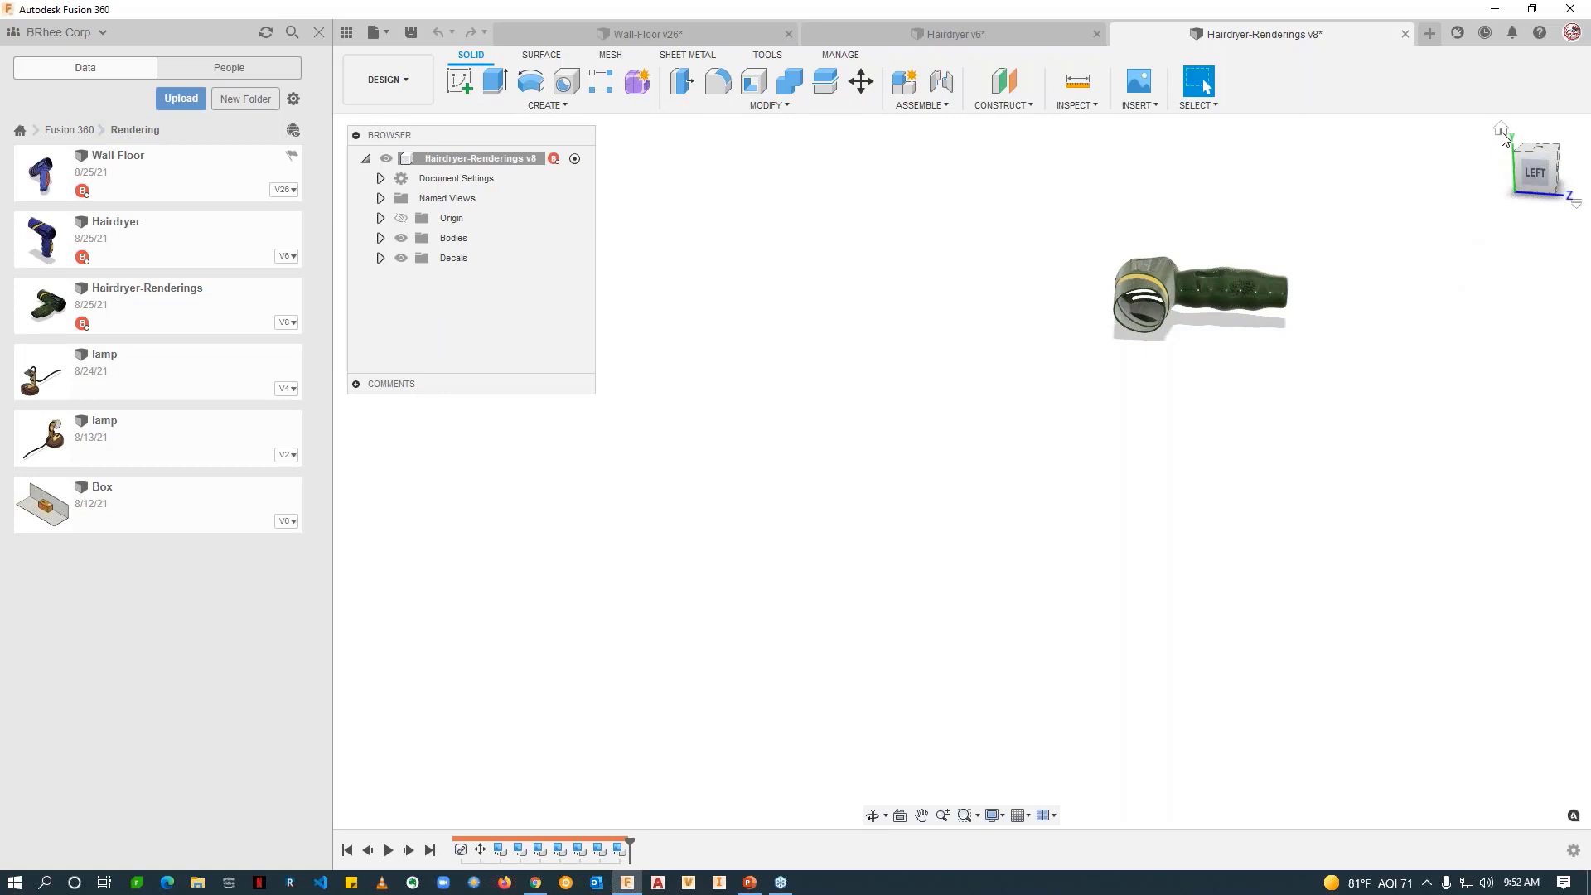
click(1501, 141)
click(386, 79)
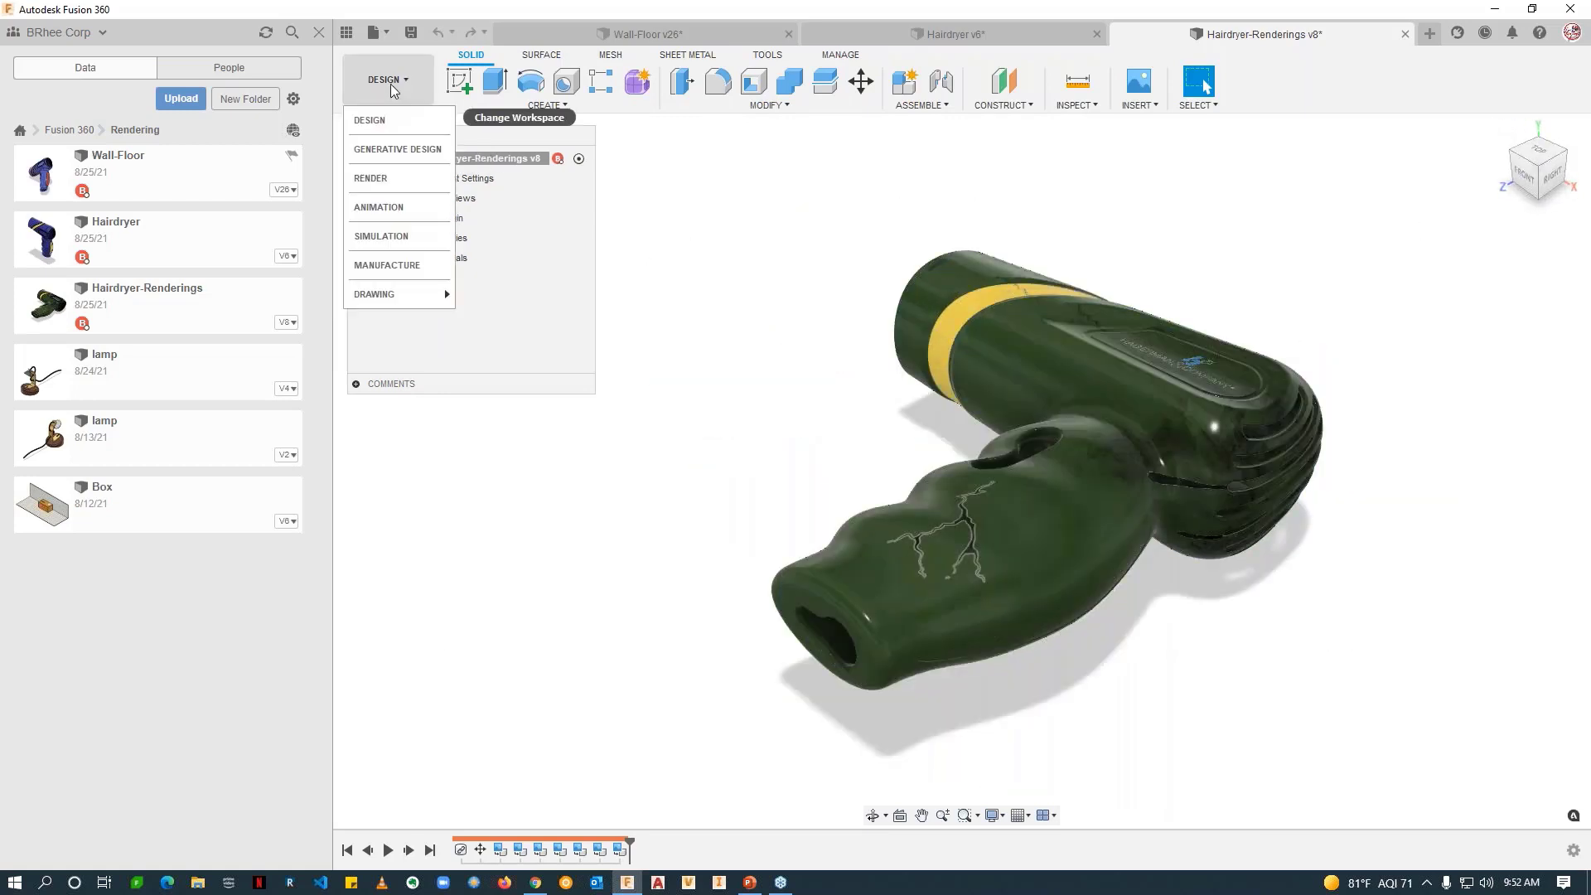
click(371, 179)
shift+middle_drag(982, 504, 1098, 500)
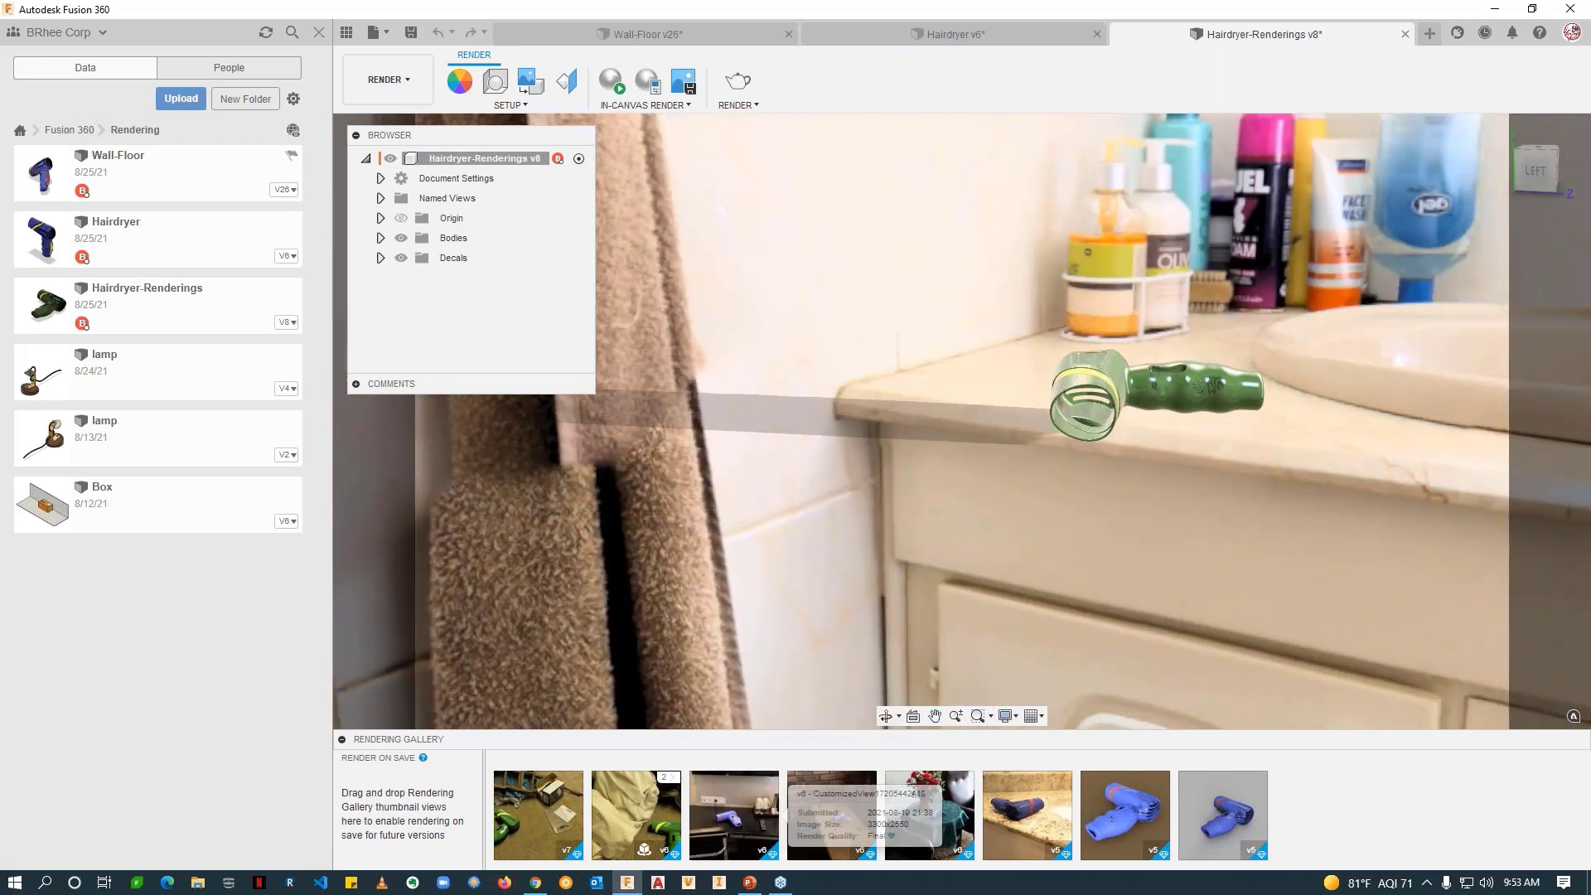
Step: View the gallery rendering of the blue hairdryer on the granite countertop, close it, and reposition the browser panel
click(1030, 797)
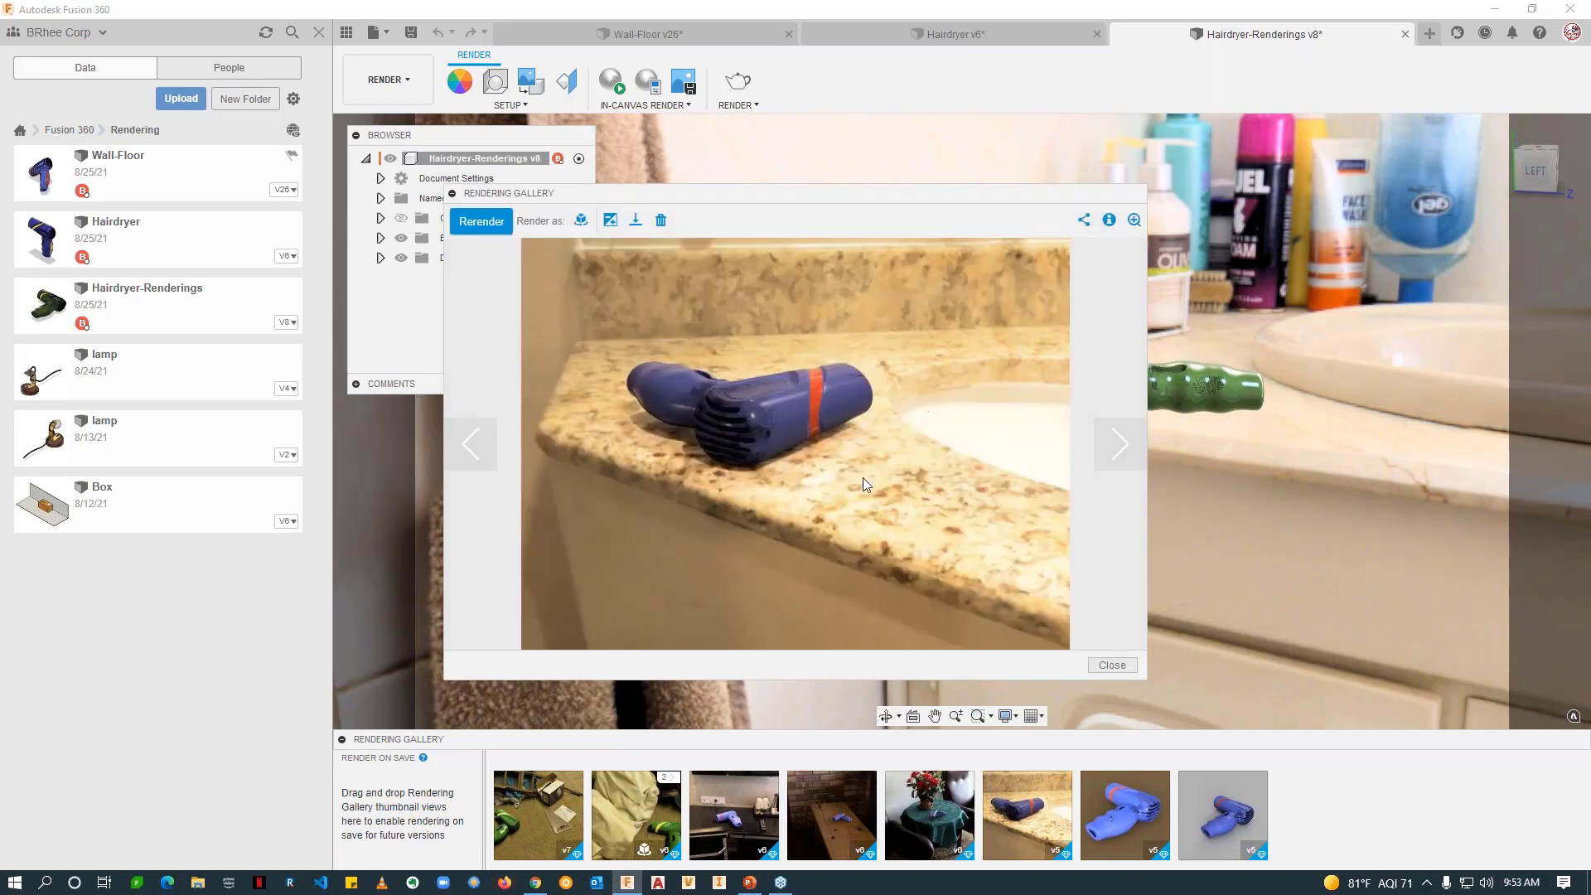
click(1110, 665)
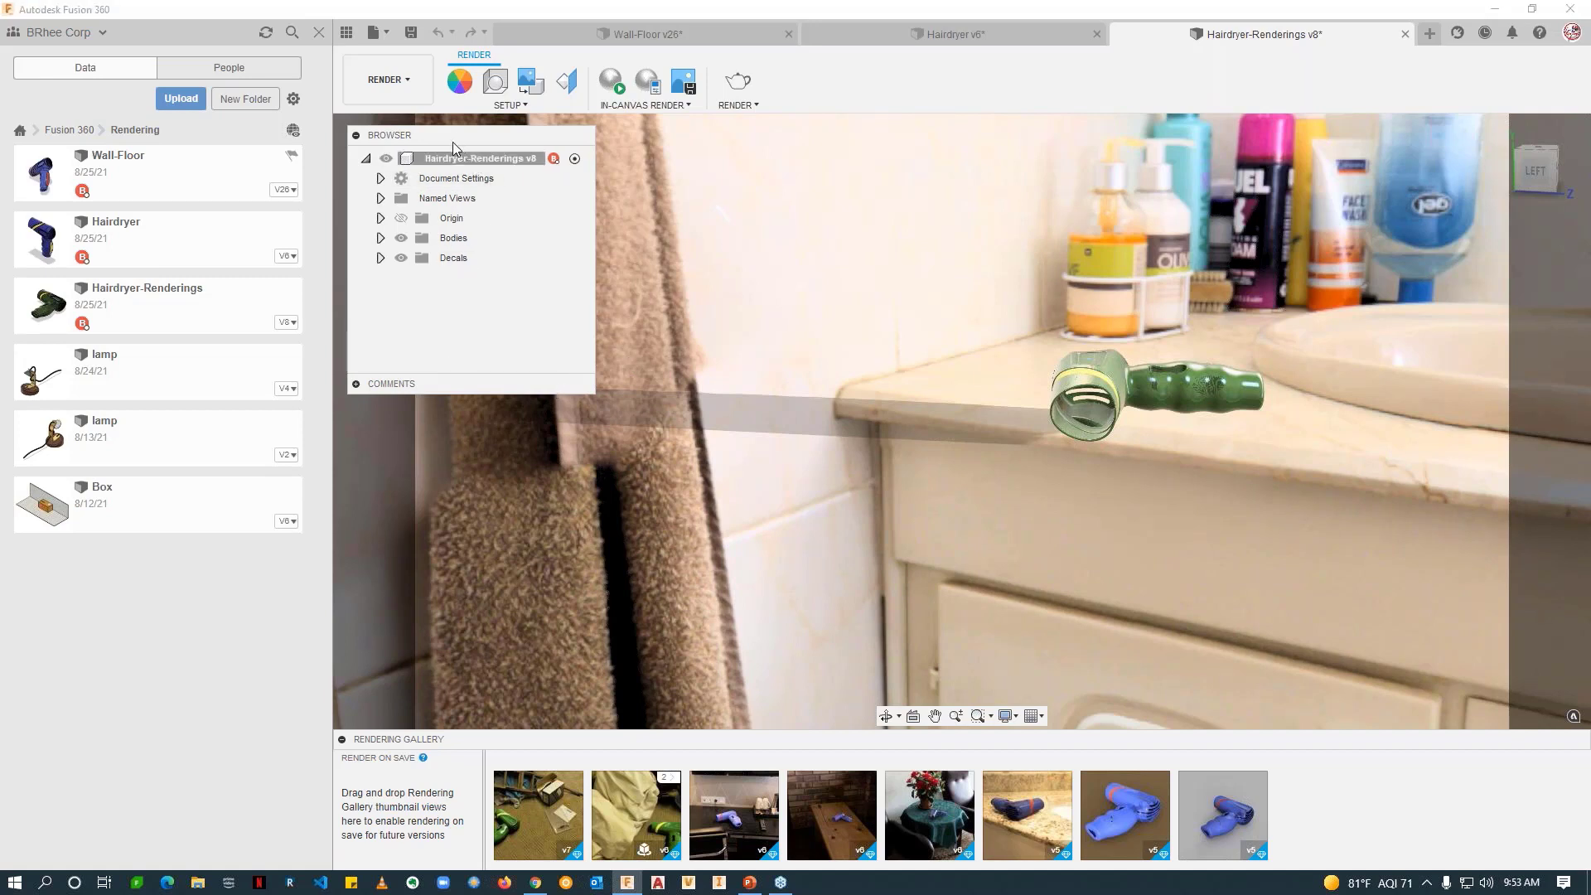
drag(453, 141, 445, 182)
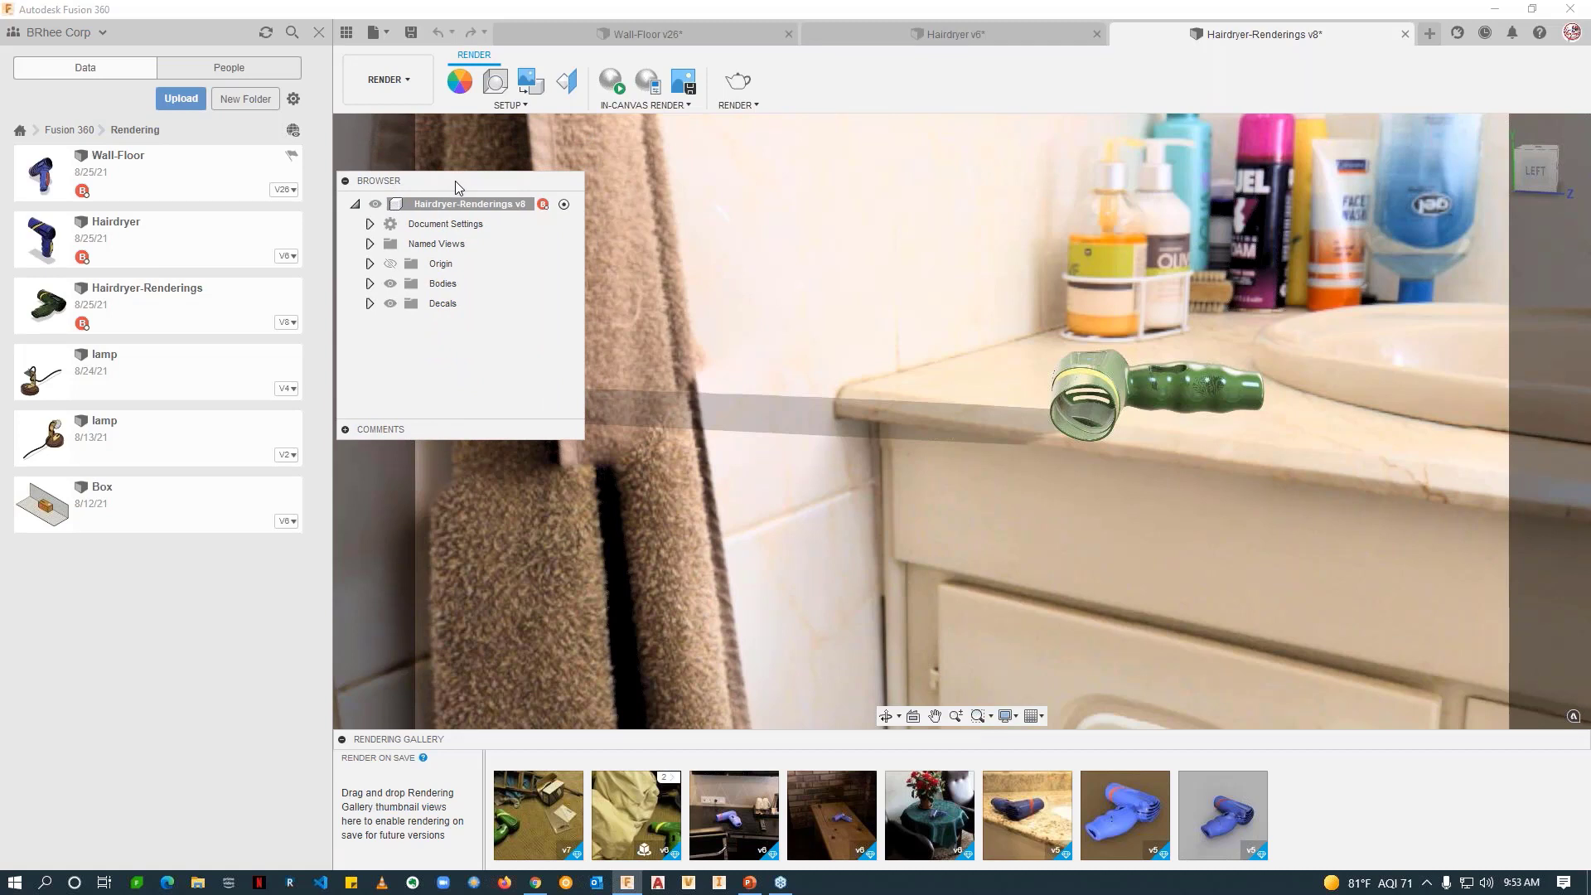
drag(455, 180, 452, 151)
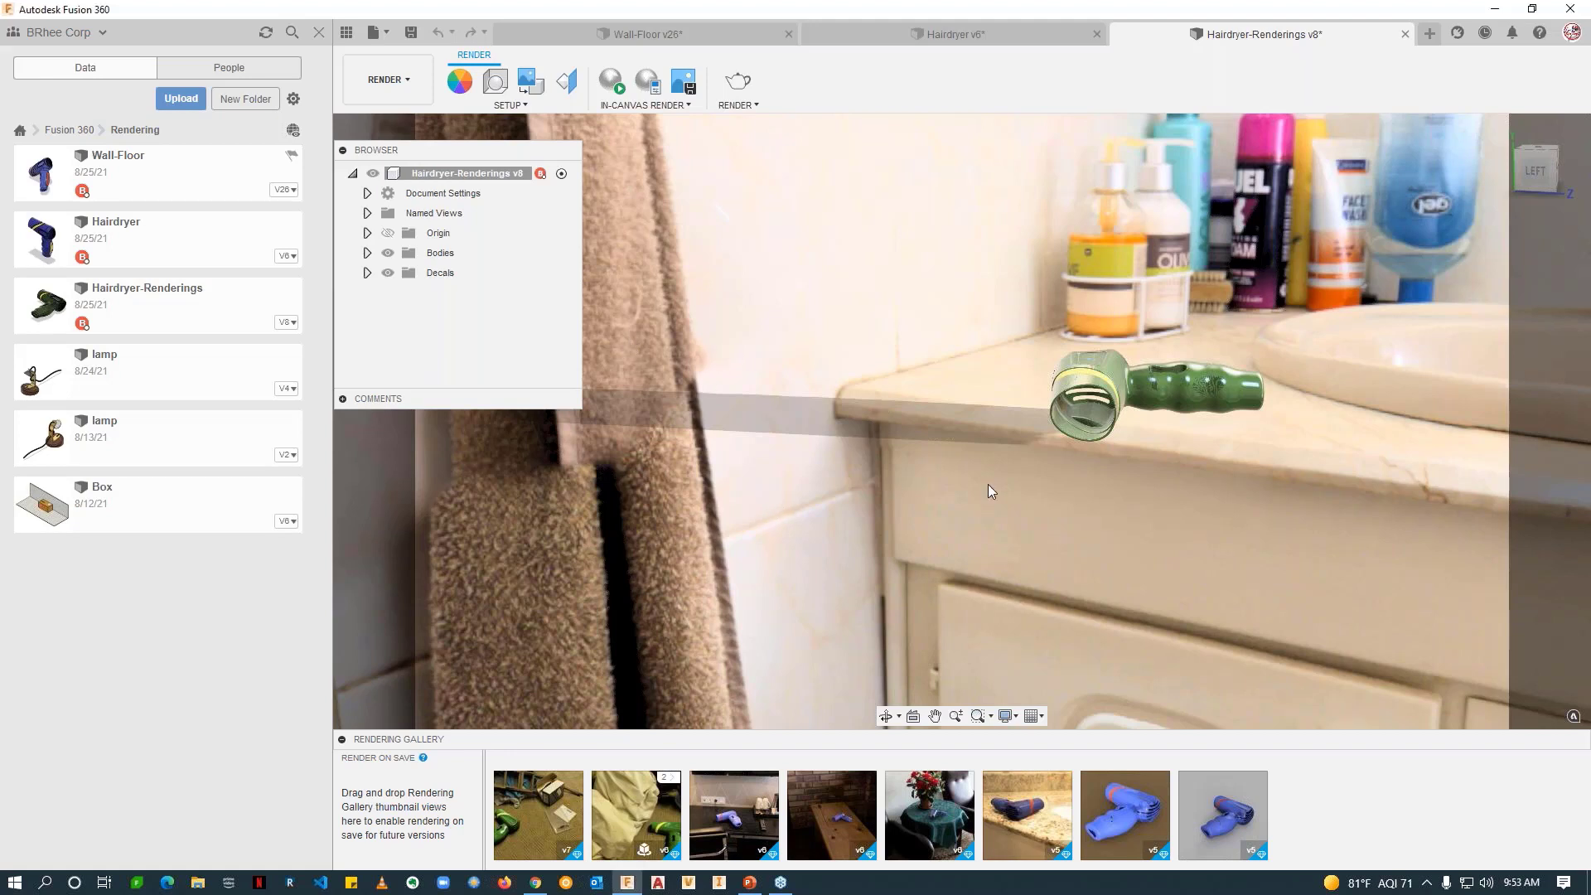
Step: Frame the hairdryer at the corner of the bathroom countertop and switch to the Design workspace
shift+middle_drag(988, 484, 993, 390)
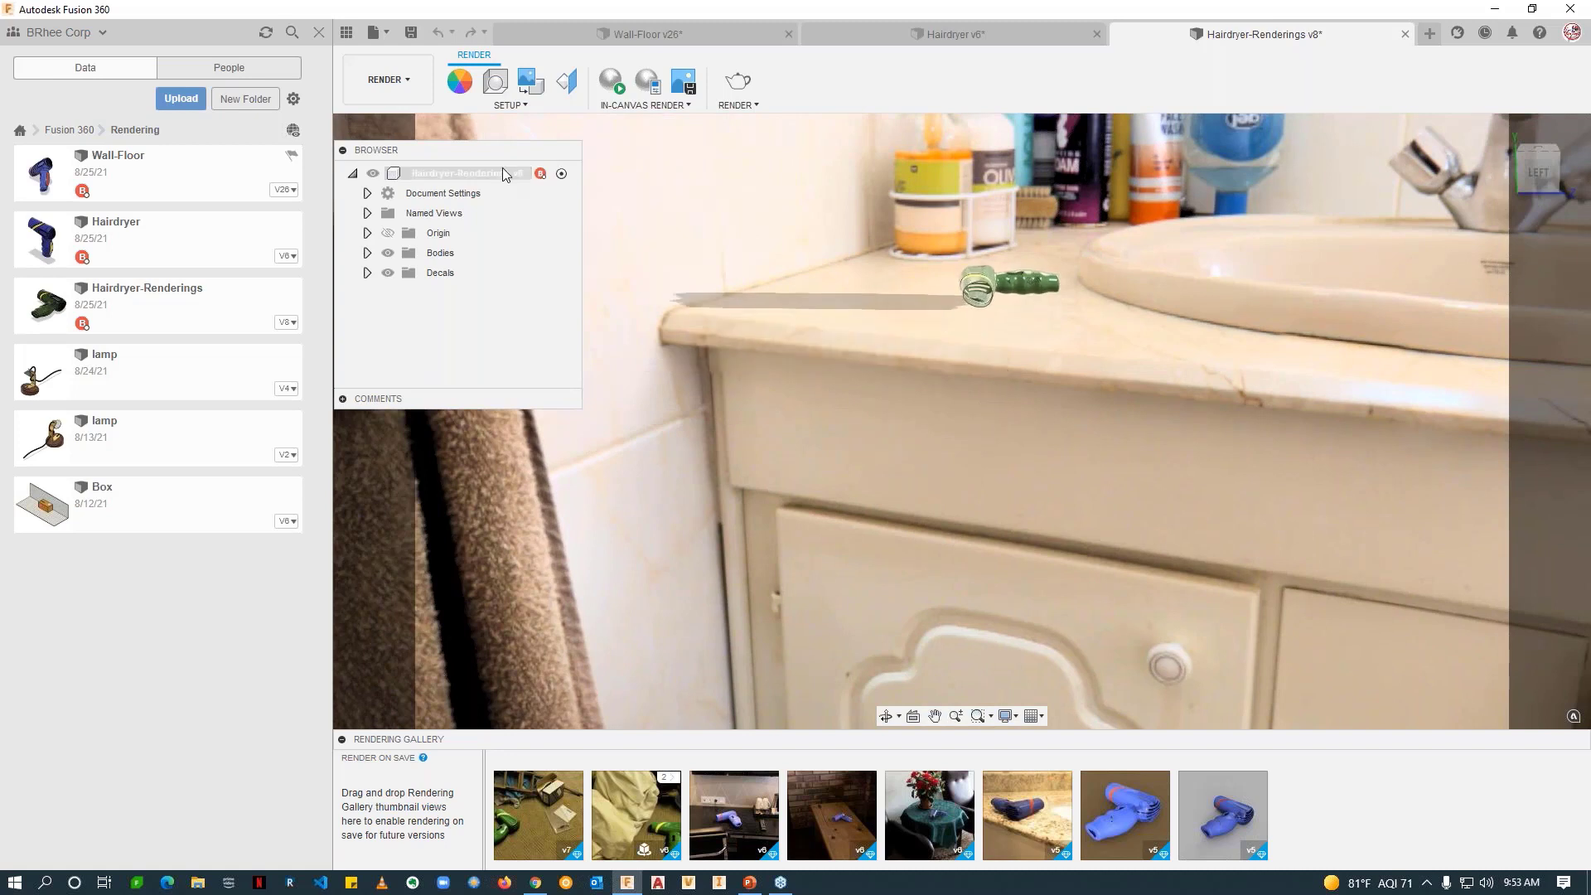
click(386, 80)
click(377, 121)
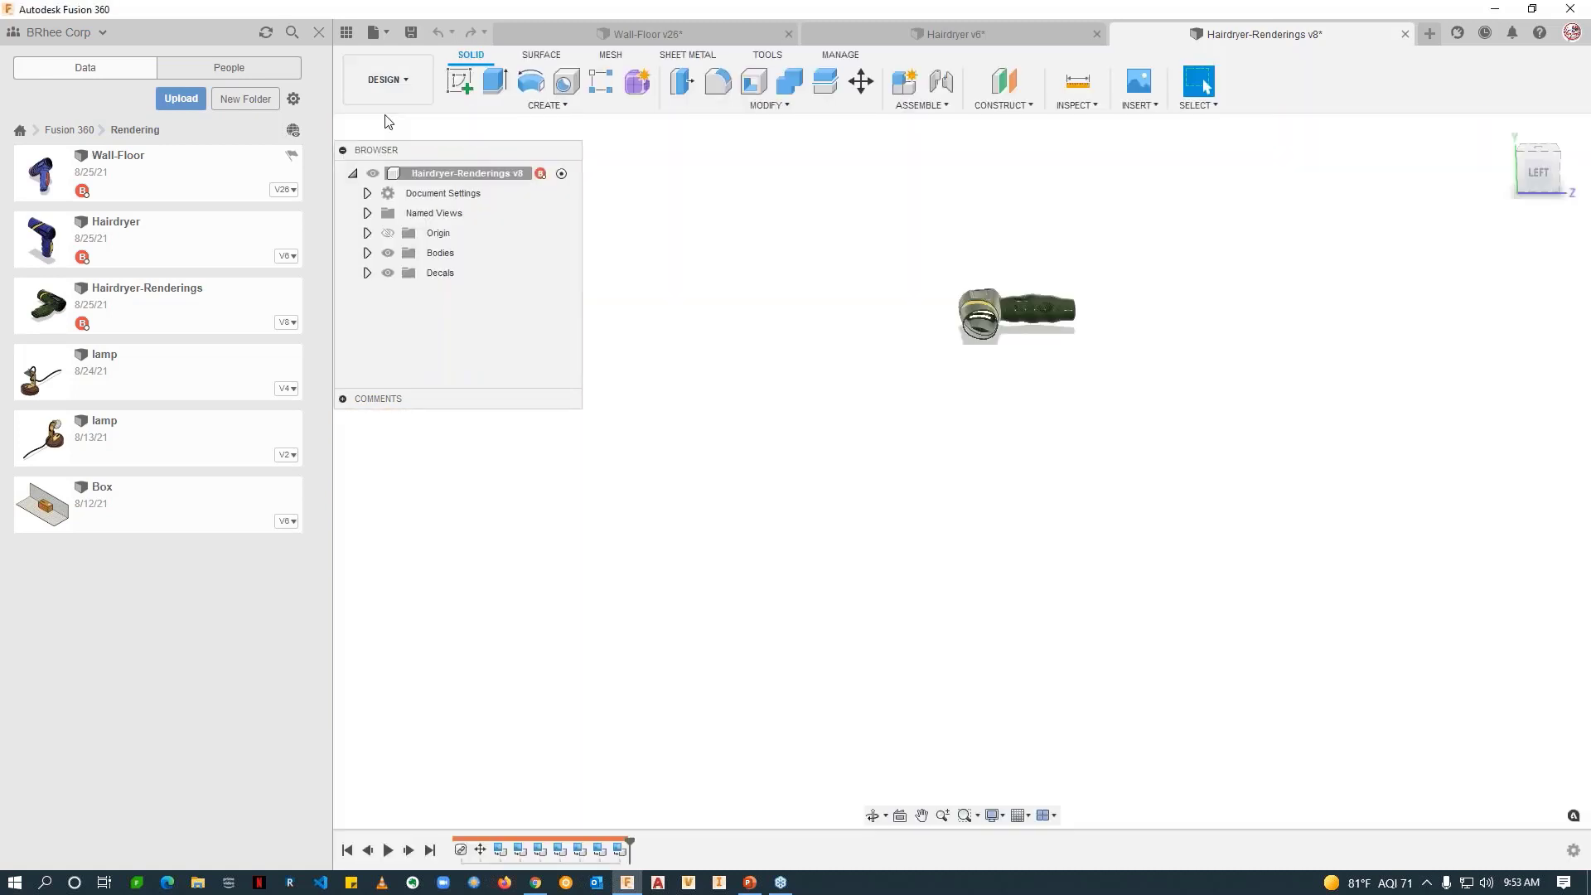
key(m)
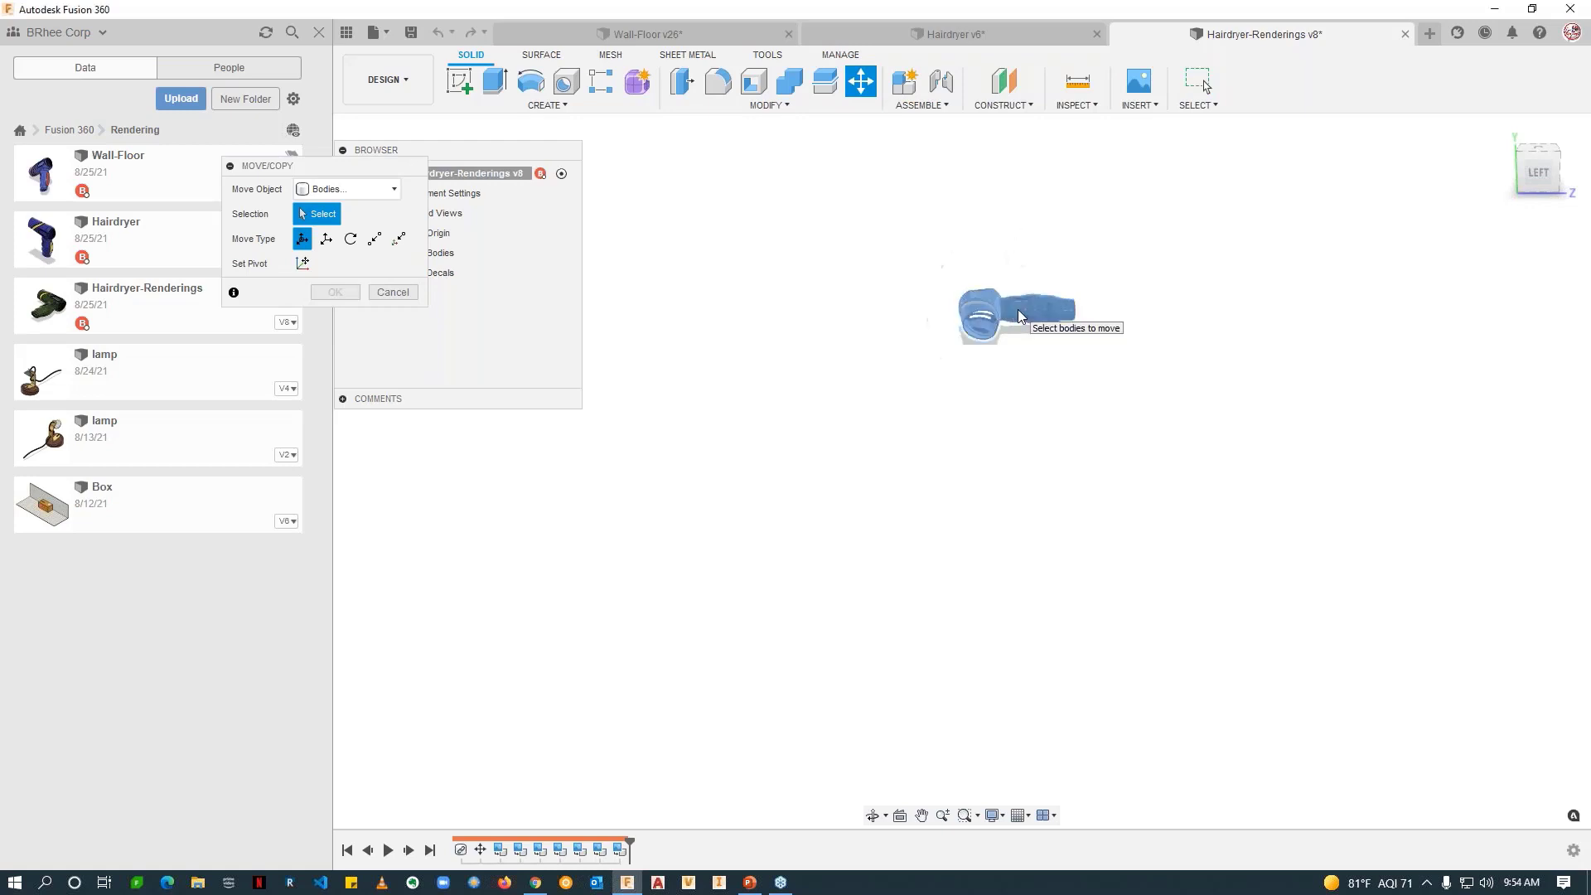
click(1048, 336)
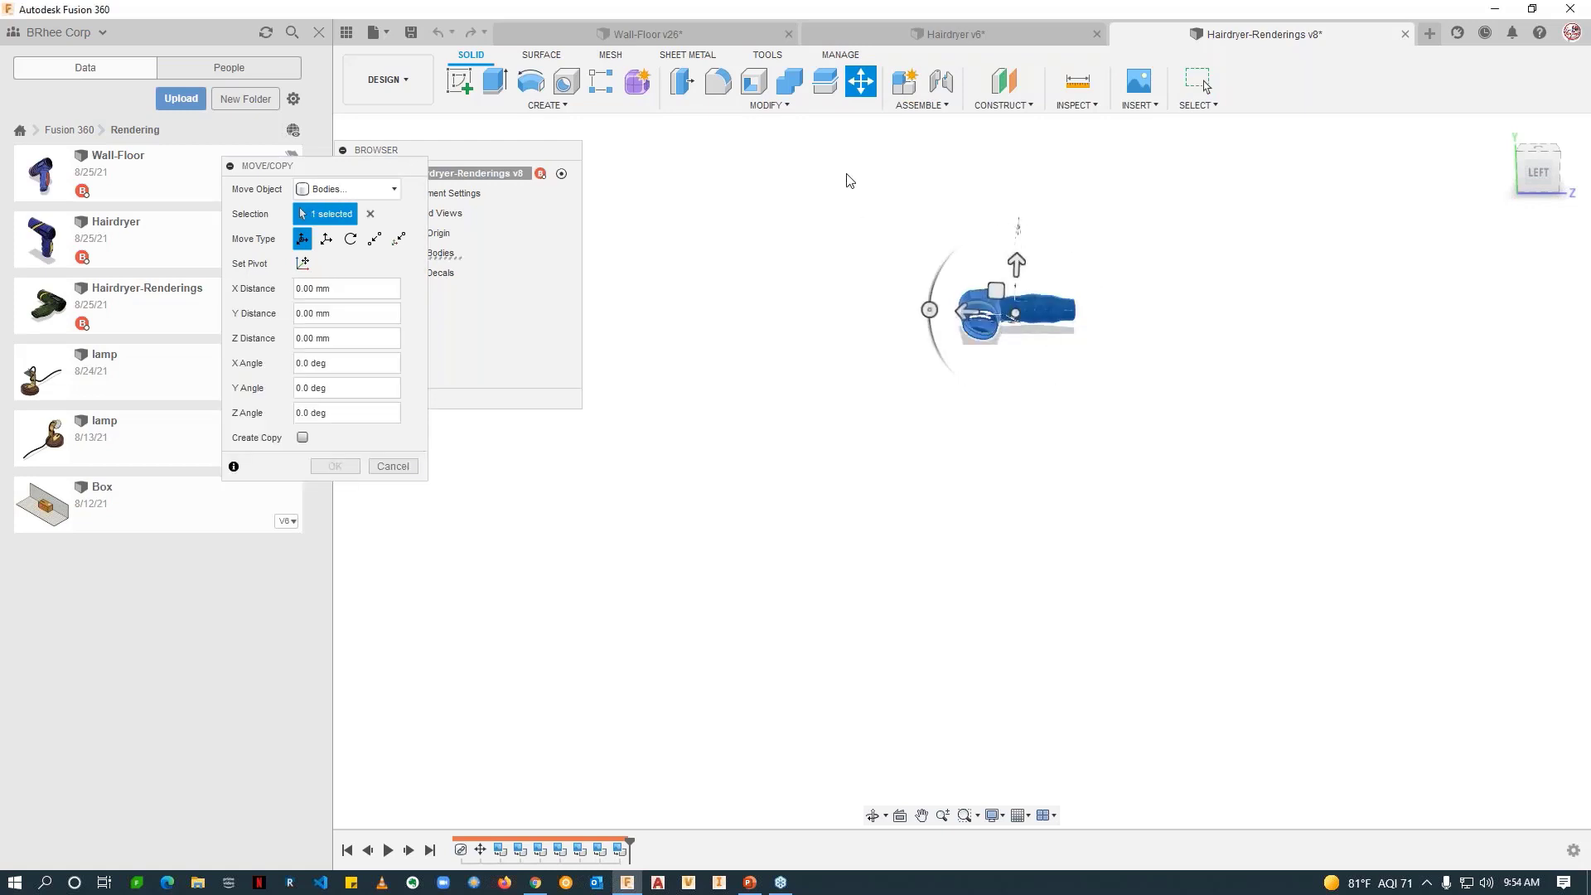
key(Escape)
Step: Rotate the hairdryer body by about -111.7 degrees around the Z axis with Move/Copy
click(858, 82)
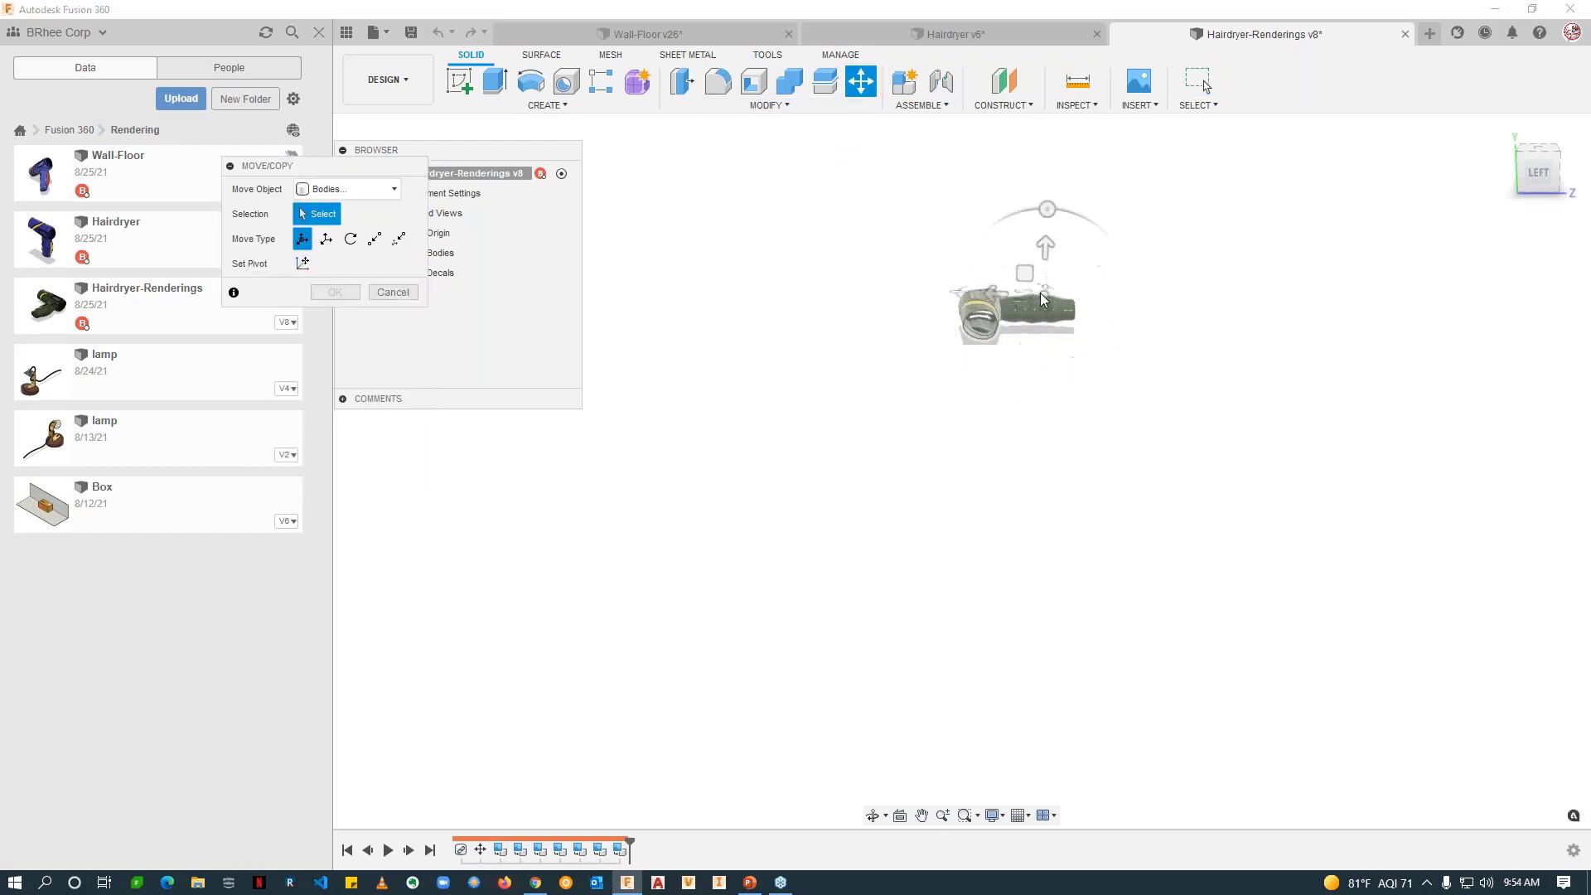
click(1043, 300)
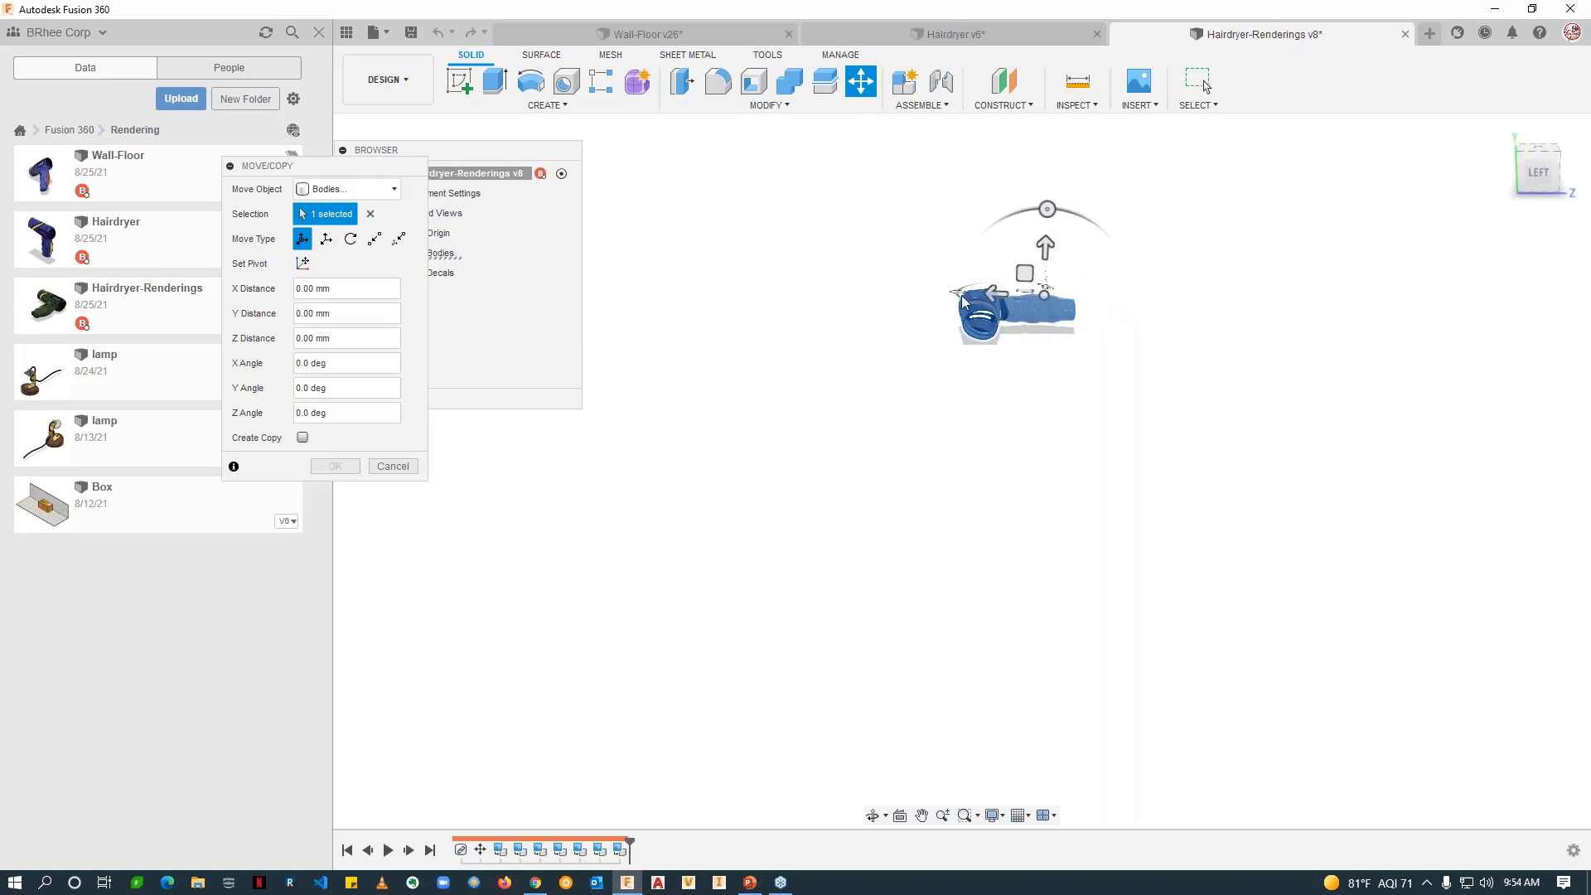
mouse_move(986, 286)
shift+middle_down()
mouse_move(1019, 401)
mouse_move(959, 286)
shift+middle_up()
drag(959, 287, 1083, 244)
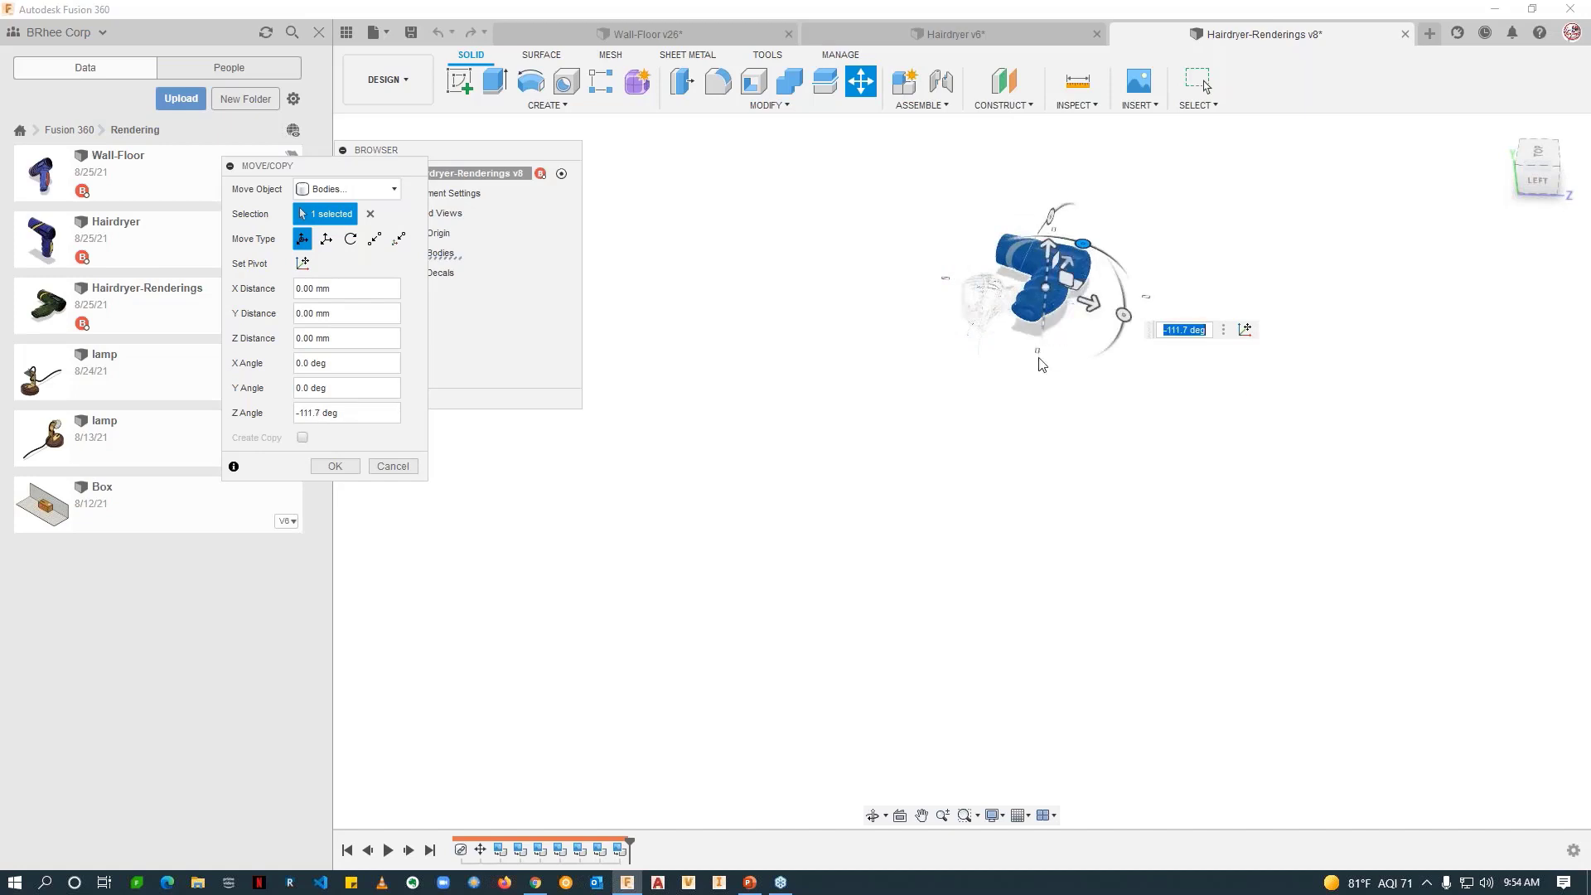
click(335, 465)
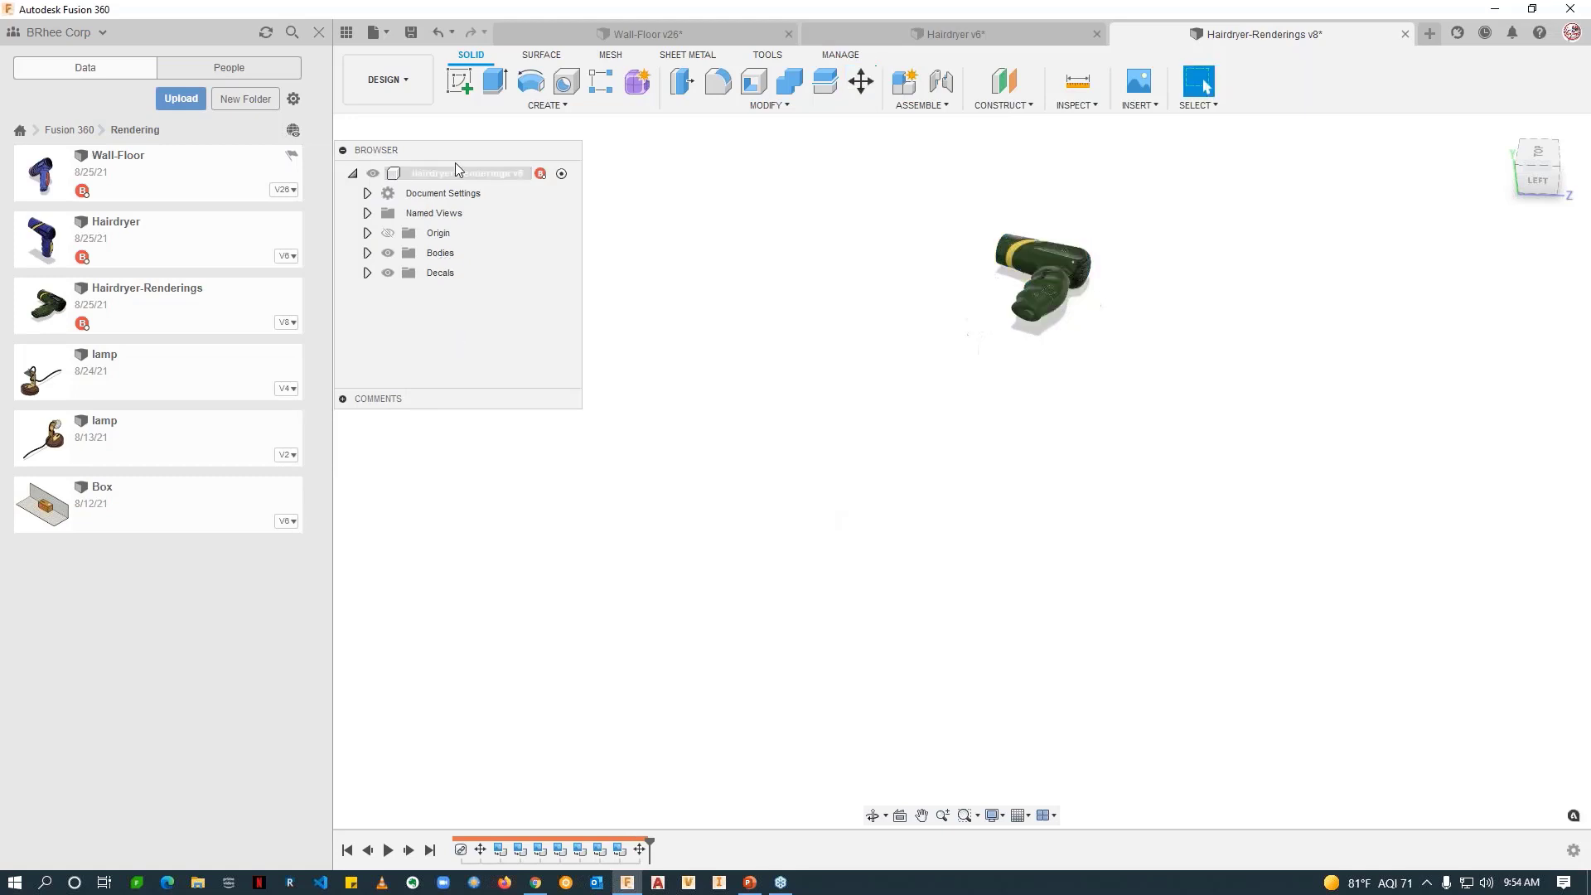
Step: Return to the Render workspace and frame the rotated hairdryer on the bathroom countertop beside the sink
click(386, 80)
click(383, 179)
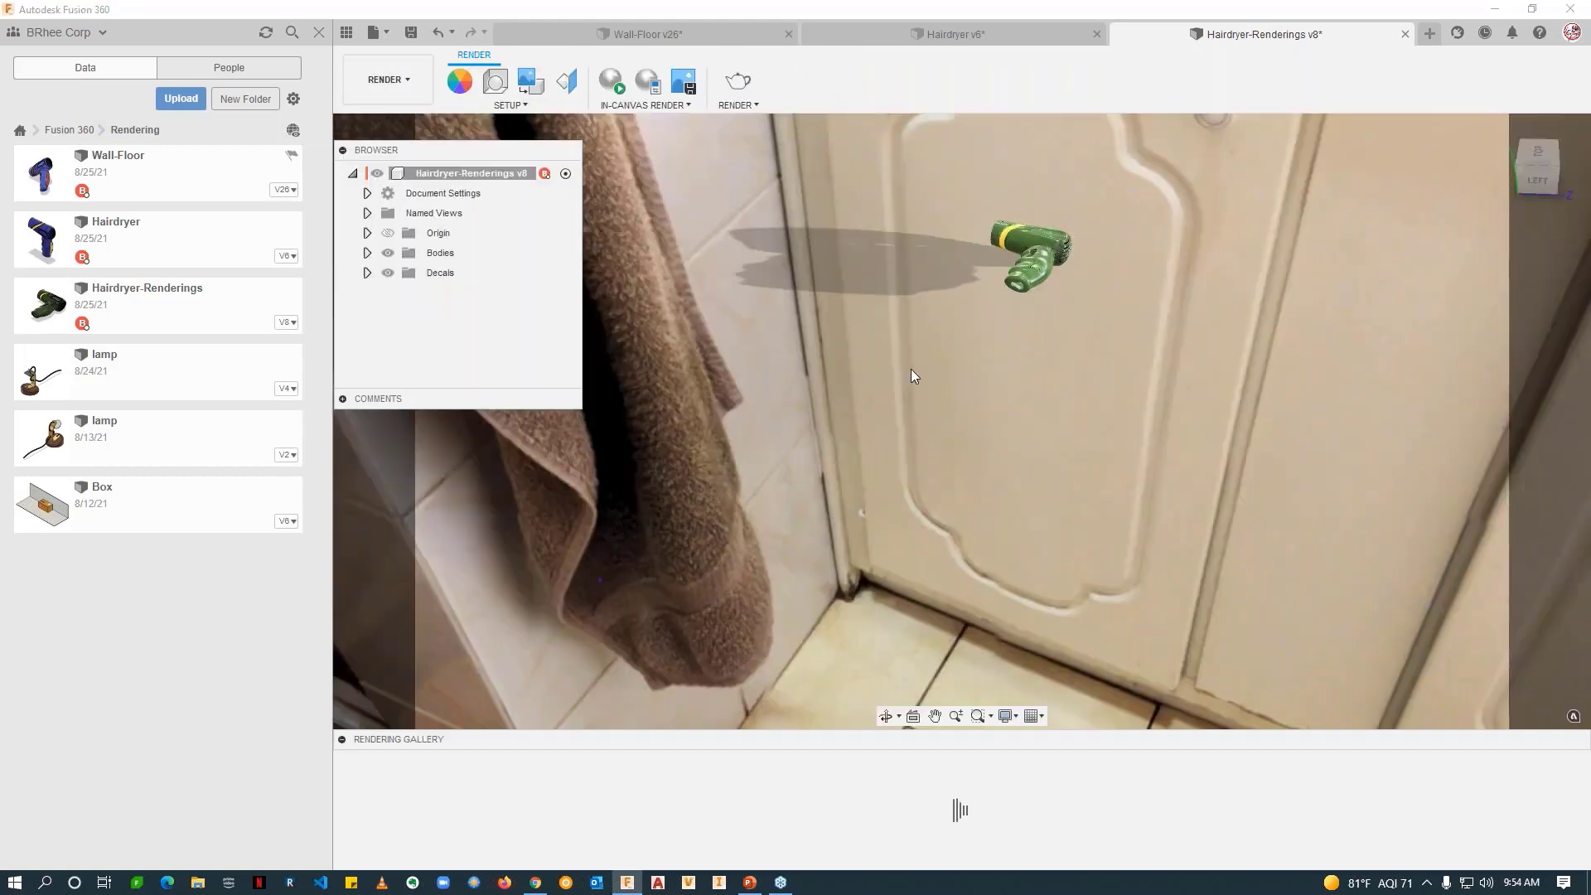
middle_drag(941, 389, 918, 336)
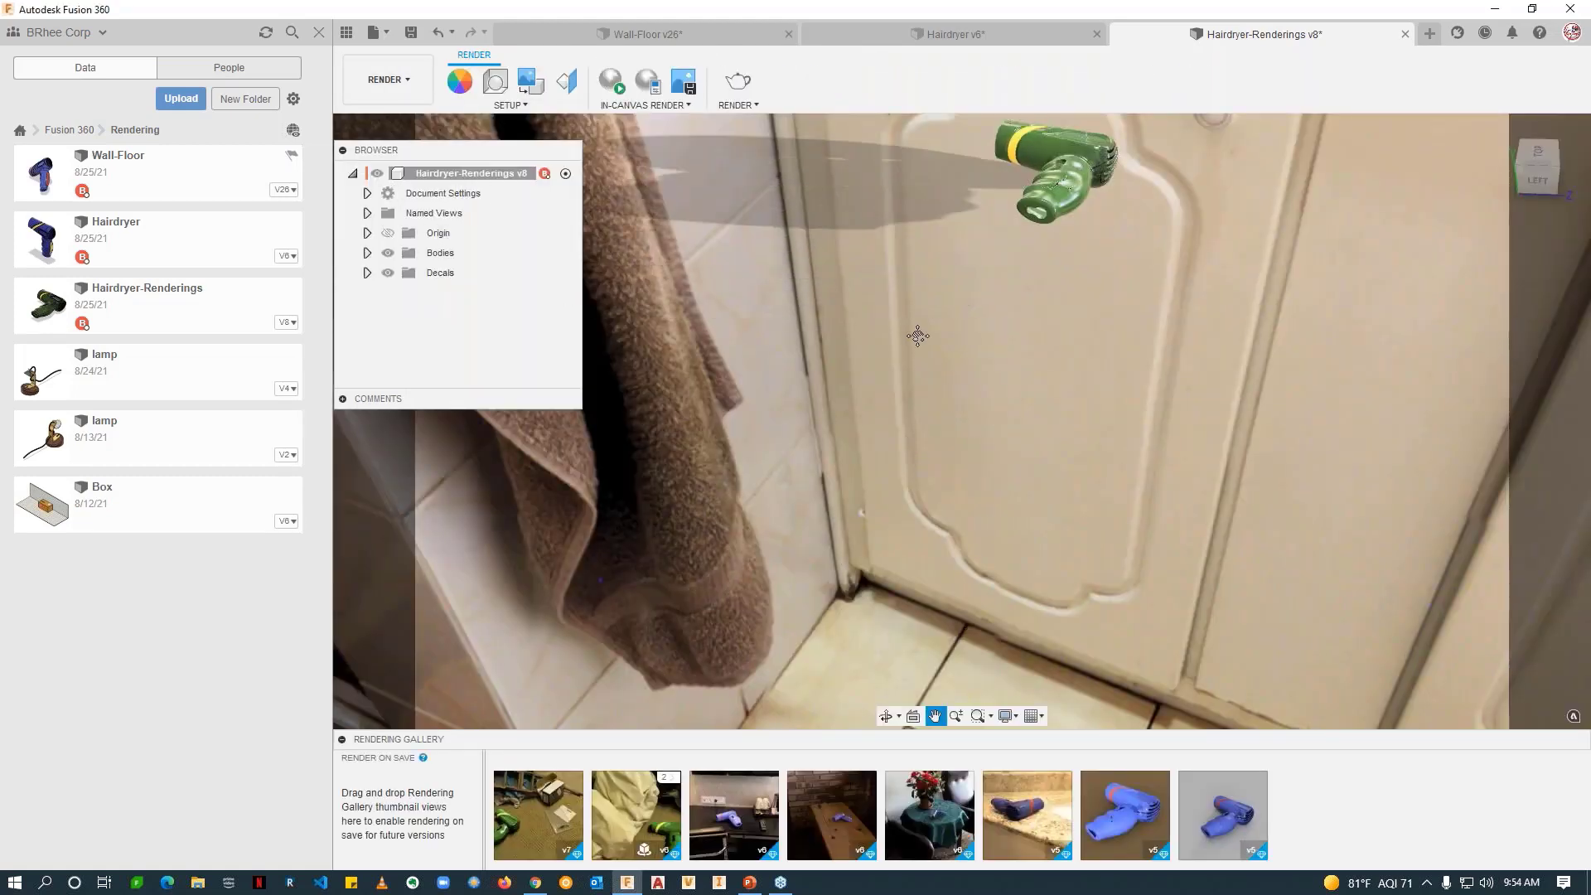
click(1537, 182)
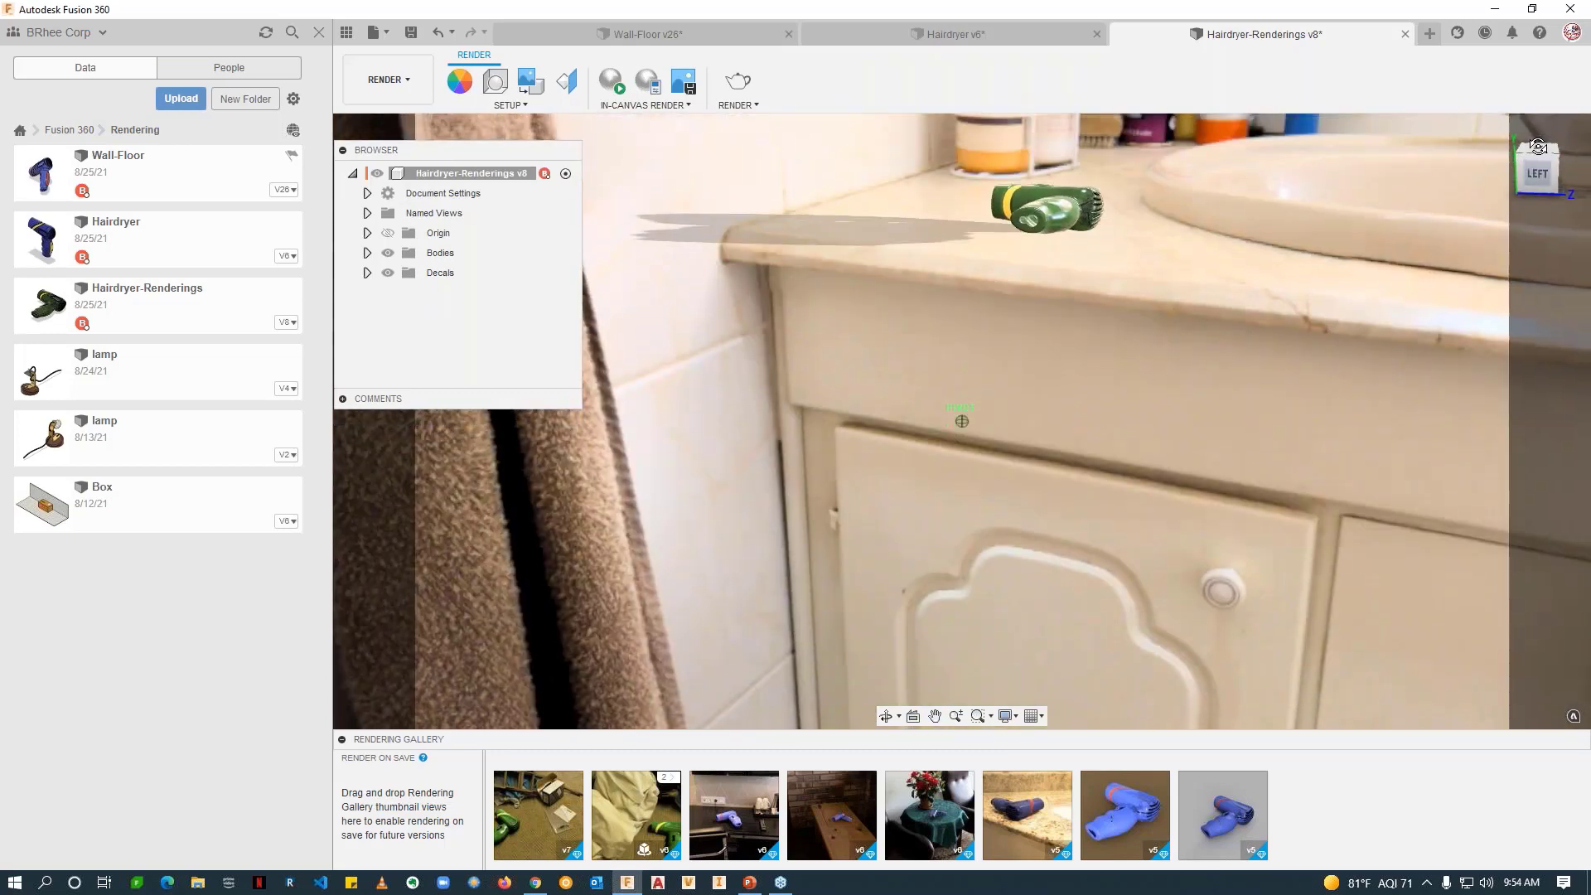
mouse_move(1023, 370)
shift+middle_down()
mouse_move(982, 325)
mouse_move(1030, 291)
shift+middle_up()
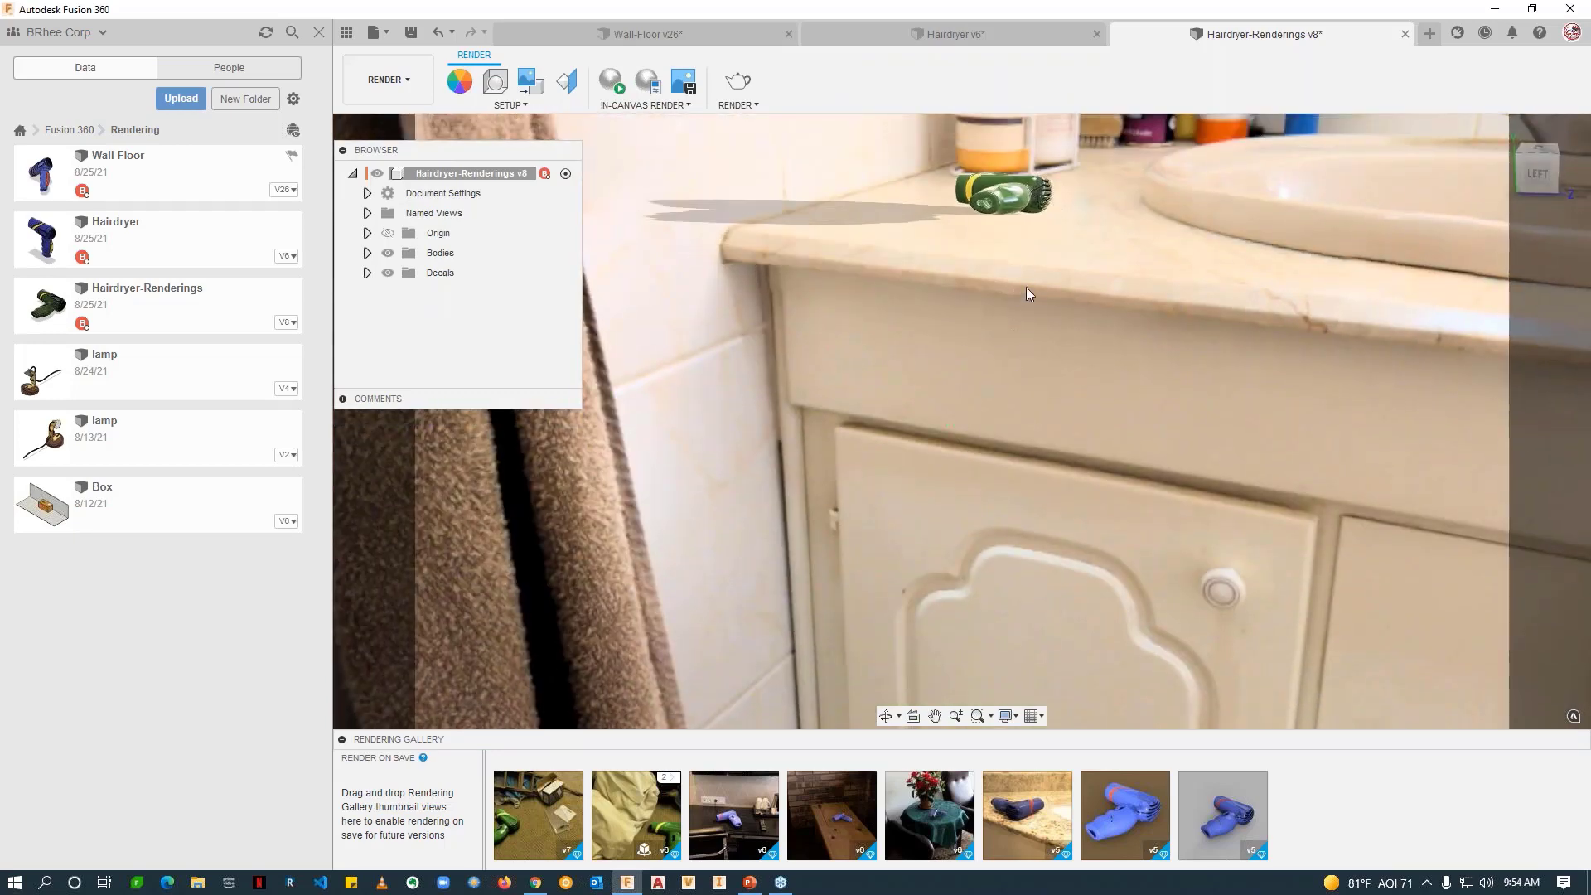
Step: Frame the hairdryer against the cabinet doors above the tiled floor and run an in-canvas render at Excellent quality
shift+middle_drag(1511, 178, 1203, 421)
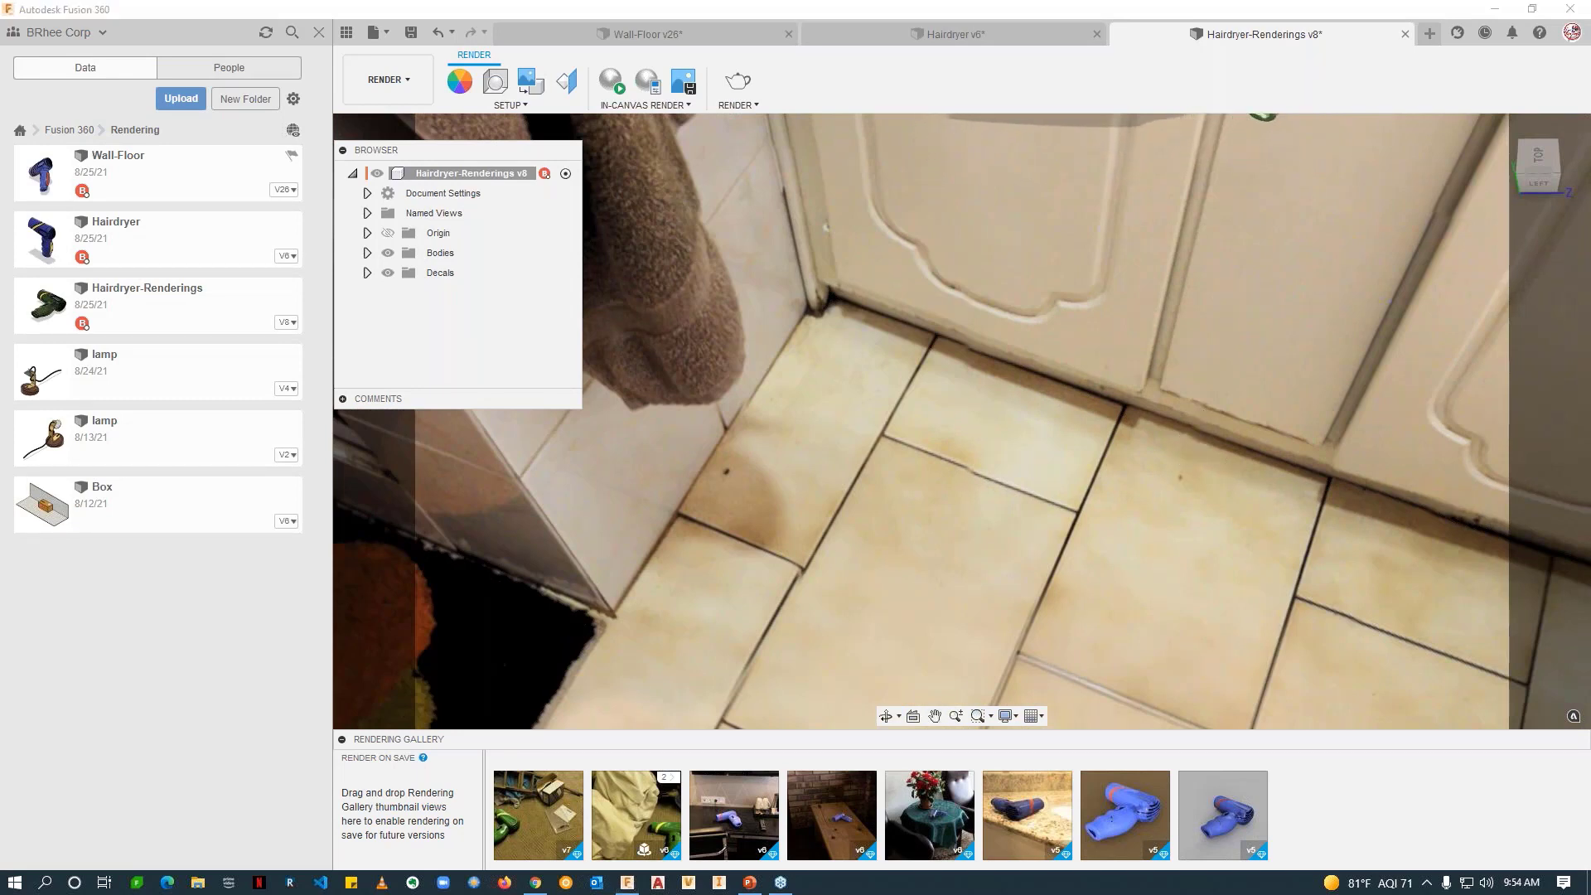
click(776, 608)
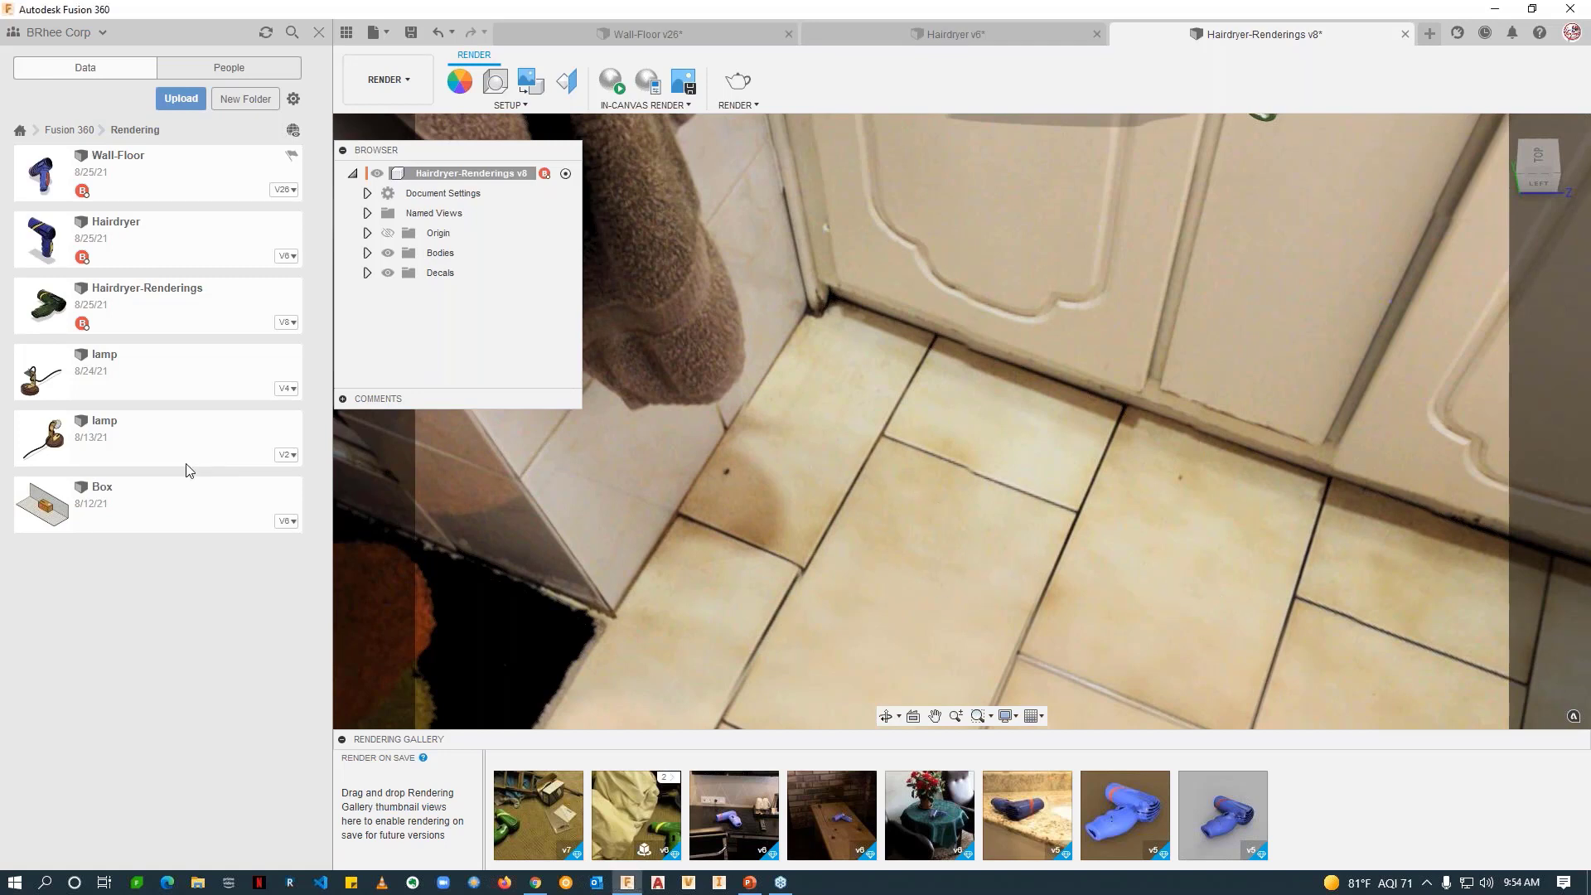
shift+middle_drag(731, 521, 1511, 514)
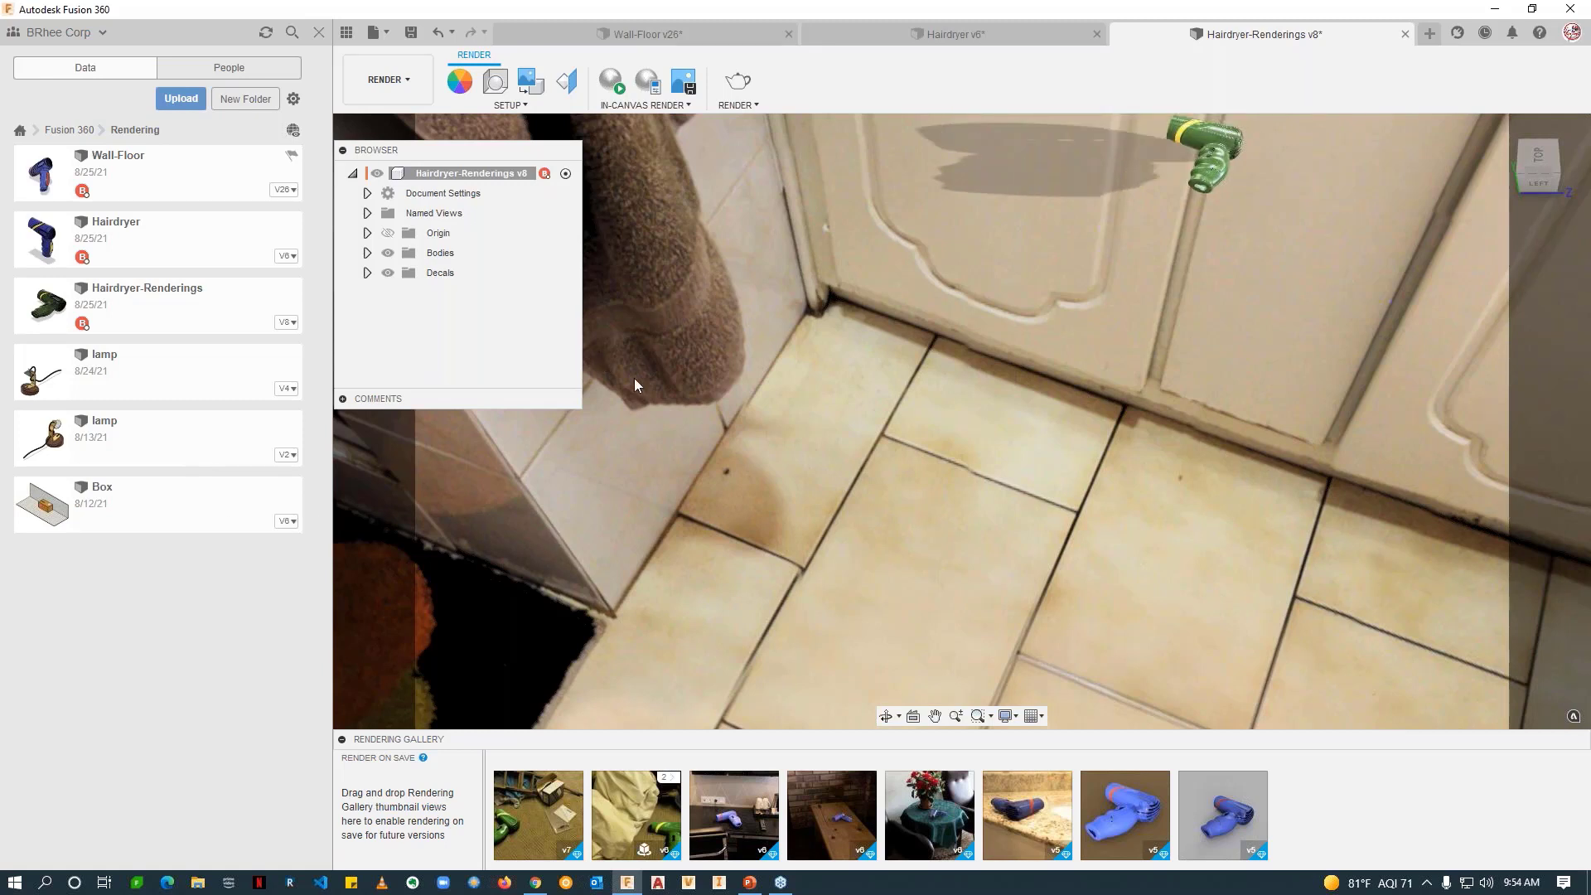
shift+middle_drag(634, 378, 1416, 330)
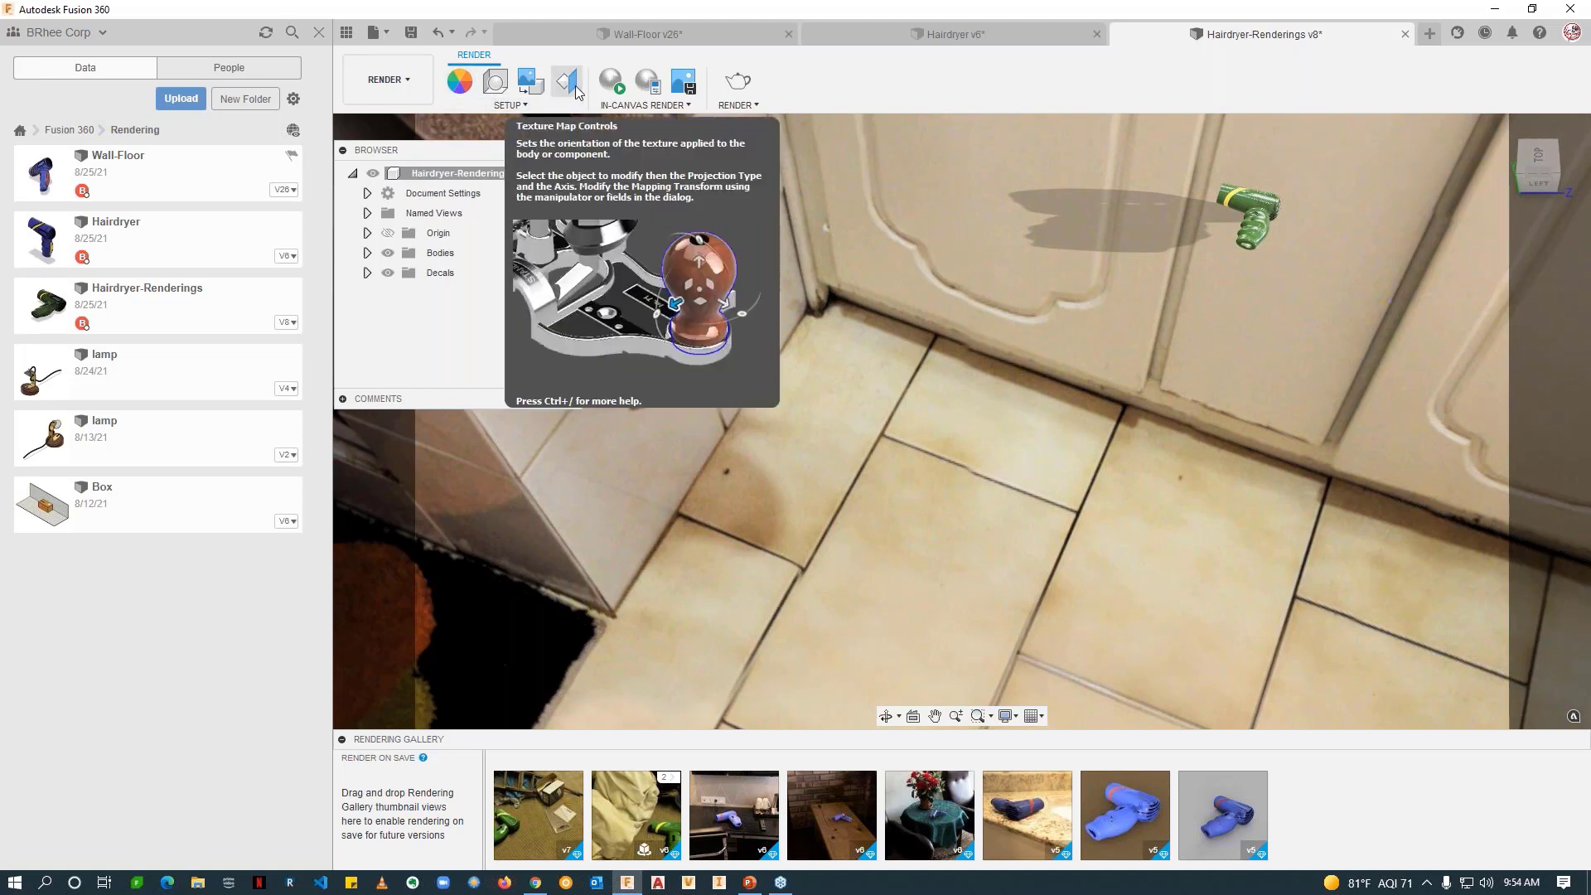
click(610, 83)
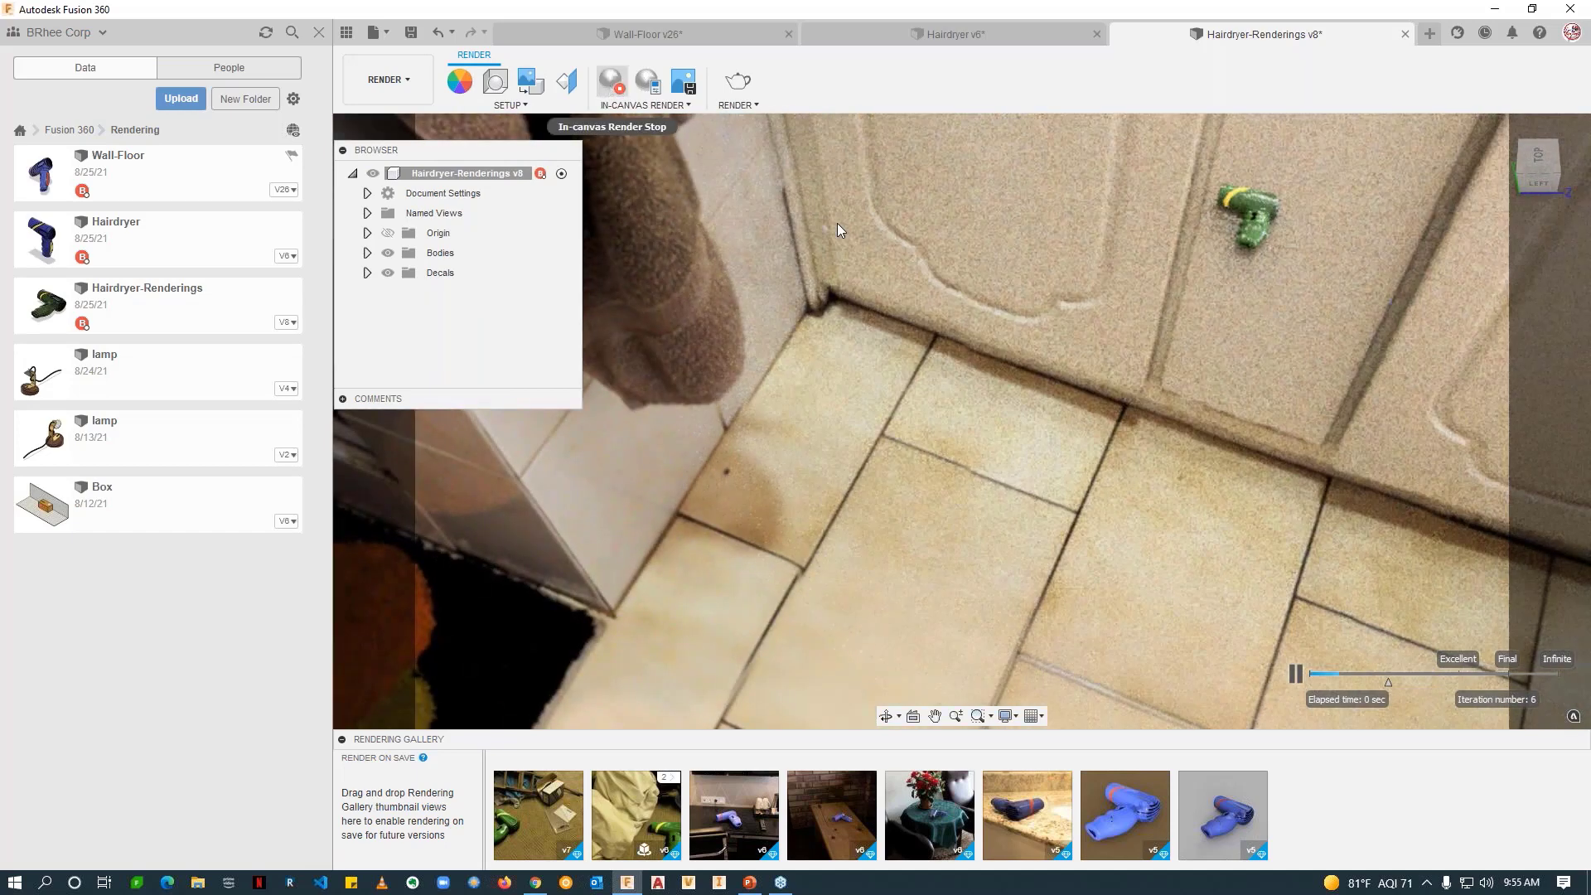
drag(1389, 681, 1462, 688)
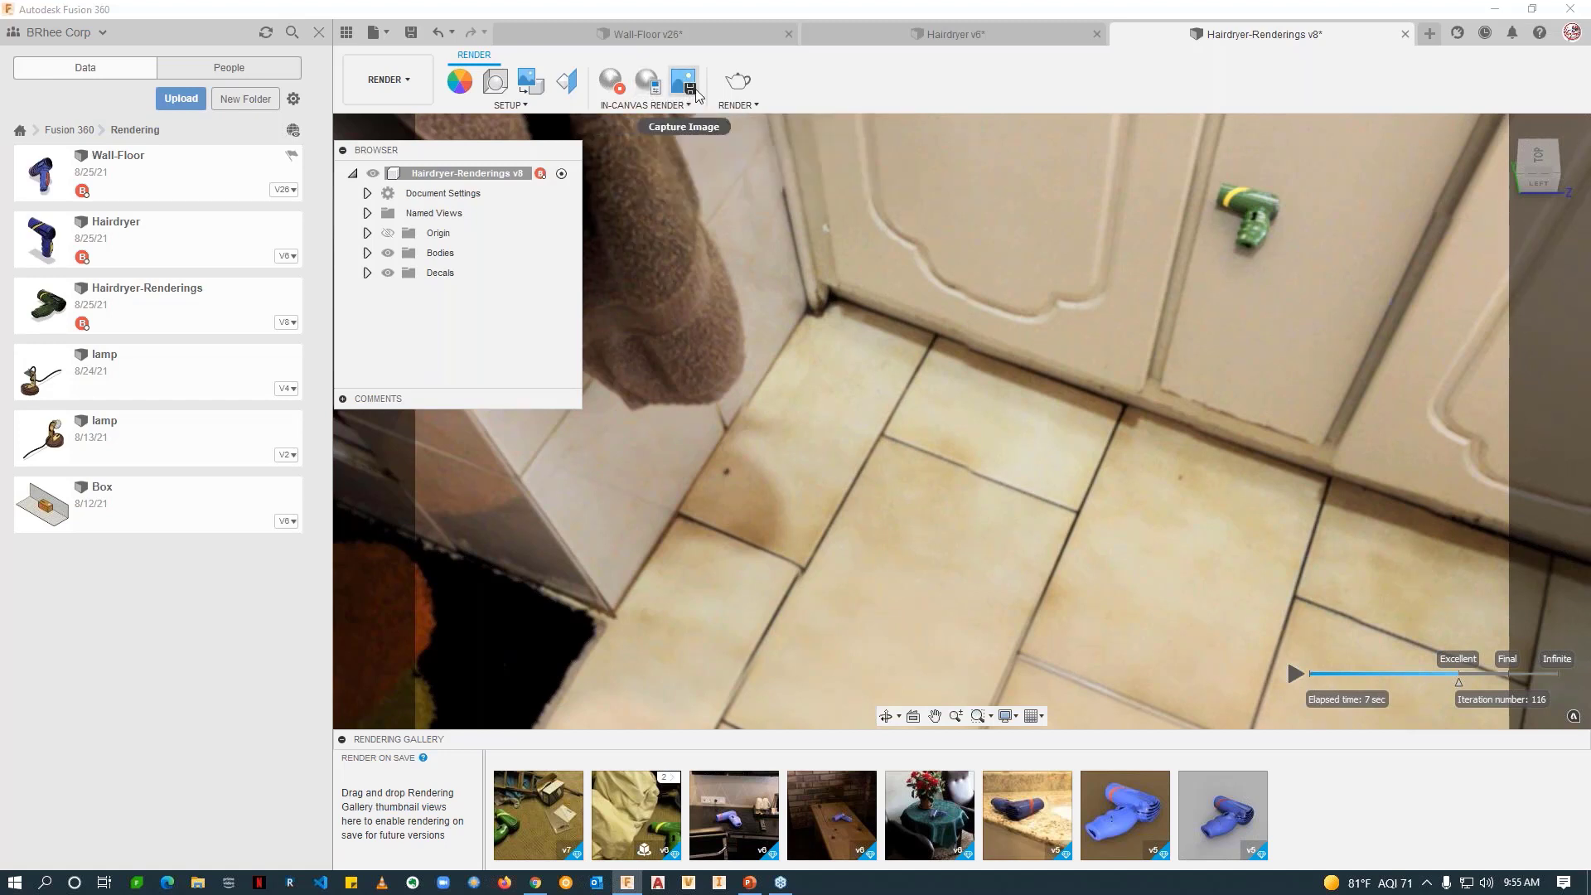
Step: Take a screenshot of a region of the rendered bathroom scene, view it in Photos, and close it
click(1428, 883)
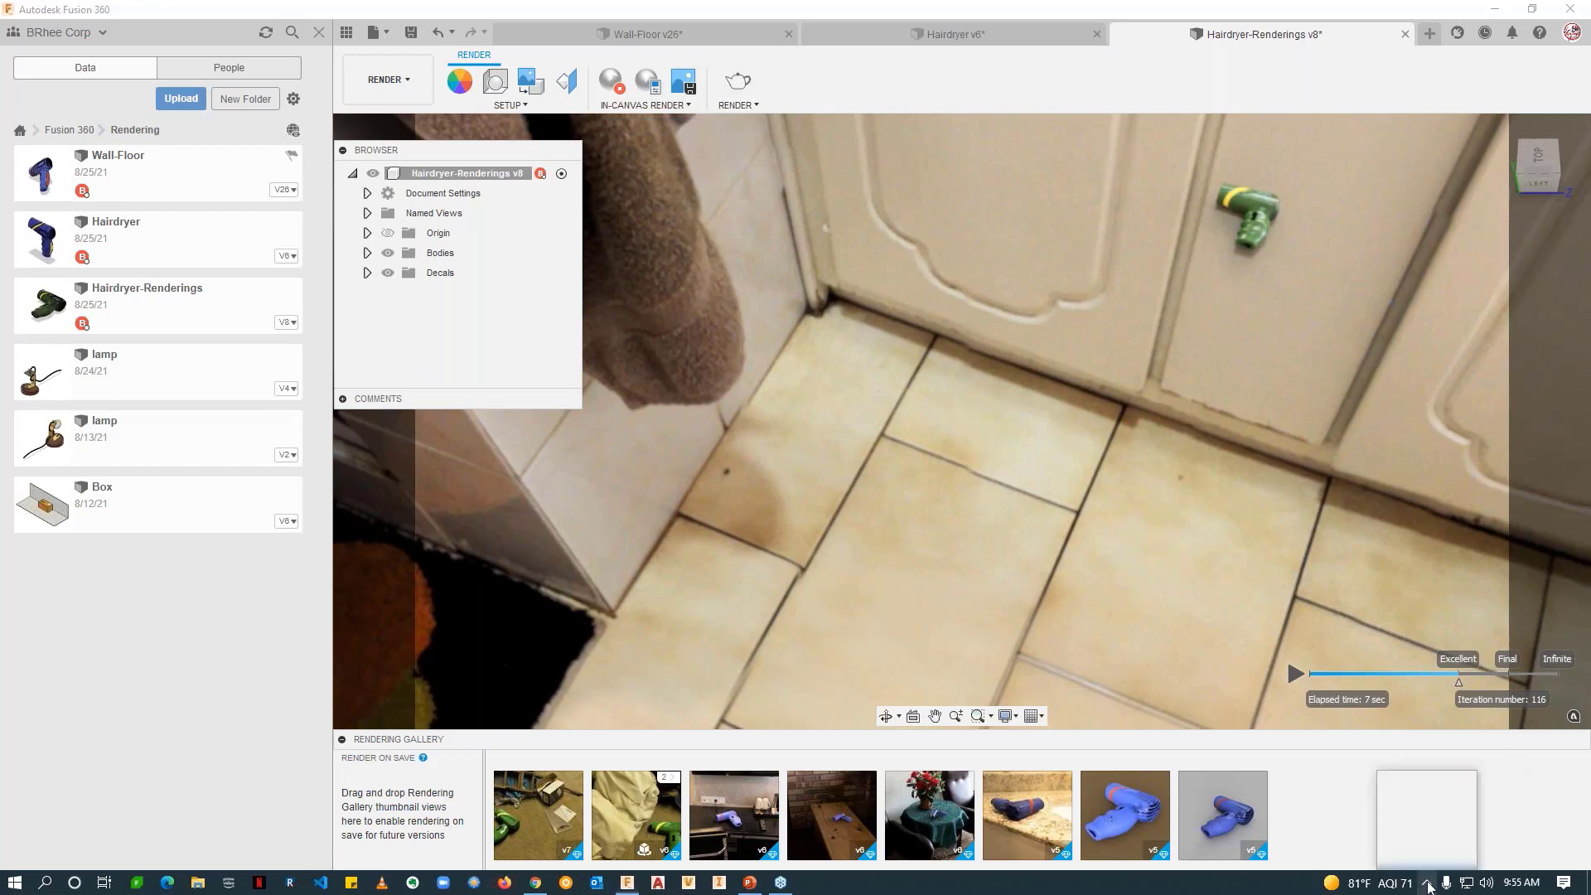
key(Print)
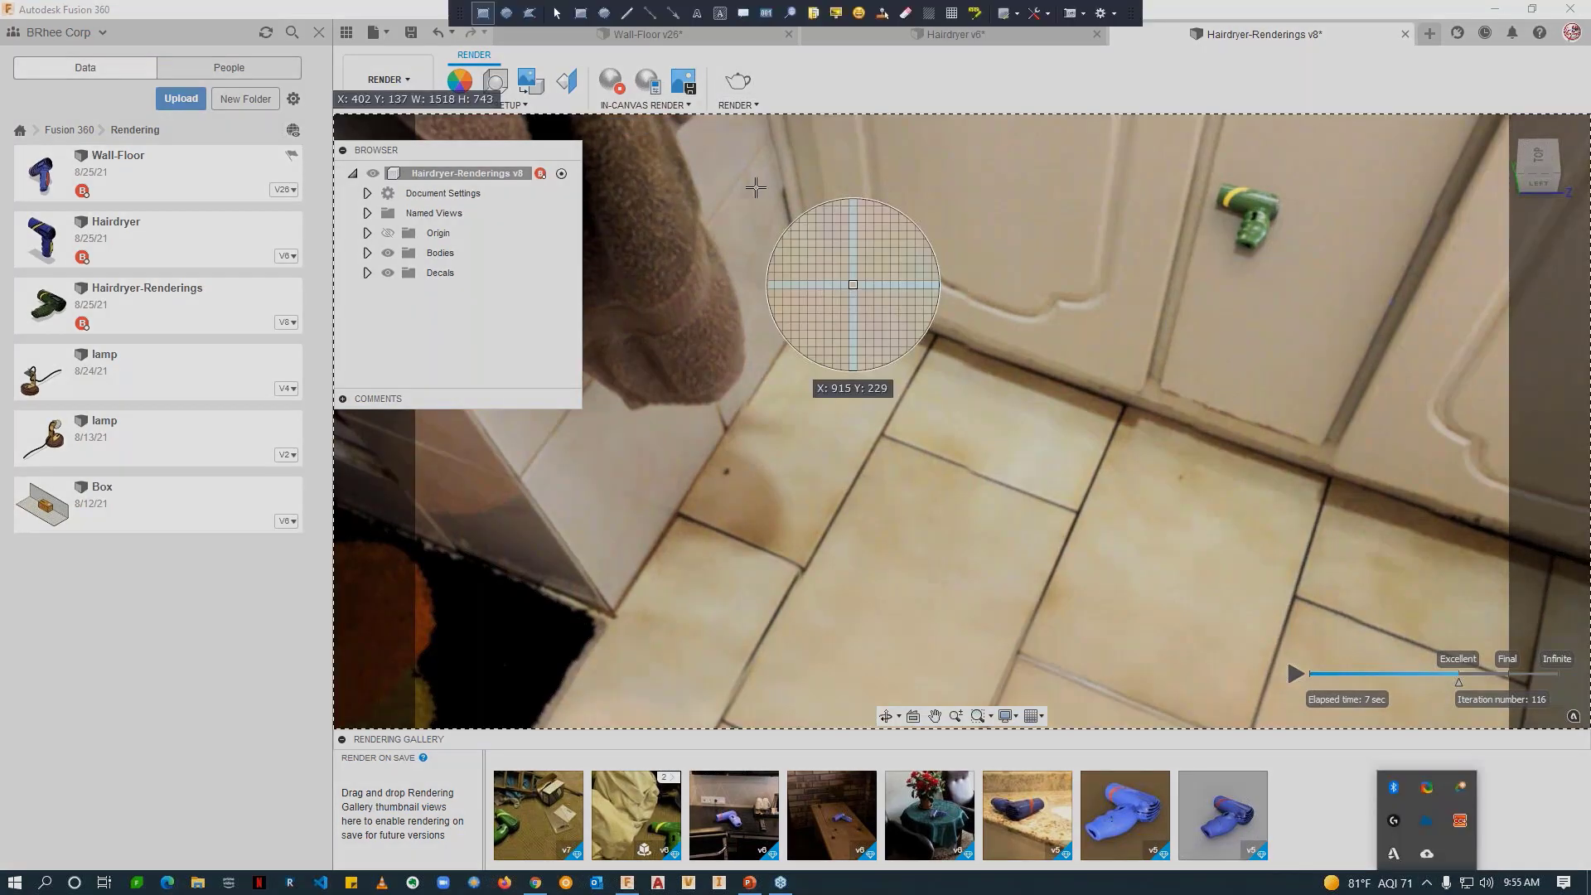
drag(696, 164, 1343, 581)
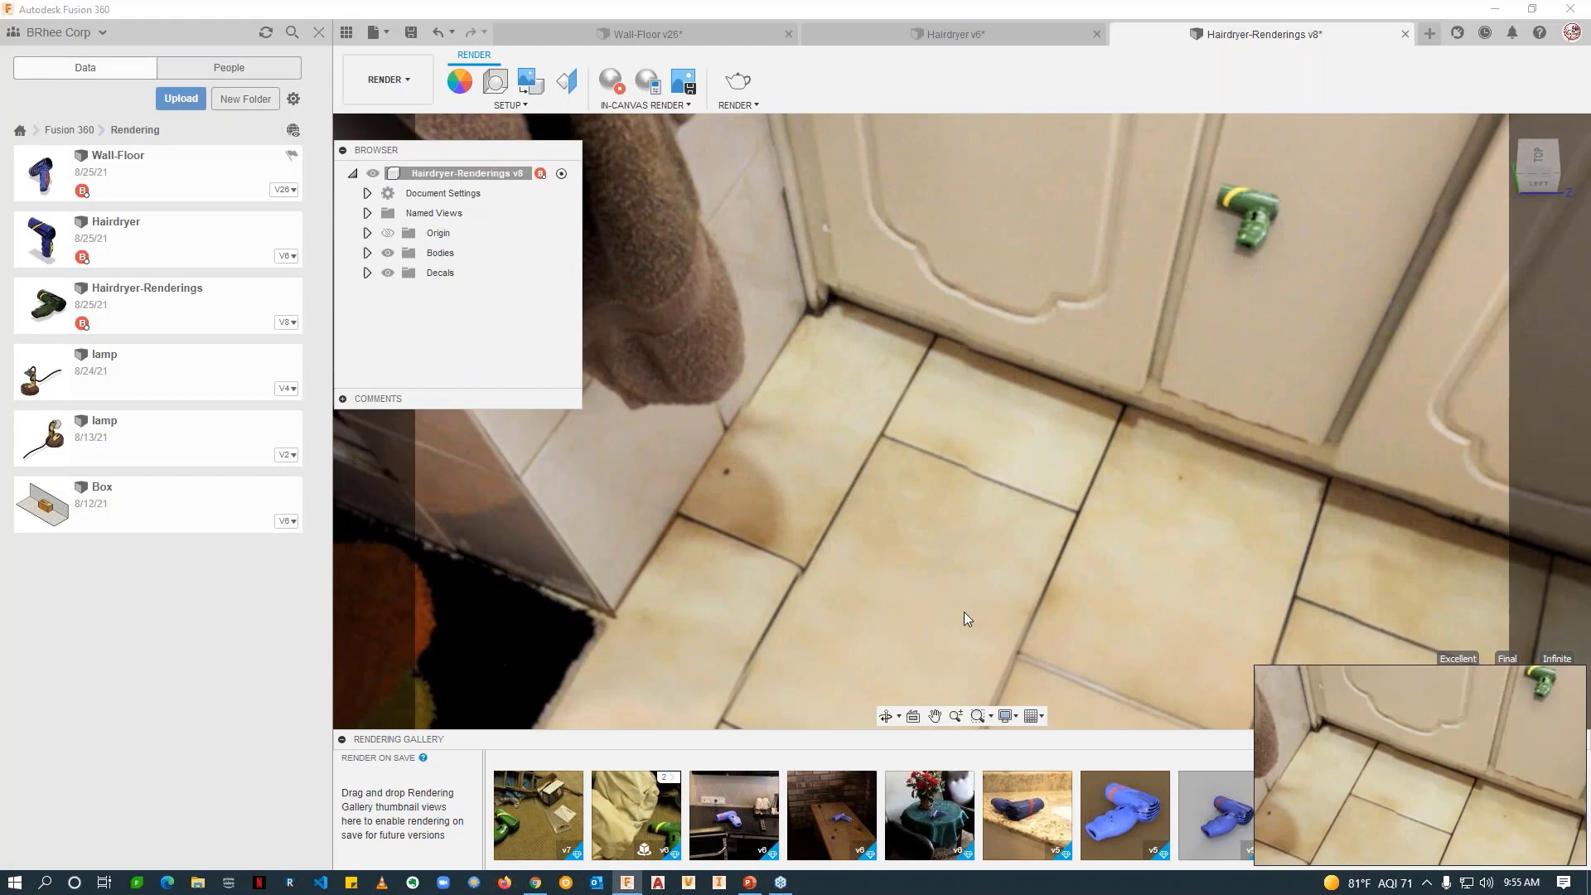
click(1401, 839)
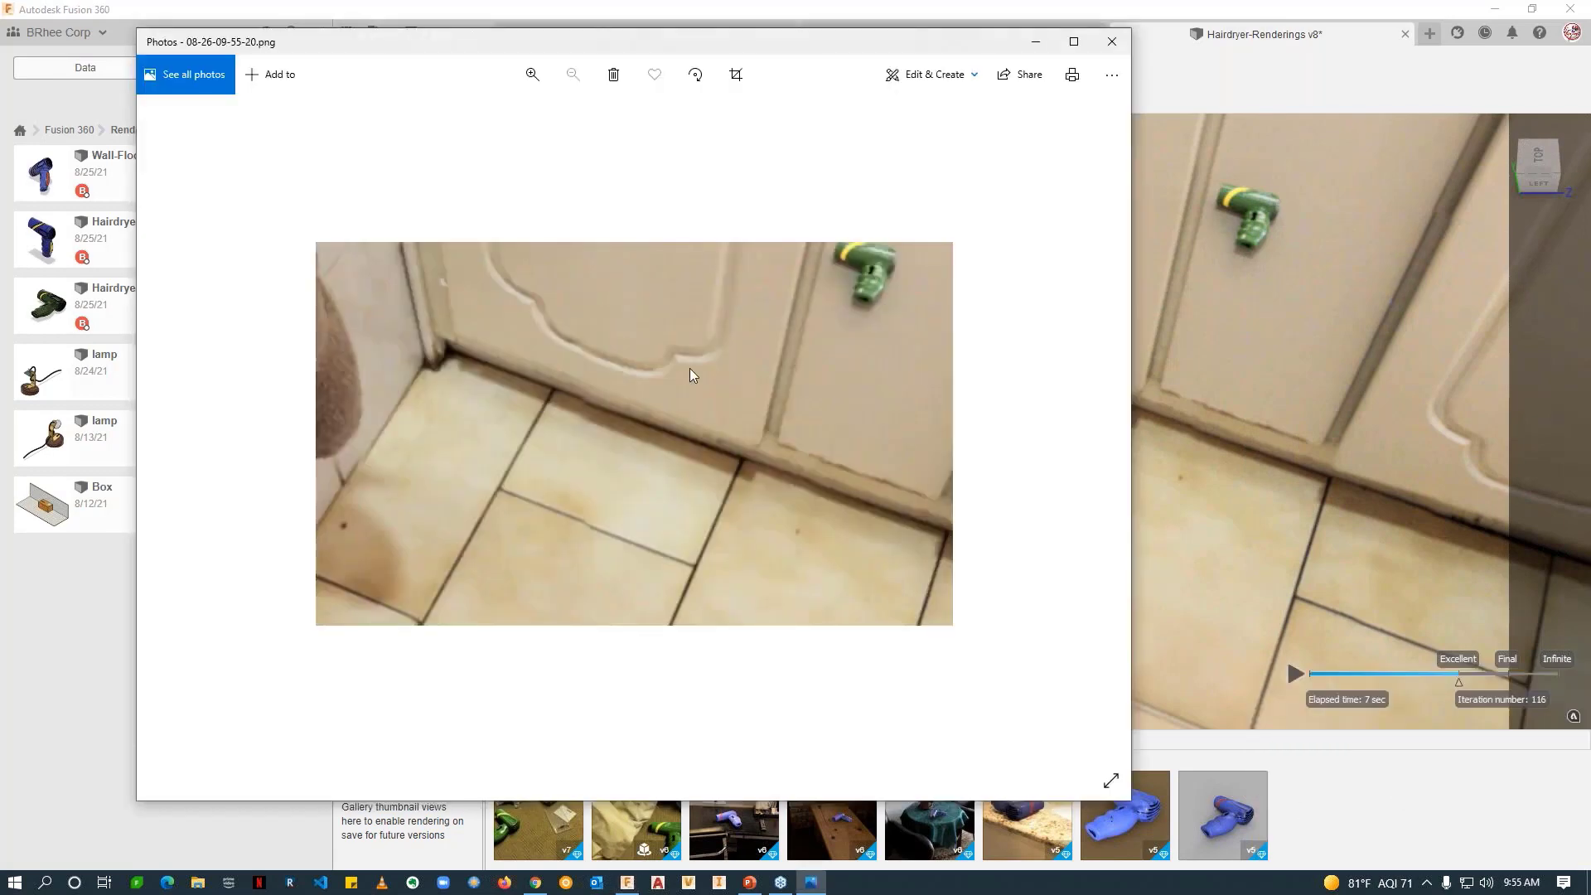
click(1111, 42)
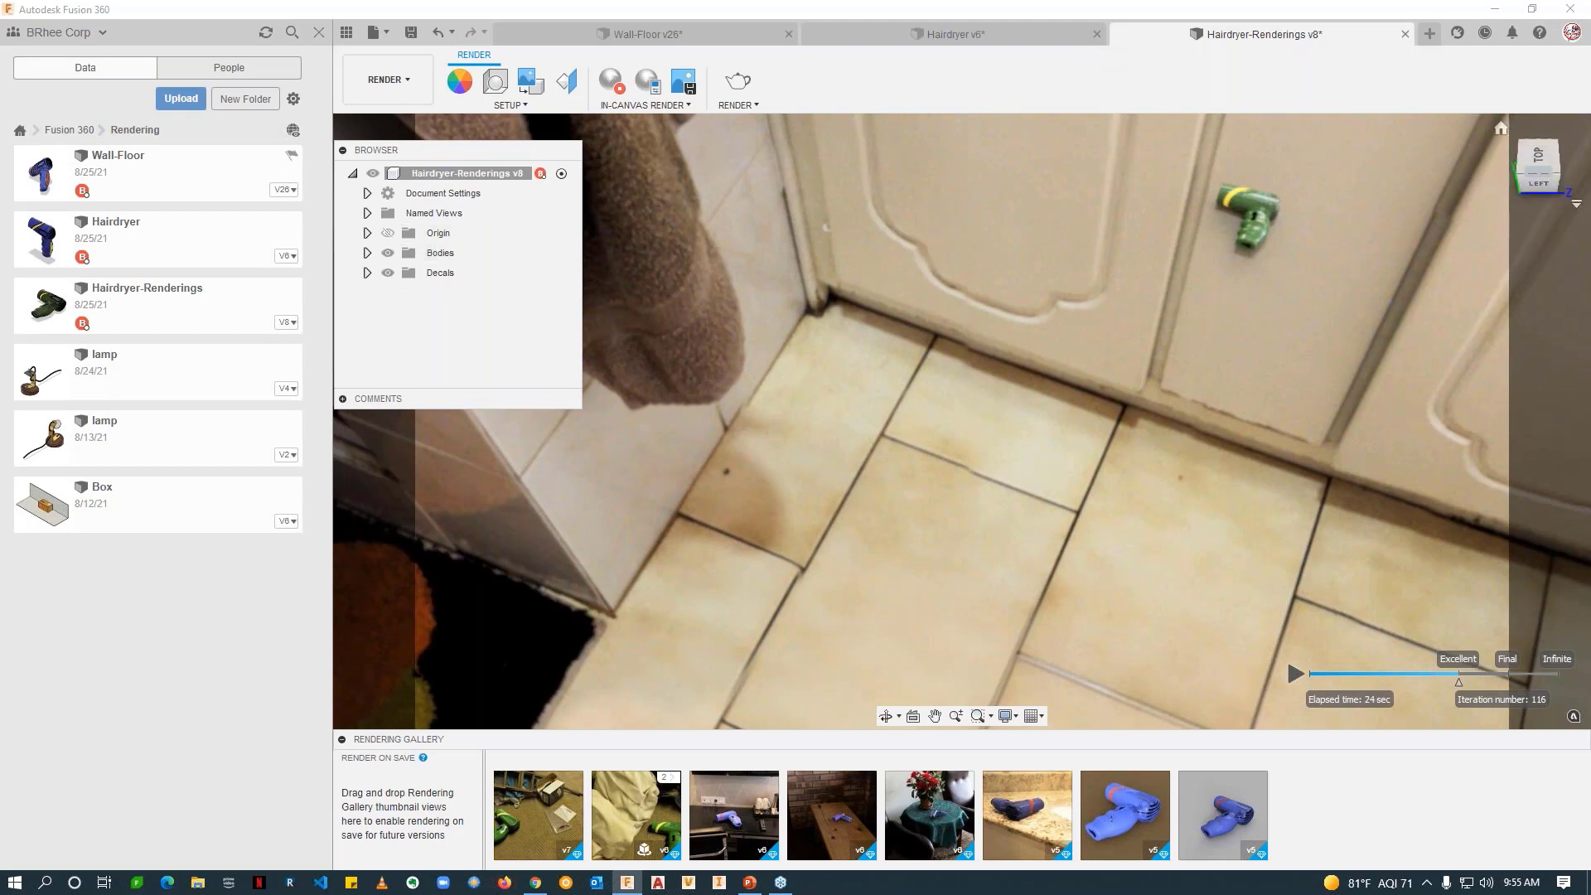
Step: Review the appearances used in the design, including the options for the blue one, and expand the list of decals
click(464, 86)
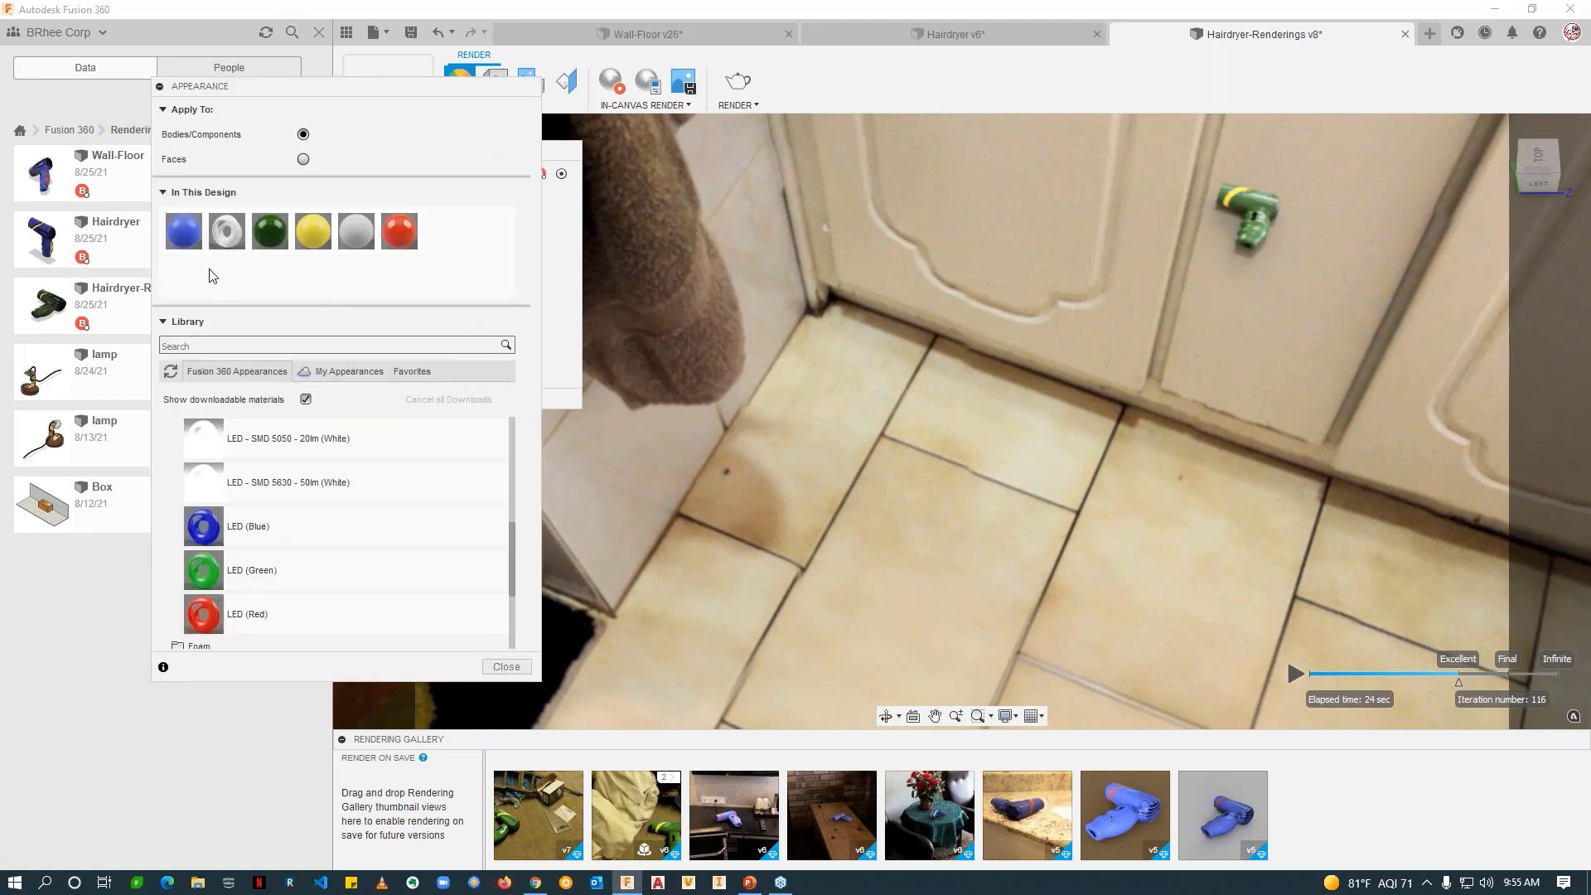
right_click(187, 239)
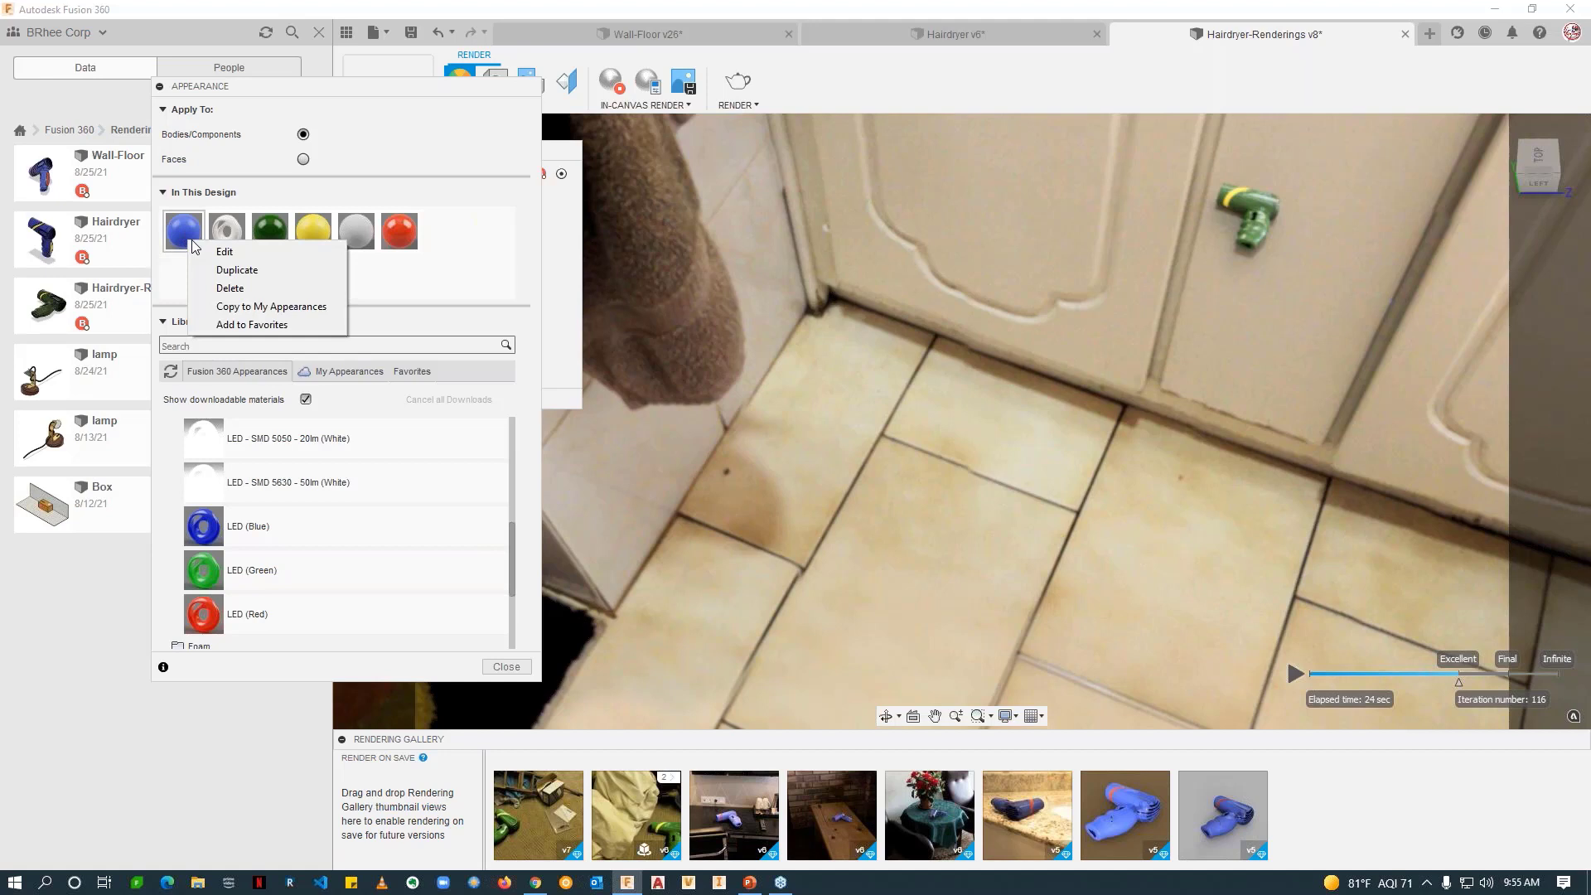
click(493, 299)
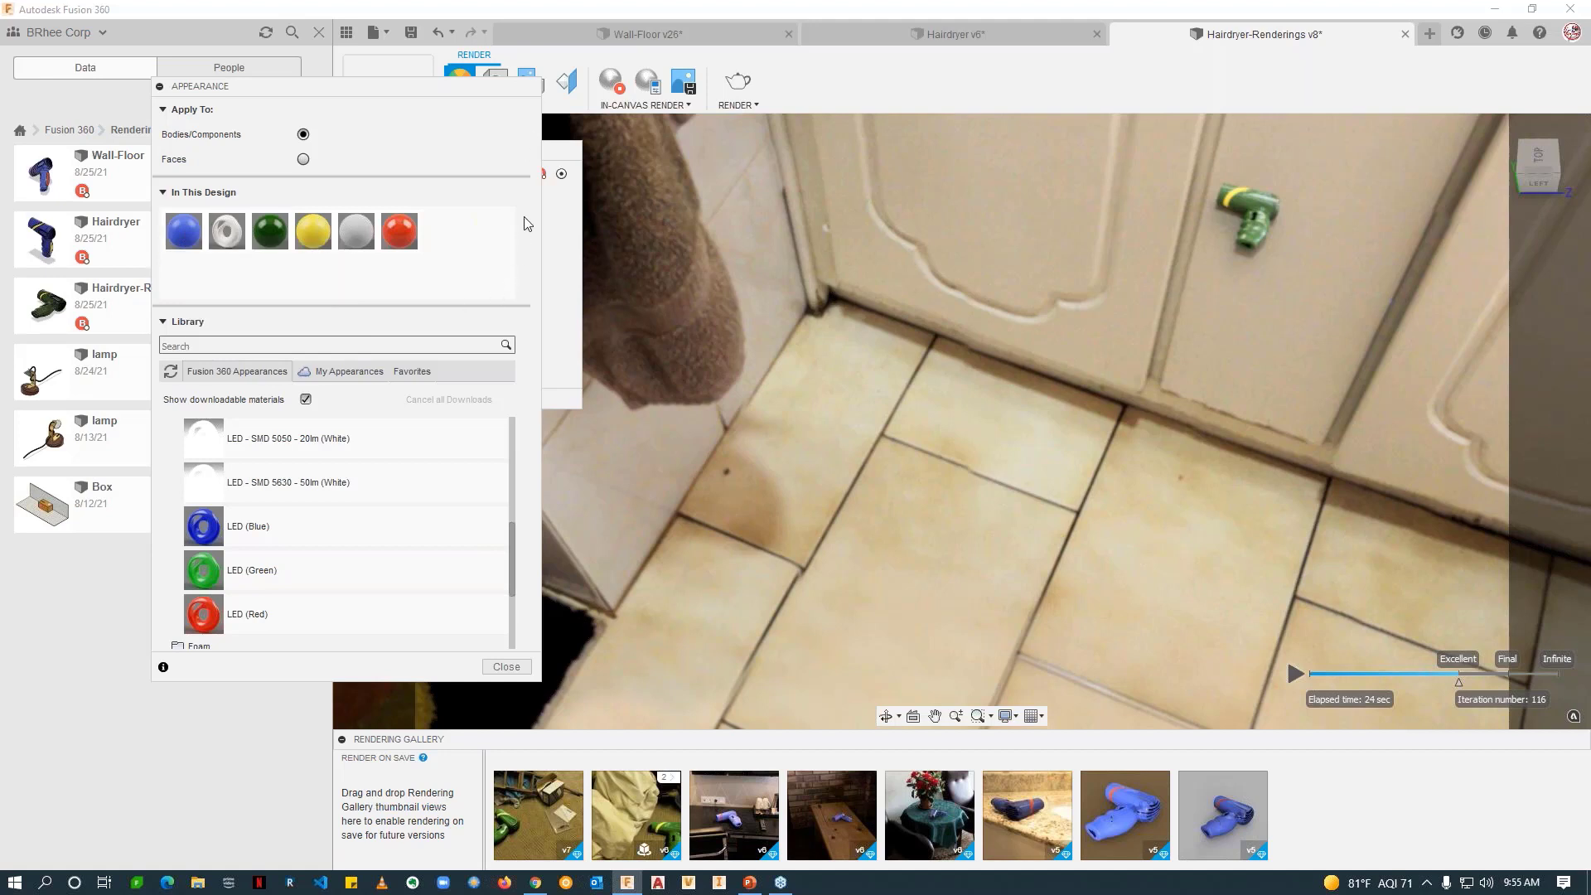
click(506, 666)
click(369, 274)
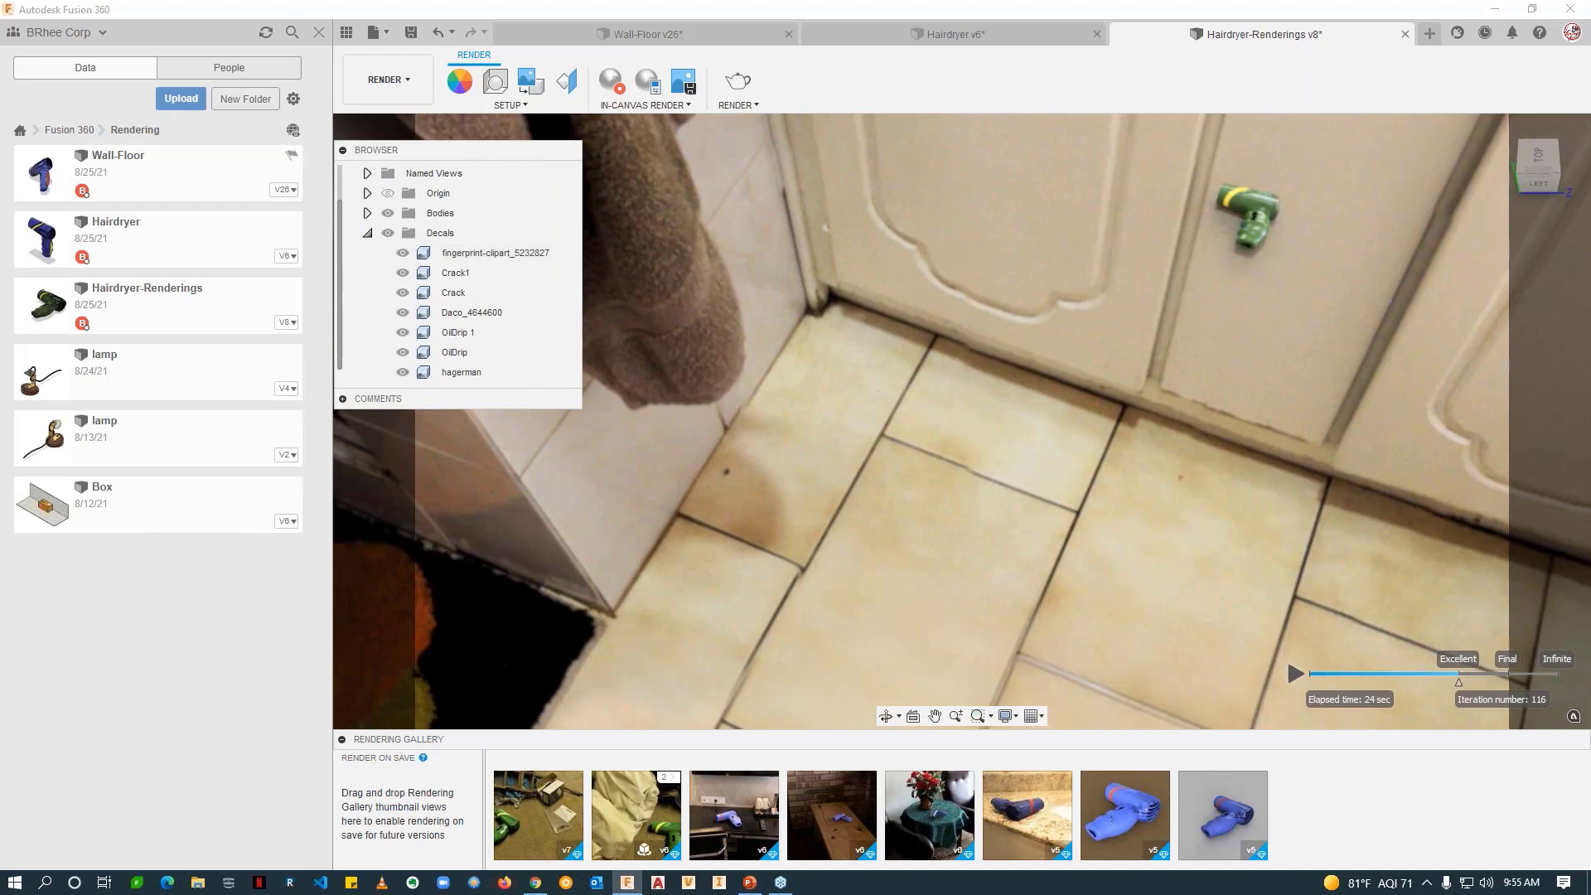
Step: Switch to an incognito Chrome window, search for "smuge images", show the image results and enlarge the window over the model
key(alt+Tab)
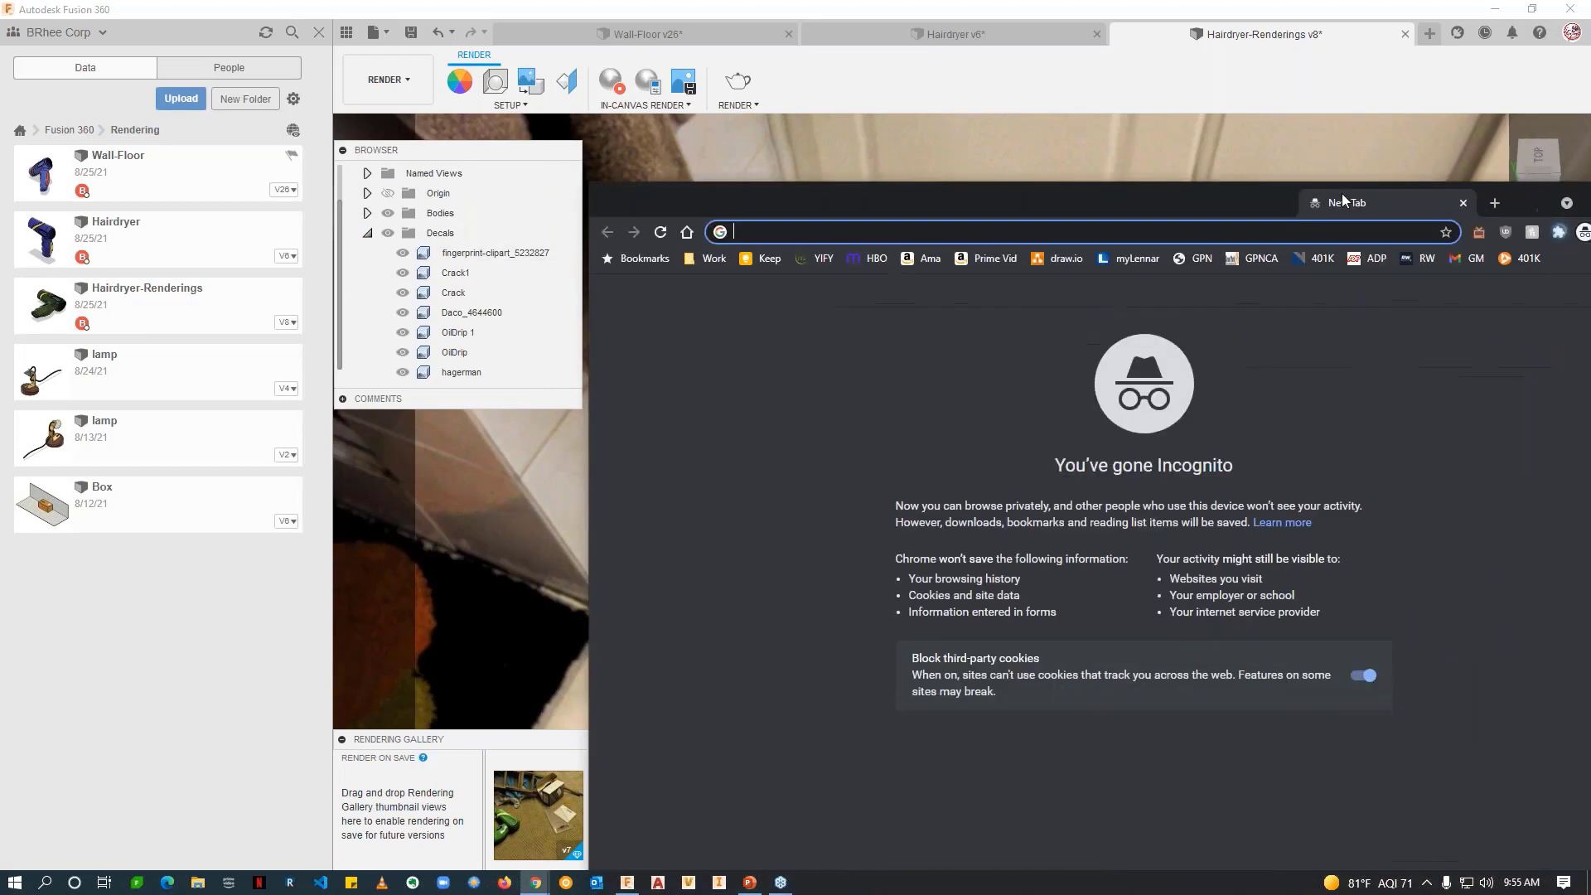
text(smu)
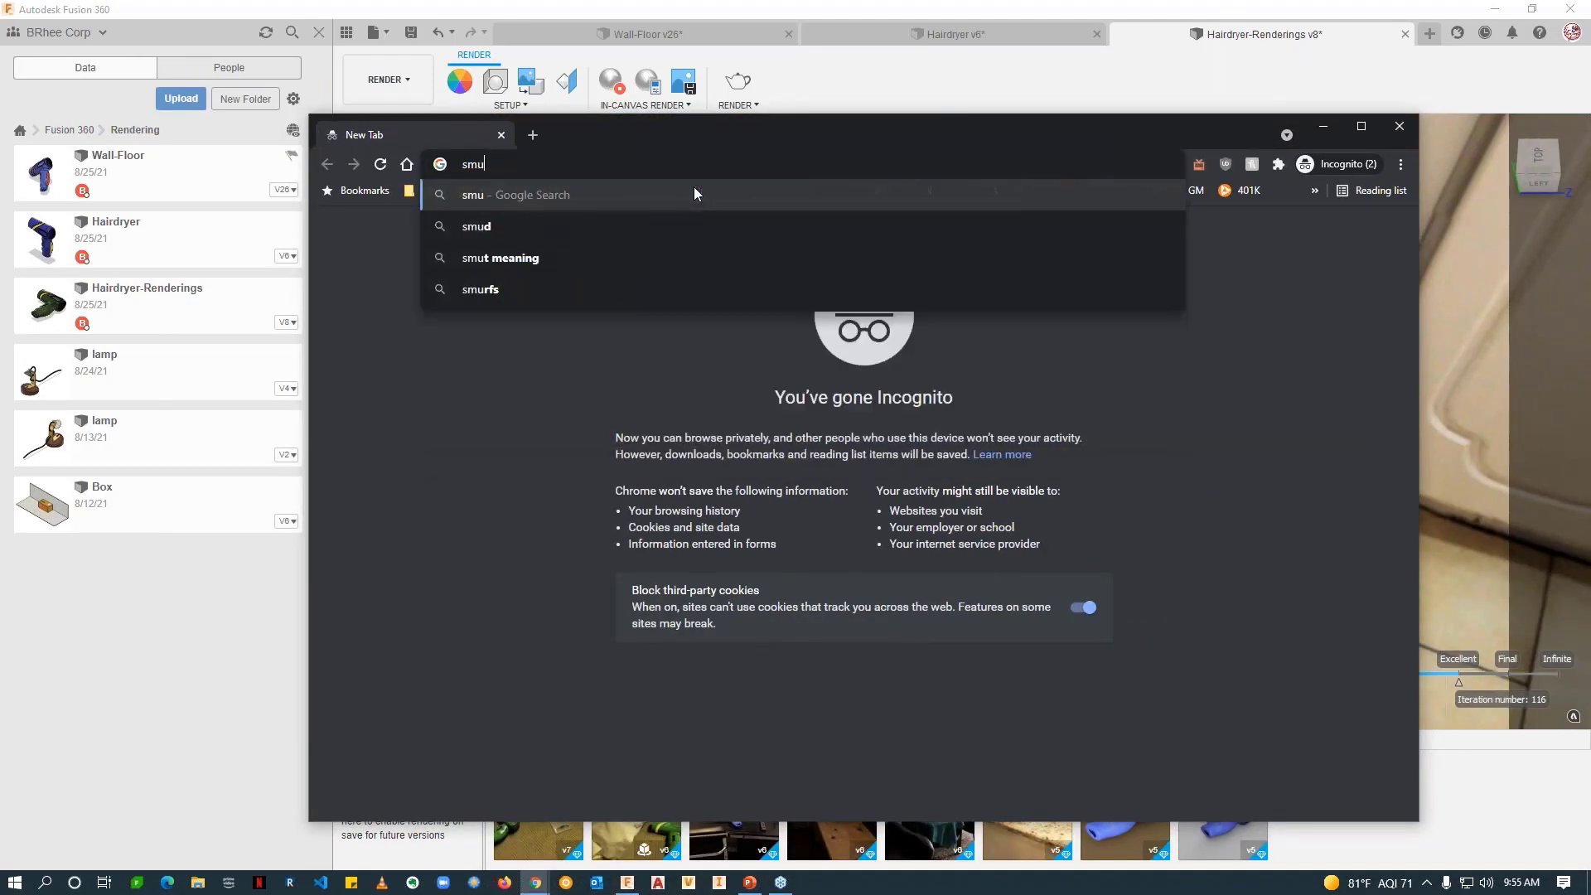
text(ge images)
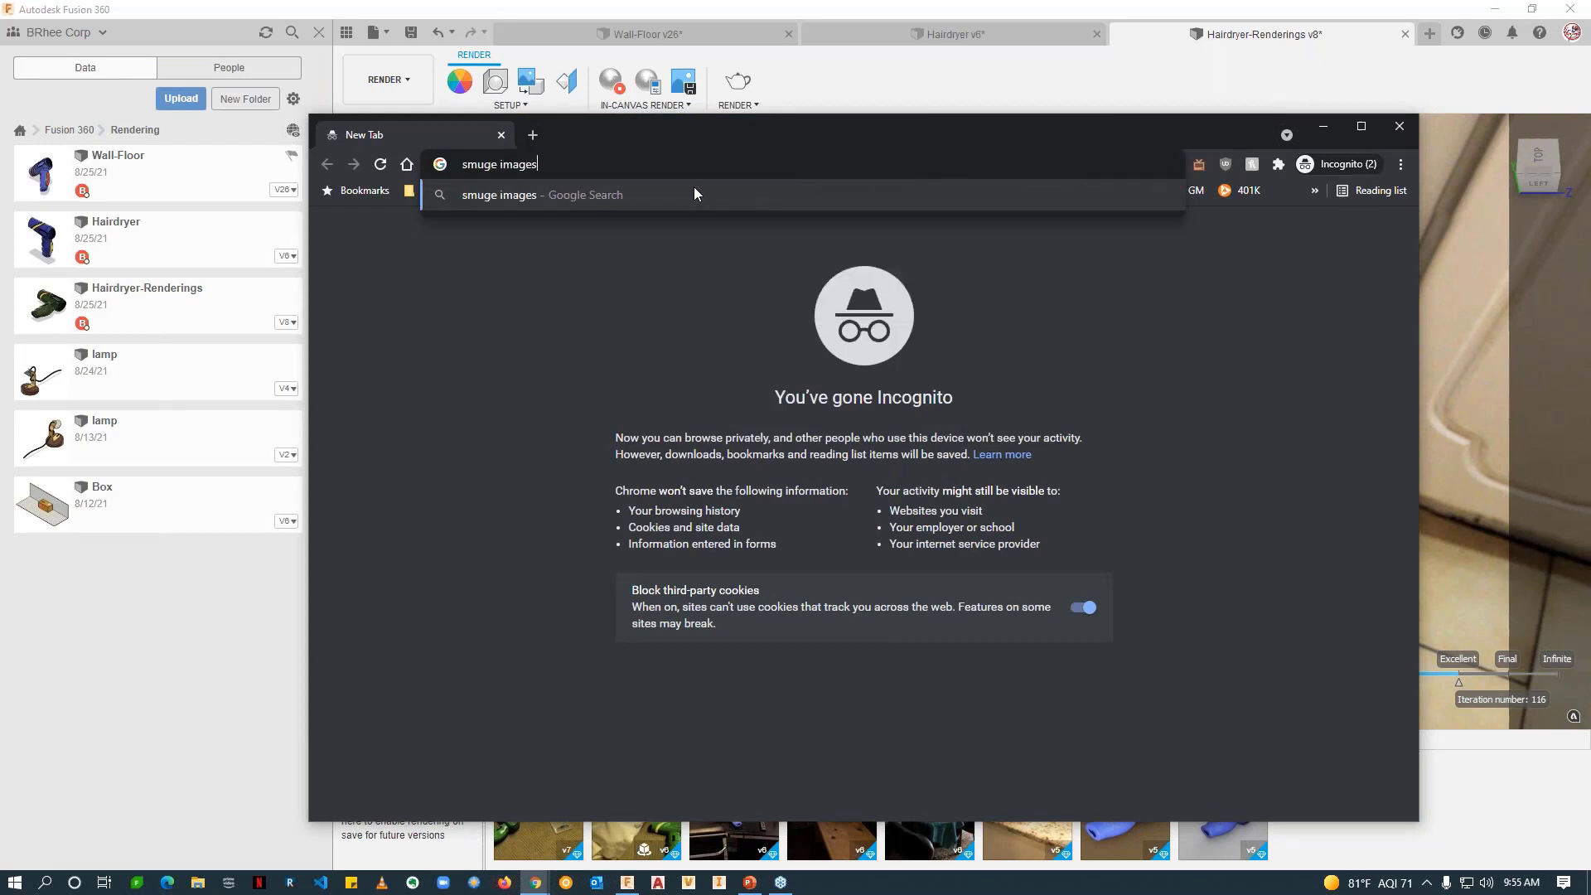
key(Return)
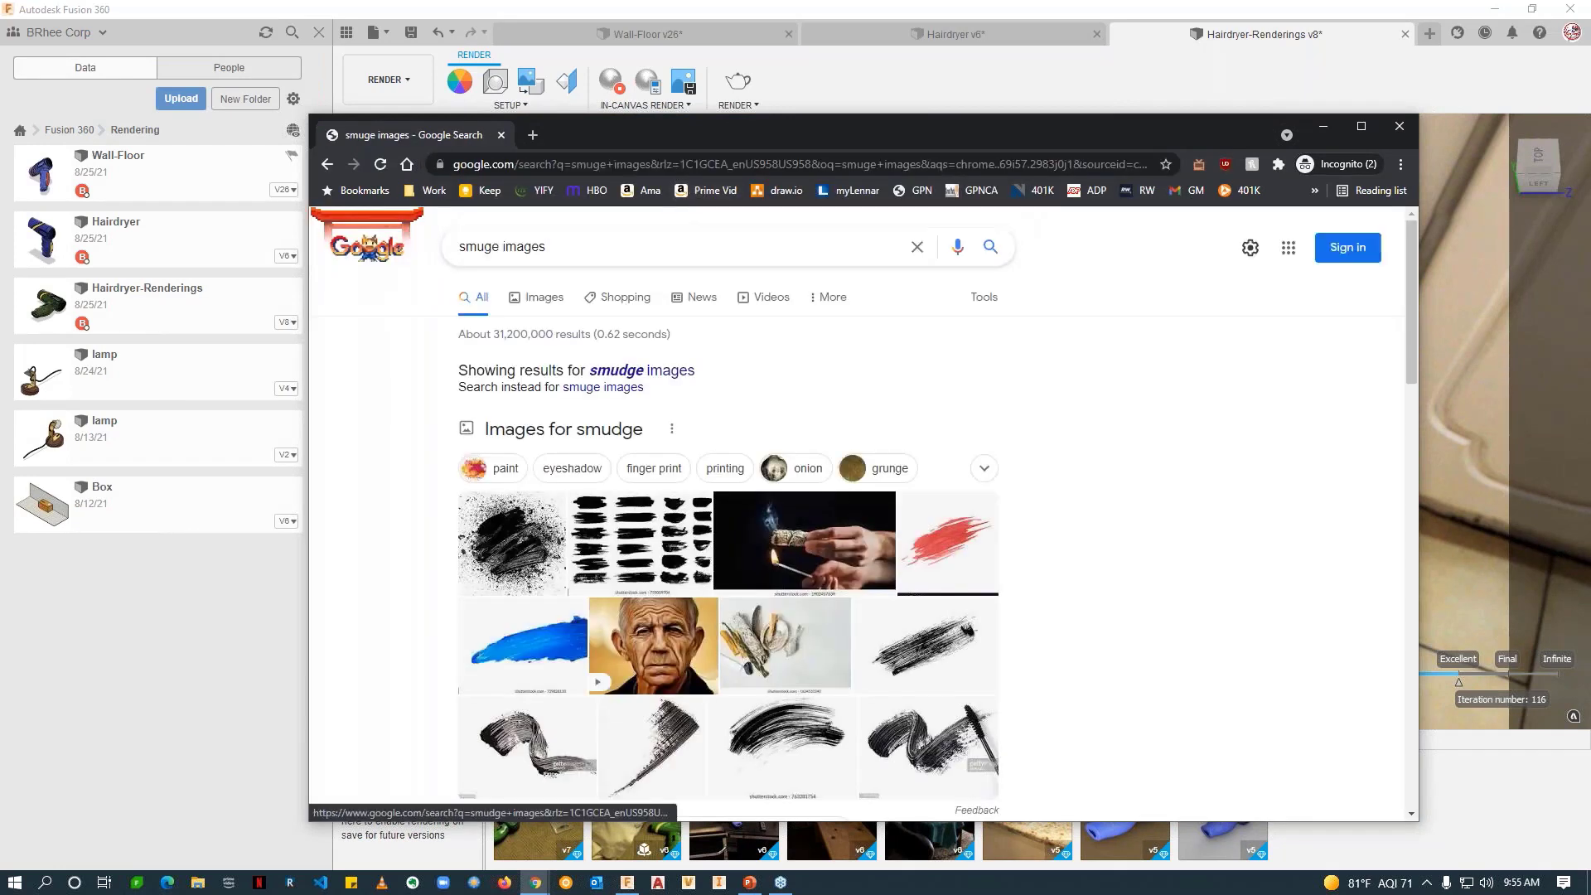
click(546, 305)
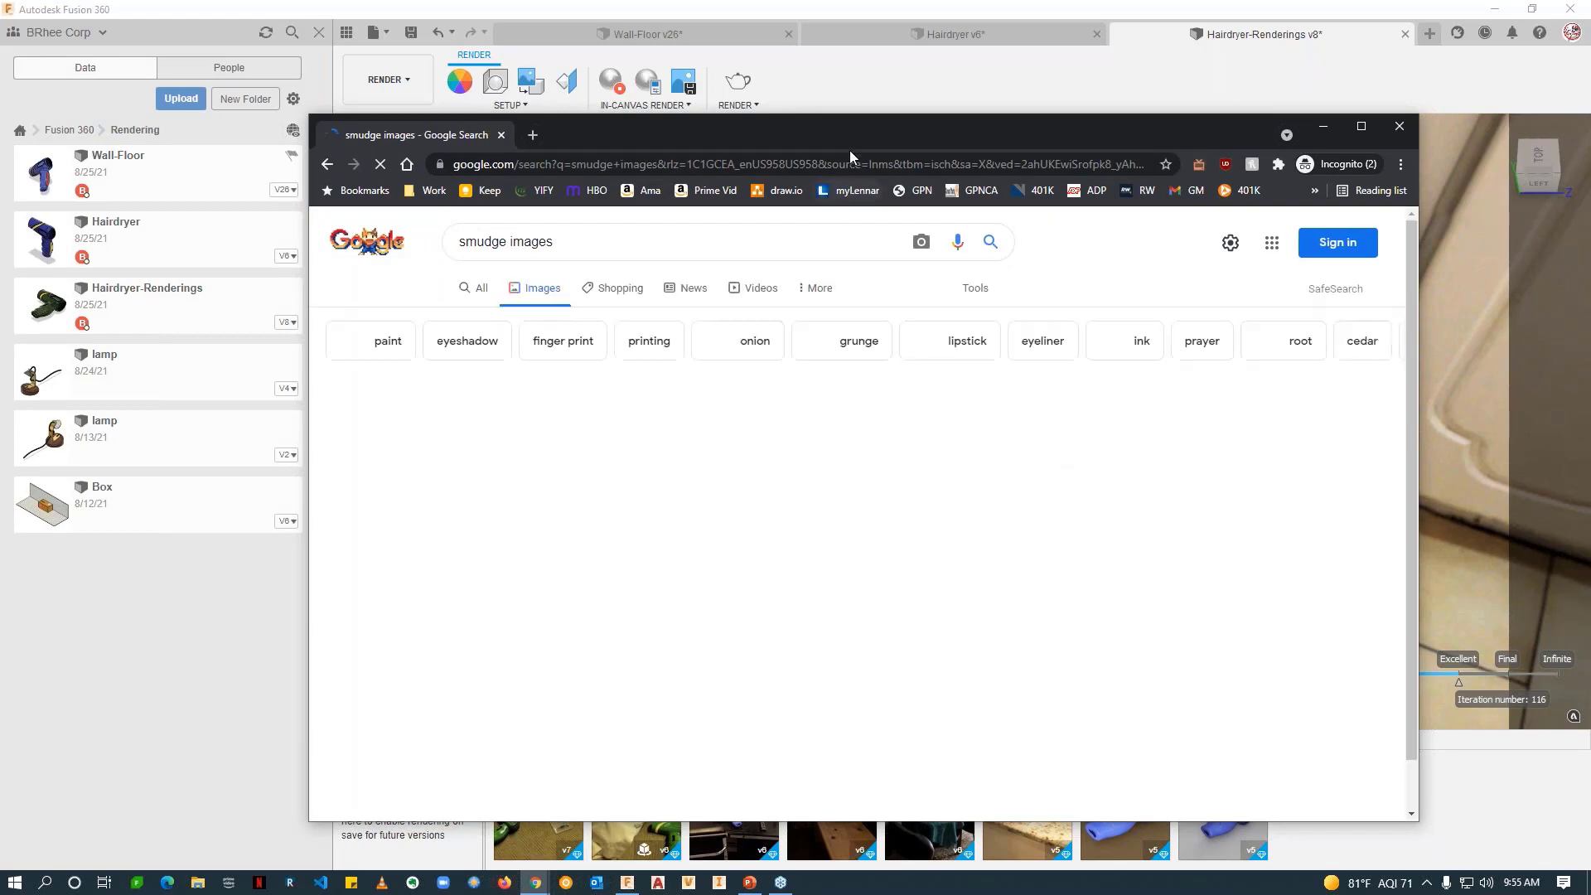
drag(847, 137, 729, 63)
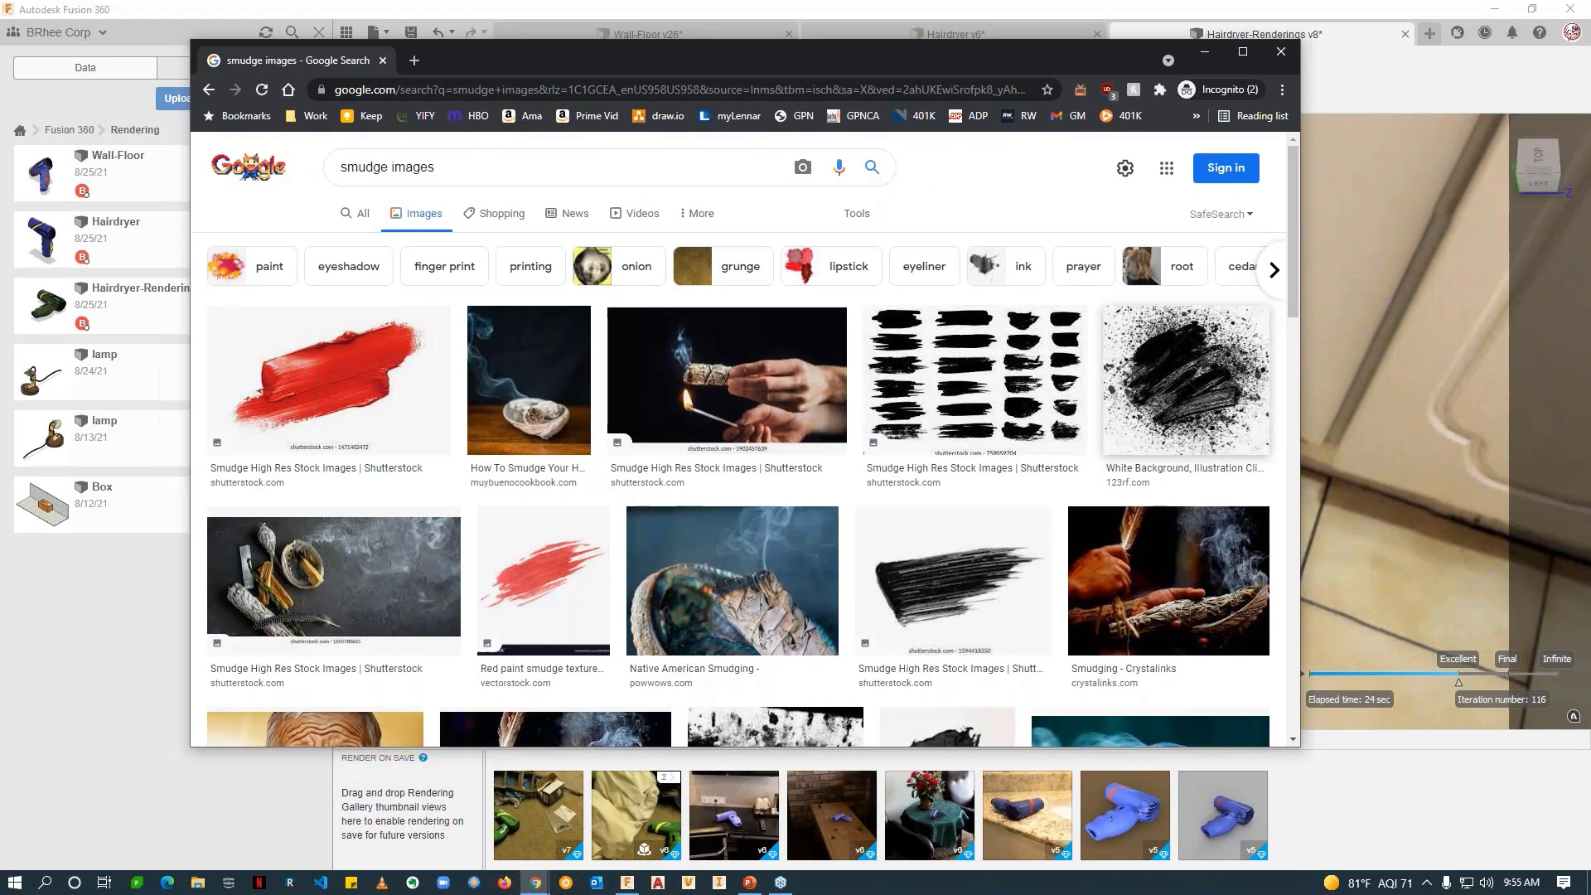
drag(1297, 750, 1486, 812)
Step: Preview the black-and-white grunge smudge picture and filter the image results by the Transparent color option
scroll(880, 695, down, 2)
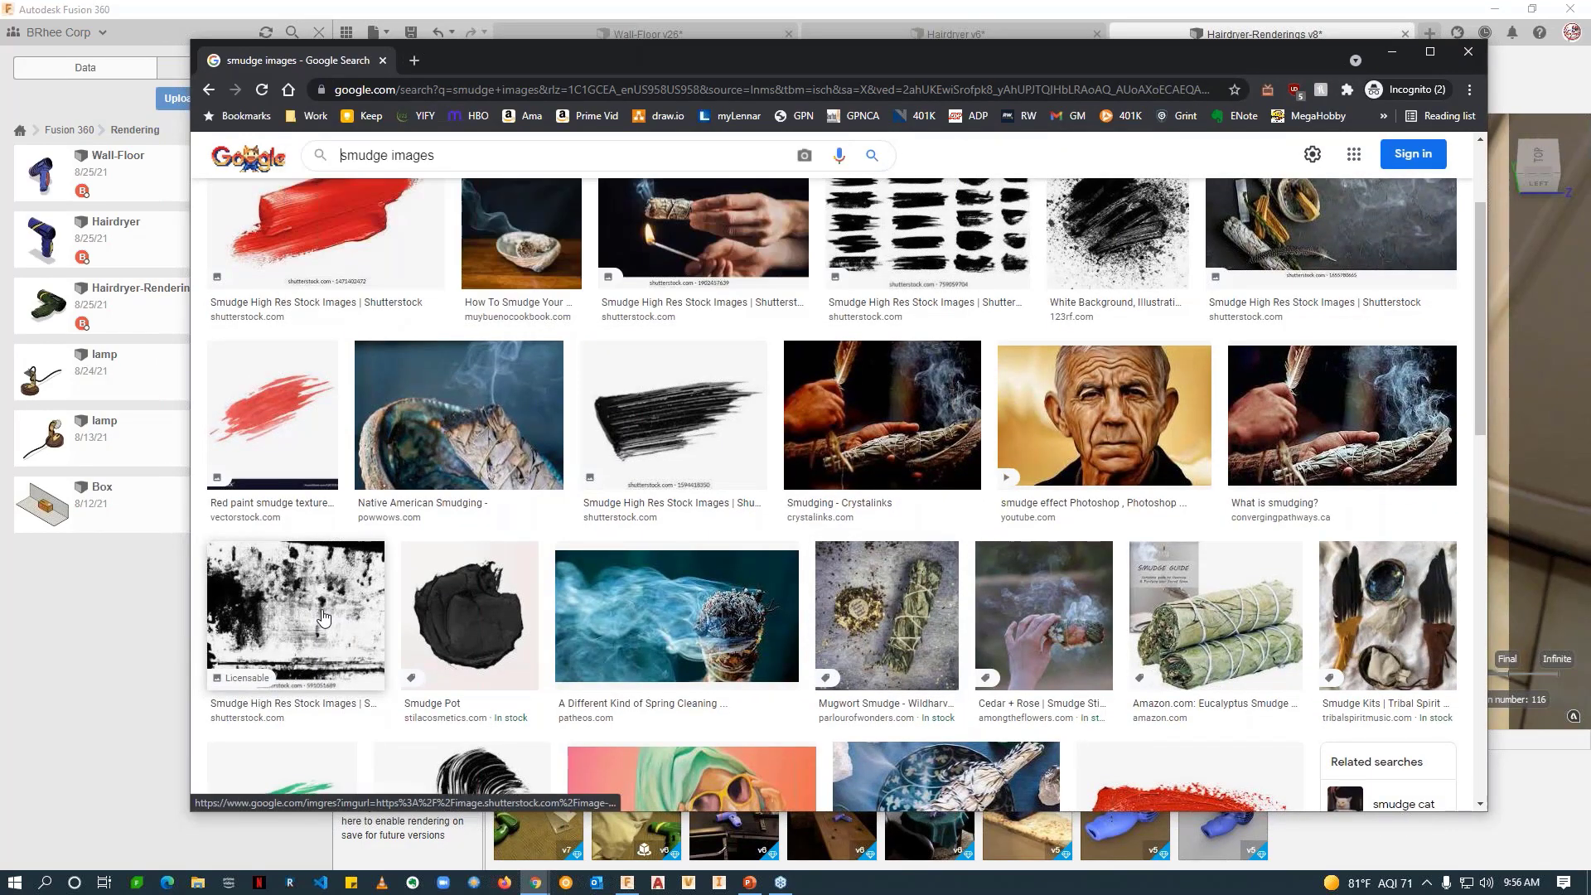
click(324, 617)
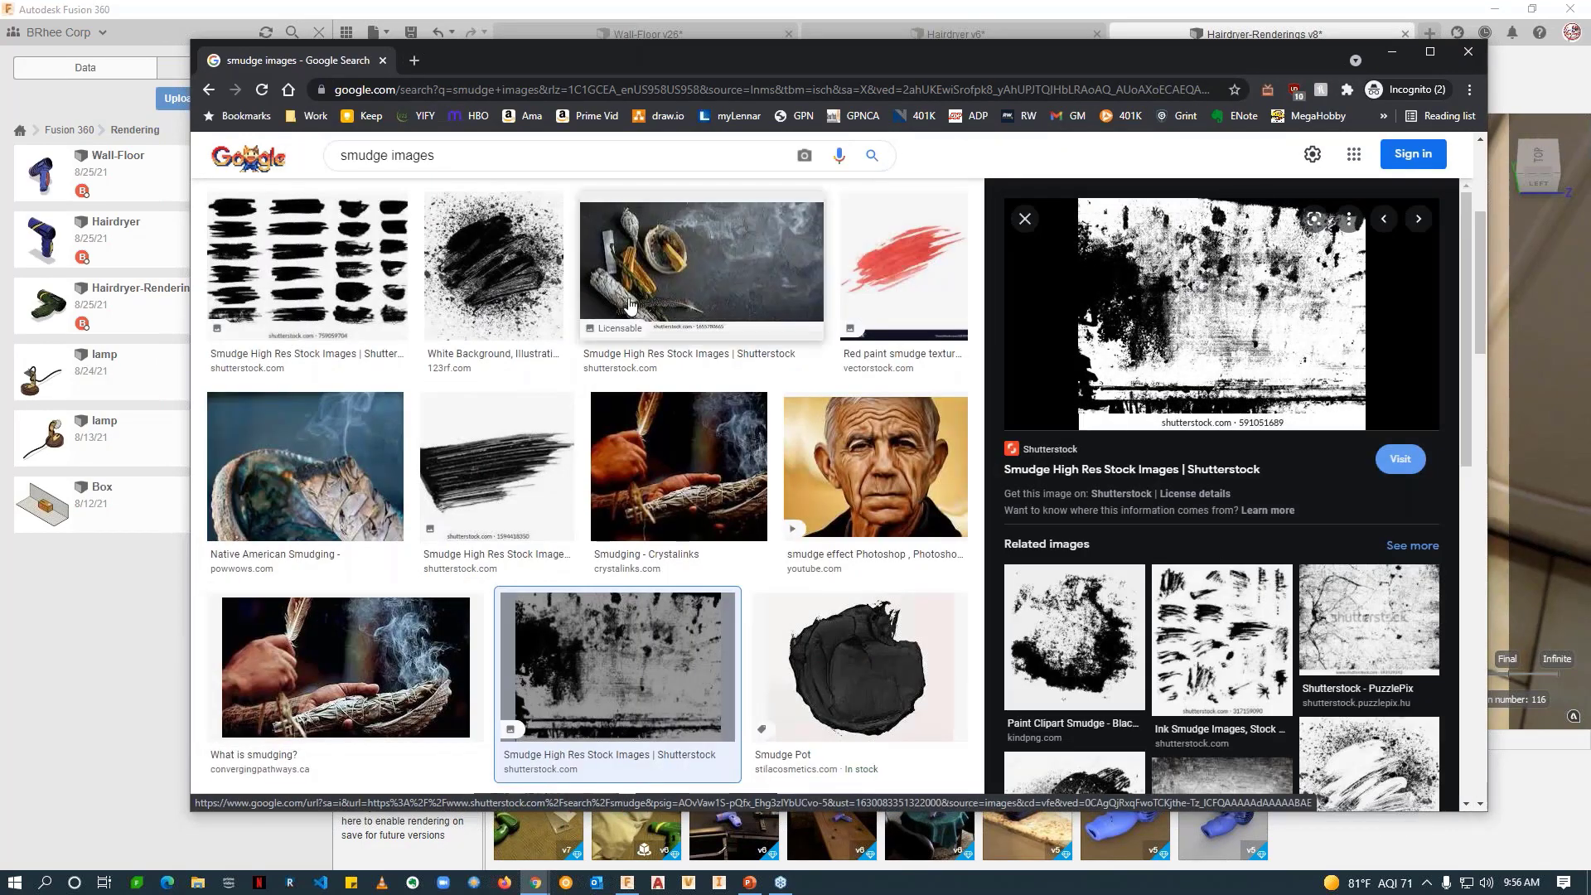
scroll(928, 274, up, 3)
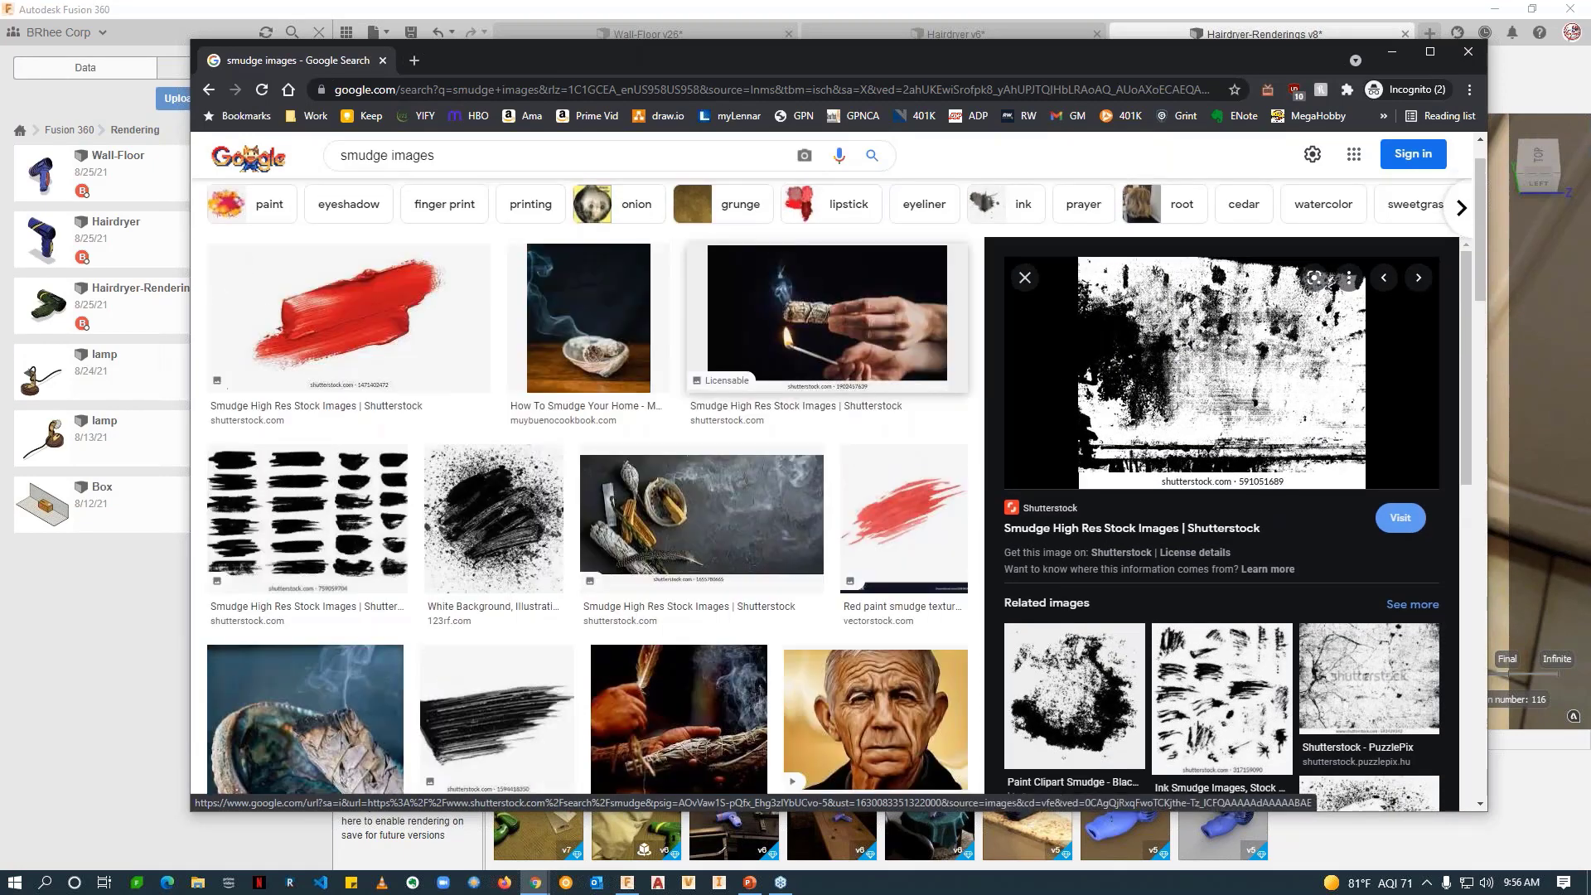
scroll(932, 216, up, 1)
click(857, 213)
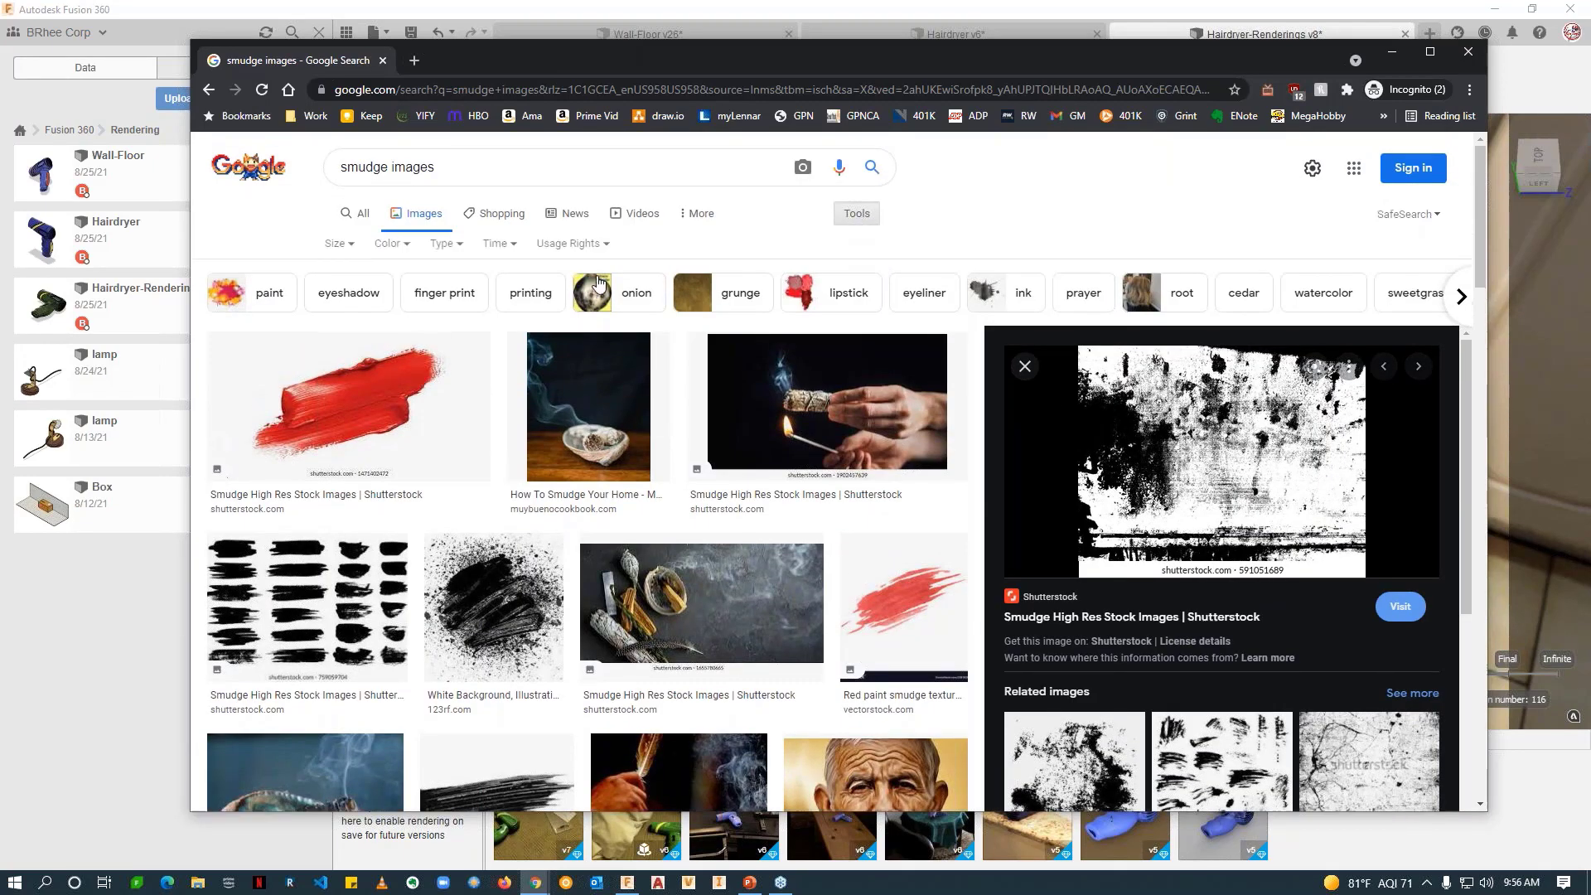
click(407, 247)
click(402, 327)
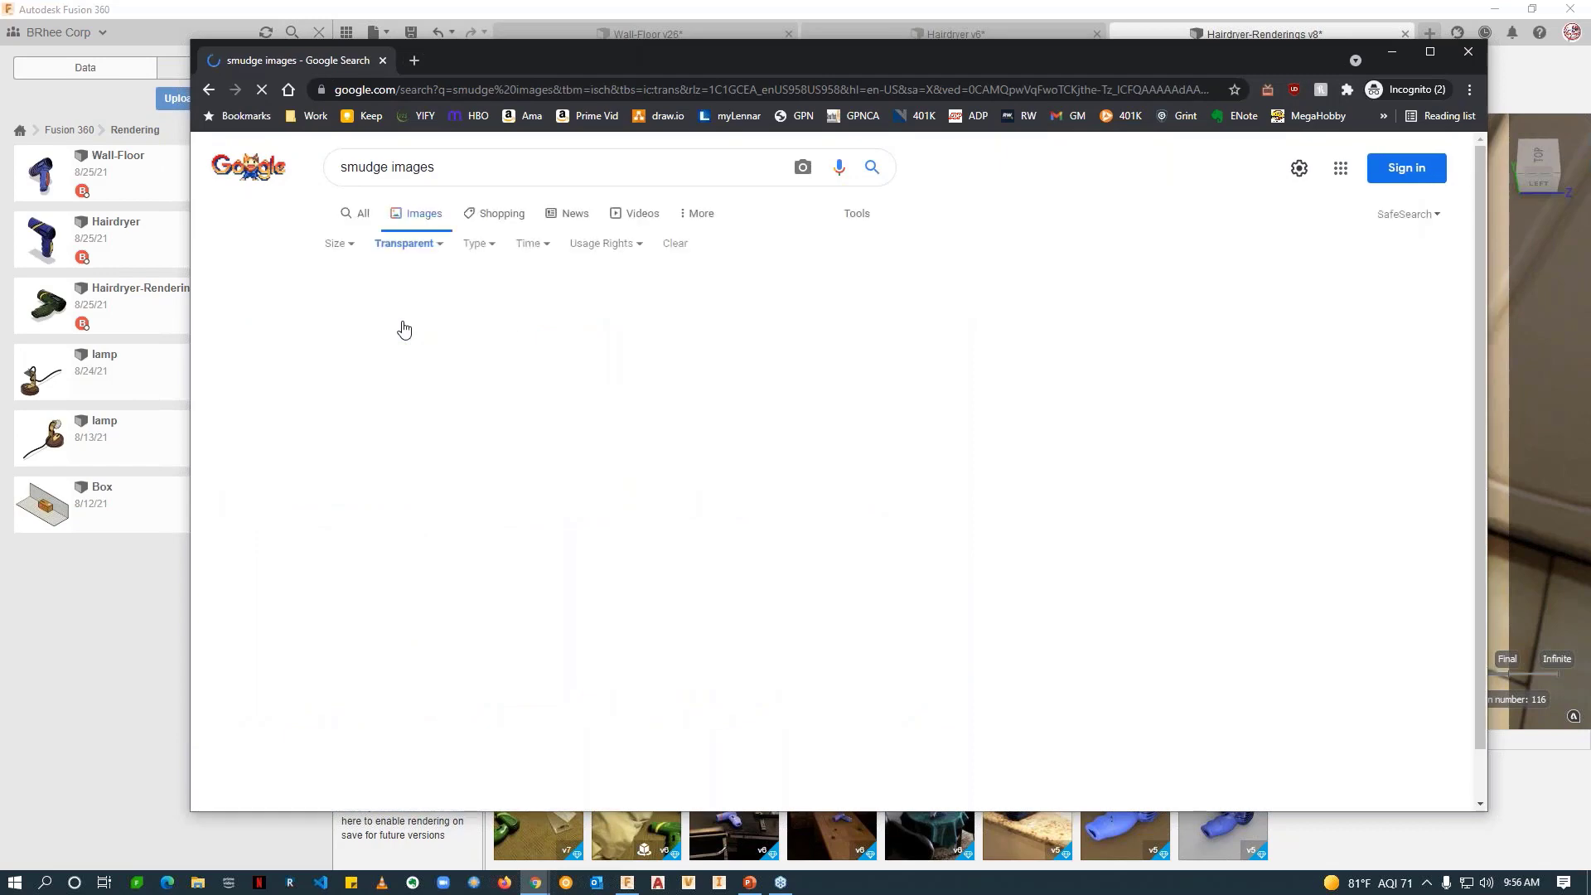
Step: Preview the black mascara, black brush and blue paint smudges, opening the source pages of the first two, and open a new browser tab
click(306, 407)
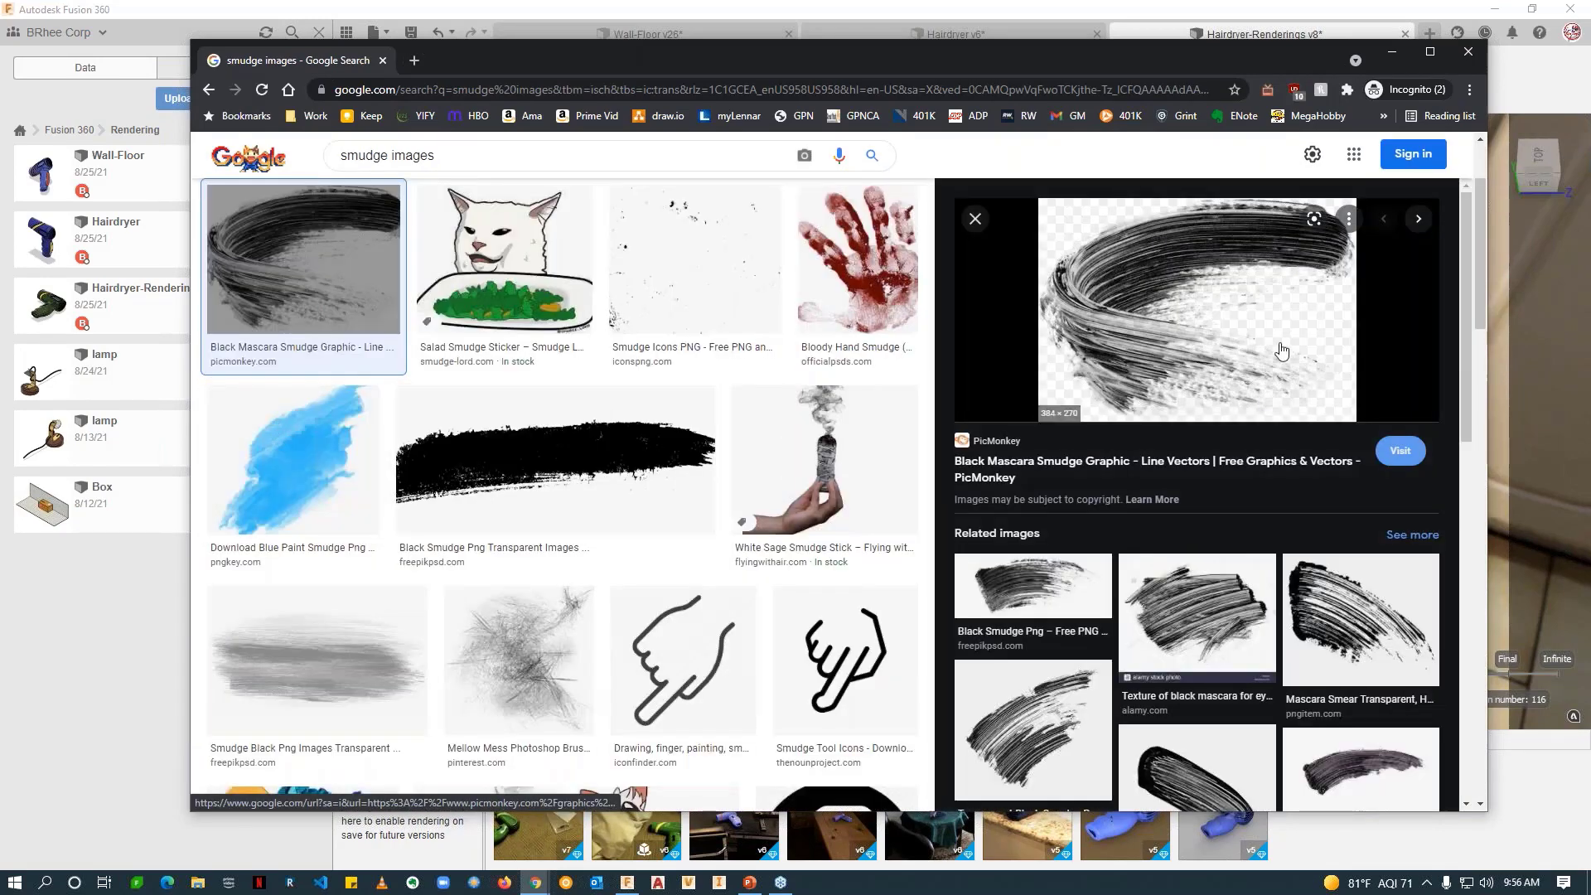
click(1160, 315)
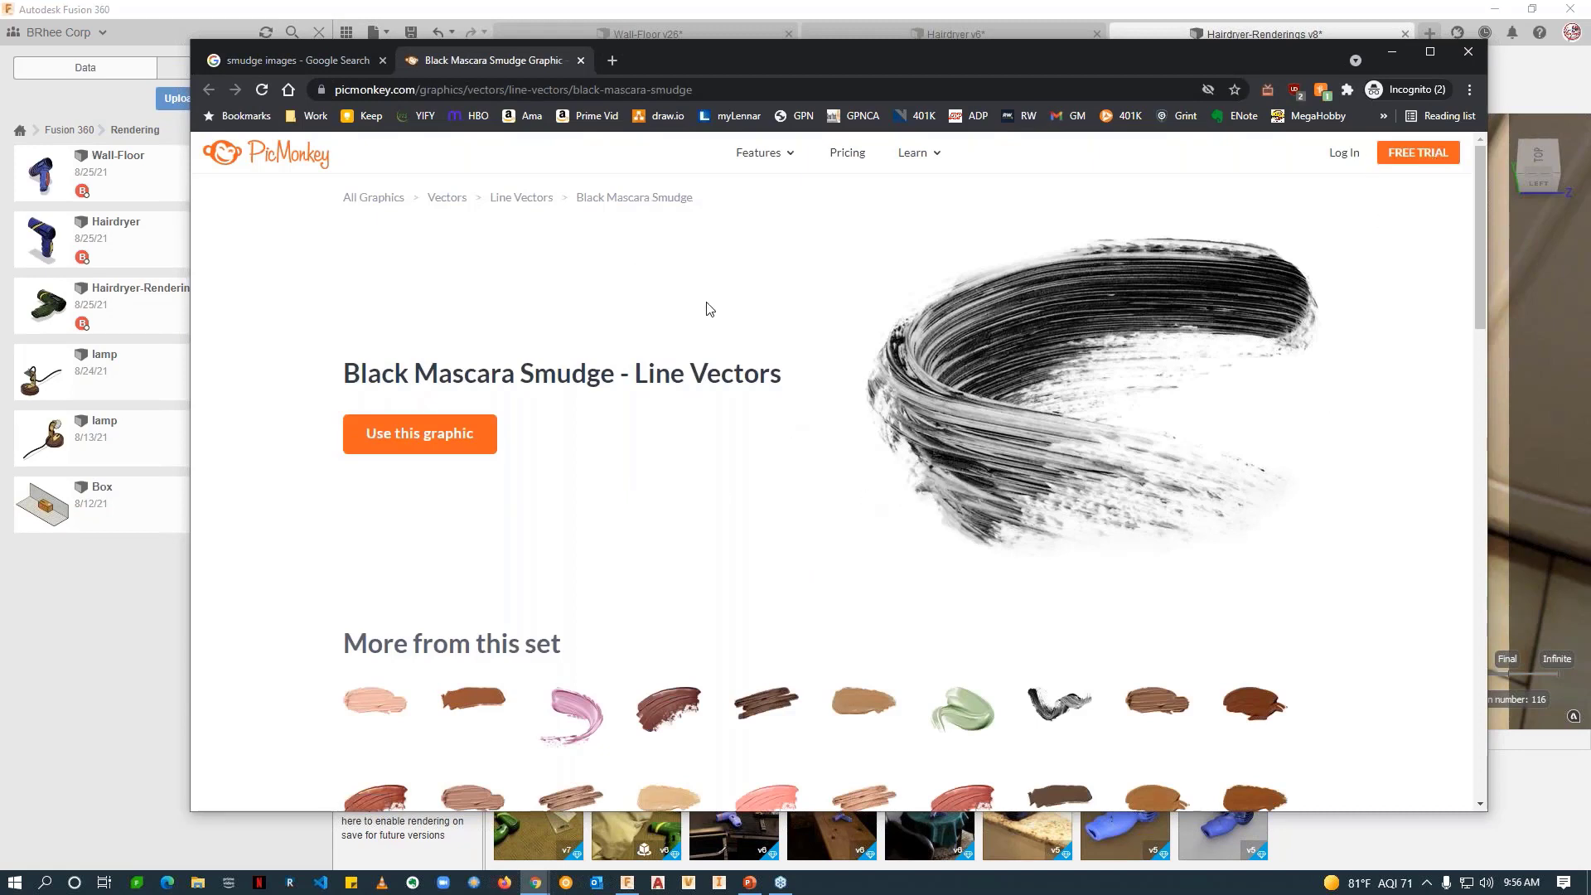
click(295, 64)
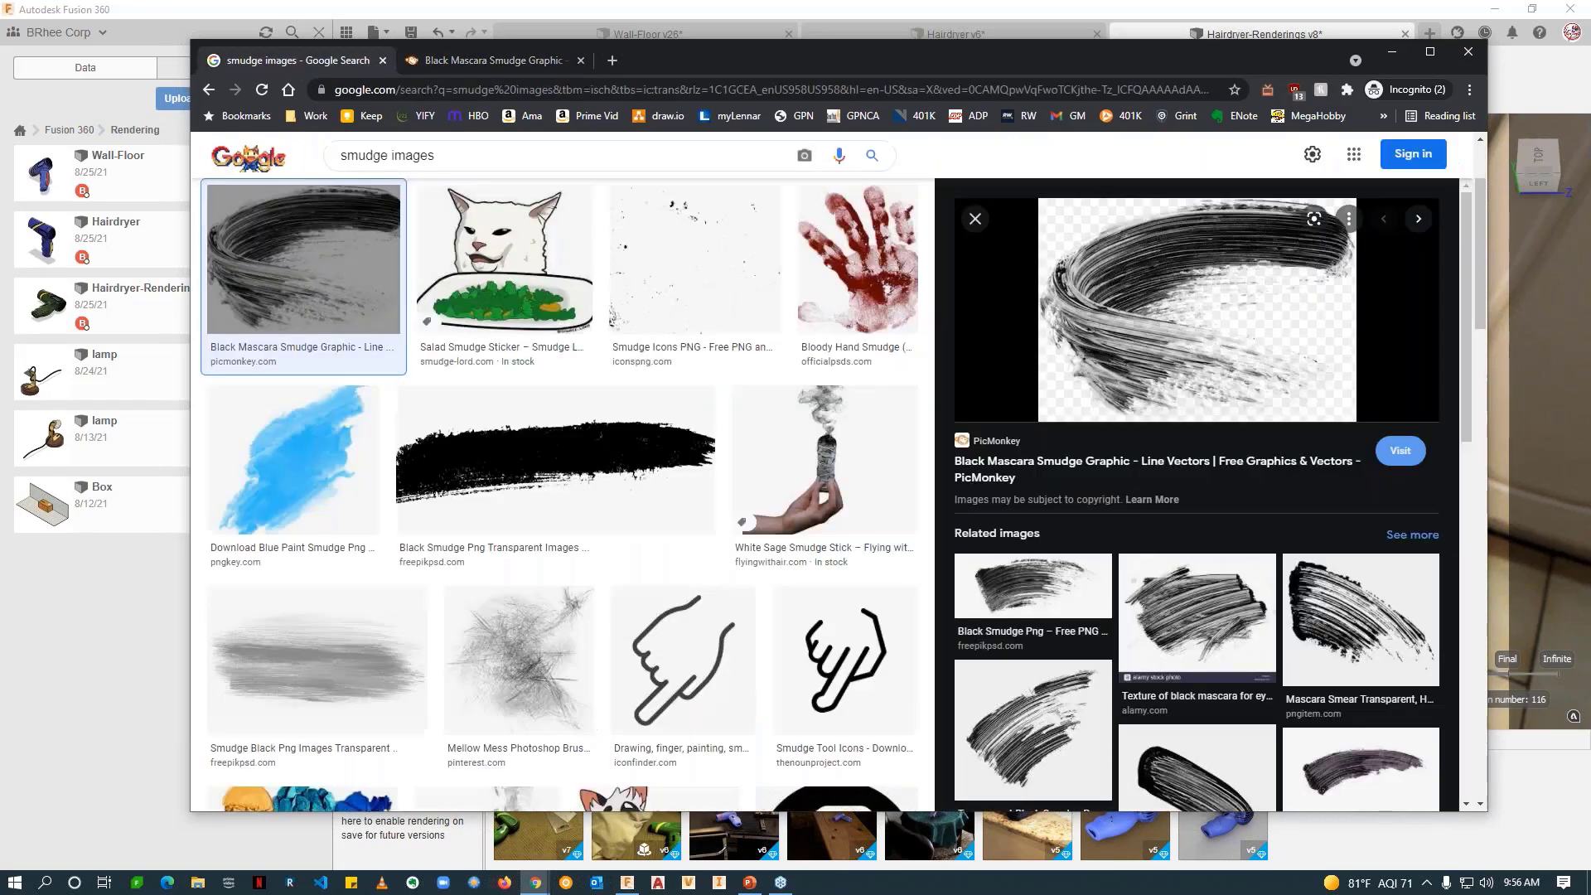
click(624, 456)
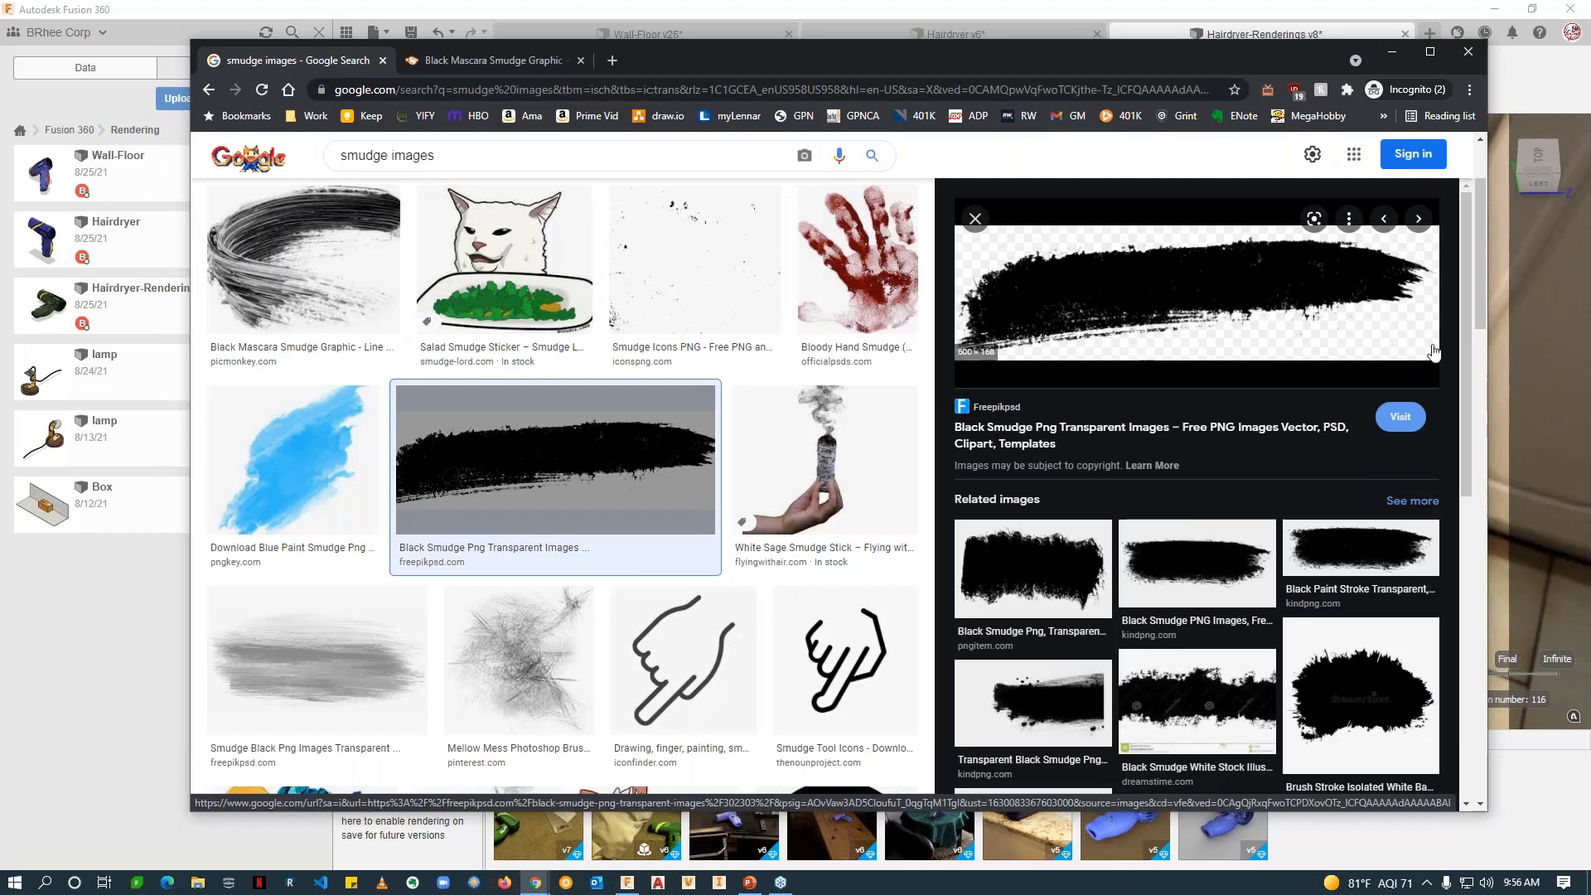
click(1161, 319)
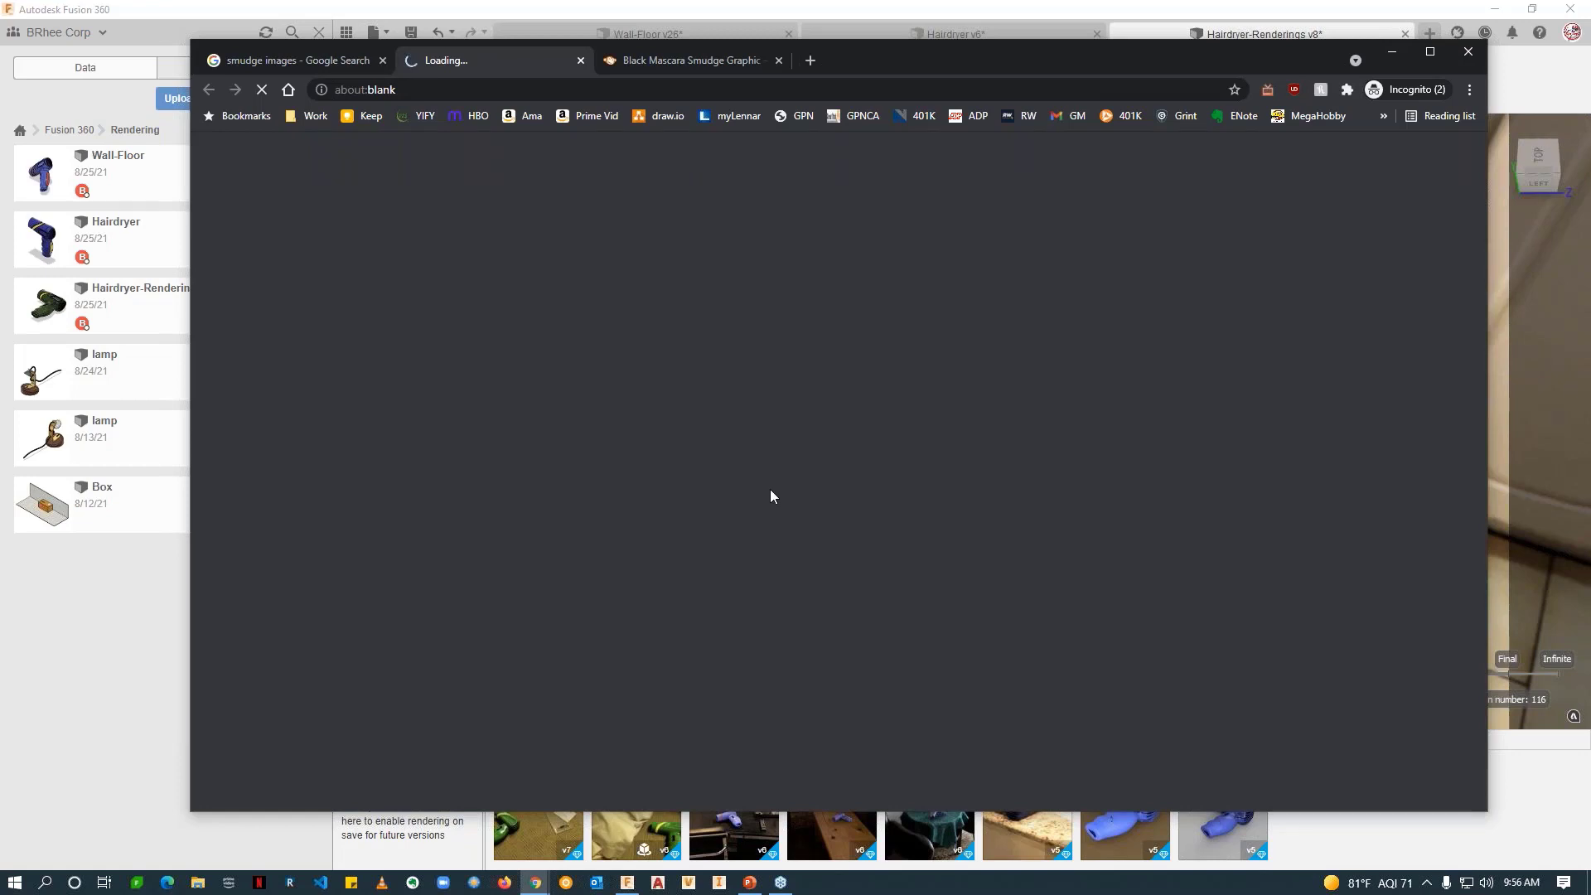
click(322, 58)
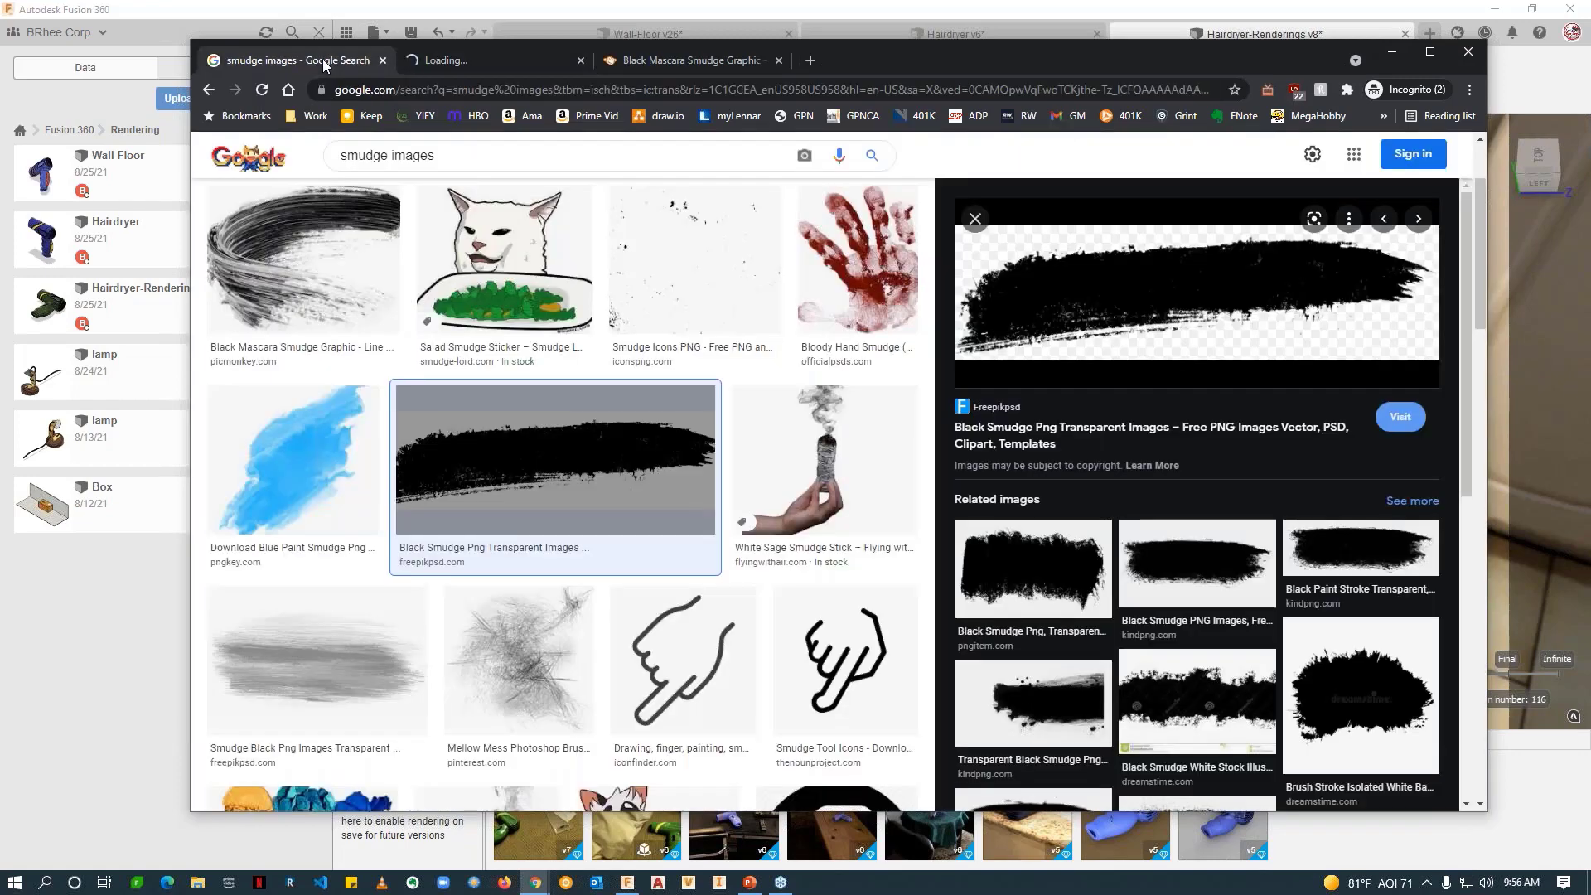
click(301, 464)
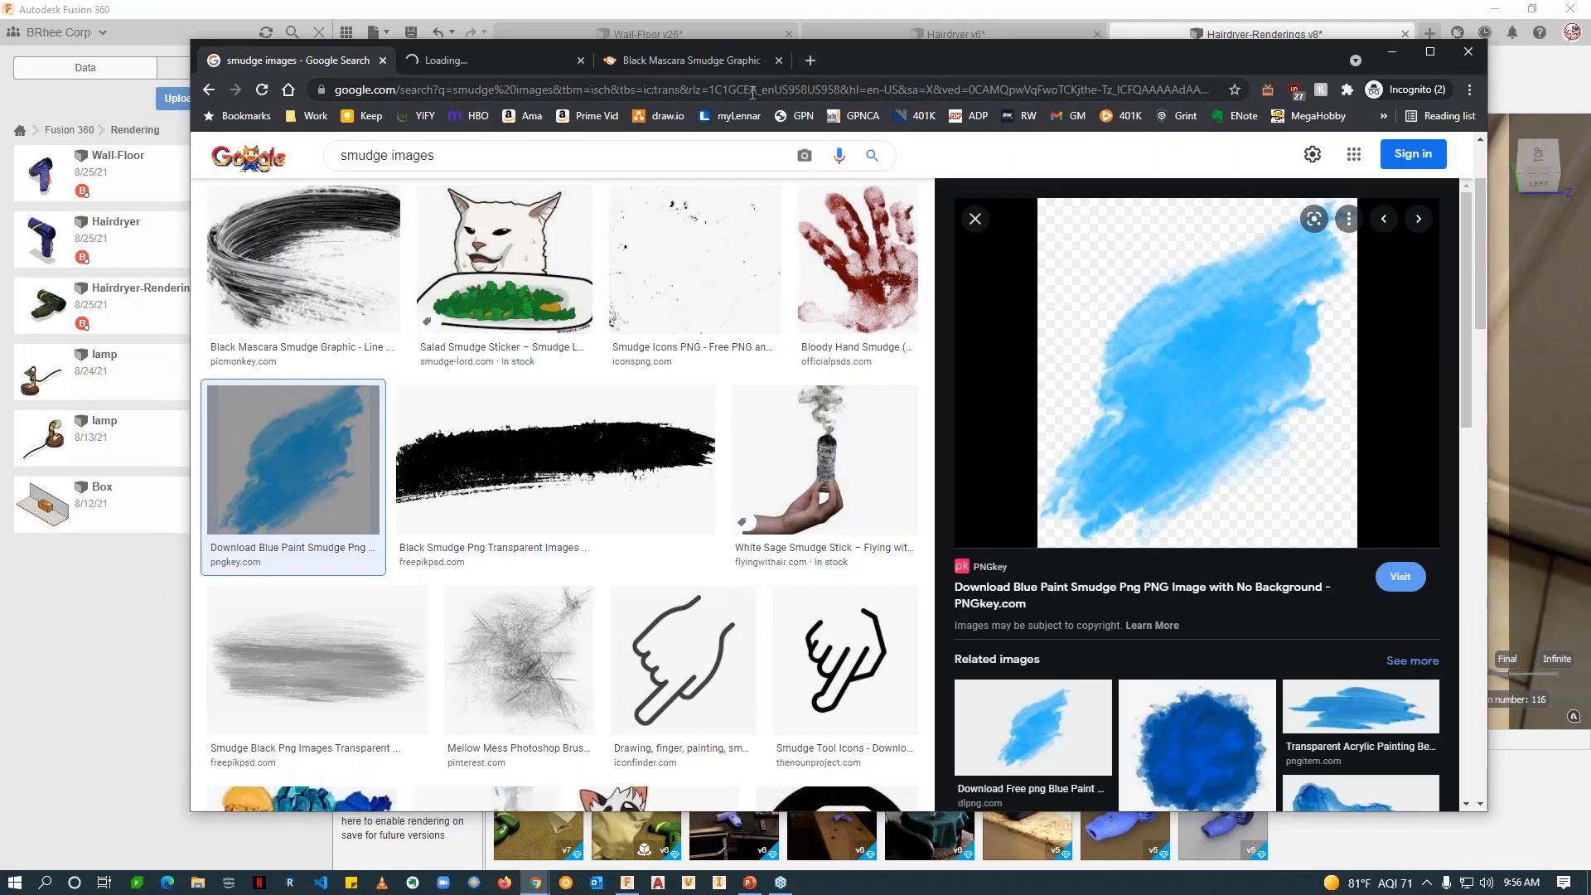
click(810, 60)
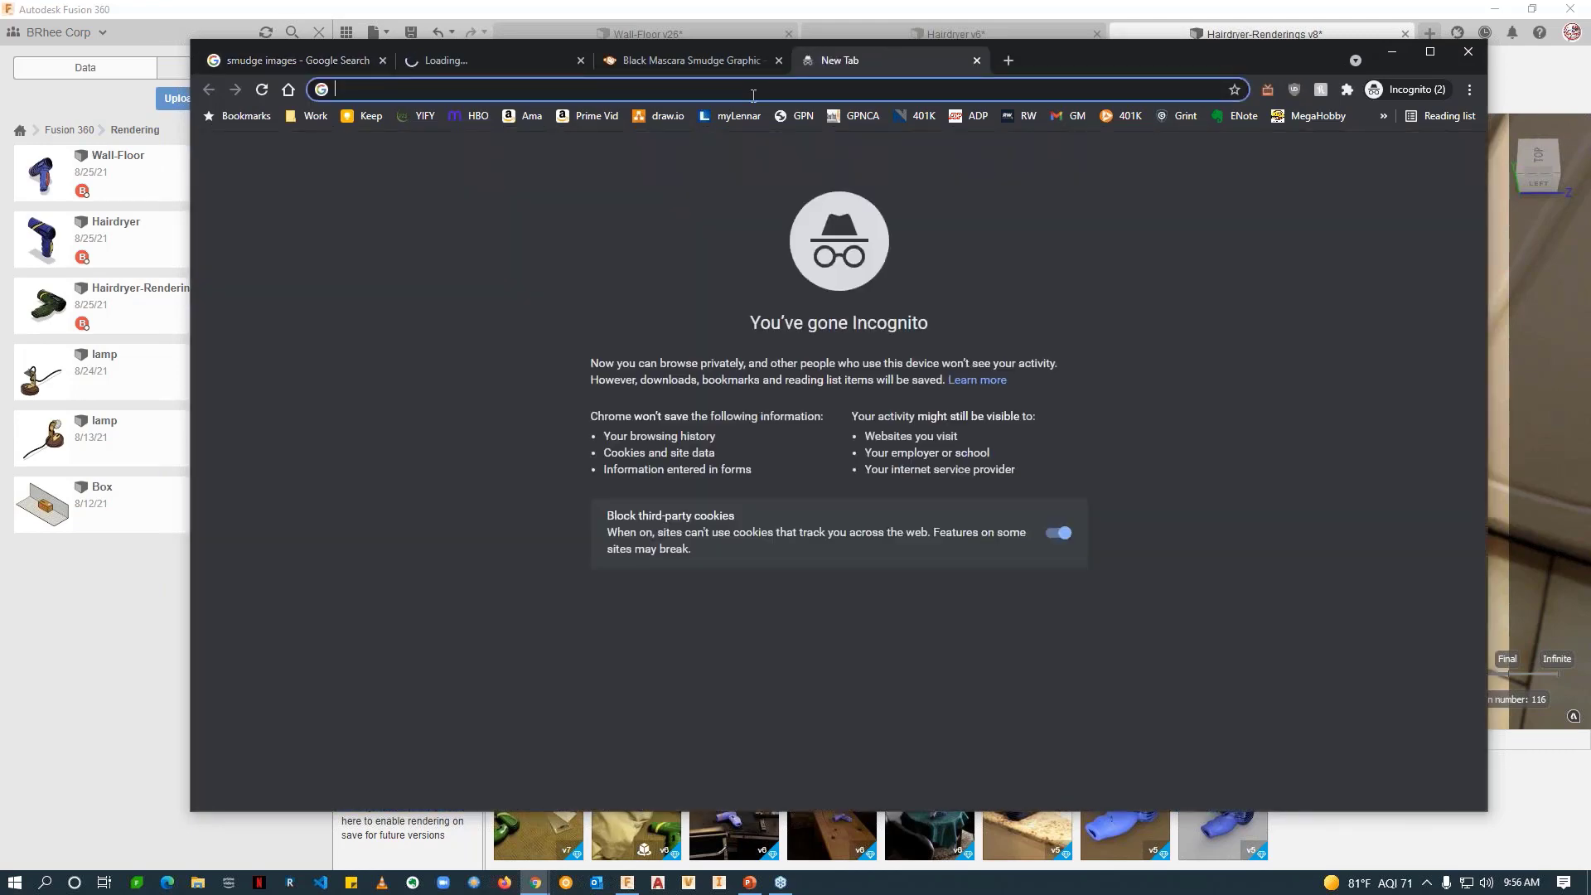
text(image)
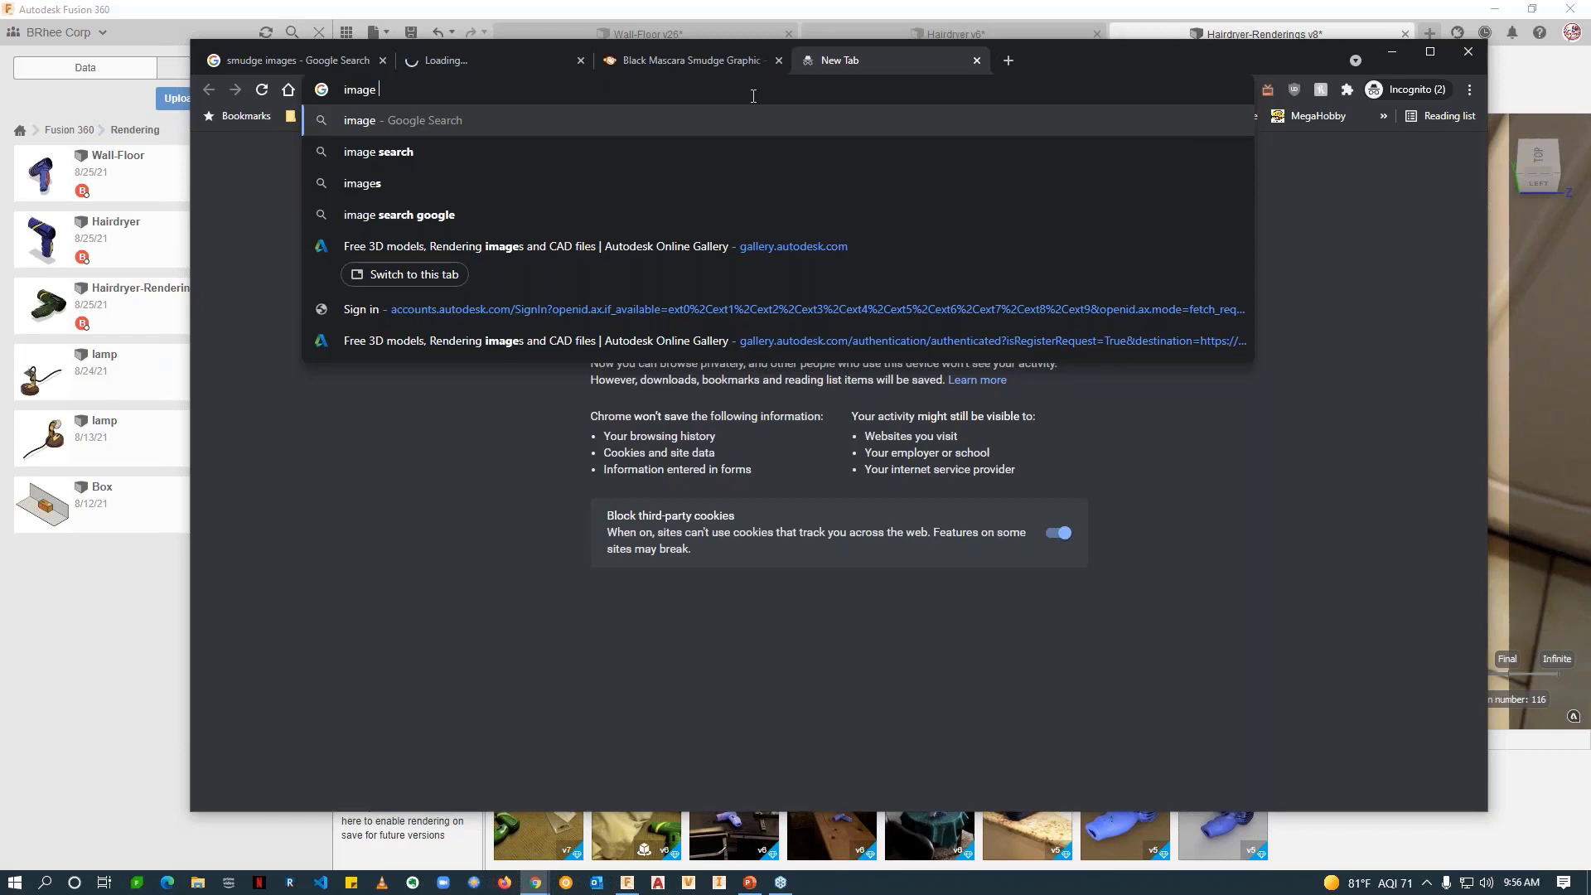
key(BackSpace)
key(BackSpace)
key(BackSpace)
key(BackSpace)
key(BackSpace)
key(BackSpace)
Step: Search the web for "change image to transparent" and open LunaPic's Transparent Background tool
text(change )
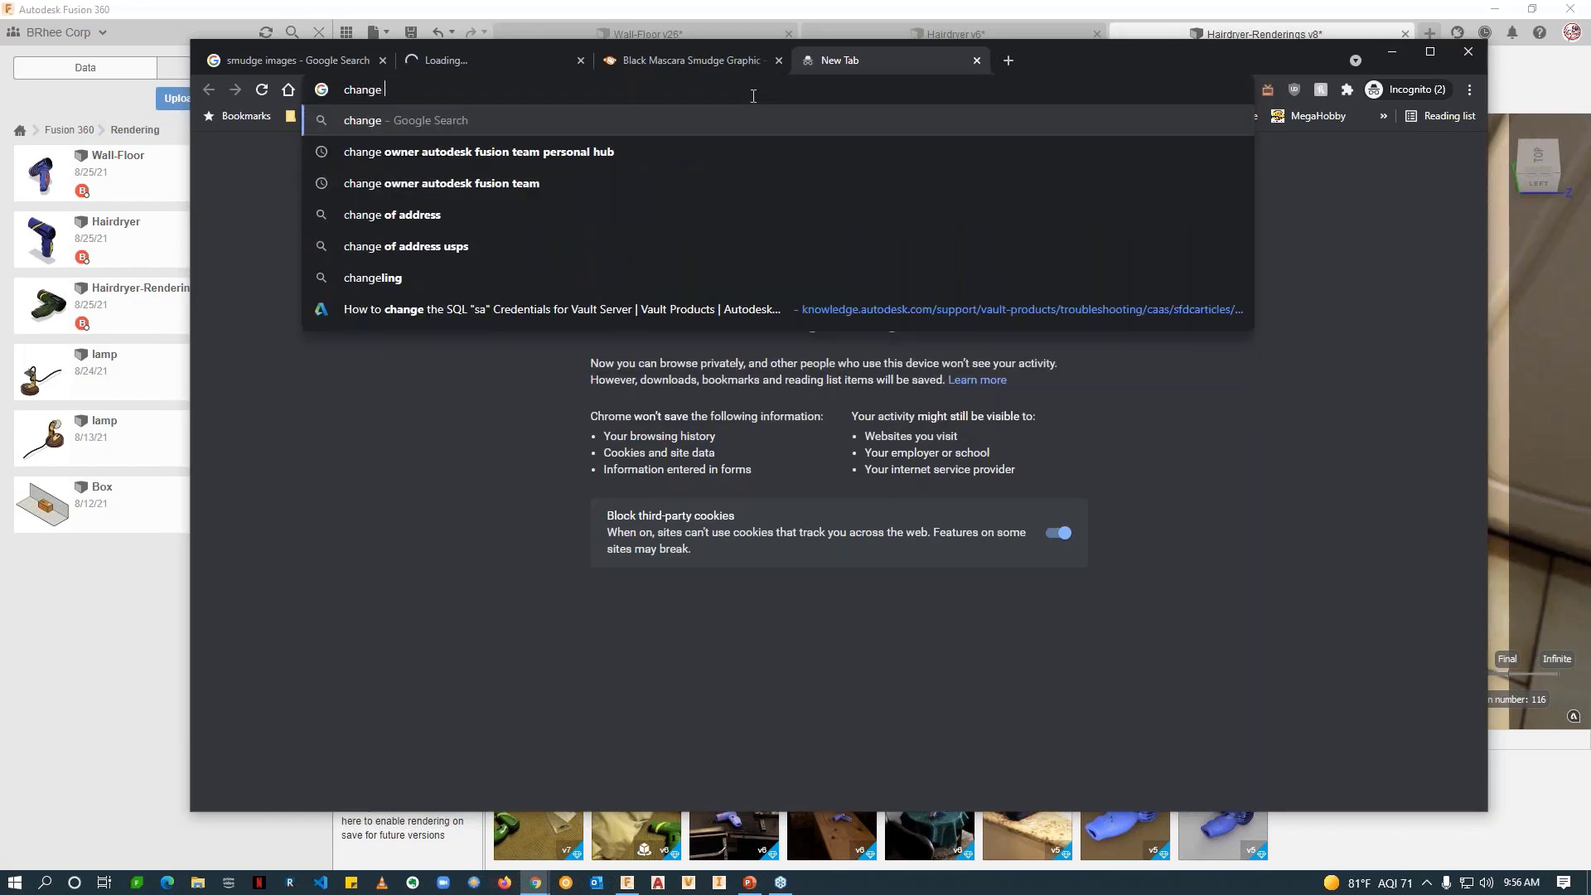
text(image to tran)
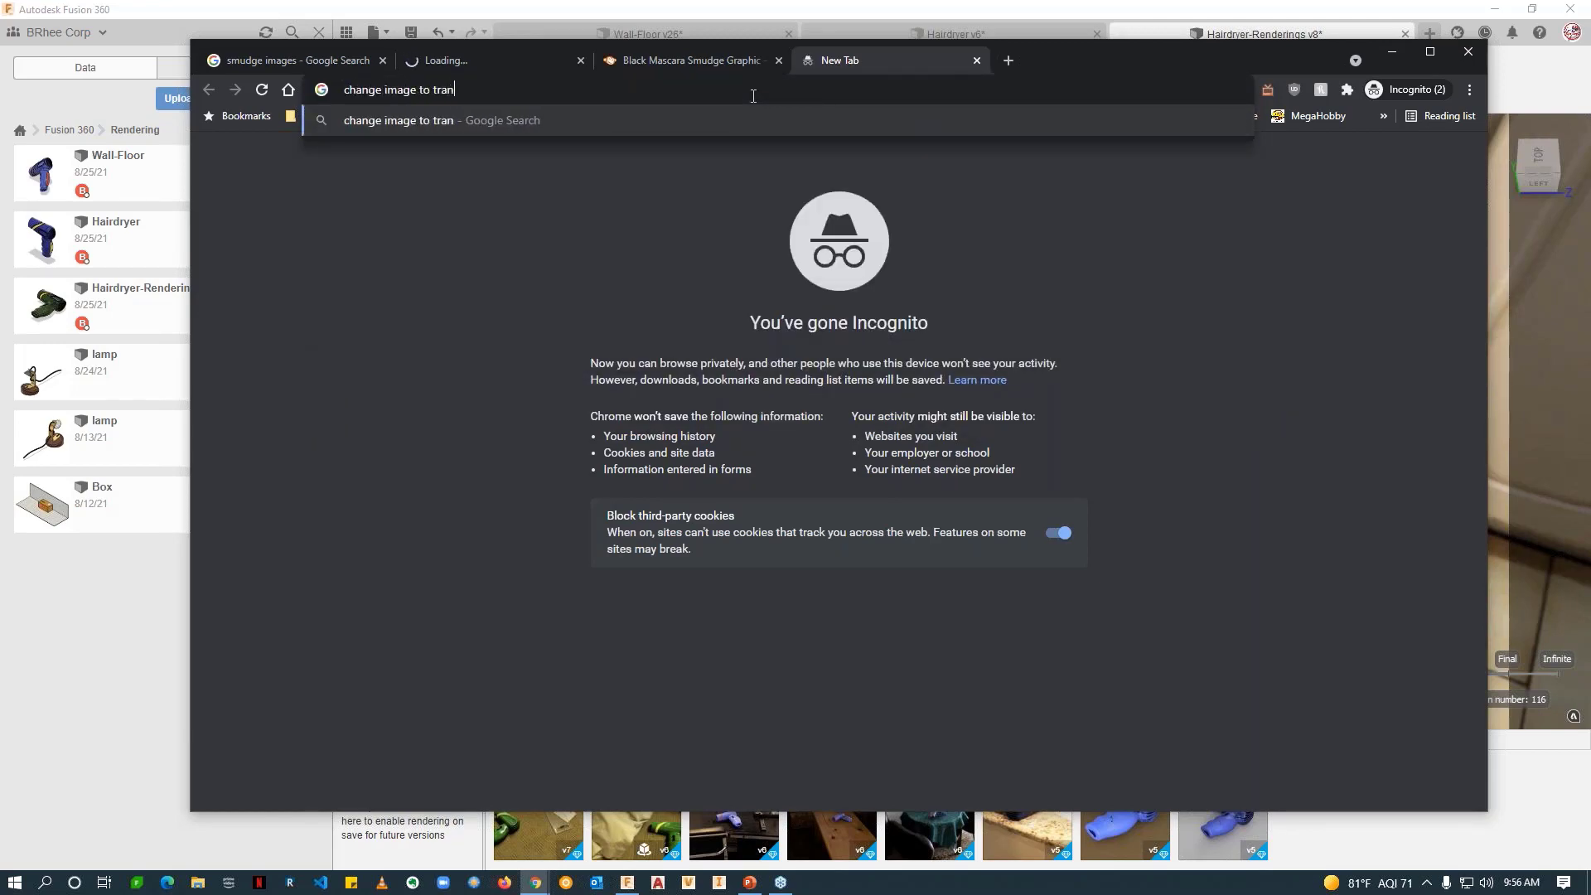
text(sparent)
key(Return)
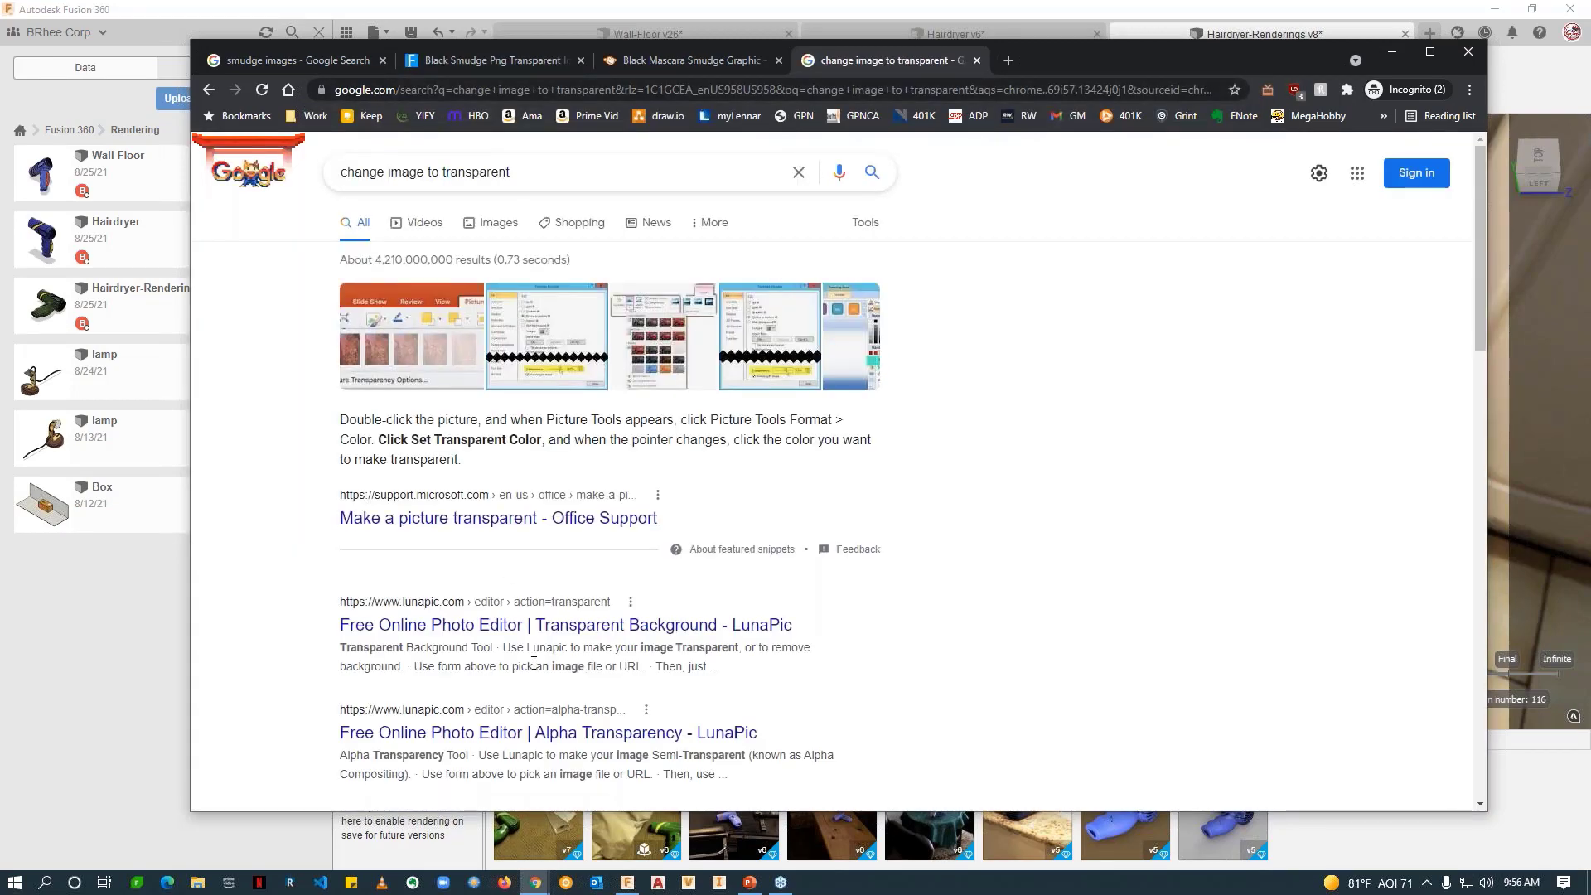
click(531, 635)
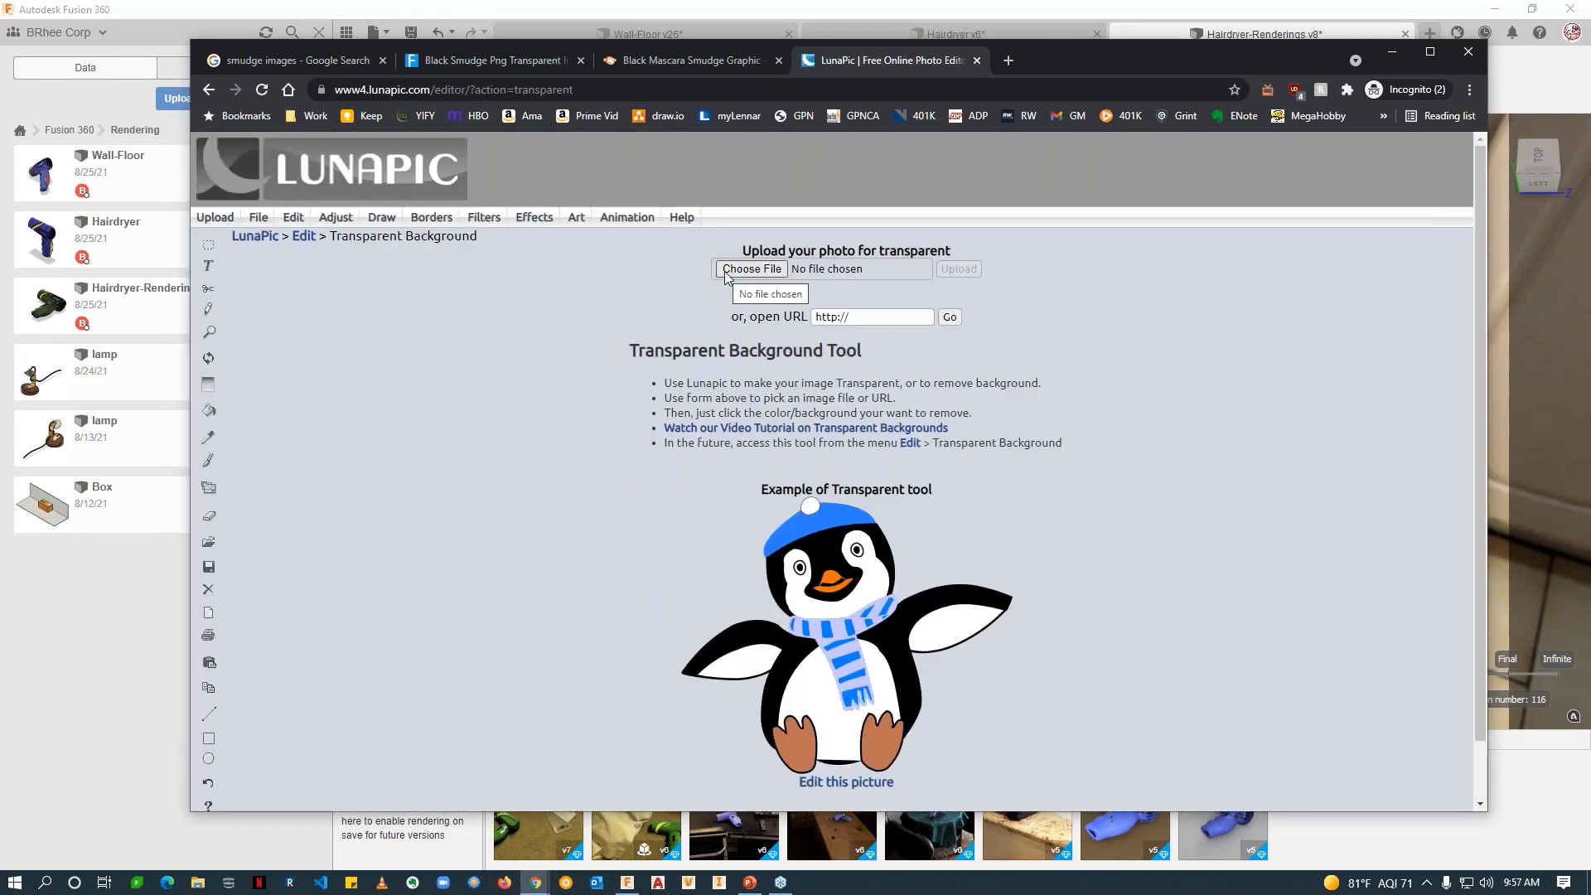
Step: Upload hagerman_flipped.png from the Rendering-Webinar folder and make the area around the logo transparent
click(751, 270)
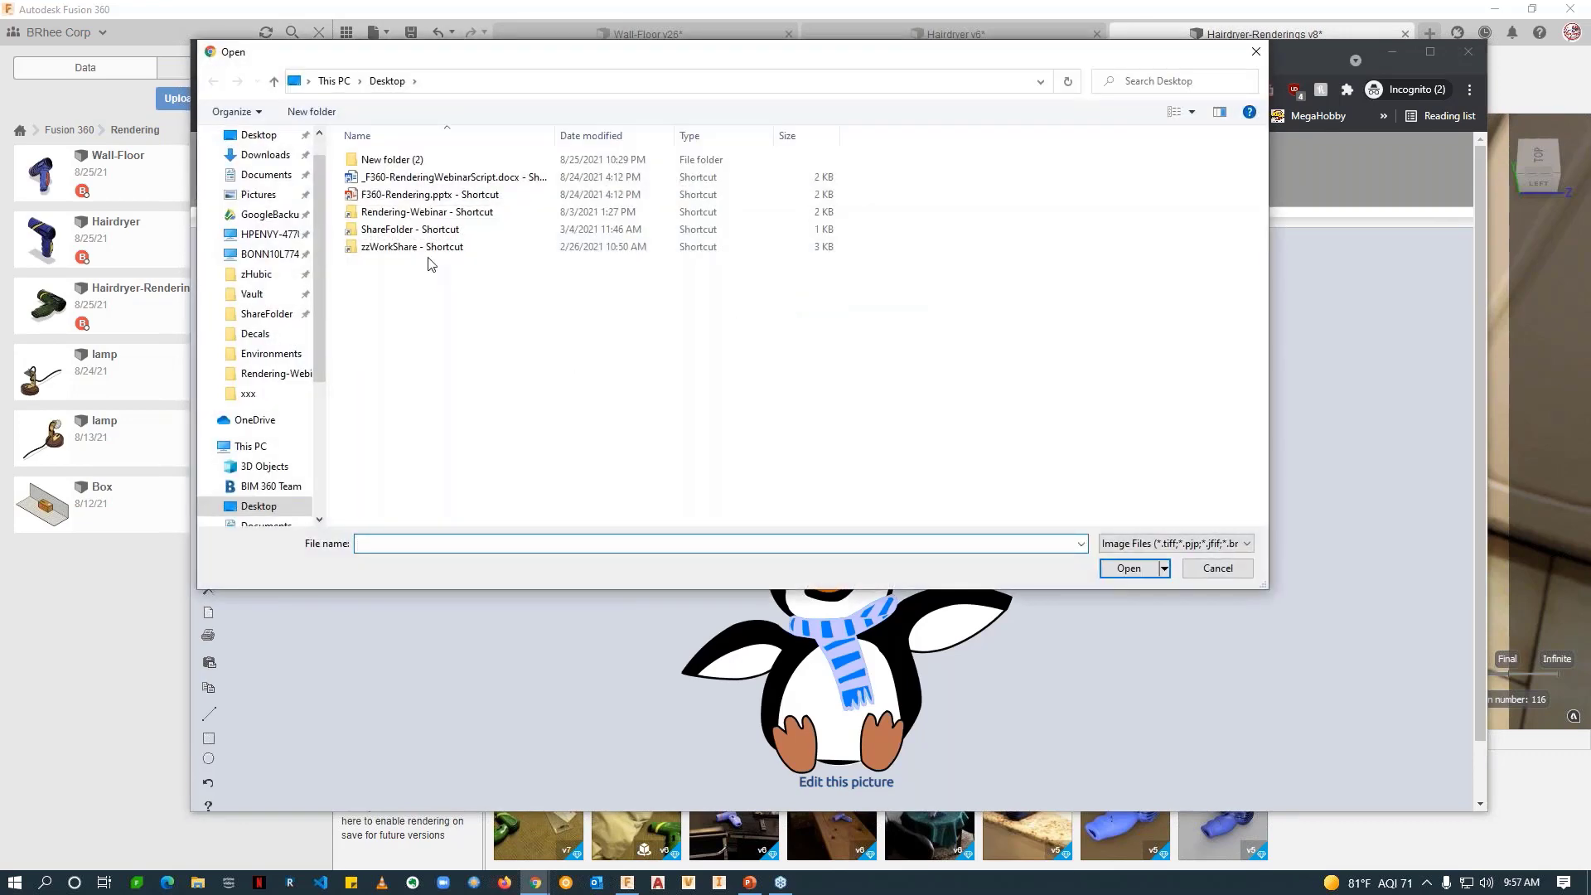
double_click(426, 214)
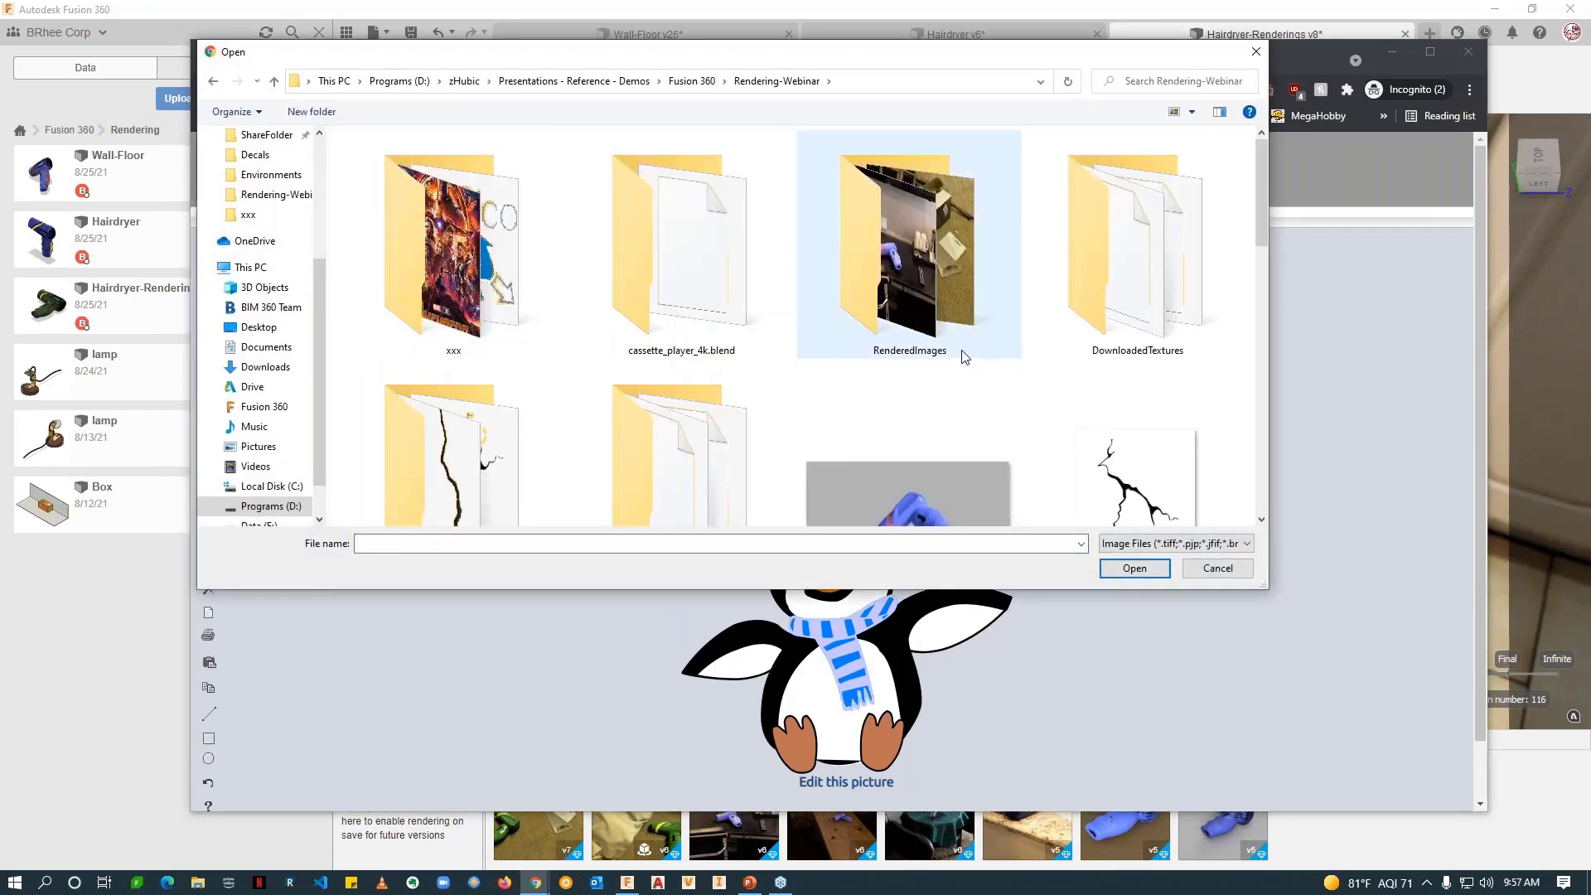
scroll(963, 356, down, 6)
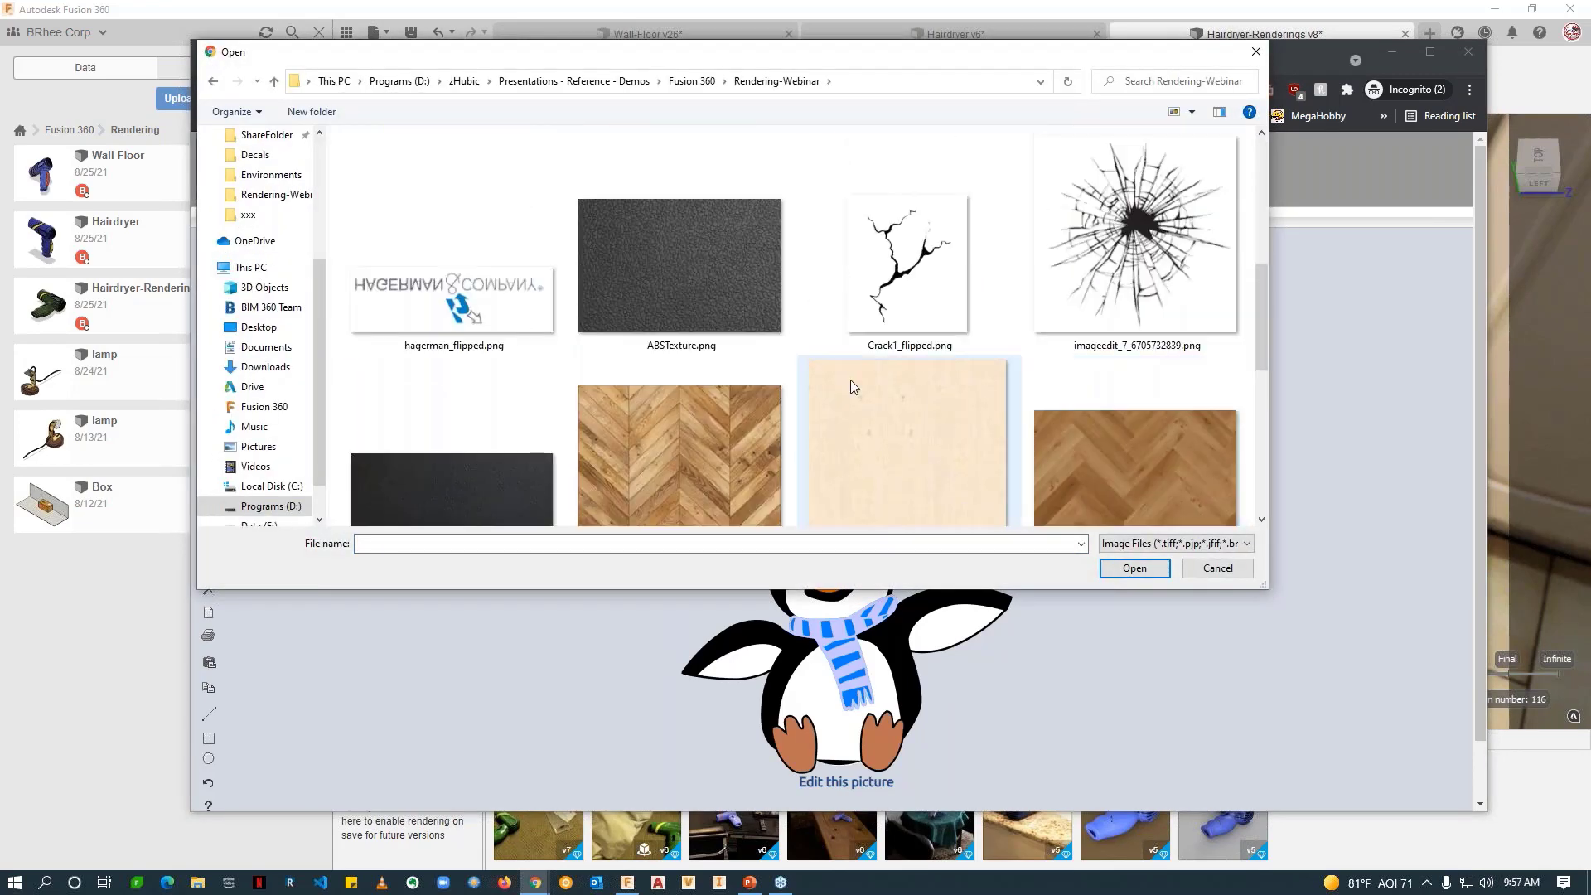
scroll(760, 353, down, 3)
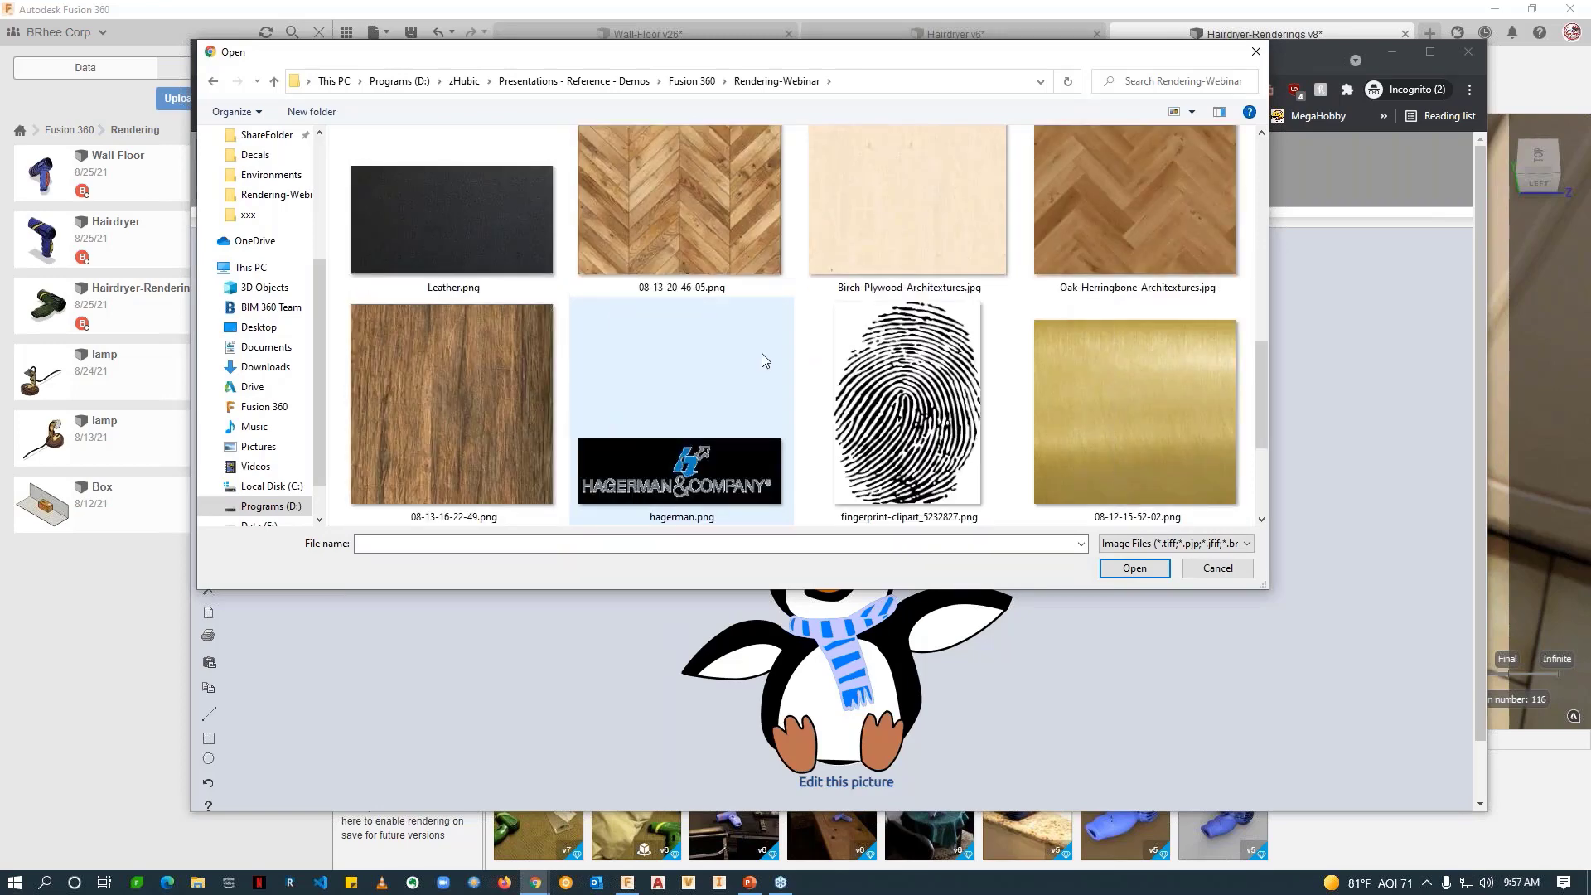
scroll(762, 353, up, 3)
double_click(456, 288)
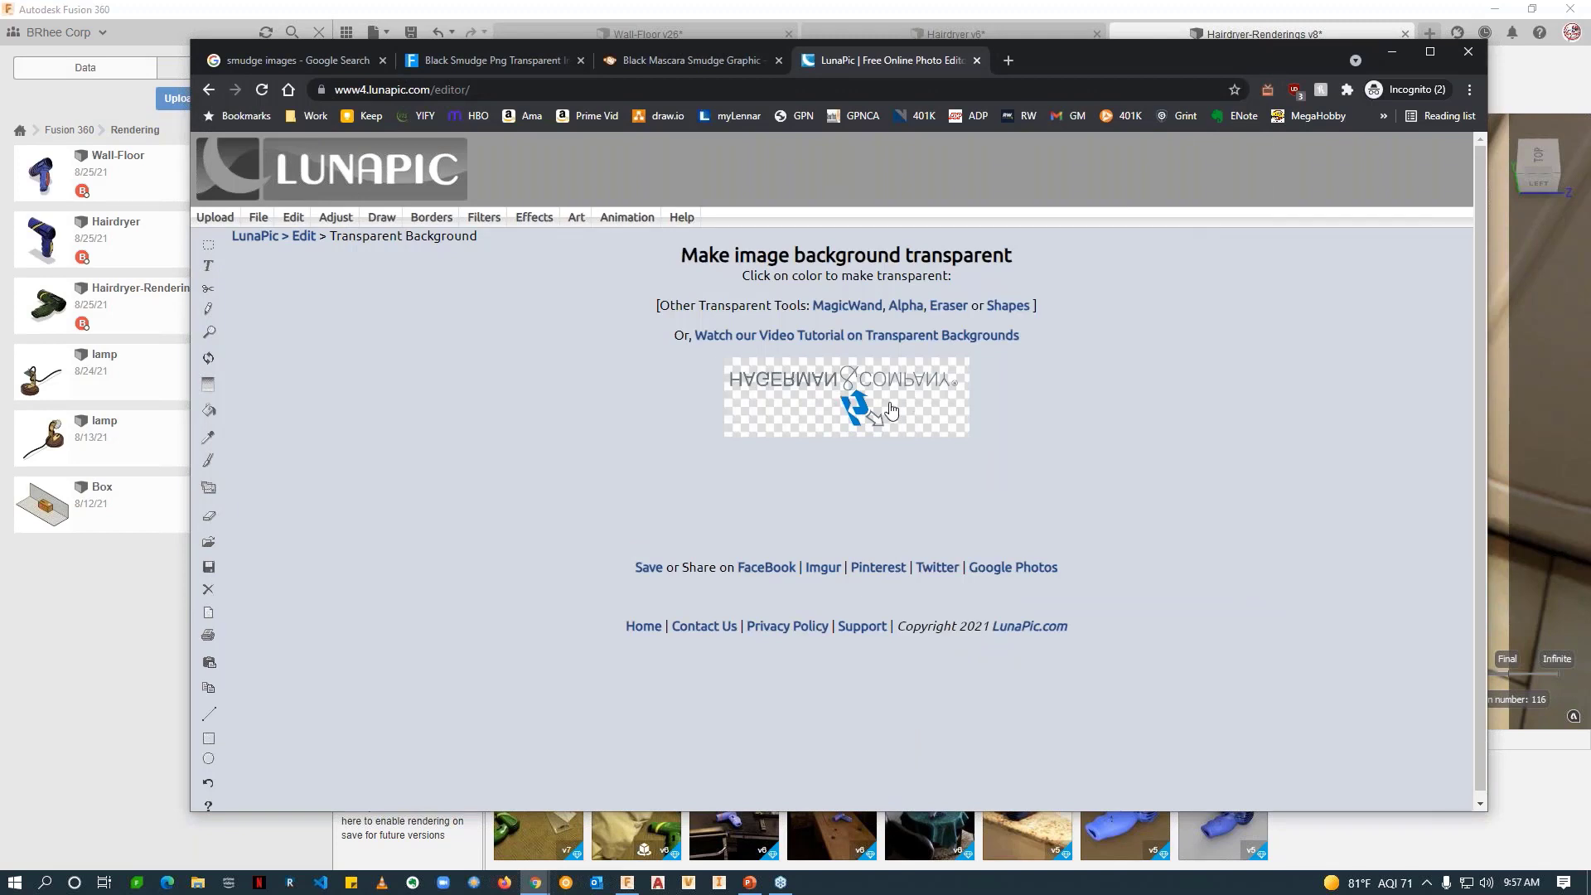
click(891, 409)
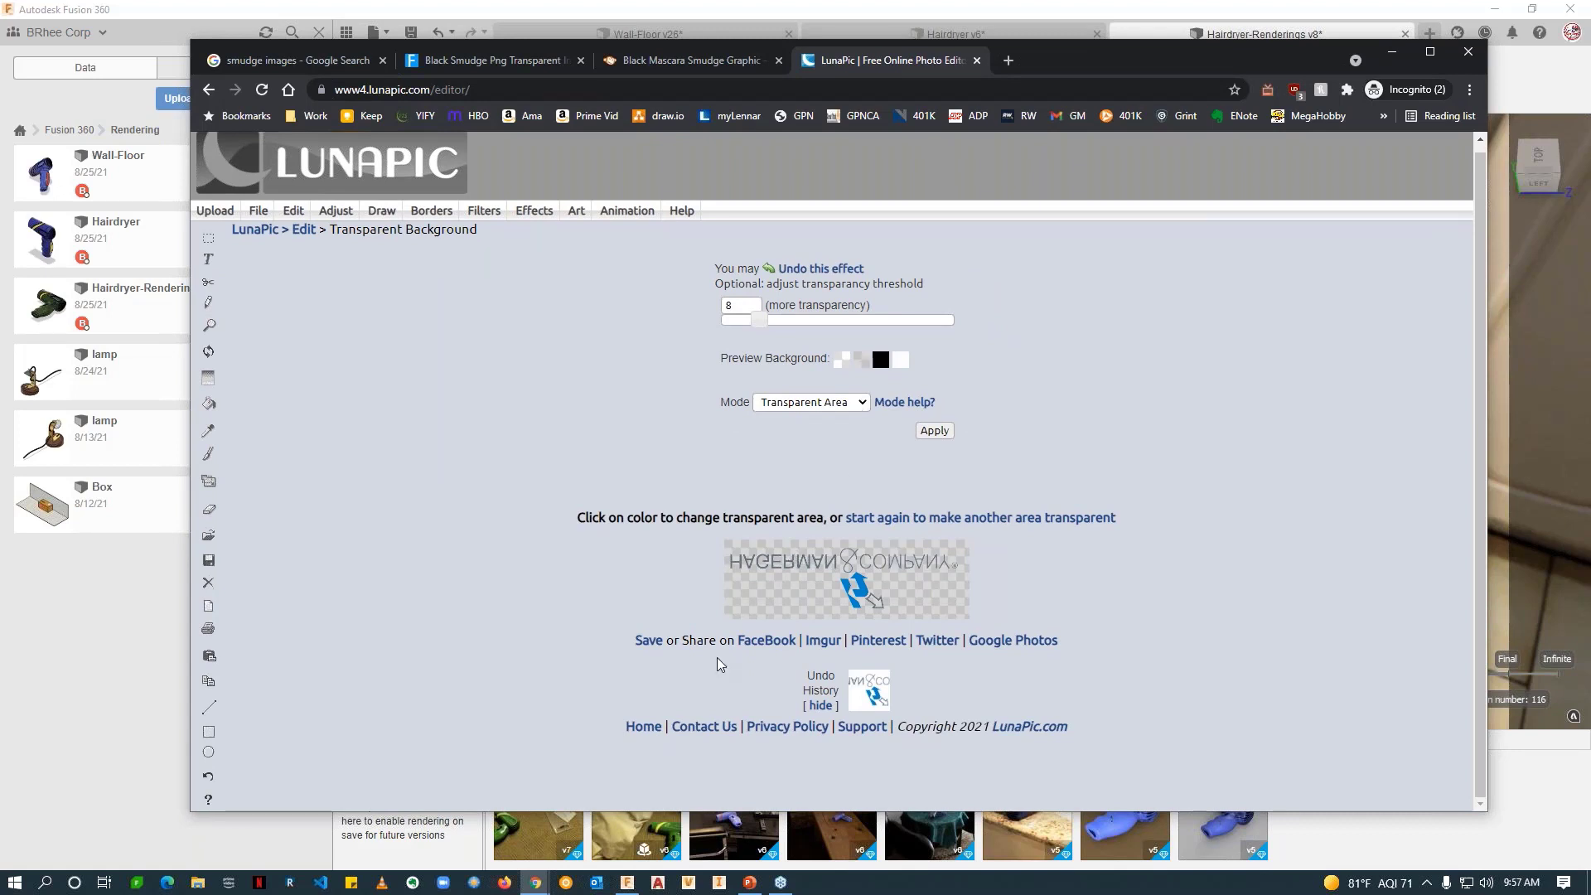
click(934, 430)
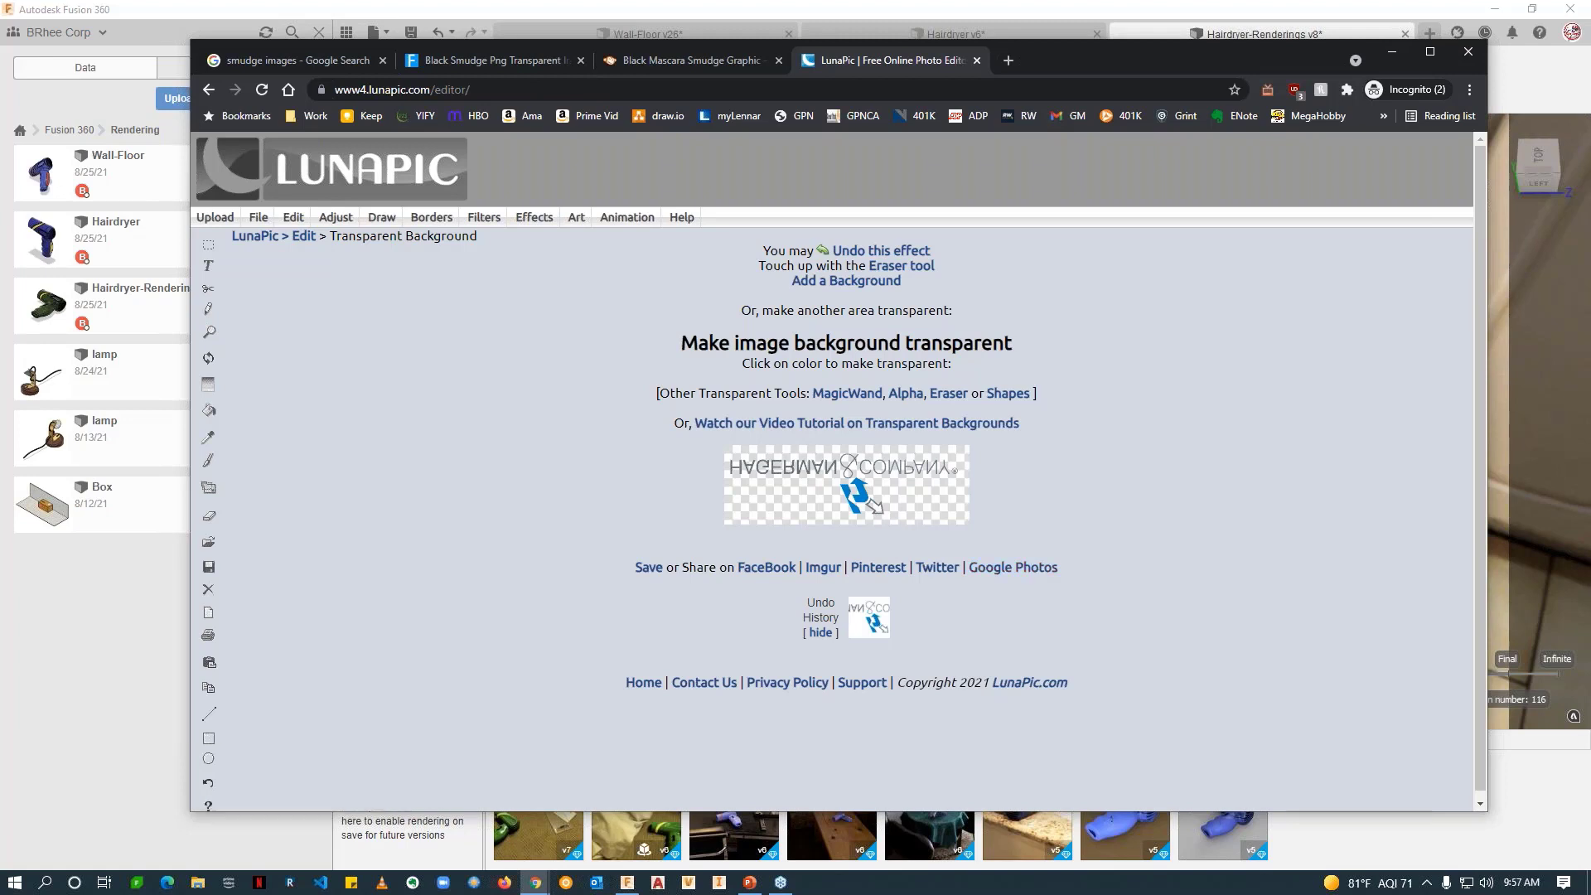
Step: Return to Fusion 360, restore the home view of the scene and select the hairdryer's body
click(83, 642)
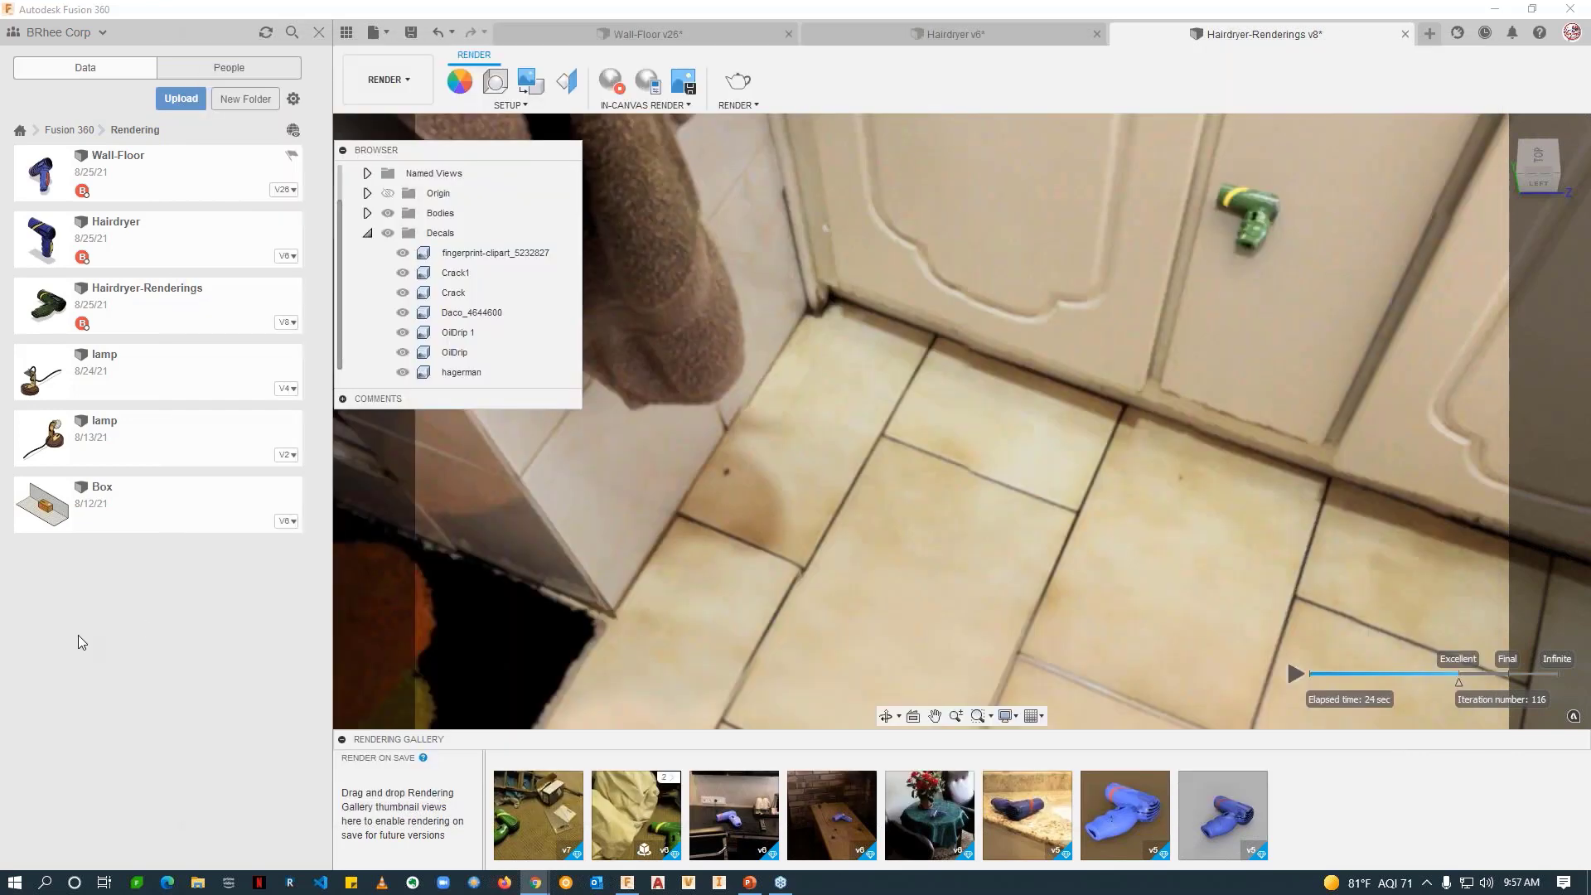
click(1501, 130)
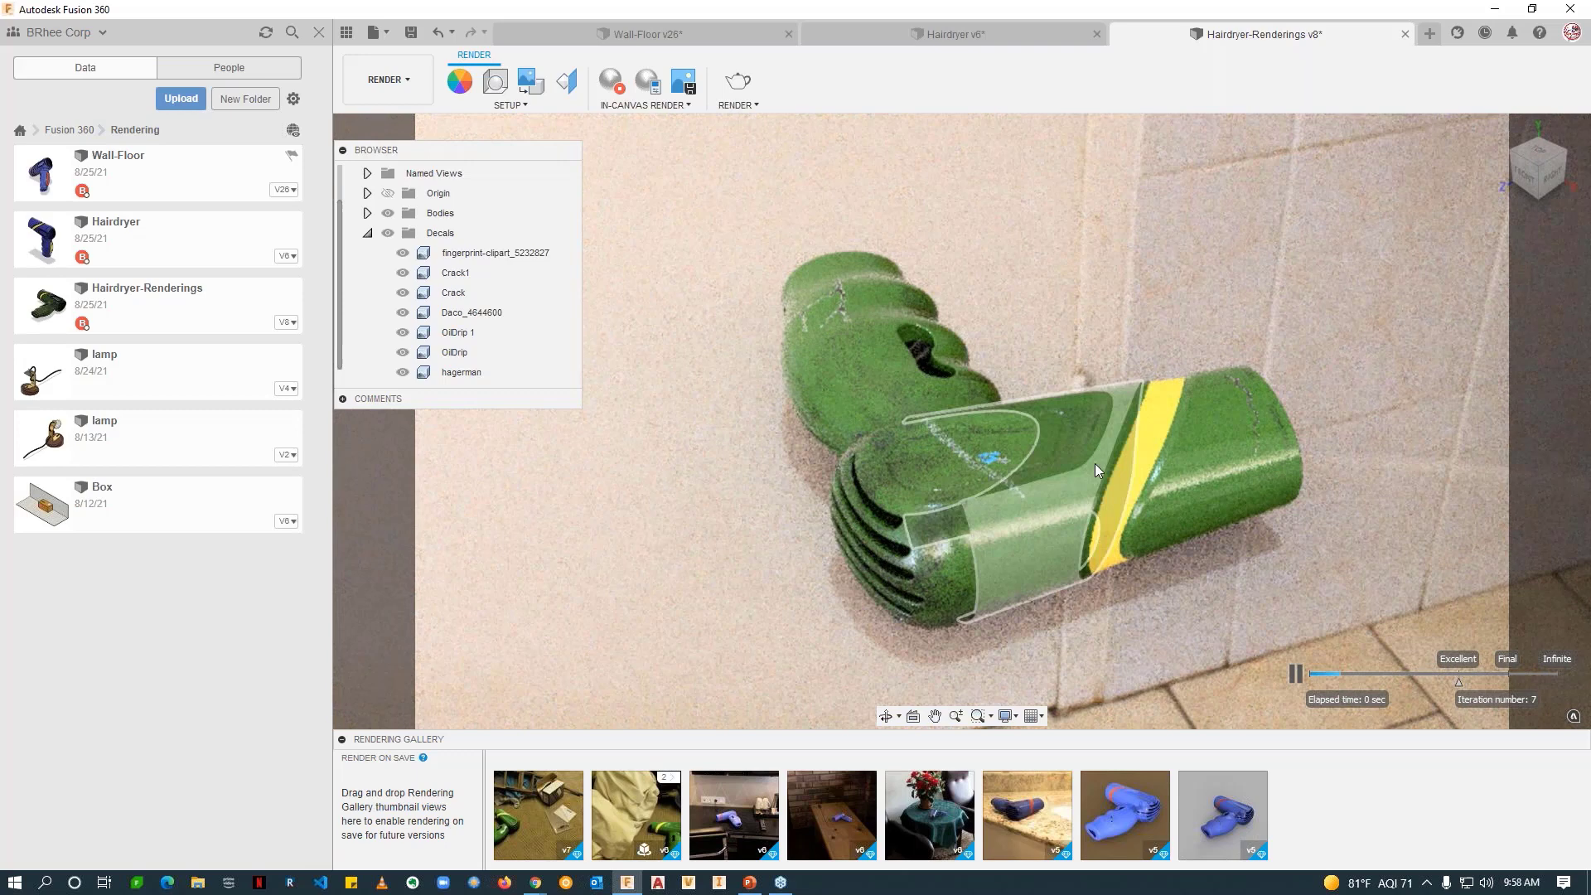
click(933, 512)
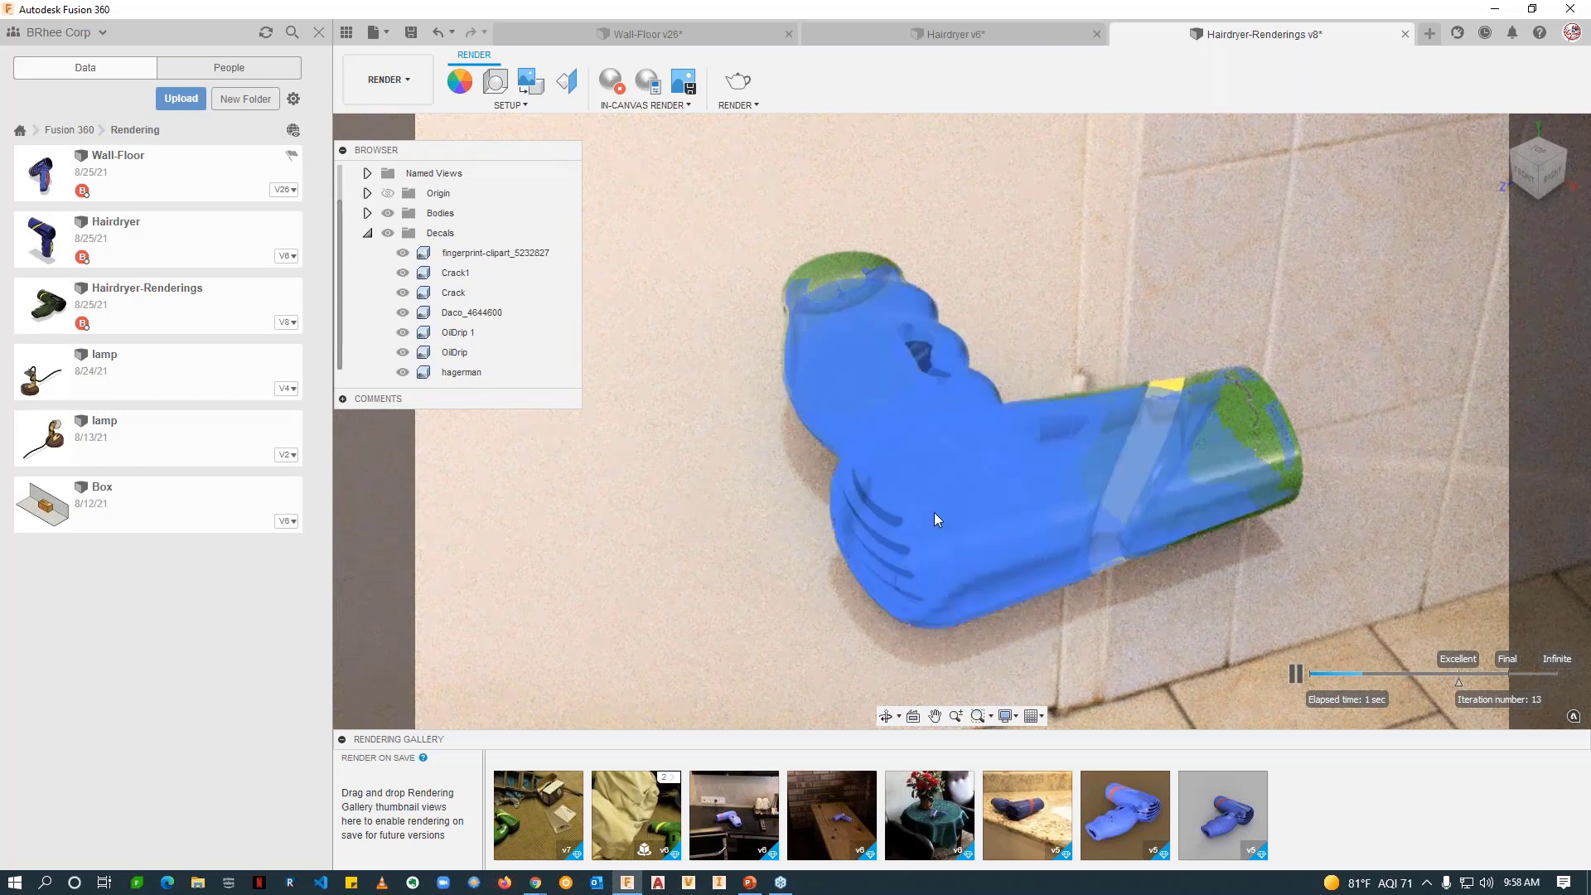